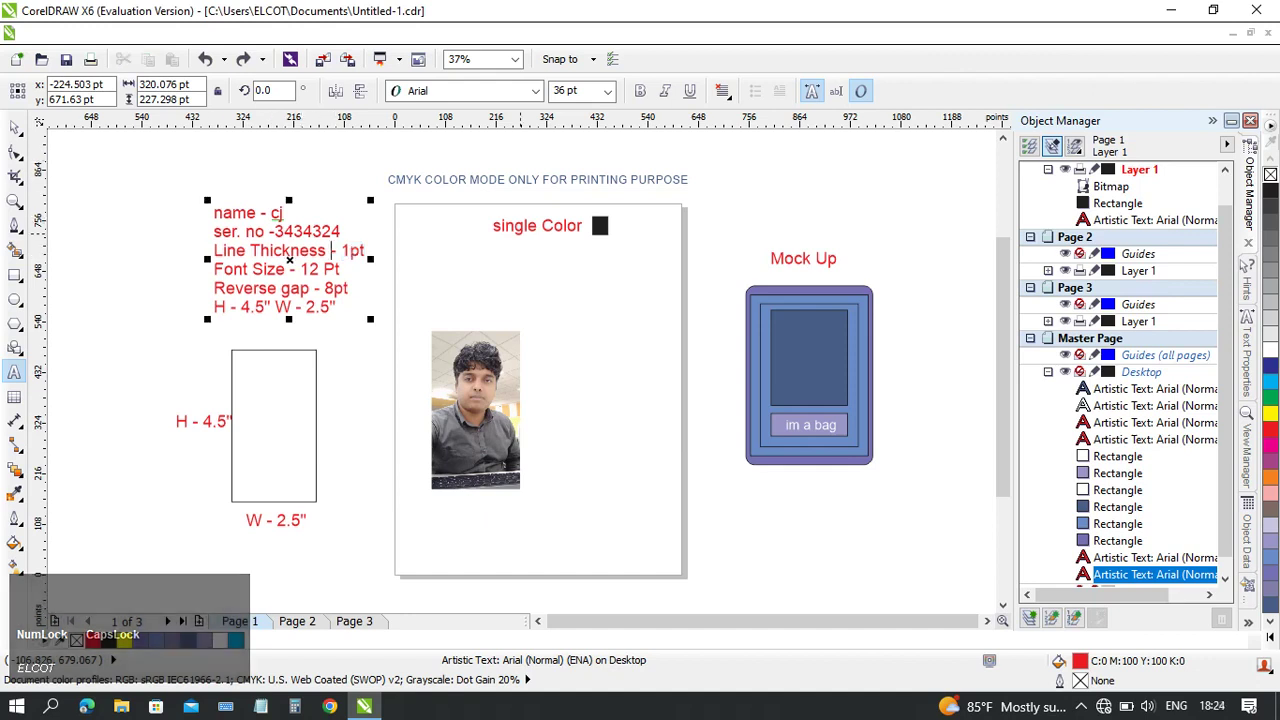
pyautogui.click(540, 226)
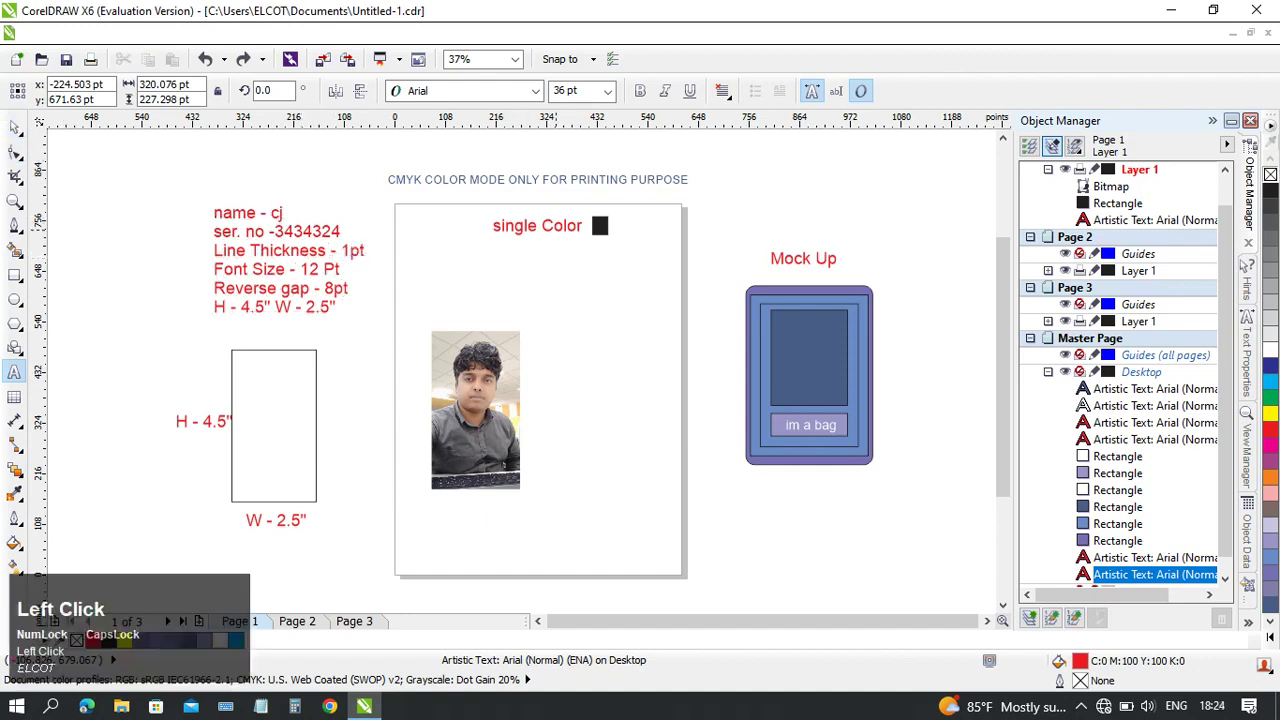
pyautogui.moveTo(499, 226); pyautogui.dragTo(586, 227)
pyautogui.click(15, 127)
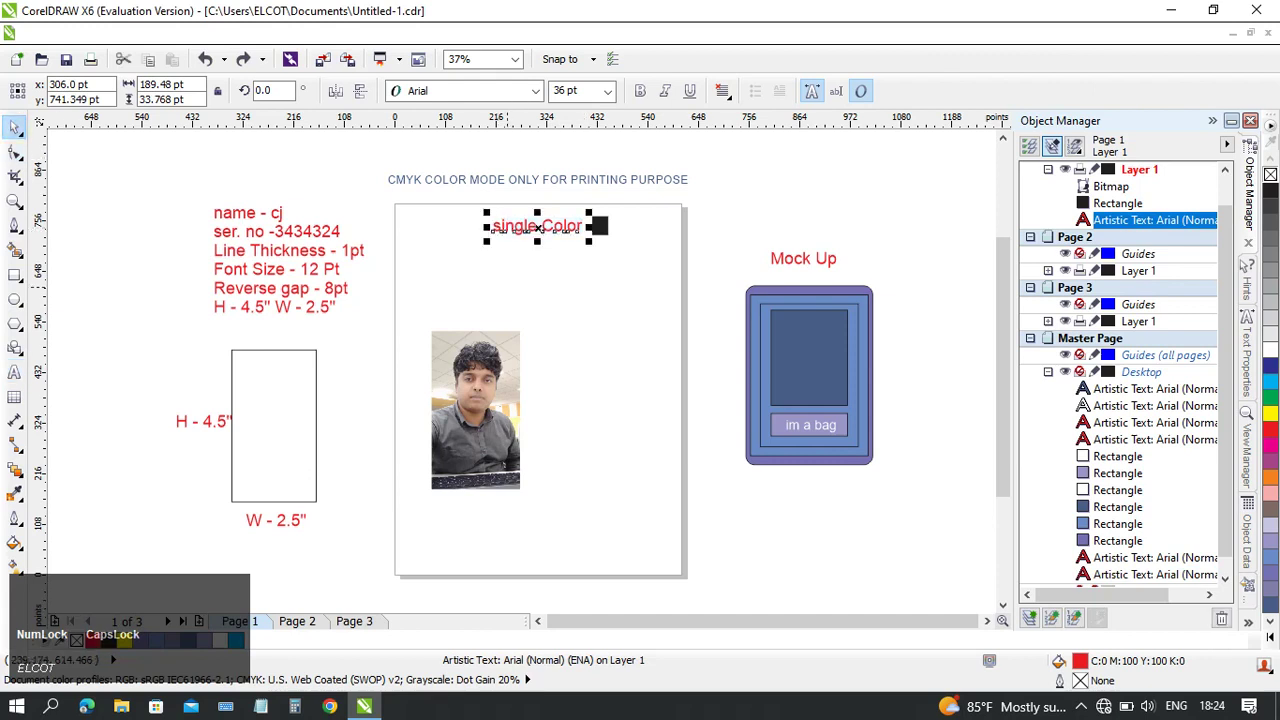
pyautogui.click(572, 272)
# - Try yellow, purple and light lavender fills on the small square beside the single Color label and return it to black
pyautogui.click(600, 227)
pyautogui.click(1270, 413)
pyautogui.click(1270, 461)
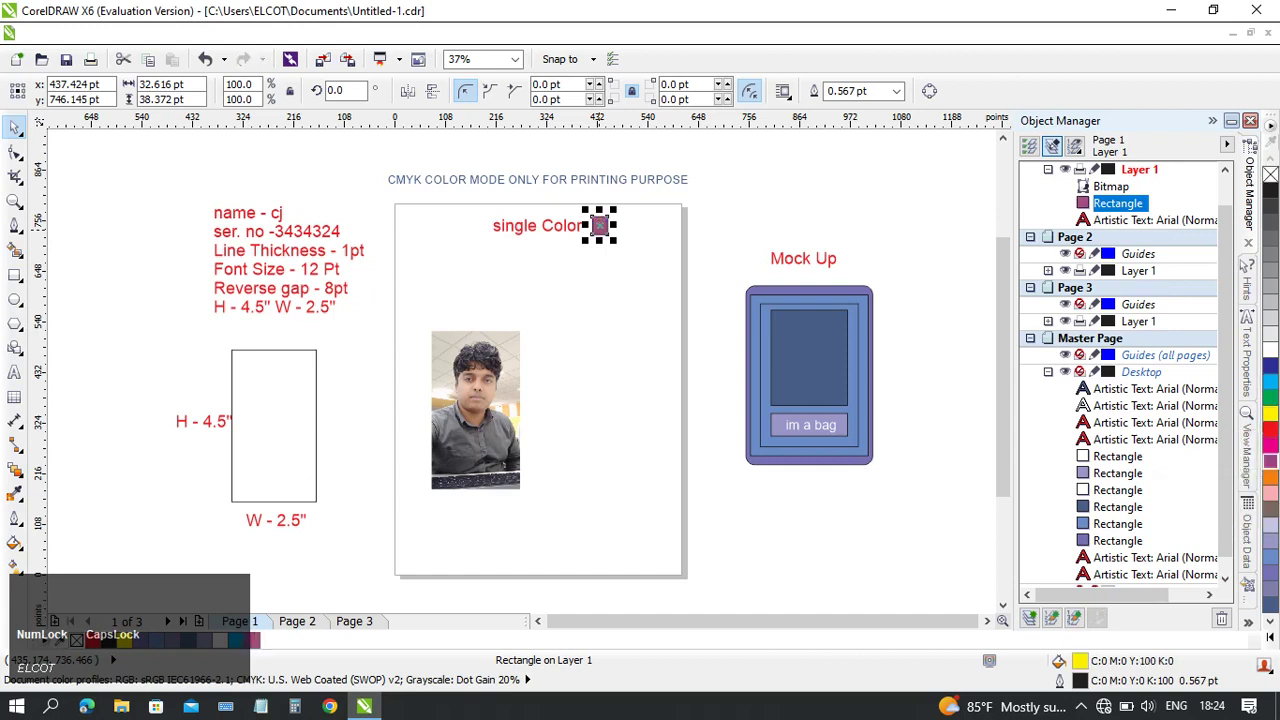
pyautogui.click(1270, 524)
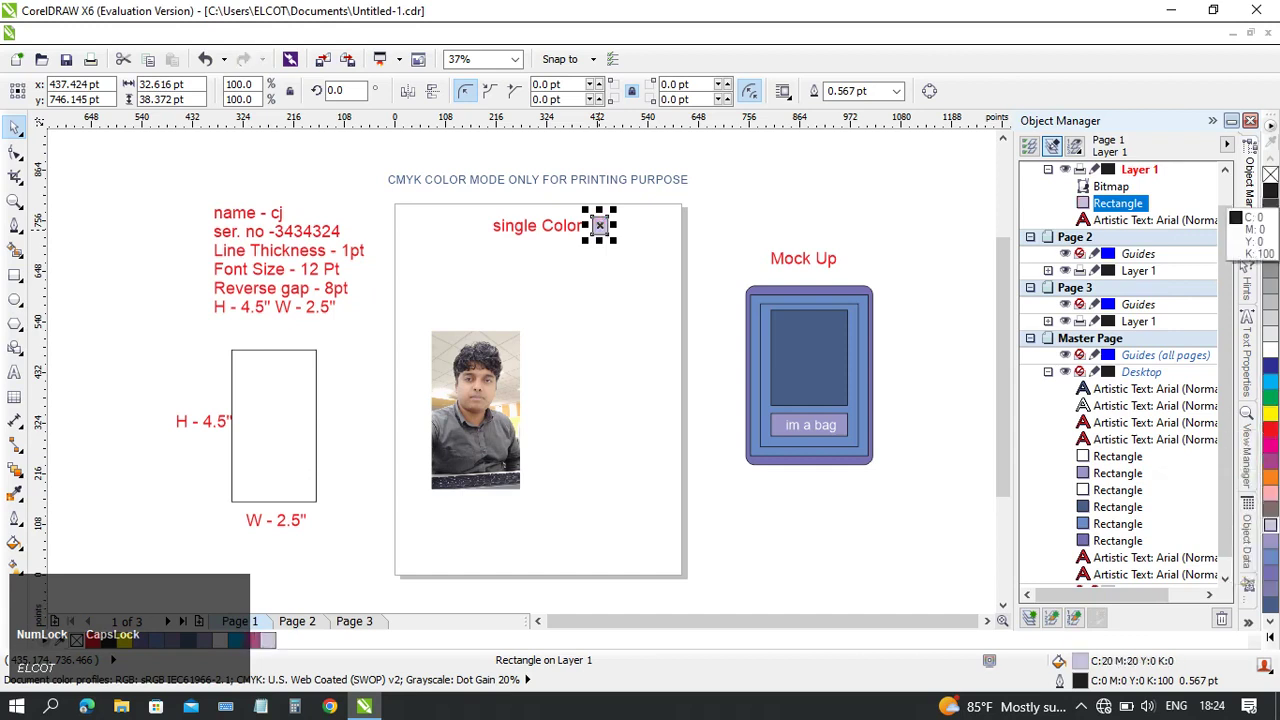
pyautogui.click(1270, 192)
pyautogui.click(593, 279)
pyautogui.click(492, 385)
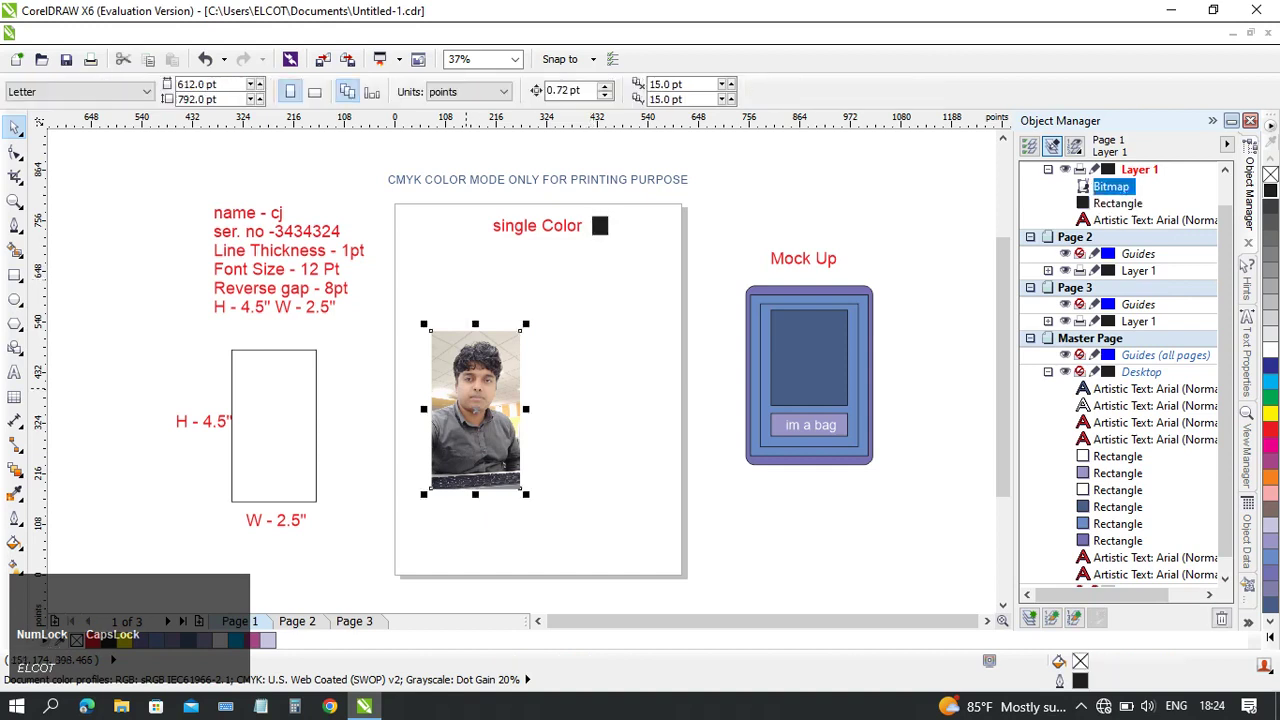
pyautogui.click(570, 362)
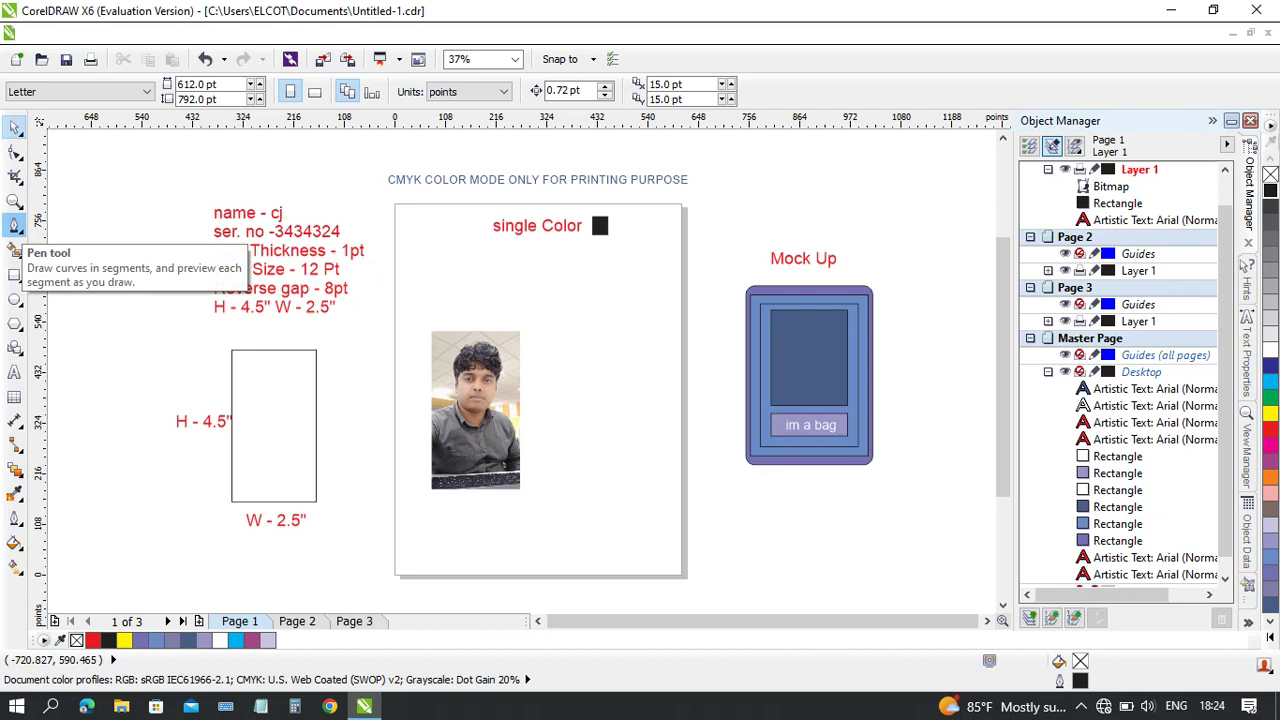
# - Draw a curved practice segment of about 138 × 158 pt beside the photo with the Pen tool
pyautogui.click(15, 225)
pyautogui.click(557, 294)
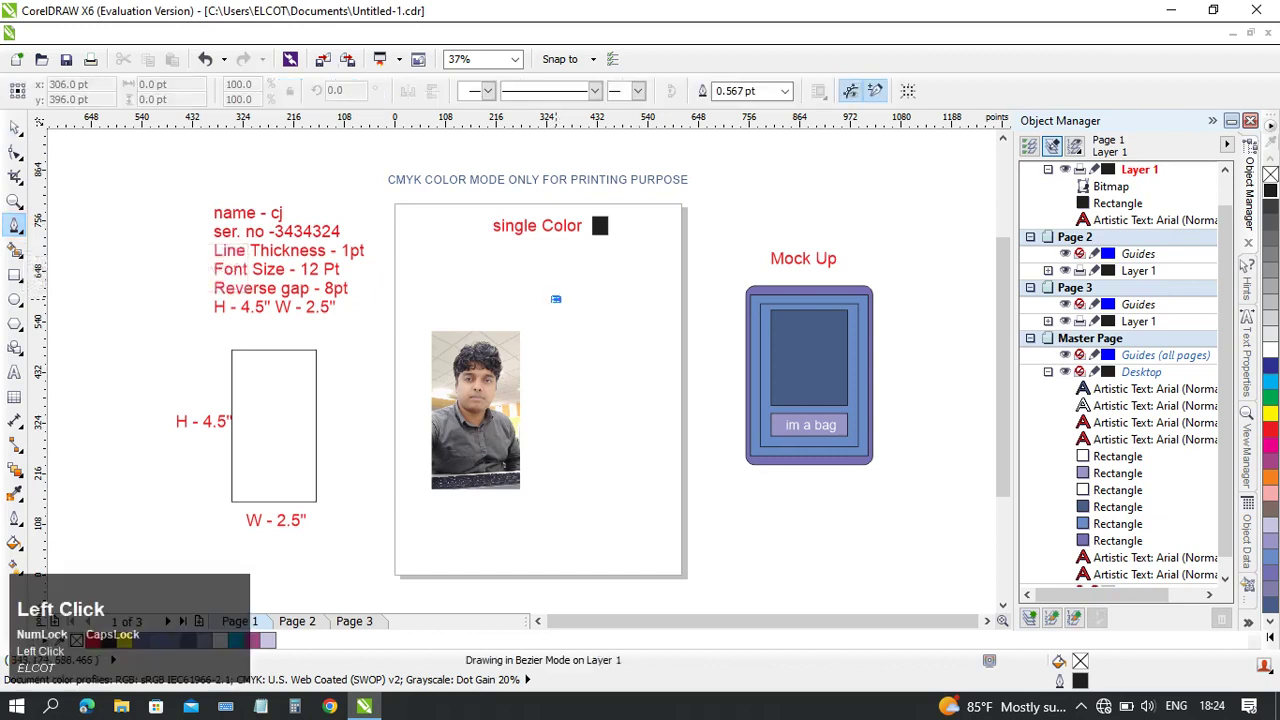
pyautogui.moveTo(622, 372); pyautogui.dragTo(616, 466)
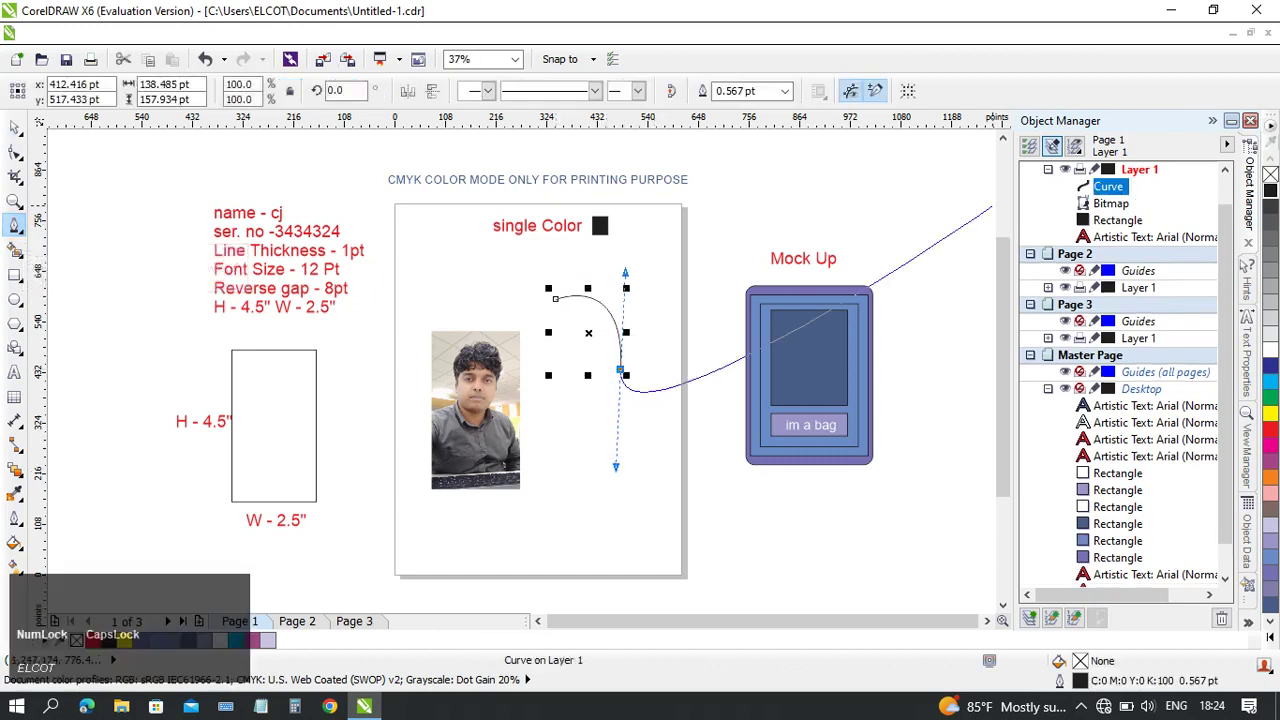
# - Show the object properties of the practice curve and choose points as its outline width unit
pyautogui.rightClick(992, 207)
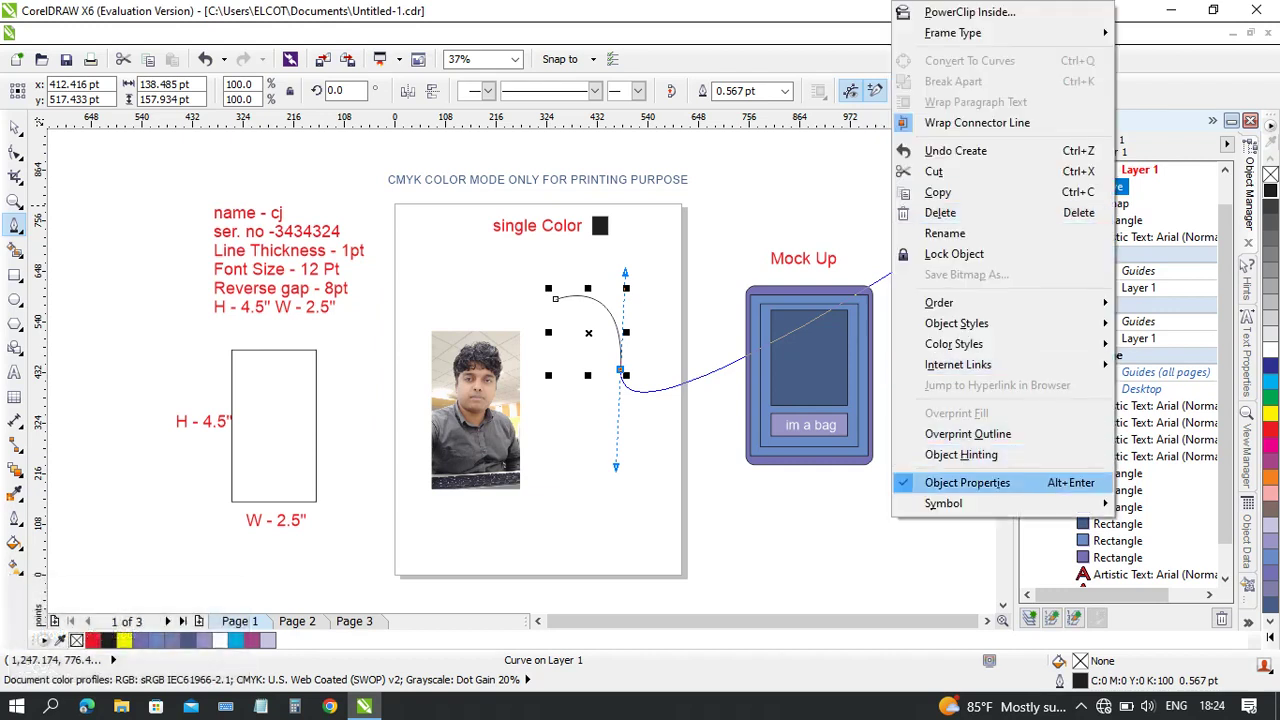
pyautogui.press('Escape')
pyautogui.rightClick(992, 207)
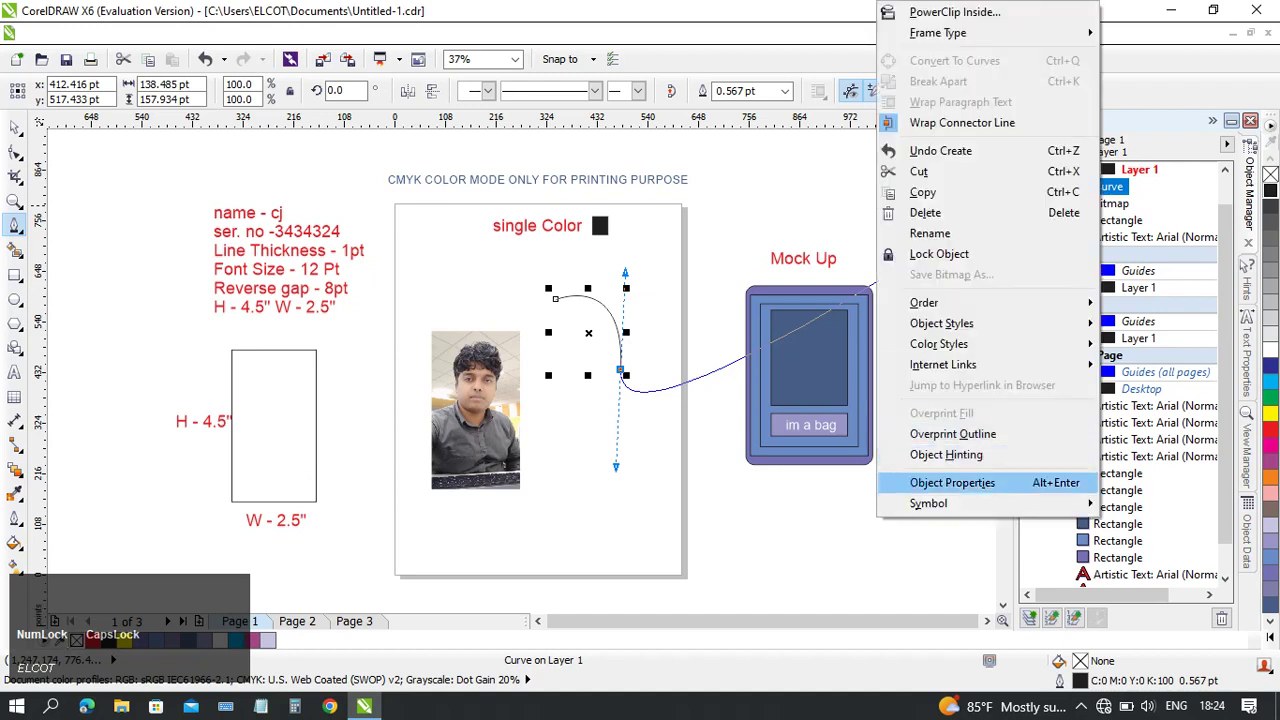
pyautogui.click(952, 482)
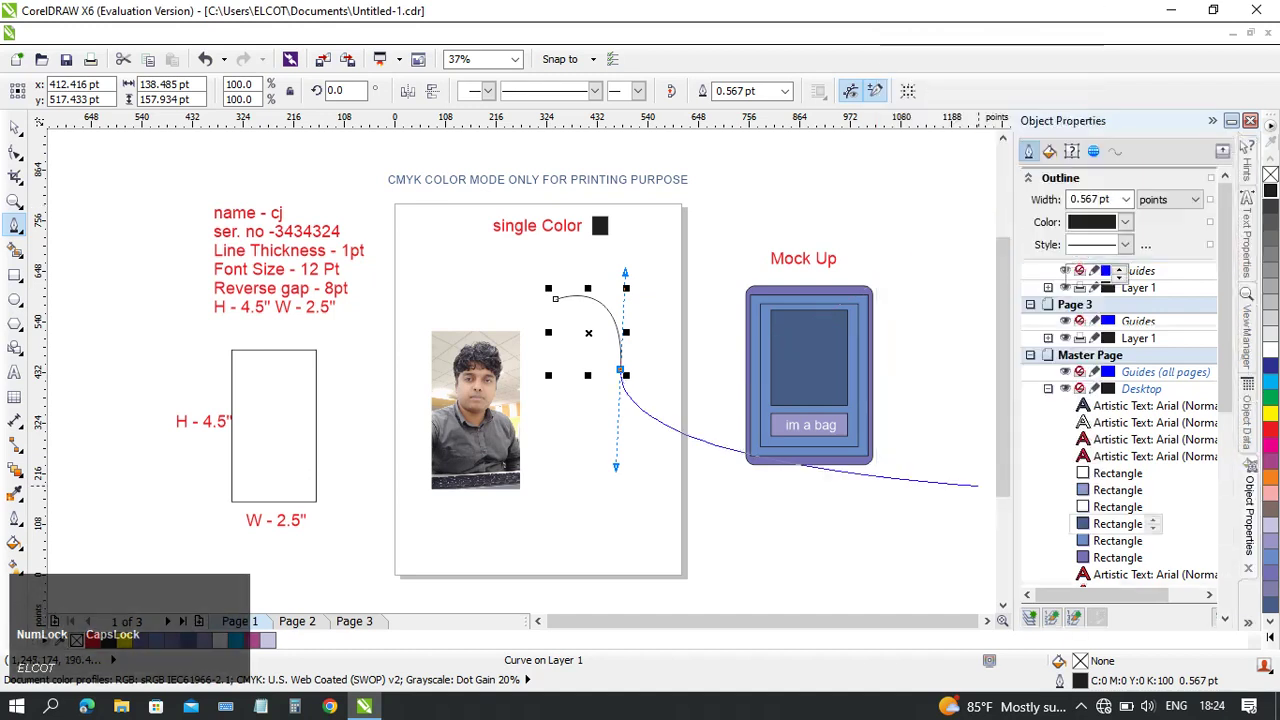
pyautogui.click(1170, 199)
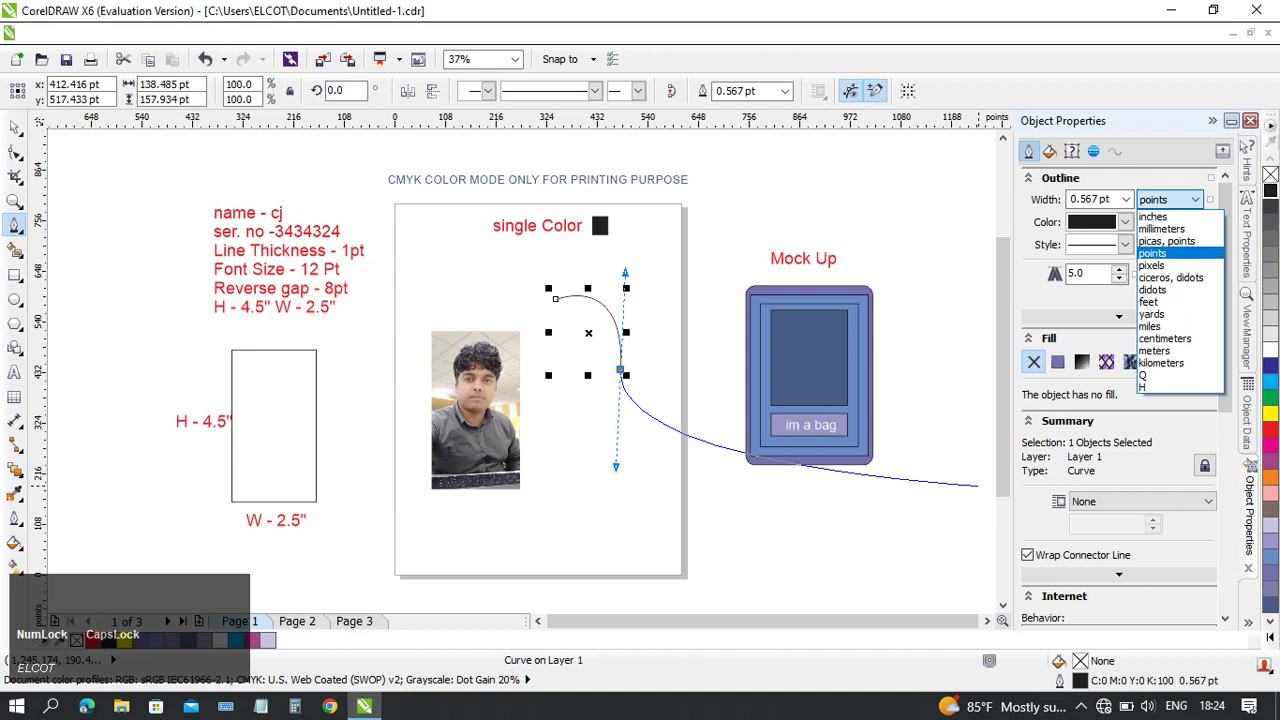
pyautogui.click(1152, 253)
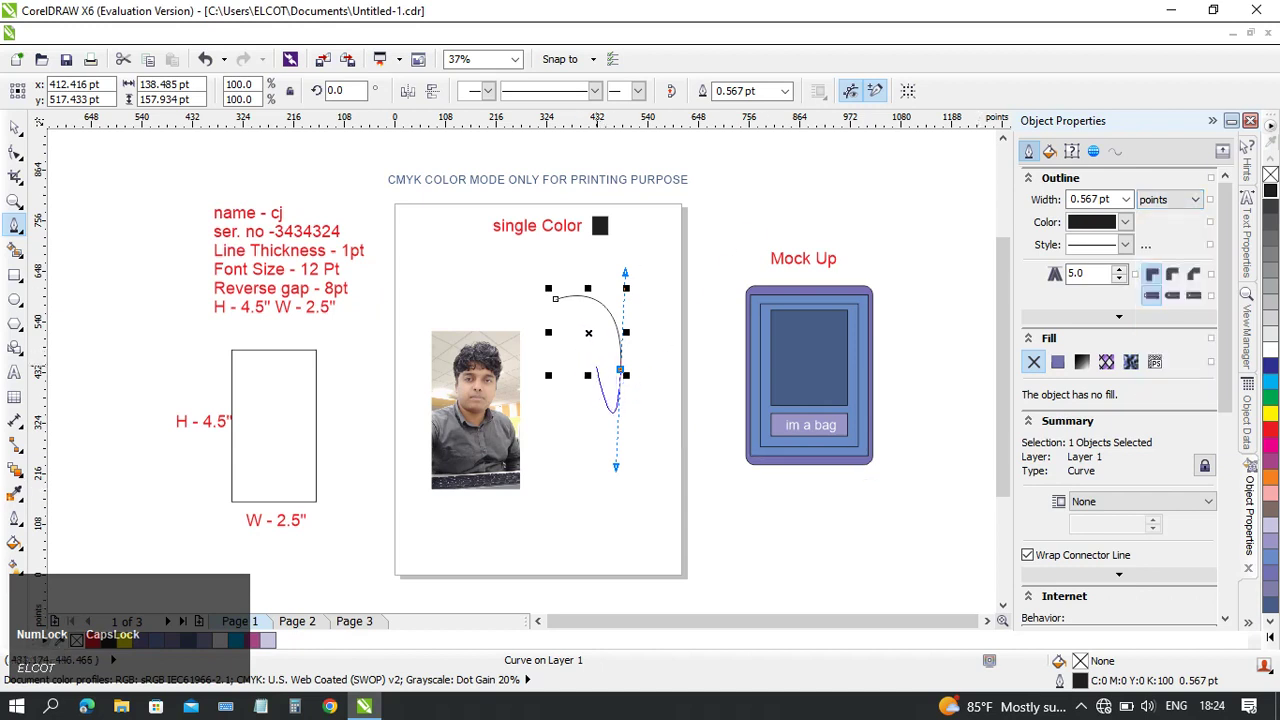
# - End the practice curve and undo it
pyautogui.click(597, 367)
pyautogui.press('Escape')
pyautogui.hotkey('ctrl', 'z')
pyautogui.hotkey('ctrl', 'z')
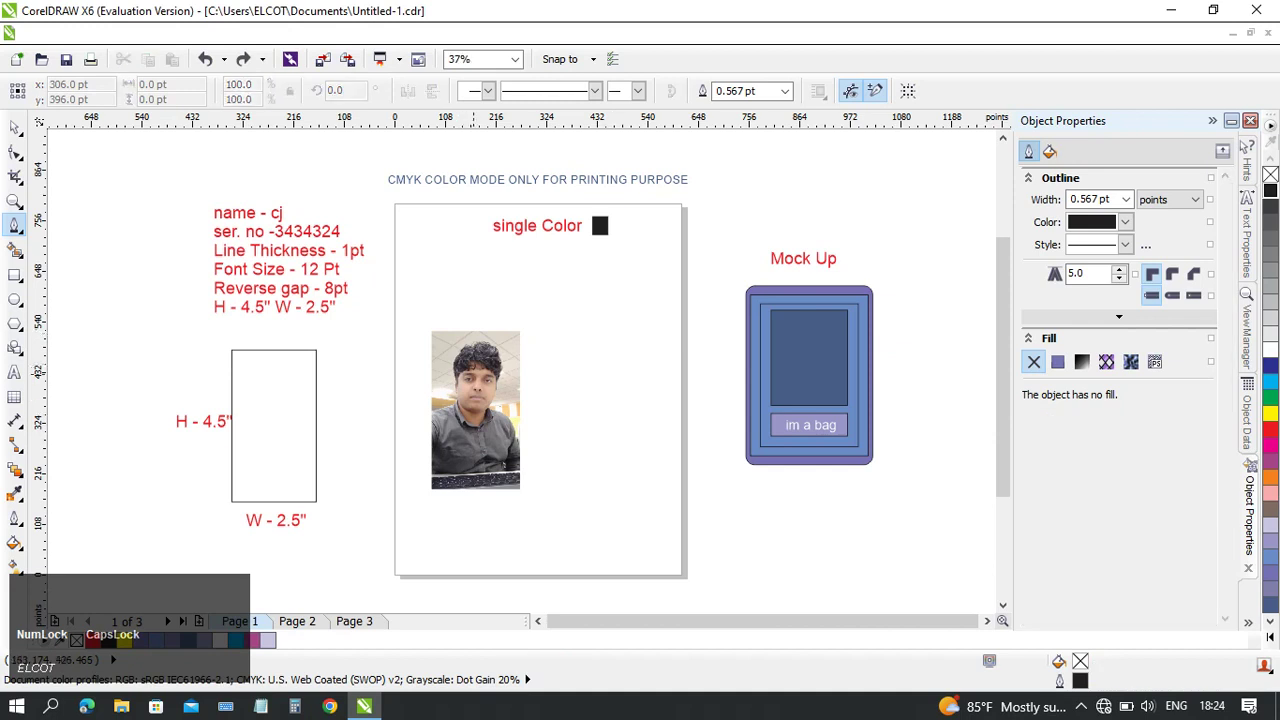
# - Trace a closed Pen outline of about 26 × 8 pt around the left-hand eyebrow in the photo
pyautogui.scroll(2, 474, 378)
pyautogui.moveTo(198, 366); pyautogui.dragTo(837, 514)
pyautogui.scroll(3, 602, 354)
pyautogui.moveTo(442, 336); pyautogui.dragTo(616, 384)
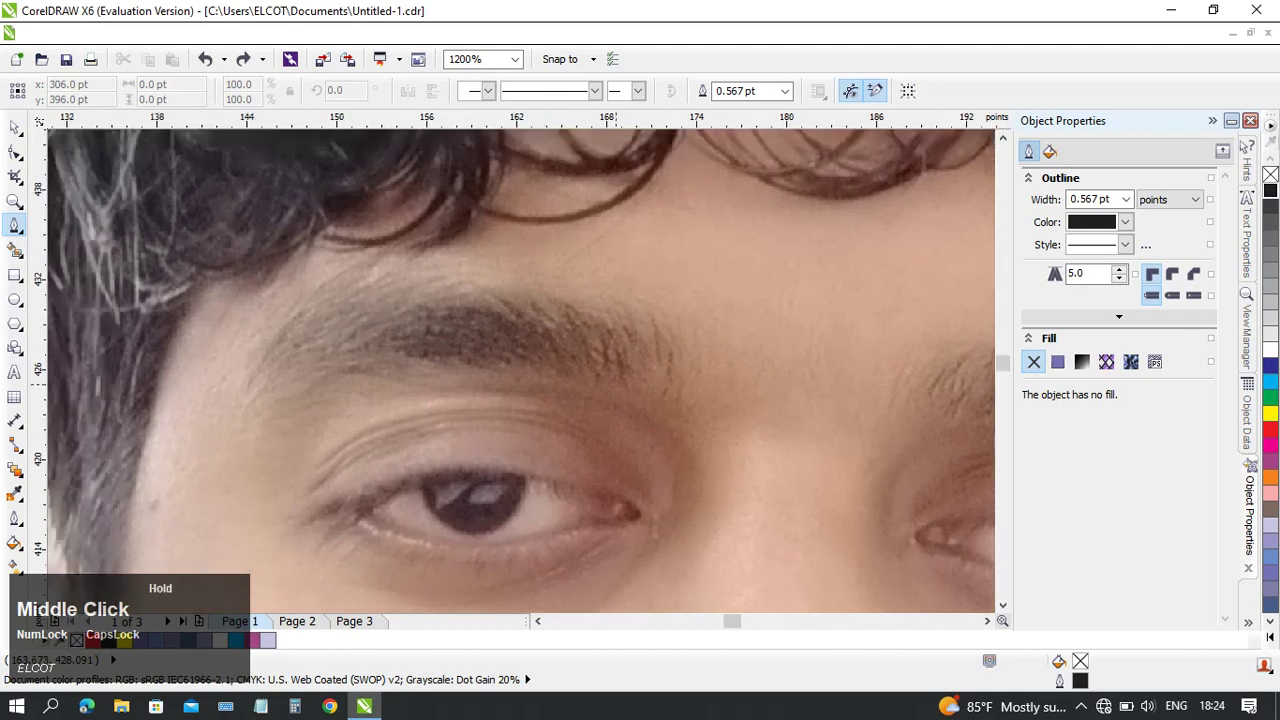
pyautogui.click(505, 360)
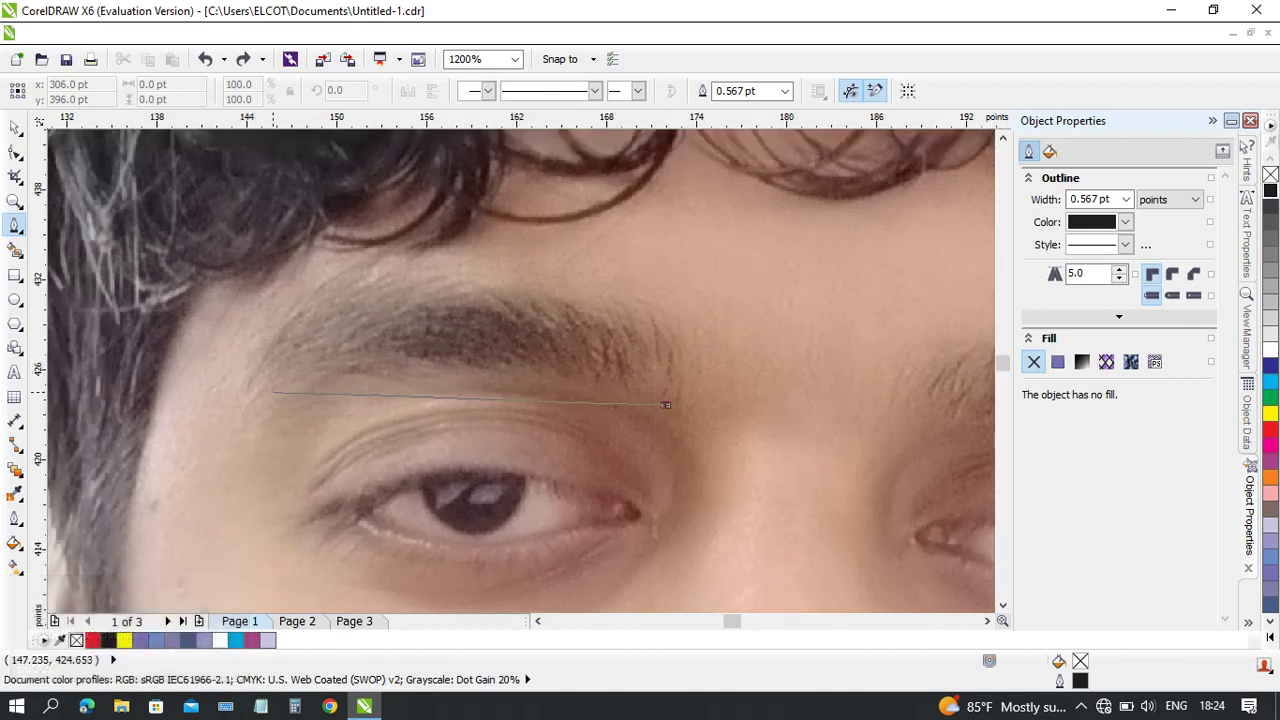
pyautogui.moveTo(278, 395); pyautogui.dragTo(138, 499)
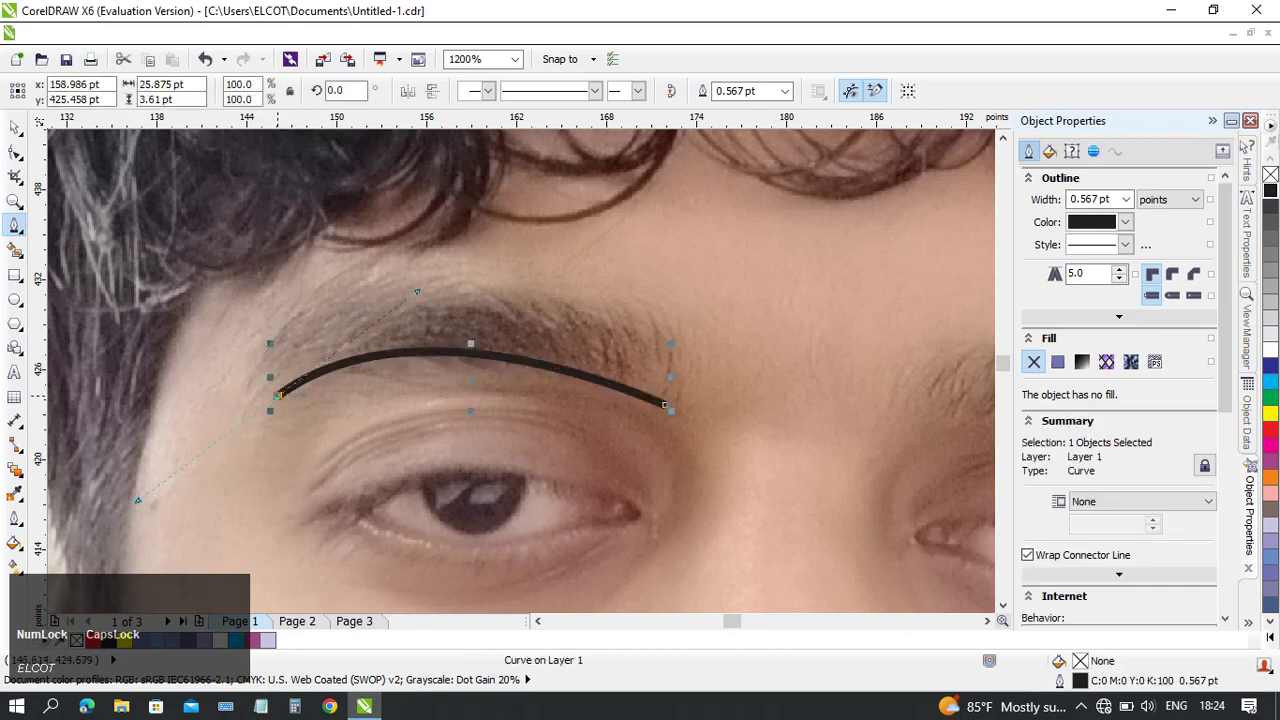
pyautogui.keyDown('alt'); pyautogui.click(278, 396); pyautogui.keyUp('alt')
pyautogui.moveTo(357, 288); pyautogui.dragTo(452, 274)
pyautogui.moveTo(660, 327); pyautogui.dragTo(680, 365)
pyautogui.click(665, 404)
# - Trace a closed Pen outline of about 25 × 8 pt around the right-hand eyebrow in the photo
pyautogui.moveTo(987, 376); pyautogui.dragTo(439, 376)
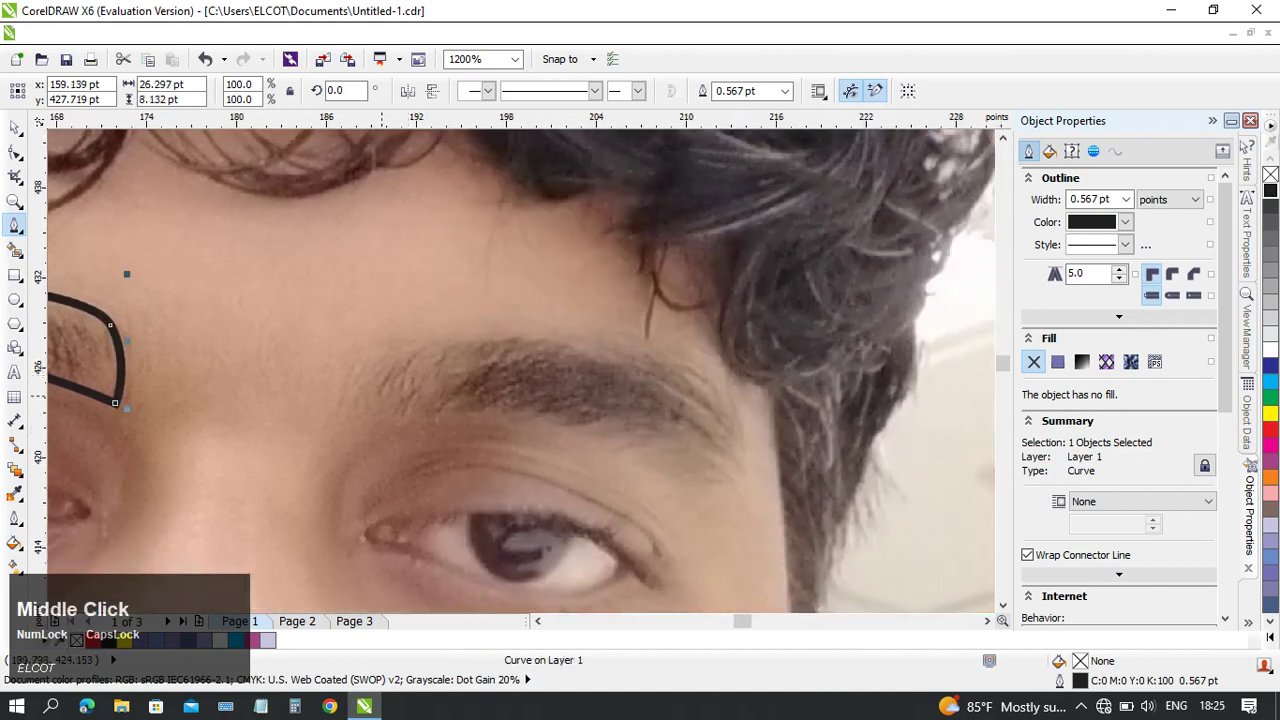
pyautogui.click(362, 401)
pyautogui.moveTo(652, 365); pyautogui.dragTo(755, 430)
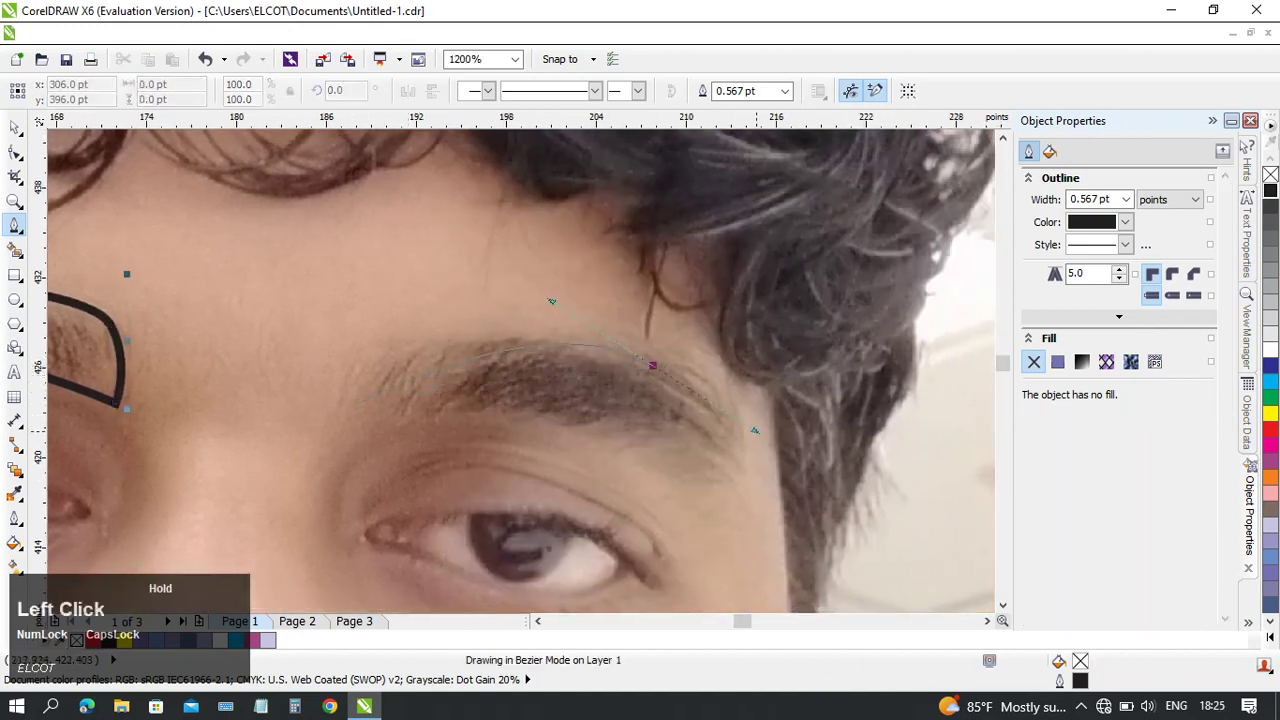
pyautogui.moveTo(838, 432); pyautogui.dragTo(838, 432)
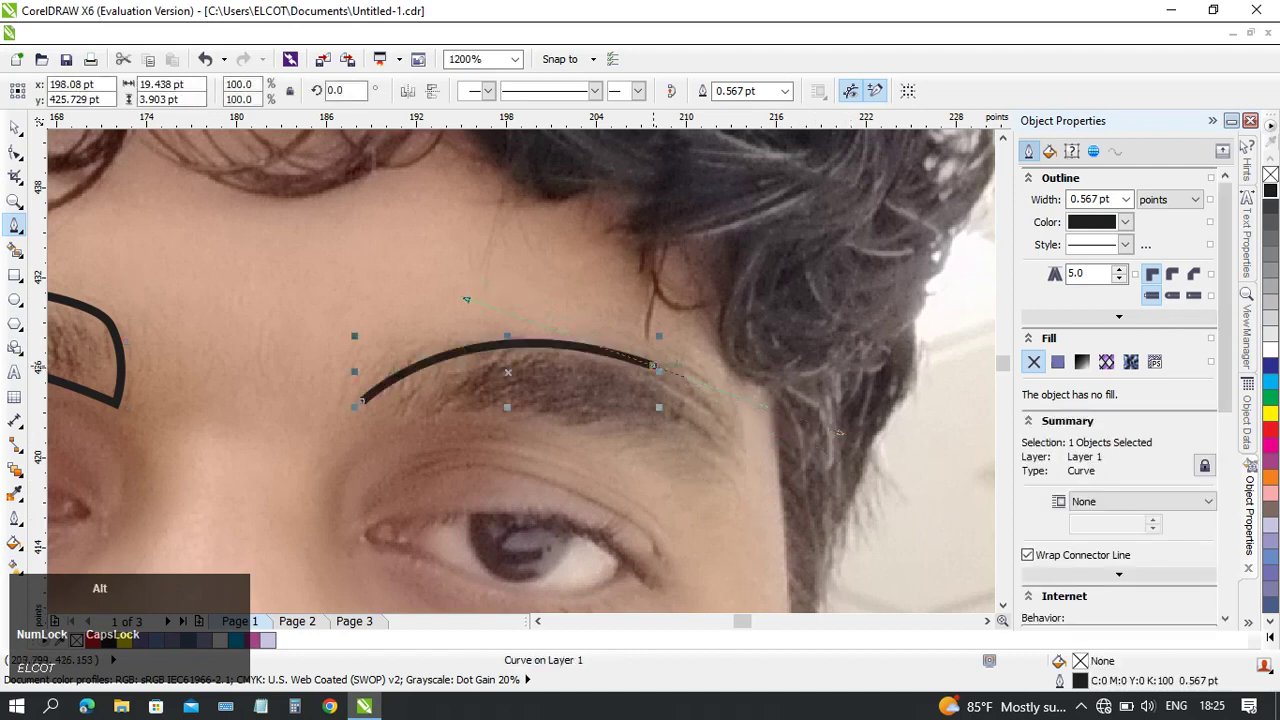
pyautogui.click(652, 365)
pyautogui.click(733, 443)
pyautogui.moveTo(743, 480); pyautogui.dragTo(743, 480)
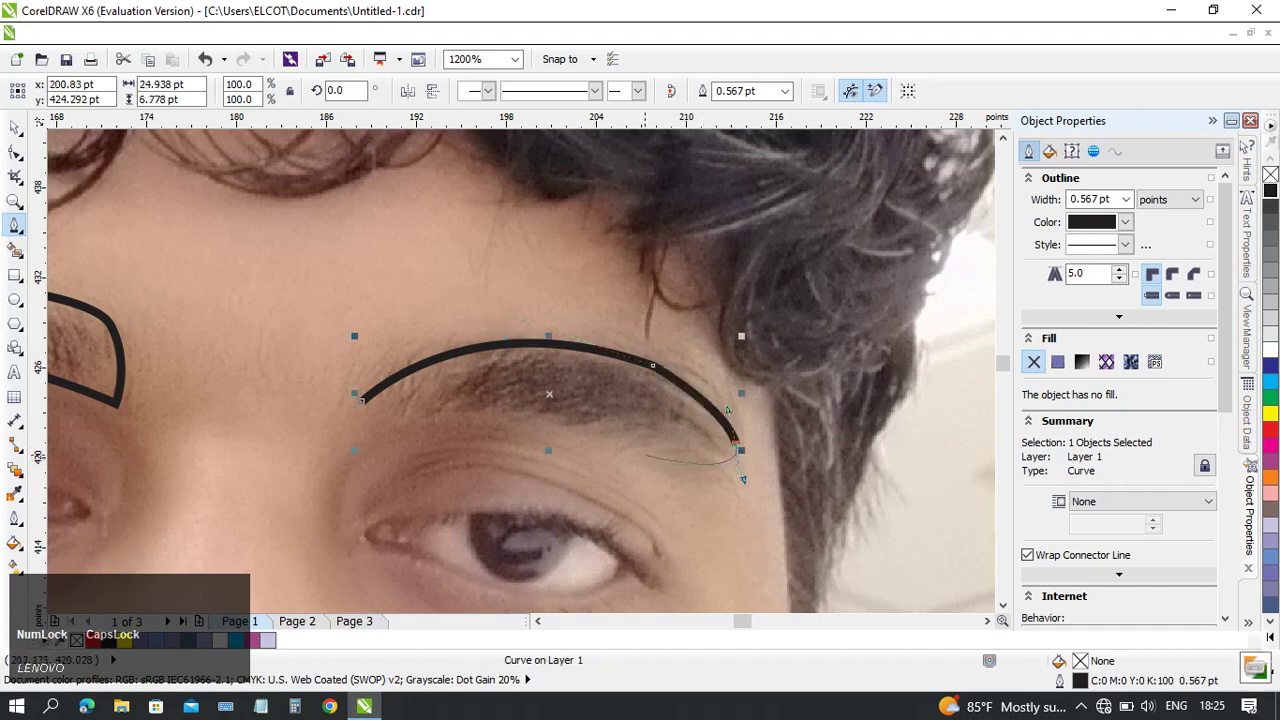
pyautogui.moveTo(627, 440); pyautogui.dragTo(548, 430)
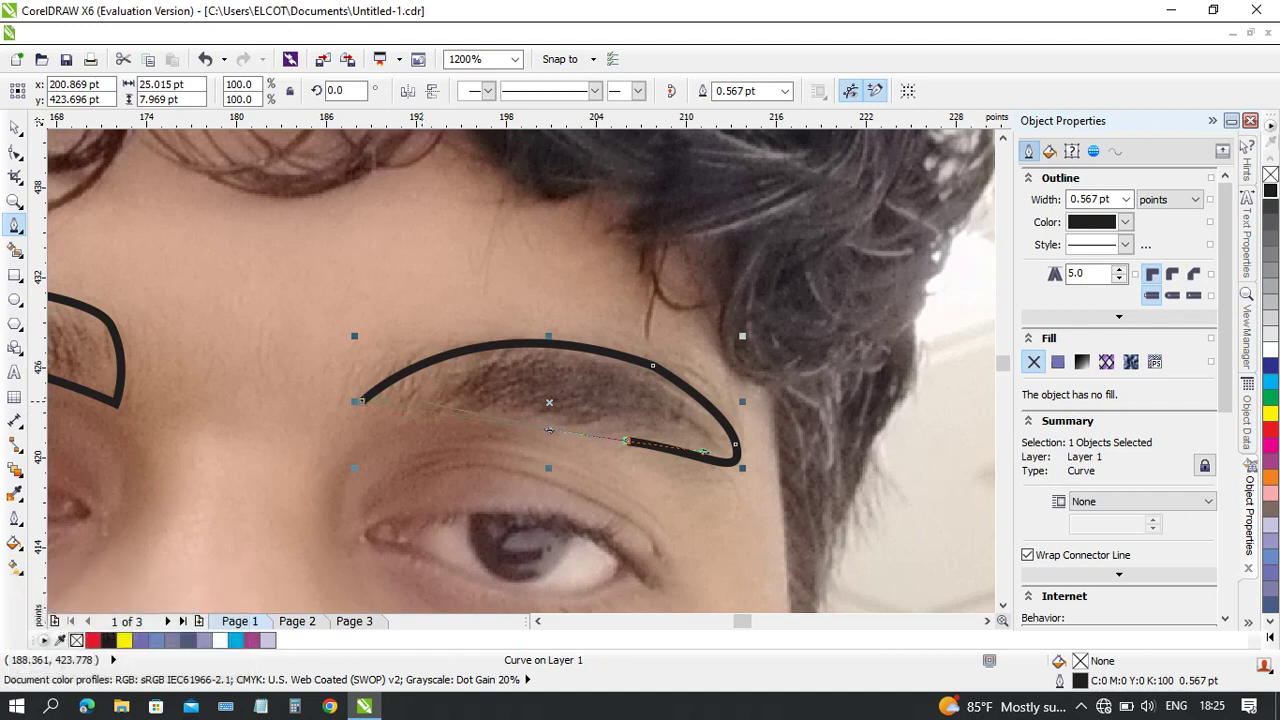
pyautogui.moveTo(455, 413); pyautogui.dragTo(413, 424)
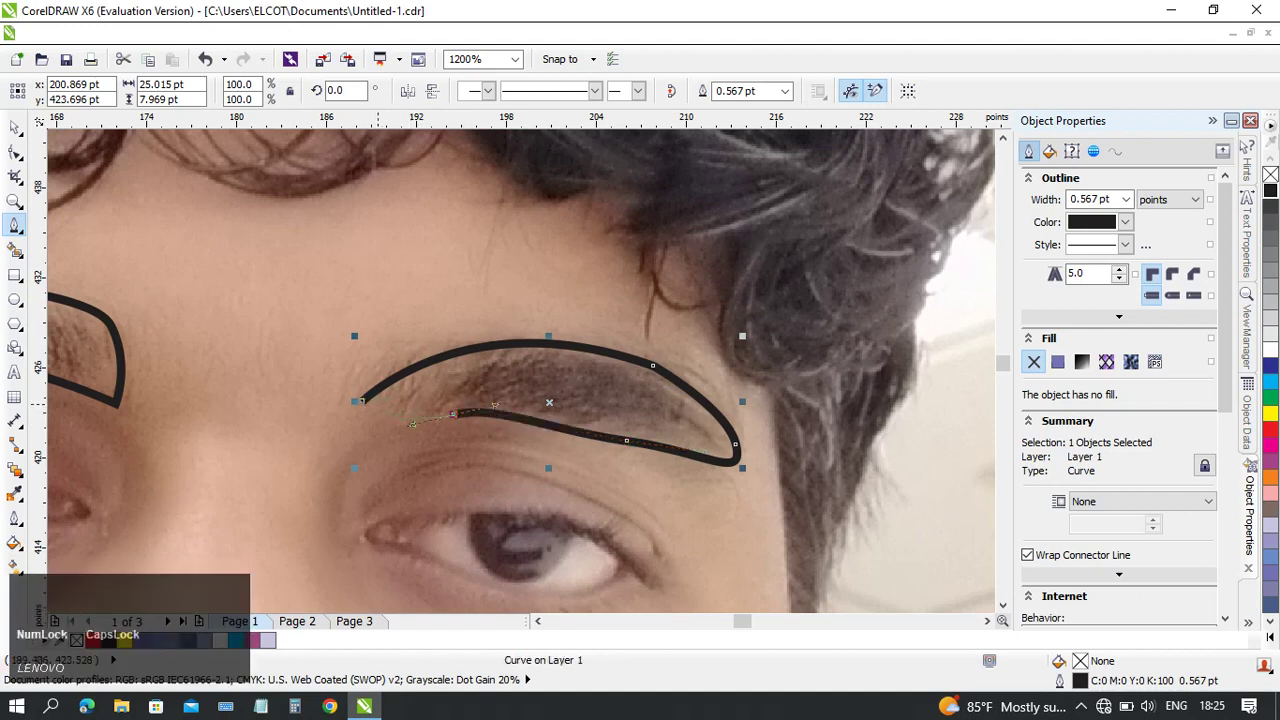
pyautogui.click(361, 400)
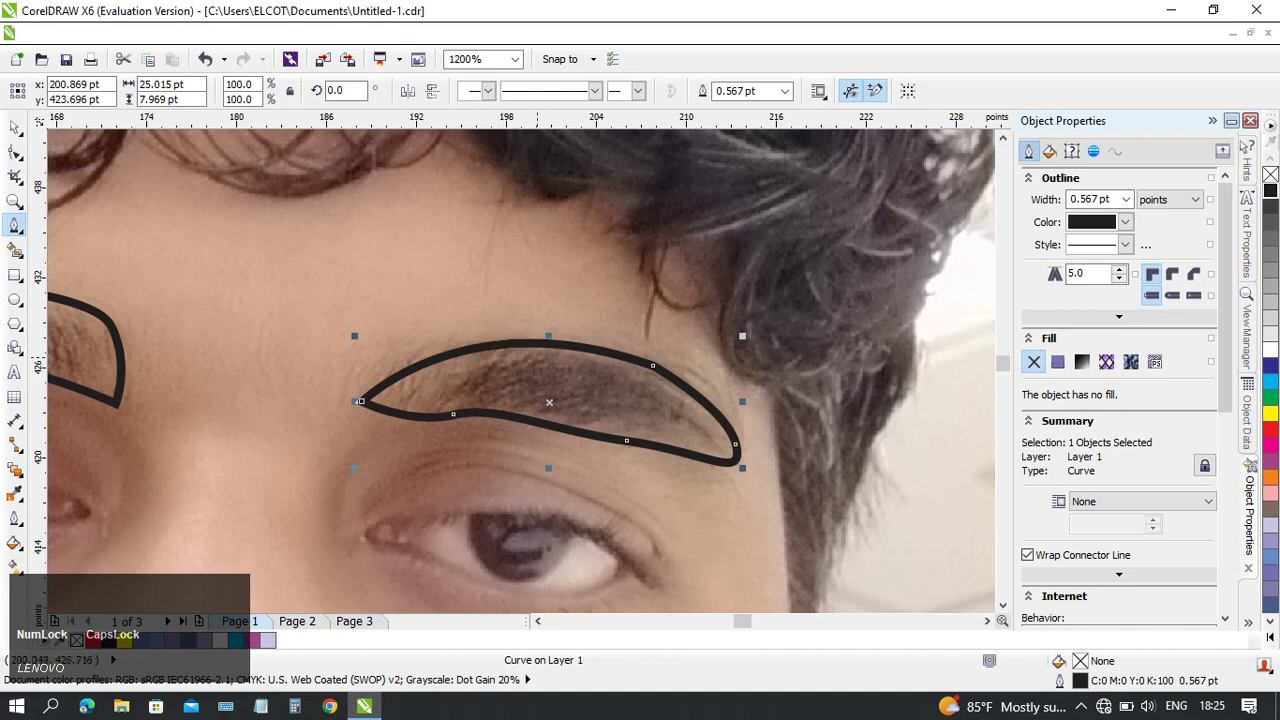
# - Try out straight Pen segments in a zigzag across the forehead and eyes
pyautogui.scroll(-1, 537, 357)
pyautogui.moveTo(473, 353); pyautogui.dragTo(758, 320)
pyautogui.click(400, 238)
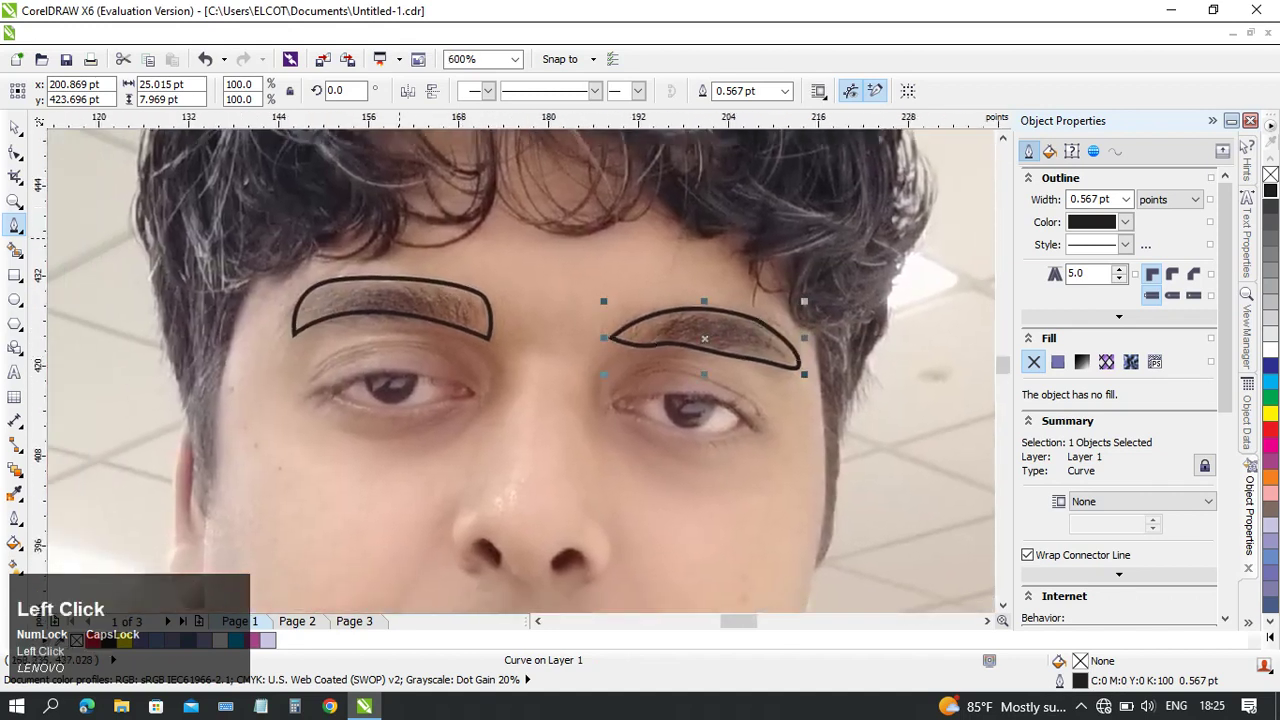
pyautogui.click(398, 237)
pyautogui.click(728, 435)
pyautogui.click(795, 207)
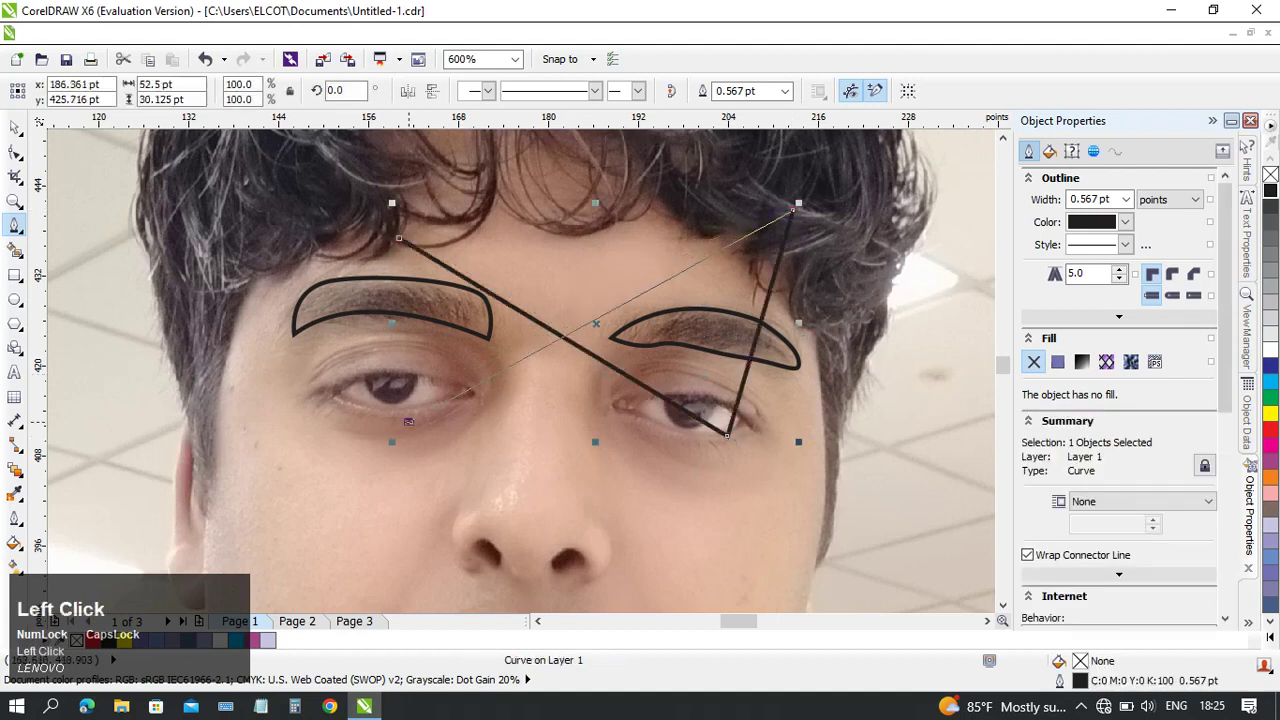
pyautogui.click(408, 421)
# - Undo the zigzag lines and both eyebrow outlines
pyautogui.hotkey('ctrl', 'z')
pyautogui.hotkey('ctrl', 'z')
pyautogui.hotkey('ctrl', 'z')
pyautogui.hotkey('ctrl', 'z')
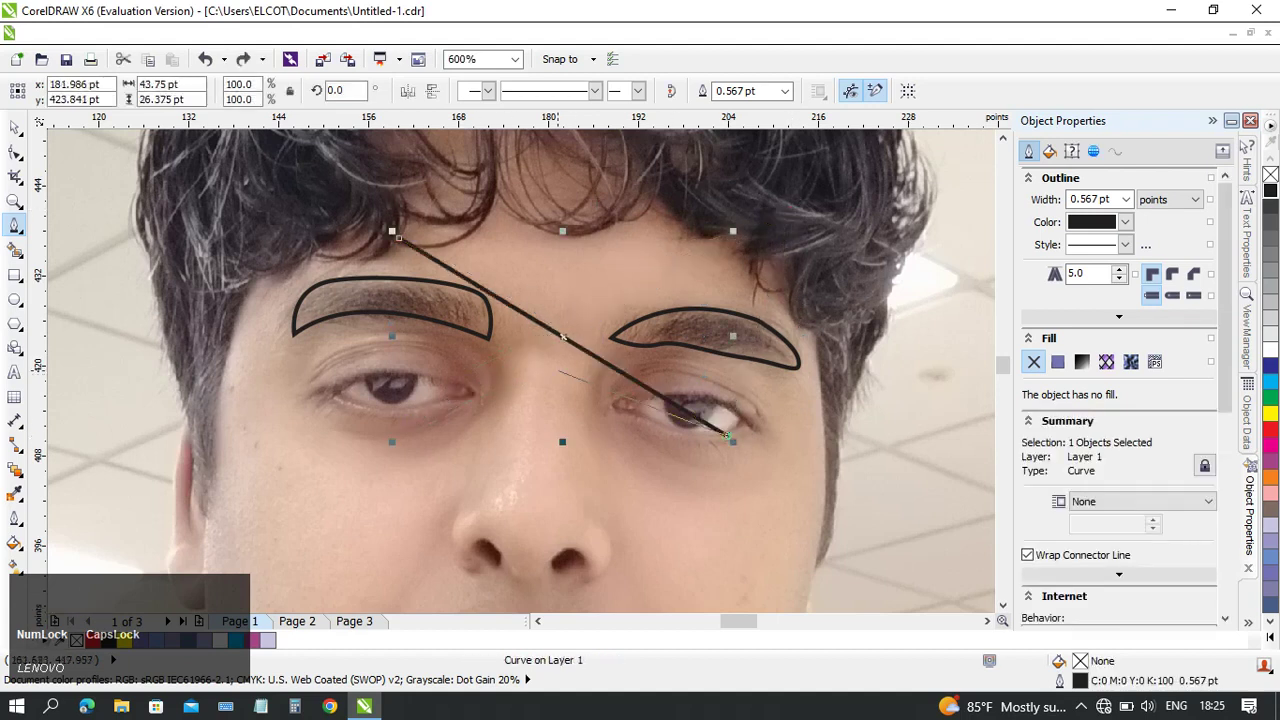
pyautogui.hotkey('ctrl', 'z')
pyautogui.hotkey('ctrl', 'z')
pyautogui.hotkey('ctrl', 'z')
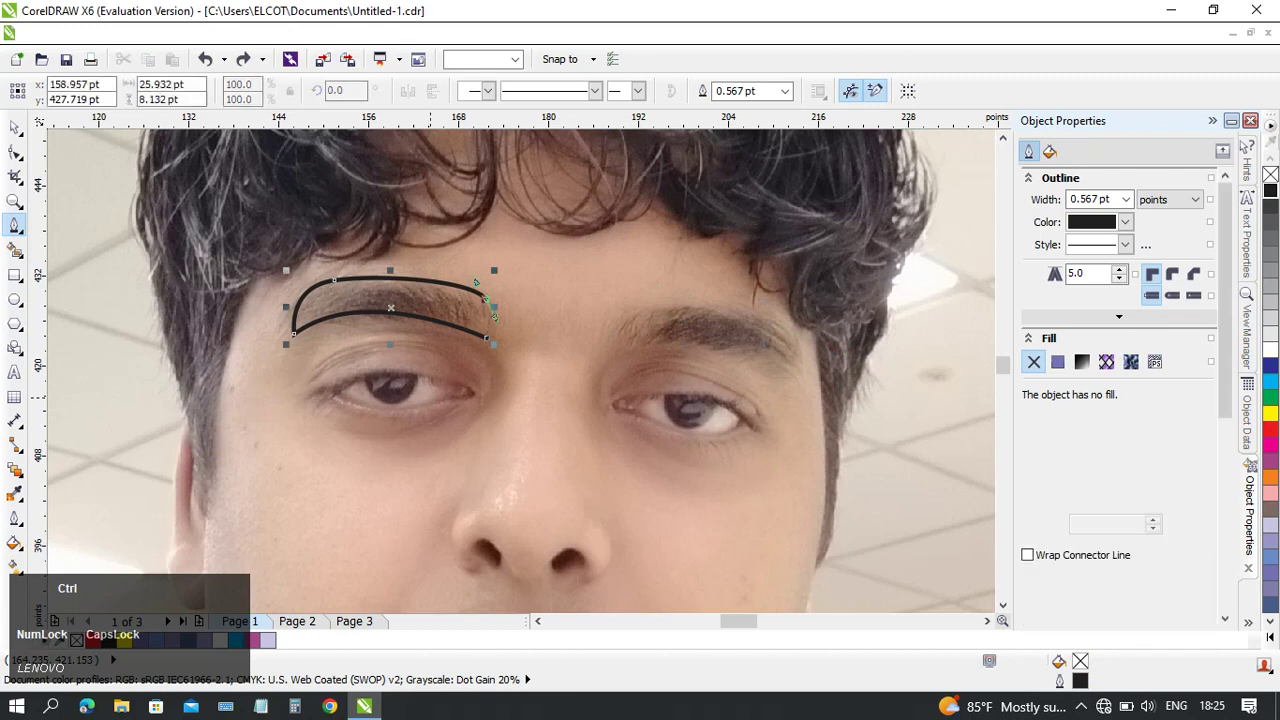
# - Retrace the left-hand eyebrow in the photo as a closed curved Pen outline of about 28 × 8 pt
pyautogui.scroll(1, 327, 276)
pyautogui.middleClick(327, 276)
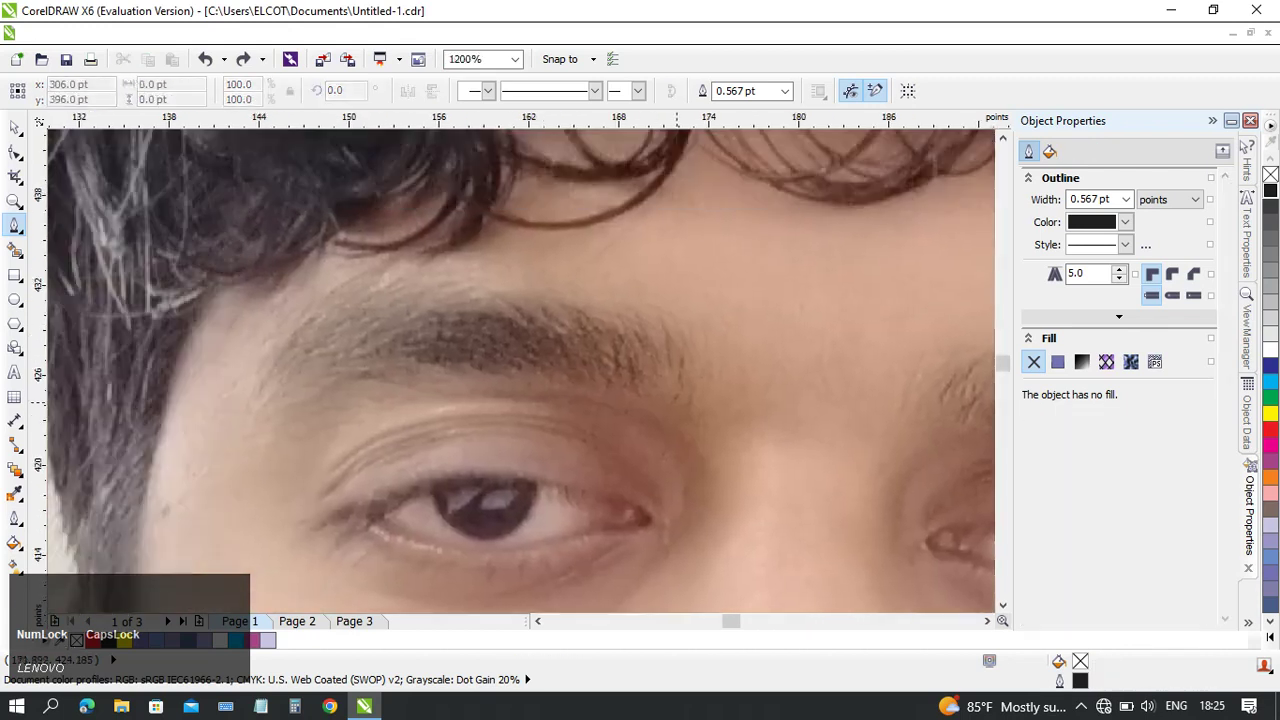
pyautogui.click(691, 407)
pyautogui.moveTo(272, 393); pyautogui.dragTo(141, 493)
pyautogui.click(272, 393)
pyautogui.hotkey('ctrl', 'z')
pyautogui.keyDown('alt'); pyautogui.click(272, 393); pyautogui.keyUp('alt')
pyautogui.moveTo(443, 289); pyautogui.dragTo(596, 287)
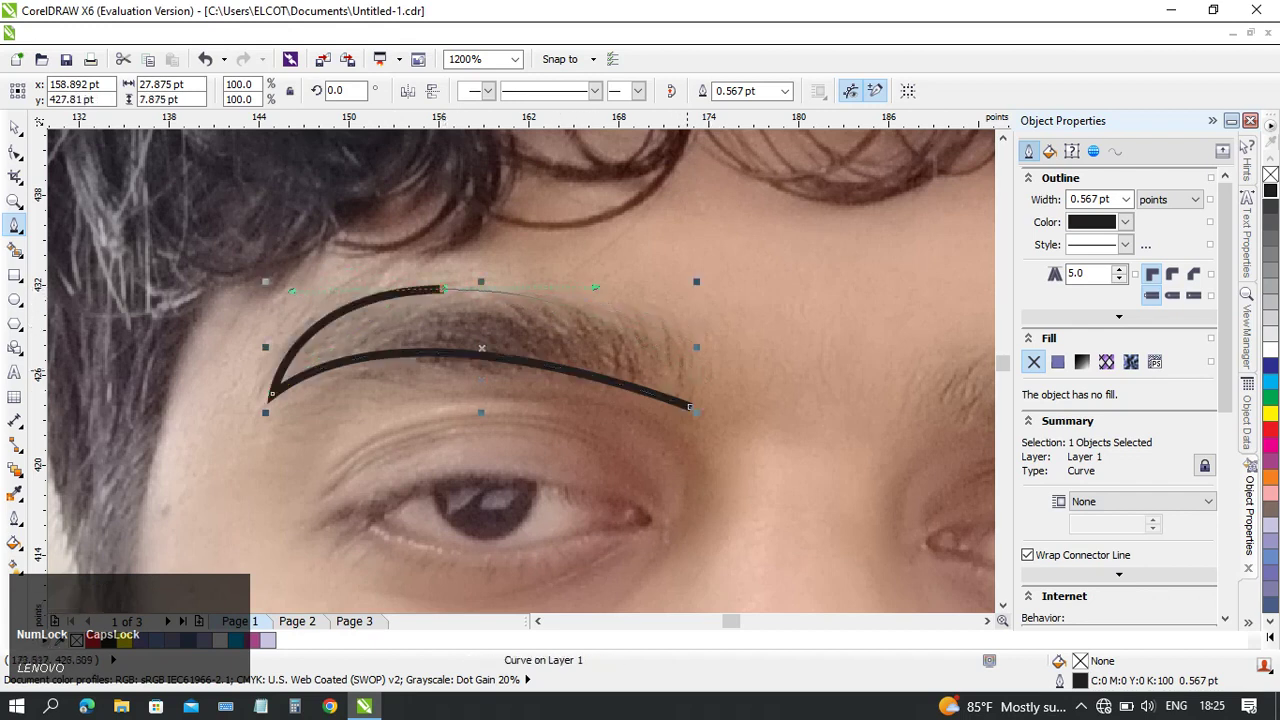
pyautogui.click(668, 320)
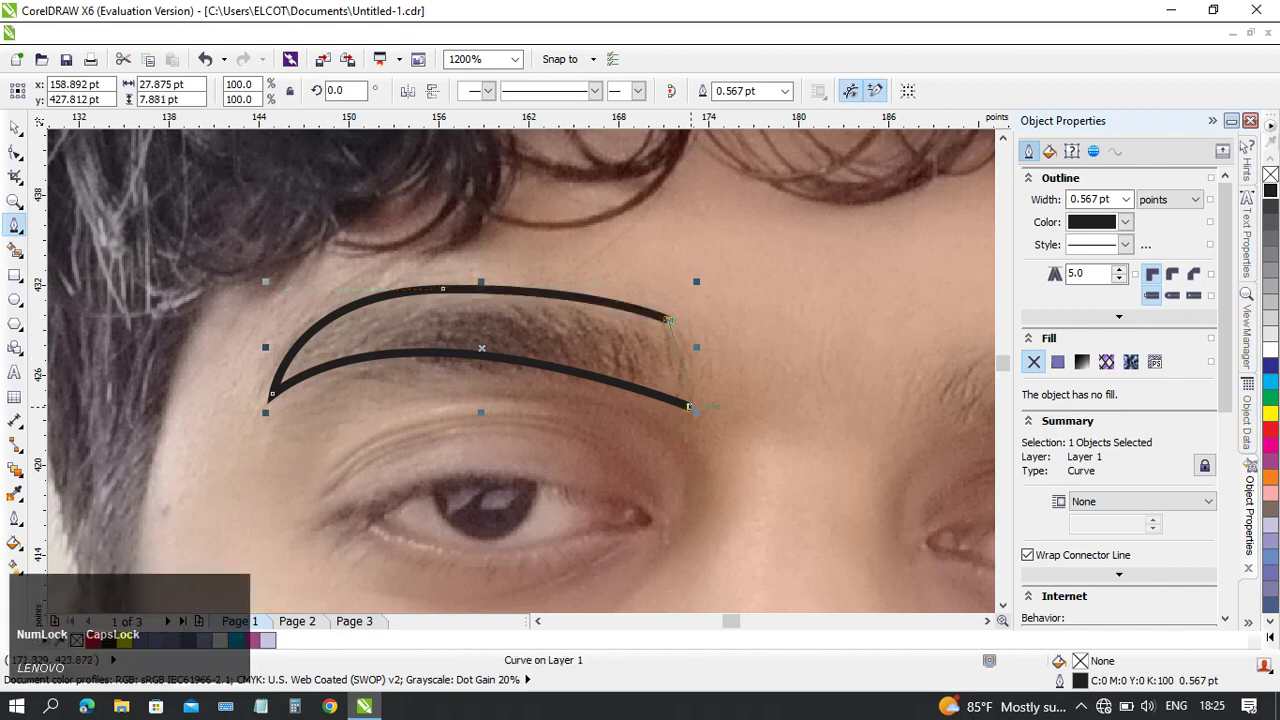
pyautogui.moveTo(689, 406); pyautogui.dragTo(682, 428)
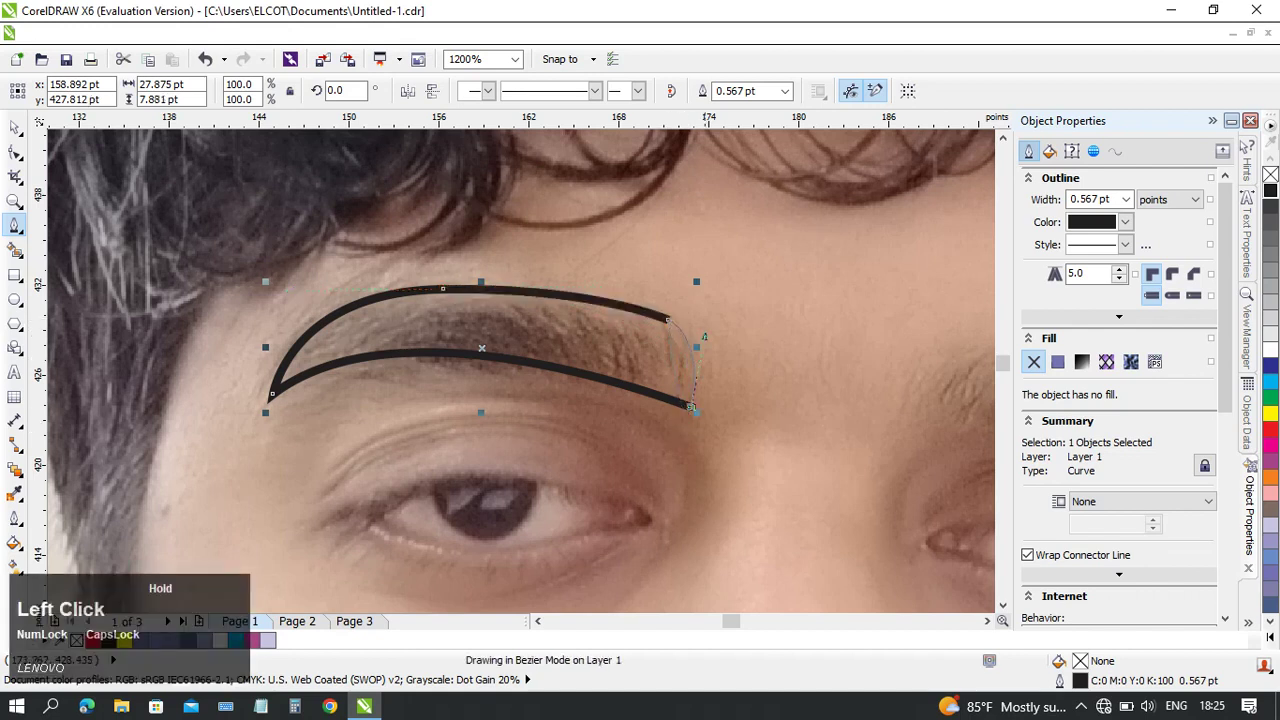
pyautogui.moveTo(701, 334); pyautogui.dragTo(703, 331)
# - Trace the upper edge of the right-hand eyebrow in the photo as a curved Pen segment of about 23 × 7.5 pt
pyautogui.moveTo(897, 353); pyautogui.dragTo(225, 325)
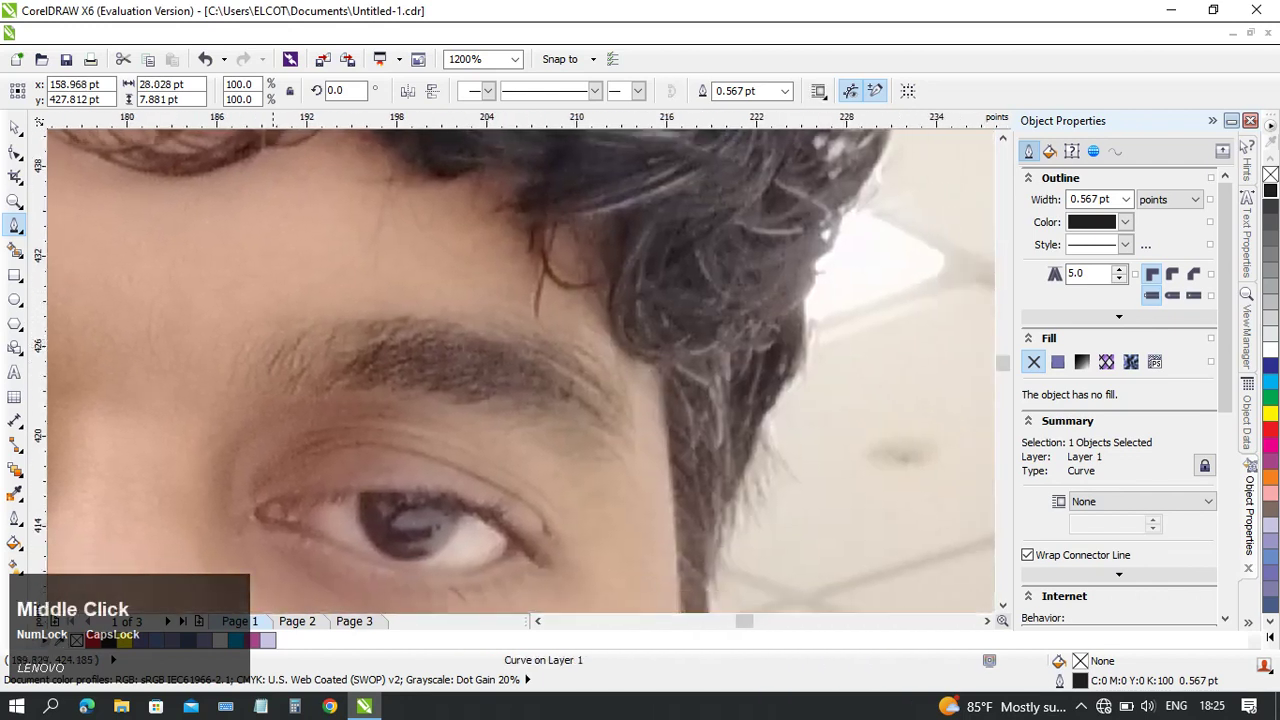
pyautogui.click(627, 438)
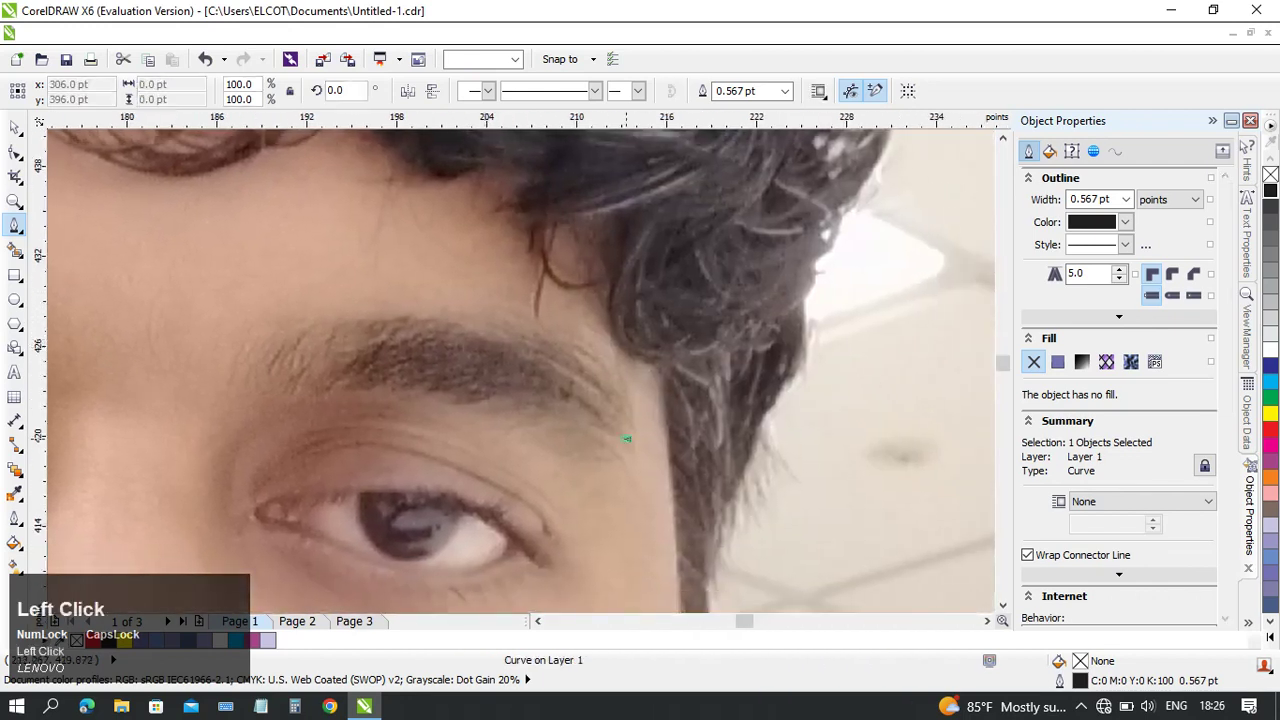
pyautogui.moveTo(284, 348); pyautogui.dragTo(146, 428)
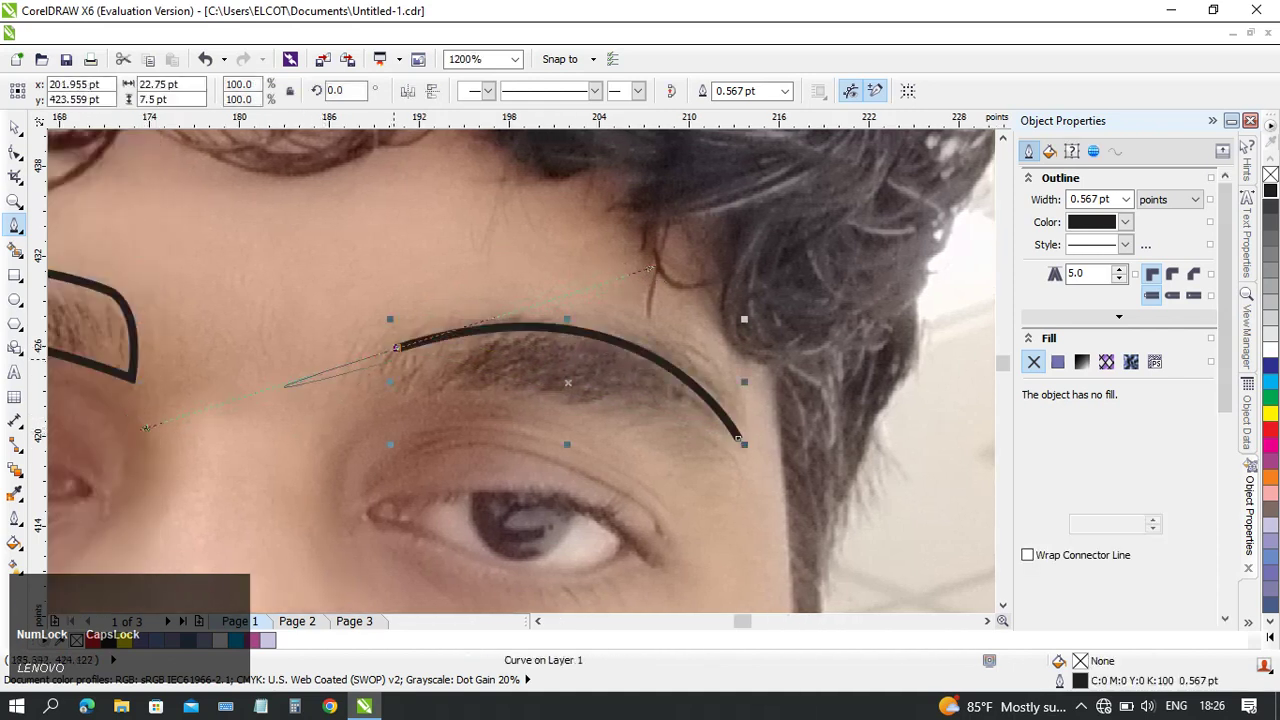
pyautogui.click(397, 348)
pyautogui.press('alt')
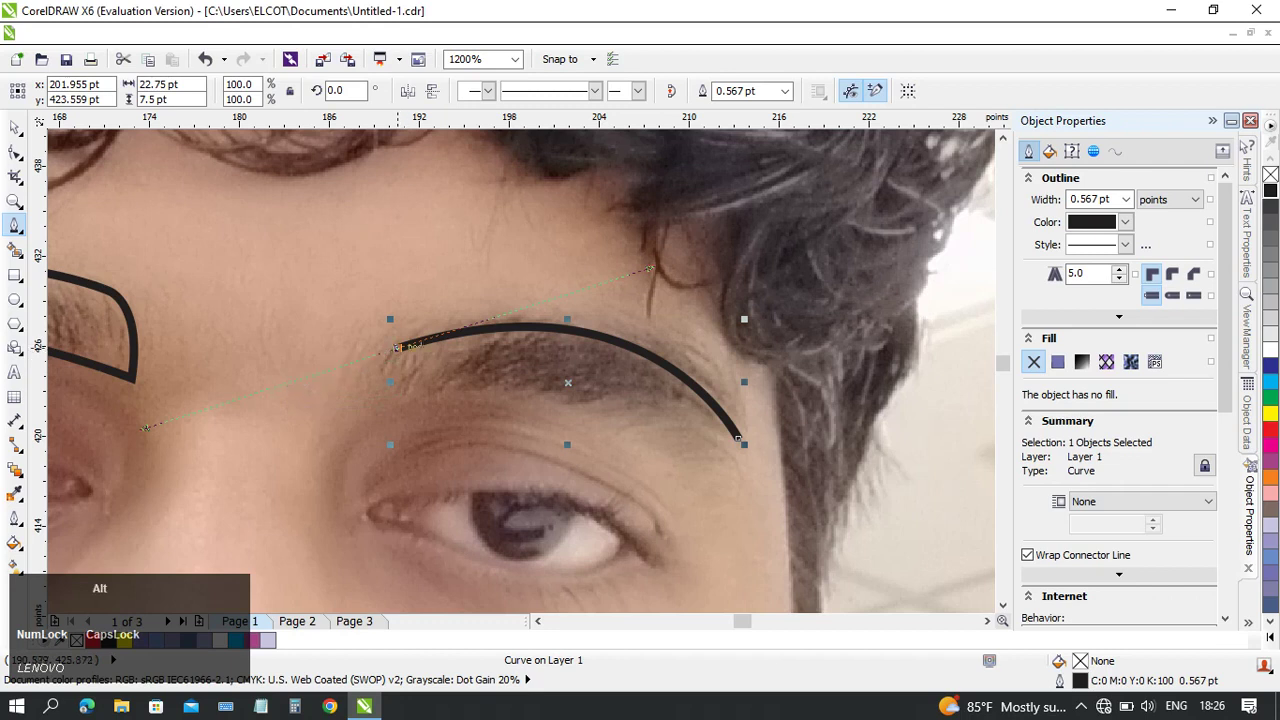
pyautogui.click(397, 347)
# - Close the right-hand eyebrow outline with curved Pen segments around its inner end and along its lower edge, about 23 × 7.5 pt overall
pyautogui.moveTo(391, 385); pyautogui.dragTo(410, 387)
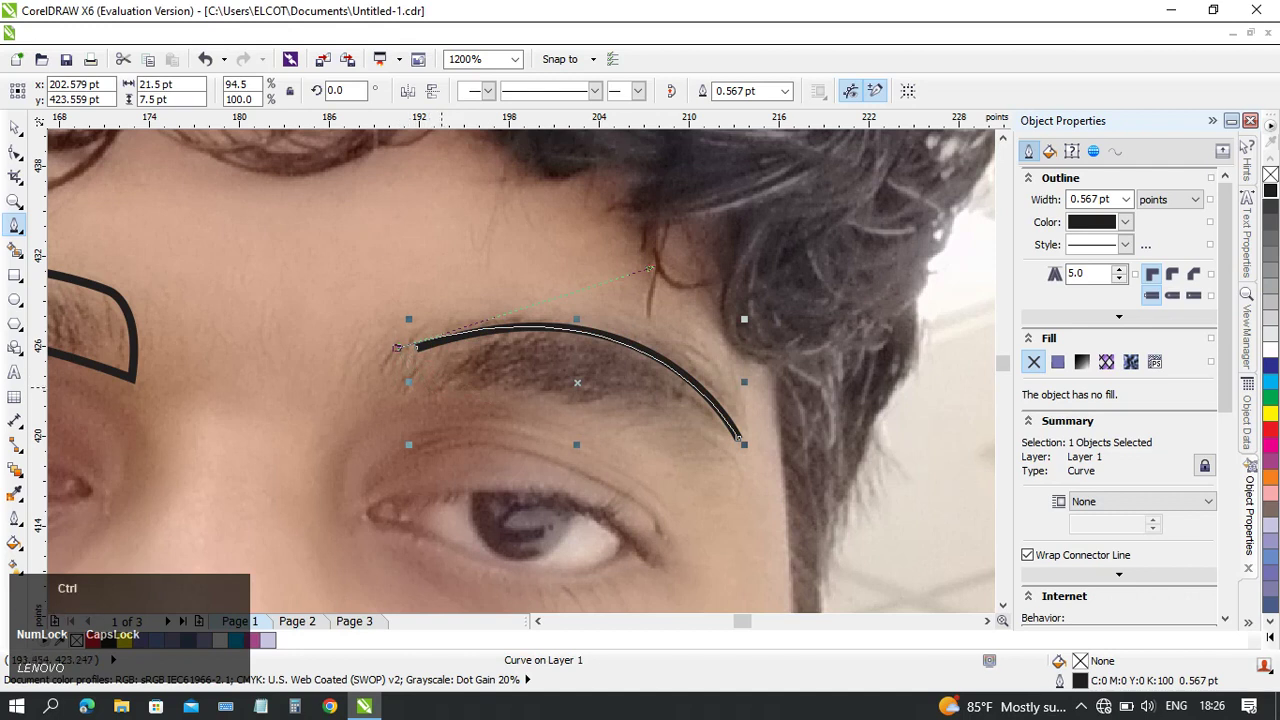
pyautogui.press('Escape')
pyautogui.hotkey('ctrl', 'z')
pyautogui.click(397, 347)
pyautogui.moveTo(411, 394); pyautogui.dragTo(441, 401)
pyautogui.moveTo(611, 406)
pyautogui.mouseDown()
pyautogui.moveTo(670, 438)
pyautogui.moveTo(703, 436)
pyautogui.moveTo(690, 455)
pyautogui.moveTo(600, 402)
pyautogui.moveTo(550, 325)
pyautogui.moveTo(532, 338)
pyautogui.mouseUp()
pyautogui.hotkey('ctrl', 'z')
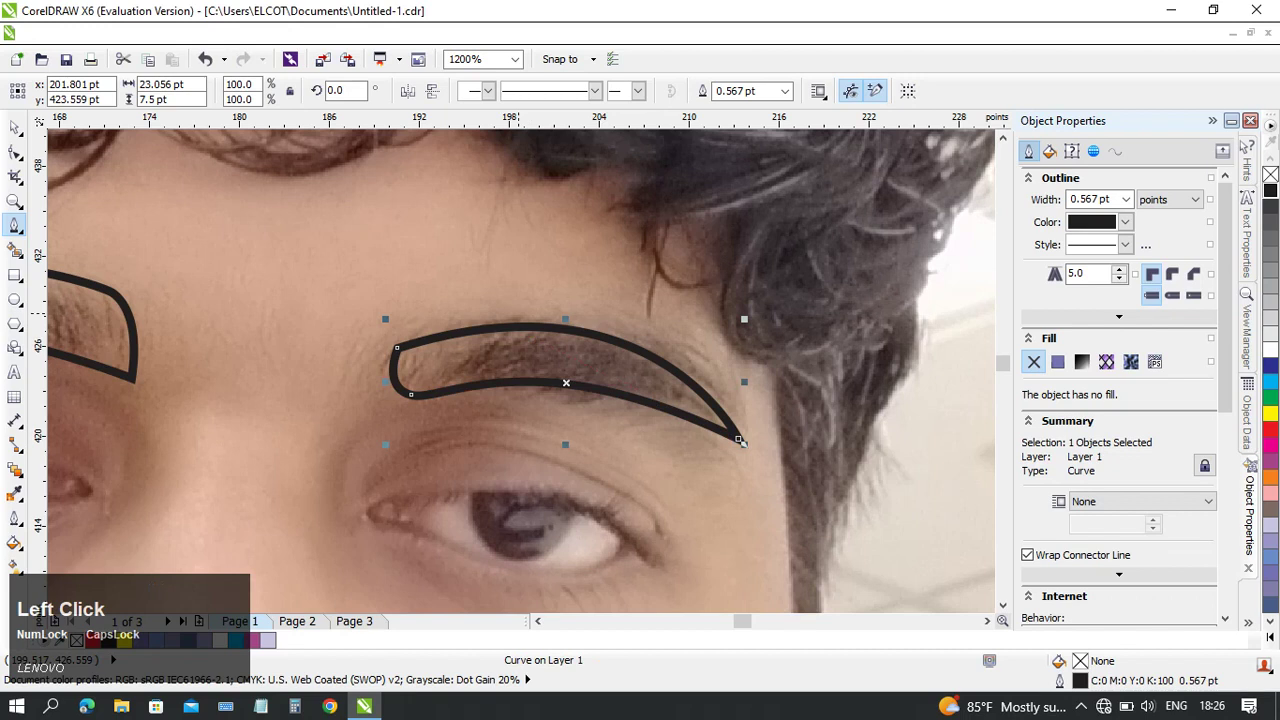
# - Trace the upper lid of the left-hand eye from the inner to the outer corner as a Pen curve of about 22 × 3 pt
pyautogui.middleClick(495, 445)
pyautogui.scroll(-1, 751, 435)
pyautogui.middleClick(512, 340)
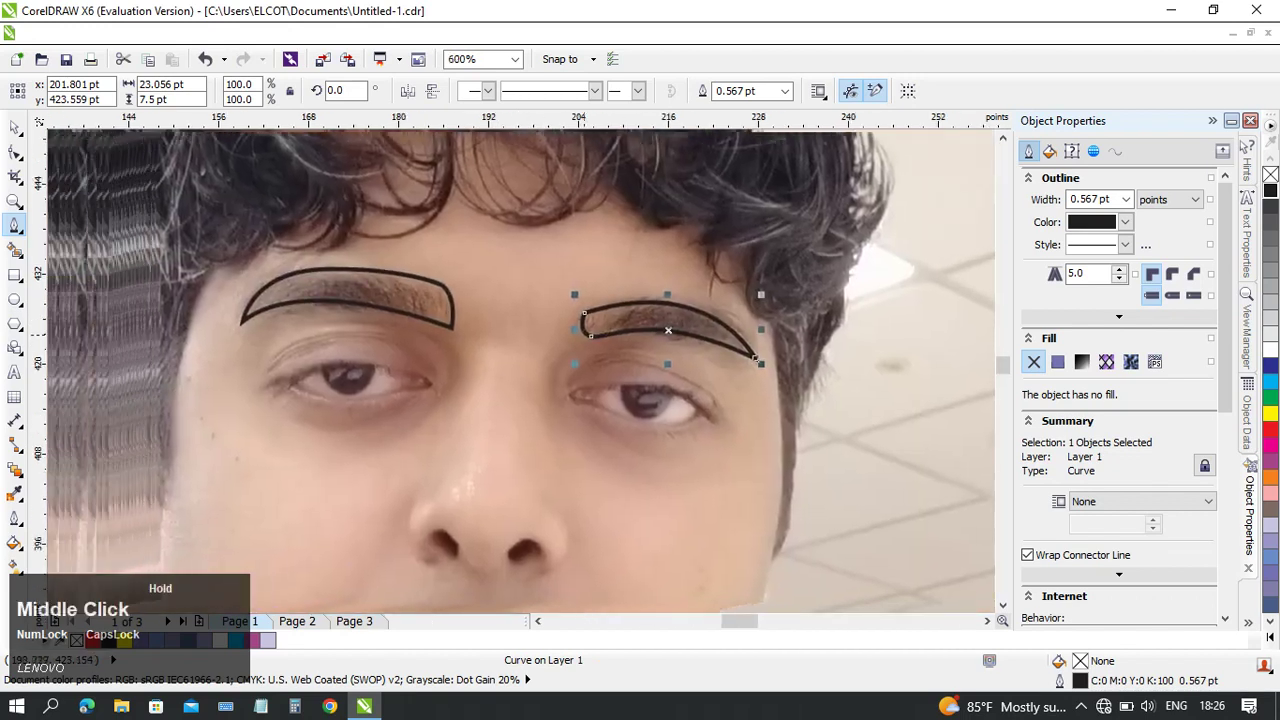
pyautogui.scroll(1, 626, 363)
pyautogui.middleClick(838, 251)
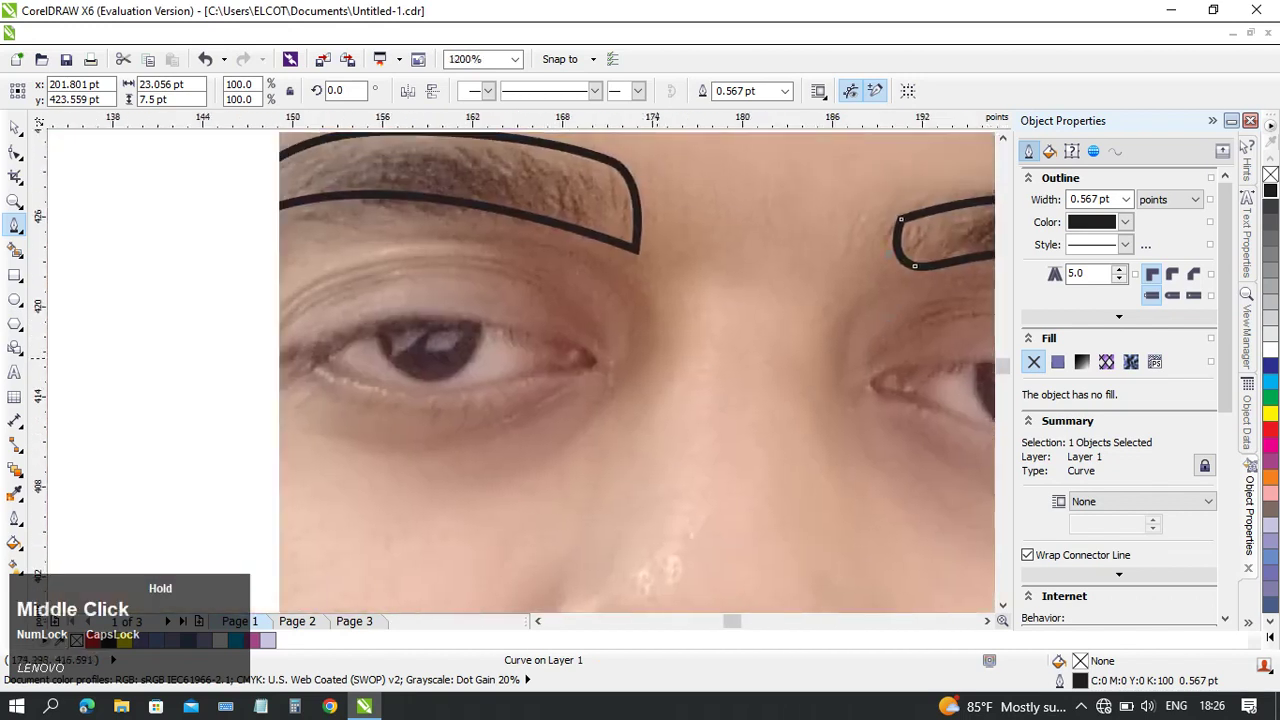
pyautogui.click(595, 361)
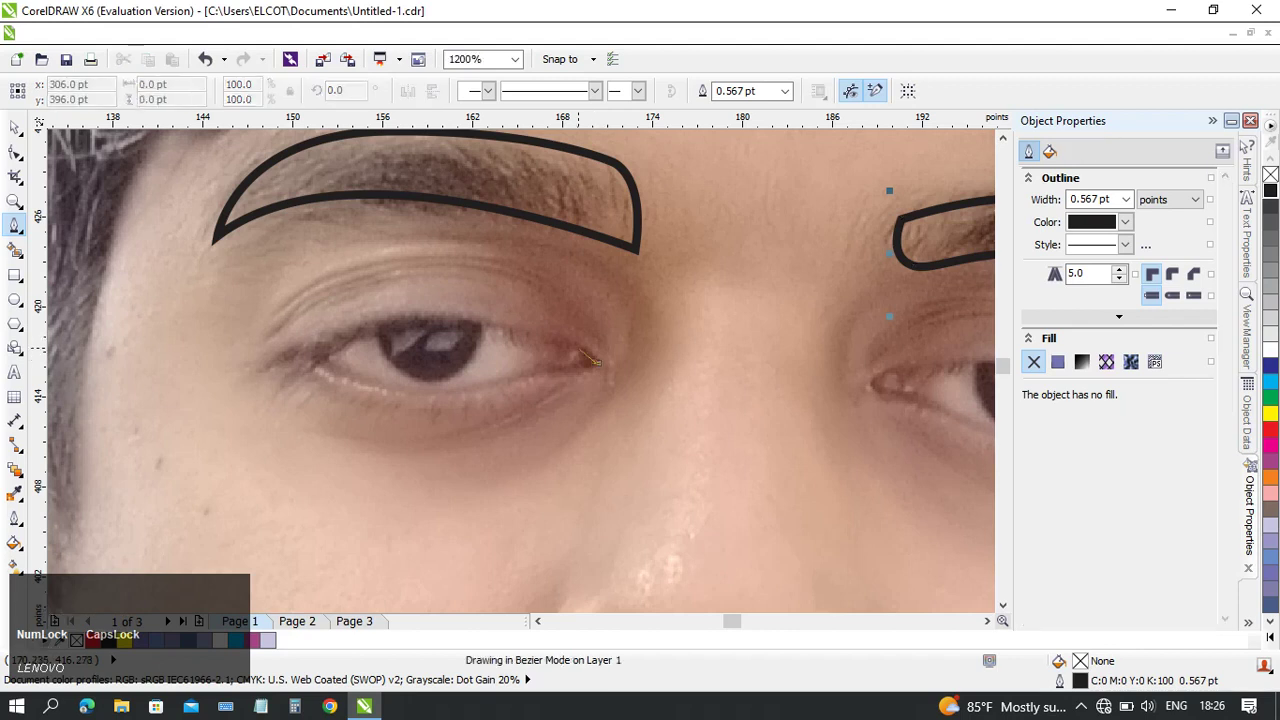
pyautogui.doubleClick(588, 353)
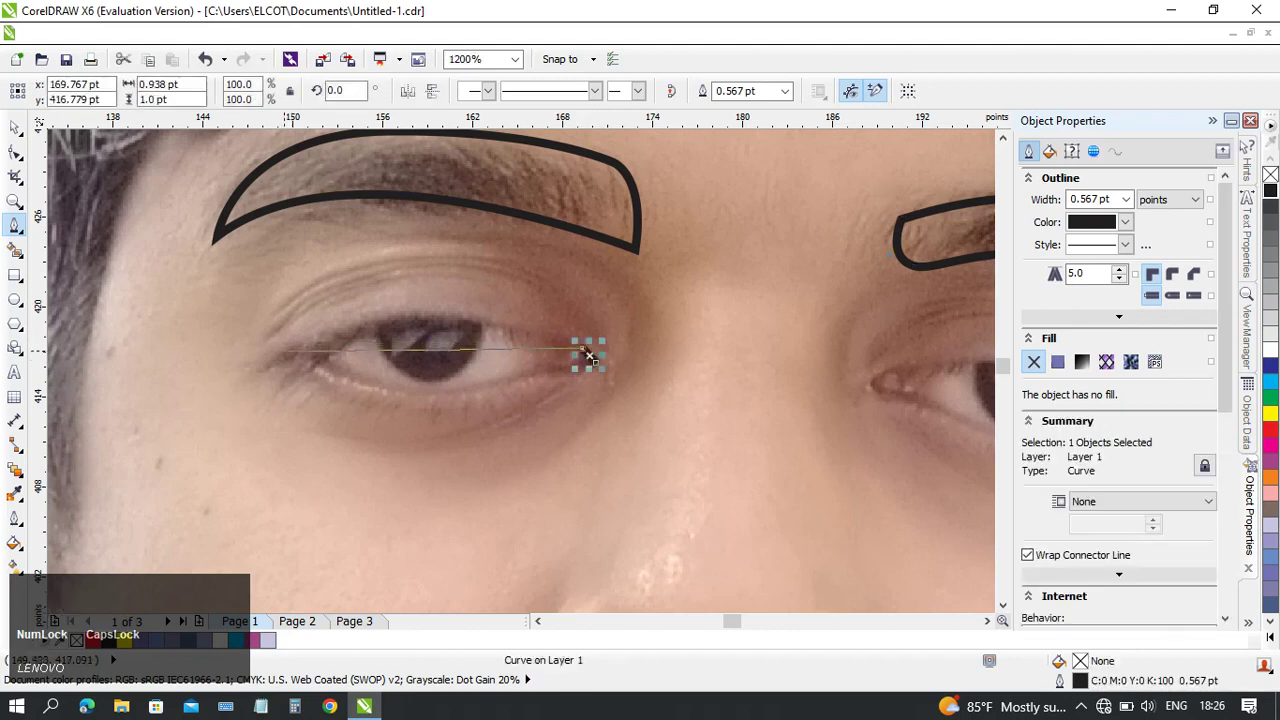
pyautogui.moveTo(268, 356); pyautogui.dragTo(124, 446)
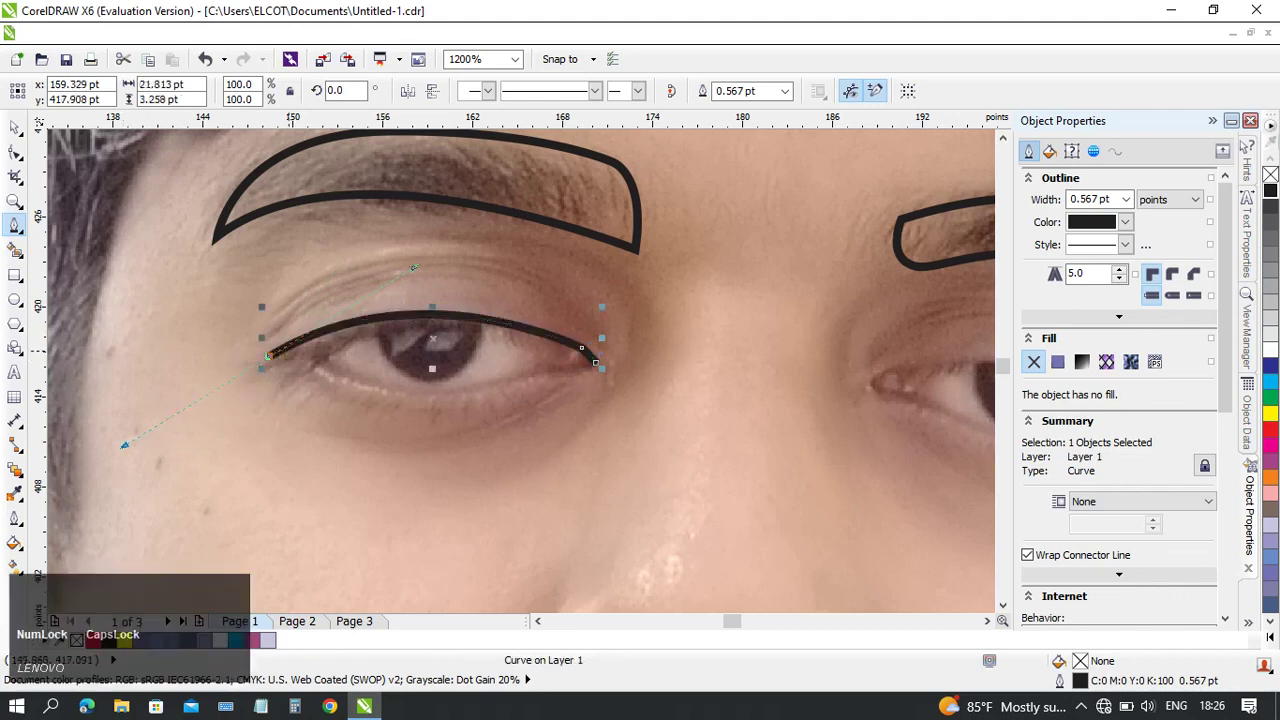
# - Make the outer corner sharp and close the left-hand eye outline along the lower lid, about 22 × 5.7 pt overall
pyautogui.hotkey('ctrl', 'z')
pyautogui.keyDown('alt'); pyautogui.click(268, 356); pyautogui.keyUp('alt')
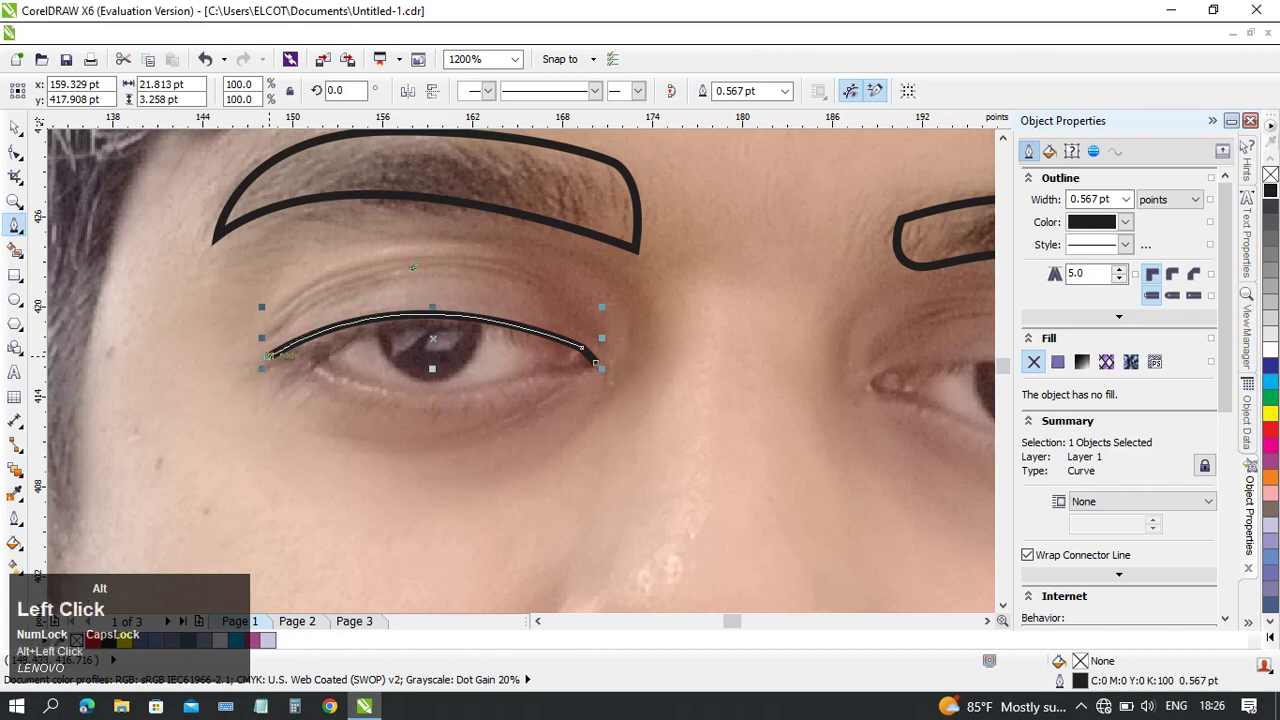
pyautogui.click(311, 361)
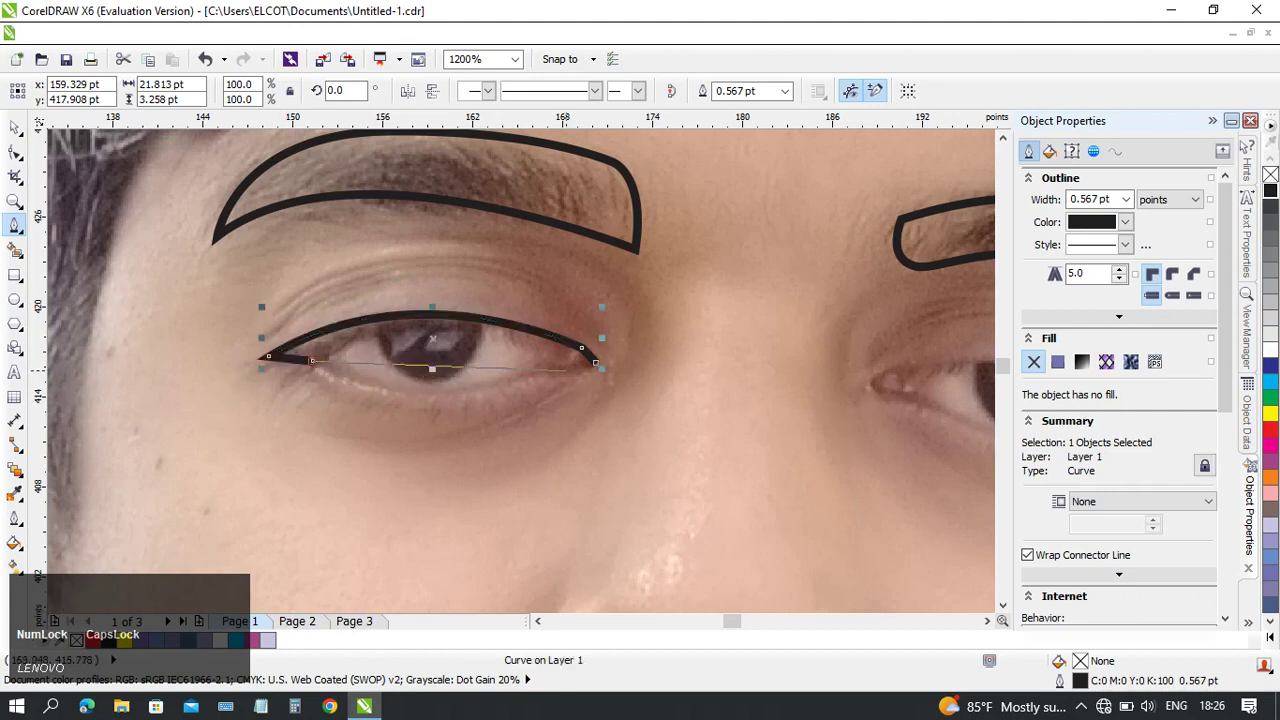
pyautogui.moveTo(596, 365); pyautogui.dragTo(397, 443)
pyautogui.middleClick(397, 443)
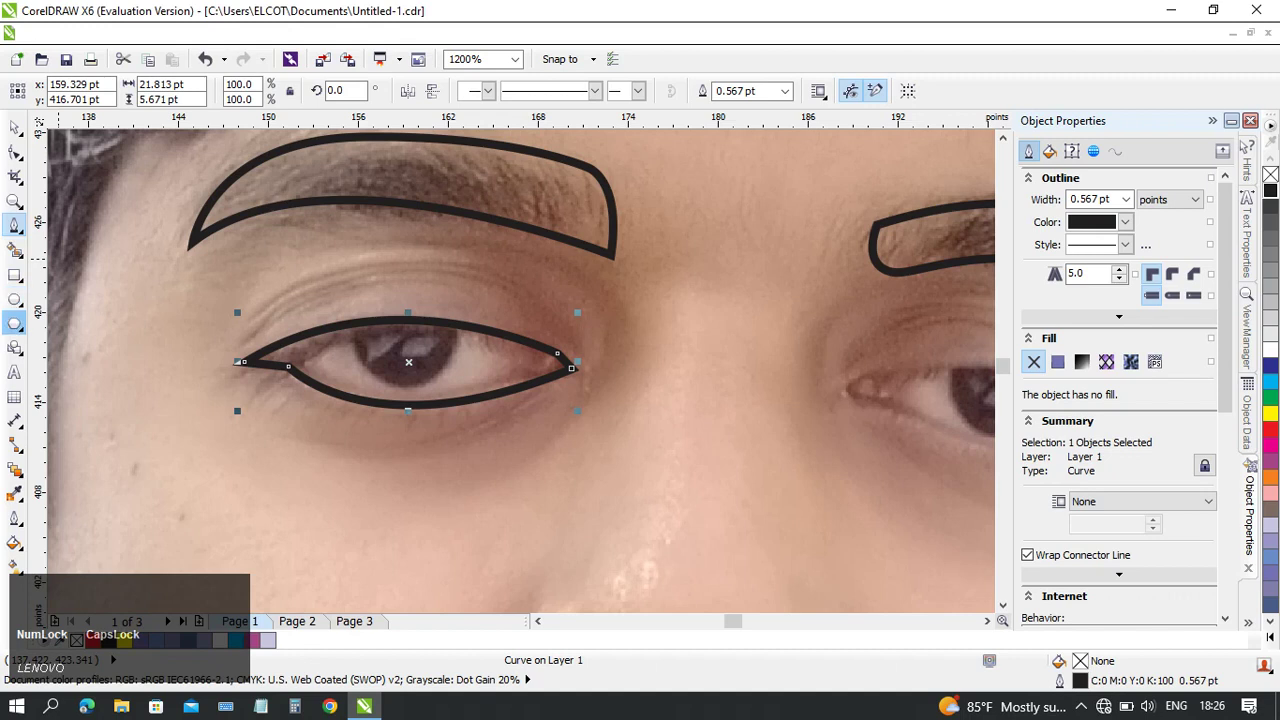
# - Draw a circle of about 6.8 pt diameter and position it over the iris of the left-hand eye
pyautogui.click(15, 298)
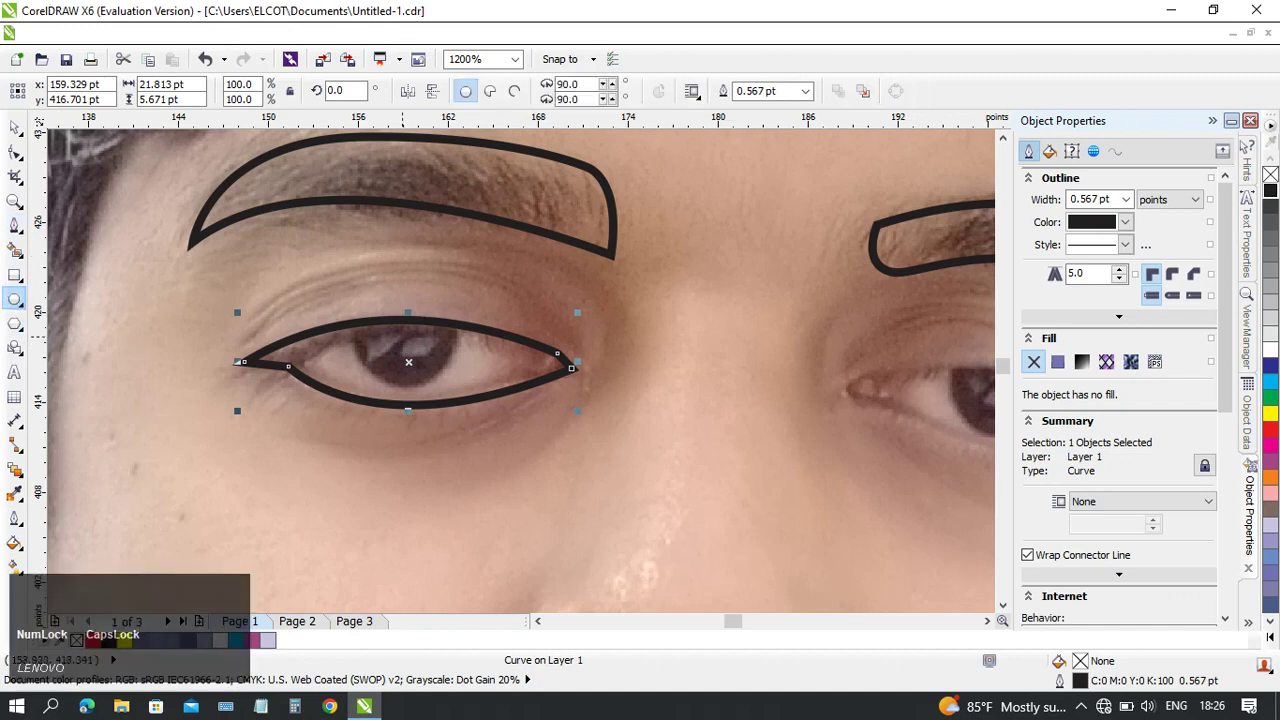
pyautogui.moveTo(405, 336); pyautogui.dragTo(497, 435)
pyautogui.hotkey('ctrl', 'v')
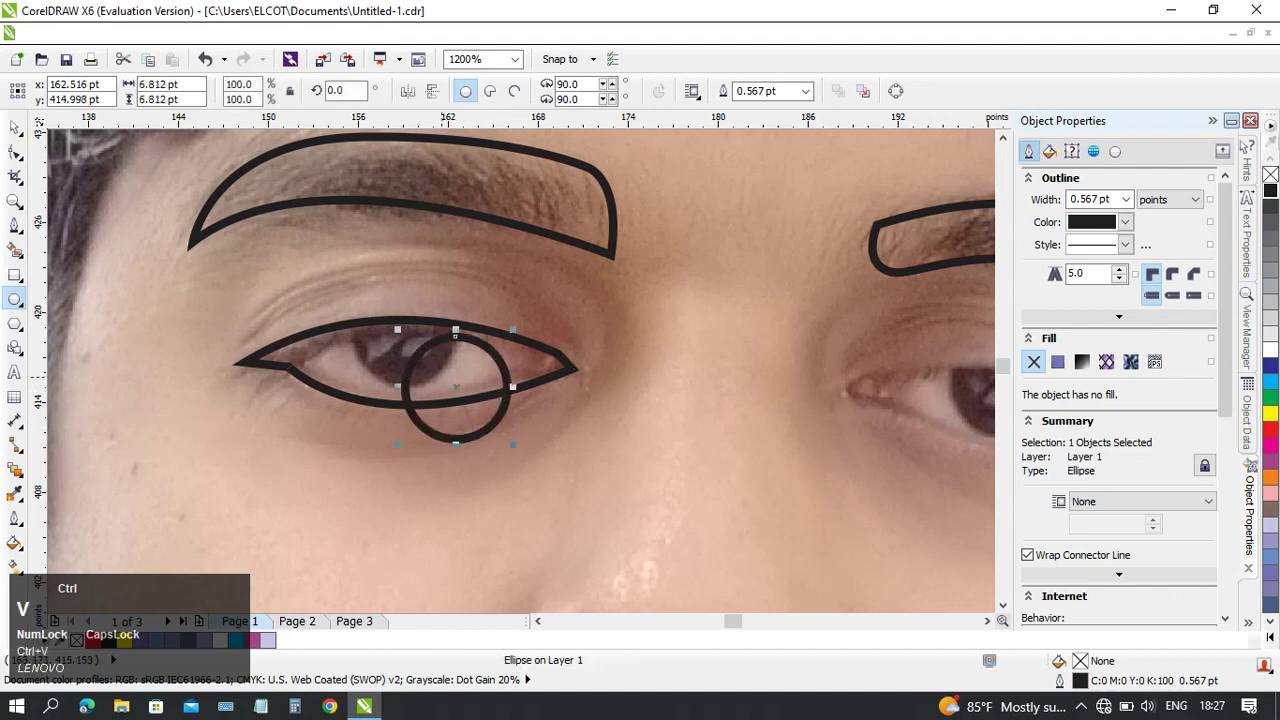
pyautogui.click(15, 127)
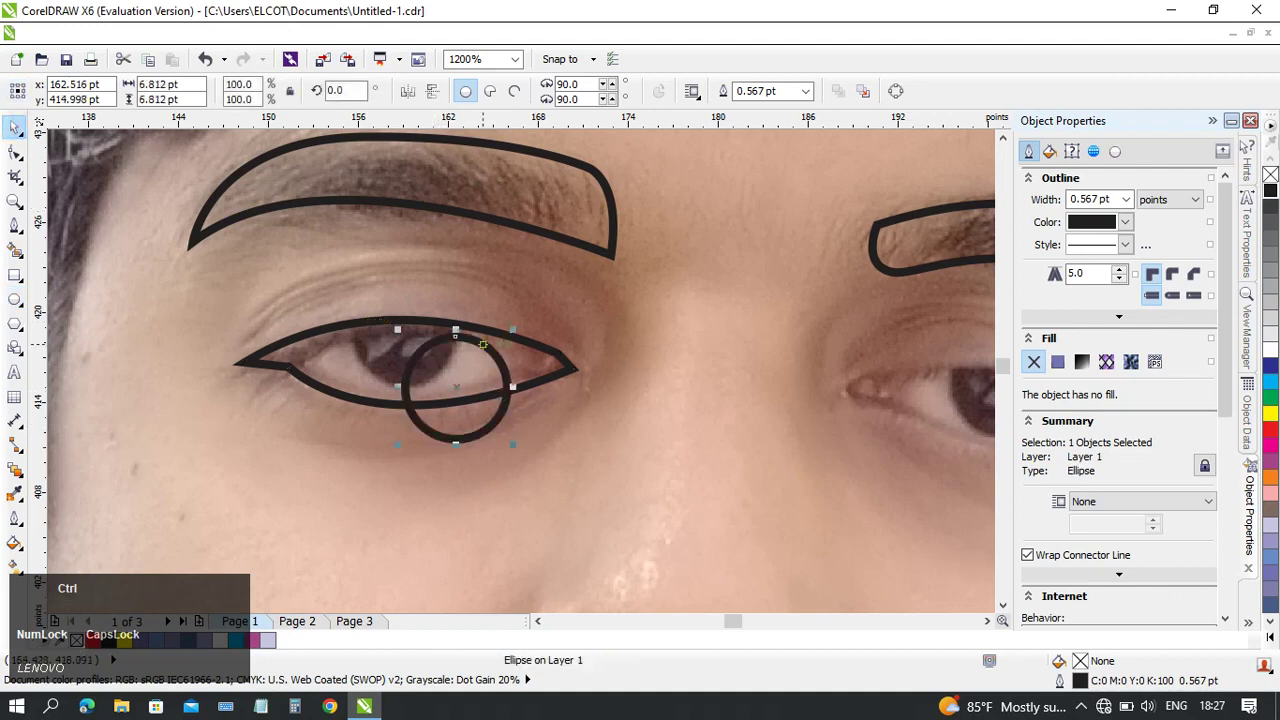
pyautogui.moveTo(481, 343); pyautogui.dragTo(430, 289)
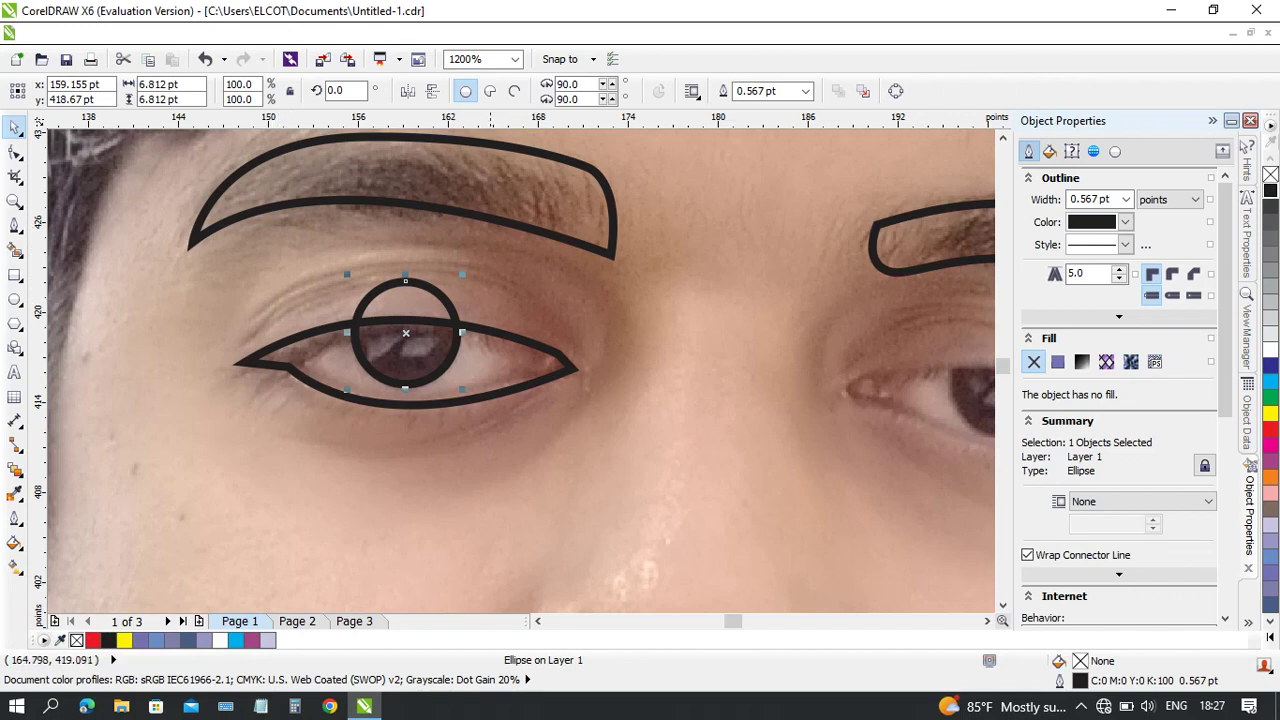
# - Intersect the iris circle with the left-hand eye outline to create the overlapping iris shape
pyautogui.click(490, 327)
pyautogui.click(442, 295)
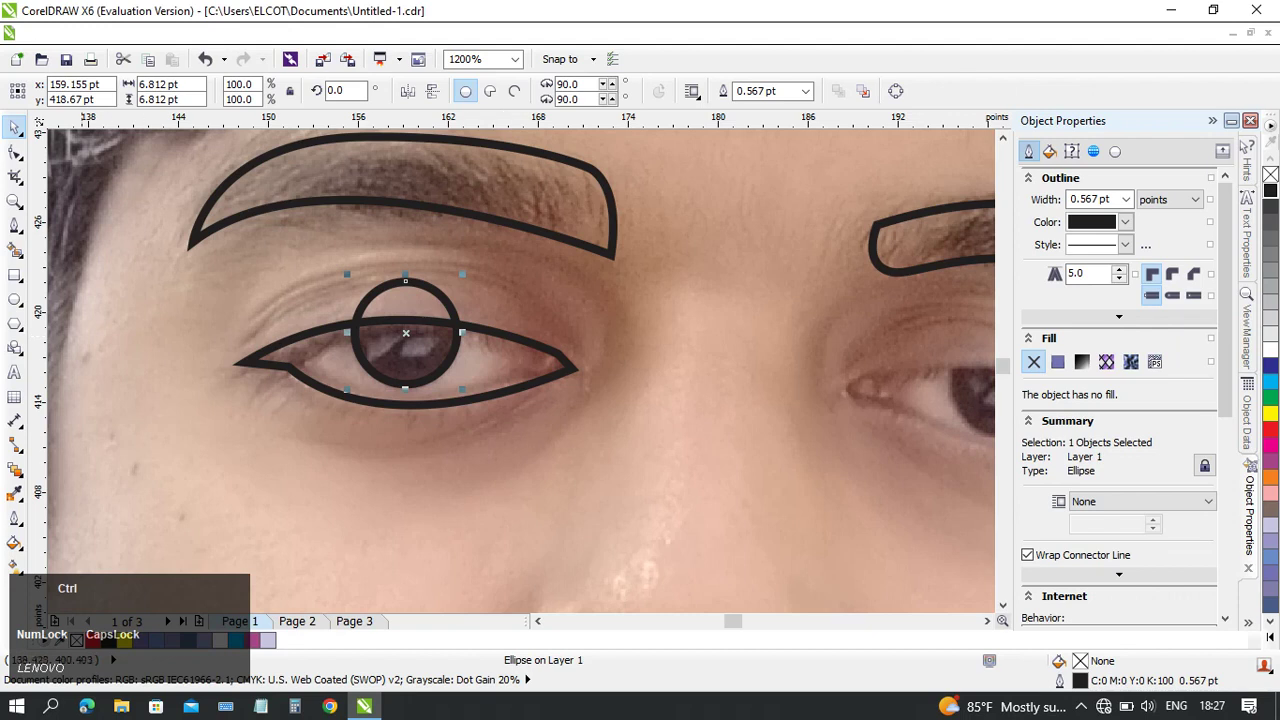
pyautogui.keyDown('shift'); pyautogui.click(505, 334); pyautogui.keyUp('shift')
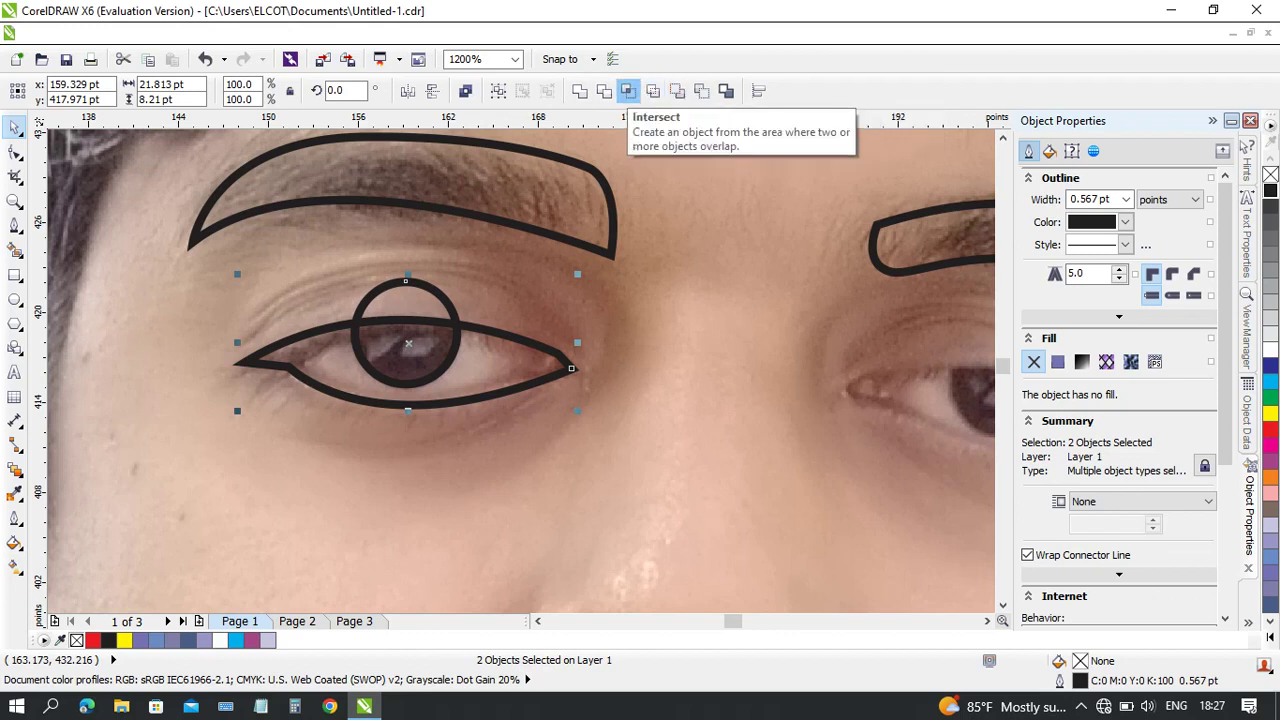
pyautogui.press('ctrl')
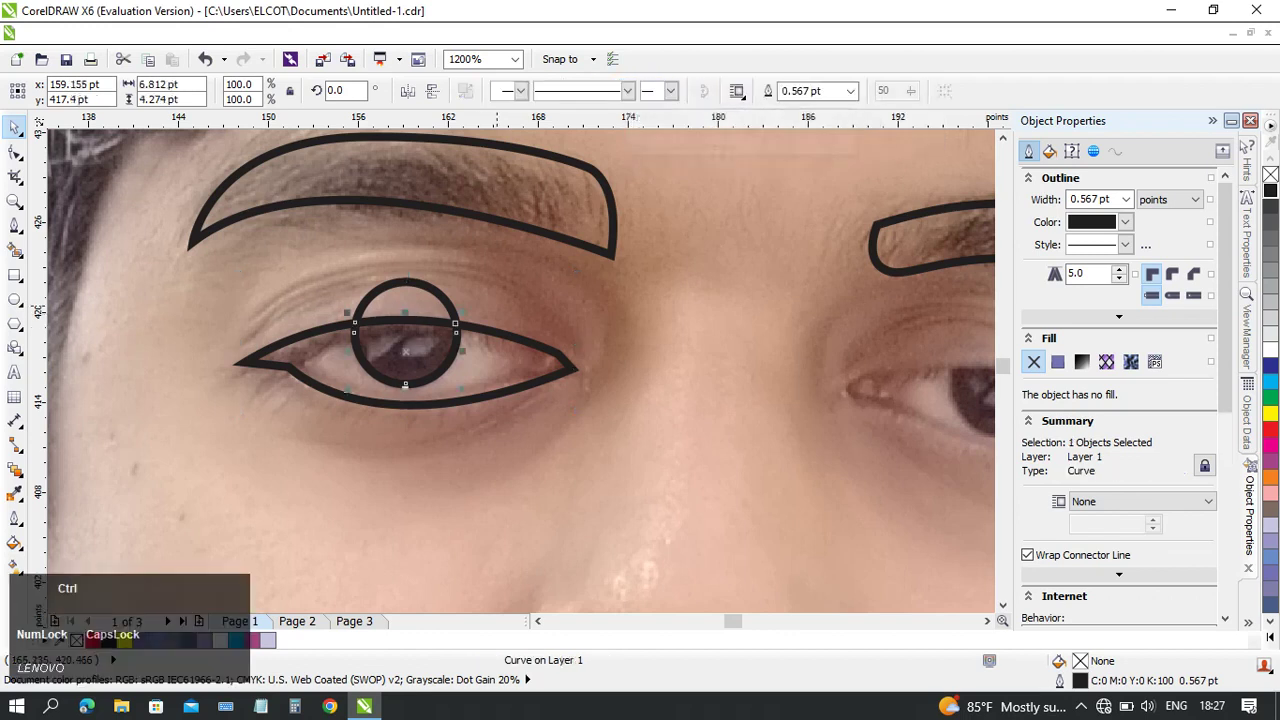
pyautogui.click(628, 91)
# - Delete the original full circle, keeping only the intersected iris shape
pyautogui.click(431, 289)
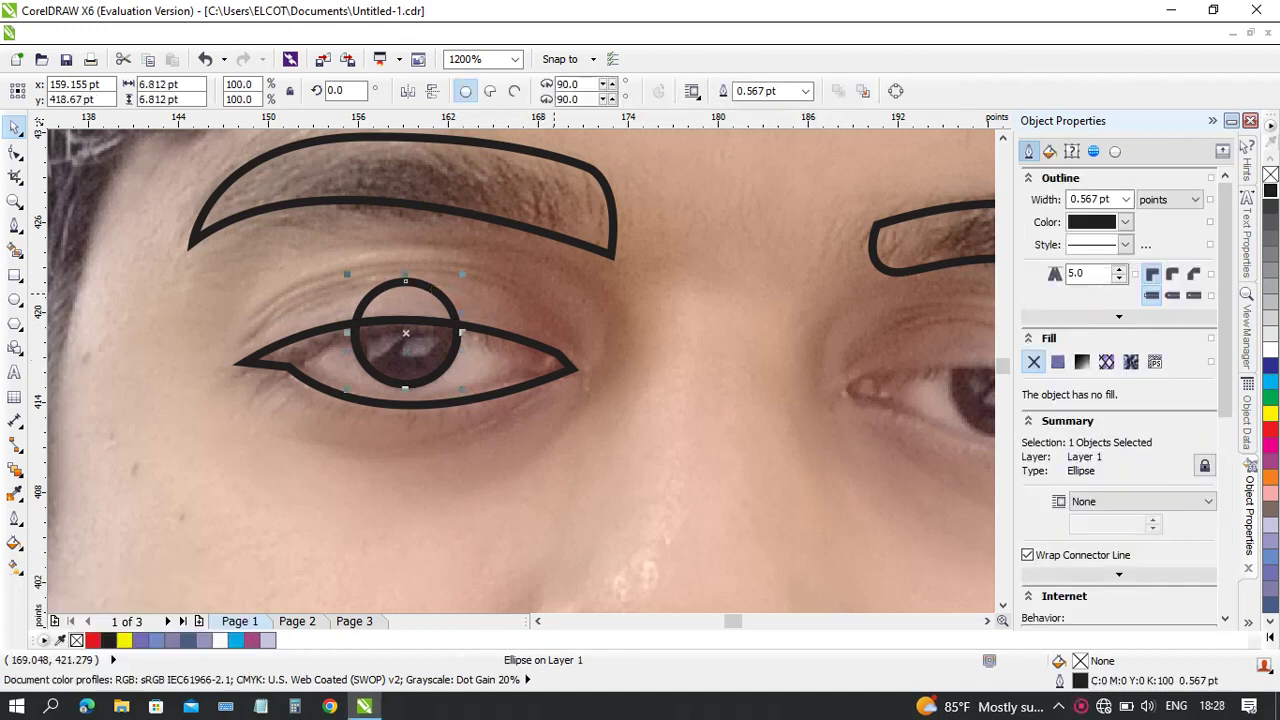
pyautogui.keyDown('ctrl'); pyautogui.click(431, 289); pyautogui.keyUp('ctrl')
pyautogui.keyDown('ctrl'); pyautogui.click(431, 289); pyautogui.keyUp('ctrl')
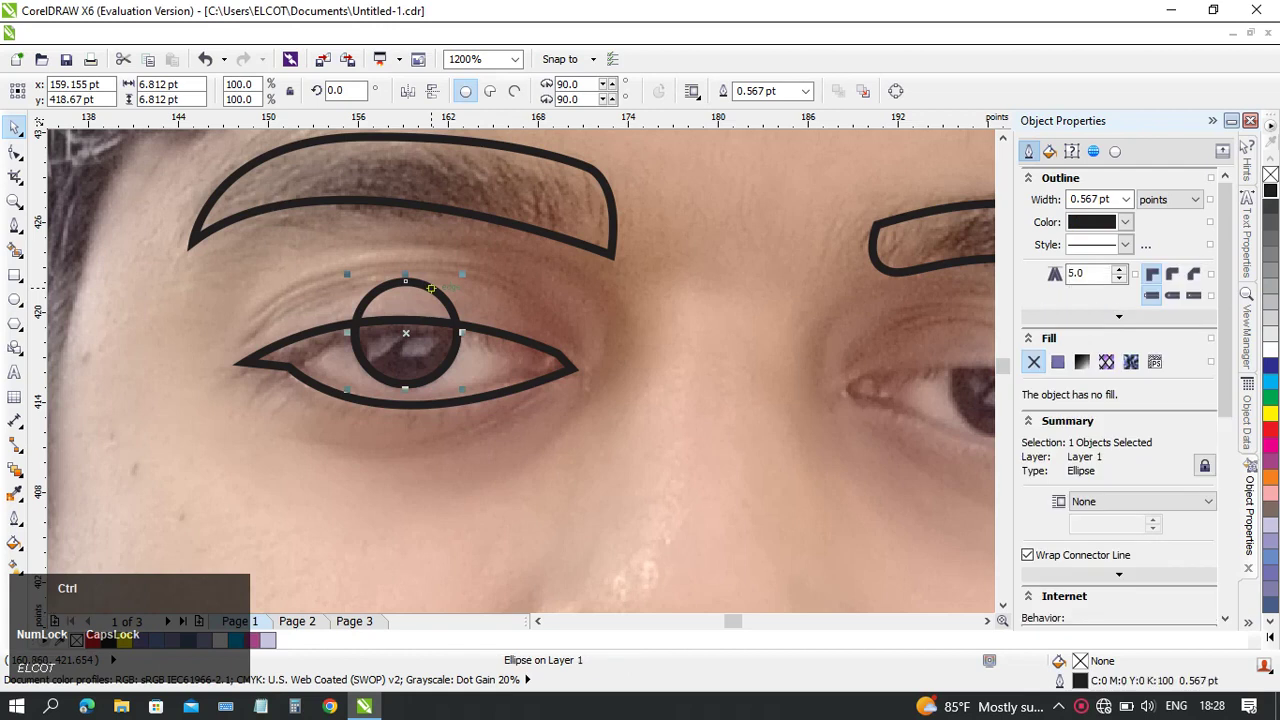
pyautogui.press('Delete')
# - Try moving the trimmed iris shape diagonally down out of the eye, and undo the move
pyautogui.keyDown('ctrl'); pyautogui.click(440, 350); pyautogui.keyUp('ctrl')
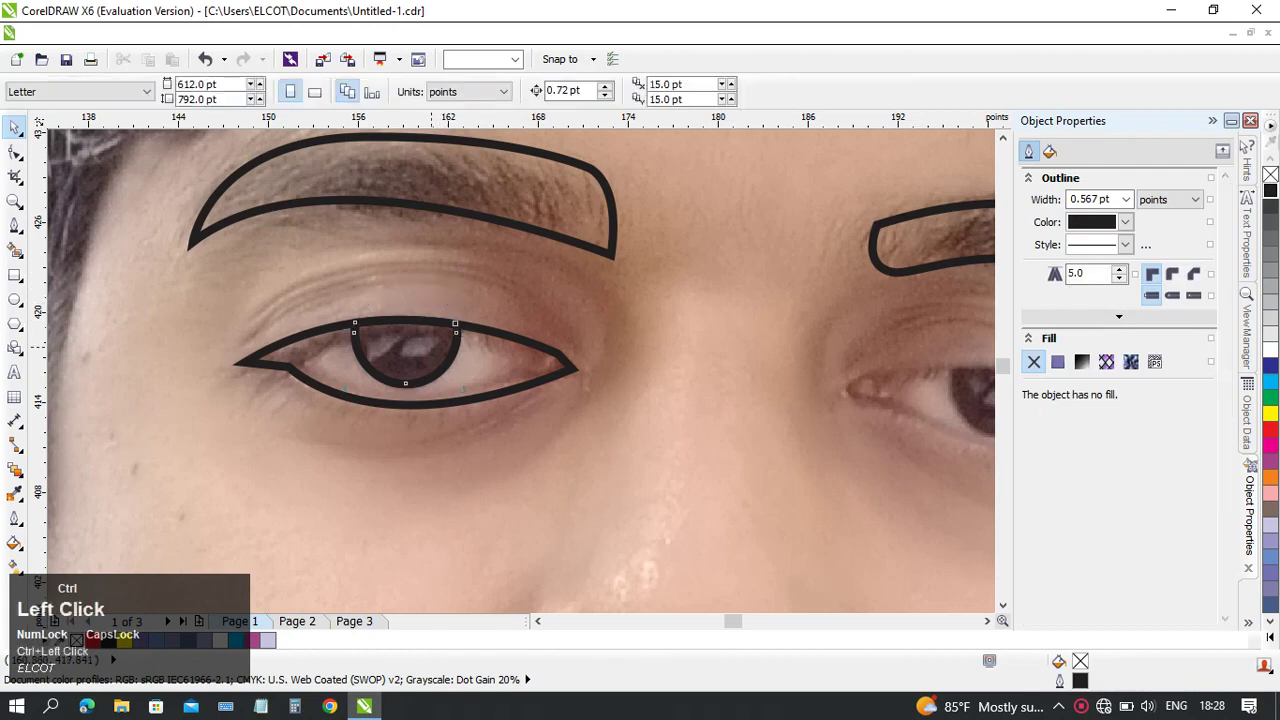
pyautogui.moveTo(440, 350); pyautogui.dragTo(506, 415)
pyautogui.moveTo(405, 383); pyautogui.dragTo(472, 450)
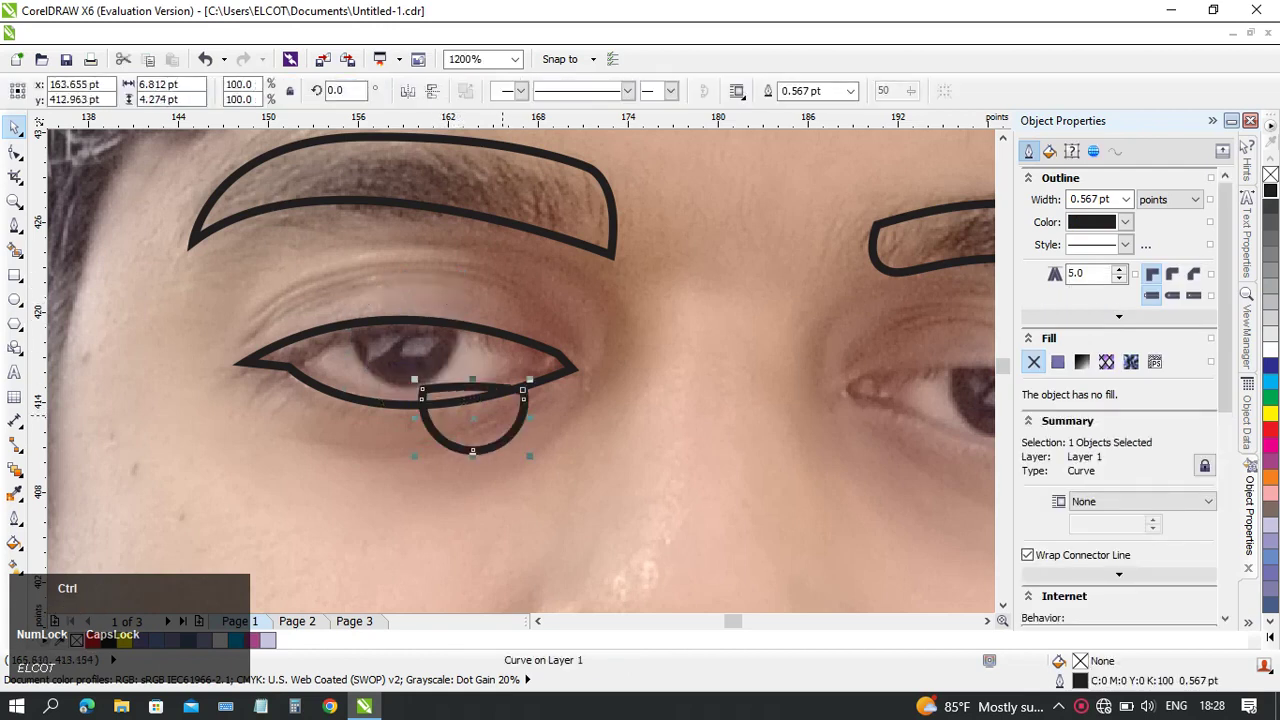
pyautogui.hotkey('ctrl', 'z')
# - Draw an open curved Pen line of about 16 × 2.5 pt along the crease beneath the left-hand eye
pyautogui.middleClick(472, 306)
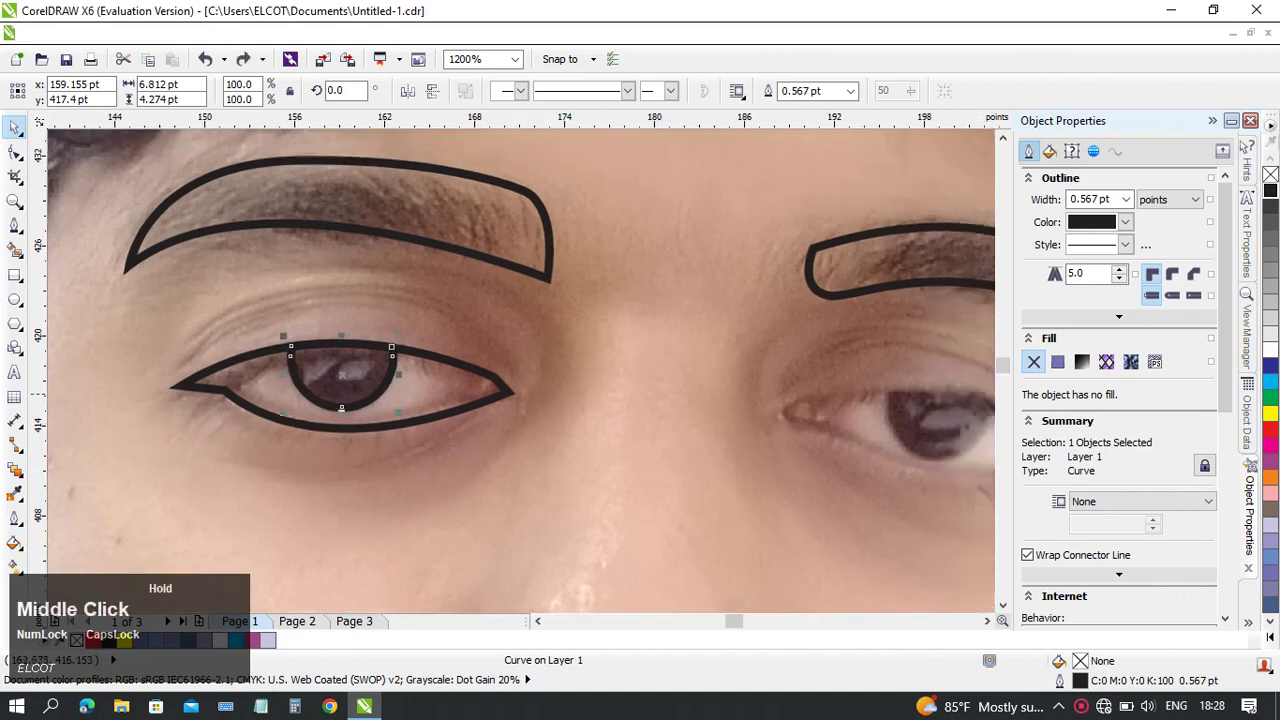
pyautogui.middleClick(472, 450)
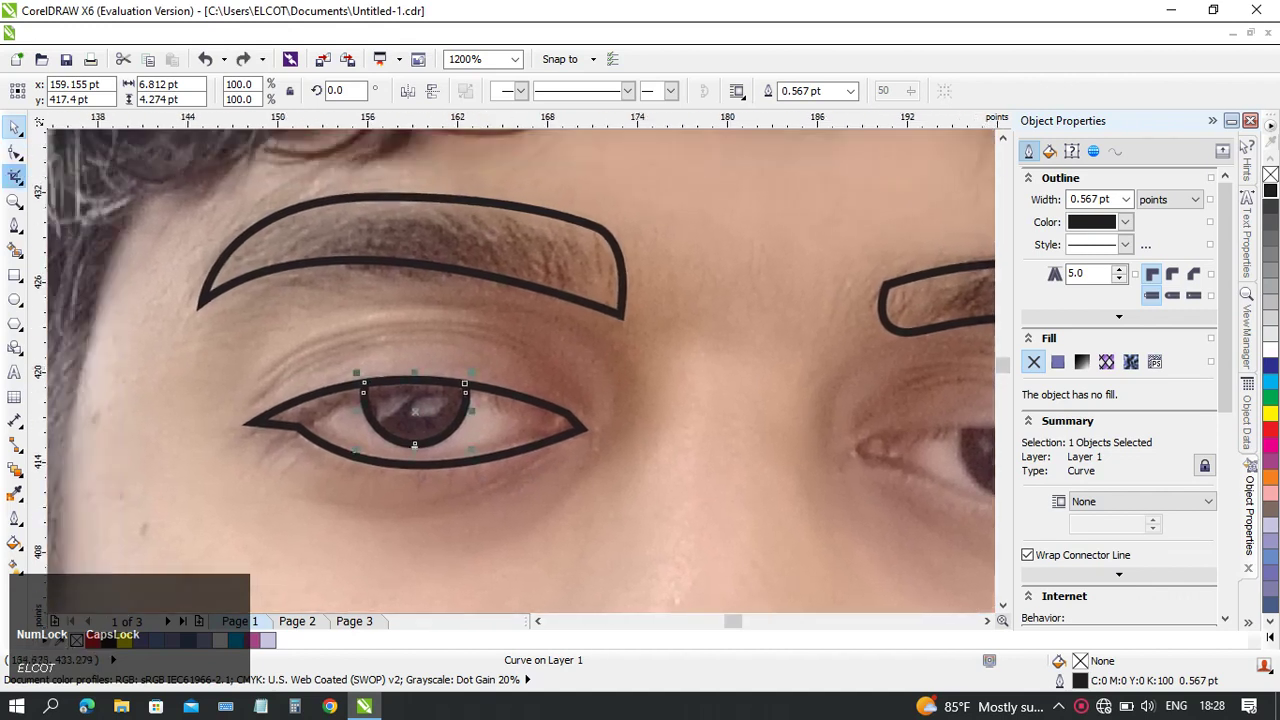
pyautogui.click(15, 224)
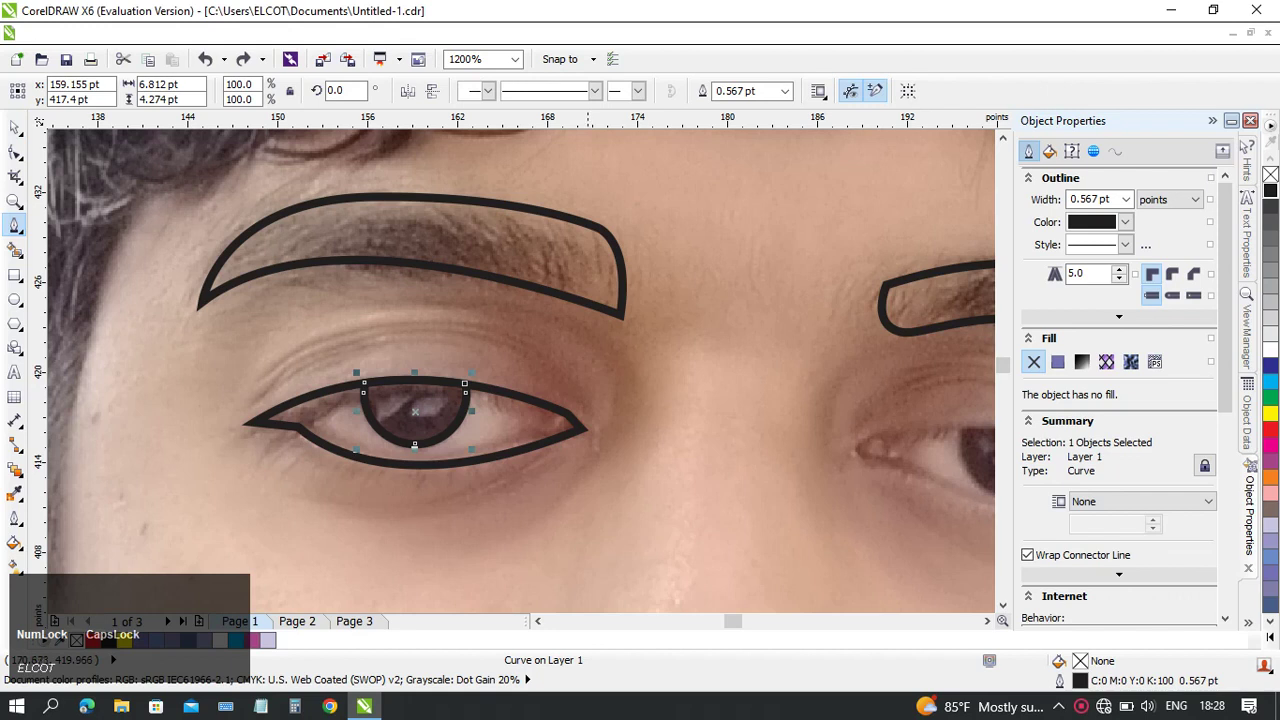
pyautogui.middleClick(424, 420)
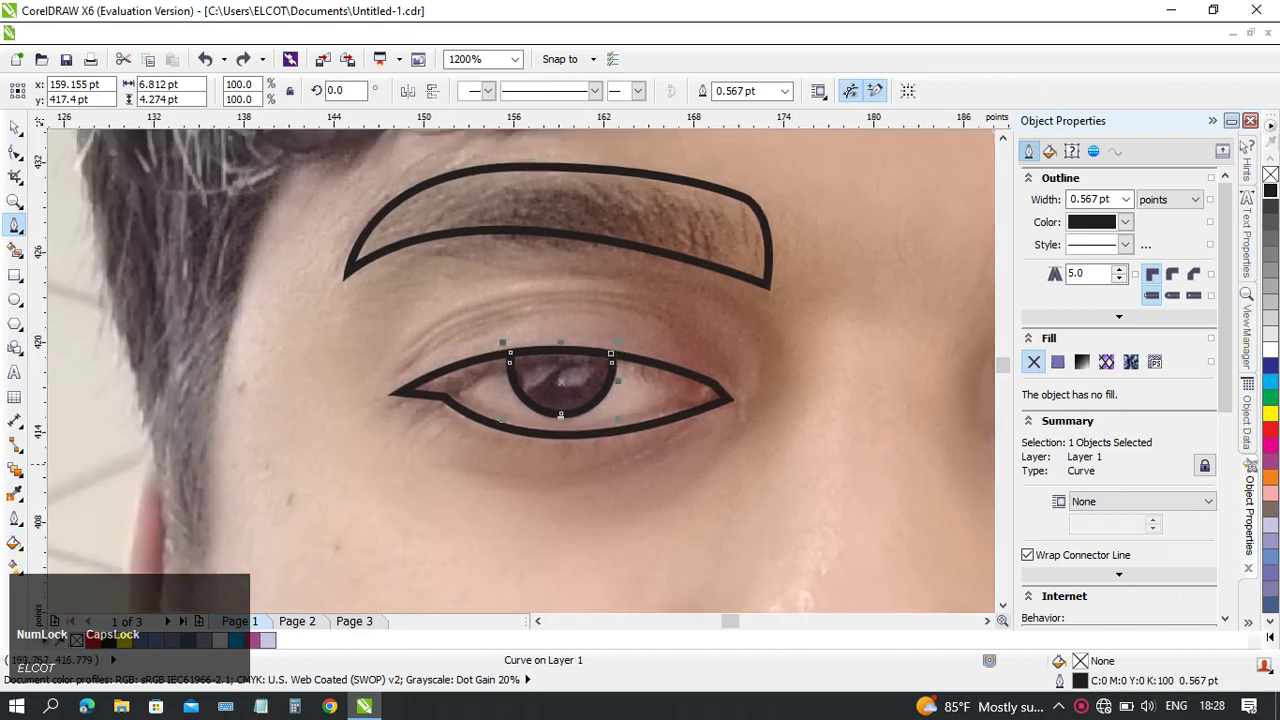
pyautogui.click(685, 441)
pyautogui.moveTo(446, 462); pyautogui.dragTo(299, 391)
pyautogui.moveTo(637, 518)
pyautogui.mouseDown()
pyautogui.moveTo(614, 508)
pyautogui.moveTo(625, 507)
pyautogui.mouseUp()
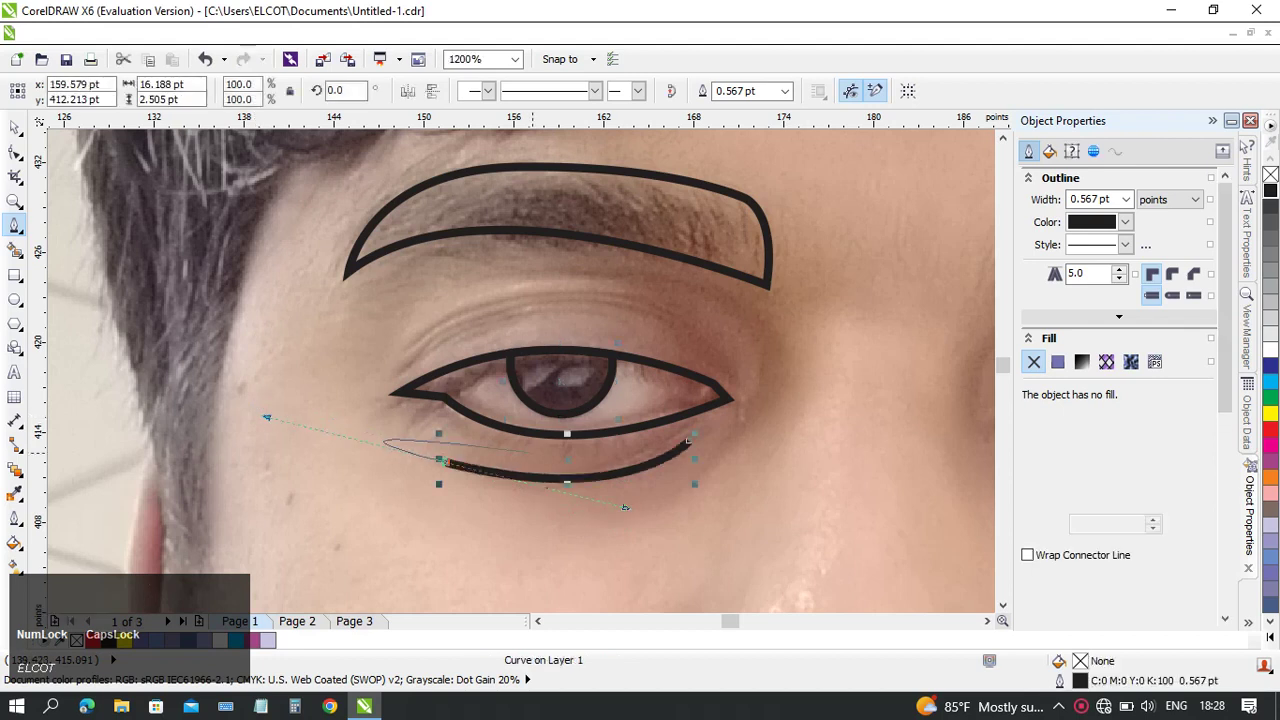
pyautogui.press('Escape')
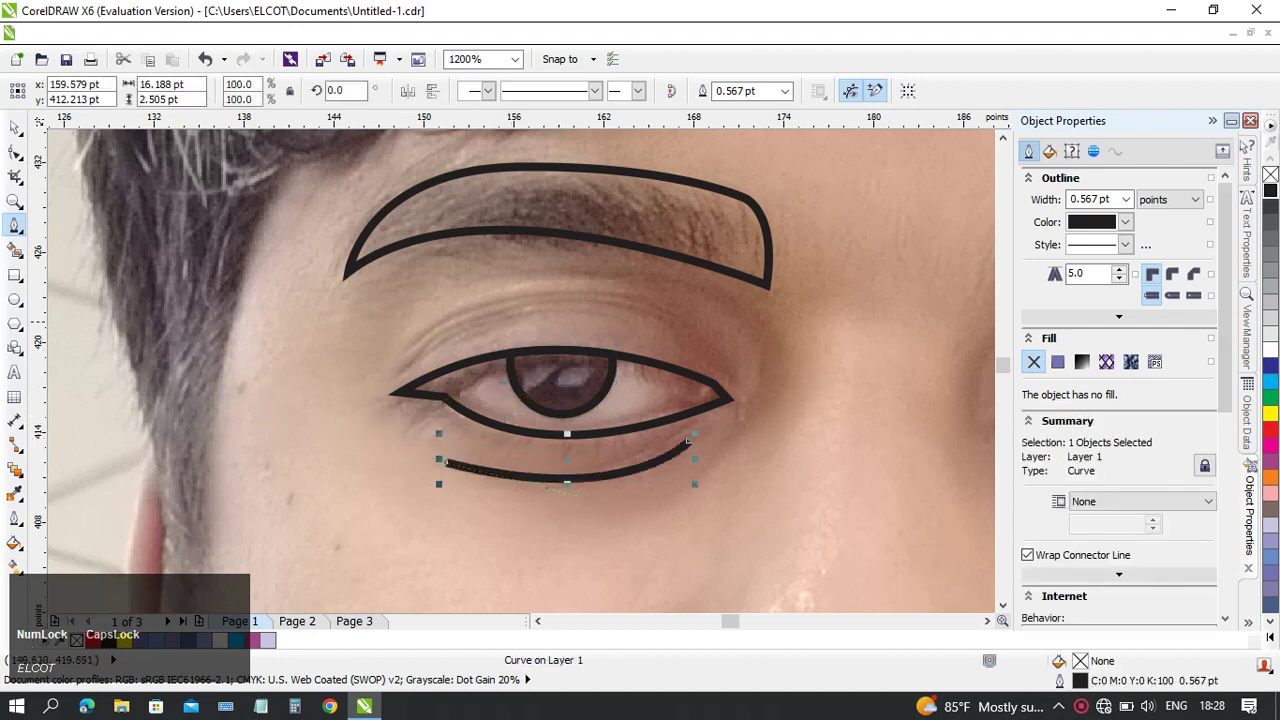
# - Draw an open curved Pen line of about 22 × 4 pt along the eyelid crease above the left-hand eye
pyautogui.moveTo(399, 351); pyautogui.dragTo(215, 471)
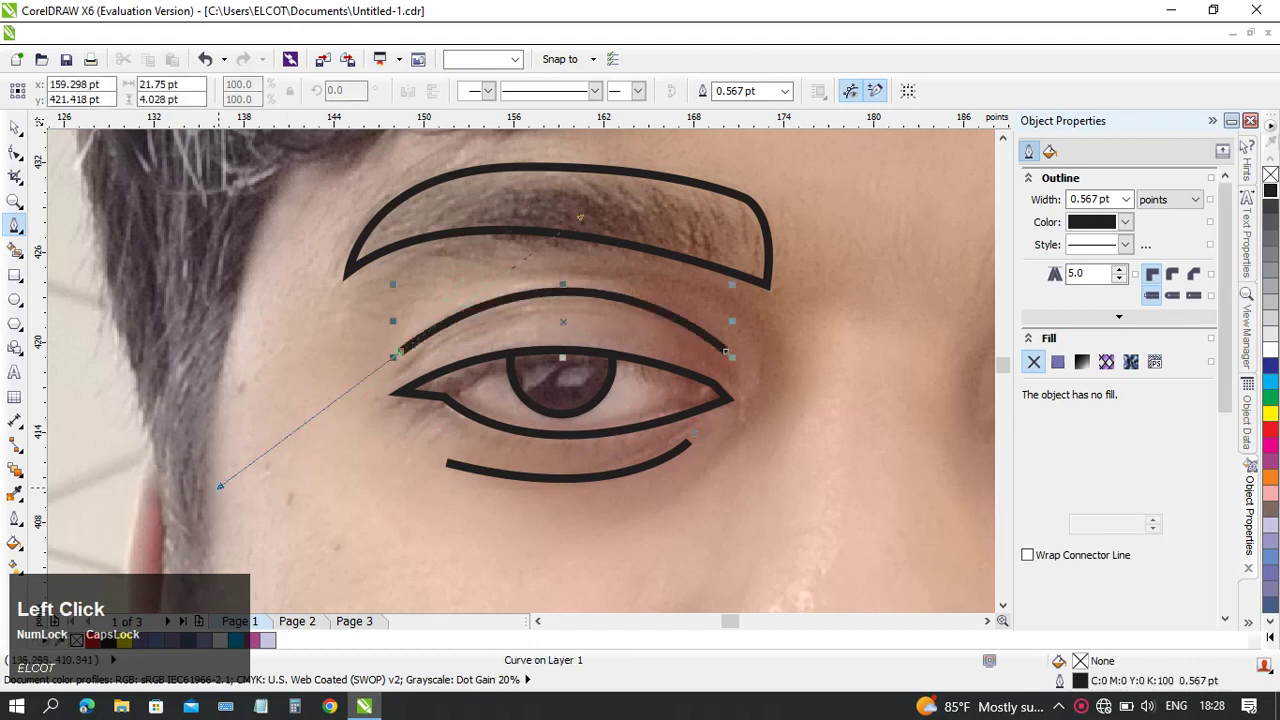
pyautogui.press('Return')
pyautogui.moveTo(563, 382); pyautogui.dragTo(353, 398)
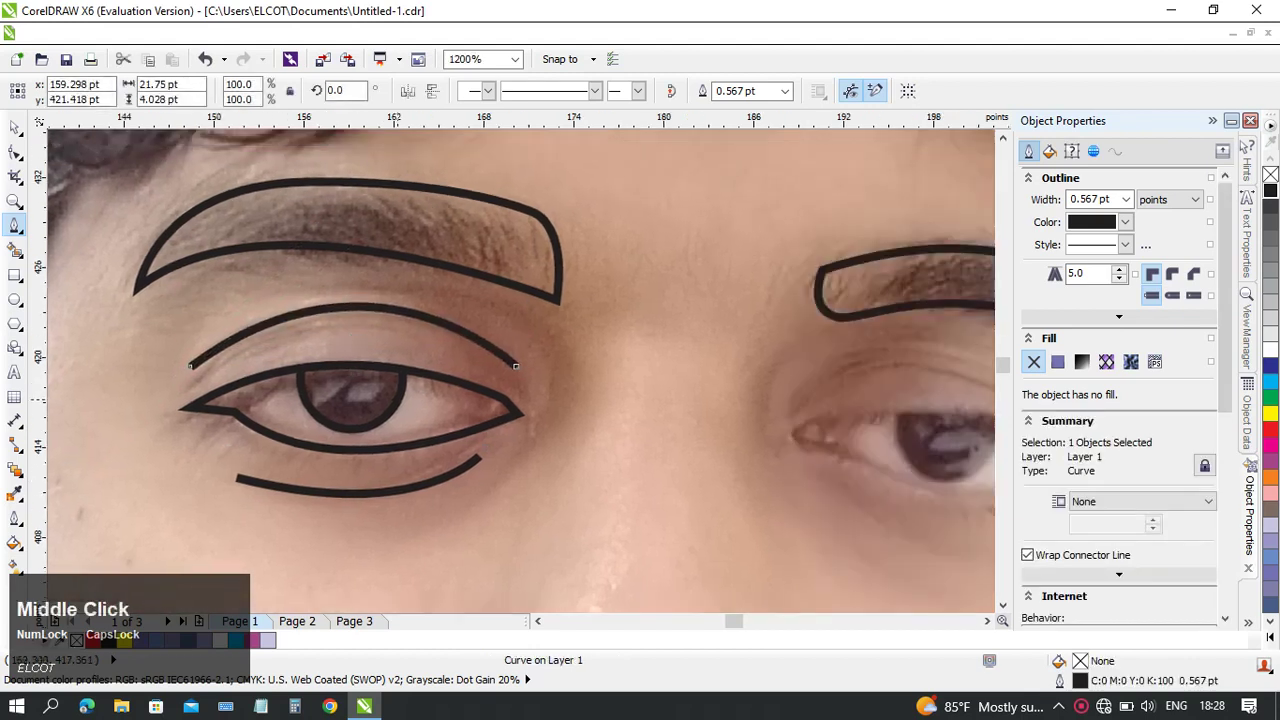
pyautogui.scroll(-2, 358, 352)
pyautogui.middleClick(358, 352)
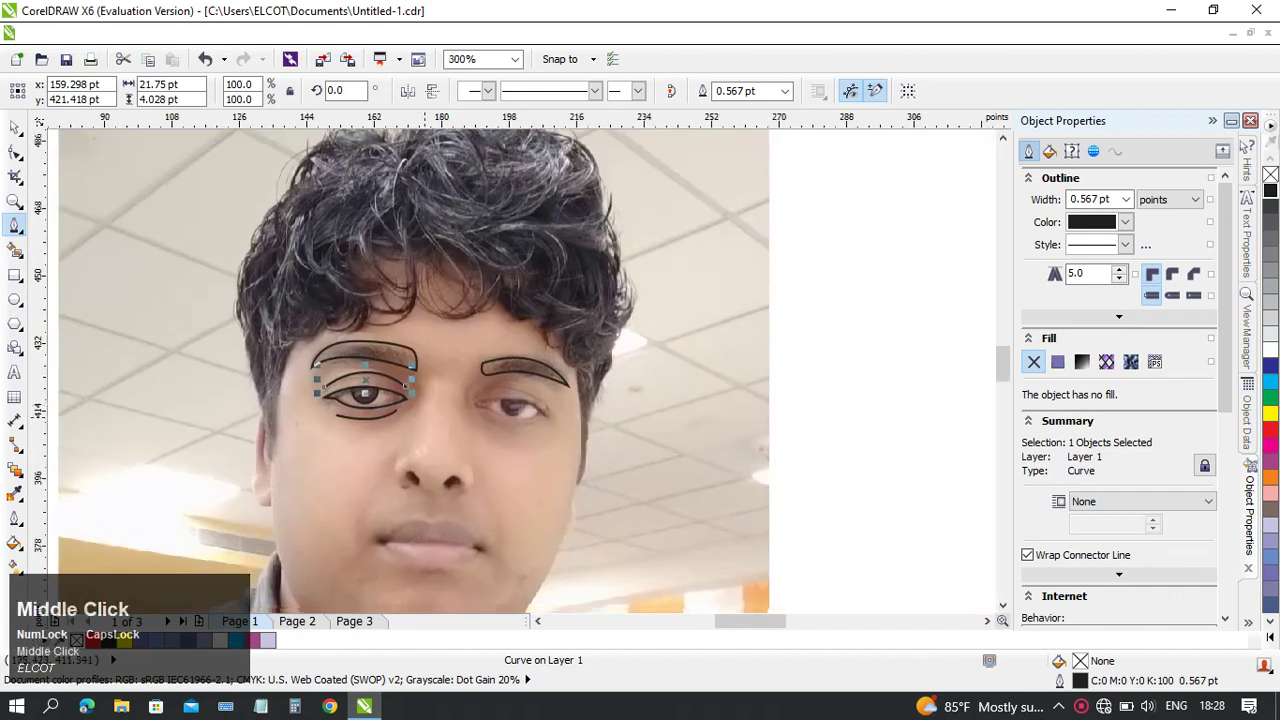
pyautogui.scroll(2, 358, 352)
pyautogui.middleClick(316, 388)
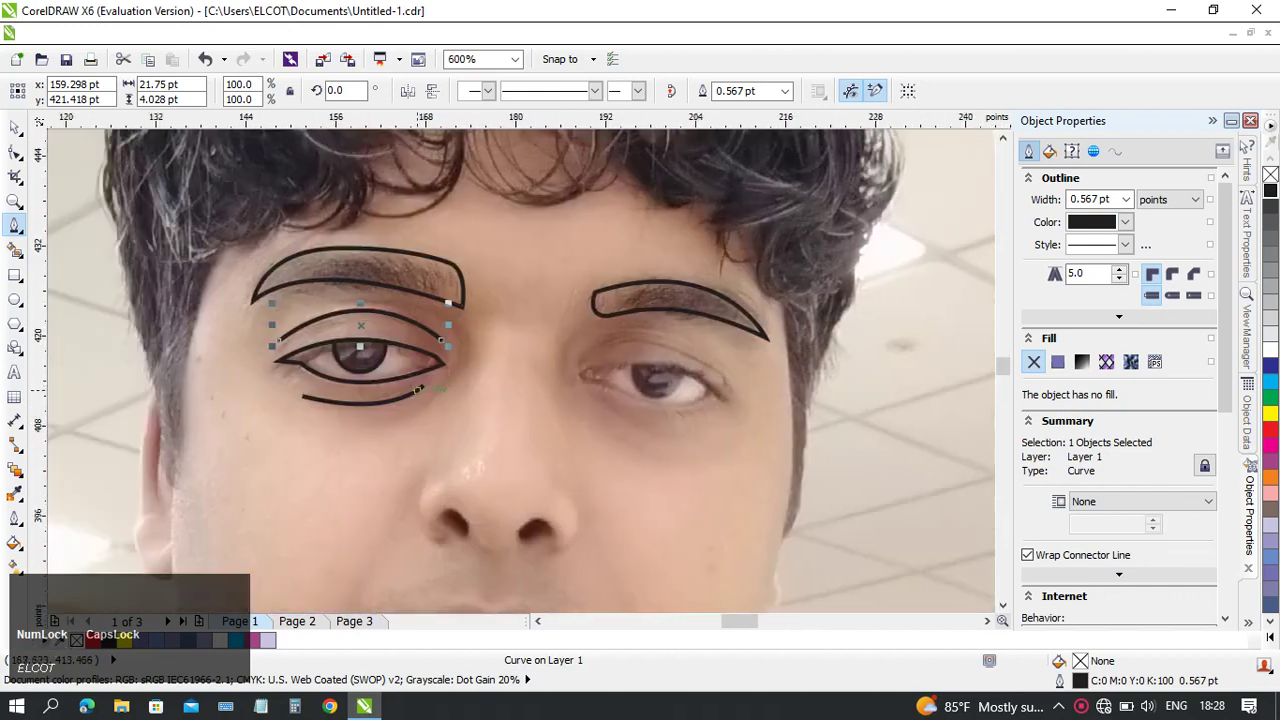
# - Try to select the left-hand eye's curves together with a marquee, and undo the accidental move of the photo
pyautogui.middleClick(370, 291)
pyautogui.scroll(1, 370, 291)
pyautogui.middleClick(370, 291)
pyautogui.click(15, 126)
pyautogui.moveTo(660, 565); pyautogui.dragTo(463, 378)
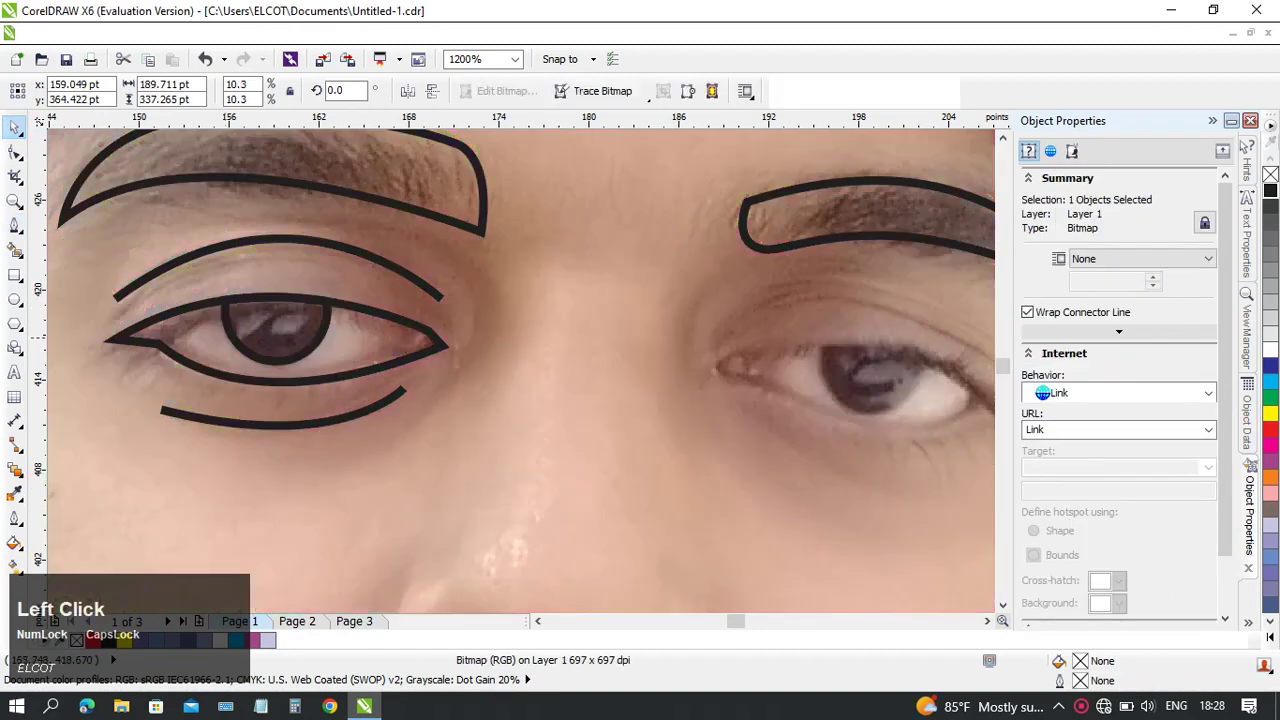
pyautogui.hotkey('ctrl', 'z')
pyautogui.scroll(-3, 513, 370)
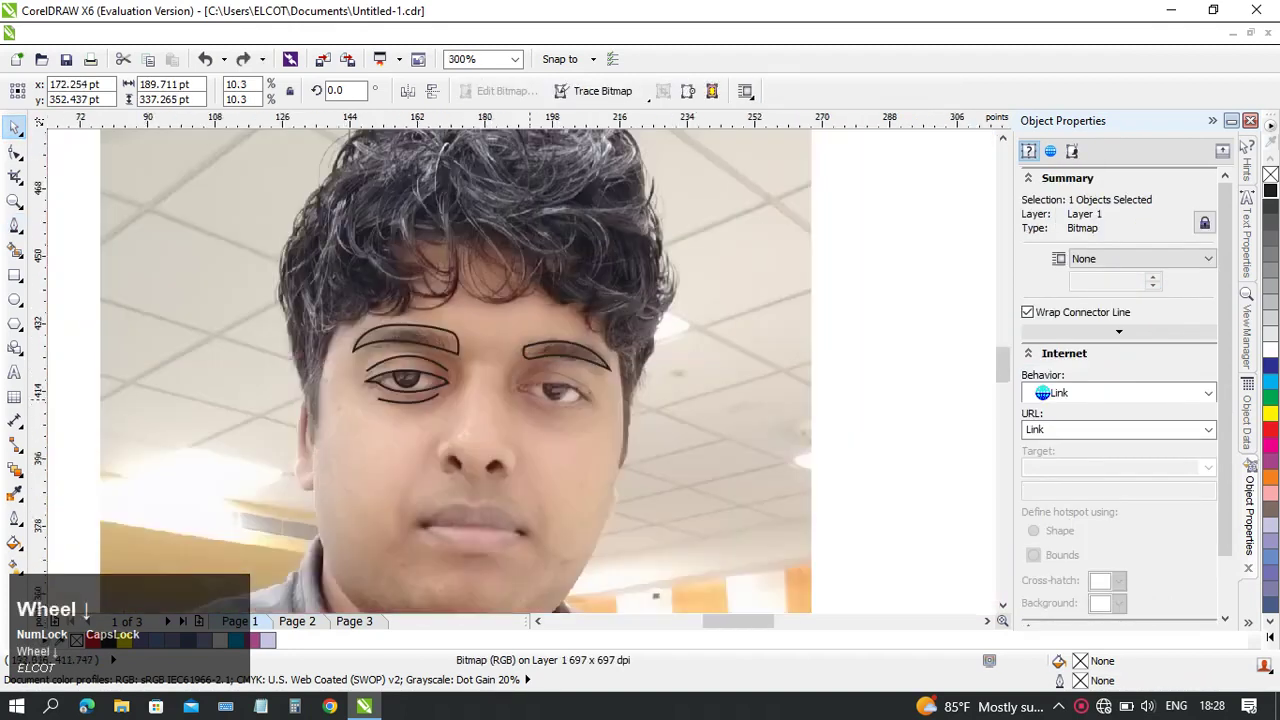
# - Move the portrait photo out from under the traced curves, and undo the move
pyautogui.middleClick(482, 424)
pyautogui.moveTo(574, 341); pyautogui.dragTo(628, 295)
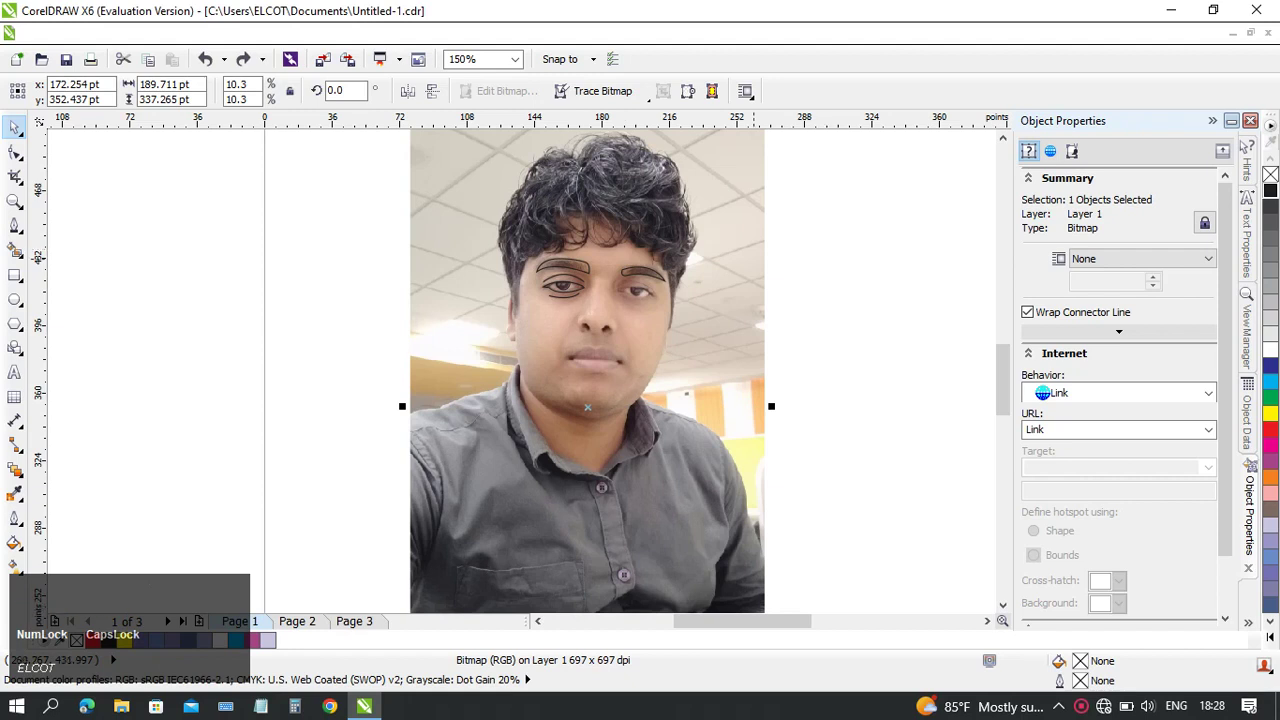
pyautogui.moveTo(754, 258); pyautogui.dragTo(712, 371)
pyautogui.click(760, 290)
pyautogui.click(698, 248)
pyautogui.moveTo(698, 248); pyautogui.dragTo(600, 234)
pyautogui.click(674, 399)
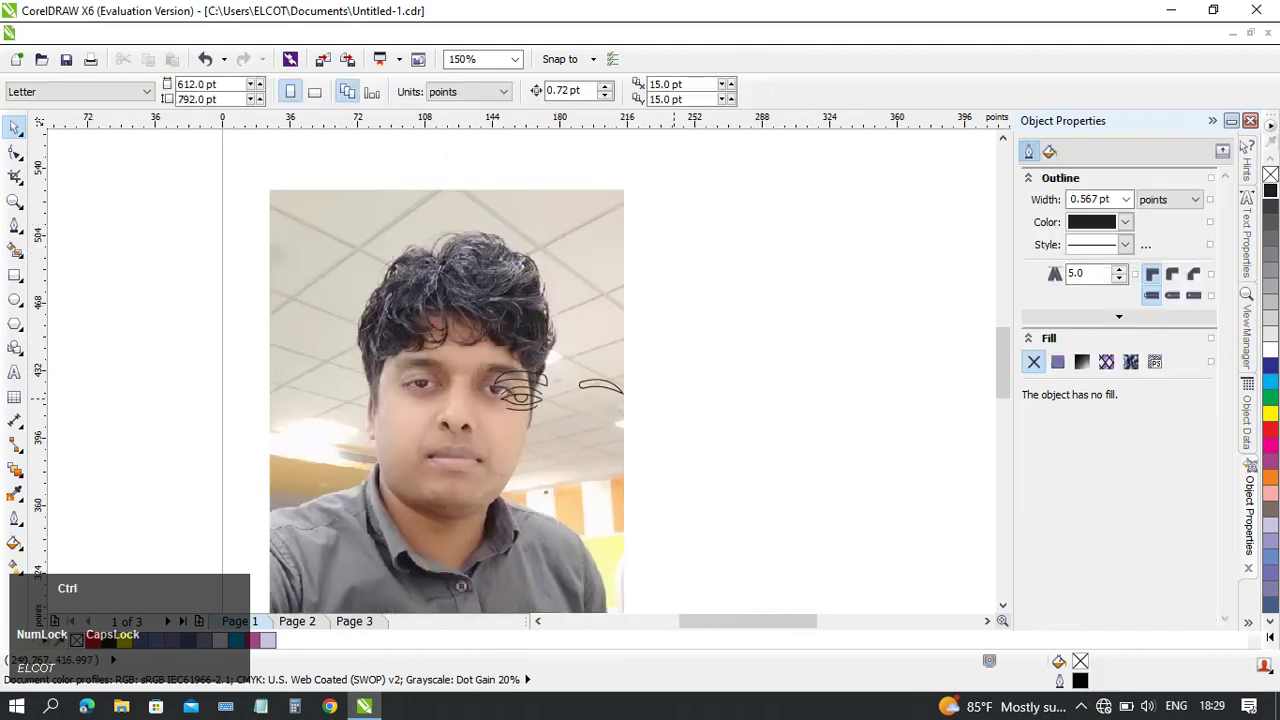
pyautogui.hotkey('ctrl', 'z')
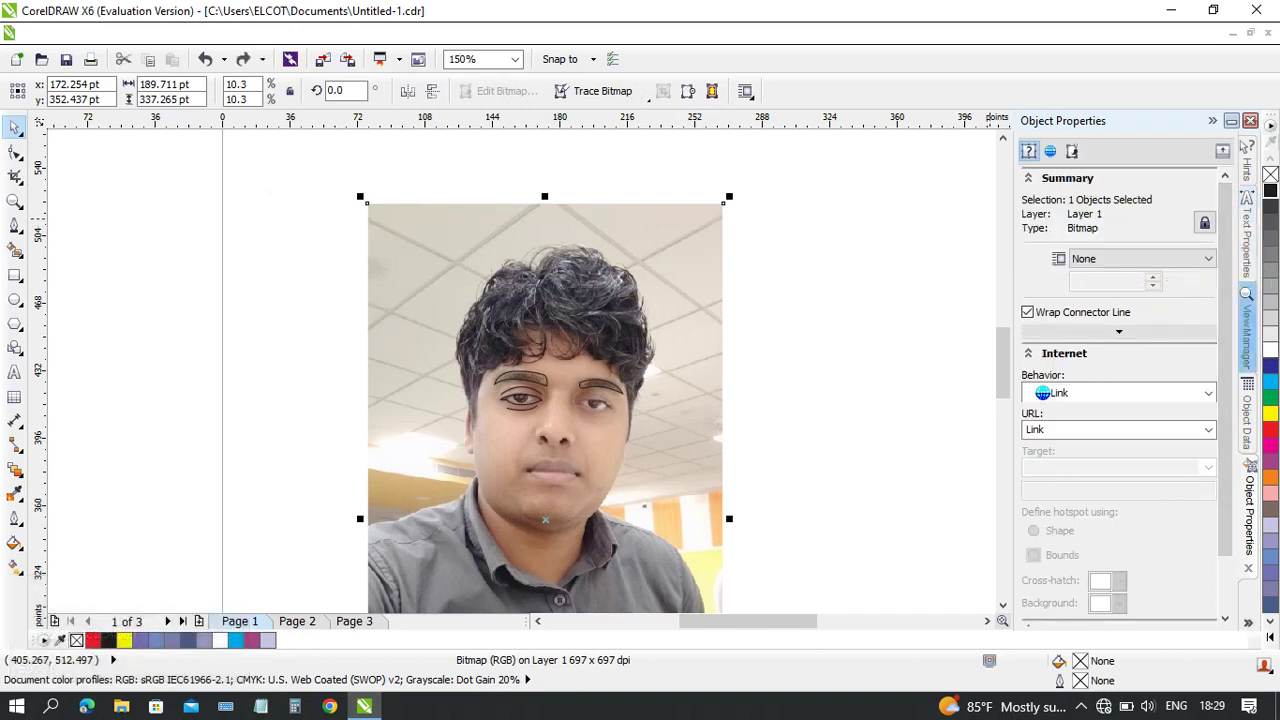
# - Lock the portrait bitmap on Layer 1 in the Object Manager and clear the selection
pyautogui.click(1247, 420)
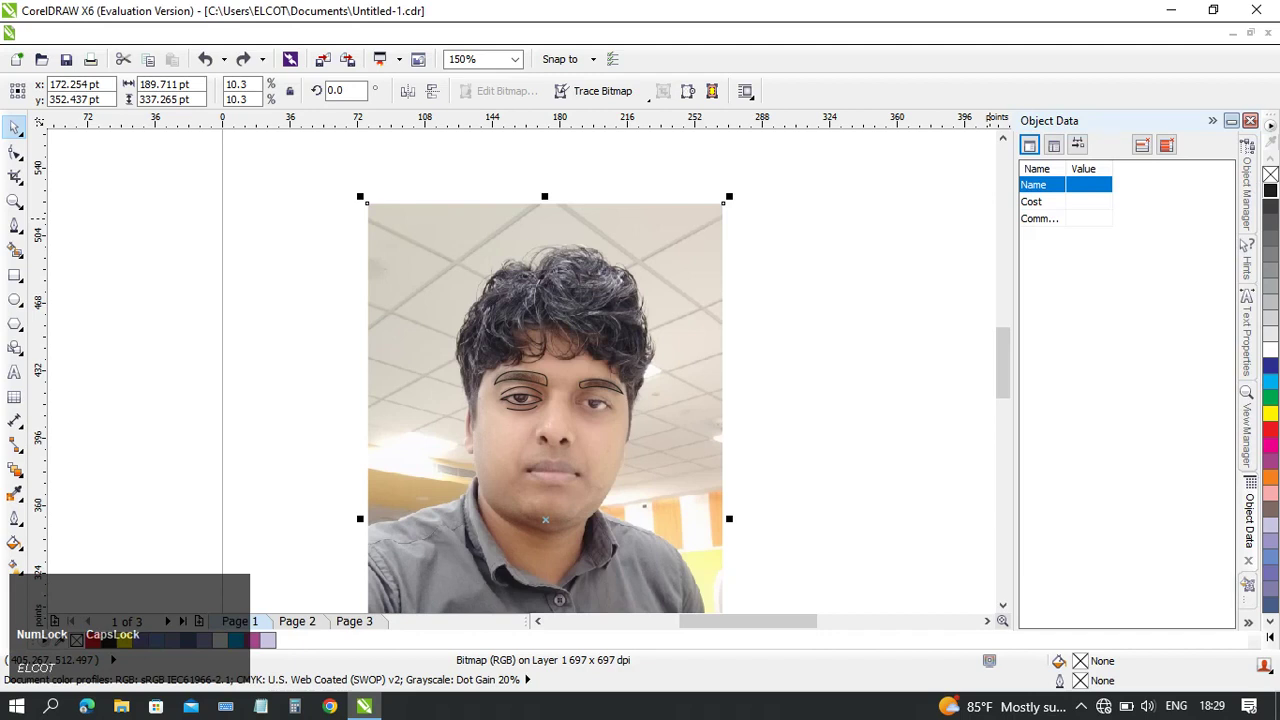
pyautogui.click(1247, 195)
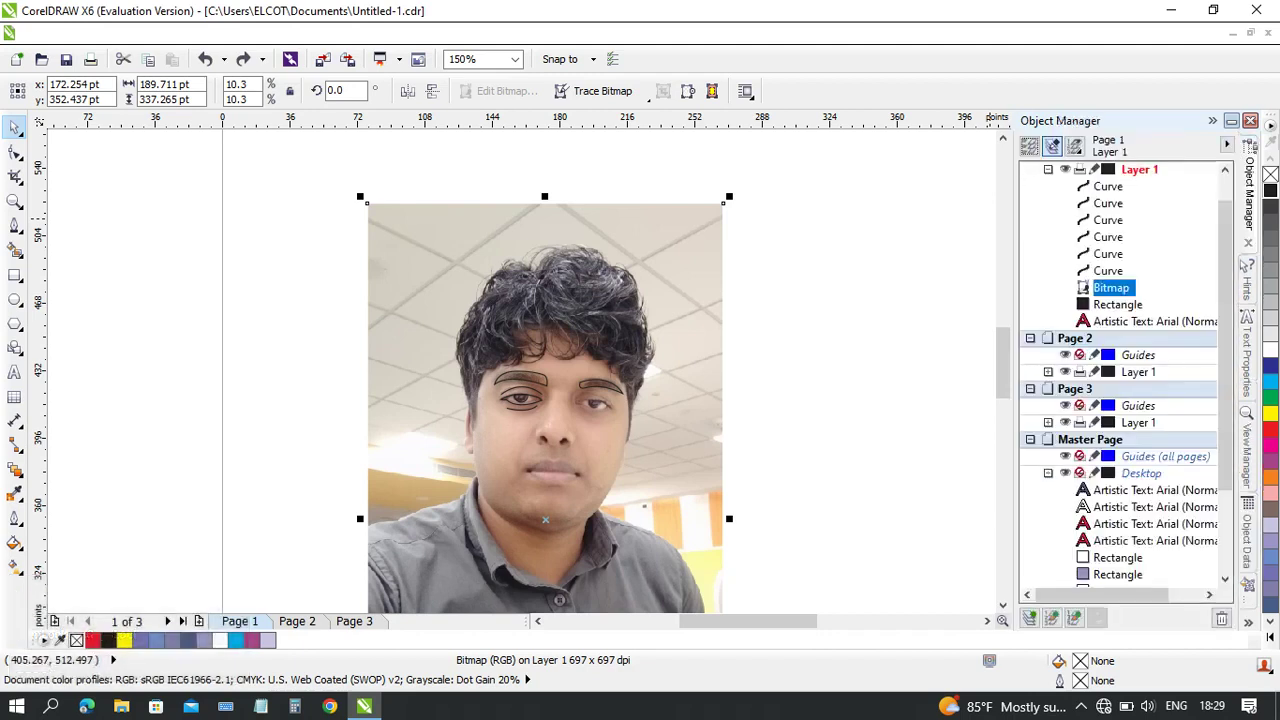
pyautogui.rightClick(1108, 288)
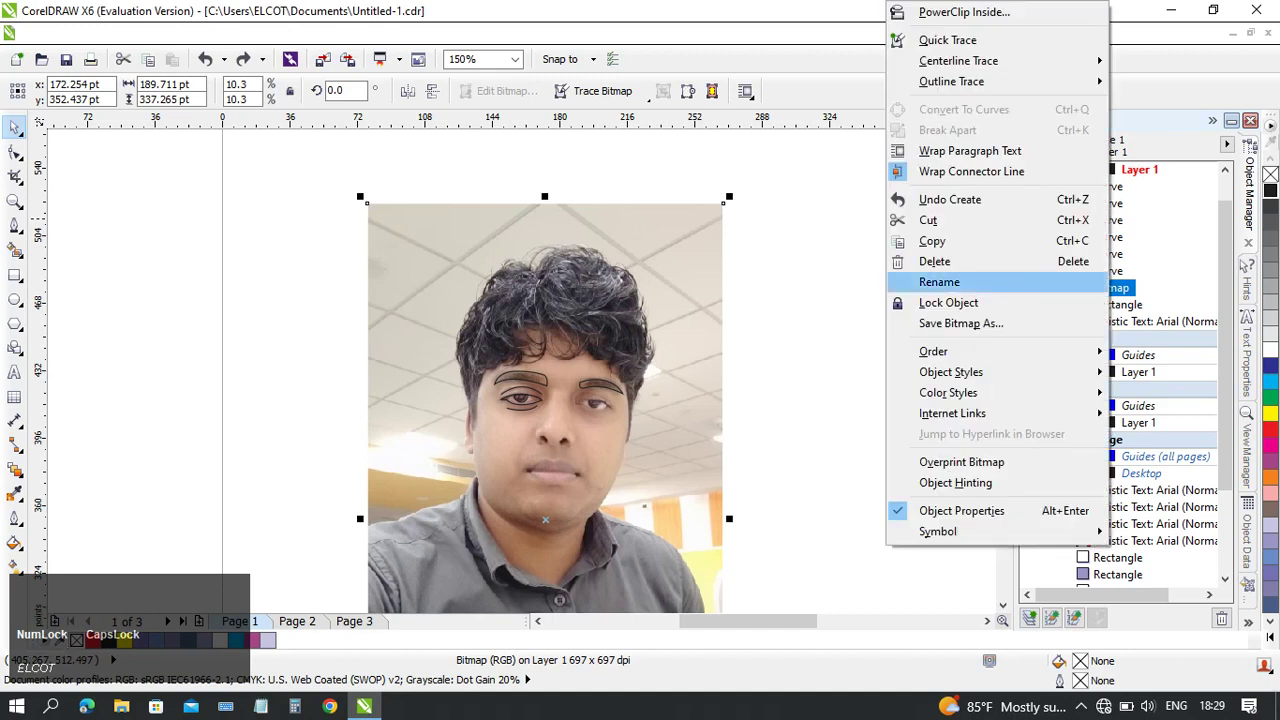
pyautogui.click(948, 302)
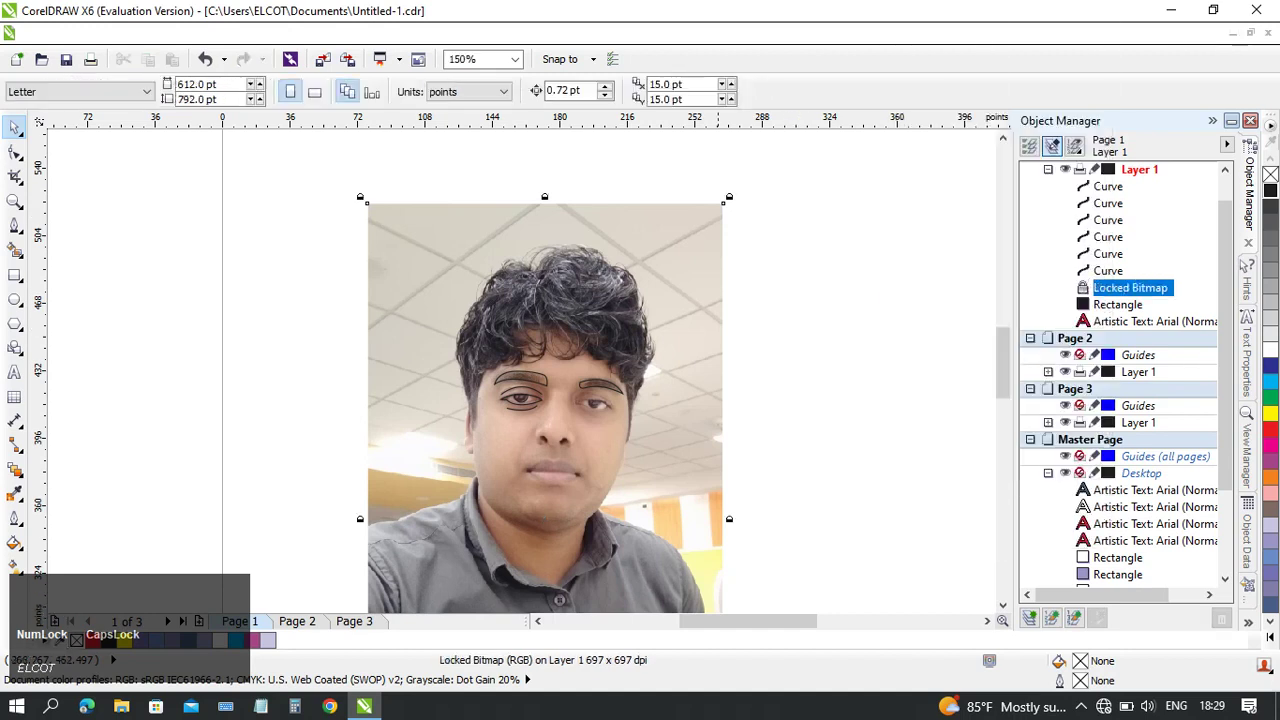
pyautogui.middleClick(620, 400)
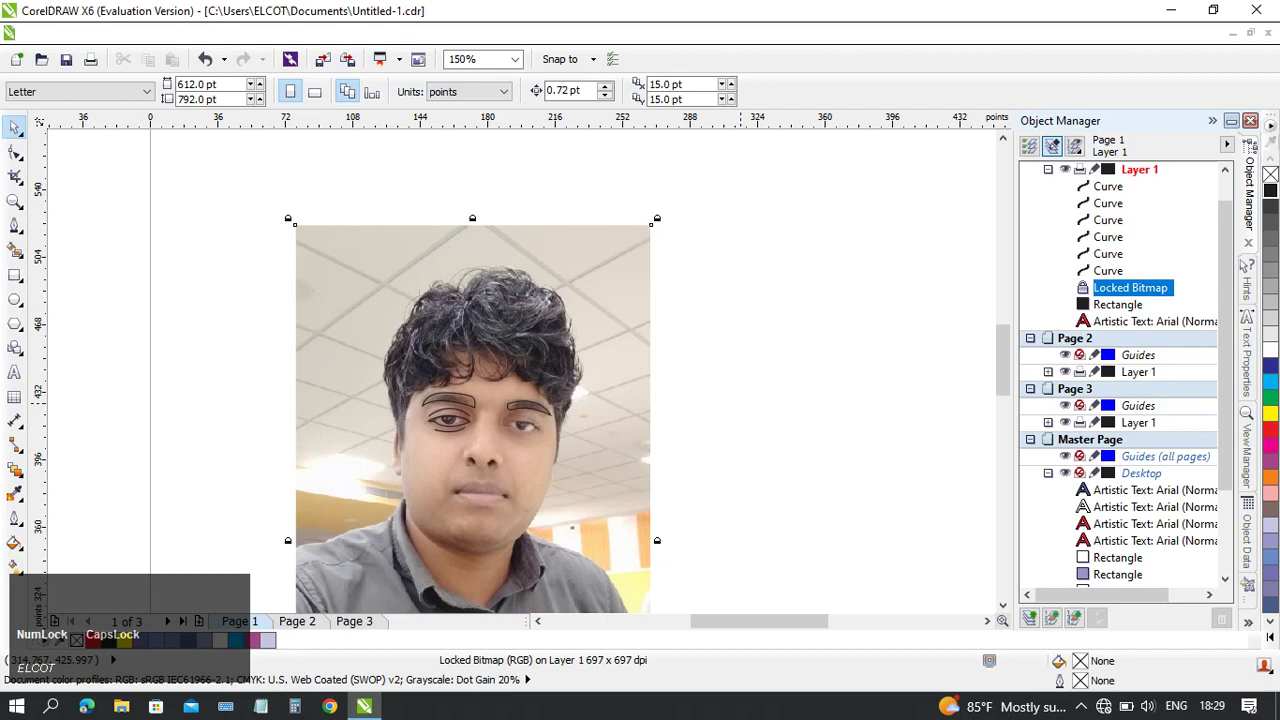
pyautogui.click(740, 403)
# - Select the four curves of the left-hand eye, excluding the eyebrow, and group them
pyautogui.scroll(2, 533, 425)
pyautogui.middleClick(207, 408)
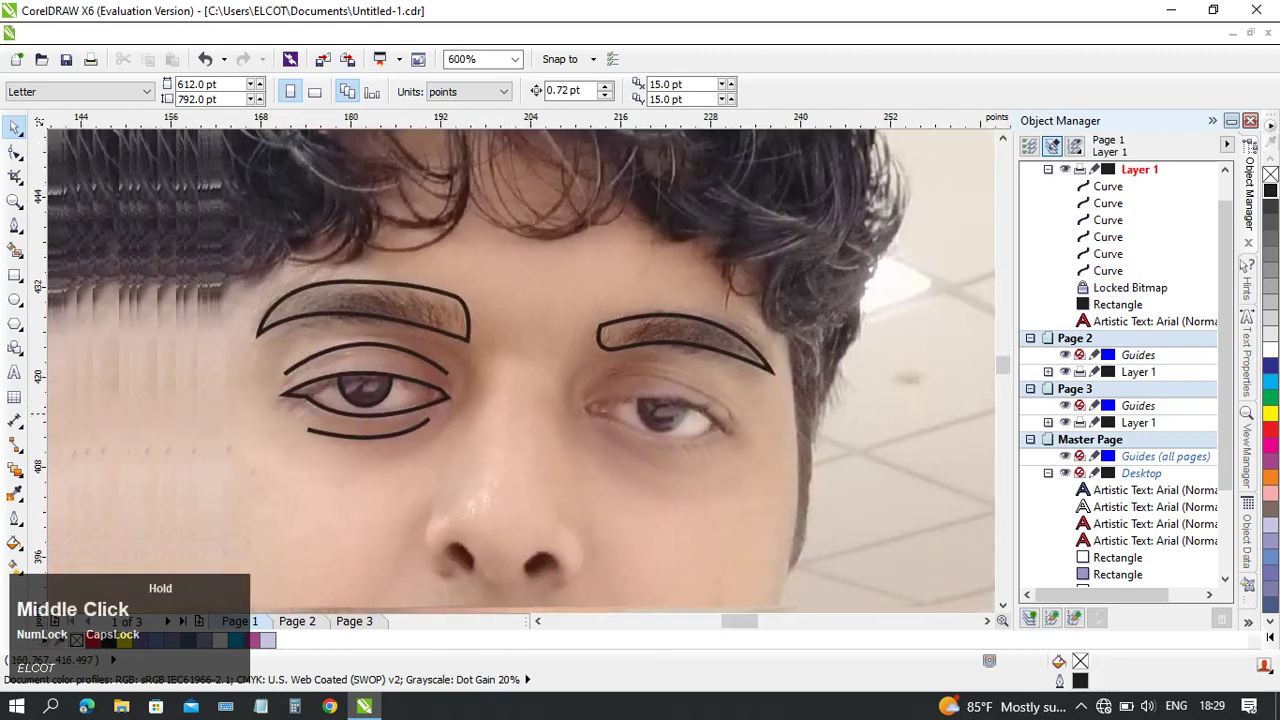
pyautogui.moveTo(245, 376); pyautogui.dragTo(500, 477)
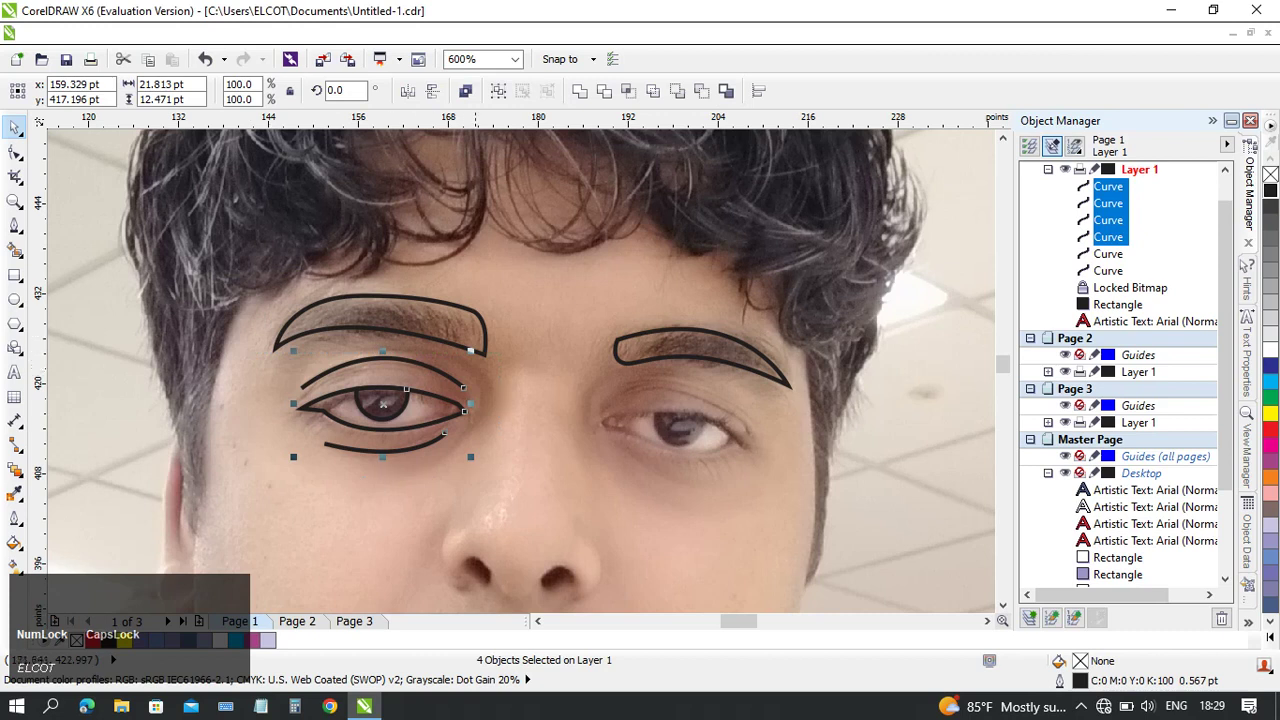
pyautogui.hotkey('ctrl', 'g')
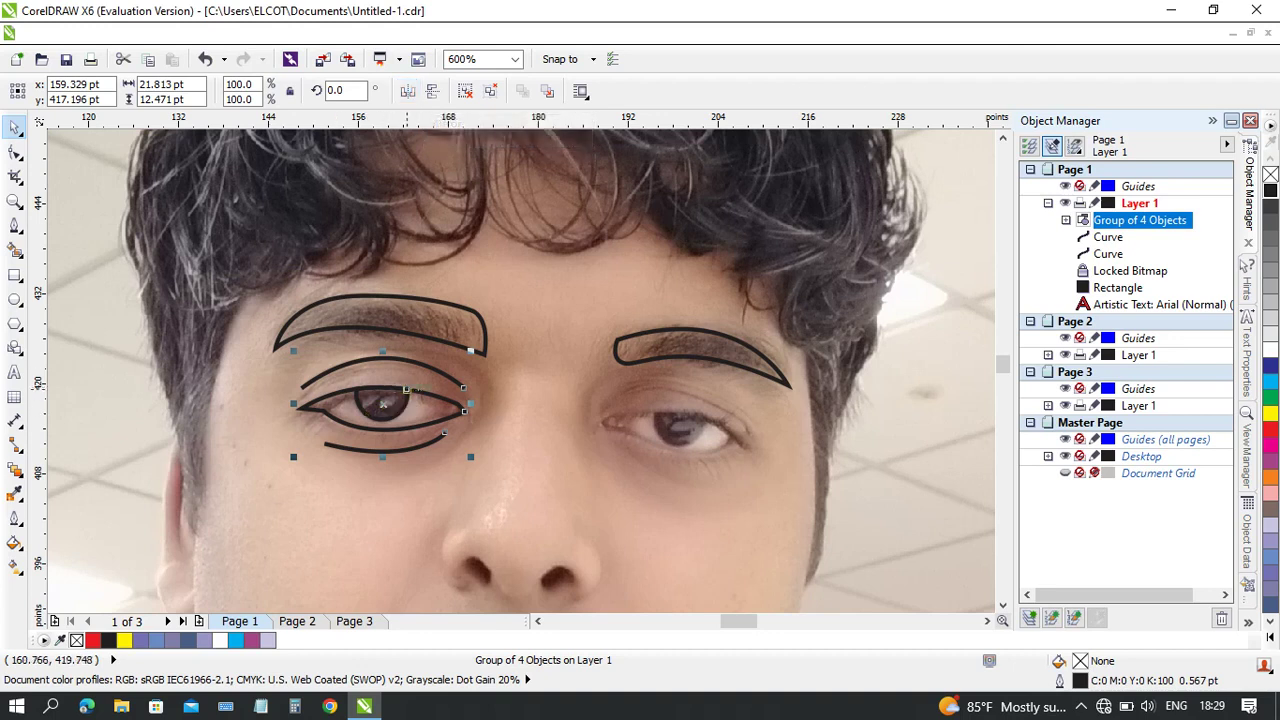
# - Place a horizontally mirrored copy of the eye group over the right-hand eye and rotate it slightly clockwise to match the photo
pyautogui.moveTo(383, 403); pyautogui.dragTo(684, 430)
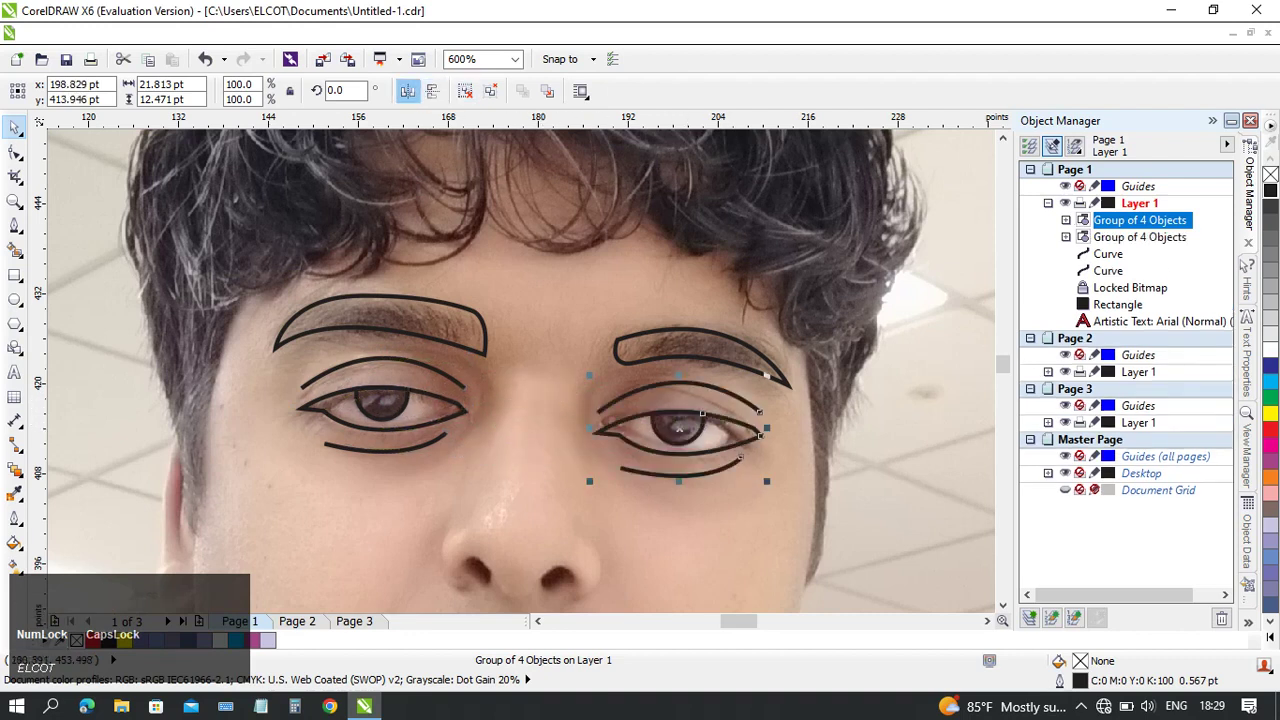
pyautogui.click(408, 91)
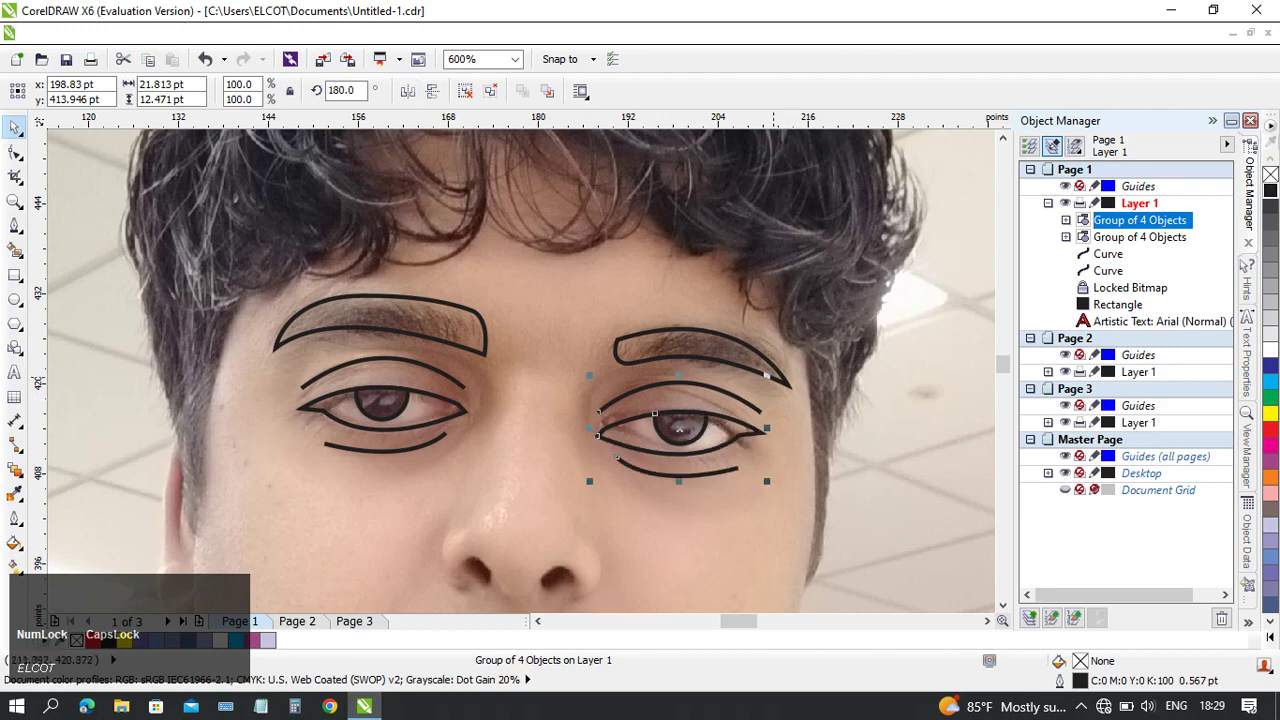
pyautogui.click(727, 393)
pyautogui.moveTo(767, 376); pyautogui.dragTo(781, 392)
pyautogui.click(775, 428)
pyautogui.moveTo(737, 452); pyautogui.dragTo(789, 447)
# - Draw a closed curved Pen outline around the left-hand nostril
pyautogui.scroll(-1, 575, 484)
pyautogui.moveTo(575, 484); pyautogui.dragTo(725, 326)
pyautogui.scroll(1, 717, 362)
pyautogui.moveTo(598, 349); pyautogui.dragTo(706, 426)
pyautogui.moveTo(682, 482); pyautogui.dragTo(700, 464)
pyautogui.scroll(1, 700, 464)
pyautogui.moveTo(451, 404); pyautogui.dragTo(531, 411)
pyautogui.click(15, 225)
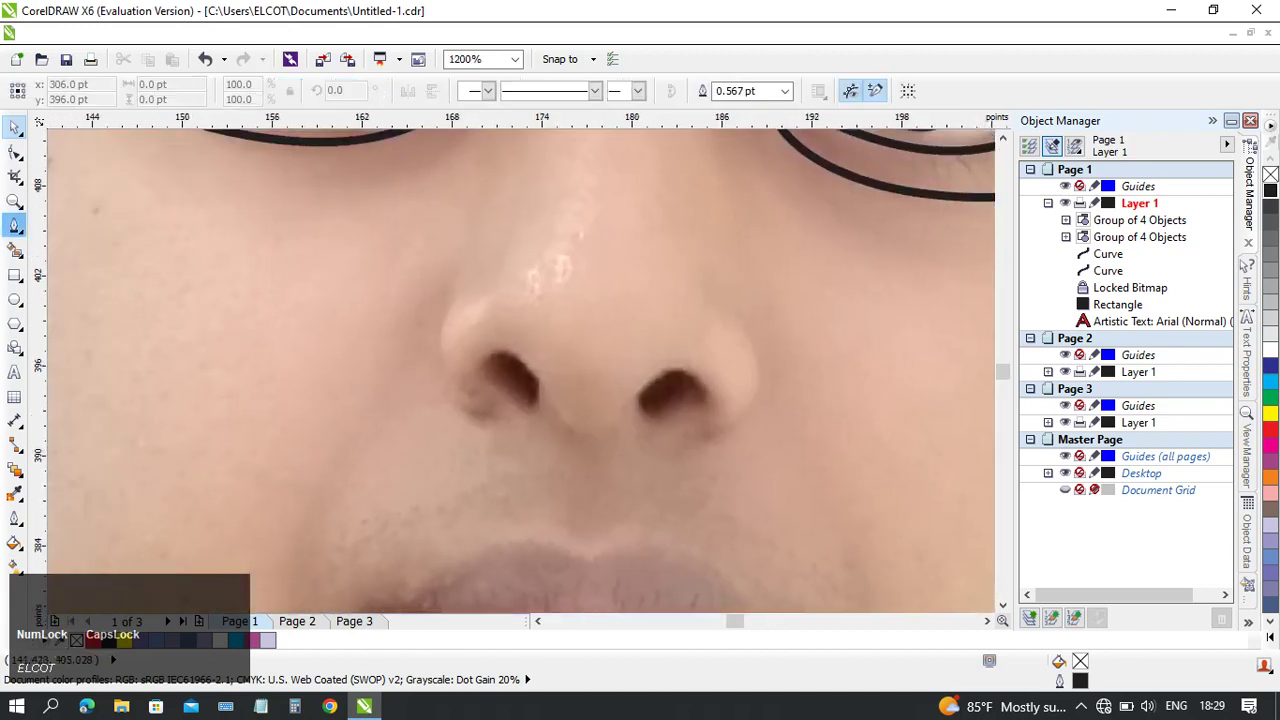
pyautogui.click(540, 393)
pyautogui.moveTo(499, 352); pyautogui.dragTo(469, 361)
pyautogui.click(506, 405)
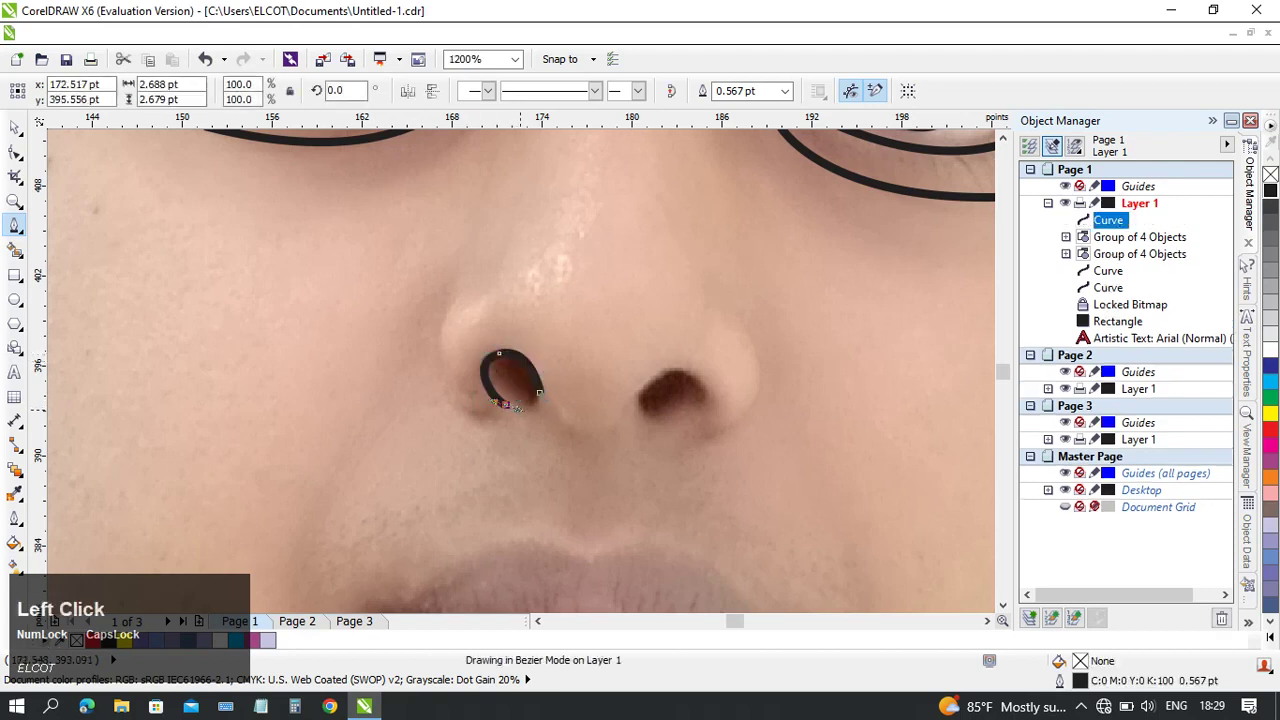
pyautogui.moveTo(540, 392); pyautogui.dragTo(531, 419)
# - Draw a closed curved Pen outline of about 4.6 × 3.7 pt around the right-hand nostril
pyautogui.click(640, 398)
pyautogui.moveTo(684, 374); pyautogui.dragTo(714, 386)
pyautogui.click(709, 410)
pyautogui.moveTo(640, 399); pyautogui.dragTo(635, 455)
pyautogui.middleClick(560, 376)
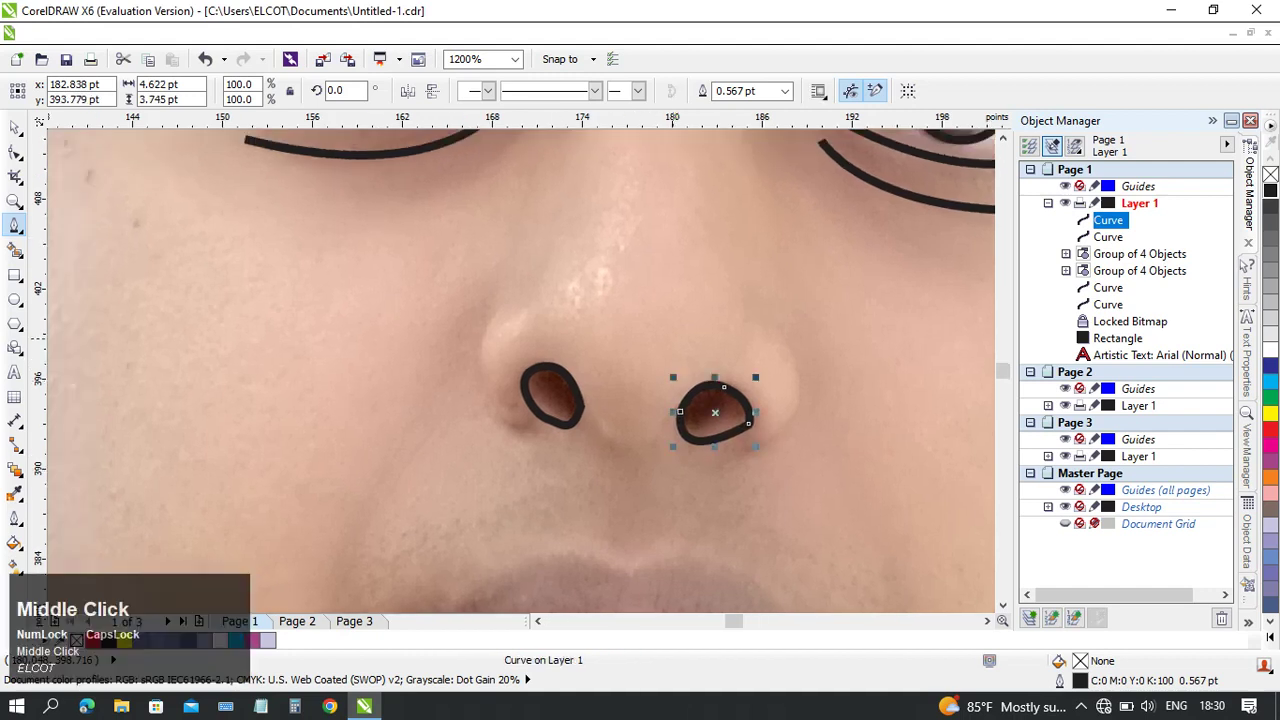
# - Try tracing the nose's lower outline with the Pen from the left-hand wing to the right-hand wing, and undo the curve
pyautogui.scroll(-3, 612, 385)
pyautogui.scroll(2, 612, 385)
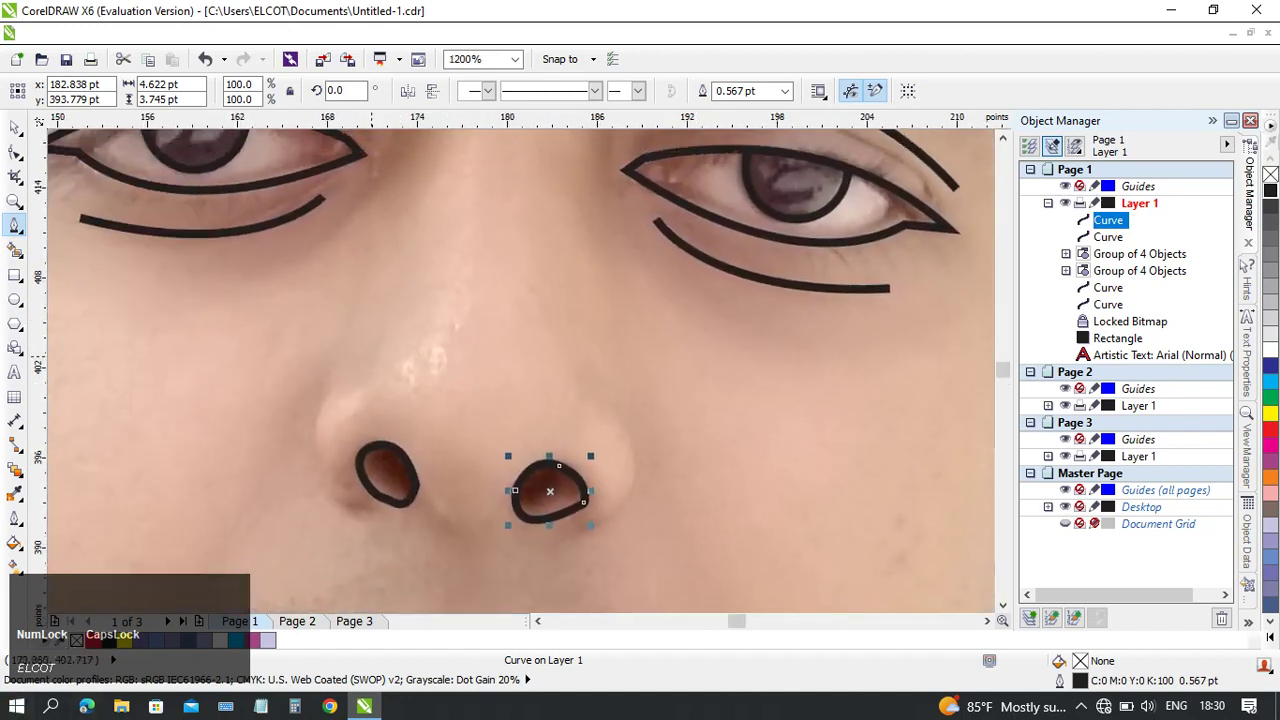
pyautogui.click(340, 372)
pyautogui.moveTo(350, 500); pyautogui.dragTo(527, 517)
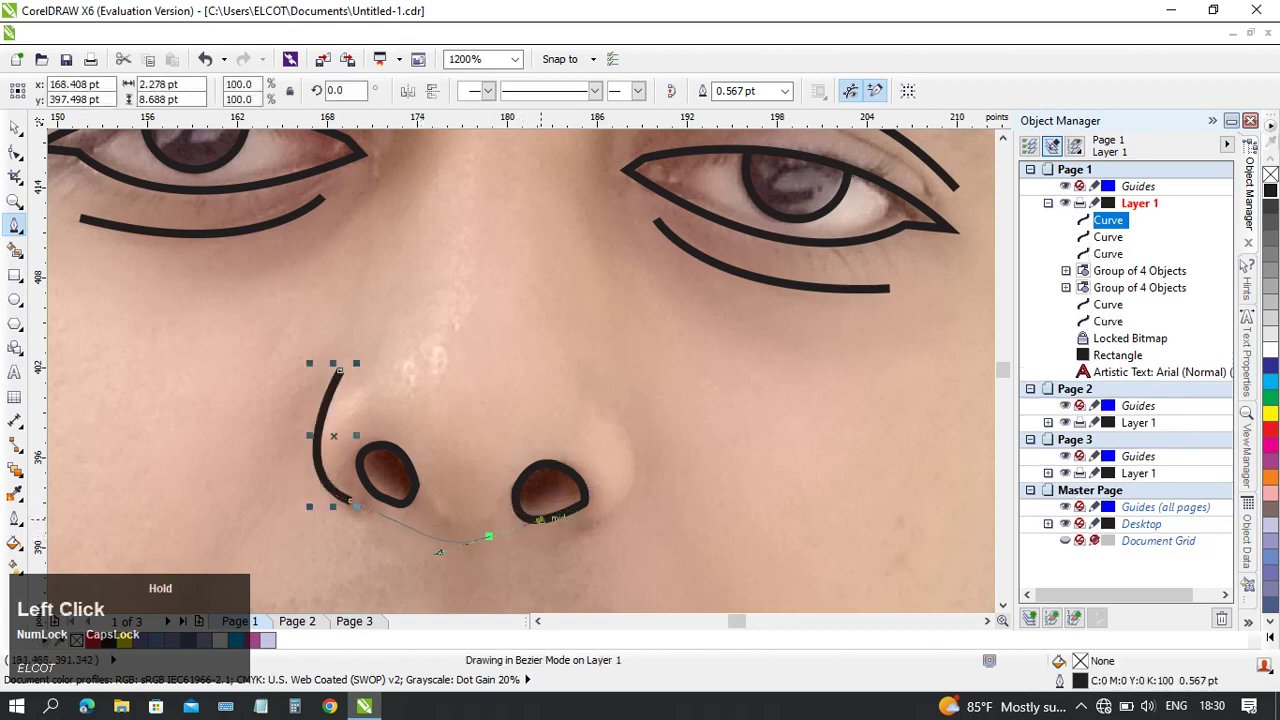
pyautogui.moveTo(438, 552); pyautogui.dragTo(436, 542)
pyautogui.click(620, 505)
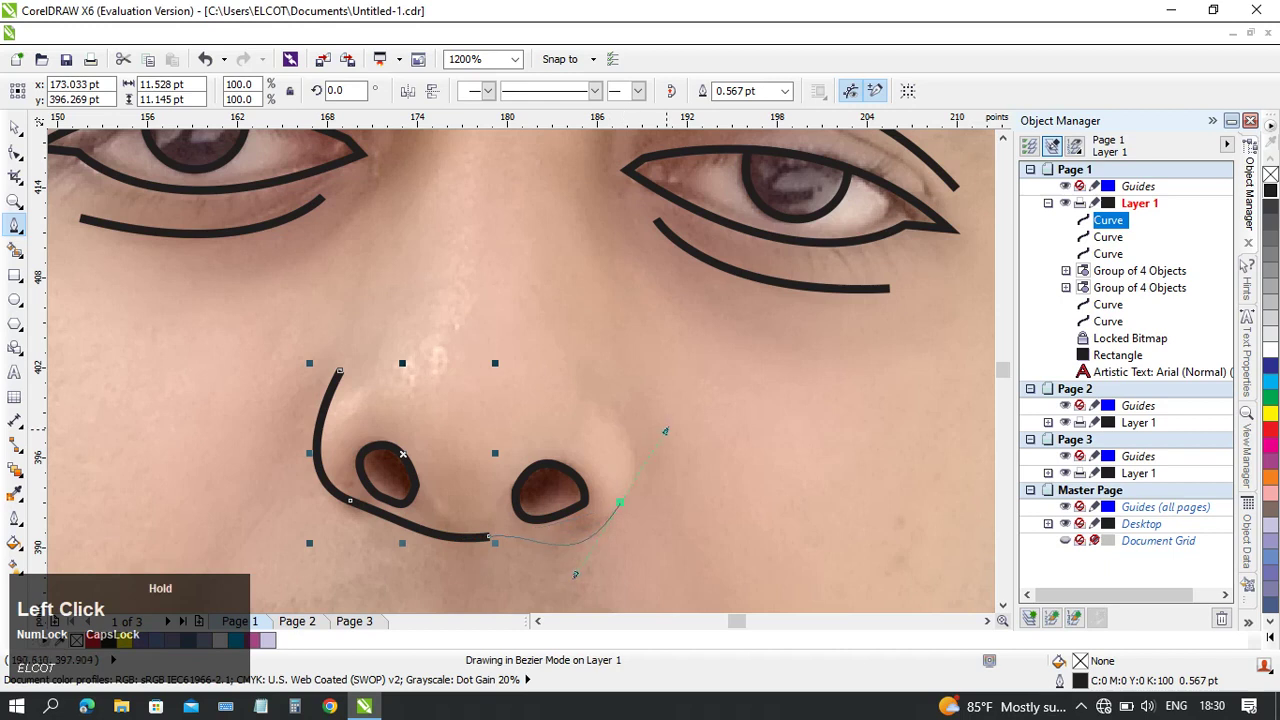
pyautogui.hotkey('ctrl', 'z')
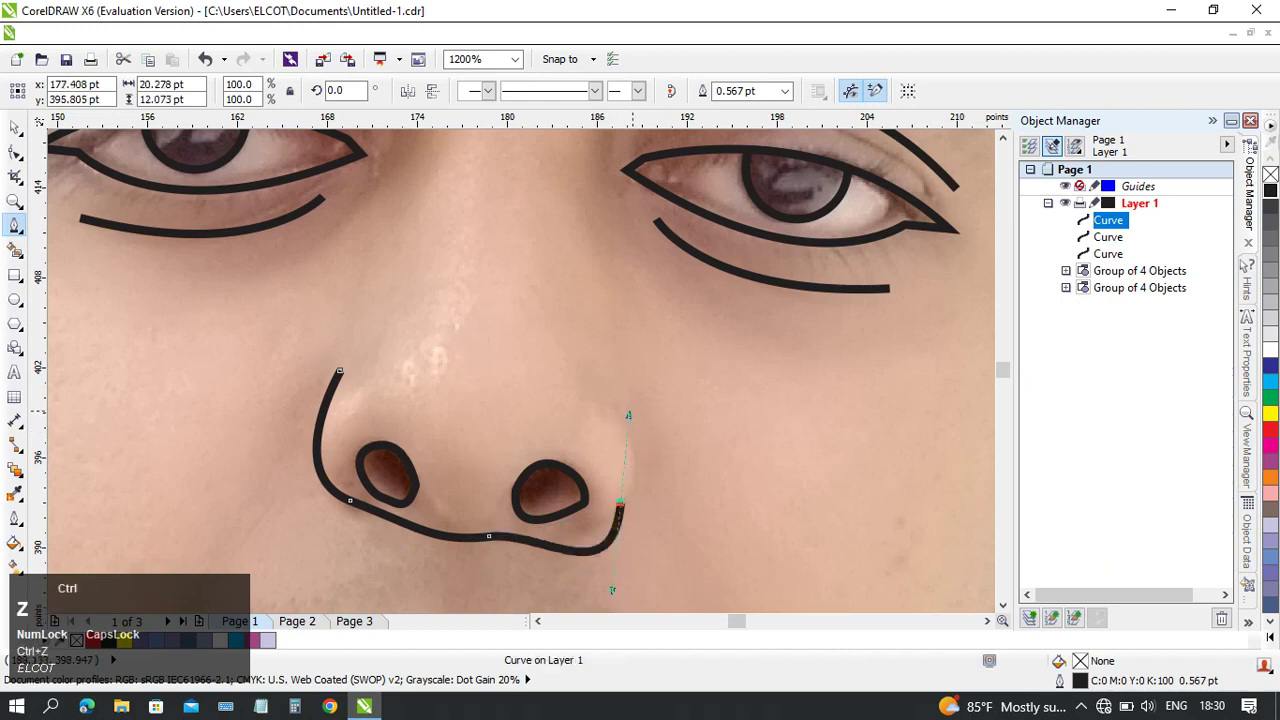
pyautogui.hotkey('ctrl', 'z')
# - Draw an open curved Pen line of about 21.4 × 11.1 pt around both nose wings and beneath the nose tip
pyautogui.click(332, 389)
pyautogui.moveTo(408, 525); pyautogui.dragTo(540, 520)
pyautogui.keyDown('alt'); pyautogui.click(408, 525); pyautogui.keyUp('alt')
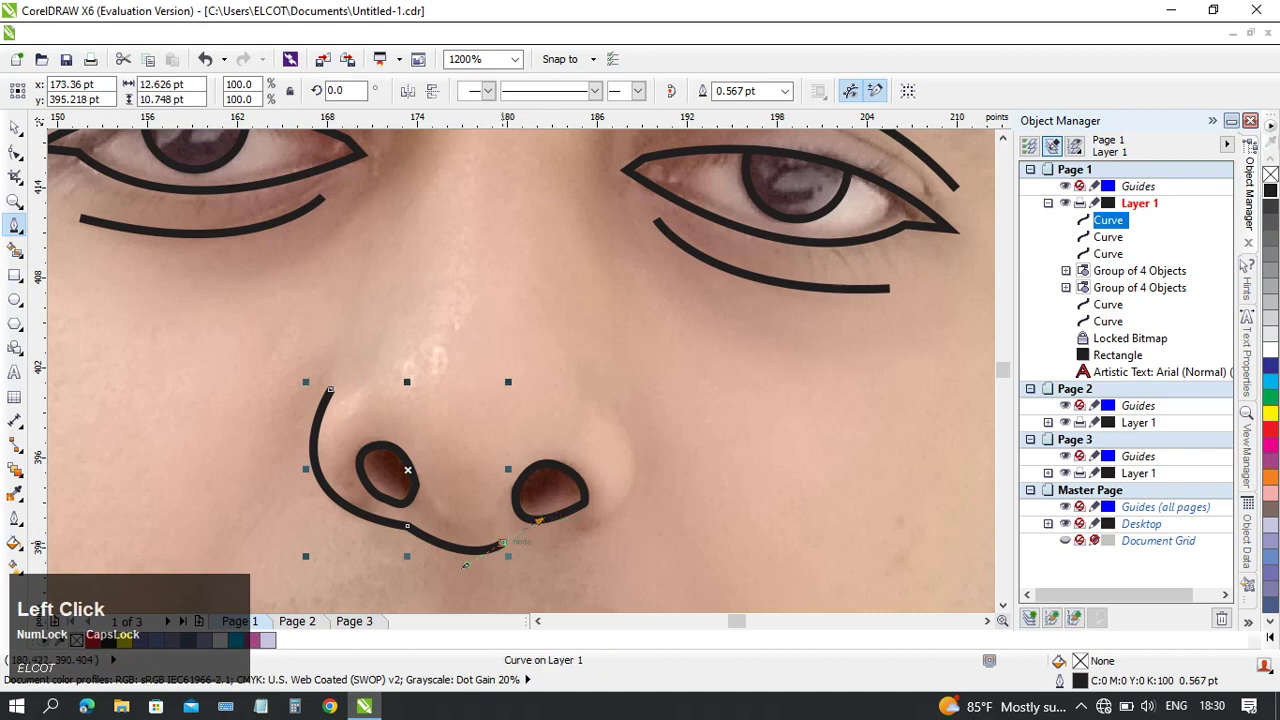
pyautogui.keyDown('alt'); pyautogui.click(502, 543); pyautogui.keyUp('alt')
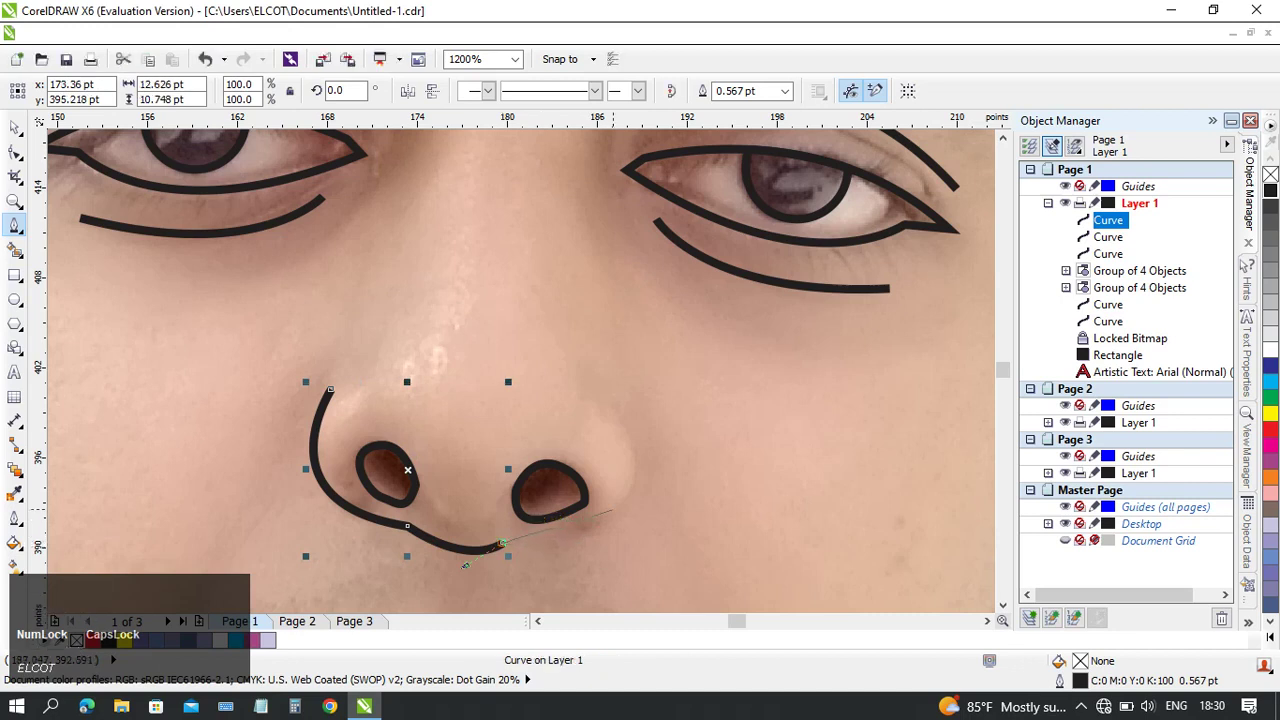
pyautogui.moveTo(634, 483)
pyautogui.mouseDown()
pyautogui.moveTo(648, 414)
pyautogui.moveTo(592, 376)
pyautogui.moveTo(615, 352)
pyautogui.mouseUp()
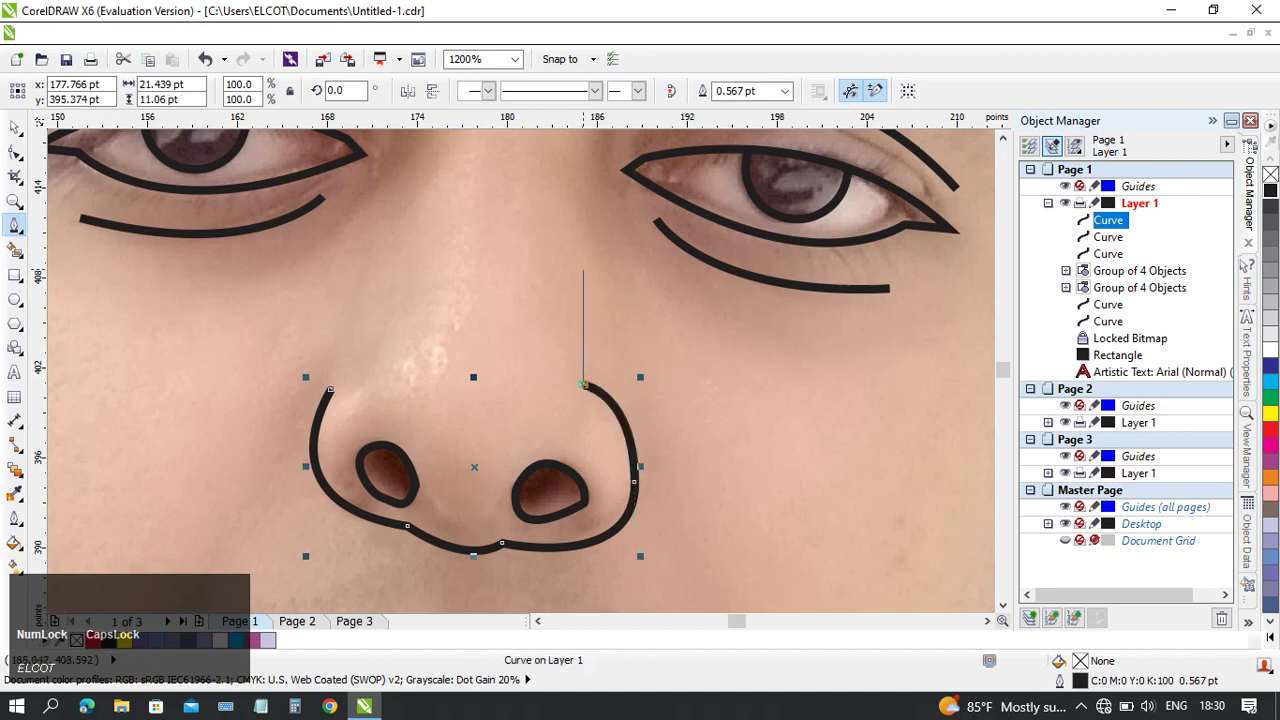
pyautogui.moveTo(562, 268); pyautogui.dragTo(574, 400)
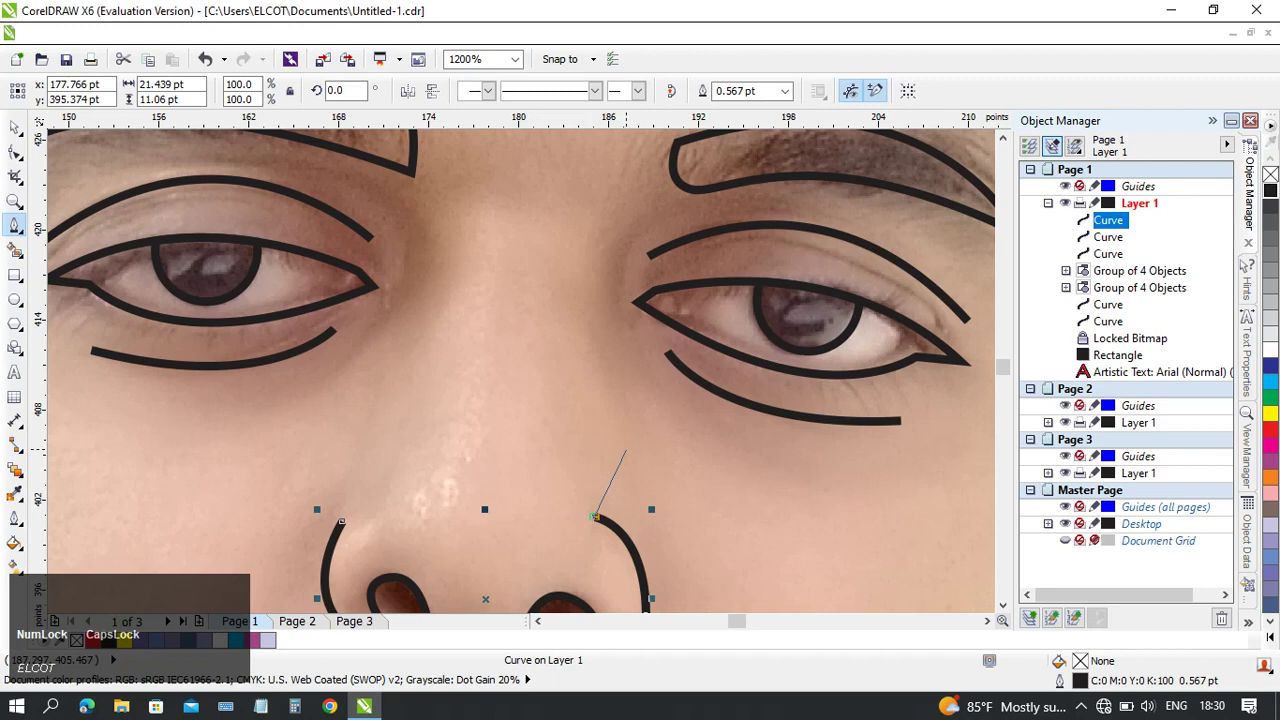
pyautogui.press('Return')
pyautogui.scroll(-4, 479, 288)
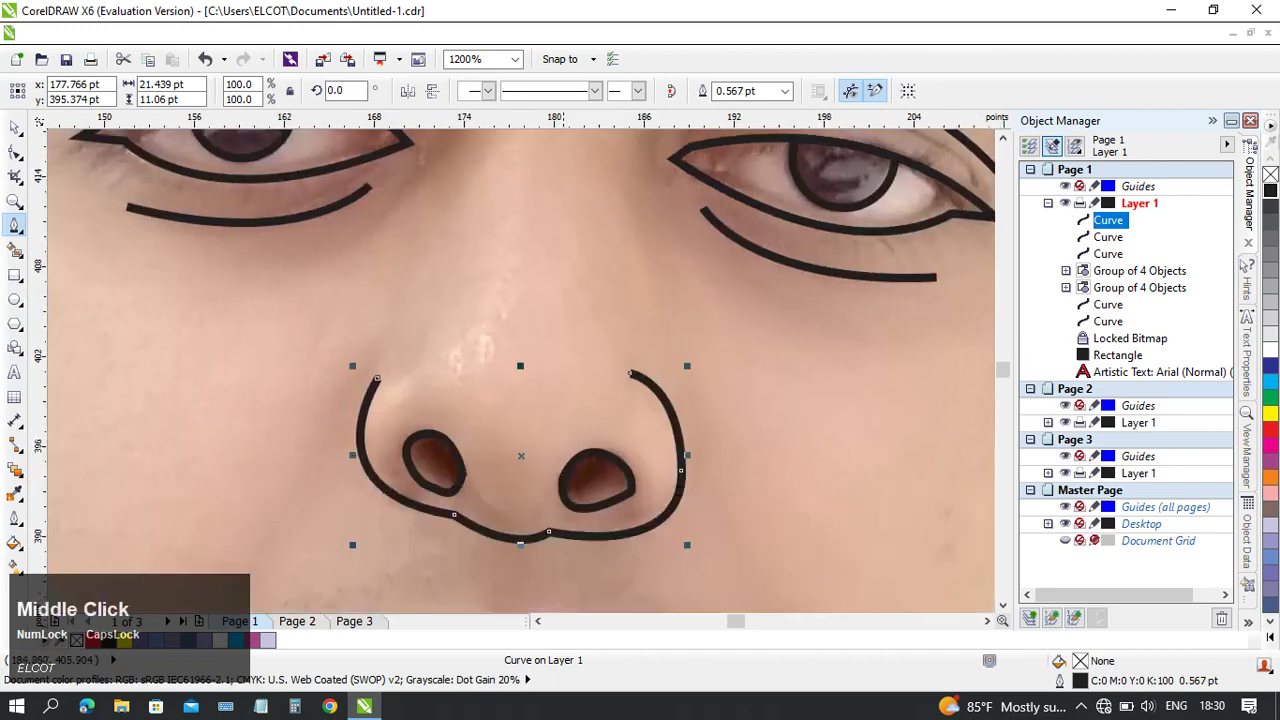
pyautogui.scroll(3, 492, 238)
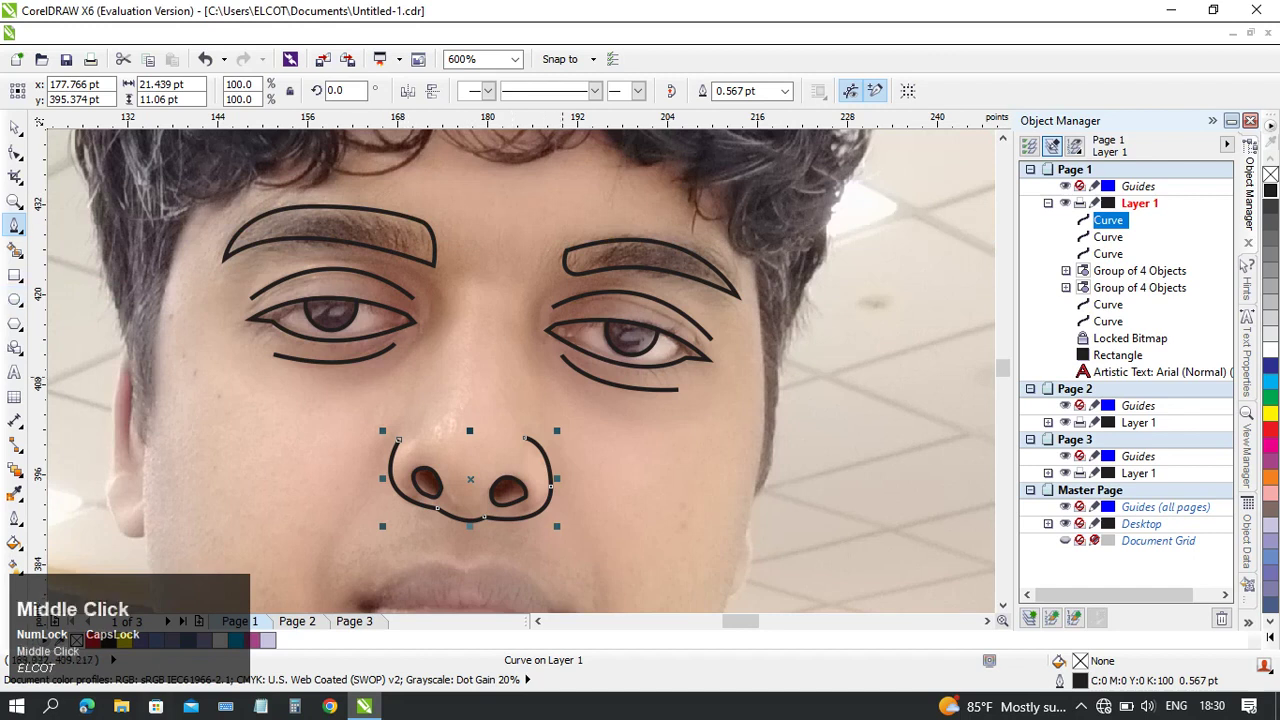
# - Draw an open curved Pen line of about 11.9 × 7 pt from the upper lip's centre dip to the right-hand mouth corner
pyautogui.moveTo(562, 377); pyautogui.dragTo(611, 267)
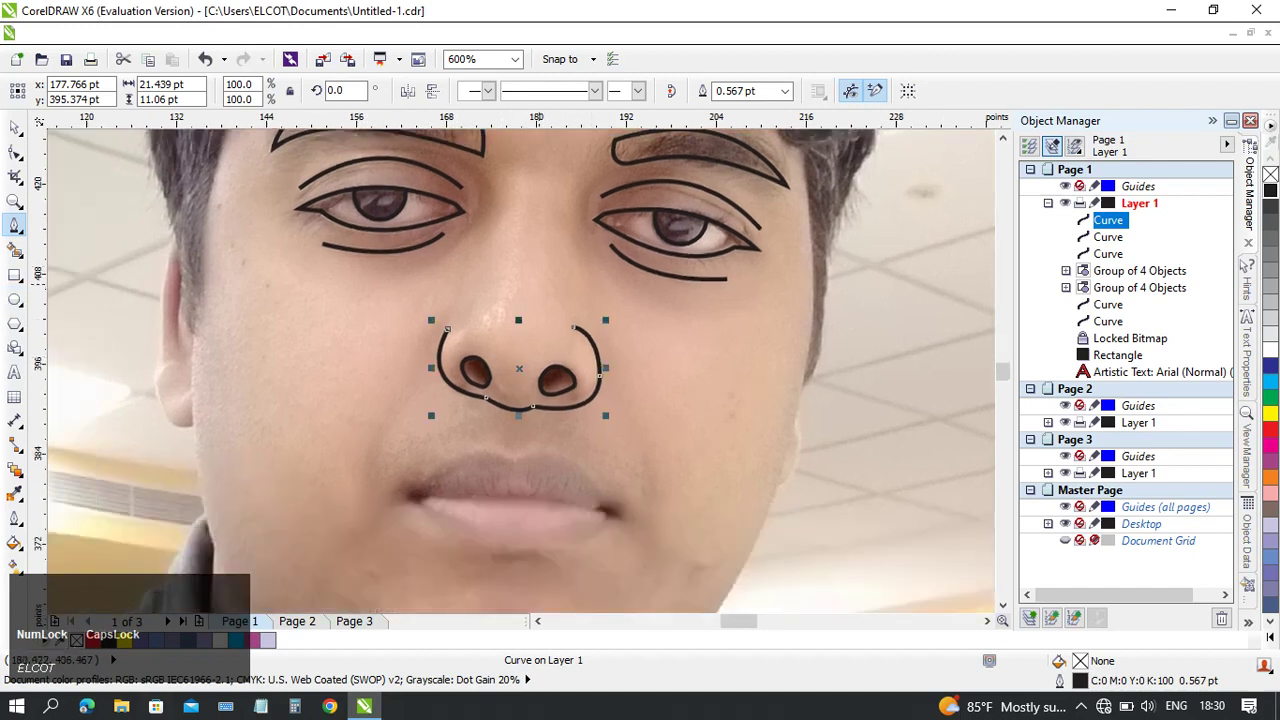
pyautogui.moveTo(539, 284); pyautogui.dragTo(559, 328)
pyautogui.moveTo(557, 253); pyautogui.dragTo(570, 252)
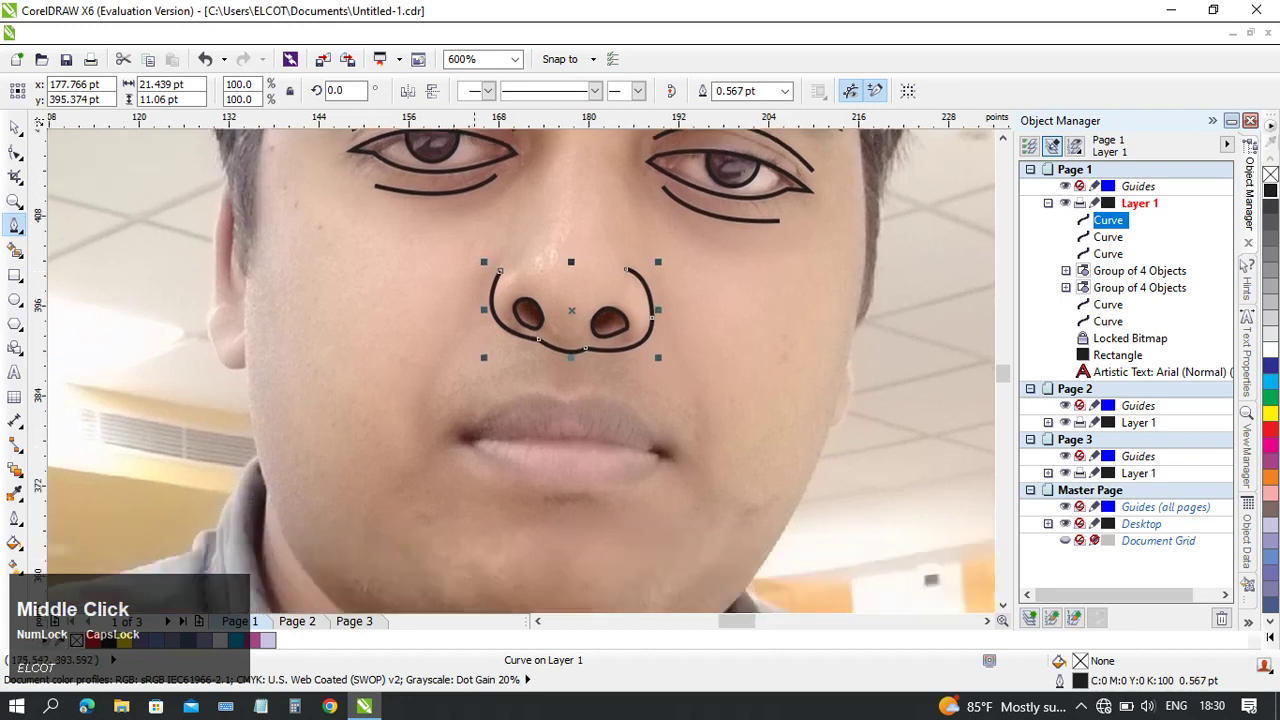
pyautogui.scroll(2, 565, 525)
pyautogui.moveTo(506, 298); pyautogui.dragTo(530, 306)
pyautogui.scroll(-1, 530, 304)
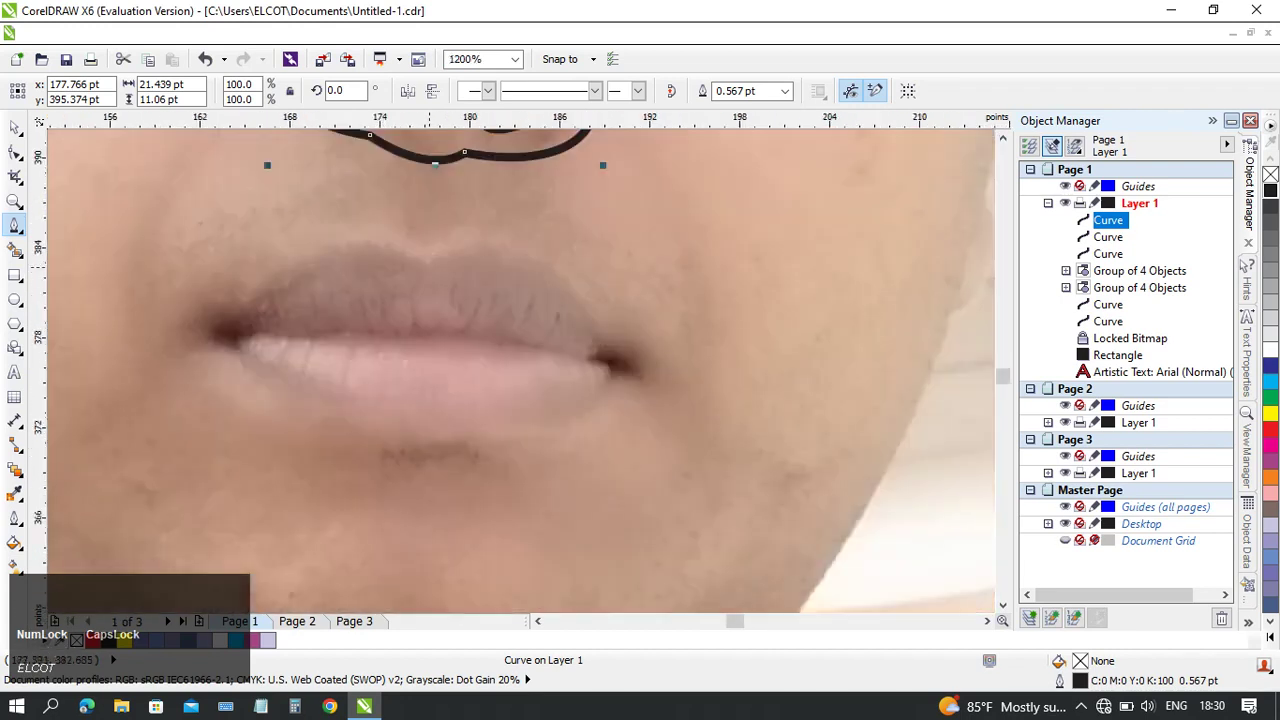
pyautogui.click(430, 267)
pyautogui.moveTo(478, 245); pyautogui.dragTo(498, 243)
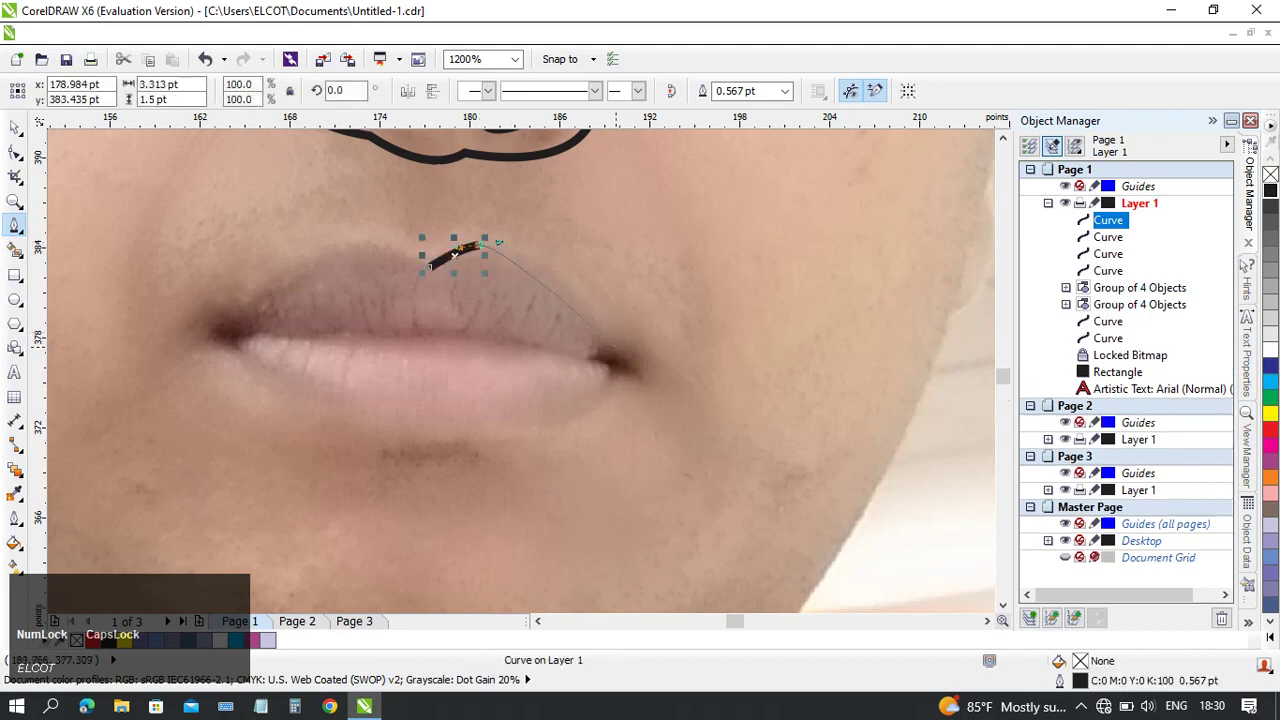
pyautogui.moveTo(606, 350); pyautogui.dragTo(637, 428)
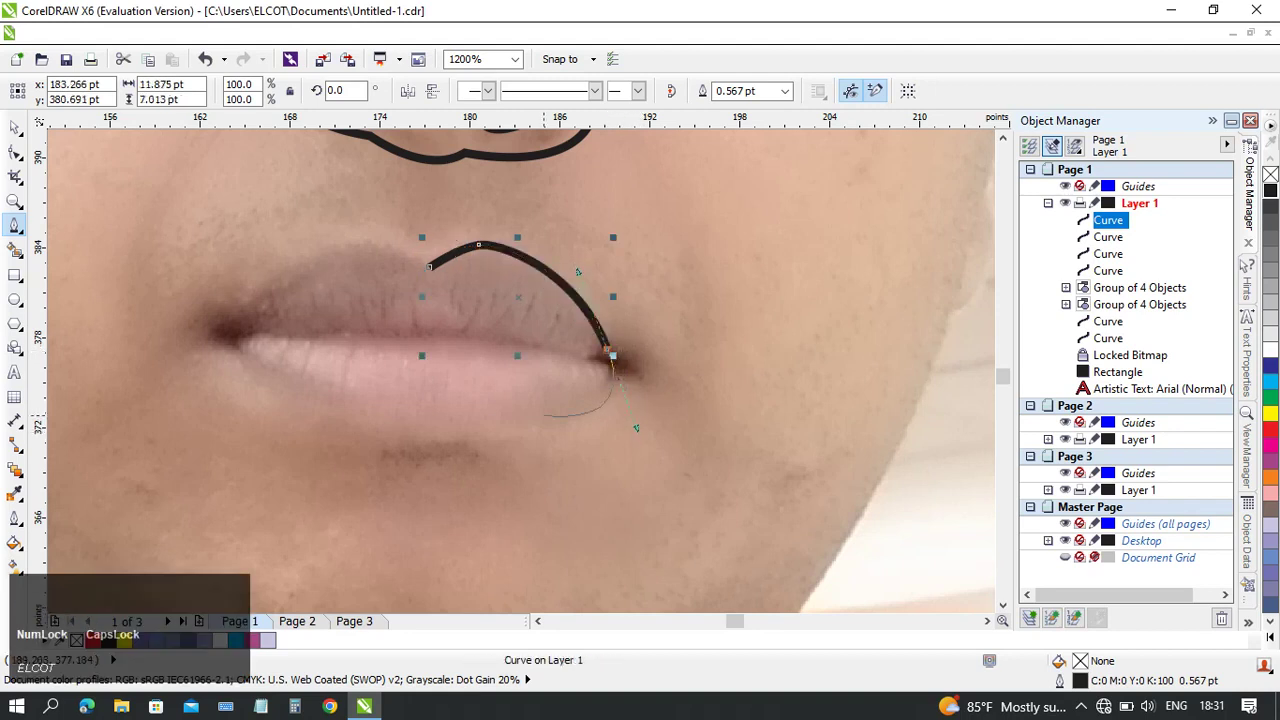
pyautogui.middleClick(546, 417)
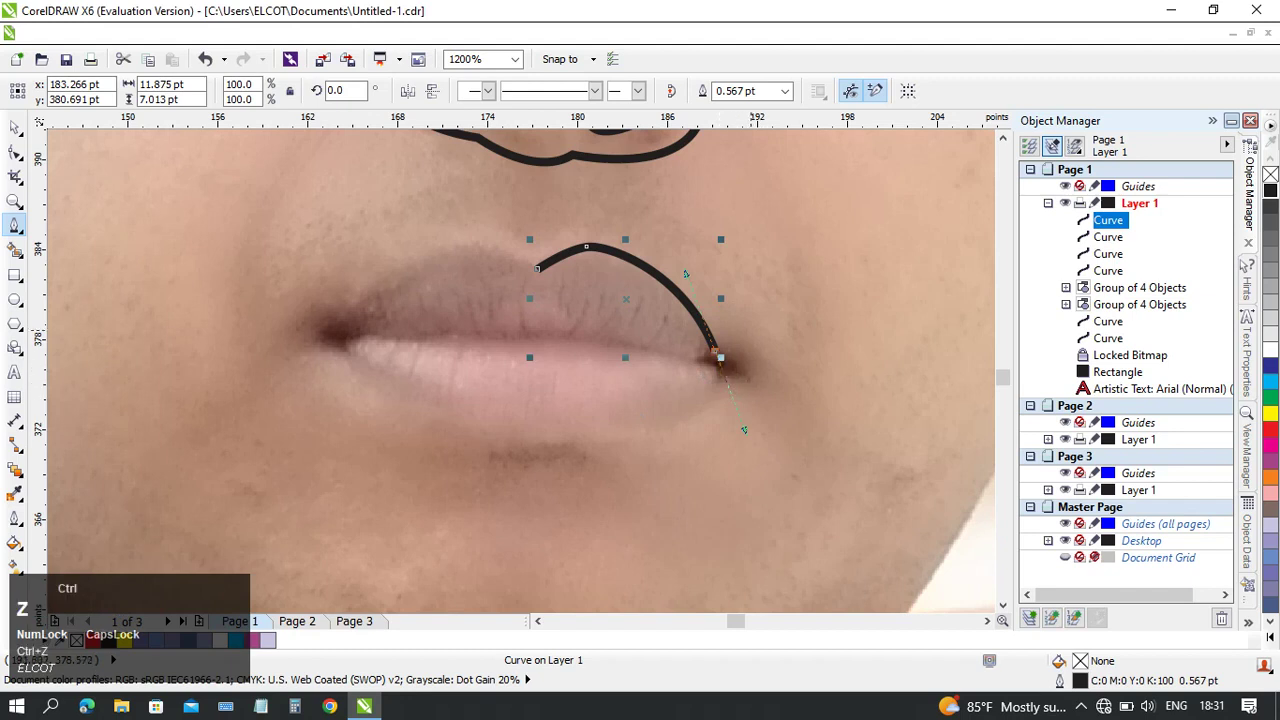
pyautogui.press('Escape')
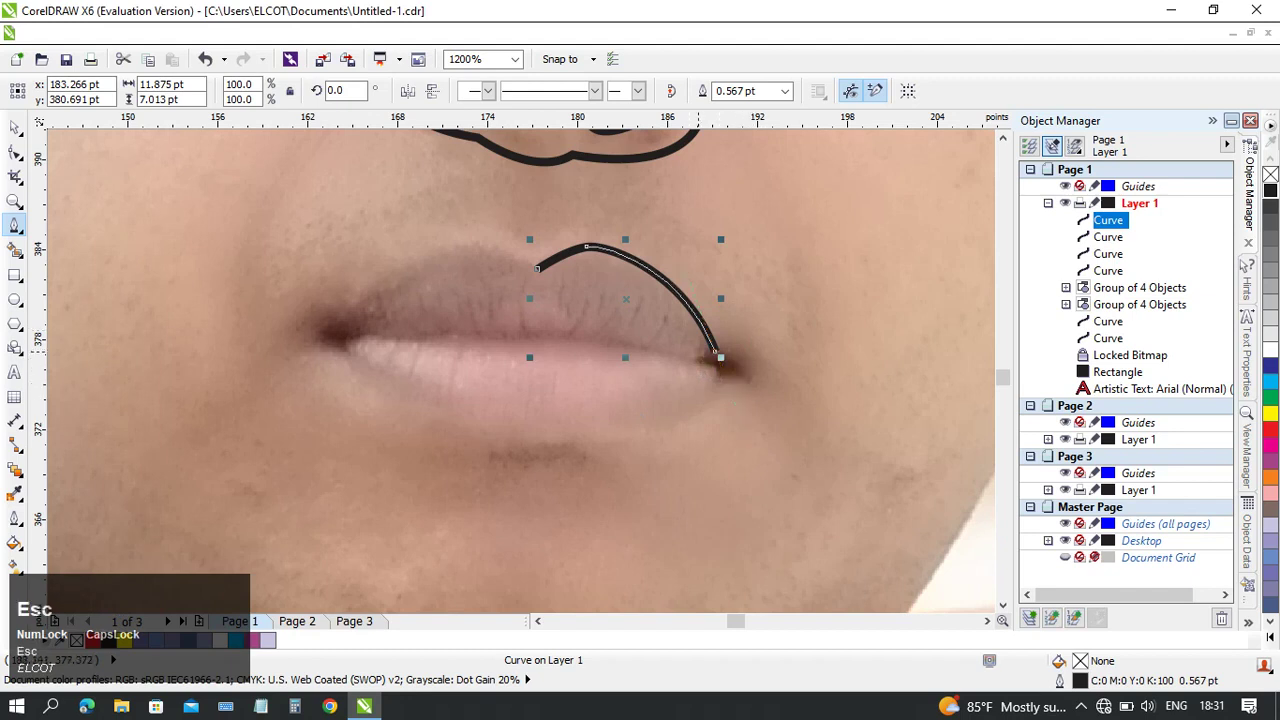
# - Redraw the upper lip's right-hand curve out to the mouth corner and extend it along the lower lip's edge with the Pen
pyautogui.hotkey('ctrl', 'z')
pyautogui.moveTo(726, 362); pyautogui.dragTo(753, 438)
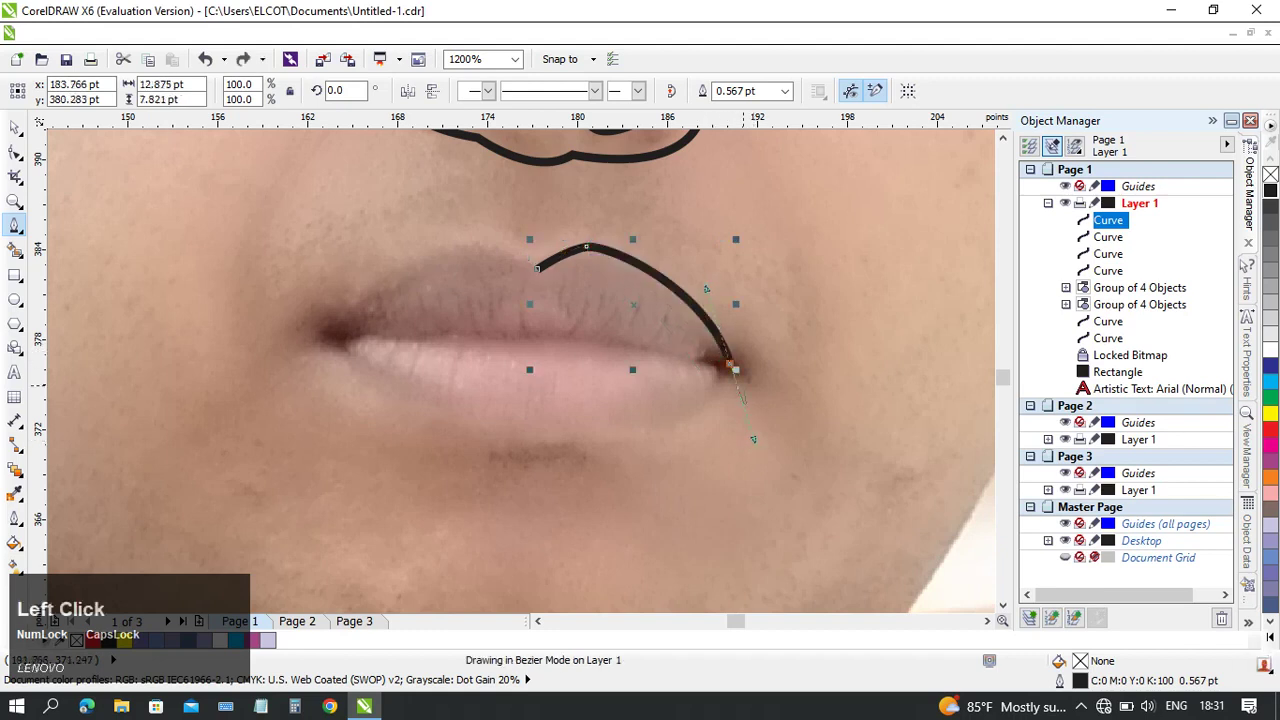
pyautogui.keyDown('alt'); pyautogui.click(730, 364); pyautogui.keyUp('alt')
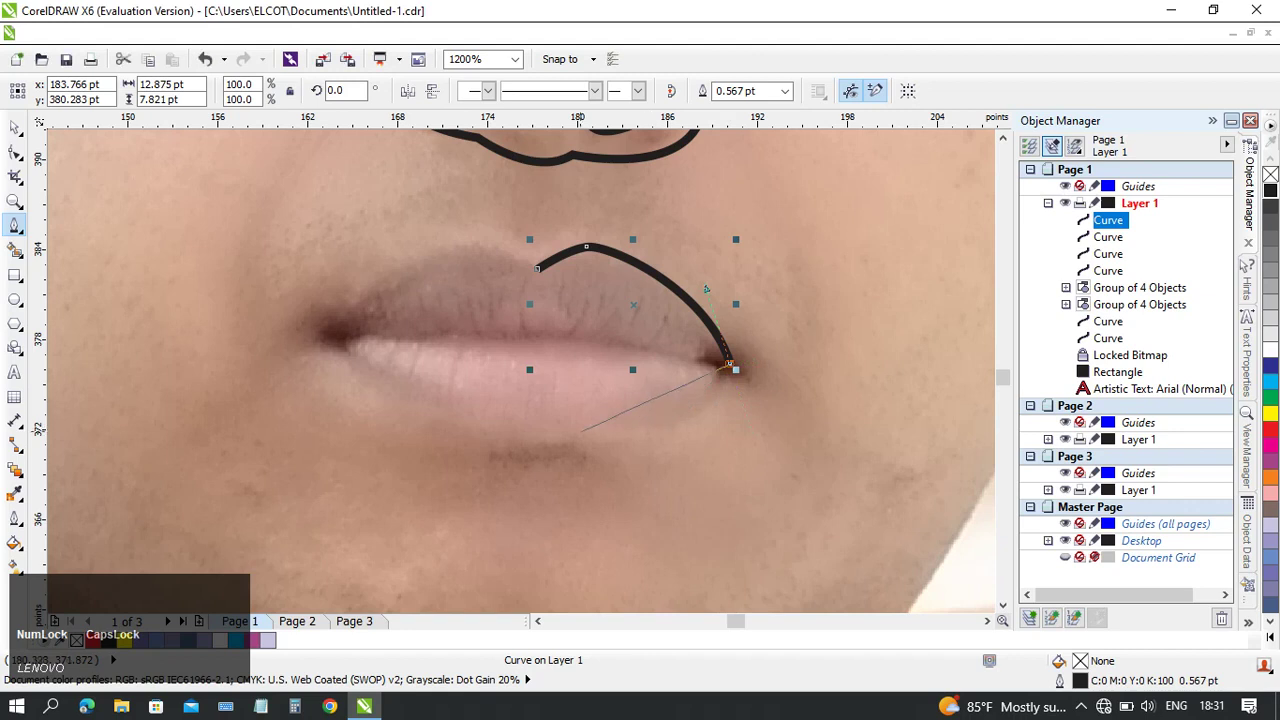
pyautogui.moveTo(560, 425)
pyautogui.mouseDown()
pyautogui.moveTo(397, 424)
pyautogui.moveTo(427, 412)
pyautogui.mouseUp()
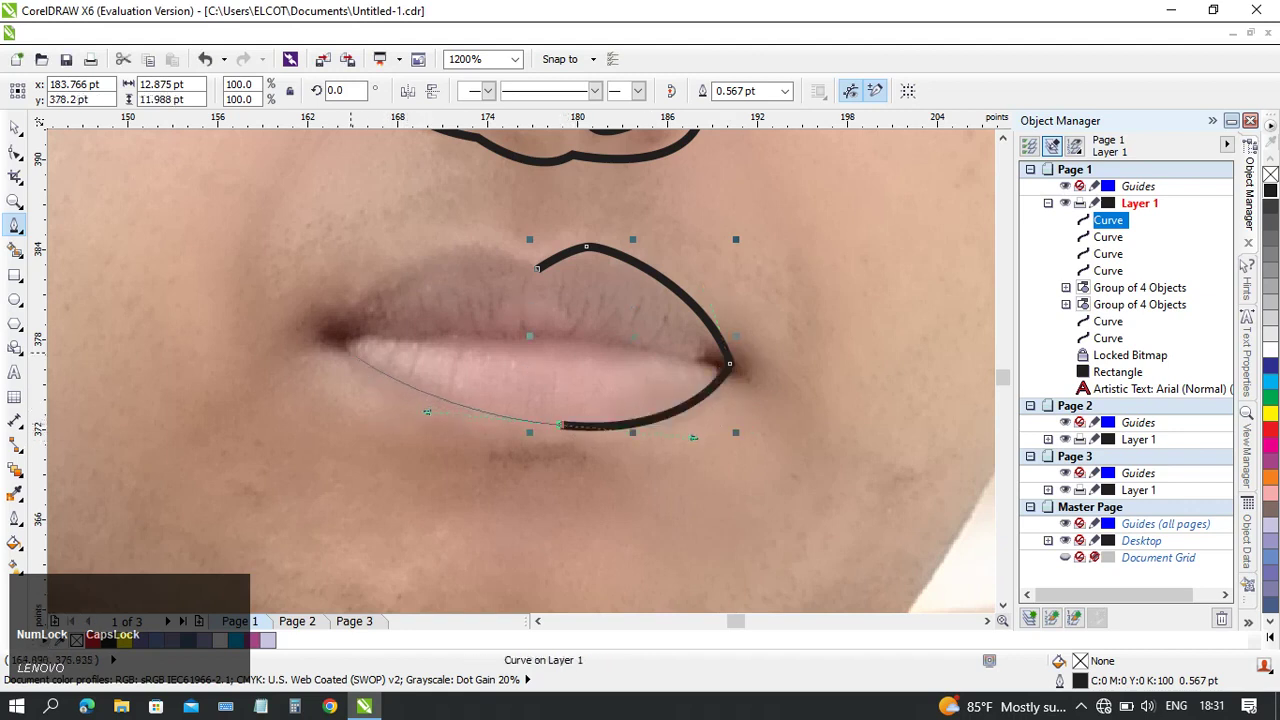
# - Continue through the left-hand mouth corner and over the upper lip, closing the lip outline at the centre dip at about 26.6 × 12.2 pt
pyautogui.moveTo(345, 353); pyautogui.dragTo(346, 355)
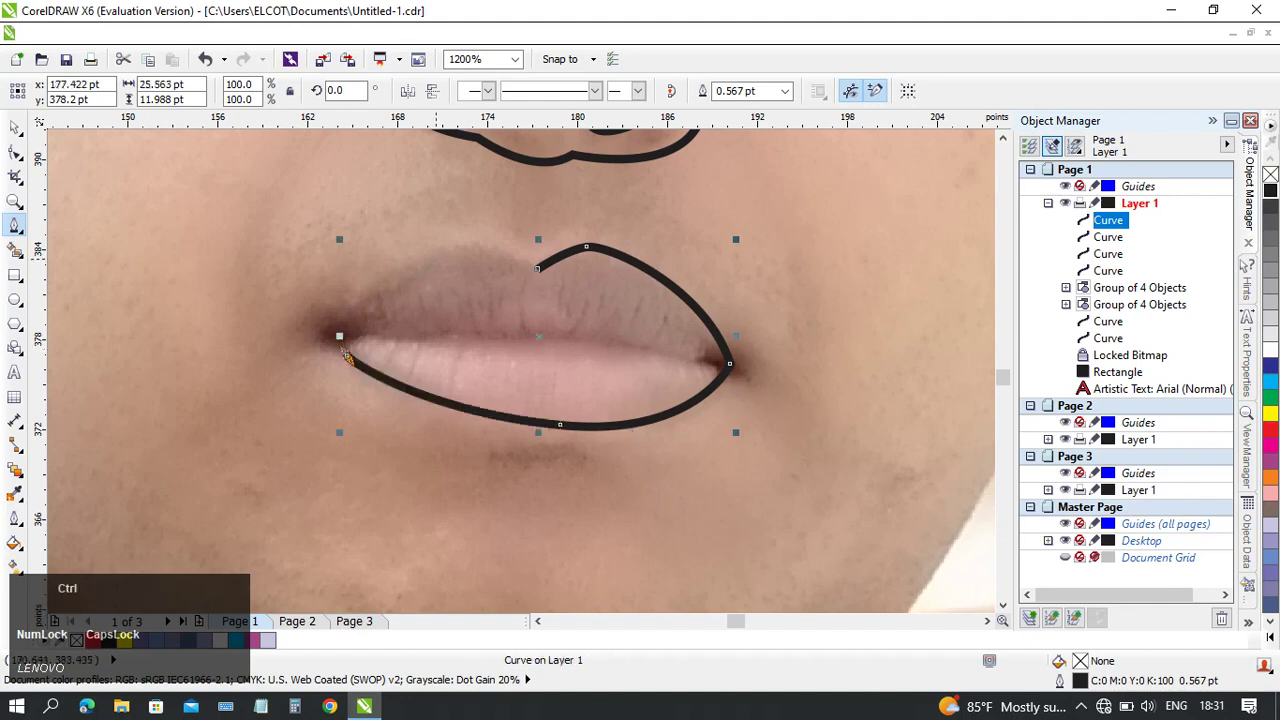
pyautogui.hotkey('ctrl', 'z')
pyautogui.click(332, 345)
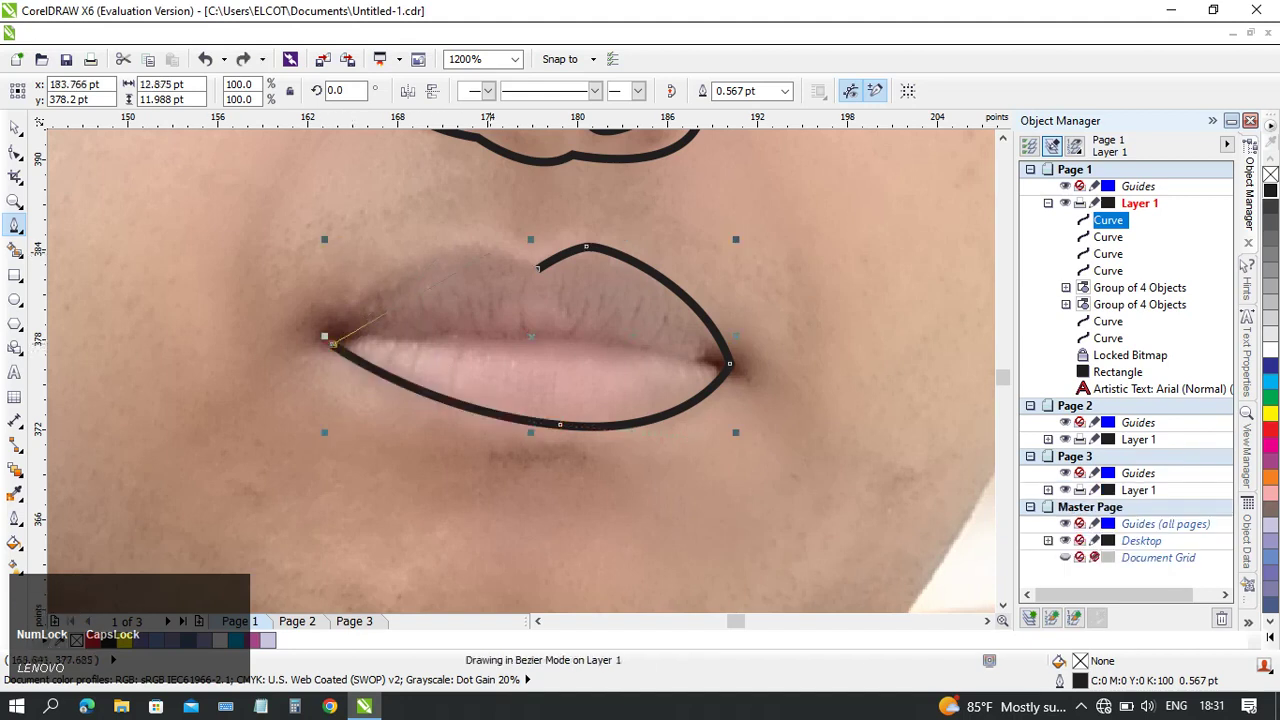
pyautogui.moveTo(486, 244); pyautogui.dragTo(566, 253)
pyautogui.click(486, 244)
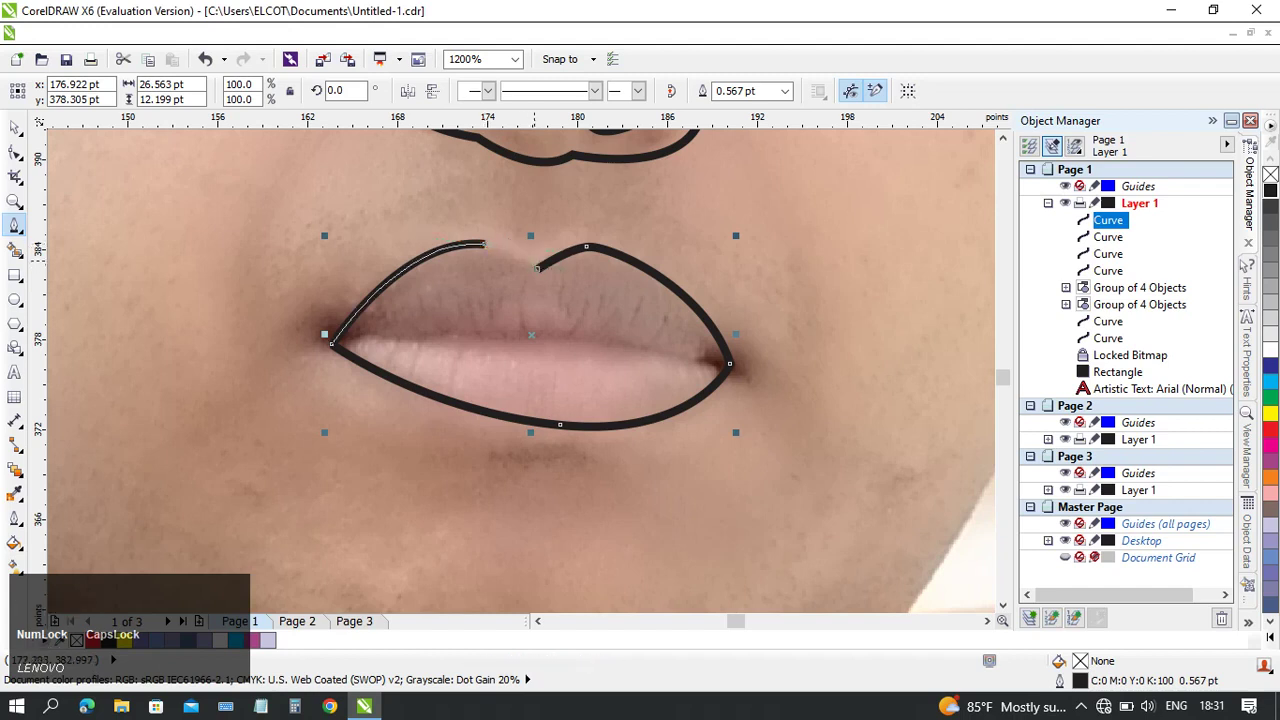
pyautogui.keyDown('alt'); pyautogui.click(486, 244); pyautogui.keyUp('alt')
pyautogui.moveTo(538, 268)
pyautogui.mouseDown()
pyautogui.moveTo(548, 302)
pyautogui.moveTo(538, 268)
pyautogui.mouseUp()
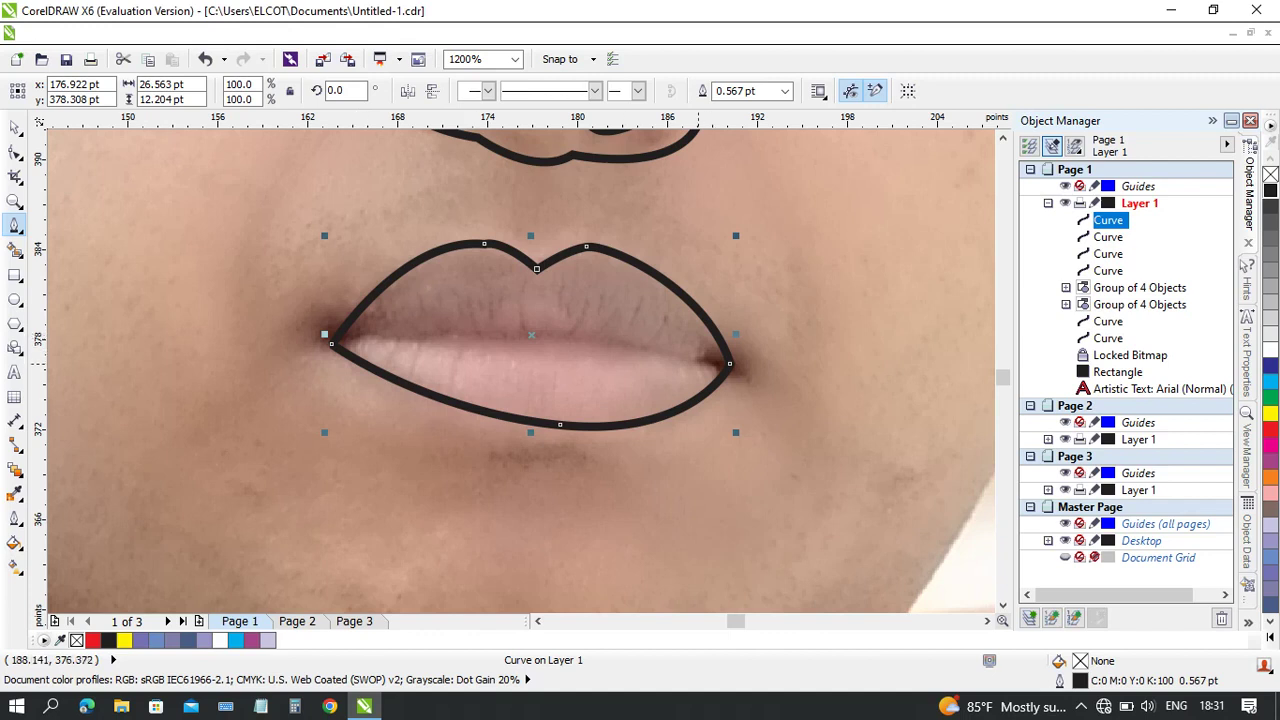
# - Try drawing a multi-segment Pen line of about 18.7 × 2.3 pt along the parting of the lips, and undo it
pyautogui.click(698, 364)
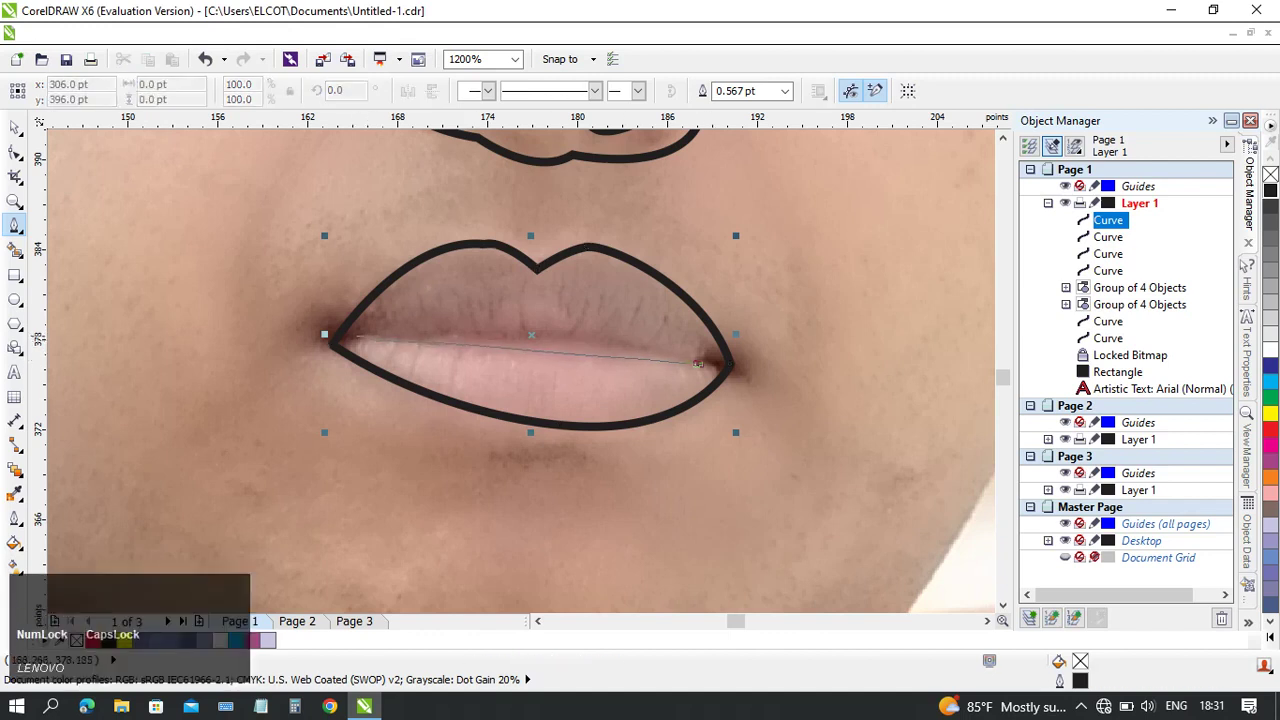
pyautogui.hotkey('ctrl', 'z')
pyautogui.click(675, 350)
pyautogui.moveTo(418, 331); pyautogui.dragTo(364, 344)
pyautogui.click(418, 331)
pyautogui.keyDown('alt'); pyautogui.click(418, 331); pyautogui.keyUp('alt')
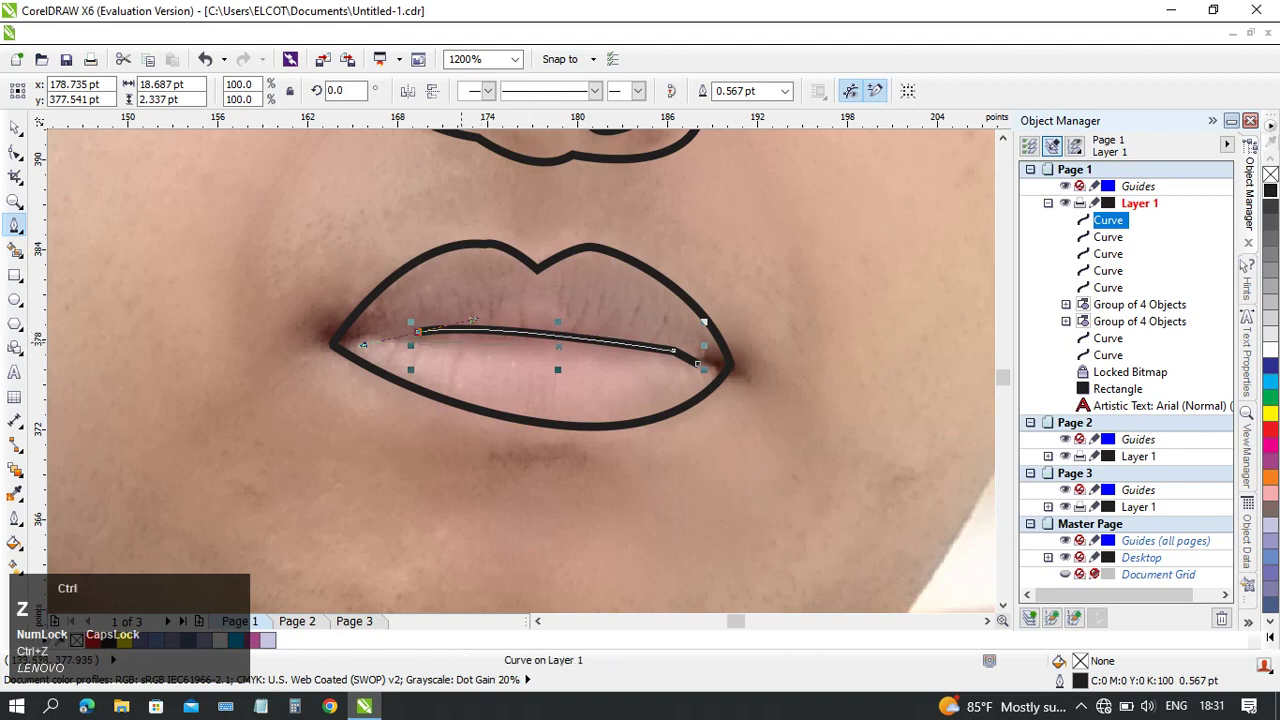
pyautogui.click(419, 331)
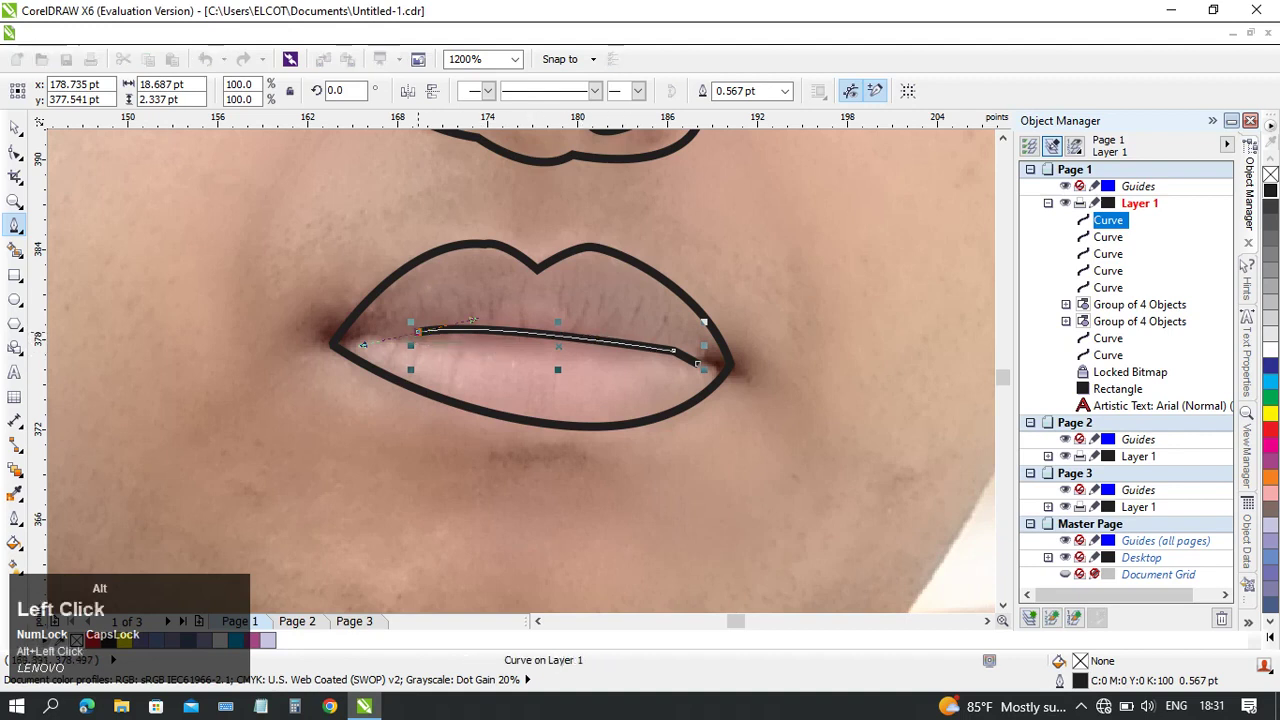
pyautogui.moveTo(697, 362); pyautogui.dragTo(728, 366)
pyautogui.hotkey('ctrl', 'z')
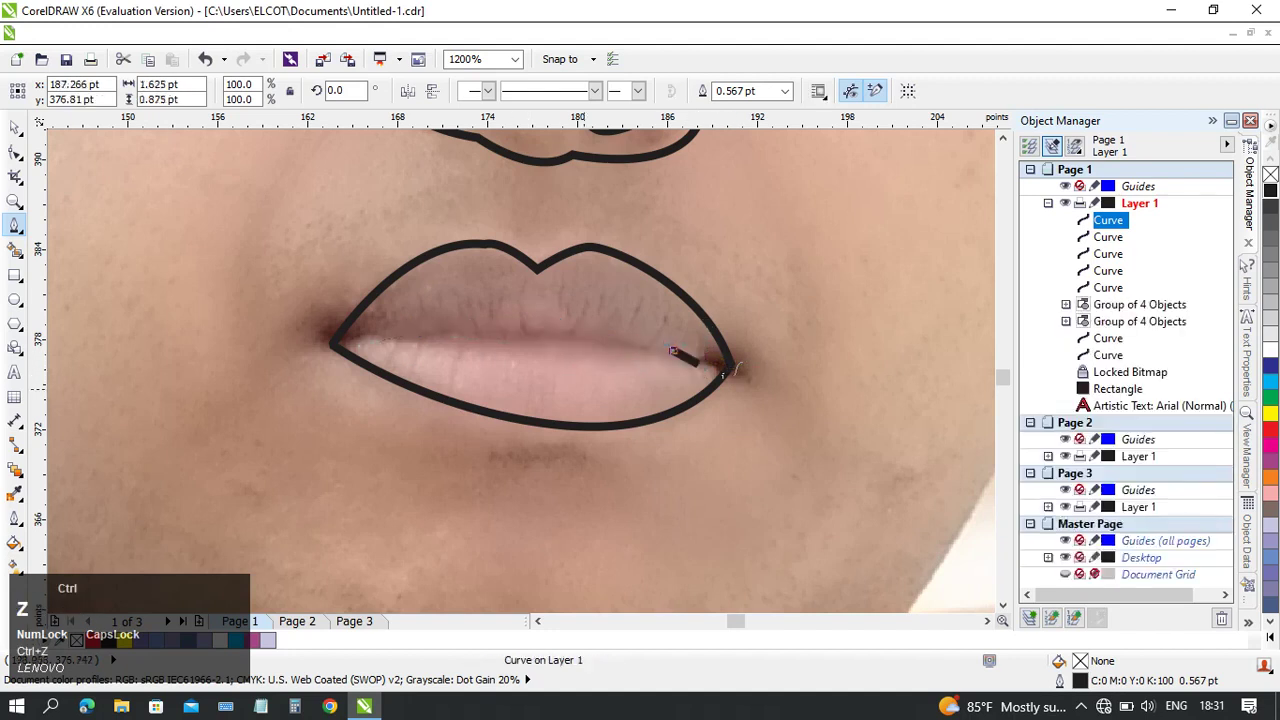
# - Try single Pen curves of about 19.5 × 1.6 pt and 10.3 × 2.2 pt along the lip parting, and undo both
pyautogui.click(693, 355)
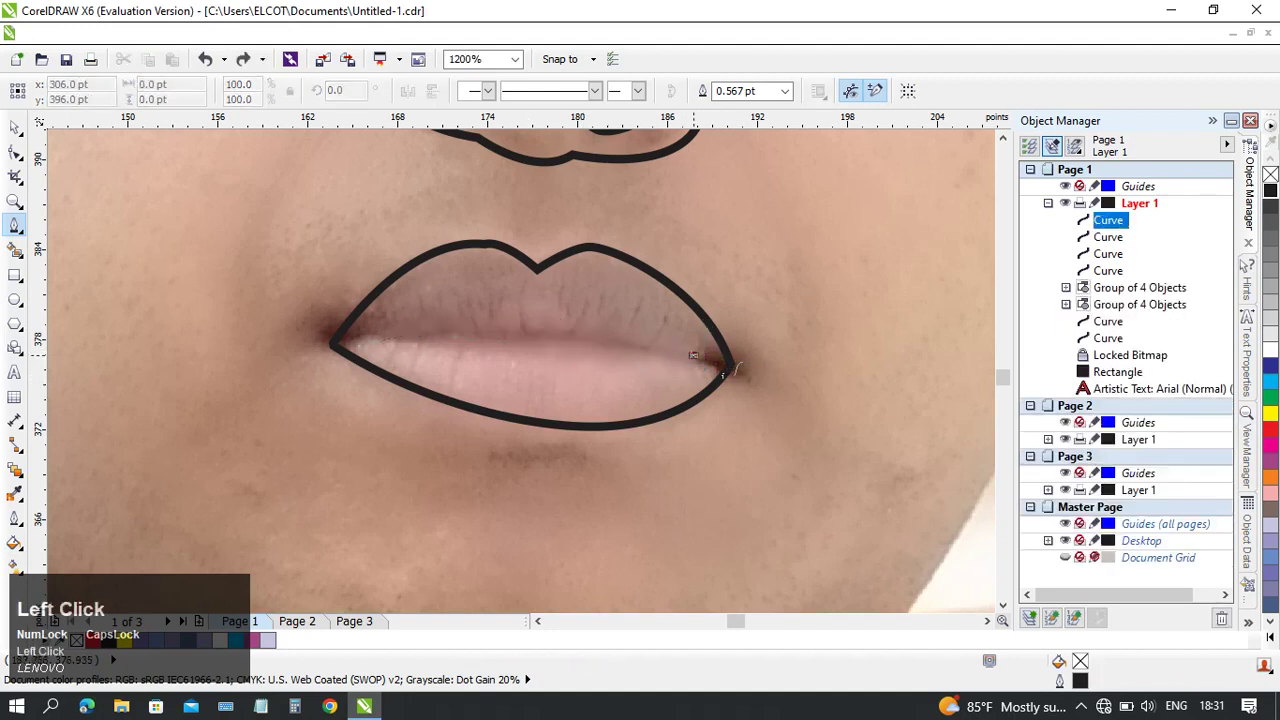
pyautogui.moveTo(400, 336); pyautogui.dragTo(537, 316)
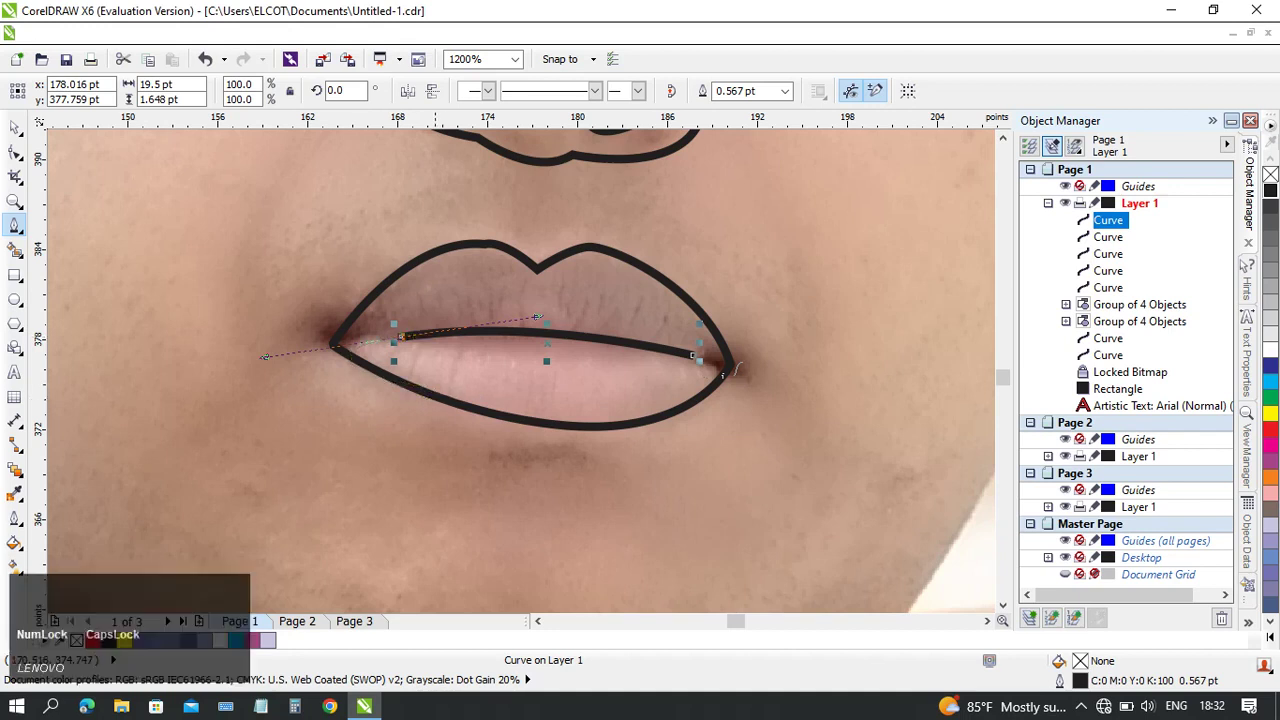
pyautogui.hotkey('ctrl', 'z')
pyautogui.click(694, 361)
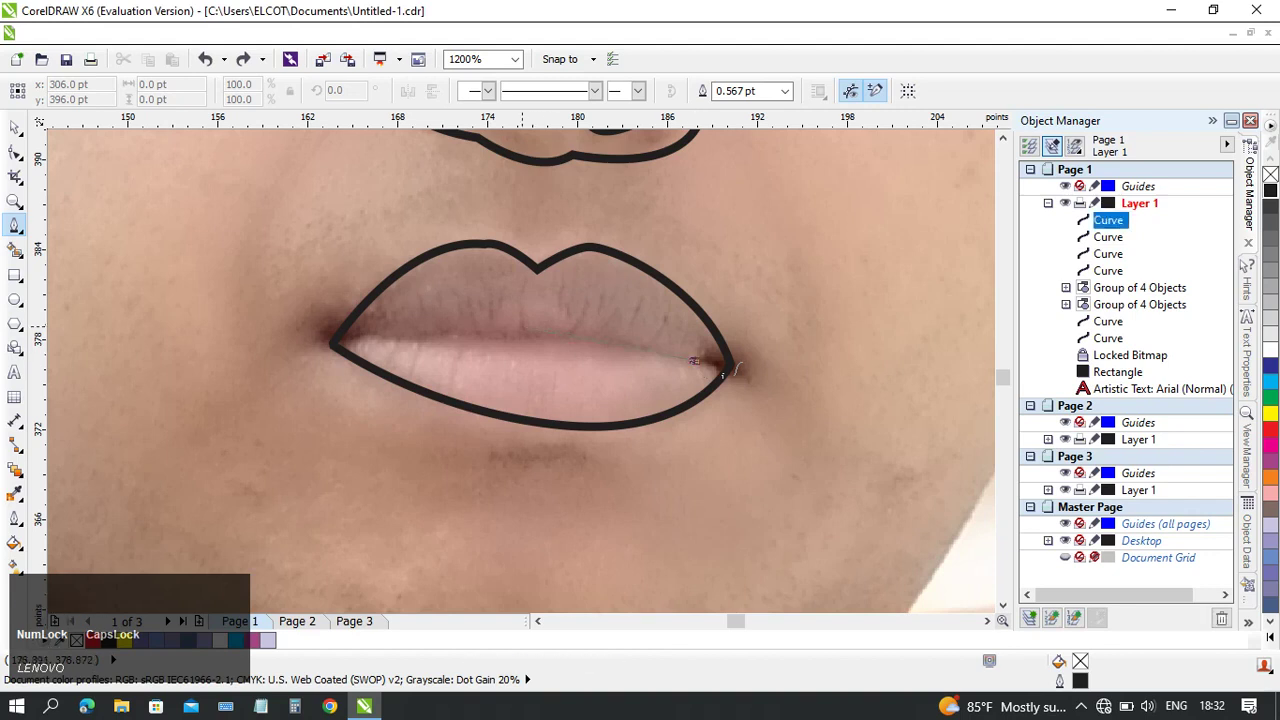
pyautogui.moveTo(539, 328); pyautogui.dragTo(475, 336)
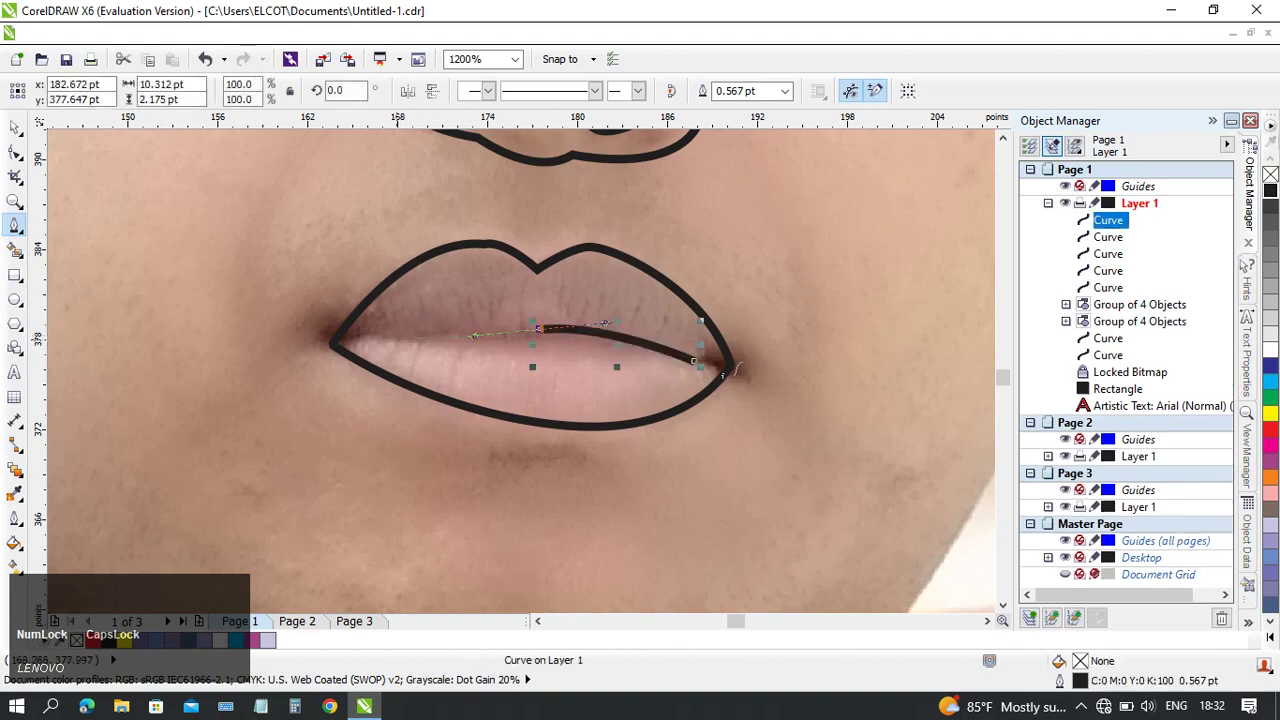
pyautogui.hotkey('ctrl', 'z')
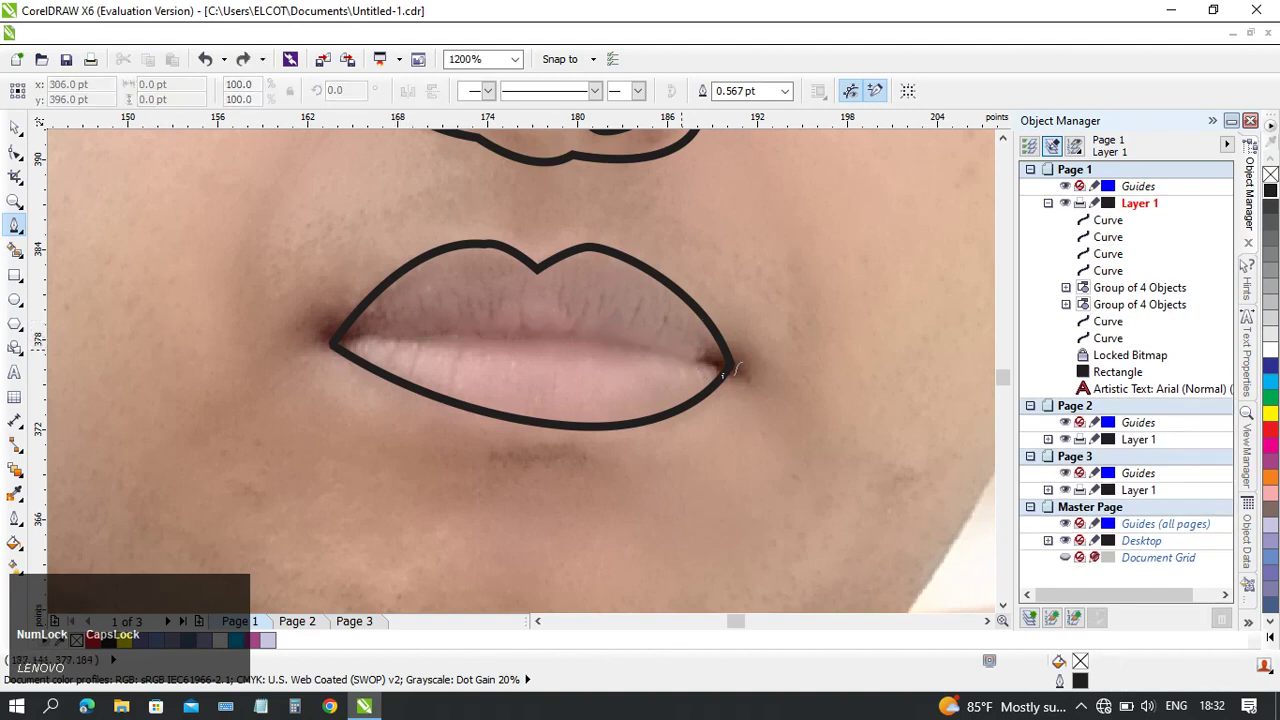
# - Draw an open curved Pen line of about 20.6 × 1.9 pt along the lip parting from the right-hand to the left-hand mouth corner
pyautogui.click(697, 354)
pyautogui.moveTo(388, 334); pyautogui.dragTo(236, 361)
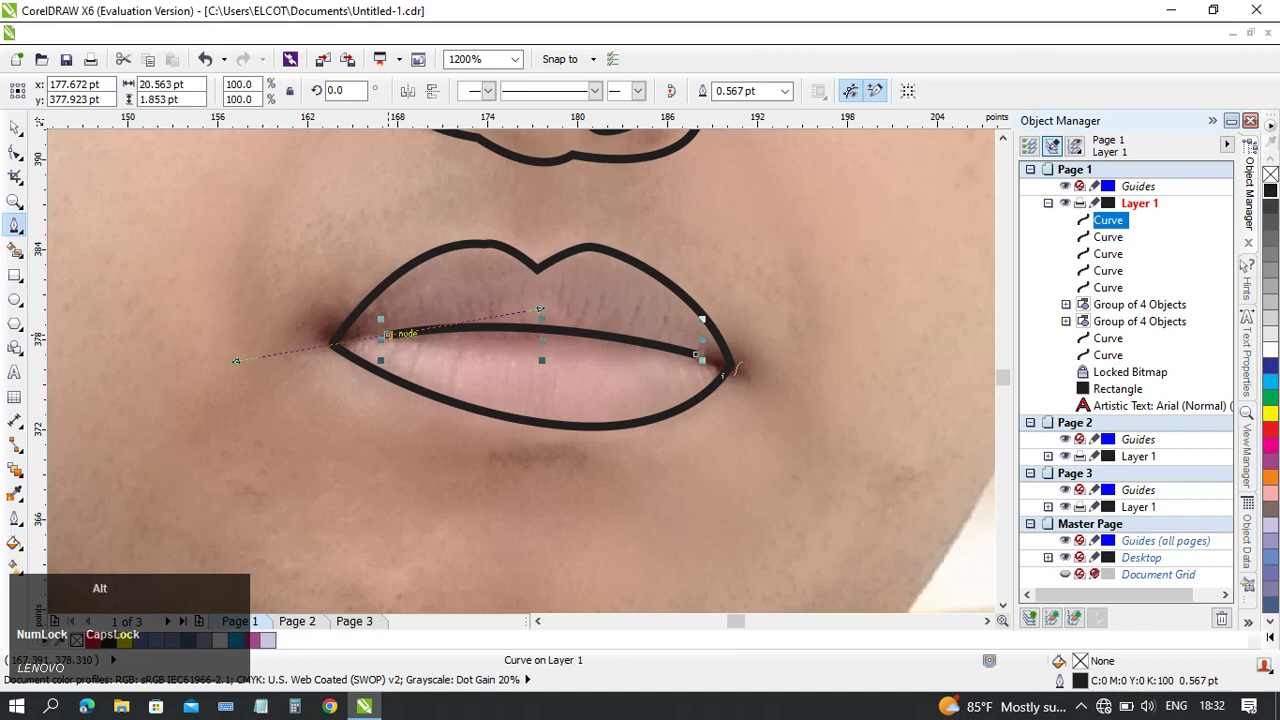
pyautogui.click(236, 360)
pyautogui.click(730, 366)
# - Start a Pen outline of the face beside the left-hand ear and trace it down the cheek, along the jaw and around the chin
pyautogui.scroll(3, 730, 366)
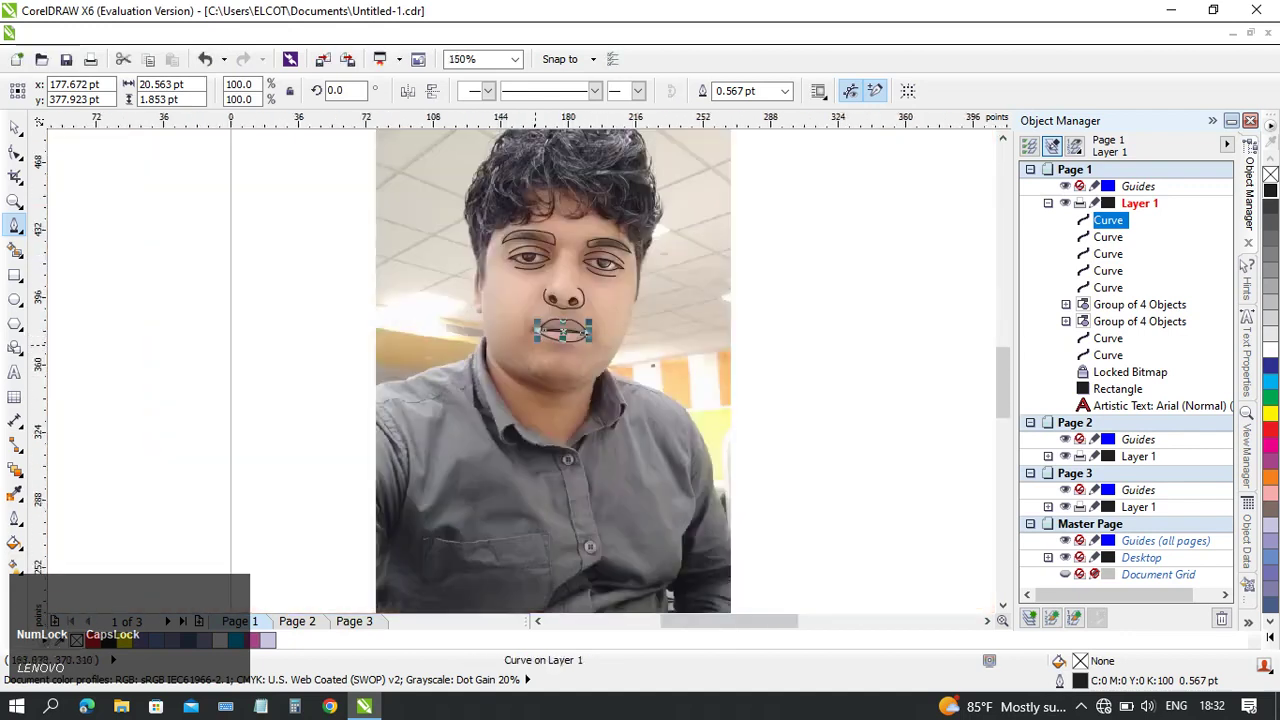
pyautogui.moveTo(522, 303)
pyautogui.mouseDown()
pyautogui.moveTo(540, 349)
pyautogui.moveTo(603, 390)
pyautogui.moveTo(612, 462)
pyautogui.mouseUp()
pyautogui.scroll(-1, 612, 463)
pyautogui.moveTo(543, 323); pyautogui.dragTo(627, 327)
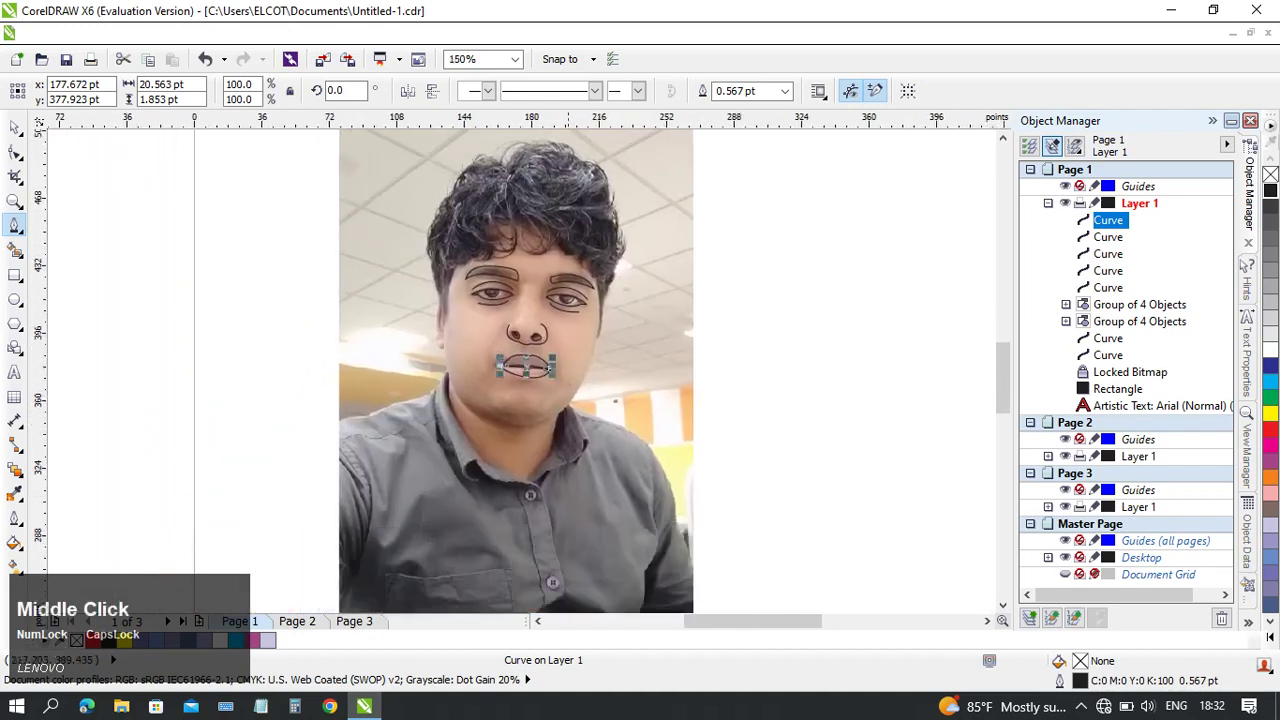
pyautogui.scroll(2, 627, 327)
pyautogui.moveTo(273, 312); pyautogui.dragTo(640, 315)
pyautogui.moveTo(294, 316); pyautogui.dragTo(324, 250)
pyautogui.click(283, 207)
pyautogui.moveTo(300, 432); pyautogui.dragTo(176, 153)
pyautogui.moveTo(289, 401)
pyautogui.mouseDown()
pyautogui.moveTo(358, 424)
pyautogui.moveTo(371, 446)
pyautogui.mouseUp()
pyautogui.moveTo(578, 437); pyautogui.dragTo(655, 403)
pyautogui.moveTo(655, 403); pyautogui.dragTo(473, 543)
# - Continue the face outline from the chin up the right-hand jaw, cheek and temple into the hair
pyautogui.moveTo(583, 366); pyautogui.dragTo(603, 280)
pyautogui.moveTo(617, 240); pyautogui.dragTo(581, 376)
pyautogui.moveTo(592, 306); pyautogui.dragTo(596, 238)
pyautogui.moveTo(597, 238); pyautogui.dragTo(630, 461)
pyautogui.click(616, 355)
pyautogui.moveTo(568, 312); pyautogui.dragTo(668, 509)
pyautogui.moveTo(605, 346)
pyautogui.mouseDown()
pyautogui.moveTo(483, 261)
pyautogui.moveTo(608, 326)
pyautogui.mouseUp()
# - Carry the face outline across the hair and down the left-hand temple, closing it at its starting node at about 83 × 118.5 pt
pyautogui.moveTo(471, 340); pyautogui.dragTo(402, 384)
pyautogui.moveTo(402, 384); pyautogui.dragTo(494, 336)
pyautogui.moveTo(471, 419); pyautogui.dragTo(480, 292)
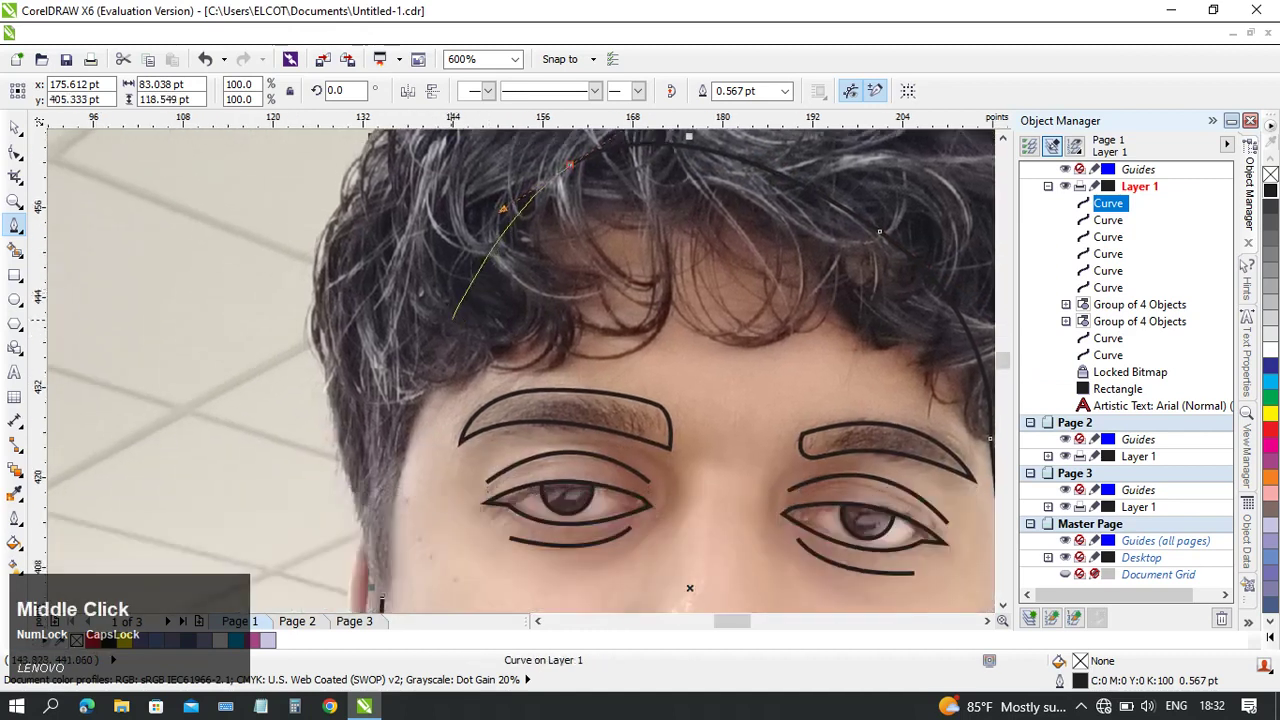
pyautogui.click(445, 340)
pyautogui.moveTo(378, 472); pyautogui.dragTo(377, 348)
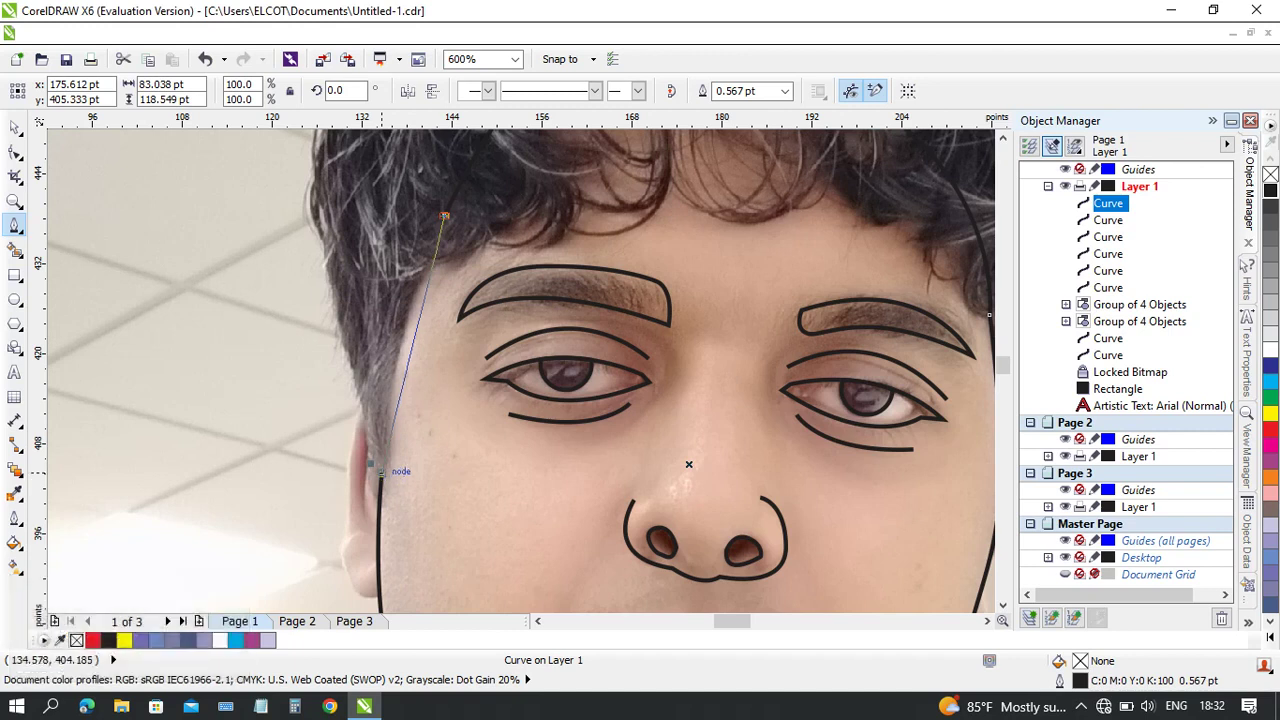
pyautogui.moveTo(381, 472); pyautogui.dragTo(387, 310)
pyautogui.scroll(-1, 240, 315)
pyautogui.middleClick(508, 350)
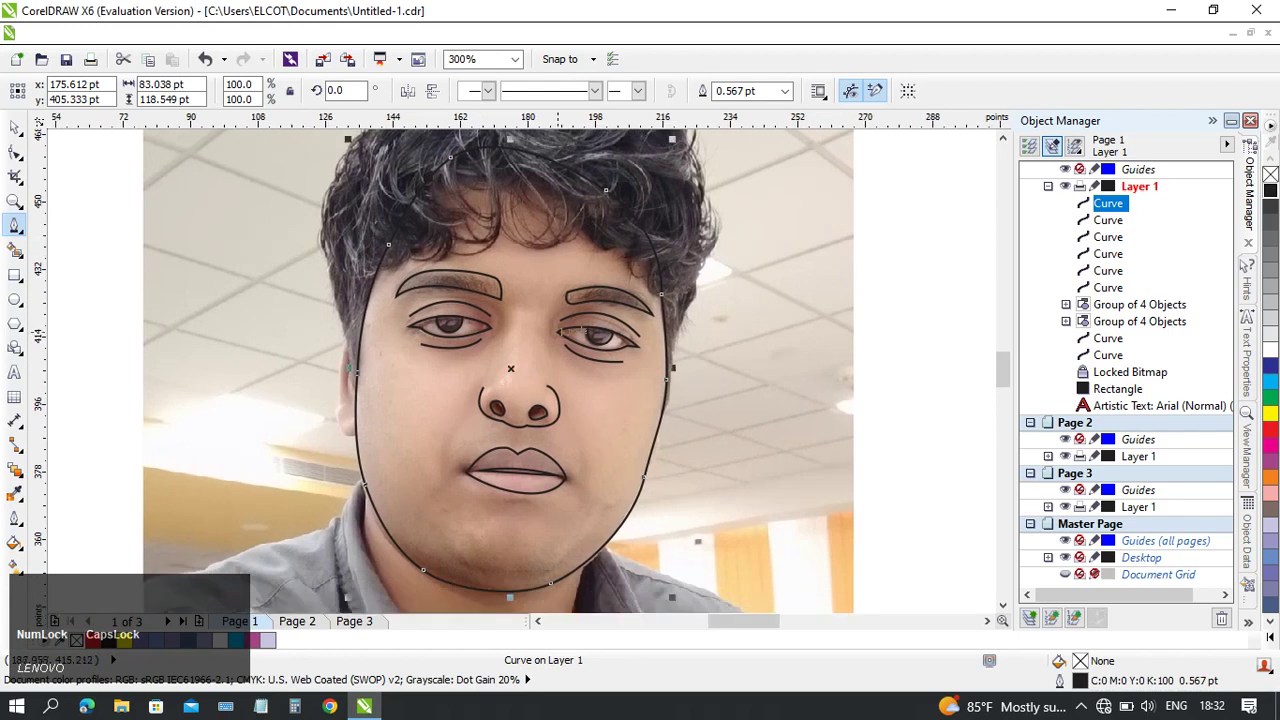
# - Draw an open curved Pen smile line of about 3.8 × 13.1 pt beside the left-hand mouth corner
pyautogui.scroll(2, 540, 412)
pyautogui.middleClick(540, 412)
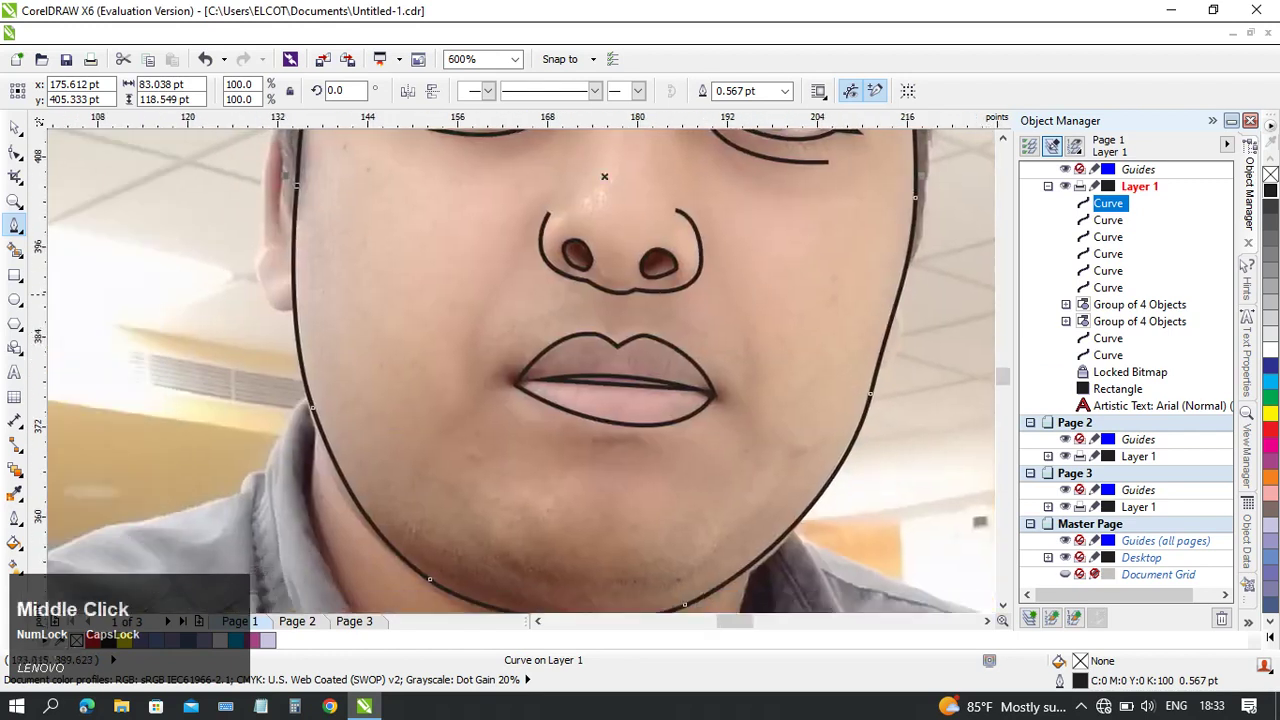
pyautogui.click(496, 290)
pyautogui.moveTo(484, 388); pyautogui.dragTo(510, 407)
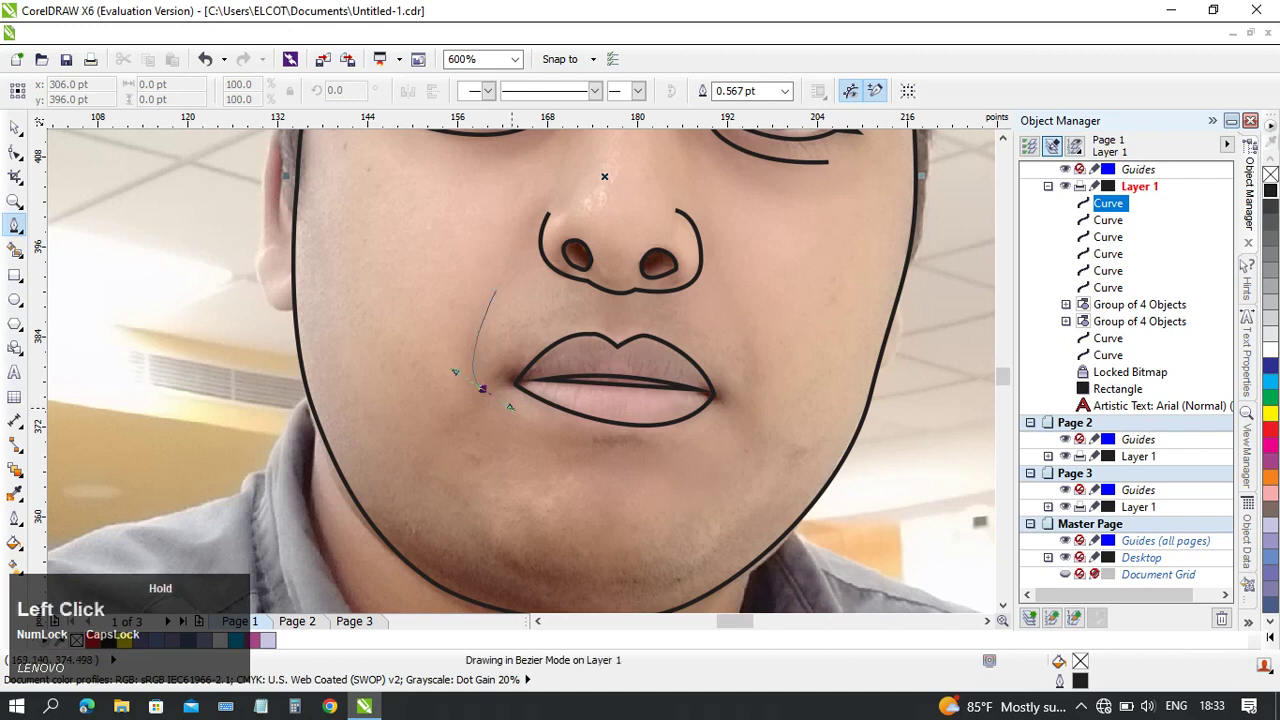
pyautogui.press('Return')
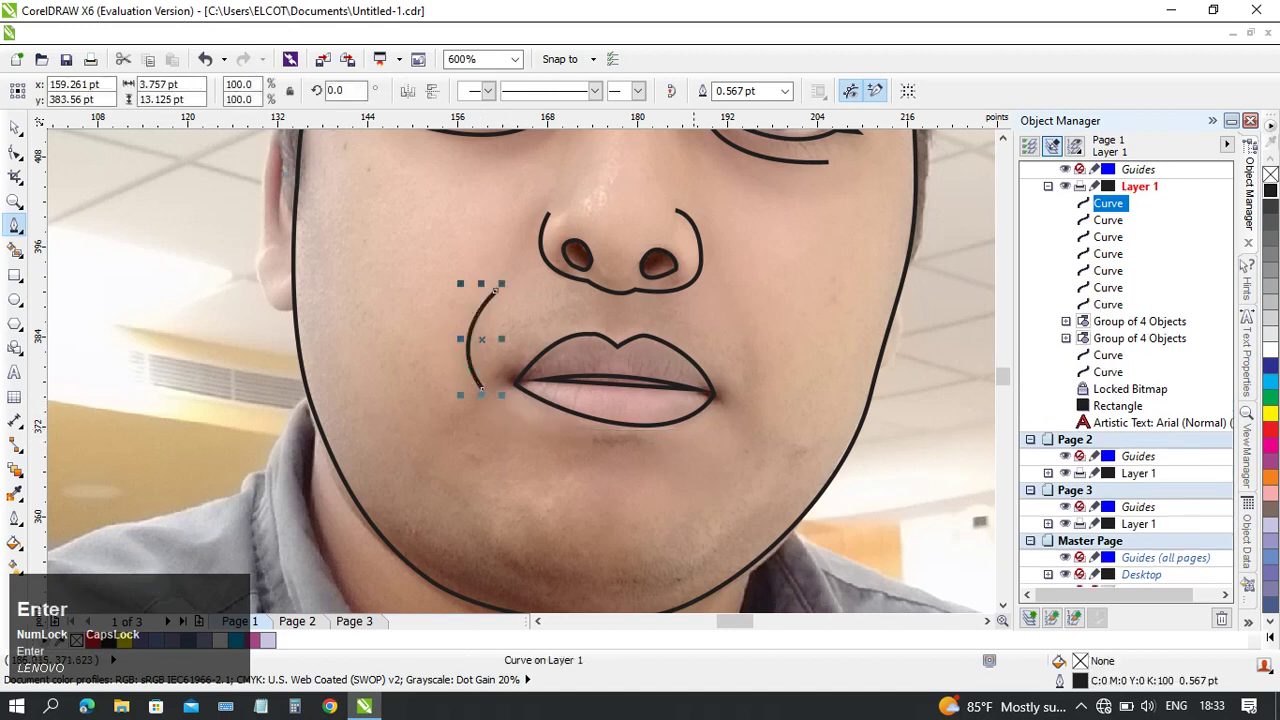
# - Draw an open curved Pen smile line of about 2.7 × 11 pt beside the right-hand mouth corner
pyautogui.click(735, 318)
pyautogui.moveTo(749, 404); pyautogui.dragTo(730, 458)
pyautogui.press('Return')
pyautogui.middleClick(738, 545)
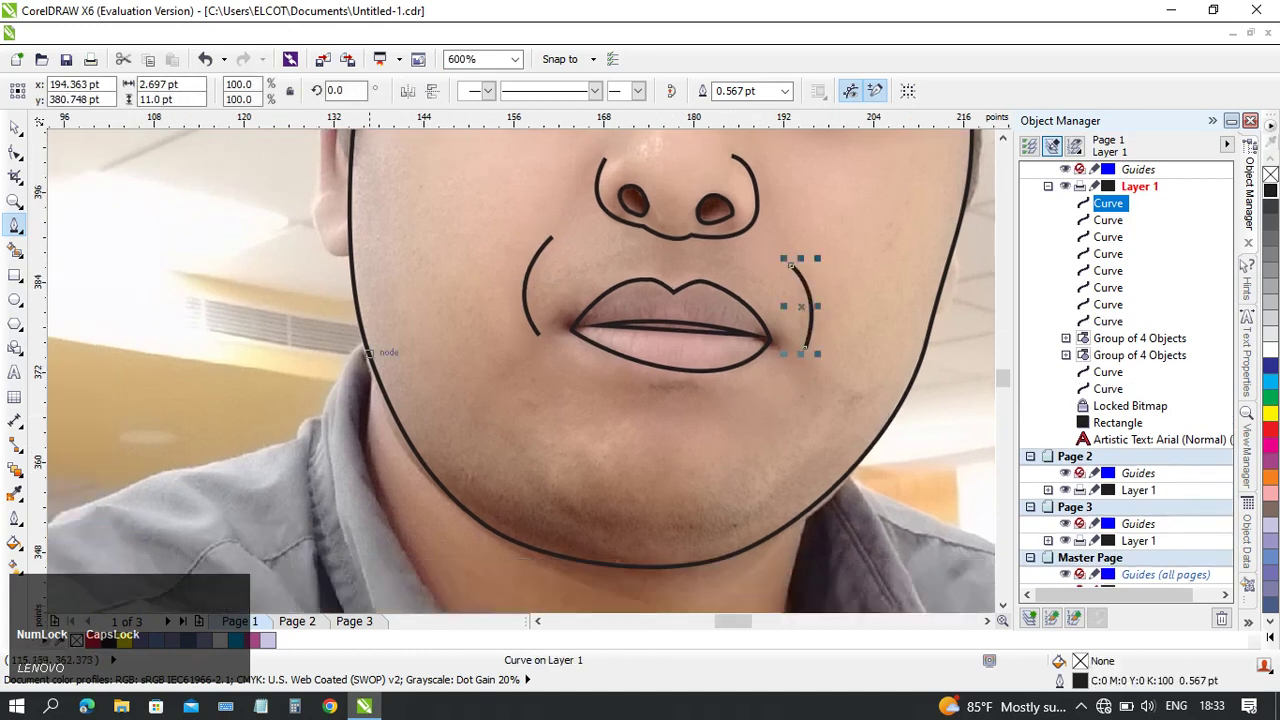
pyautogui.middleClick(369, 353)
pyautogui.middleClick(368, 346)
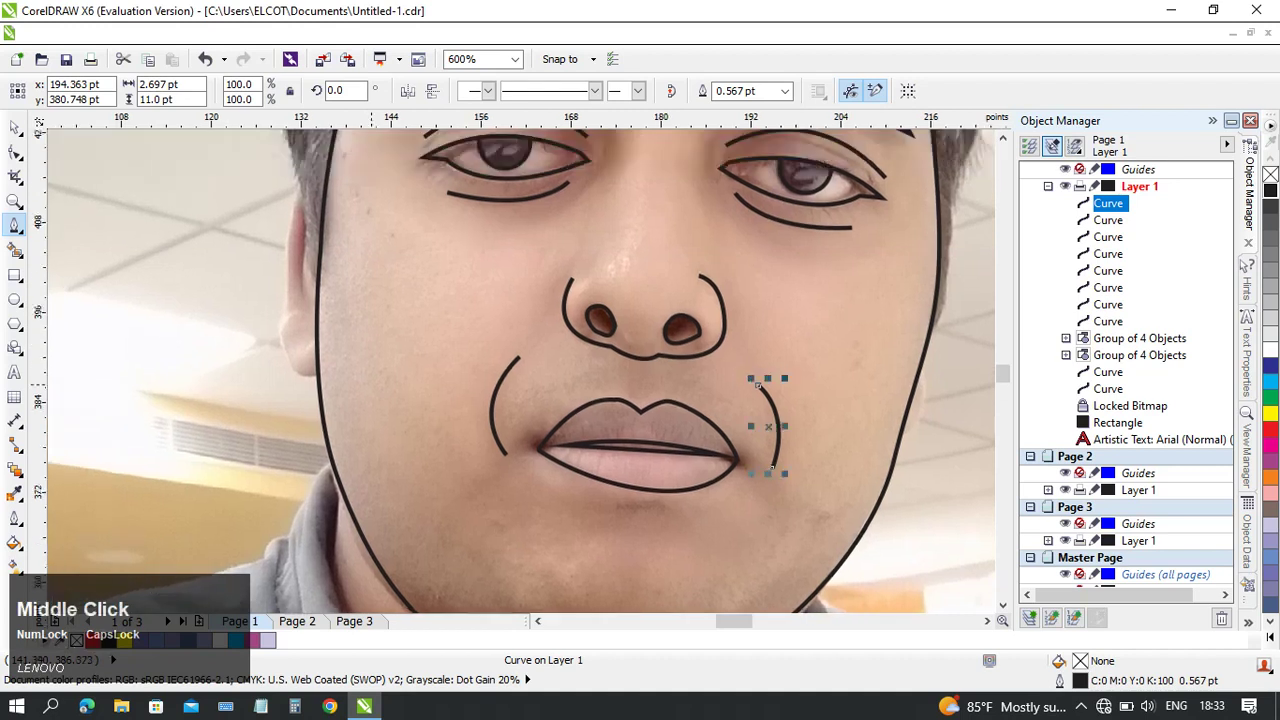
pyautogui.press('capslock')
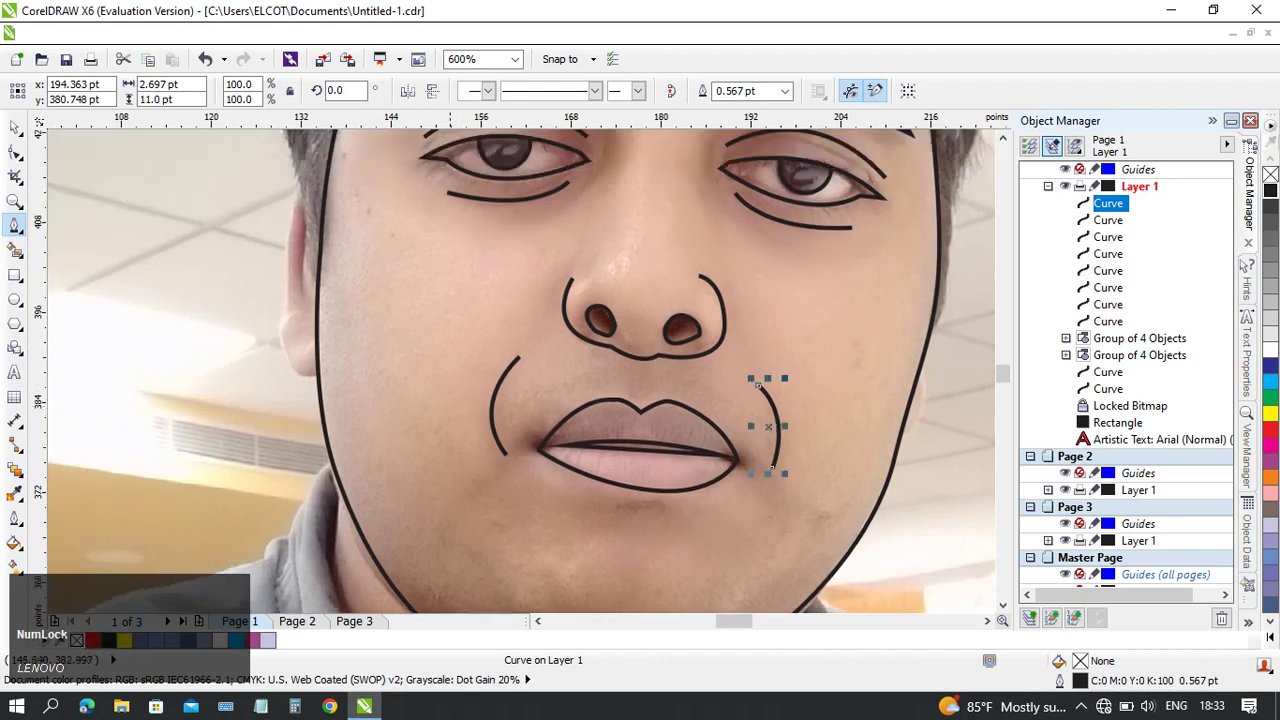
pyautogui.middleClick(588, 318)
pyautogui.middleClick(531, 310)
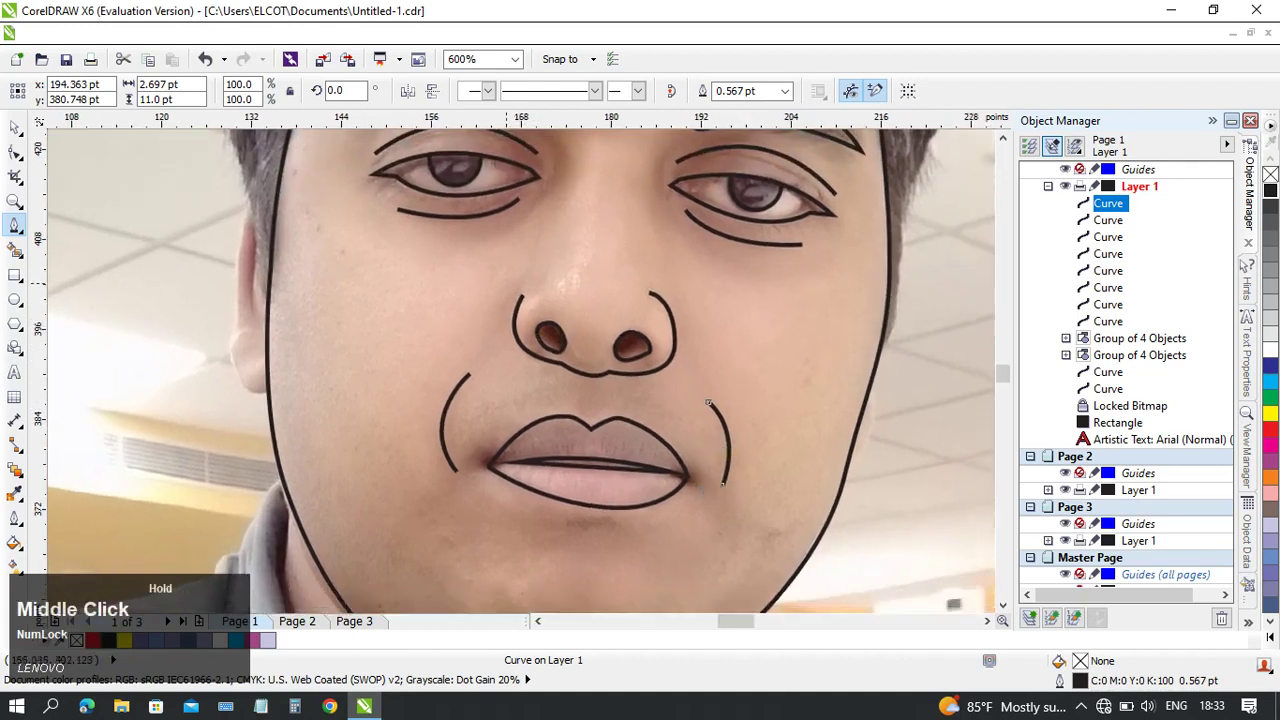
pyautogui.middleClick(446, 381)
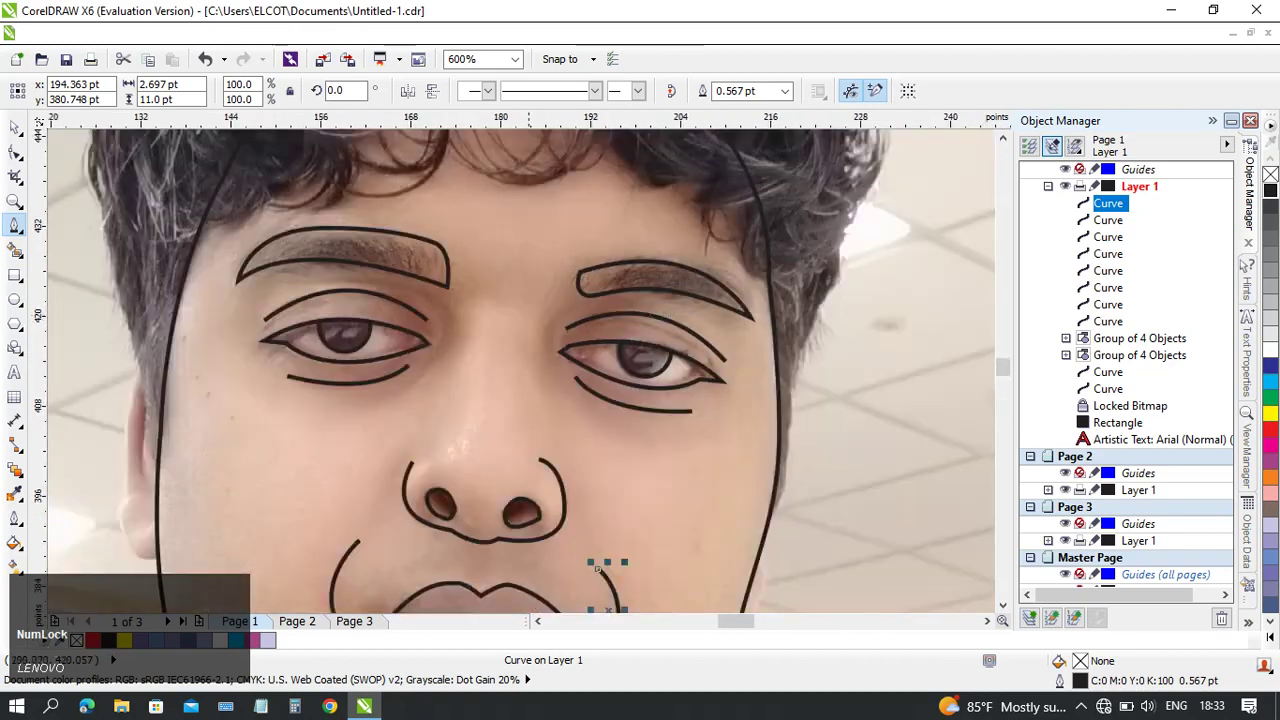
# - Start a Pen outline of the hair at the left-hand sideburn and trace it upward along the hair's outer edge
pyautogui.scroll(-1, 530, 350)
pyautogui.middleClick(400, 297)
pyautogui.scroll(1, 371, 460)
pyautogui.middleClick(371, 460)
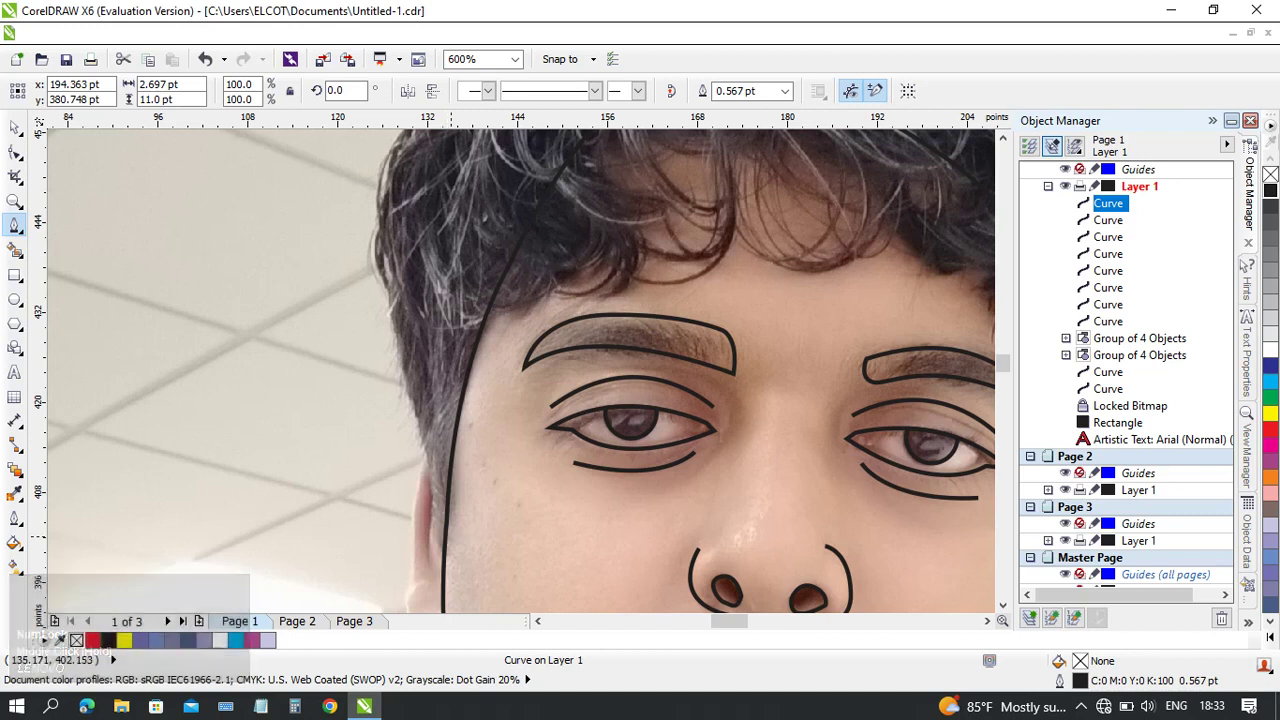
pyautogui.click(449, 540)
pyautogui.press('Num_Lock')
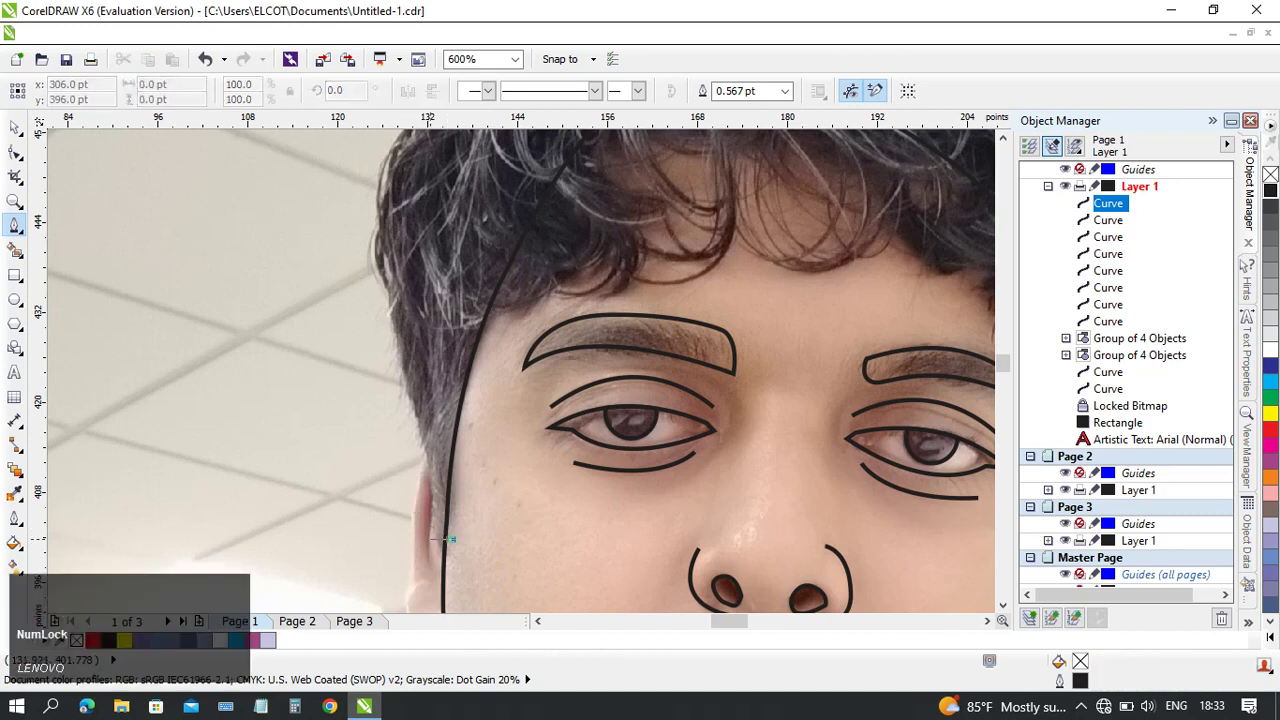
pyautogui.click(449, 540)
pyautogui.moveTo(432, 522); pyautogui.dragTo(430, 484)
pyautogui.moveTo(415, 418); pyautogui.dragTo(400, 350)
pyautogui.middleClick(389, 332)
# - Continue the hair outline over the left-hand side of the crown, through the dip in the hair, and onto the higher tuft
pyautogui.moveTo(318, 387); pyautogui.dragTo(334, 338)
pyautogui.moveTo(385, 268); pyautogui.dragTo(412, 244)
pyautogui.middleClick(412, 244)
pyautogui.moveTo(364, 331); pyautogui.dragTo(425, 285)
pyautogui.hotkey('ctrl', 'z')
pyautogui.moveTo(479, 254); pyautogui.dragTo(528, 263)
pyautogui.click(540, 290)
pyautogui.moveTo(594, 214); pyautogui.dragTo(639, 192)
pyautogui.middleClick(678, 197)
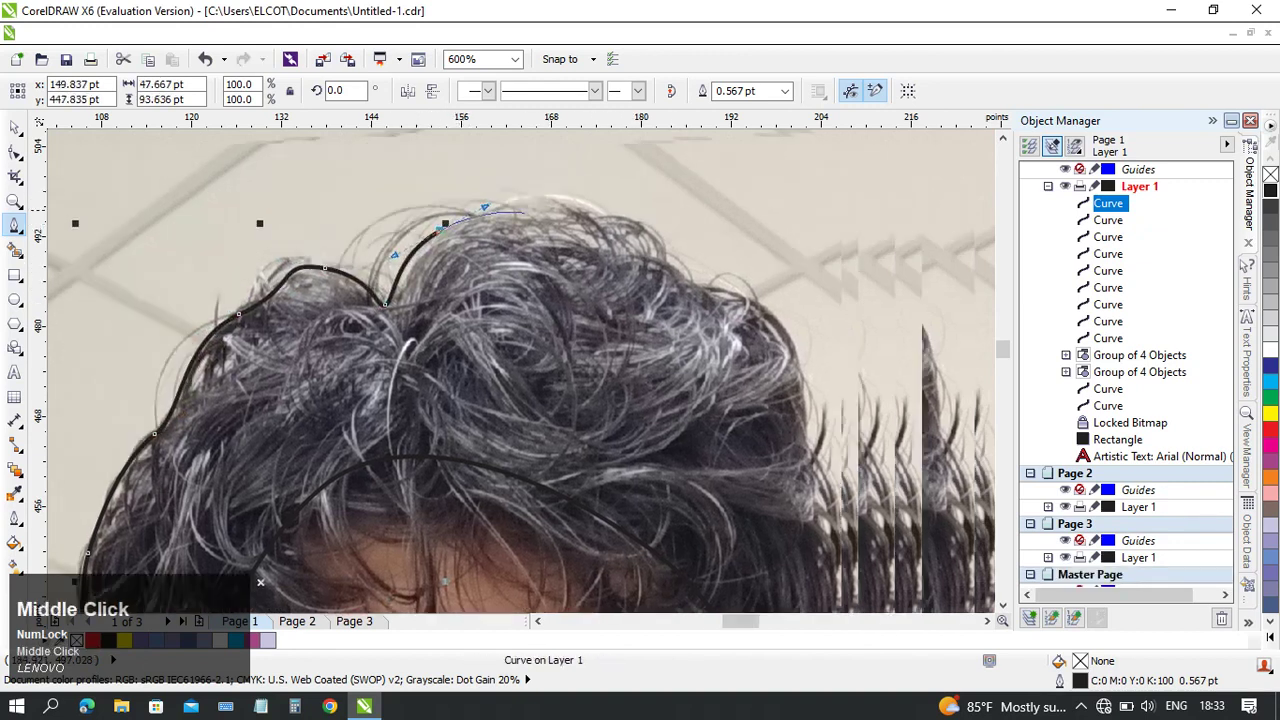
# - Extend the hair outline over the top of the crown and down the hair's right-hand outer edge
pyautogui.hscroll(3, 522, 212)
pyautogui.moveTo(450, 218); pyautogui.dragTo(486, 222)
pyautogui.moveTo(551, 262); pyautogui.dragTo(657, 336)
pyautogui.middleClick(657, 336)
pyautogui.moveTo(555, 274); pyautogui.dragTo(541, 341)
pyautogui.middleClick(556, 335)
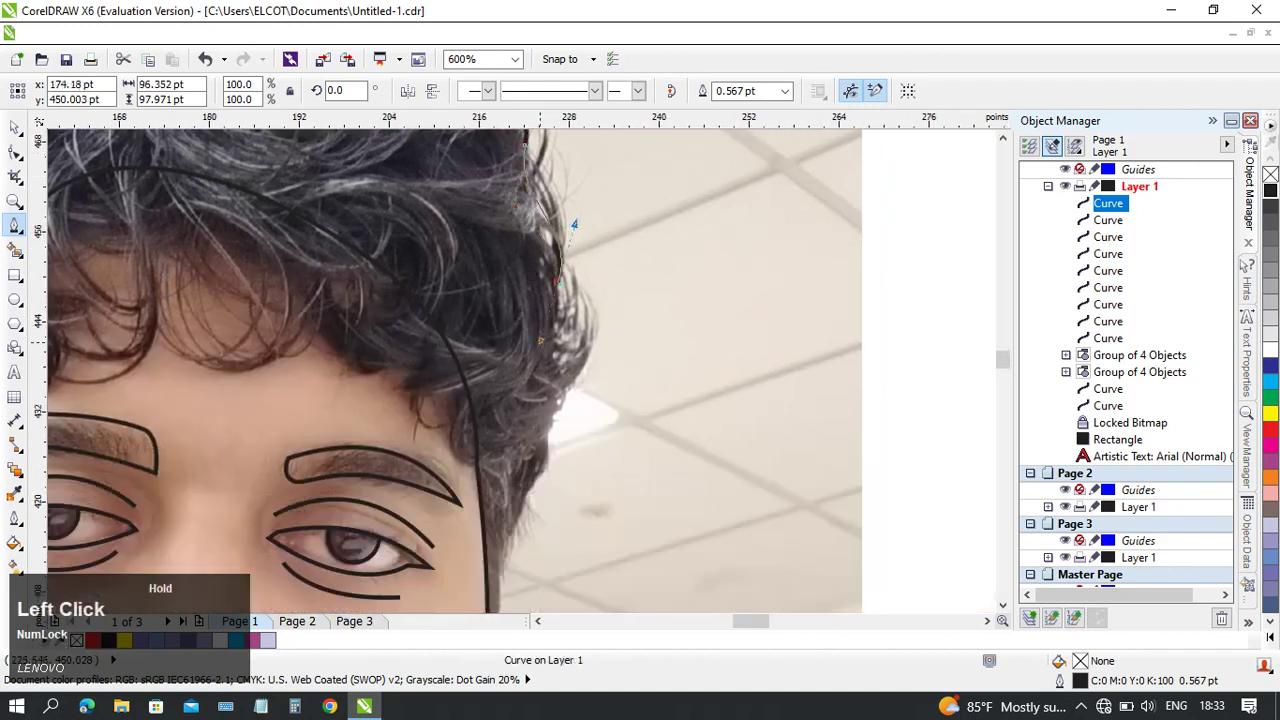
# - Trace the hair outline down to the right-hand sideburn's tip and close it across the face via the nose bridge, about 101.9 × 104.3 pt overall
pyautogui.moveTo(566, 402); pyautogui.dragTo(553, 465)
pyautogui.middleClick(513, 510)
pyautogui.scroll(-3, 578, 370)
pyautogui.click(568, 385)
pyautogui.moveTo(568, 385); pyautogui.dragTo(552, 386)
pyautogui.middleClick(552, 386)
pyautogui.click(500, 342)
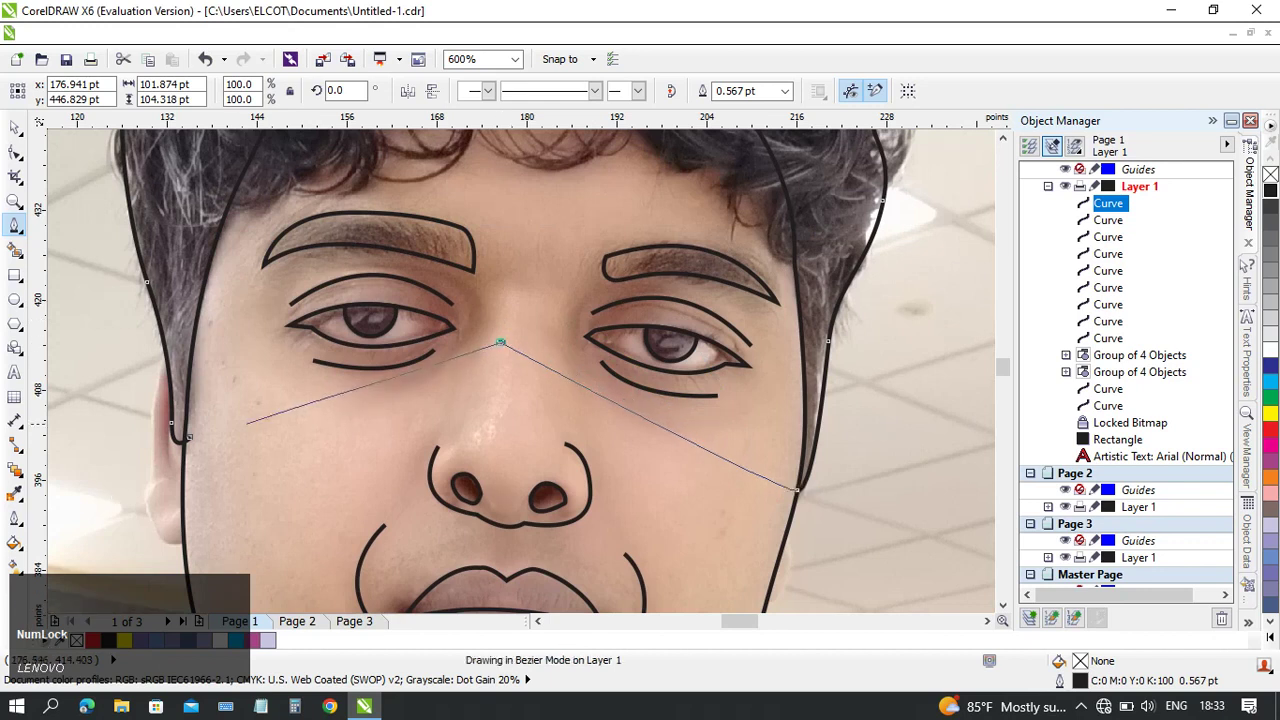
pyautogui.click(188, 436)
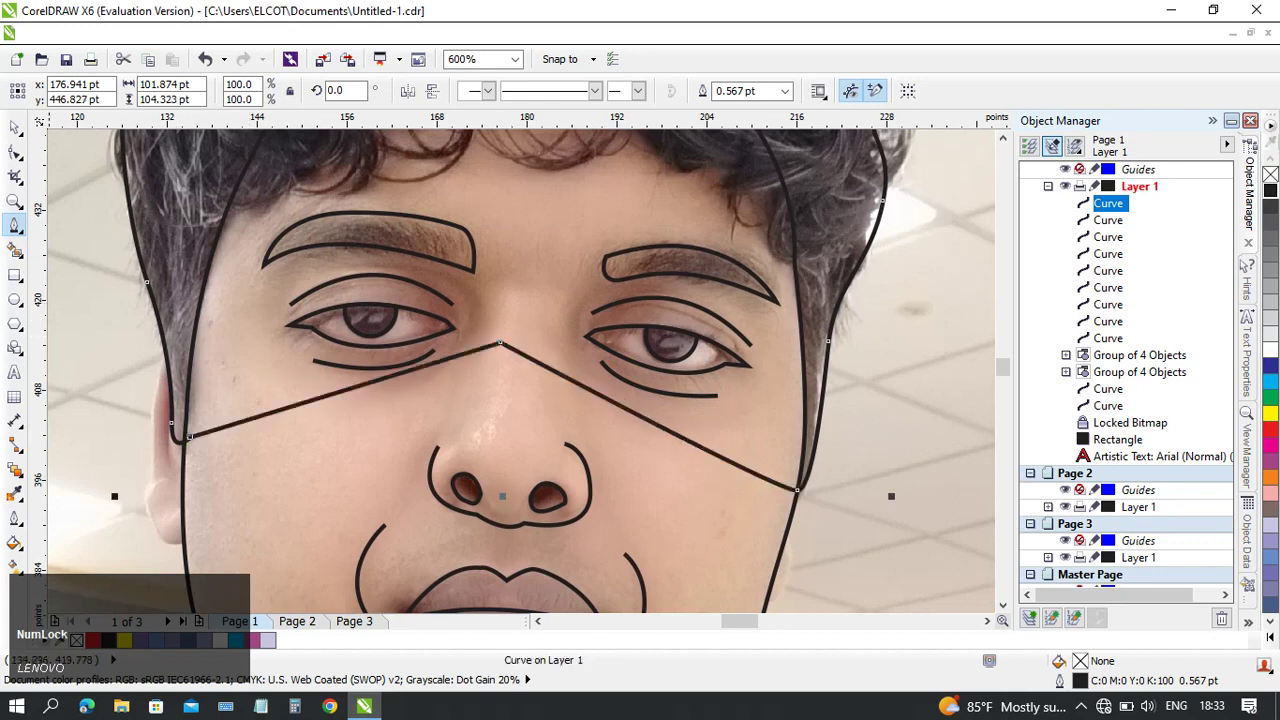
# - Select the closed hair outline together with the face outline and create an Intersect object from their overlap
pyautogui.press('space')
pyautogui.middleClick(500, 450)
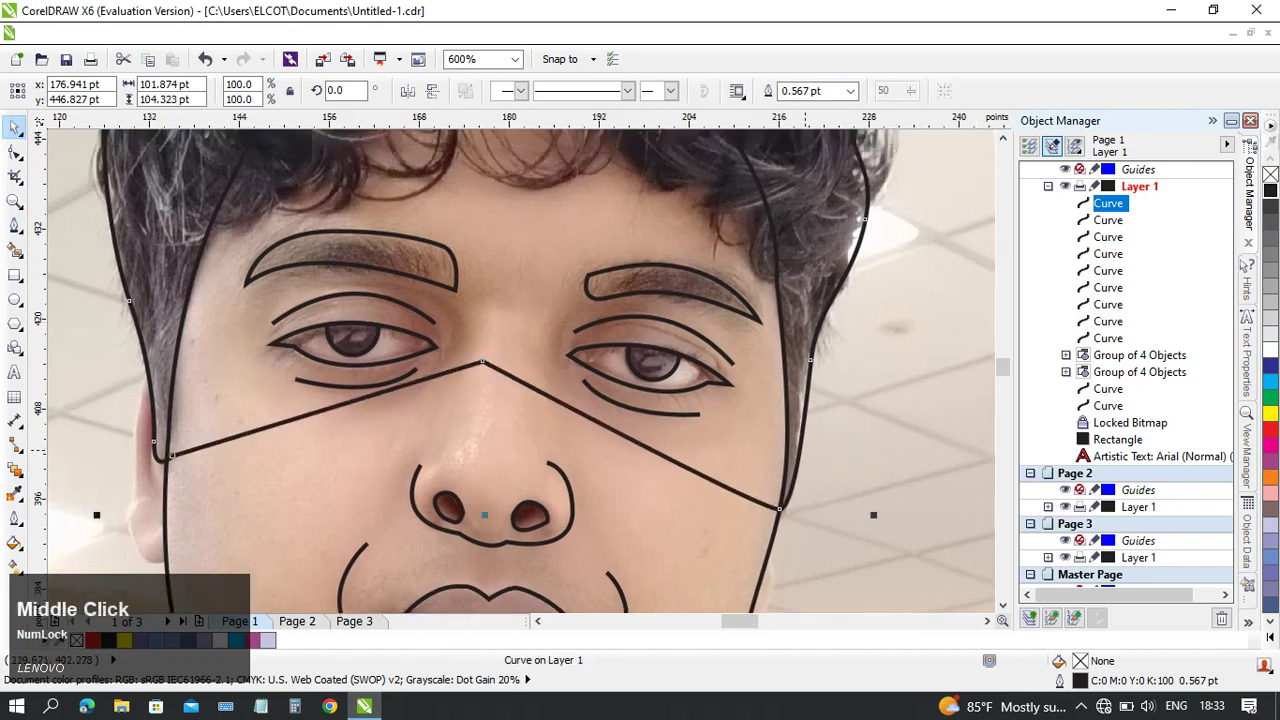
pyautogui.keyDown('shift'); pyautogui.click(777, 519); pyautogui.keyUp('shift')
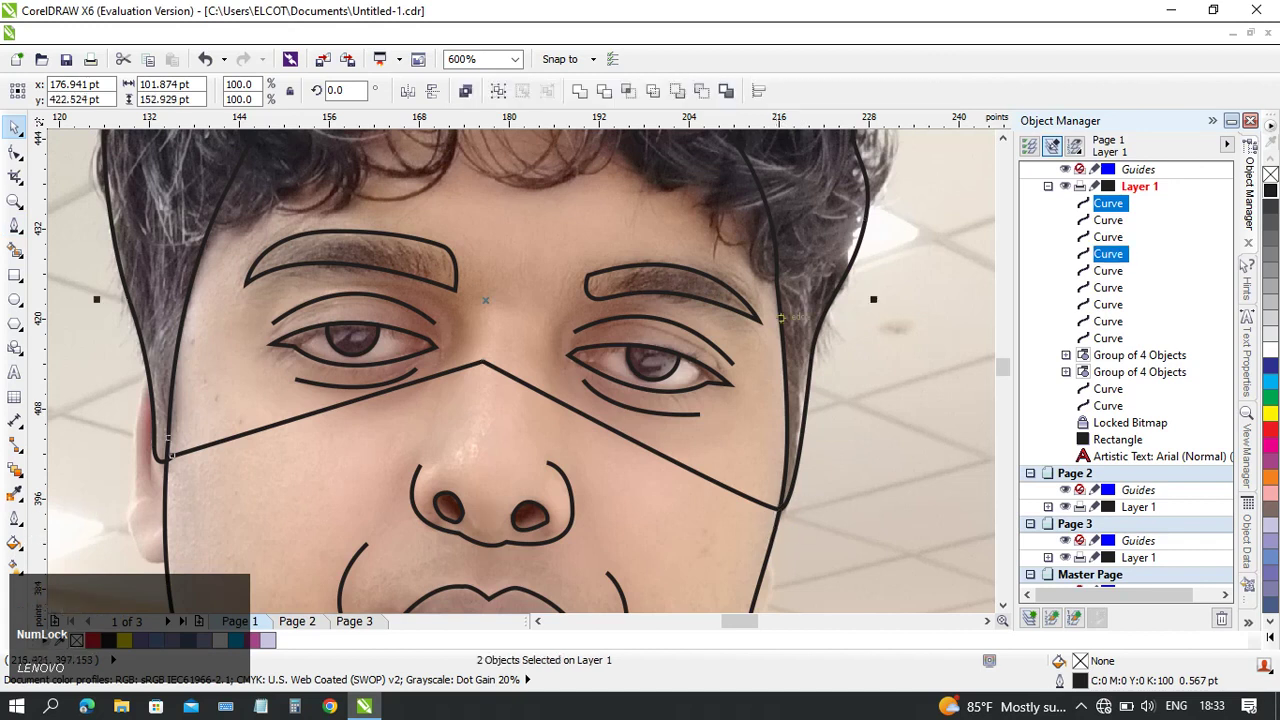
pyautogui.middleClick(781, 318)
pyautogui.middleClick(664, 249)
pyautogui.scroll(-2, 687, 266)
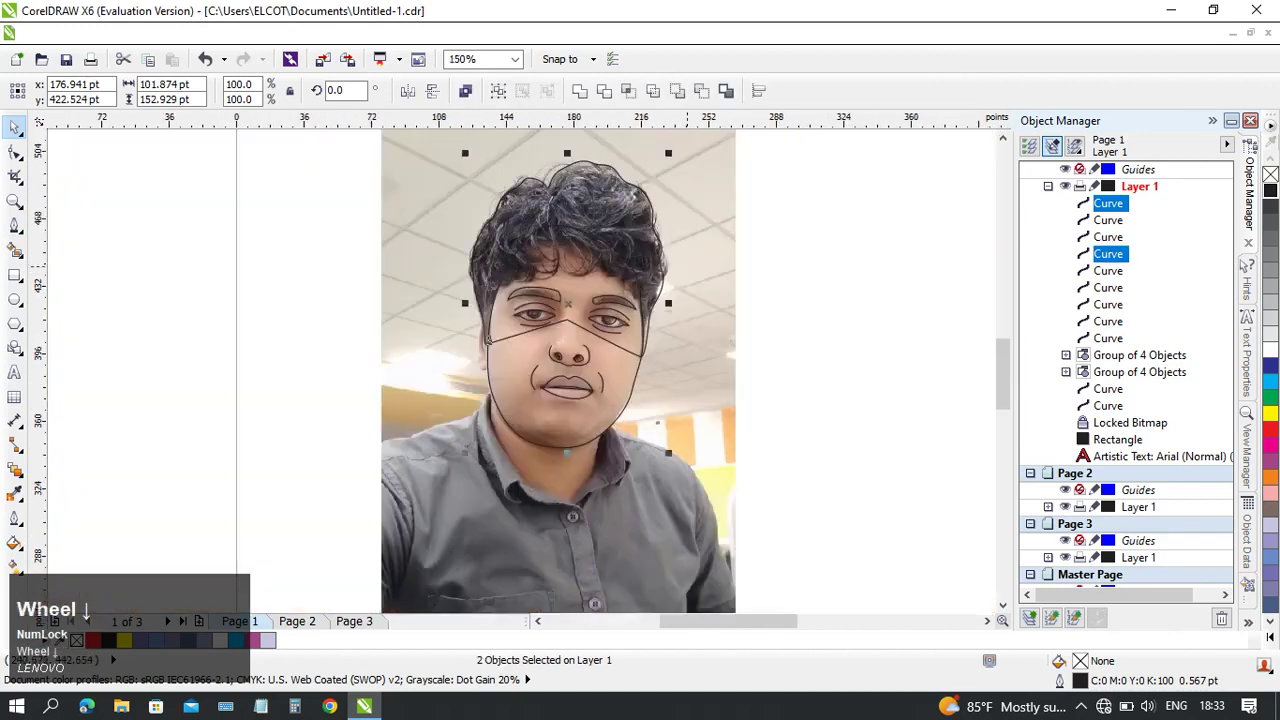
pyautogui.middleClick(580, 253)
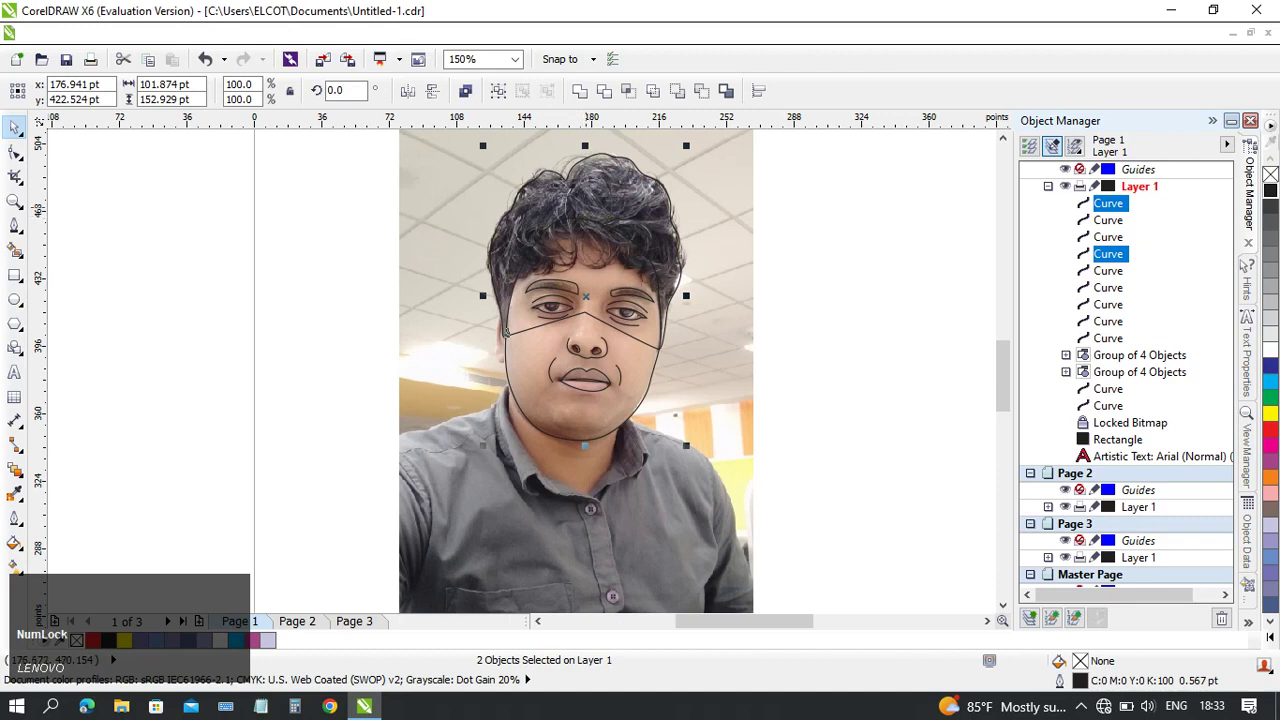
pyautogui.scroll(1, 585, 205)
pyautogui.middleClick(585, 205)
pyautogui.scroll(-1, 550, 259)
pyautogui.middleClick(552, 259)
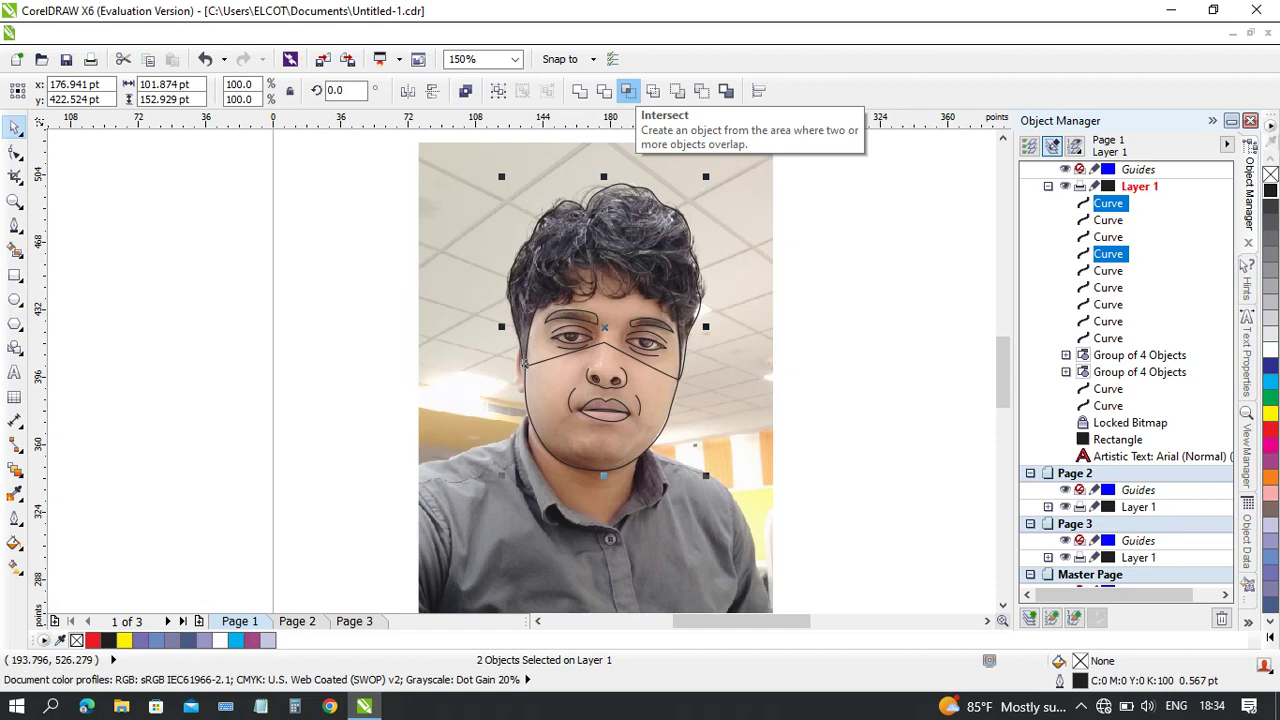
pyautogui.click(628, 91)
pyautogui.press('Escape')
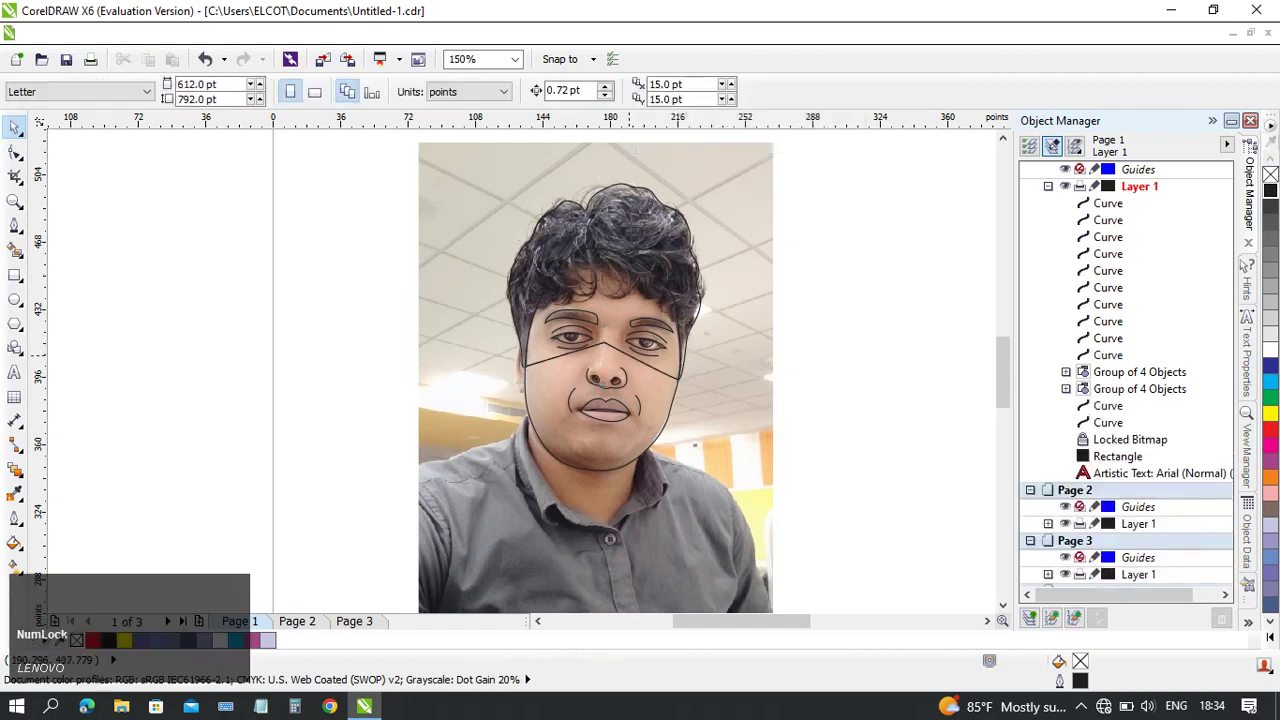
# - Move the hair outline off the photo to inspect it, and undo both the move and the Intersect
pyautogui.click(1108, 203)
pyautogui.moveTo(604, 280); pyautogui.dragTo(866, 306)
pyautogui.scroll(1, 695, 300)
pyautogui.moveTo(695, 300); pyautogui.dragTo(592, 340)
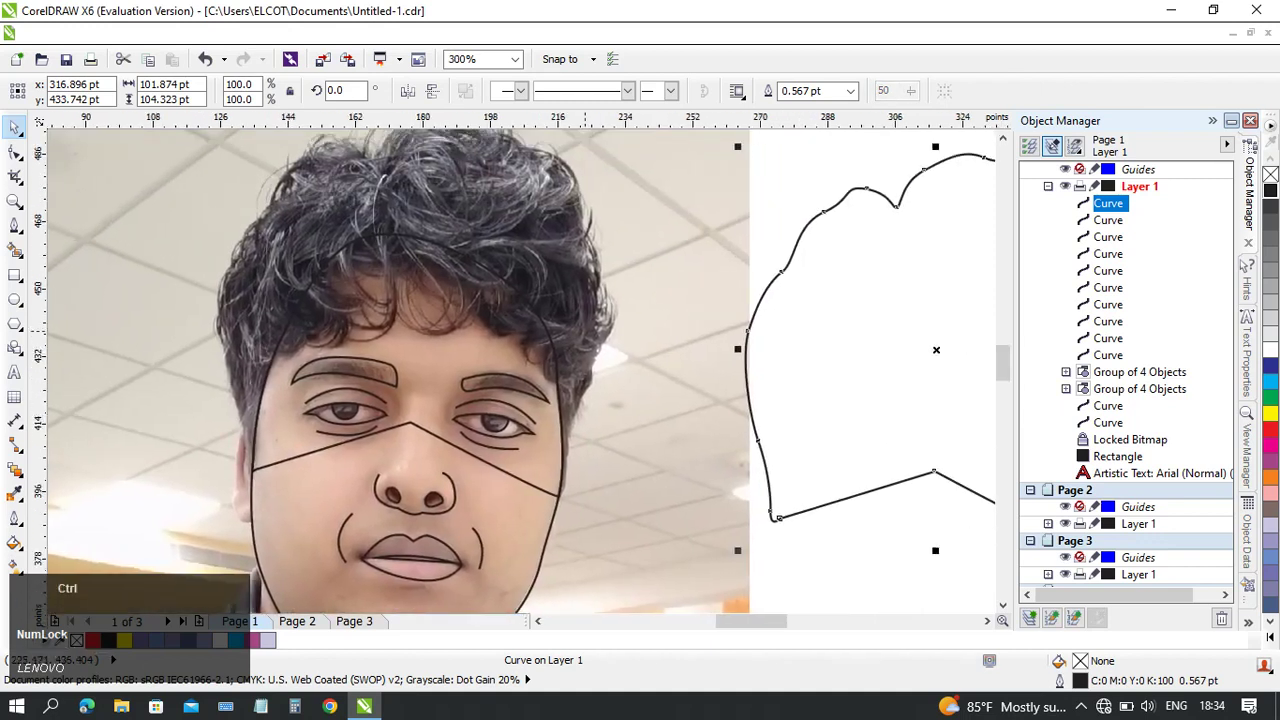
pyautogui.hotkey('ctrl', 'z')
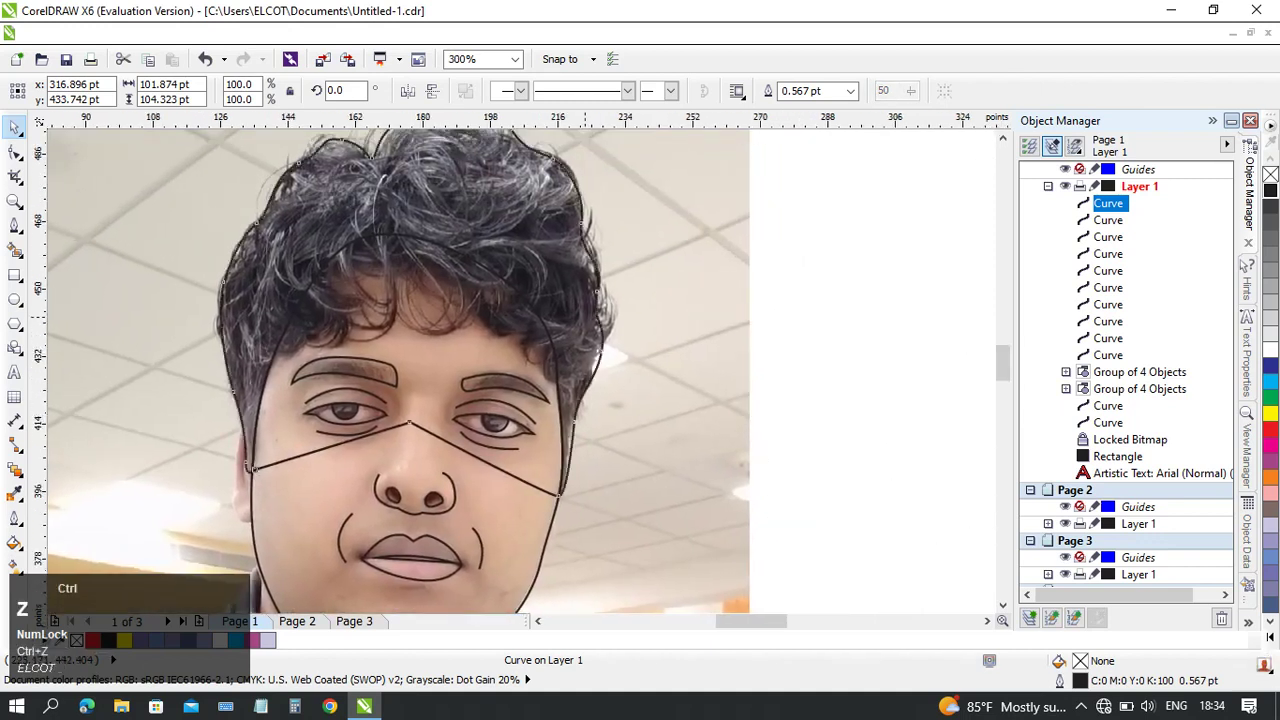
pyautogui.hotkey('ctrl', 'z')
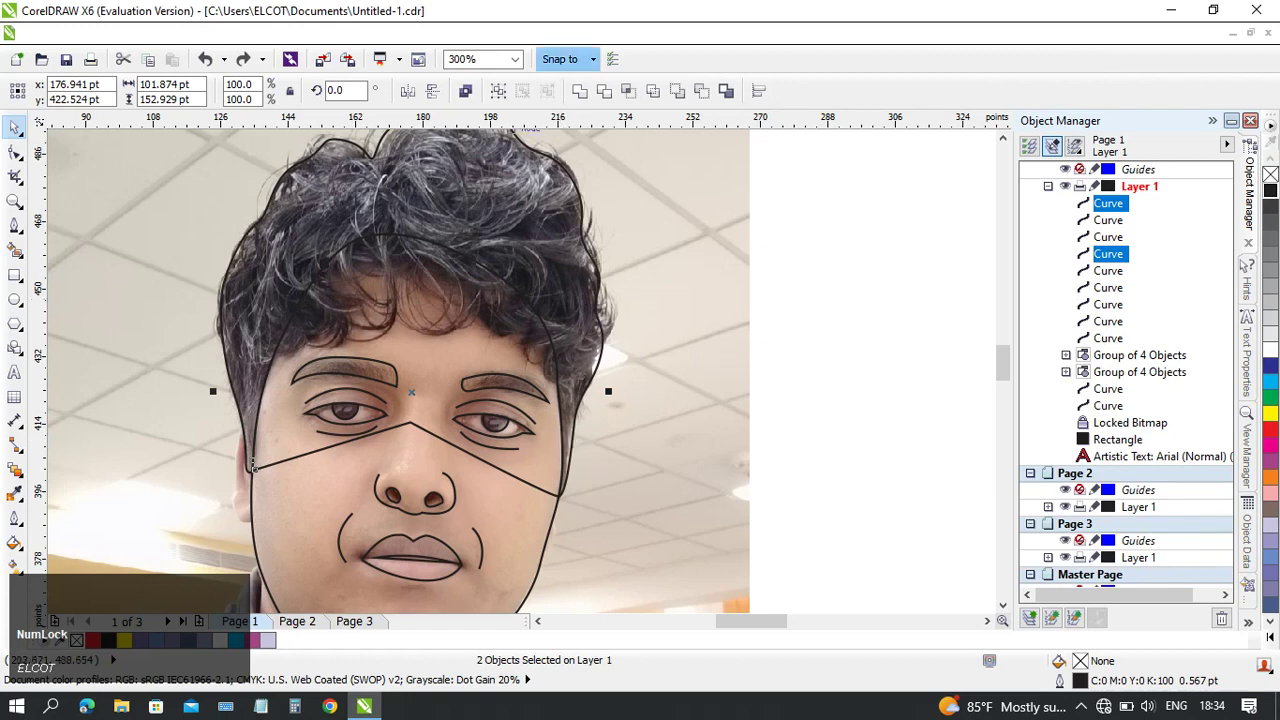
# - Try welding the hair and face outlines and cutting the hair shape out of the face outline, undoing each attempt
pyautogui.hotkey('ctrl', 'z')
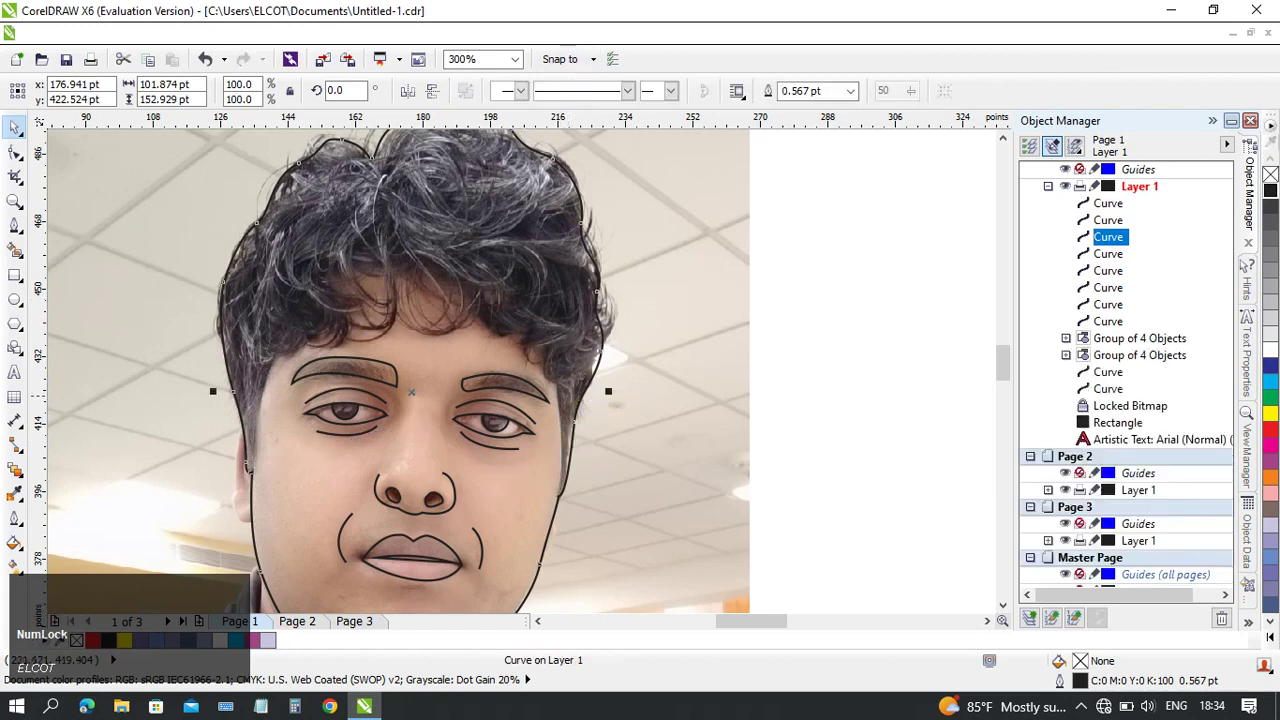
pyautogui.middleClick(601, 351)
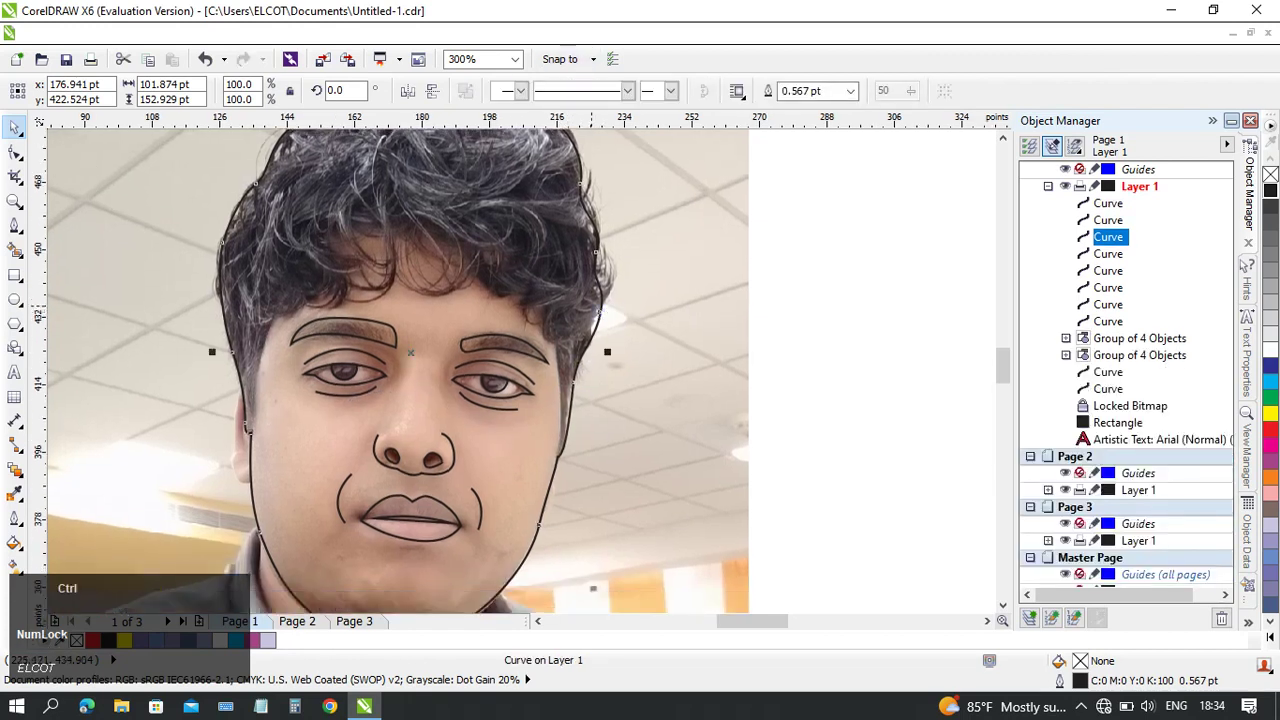
pyautogui.hotkey('ctrl', 'z')
pyautogui.middleClick(588, 300)
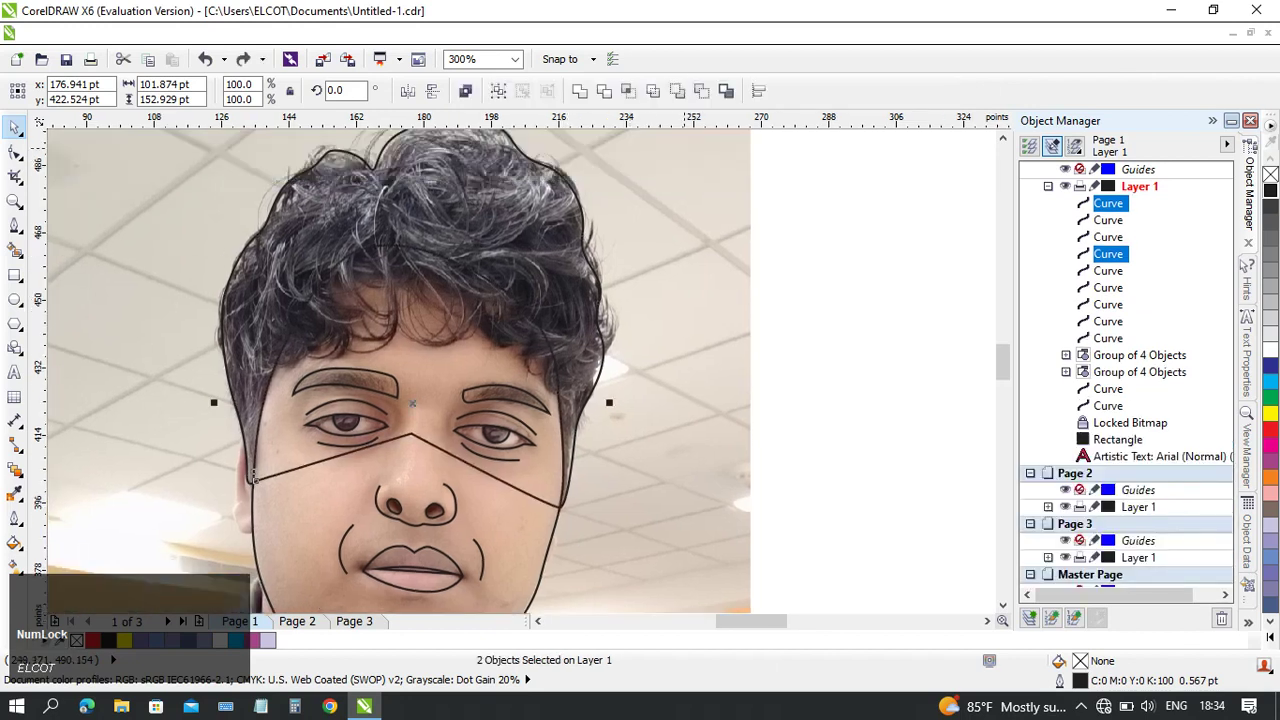
pyautogui.click(628, 91)
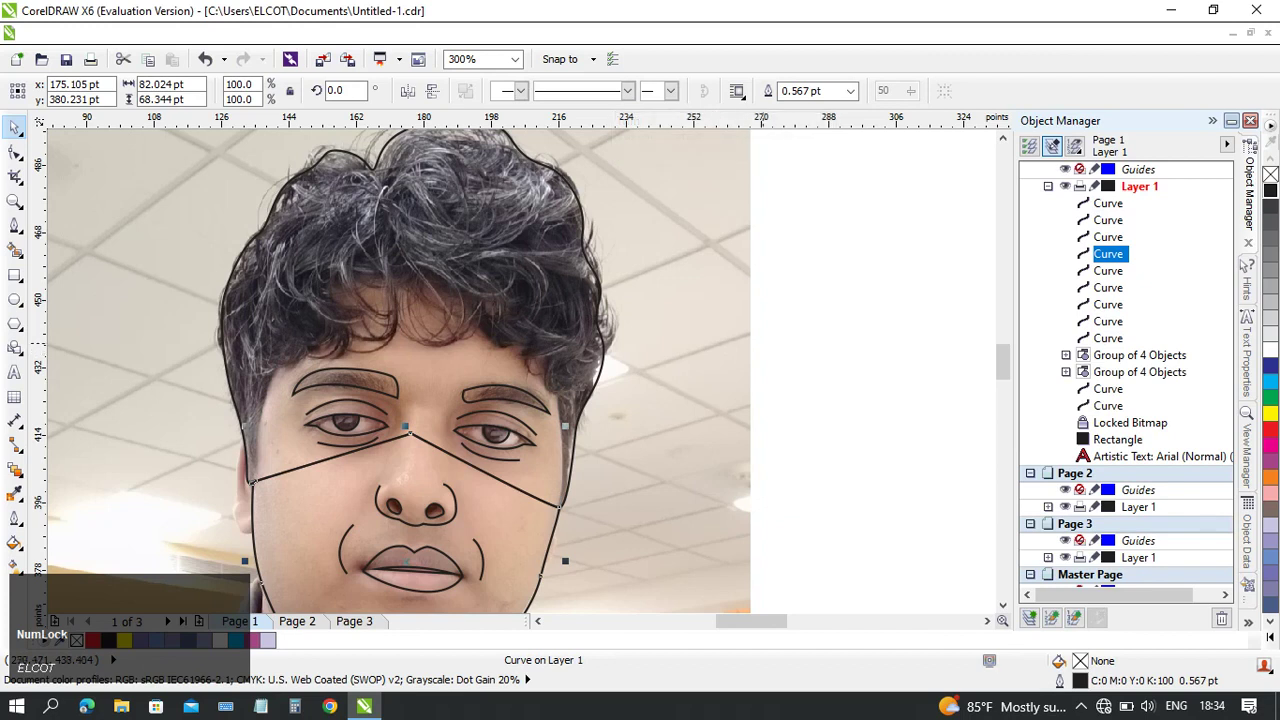
pyautogui.keyDown('shift'); pyautogui.click(254, 479); pyautogui.keyUp('shift')
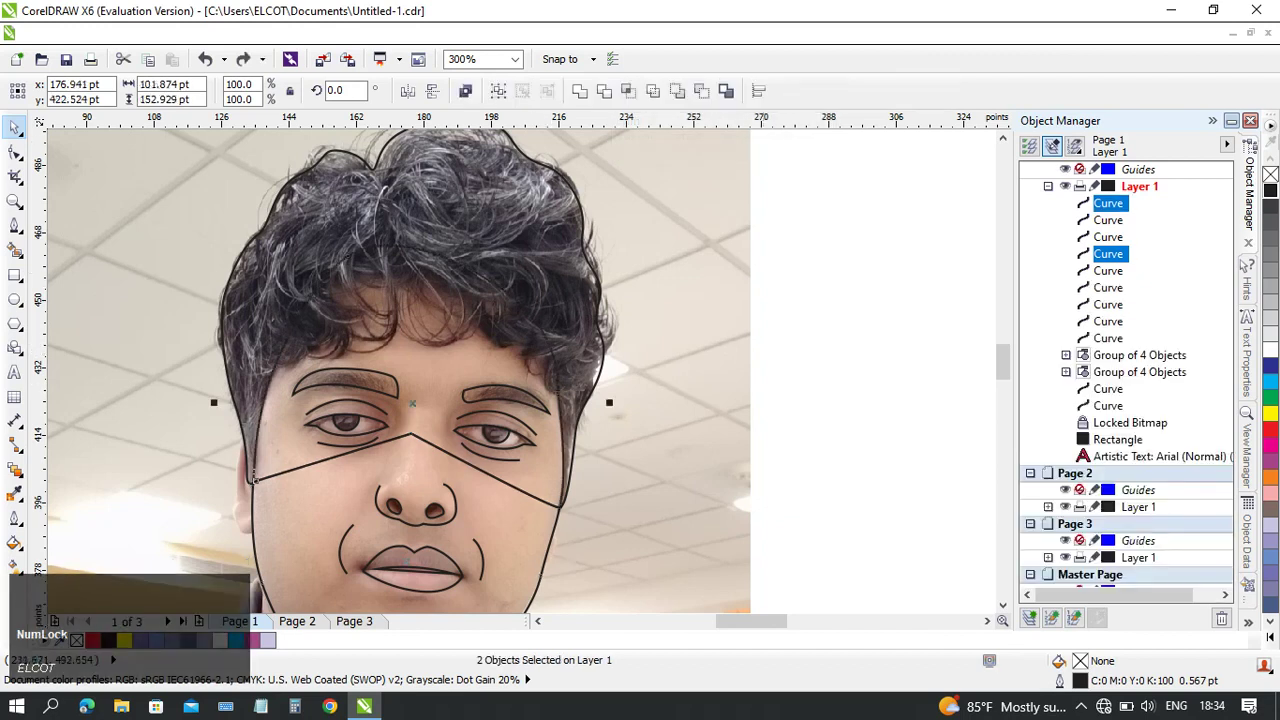
# - Subtract the face outline from the hair outline with Front minus back
pyautogui.click(677, 91)
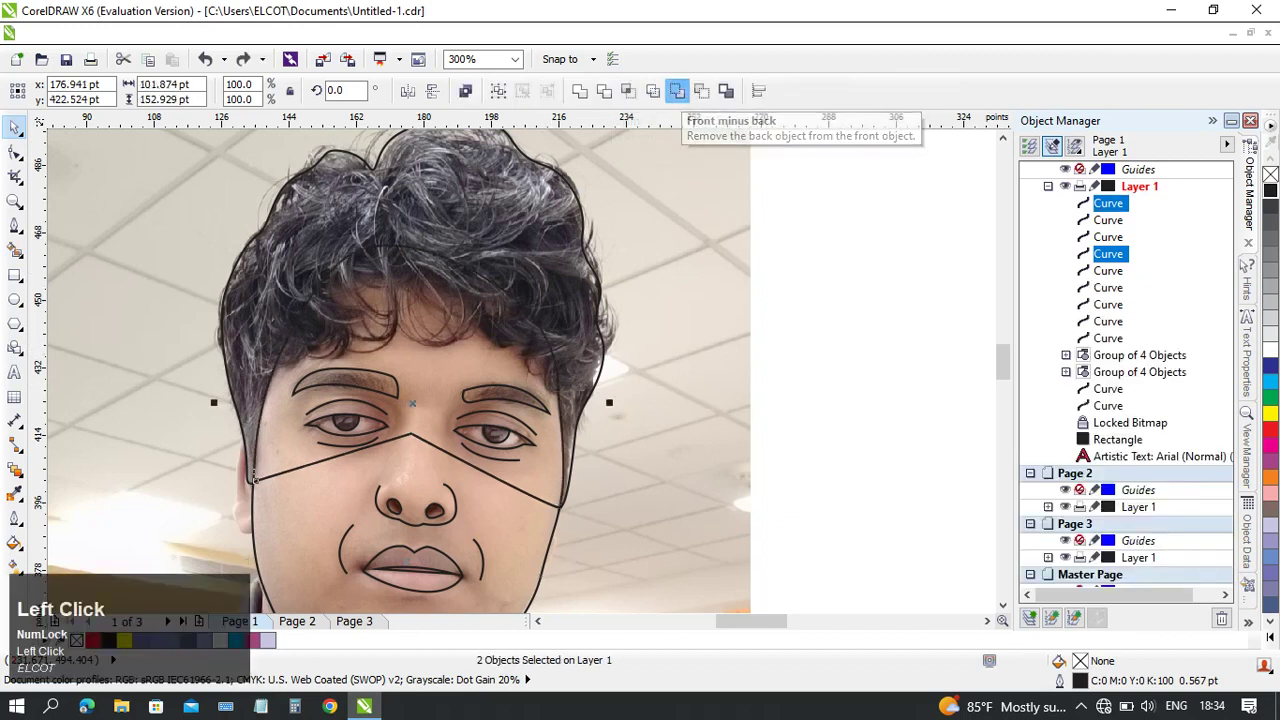
pyautogui.moveTo(657, 370); pyautogui.dragTo(673, 422)
pyautogui.press('Escape')
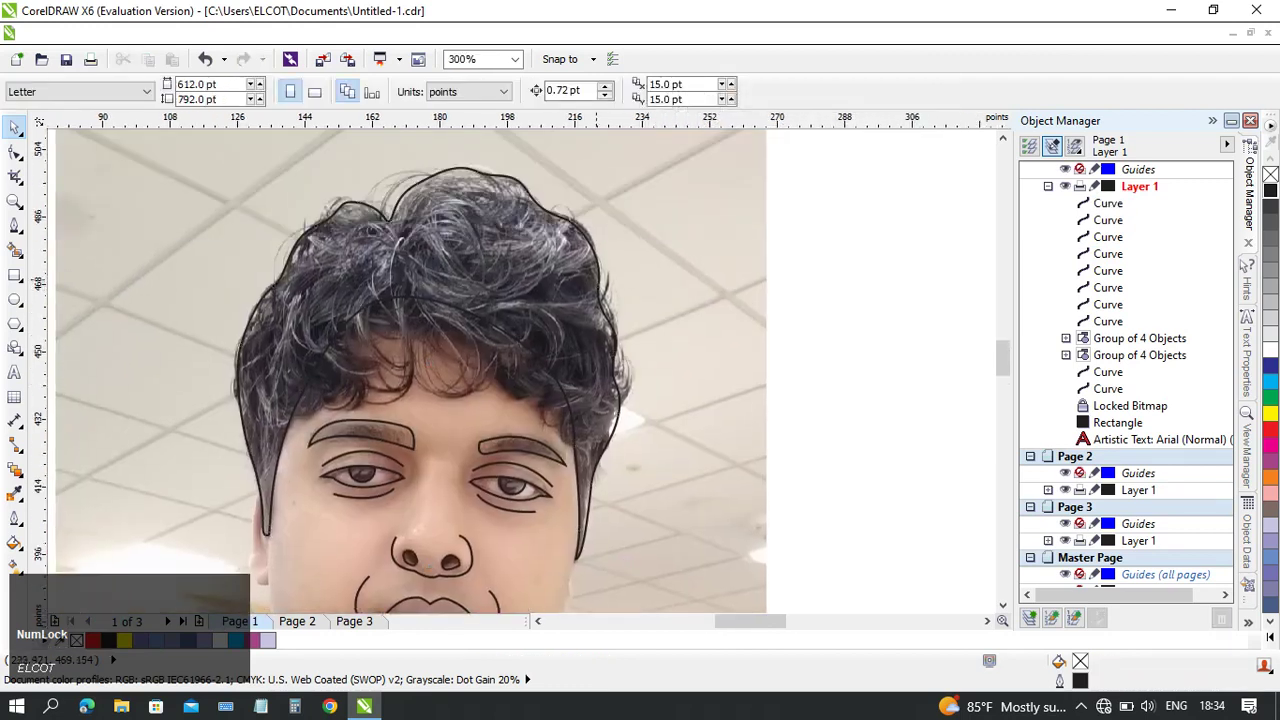
# - Restore the face outline and replace the full hair outline with a copy of the trimmed hair shape
pyautogui.click(1108, 203)
pyautogui.hotkey('ctrl', 'z')
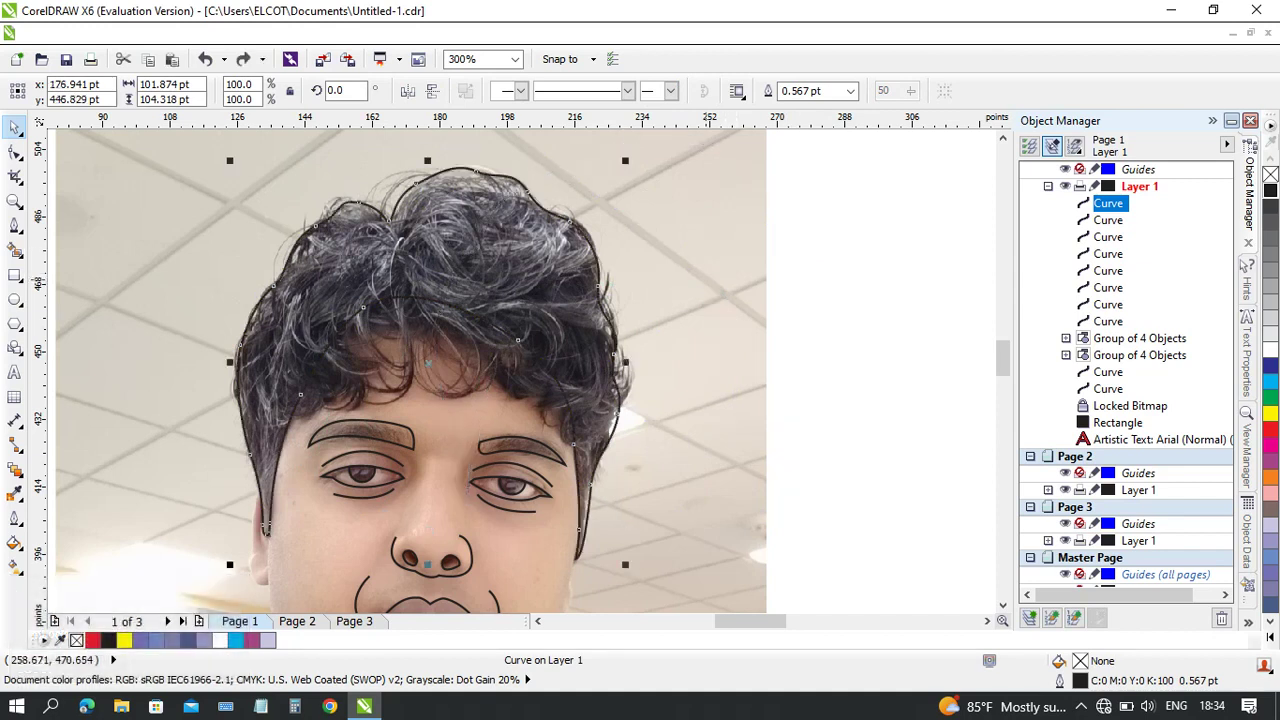
pyautogui.press('ctrl')
pyautogui.moveTo(534, 536); pyautogui.dragTo(696, 375)
pyautogui.press('Escape')
pyautogui.click(551, 369)
pyautogui.scroll(-1, 555, 370)
pyautogui.press('Delete')
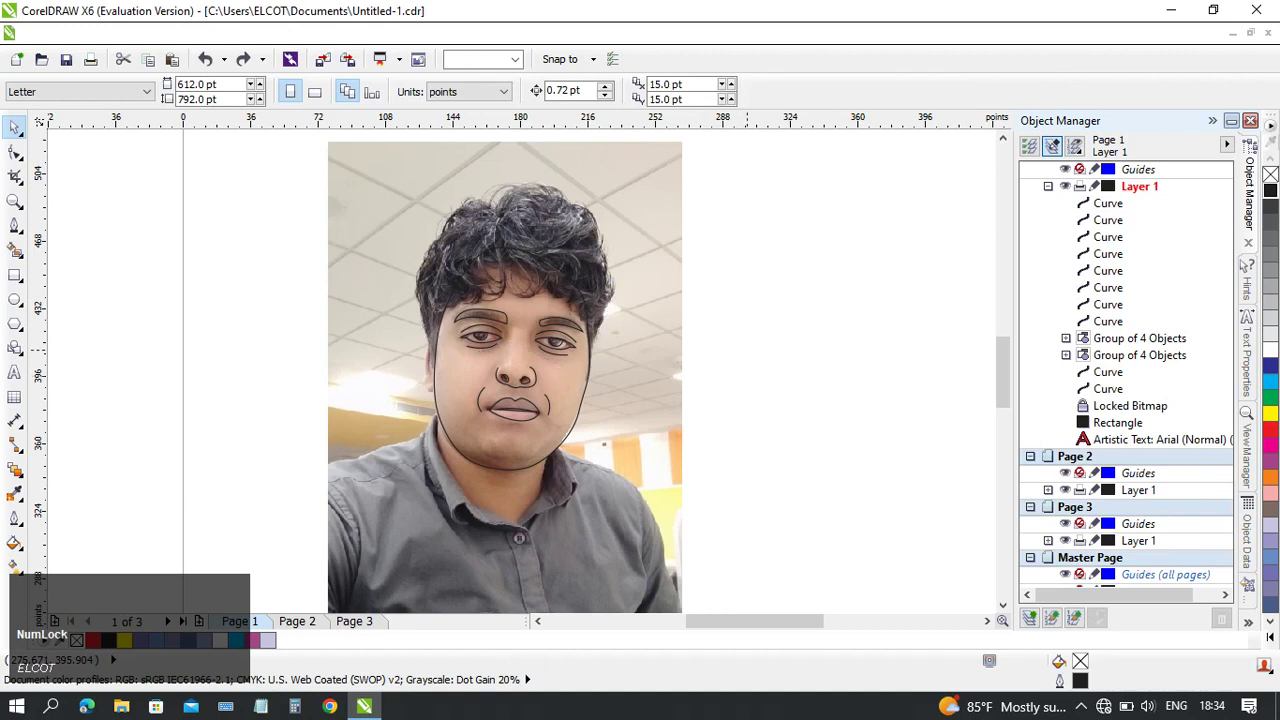
pyautogui.hotkey('ctrl', 'z')
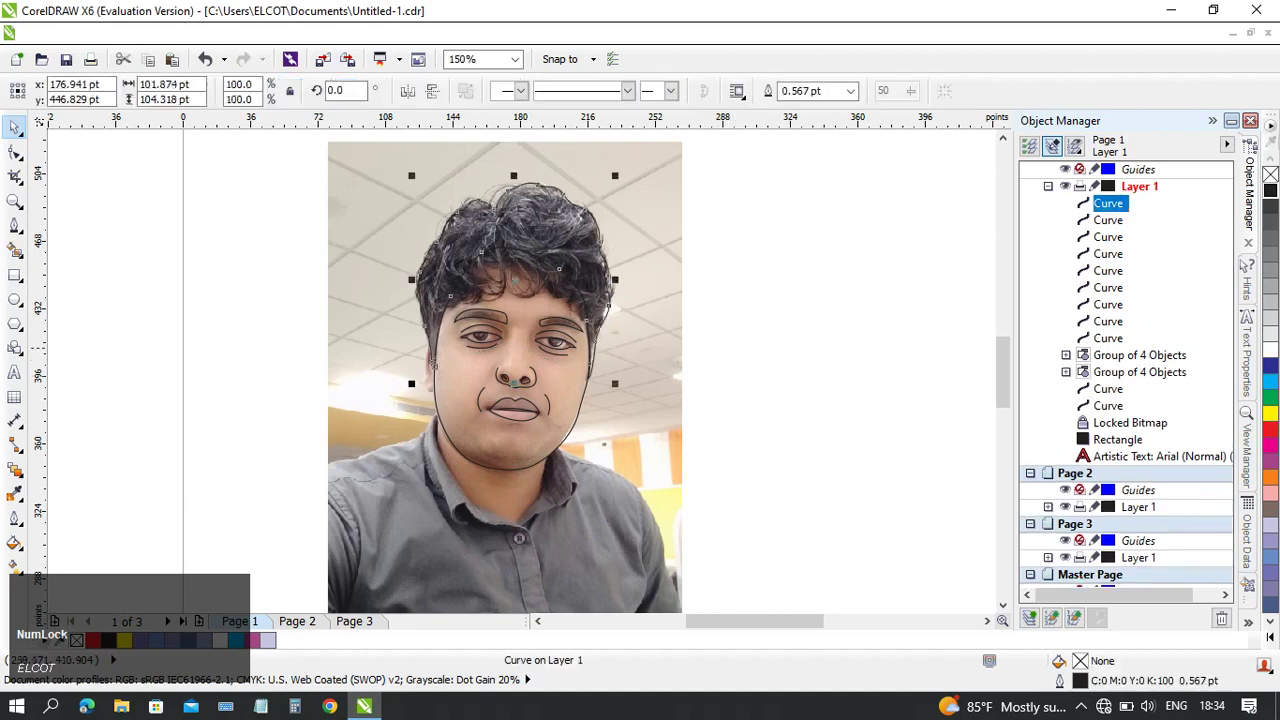
# - Fill the trimmed hair shape with cyan (C:100 M:0 Y:0 K:0) to check it, and undo the fill
pyautogui.middleClick(434, 365)
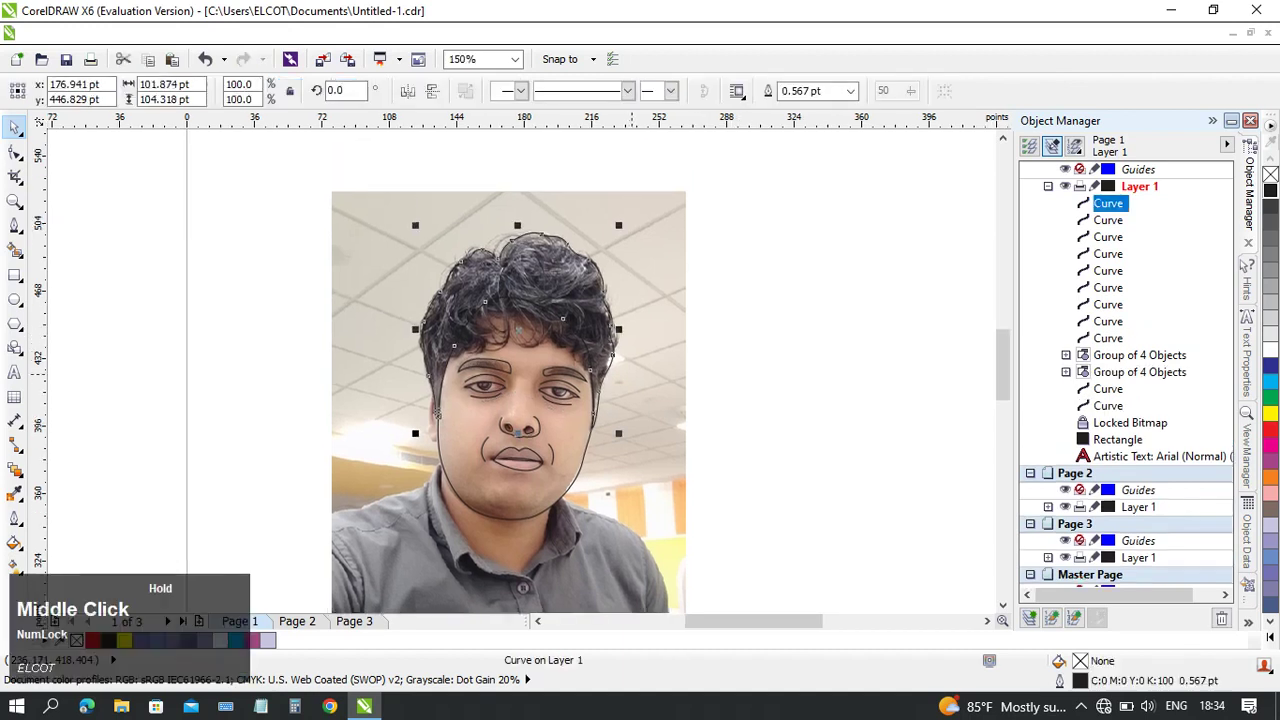
pyautogui.click(1270, 381)
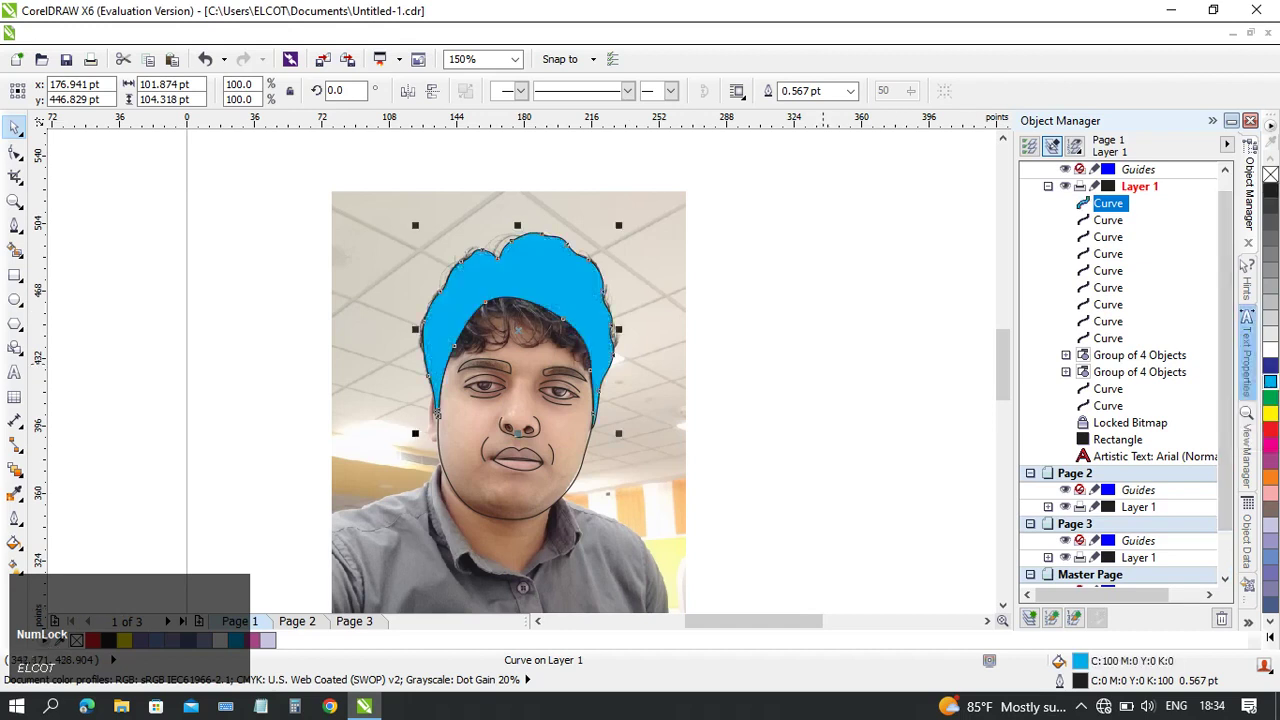
pyautogui.middleClick(640, 391)
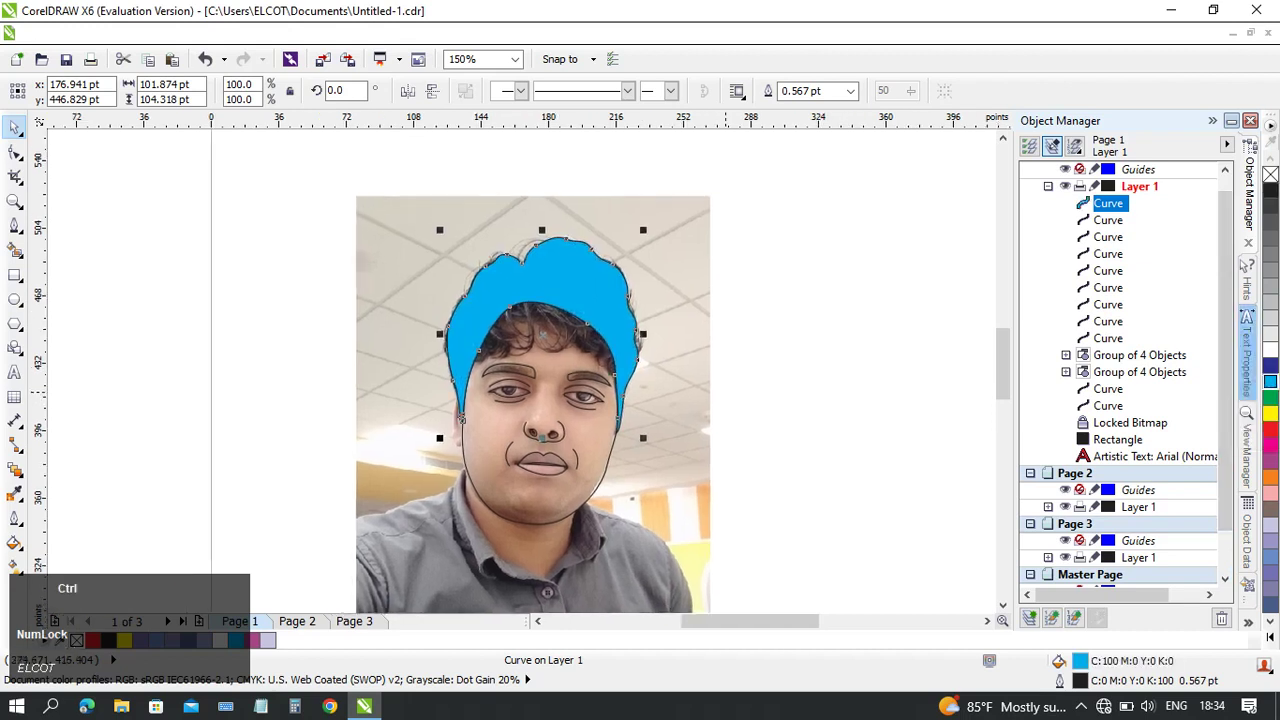
pyautogui.hotkey('ctrl', 'z')
# - Draw a closed Pen outline of the left-hand ear from the sideburn around the lobe, about 8.1 × 26.8 pt, overlapping the face outline
pyautogui.scroll(2, 461, 418)
pyautogui.middleClick(420, 370)
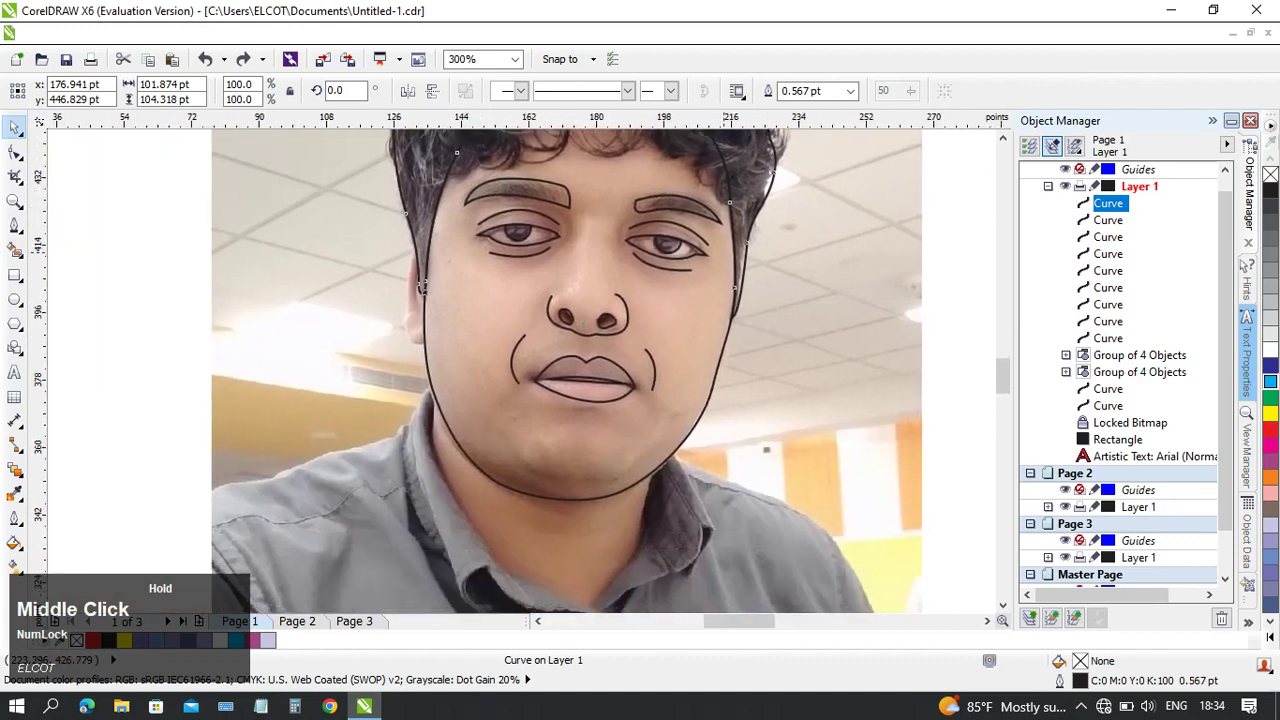
pyautogui.middleClick(540, 446)
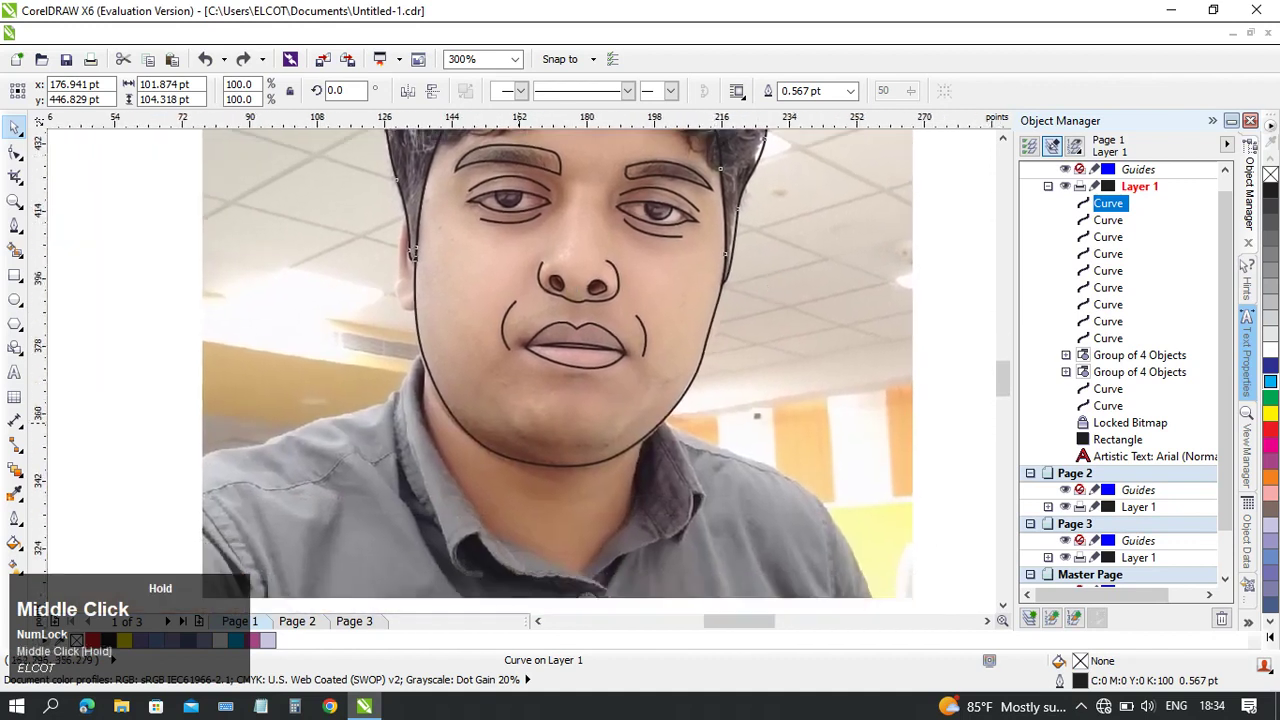
pyautogui.middleClick(546, 398)
pyautogui.scroll(1, 520, 344)
pyautogui.middleClick(420, 374)
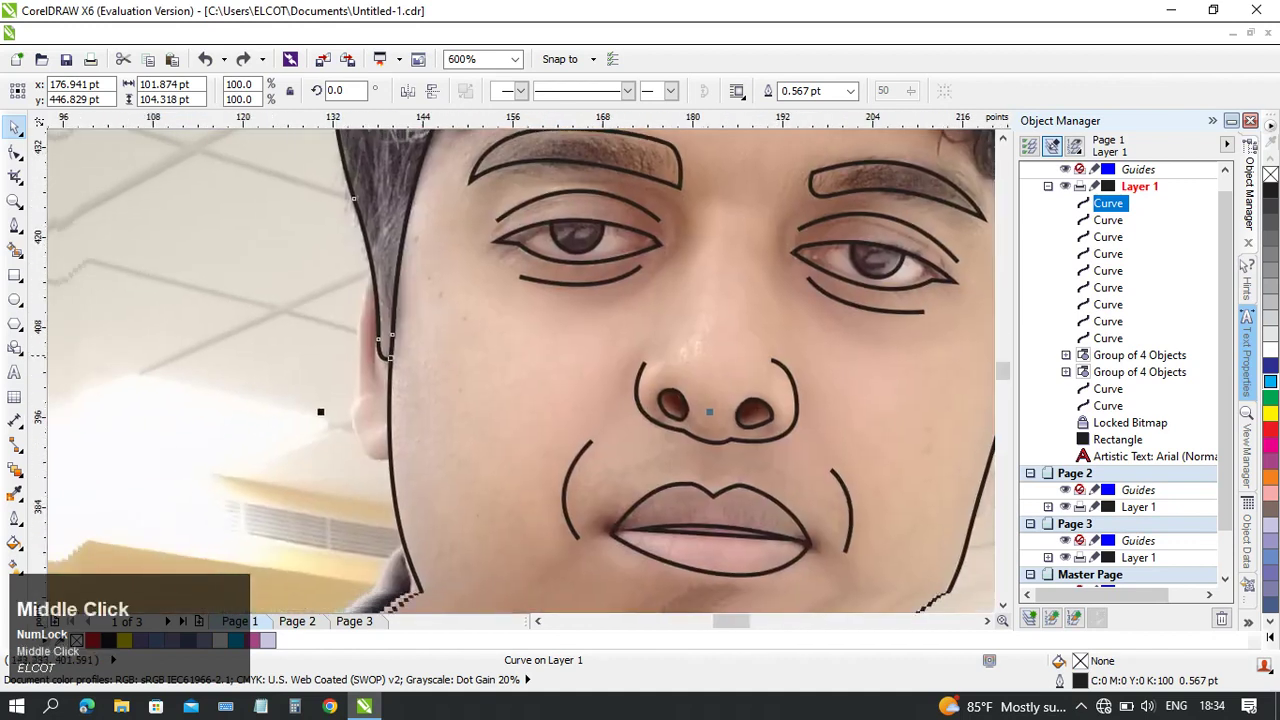
pyautogui.click(15, 225)
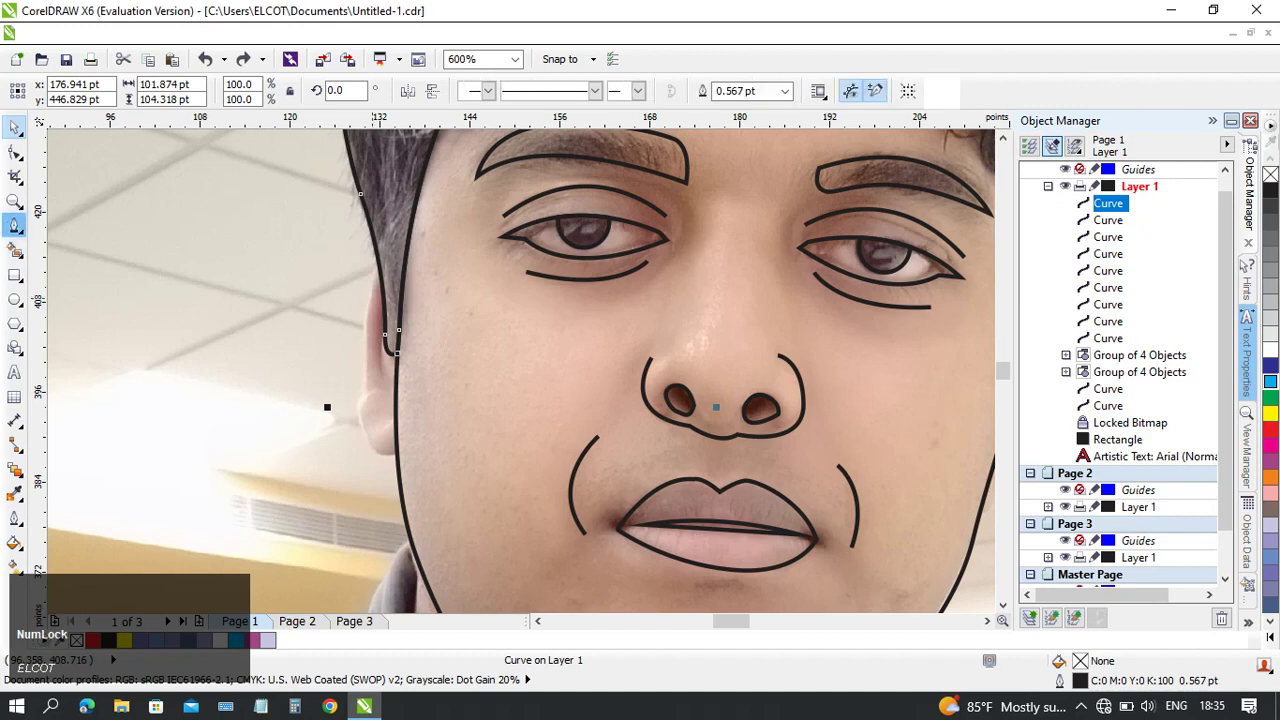
pyautogui.click(383, 458)
pyautogui.moveTo(369, 383); pyautogui.dragTo(383, 437)
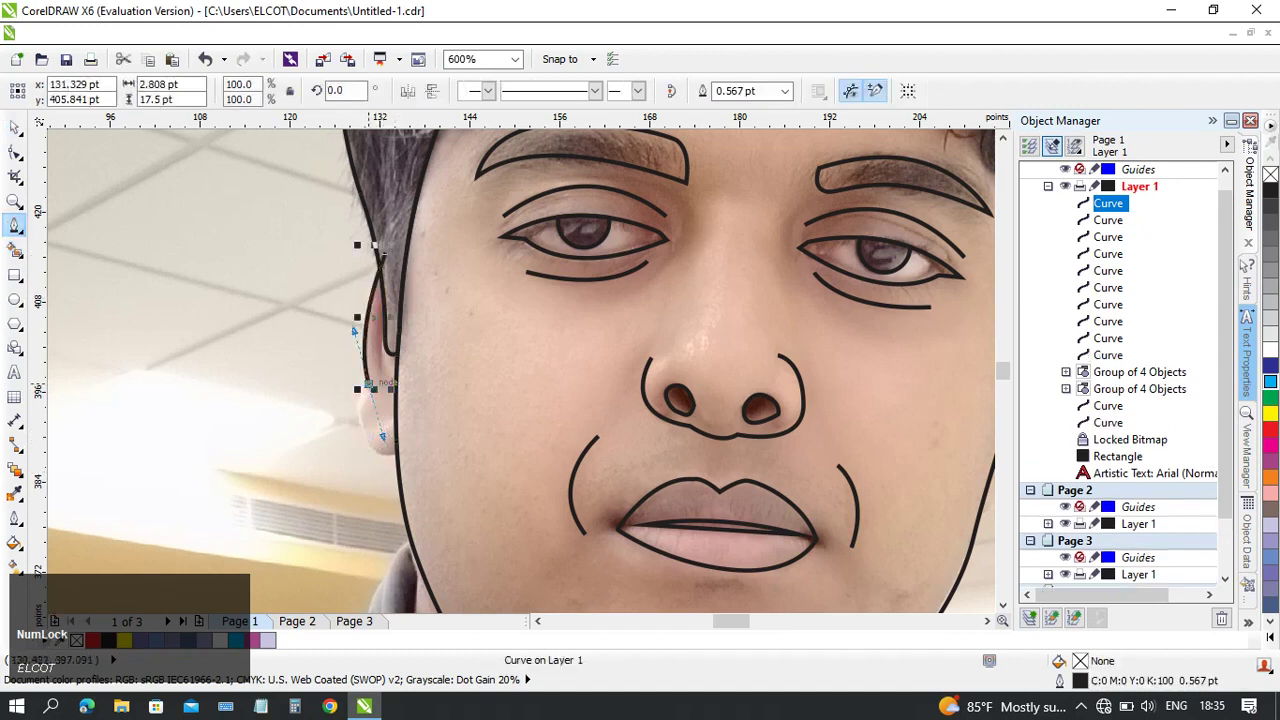
pyautogui.click(369, 383)
pyautogui.click(369, 383)
pyautogui.moveTo(388, 452); pyautogui.dragTo(427, 459)
pyautogui.doubleClick(425, 334)
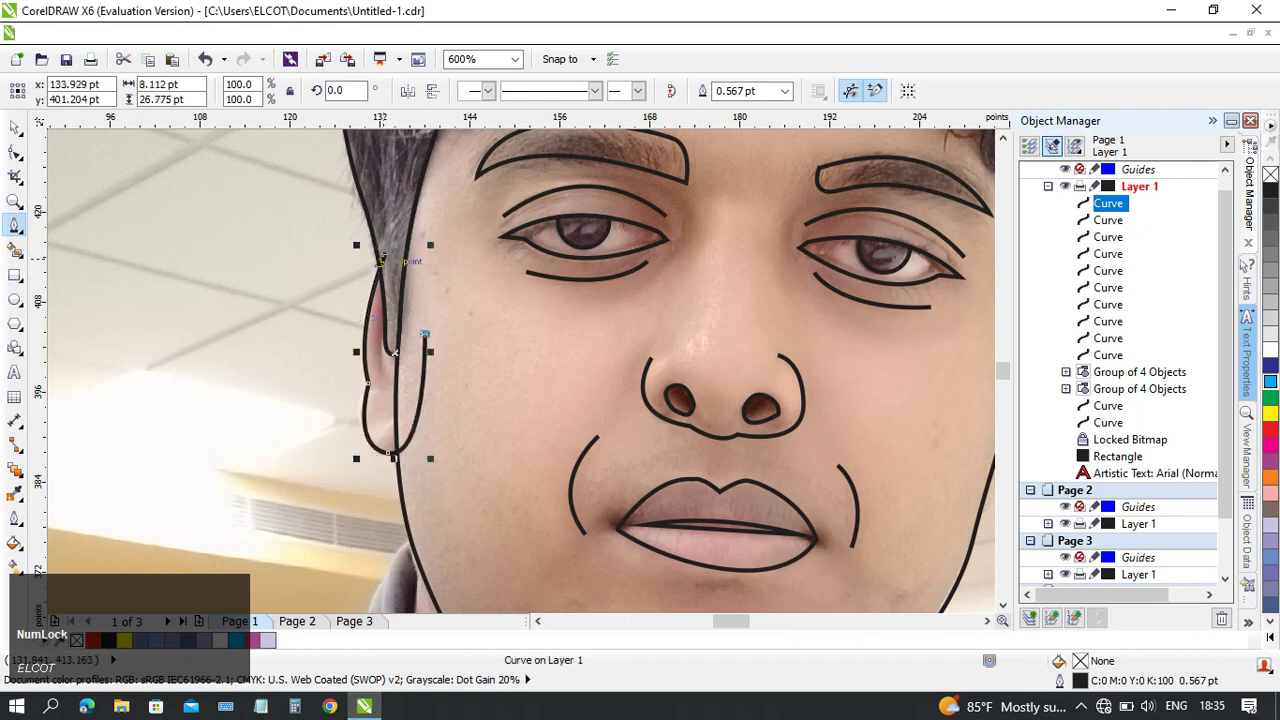
pyautogui.click(383, 253)
pyautogui.middleClick(475, 262)
pyautogui.scroll(-1, 331, 380)
pyautogui.scroll(-2, 249, 452)
pyautogui.middleClick(270, 440)
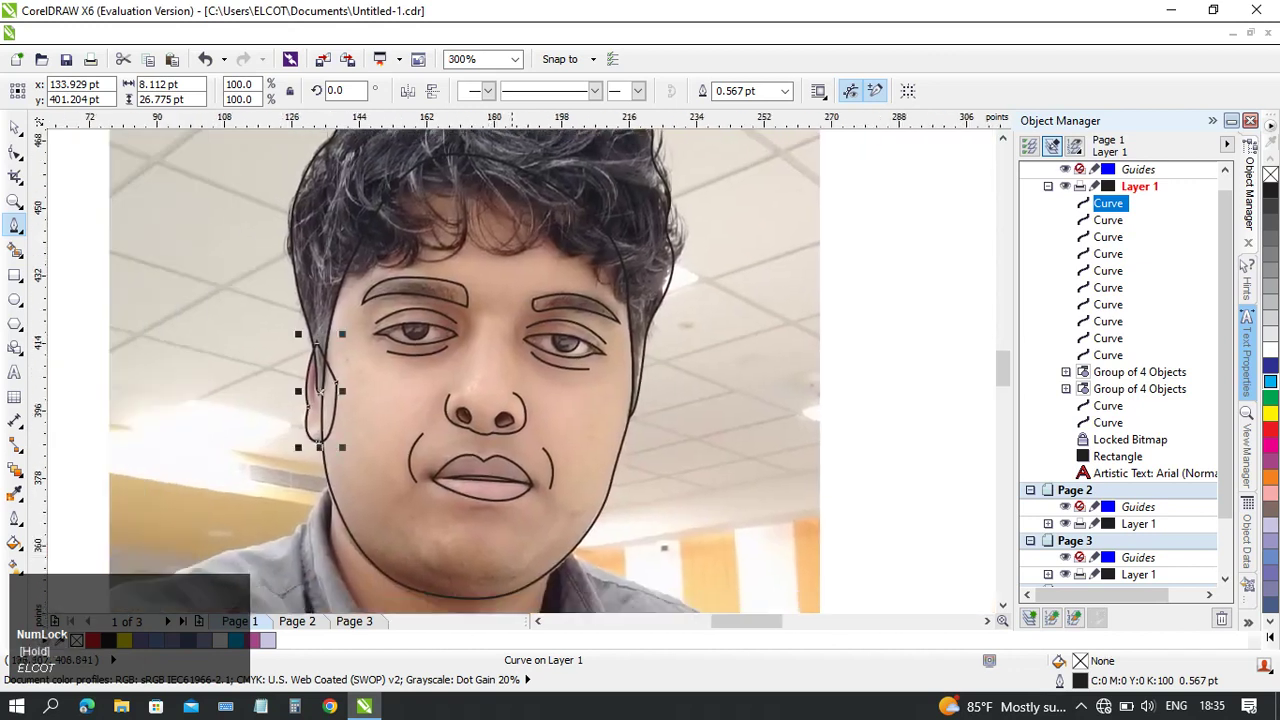
pyautogui.middleClick(334, 378)
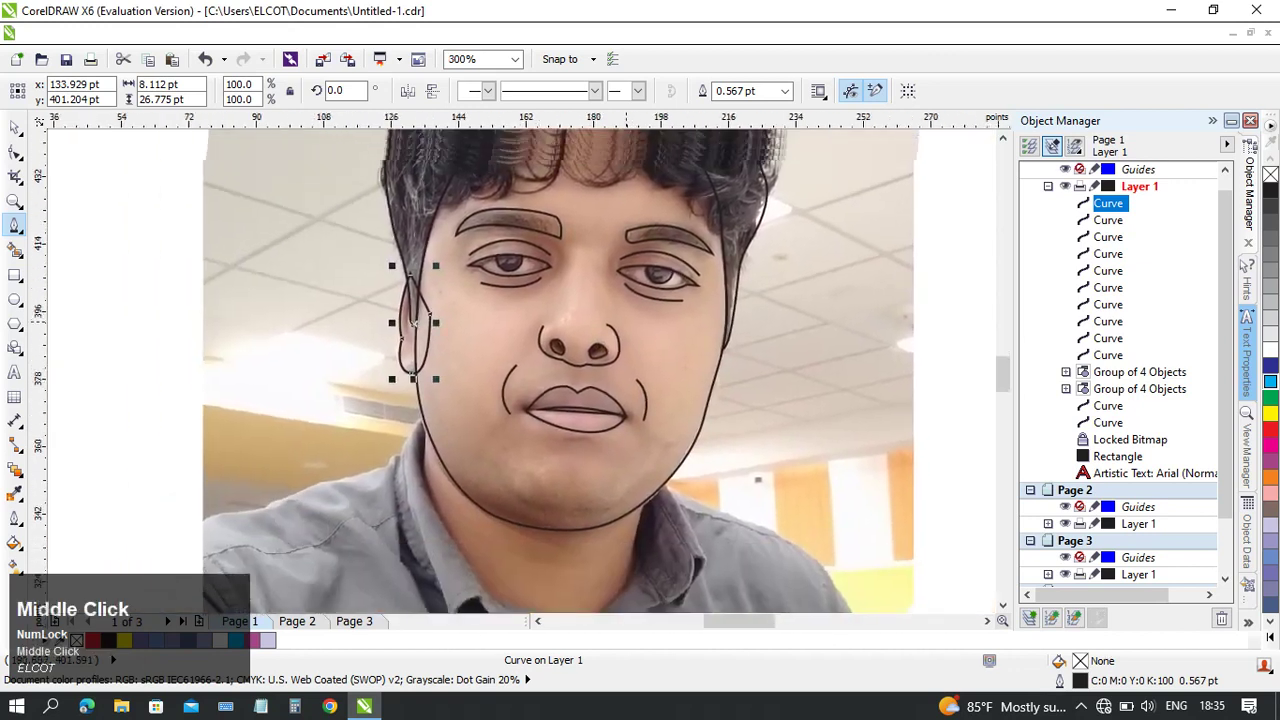
pyautogui.scroll(-2, 392, 320)
pyautogui.middleClick(392, 322)
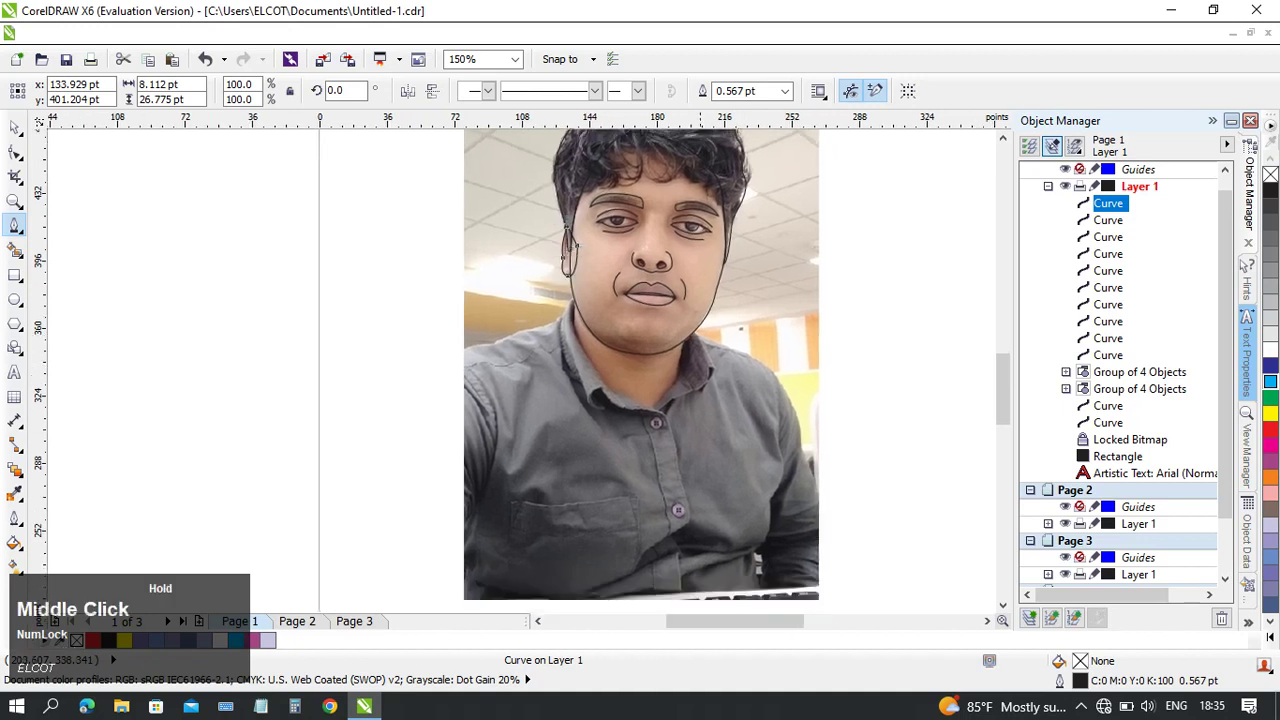
pyautogui.scroll(2, 740, 338)
pyautogui.middleClick(610, 315)
pyautogui.scroll(1, 620, 300)
pyautogui.middleClick(560, 310)
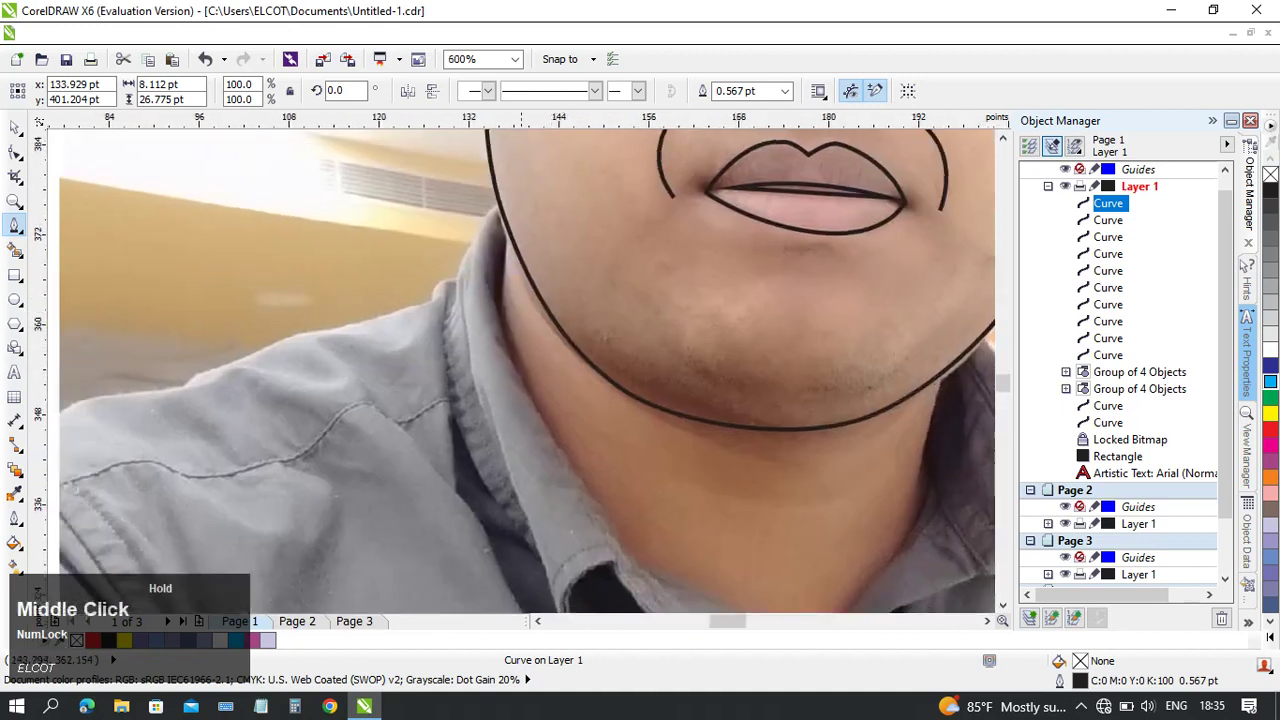
pyautogui.click(513, 197)
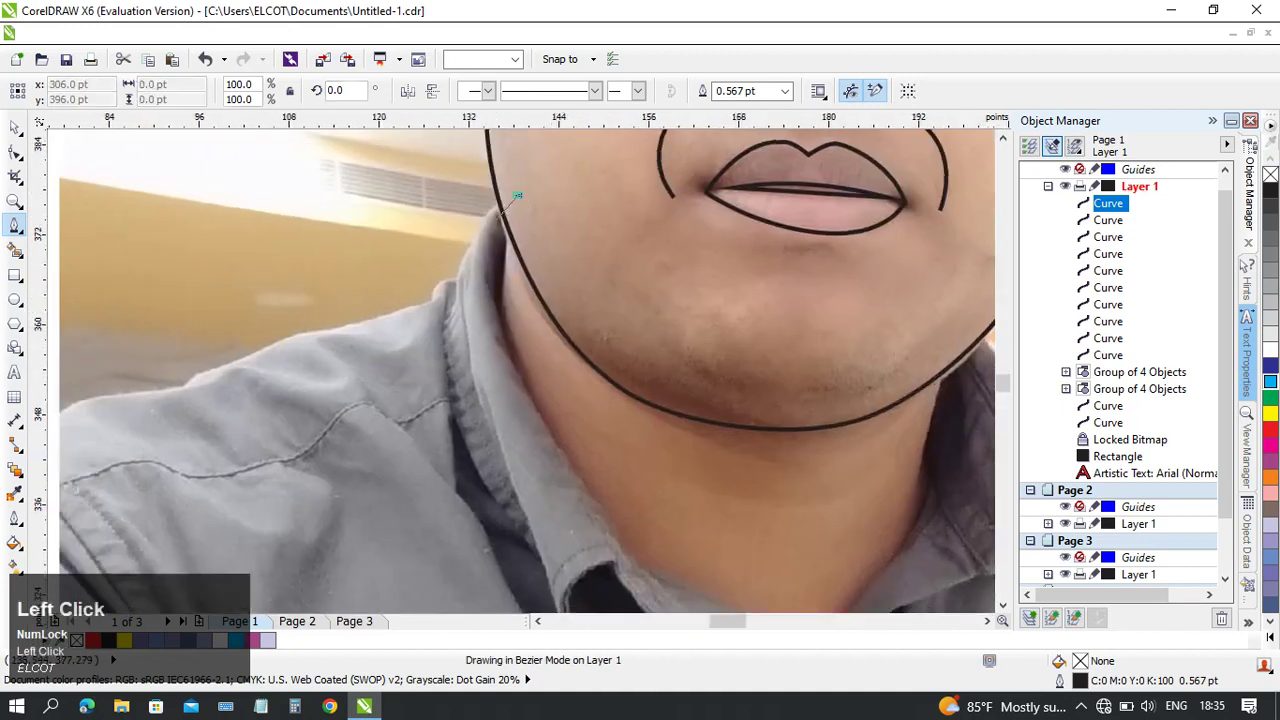
pyautogui.middleClick(519, 197)
pyautogui.middleClick(460, 205)
pyautogui.moveTo(521, 266); pyautogui.dragTo(507, 338)
pyautogui.keyDown('alt'); pyautogui.click(521, 266); pyautogui.keyUp('alt')
pyautogui.moveTo(501, 287); pyautogui.dragTo(492, 313)
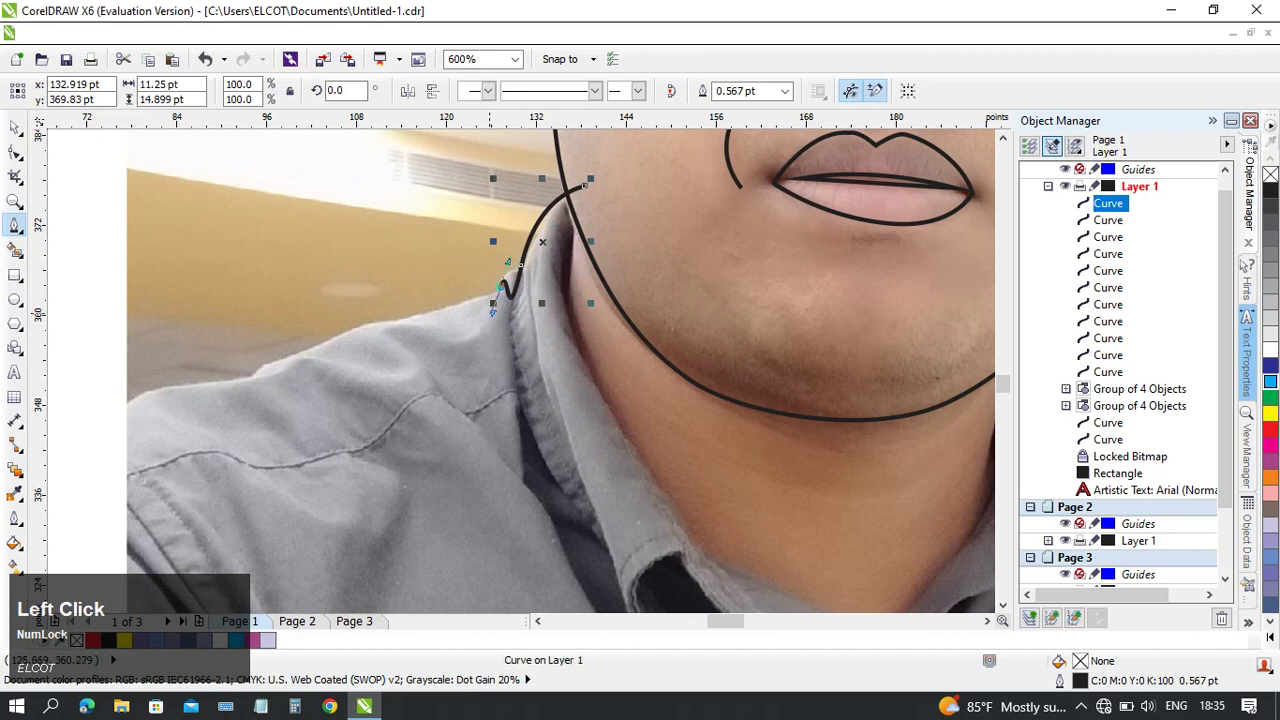
pyautogui.hotkey('ctrl', 'z')
# - Start a Pen outline of the shirt from the left-hand jaw over the collar and along the shoulder, about 35 × 21 pt
pyautogui.click(587, 186)
pyautogui.moveTo(522, 268); pyautogui.dragTo(515, 314)
pyautogui.keyDown('alt'); pyautogui.click(522, 268); pyautogui.keyUp('alt')
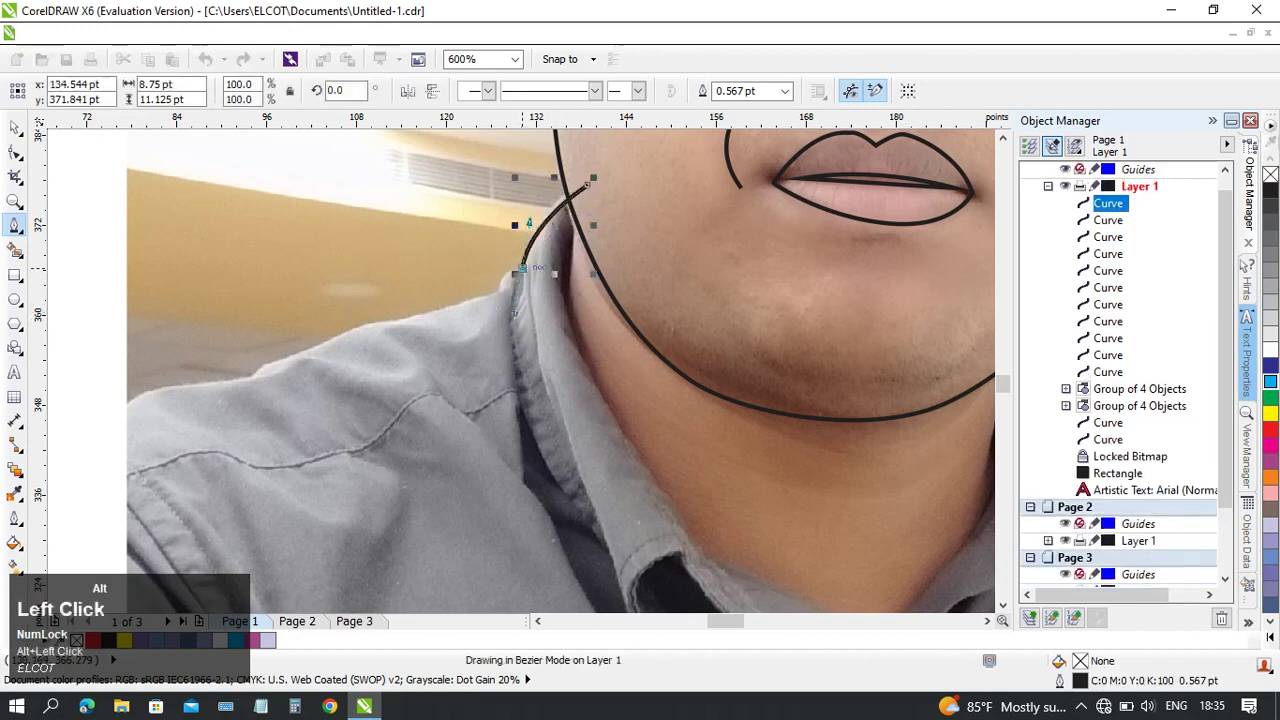
pyautogui.click(499, 290)
pyautogui.middleClick(370, 331)
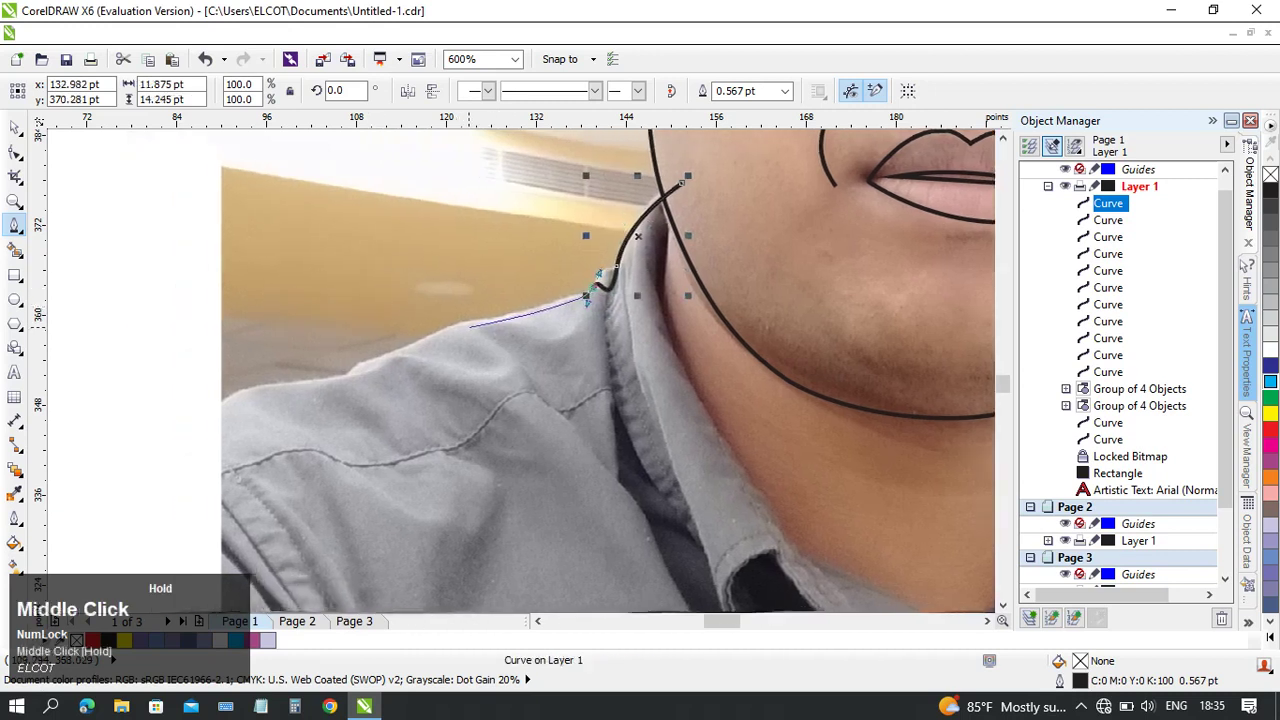
pyautogui.hotkey('ctrl', 'z')
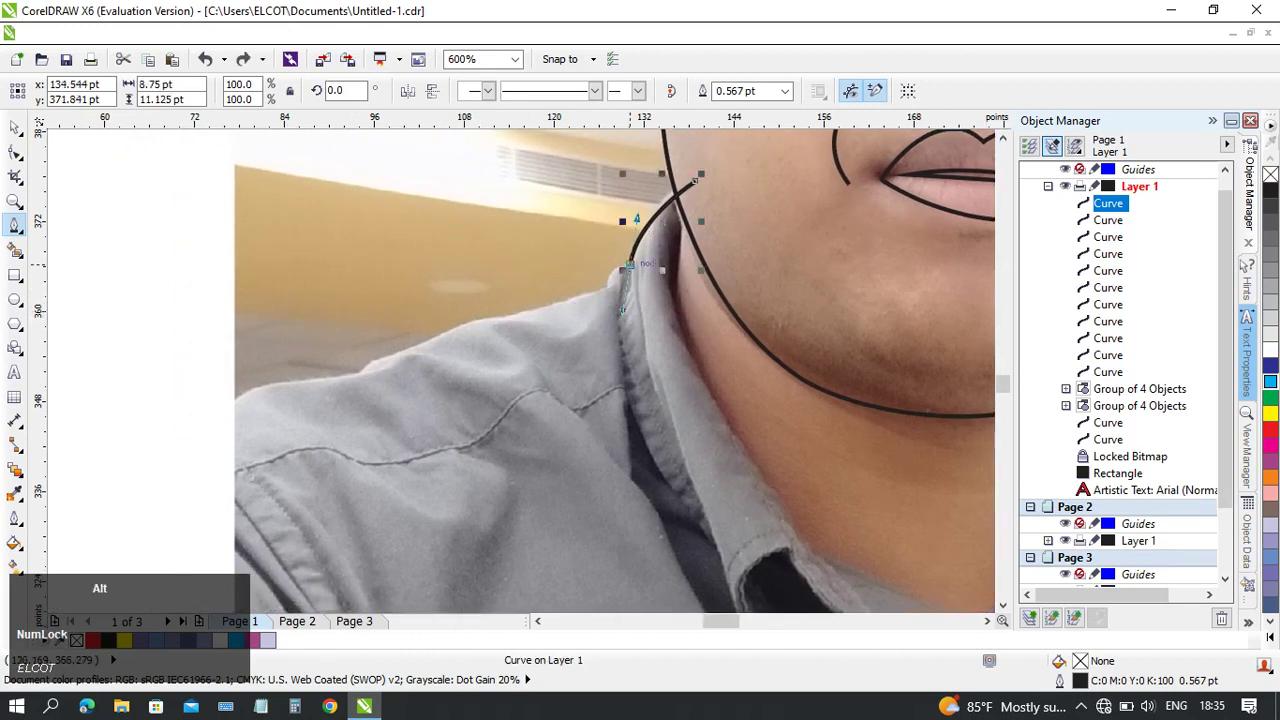
pyautogui.click(605, 289)
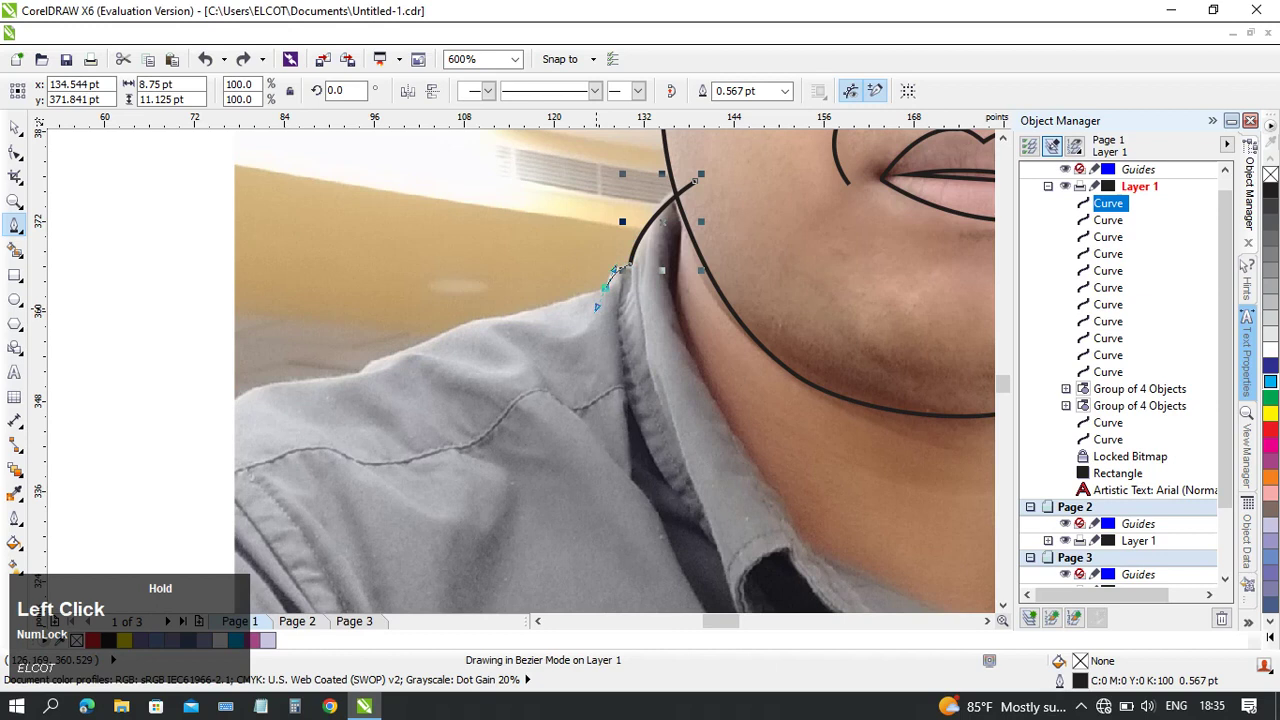
pyautogui.moveTo(426, 343); pyautogui.dragTo(372, 375)
pyautogui.middleClick(372, 375)
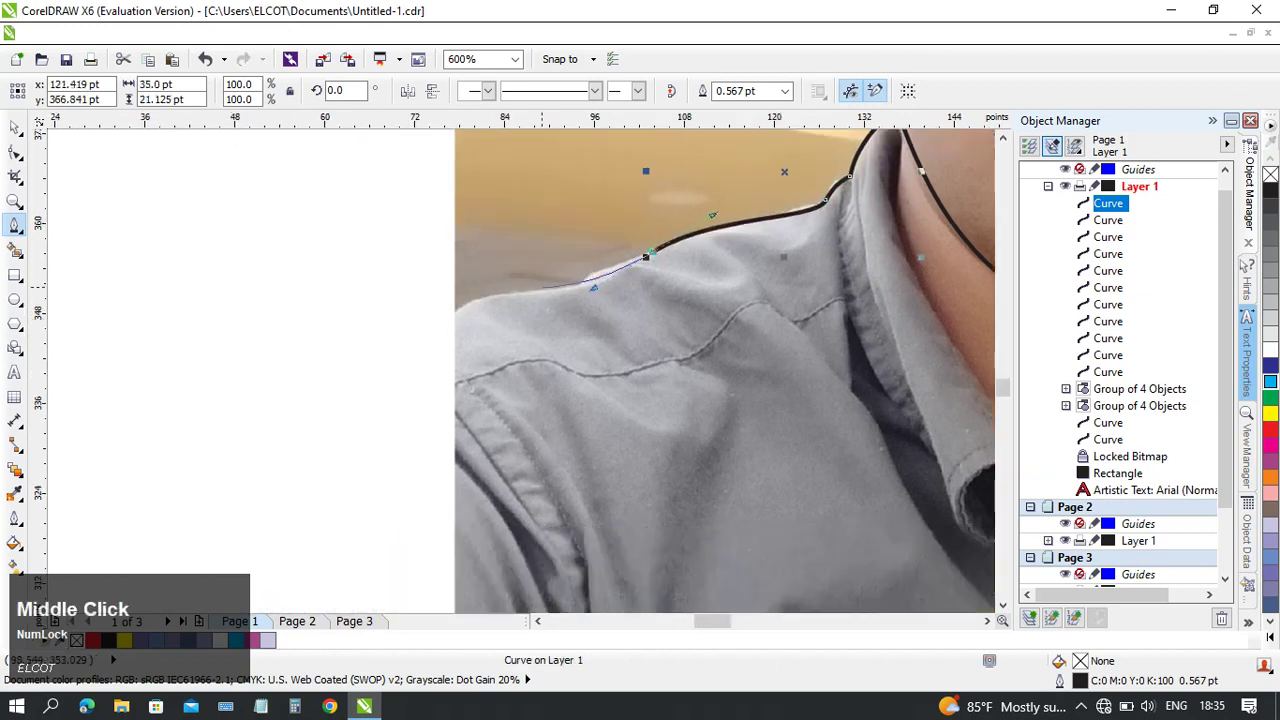
# - Continue the shirt outline to the photo's left-hand edge, down that edge and across just above the keyboard, to about 190 × 164 pt
pyautogui.click(454, 303)
pyautogui.scroll(-2, 440, 312)
pyautogui.middleClick(438, 317)
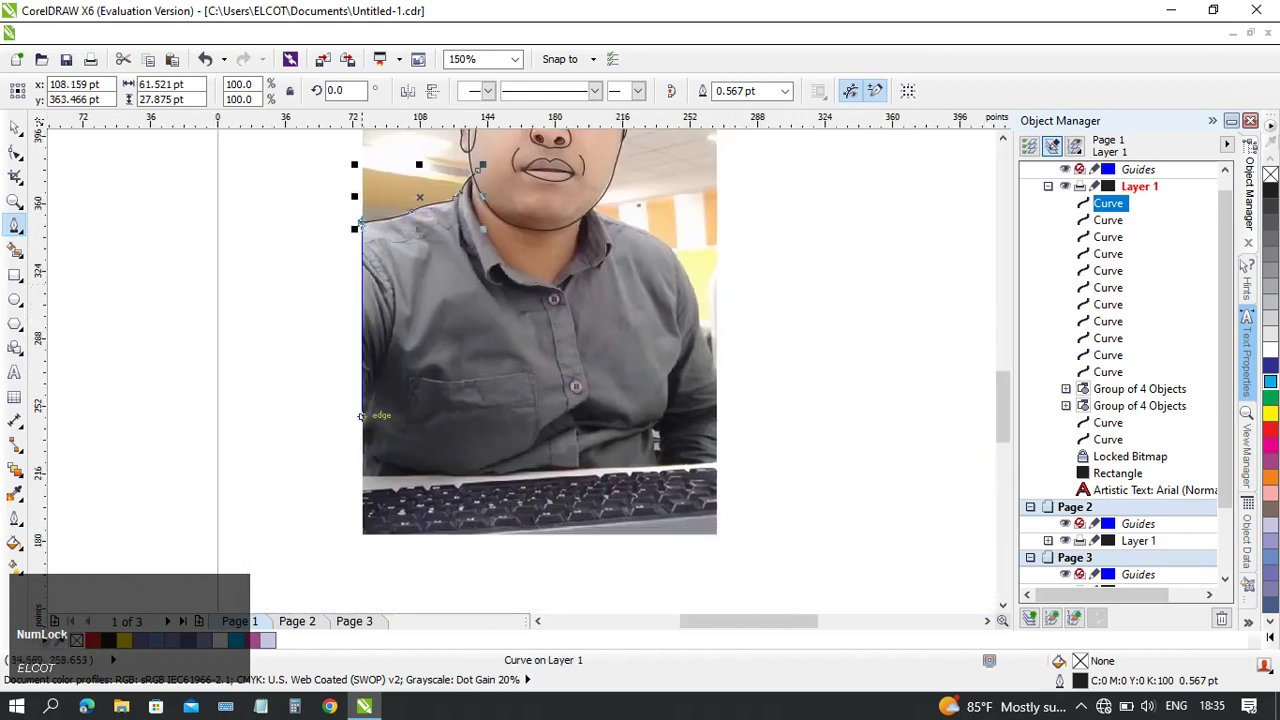
pyautogui.click(361, 465)
pyautogui.click(571, 464)
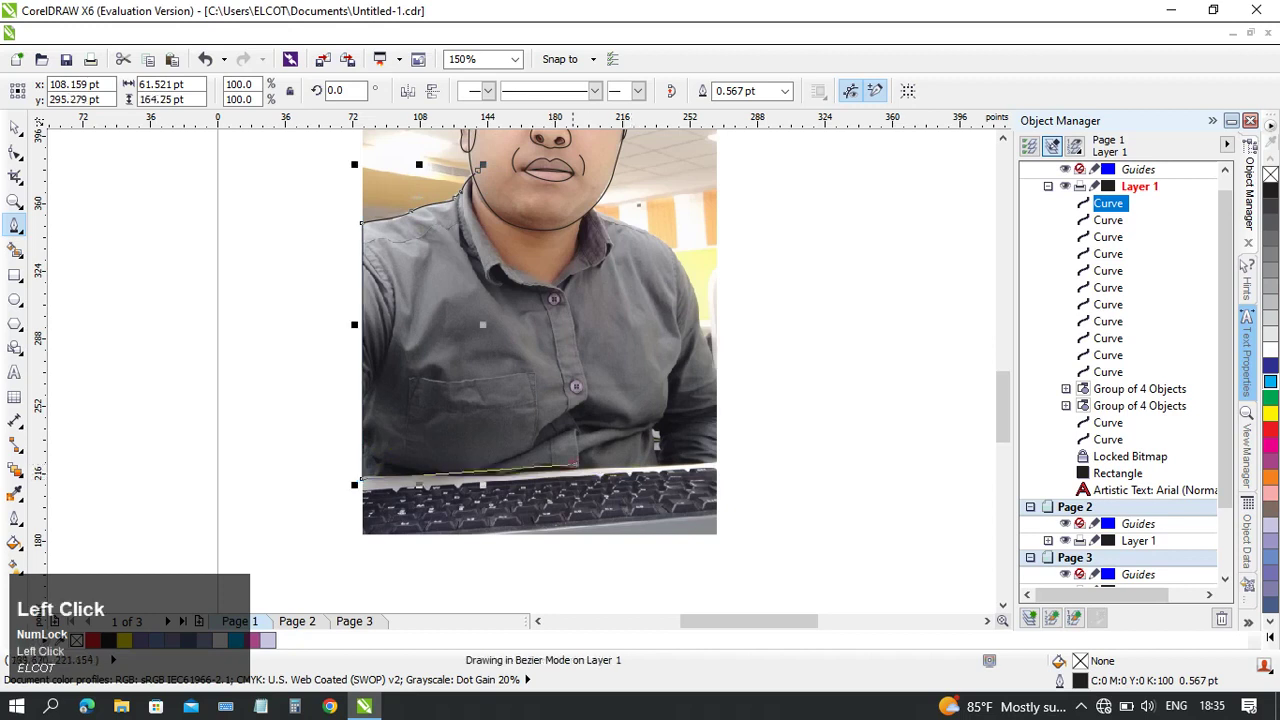
pyautogui.click(716, 460)
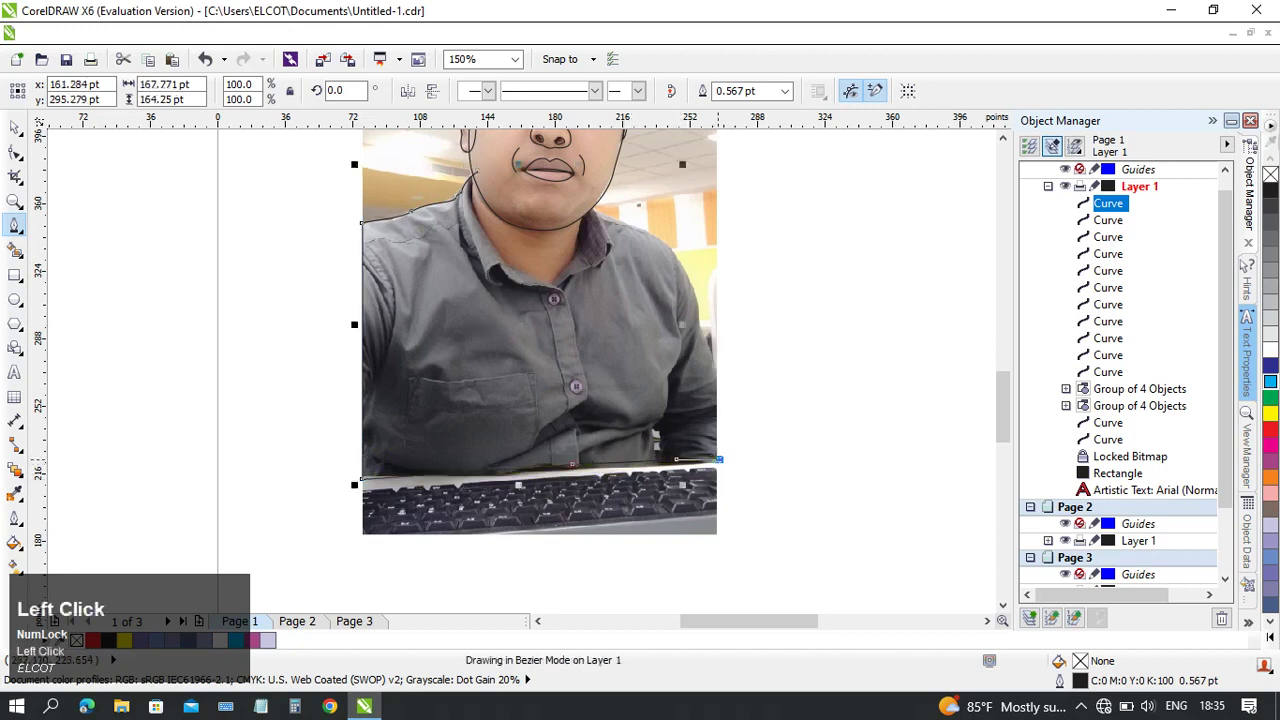
# - Trace the right-hand sleeve and shoulder up to the jaw and close the shirt outline with a straight line across the lower face
pyautogui.scroll(3, 729, 383)
pyautogui.middleClick(722, 388)
pyautogui.moveTo(723, 388); pyautogui.dragTo(824, 532)
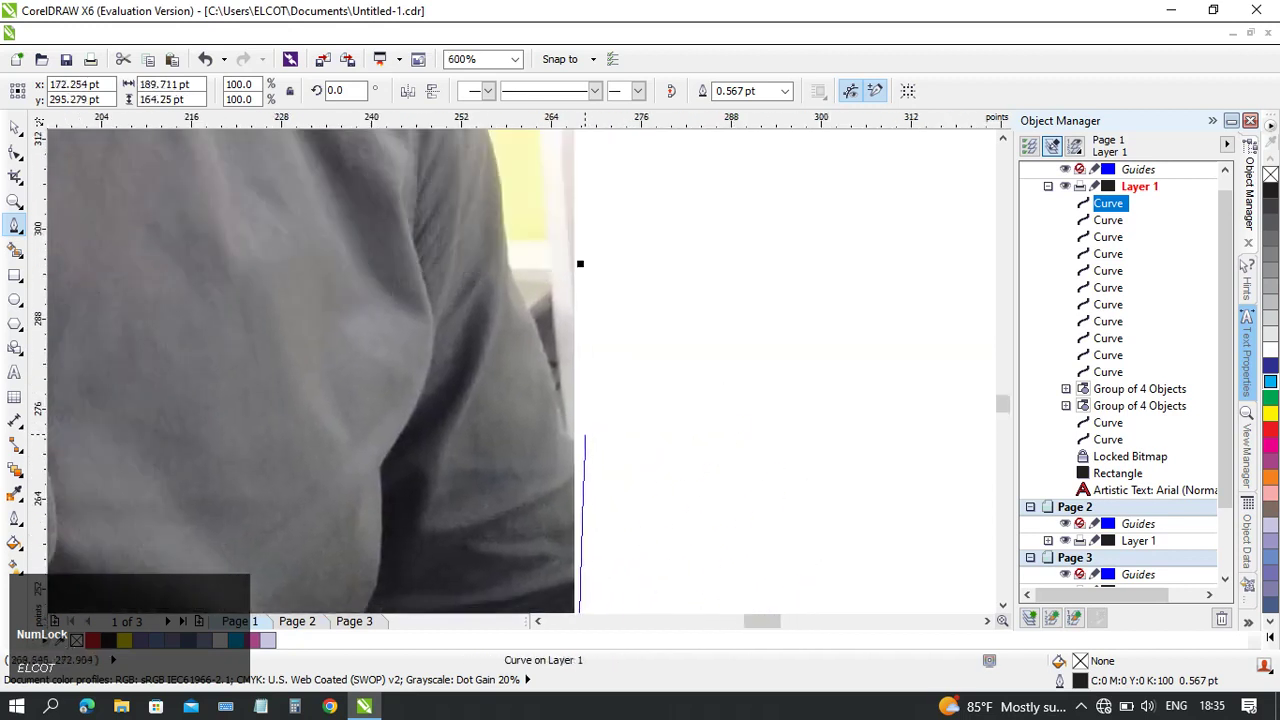
pyautogui.click(577, 442)
pyautogui.moveTo(510, 268); pyautogui.dragTo(563, 478)
pyautogui.keyDown('alt'); pyautogui.click(581, 503); pyautogui.keyUp('alt')
pyautogui.moveTo(483, 227); pyautogui.dragTo(452, 196)
pyautogui.middleClick(449, 194)
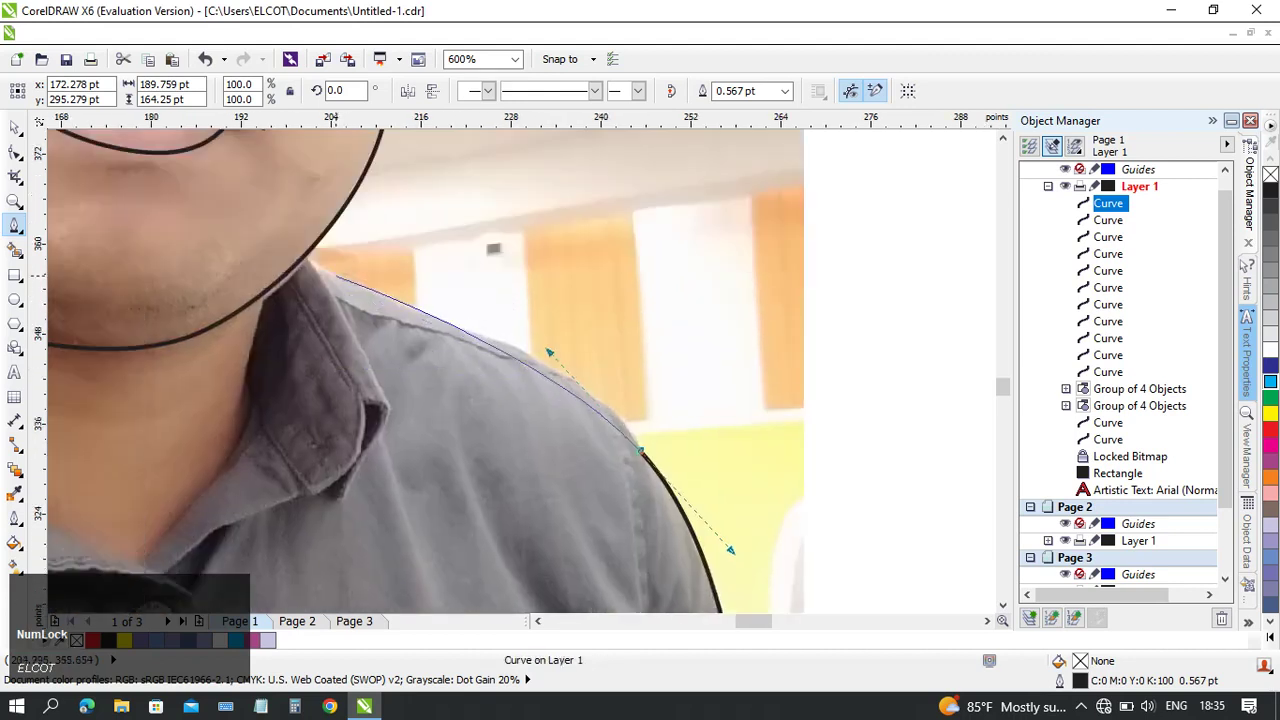
pyautogui.doubleClick(300, 256)
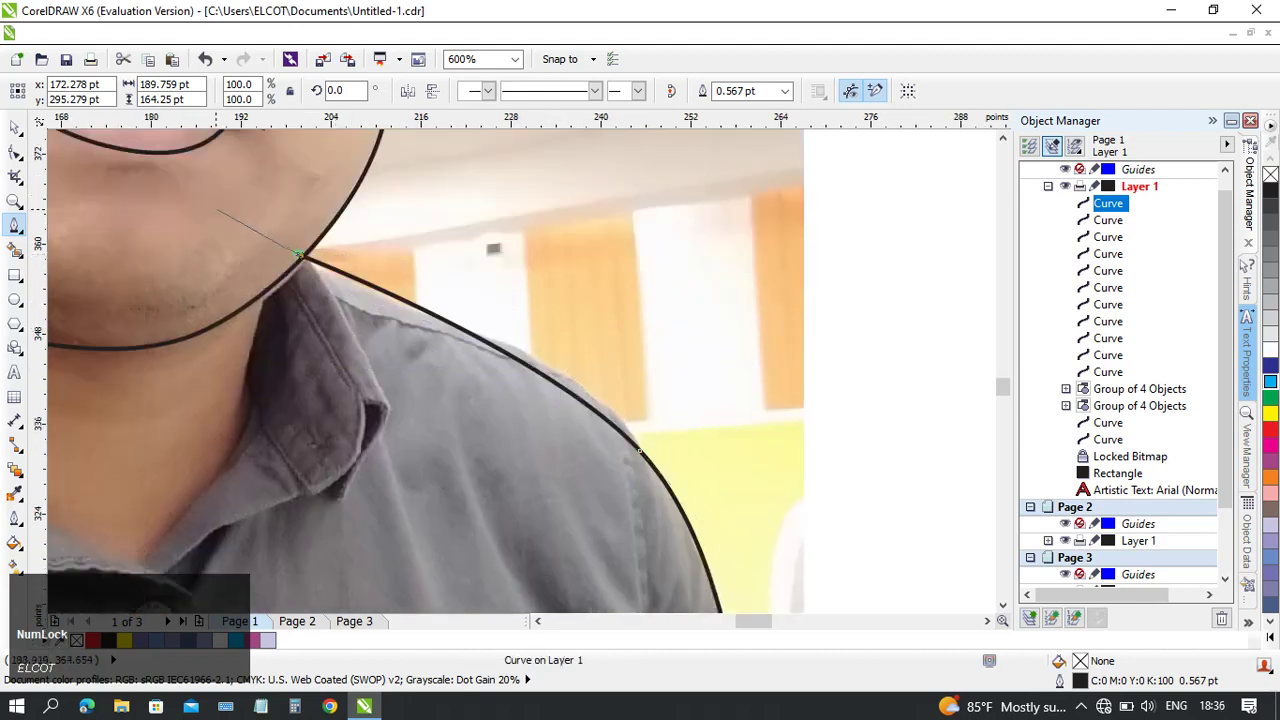
pyautogui.scroll(-2, 796, 404)
pyautogui.click(319, 260)
# - Examine the collar and neckline area below the chin
pyautogui.moveTo(381, 314); pyautogui.dragTo(494, 209)
pyautogui.scroll(1, 490, 260)
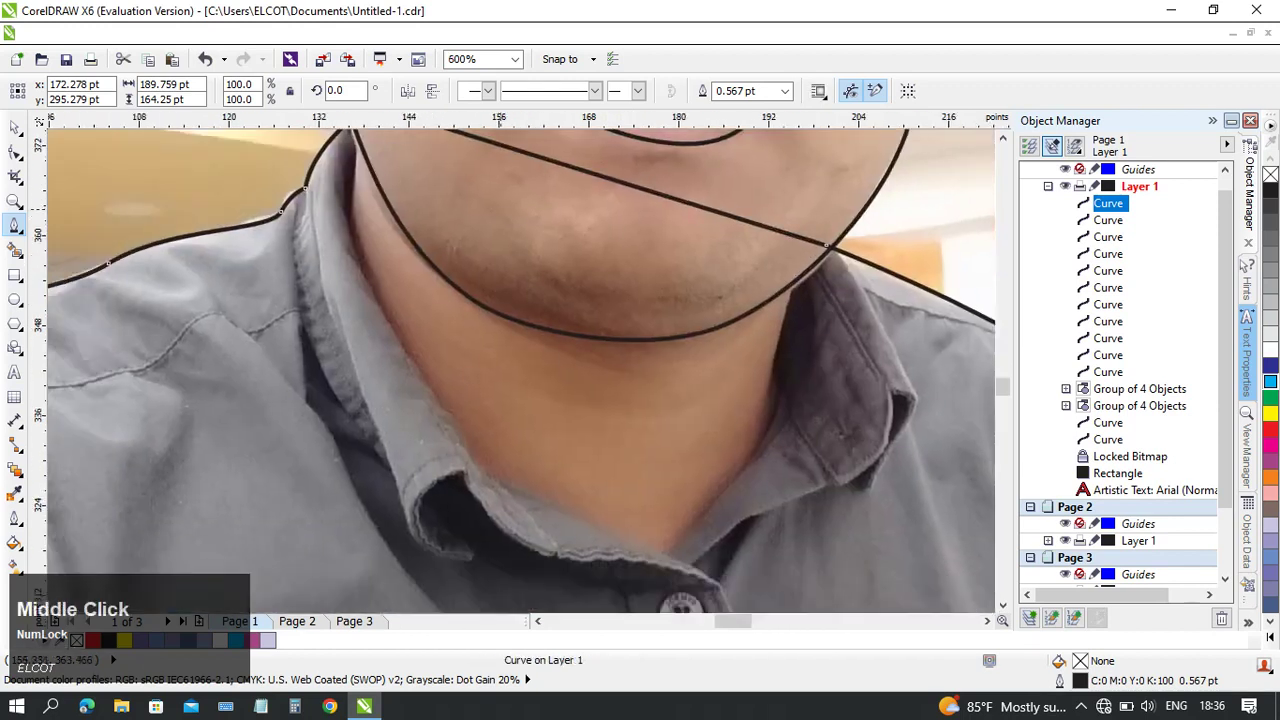
pyautogui.moveTo(490, 333); pyautogui.dragTo(488, 256)
pyautogui.scroll(-1, 480, 258)
pyautogui.moveTo(437, 298); pyautogui.dragTo(574, 306)
pyautogui.scroll(1, 554, 233)
pyautogui.scroll(-1, 401, 307)
pyautogui.moveTo(401, 307); pyautogui.dragTo(593, 377)
pyautogui.scroll(1, 500, 252)
pyautogui.scroll(-1, 110, 338)
pyautogui.moveTo(140, 260); pyautogui.dragTo(377, 174)
pyautogui.scroll(1, 330, 240)
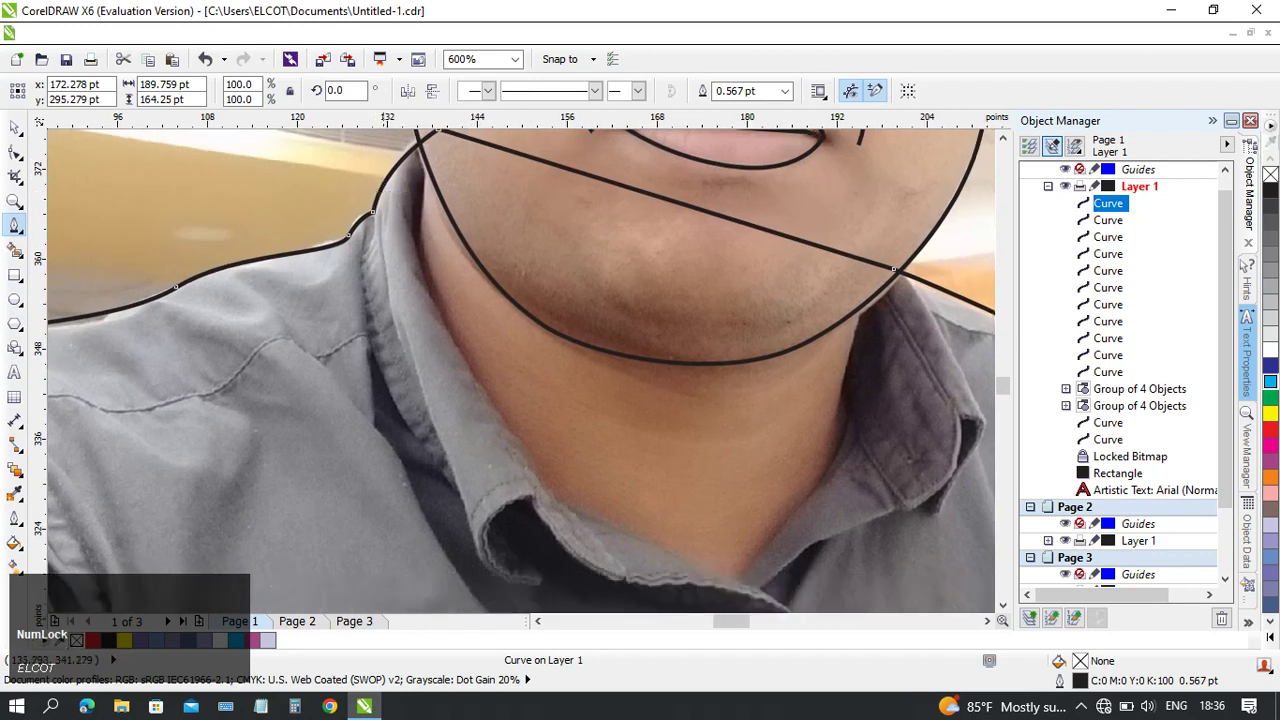
pyautogui.scroll(-1, 113, 163)
pyautogui.moveTo(257, 149); pyautogui.dragTo(305, 187)
pyautogui.scroll(1, 390, 189)
pyautogui.moveTo(390, 189); pyautogui.dragTo(513, 186)
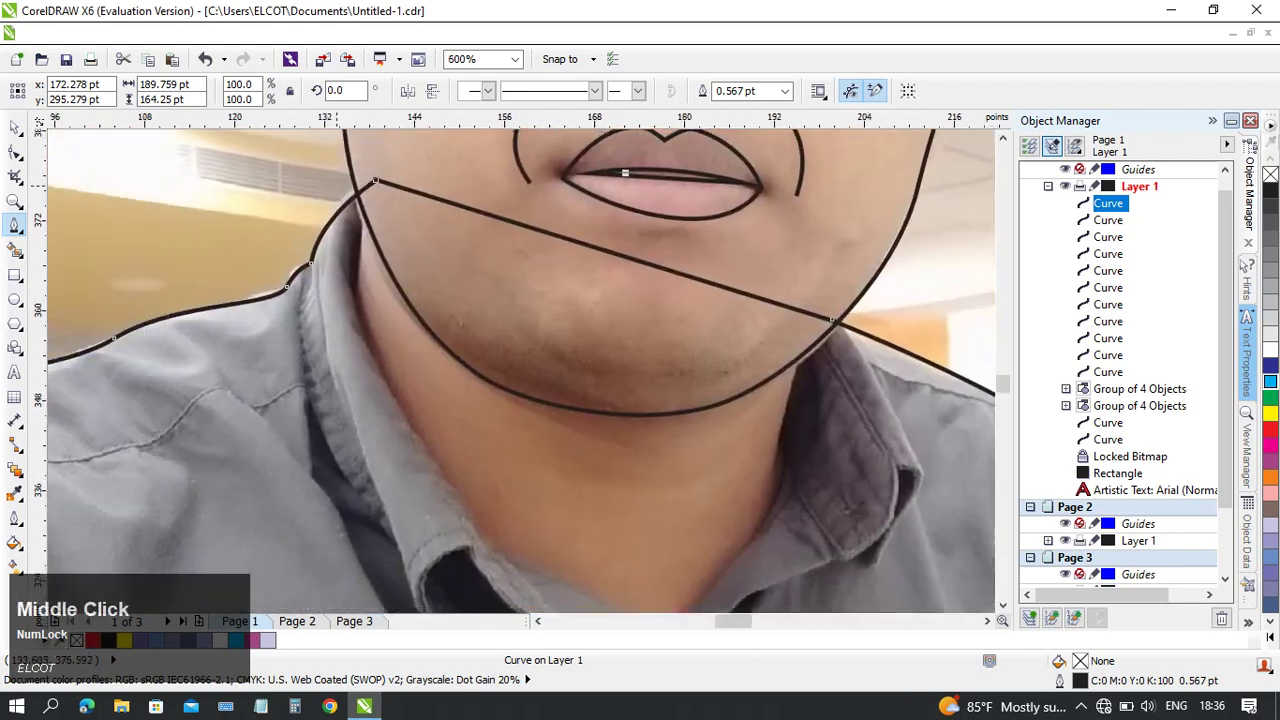
# - Start a Pen outline of the collar from the left-hand jaw down its outer edge, about 11.7 × 47.6 pt
pyautogui.click(357, 194)
pyautogui.moveTo(297, 272); pyautogui.dragTo(297, 246)
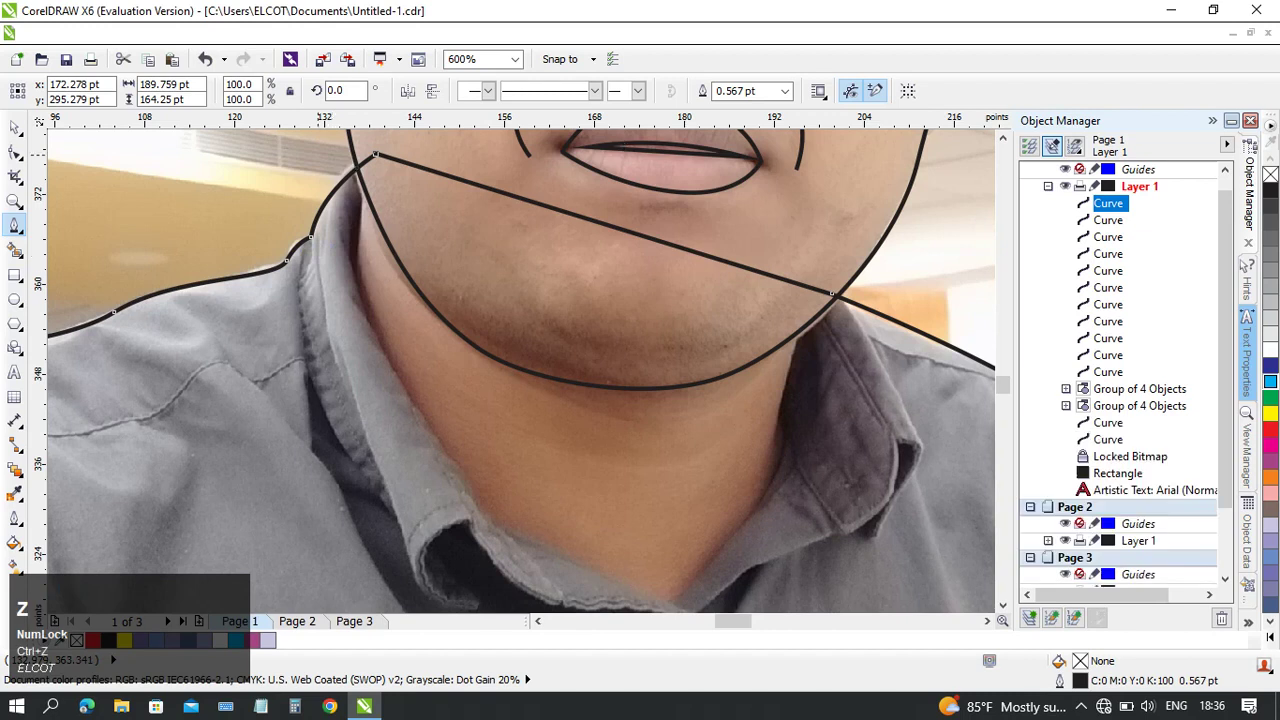
pyautogui.click(345, 163)
pyautogui.moveTo(330, 450); pyautogui.dragTo(338, 432)
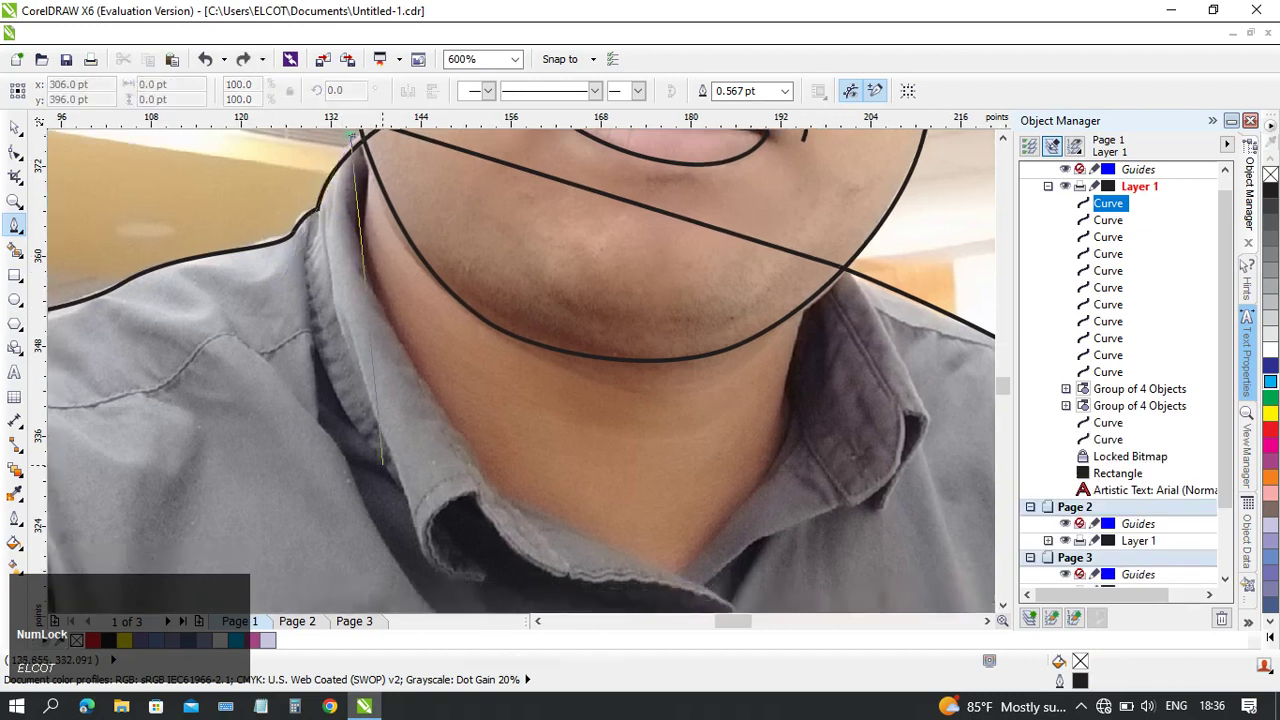
pyautogui.scroll(-1, 252, 432)
pyautogui.moveTo(250, 431)
pyautogui.mouseDown()
pyautogui.moveTo(303, 389)
pyautogui.moveTo(357, 510)
pyautogui.moveTo(401, 539)
pyautogui.mouseUp()
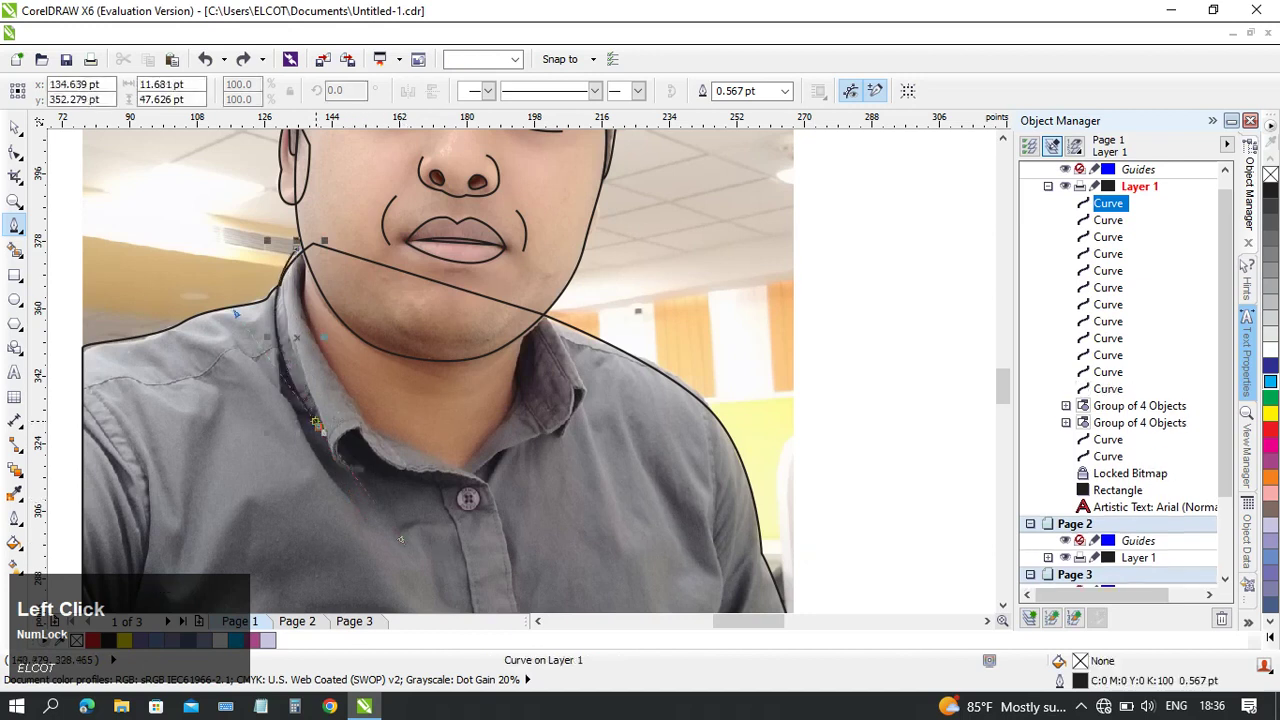
pyautogui.click(319, 427)
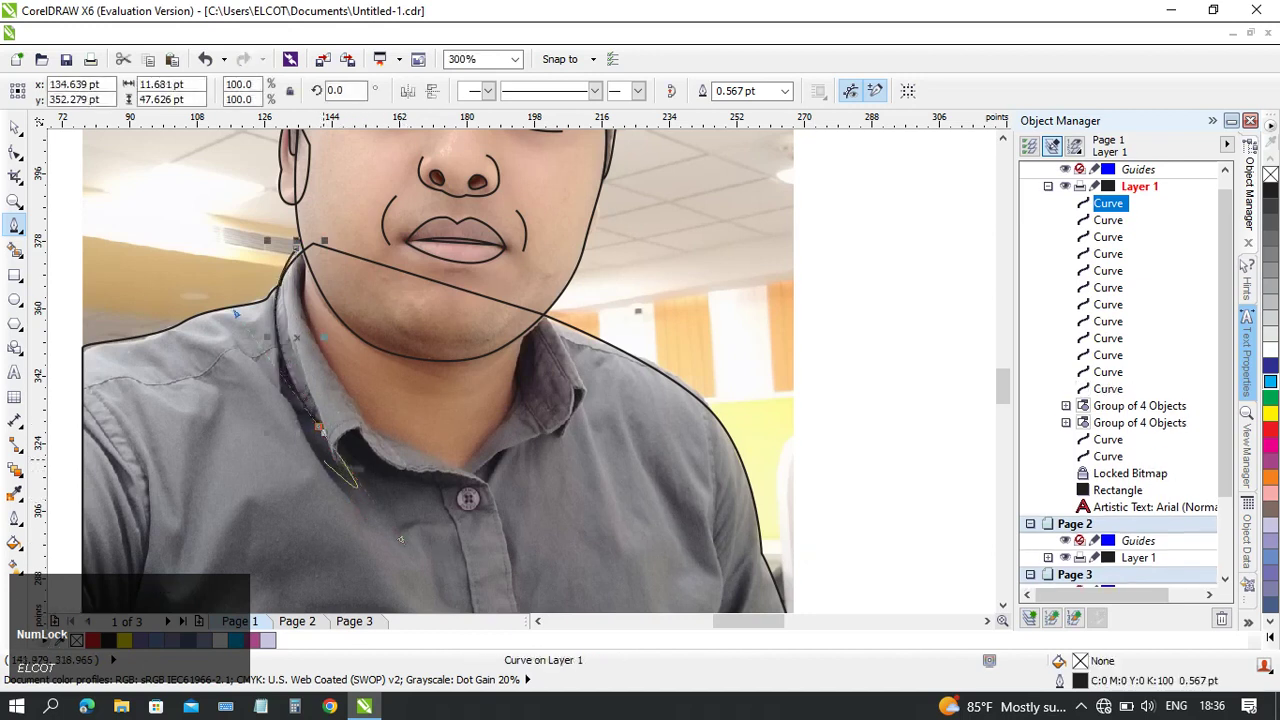
pyautogui.keyDown('alt'); pyautogui.click(319, 427); pyautogui.keyUp('alt')
# - Continue the collar outline around the left-hand collar point to the lower end of its dark fold, to about 23.9 × 59.2 pt
pyautogui.scroll(1, 450, 476)
pyautogui.moveTo(450, 476); pyautogui.dragTo(595, 517)
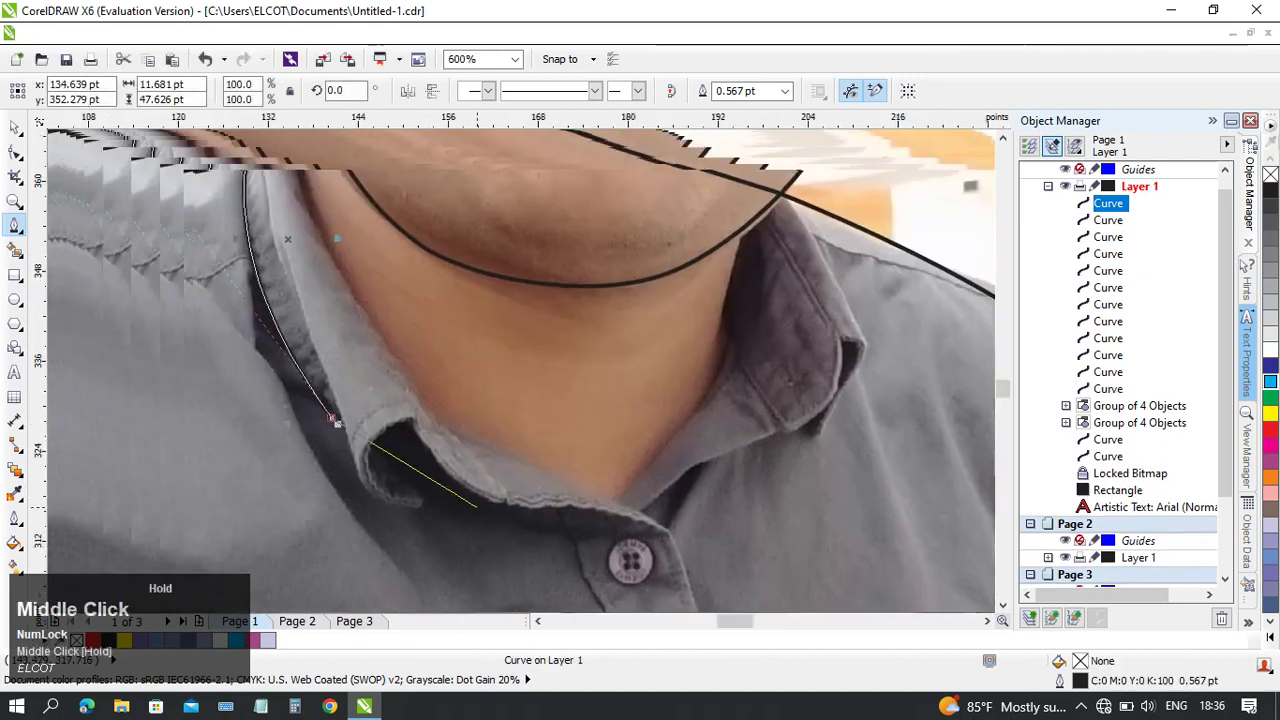
pyautogui.moveTo(412, 509); pyautogui.dragTo(492, 513)
pyautogui.hotkey('ctrl', 'z')
pyautogui.moveTo(341, 417); pyautogui.dragTo(441, 401)
pyautogui.keyDown('alt'); pyautogui.click(434, 403); pyautogui.keyUp('alt')
pyautogui.click(433, 404)
pyautogui.moveTo(455, 455); pyautogui.dragTo(464, 488)
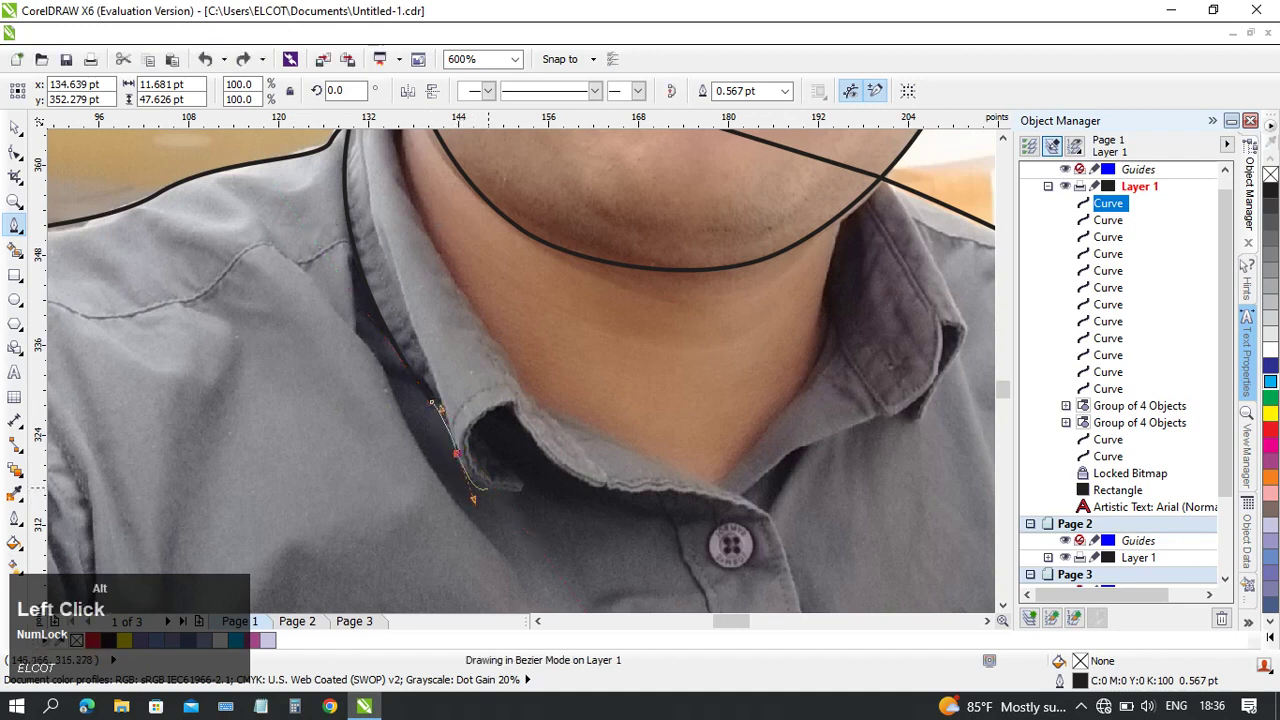
pyautogui.click(523, 487)
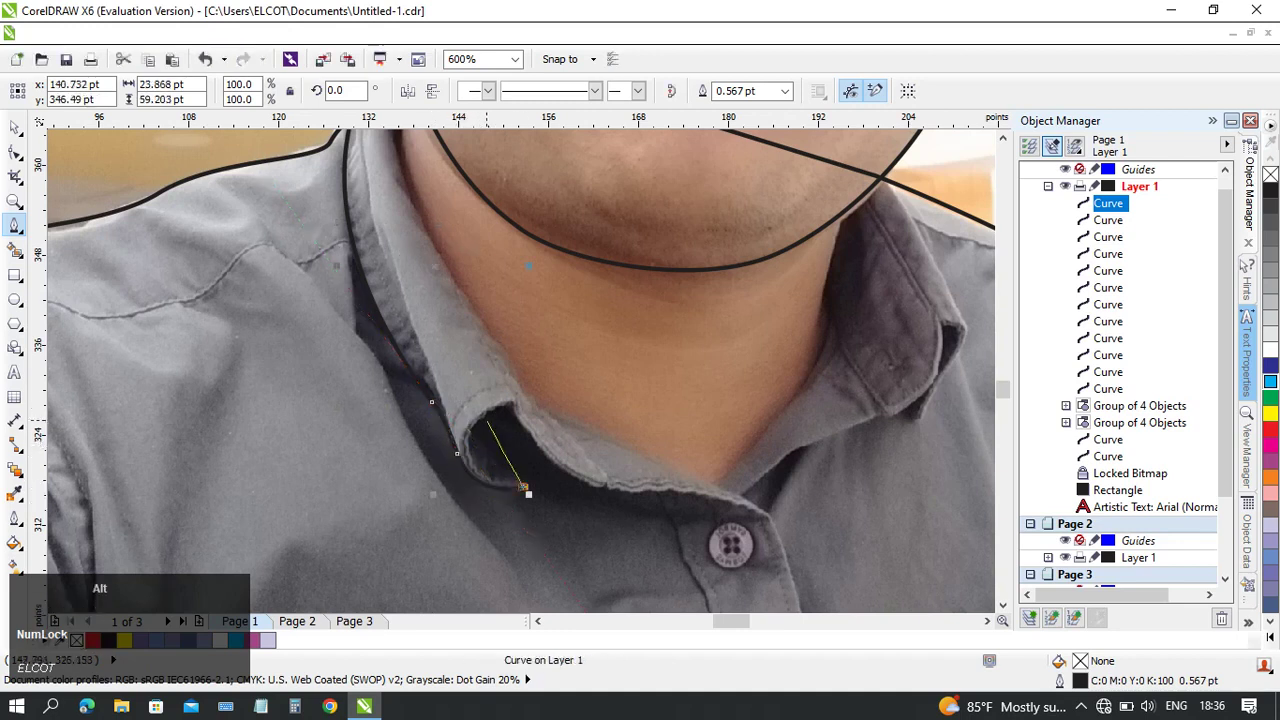
# - Trace the left-hand fold opening and the neckline above the shirt button, continuing onto the right-hand collar, to about 62.1 × 60.7 pt
pyautogui.moveTo(507, 404); pyautogui.dragTo(612, 355)
pyautogui.click(508, 404)
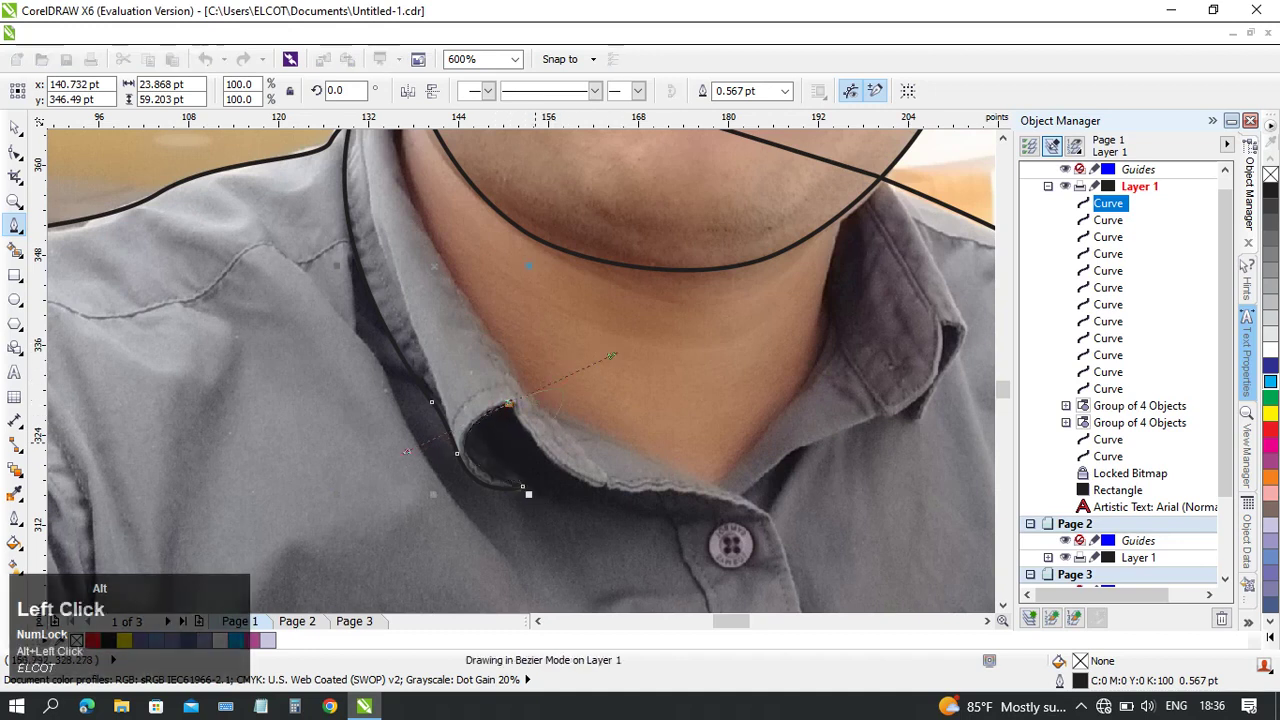
pyautogui.keyDown('alt'); pyautogui.click(509, 404); pyautogui.keyUp('alt')
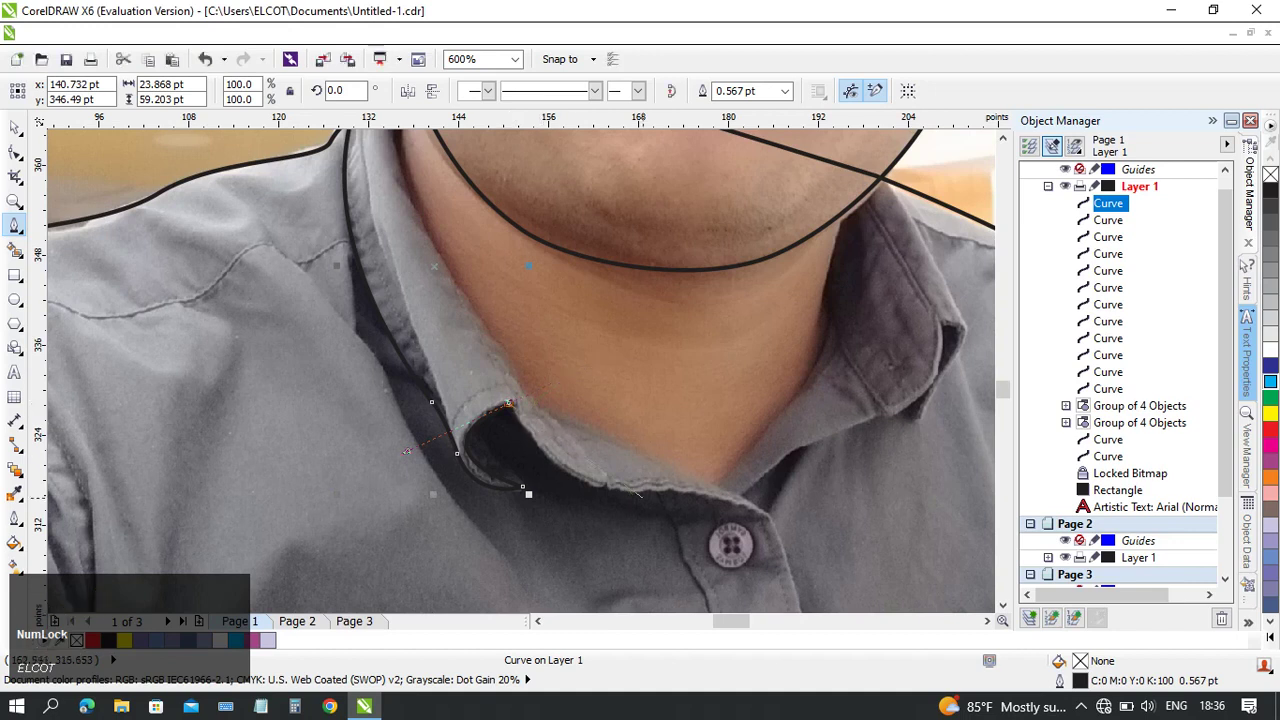
pyautogui.moveTo(646, 497); pyautogui.dragTo(746, 499)
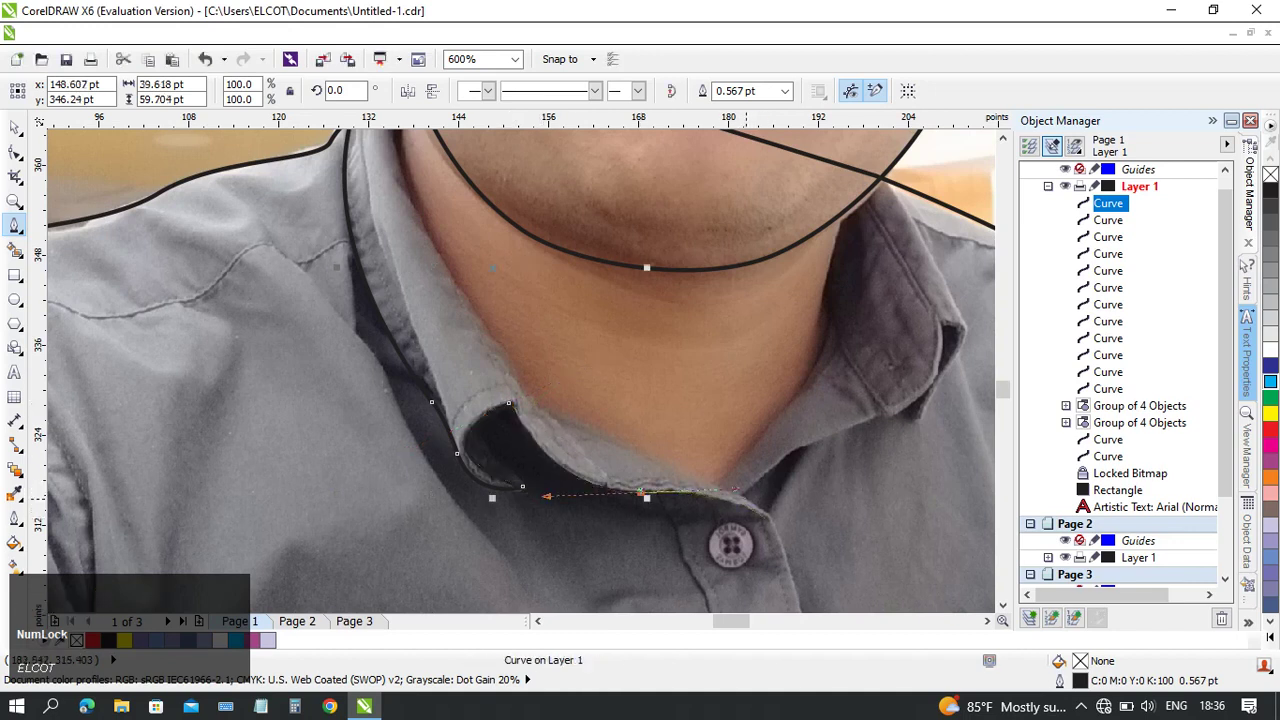
pyautogui.click(736, 498)
pyautogui.moveTo(809, 443); pyautogui.dragTo(863, 428)
# - Continue the collar outline along the right-hand collar's lower edge and around its dark fold opening, to about 82.4 × 60.7 pt
pyautogui.middleClick(927, 368)
pyautogui.middleClick(876, 416)
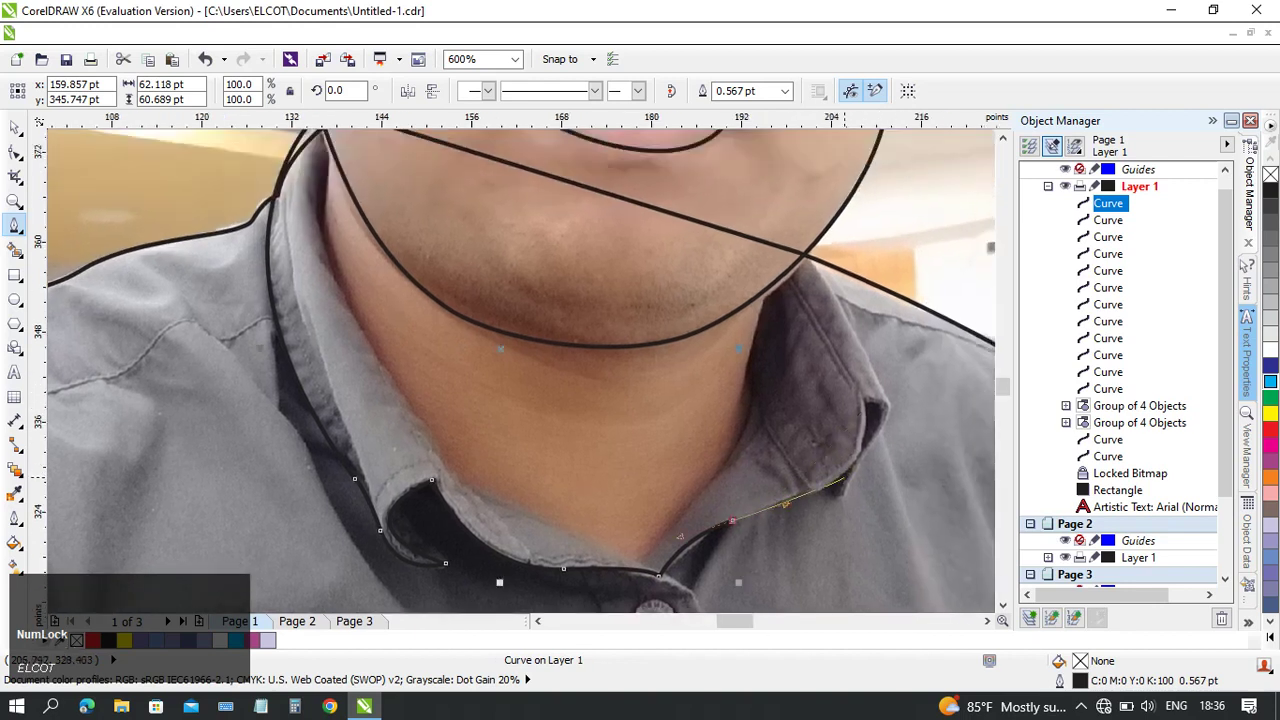
pyautogui.moveTo(848, 471); pyautogui.dragTo(869, 429)
pyautogui.click(864, 397)
pyautogui.hotkey('ctrl', 'z')
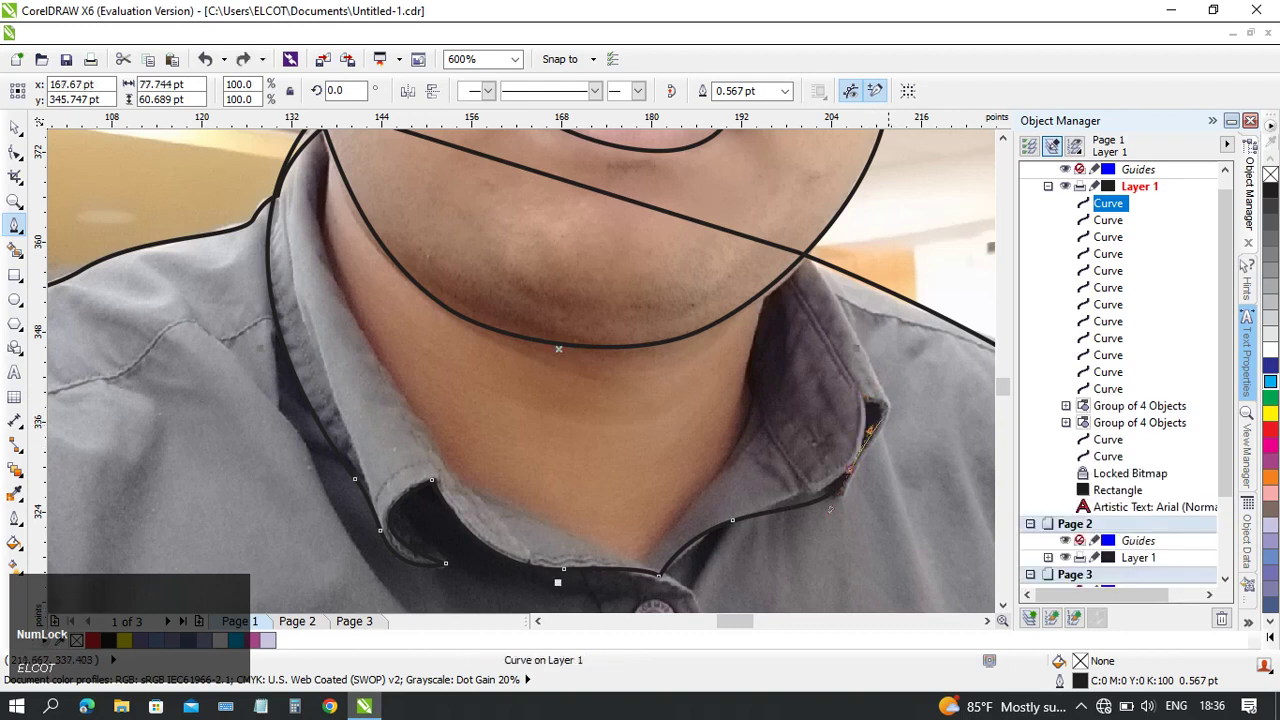
pyautogui.click(873, 397)
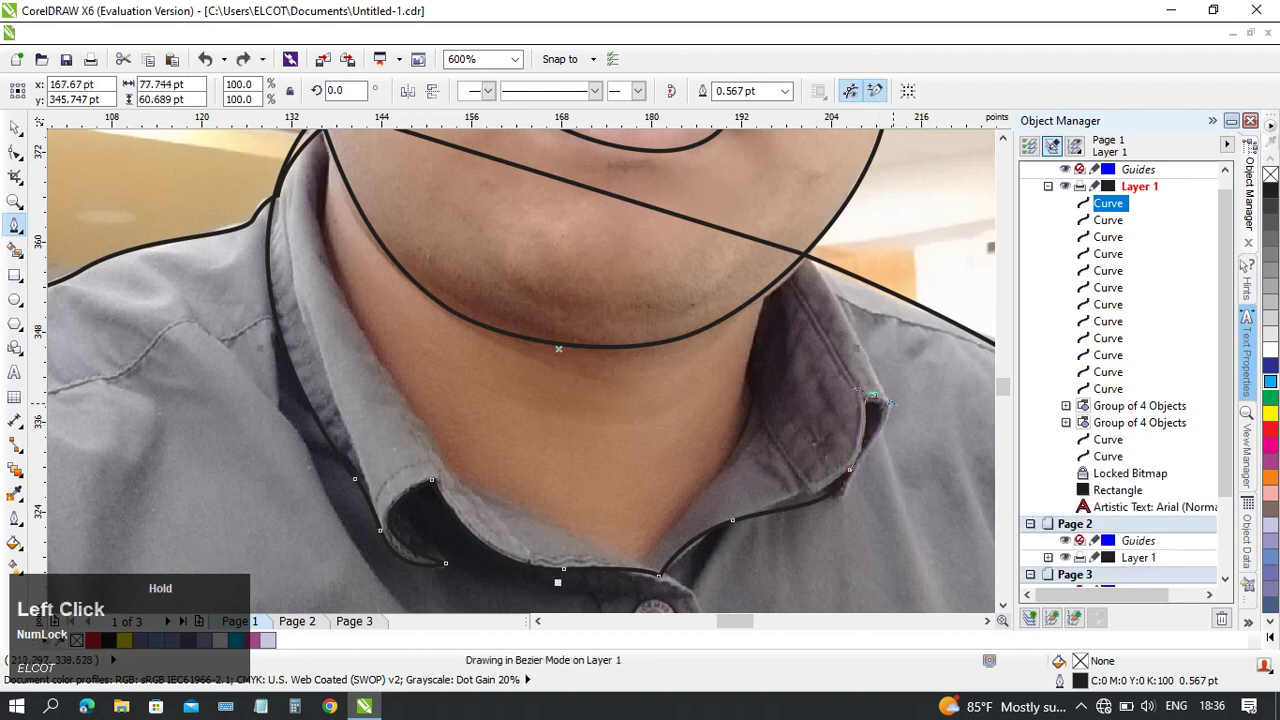
pyautogui.click(842, 492)
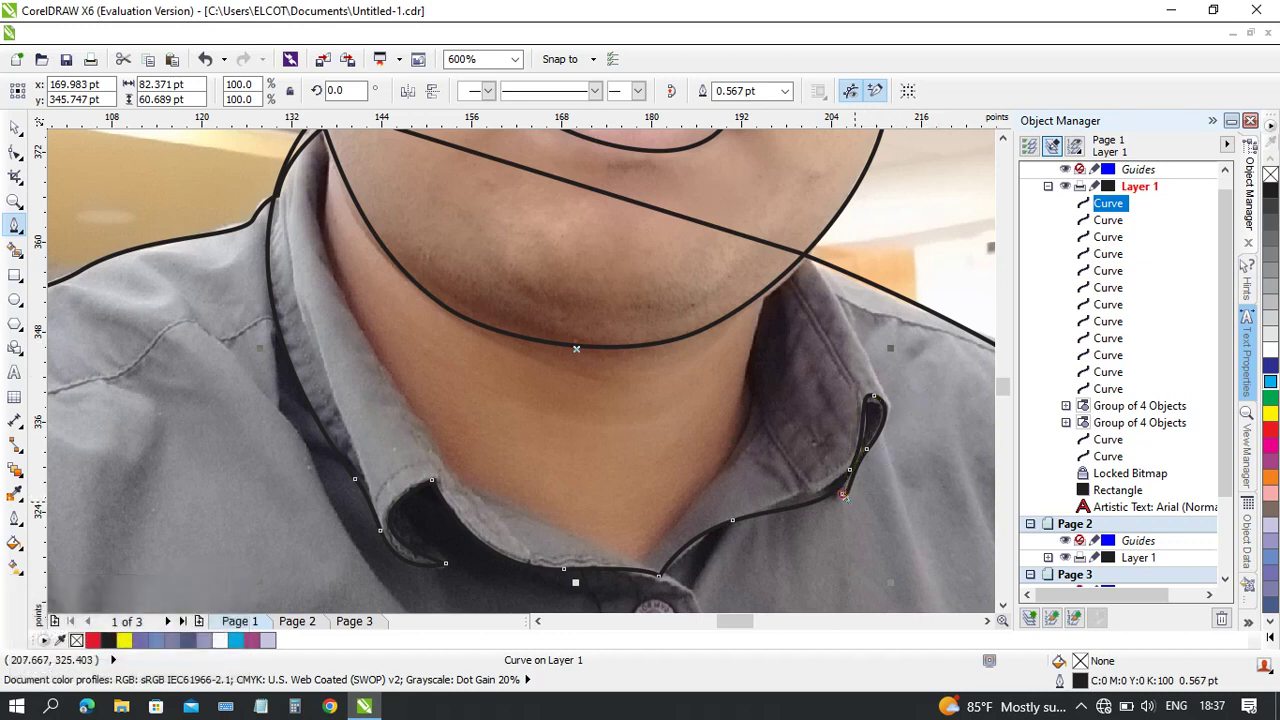
# - Trace up the right-hand collar's outer edge to the jaw and close the outline across the chin, about 83.6 × 60.7 pt overall
pyautogui.click(843, 494)
pyautogui.moveTo(893, 408); pyautogui.dragTo(898, 378)
pyautogui.middleClick(898, 378)
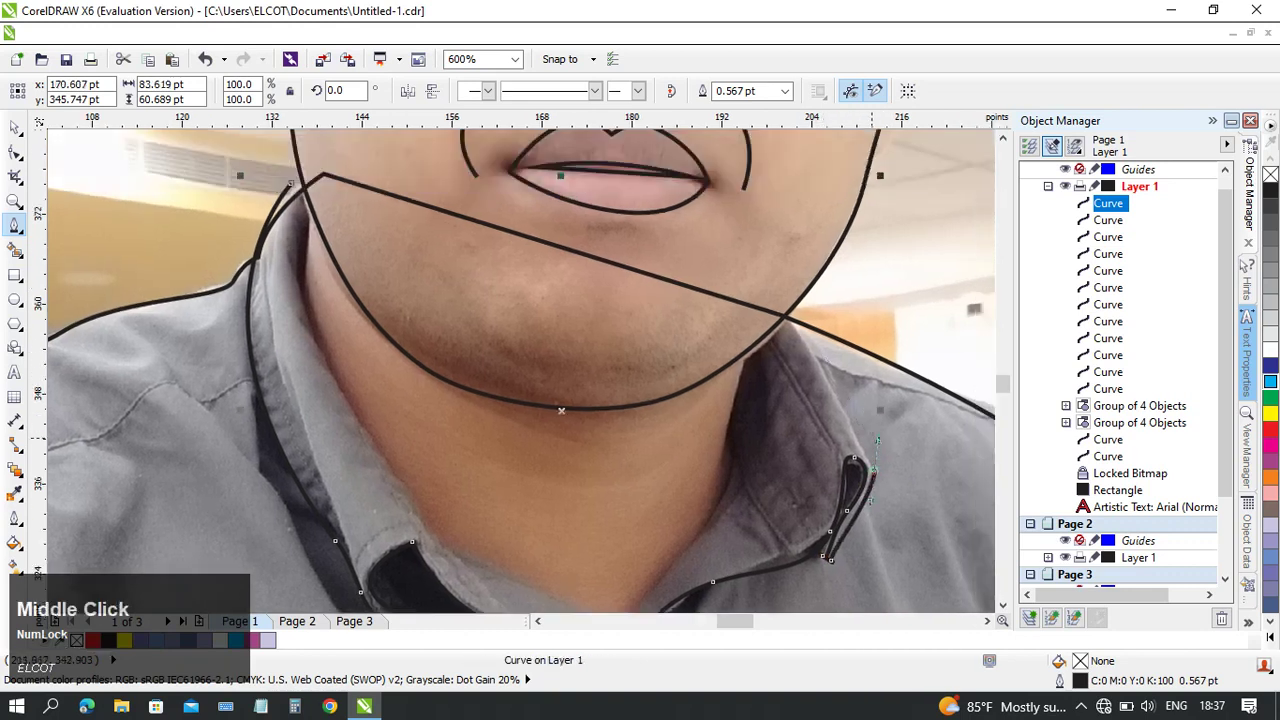
pyautogui.click(873, 470)
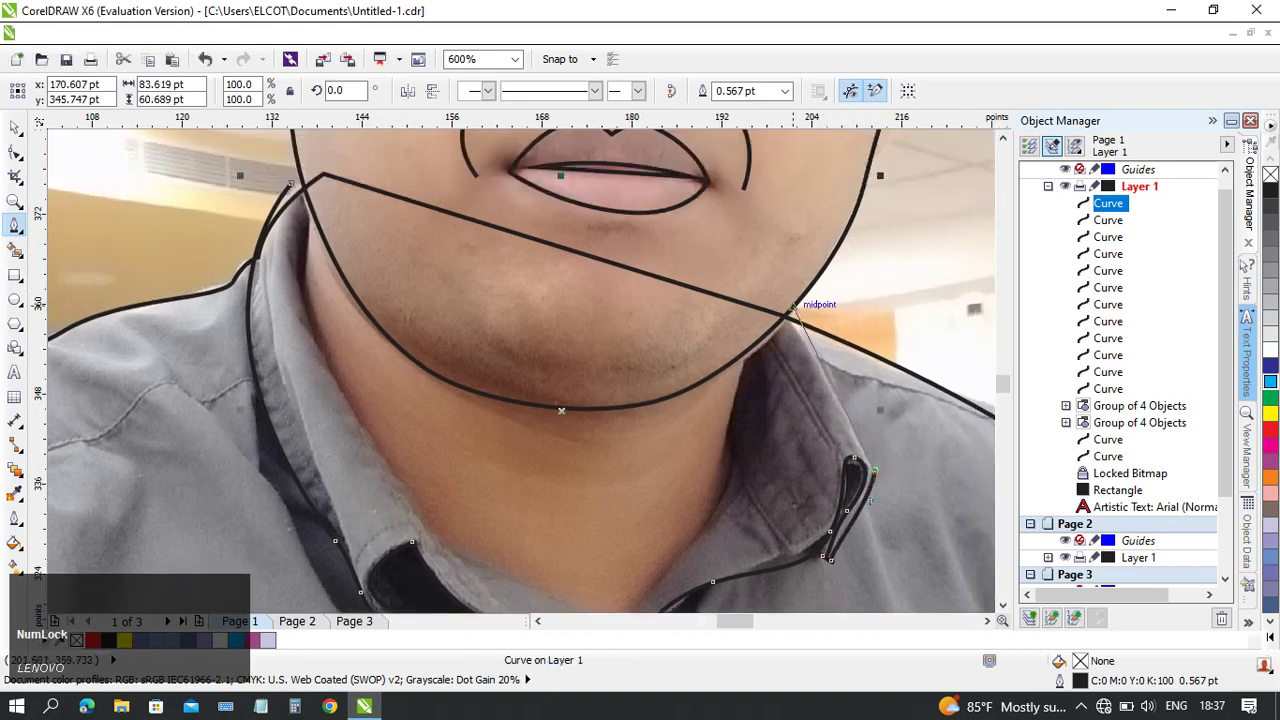
pyautogui.click(783, 283)
pyautogui.middleClick(783, 283)
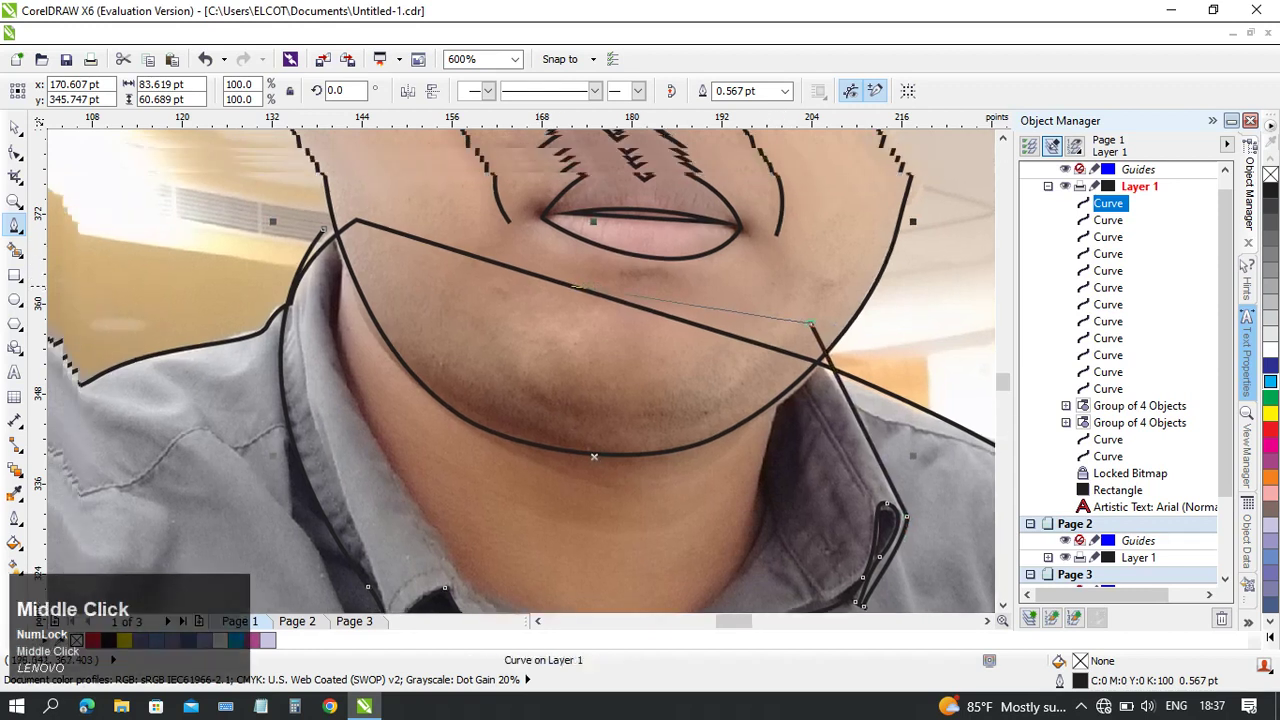
pyautogui.click(330, 228)
pyautogui.middleClick(330, 228)
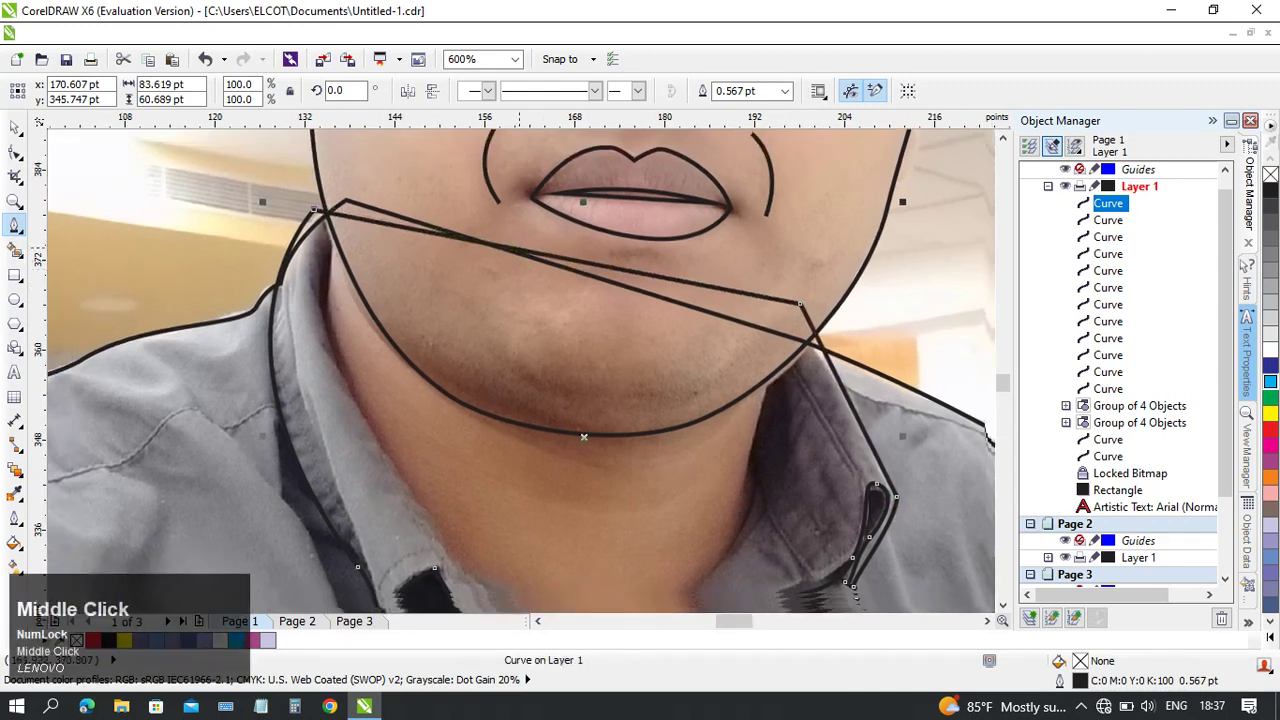
pyautogui.scroll(-1, 528, 260)
pyautogui.scroll(1, 525, 350)
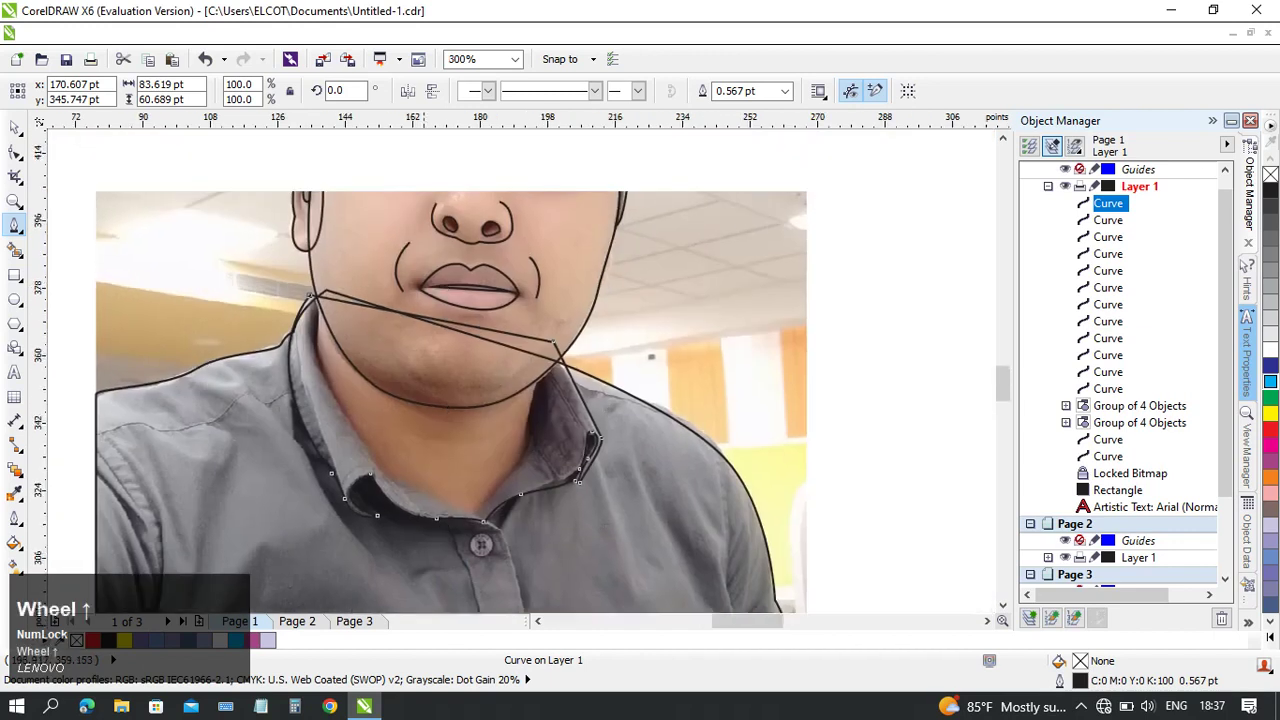
# - Draw a curved chin line between the lips and the jawline, about 32.1 × 10.8 pt
pyautogui.middleClick(530, 350)
pyautogui.click(431, 425)
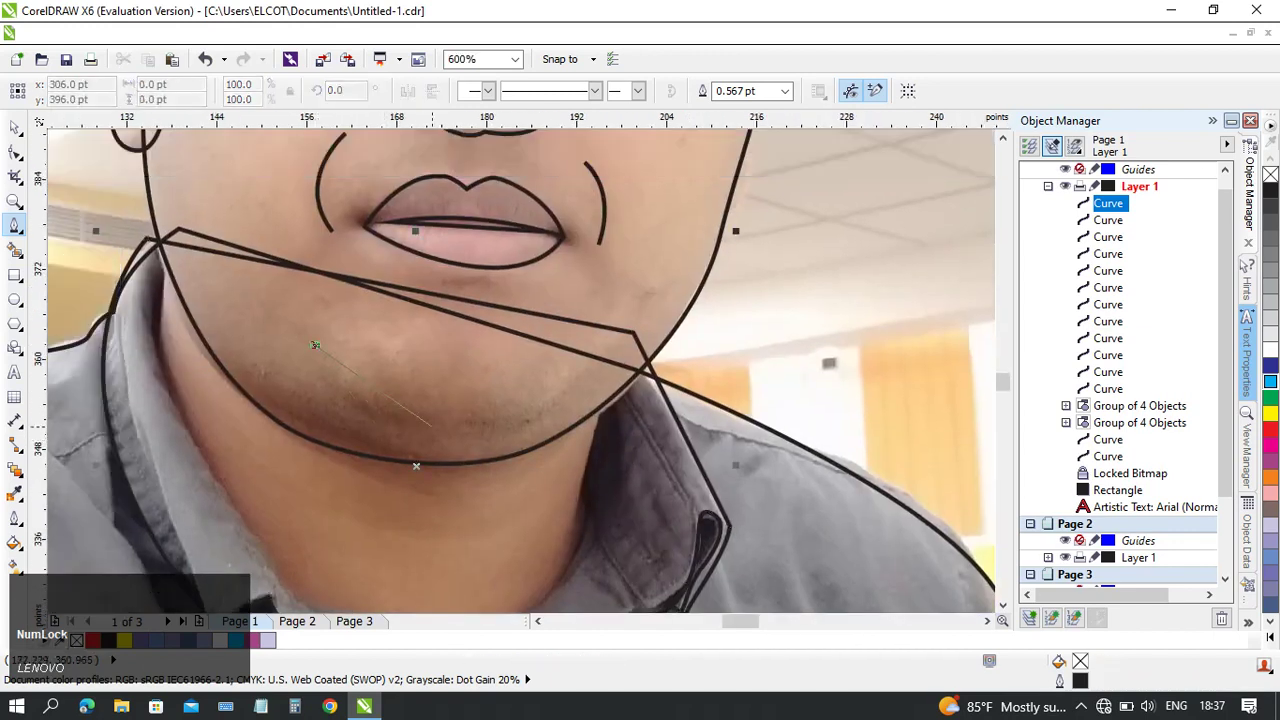
pyautogui.moveTo(555, 394); pyautogui.dragTo(688, 352)
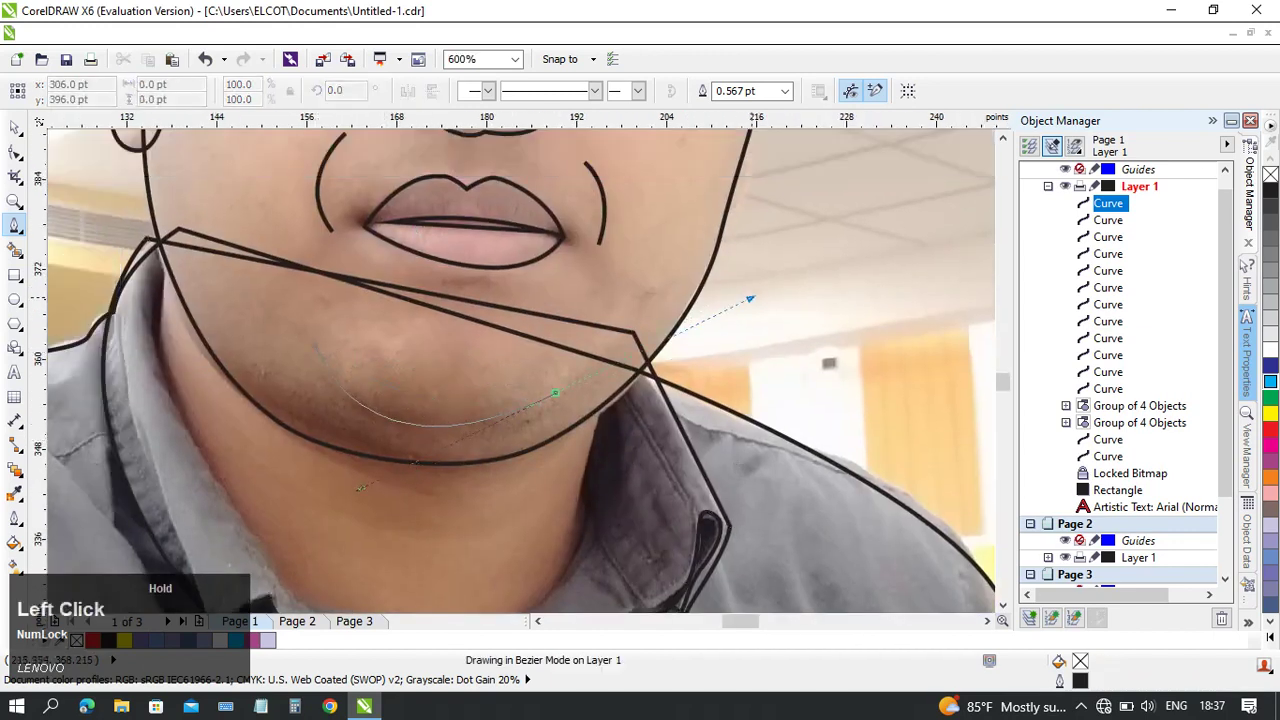
pyautogui.moveTo(752, 298); pyautogui.dragTo(753, 298)
pyautogui.middleClick(753, 299)
pyautogui.scroll(-1, 690, 390)
pyautogui.middleClick(690, 390)
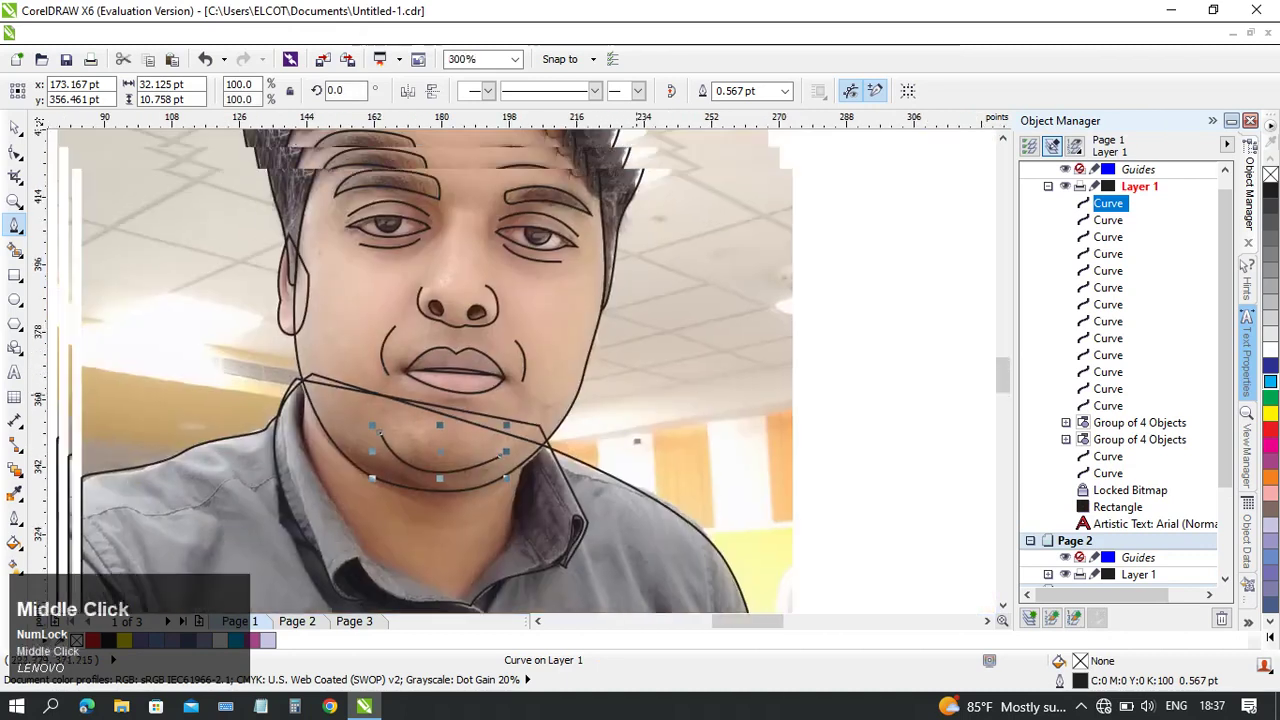
# - Start a Pen outline of the fringe from the left-hand temple along the first curl tips above the eyebrow, about 17.9 × 7.2 pt
pyautogui.middleClick(606, 355)
pyautogui.middleClick(650, 320)
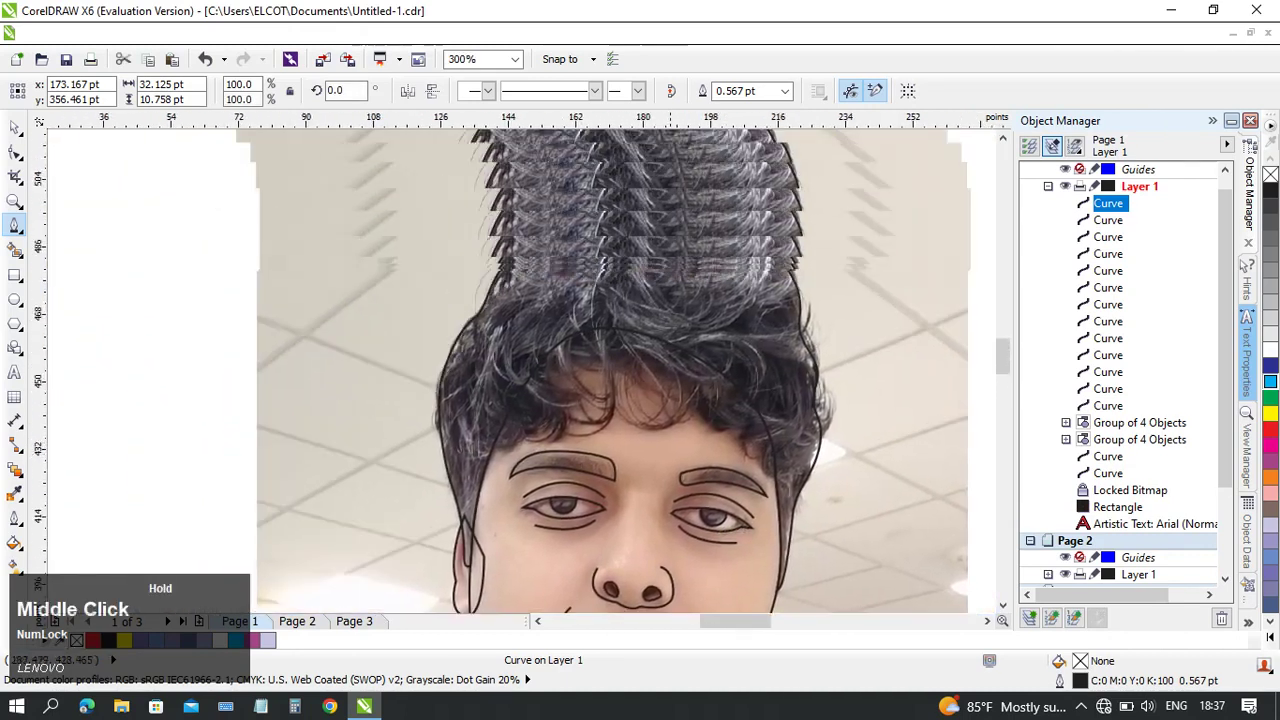
pyautogui.scroll(1, 677, 395)
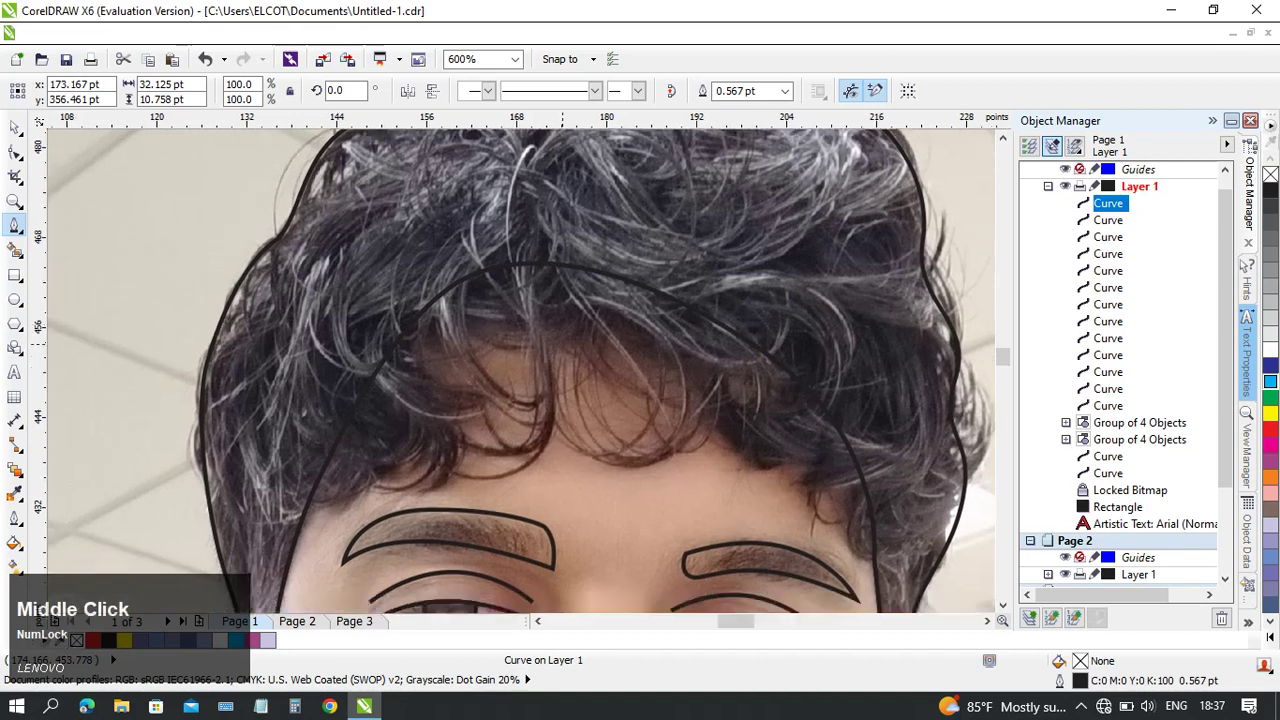
pyautogui.scroll(-1, 300, 345)
pyautogui.scroll(1, 350, 410)
pyautogui.middleClick(350, 410)
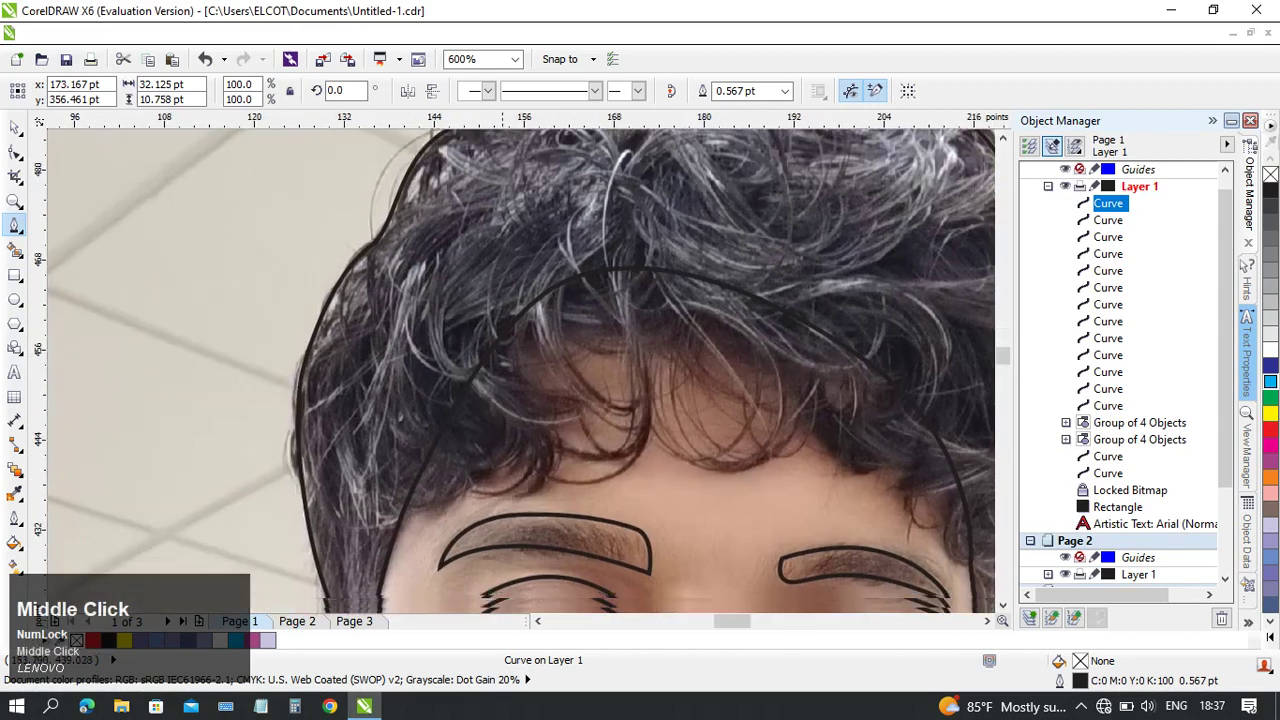
pyautogui.middleClick(376, 407)
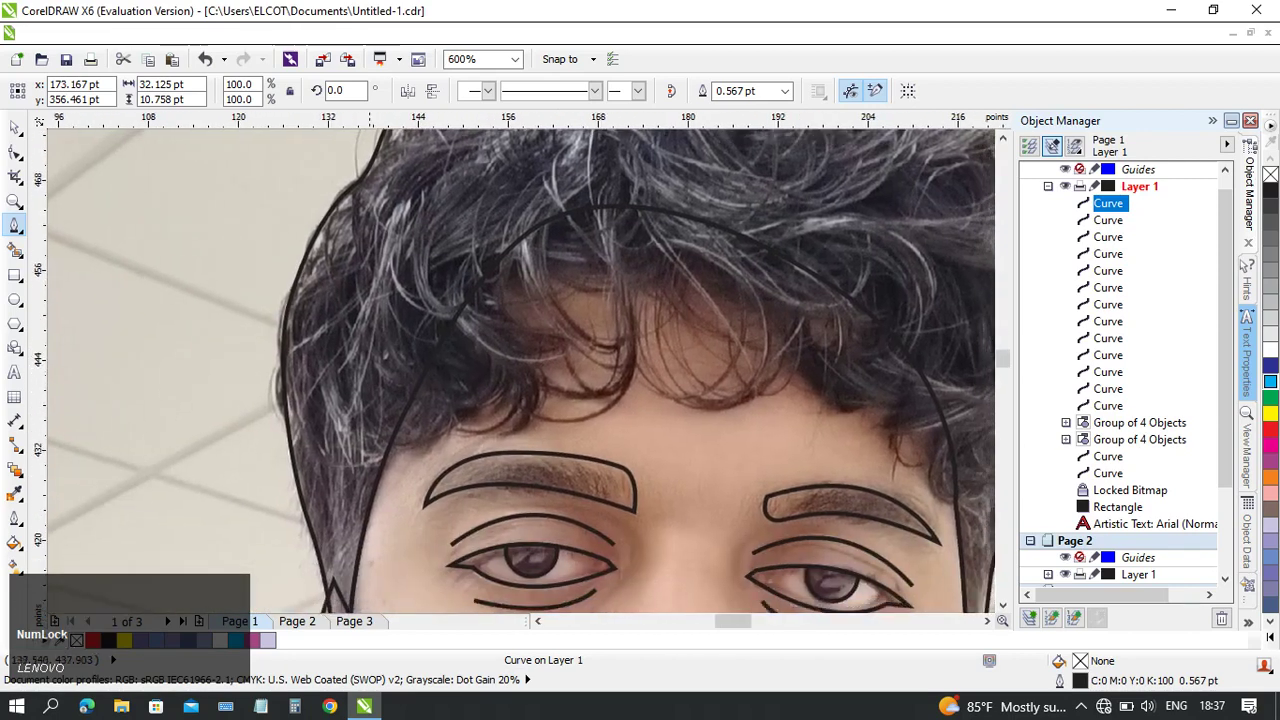
pyautogui.click(372, 440)
pyautogui.moveTo(460, 422); pyautogui.dragTo(468, 389)
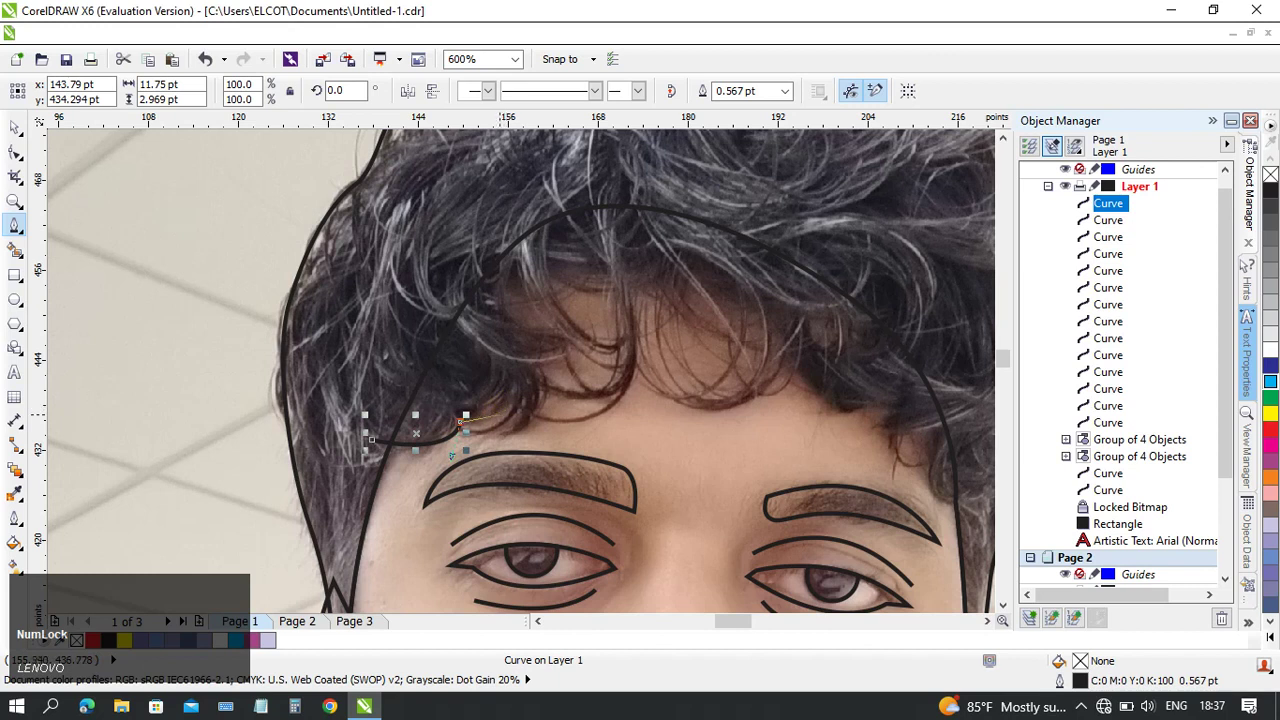
pyautogui.moveTo(504, 390); pyautogui.dragTo(522, 370)
pyautogui.keyDown('alt'); pyautogui.click(504, 390); pyautogui.keyUp('alt')
pyautogui.moveTo(473, 424); pyautogui.dragTo(432, 435)
pyautogui.click(512, 415)
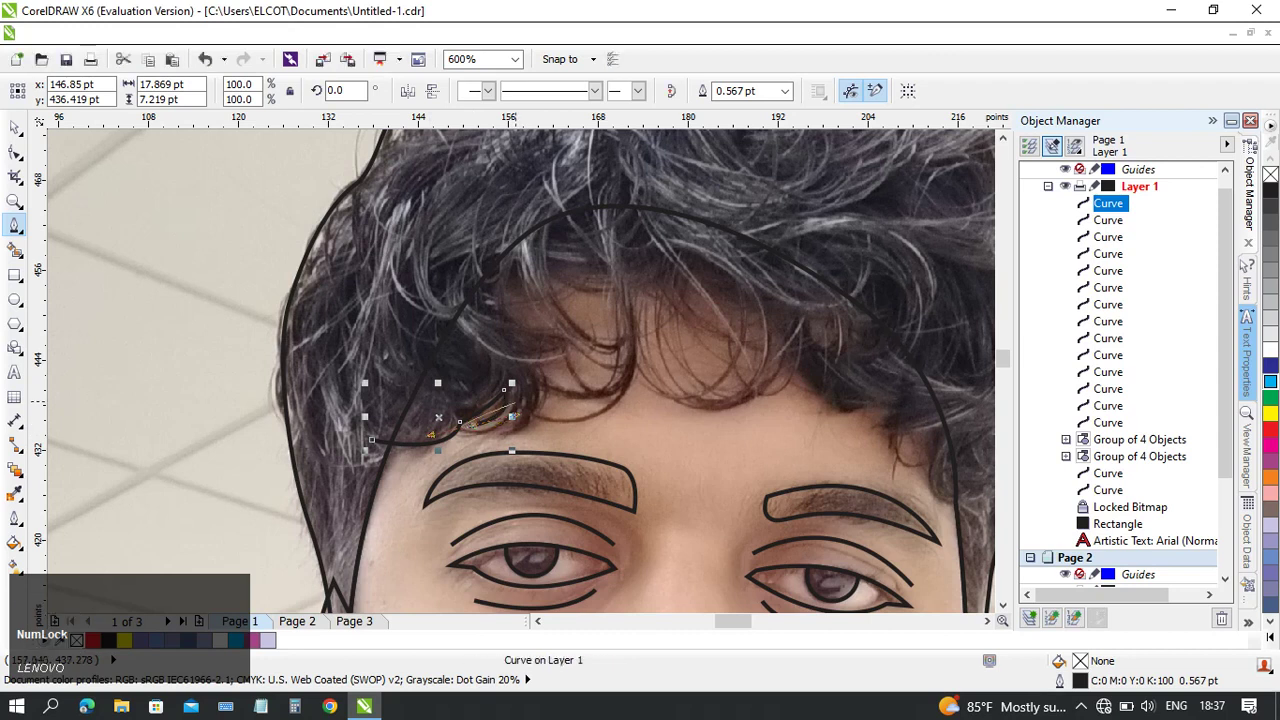
# - Extend the fringe outline around the next small curl tips above the left-hand eyebrow, to about 22.2 × 7.2 pt
pyautogui.keyDown('alt'); pyautogui.click(473, 424); pyautogui.keyUp('alt')
pyautogui.moveTo(523, 391); pyautogui.dragTo(522, 348)
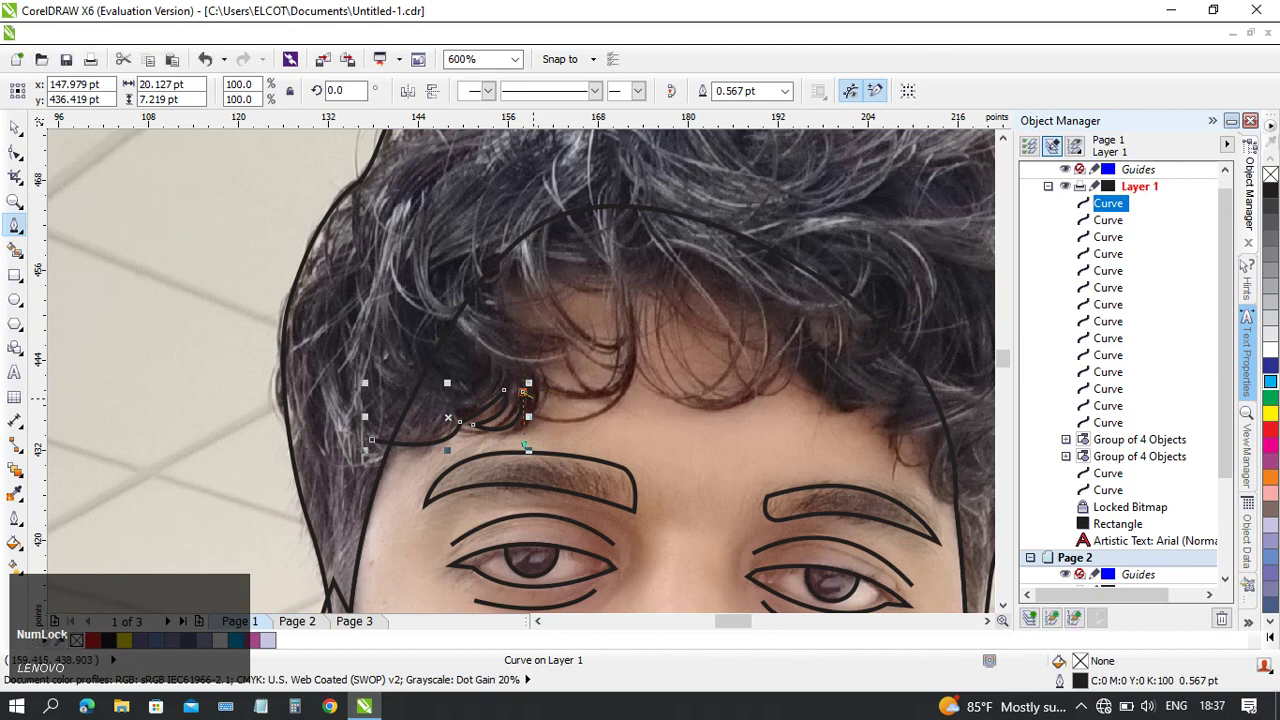
pyautogui.click(510, 424)
pyautogui.moveTo(522, 391); pyautogui.dragTo(536, 401)
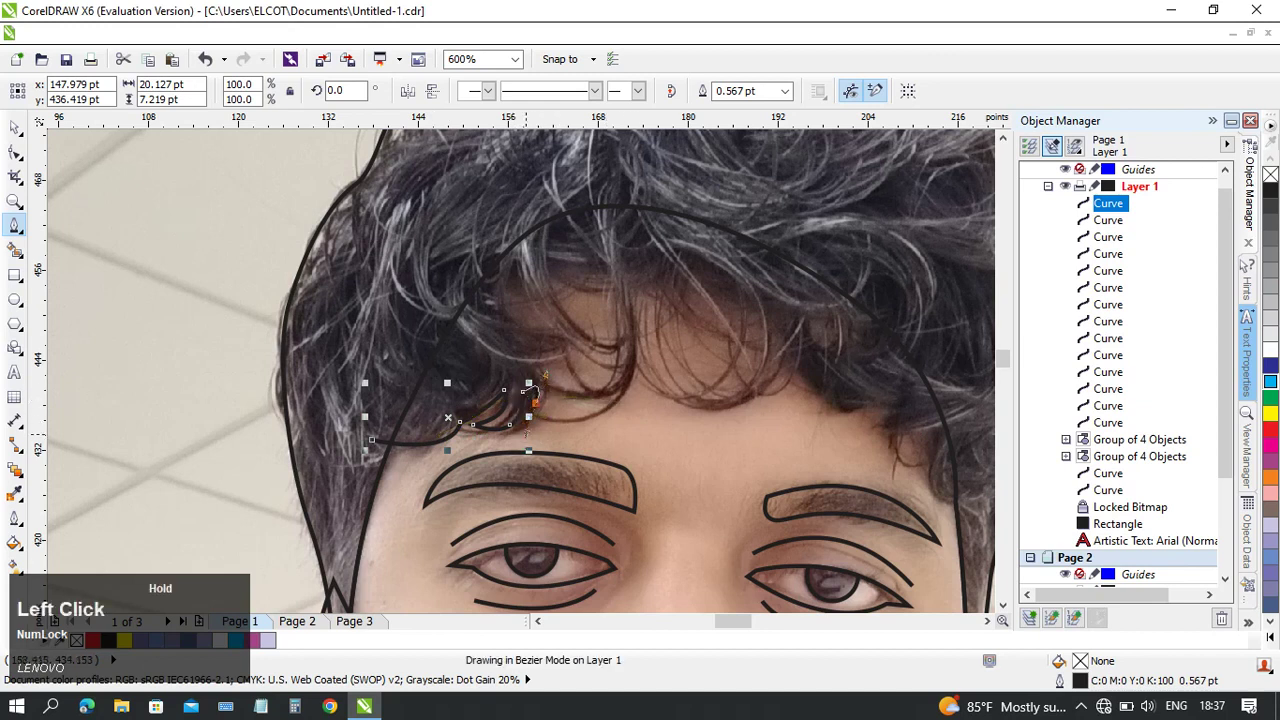
pyautogui.press('alt')
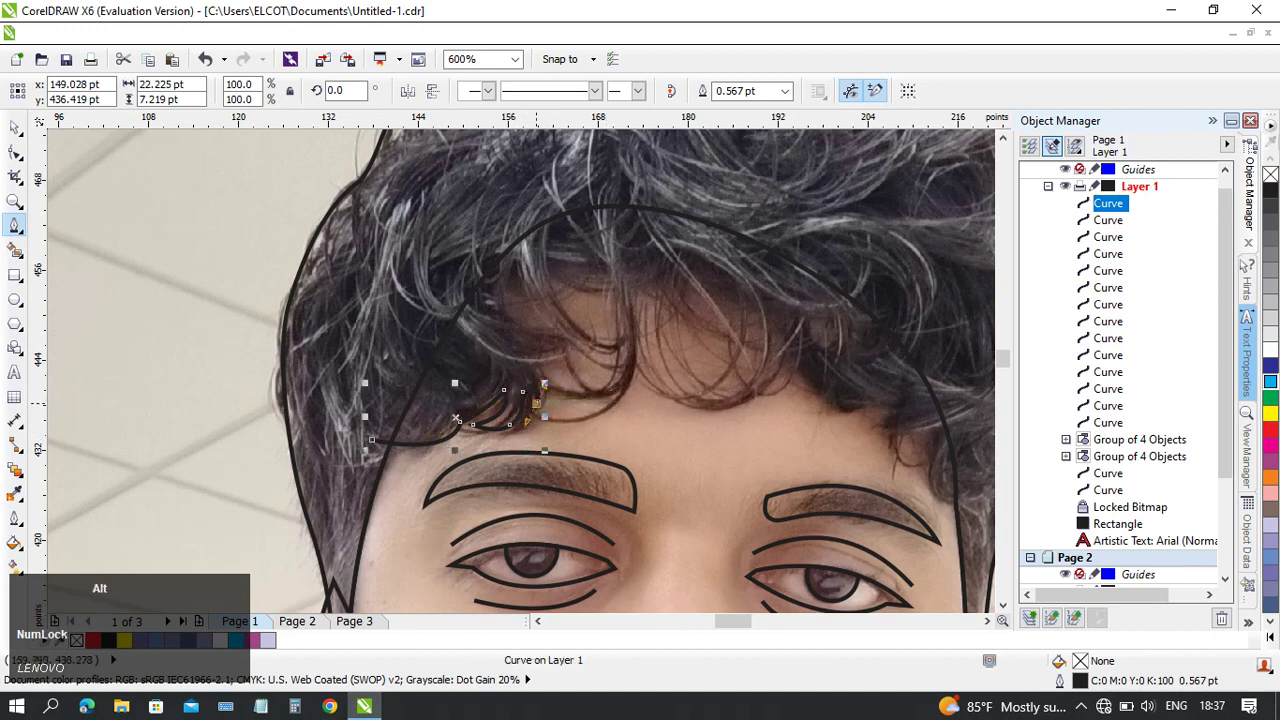
# - Trace the left-hand strand up into the hair and back down onto the forehead, to about 31.0 × 31.2 pt
pyautogui.moveTo(500, 318); pyautogui.dragTo(443, 291)
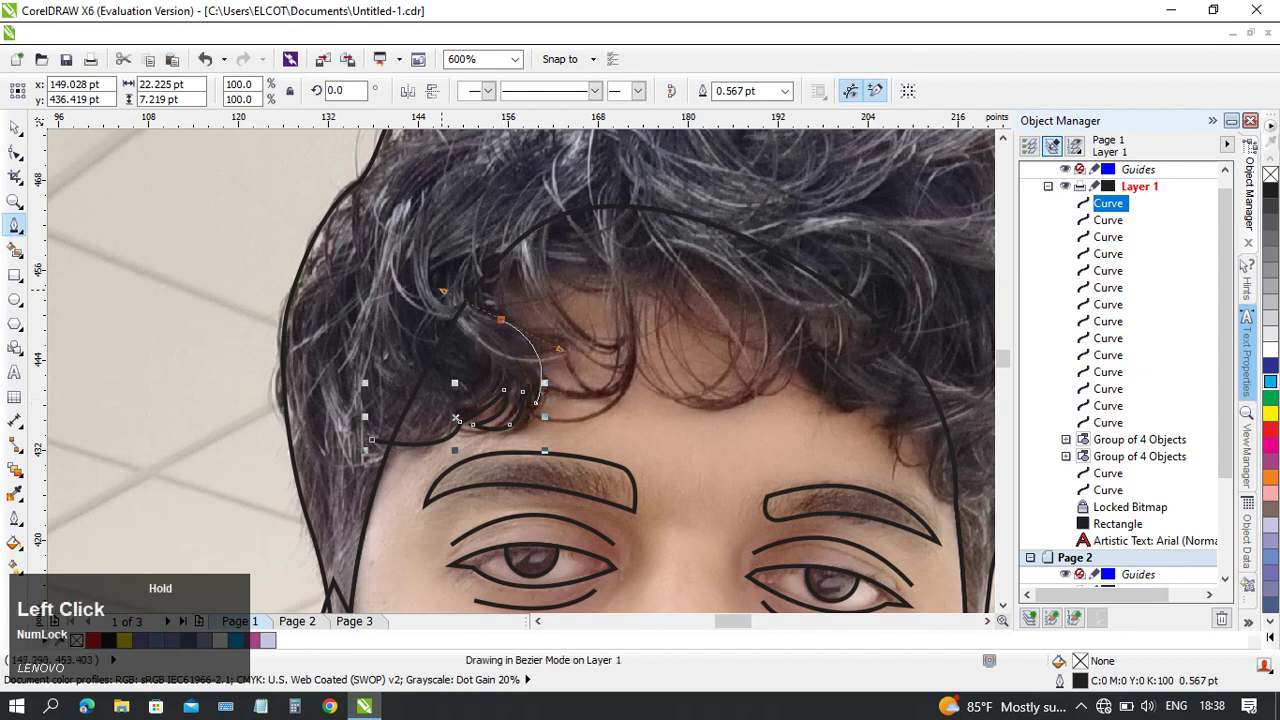
pyautogui.click(526, 210)
pyautogui.moveTo(525, 293); pyautogui.dragTo(572, 356)
pyautogui.click(605, 347)
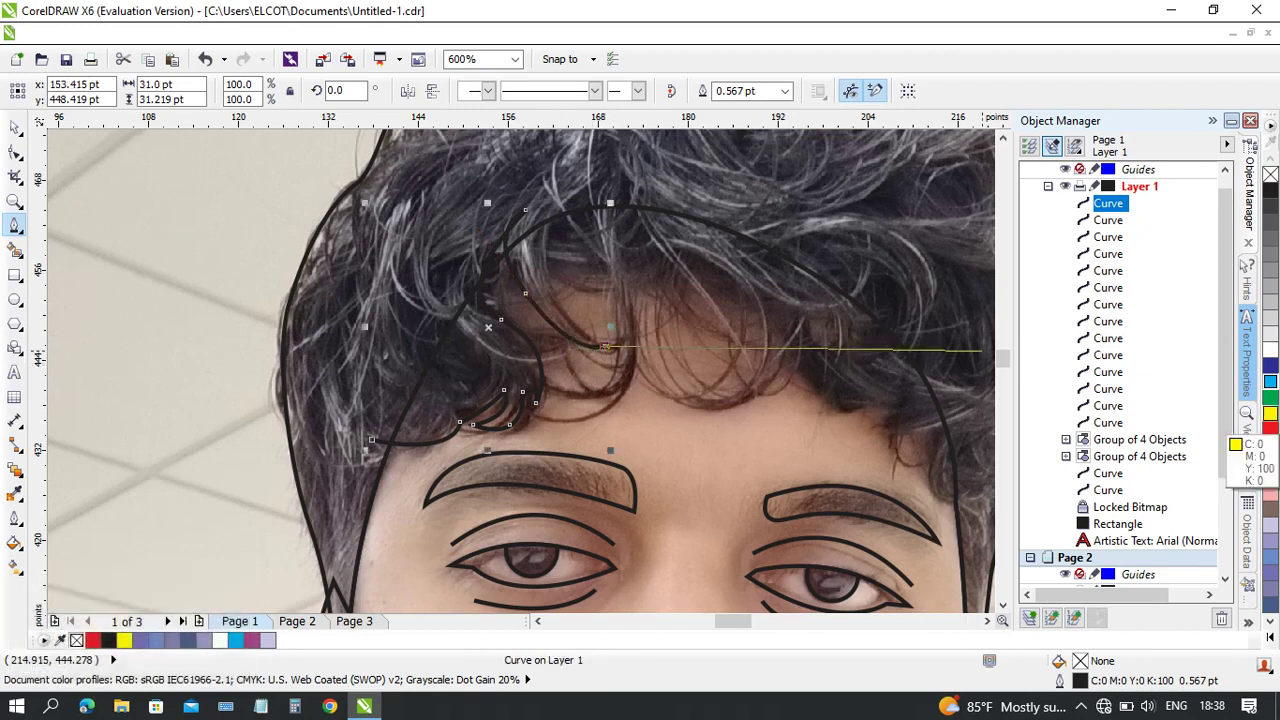
# - Set the fringe outline colour to yellow and trace the lower curl and the long strand up to the parting, to about 34.3 × 31.8 pt
pyautogui.rightClick(1270, 413)
pyautogui.moveTo(610, 374); pyautogui.dragTo(676, 367)
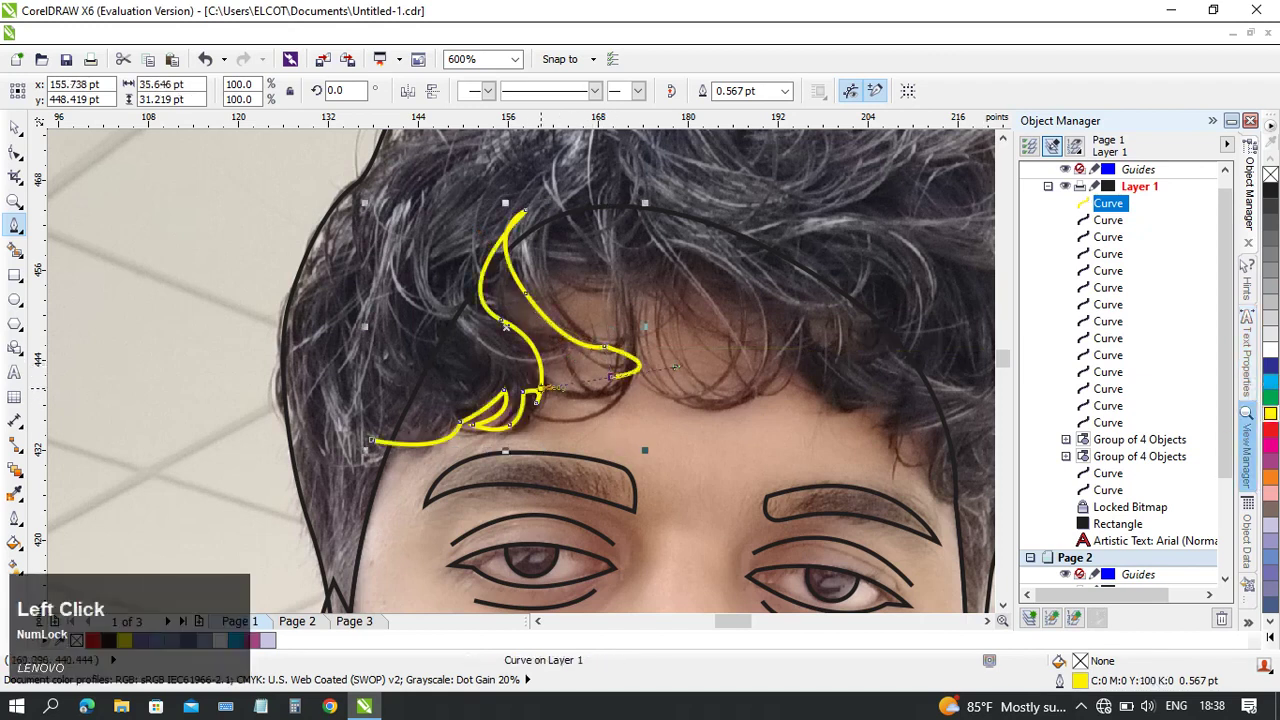
pyautogui.hotkey('ctrl', 'z')
pyautogui.moveTo(578, 396); pyautogui.dragTo(543, 389)
pyautogui.moveTo(628, 339); pyautogui.dragTo(620, 205)
pyautogui.middleClick(608, 250)
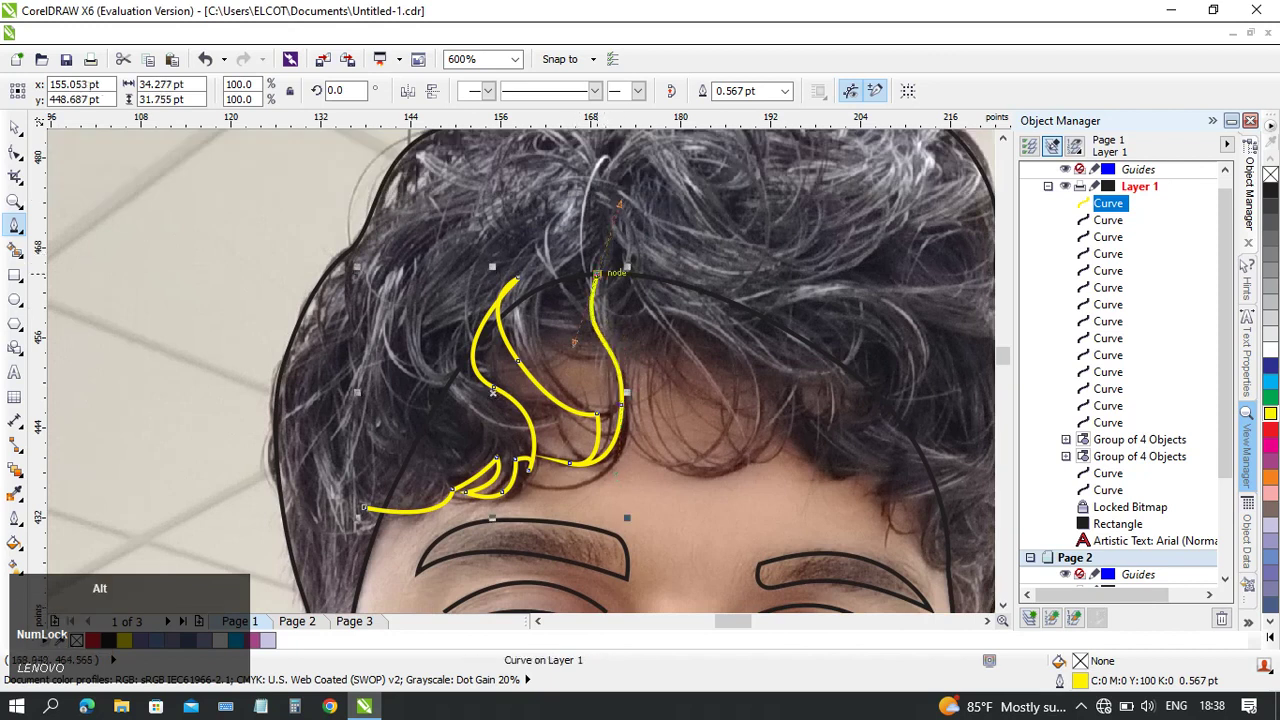
# - Trace the large central strand from the parting down to its tip on the forehead, to about 51.8 × 31.8 pt
pyautogui.moveTo(695, 318); pyautogui.dragTo(752, 363)
pyautogui.moveTo(719, 464); pyautogui.dragTo(663, 469)
pyautogui.keyDown('alt'); pyautogui.click(719, 464); pyautogui.keyUp('alt')
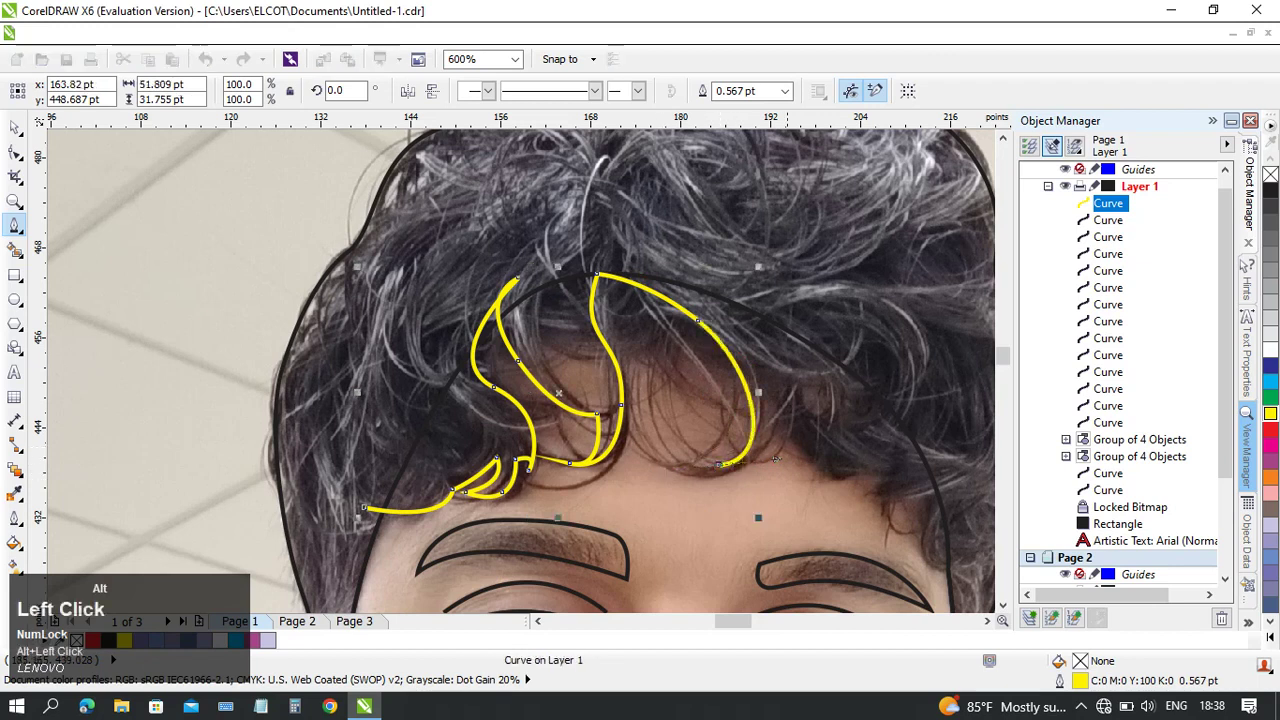
# - Continue the fringe outline along the pointed gap and small locks above the right-hand eyebrow, to about 77.1 × 33.5 pt
pyautogui.moveTo(770, 369); pyautogui.dragTo(724, 318)
pyautogui.moveTo(816, 422); pyautogui.dragTo(774, 323)
pyautogui.keyDown('alt'); pyautogui.click(719, 465); pyautogui.keyUp('alt')
pyautogui.click(820, 448)
pyautogui.middleClick(915, 468)
pyautogui.moveTo(676, 364); pyautogui.dragTo(681, 452)
pyautogui.keyDown('alt'); pyautogui.click(677, 362); pyautogui.keyUp('alt')
pyautogui.keyDown('alt'); pyautogui.click(661, 414); pyautogui.keyUp('alt')
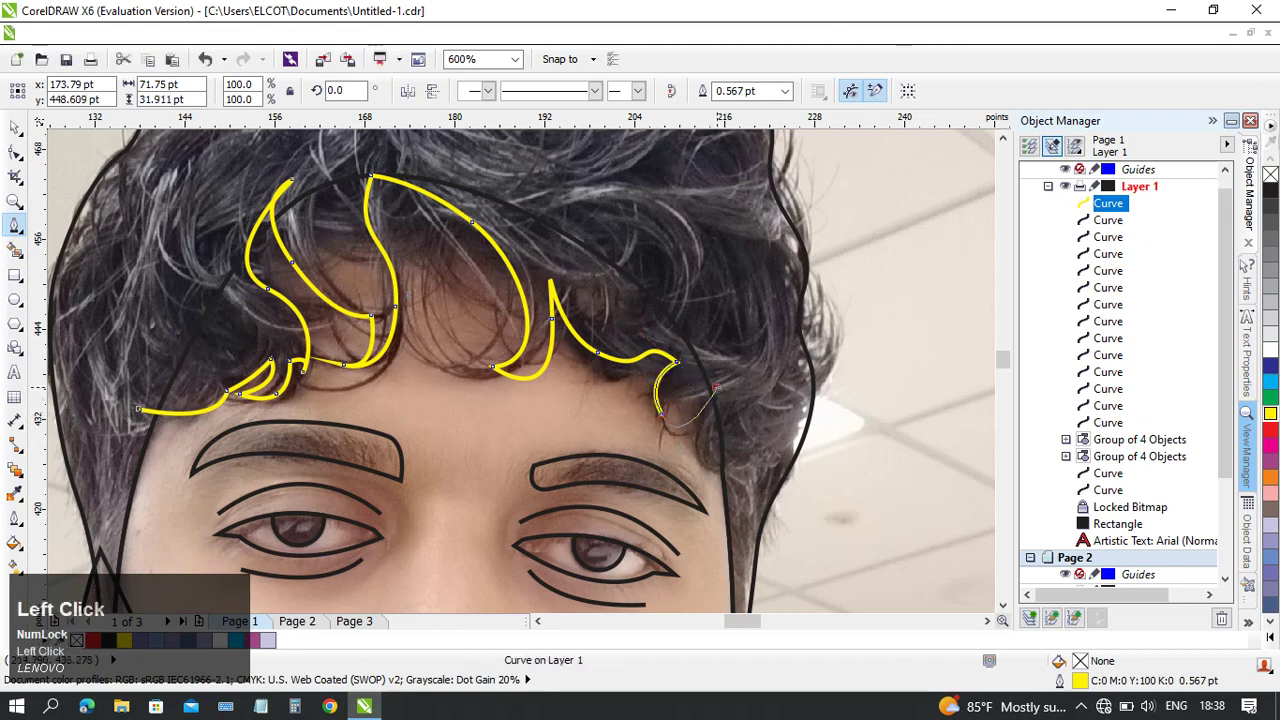
pyautogui.moveTo(715, 388); pyautogui.dragTo(778, 390)
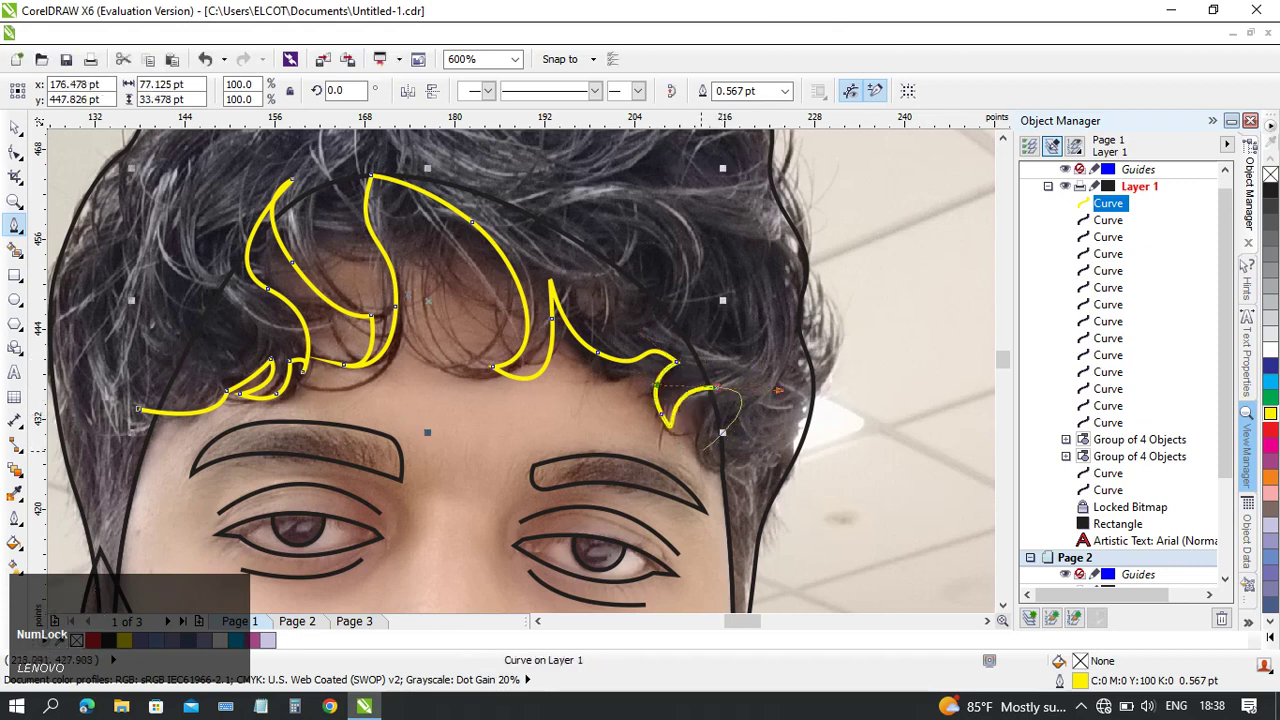
# - Trace the rounded curl and its small inner notch at the right-hand temple, to about 84.3 × 39.8 pt
pyautogui.keyDown('alt'); pyautogui.click(716, 387); pyautogui.keyUp('alt')
pyautogui.moveTo(699, 464); pyautogui.dragTo(711, 477)
pyautogui.scroll(-2, 740, 442)
pyautogui.middleClick(743, 441)
pyautogui.scroll(3, 830, 437)
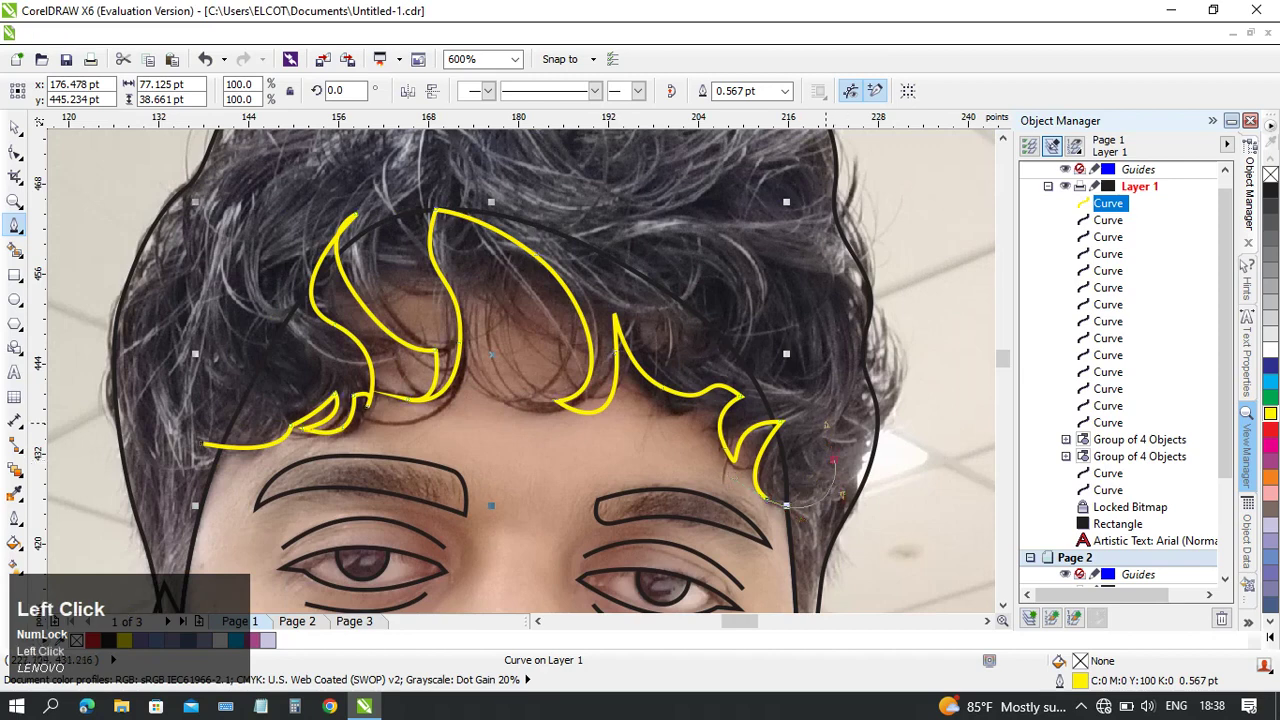
pyautogui.moveTo(834, 459); pyautogui.dragTo(826, 425)
pyautogui.middleClick(822, 368)
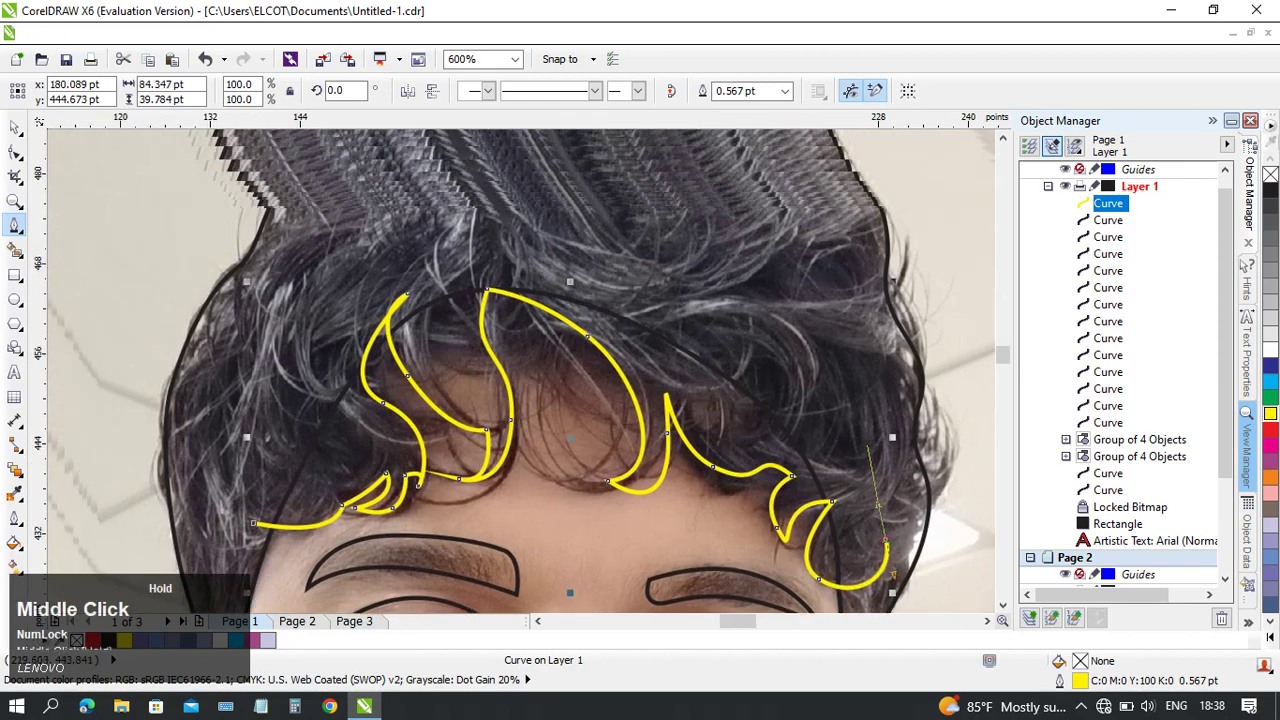
pyautogui.moveTo(867, 524); pyautogui.dragTo(878, 462)
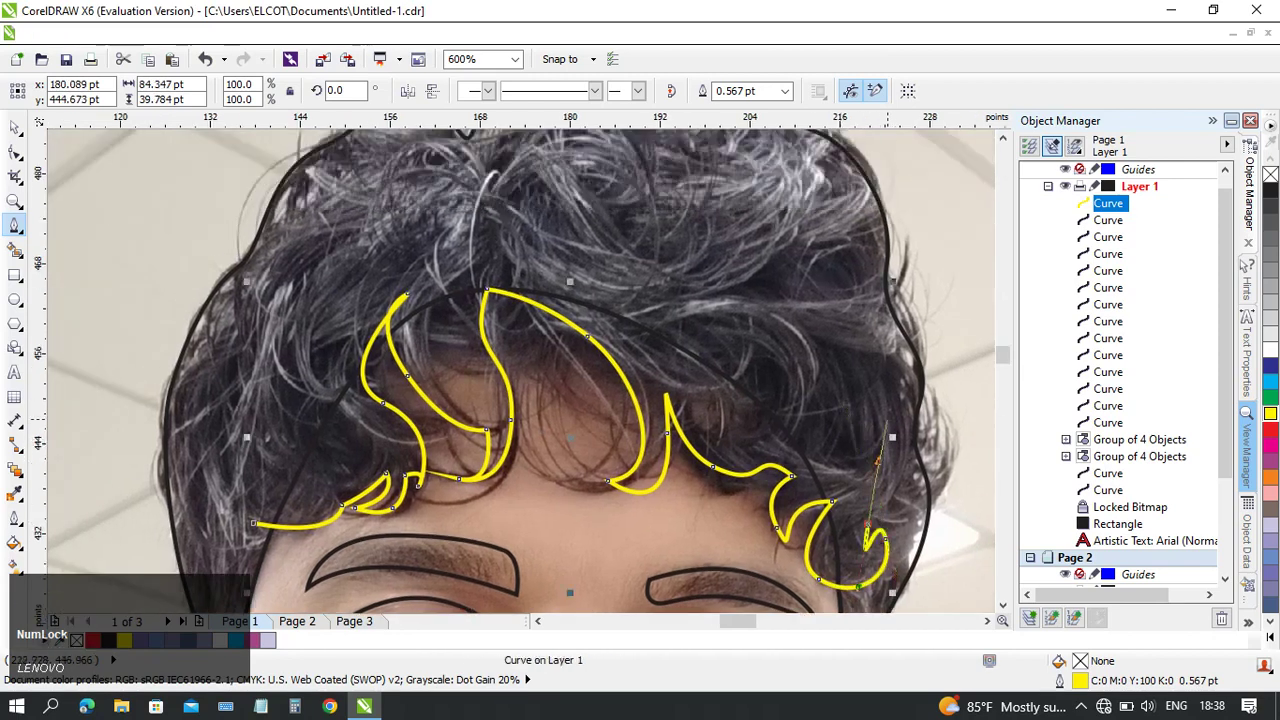
# - Close the fringe outline with an arc through the hair back to its start at the left-hand temple, about 84.3 × 47.2 pt overall
pyautogui.scroll(-1, 869, 393)
pyautogui.scroll(1, 695, 364)
pyautogui.middleClick(695, 364)
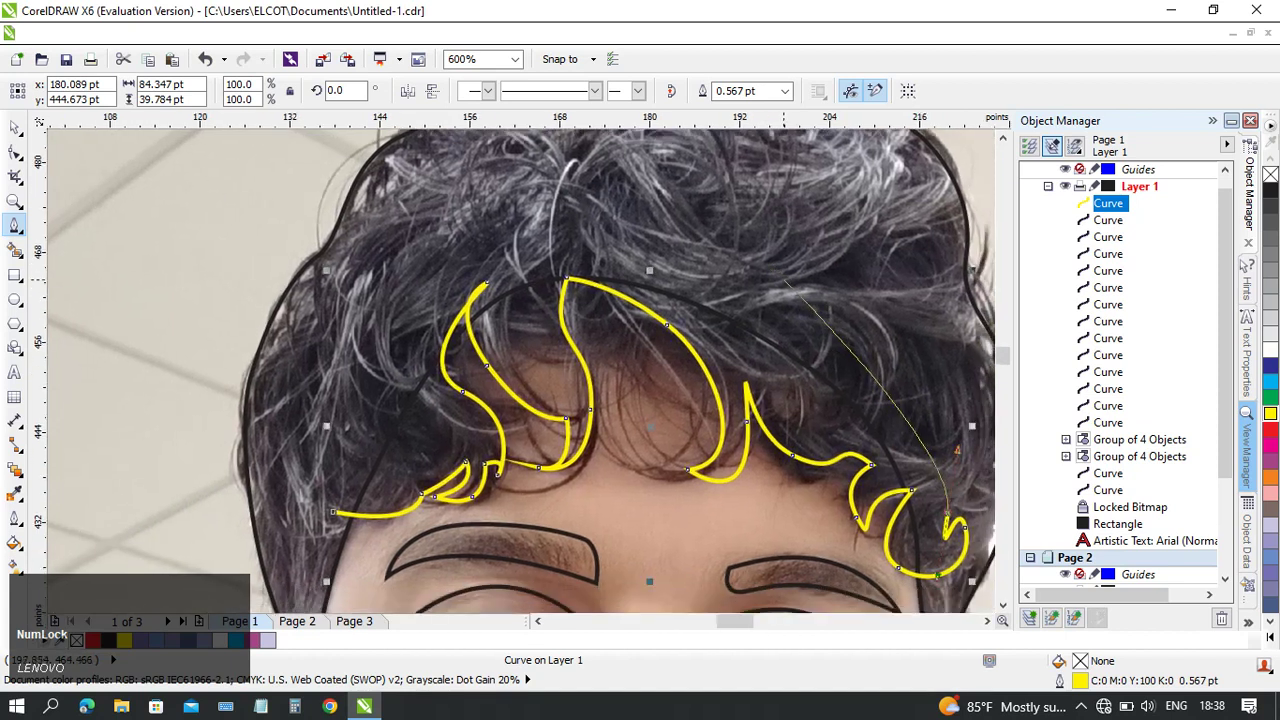
pyautogui.moveTo(782, 280); pyautogui.dragTo(700, 243)
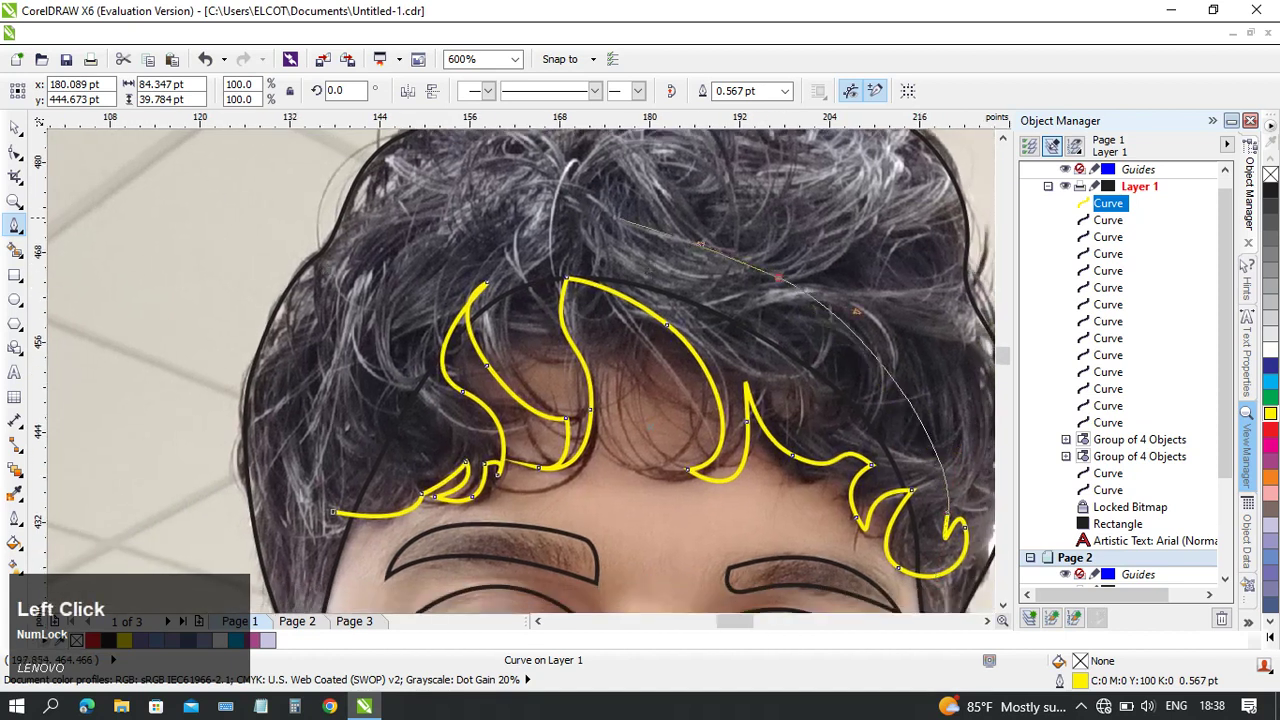
pyautogui.moveTo(377, 255); pyautogui.dragTo(340, 285)
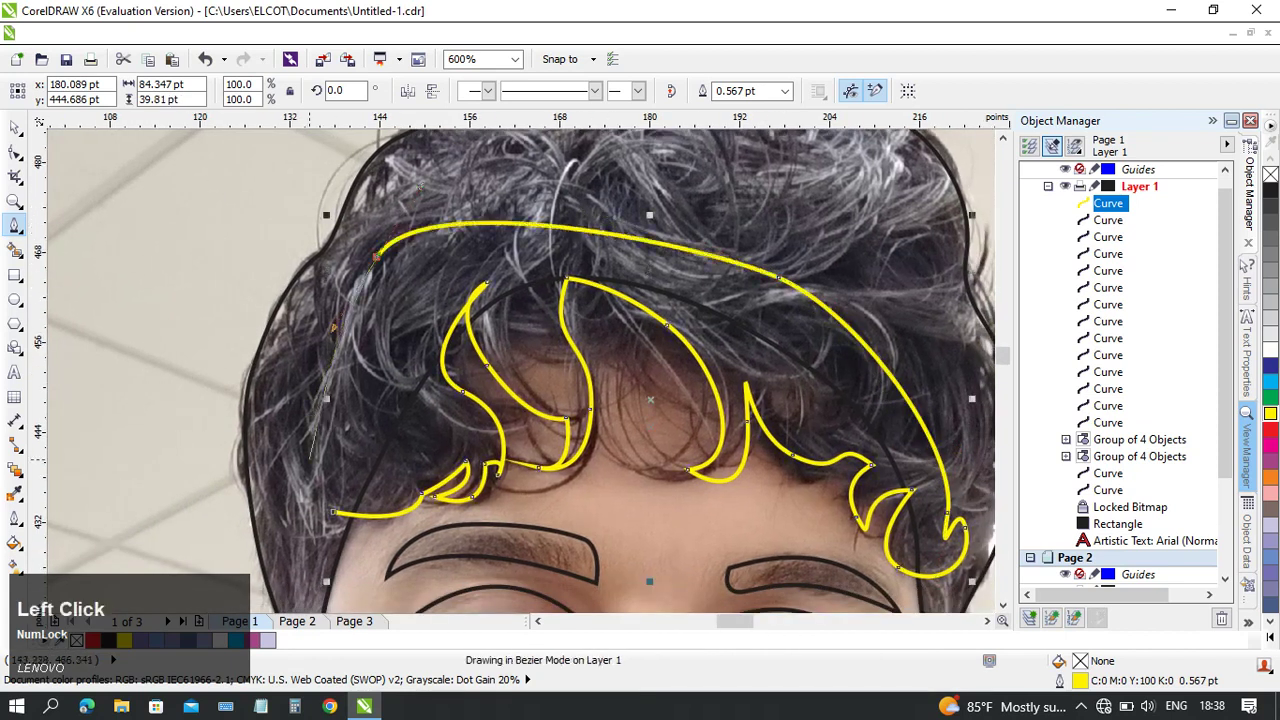
pyautogui.click(334, 512)
pyautogui.click(14, 127)
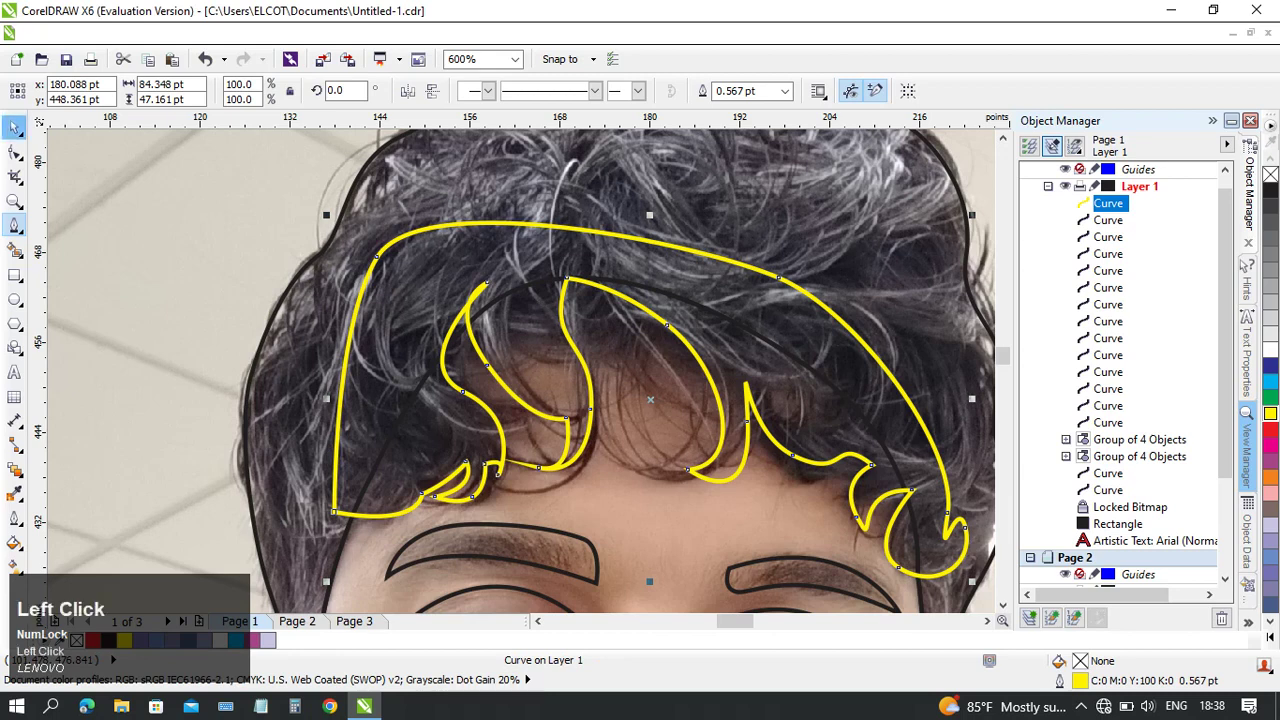
# - Try to weld the yellow fringe curve to the face outline, and undo the weld
pyautogui.scroll(-1, 685, 361)
pyautogui.middleClick(685, 361)
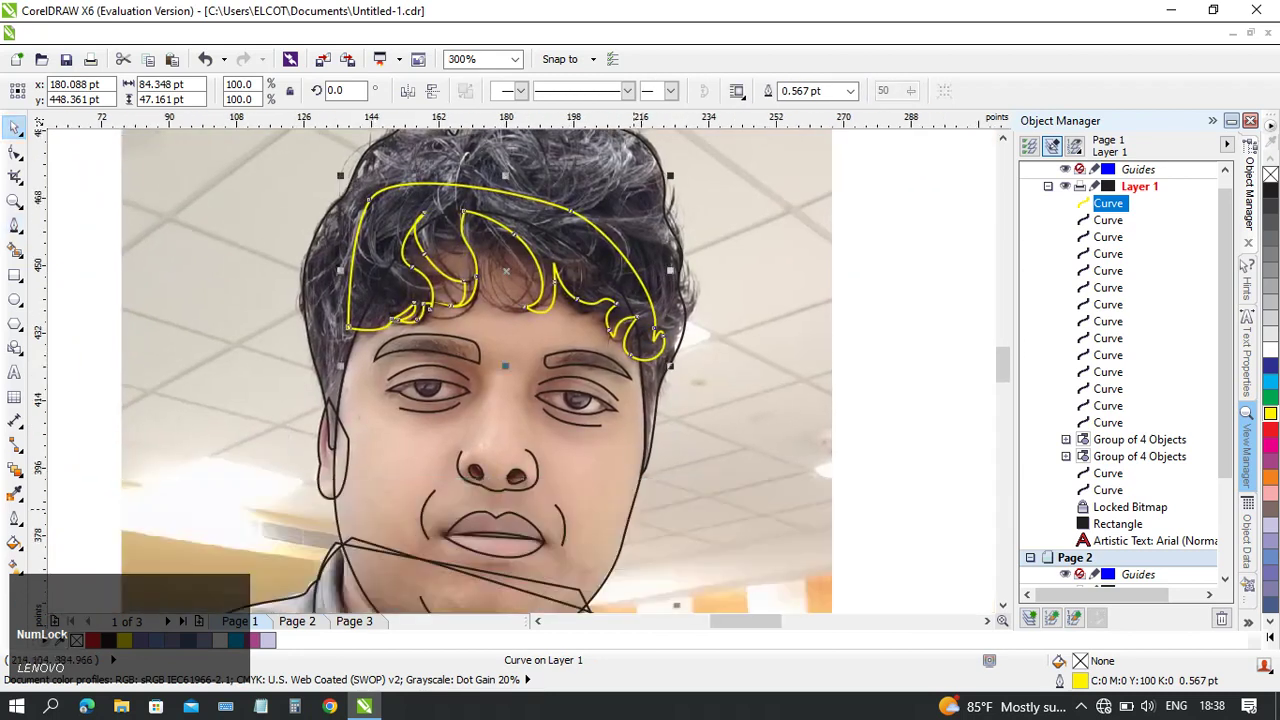
pyautogui.click(633, 509)
pyautogui.keyDown('shift'); pyautogui.click(563, 206); pyautogui.keyUp('shift')
pyautogui.moveTo(563, 206); pyautogui.dragTo(813, 215)
pyautogui.hotkey('ctrl', 'z')
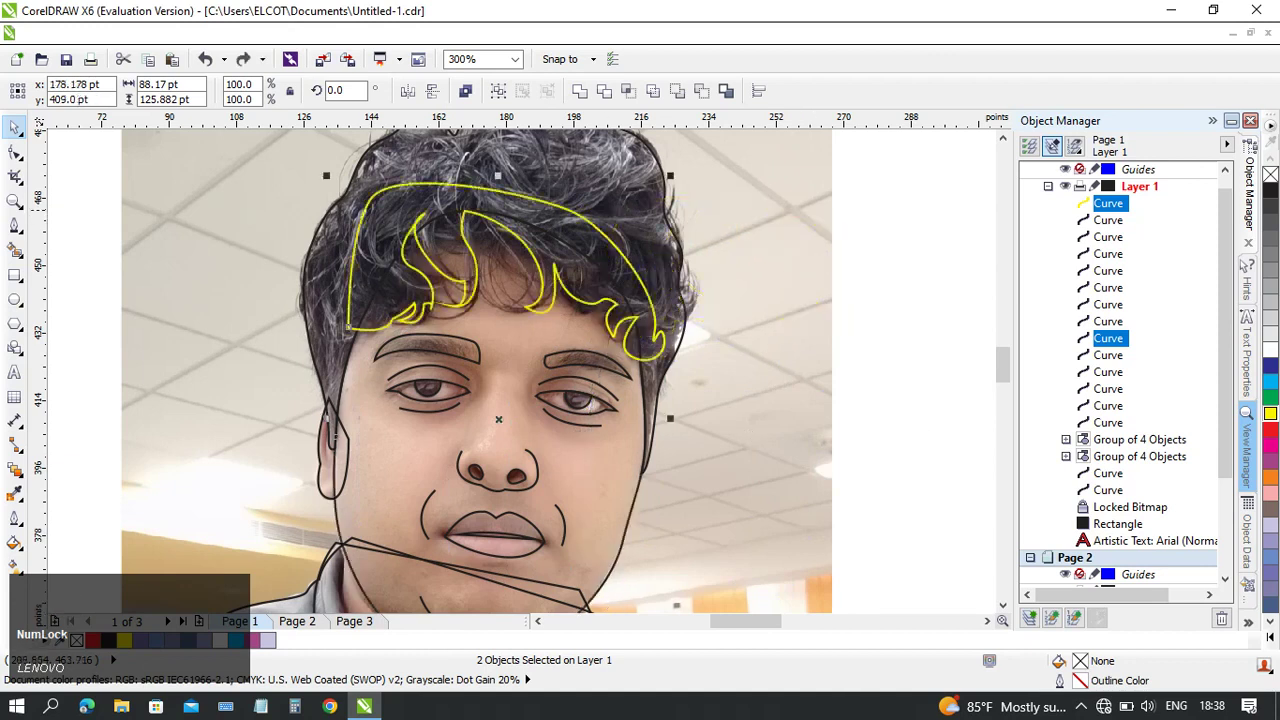
pyautogui.moveTo(617, 213); pyautogui.dragTo(664, 207)
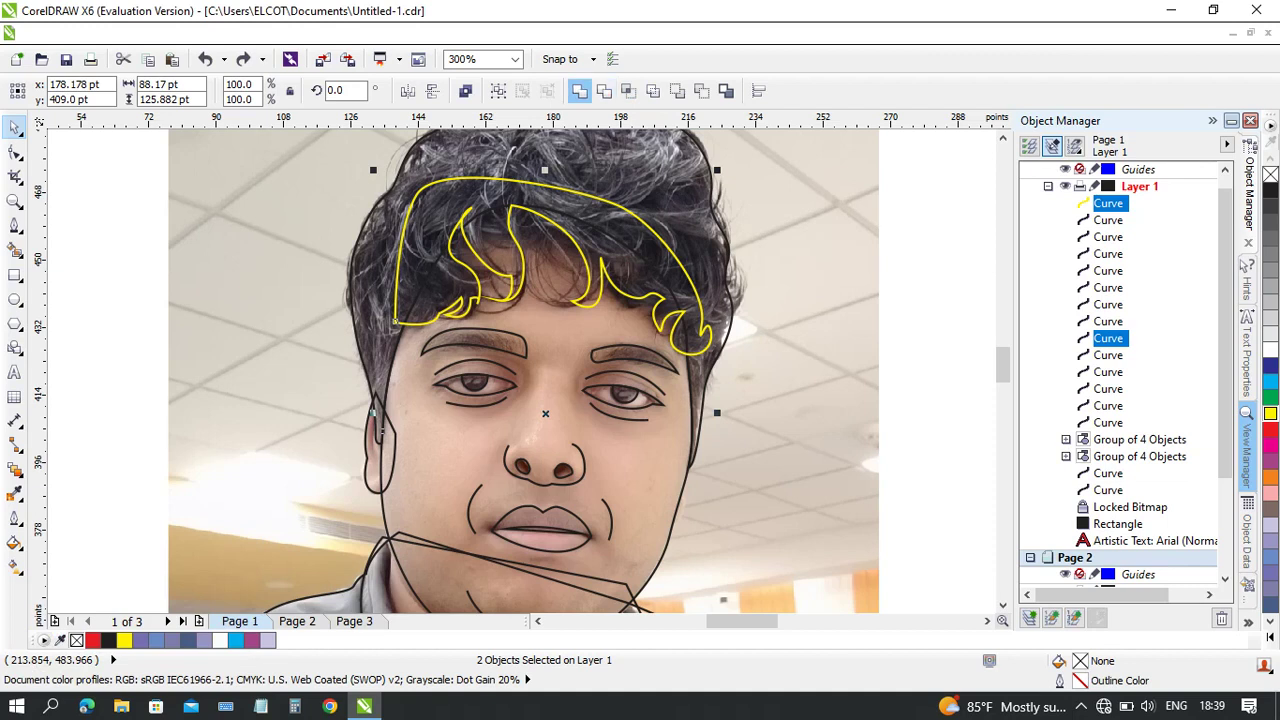
pyautogui.click(580, 90)
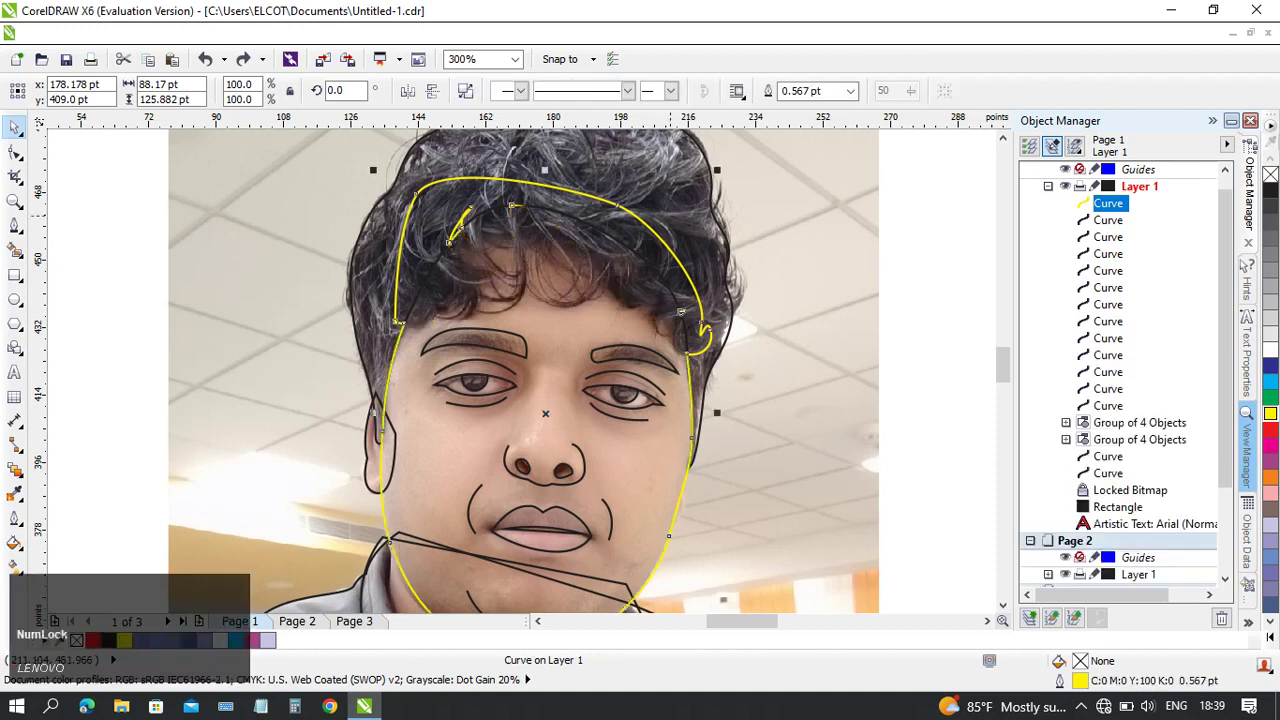
pyautogui.scroll(2, 498, 215)
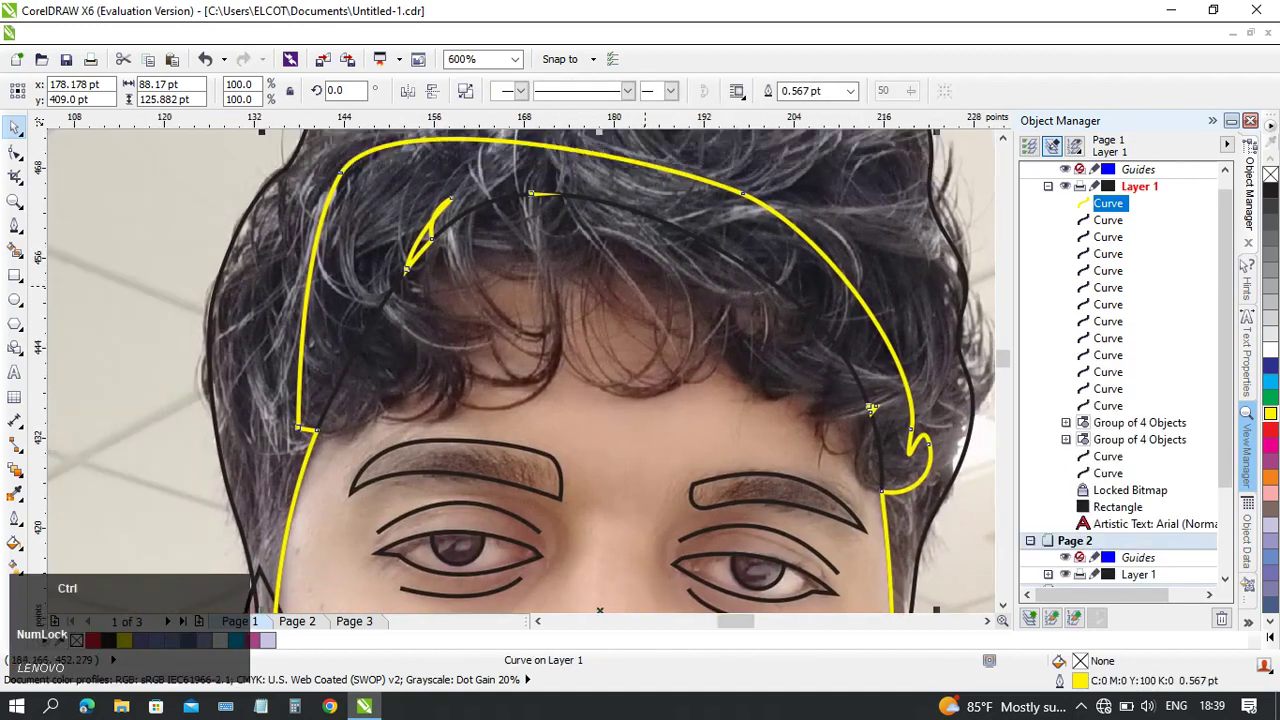
pyautogui.hotkey('ctrl', 'z')
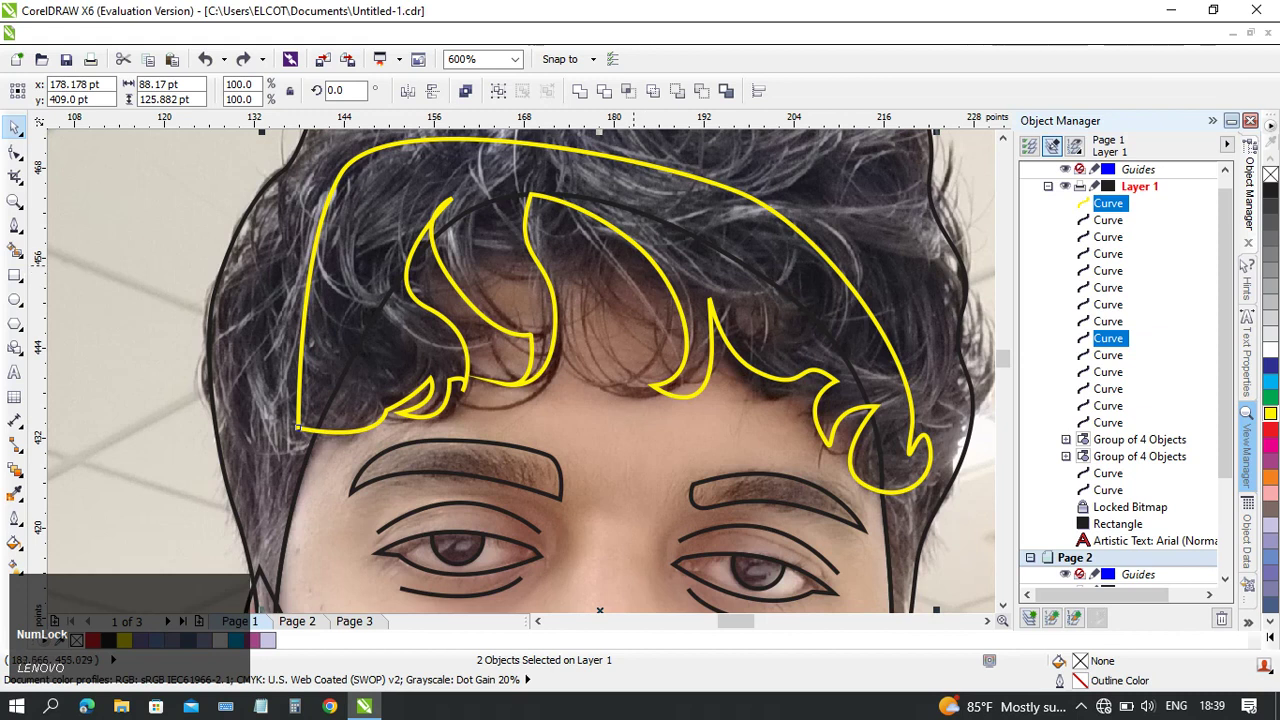
# - Move the upper tips of the fringe's left-hand, central and right-hand forehead gaps inside the face outline with the Shape tool
pyautogui.click(15, 150)
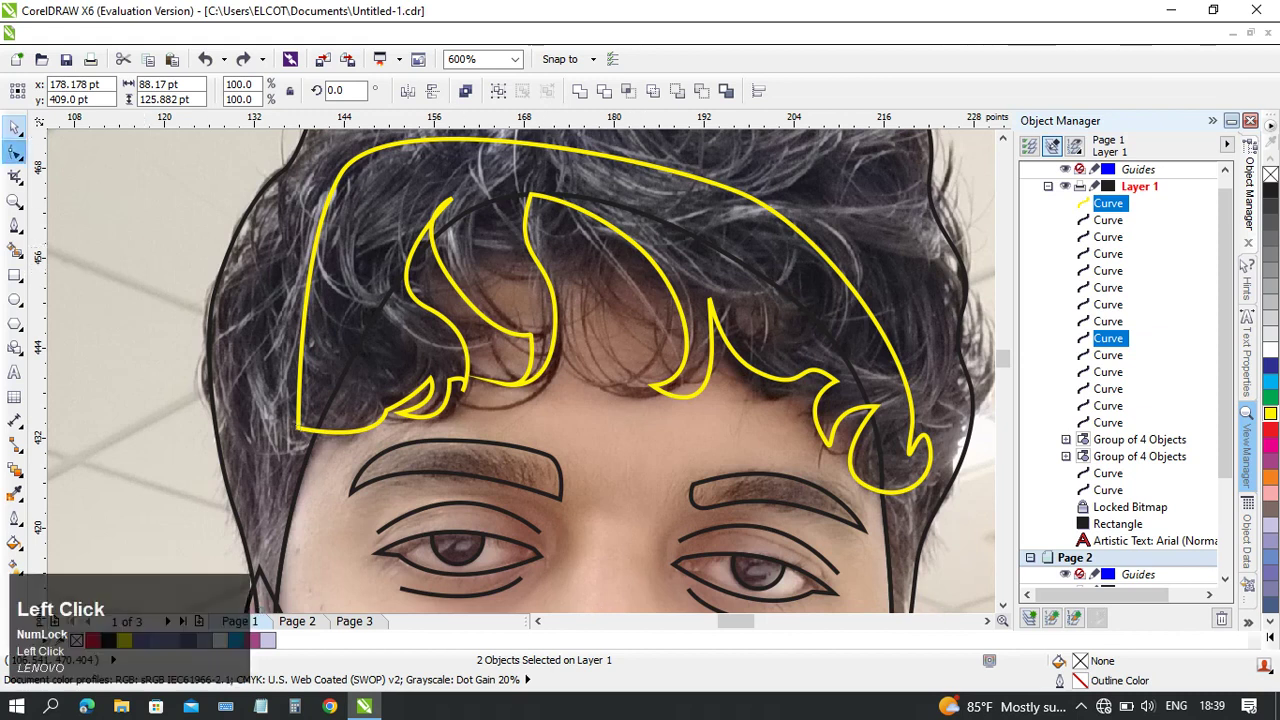
pyautogui.moveTo(443, 203); pyautogui.dragTo(428, 275)
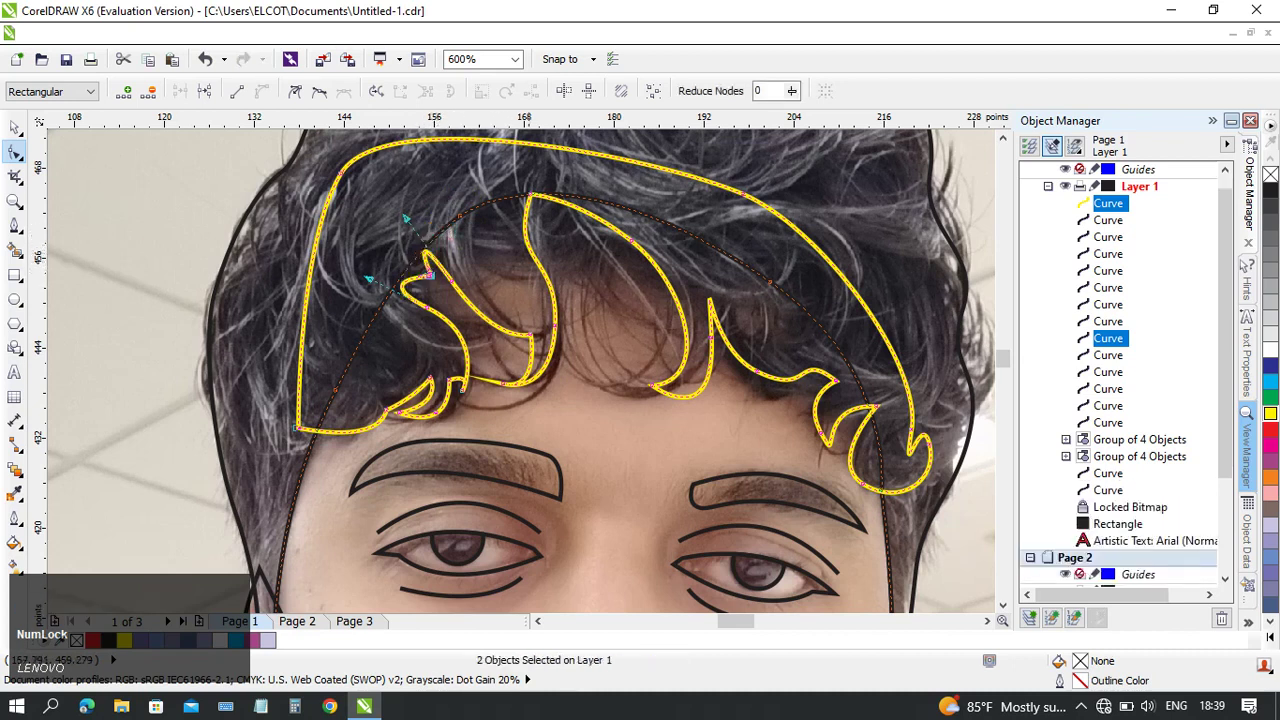
pyautogui.moveTo(531, 194); pyautogui.dragTo(536, 205)
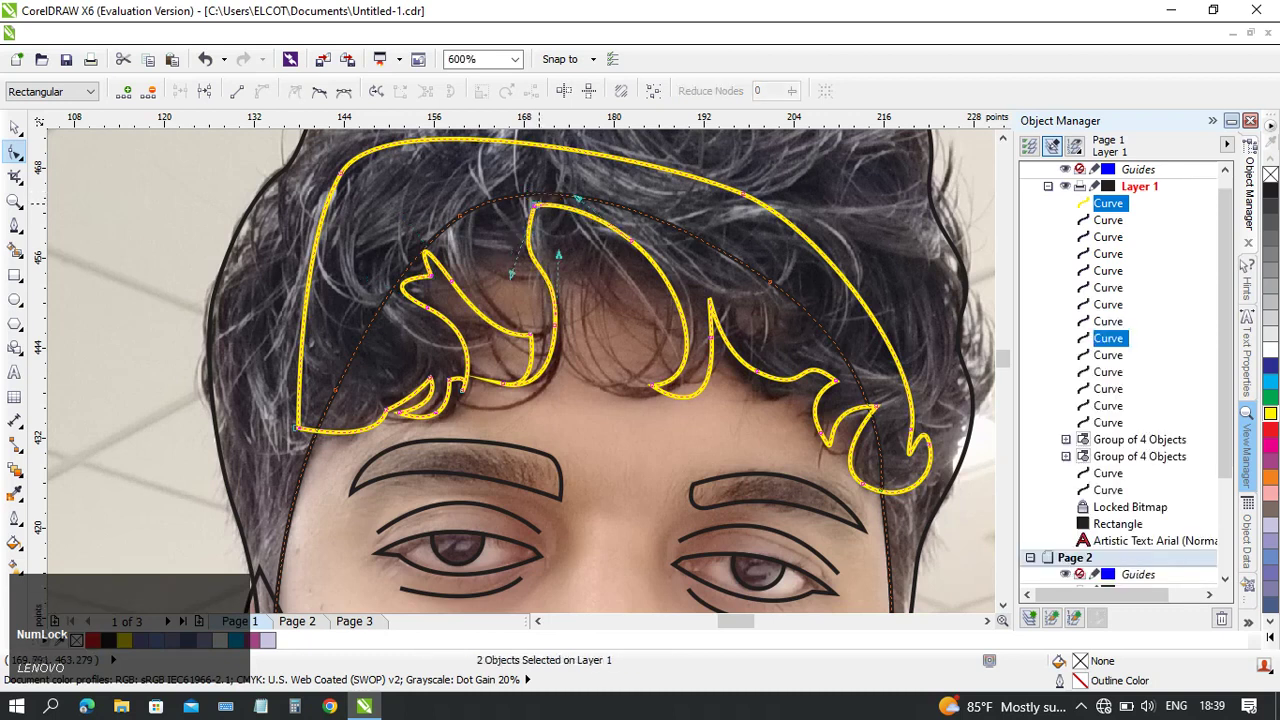
pyautogui.moveTo(876, 406); pyautogui.dragTo(861, 414)
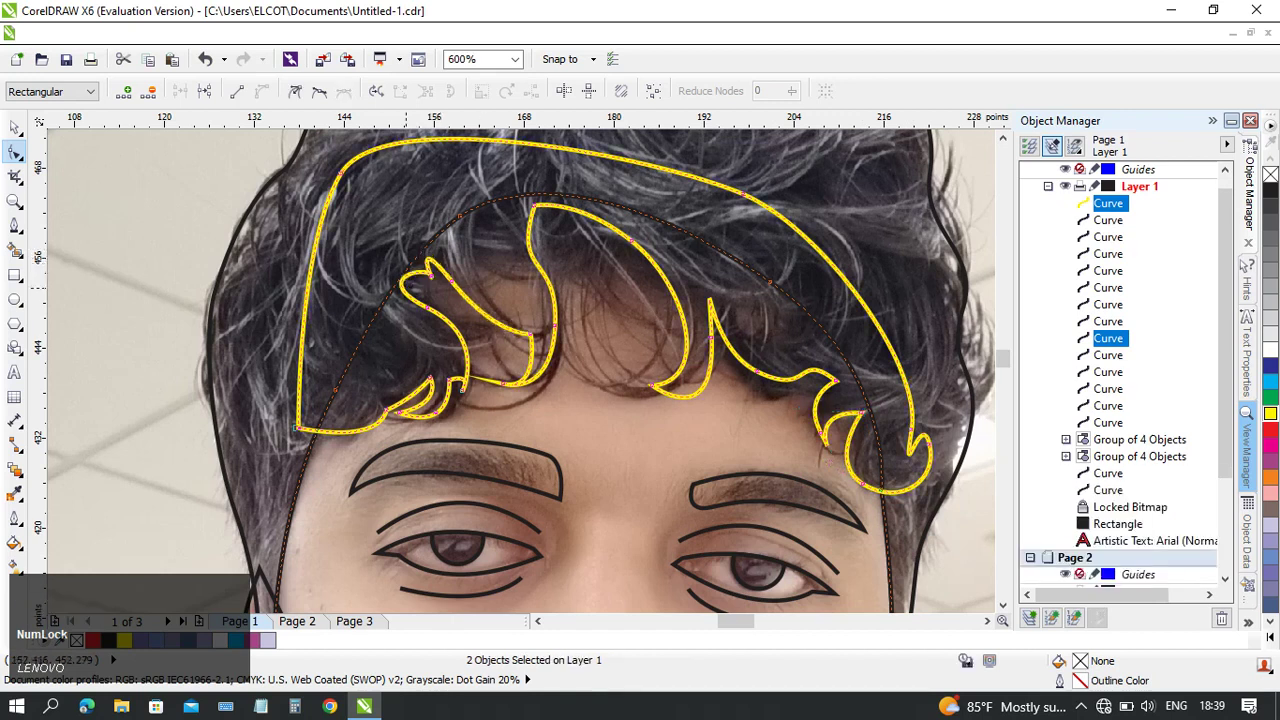
pyautogui.click(15, 126)
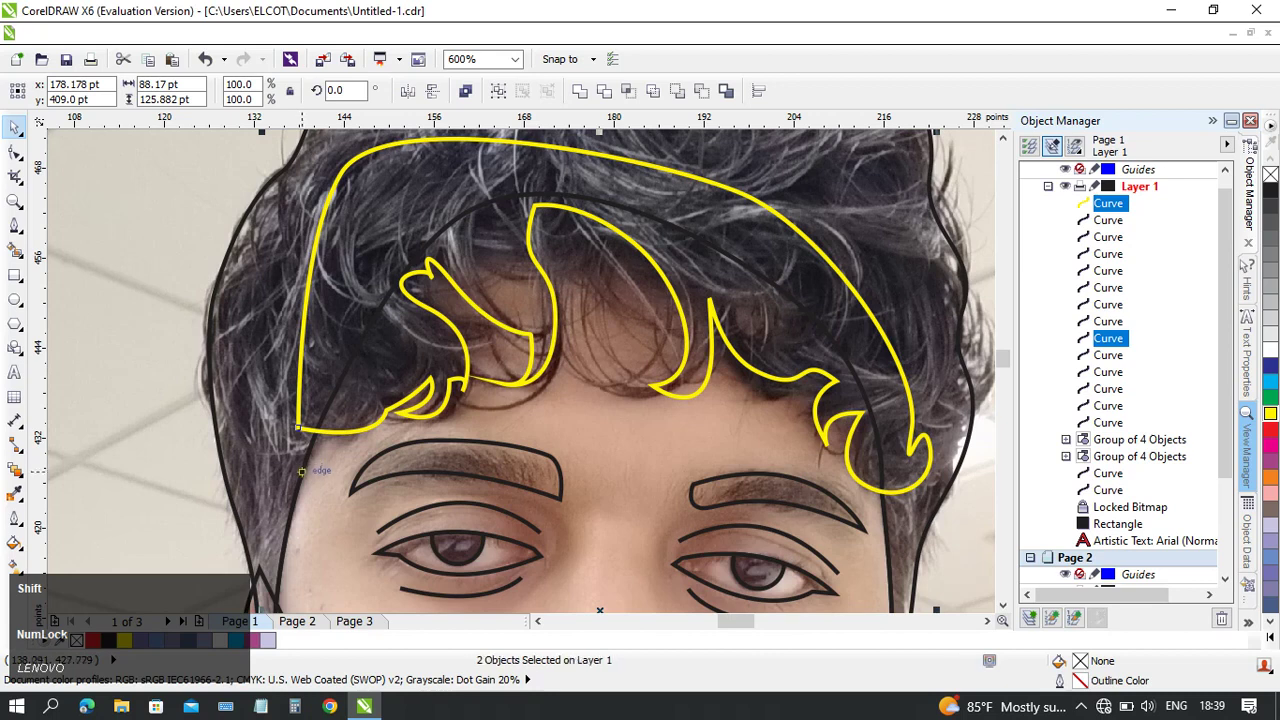
# - Try again to weld the reshaped fringe with the face outline, then undo the weld and the test move of both curves
pyautogui.keyDown('shift'); pyautogui.click(296, 491); pyautogui.keyUp('shift')
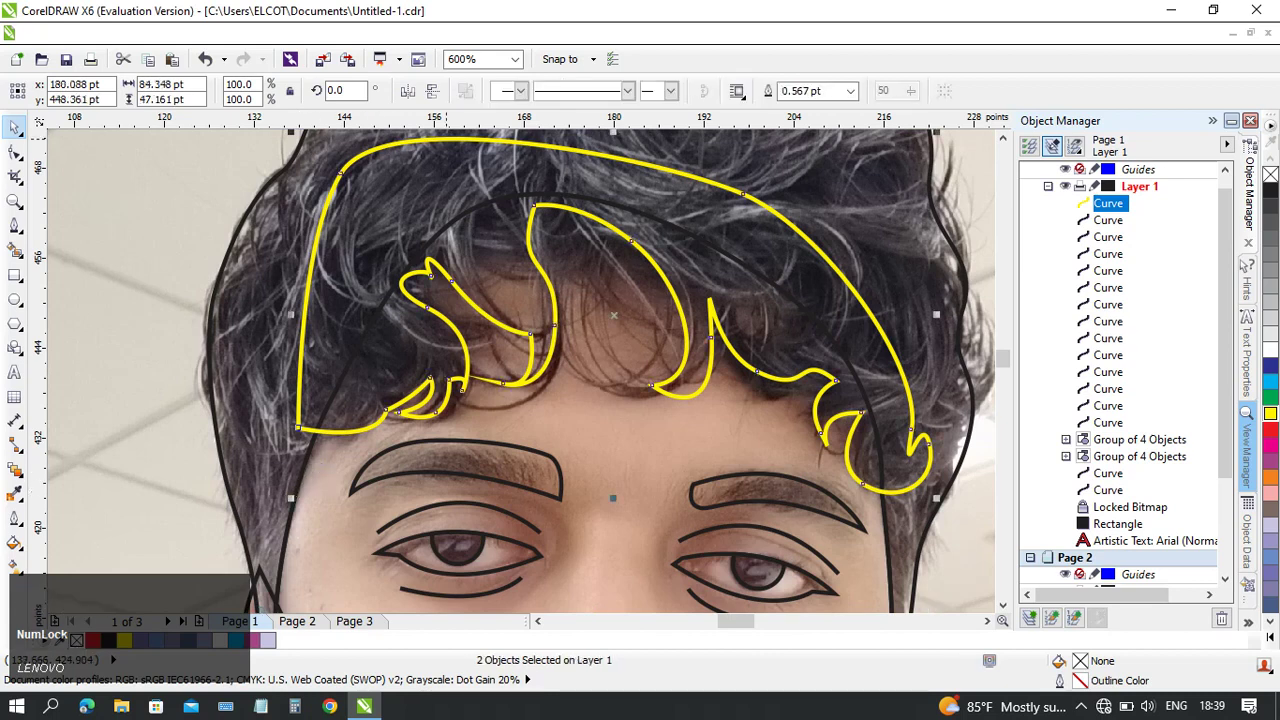
pyautogui.scroll(-1, 914, 506)
pyautogui.moveTo(914, 506); pyautogui.dragTo(663, 398)
pyautogui.click(661, 341)
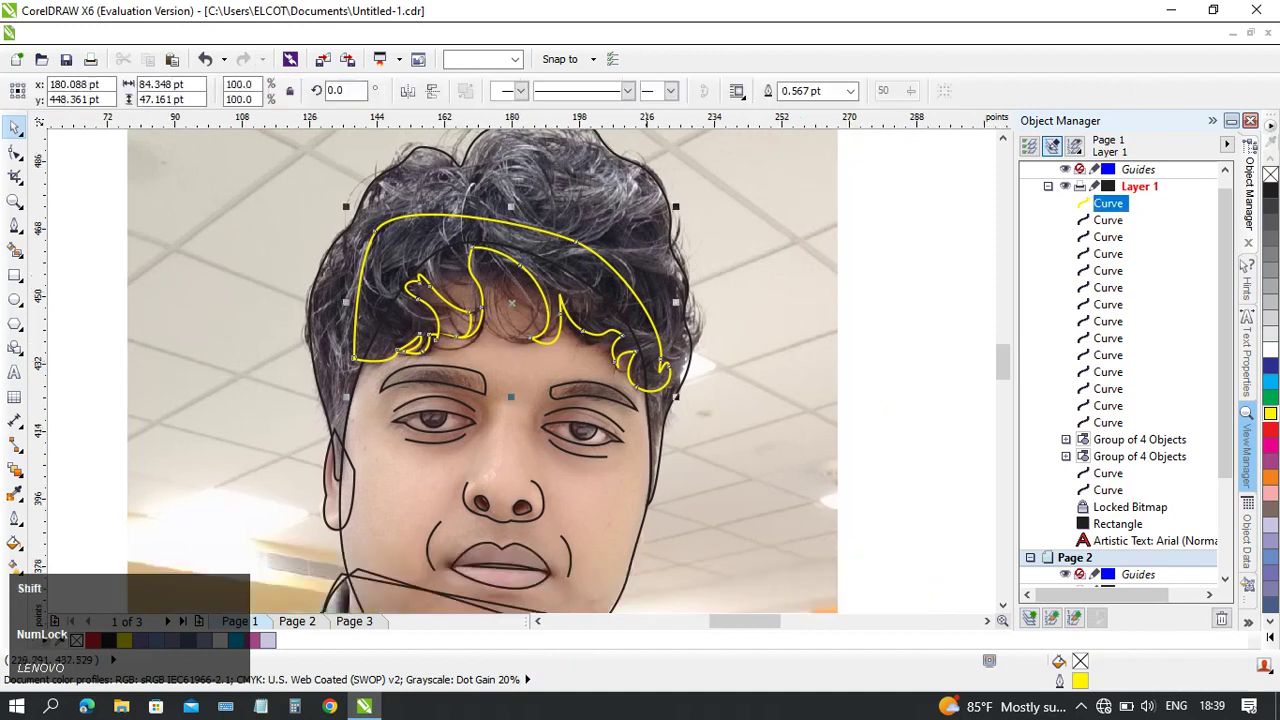
pyautogui.keyDown('shift'); pyautogui.click(648, 404); pyautogui.keyUp('shift')
pyautogui.click(579, 91)
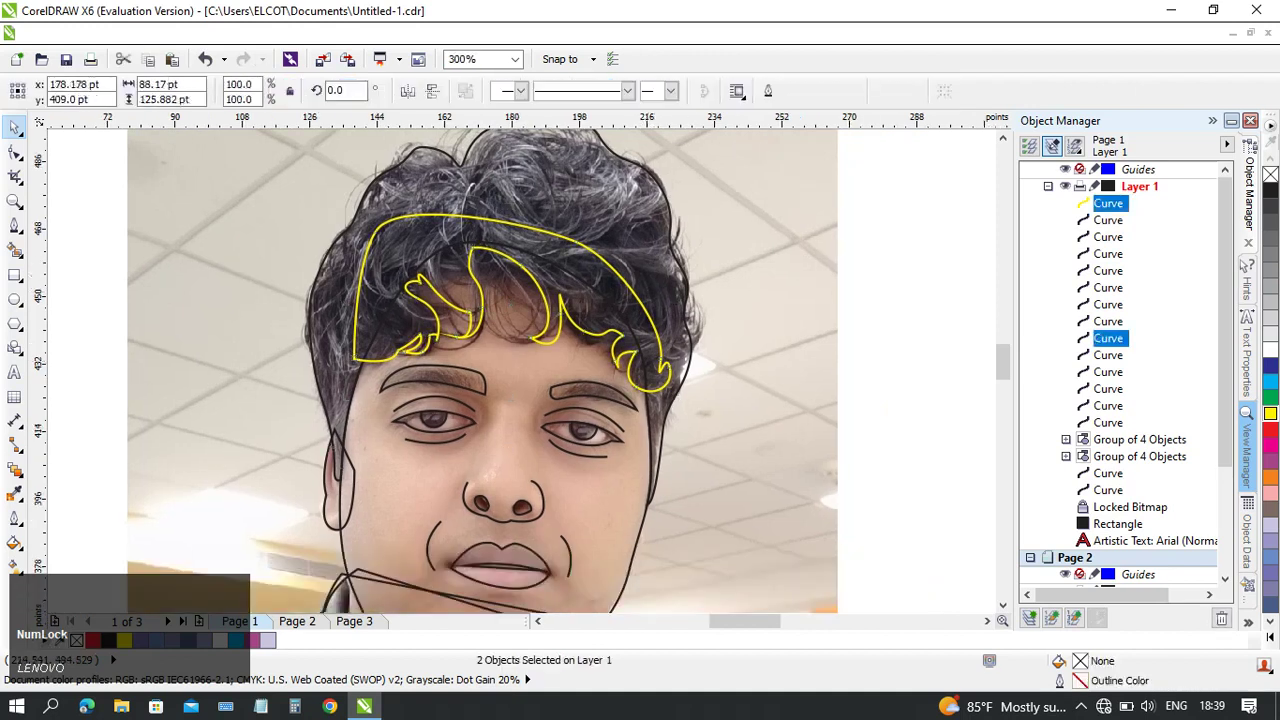
pyautogui.scroll(3, 473, 294)
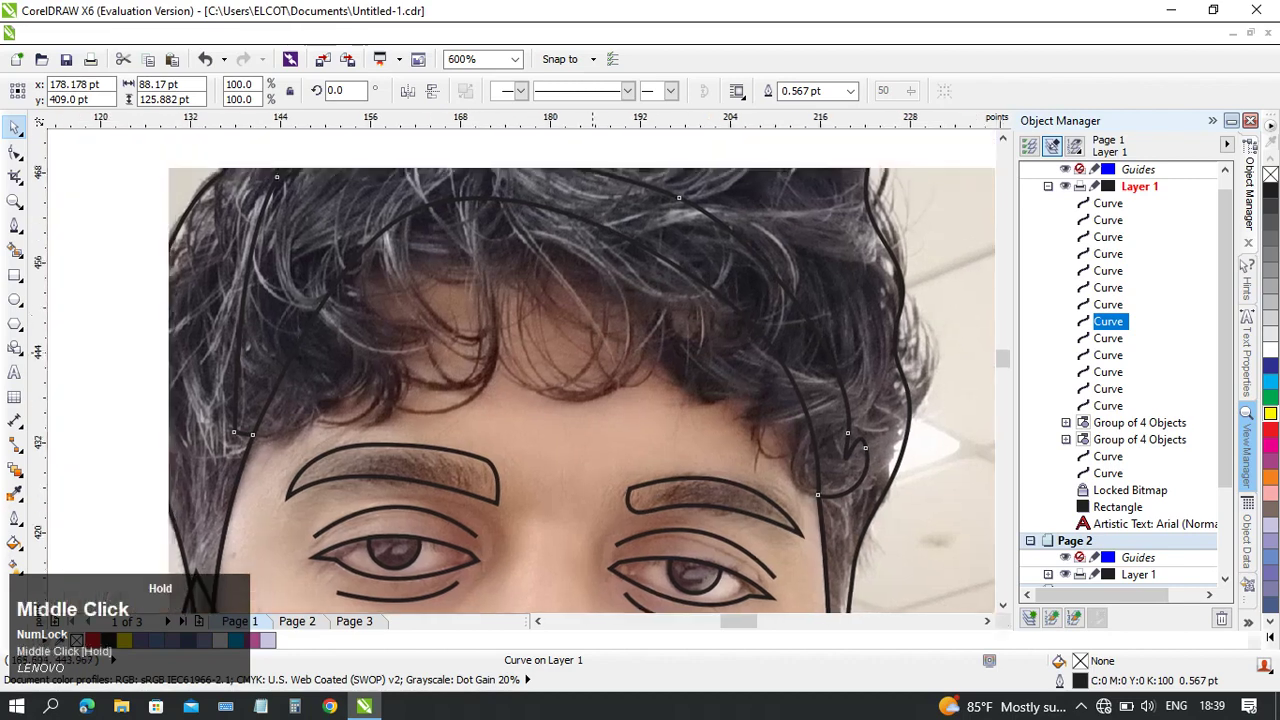
pyautogui.hotkey('ctrl', 'z')
pyautogui.scroll(-3, 520, 360)
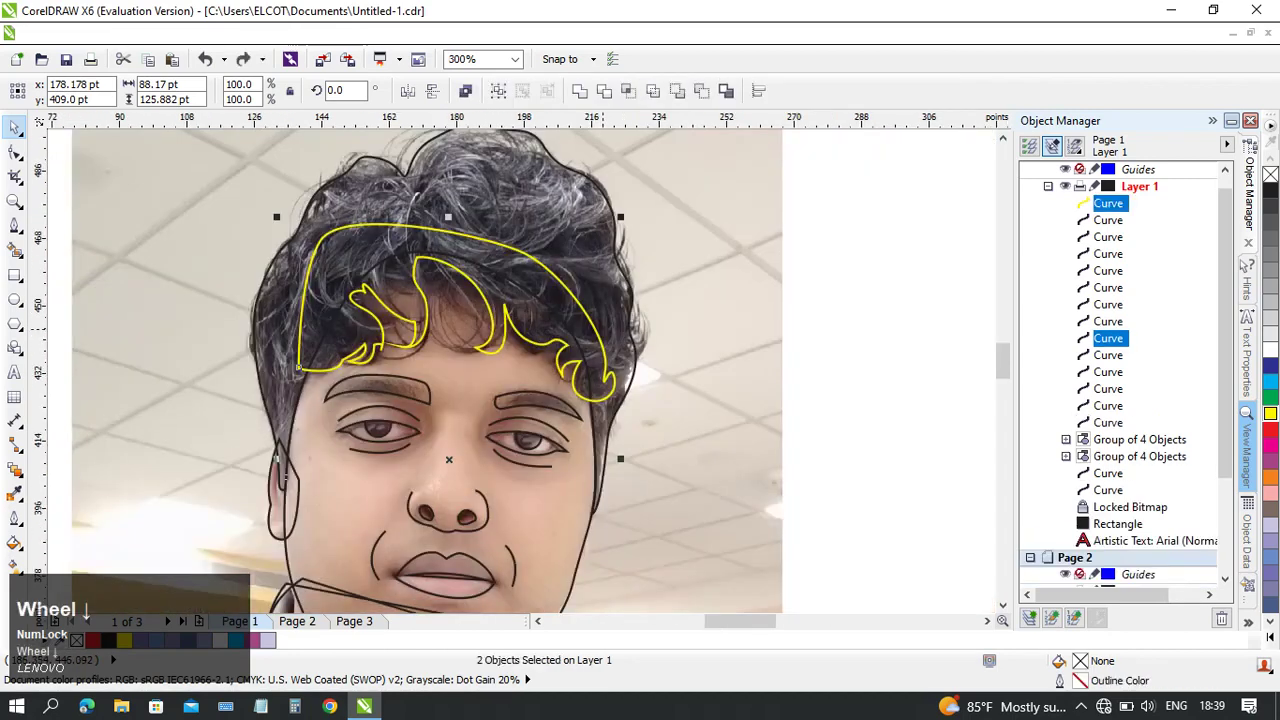
pyautogui.moveTo(575, 265); pyautogui.dragTo(846, 266)
pyautogui.hotkey('ctrl', 'z')
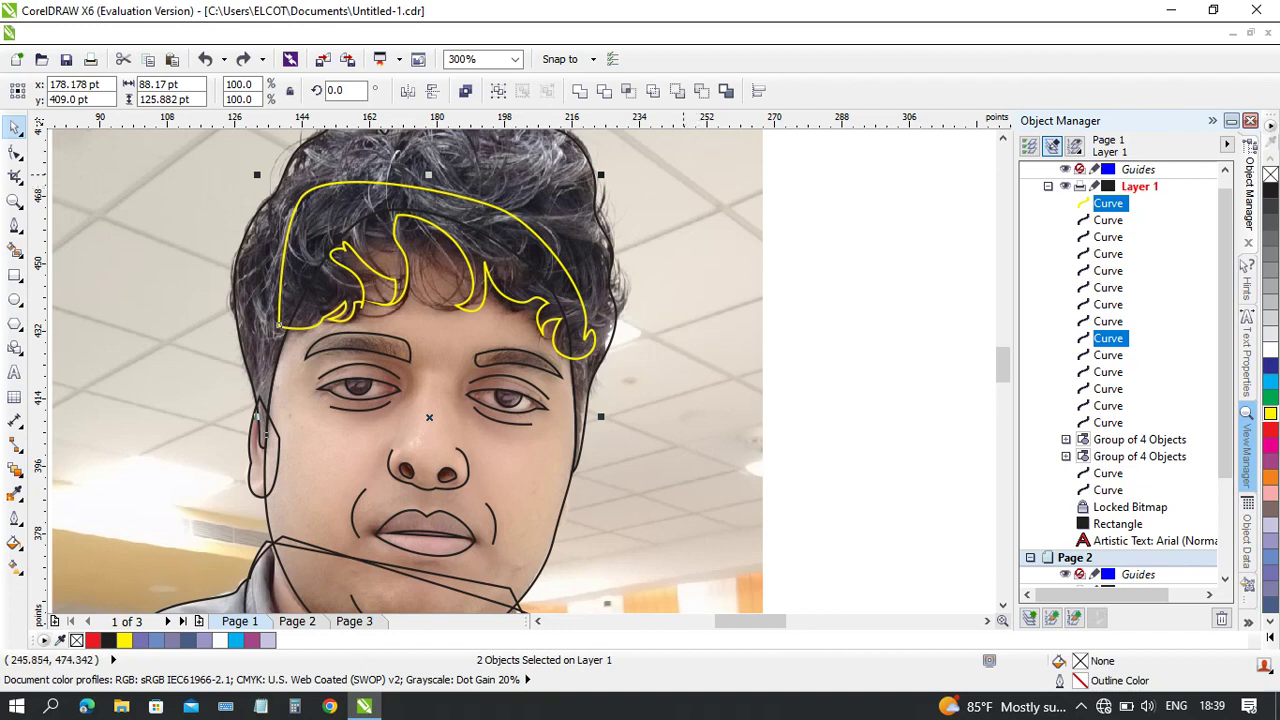
pyautogui.middleClick(682, 175)
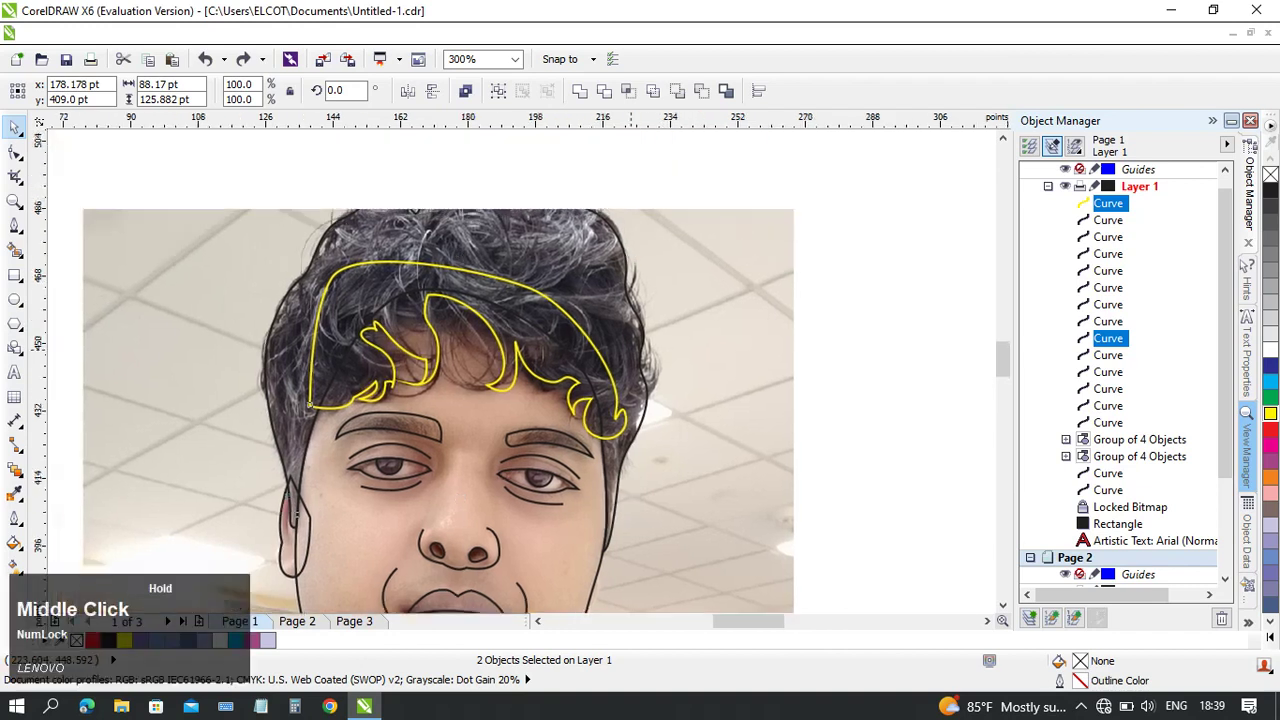
# - Weld the fringe curve with the outer hair outline into one hair shape, keeping it in place over the photo
pyautogui.click(712, 255)
pyautogui.moveTo(587, 327); pyautogui.dragTo(677, 256)
pyautogui.hotkey('ctrl', 'z')
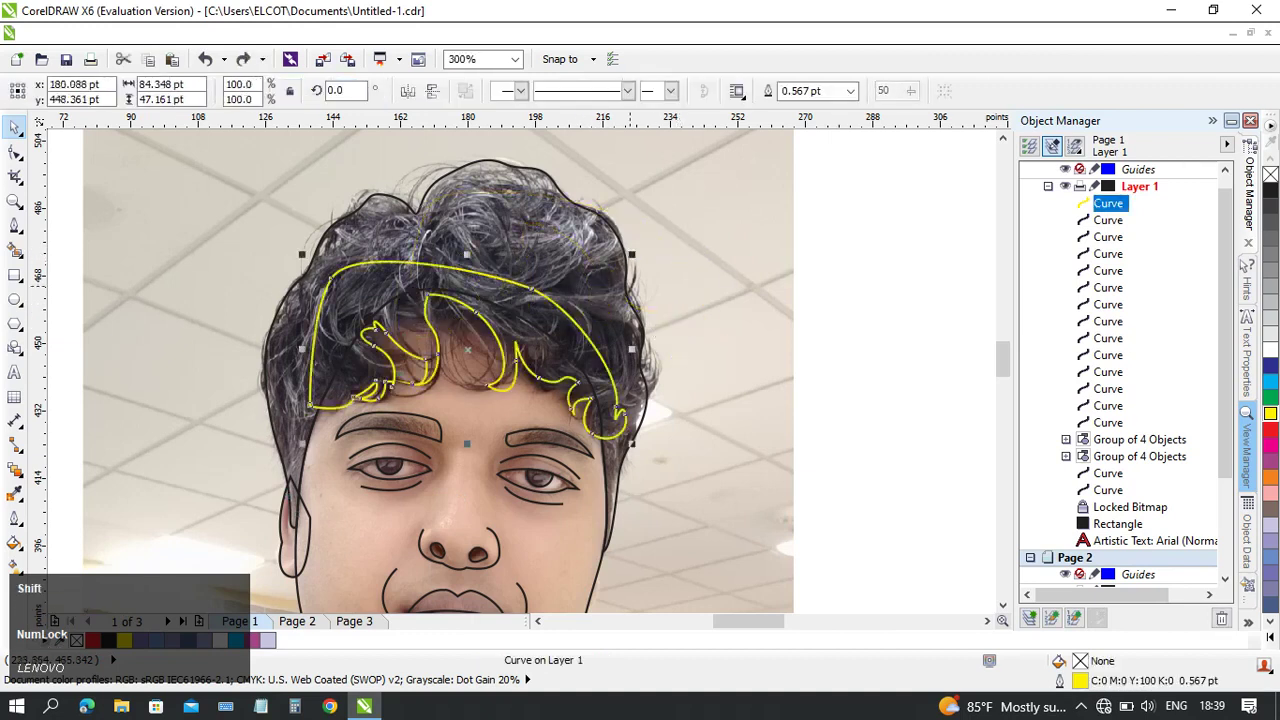
pyautogui.keyDown('shift'); pyautogui.click(1108, 287); pyautogui.keyUp('shift')
pyautogui.moveTo(630, 280); pyautogui.dragTo(868, 252)
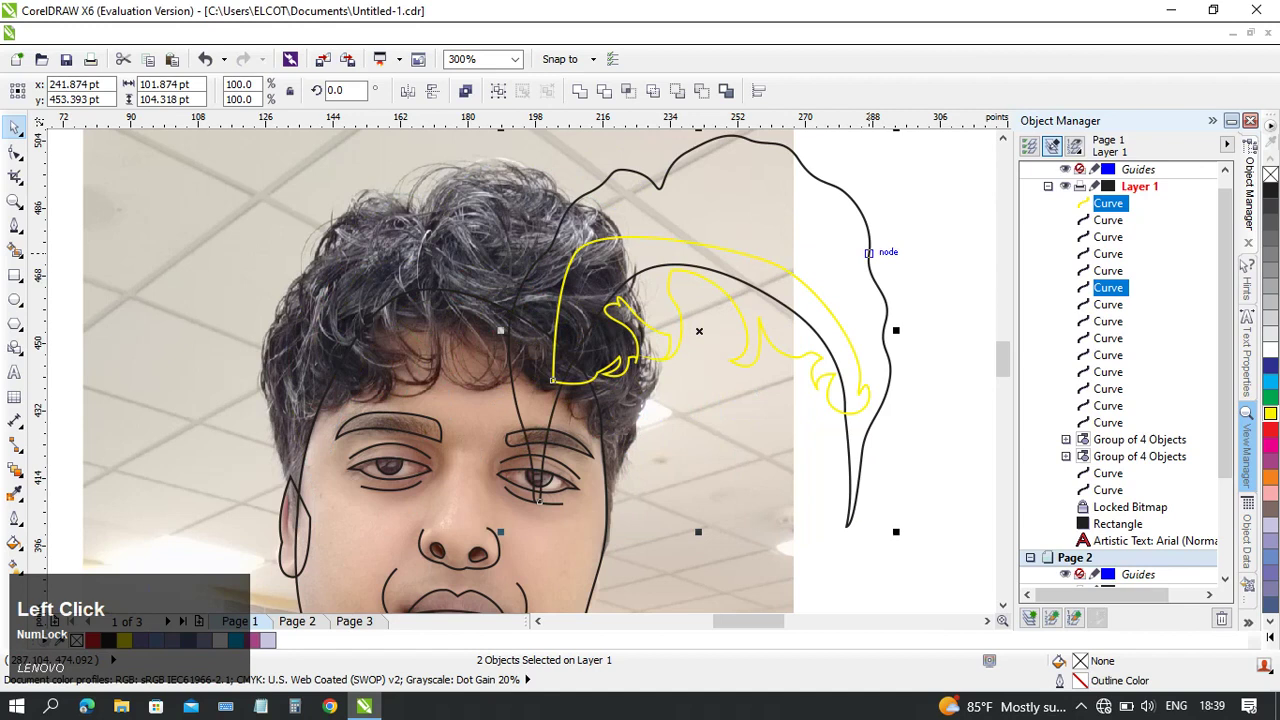
pyautogui.hotkey('ctrl', 'z')
pyautogui.click(579, 91)
pyautogui.moveTo(519, 354); pyautogui.dragTo(728, 304)
pyautogui.hotkey('ctrl', 'z')
# - Fill the welded hair shape with cyan to check it, and undo the fill
pyautogui.click(1270, 381)
pyautogui.middleClick(640, 500)
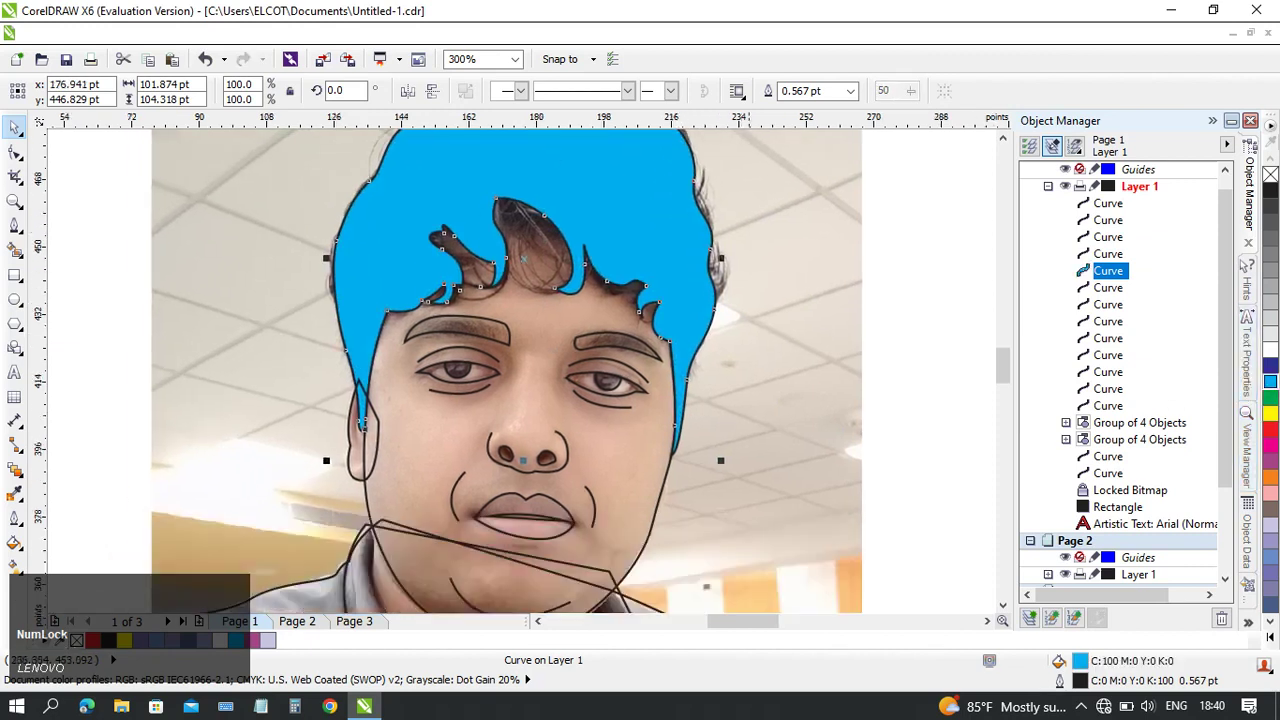
pyautogui.hotkey('ctrl', 'z')
# - Give the collar curve on the shirt a yellow outline
pyautogui.scroll(-1, 513, 345)
pyautogui.middleClick(513, 345)
pyautogui.click(794, 460)
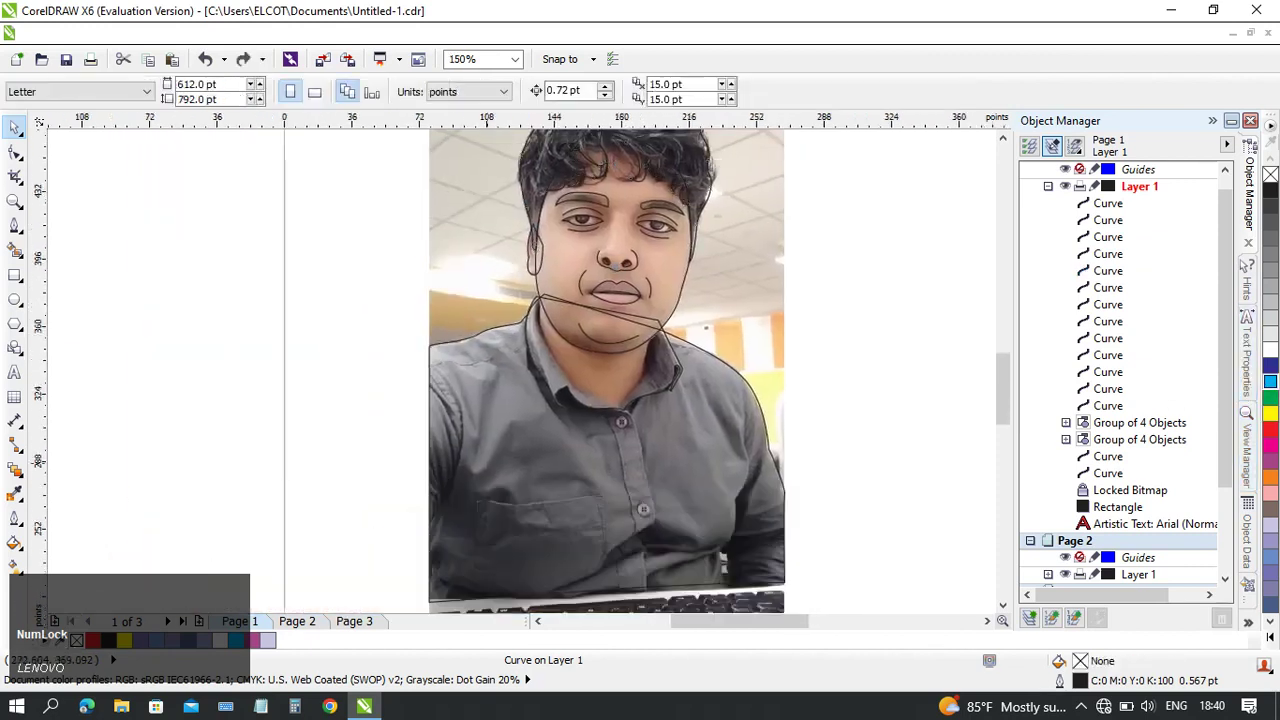
pyautogui.scroll(1, 613, 470)
pyautogui.middleClick(613, 470)
pyautogui.scroll(1, 580, 284)
pyautogui.middleClick(580, 290)
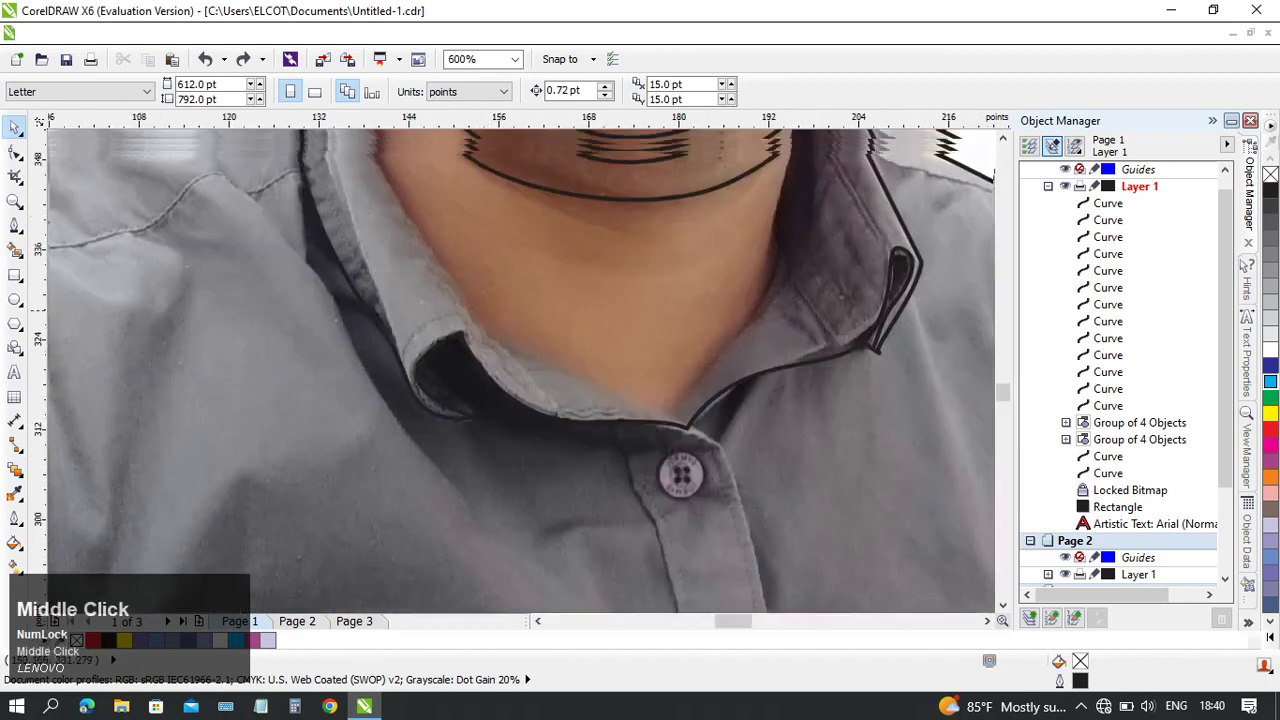
pyautogui.scroll(-1, 520, 320)
pyautogui.middleClick(530, 330)
pyautogui.scroll(1, 555, 341)
pyautogui.middleClick(555, 341)
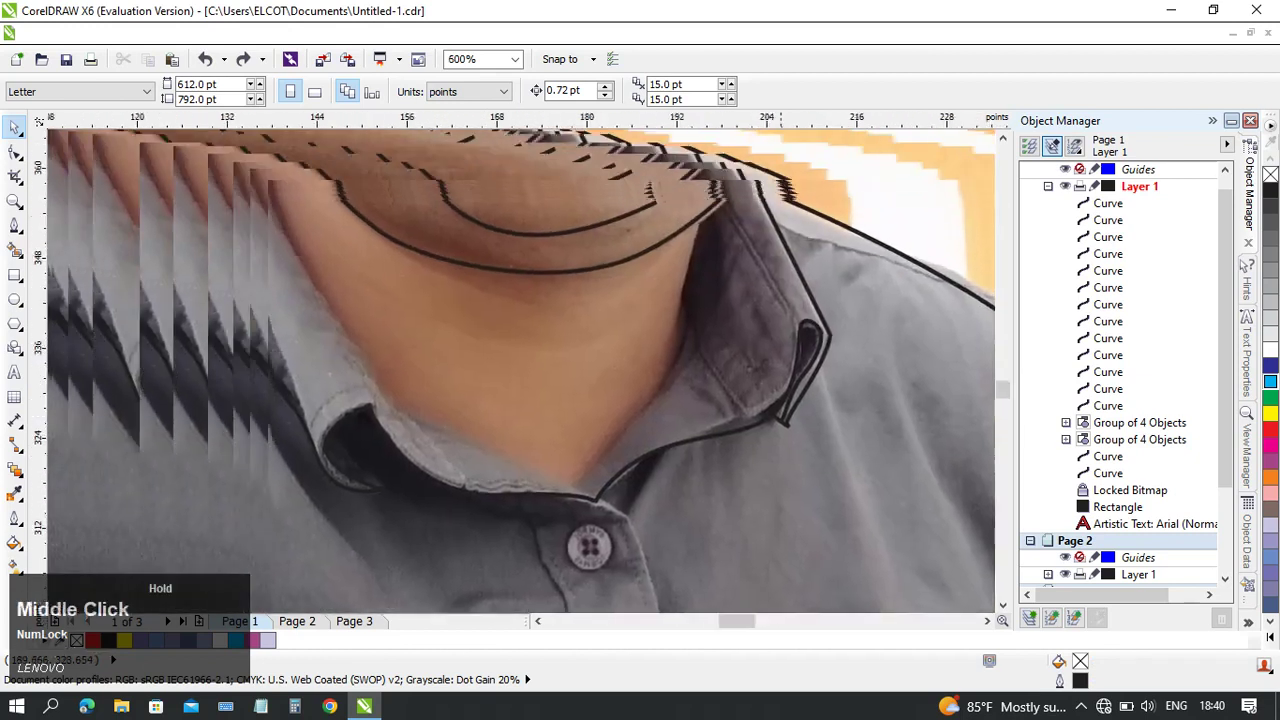
pyautogui.middleClick(303, 184)
pyautogui.scroll(-1, 302, 238)
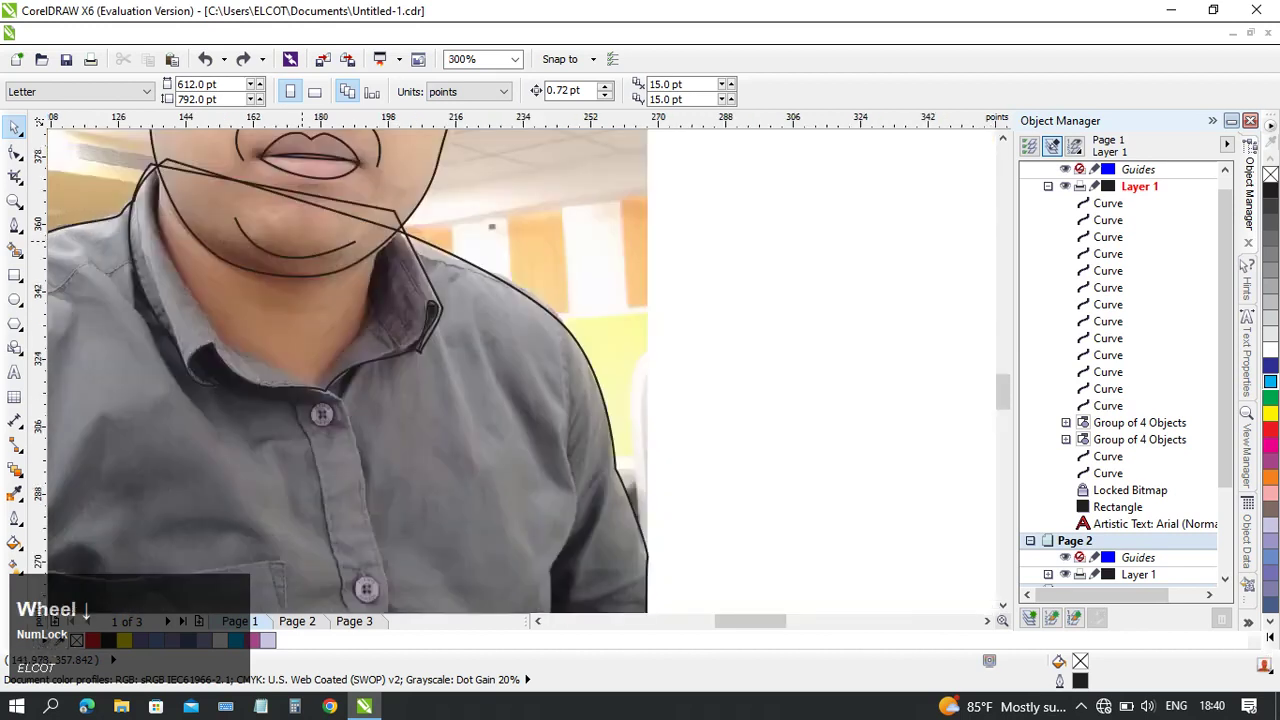
pyautogui.middleClick(302, 241)
pyautogui.click(573, 280)
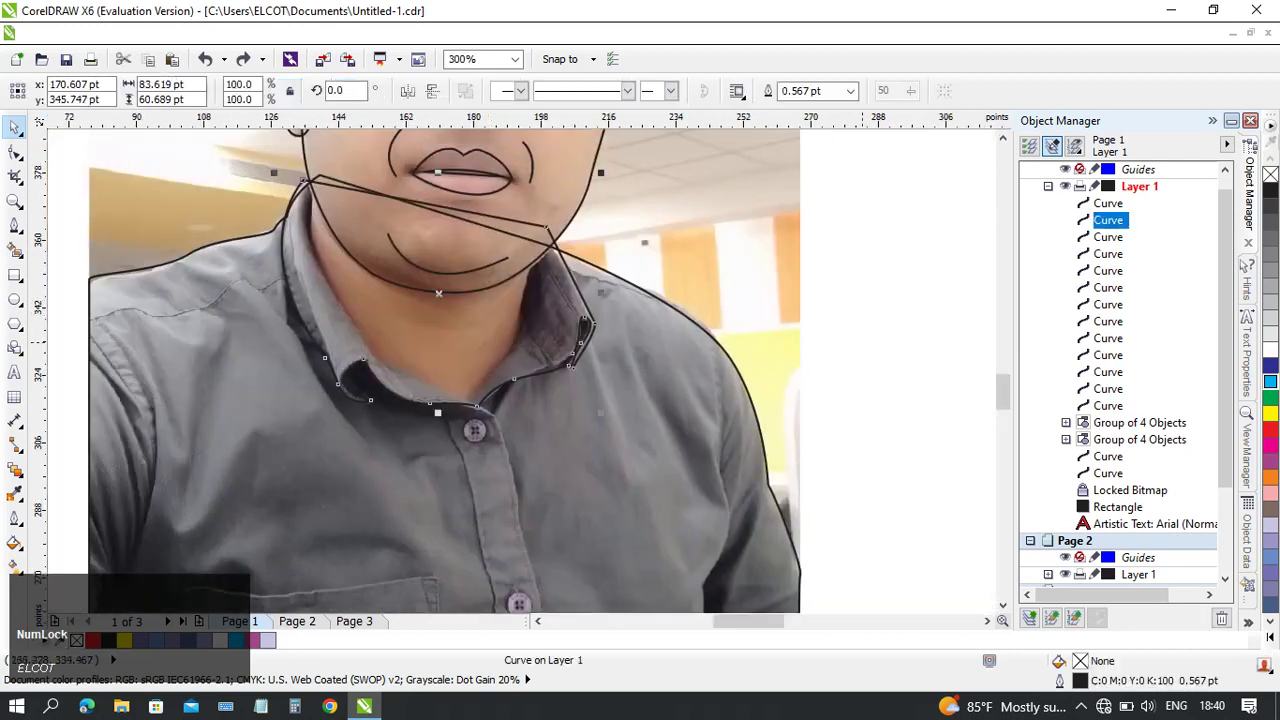
pyautogui.rightClick(1270, 413)
# - Trace the left-hand inner collar edge with the Pen tool from above the jaw down to the collar fold, about 20.2 × 53 pt
pyautogui.middleClick(374, 192)
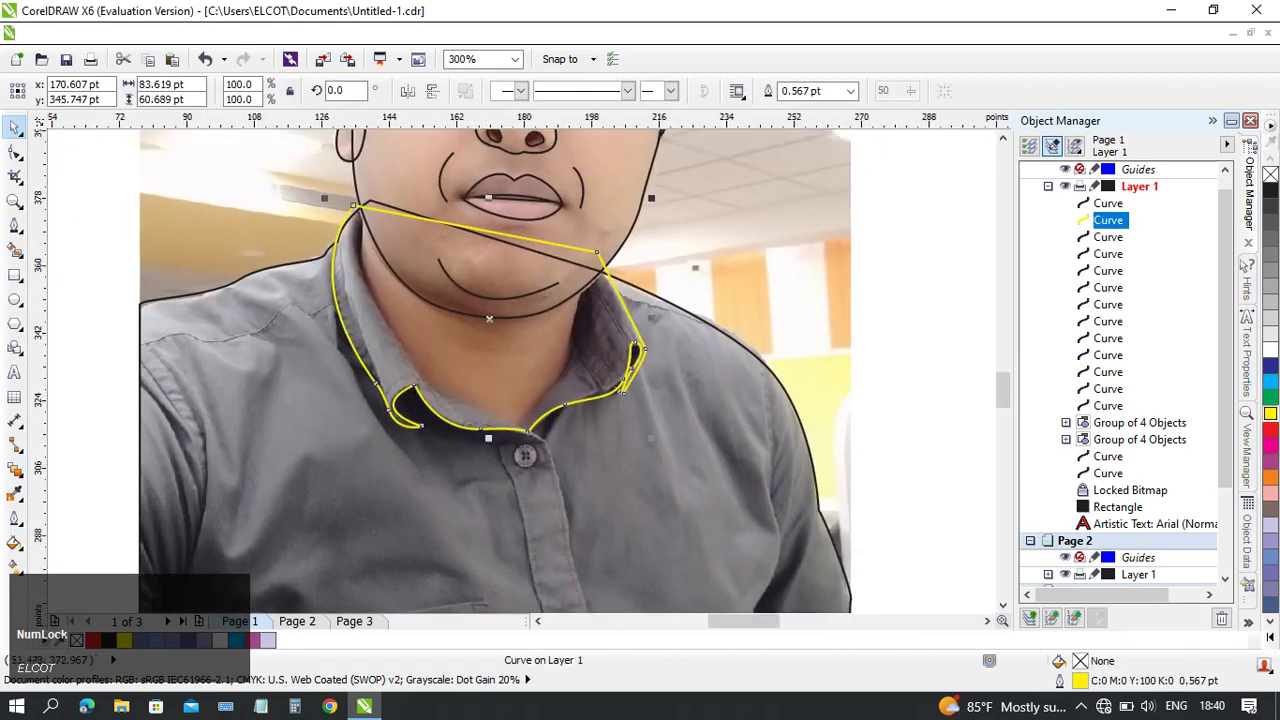
pyautogui.click(357, 207)
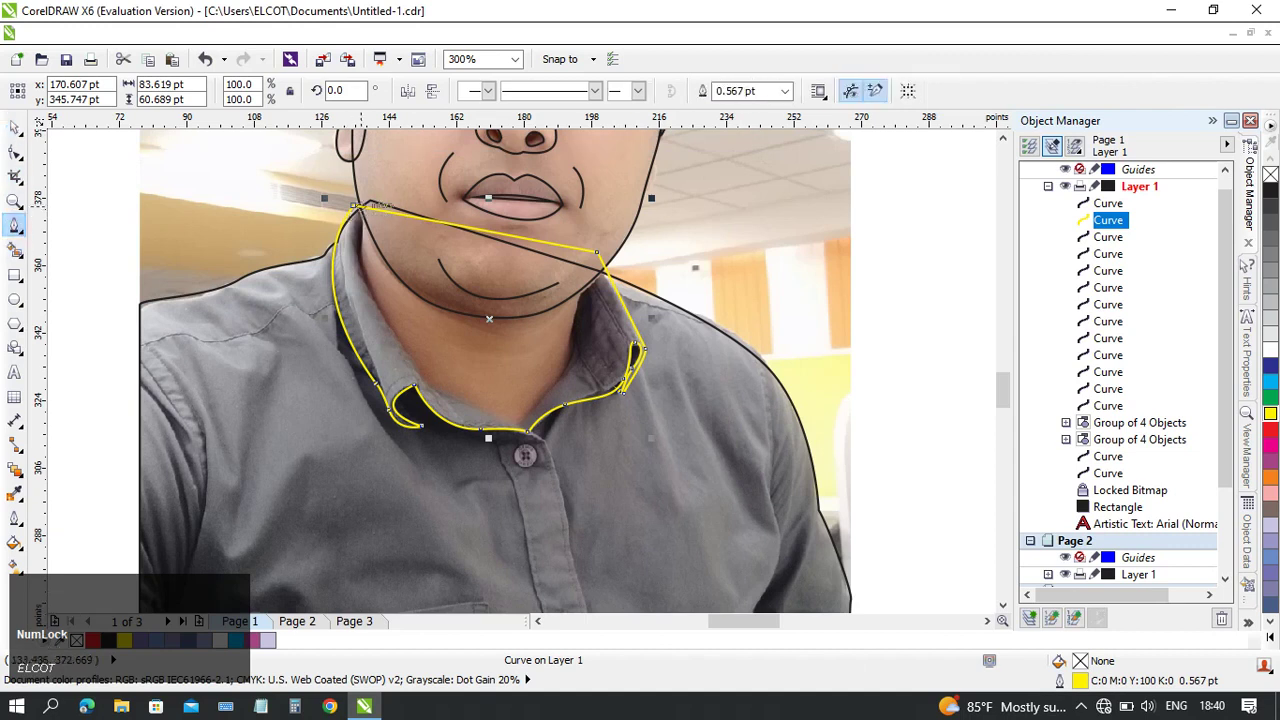
pyautogui.click(383, 193)
pyautogui.click(365, 275)
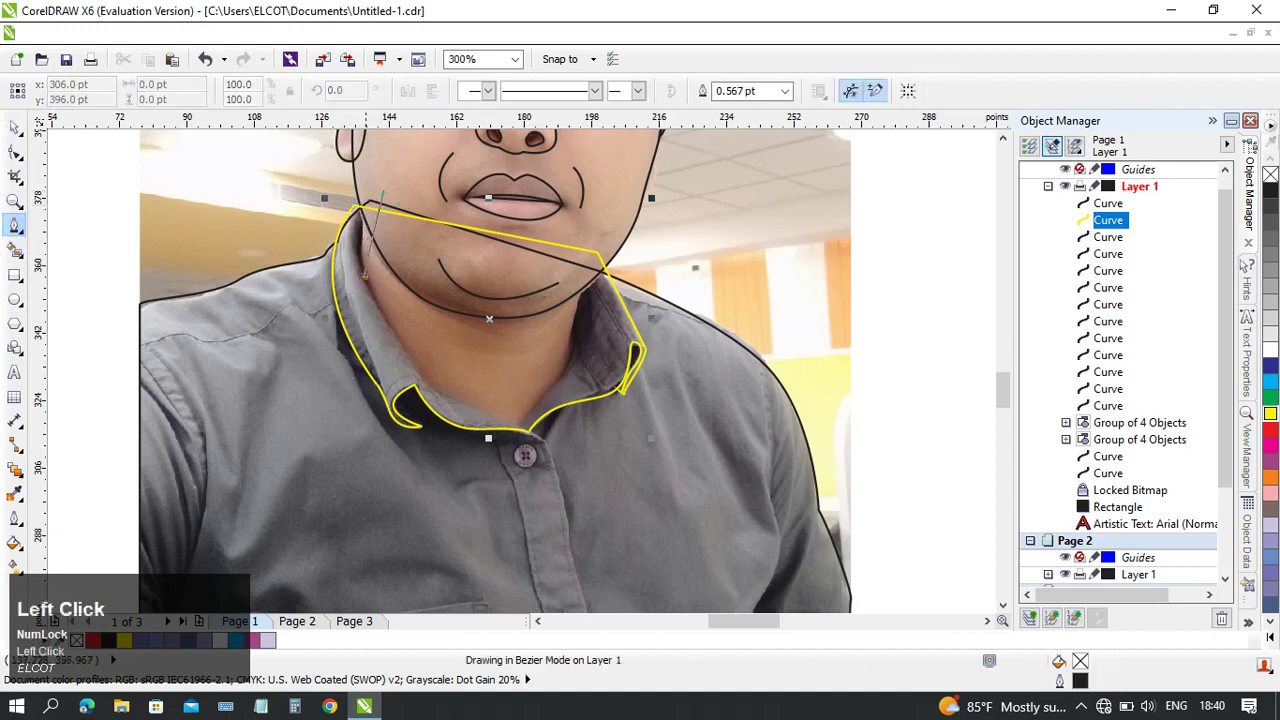
pyautogui.moveTo(394, 337); pyautogui.dragTo(395, 338)
pyautogui.moveTo(429, 388); pyautogui.dragTo(443, 397)
# - Continue the neck curve through the collar's front point and up the right-hand inner collar edge, to about 59.7 × 62.4 pt
pyautogui.scroll(1, 525, 430)
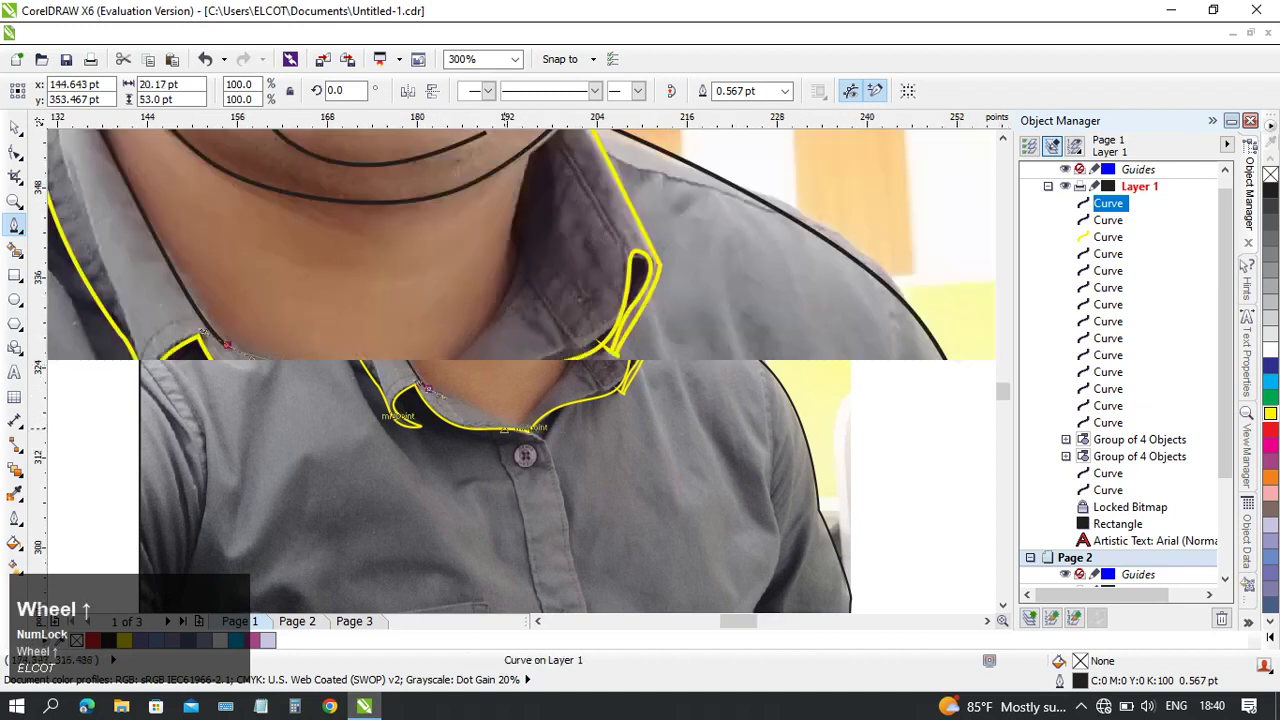
pyautogui.moveTo(420, 426)
pyautogui.mouseDown()
pyautogui.moveTo(409, 425)
pyautogui.moveTo(423, 430)
pyautogui.mouseUp()
pyautogui.click(499, 315)
pyautogui.middleClick(500, 320)
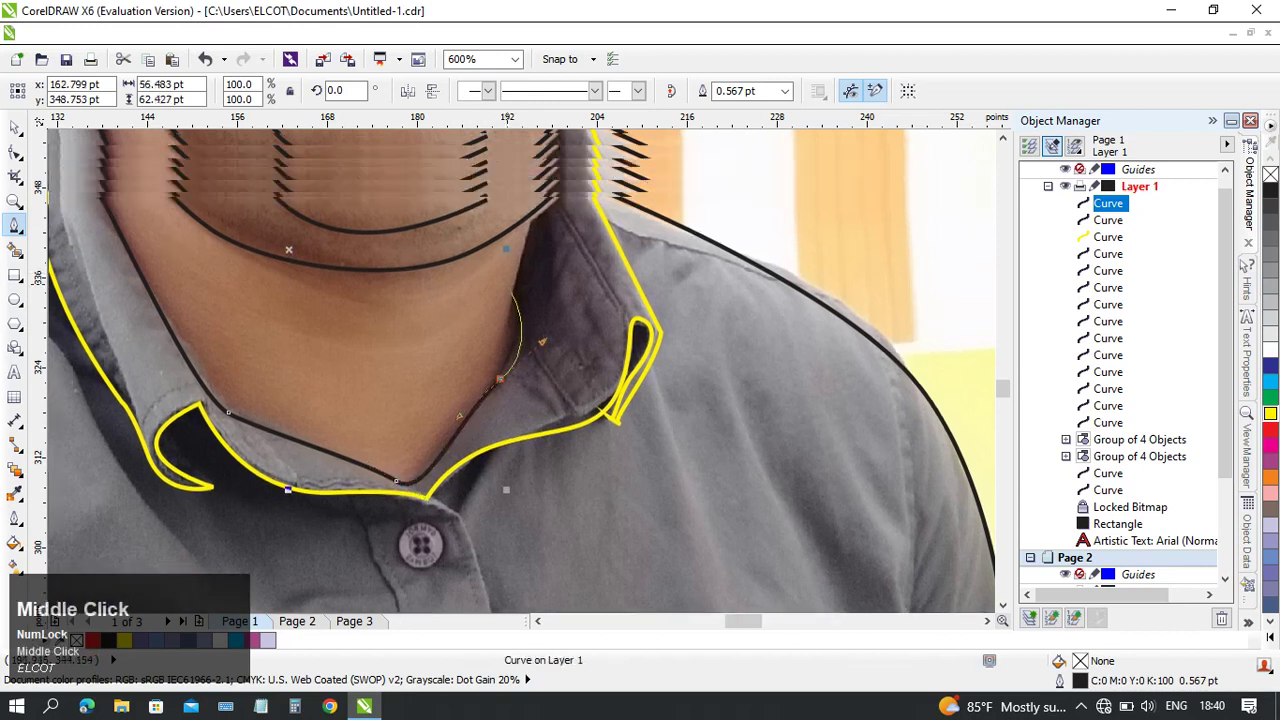
pyautogui.click(513, 335)
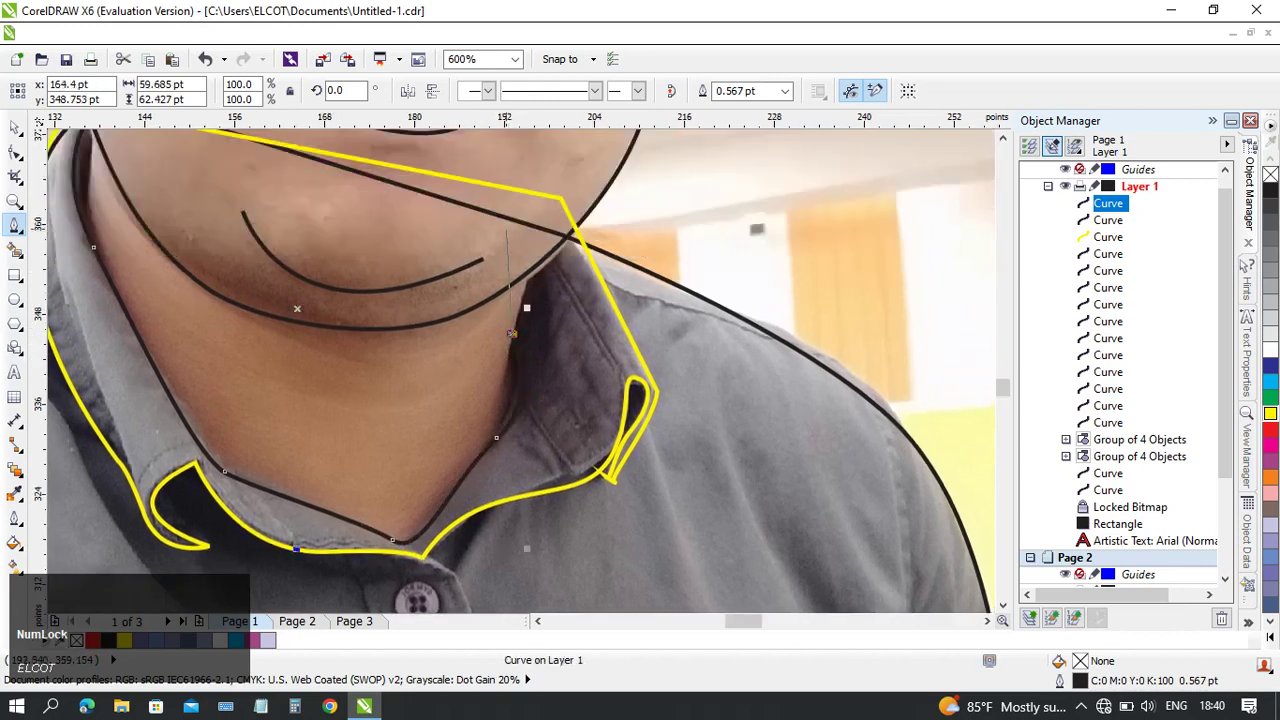
# - Extend the neck curve past the right-hand jaw, close it across the mouth at about 73 × 63.2 pt, and outline it yellow
pyautogui.middleClick(478, 178)
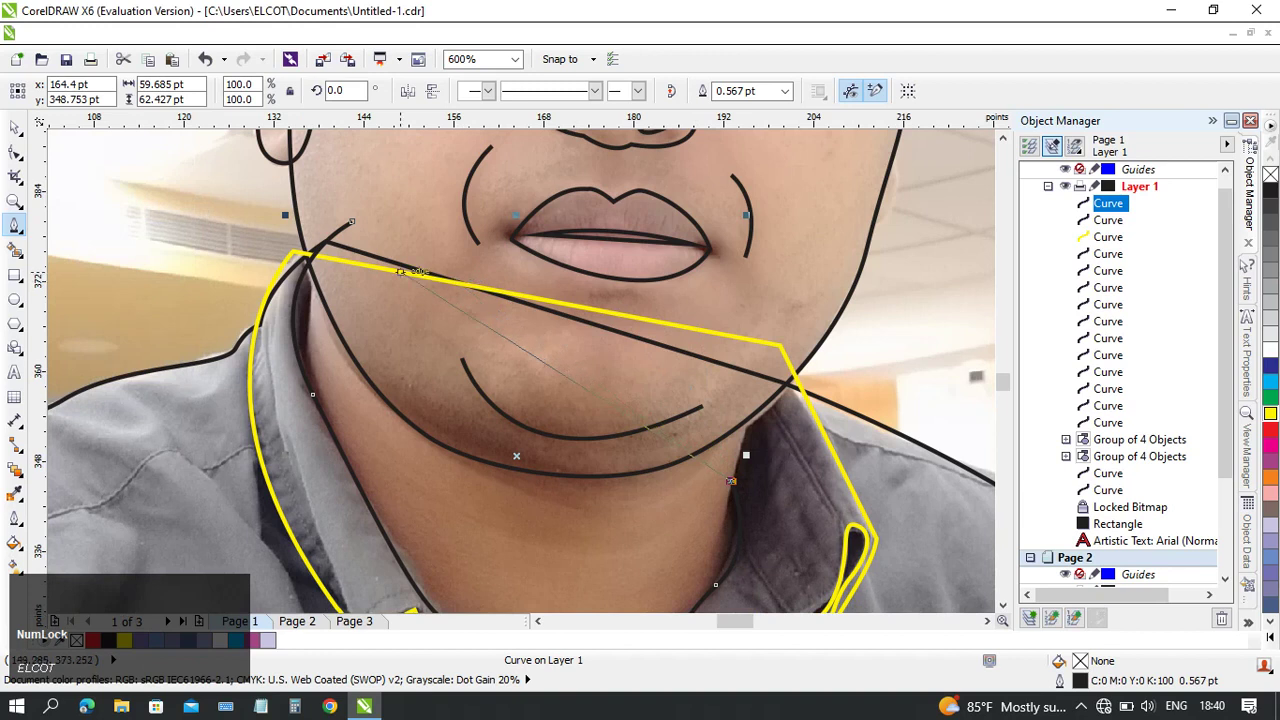
pyautogui.scroll(-1, 315, 262)
pyautogui.scroll(1, 332, 244)
pyautogui.middleClick(326, 243)
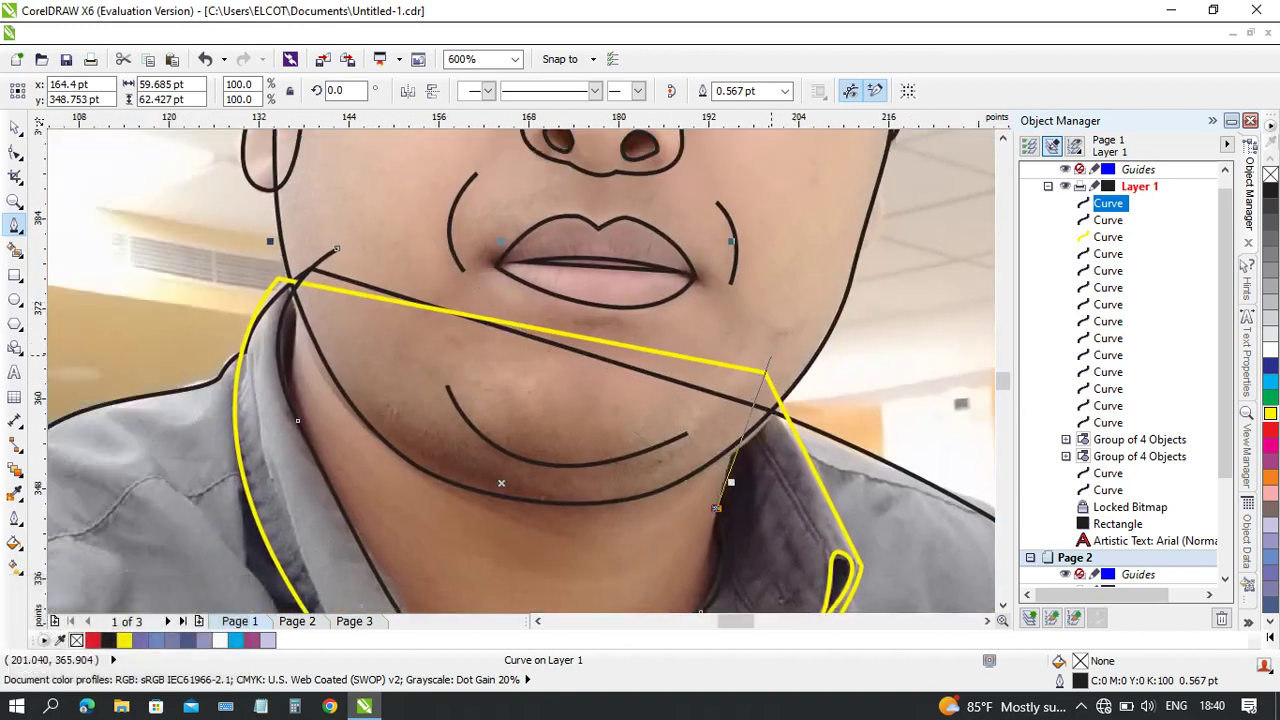
pyautogui.moveTo(800, 378); pyautogui.dragTo(901, 330)
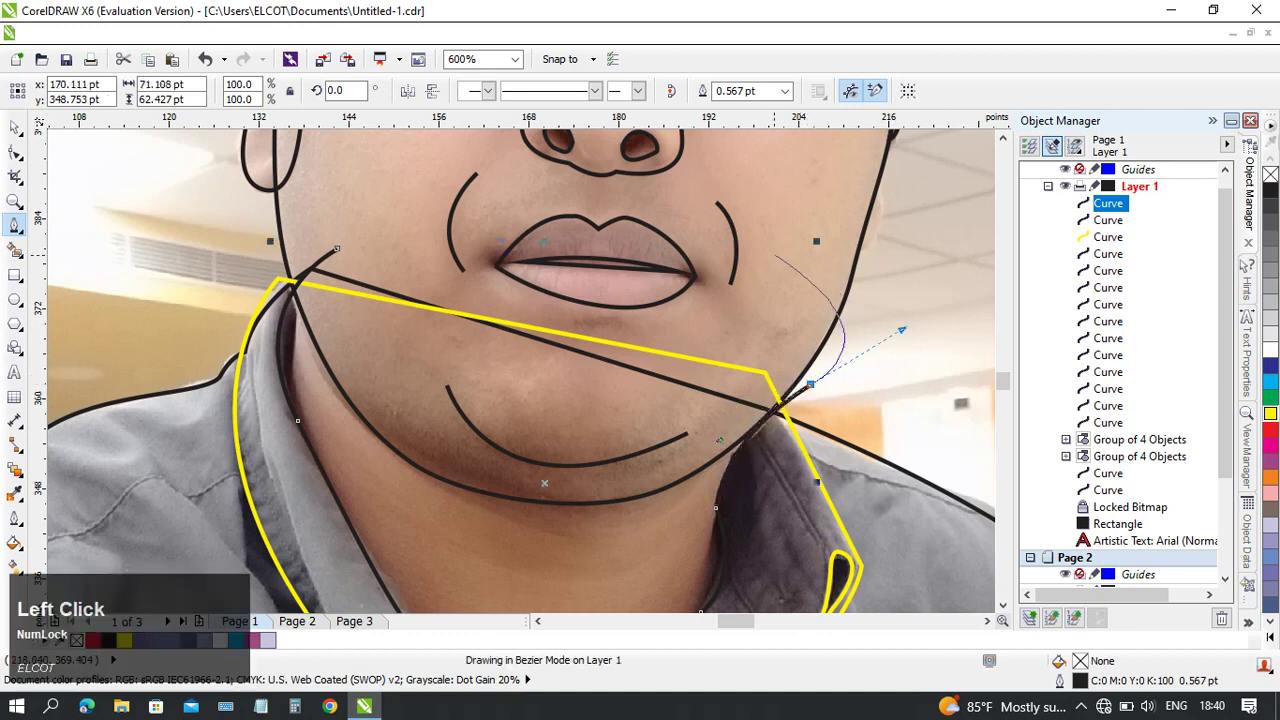
pyautogui.moveTo(337, 249); pyautogui.dragTo(125, 280)
pyautogui.rightClick(1270, 413)
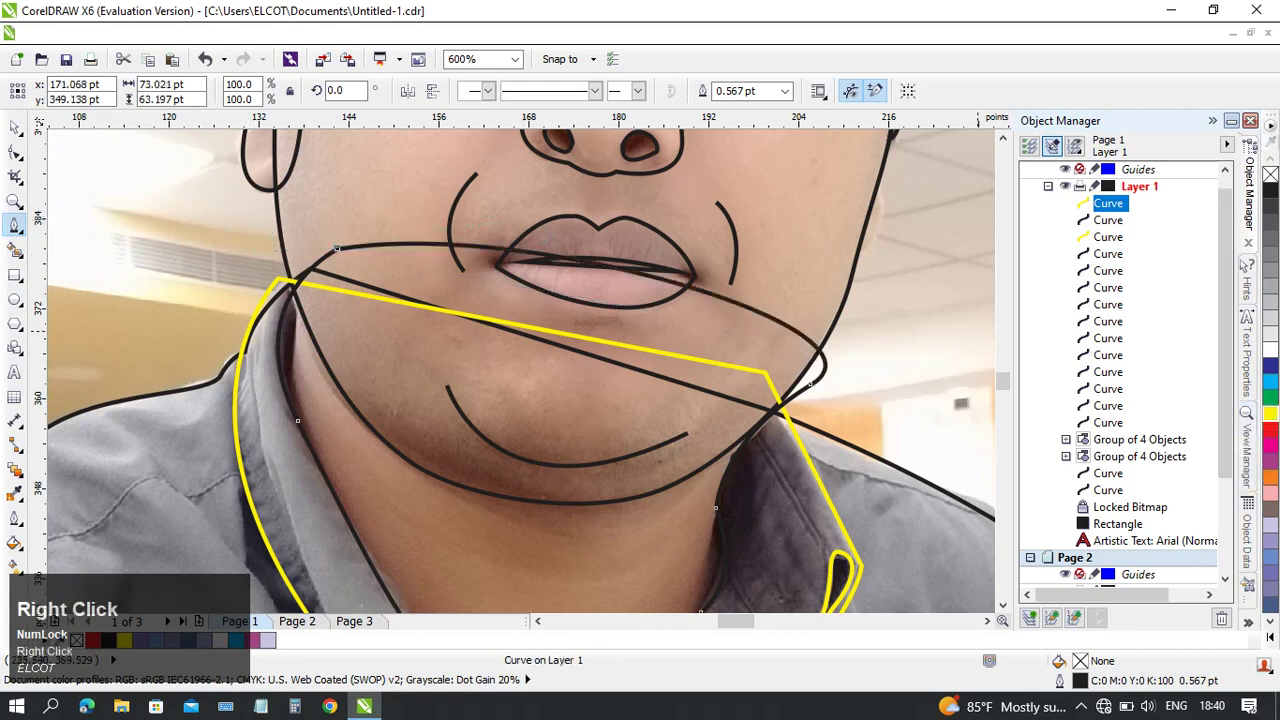
# - Select the neck and collar curves together and cut the neck shape out of the collar with Simplify
pyautogui.scroll(-2, 600, 279)
pyautogui.click(14, 128)
pyautogui.scroll(1, 177, 363)
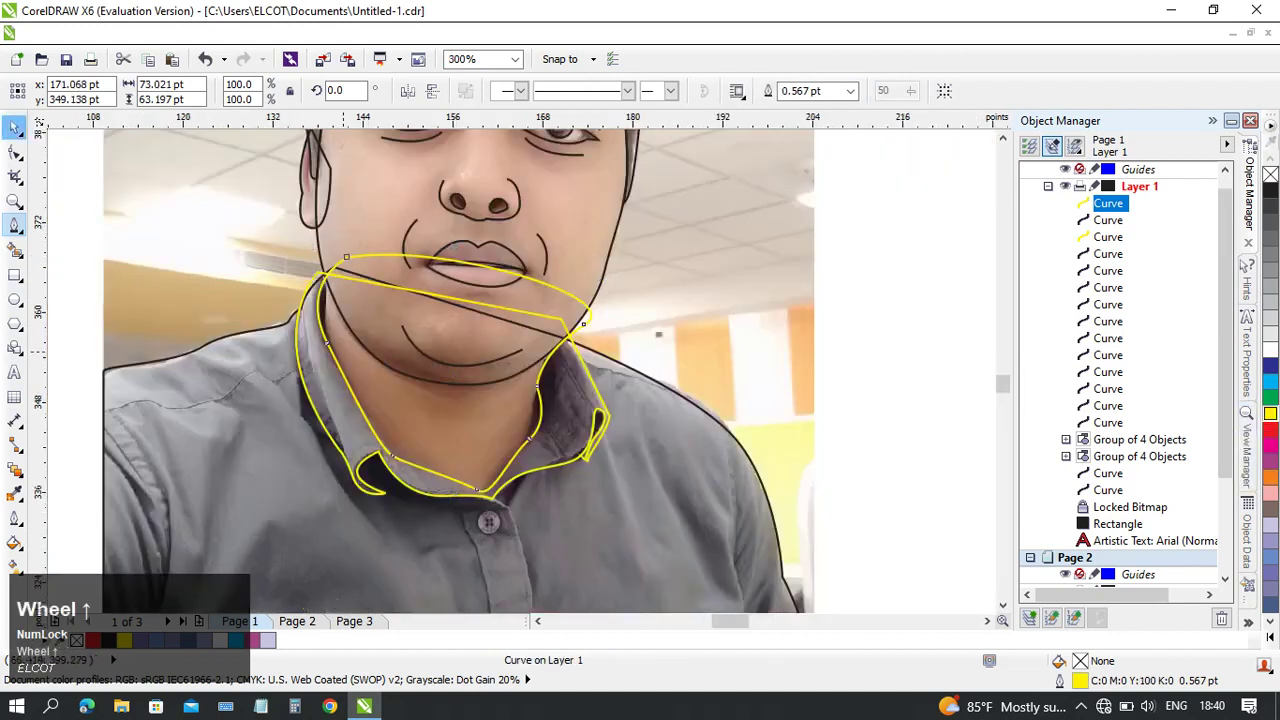
pyautogui.middleClick(580, 387)
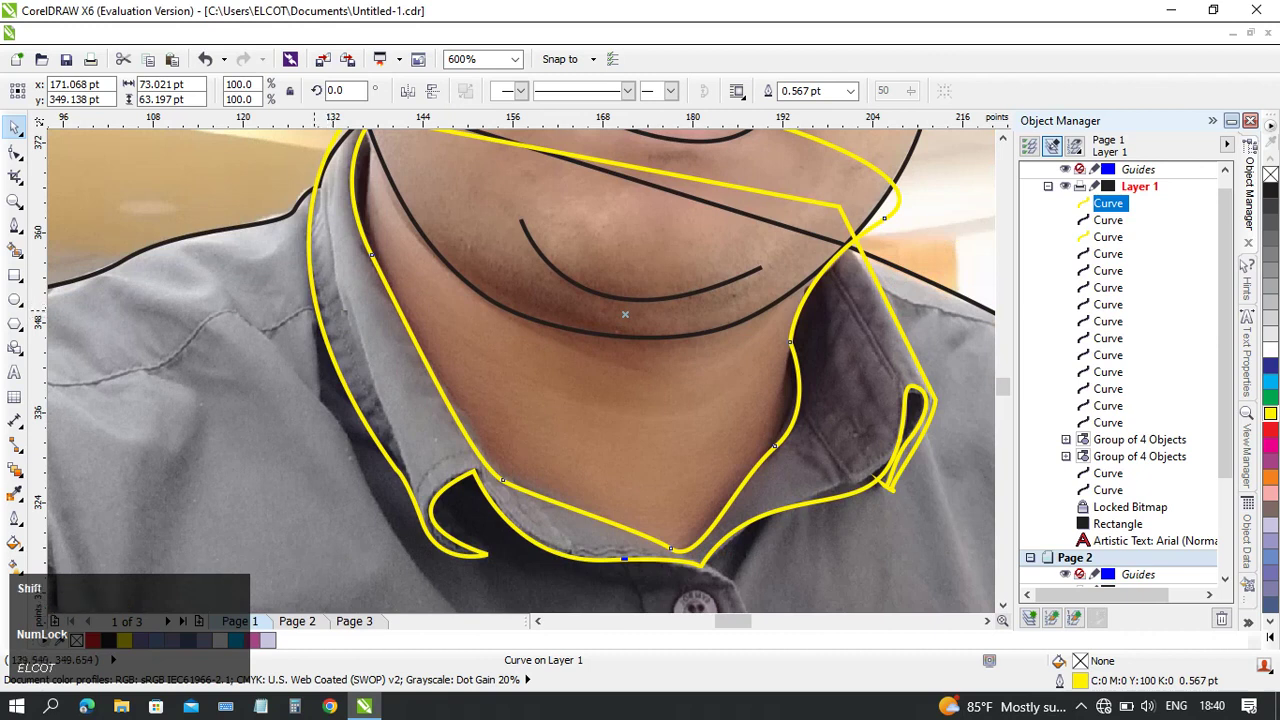
pyautogui.keyDown('shift'); pyautogui.click(315, 310); pyautogui.keyUp('shift')
pyautogui.scroll(-1, 120, 298)
pyautogui.middleClick(388, 322)
pyautogui.middleClick(413, 331)
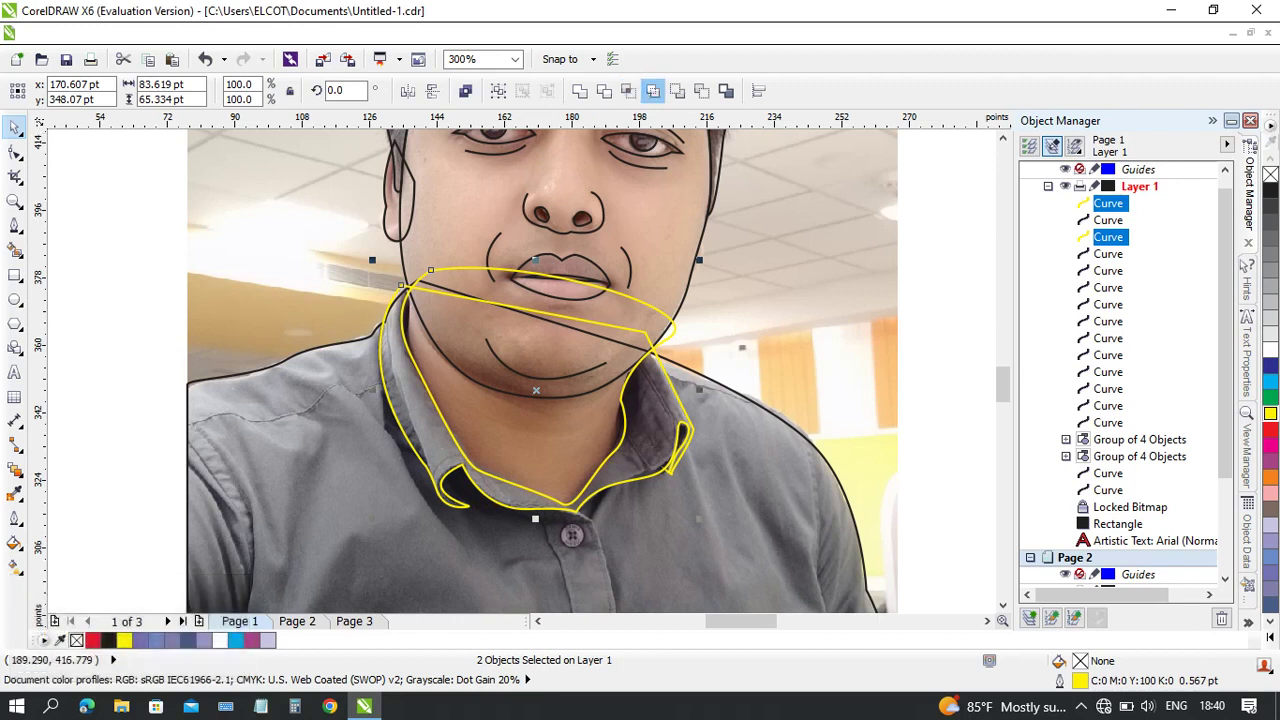
pyautogui.press('Num_Lock')
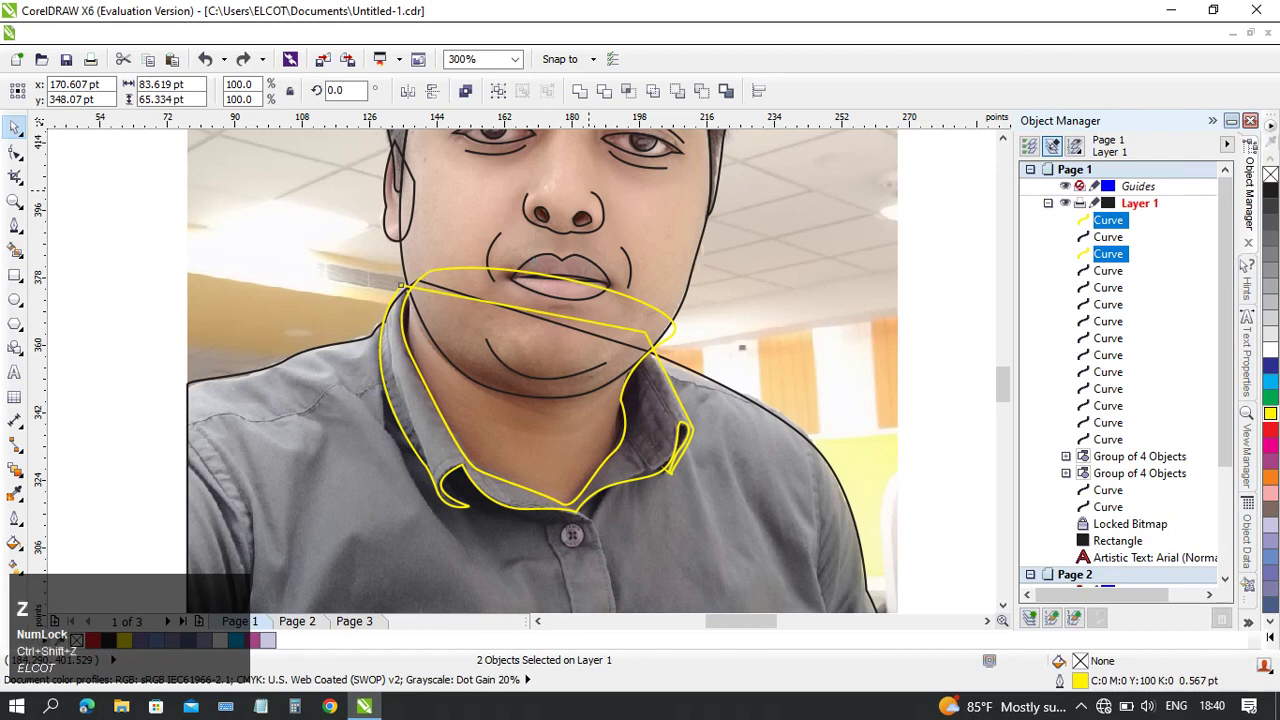
# - Move the neck curve away from the collar and delete it
pyautogui.click(588, 190)
pyautogui.click(601, 287)
pyautogui.moveTo(601, 287); pyautogui.dragTo(875, 238)
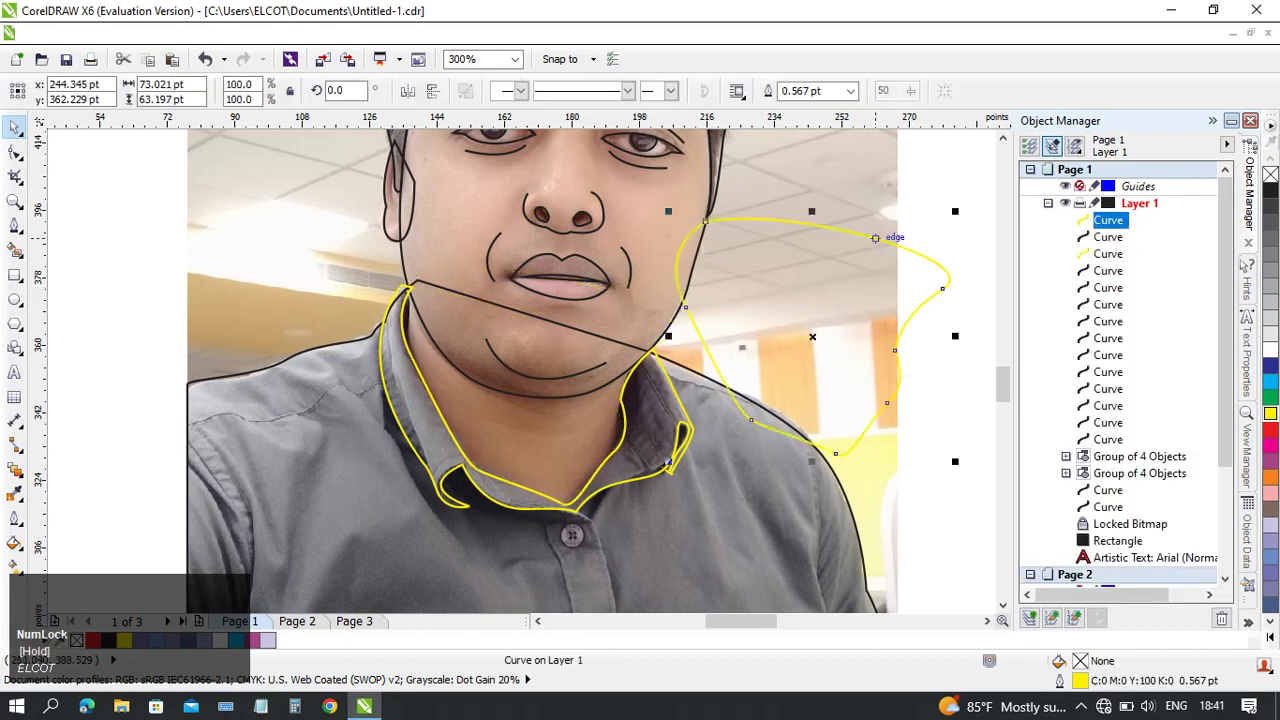
pyautogui.press('Delete')
# - Check the trimmed collar by moving it aside and filling it red, undoing both changes
pyautogui.moveTo(623, 408); pyautogui.dragTo(783, 445)
pyautogui.hotkey('ctrl', 'z')
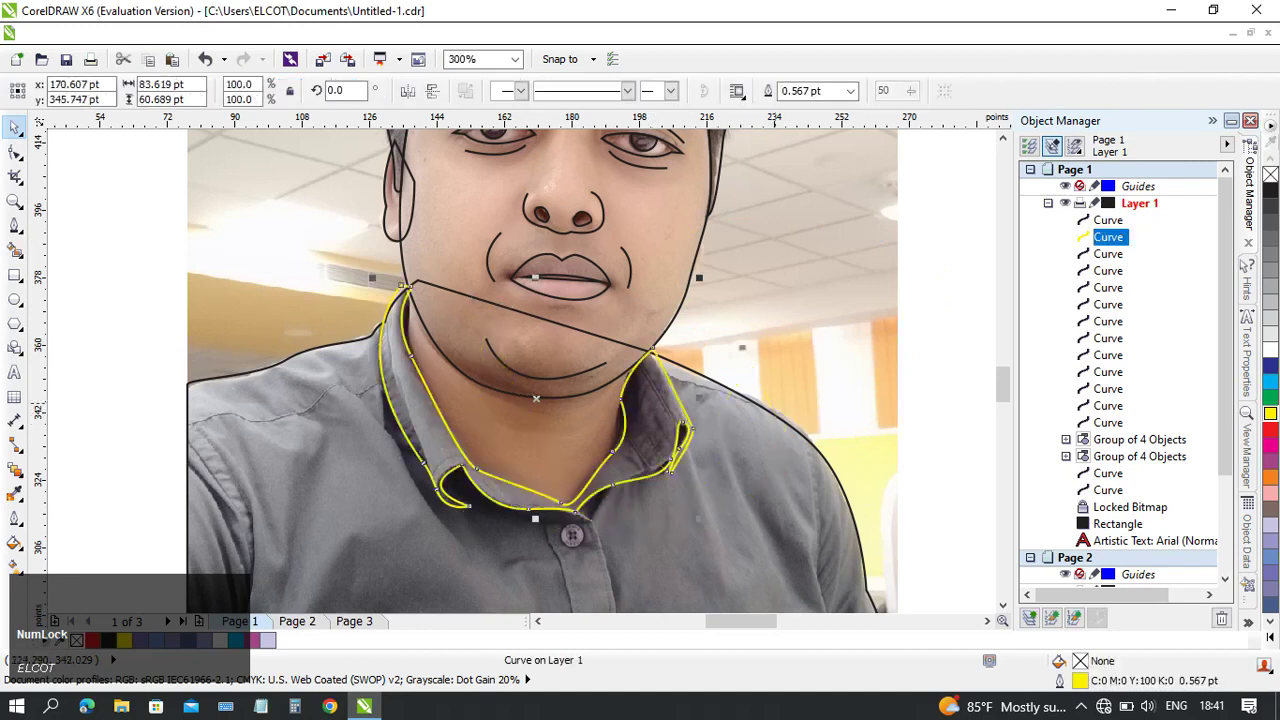
pyautogui.click(1270, 429)
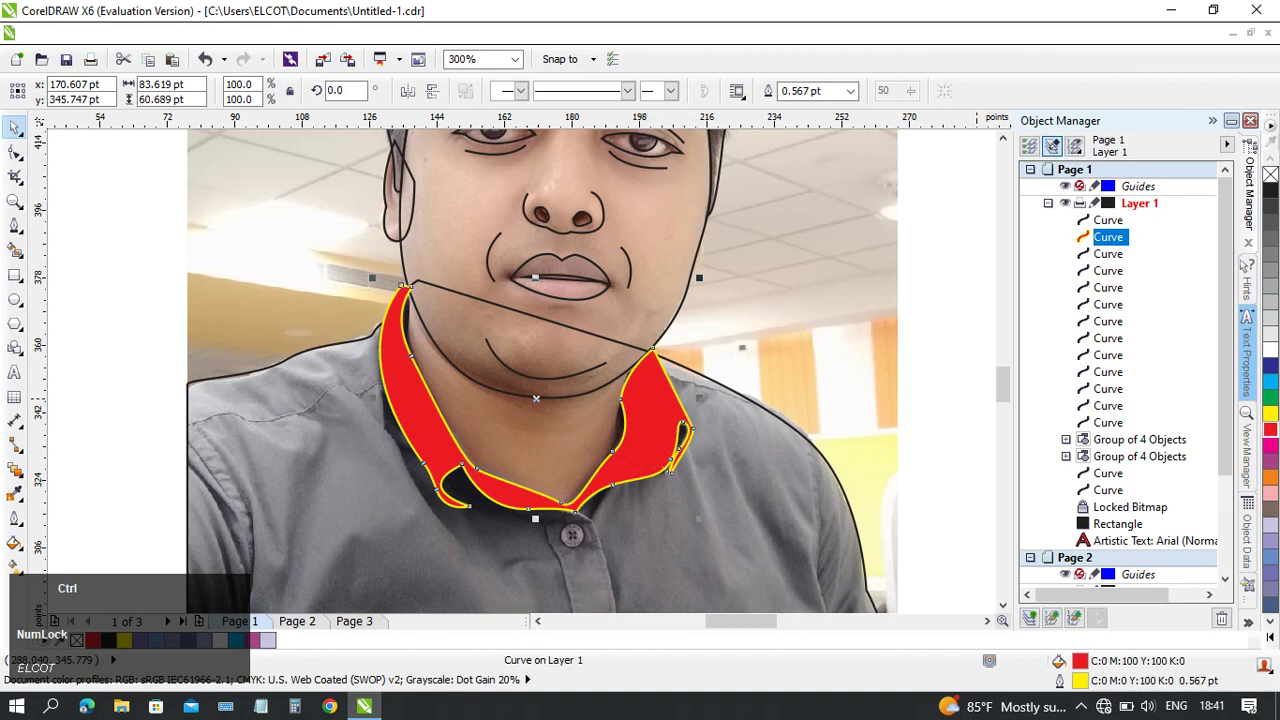
pyautogui.hotkey('ctrl', 'z')
# - Save the drawing
pyautogui.scroll(-1, 553, 490)
pyautogui.middleClick(553, 490)
pyautogui.scroll(1, 641, 425)
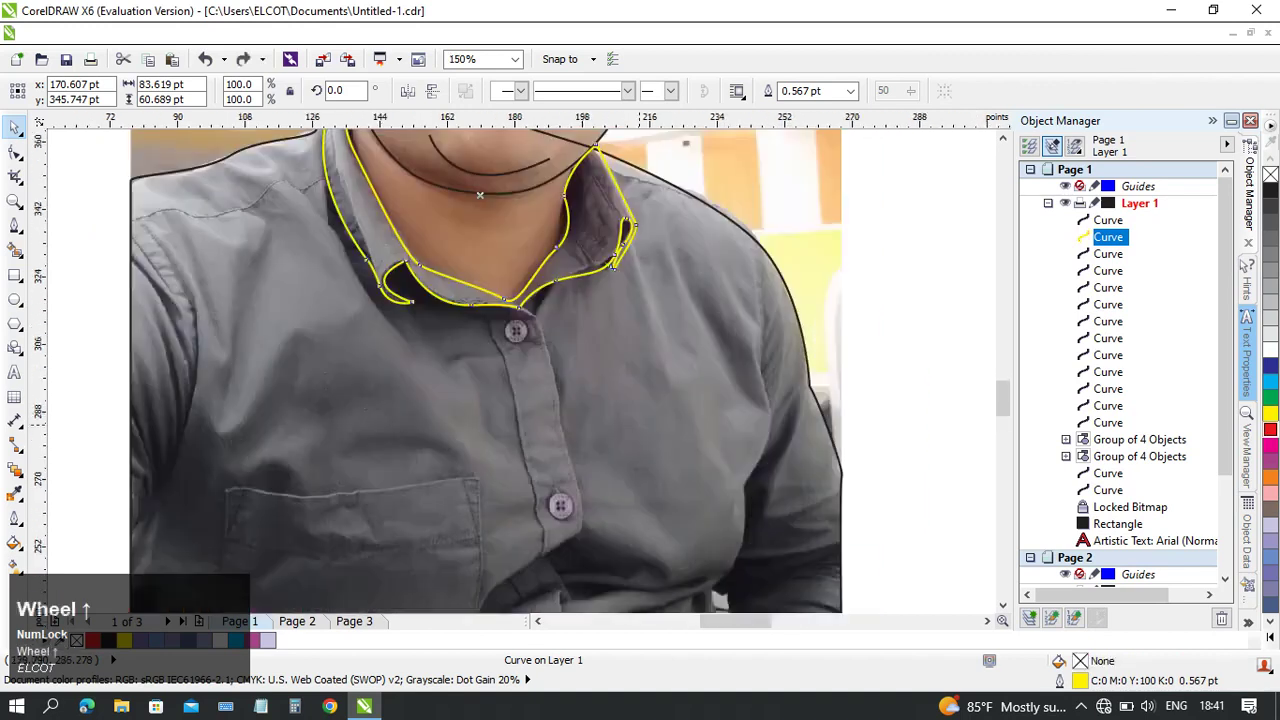
pyautogui.hotkey('ctrl', 's')
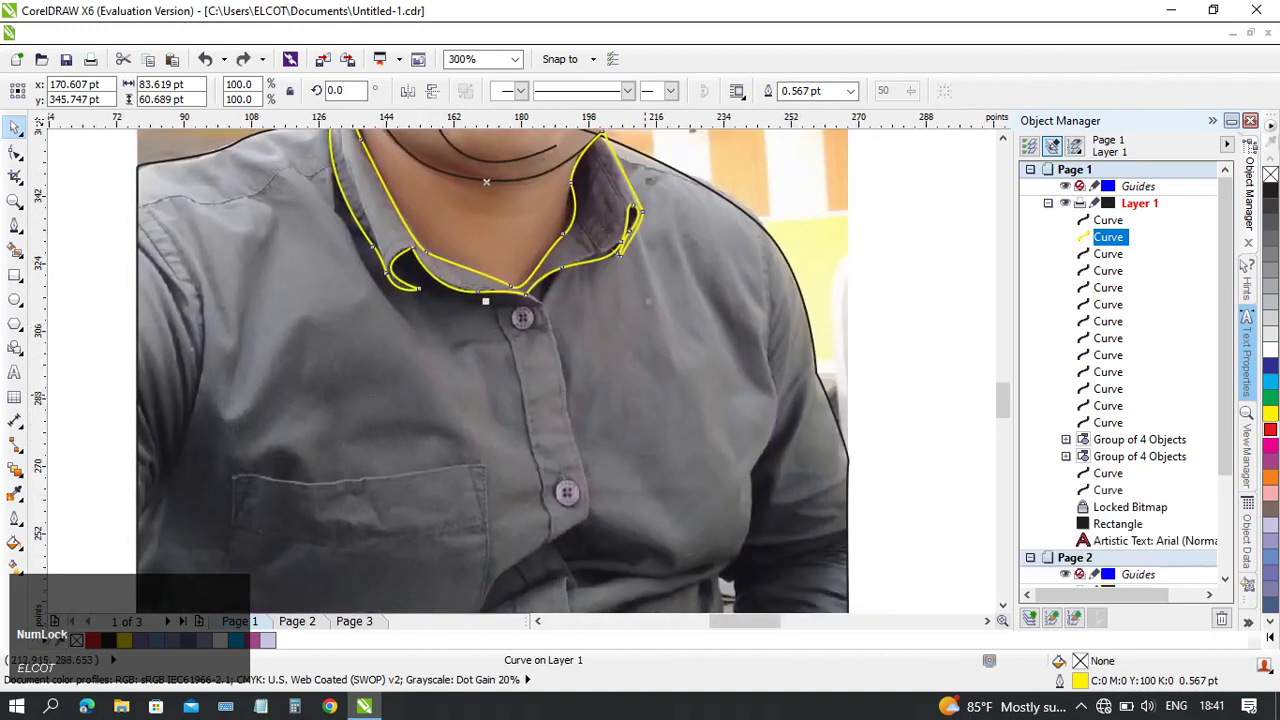
pyautogui.middleClick(542, 389)
pyautogui.hotkey('alt', 'f')
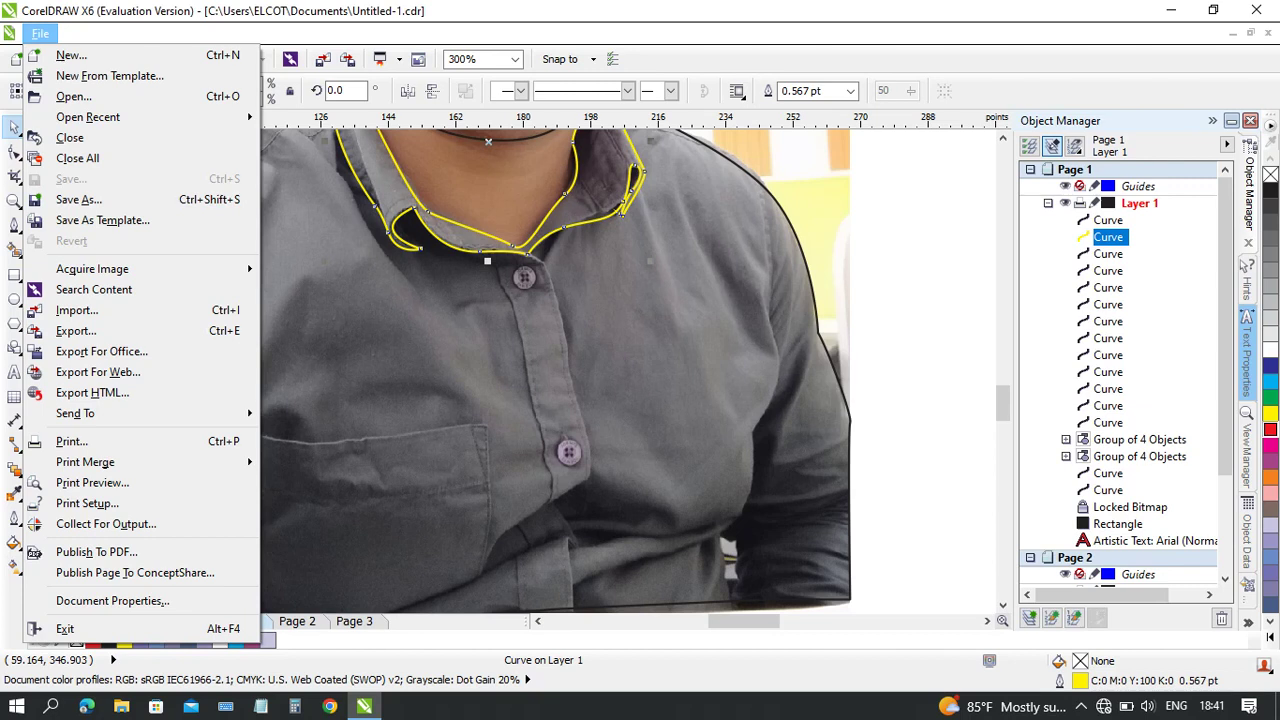
pyautogui.press('Escape')
# - Trace the shirt pocket with the Pen tool as a closed curve of about 69 × 53.1 pt and outline it yellow
pyautogui.moveTo(605, 387); pyautogui.dragTo(588, 153)
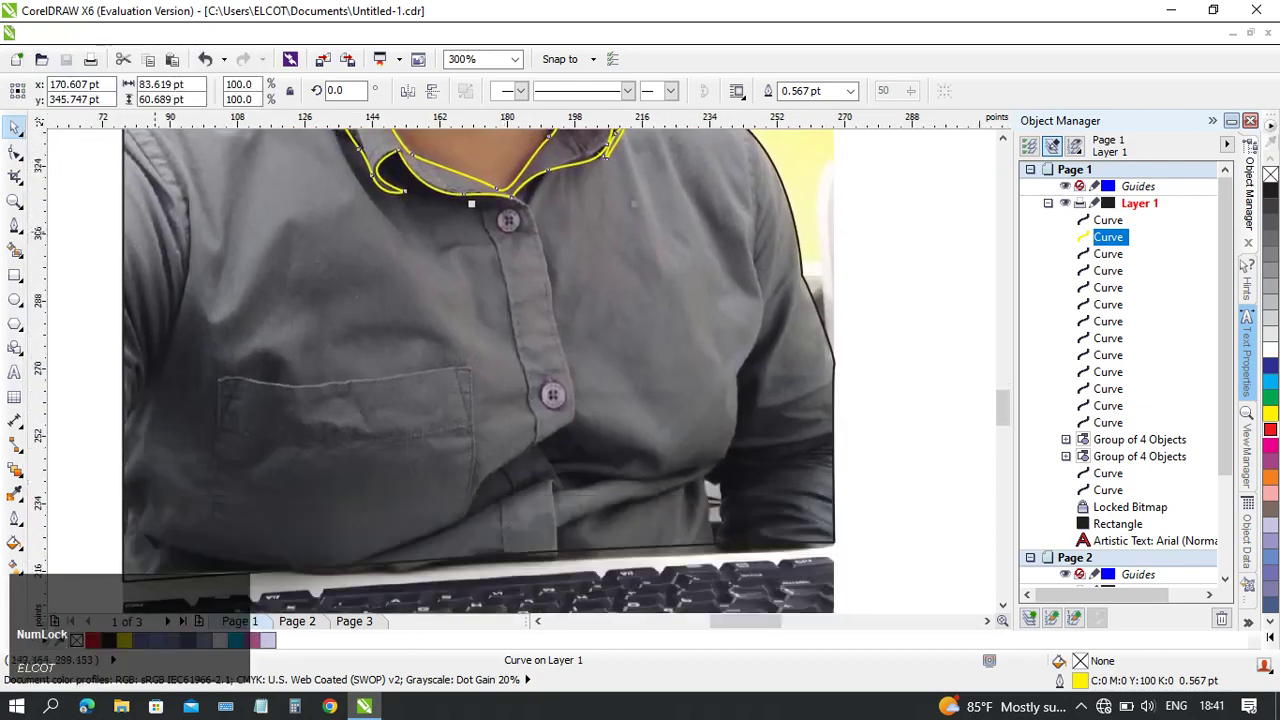
pyautogui.click(15, 225)
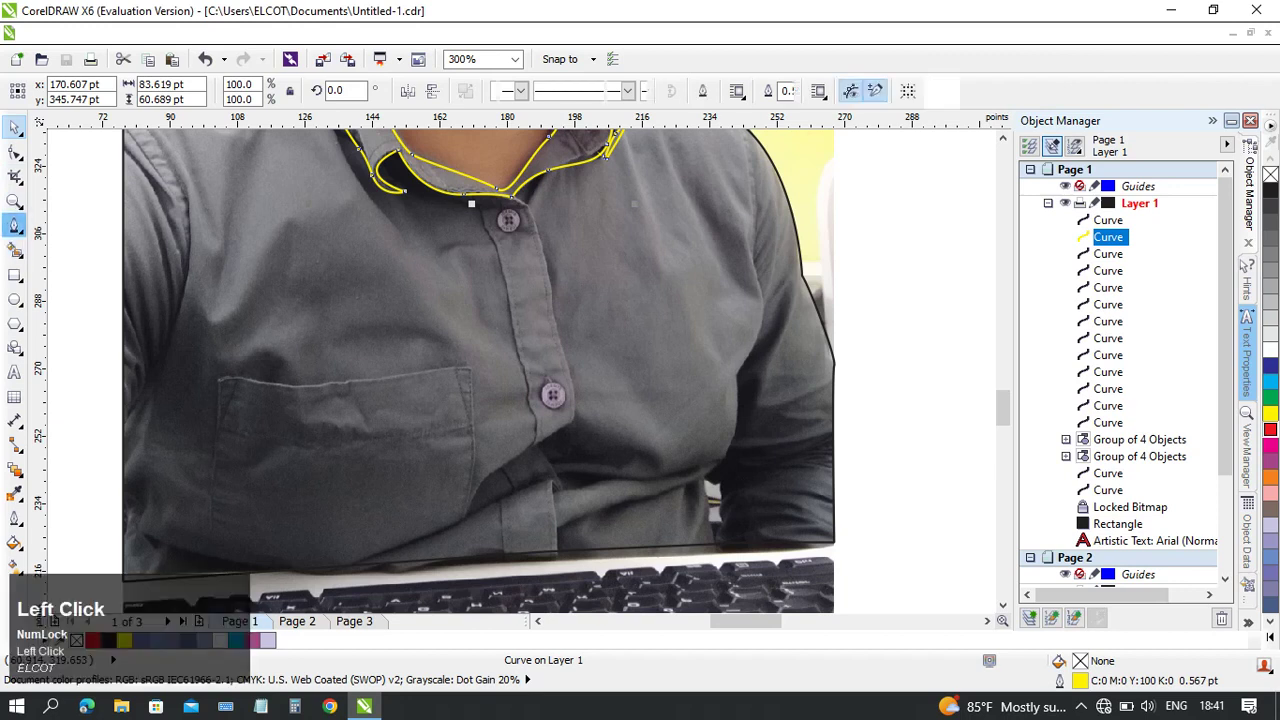
pyautogui.click(220, 380)
pyautogui.moveTo(320, 387); pyautogui.dragTo(390, 380)
pyautogui.click(469, 369)
pyautogui.click(468, 515)
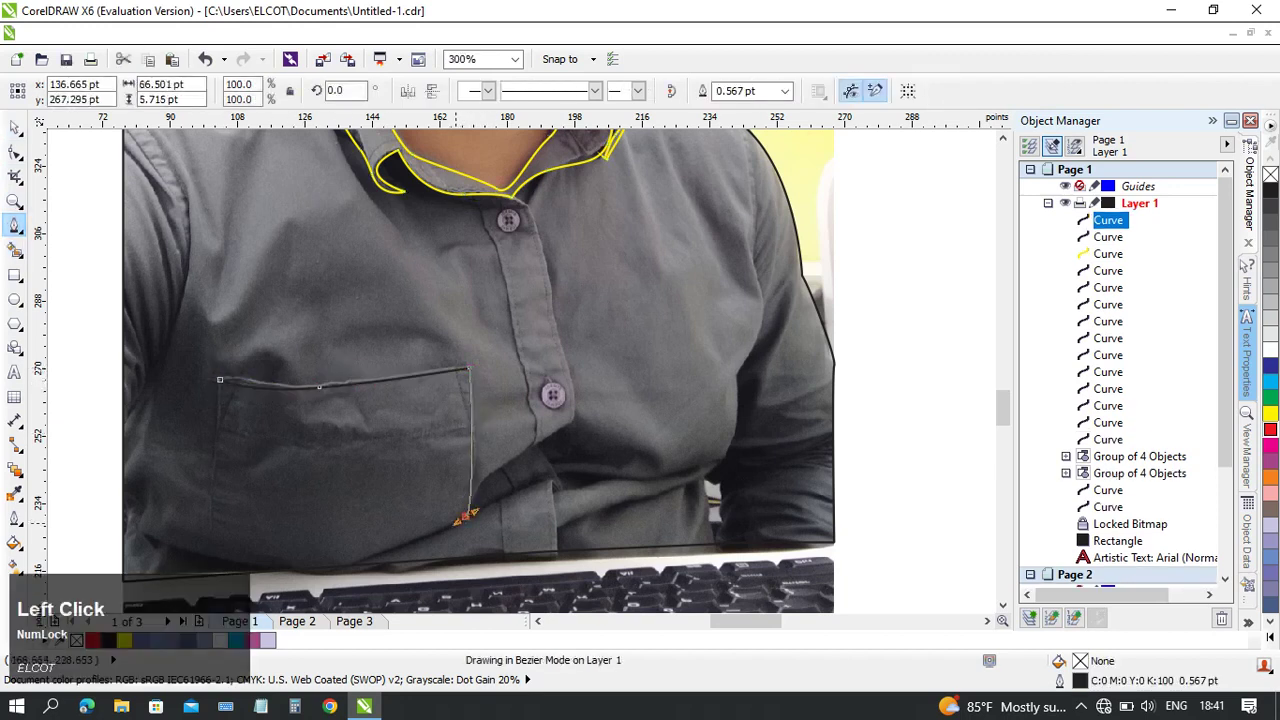
pyautogui.middleClick(310, 528)
pyautogui.click(410, 426)
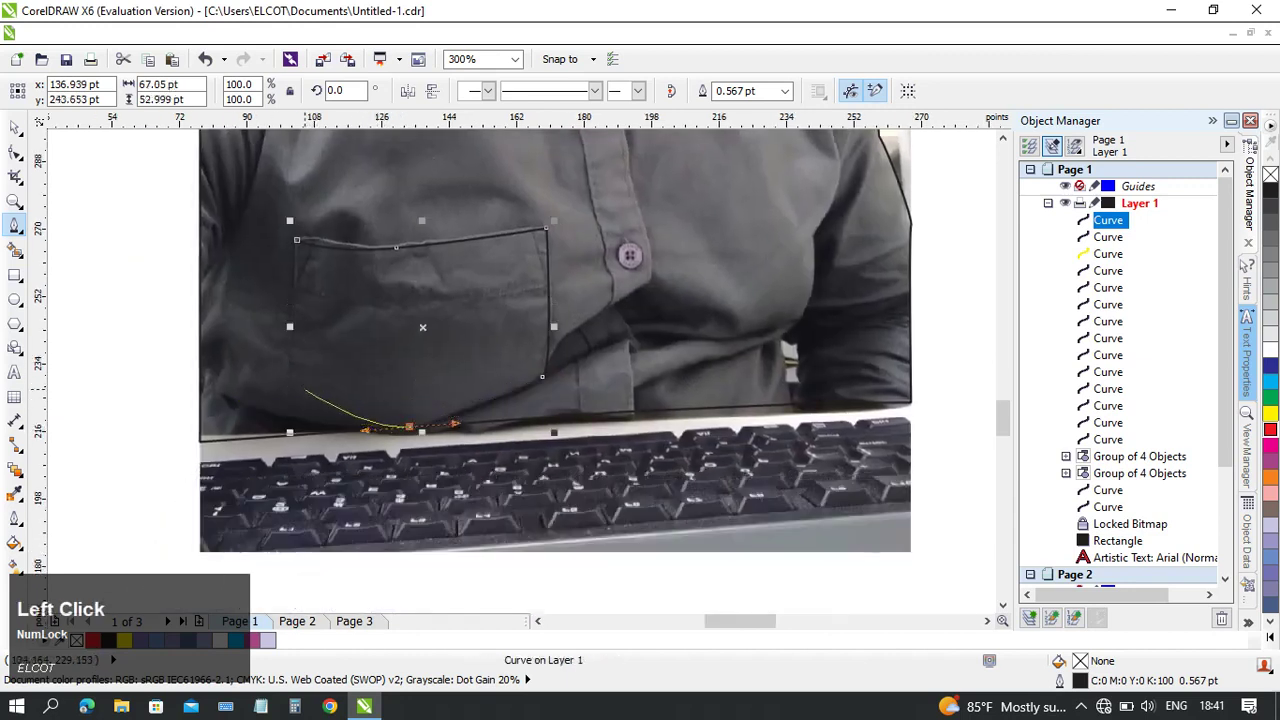
pyautogui.click(296, 240)
pyautogui.middleClick(296, 240)
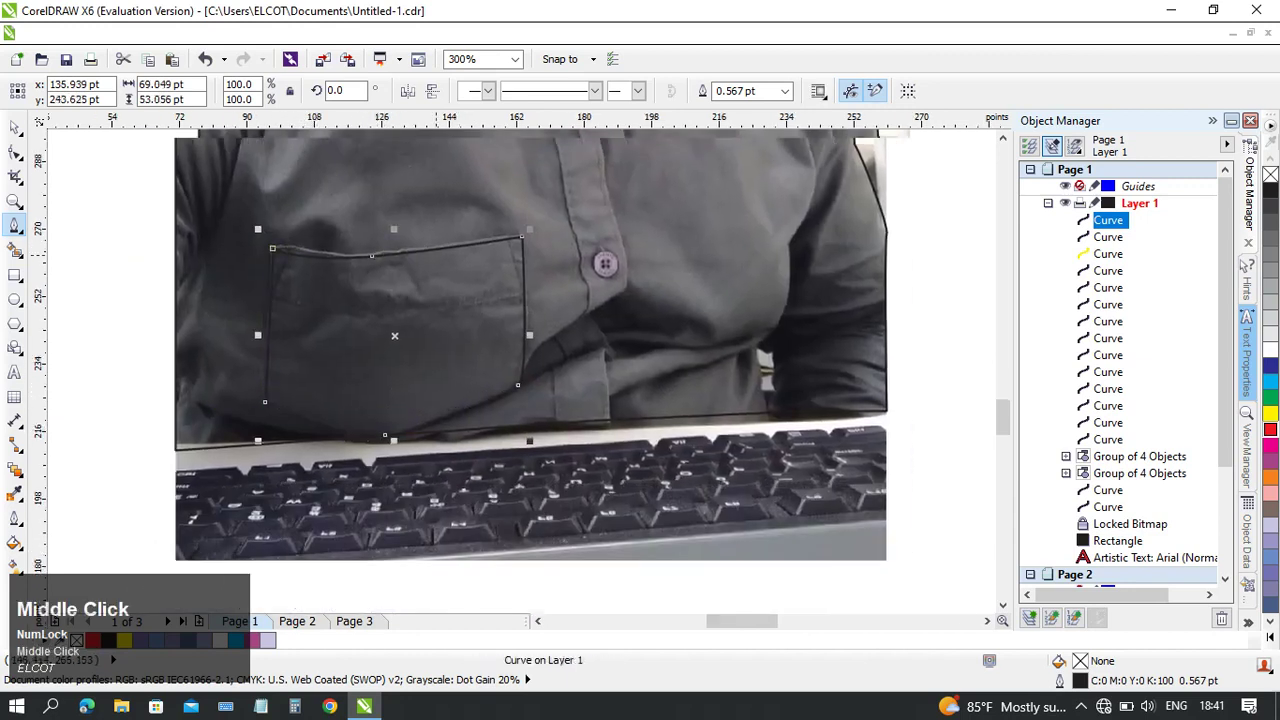
pyautogui.rightClick(1270, 413)
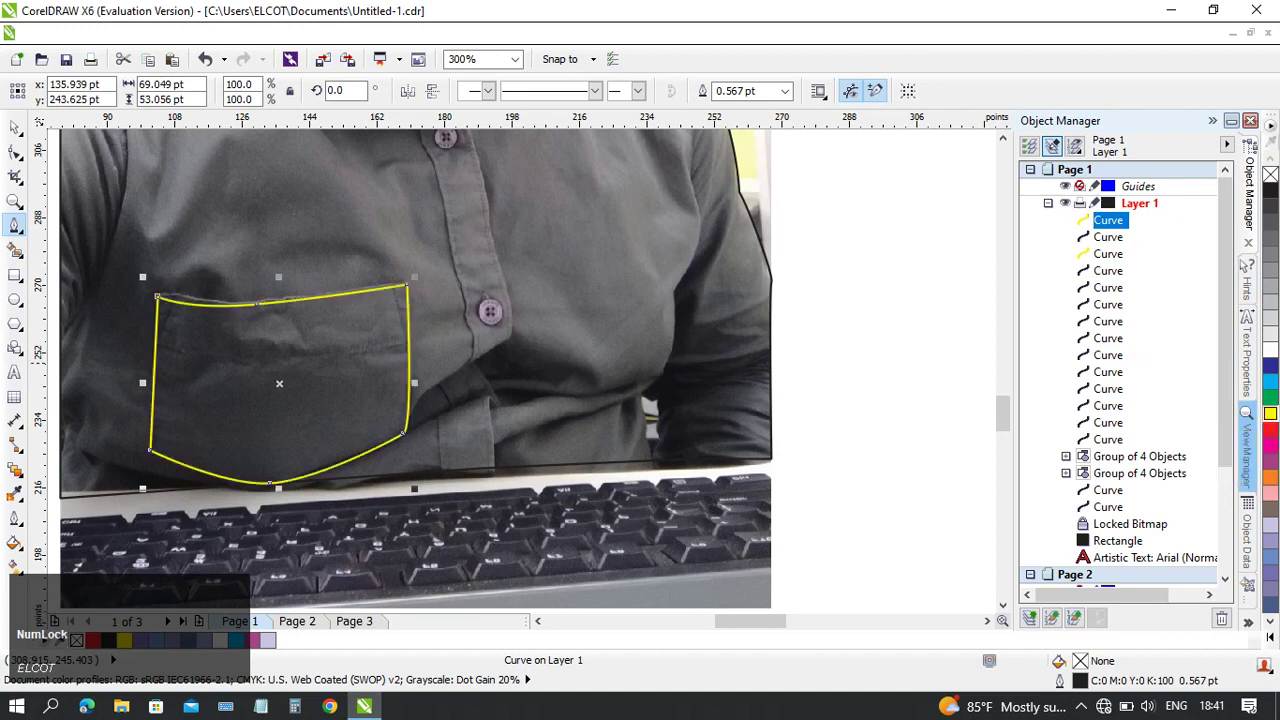
# - Trace the placket's left-hand edge with the Pen tool from the collar to near the hem, about 20.7 × 89.5 pt, with a yellow outline
pyautogui.middleClick(542, 356)
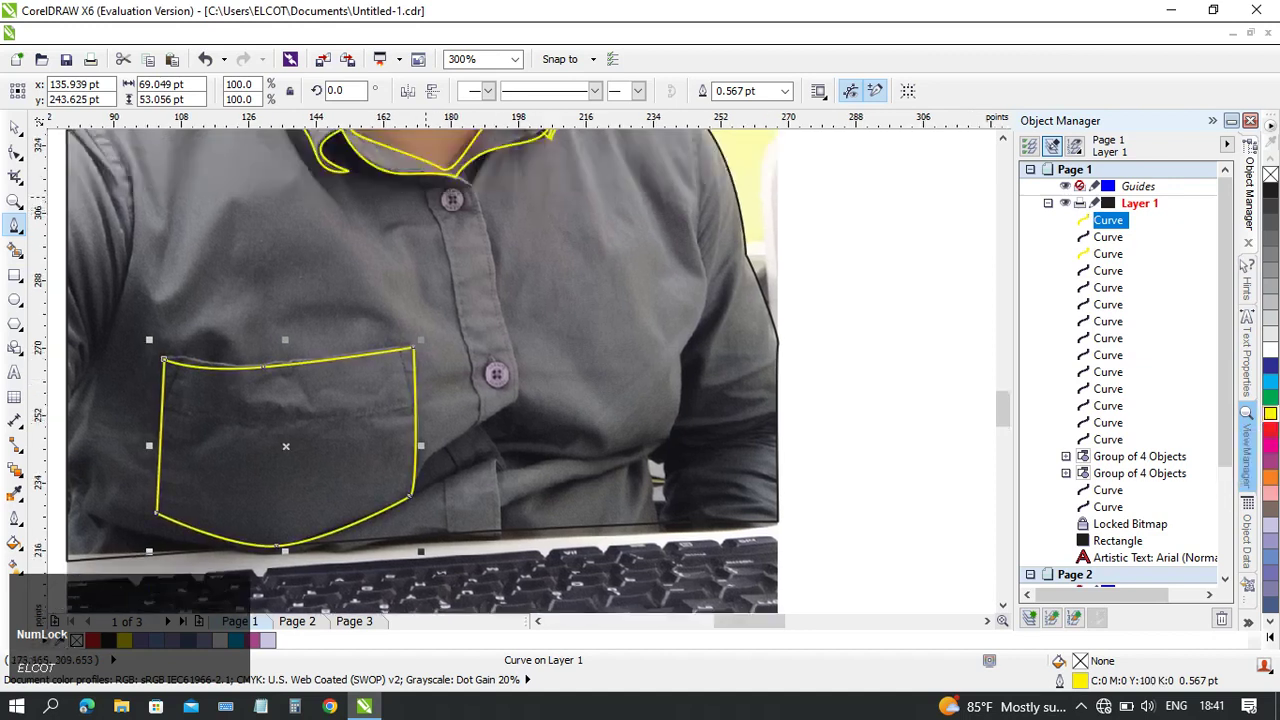
pyautogui.click(408, 173)
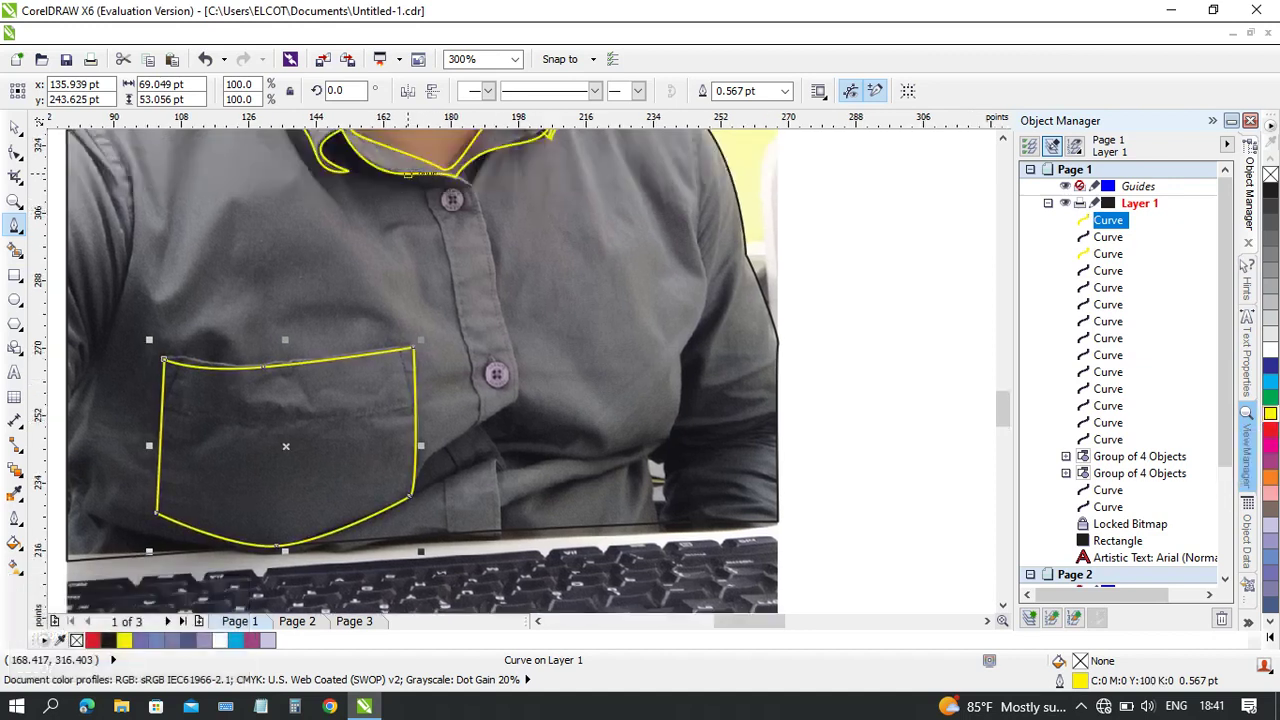
pyautogui.click(455, 287)
pyautogui.click(482, 418)
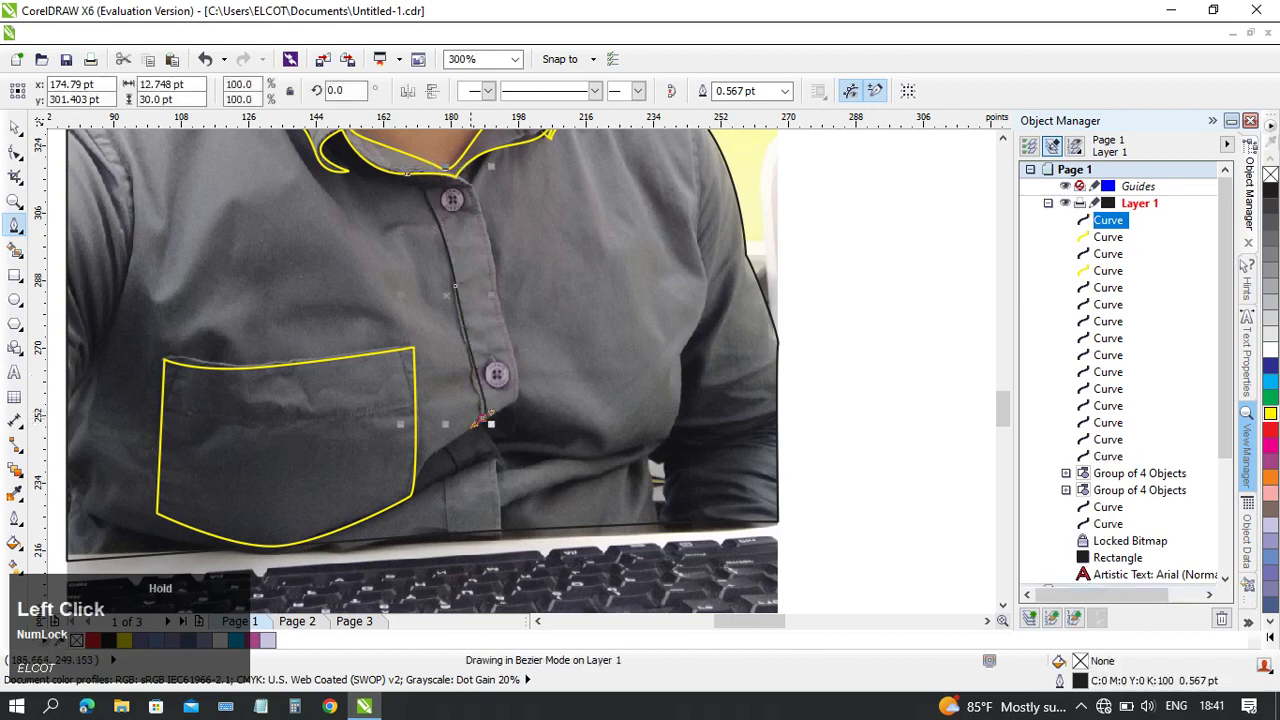
pyautogui.click(450, 442)
pyautogui.click(458, 470)
pyautogui.moveTo(445, 489); pyautogui.dragTo(447, 532)
pyautogui.hotkey('ctrl', 'z')
pyautogui.rightClick(1270, 413)
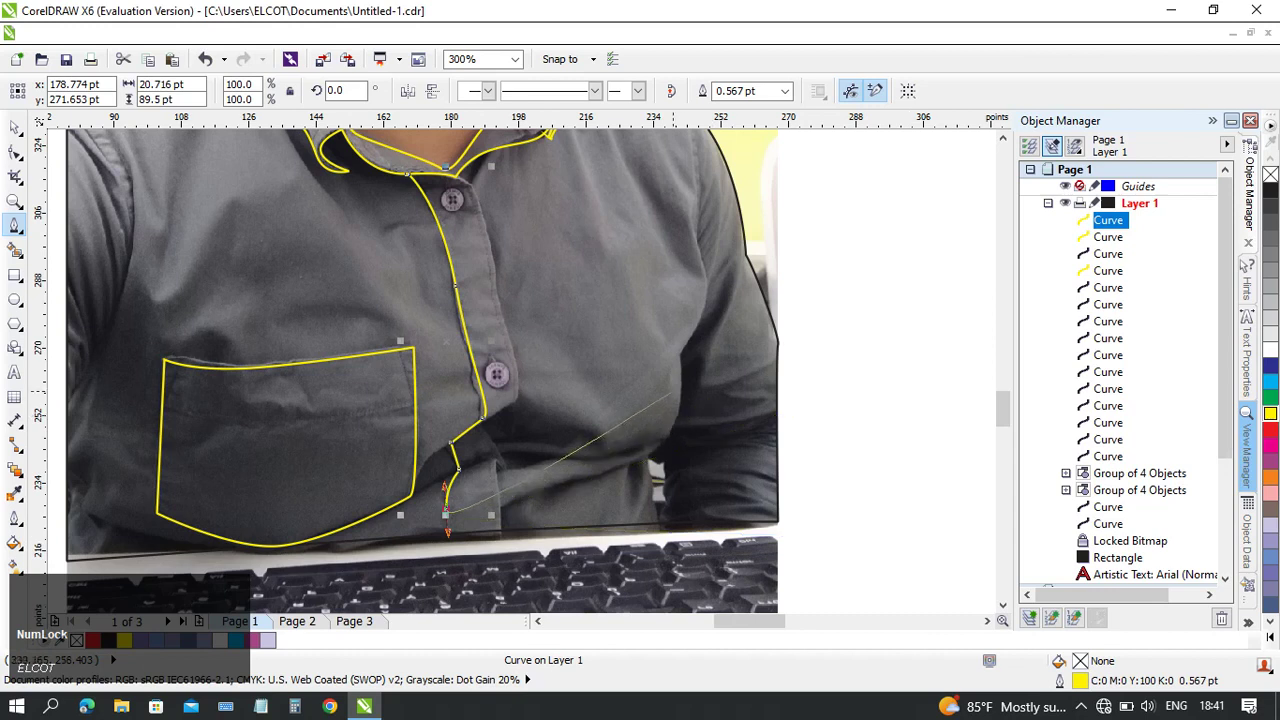
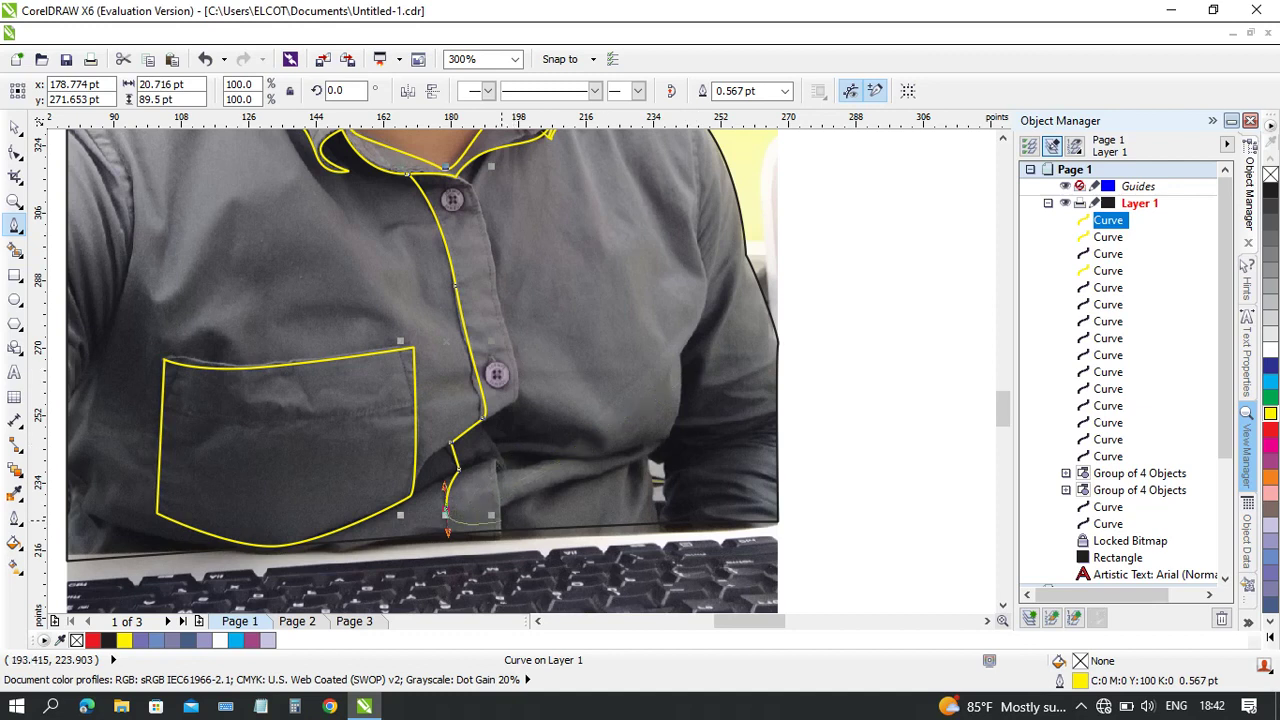
# - Continue the placket curve along the hem and up past the fold to beside the lower button, about 29.5 × 93.4 pt overall
pyautogui.click(500, 522)
pyautogui.click(497, 466)
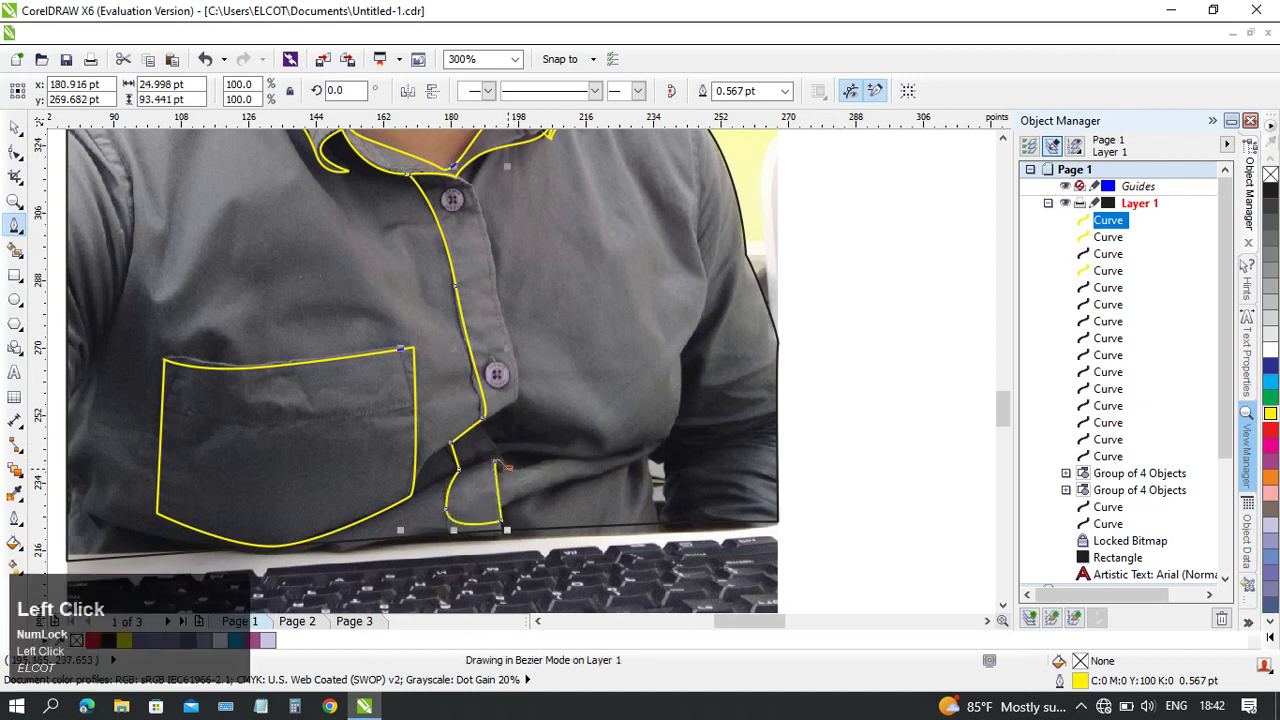
pyautogui.click(508, 467)
pyautogui.click(486, 428)
pyautogui.moveTo(518, 390); pyautogui.dragTo(518, 373)
# - Trace the placket's right-hand edge up to the collar point and close the curve along the collar edge, about 29.5 × 94 pt overall
pyautogui.middleClick(473, 191)
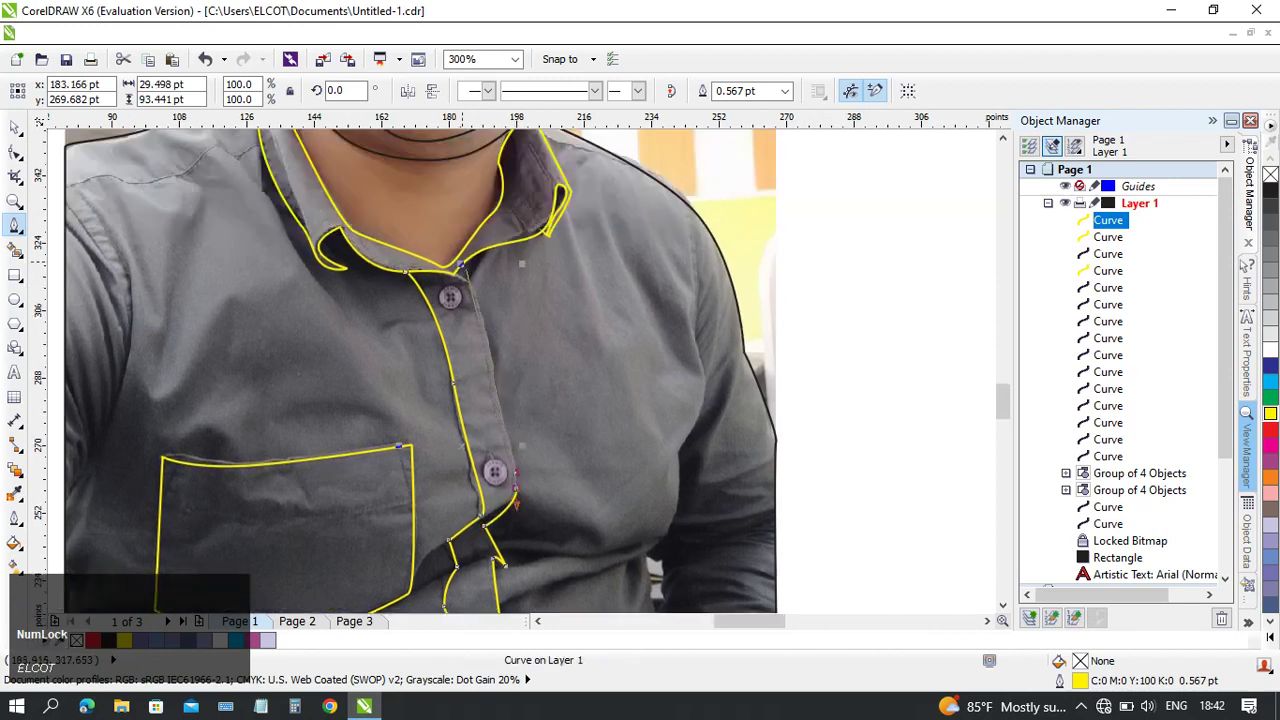
pyautogui.scroll(1, 516, 499)
pyautogui.middleClick(480, 420)
pyautogui.click(445, 330)
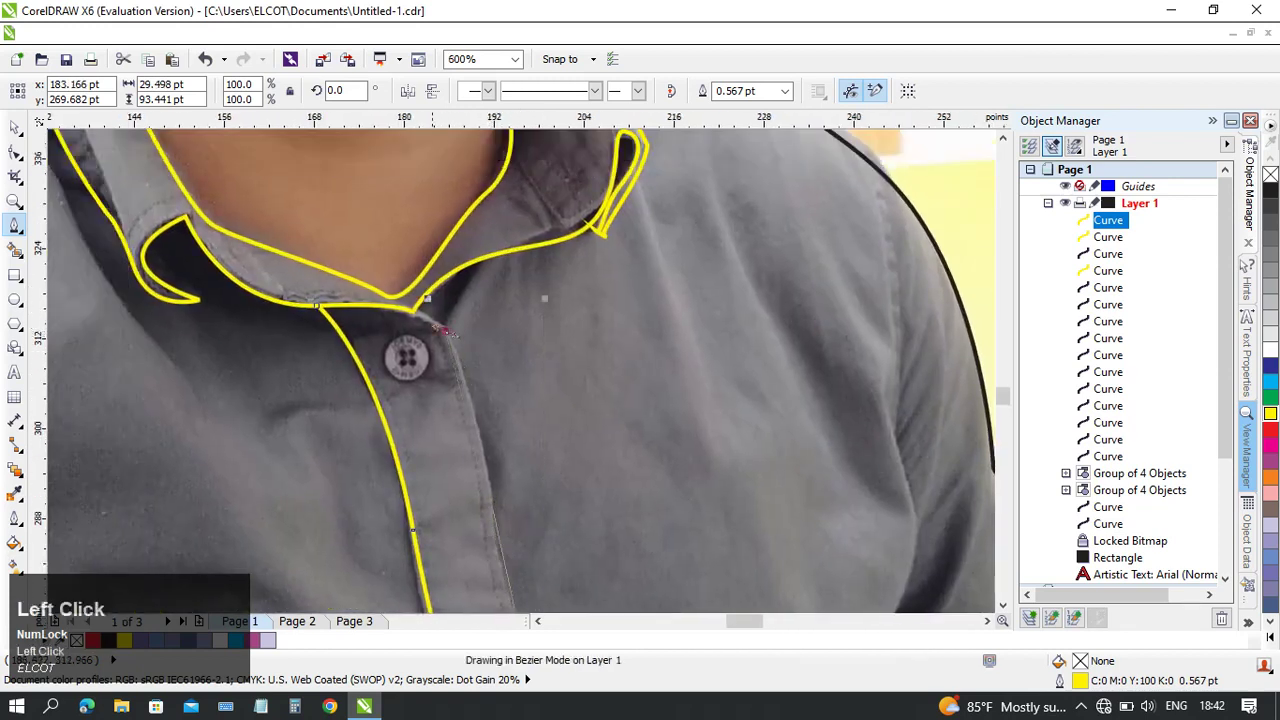
pyautogui.click(411, 310)
pyautogui.moveTo(406, 307); pyautogui.dragTo(350, 303)
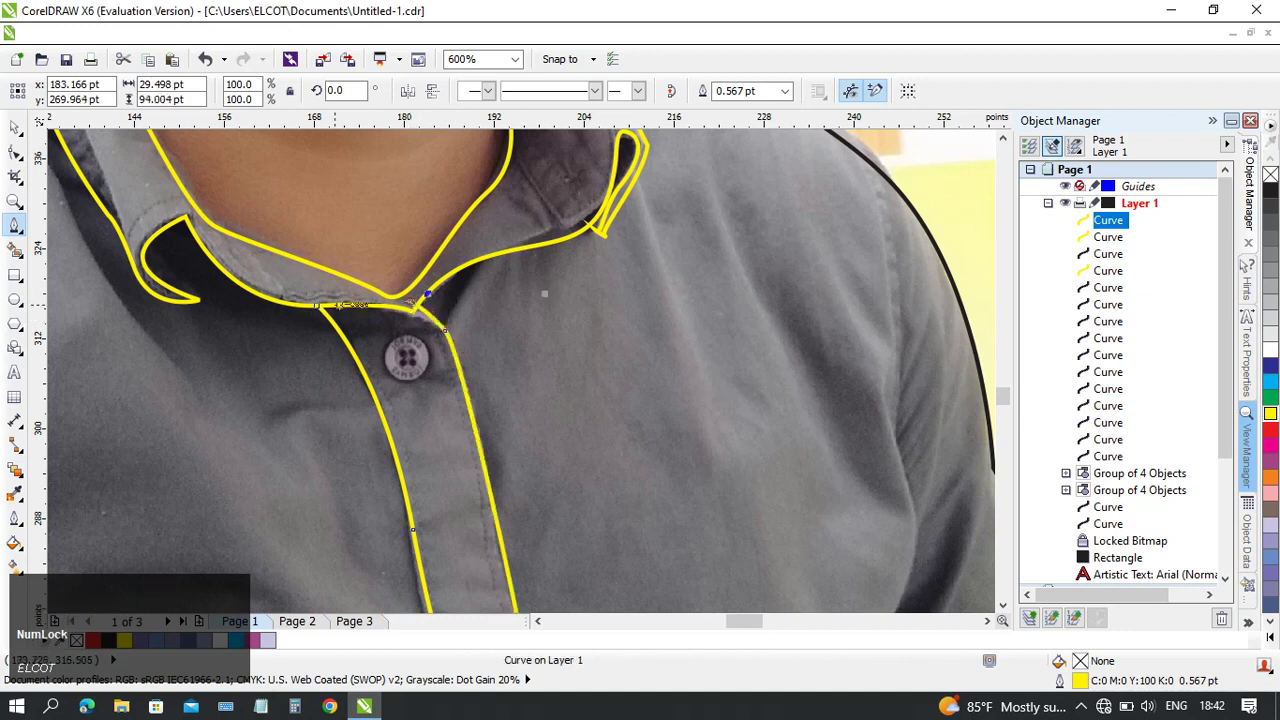
pyautogui.click(318, 306)
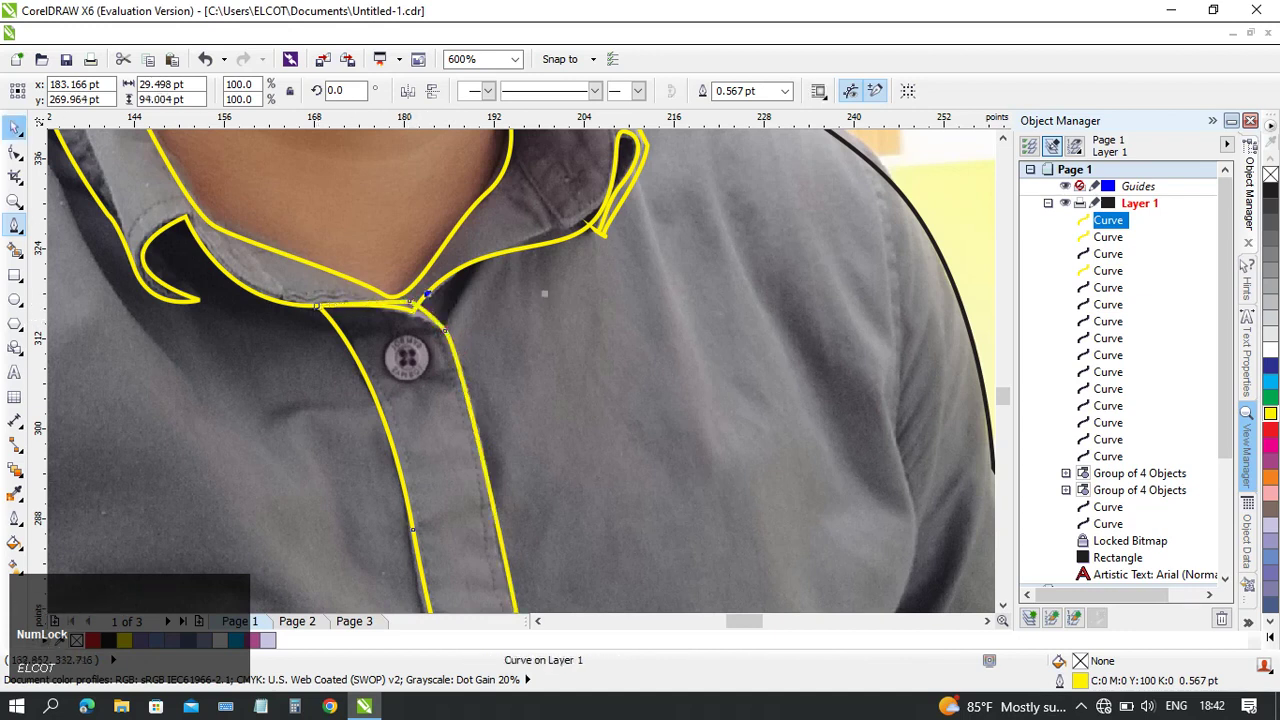
# - Draw a circle about 6.2 pt in diameter over the upper placket button
pyautogui.click(14, 128)
pyautogui.scroll(-1, 119, 260)
pyautogui.middleClick(224, 292)
pyautogui.scroll(1, 574, 296)
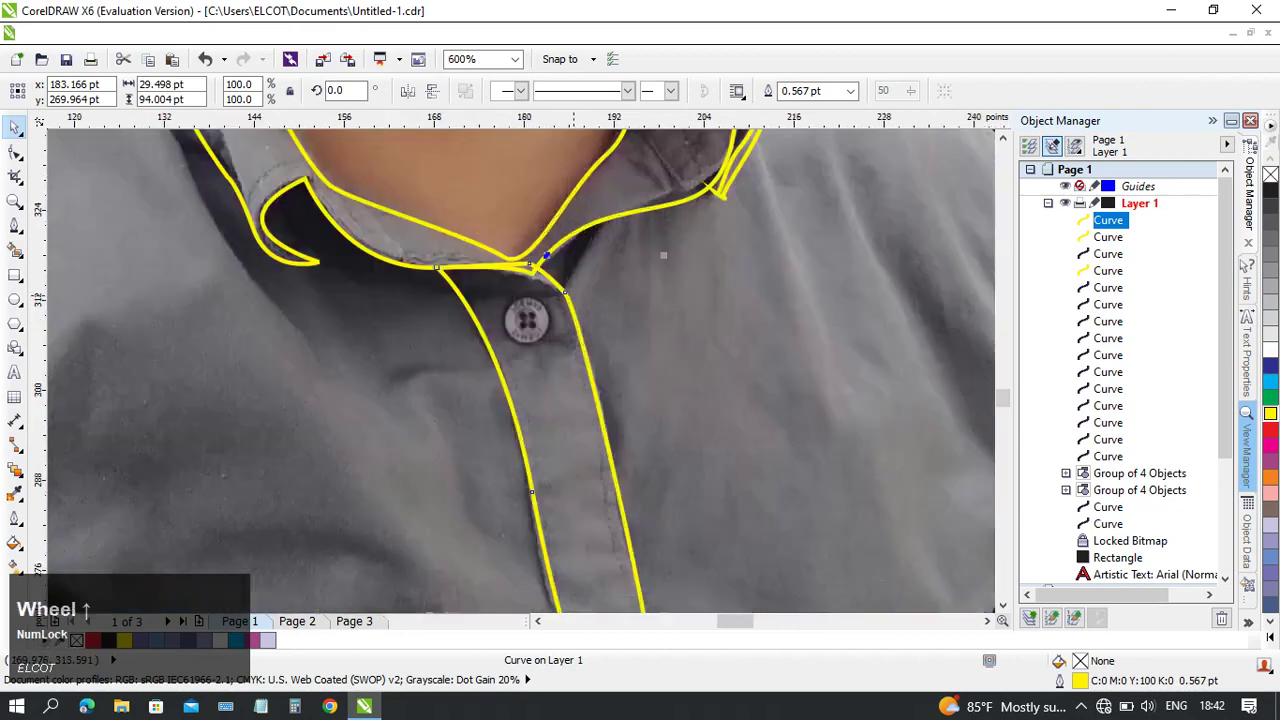
pyautogui.middleClick(574, 296)
pyautogui.scroll(-2, 493, 263)
pyautogui.middleClick(558, 272)
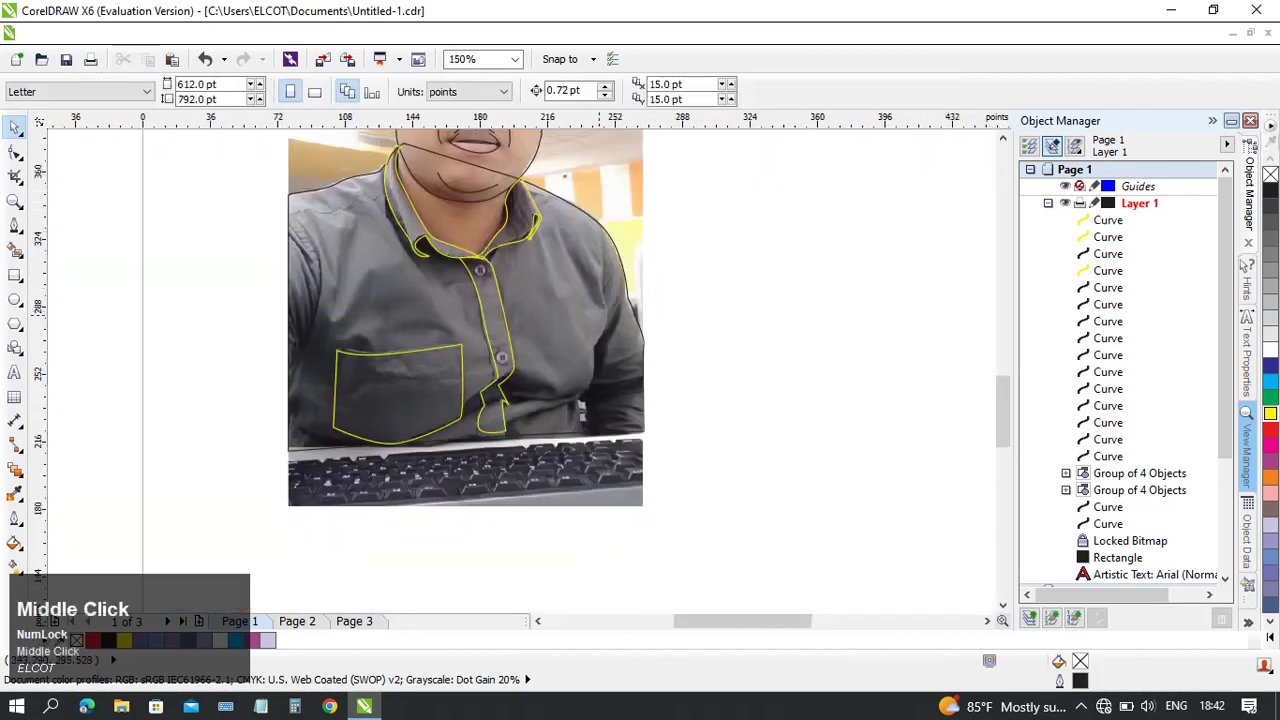
pyautogui.scroll(3, 558, 272)
pyautogui.middleClick(346, 297)
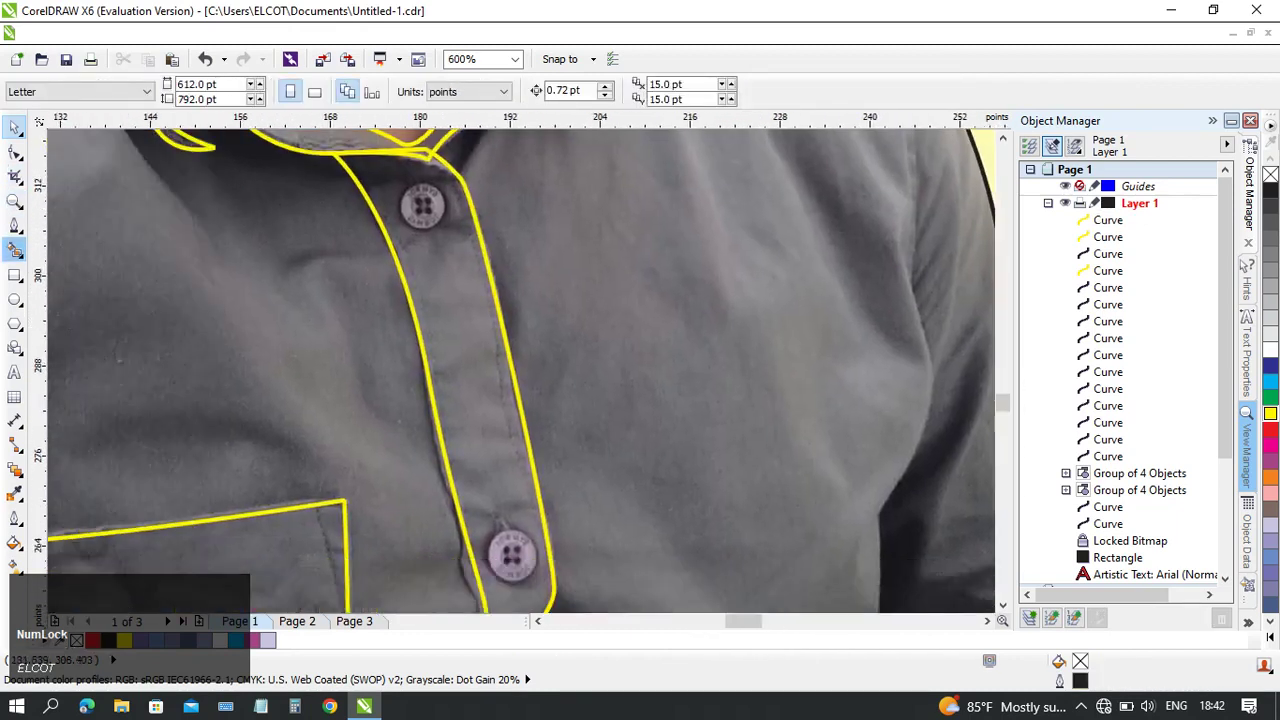
pyautogui.scroll(1, 492, 187)
pyautogui.middleClick(406, 163)
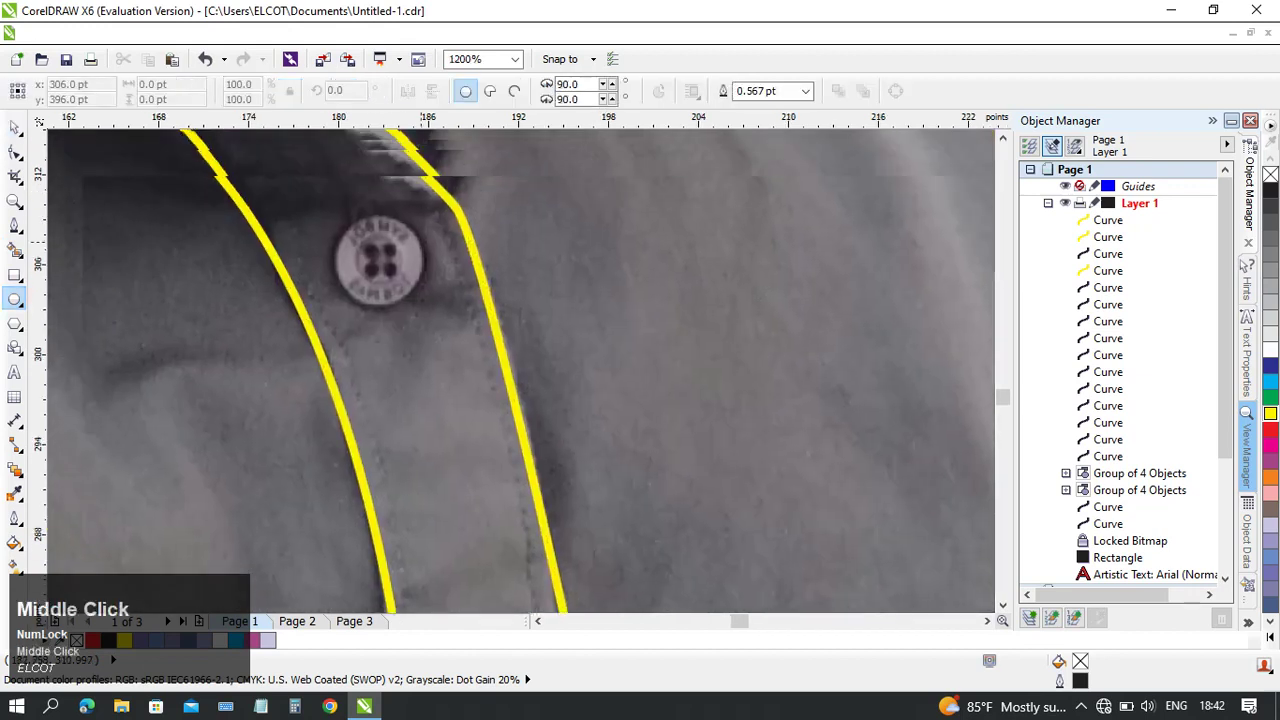
pyautogui.scroll(1, 406, 163)
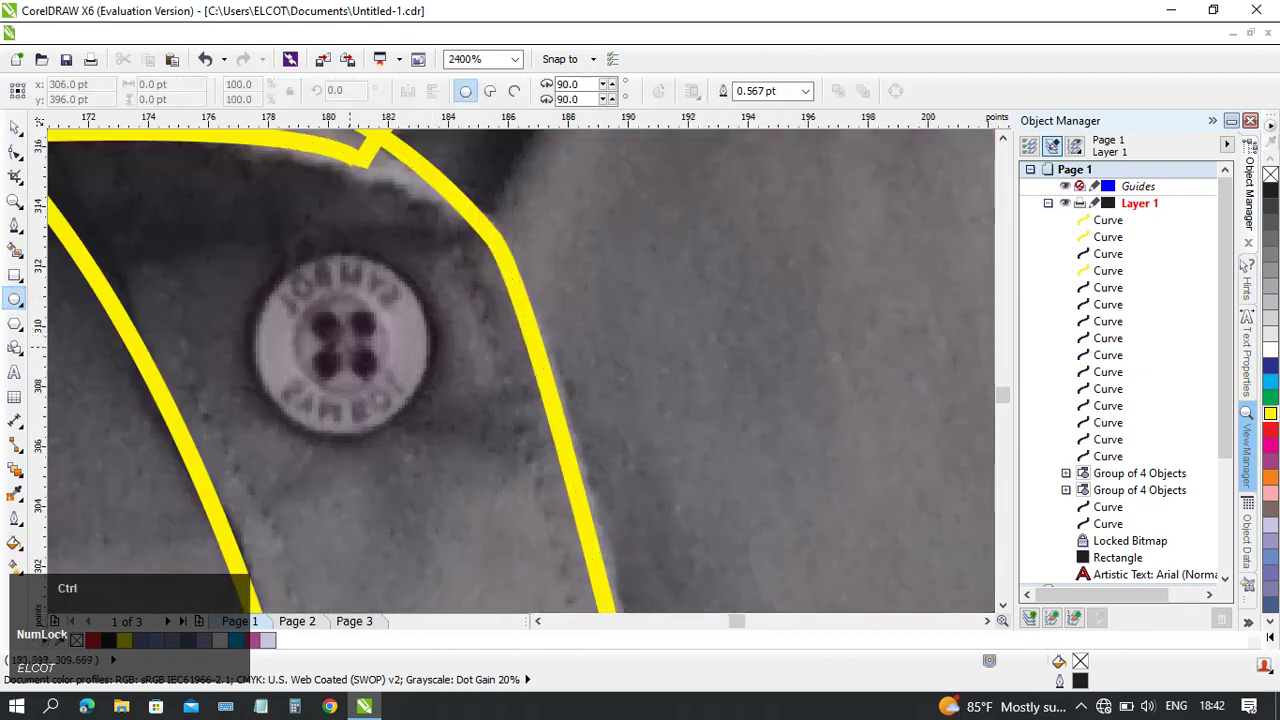
pyautogui.moveTo(268, 285); pyautogui.dragTo(460, 478)
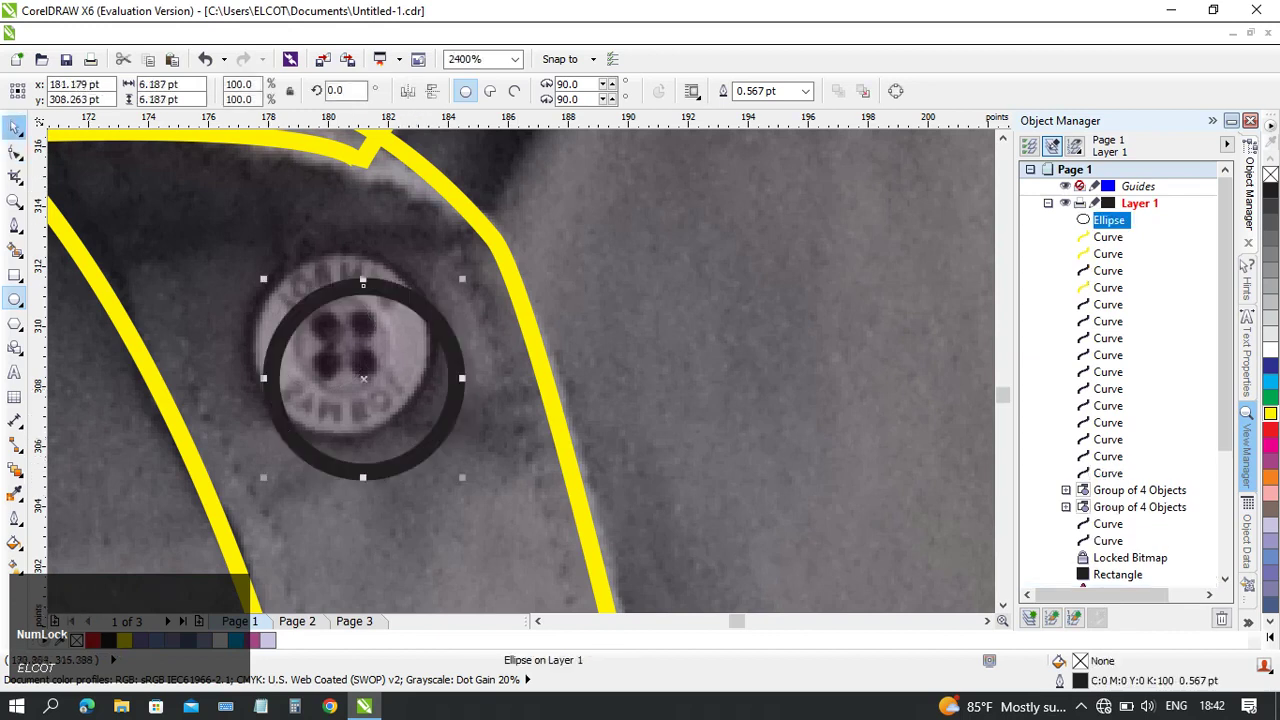
# - Outline the button circle in yellow and move it so it surrounds the upper button's rim
pyautogui.click(15, 127)
pyautogui.rightClick(1270, 413)
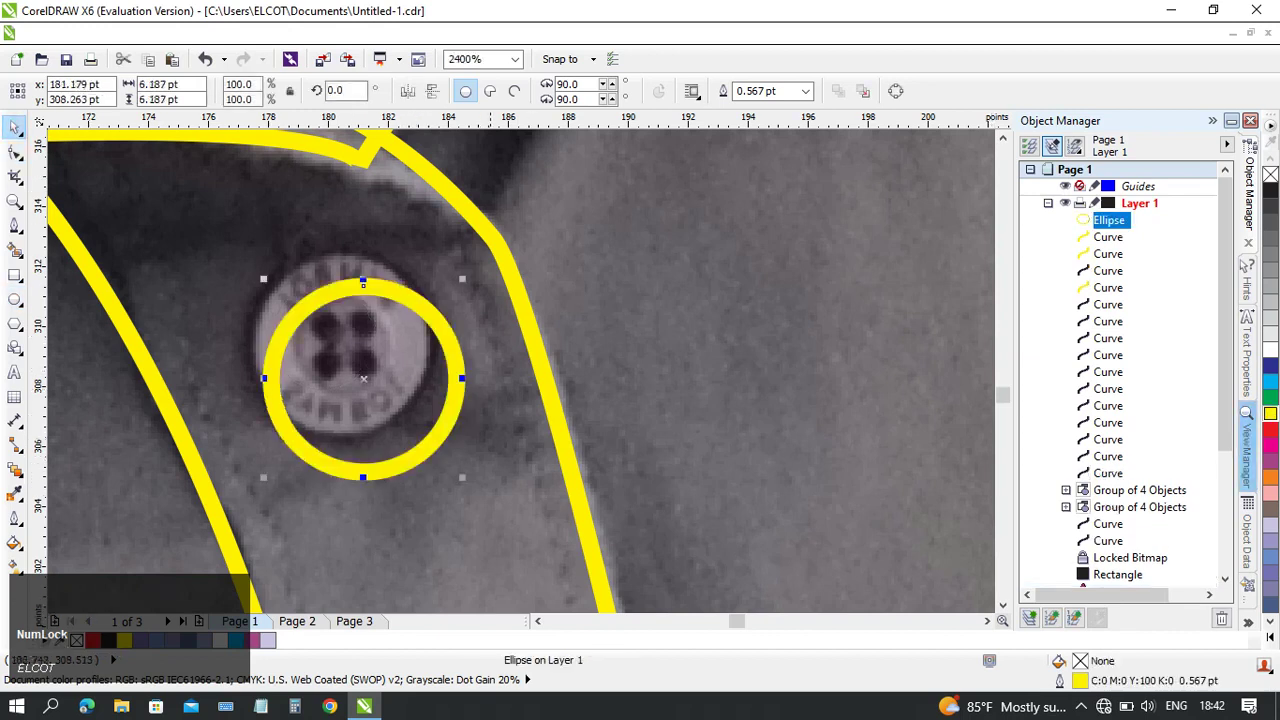
pyautogui.moveTo(445, 326); pyautogui.dragTo(424, 291)
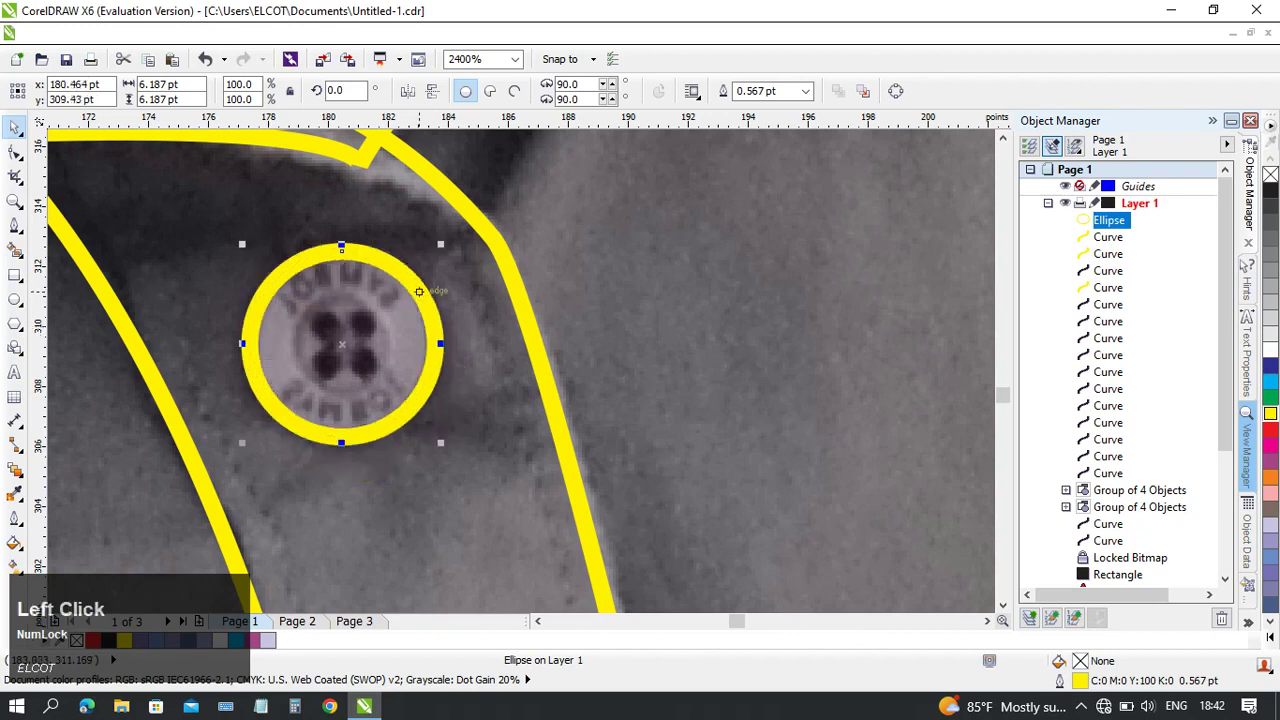
# - Duplicate the yellow button circle and scale the copy down to about 1.8 pt in diameter
pyautogui.scroll(1, 319, 317)
pyautogui.scroll(1, 316, 326)
pyautogui.scroll(-1, 618, 296)
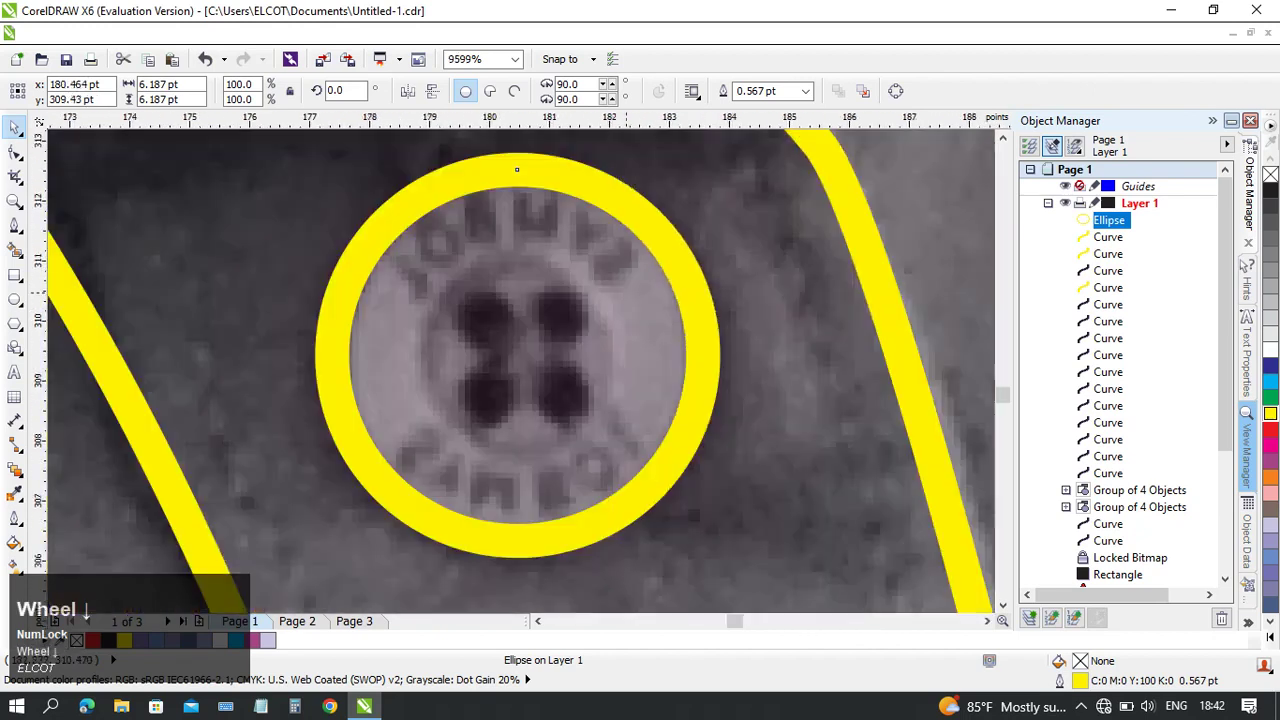
pyautogui.moveTo(659, 235); pyautogui.dragTo(735, 297)
pyautogui.rightClick(735, 297)
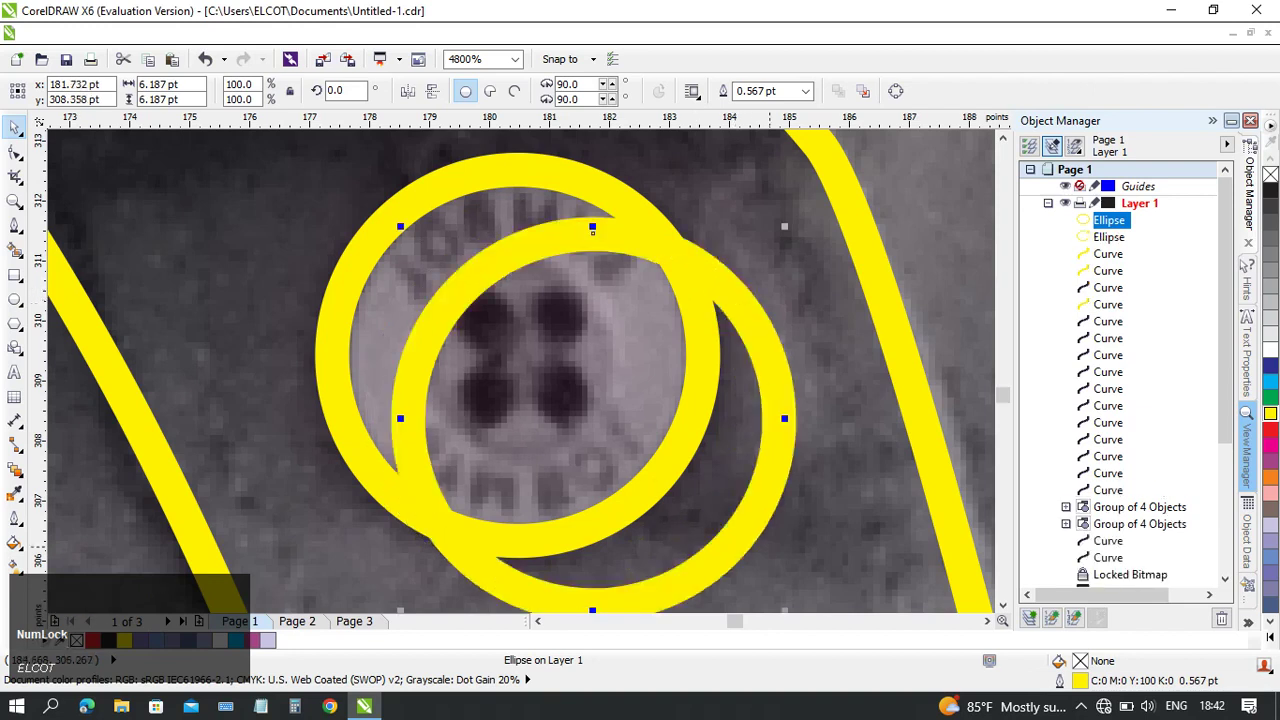
pyautogui.middleClick(591, 602)
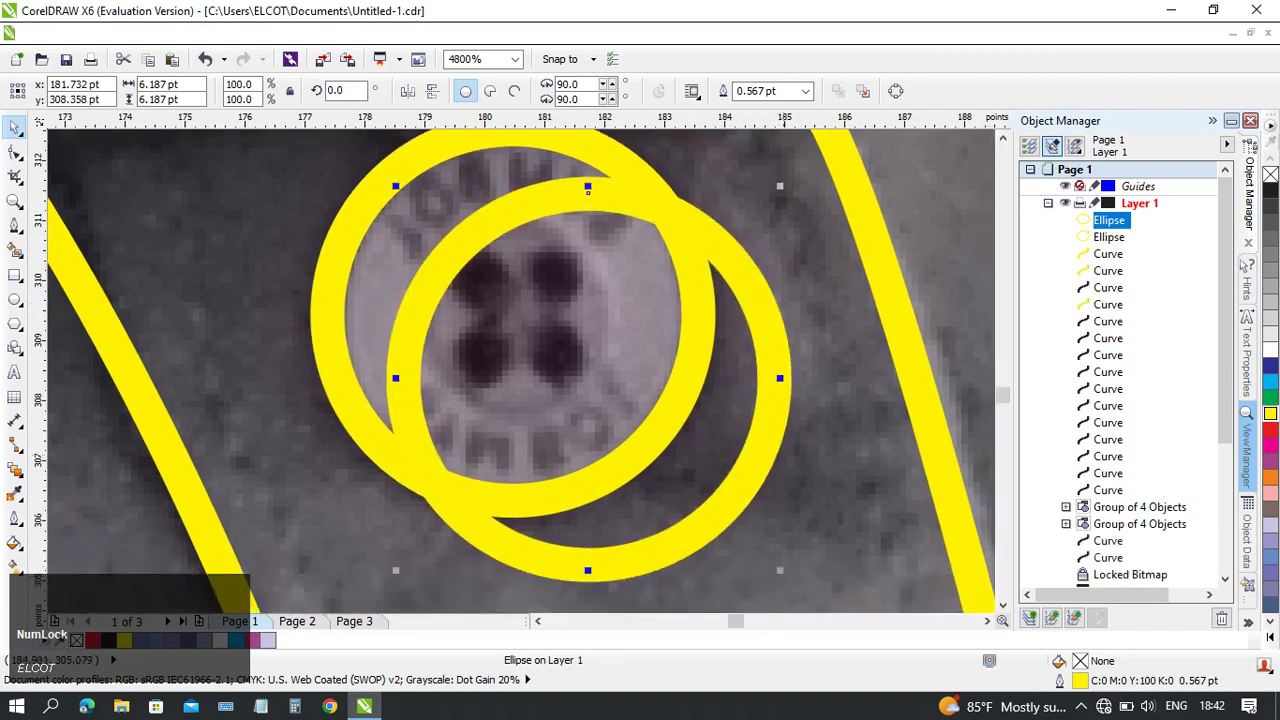
pyautogui.moveTo(588, 190); pyautogui.dragTo(588, 323)
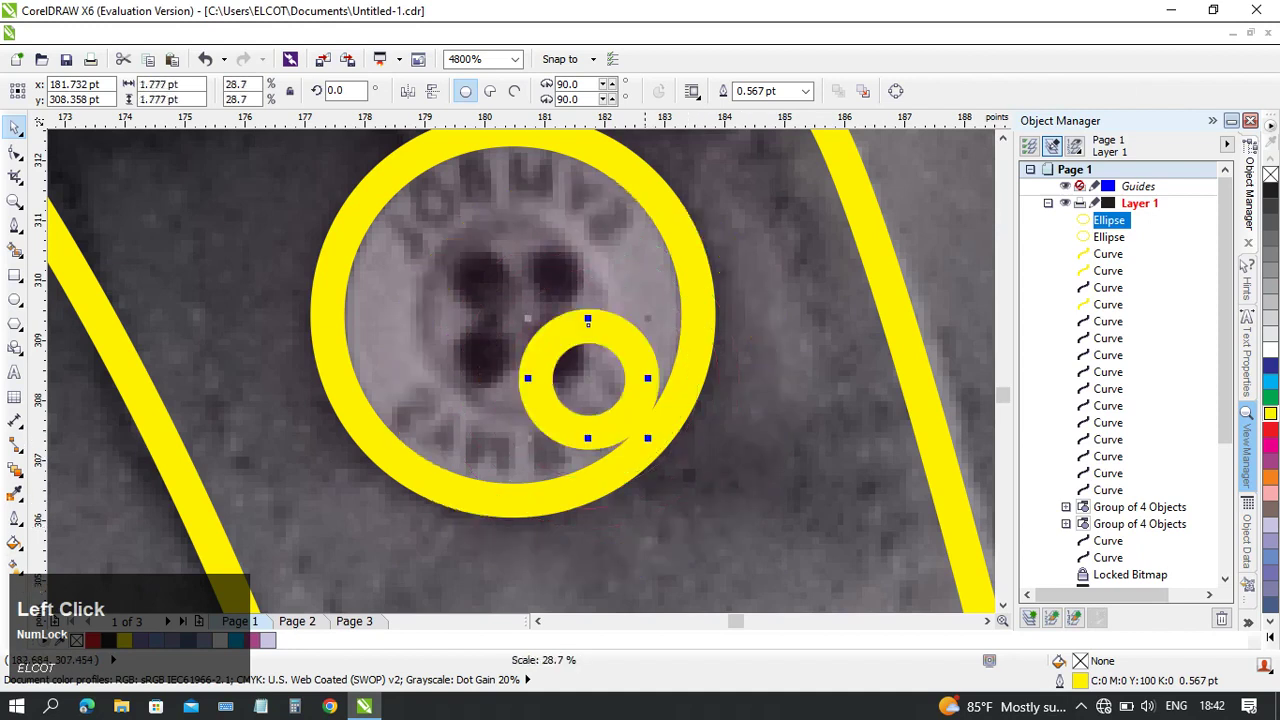
# - Place the small circle on the button's upper-left thread hole and shrink it to about 0.74 pt in diameter
pyautogui.moveTo(641, 386); pyautogui.dragTo(530, 284)
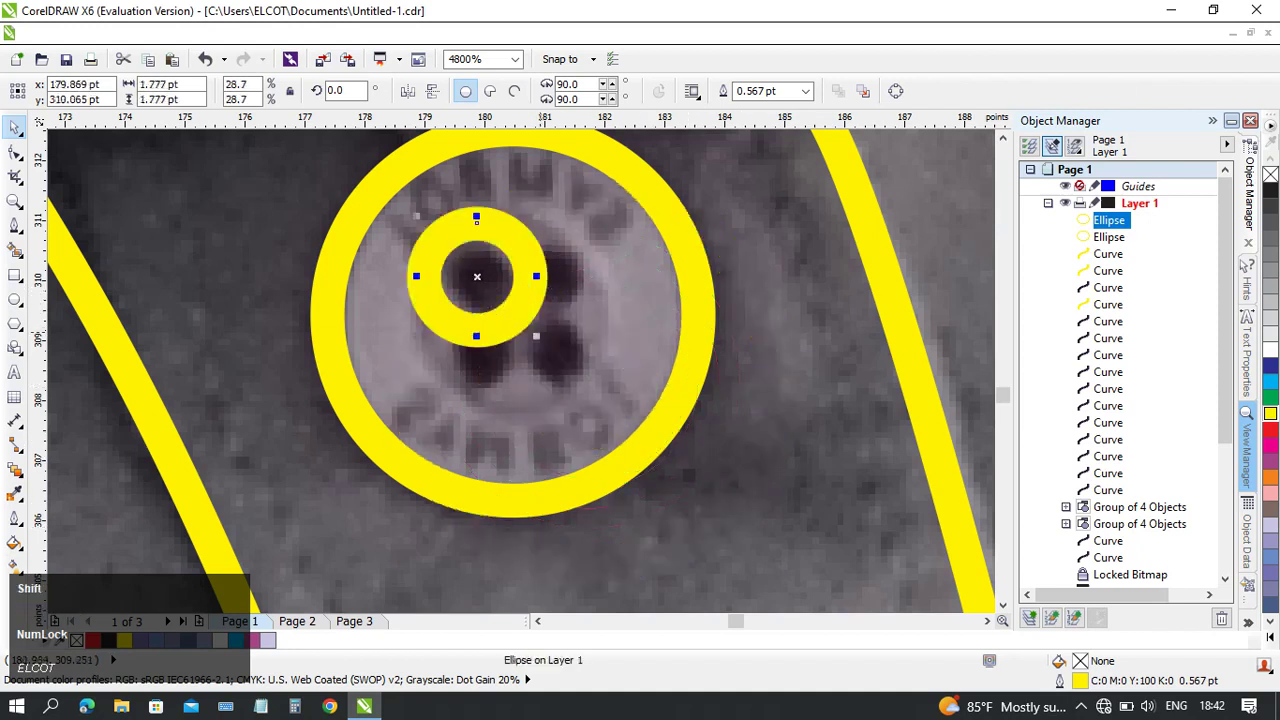
pyautogui.moveTo(536, 335); pyautogui.dragTo(498, 297)
pyautogui.scroll(1, 495, 294)
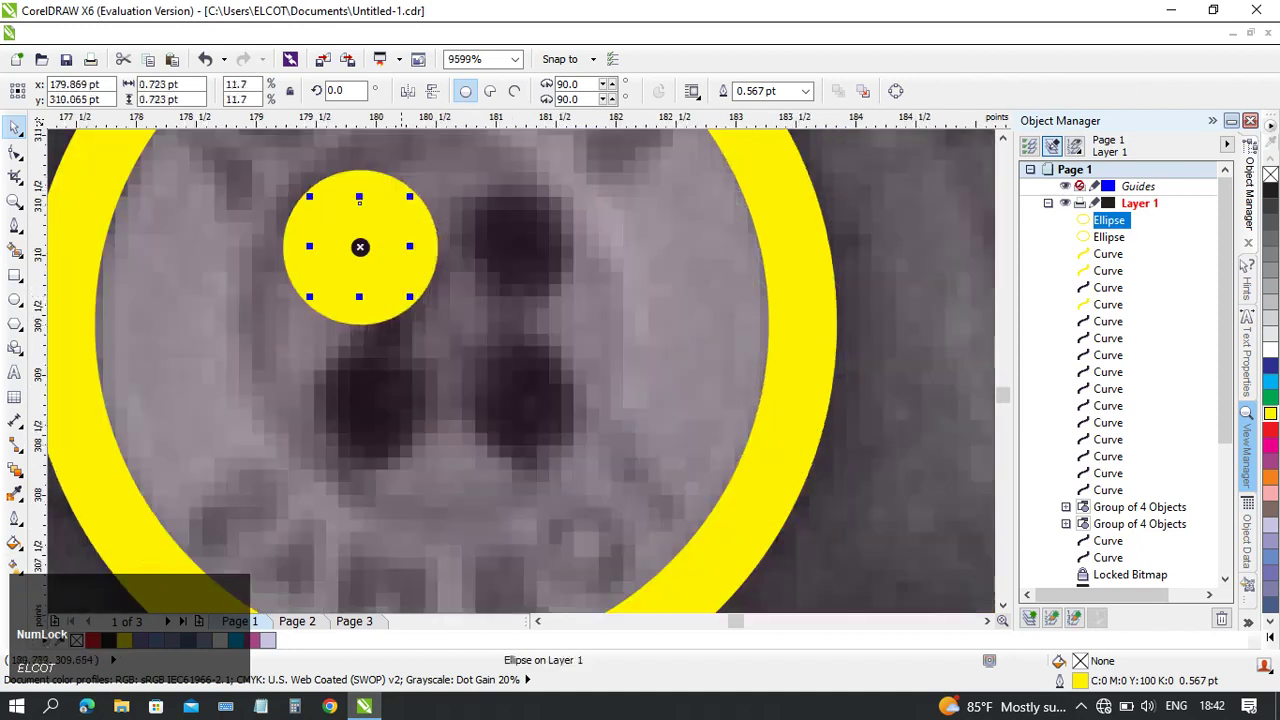
pyautogui.middleClick(405, 284)
pyautogui.moveTo(523, 339); pyautogui.dragTo(521, 315)
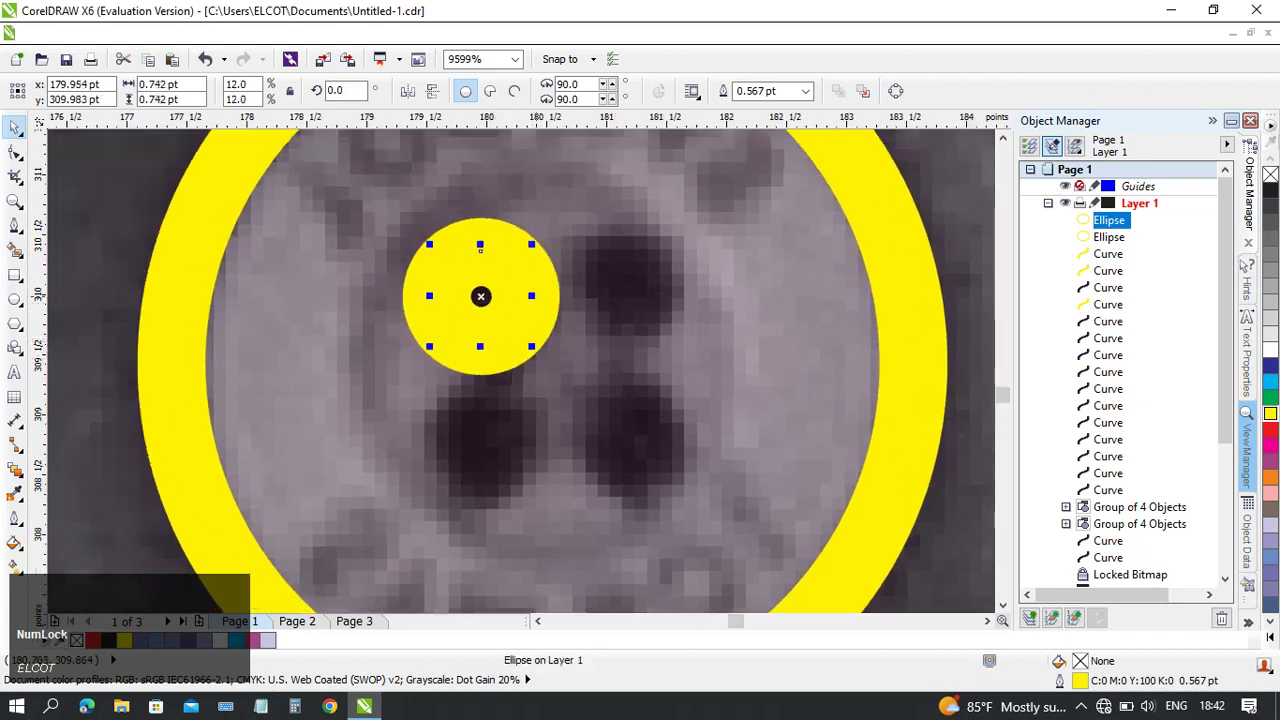
pyautogui.keyDown('alt'); pyautogui.click(480, 251); pyautogui.keyUp('alt')
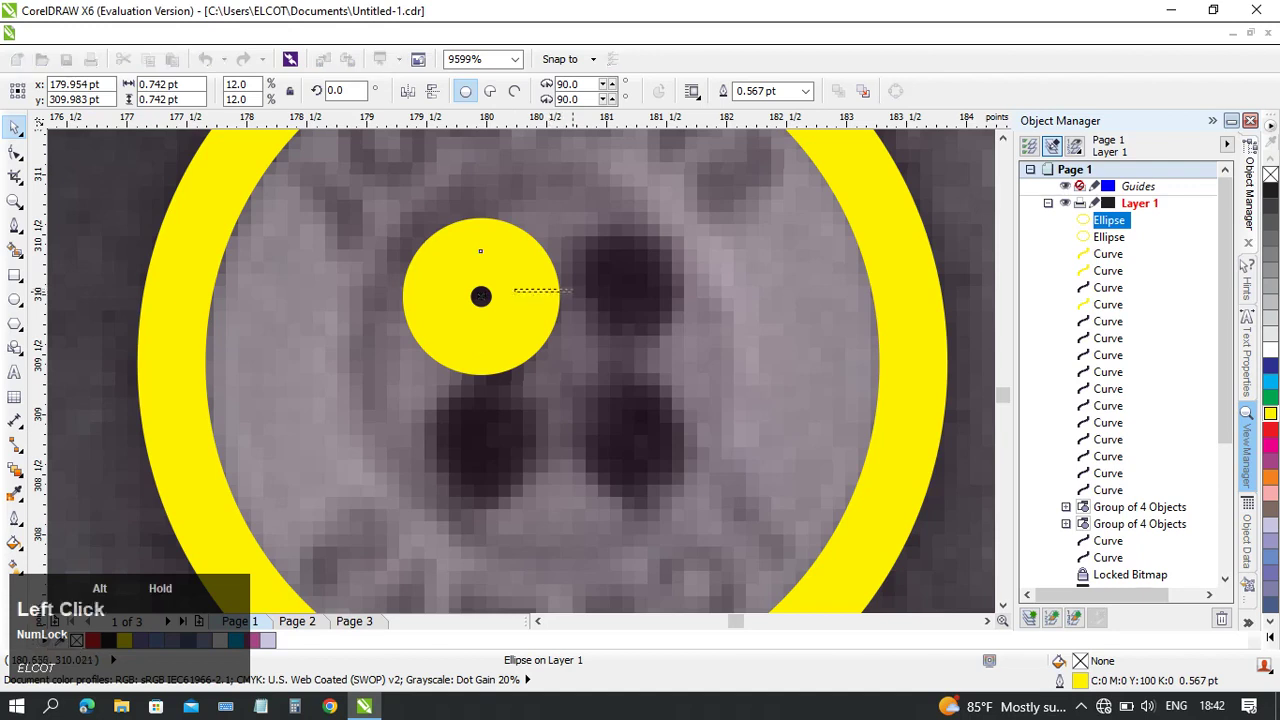
pyautogui.moveTo(514, 289); pyautogui.dragTo(572, 293)
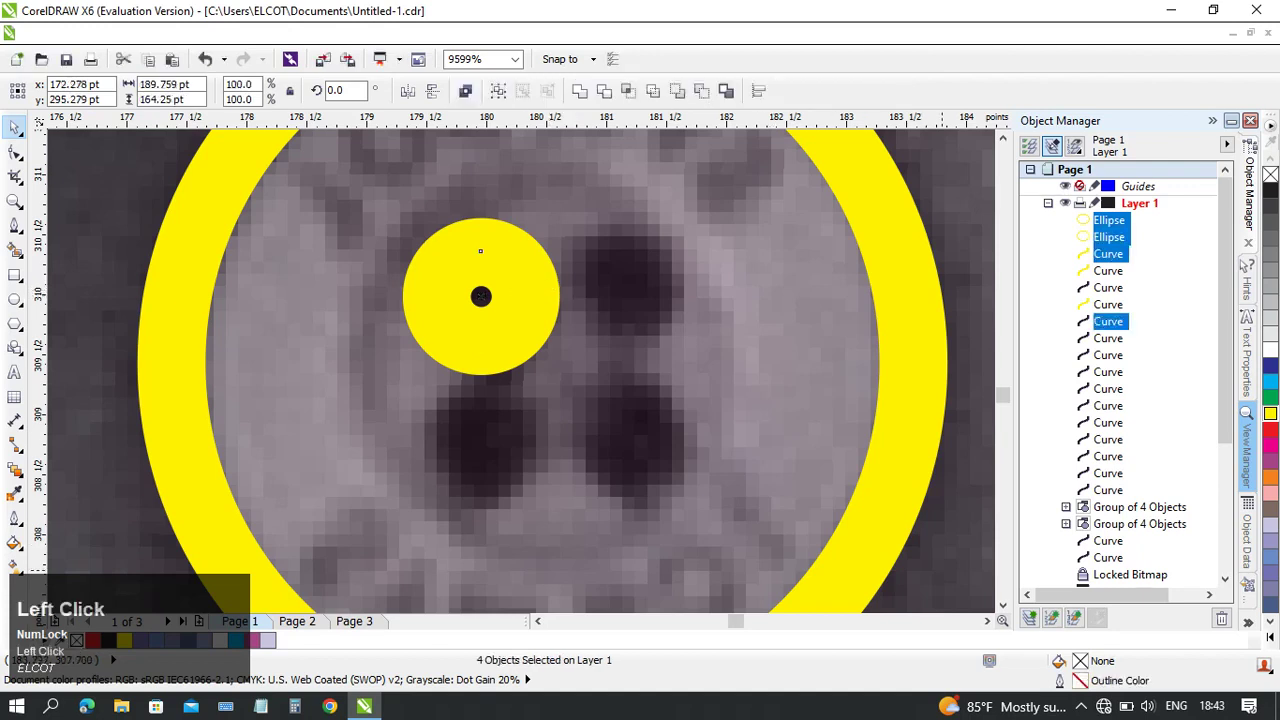
pyautogui.scroll(-5, 485, 313)
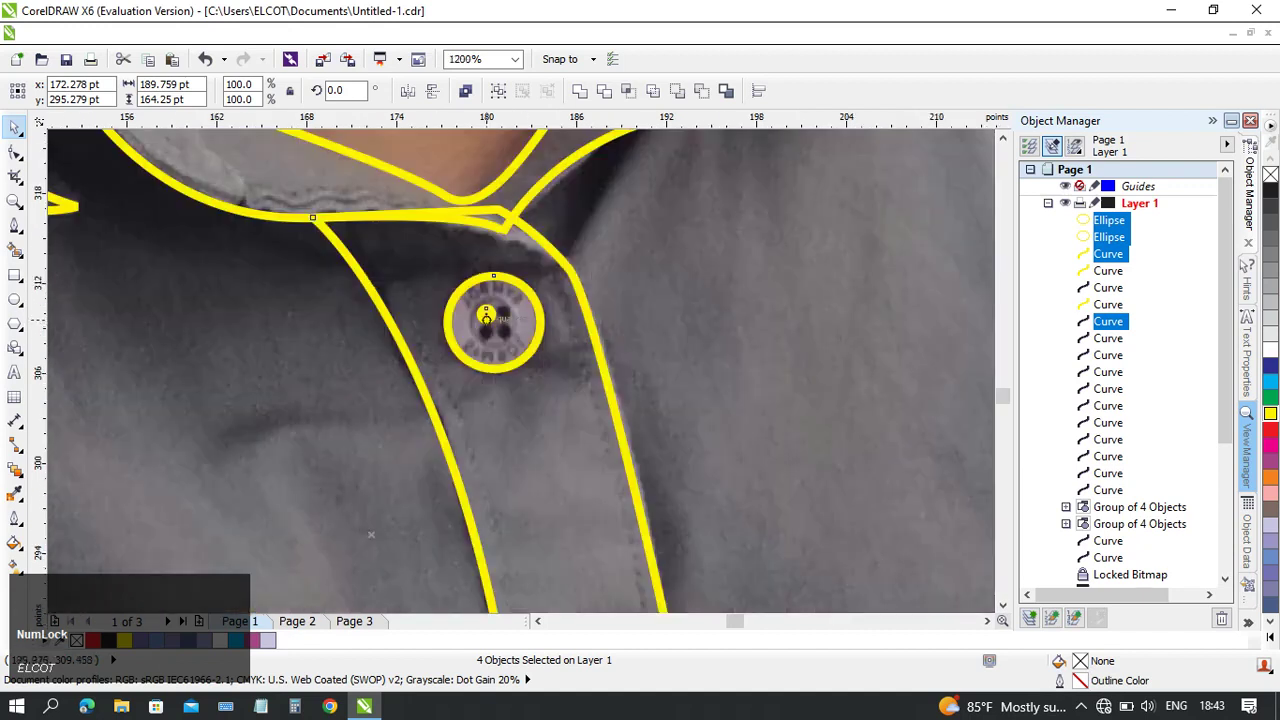
pyautogui.scroll(-5, 600, 280)
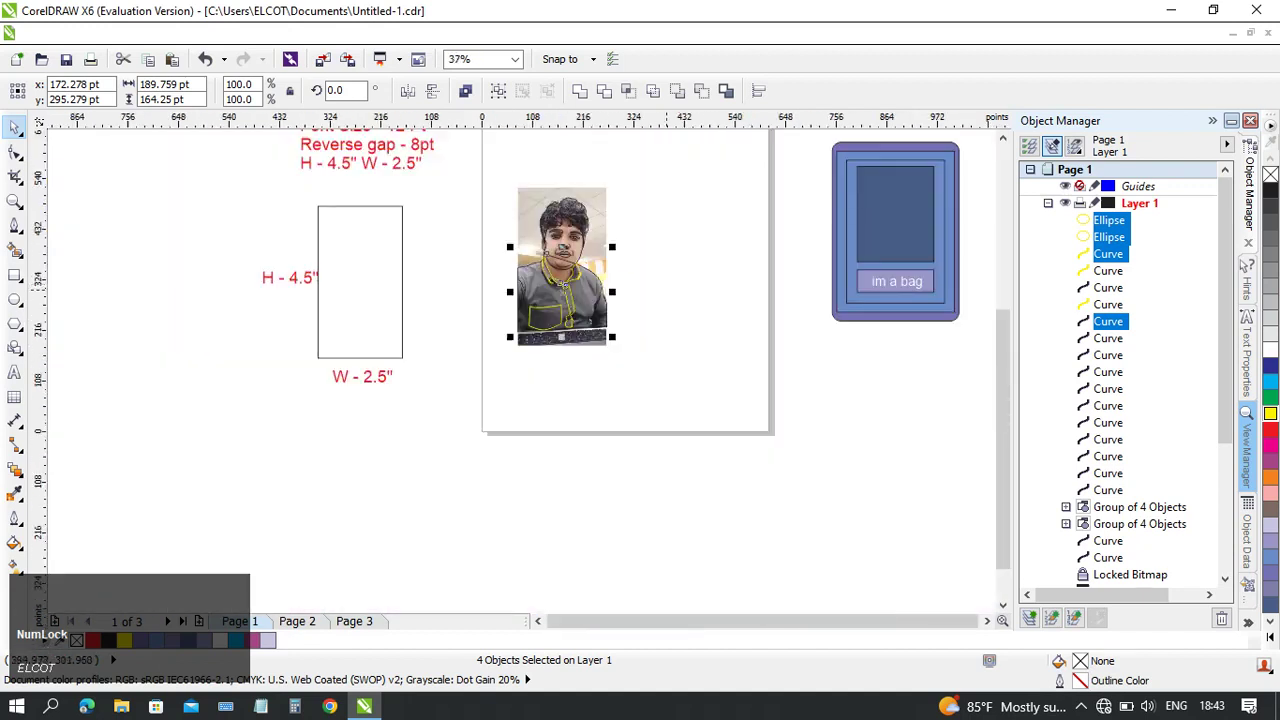
pyautogui.click(638, 285)
# - Copy the small thread-hole circle horizontally onto the button's upper-right hole
pyautogui.scroll(1, 636, 285)
pyautogui.scroll(4, 566, 296)
pyautogui.middleClick(781, 391)
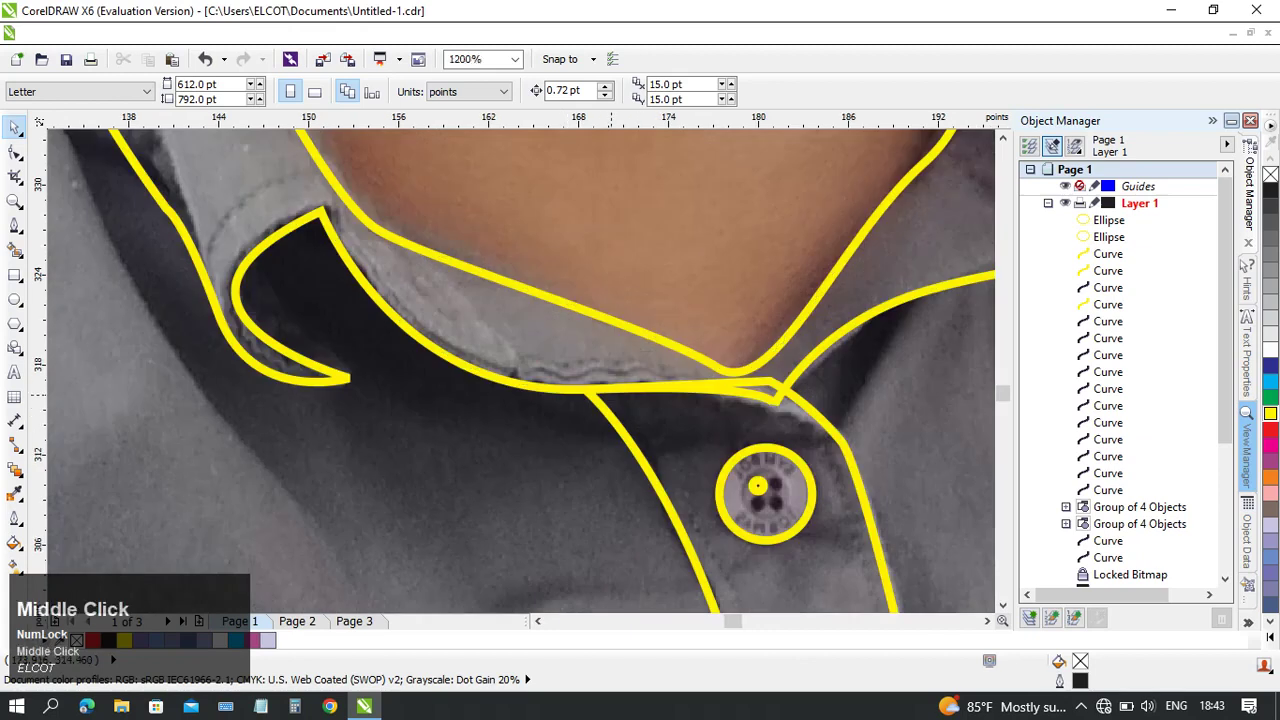
pyautogui.scroll(1, 550, 179)
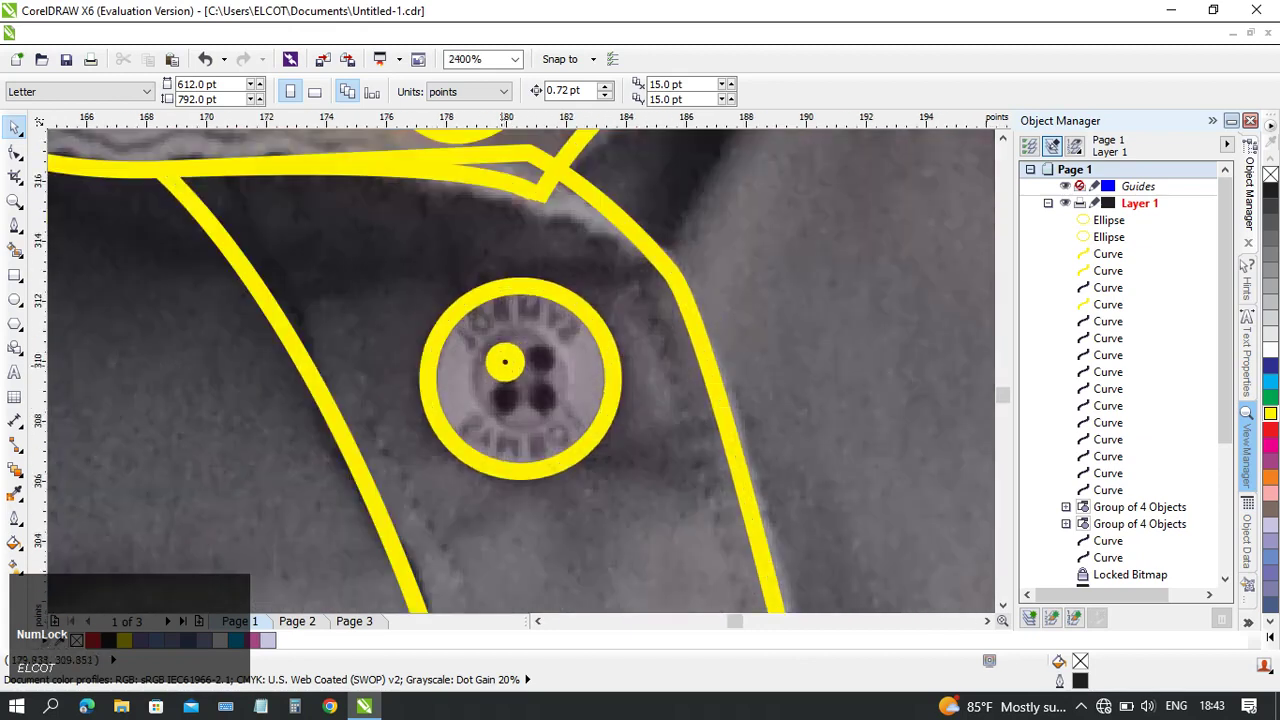
pyautogui.click(505, 362)
pyautogui.scroll(2, 505, 362)
pyautogui.moveTo(515, 350); pyautogui.dragTo(661, 350)
pyautogui.rightClick(661, 350)
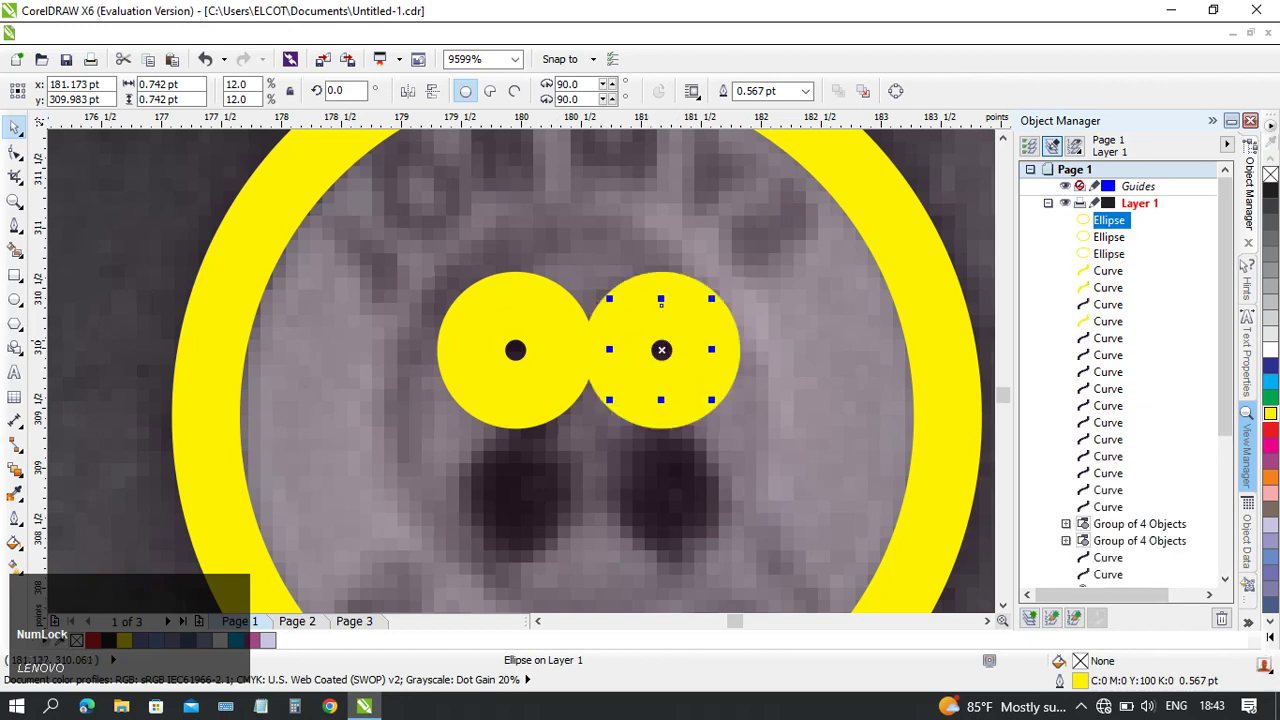
# - Group the two upper hole circles and copy the group straight down onto the two lower holes
pyautogui.keyDown('shift'); pyautogui.click(520, 330); pyautogui.keyUp('shift')
pyautogui.hotkey('ctrl', 'g')
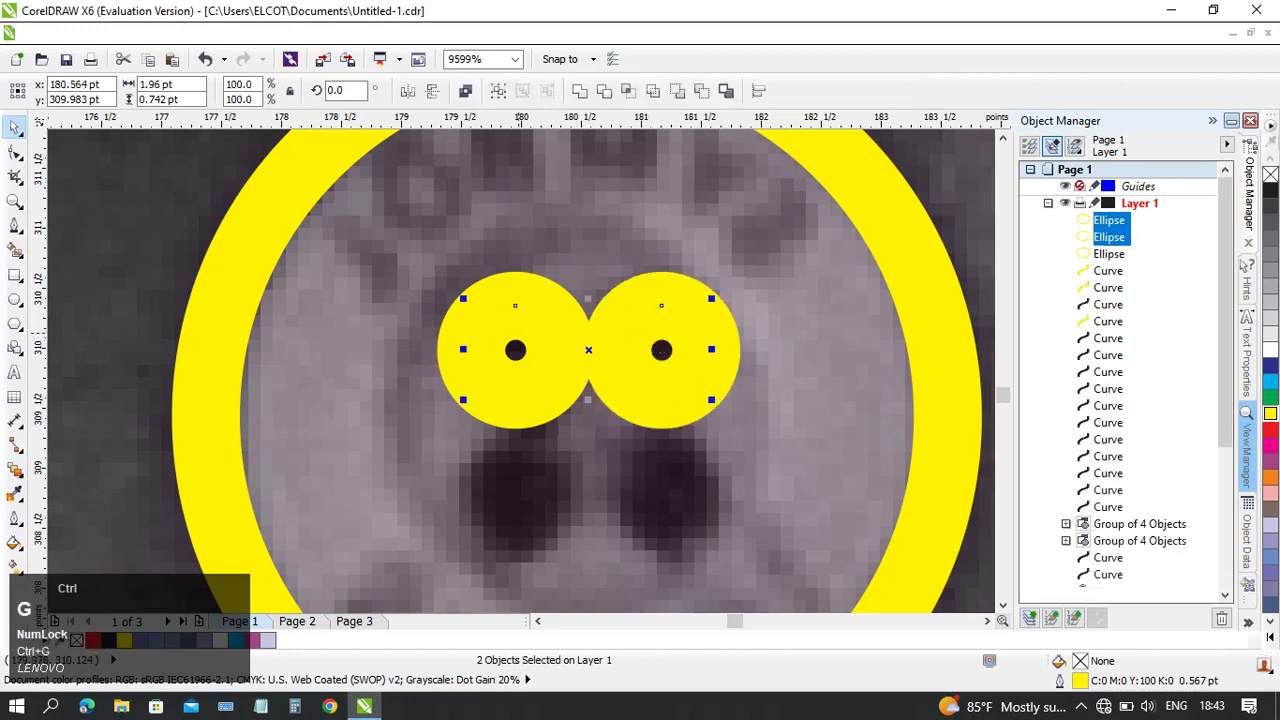
pyautogui.moveTo(643, 336); pyautogui.dragTo(589, 491)
pyautogui.keyDown('shift'); pyautogui.rightClick(643, 478); pyautogui.keyUp('shift')
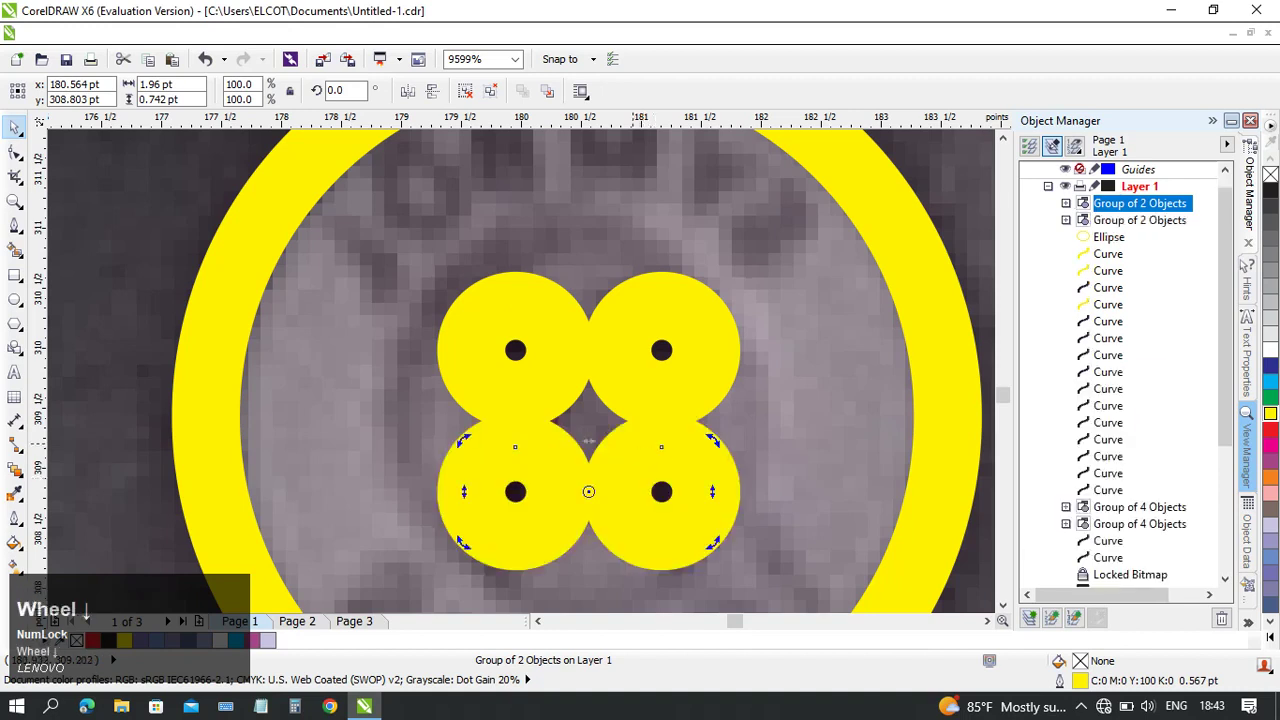
pyautogui.scroll(-4, 589, 491)
pyautogui.click(631, 441)
pyautogui.scroll(3, 631, 441)
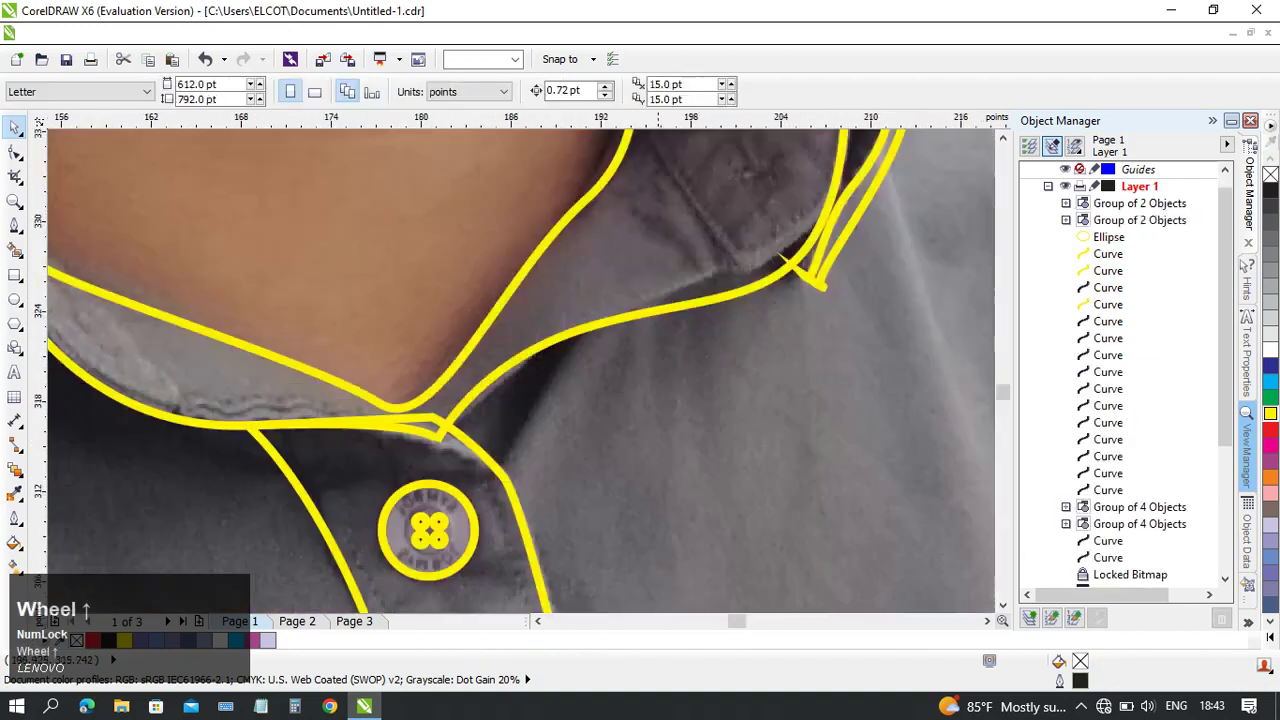
pyautogui.scroll(1, 658, 444)
pyautogui.middleClick(658, 444)
pyautogui.click(704, 400)
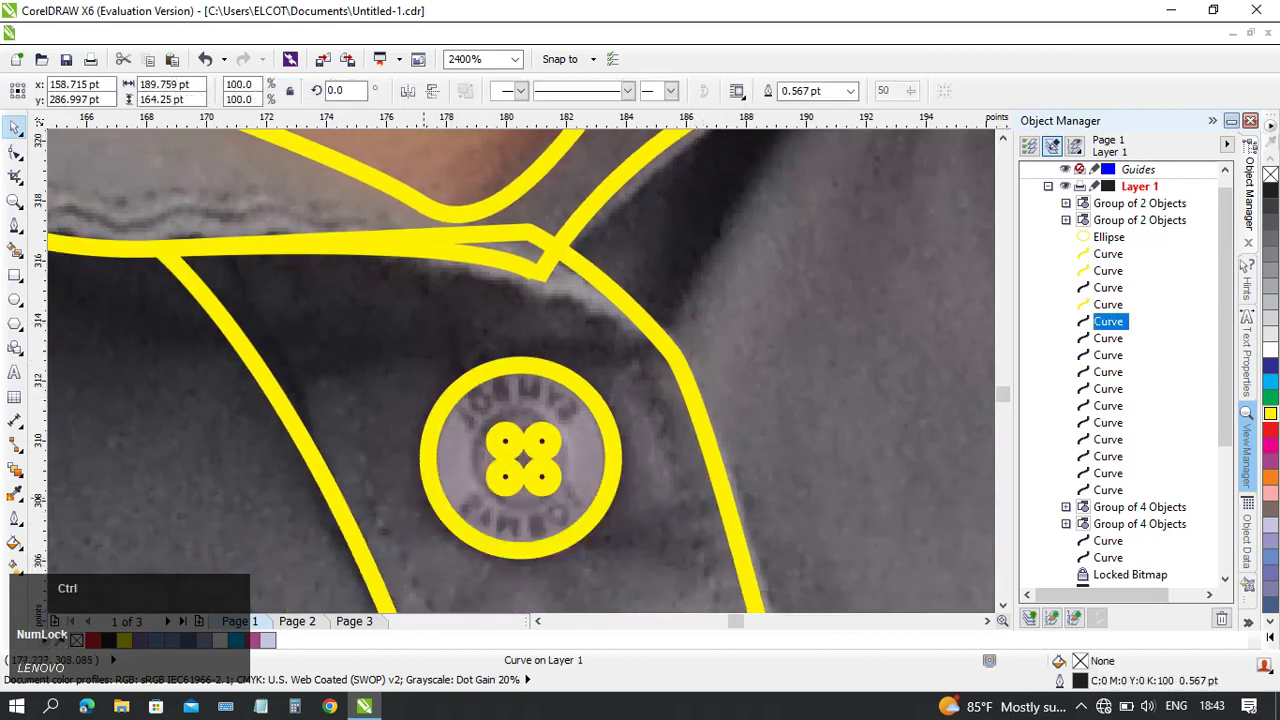
pyautogui.scroll(-5, 413, 507)
pyautogui.middleClick(484, 487)
pyautogui.click(728, 351)
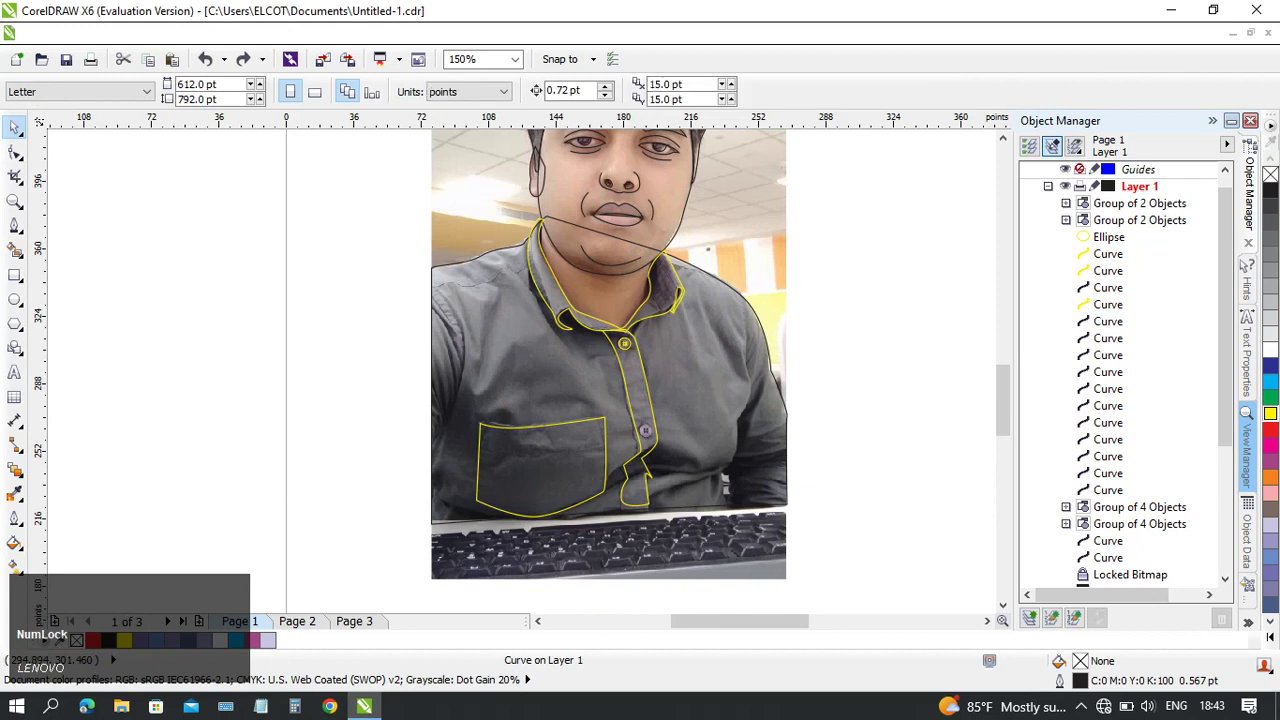
# - Select the upper button's rim and hole circles, outline them in orange and group them together
pyautogui.scroll(1, 736, 352)
pyautogui.middleClick(736, 352)
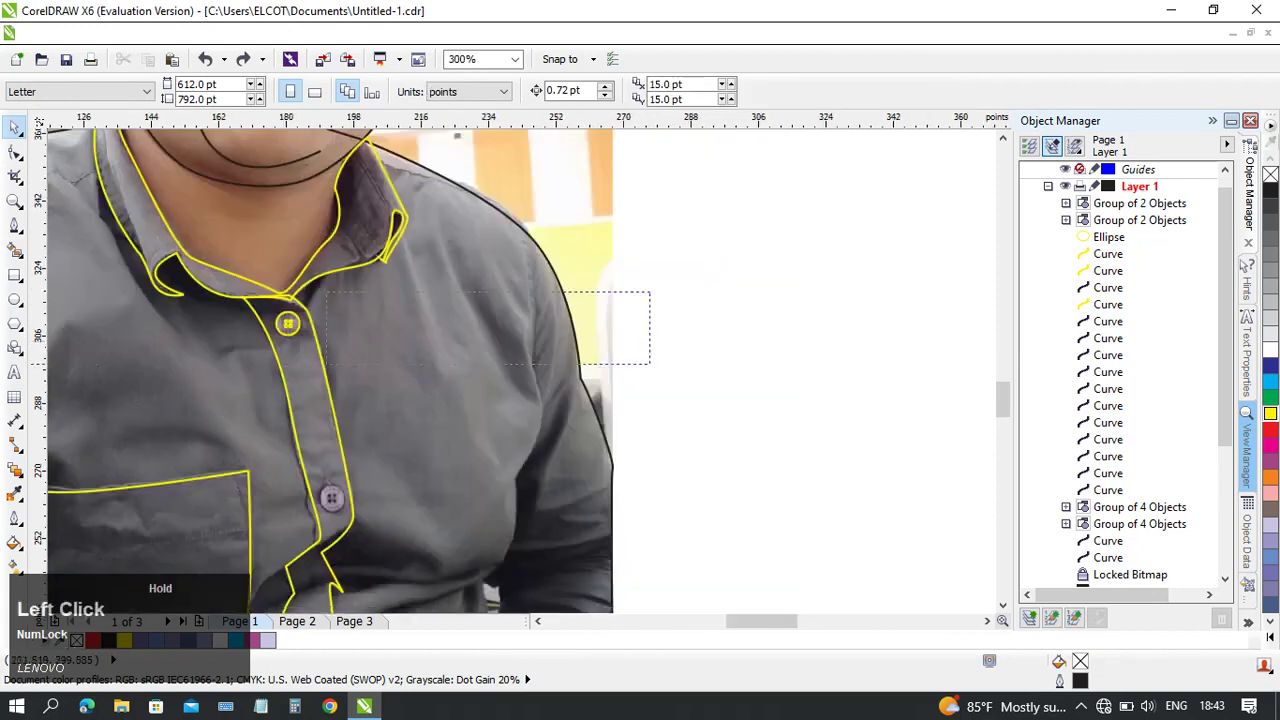
pyautogui.moveTo(268, 355); pyautogui.dragTo(267, 356)
pyautogui.scroll(1, 275, 335)
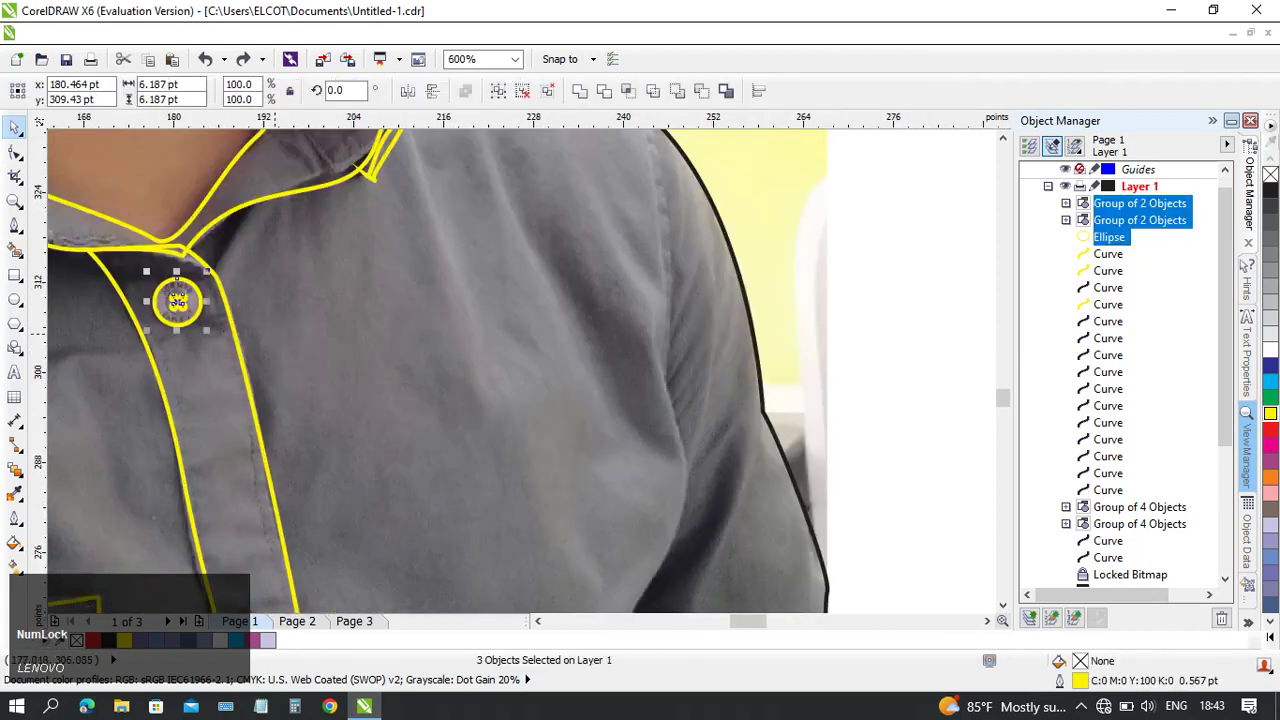
pyautogui.rightClick(1270, 478)
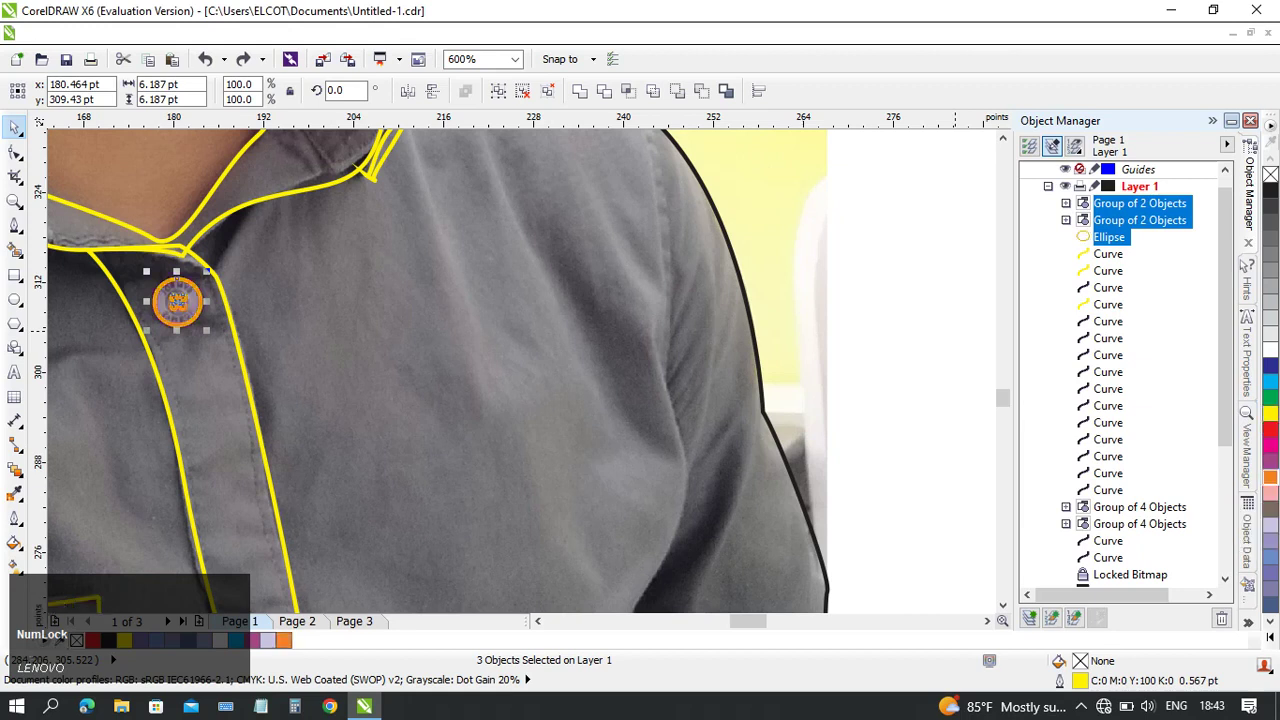
pyautogui.middleClick(440, 330)
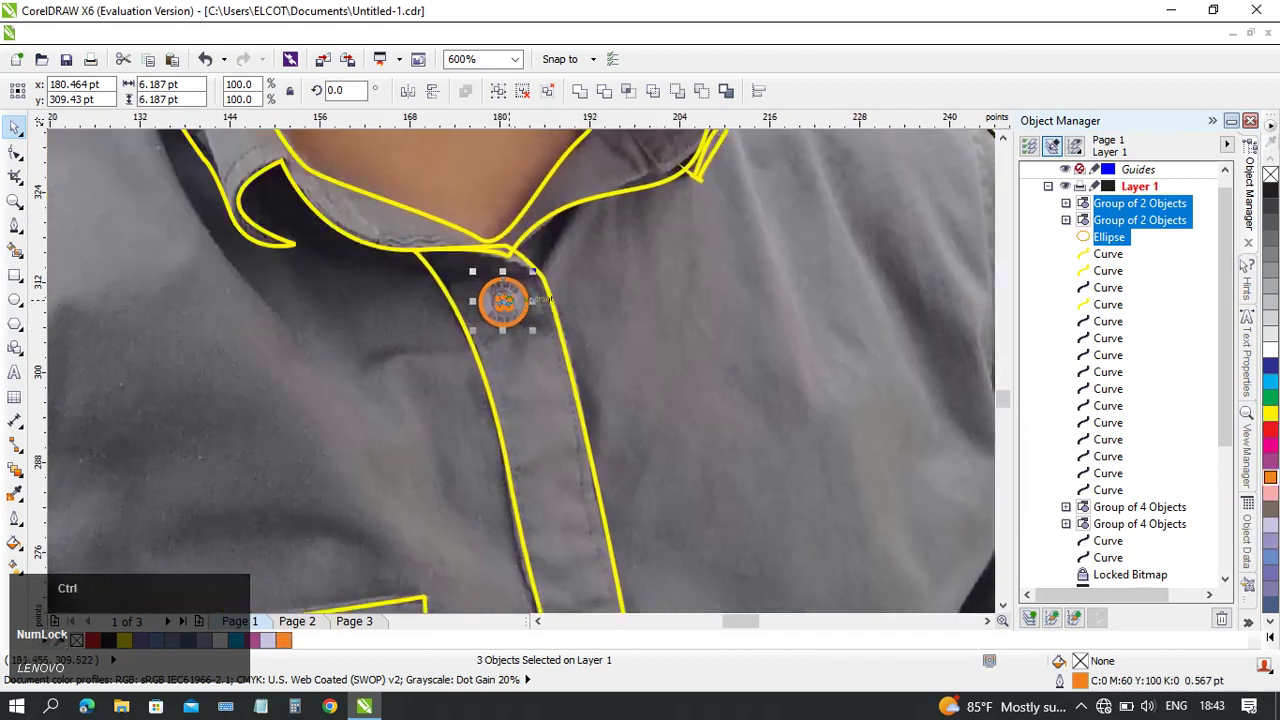
pyautogui.hotkey('ctrl', 'g')
# - Copy the orange button group onto the lower placket button and align it with that button's rim
pyautogui.scroll(2, 555, 356)
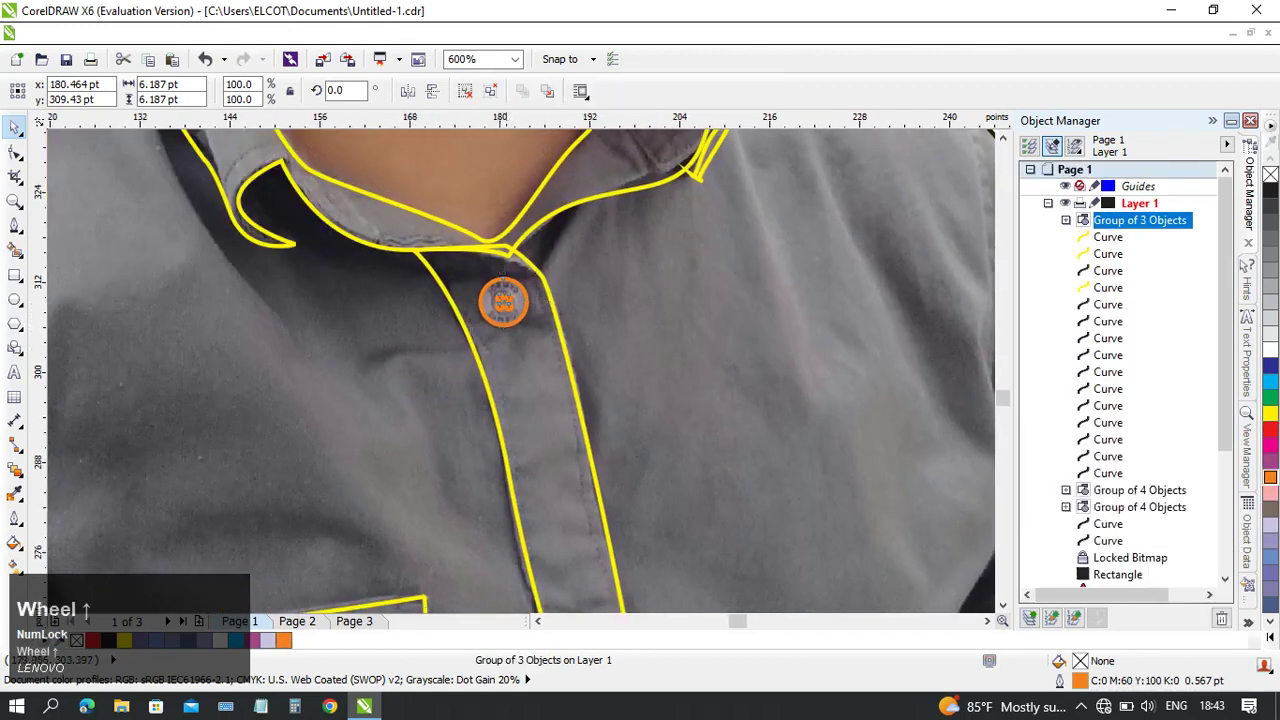
pyautogui.middleClick(555, 356)
pyautogui.scroll(-2, 538, 360)
pyautogui.middleClick(532, 342)
pyautogui.scroll(-1, 424, 246)
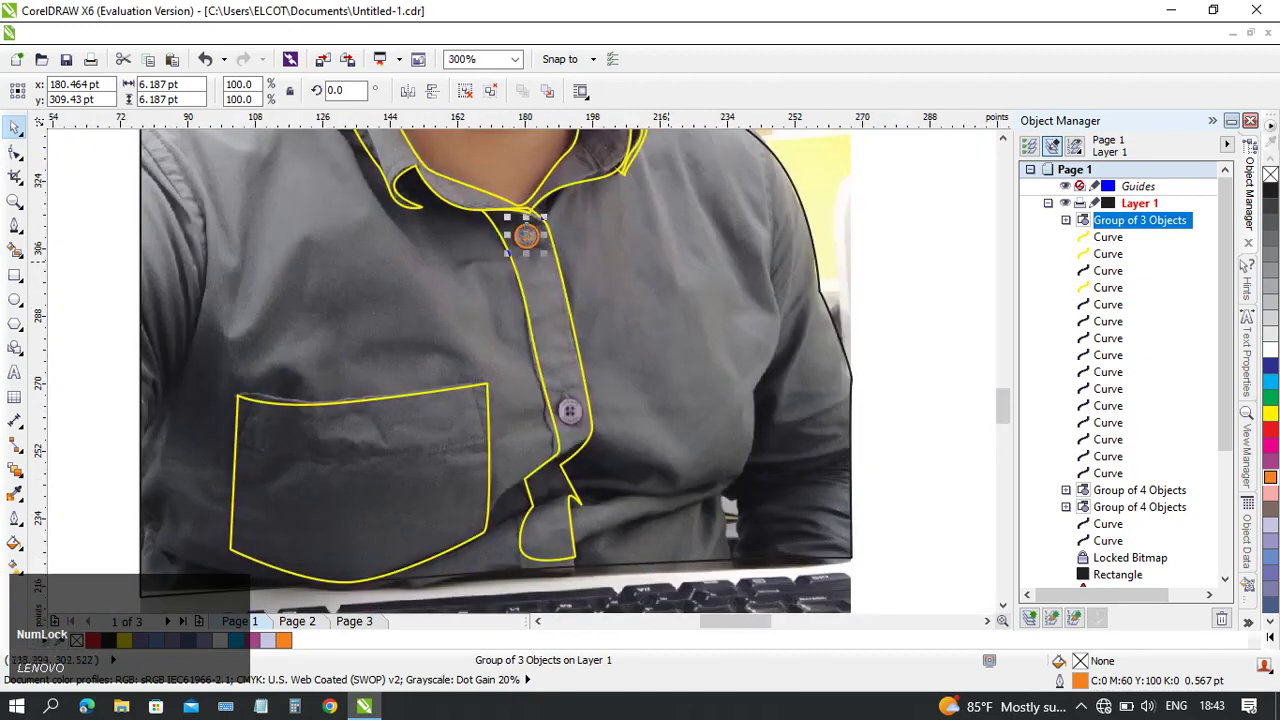
pyautogui.click(527, 236)
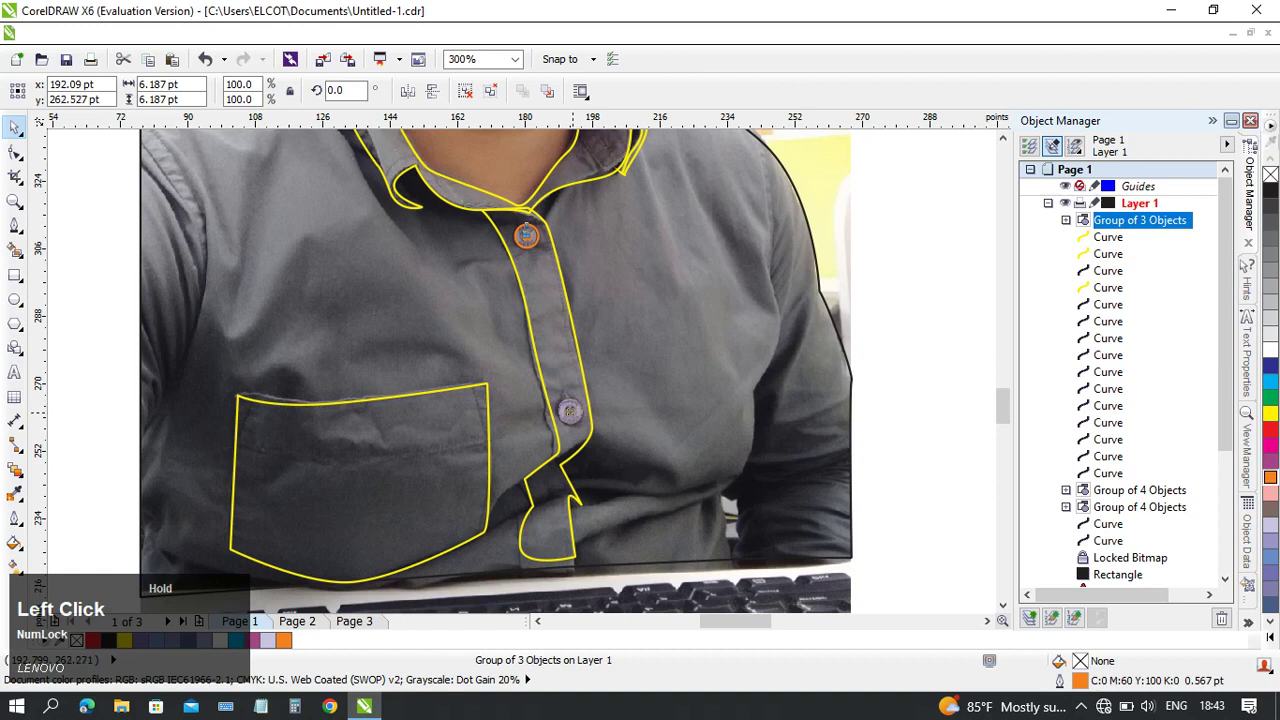
pyautogui.rightClick(573, 412)
pyautogui.scroll(3, 570, 411)
pyautogui.moveTo(585, 410); pyautogui.dragTo(607, 414)
pyautogui.moveTo(706, 316); pyautogui.dragTo(694, 305)
pyautogui.hotkey('ctrl', 'z')
pyautogui.click(697, 342)
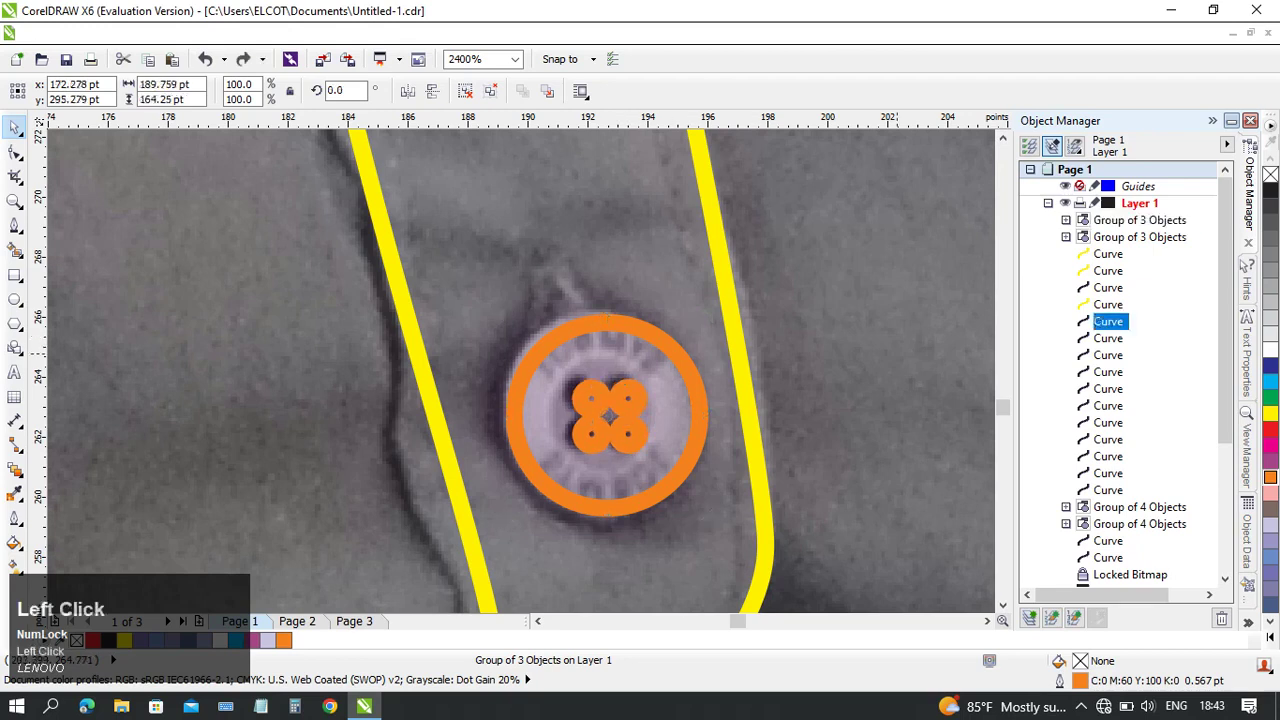
# - Check both orange buttons against the shirt photo, then inspect the placket, collar and shoulder areas still to trace
pyautogui.moveTo(640, 398); pyautogui.dragTo(722, 304)
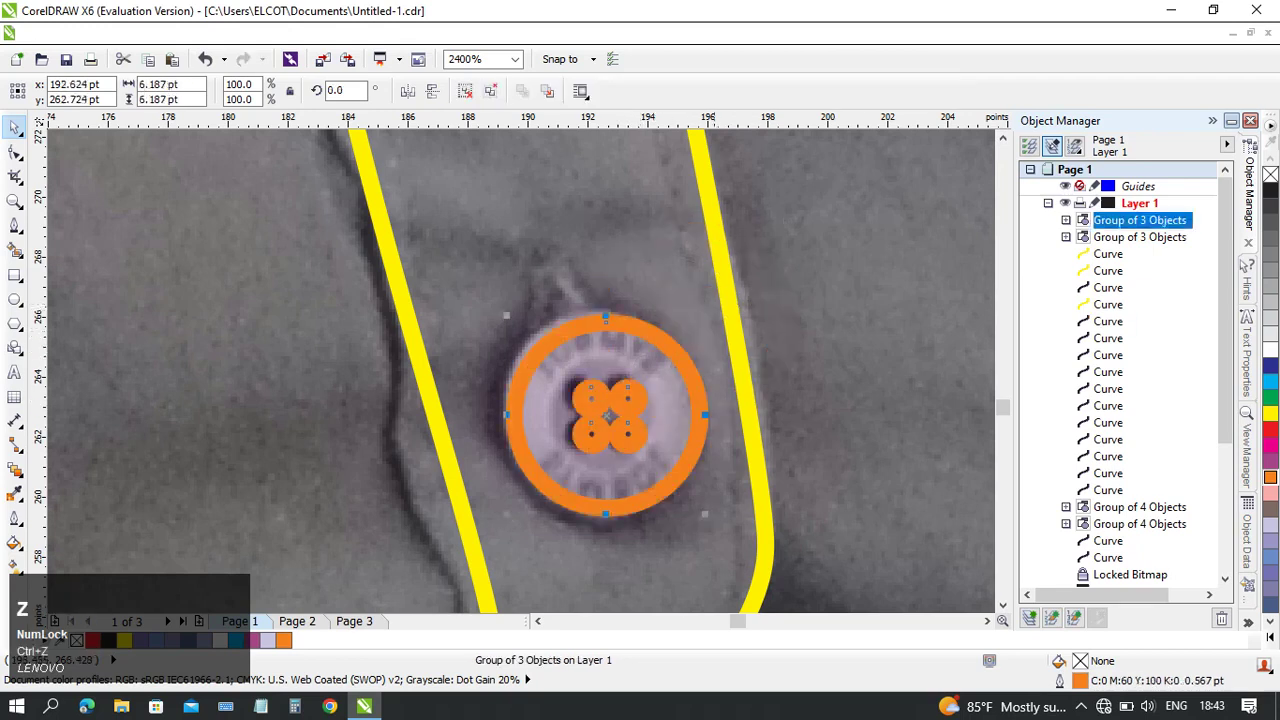
pyautogui.scroll(-3, 720, 303)
pyautogui.moveTo(793, 321); pyautogui.dragTo(676, 414)
pyautogui.click(761, 350)
pyautogui.moveTo(761, 350); pyautogui.dragTo(809, 315)
pyautogui.scroll(3, 690, 415)
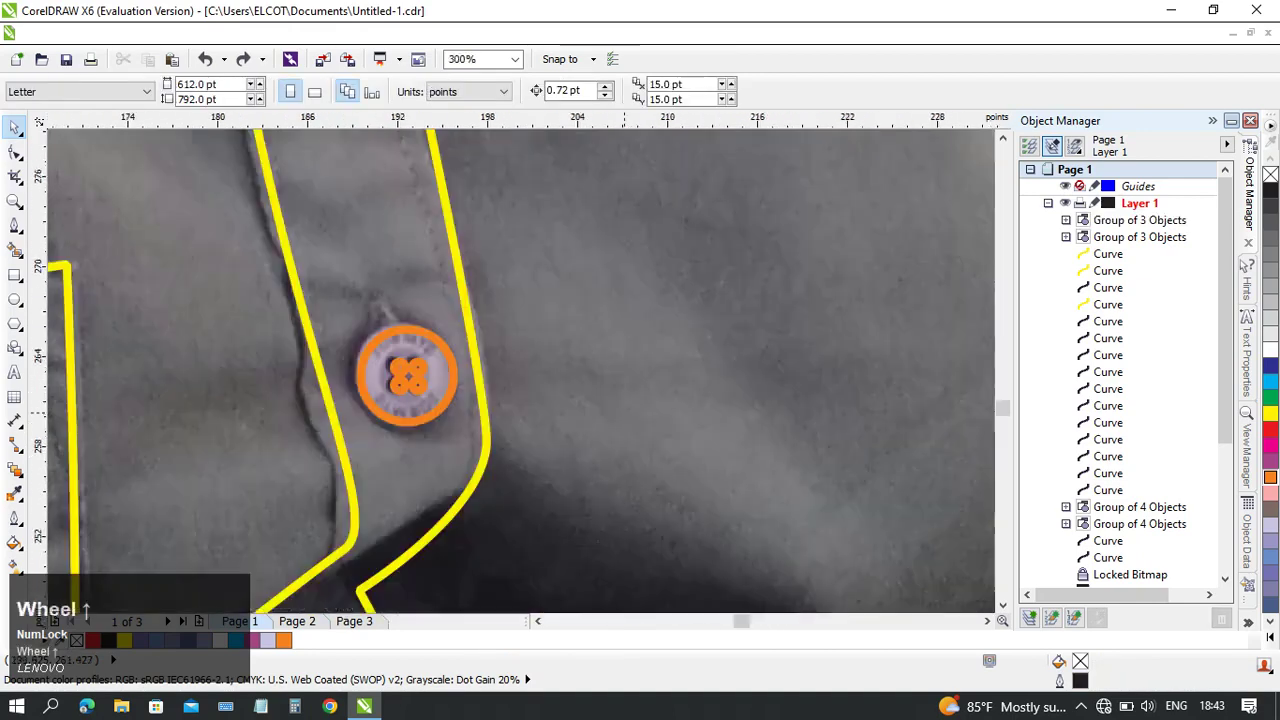
pyautogui.moveTo(330, 339); pyautogui.dragTo(878, 447)
pyautogui.scroll(-3, 774, 430)
pyautogui.moveTo(774, 430); pyautogui.dragTo(725, 501)
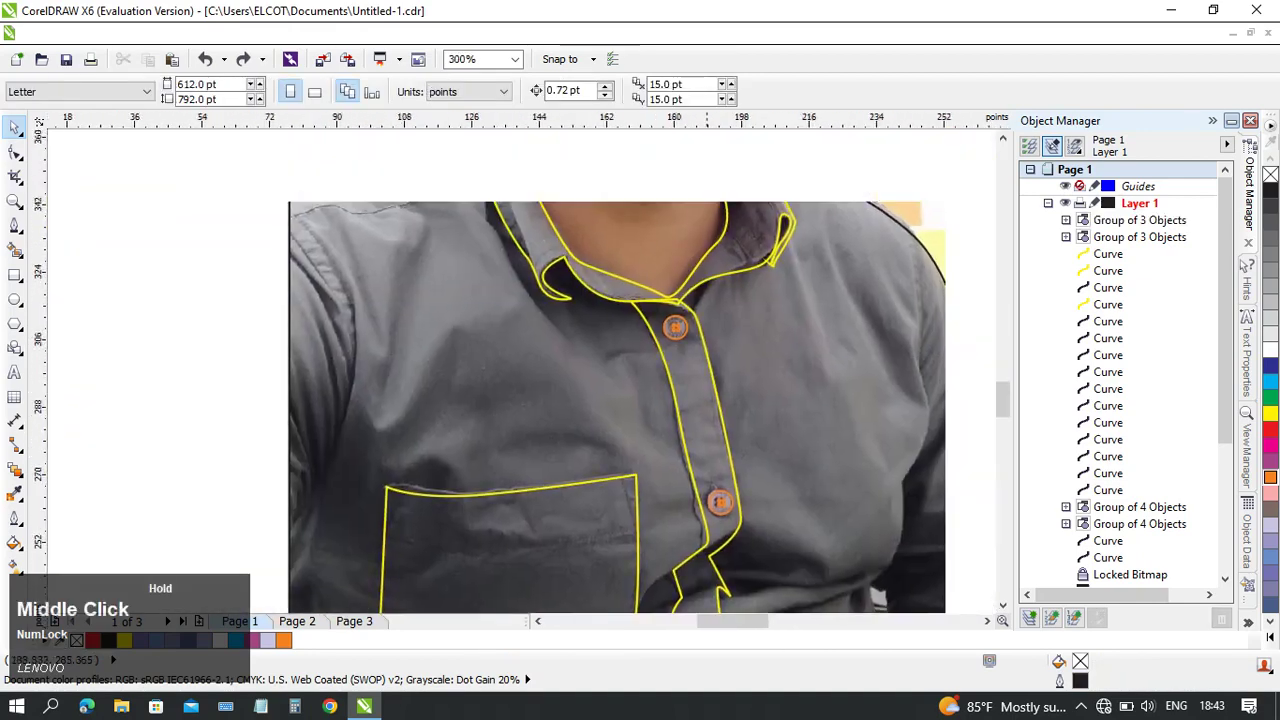
pyautogui.scroll(-1, 943, 318)
pyautogui.moveTo(527, 311); pyautogui.dragTo(473, 388)
pyautogui.scroll(2, 528, 391)
pyautogui.middleClick(351, 361)
pyautogui.scroll(-1, 351, 361)
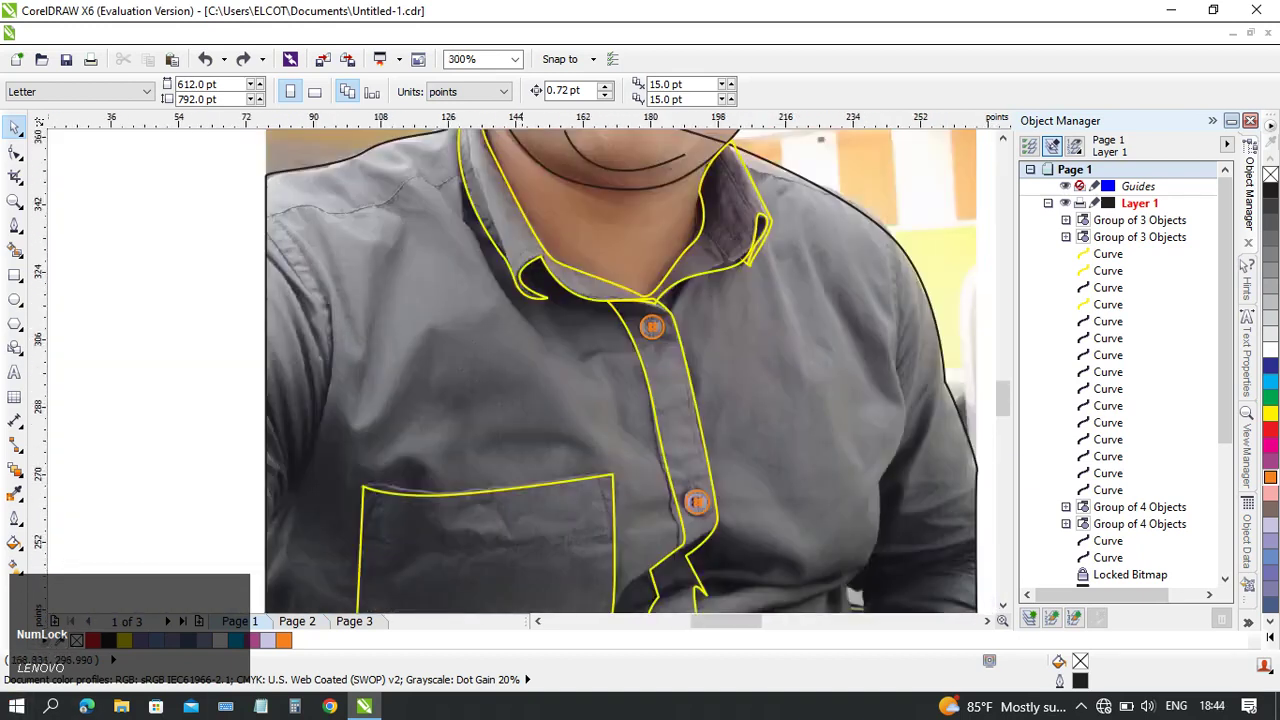
# - Draw a closed Bezier shape around the left-hand sleeve, curving along the armhole seam and extending slightly past the photo's edge
pyautogui.click(15, 152)
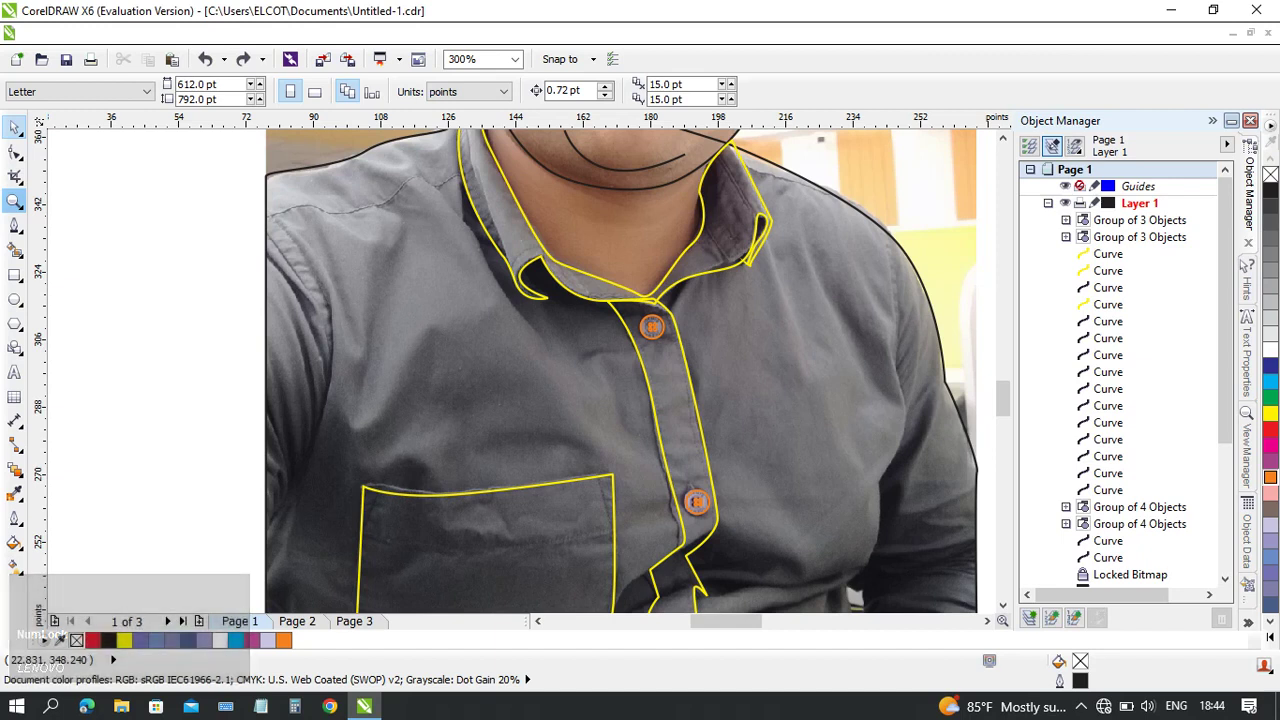
pyautogui.click(15, 224)
pyautogui.click(281, 217)
pyautogui.moveTo(332, 350); pyautogui.dragTo(322, 448)
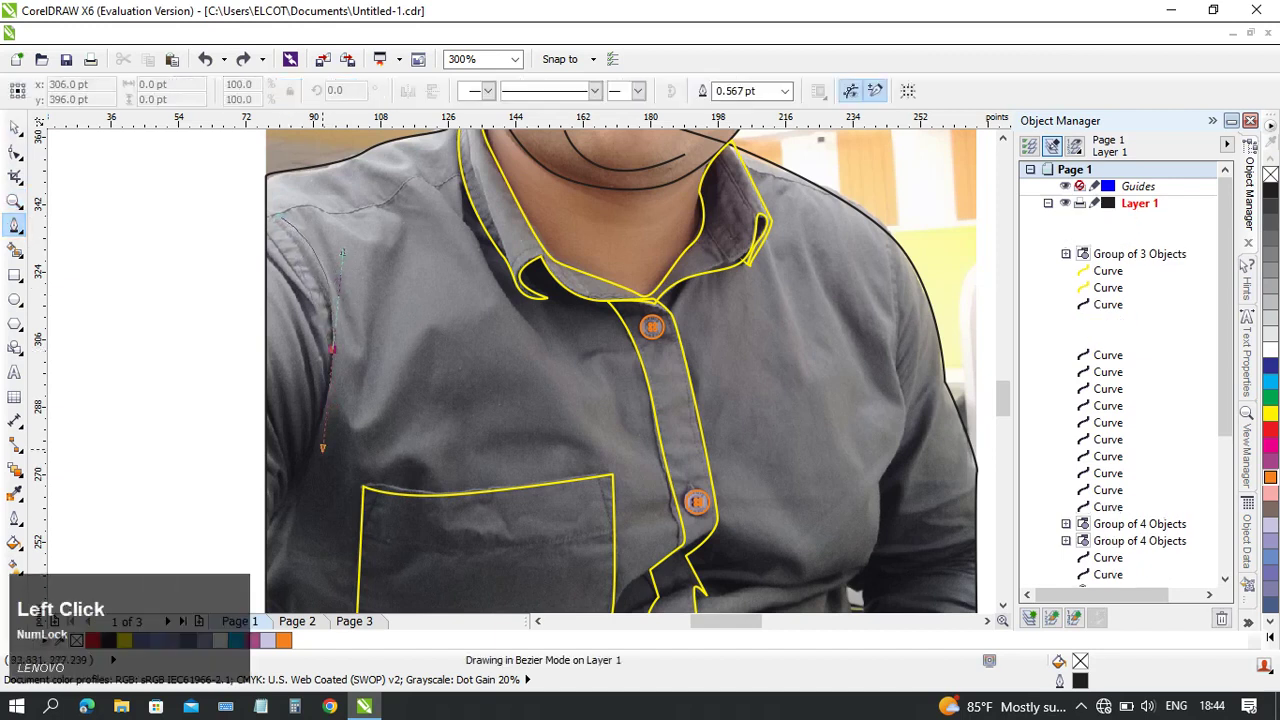
pyautogui.click(264, 557)
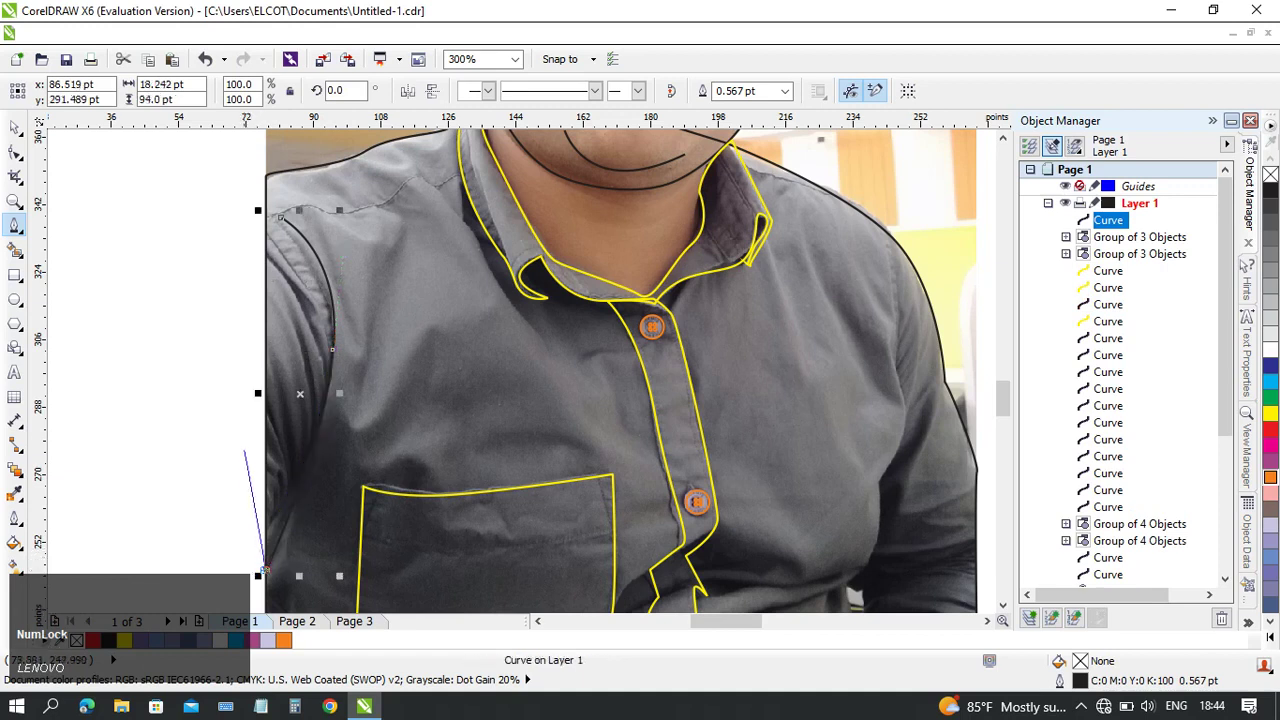
pyautogui.click(248, 298)
pyautogui.click(283, 215)
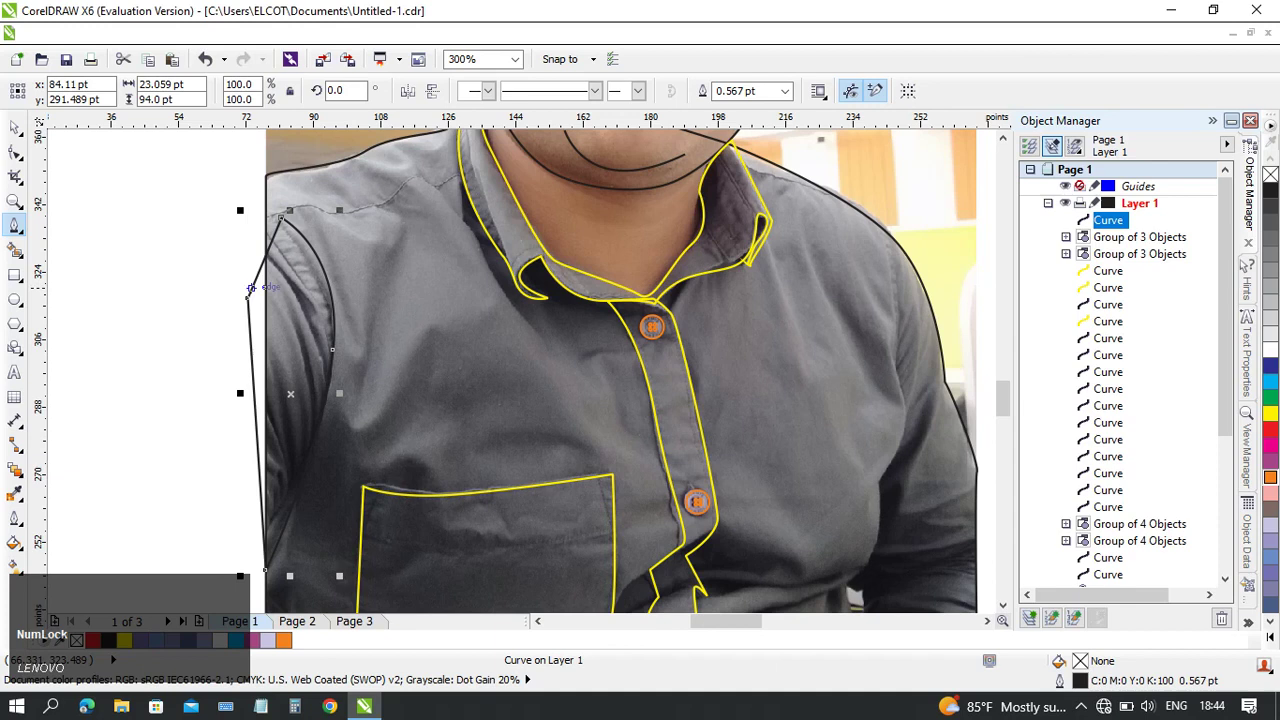
# - Draw two short curved fold lines inside the left-hand sleeve, following the fabric creases beside the armhole seam
pyautogui.click(282, 267)
pyautogui.click(321, 354)
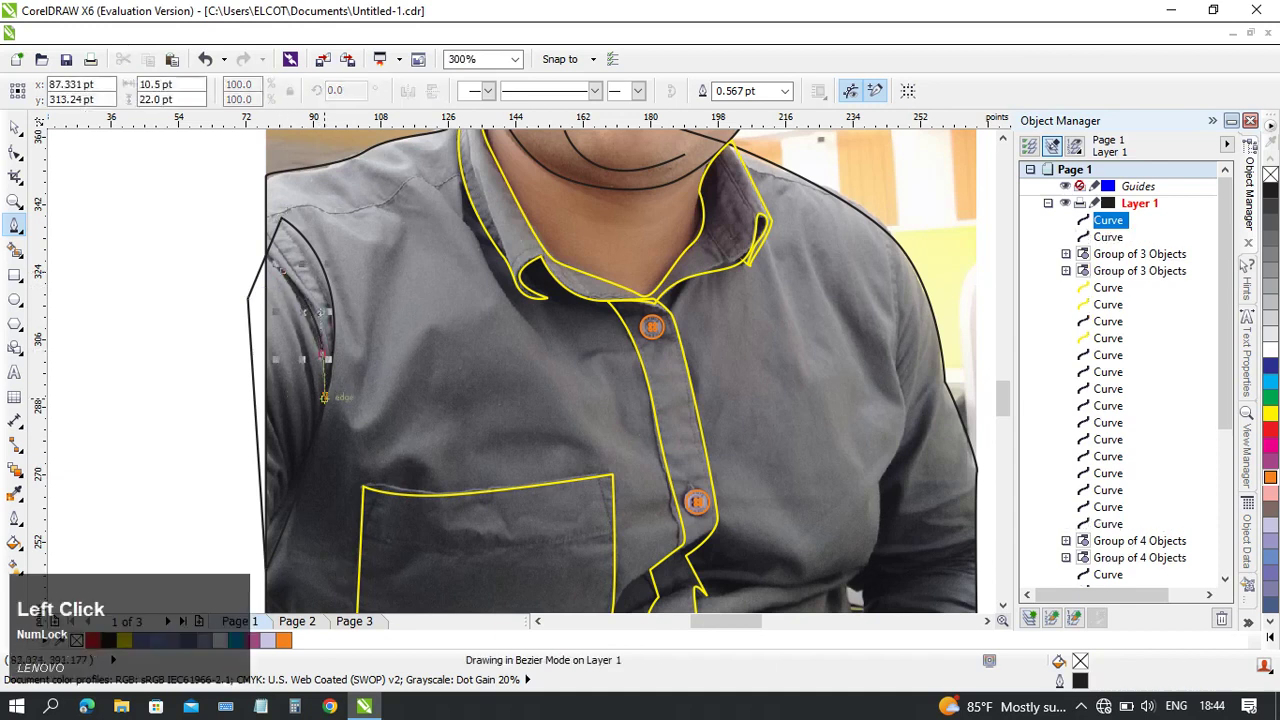
pyautogui.doubleClick(324, 397)
pyautogui.click(293, 321)
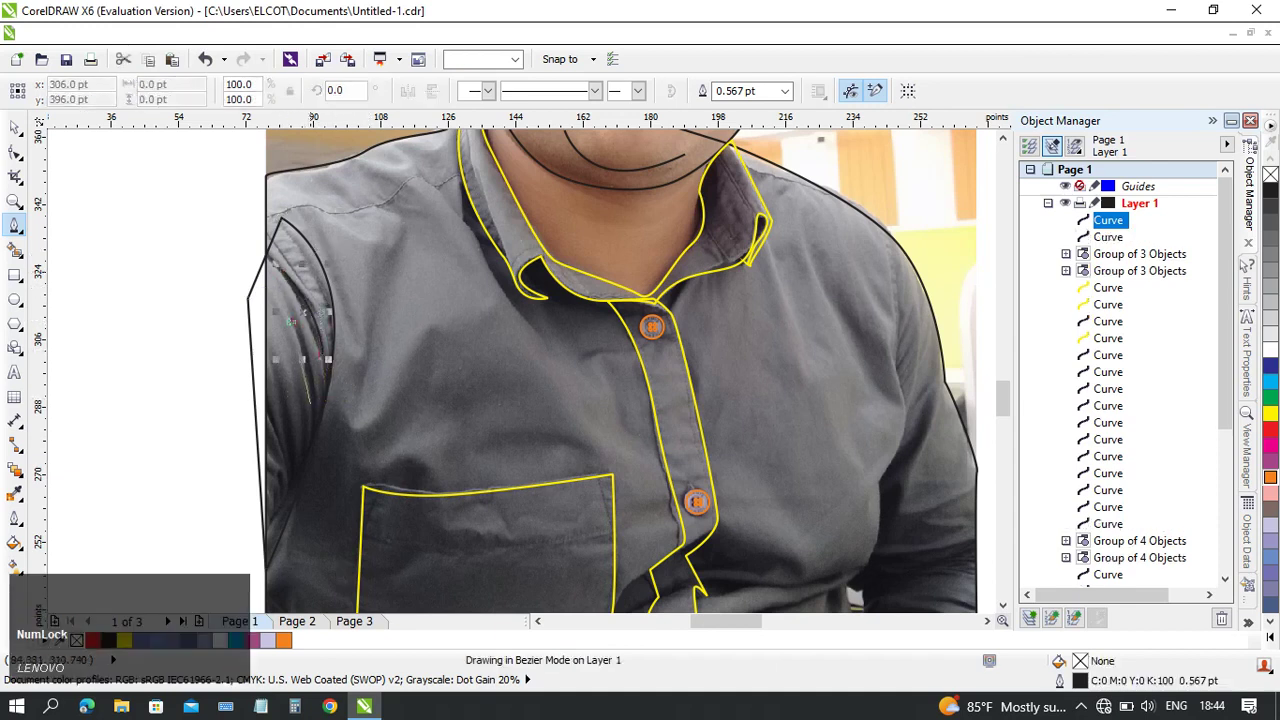
pyautogui.moveTo(311, 405); pyautogui.dragTo(303, 443)
pyautogui.press('Return')
pyautogui.middleClick(303, 443)
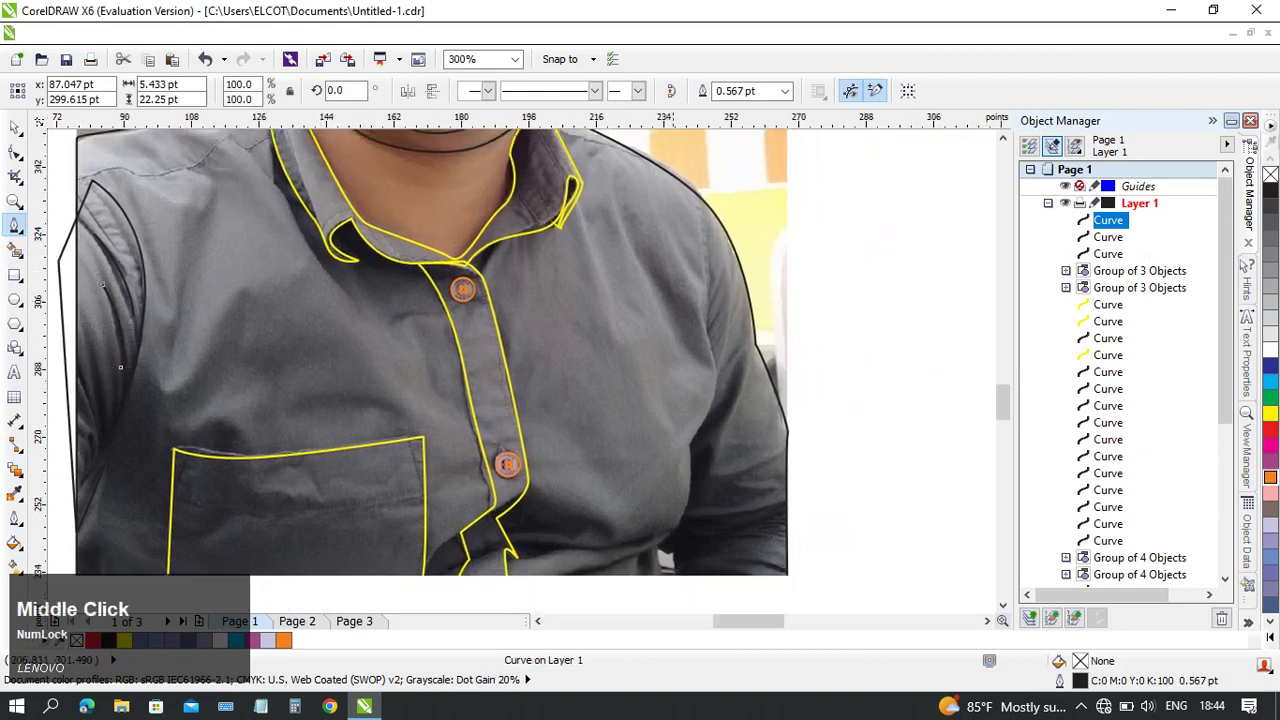
# - Trace the right-hand armhole seam and shirt side from the shoulder down past the gap beside the arm to below the hem
pyautogui.middleClick(702, 240)
pyautogui.click(712, 186)
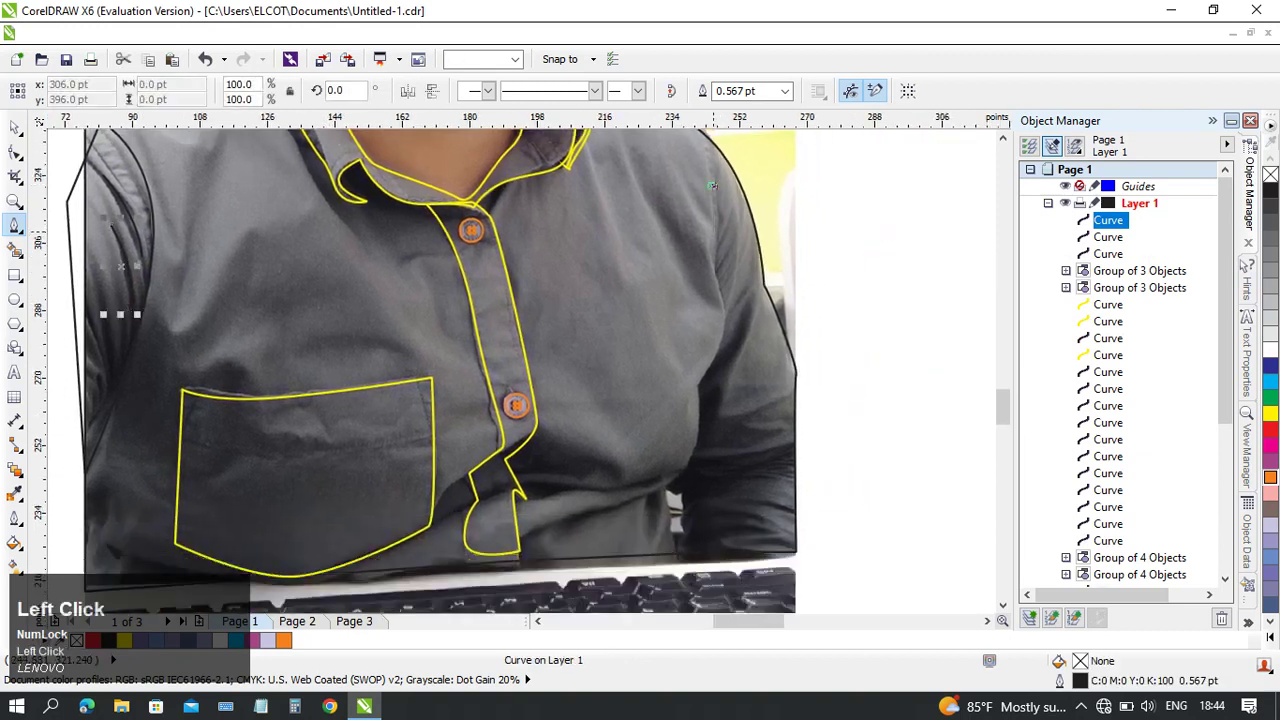
pyautogui.moveTo(715, 248); pyautogui.dragTo(722, 330)
pyautogui.moveTo(703, 373); pyautogui.dragTo(689, 385)
pyautogui.middleClick(701, 413)
pyautogui.moveTo(708, 340); pyautogui.dragTo(694, 385)
pyautogui.click(673, 399)
pyautogui.click(688, 482)
pyautogui.middleClick(690, 480)
pyautogui.click(217, 443)
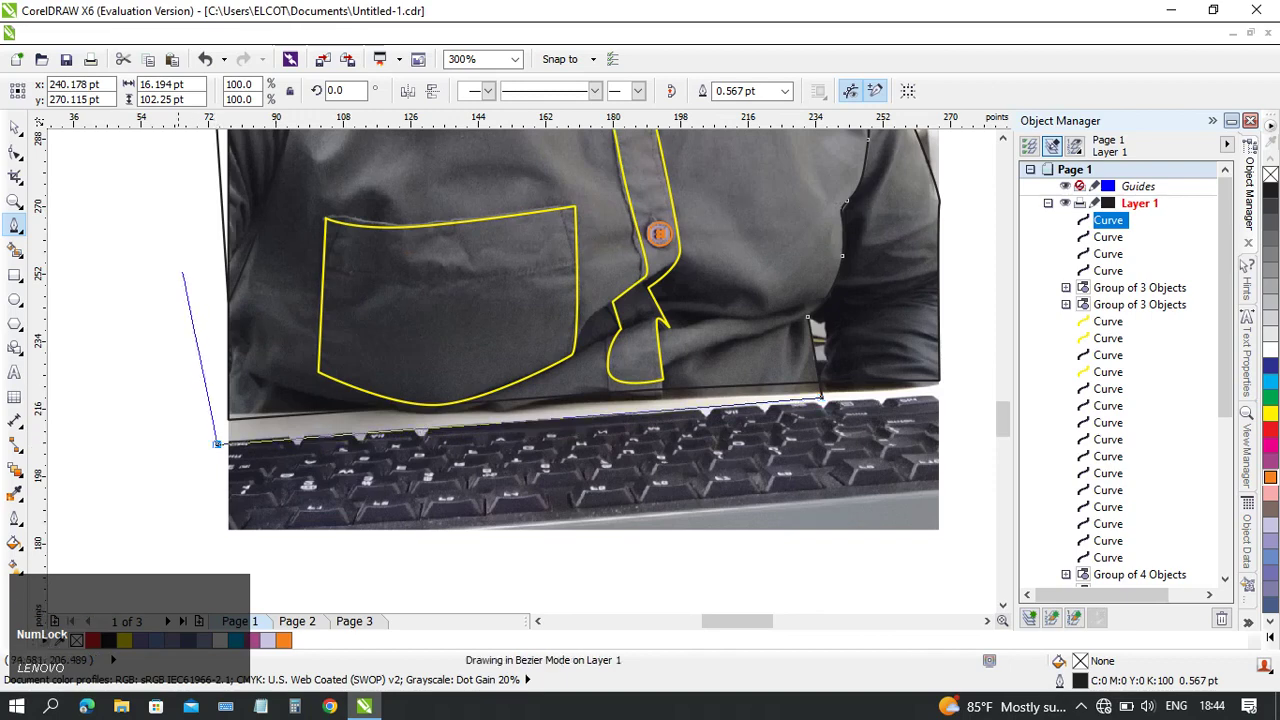
pyautogui.middleClick(178, 243)
pyautogui.middleClick(482, 230)
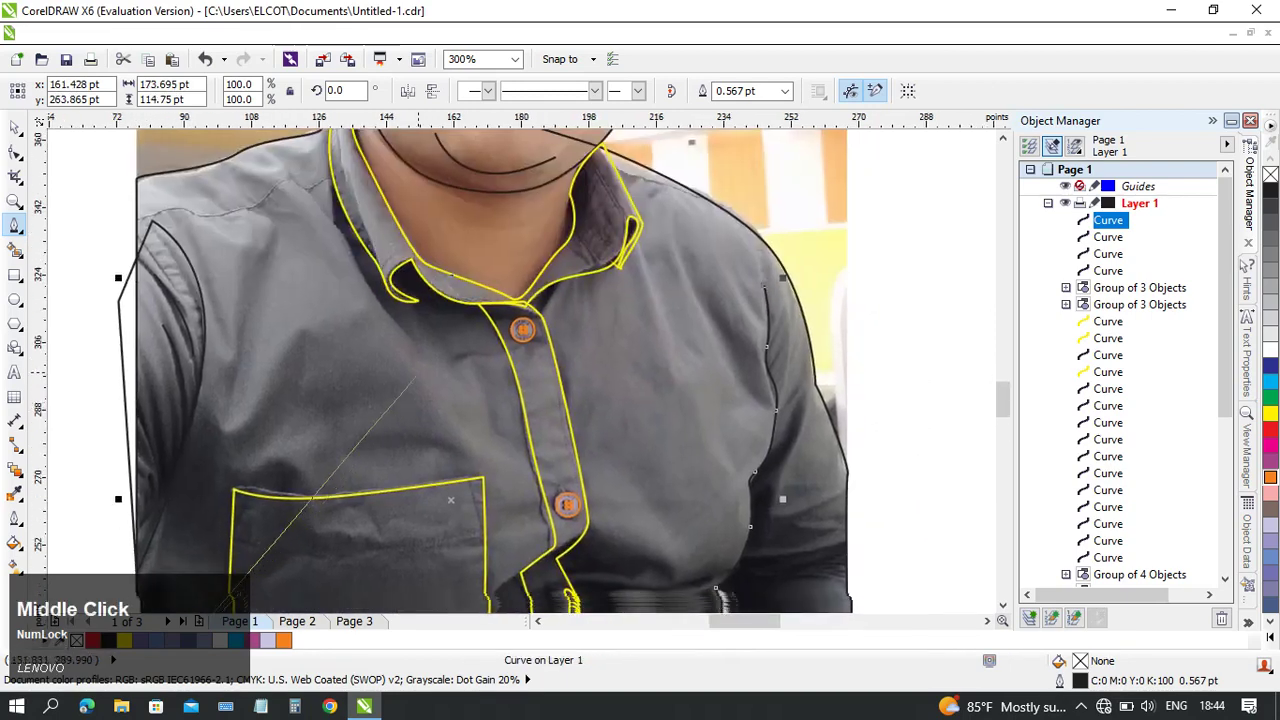
pyautogui.middleClick(417, 375)
pyautogui.middleClick(616, 373)
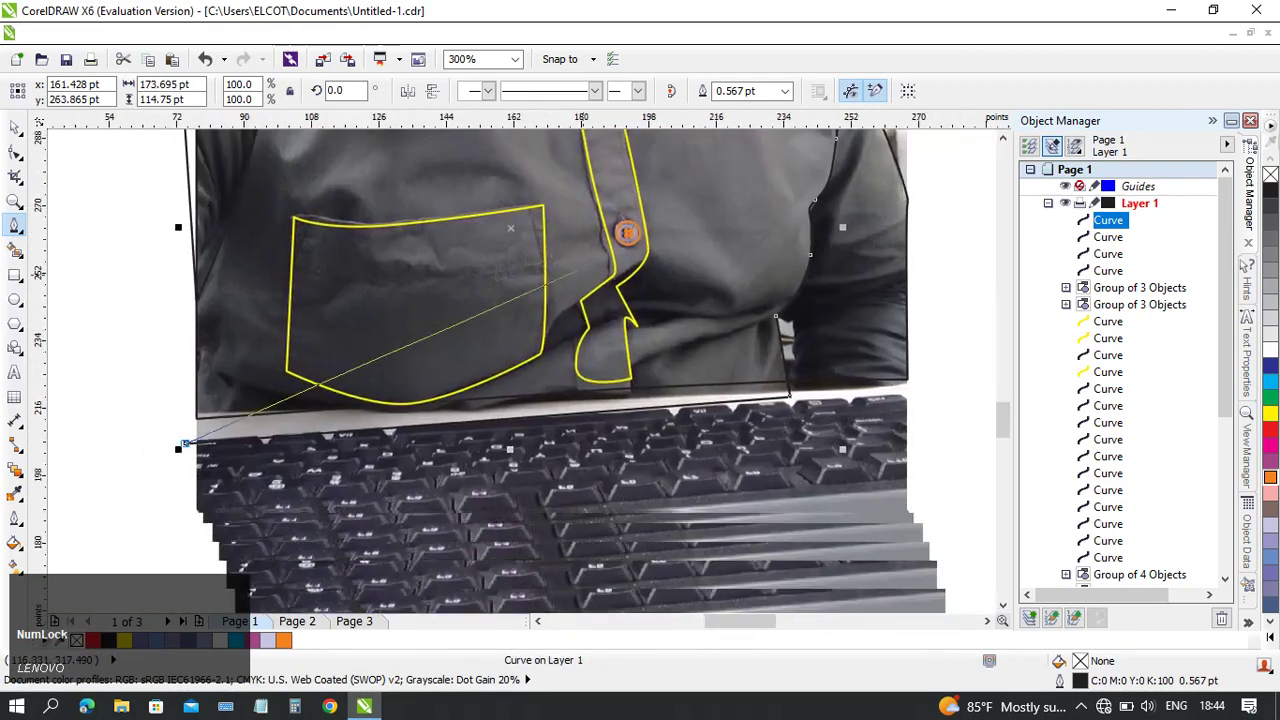
pyautogui.middleClick(343, 300)
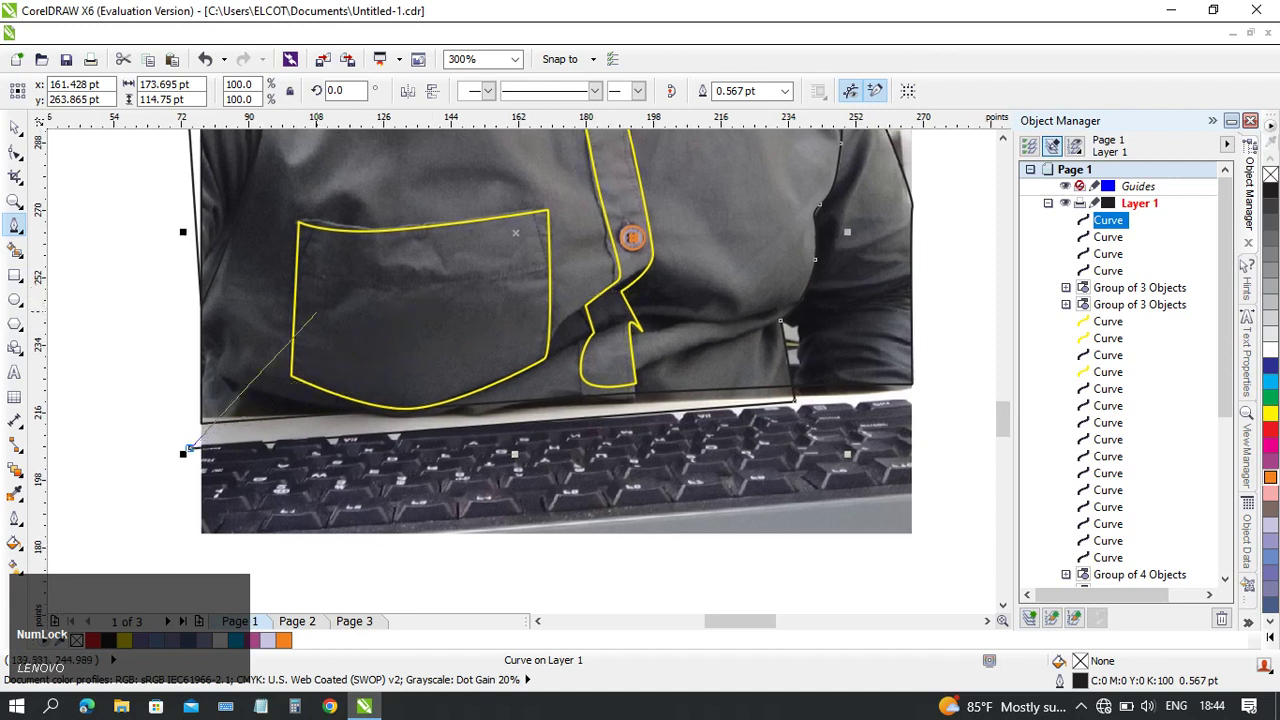
pyautogui.scroll(-3, 190, 320)
pyautogui.middleClick(365, 362)
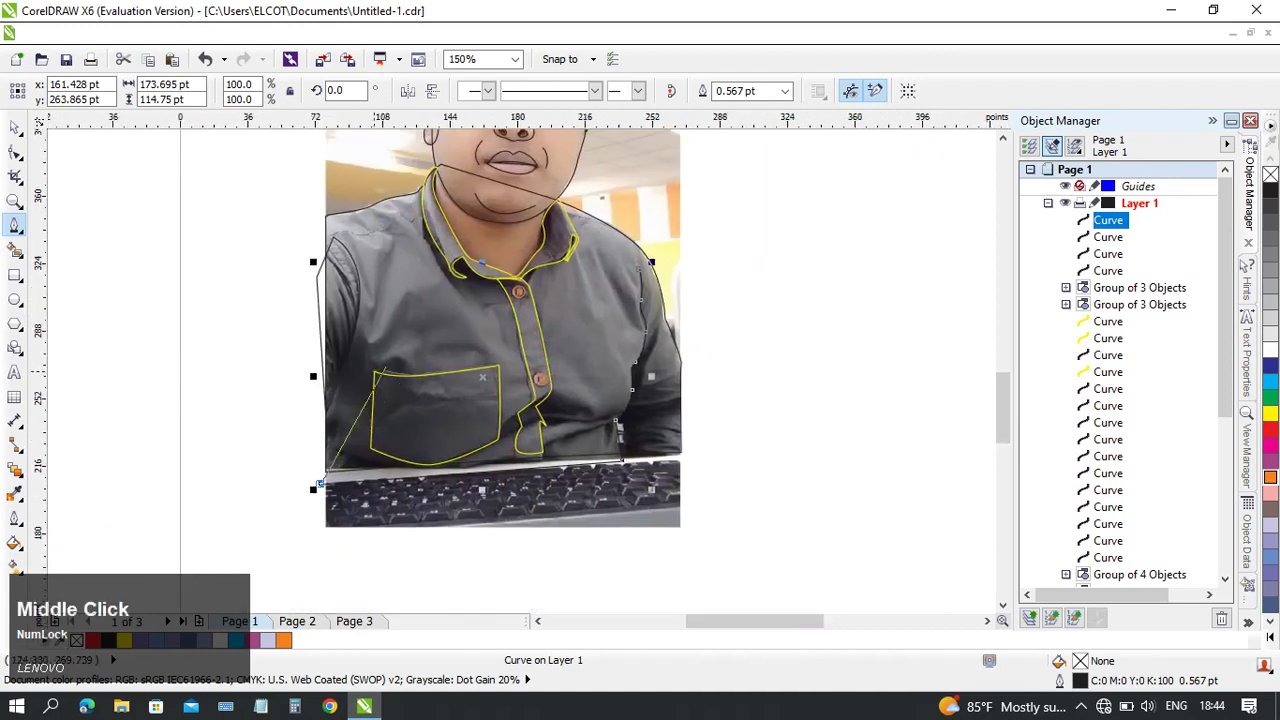
pyautogui.scroll(1, 716, 476)
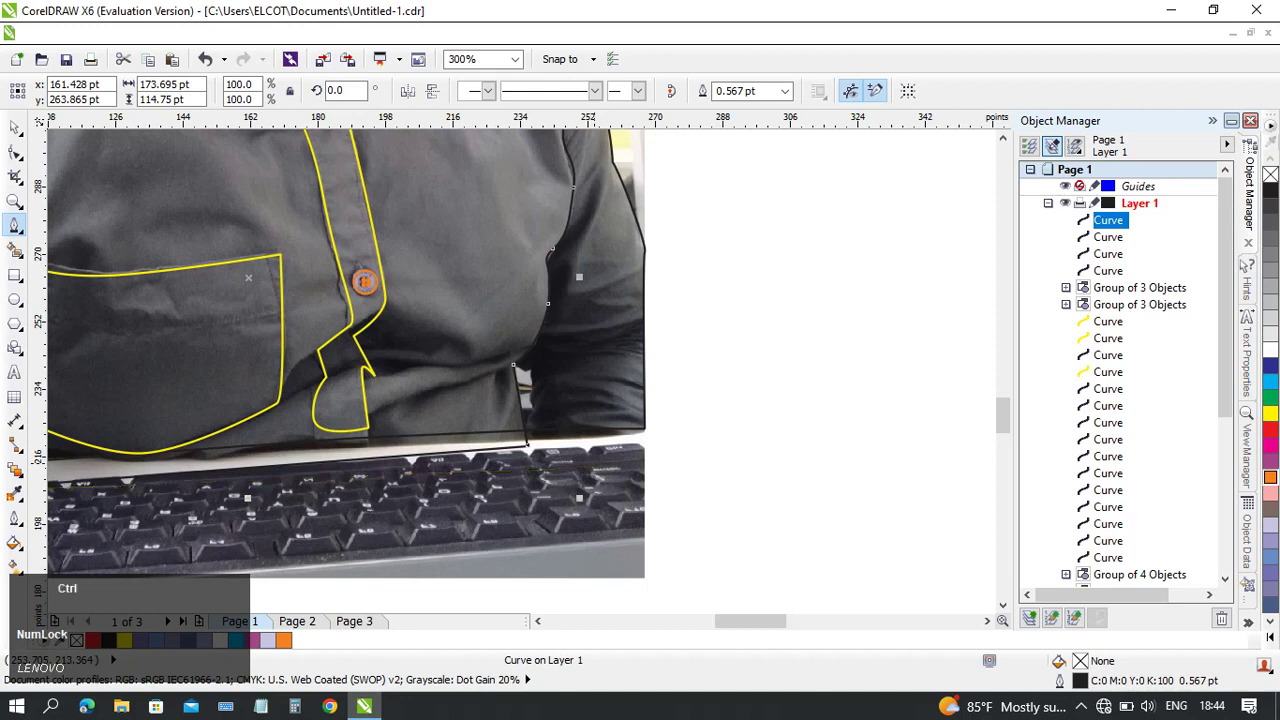
# - Turn the side curve at the hem and trace it back up the sleeve edge to the top of the gap beside the arm
pyautogui.click(527, 443)
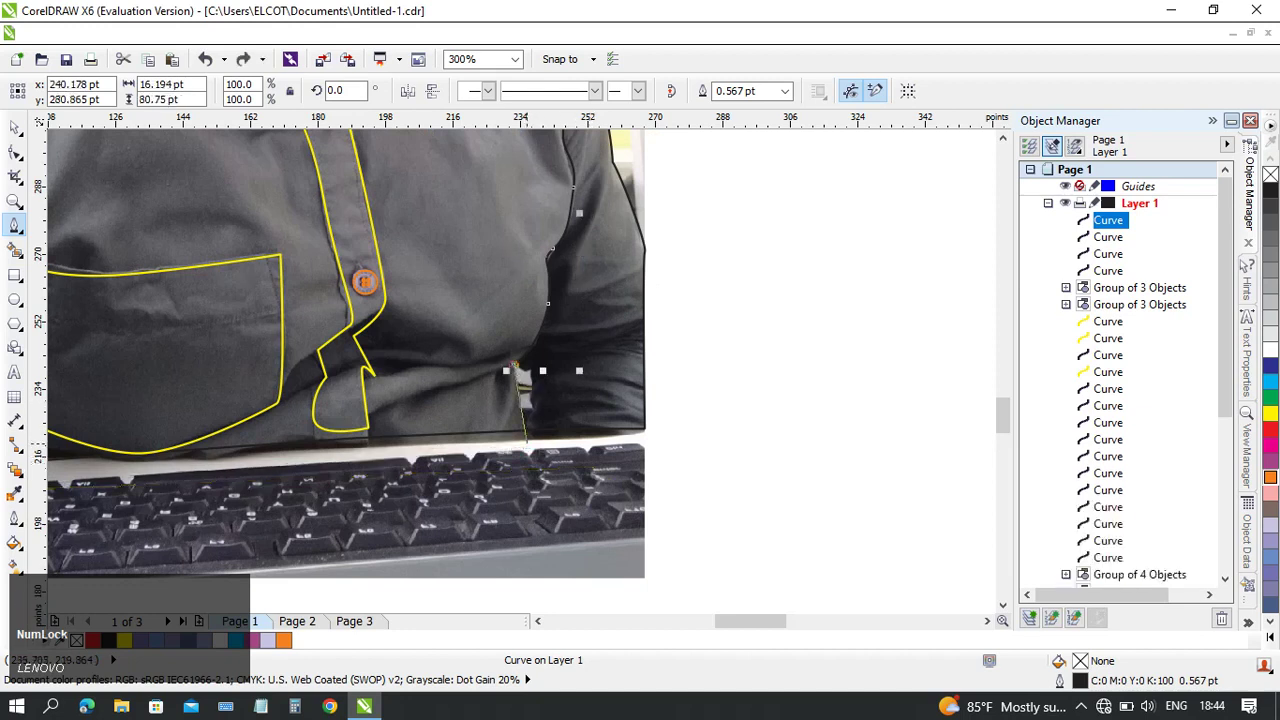
pyautogui.scroll(2, 530, 432)
pyautogui.click(540, 475)
pyautogui.scroll(1, 520, 352)
pyautogui.click(506, 459)
pyautogui.hotkey('ctrl', 'z')
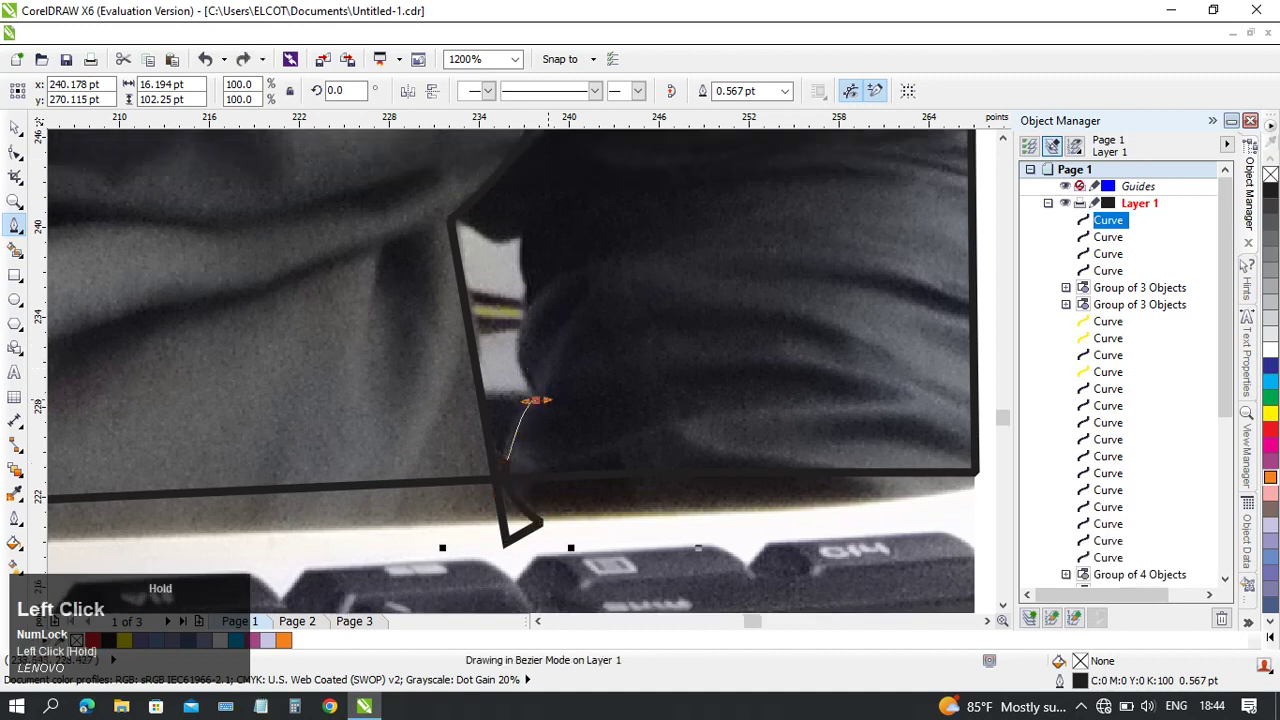
pyautogui.moveTo(519, 335); pyautogui.dragTo(543, 289)
pyautogui.middleClick(538, 275)
pyautogui.click(541, 366)
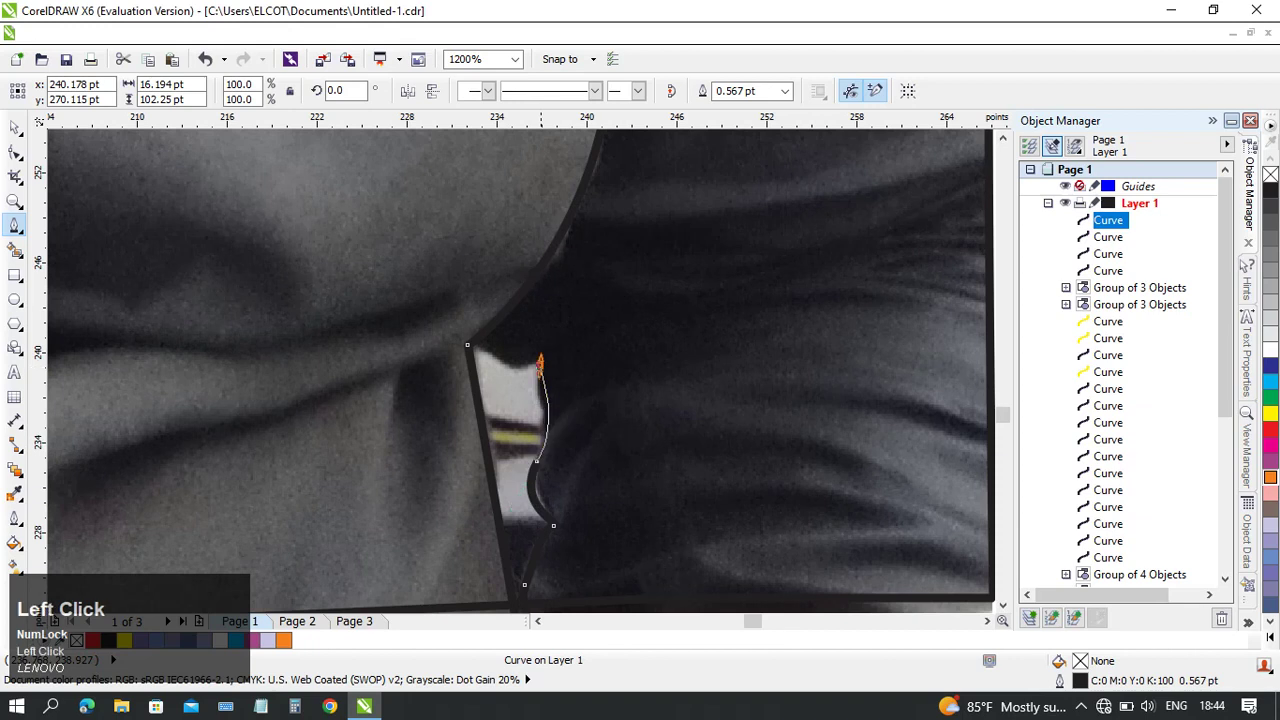
# - Close the side curve up along the dark sleeve fold to its starting point near the shoulder and outline it in yellow
pyautogui.scroll(-1, 507, 361)
pyautogui.middleClick(560, 361)
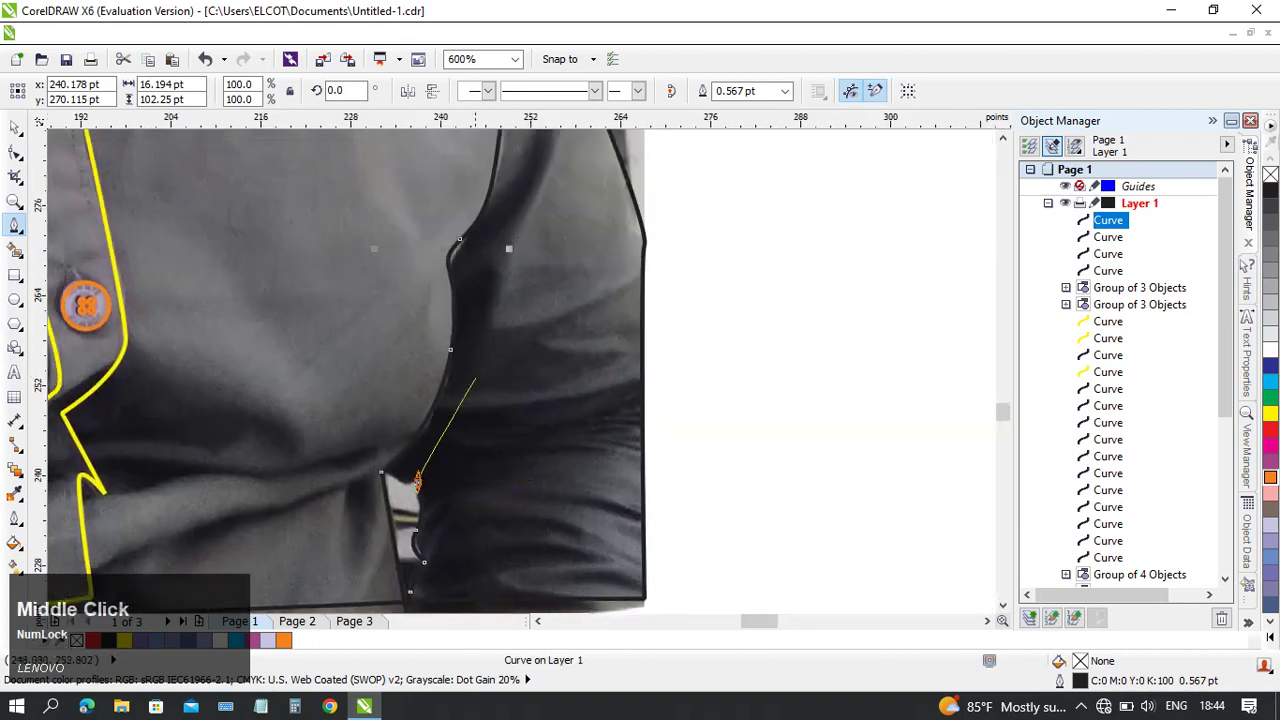
pyautogui.scroll(-2, 486, 320)
pyautogui.middleClick(486, 320)
pyautogui.scroll(2, 592, 405)
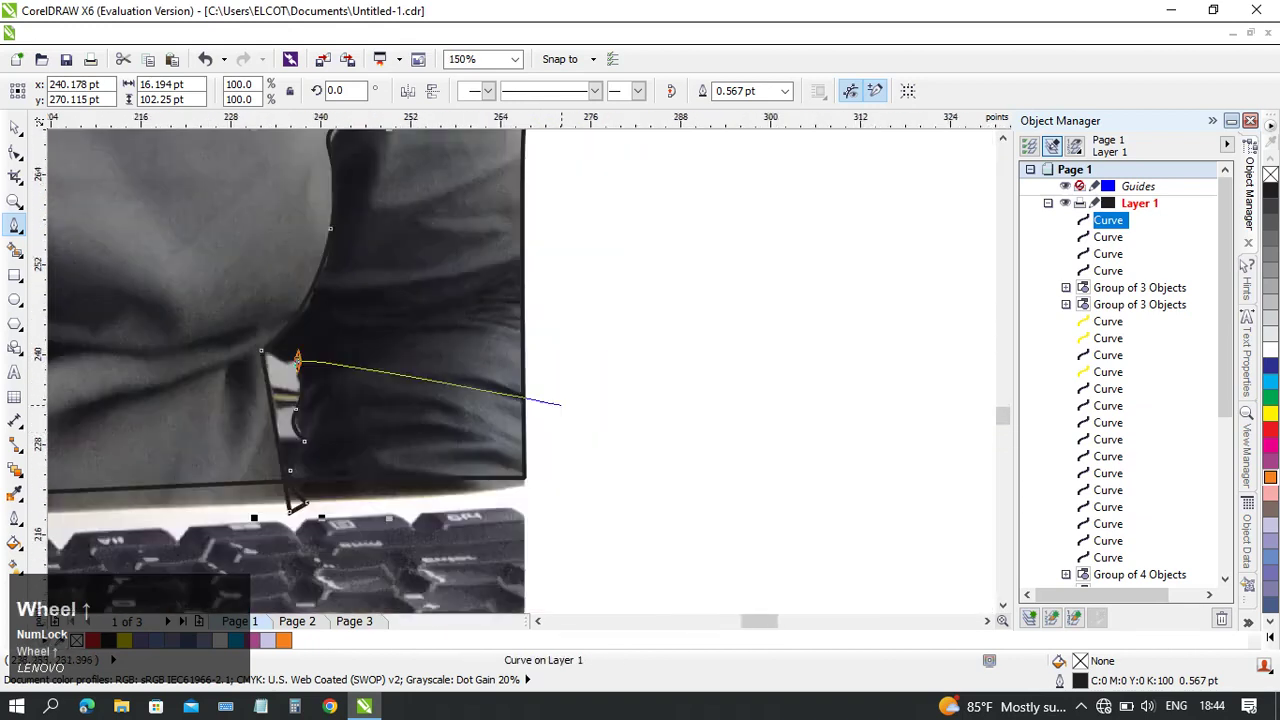
pyautogui.middleClick(308, 318)
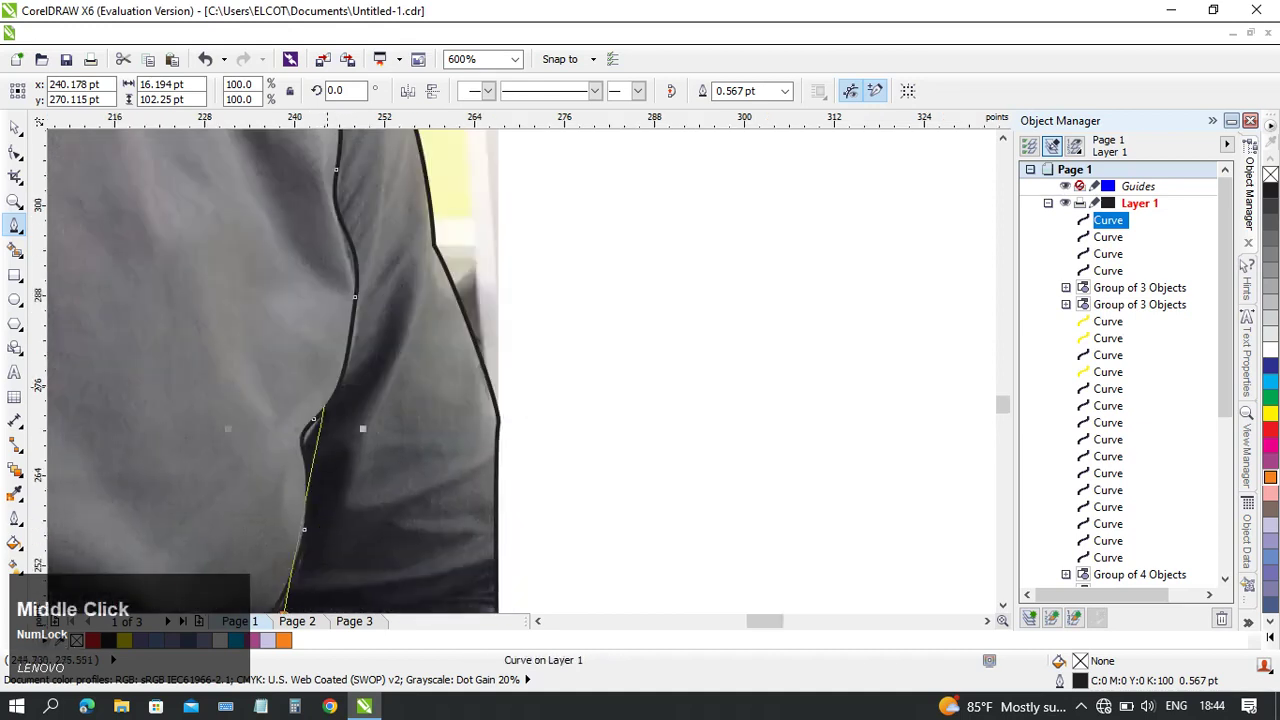
pyautogui.scroll(-2, 357, 386)
pyautogui.middleClick(405, 400)
pyautogui.scroll(1, 606, 410)
pyautogui.middleClick(450, 402)
pyautogui.moveTo(549, 361); pyautogui.dragTo(546, 287)
pyautogui.click(520, 191)
pyautogui.rightClick(1270, 413)
pyautogui.middleClick(536, 393)
pyautogui.scroll(1, 640, 445)
pyautogui.middleClick(580, 275)
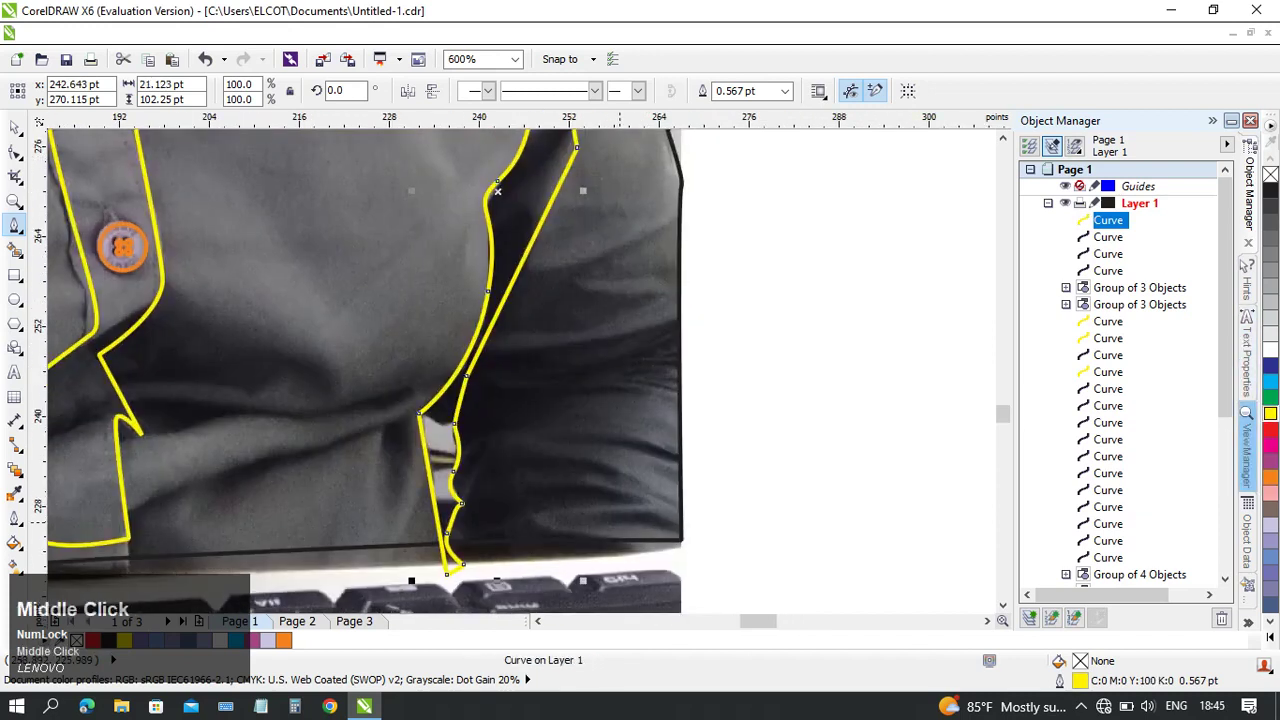
pyautogui.scroll(-1, 650, 455)
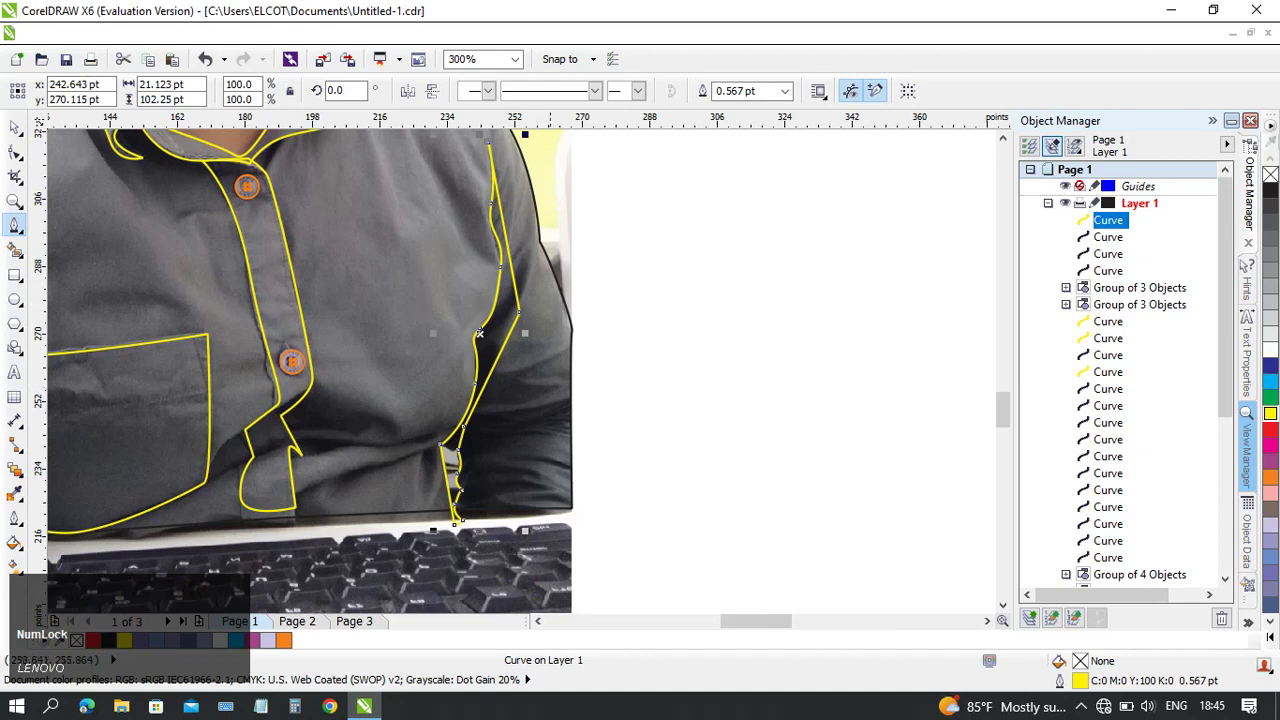
pyautogui.middleClick(607, 366)
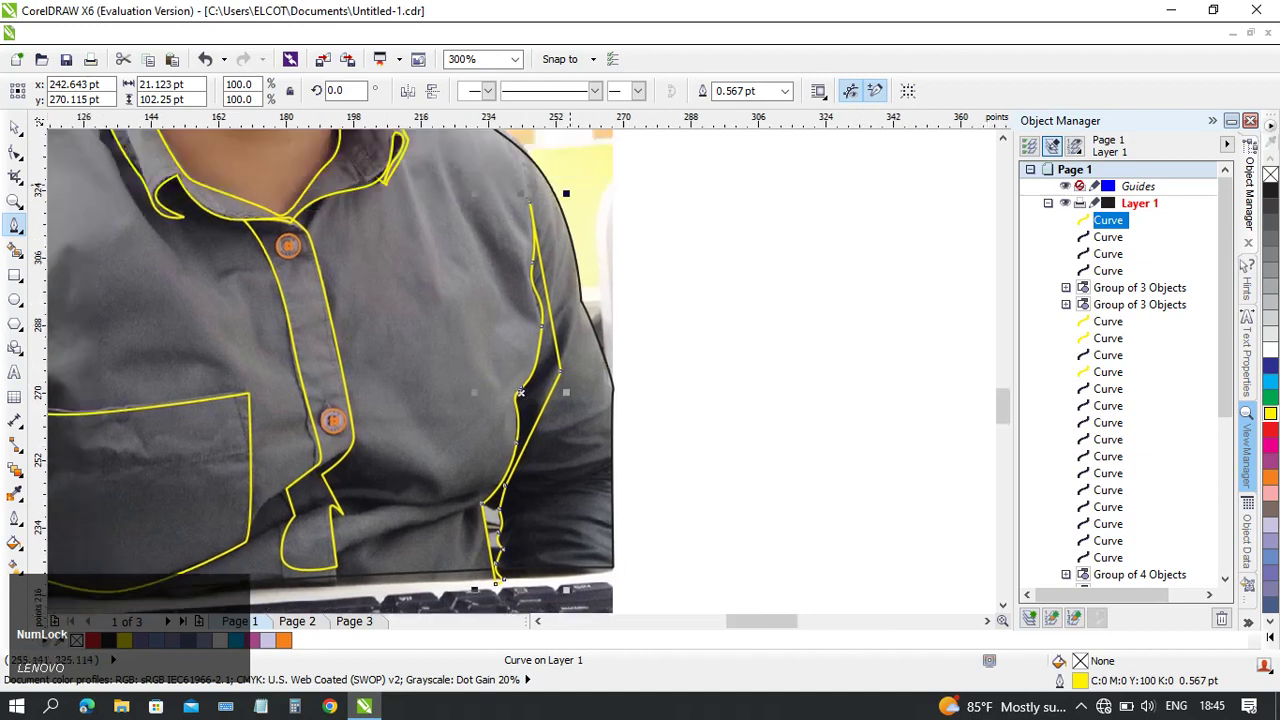
pyautogui.click(539, 148)
pyautogui.moveTo(549, 362); pyautogui.dragTo(530, 412)
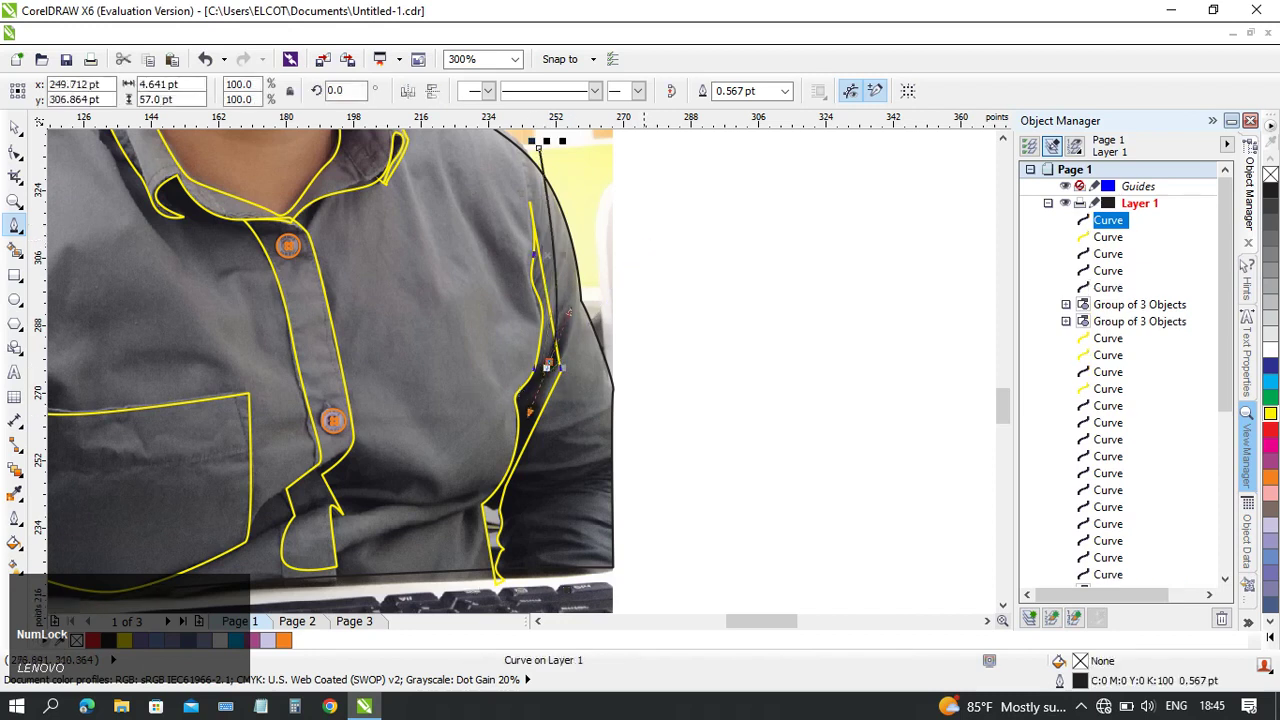
pyautogui.click(538, 146)
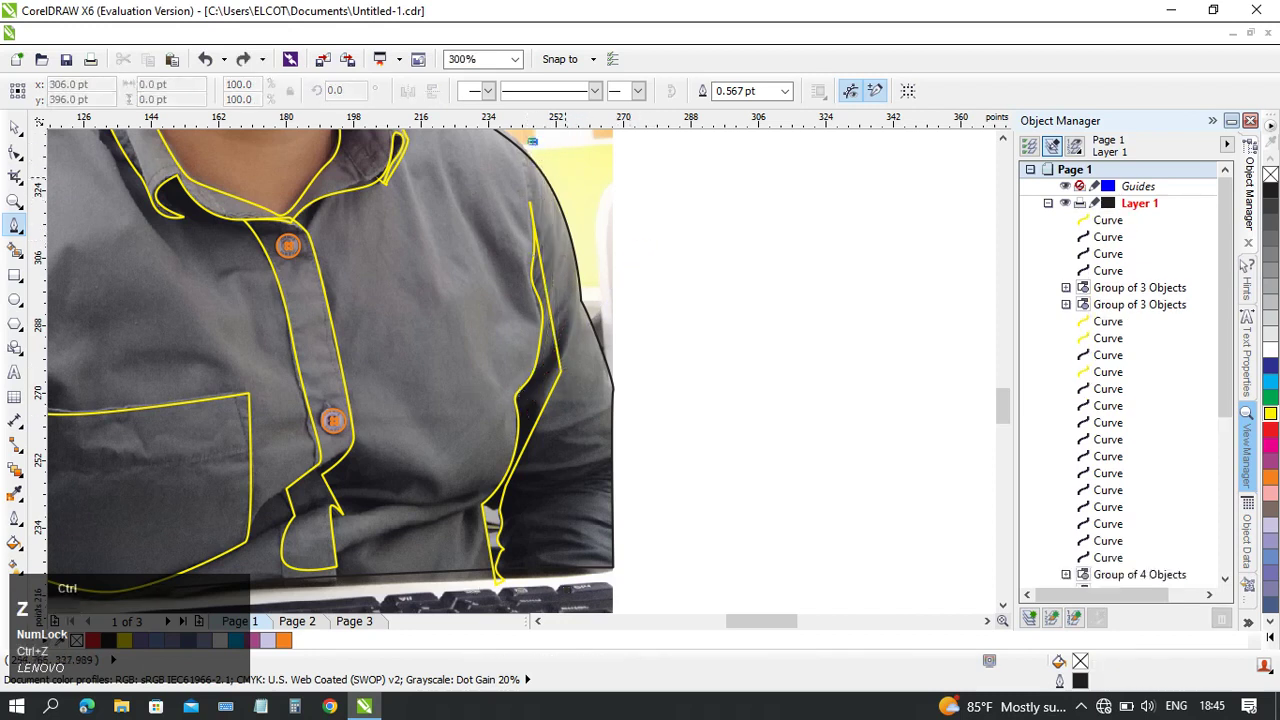
pyautogui.click(547, 236)
pyautogui.moveTo(547, 351); pyautogui.dragTo(646, 297)
pyautogui.scroll(1, 646, 378)
pyautogui.moveTo(578, 403); pyautogui.dragTo(620, 338)
pyautogui.moveTo(569, 520); pyautogui.dragTo(755, 323)
pyautogui.rightClick(1270, 413)
pyautogui.scroll(-1, 680, 365)
pyautogui.scroll(1, 634, 362)
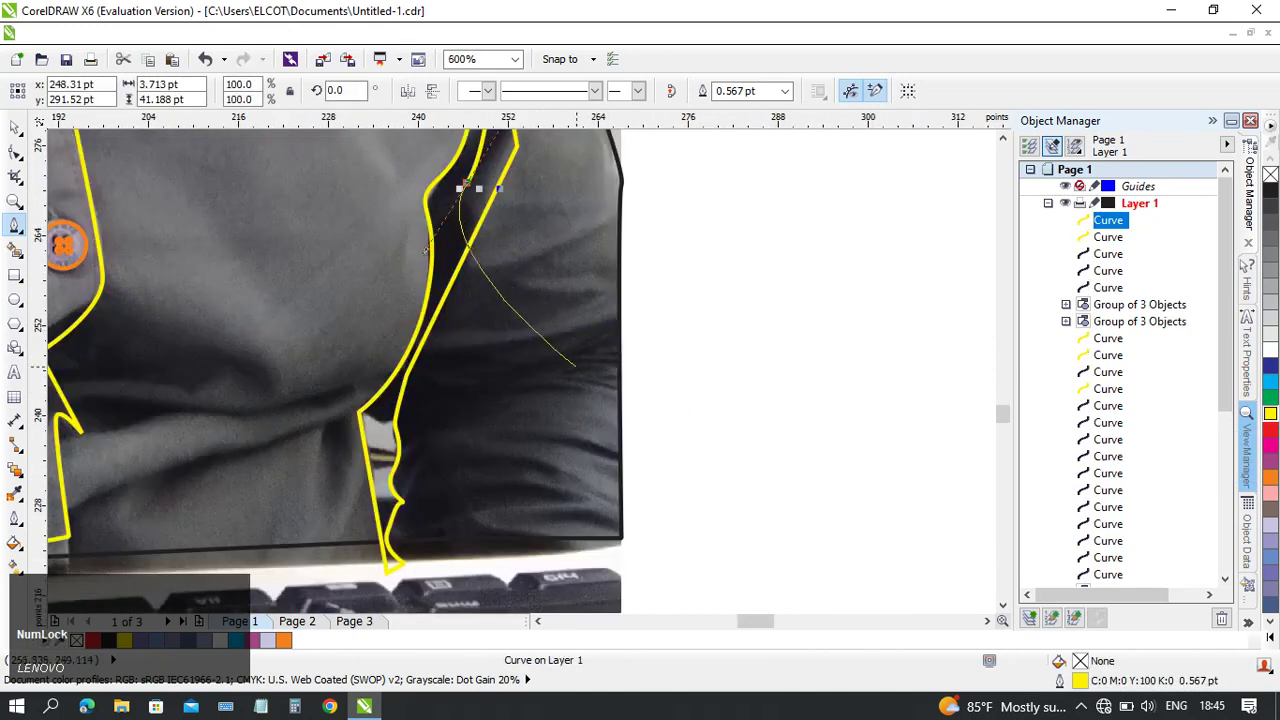
pyautogui.moveTo(575, 366); pyautogui.dragTo(626, 436)
pyautogui.moveTo(485, 528); pyautogui.dragTo(484, 560)
pyautogui.scroll(-1, 563, 443)
pyautogui.moveTo(525, 371); pyautogui.dragTo(533, 421)
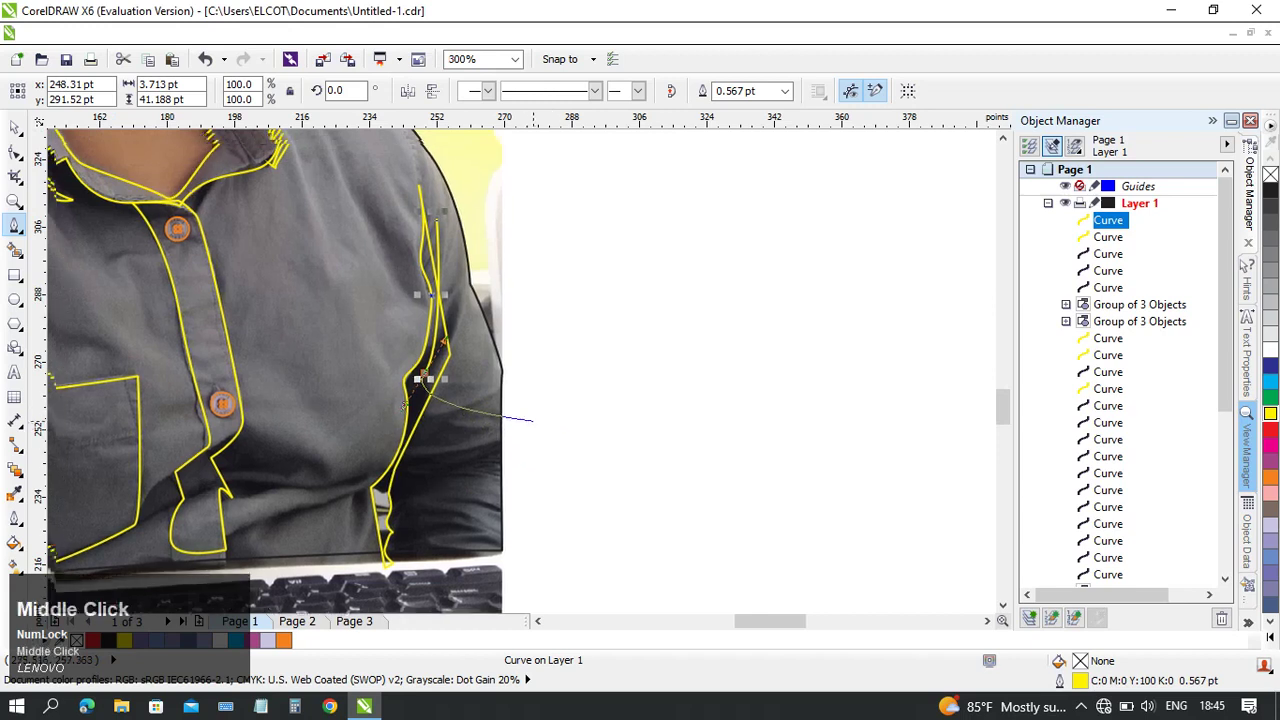
pyautogui.middleClick(533, 420)
pyautogui.middleClick(600, 415)
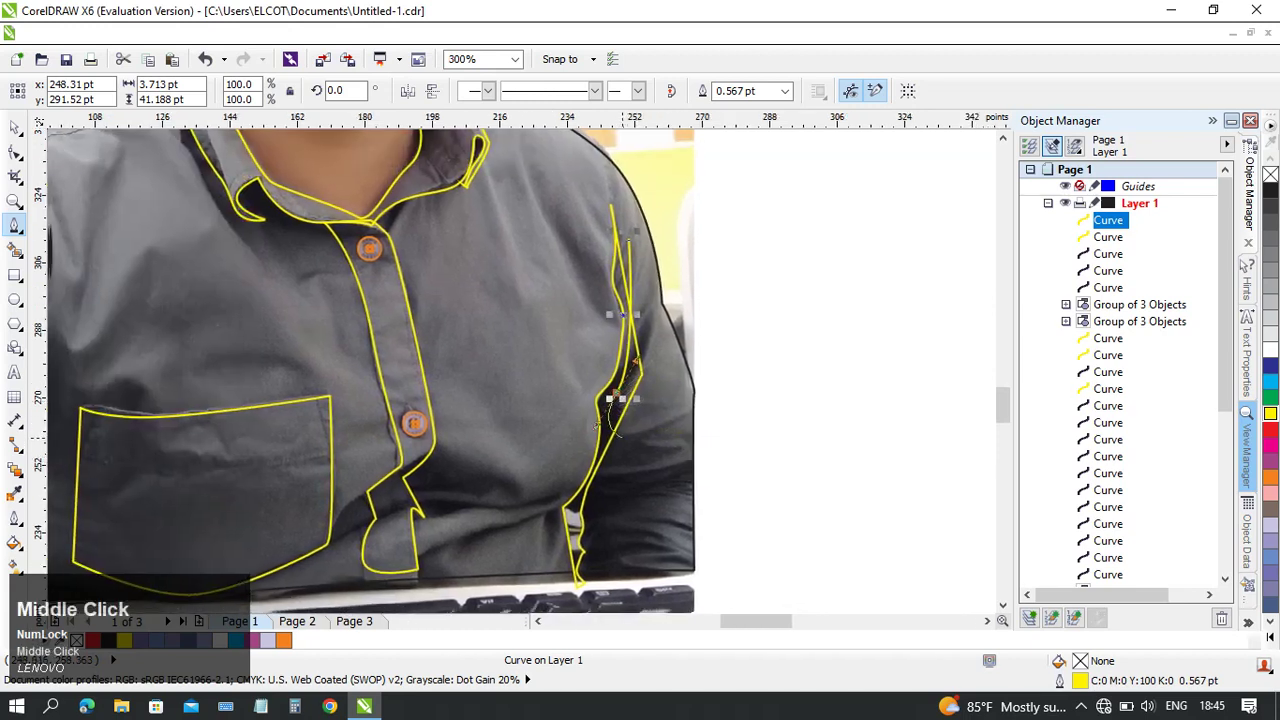
pyautogui.scroll(1, 600, 415)
pyautogui.middleClick(670, 420)
pyautogui.scroll(-1, 677, 393)
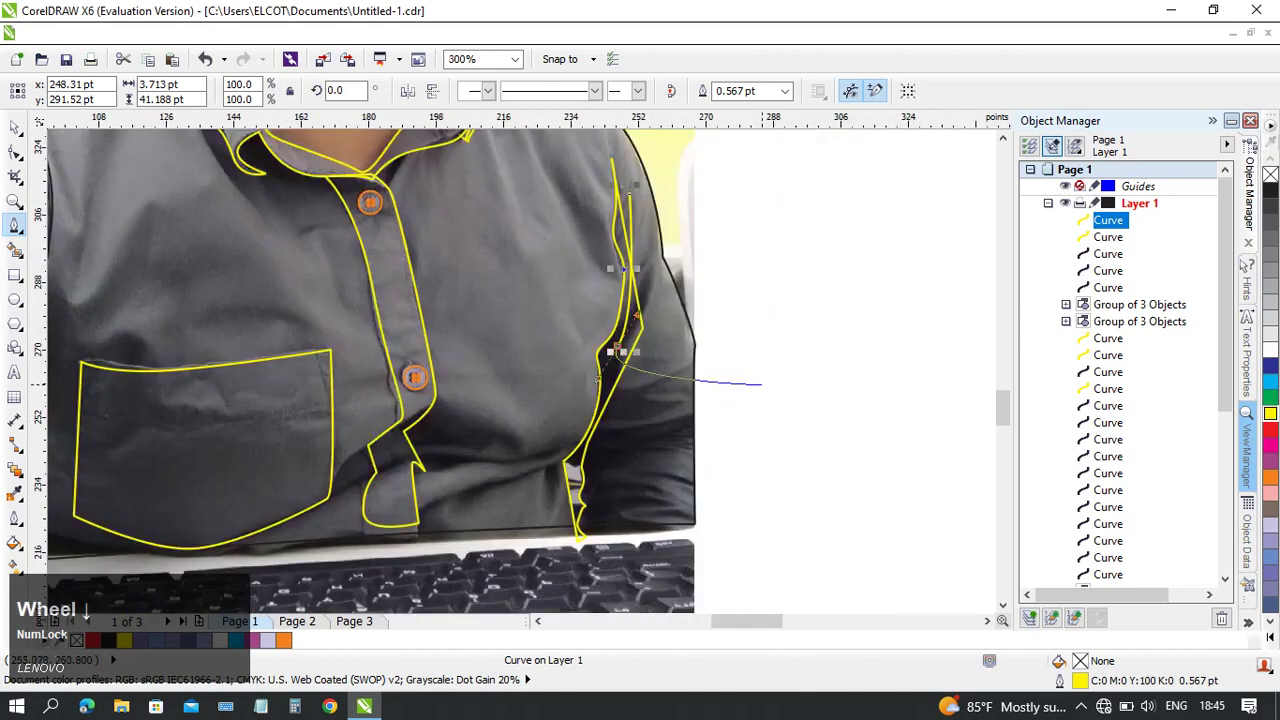
pyautogui.middleClick(597, 378)
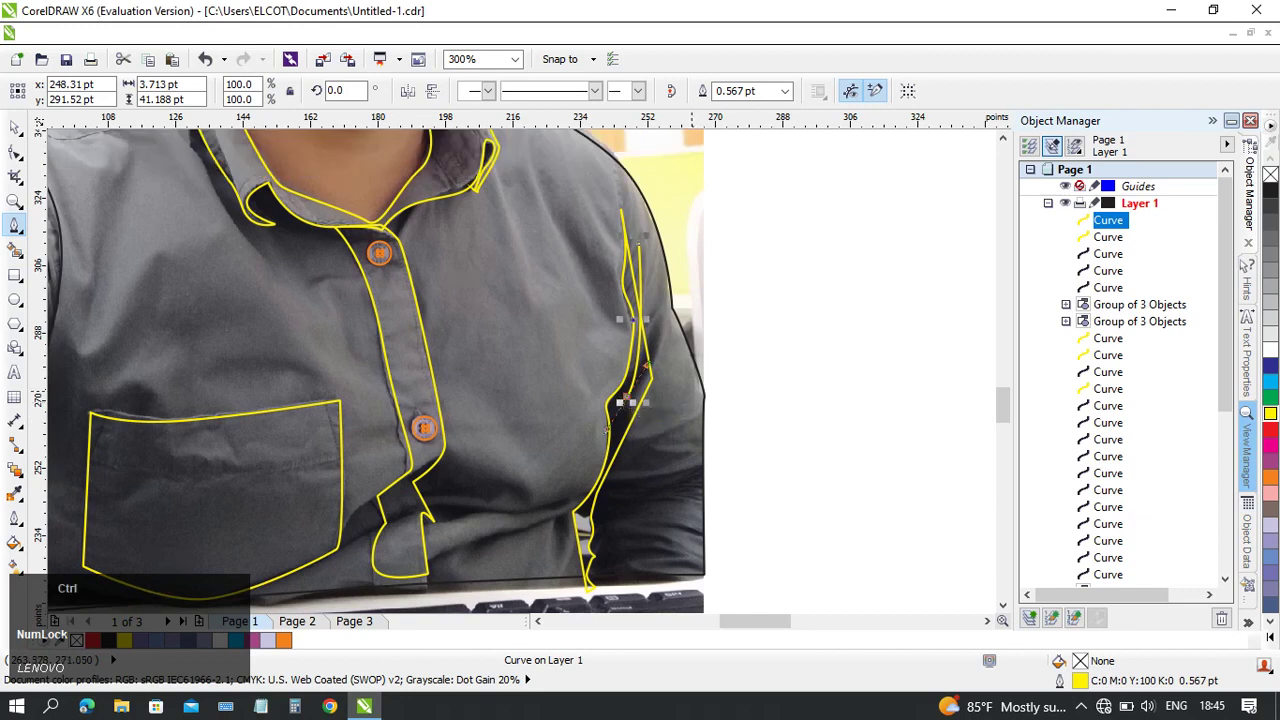
# - Undo the extra seam line and the last two straight segments of the sleeve fold outline
pyautogui.hotkey('ctrl', 'z')
pyautogui.hotkey('ctrl', 'z')
pyautogui.hotkey('ctrl', 'z')
pyautogui.scroll(1, 767, 422)
pyautogui.middleClick(588, 418)
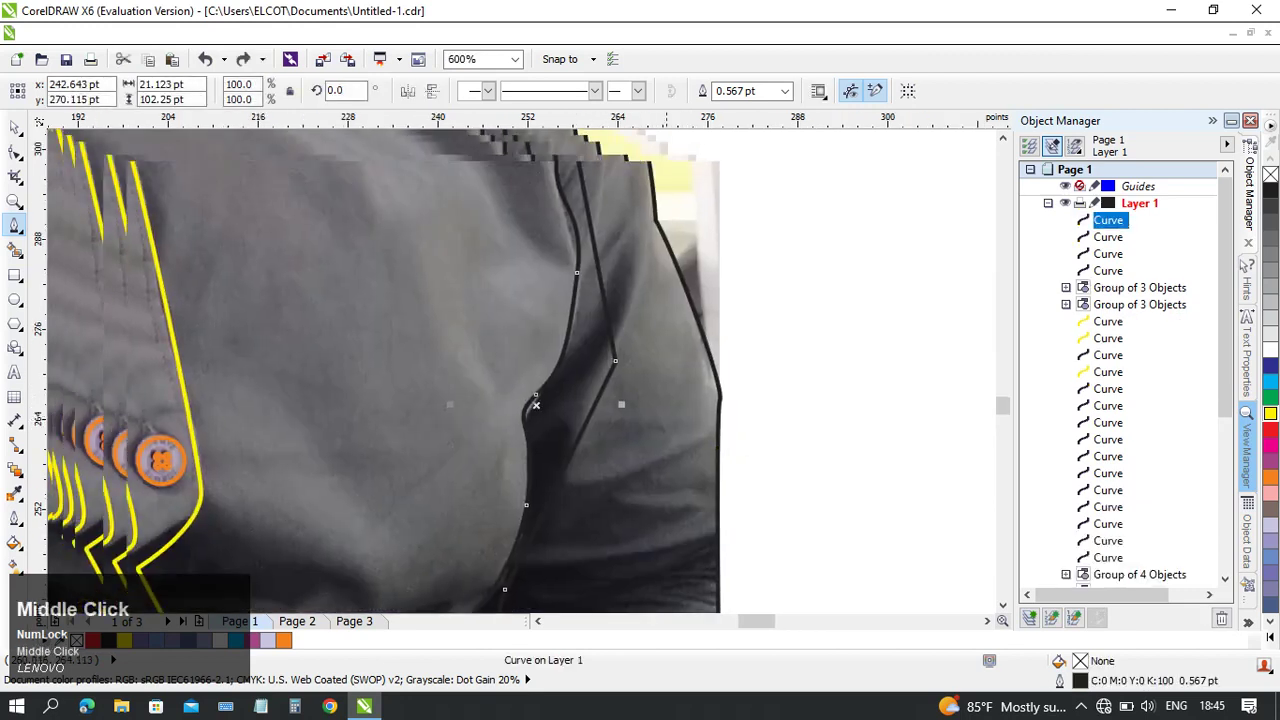
pyautogui.hotkey('ctrl', 'z')
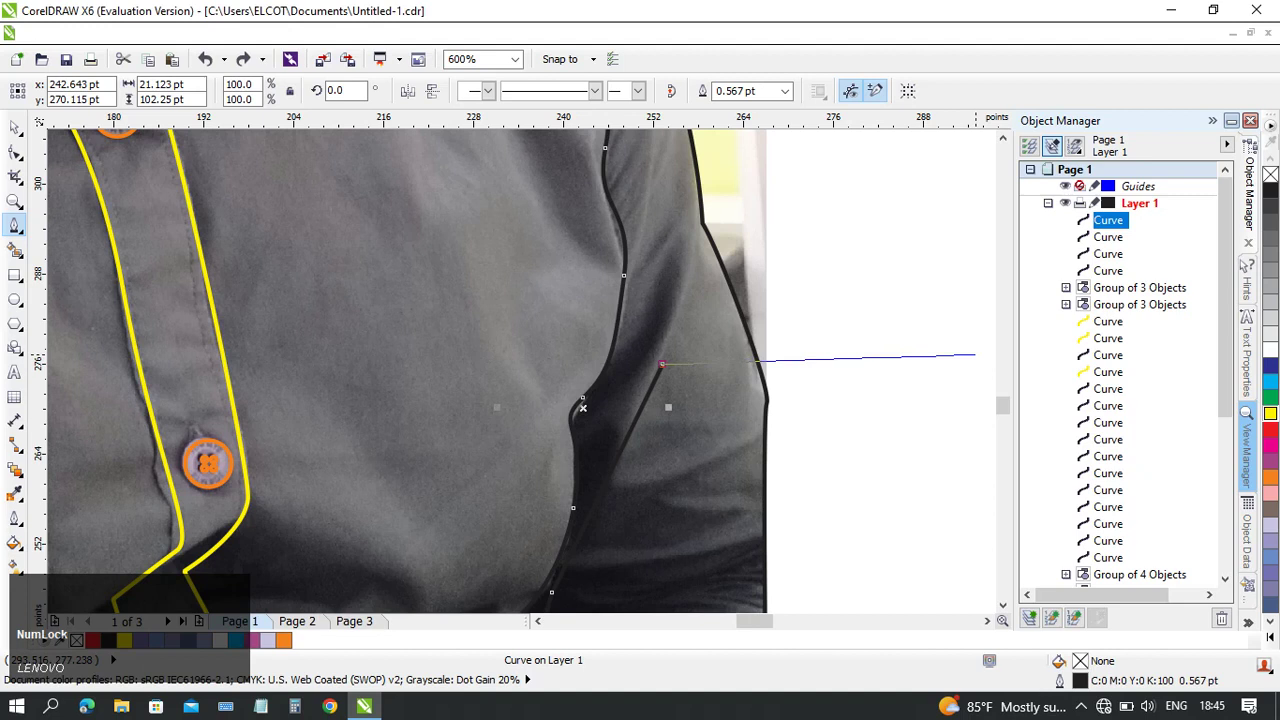
pyautogui.hotkey('ctrl', 'z')
pyautogui.middleClick(710, 384)
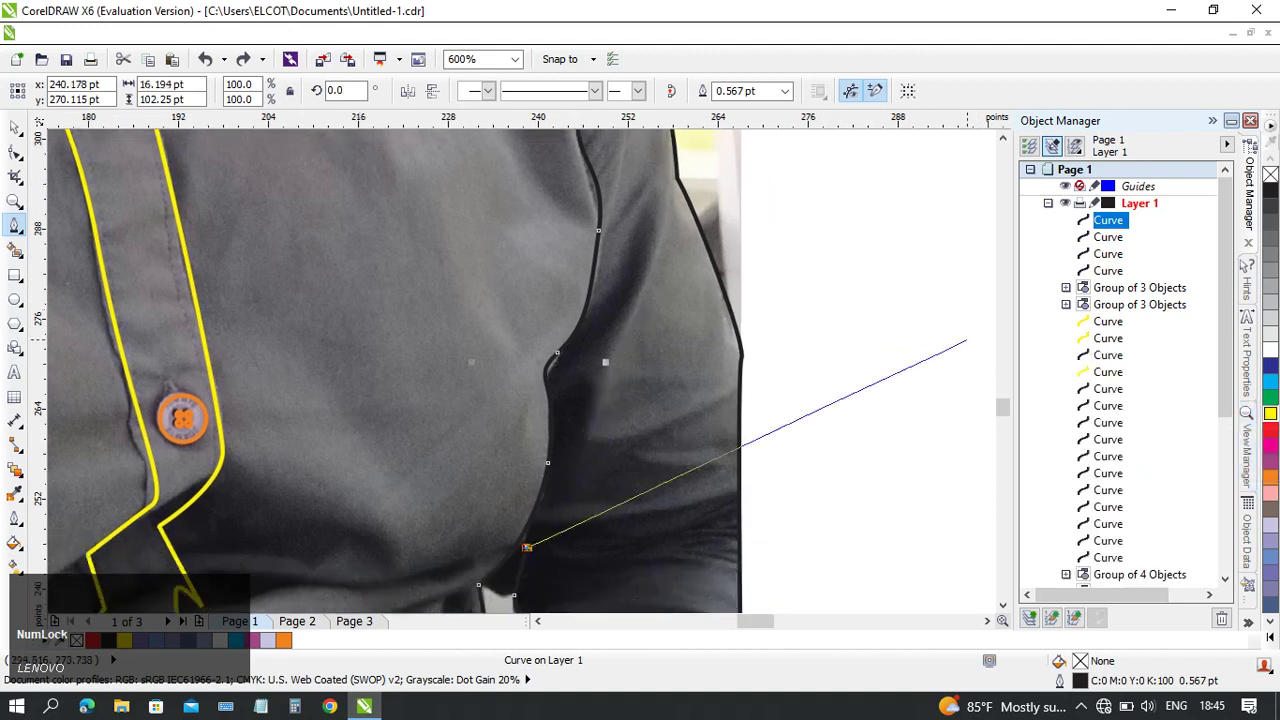
# - Color the sleeve fold outline yellow and retrace its outer side with curved segments up to the shoulder, closing the shape
pyautogui.rightClick(1270, 413)
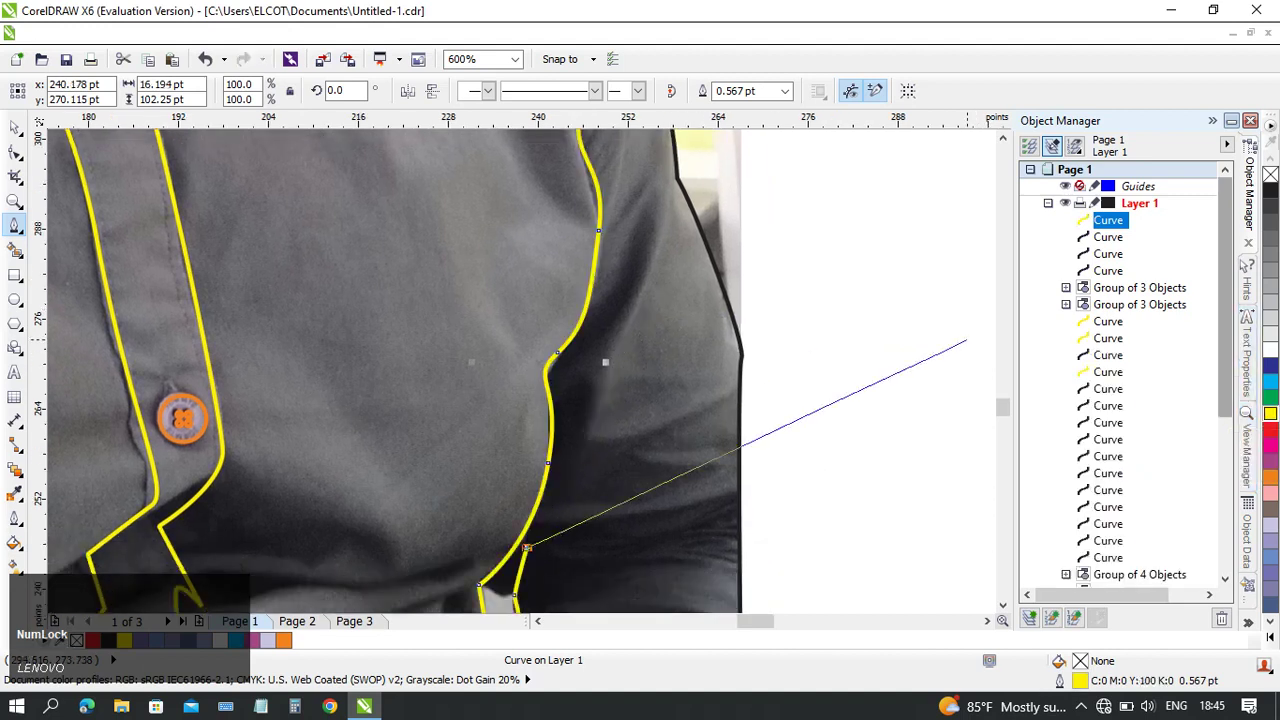
pyautogui.moveTo(567, 440); pyautogui.dragTo(585, 351)
pyautogui.middleClick(599, 325)
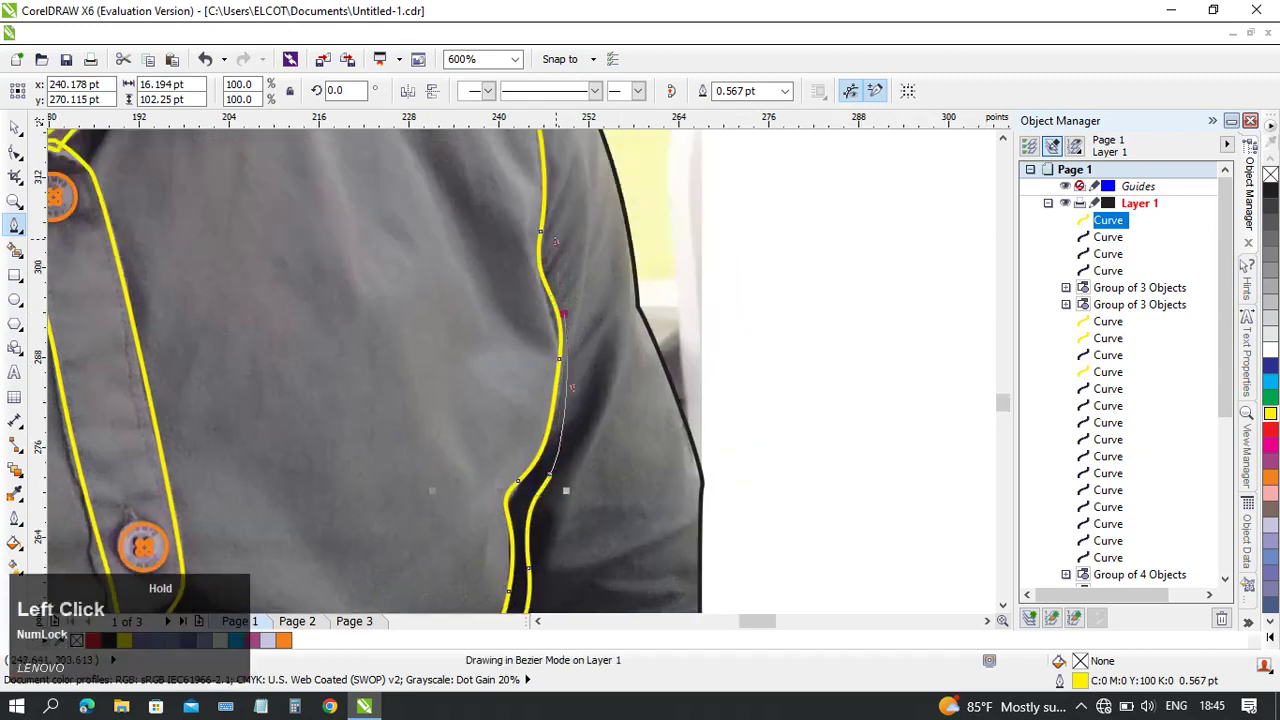
pyautogui.middleClick(586, 395)
pyautogui.moveTo(530, 333); pyautogui.dragTo(537, 360)
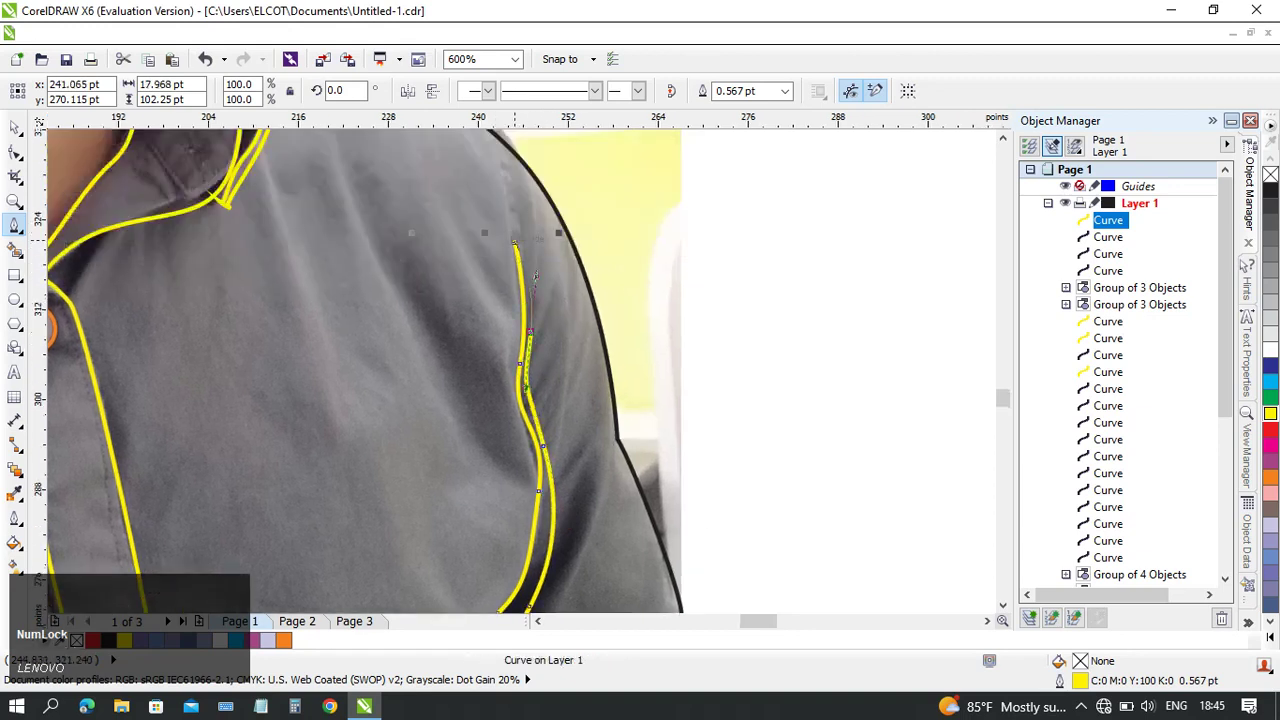
pyautogui.click(515, 241)
# - Examine the traced sleeve fold together with the pocket, placket and collar outlines on the shirt
pyautogui.scroll(-1, 268, 224)
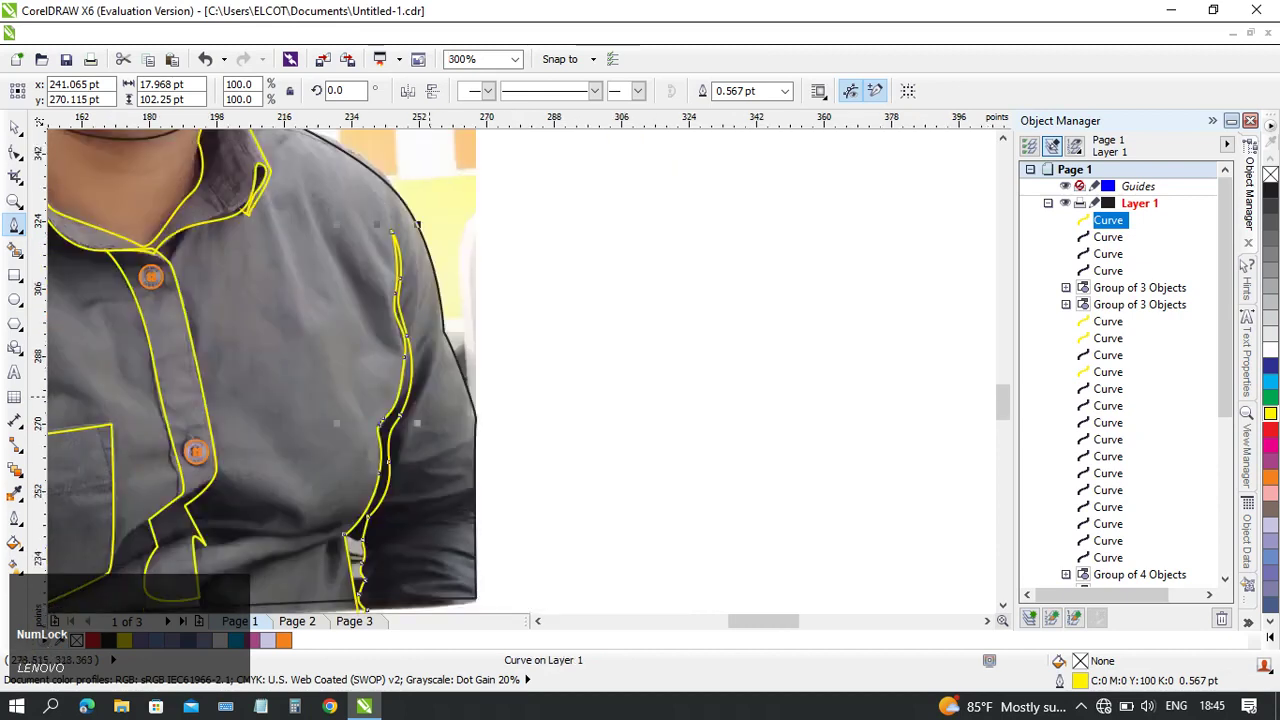
pyautogui.middleClick(440, 542)
pyautogui.middleClick(496, 294)
pyautogui.scroll(-1, 540, 412)
pyautogui.middleClick(542, 411)
pyautogui.scroll(1, 657, 439)
pyautogui.middleClick(659, 439)
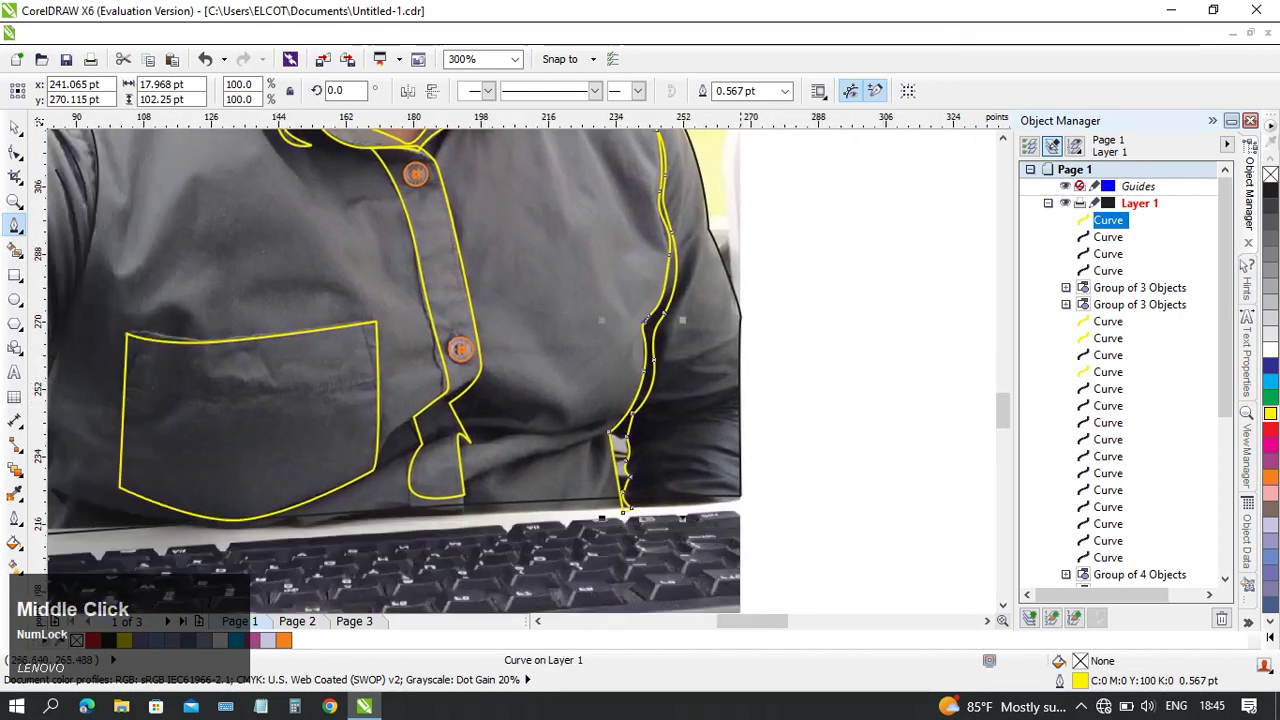
pyautogui.scroll(-1, 528, 272)
pyautogui.middleClick(526, 272)
pyautogui.middleClick(677, 383)
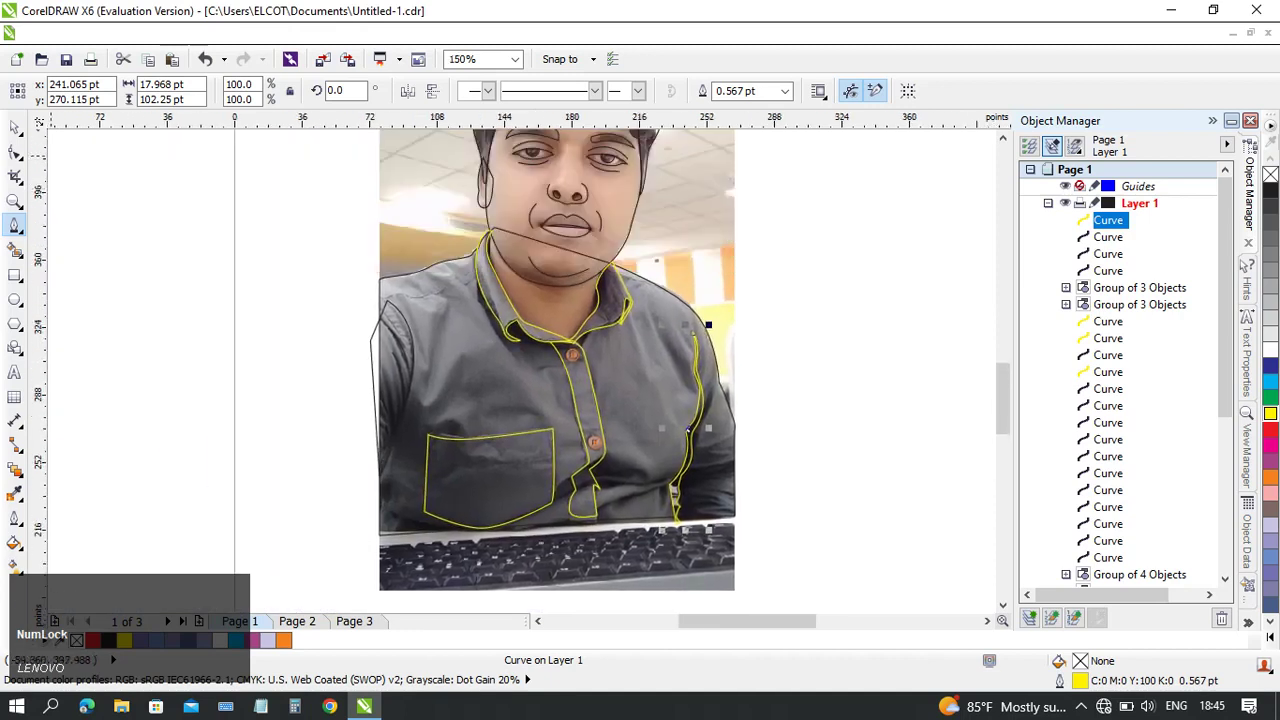
# - Draw a circle about 1.36 pt wide inside the iris of the left-hand eye, with white fill and white outline
pyautogui.click(14, 128)
pyautogui.middleClick(543, 239)
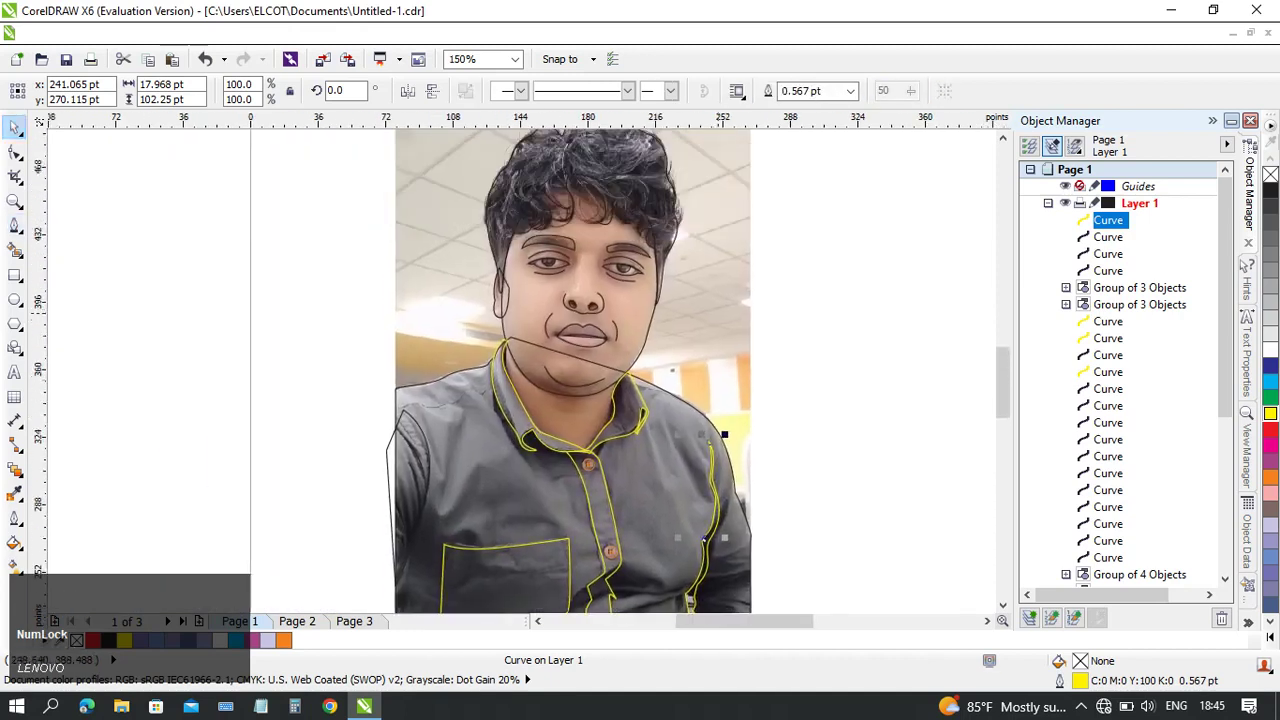
pyautogui.middleClick(724, 433)
pyautogui.scroll(2, 724, 433)
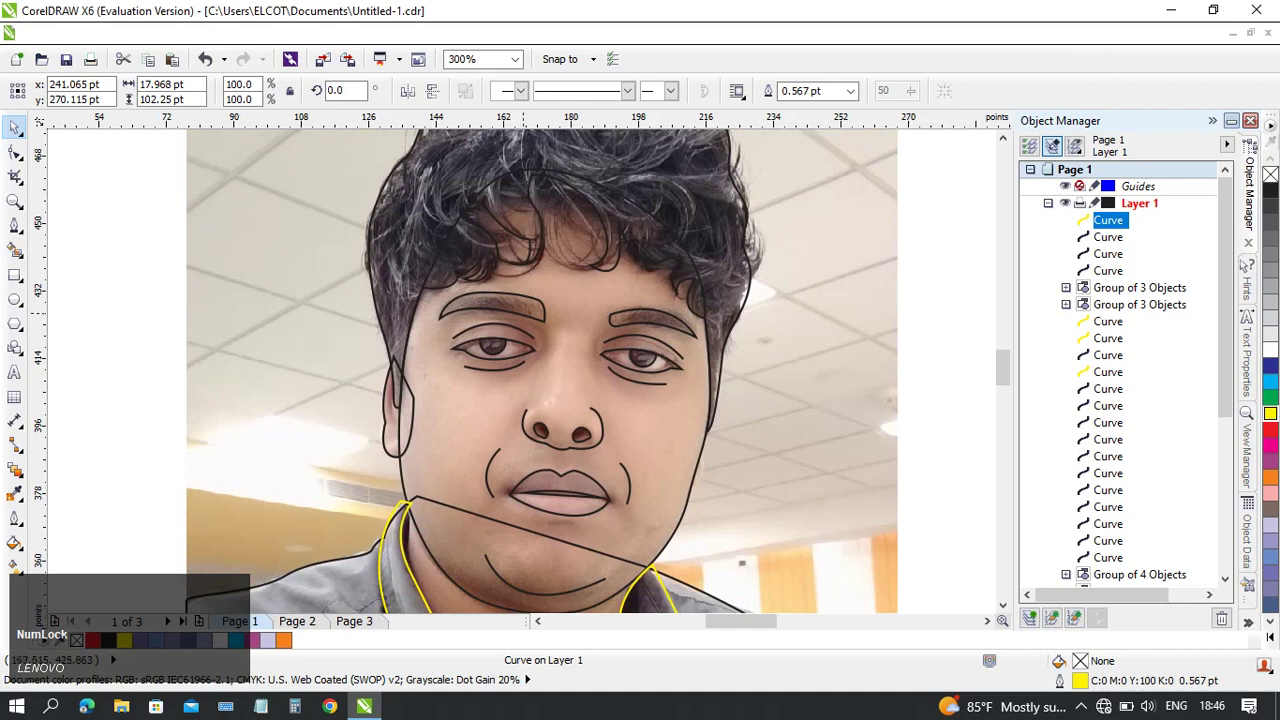
pyautogui.scroll(2, 646, 325)
pyautogui.middleClick(524, 311)
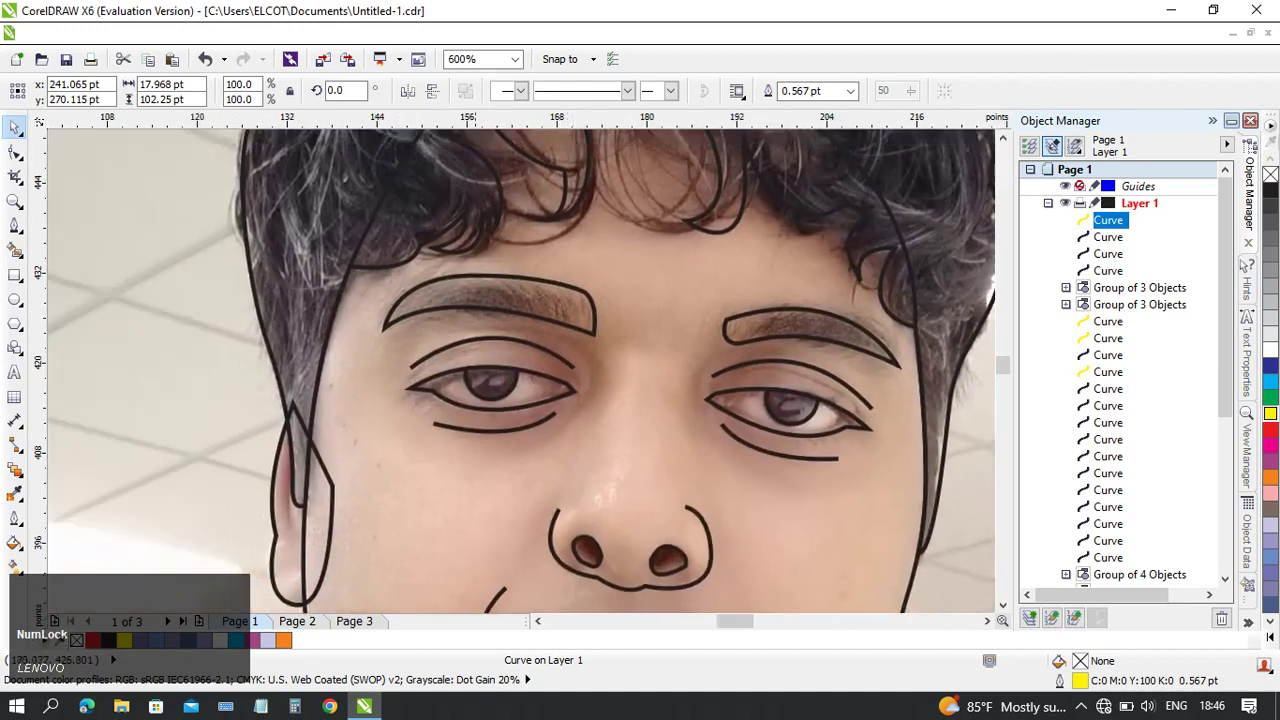
pyautogui.scroll(2, 527, 396)
pyautogui.middleClick(527, 396)
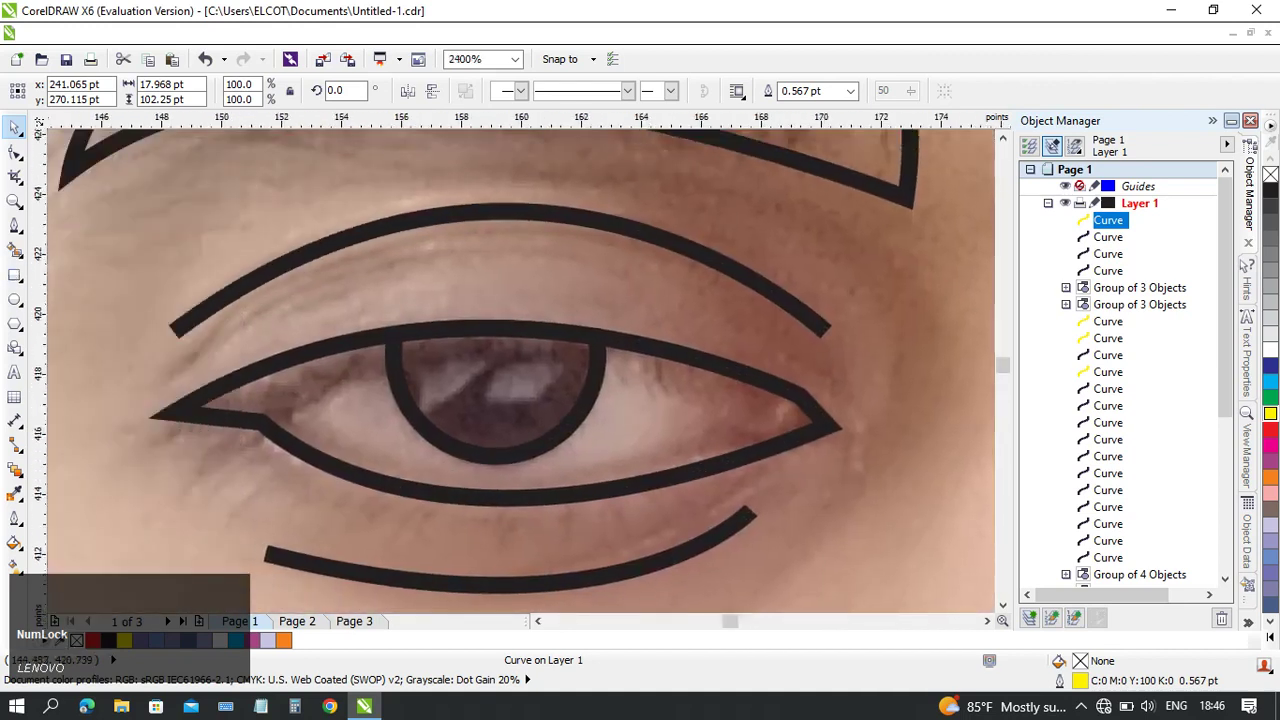
pyautogui.click(15, 298)
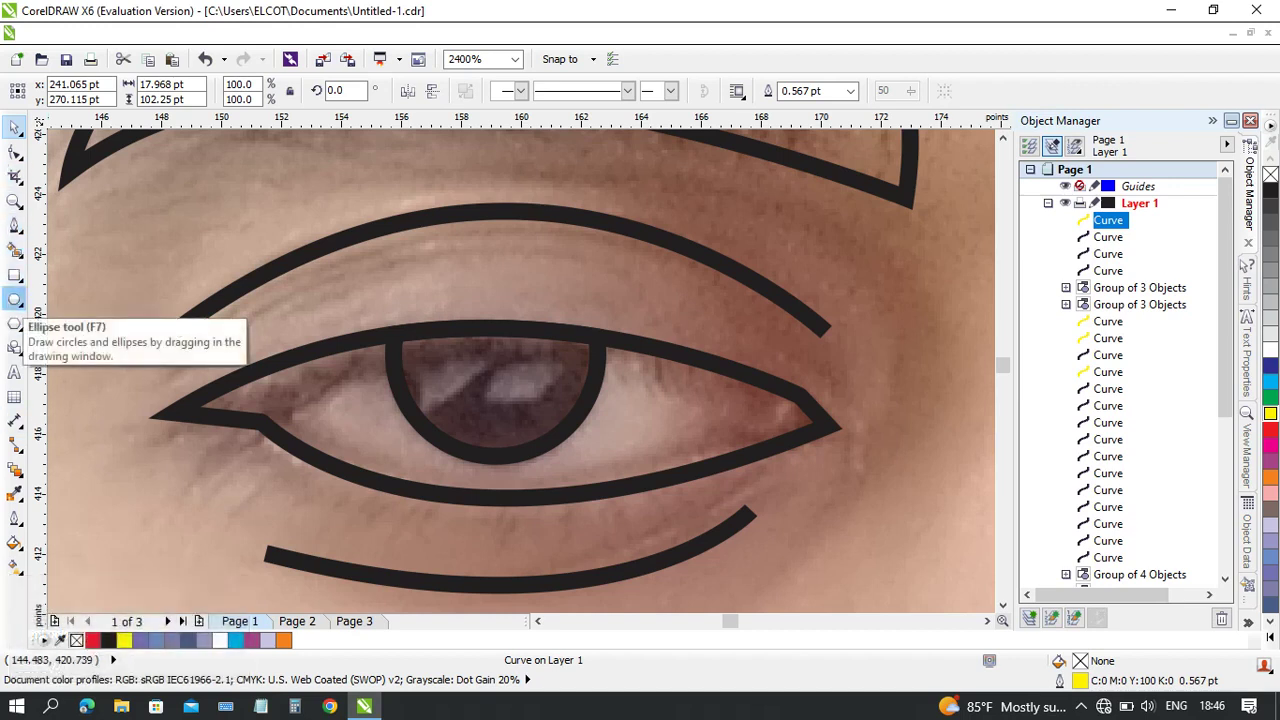
pyautogui.scroll(1, 433, 363)
pyautogui.moveTo(461, 362)
pyautogui.mouseDown()
pyautogui.moveTo(508, 427)
pyautogui.moveTo(523, 415)
pyautogui.moveTo(497, 388)
pyautogui.moveTo(547, 449)
pyautogui.mouseUp()
pyautogui.click(1270, 348)
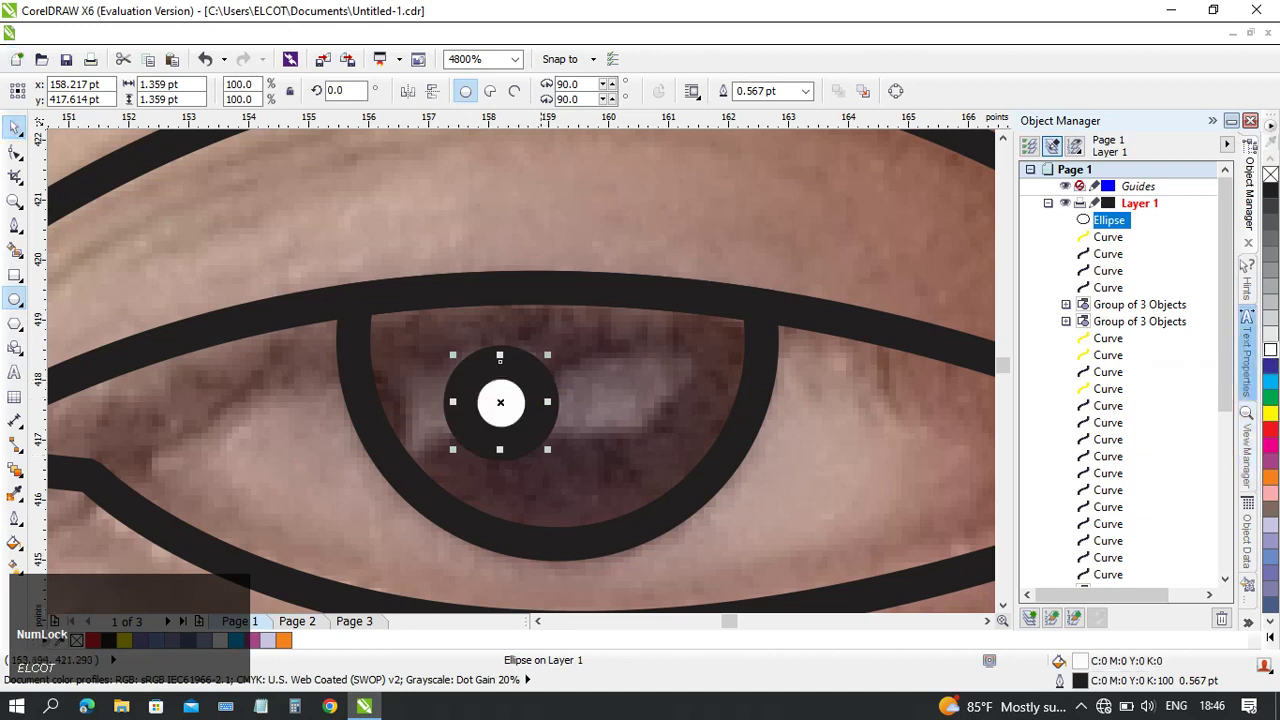
pyautogui.rightClick(1270, 348)
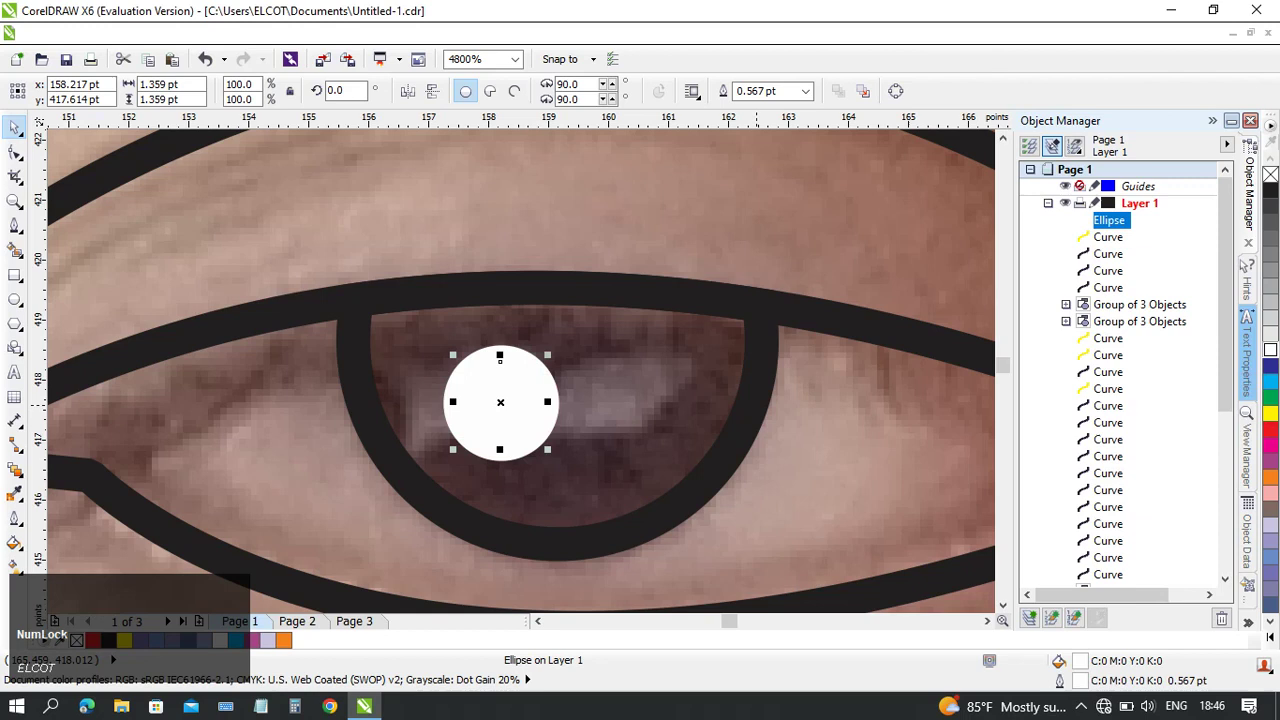
# - Shrink the white highlight circle in the iris and place a smaller white copy, about 0.31 pt wide, beside it
pyautogui.moveTo(524, 397); pyautogui.dragTo(578, 403)
pyautogui.scroll(-3, 502, 374)
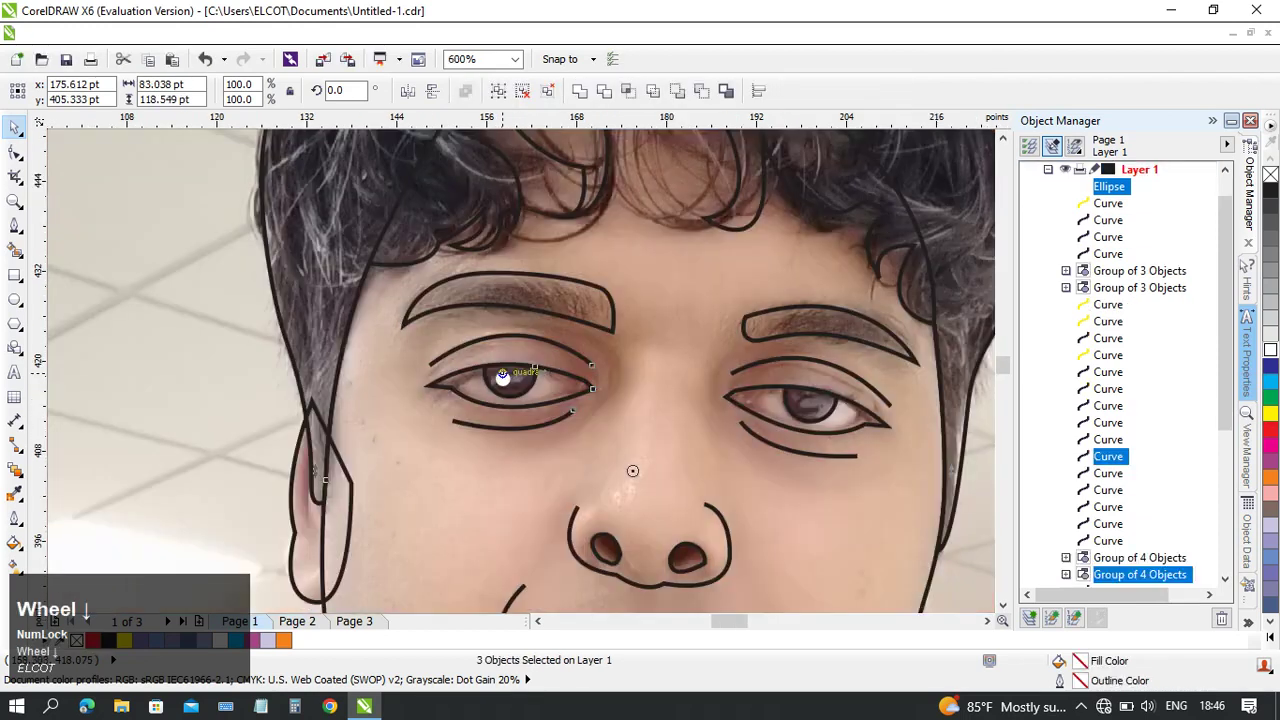
pyautogui.click(747, 456)
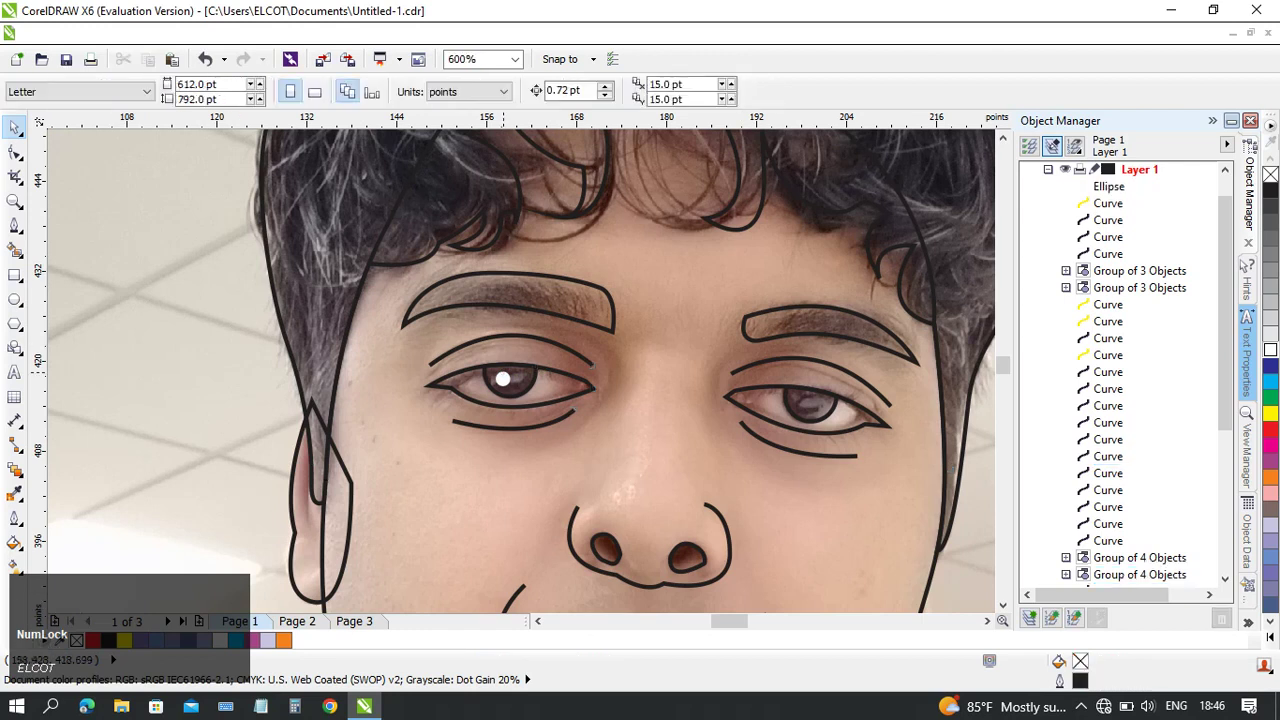
pyautogui.scroll(3, 503, 377)
pyautogui.middleClick(486, 373)
pyautogui.click(488, 376)
pyautogui.moveTo(546, 343); pyautogui.dragTo(579, 394)
pyautogui.moveTo(494, 371); pyautogui.dragTo(526, 348)
pyautogui.click(589, 384)
pyautogui.moveTo(605, 370); pyautogui.dragTo(578, 386)
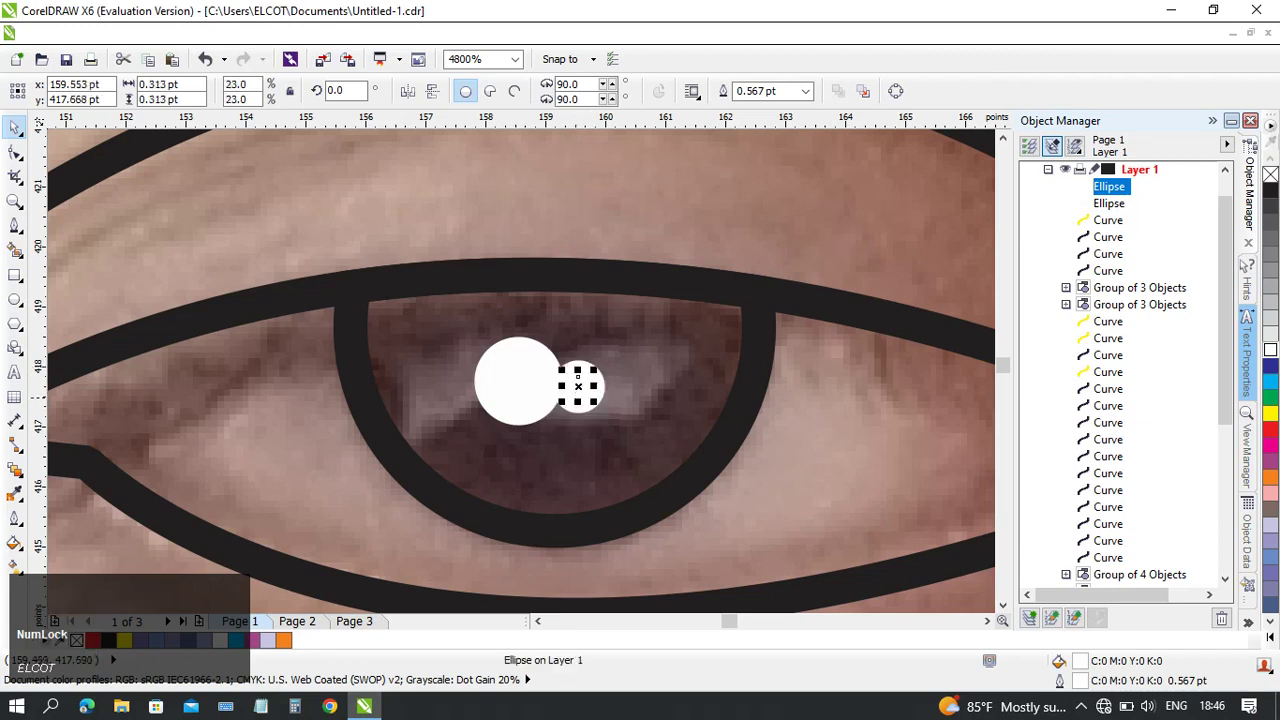
pyautogui.click(565, 414)
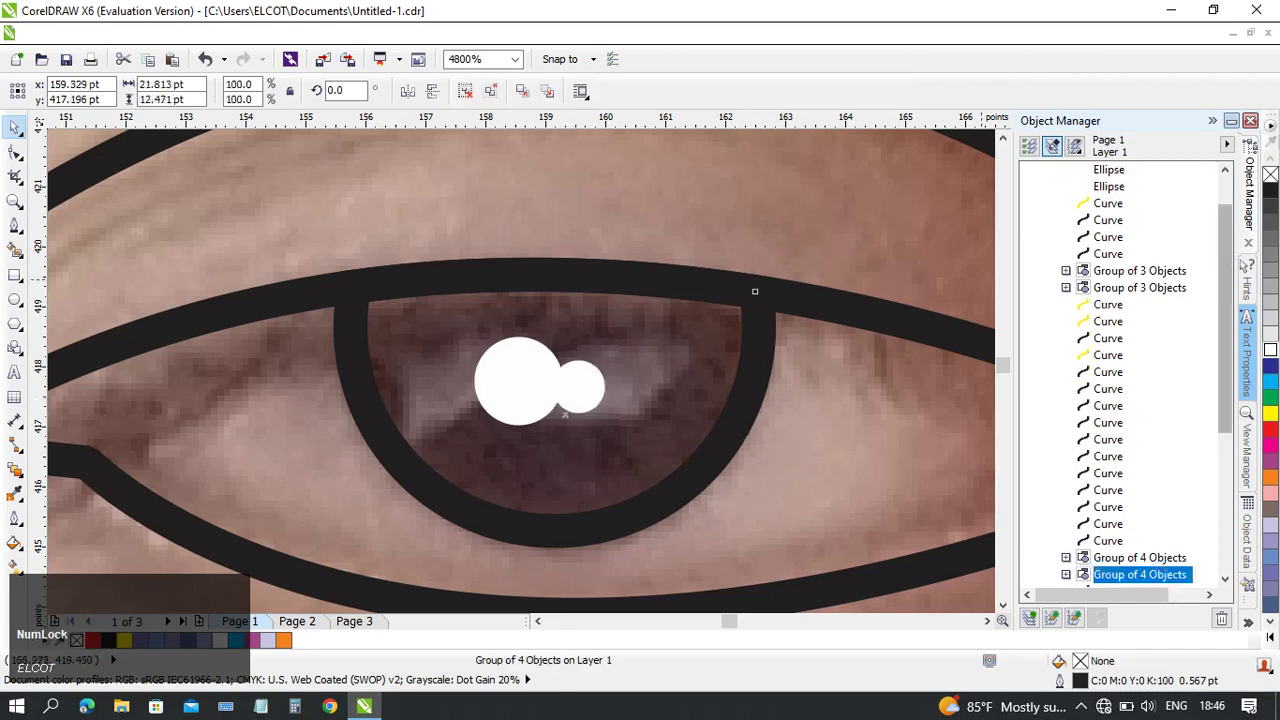
pyautogui.click(1270, 206)
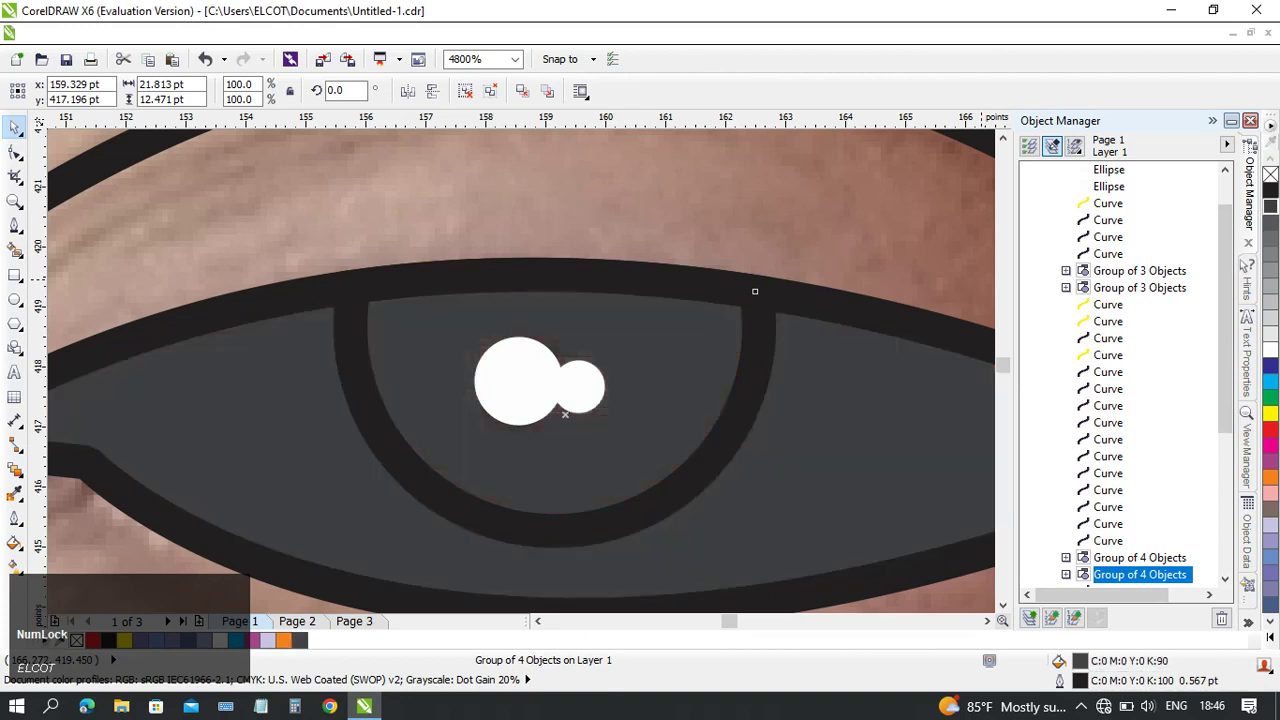
pyautogui.hotkey('ctrl', 'z')
pyautogui.click(785, 336)
pyautogui.click(766, 333)
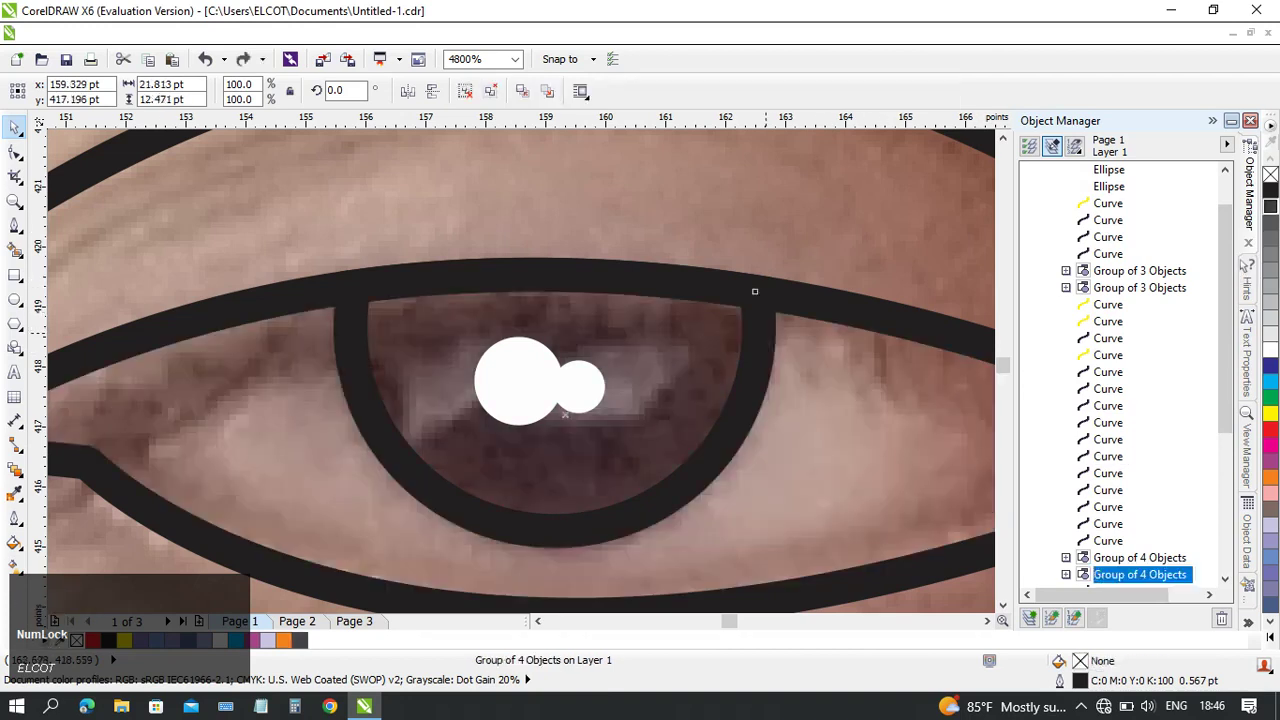
pyautogui.click(1270, 206)
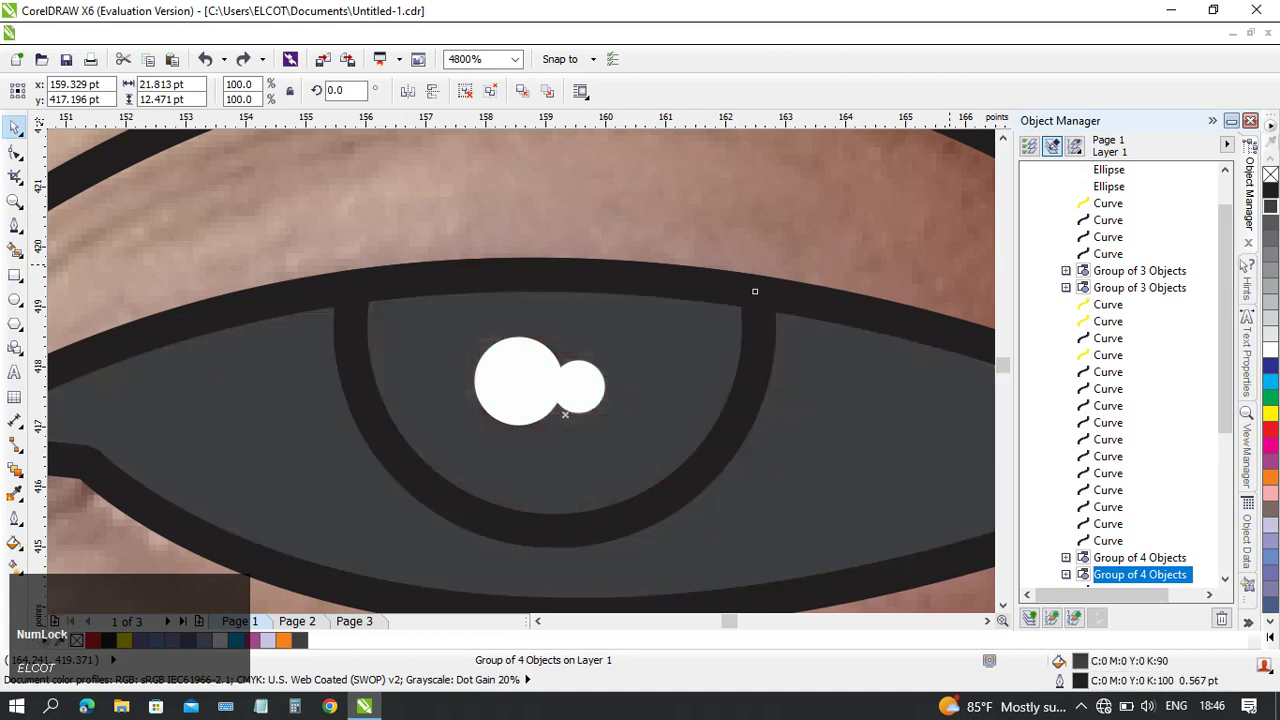
pyautogui.hotkey('ctrl', 'z')
# - Fill only the iris curve inside the left-hand eye group with 90% black
pyautogui.scroll(-1, 545, 339)
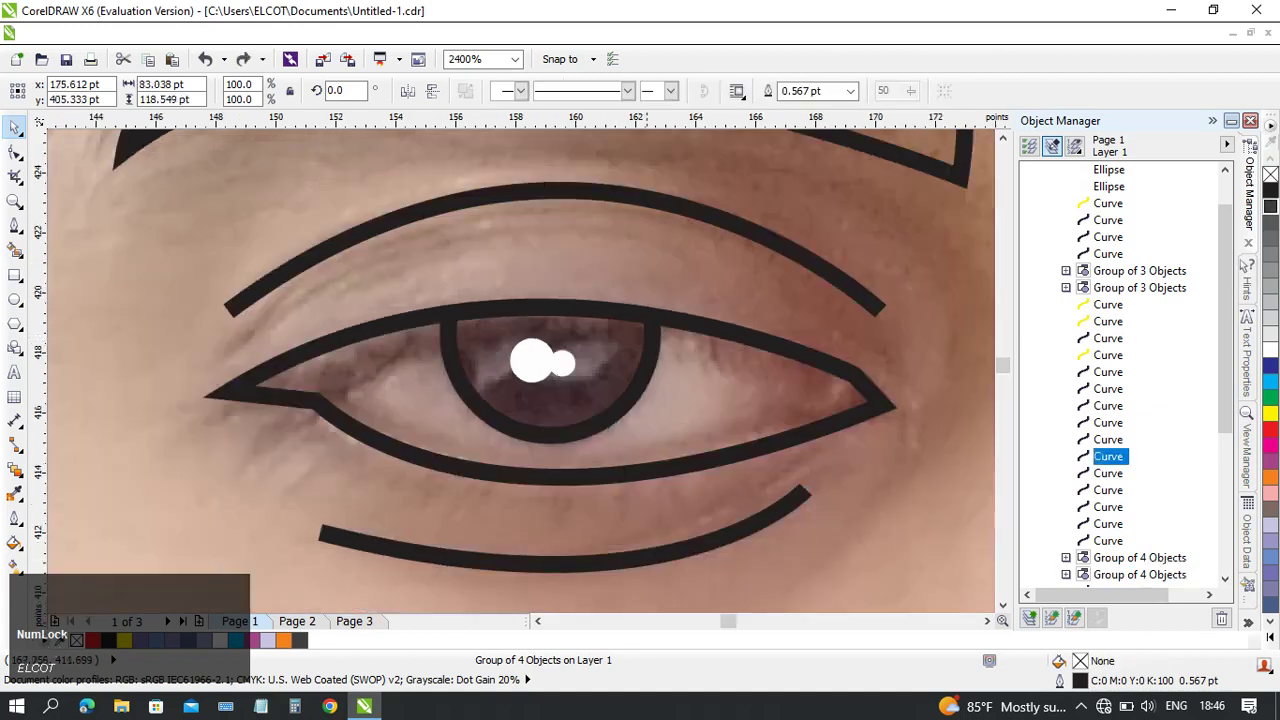
pyautogui.keyDown('ctrl'); pyautogui.click(638, 390); pyautogui.keyUp('ctrl')
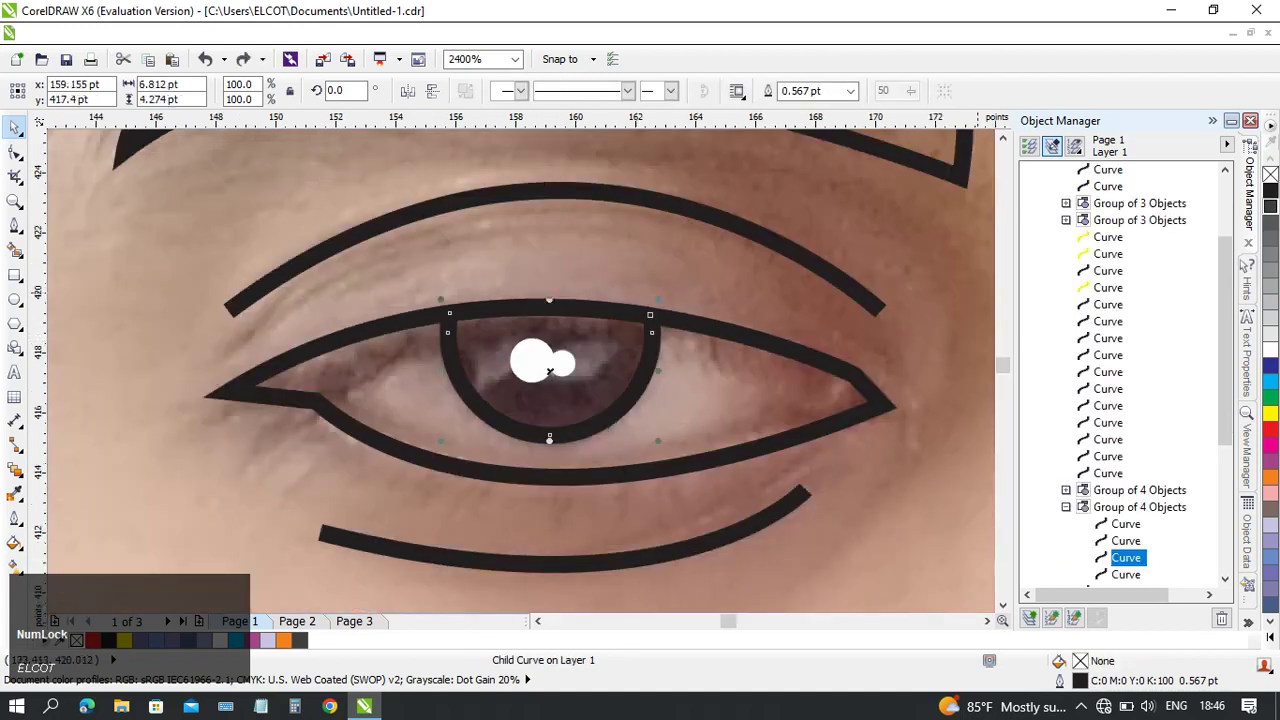
pyautogui.click(1270, 206)
pyautogui.scroll(-3, 549, 371)
pyautogui.click(551, 387)
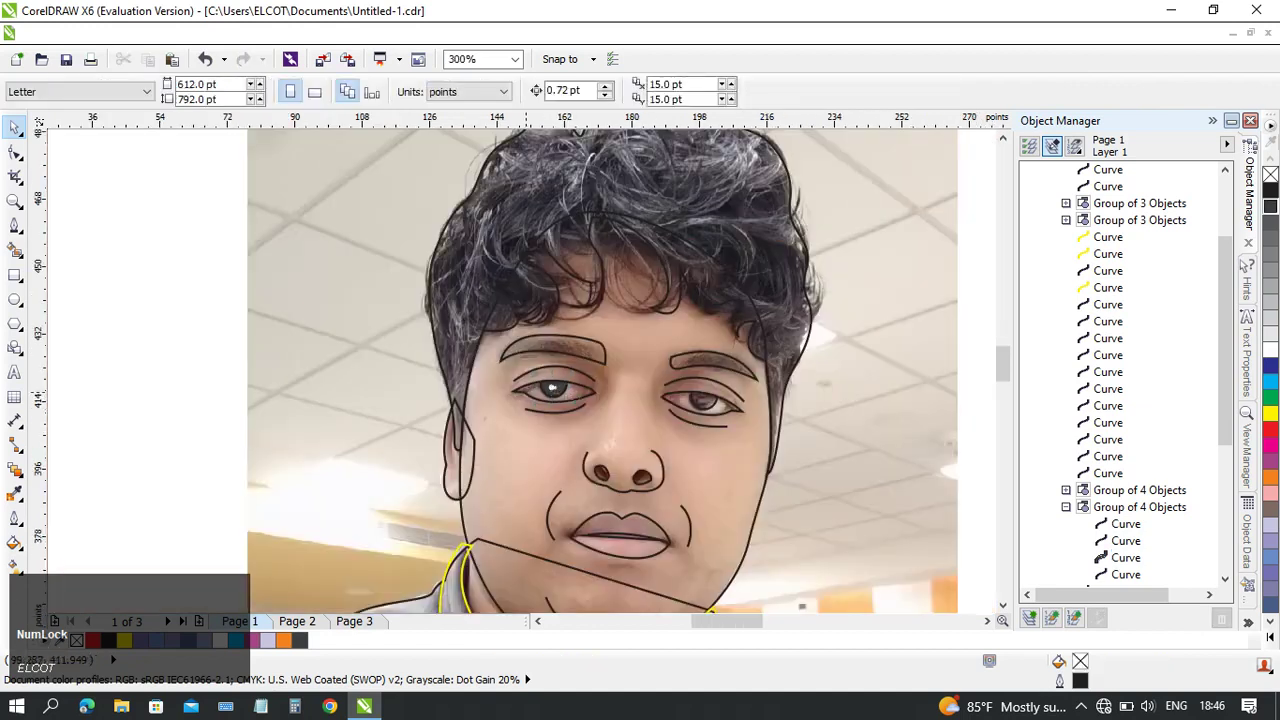
# - Fill the iris curve inside the left-hand eye group with 100% black
pyautogui.scroll(2, 551, 387)
pyautogui.keyDown('ctrl'); pyautogui.click(618, 387); pyautogui.keyUp('ctrl')
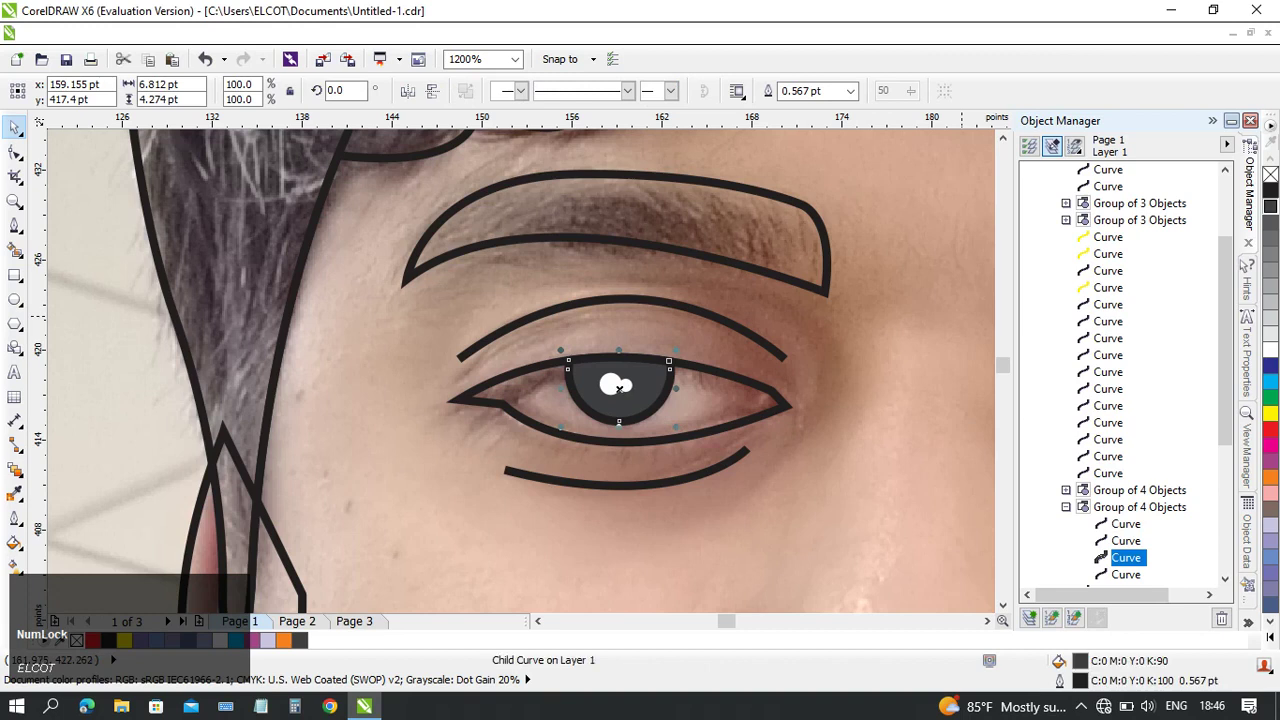
pyautogui.click(1271, 190)
# - Try a white fill on the almond-shaped outline of the left-hand eye and undo it
pyautogui.middleClick(843, 392)
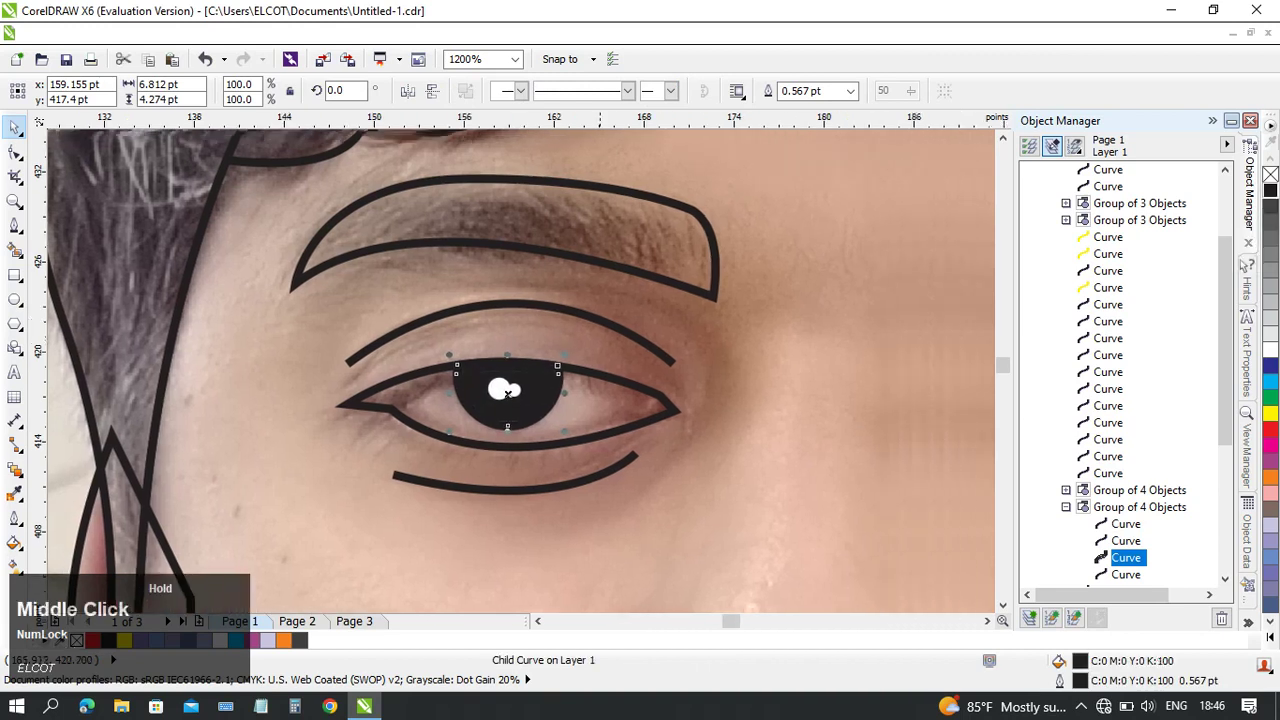
pyautogui.keyDown('ctrl'); pyautogui.click(661, 397); pyautogui.keyUp('ctrl')
pyautogui.scroll(1, 730, 354)
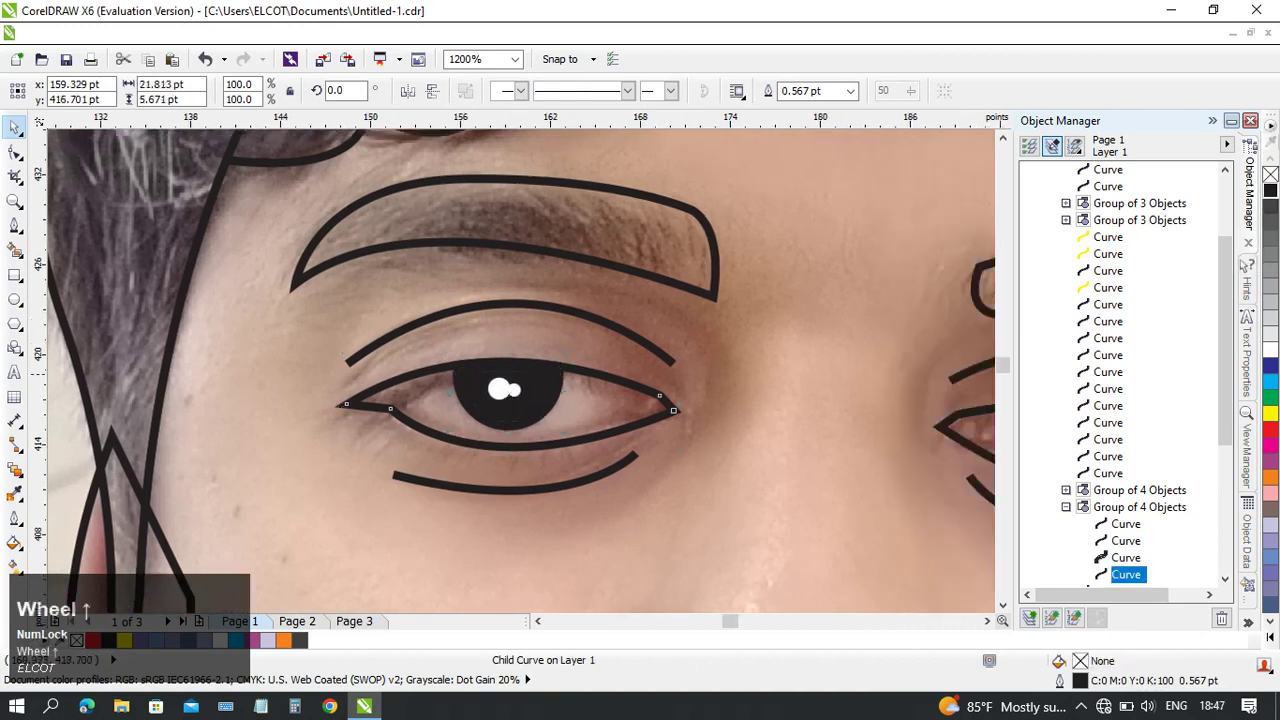
pyautogui.middleClick(730, 354)
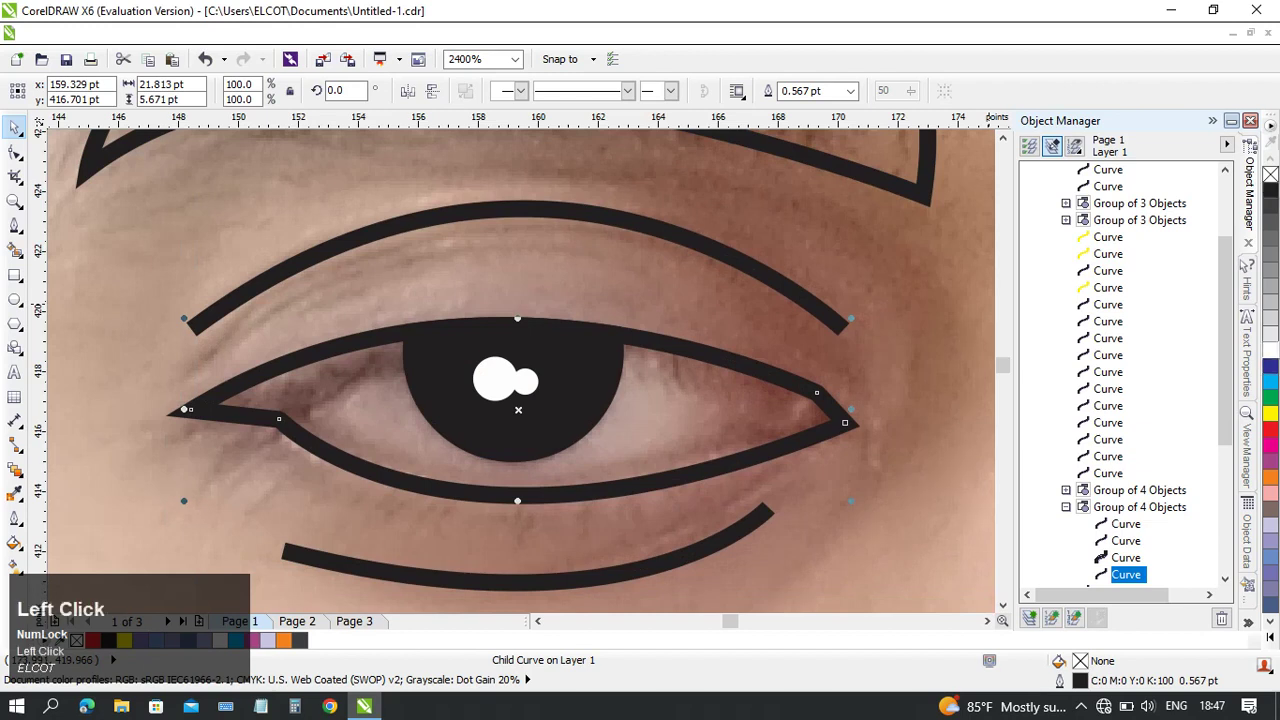
pyautogui.click(1271, 350)
pyautogui.scroll(-3, 663, 377)
pyautogui.click(437, 395)
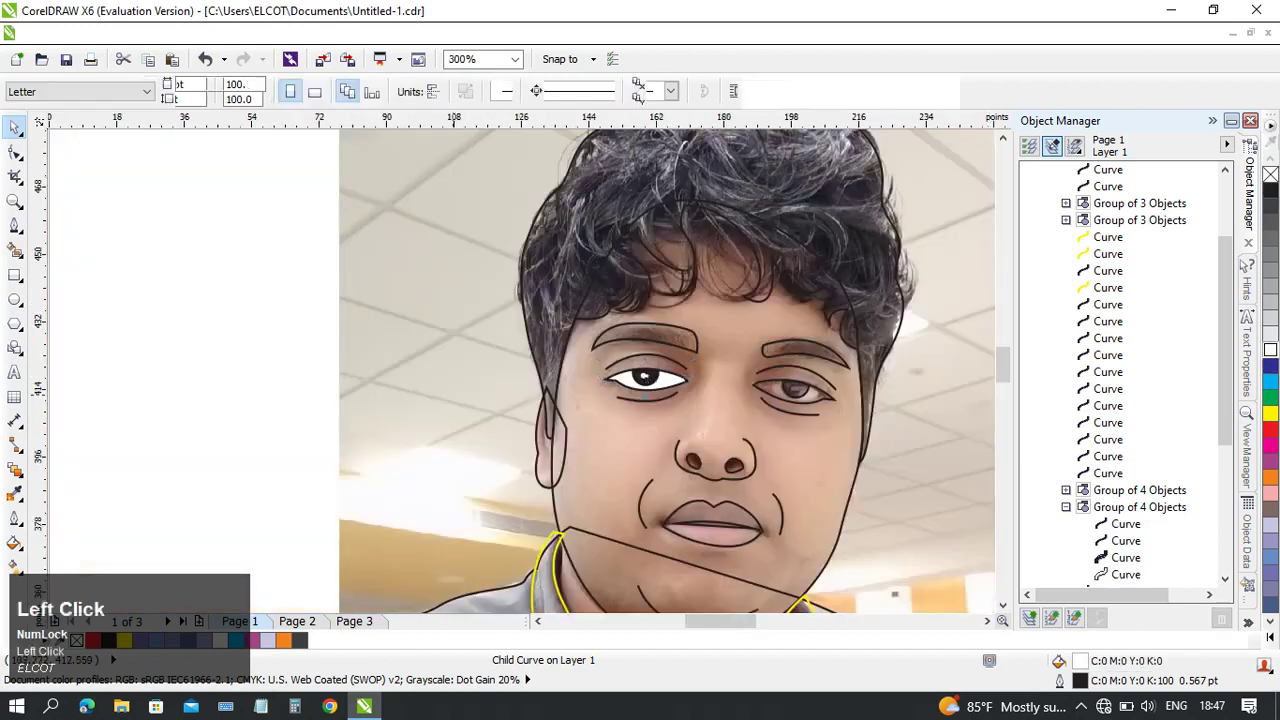
pyautogui.middleClick(421, 368)
pyautogui.hotkey('ctrl', 'z')
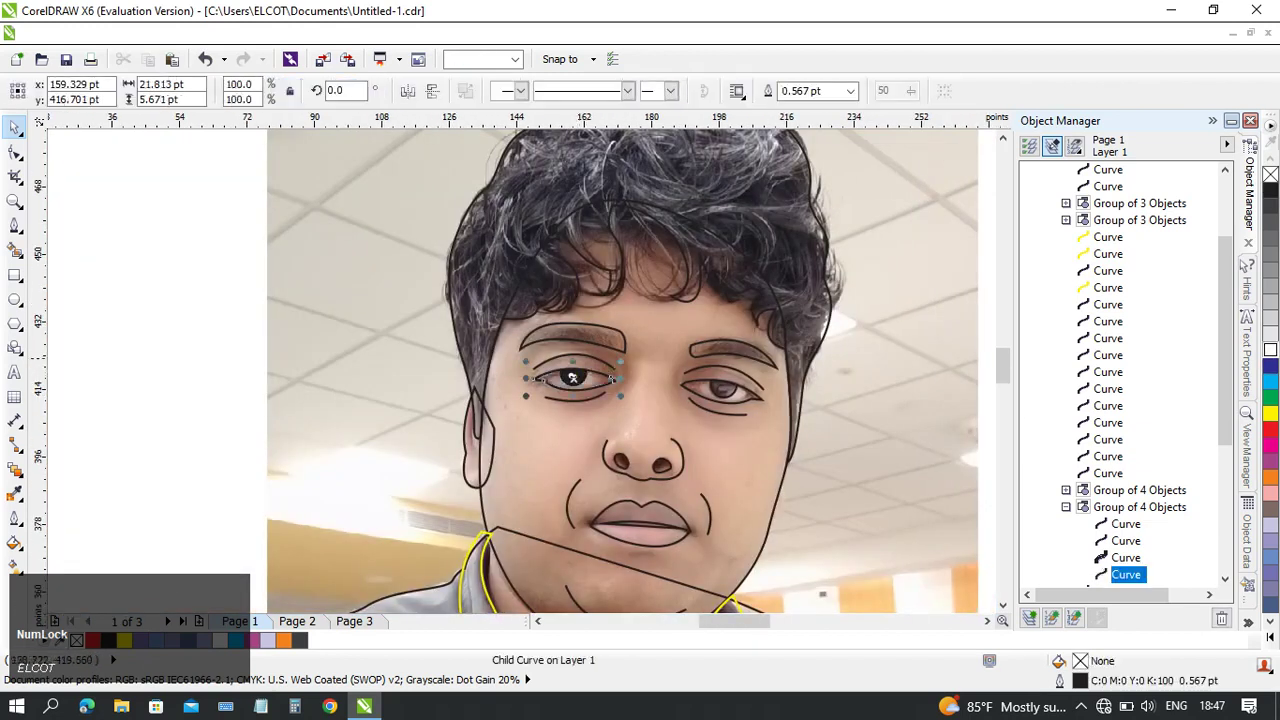
# - Fill both eyebrow outlines with 100% black
pyautogui.scroll(1, 414, 366)
pyautogui.middleClick(414, 366)
pyautogui.click(868, 418)
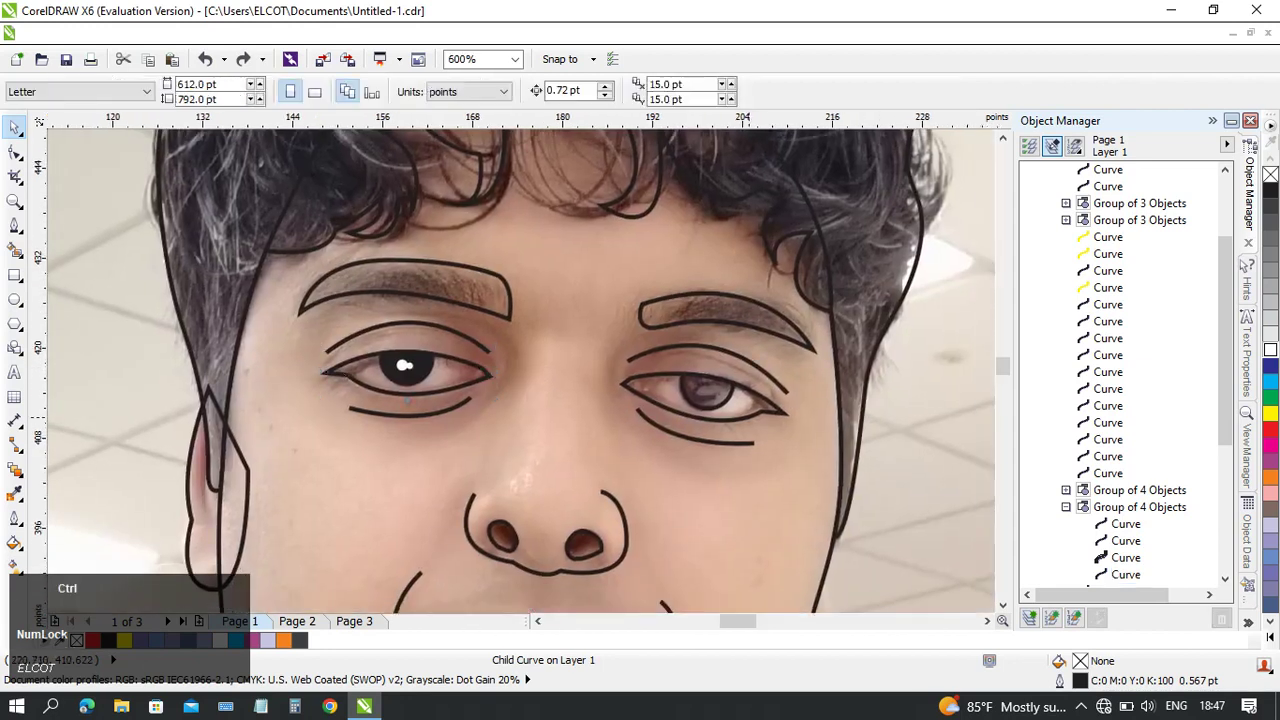
pyautogui.scroll(1, 540, 395)
pyautogui.middleClick(500, 390)
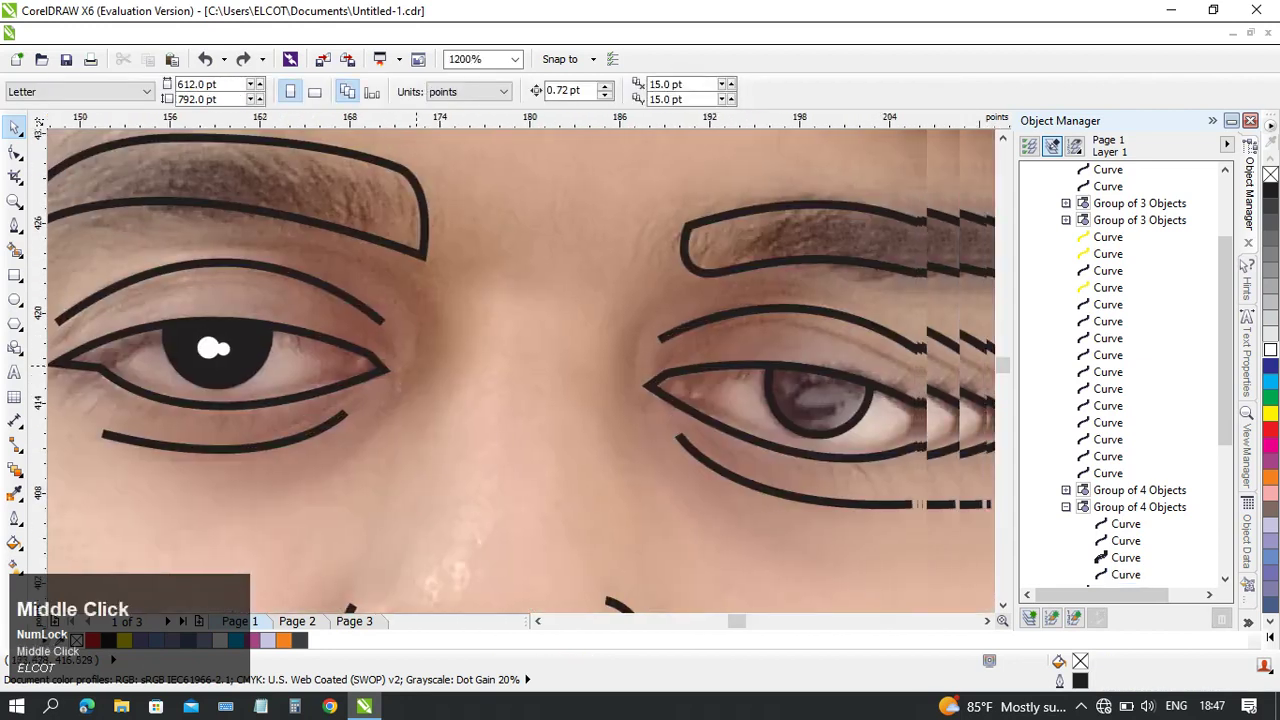
pyautogui.scroll(-1, 395, 366)
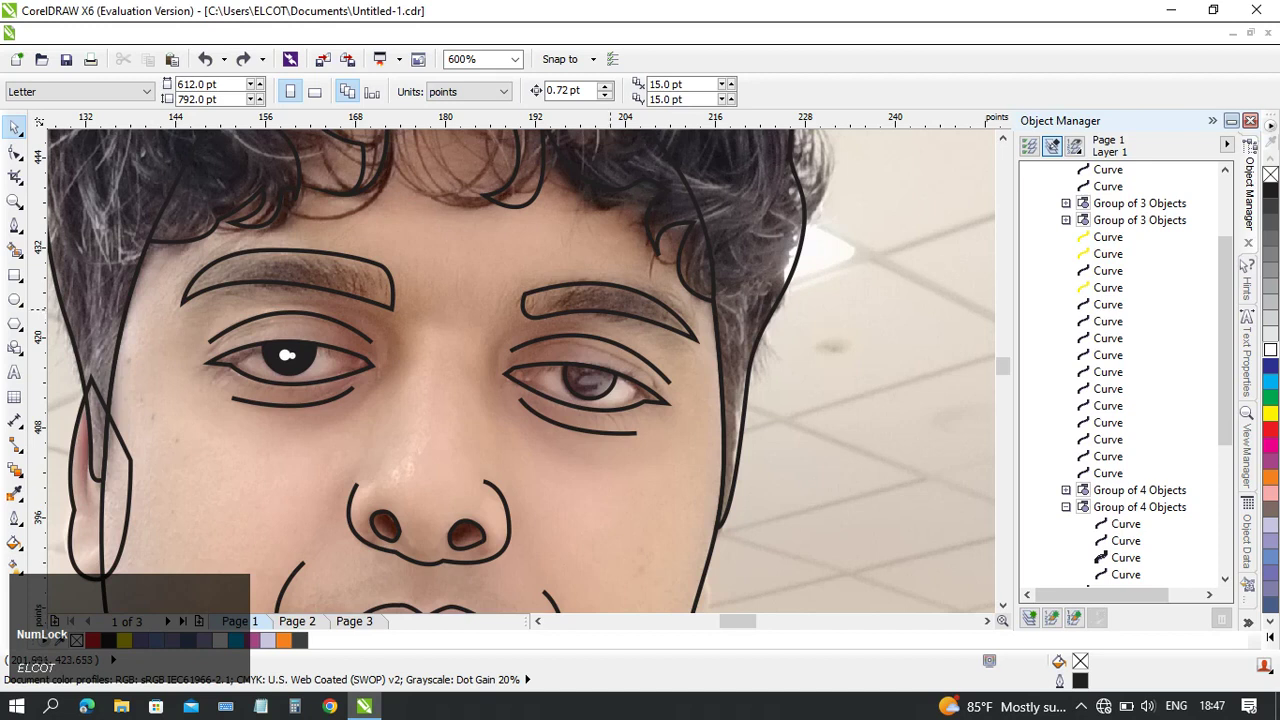
pyautogui.click(365, 277)
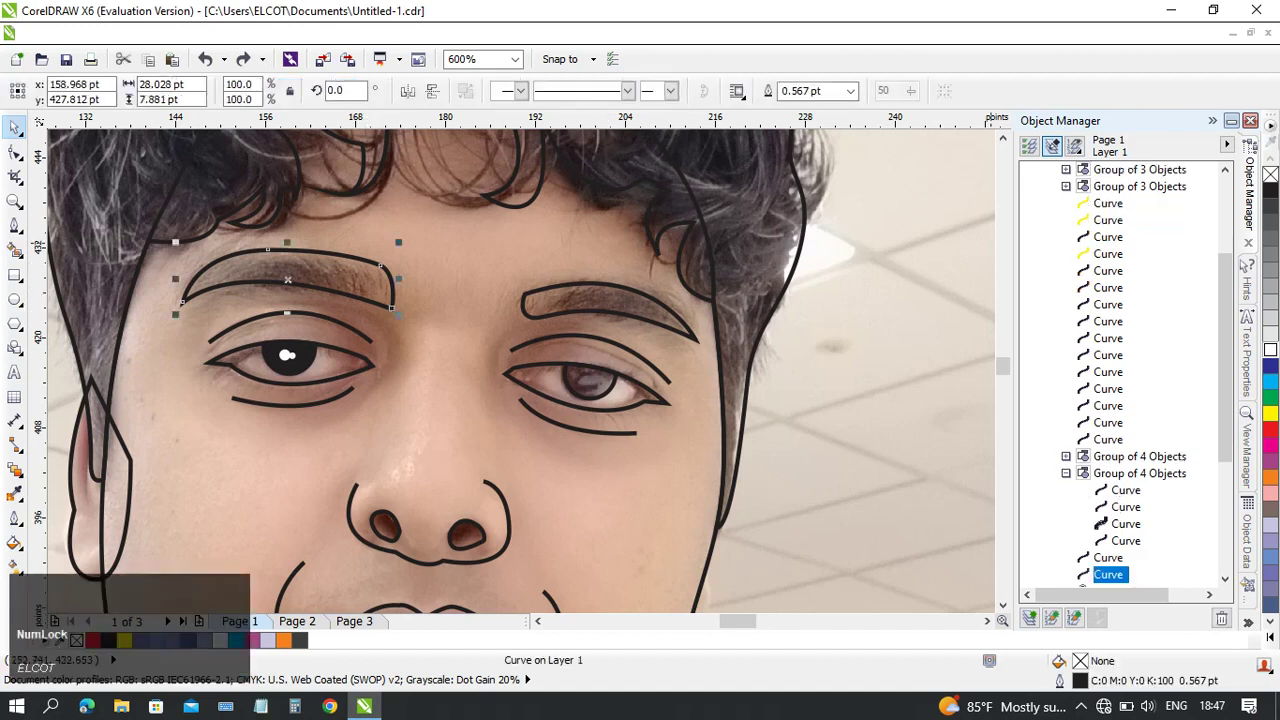
pyautogui.click(1270, 191)
pyautogui.click(650, 299)
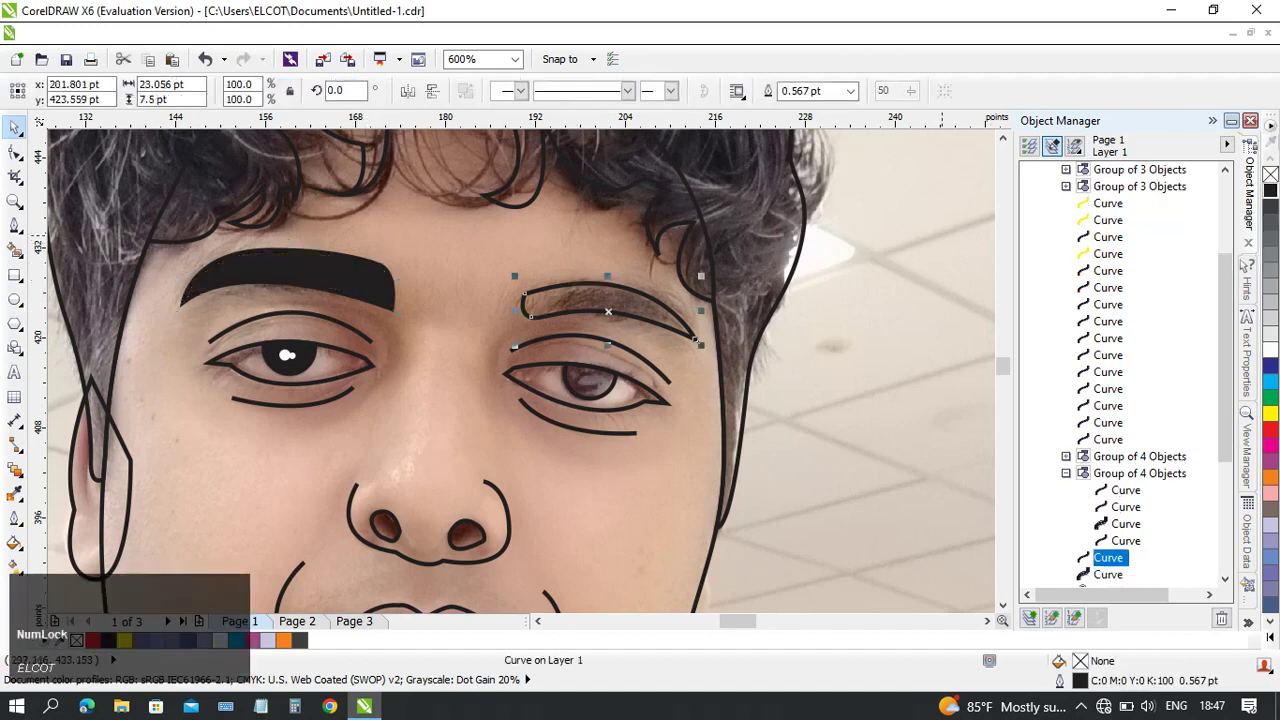
pyautogui.click(1270, 190)
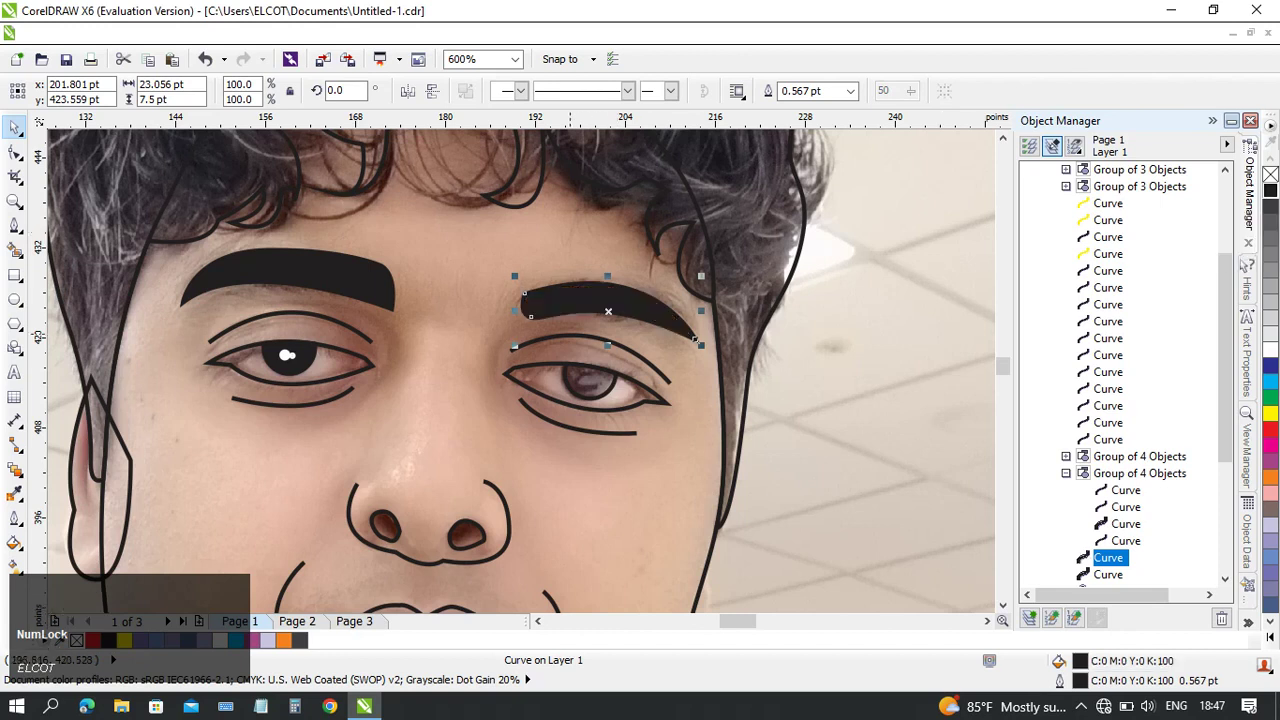
# - Delete the group of four curves that outlines the right-hand eye
pyautogui.click(573, 357)
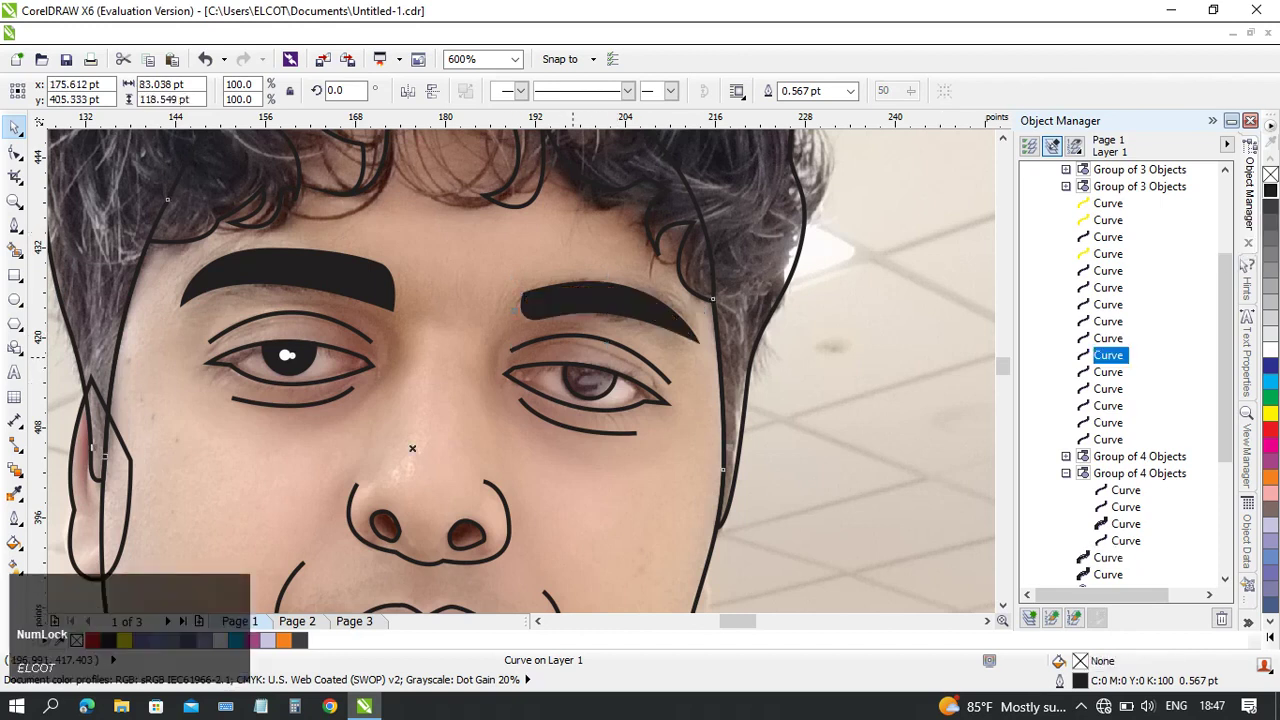
pyautogui.click(604, 370)
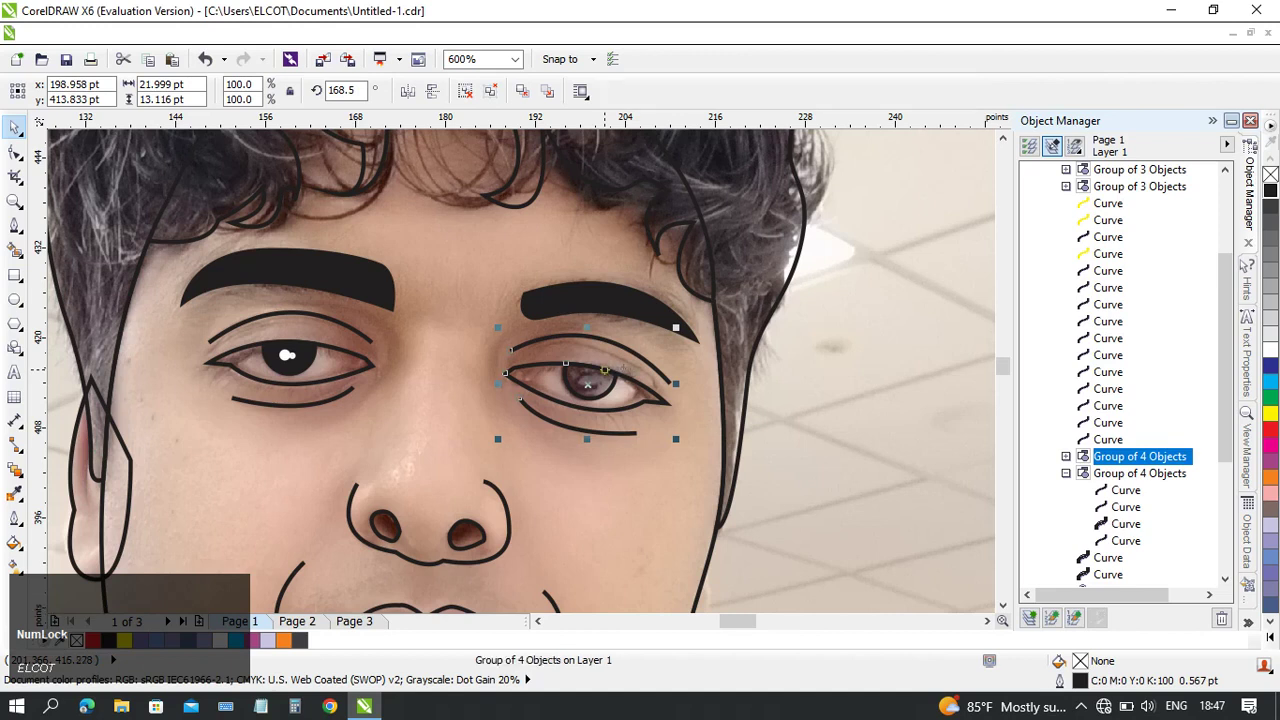
pyautogui.press('Delete')
# - Group the left-hand eye's curve group together with its two white highlight circles
pyautogui.click(291, 355)
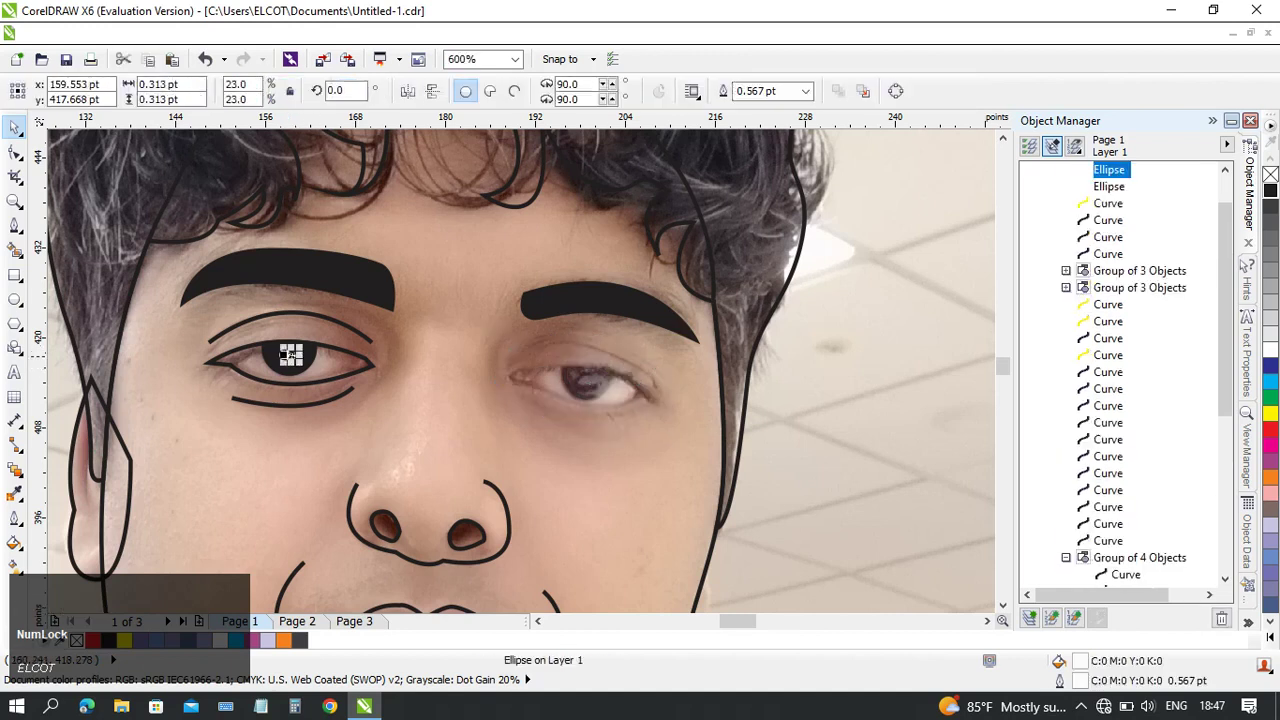
pyautogui.scroll(1, 280, 360)
pyautogui.middleClick(280, 360)
pyautogui.scroll(-1, 475, 398)
pyautogui.middleClick(475, 396)
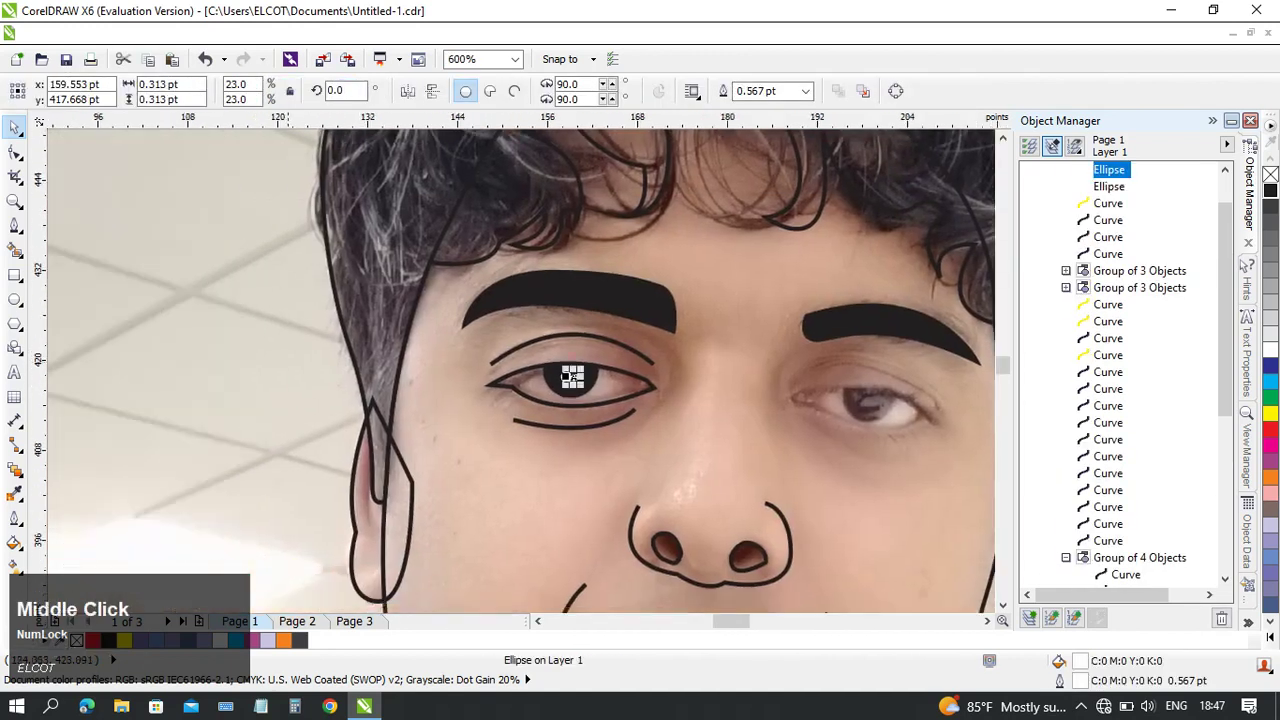
pyautogui.moveTo(273, 311); pyautogui.dragTo(371, 378)
pyautogui.moveTo(657, 447); pyautogui.dragTo(664, 449)
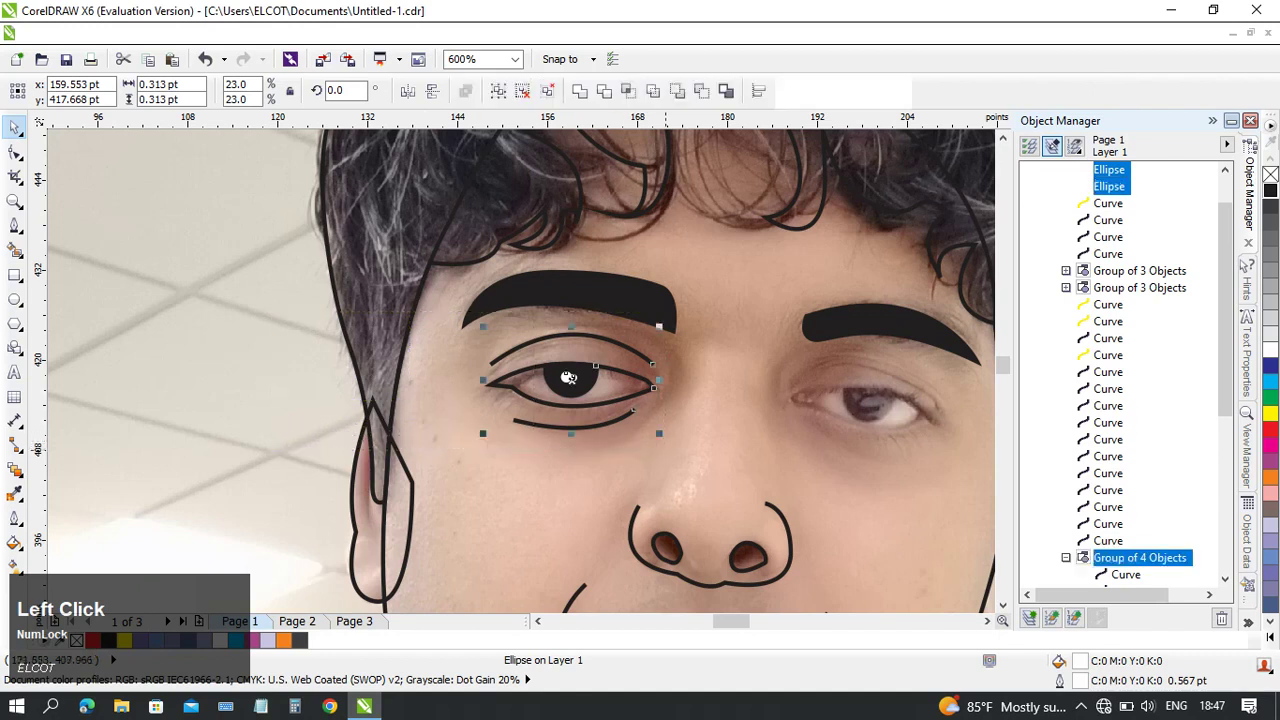
pyautogui.hotkey('ctrl', 'g')
# - Place a copy of the grouped eye over the right-hand eye in the photo and mirror it horizontally
pyautogui.moveTo(572, 378); pyautogui.dragTo(860, 392)
pyautogui.rightClick(867, 393)
pyautogui.click(408, 91)
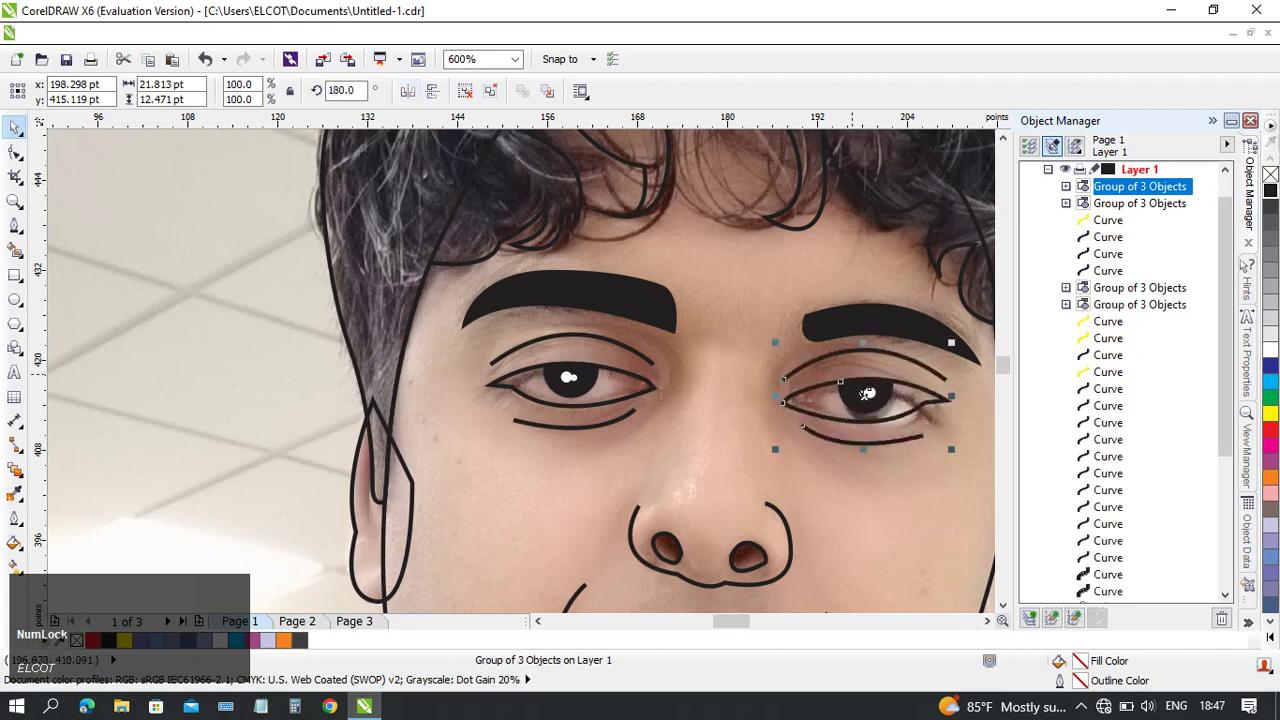
# - Rotate the mirrored eye copy to about 163.2° so it follows the slant of the right-hand eye in the photo
pyautogui.middleClick(866, 392)
pyautogui.scroll(2, 866, 392)
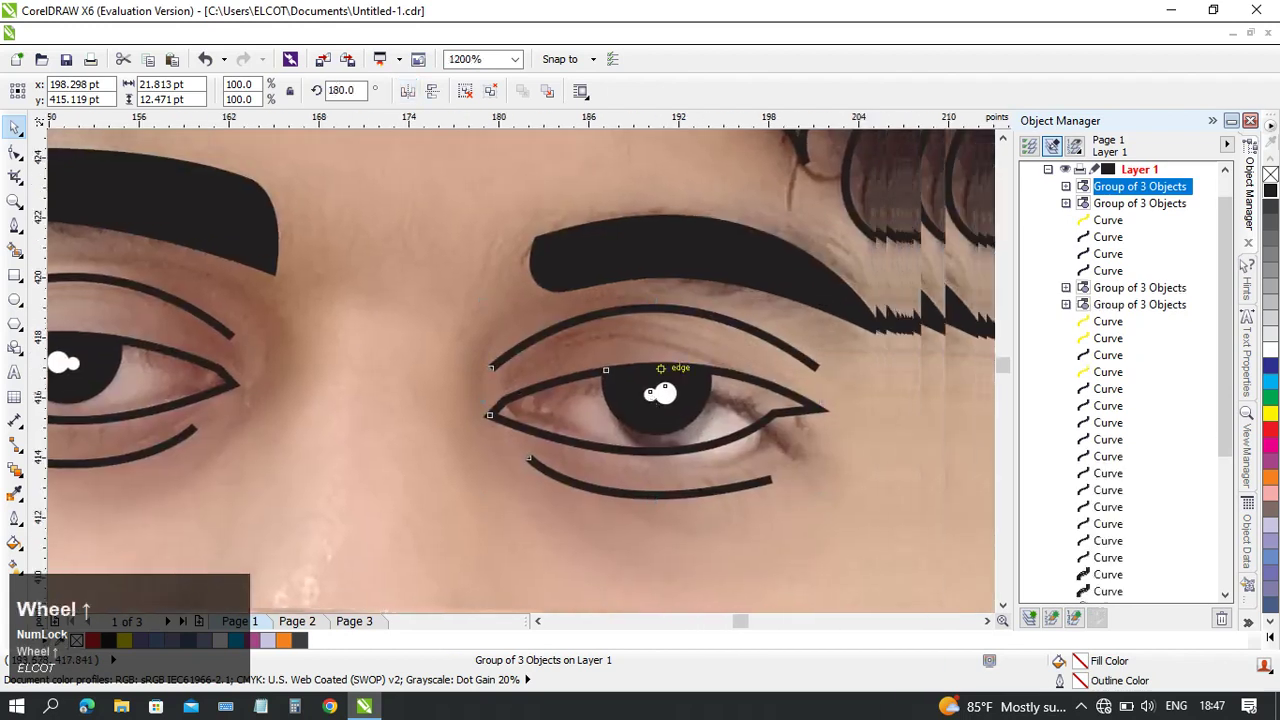
pyautogui.click(589, 382)
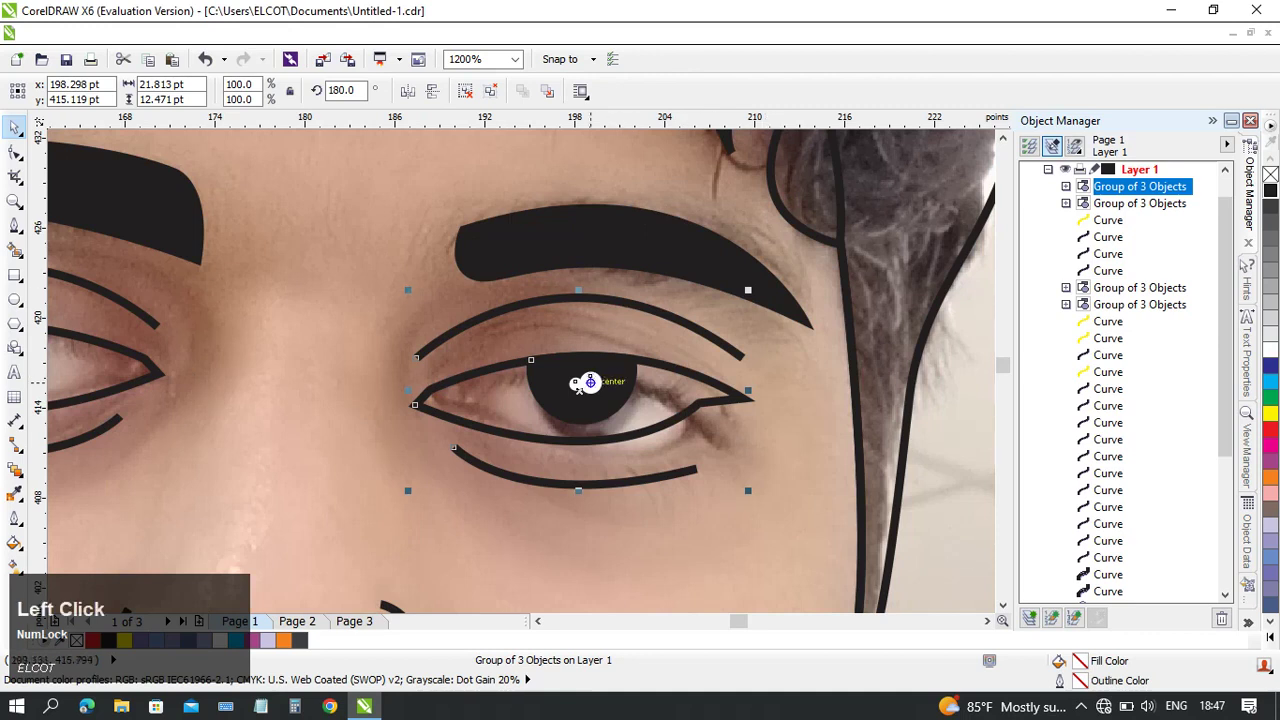
pyautogui.moveTo(749, 290); pyautogui.dragTo(787, 400)
pyautogui.middleClick(760, 346)
pyautogui.click(449, 534)
pyautogui.middleClick(770, 400)
pyautogui.click(480, 420)
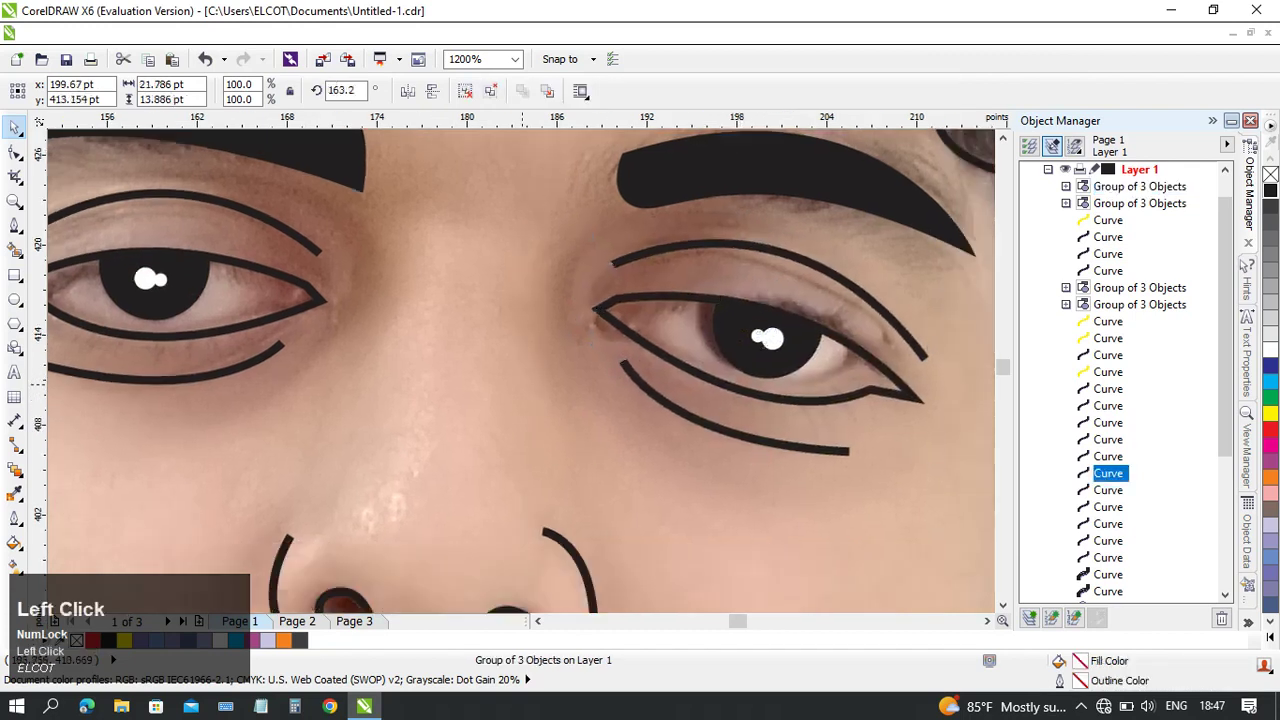
# - Mirror only the two white highlight circles inside the right-hand iris horizontally, matching the arrangement in the left-hand eye
pyautogui.click(157, 286)
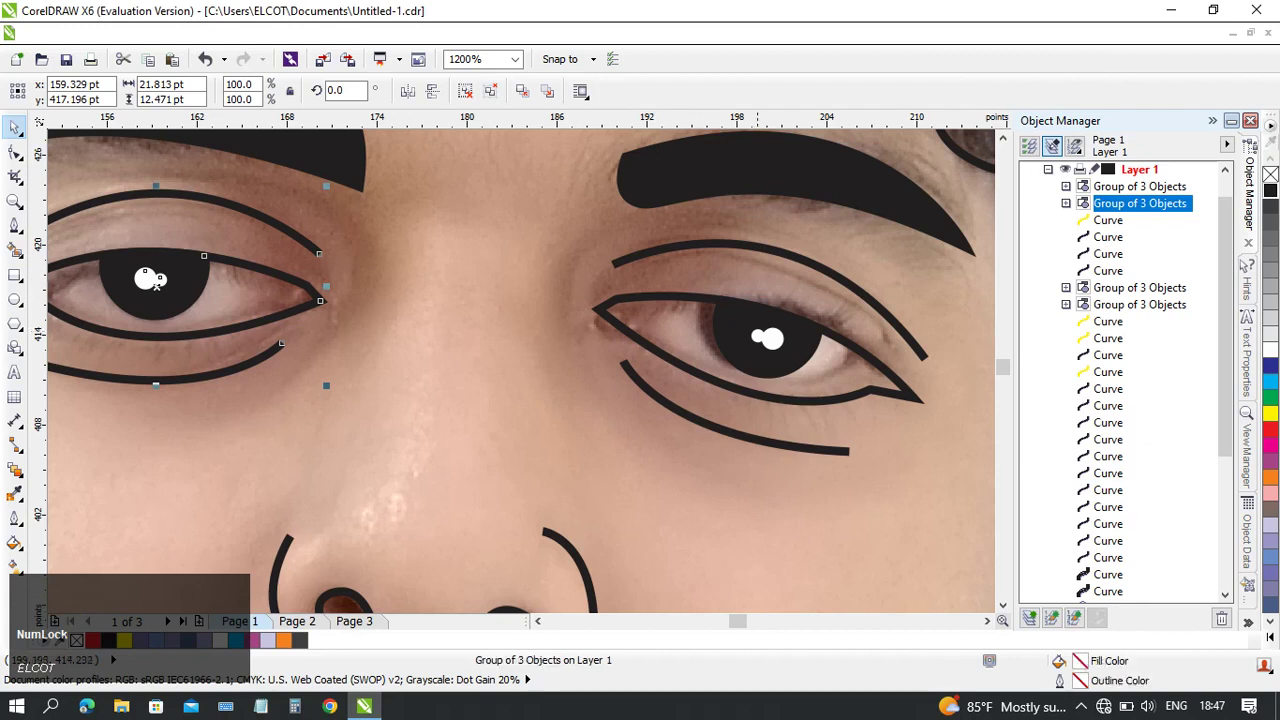
pyautogui.click(760, 333)
pyautogui.click(785, 425)
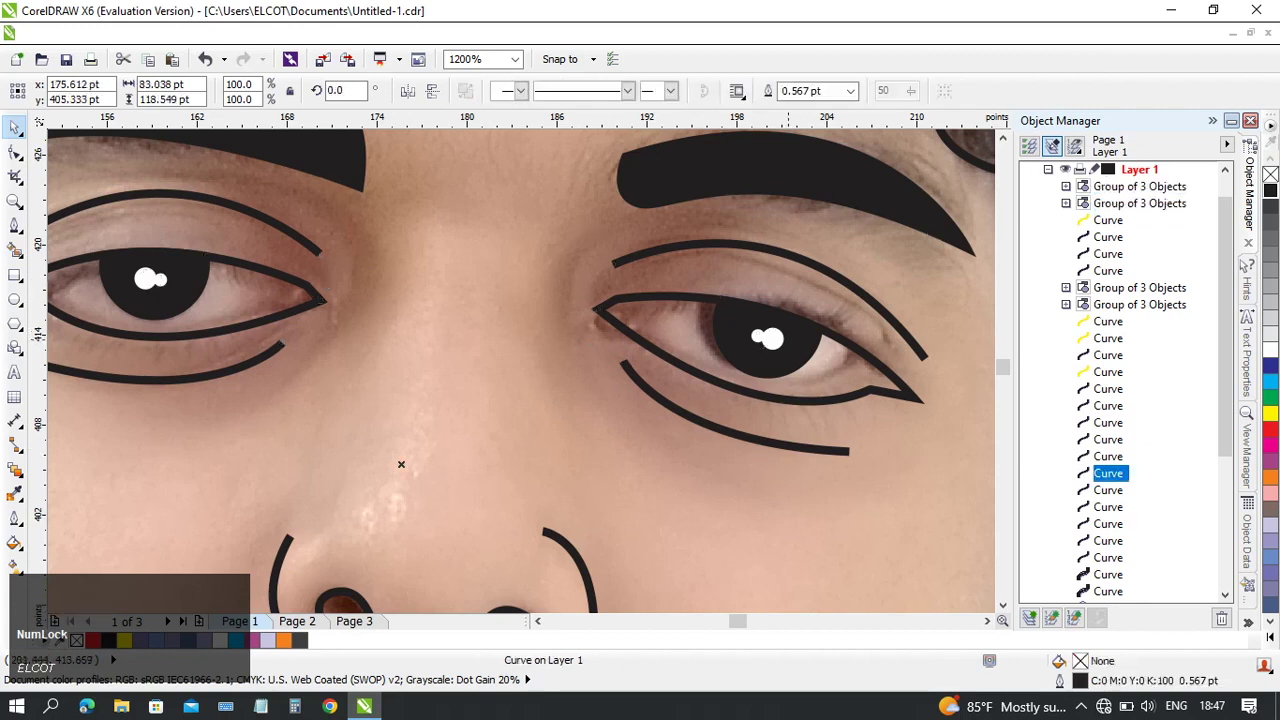
pyautogui.keyDown('ctrl'); pyautogui.click(760, 337); pyautogui.keyUp('ctrl')
pyautogui.keyDown('ctrl'); pyautogui.keyDown('shift'); pyautogui.click(767, 339); pyautogui.keyUp('shift'); pyautogui.keyUp('ctrl')
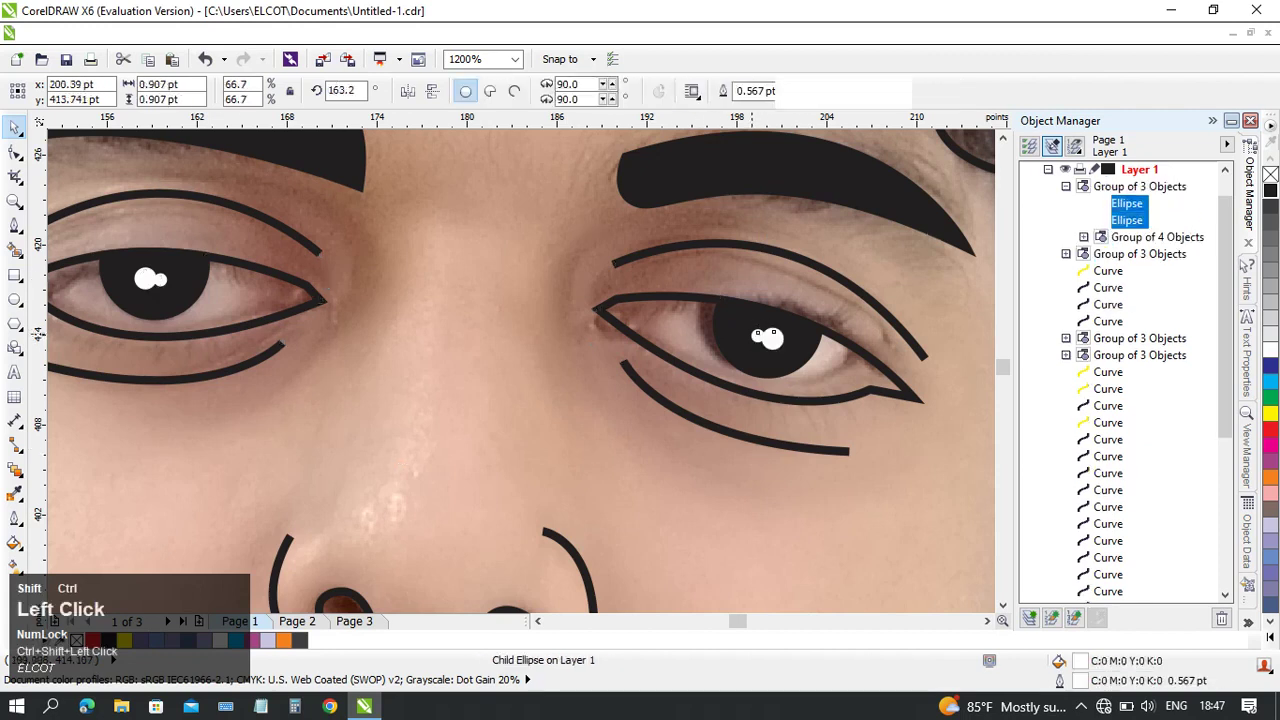
pyautogui.keyDown('ctrl'); pyautogui.keyDown('shift'); pyautogui.click(762, 343); pyautogui.keyUp('shift'); pyautogui.keyUp('ctrl')
pyautogui.keyDown('ctrl'); pyautogui.keyDown('shift'); pyautogui.click(799, 352); pyautogui.keyUp('shift'); pyautogui.keyUp('ctrl')
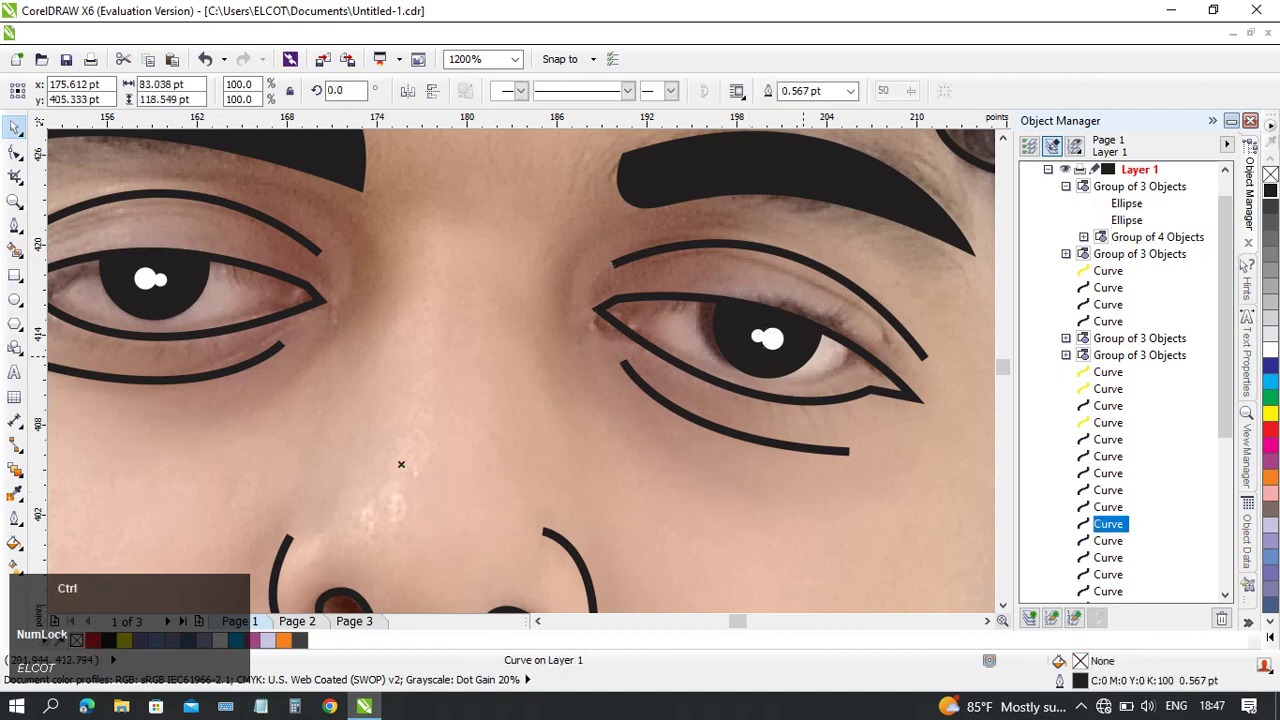
pyautogui.click(762, 343)
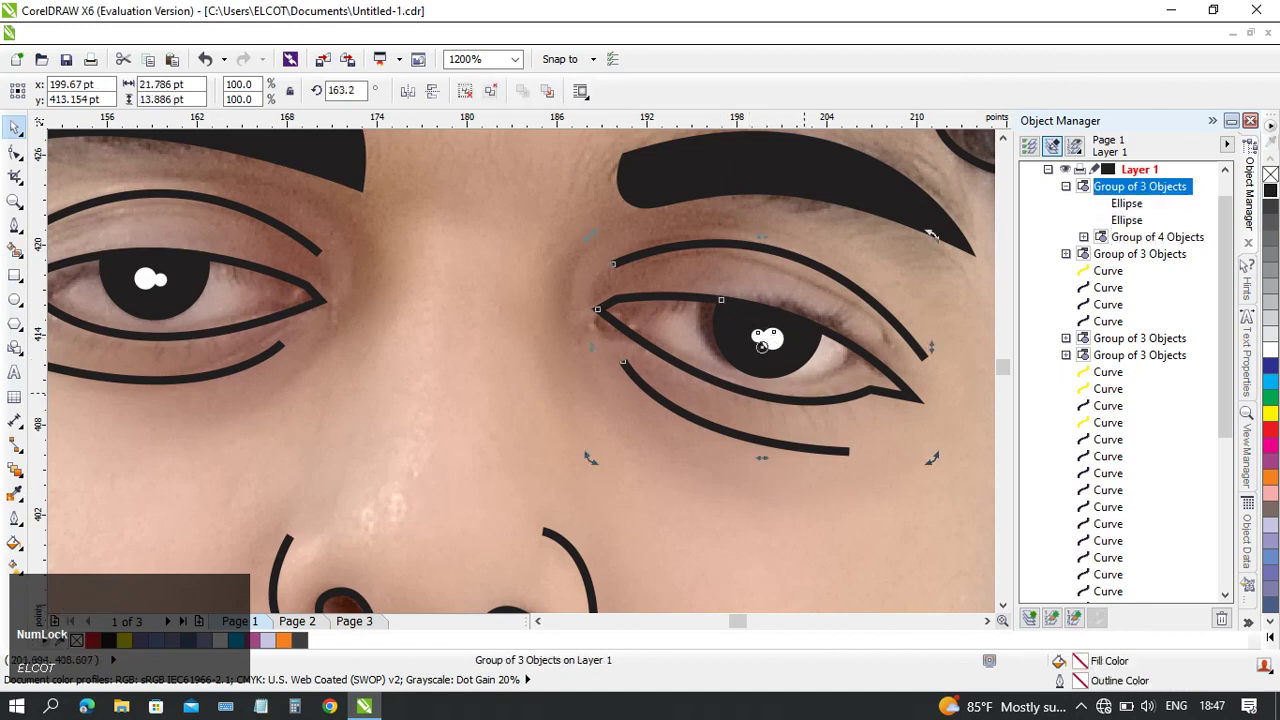
pyautogui.keyDown('ctrl'); pyautogui.click(400, 463); pyautogui.keyUp('ctrl')
pyautogui.keyDown('ctrl'); pyautogui.click(770, 338); pyautogui.keyUp('ctrl')
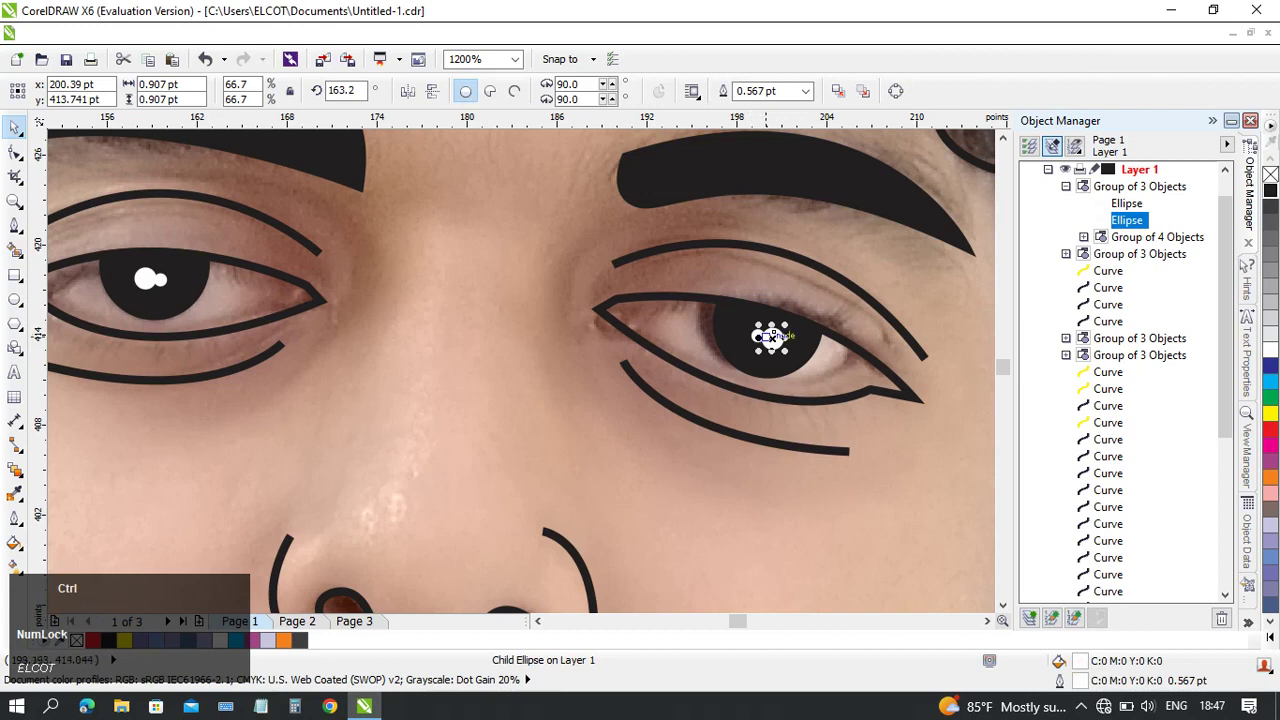
pyautogui.scroll(2, 770, 338)
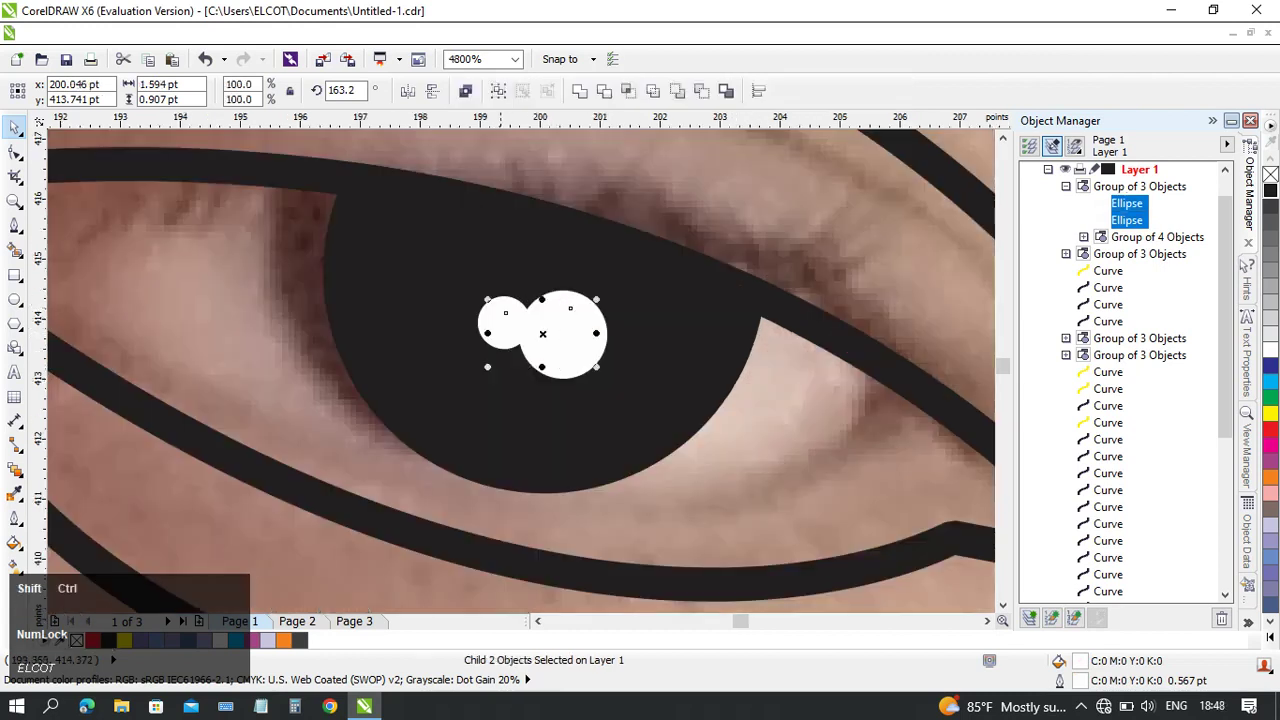
pyautogui.click(407, 90)
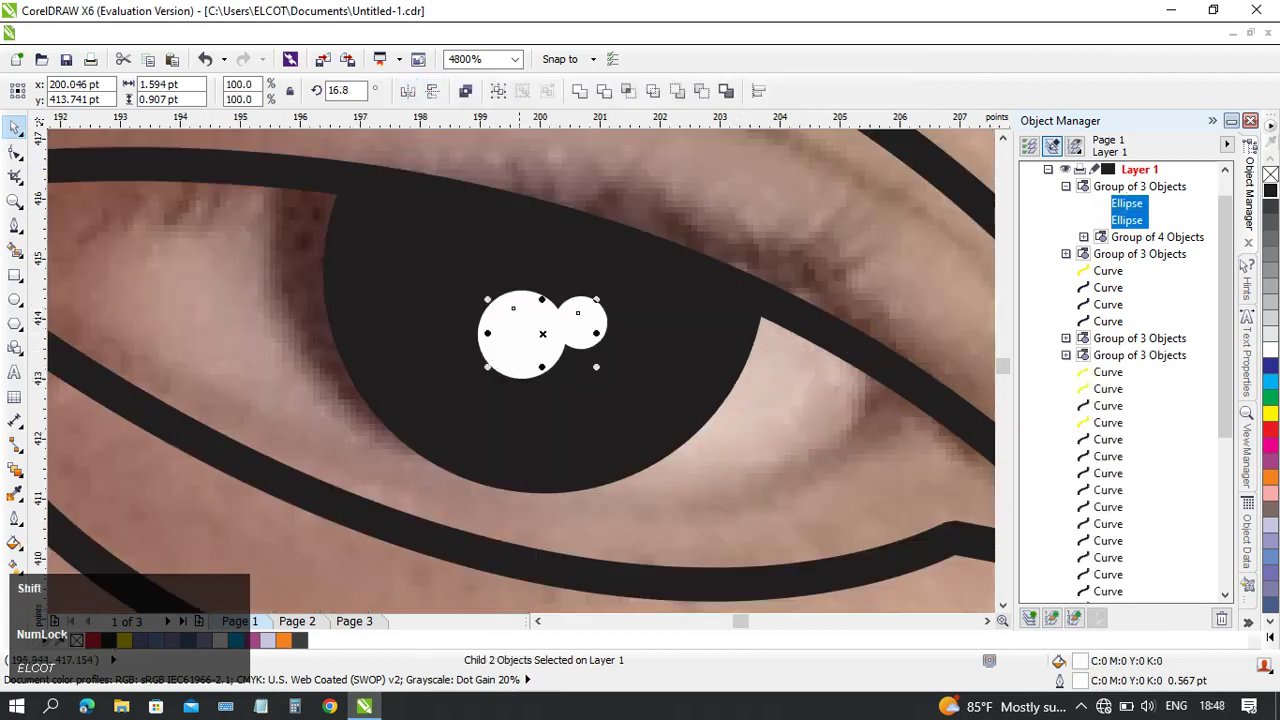
pyautogui.scroll(-3, 597, 415)
pyautogui.click(418, 410)
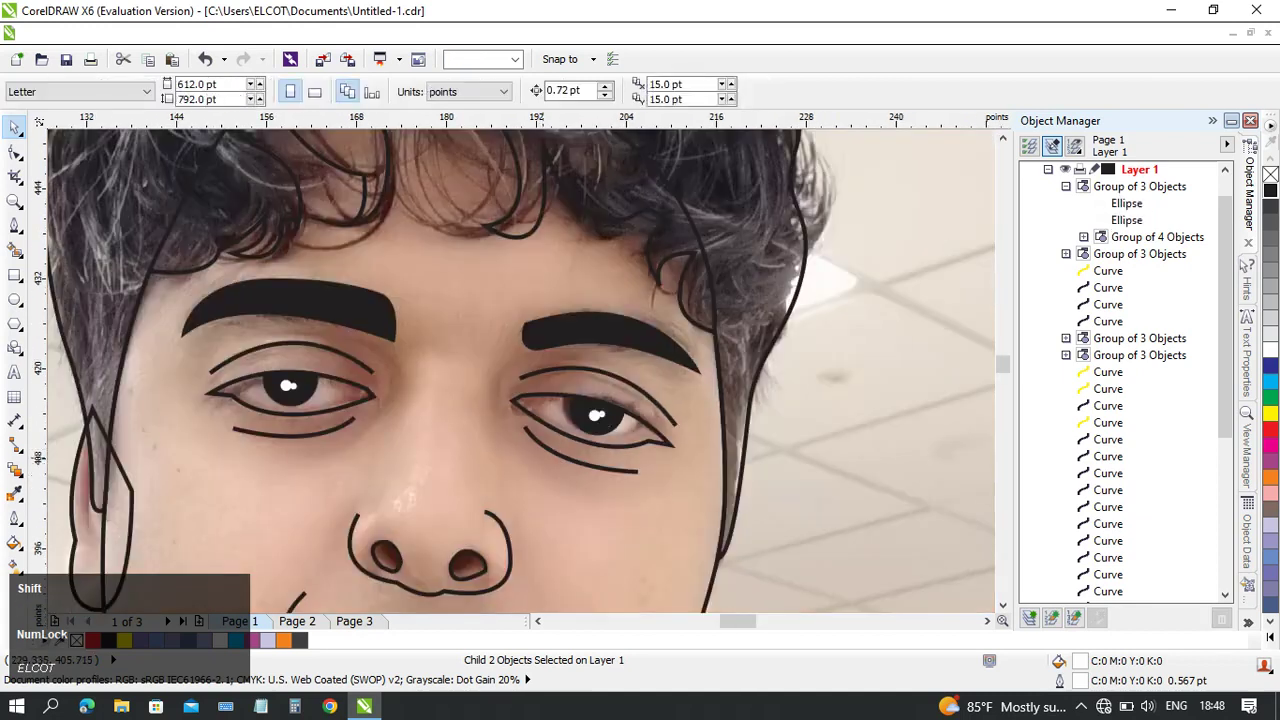
# - Examine both finished eyes and eyebrows close up and against the whole face
pyautogui.middleClick(416, 409)
pyautogui.scroll(1, 758, 413)
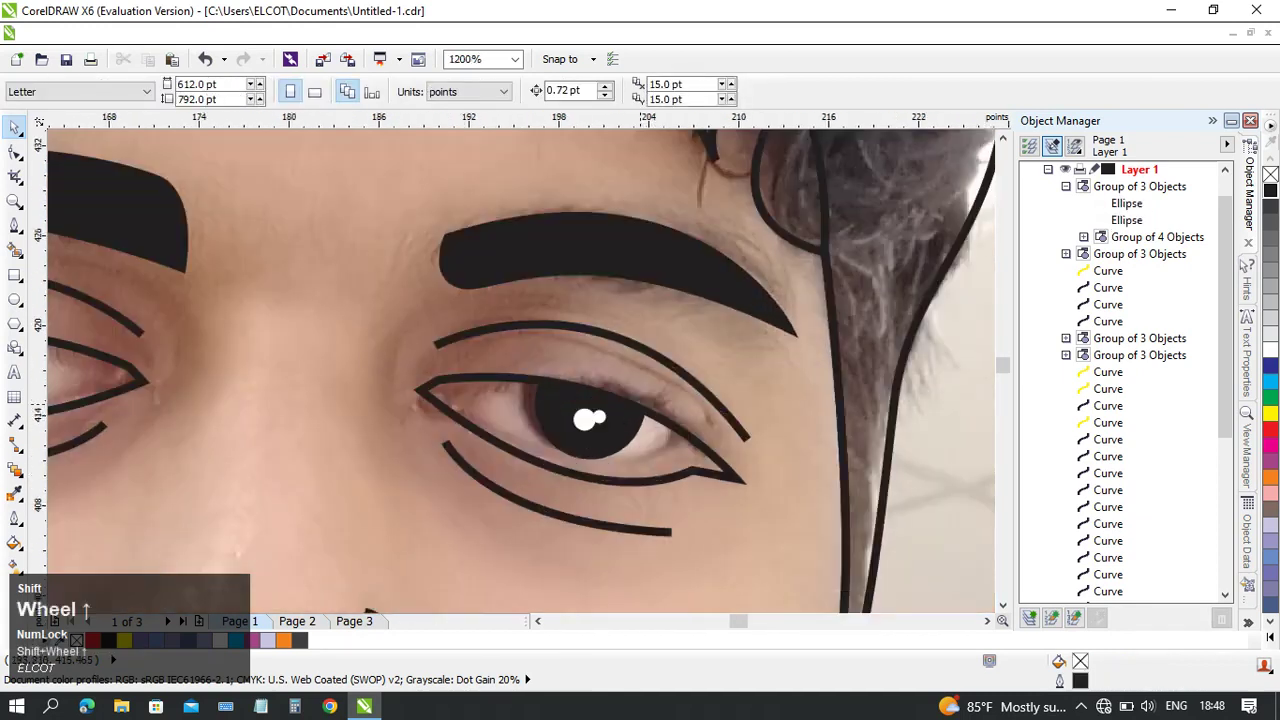
pyautogui.middleClick(290, 382)
pyautogui.scroll(-2, 612, 382)
pyautogui.scroll(-2, 567, 423)
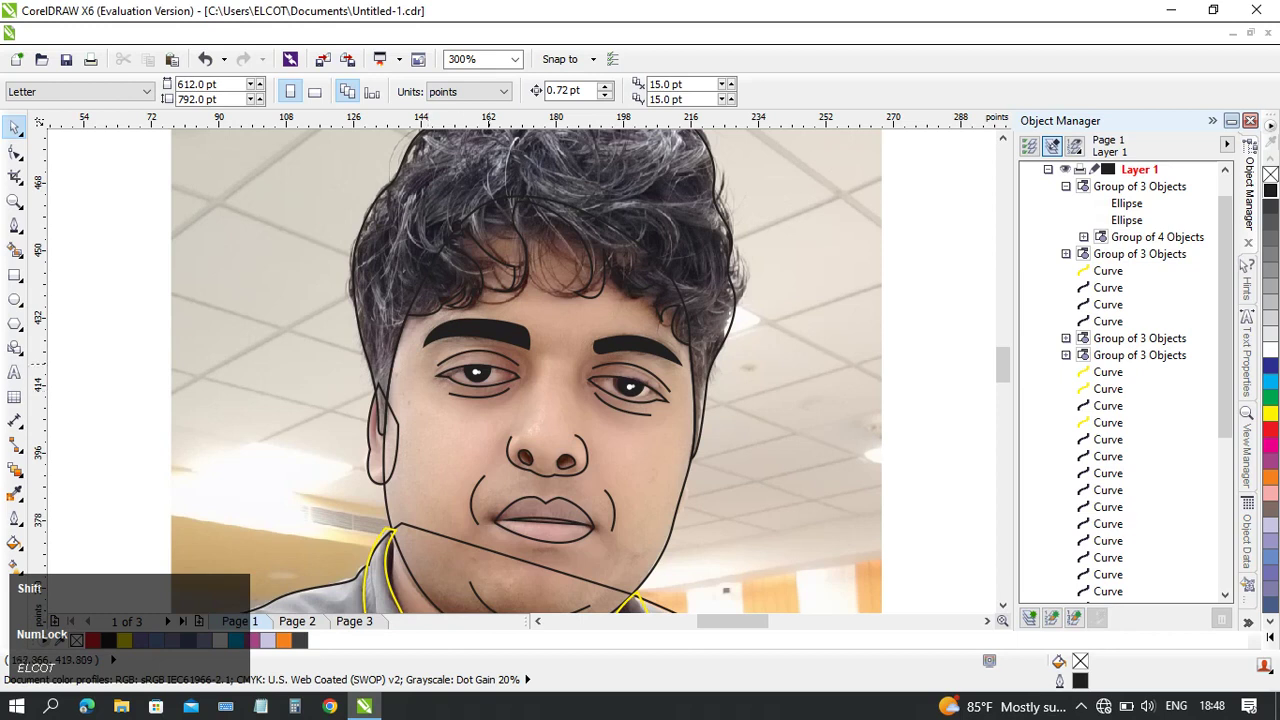
pyautogui.scroll(1, 510, 363)
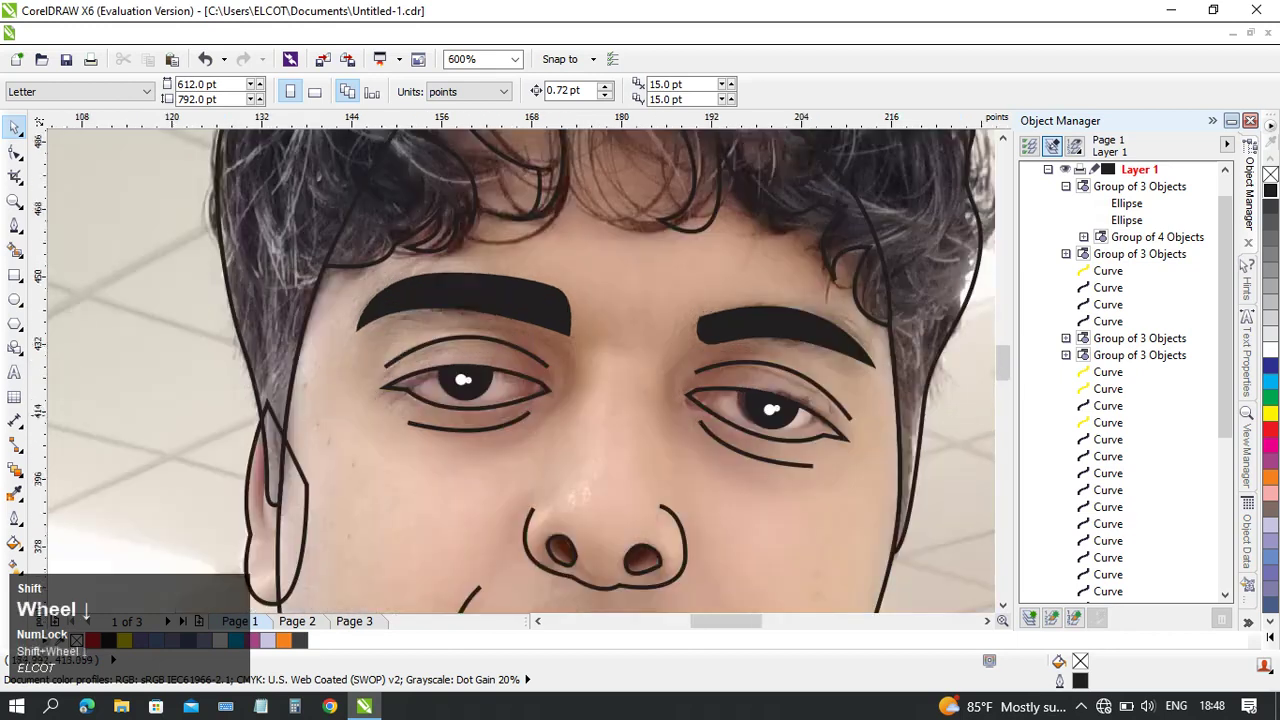
pyautogui.scroll(-1, 520, 370)
pyautogui.middleClick(520, 370)
# - Fill the left-hand nostril curve with 100% black
pyautogui.scroll(1, 680, 388)
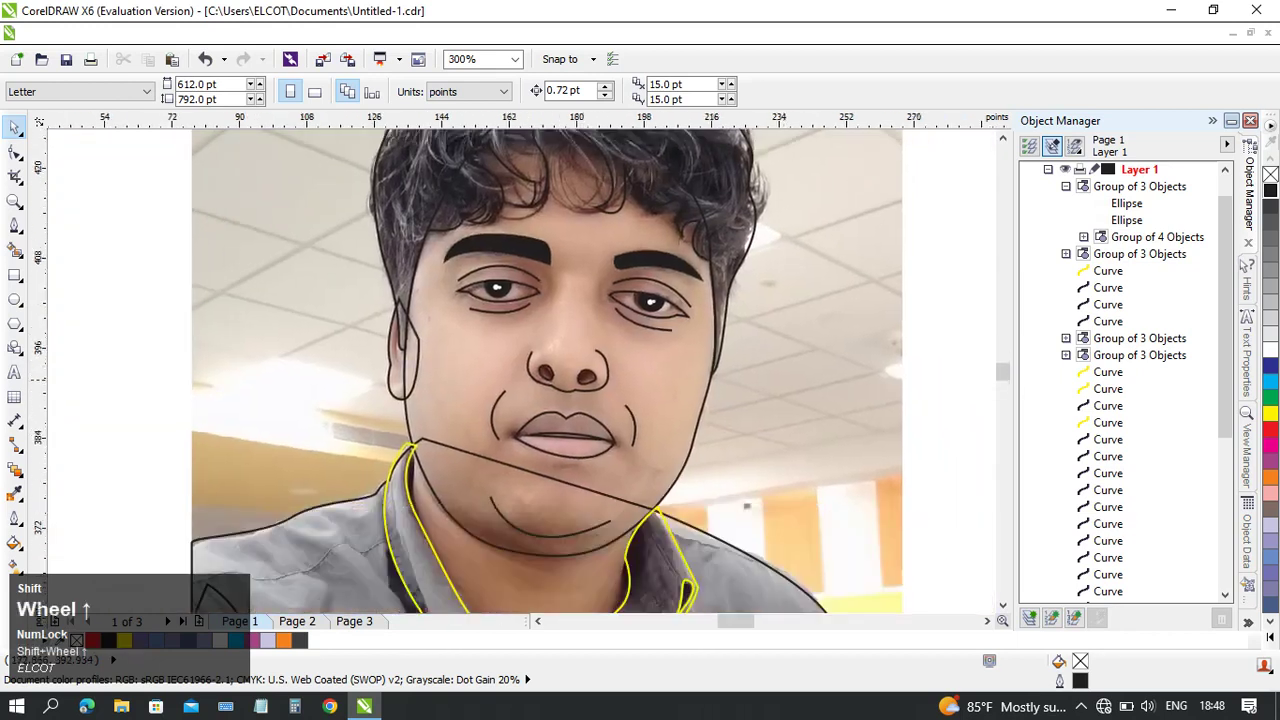
pyautogui.keyDown('shift'); pyautogui.click(420, 356); pyautogui.keyUp('shift')
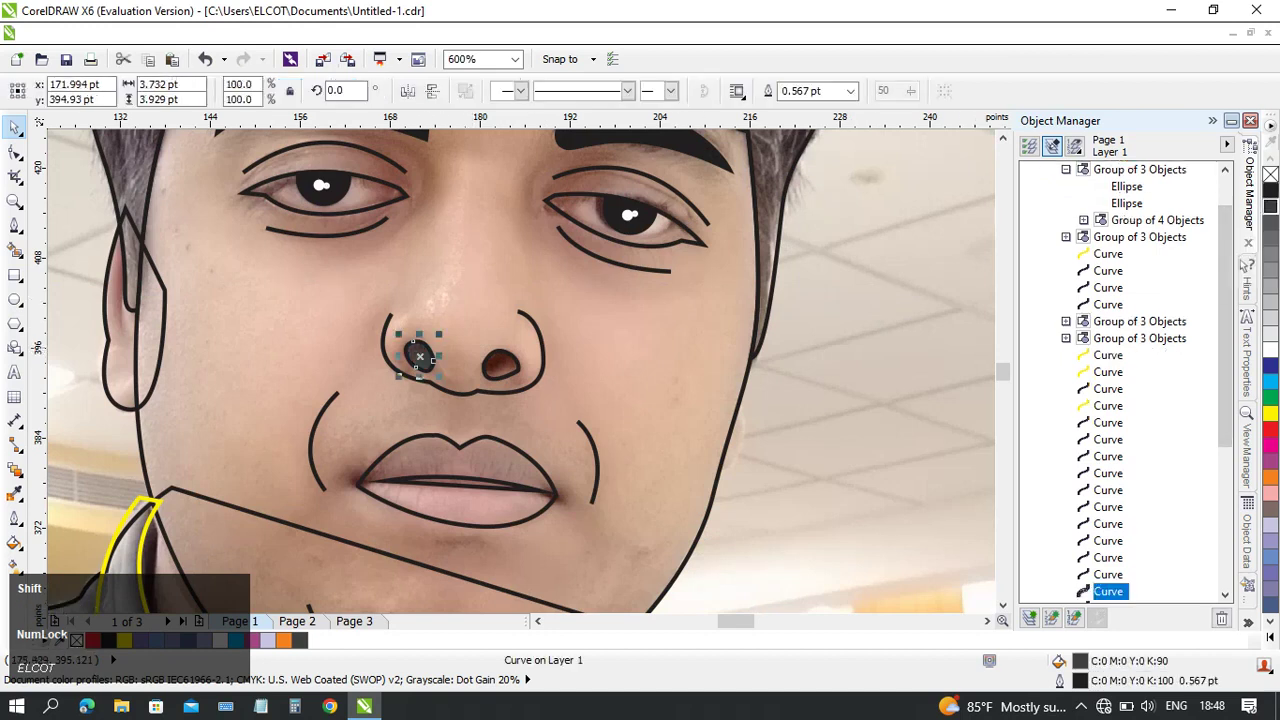
pyautogui.click(1270, 190)
pyautogui.click(494, 289)
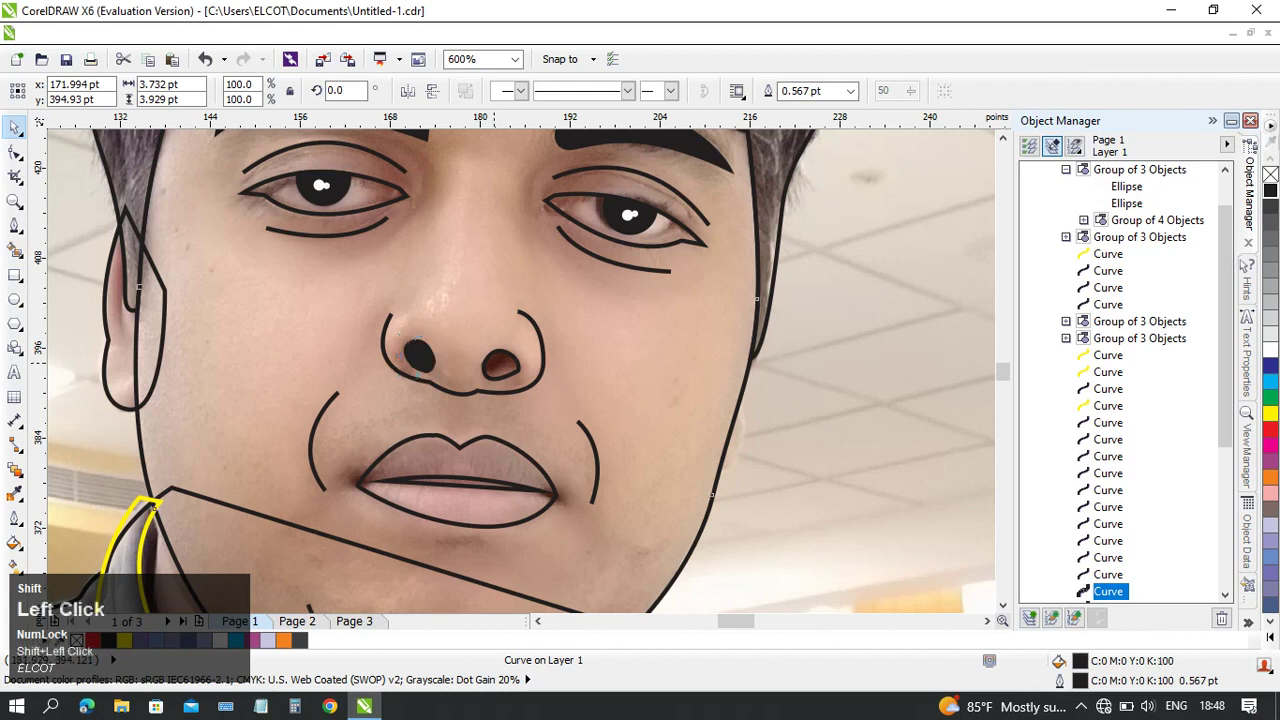
# - Fill the right-hand nostril curve with 100% black
pyautogui.click(500, 364)
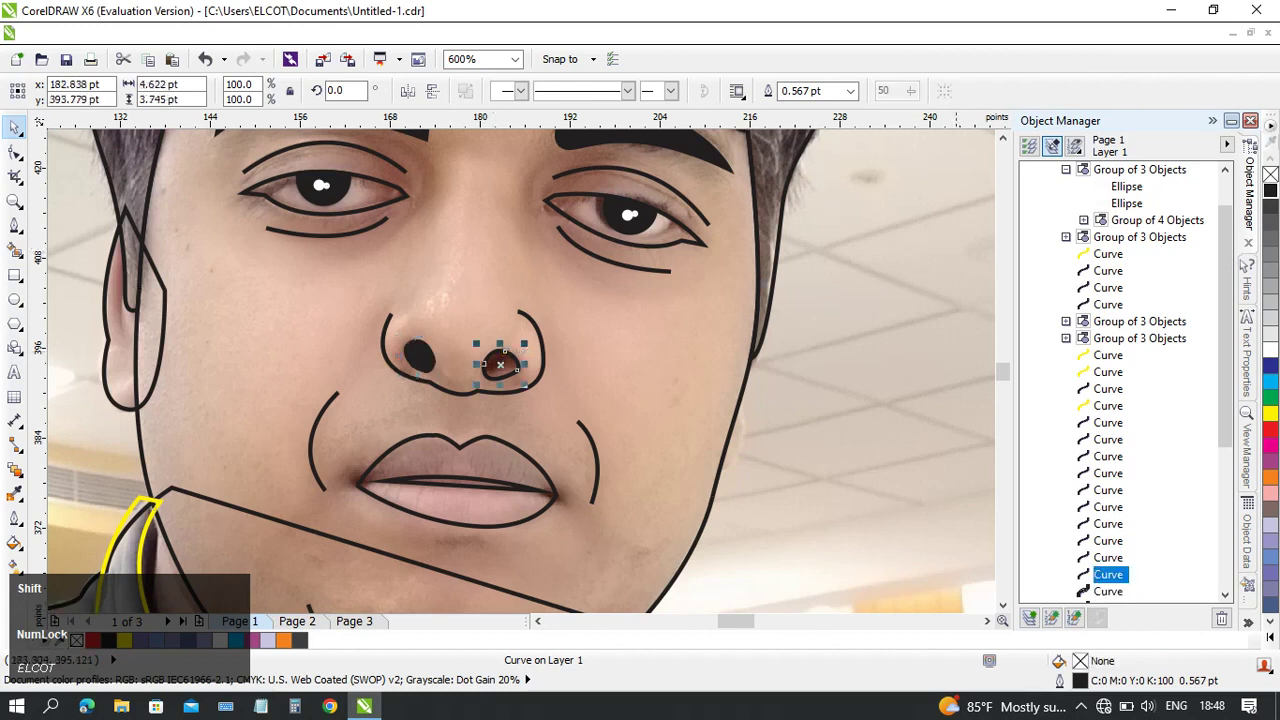
pyautogui.click(1270, 190)
pyautogui.moveTo(472, 364); pyautogui.dragTo(644, 303)
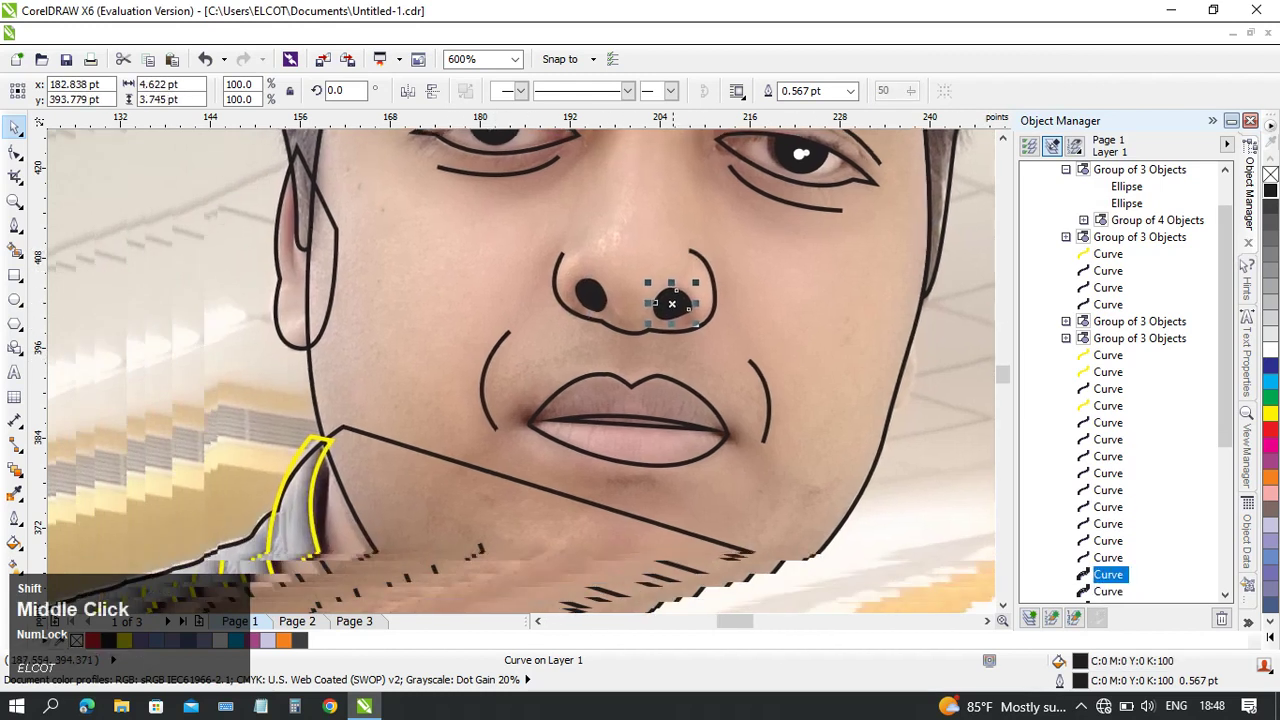
# - Intersect the outer lip outline with the mouth-opening curve, try a 100% black fill on the result, and undo the fill
pyautogui.click(632, 382)
pyautogui.scroll(2, 690, 420)
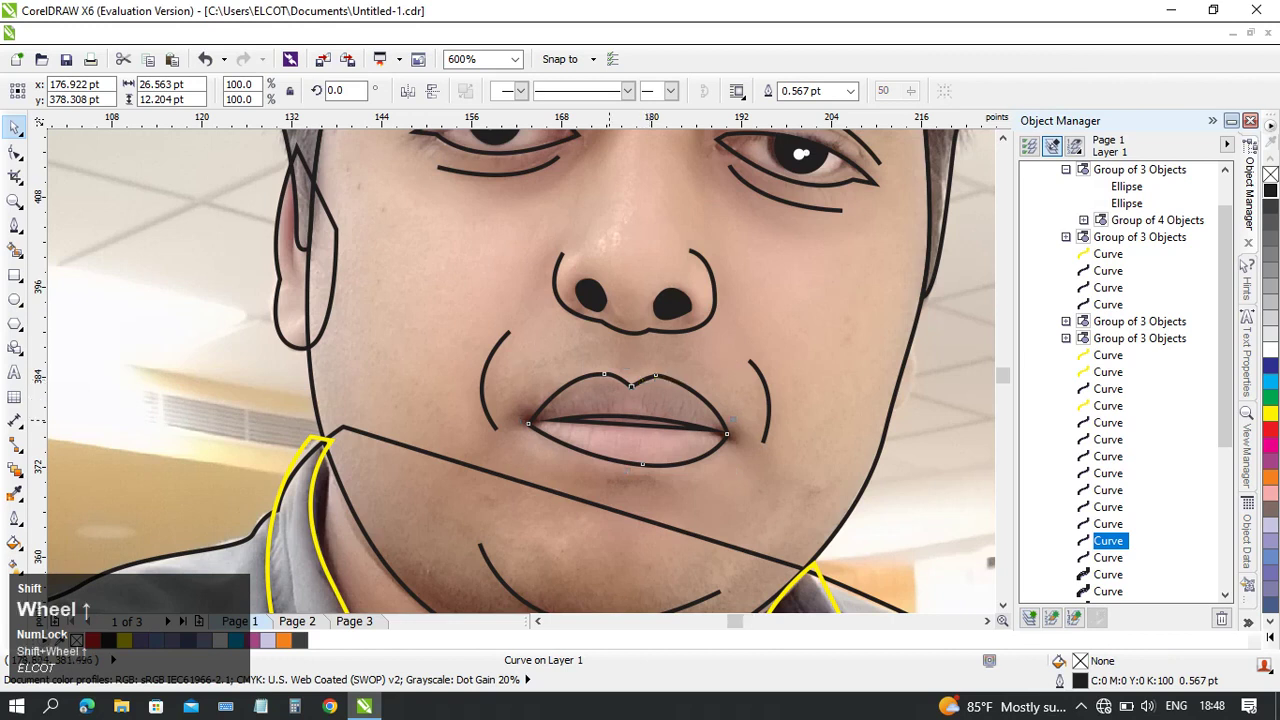
pyautogui.keyDown('shift'); pyautogui.click(580, 401); pyautogui.keyUp('shift')
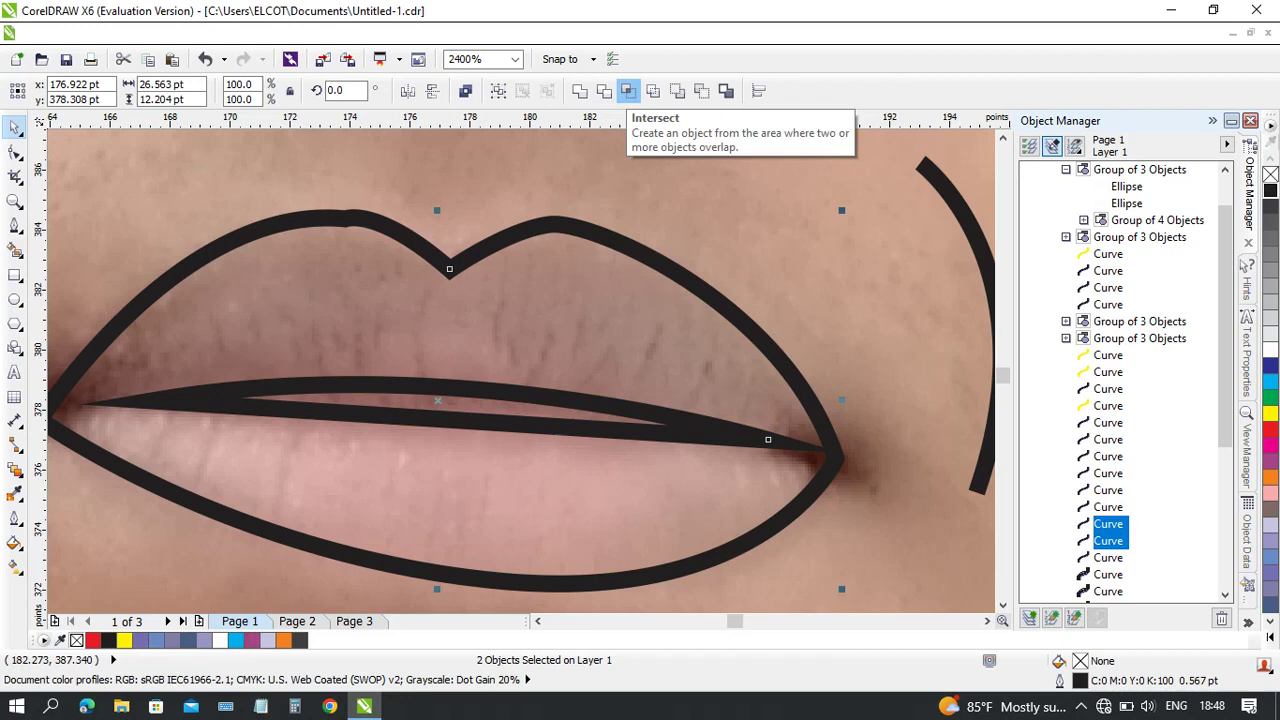
pyautogui.click(628, 91)
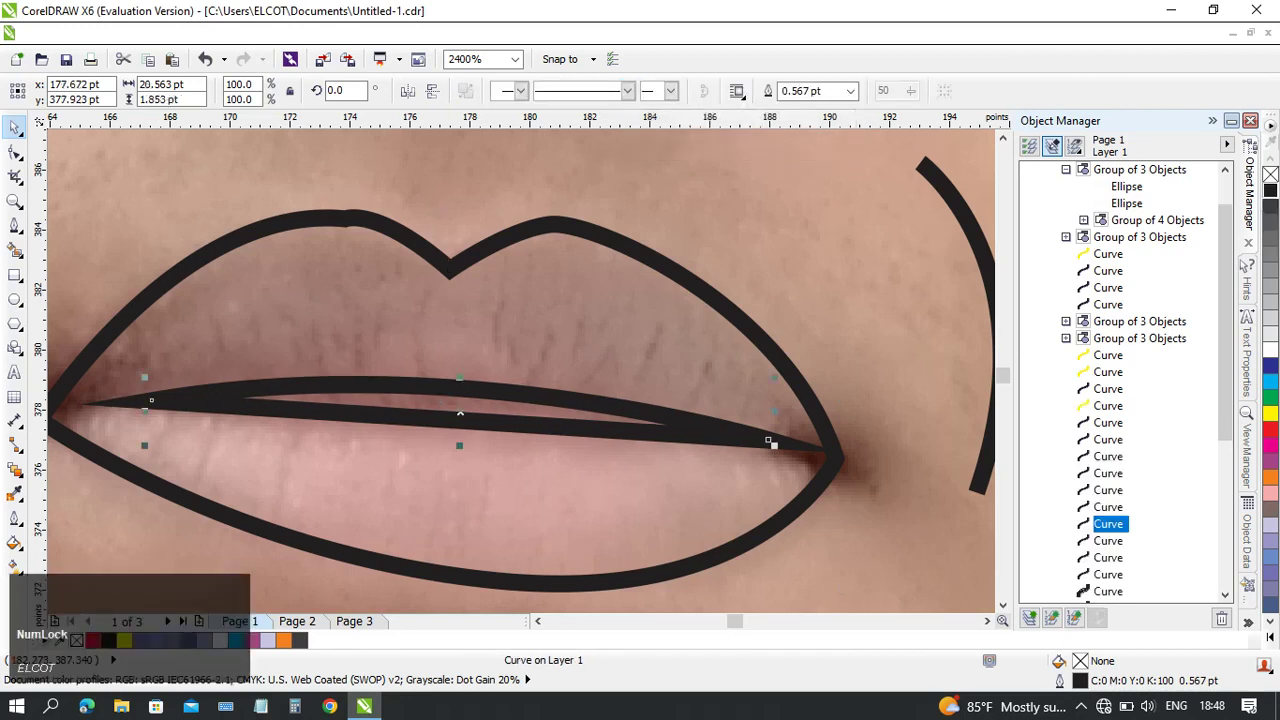
pyautogui.click(1270, 190)
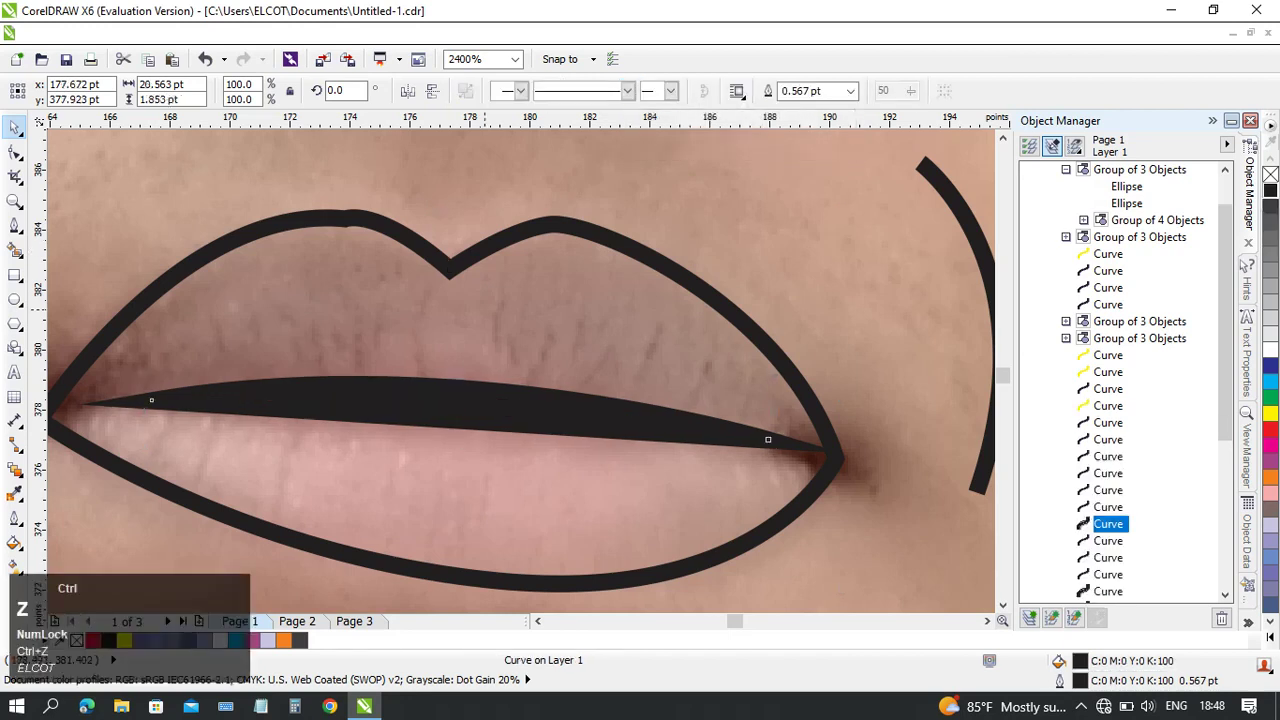
pyautogui.hotkey('ctrl', 'z')
# - Intersect the outer lip outline with the mouth-opening curve again, pull the resulting copy aside and delete it
pyautogui.keyDown('shift'); pyautogui.click(551, 226); pyautogui.keyUp('shift')
pyautogui.moveTo(551, 225); pyautogui.dragTo(710, 277)
pyautogui.hotkey('ctrl', 'z')
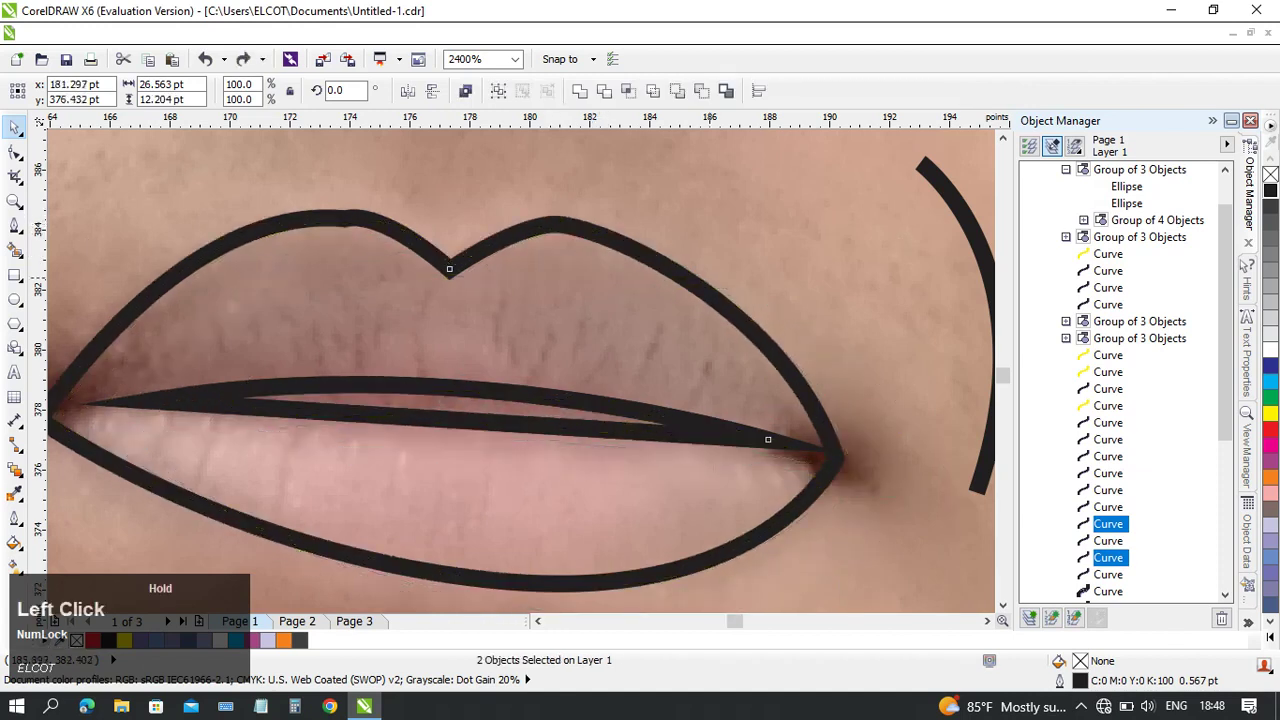
pyautogui.hotkey('ctrl', 'z')
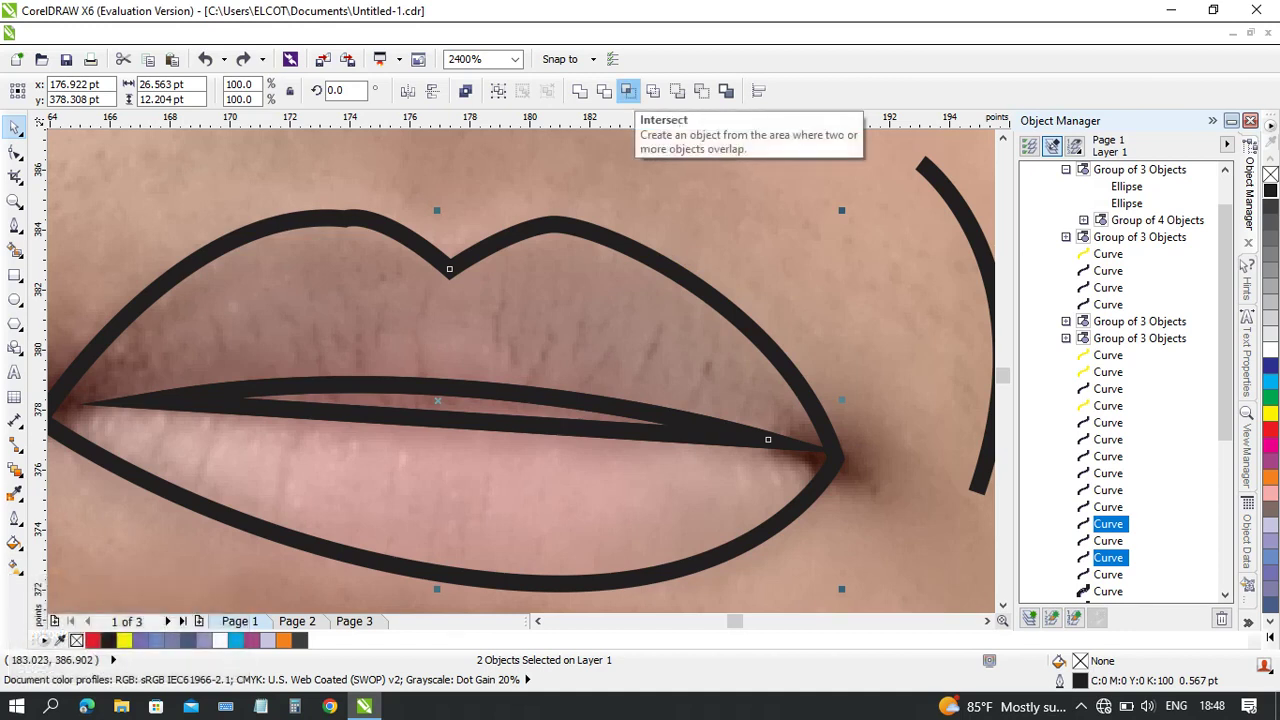
pyautogui.click(629, 91)
pyautogui.moveTo(610, 239); pyautogui.dragTo(641, 233)
pyautogui.hotkey('ctrl', 'z')
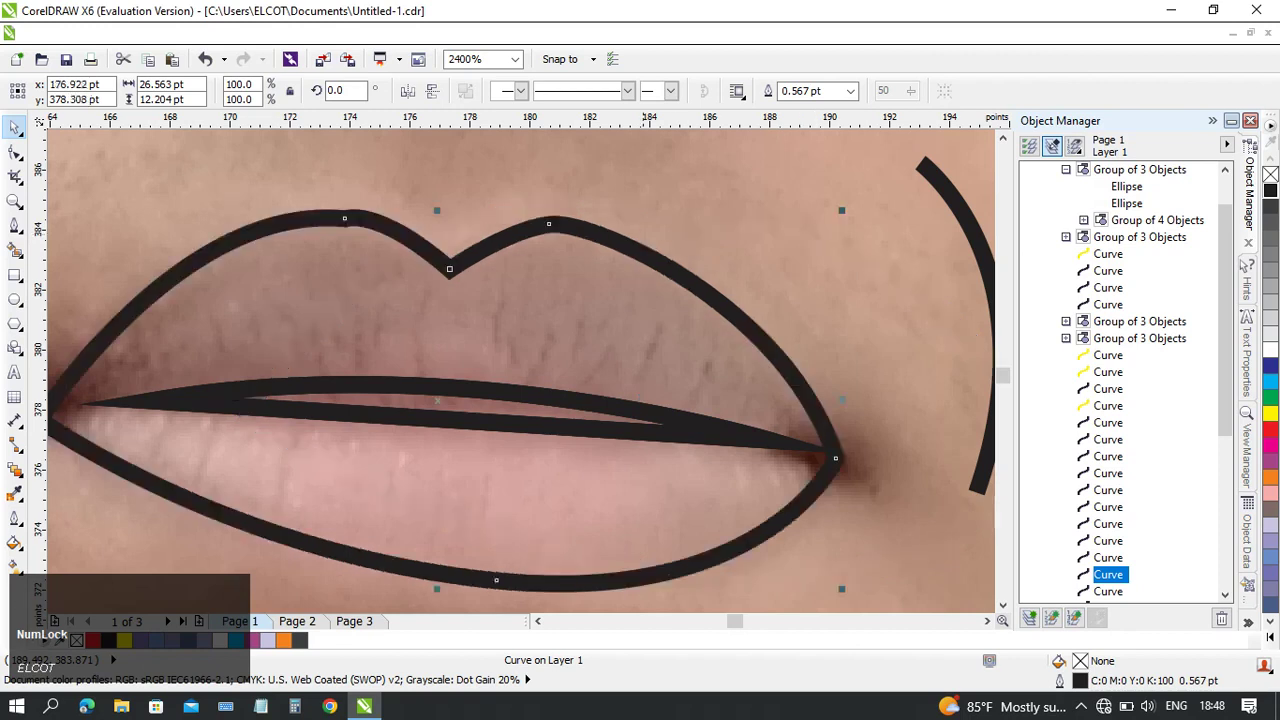
pyautogui.click(583, 395)
pyautogui.moveTo(580, 400); pyautogui.dragTo(768, 277)
pyautogui.press('Delete')
# - Try welding the mouth-opening curve to the outer lip outline with a black fill, and undo the weld
pyautogui.click(620, 407)
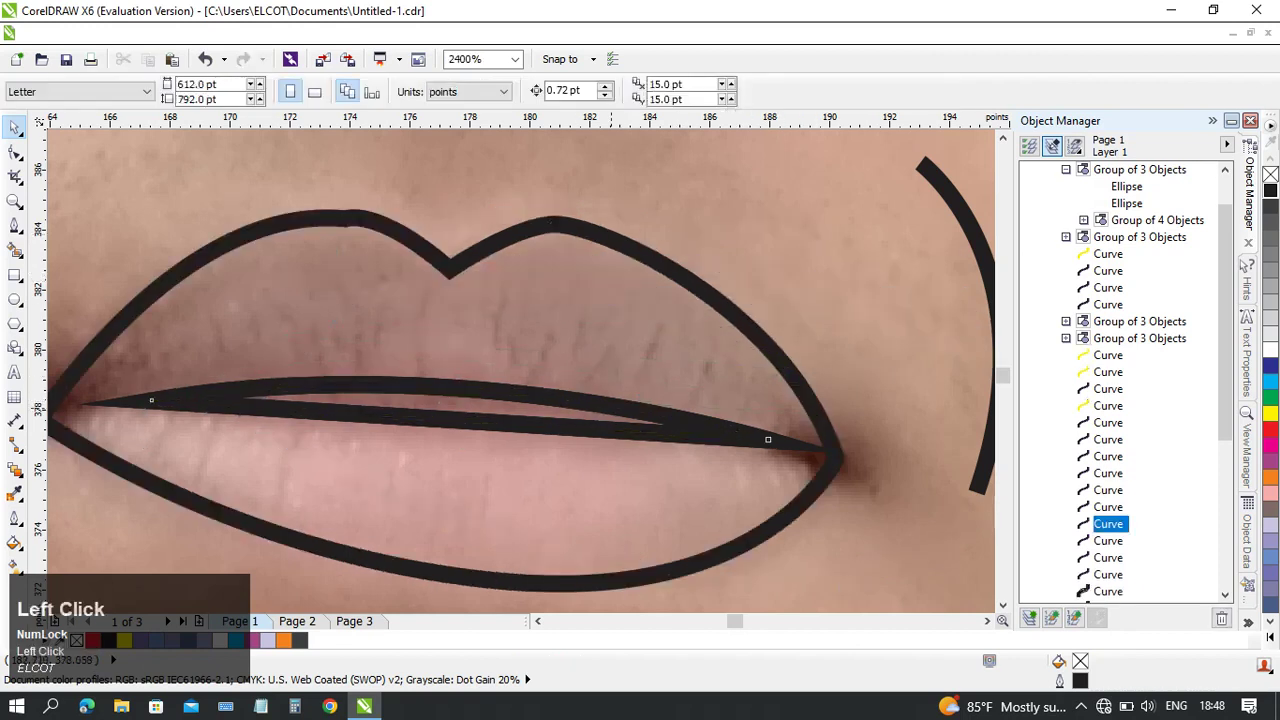
pyautogui.keyDown('shift'); pyautogui.click(620, 246); pyautogui.keyUp('shift')
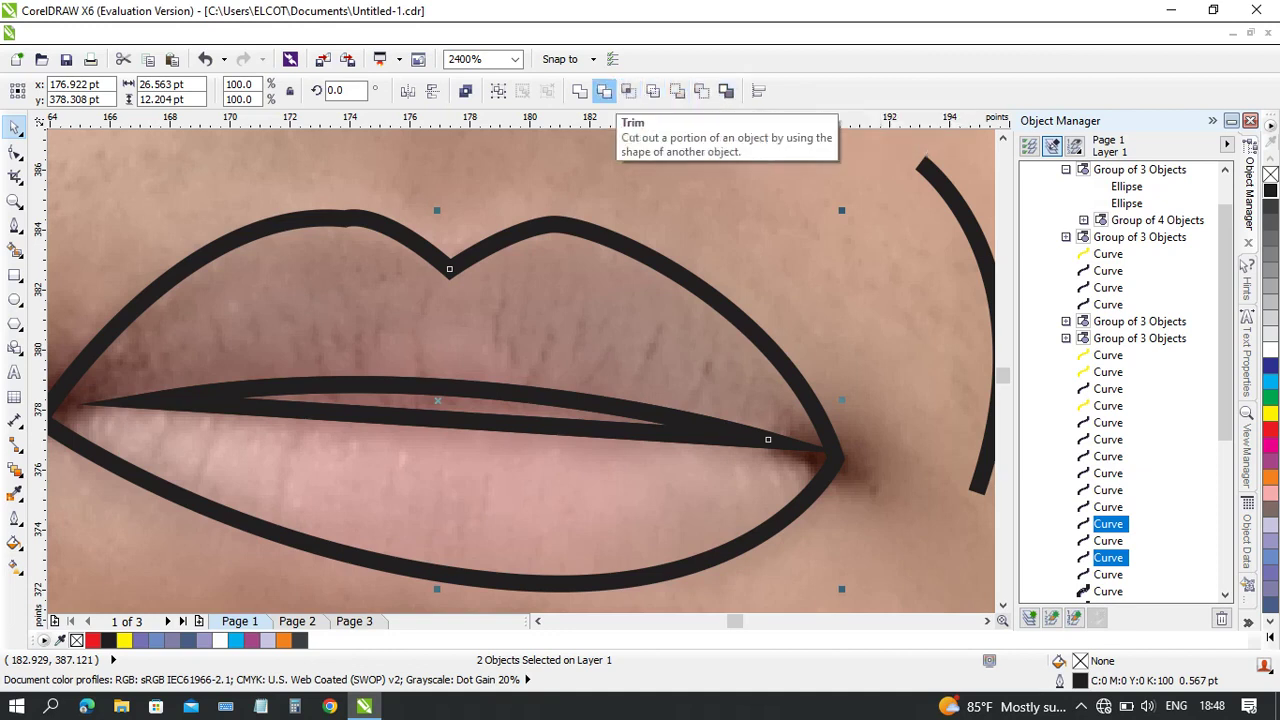
pyautogui.press('Num_Lock')
pyautogui.click(580, 91)
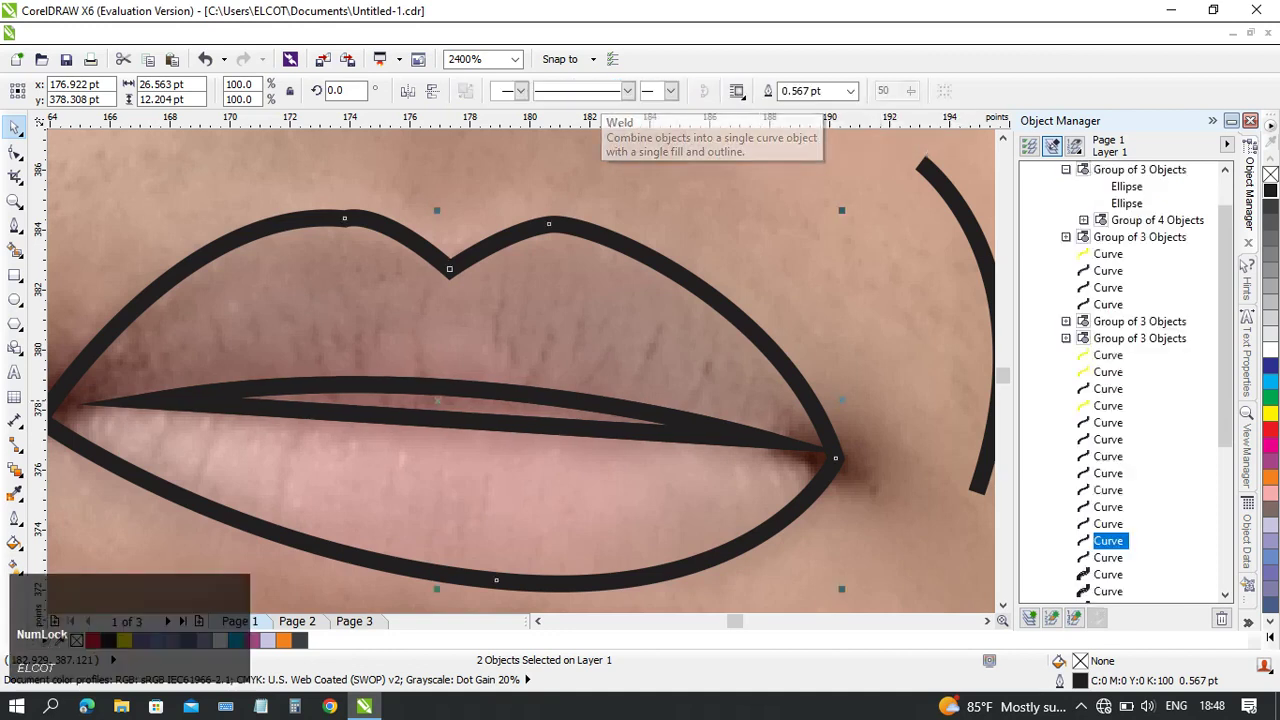
pyautogui.click(1270, 191)
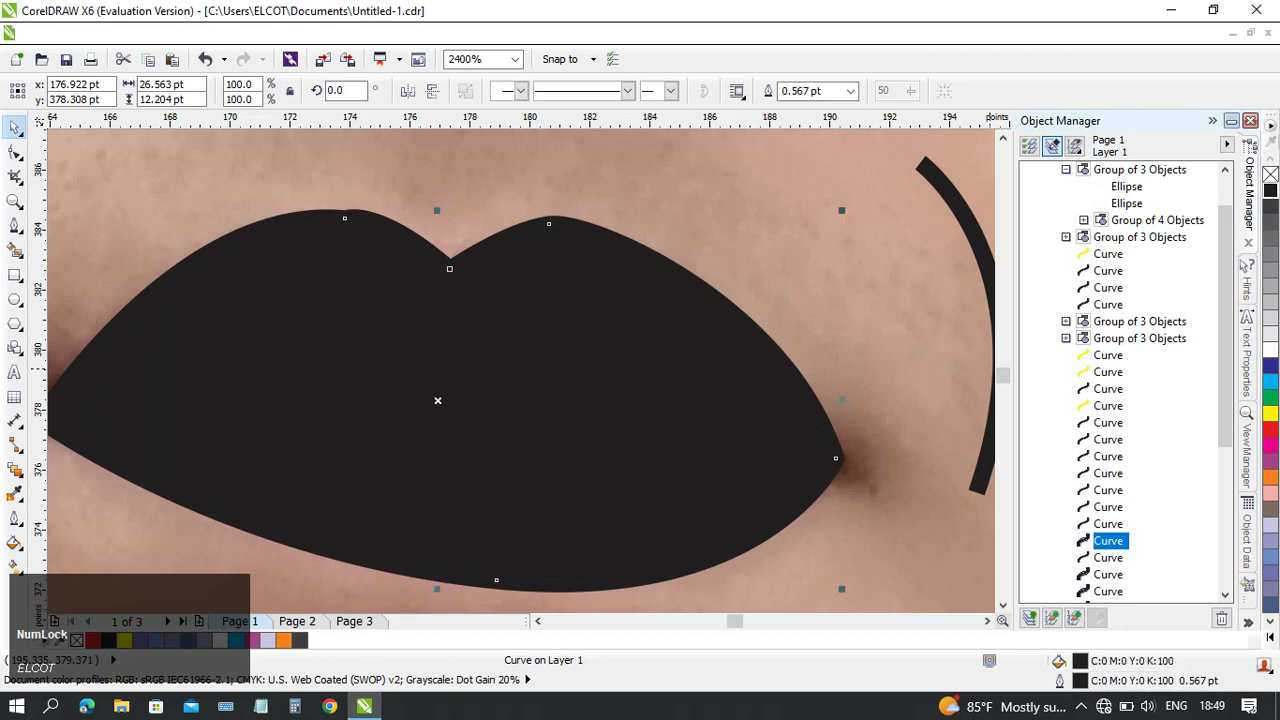
pyautogui.click(1270, 174)
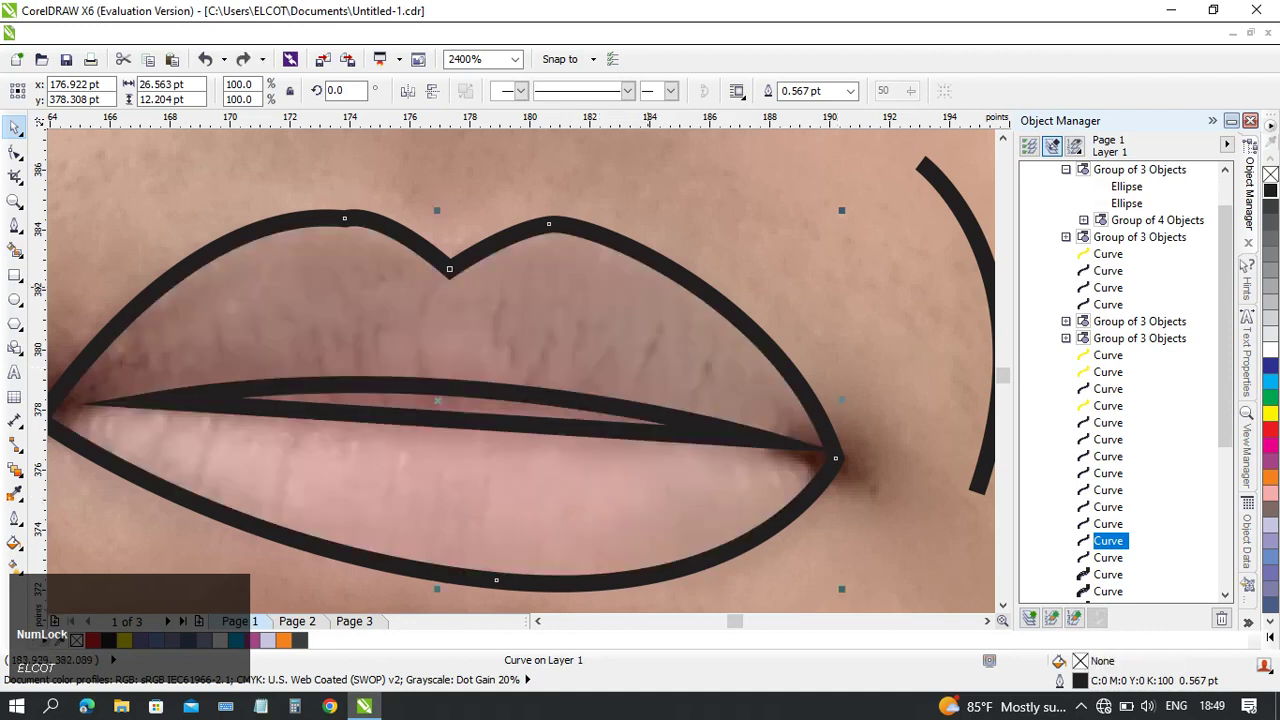
pyautogui.hotkey('ctrl', 'z')
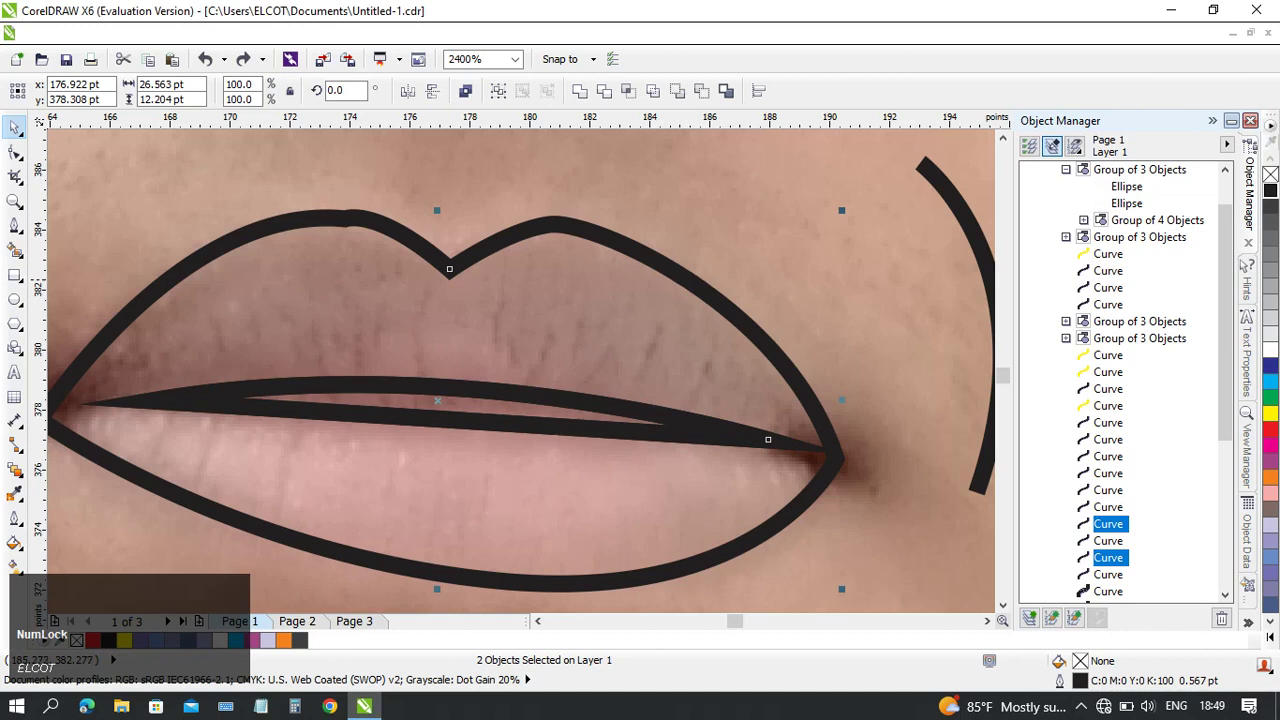
# - Create a boundary curve around the outer lip outline and mouth opening, leaving it without a fill
pyautogui.click(701, 91)
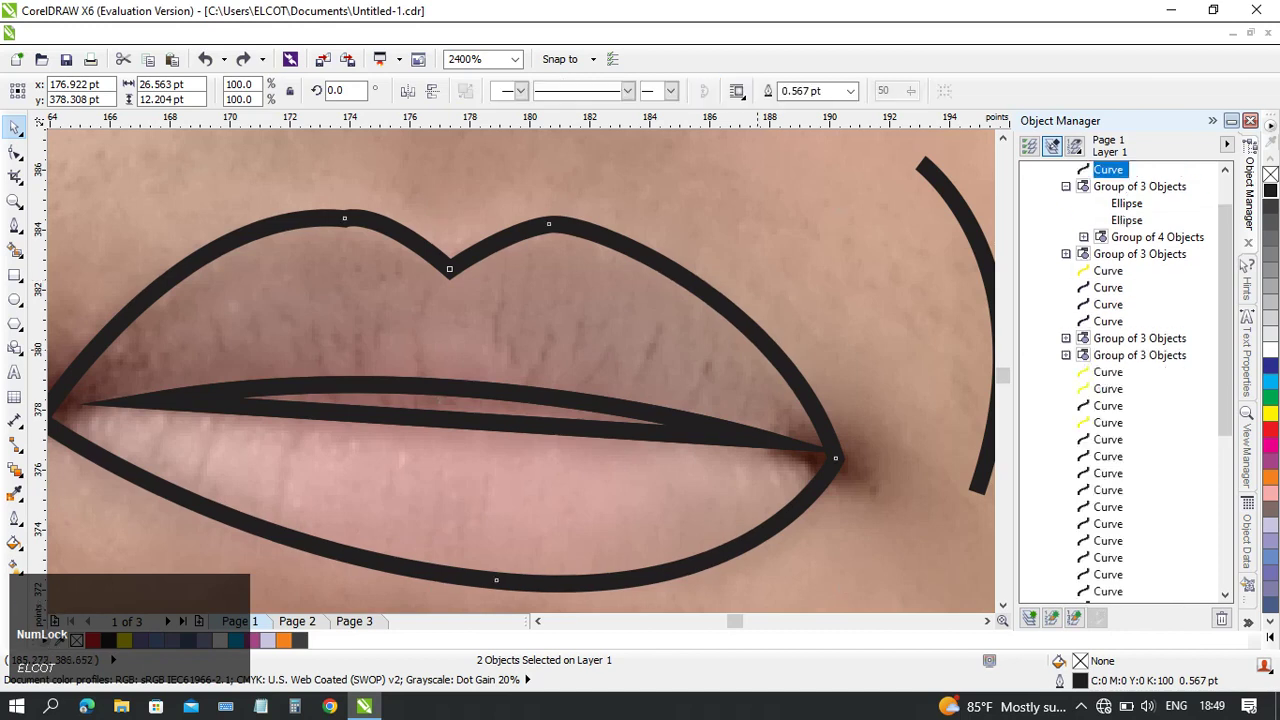
pyautogui.click(1270, 190)
pyautogui.hotkey('ctrl', 'z')
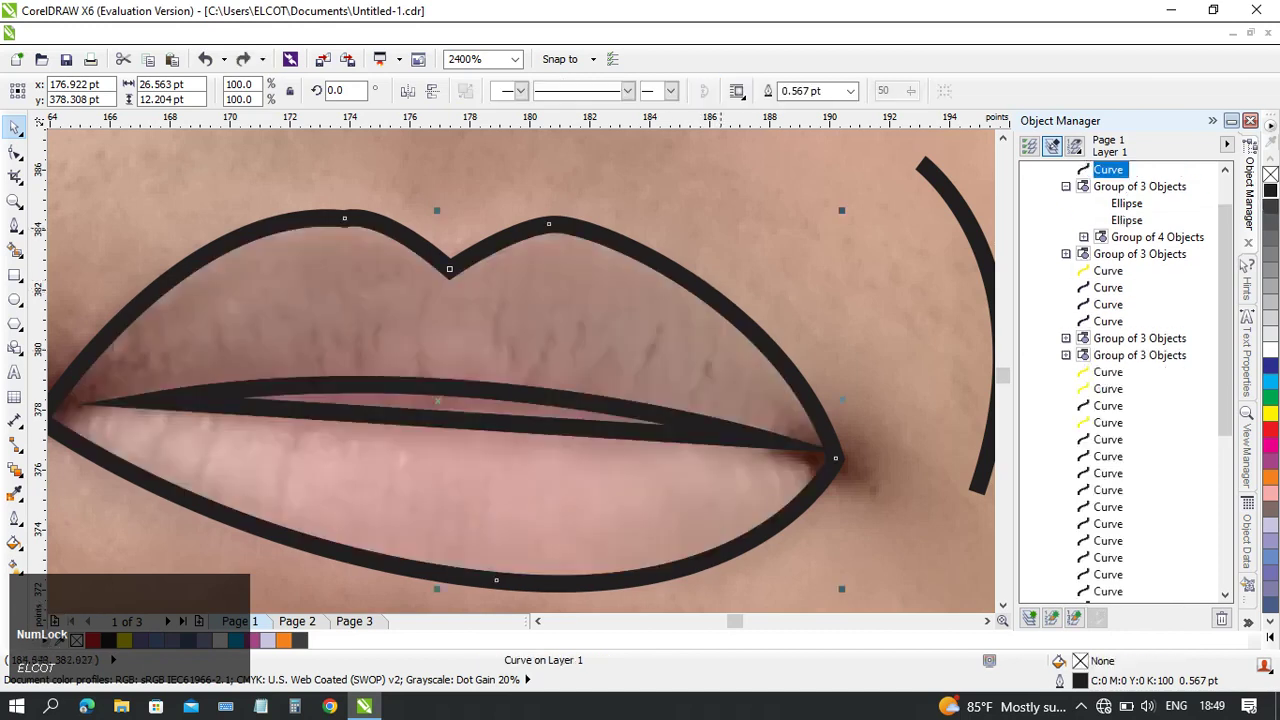
# - Move the spare copy of the mouth-opening curve aside and delete it, keeping the original curve in place
pyautogui.click(721, 228)
pyautogui.moveTo(532, 394); pyautogui.dragTo(675, 370)
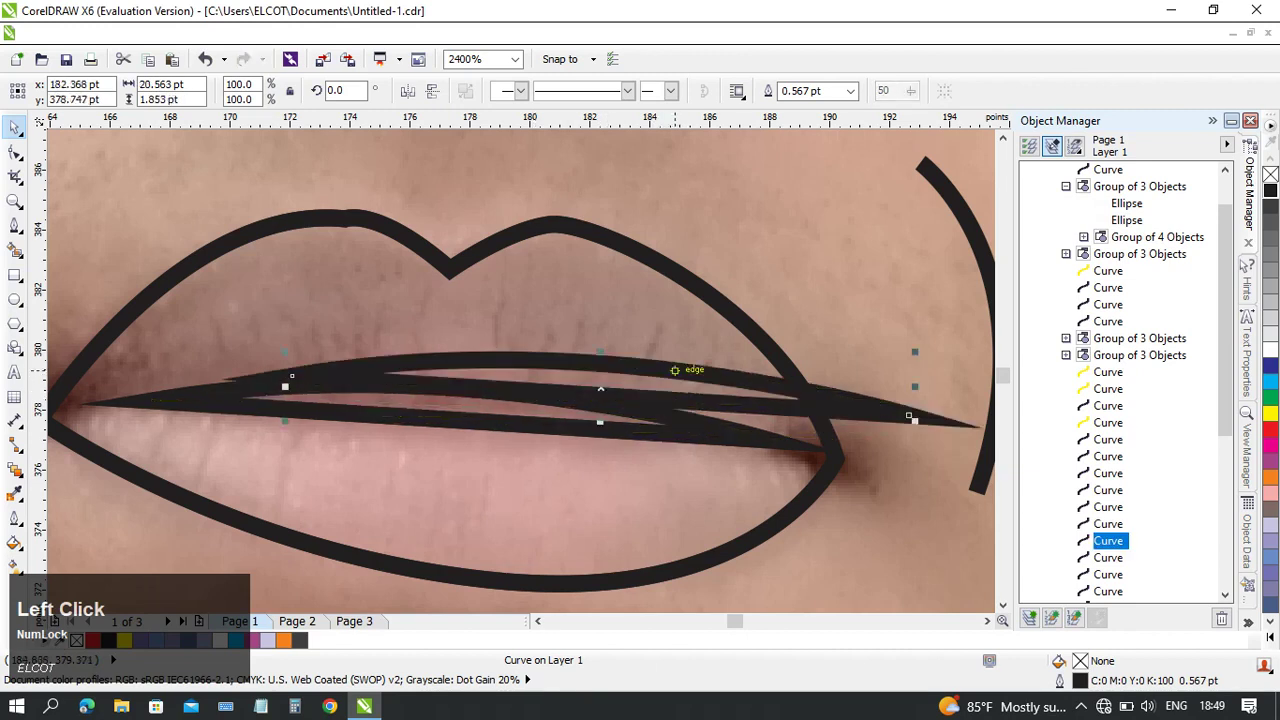
pyautogui.press('Delete')
pyautogui.moveTo(655, 415); pyautogui.dragTo(694, 363)
pyautogui.hotkey('ctrl', 'z')
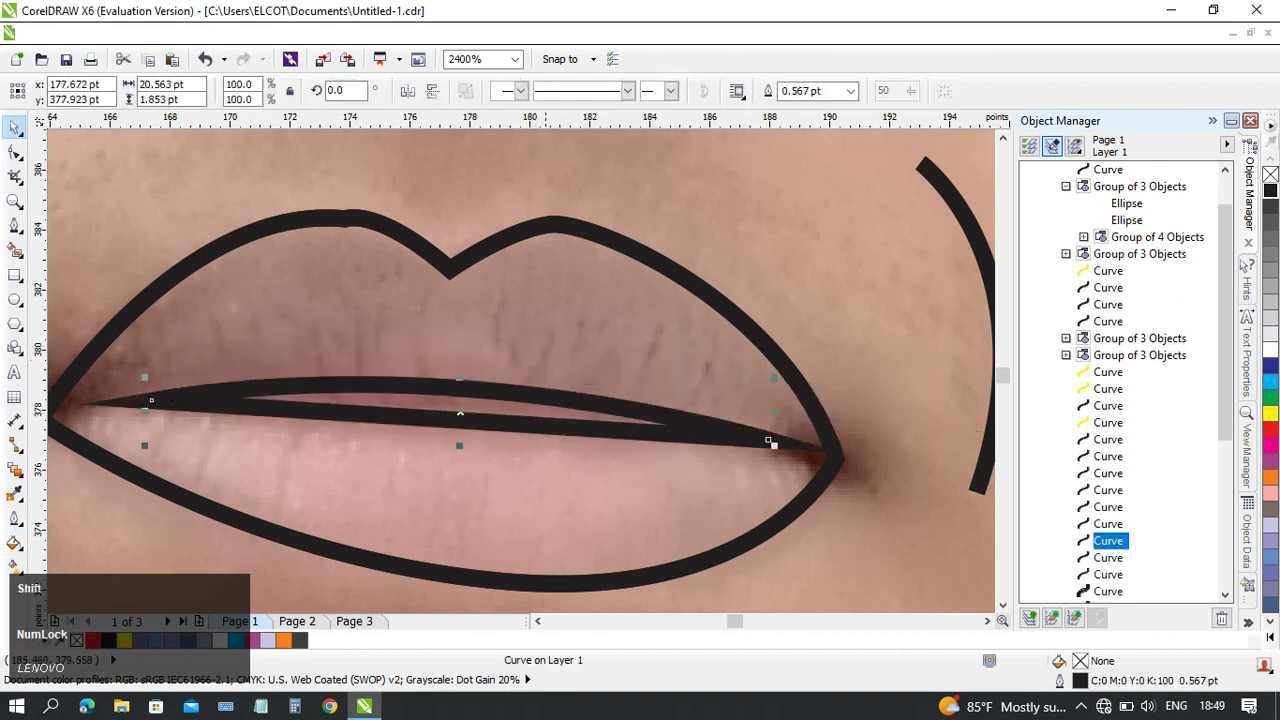
# - Cut the mouth opening out of the lip boundary curve with Front Minus Back and fill the result with 100% black
pyautogui.keyDown('shift'); pyautogui.click(740, 318); pyautogui.keyUp('shift')
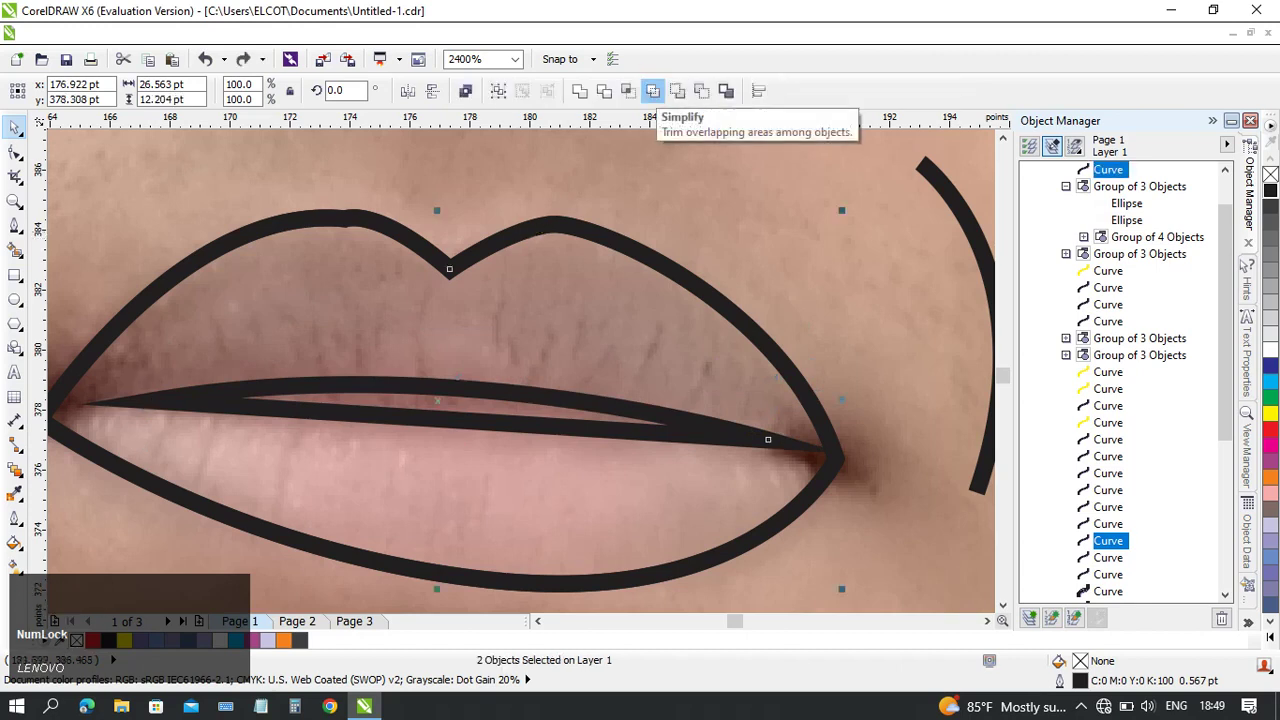
pyautogui.click(652, 91)
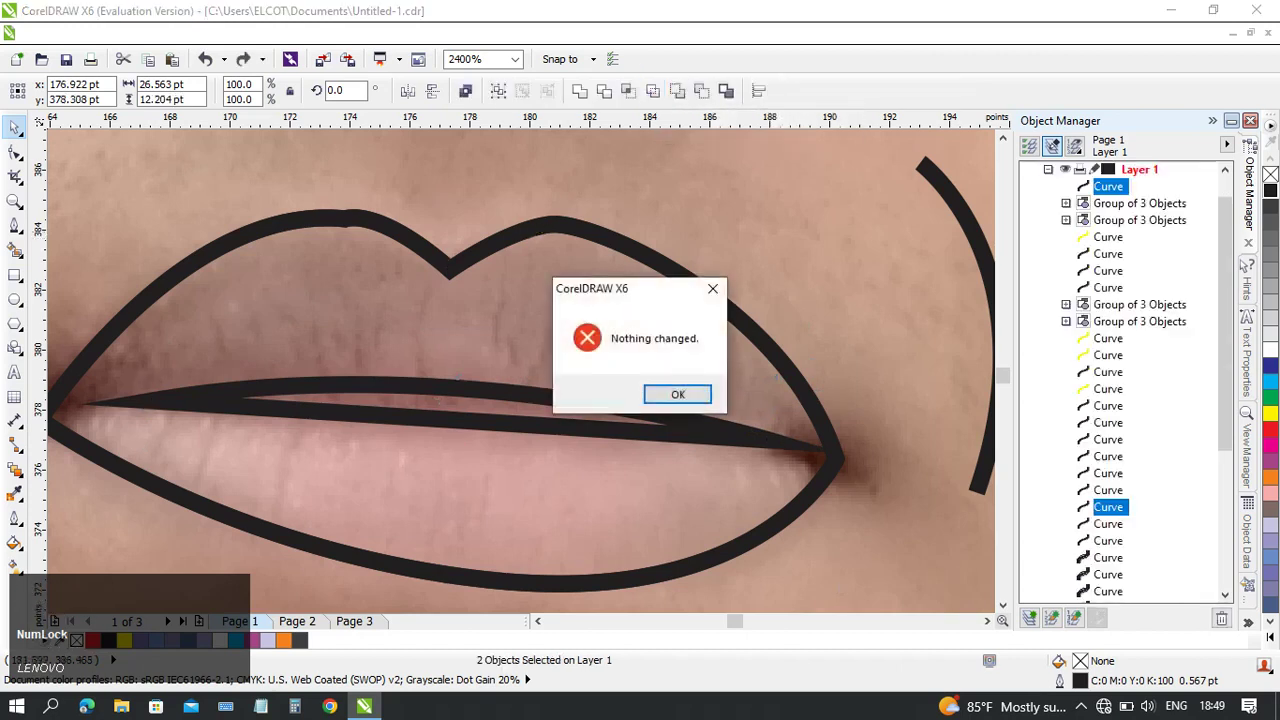
pyautogui.click(713, 289)
pyautogui.click(677, 91)
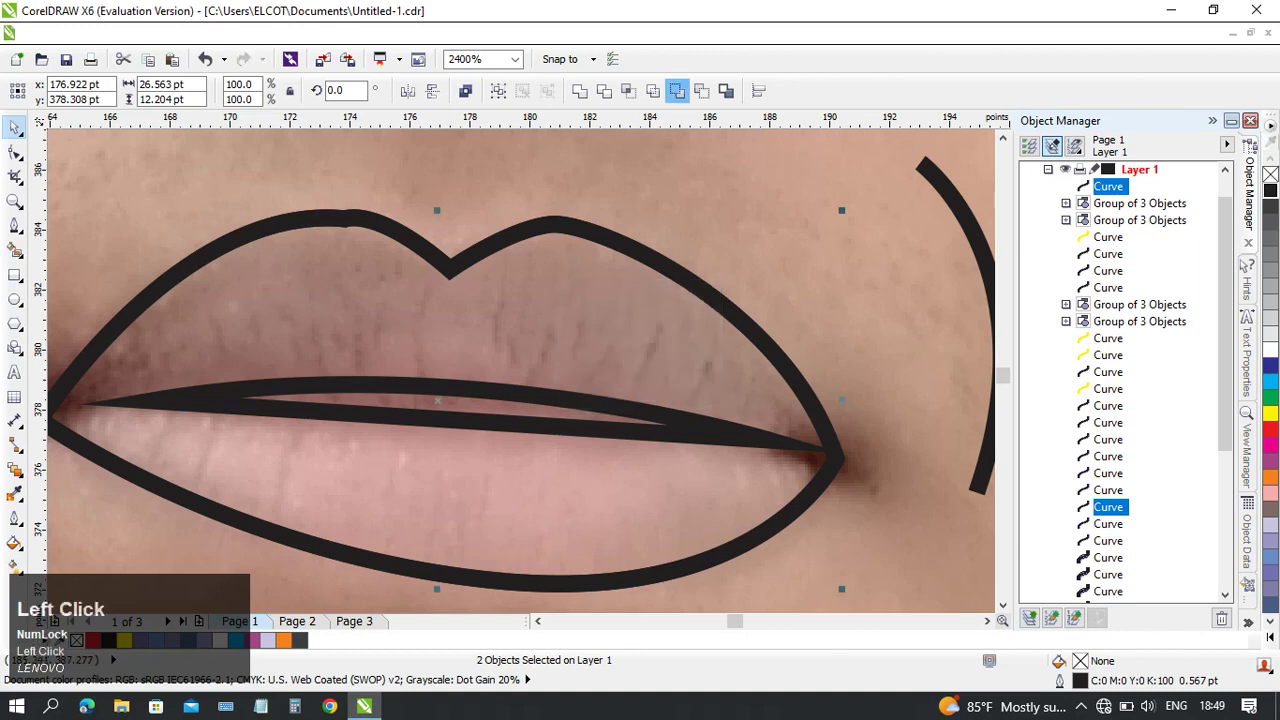
pyautogui.click(1270, 190)
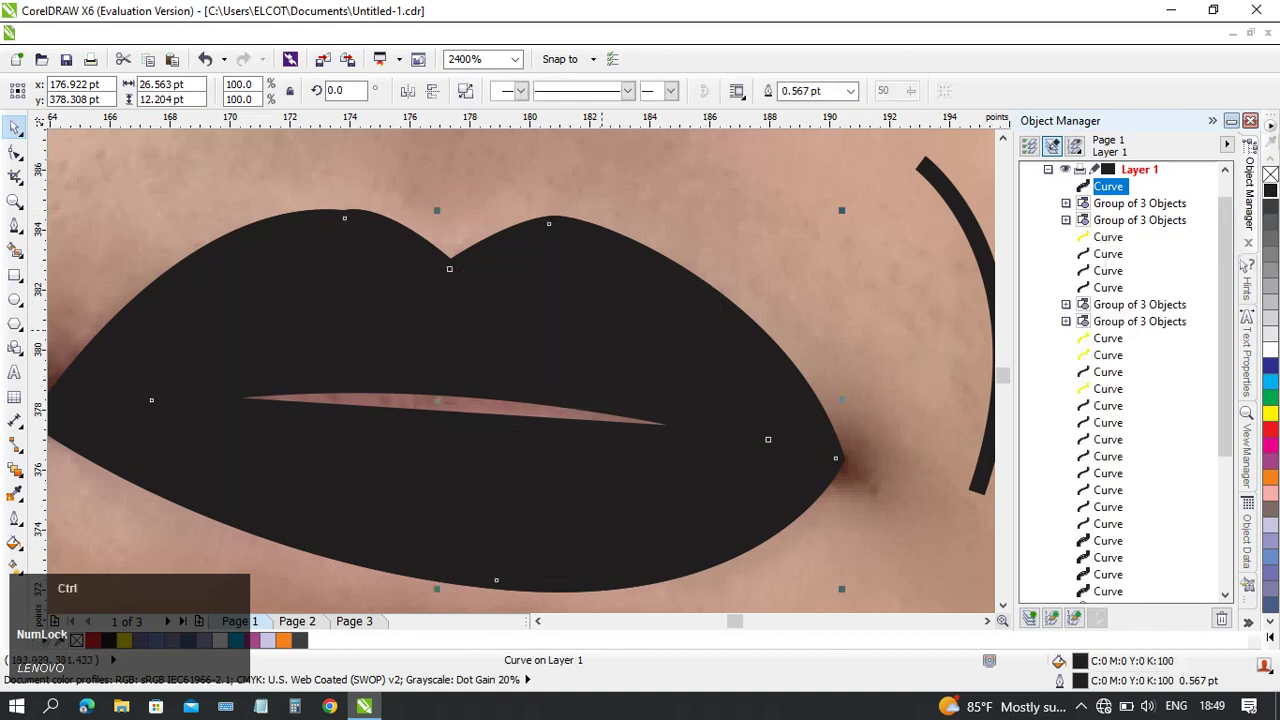
pyautogui.hotkey('ctrl', 'z')
pyautogui.hotkey('ctrl', 'shift', 'z')
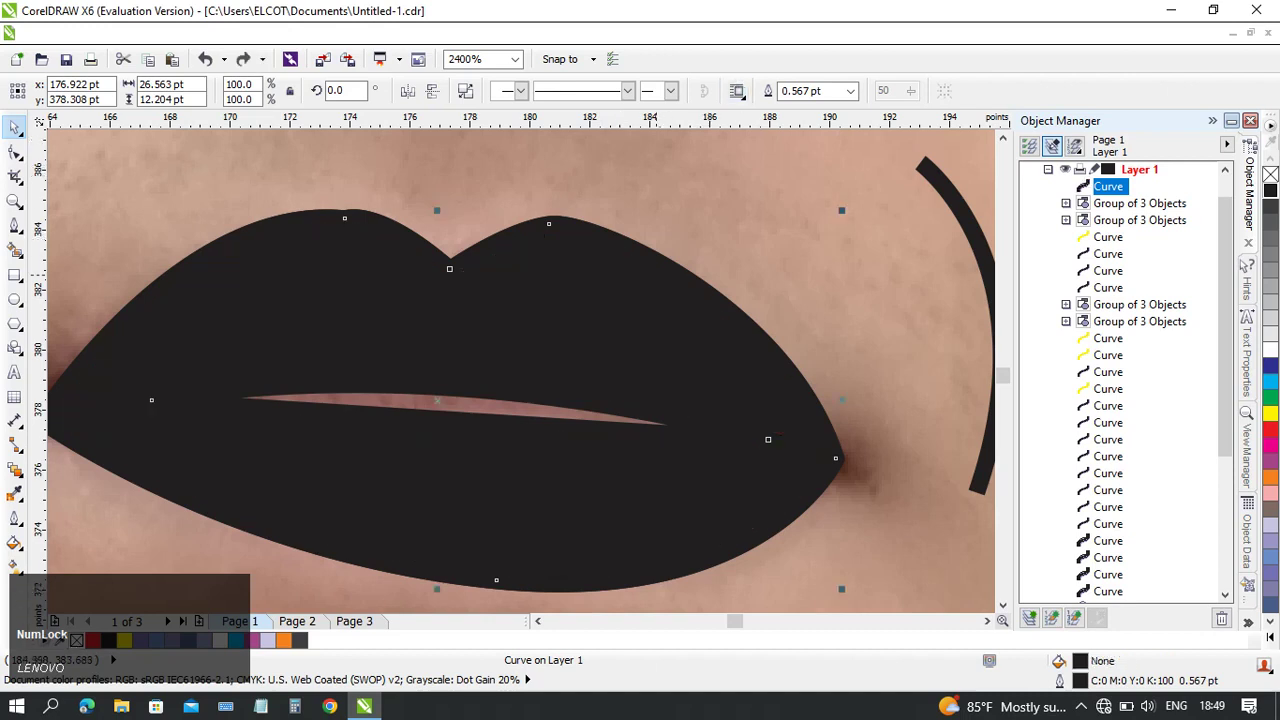
# - Examine the black lips against the rest of the traced face
pyautogui.scroll(-3, 650, 371)
pyautogui.moveTo(656, 371); pyautogui.dragTo(462, 413)
pyautogui.click(578, 381)
pyautogui.scroll(-1, 578, 381)
pyautogui.scroll(1, 382, 382)
pyautogui.moveTo(382, 382); pyautogui.dragTo(697, 384)
pyautogui.scroll(1, 600, 408)
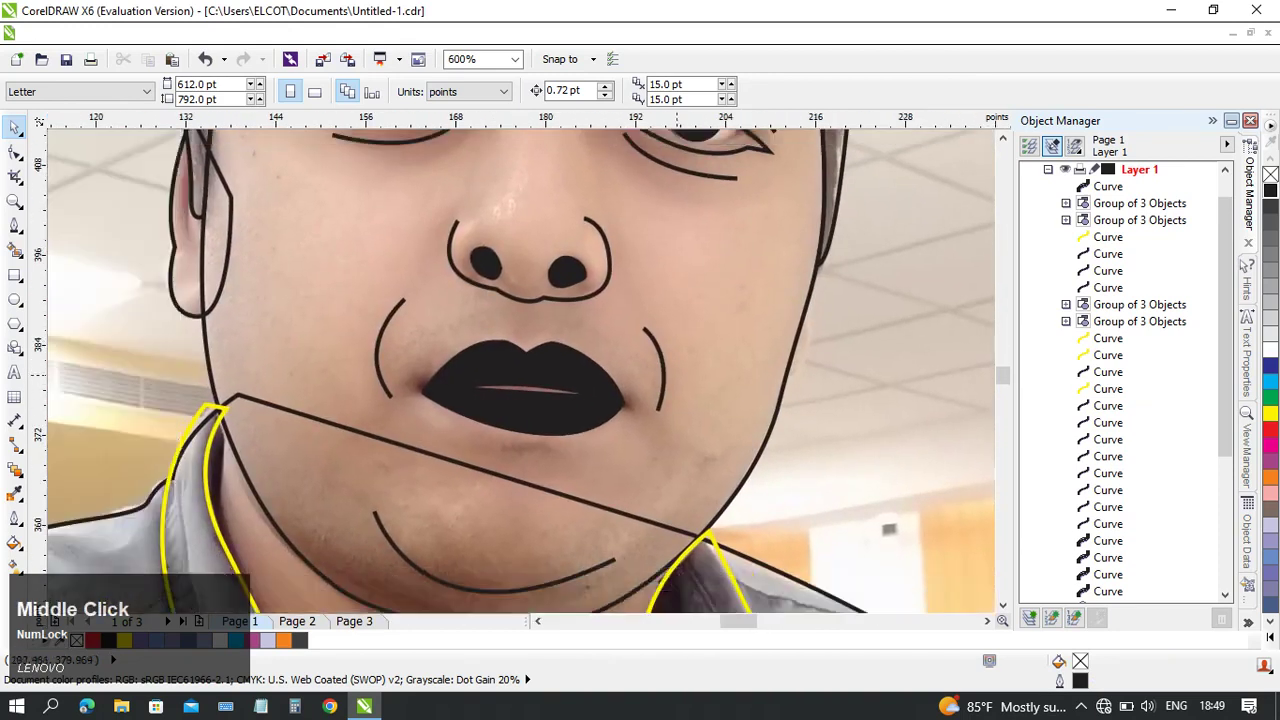
# - Try to apply the first preset Artistic Media stroke to the smile line beside the right-hand corner of the mouth
pyautogui.click(641, 326)
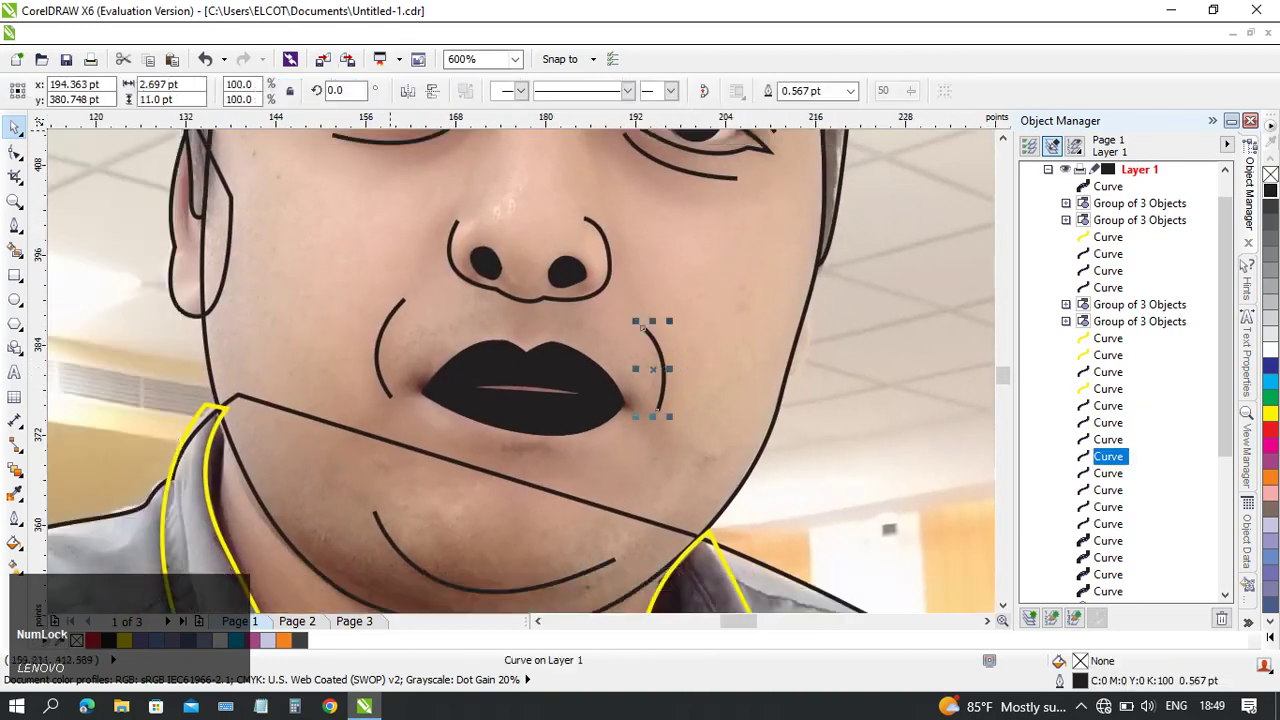
pyautogui.click(15, 151)
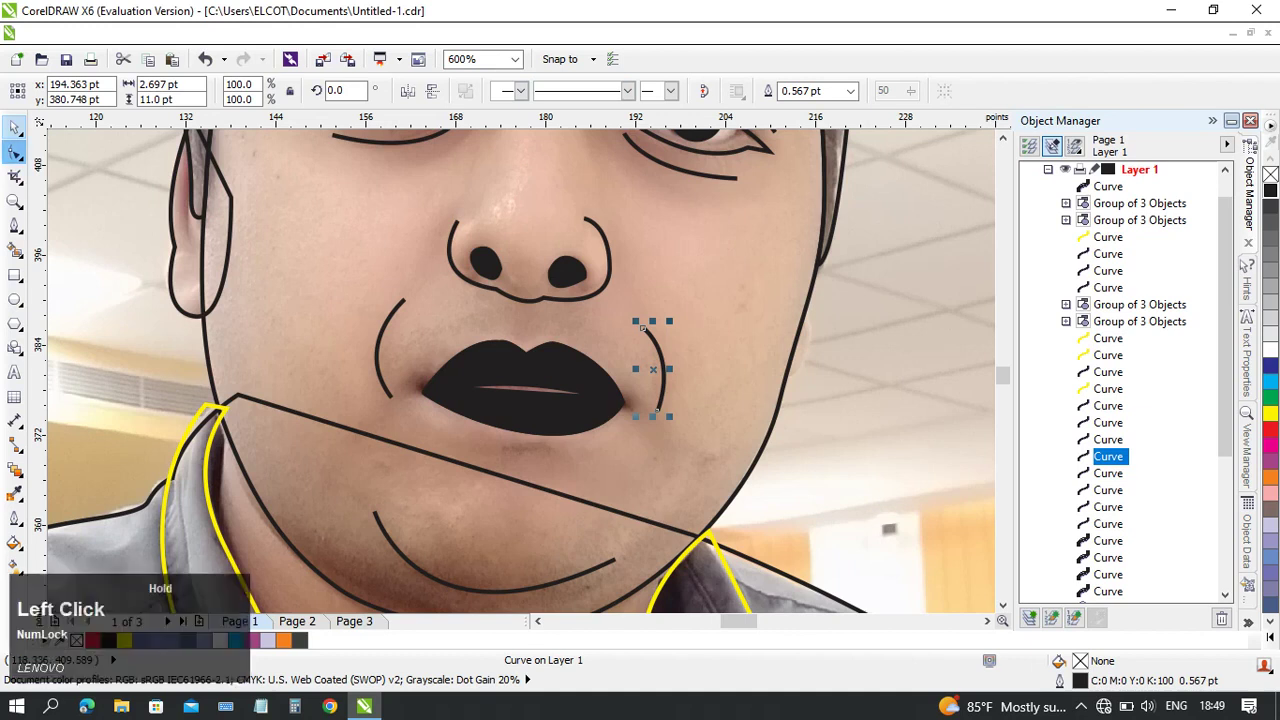
pyautogui.click(74, 151)
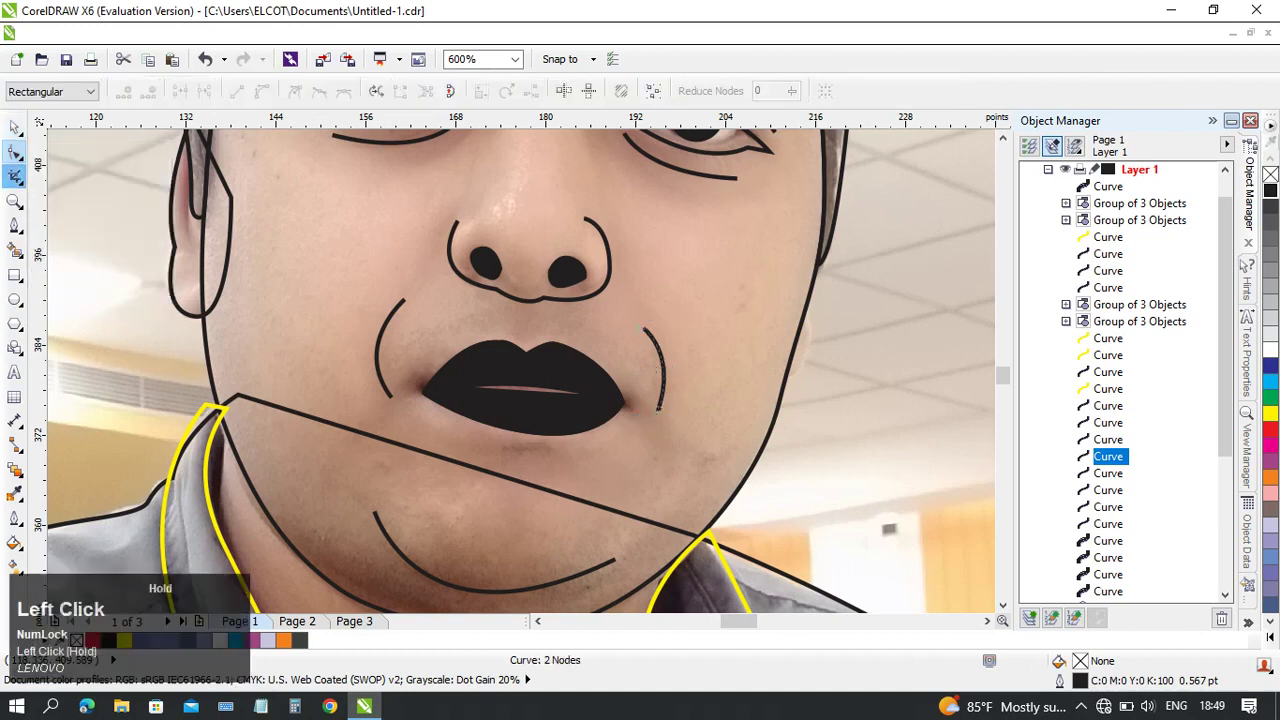
pyautogui.click(15, 225)
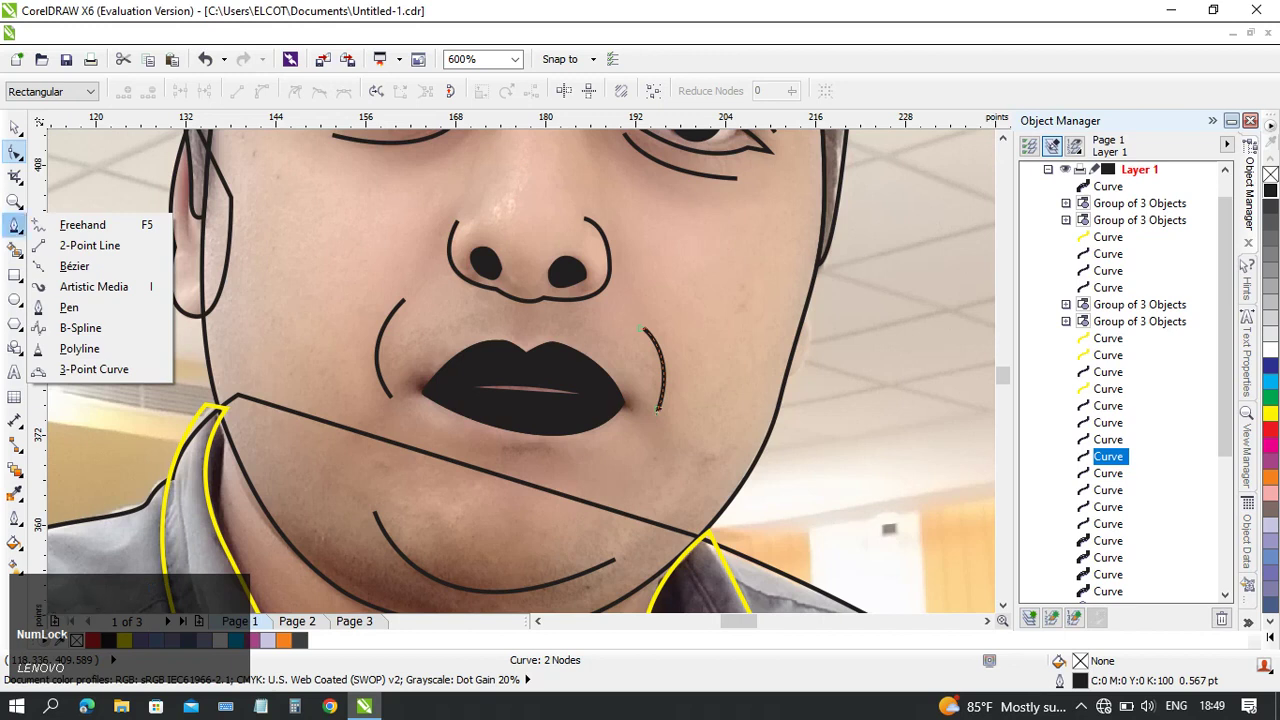
pyautogui.click(100, 286)
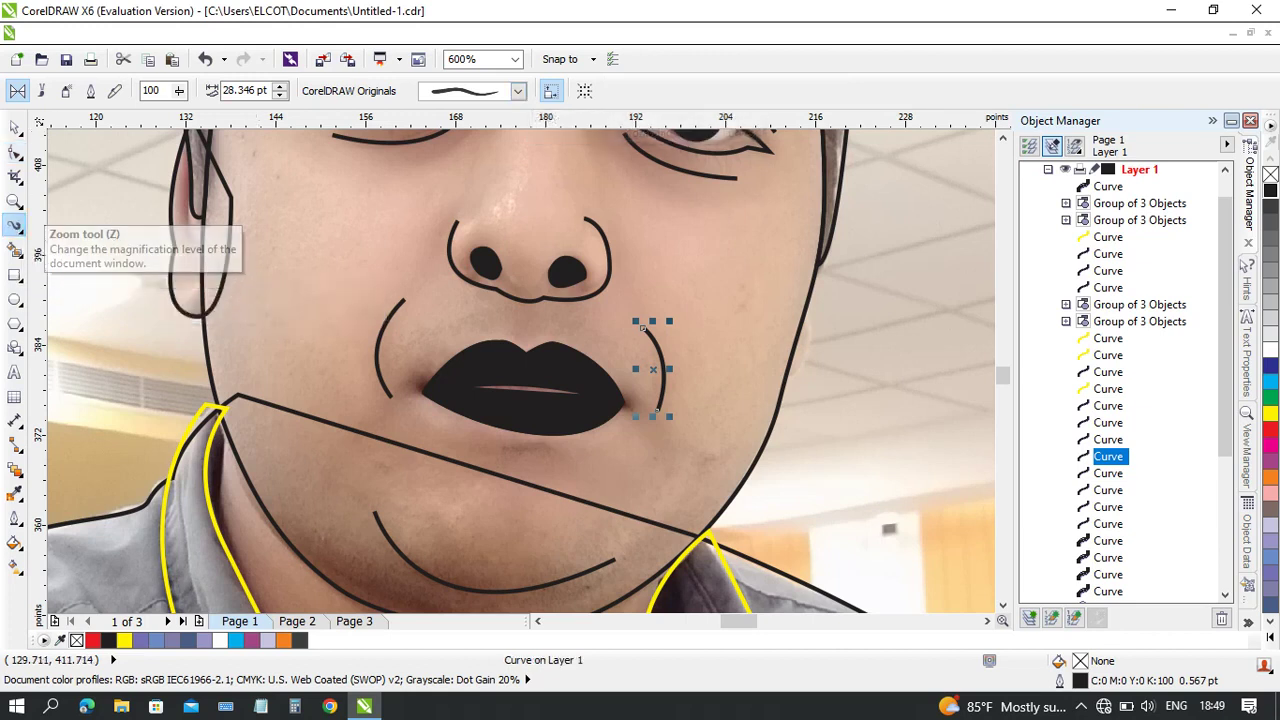
pyautogui.press('Num_Lock')
pyautogui.click(517, 91)
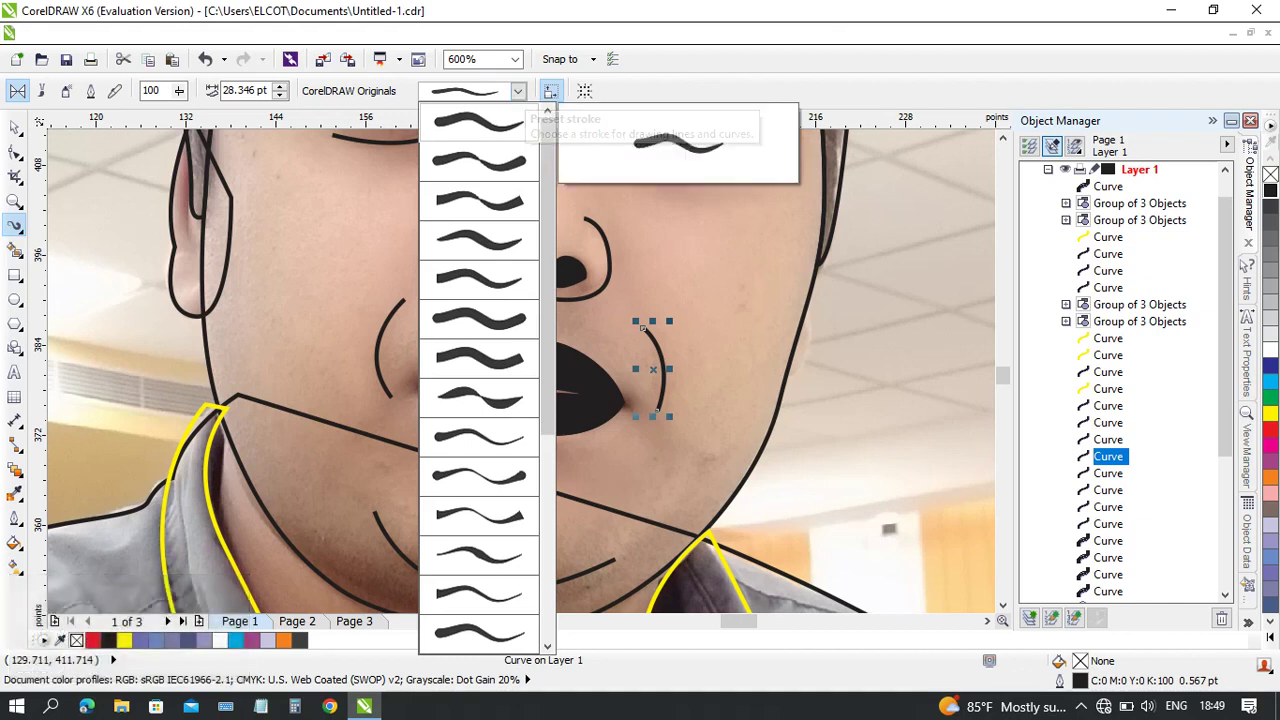
pyautogui.click(480, 122)
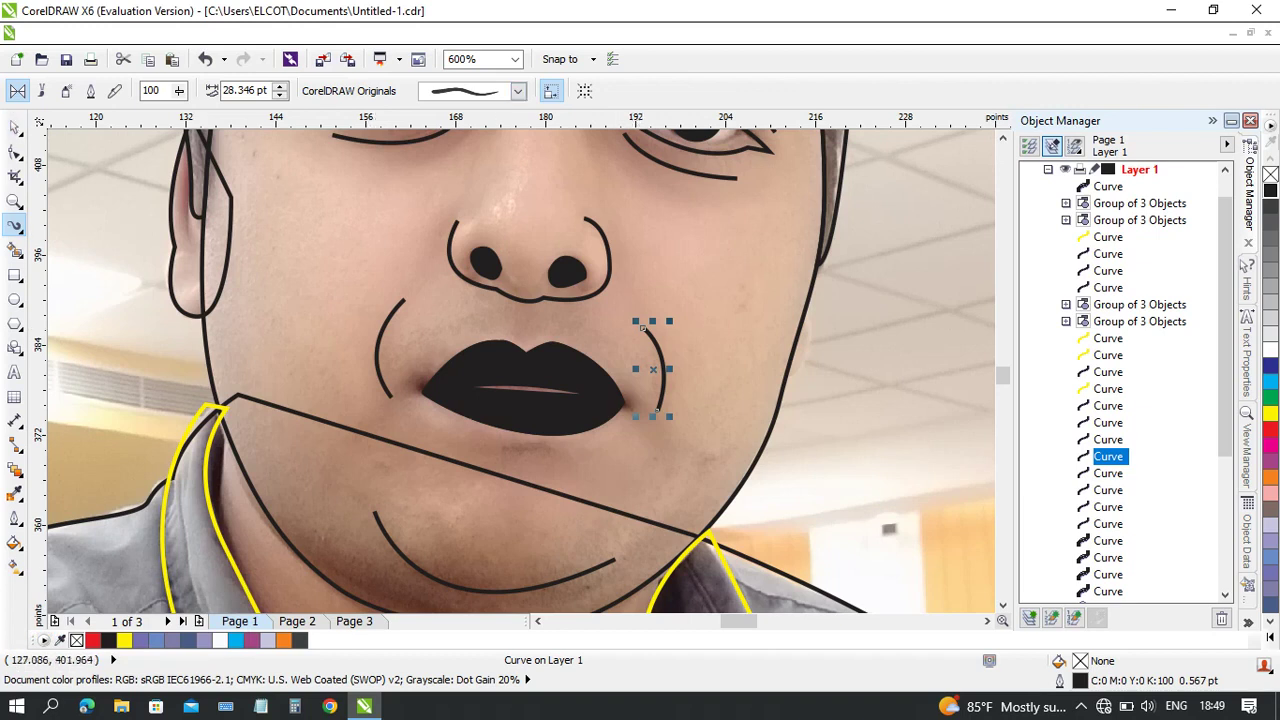
pyautogui.click(14, 127)
pyautogui.click(883, 367)
# - Try to apply a tapered preset Artistic Media stroke to the smile line beside the left-hand corner of the mouth
pyautogui.click(404, 299)
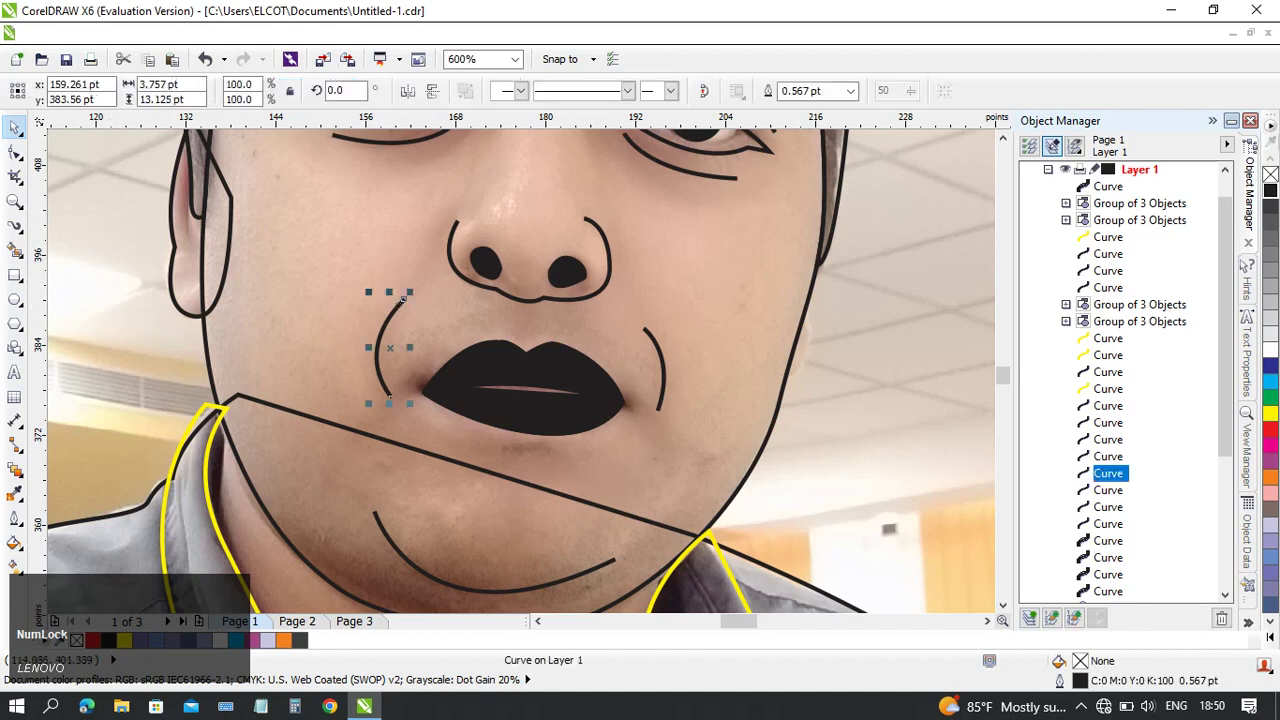
pyautogui.press('i')
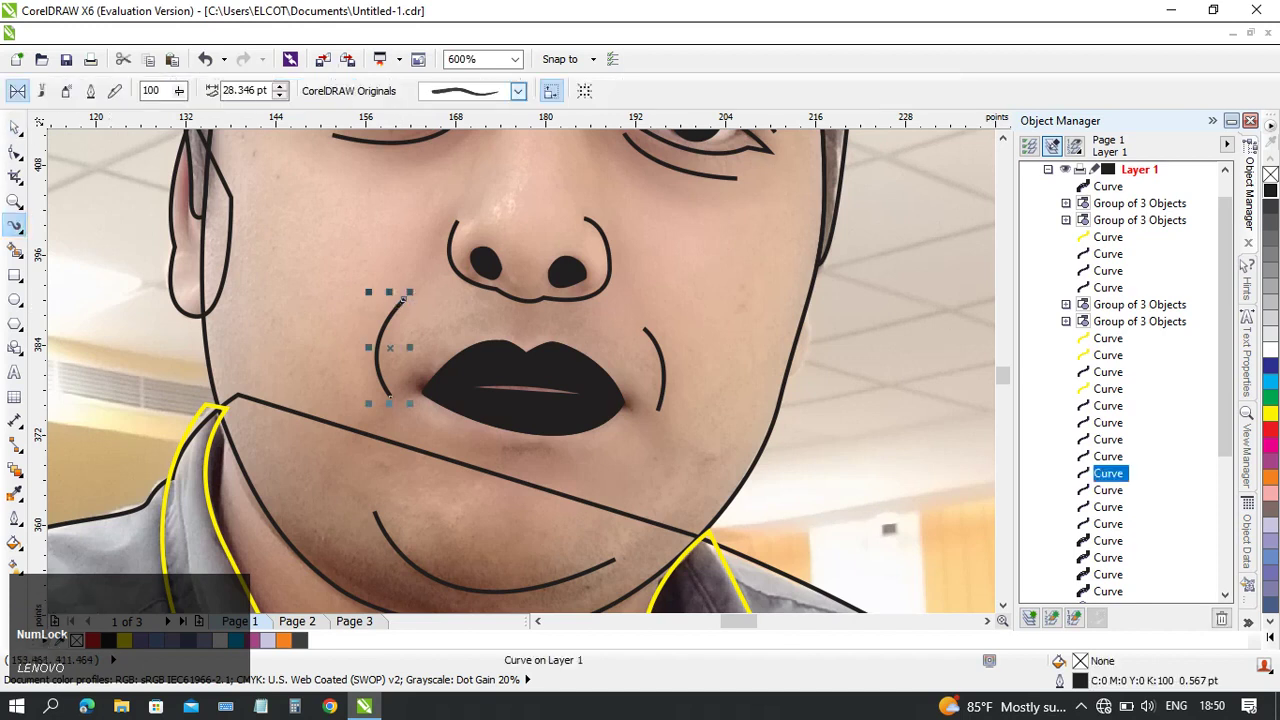
pyautogui.click(518, 91)
pyautogui.click(500, 244)
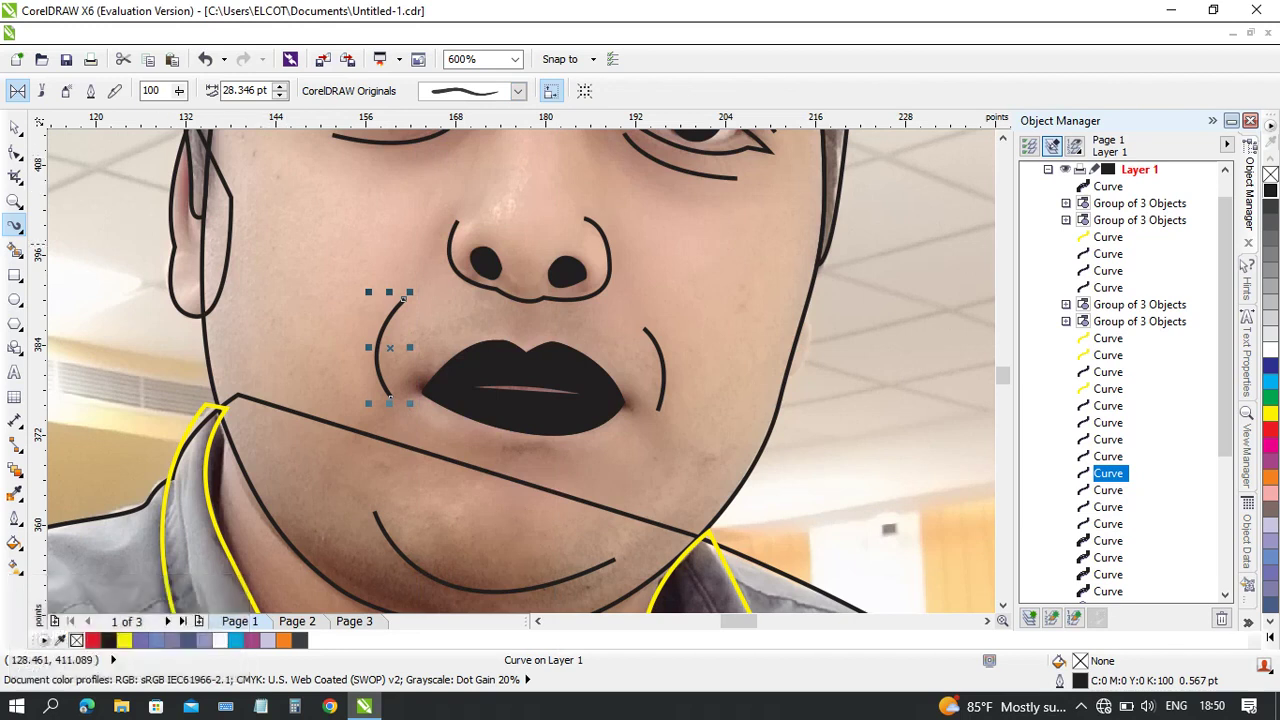
# - Try to redraw the smile line beside the left-hand corner of the mouth with the first preset Artistic Media stroke
pyautogui.click(518, 91)
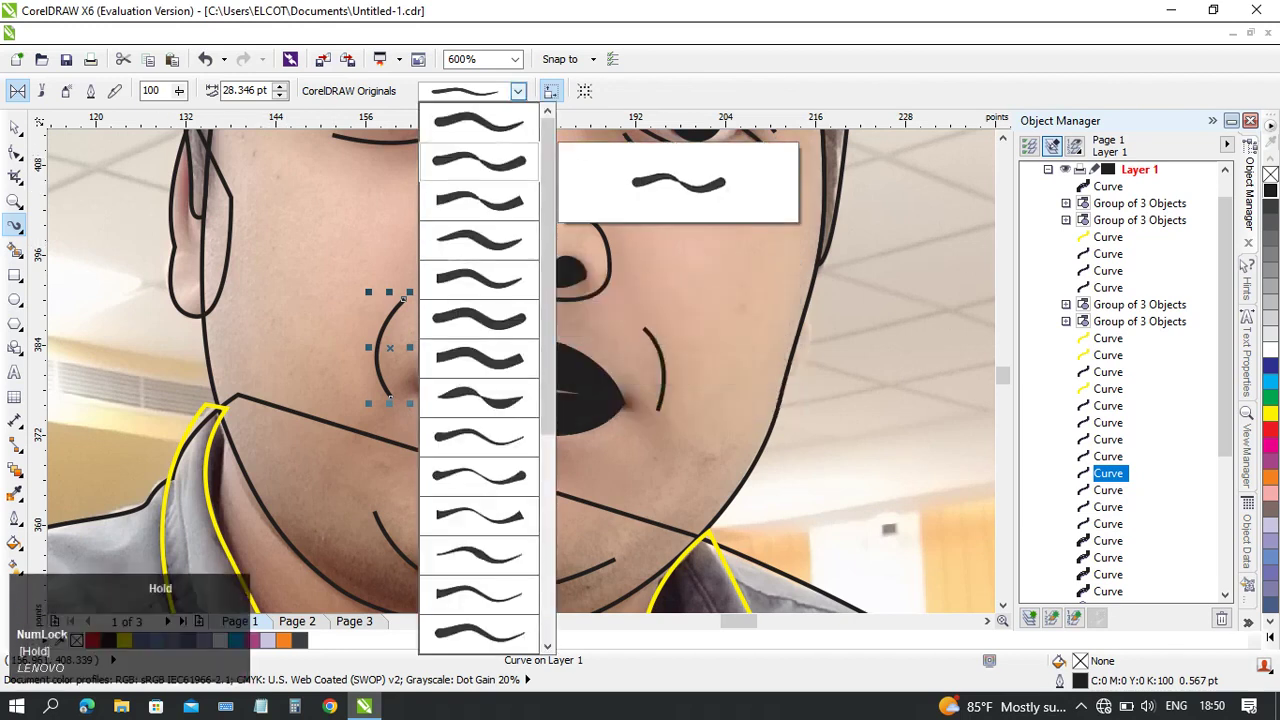
pyautogui.click(490, 124)
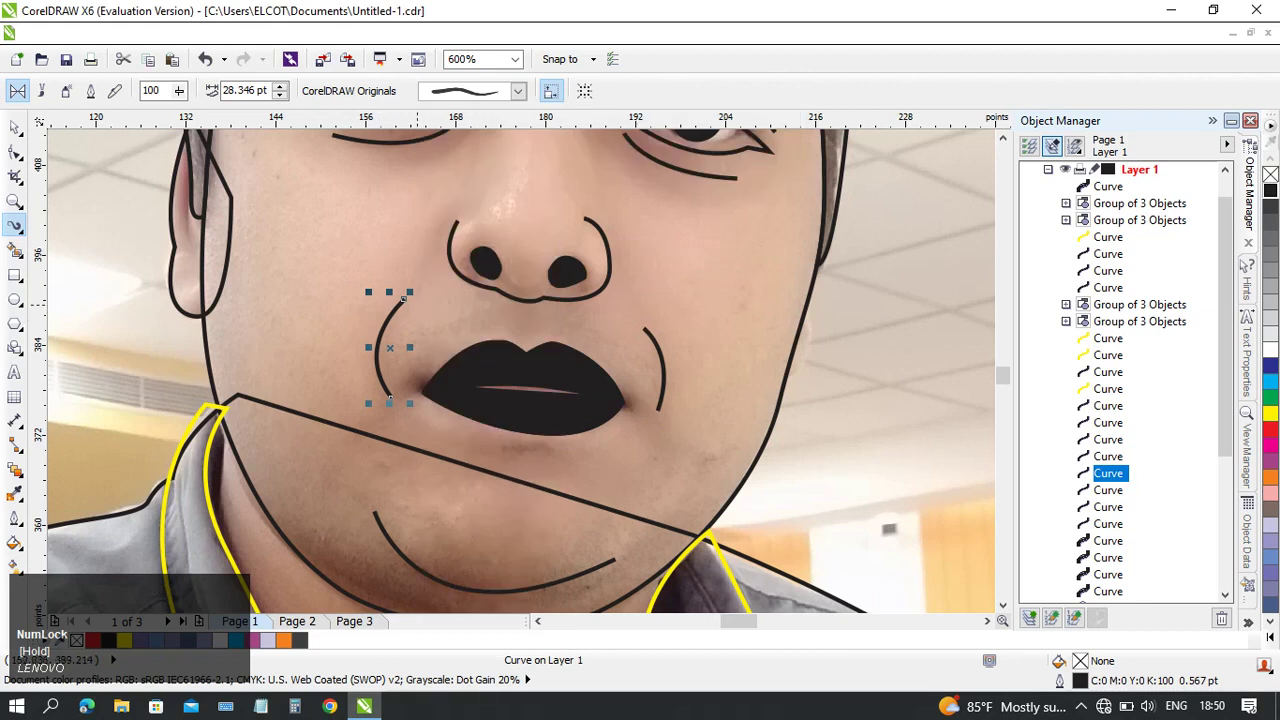
pyautogui.click(415, 304)
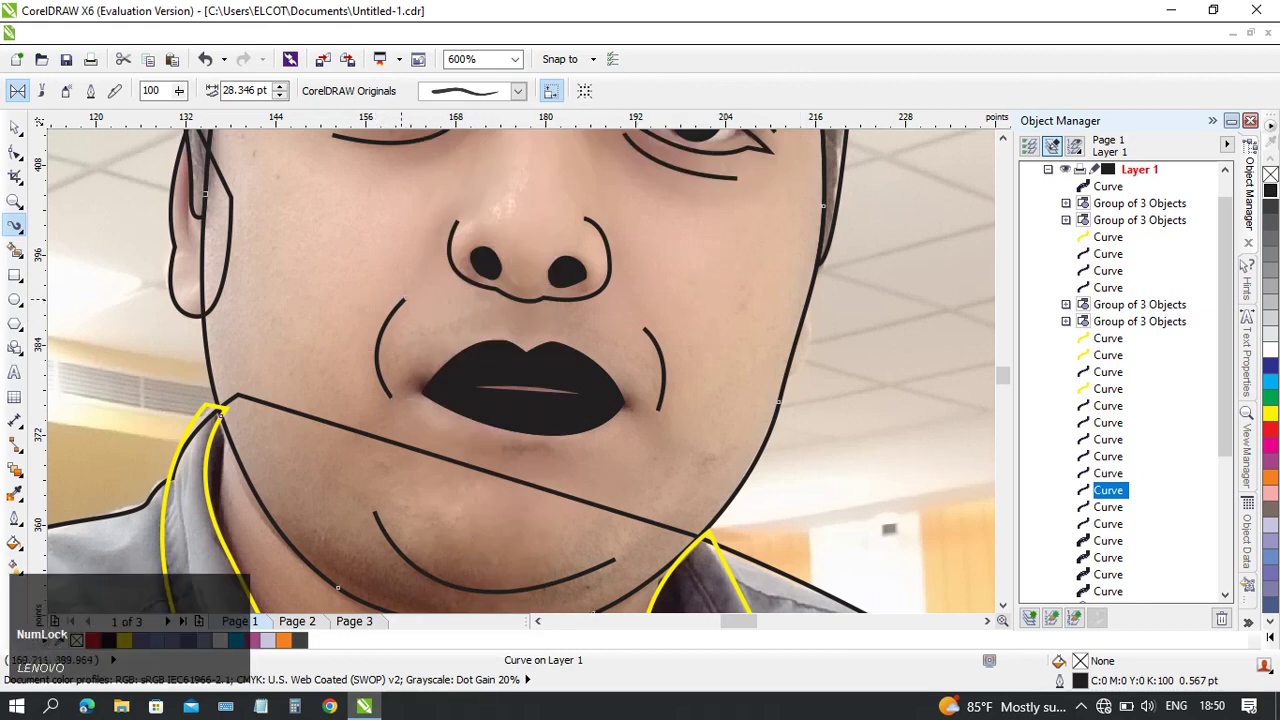
pyautogui.click(402, 299)
pyautogui.moveTo(390, 397)
pyautogui.mouseDown()
pyautogui.moveTo(397, 430)
pyautogui.moveTo(440, 463)
pyautogui.moveTo(491, 447)
pyautogui.mouseUp()
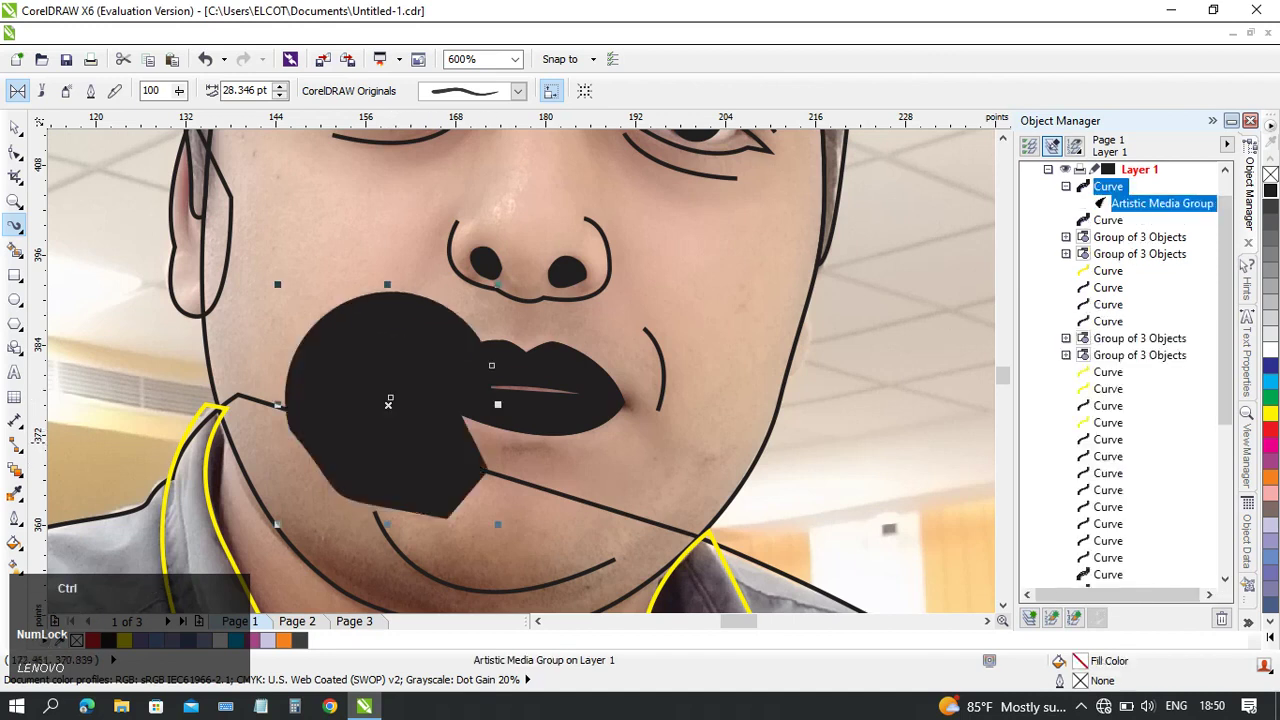
pyautogui.hotkey('ctrl', 'z')
# - Set the Artistic Media stroke width to 2.346 pt and try freehand strokes beside the left-hand smile line
pyautogui.scroll(1, 453, 367)
pyautogui.middleClick(453, 367)
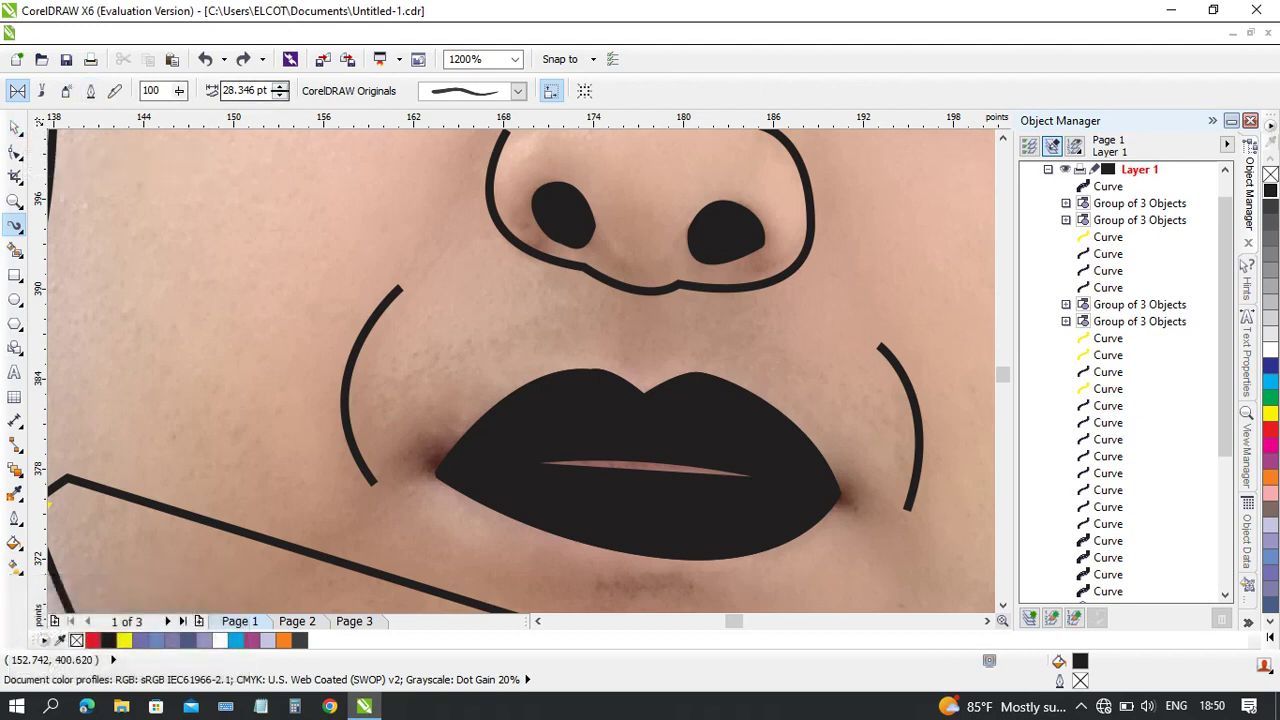
pyautogui.click(236, 91)
pyautogui.click(228, 90)
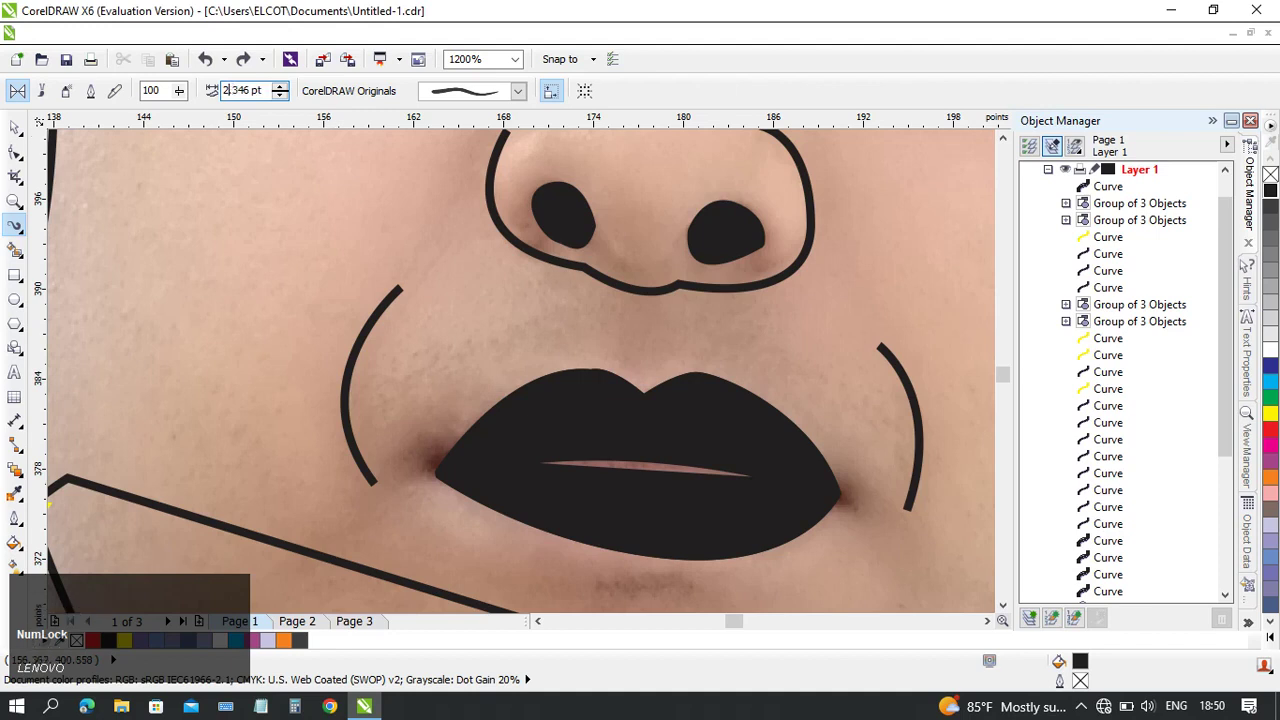
pyautogui.moveTo(391, 229); pyautogui.dragTo(268, 356)
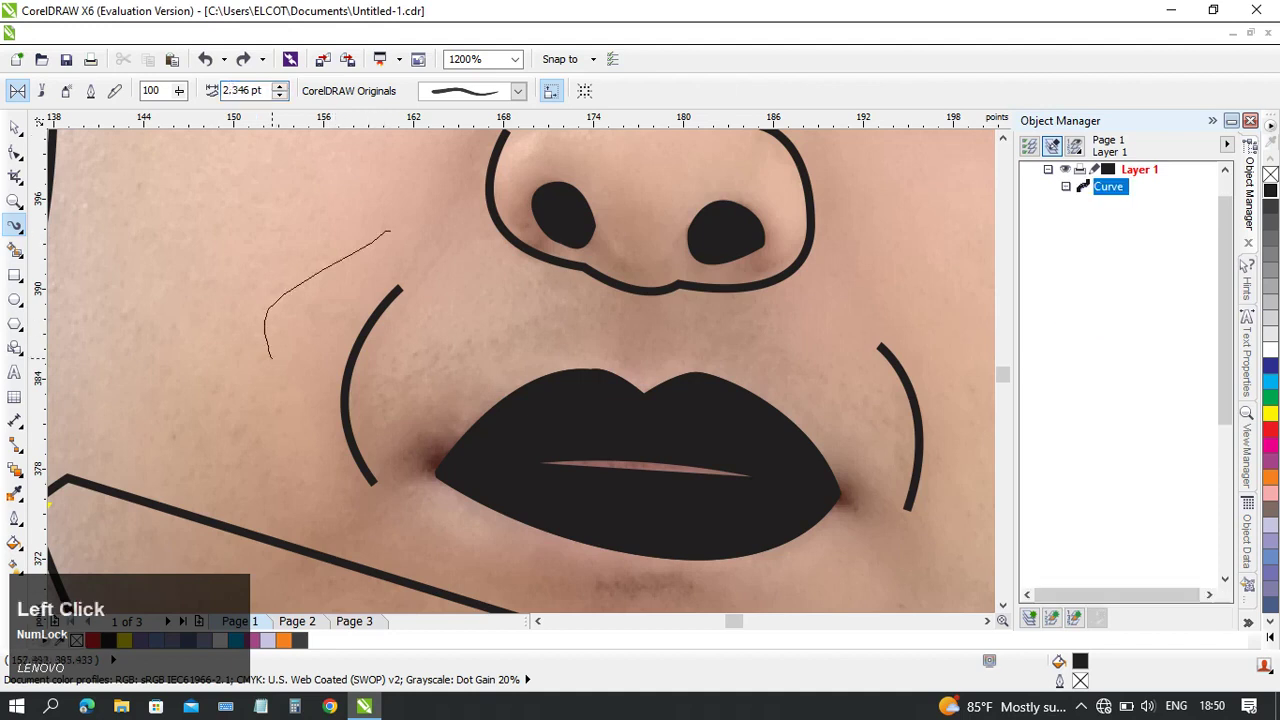
pyautogui.hotkey('ctrl', 'z')
pyautogui.click(288, 326)
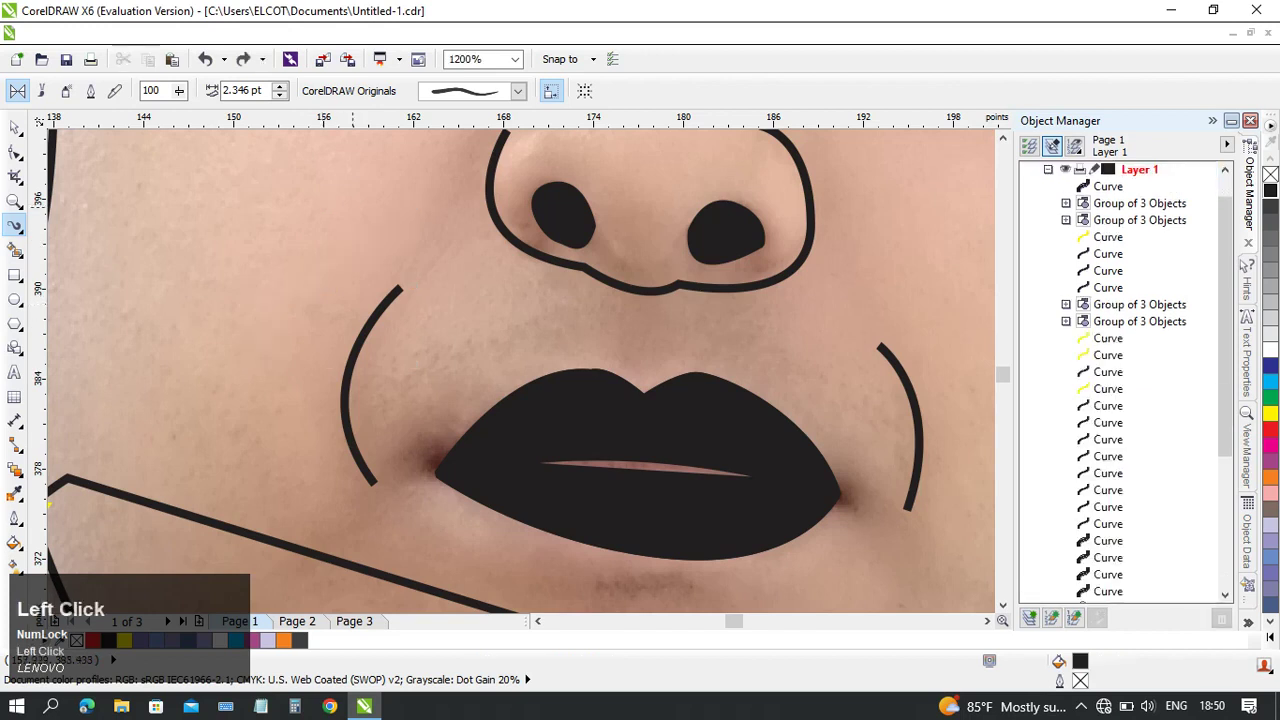
pyautogui.moveTo(300, 240); pyautogui.dragTo(314, 430)
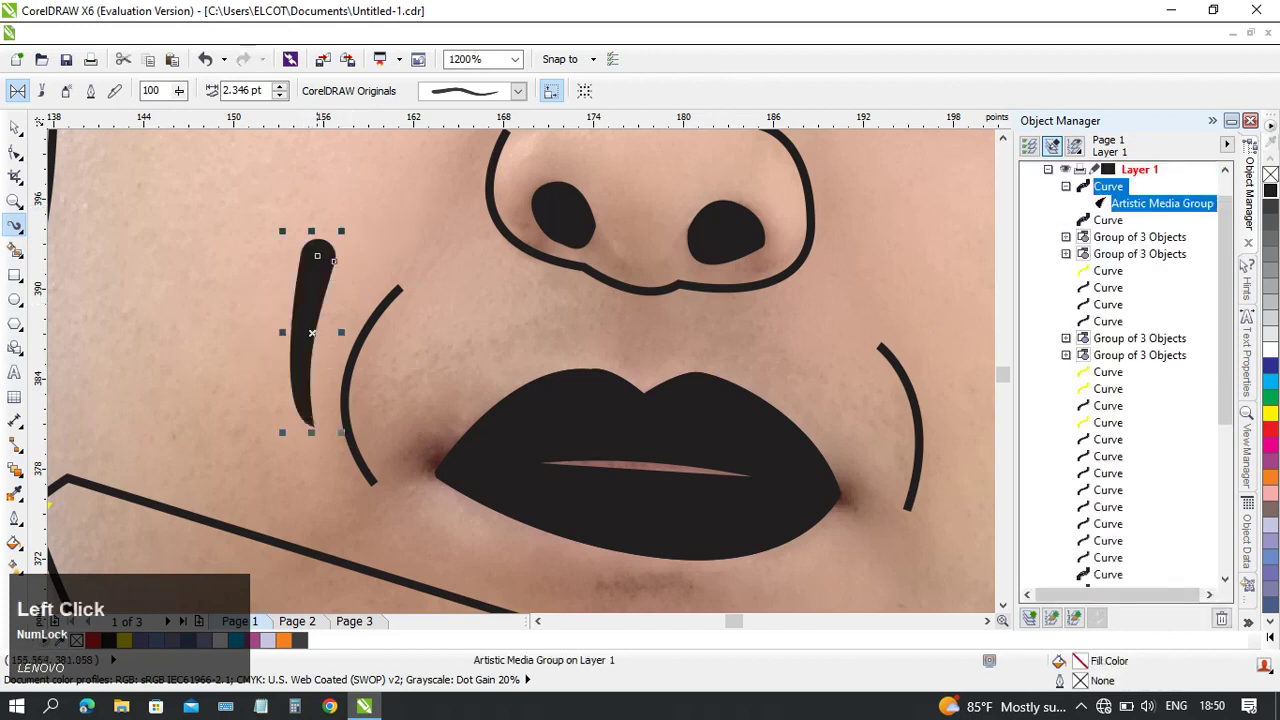
pyautogui.press('Delete')
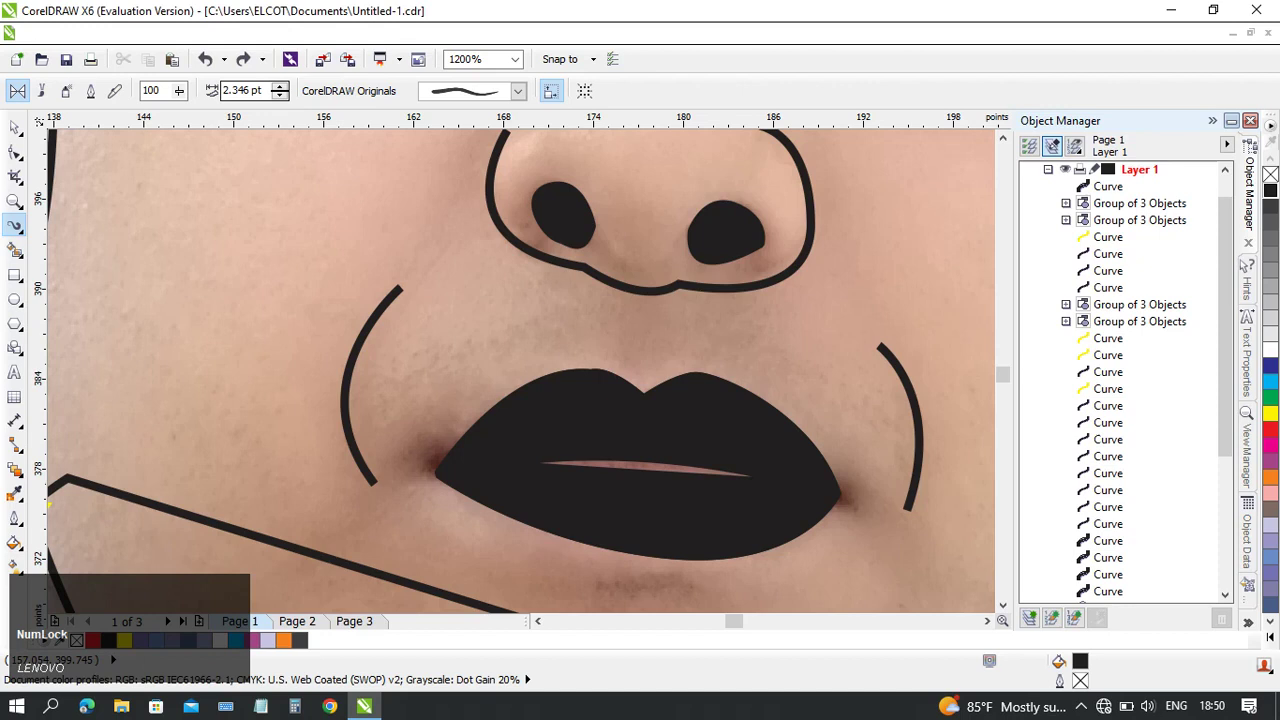
pyautogui.click(240, 90)
pyautogui.moveTo(347, 243); pyautogui.dragTo(295, 428)
pyautogui.hotkey('ctrl', 'z')
# - Set the Artistic Media stroke width to 2.16 pt and test it with a freehand stroke over the left-hand smile line
pyautogui.click(280, 91)
pyautogui.write('2')
pyautogui.moveTo(425, 278); pyautogui.dragTo(375, 468)
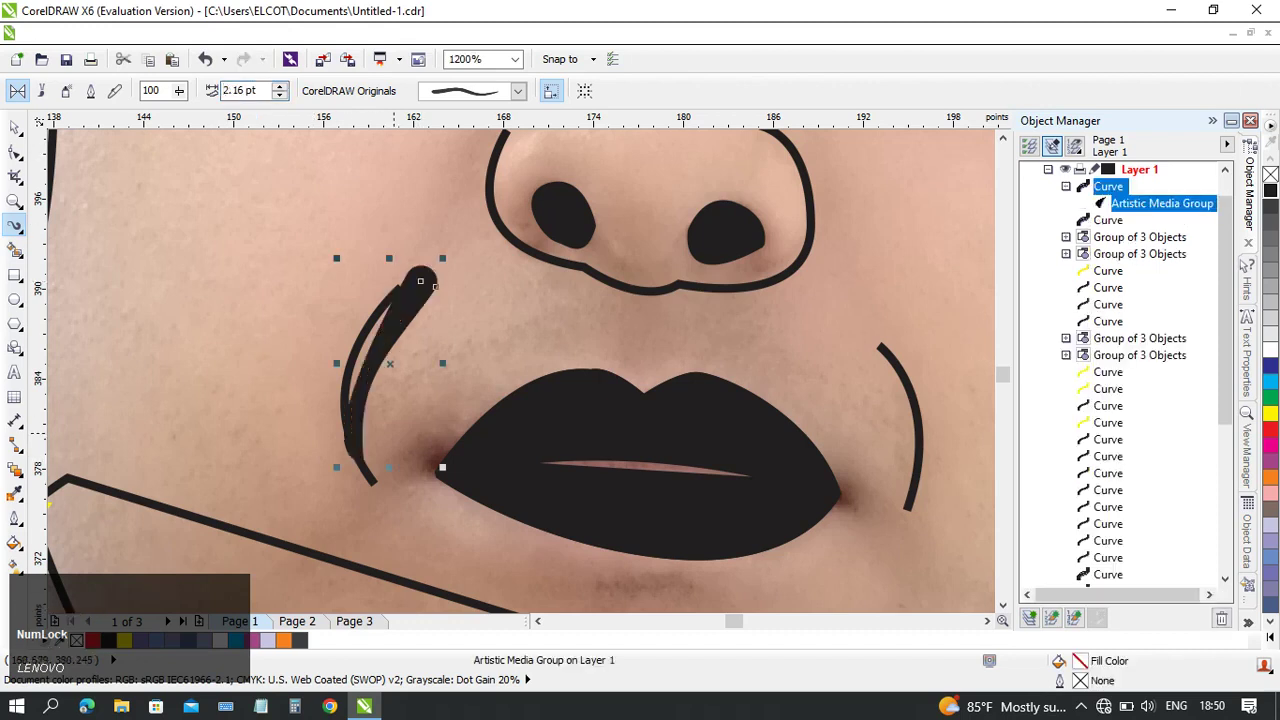
pyautogui.hotkey('ctrl', 'z')
# - Select the smile line beside the left-hand corner of the mouth and look through its line style and arrowhead options
pyautogui.scroll(-1, 394, 433)
pyautogui.moveTo(393, 415); pyautogui.dragTo(597, 416)
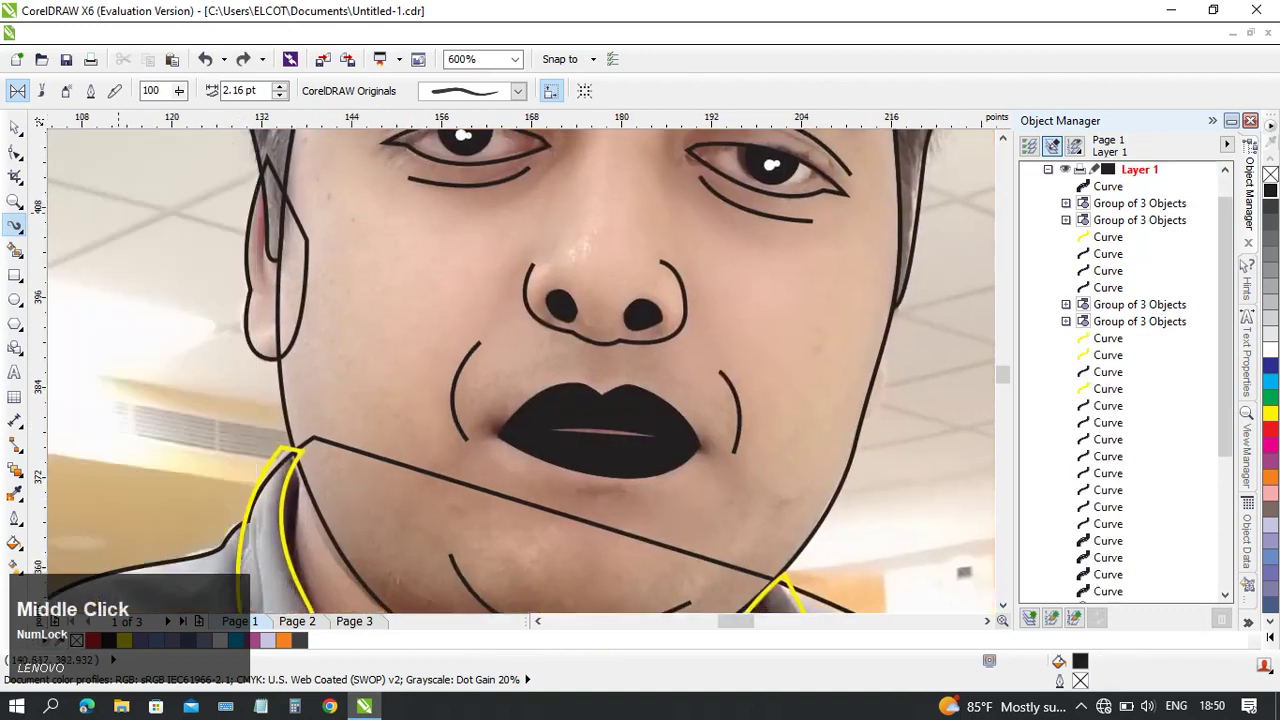
pyautogui.click(14, 128)
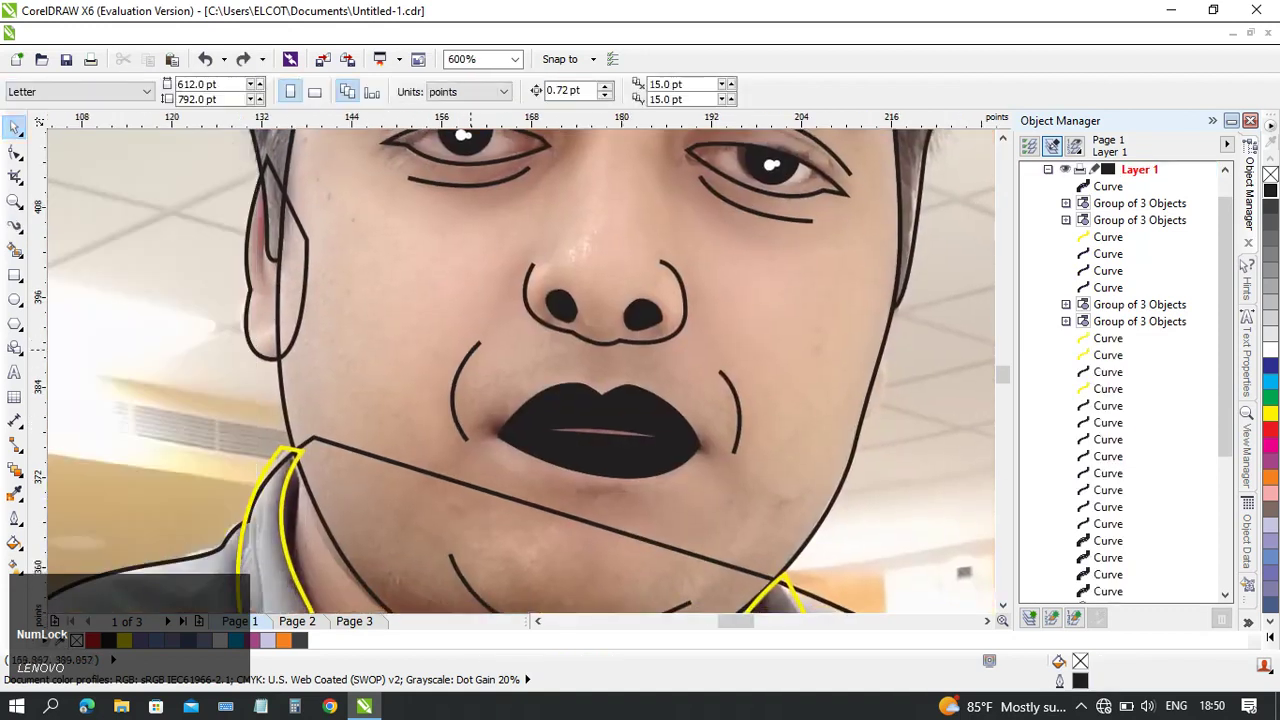
pyautogui.click(473, 349)
pyautogui.click(627, 90)
pyautogui.click(627, 90)
pyautogui.click(520, 90)
pyautogui.click(520, 90)
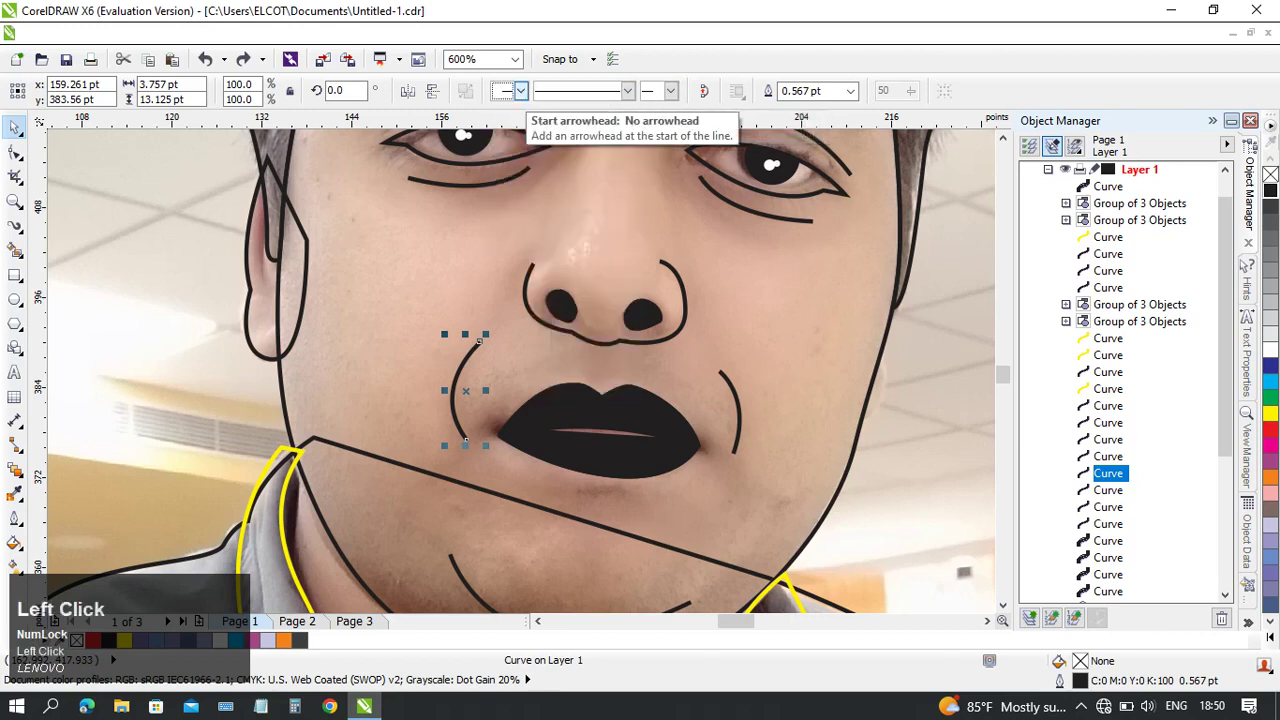
pyautogui.click(671, 90)
pyautogui.click(671, 90)
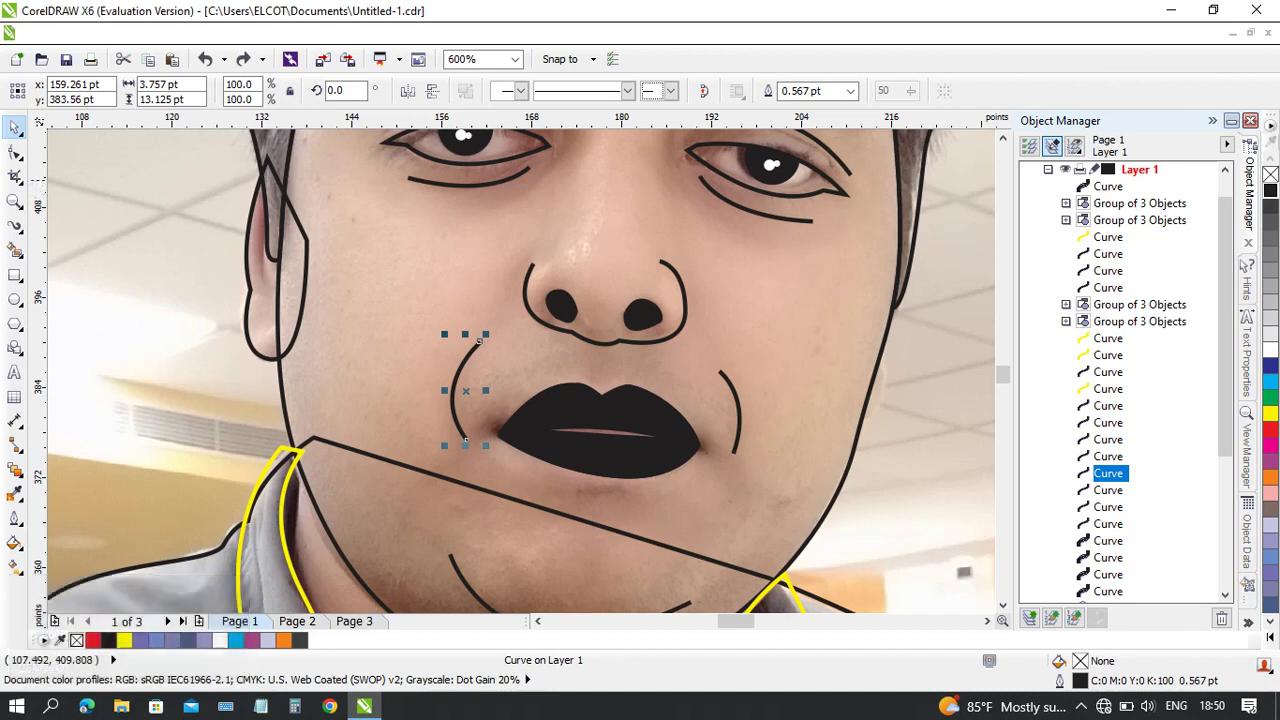
# - Apply a thin tapered preset Artistic Media stroke, 2.16 pt wide, to the selected left-hand smile line
pyautogui.click(15, 226)
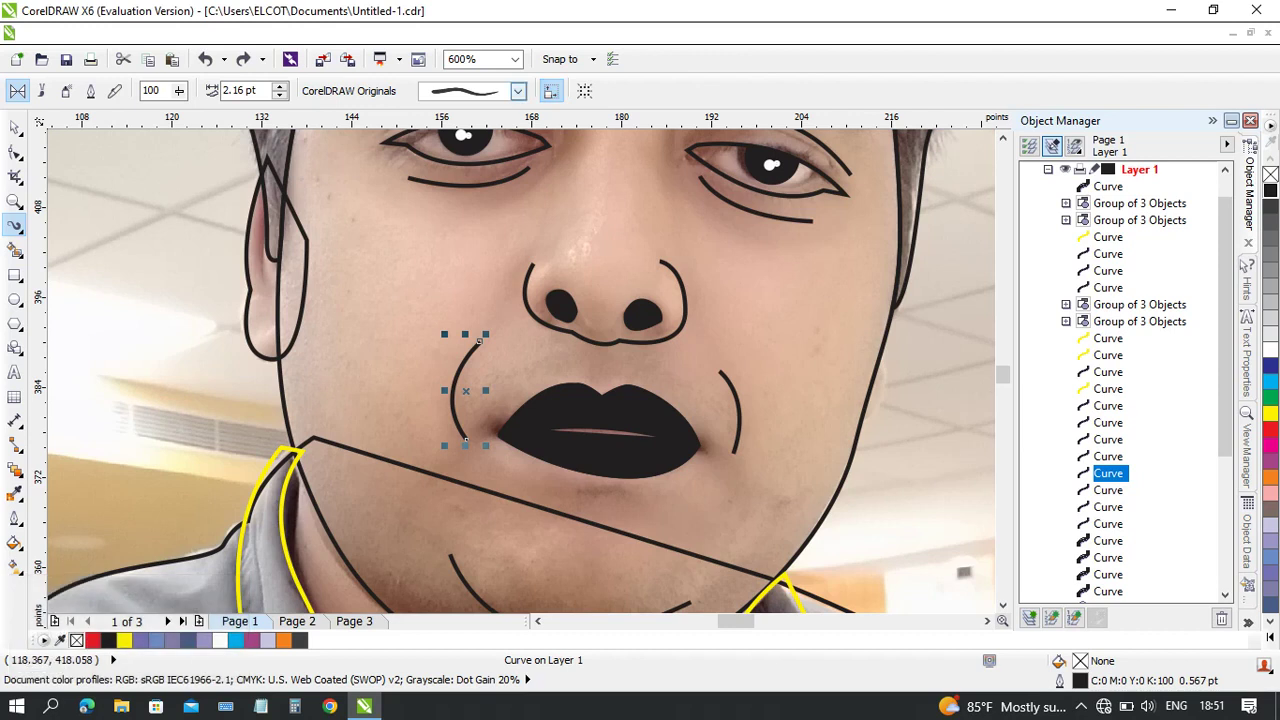
pyautogui.click(517, 91)
pyautogui.scroll(-2, 478, 437)
pyautogui.click(478, 437)
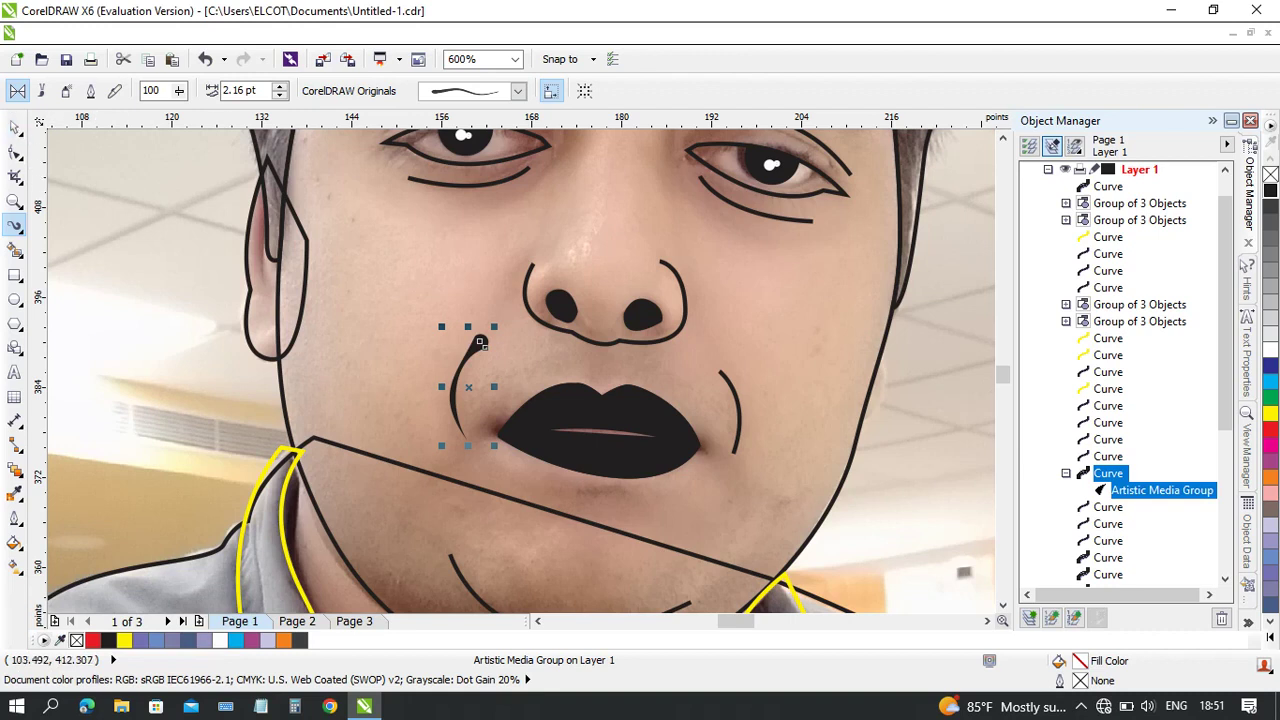
pyautogui.click(14, 127)
pyautogui.moveTo(476, 347)
pyautogui.mouseDown()
pyautogui.moveTo(716, 314)
pyautogui.moveTo(480, 343)
pyautogui.mouseUp()
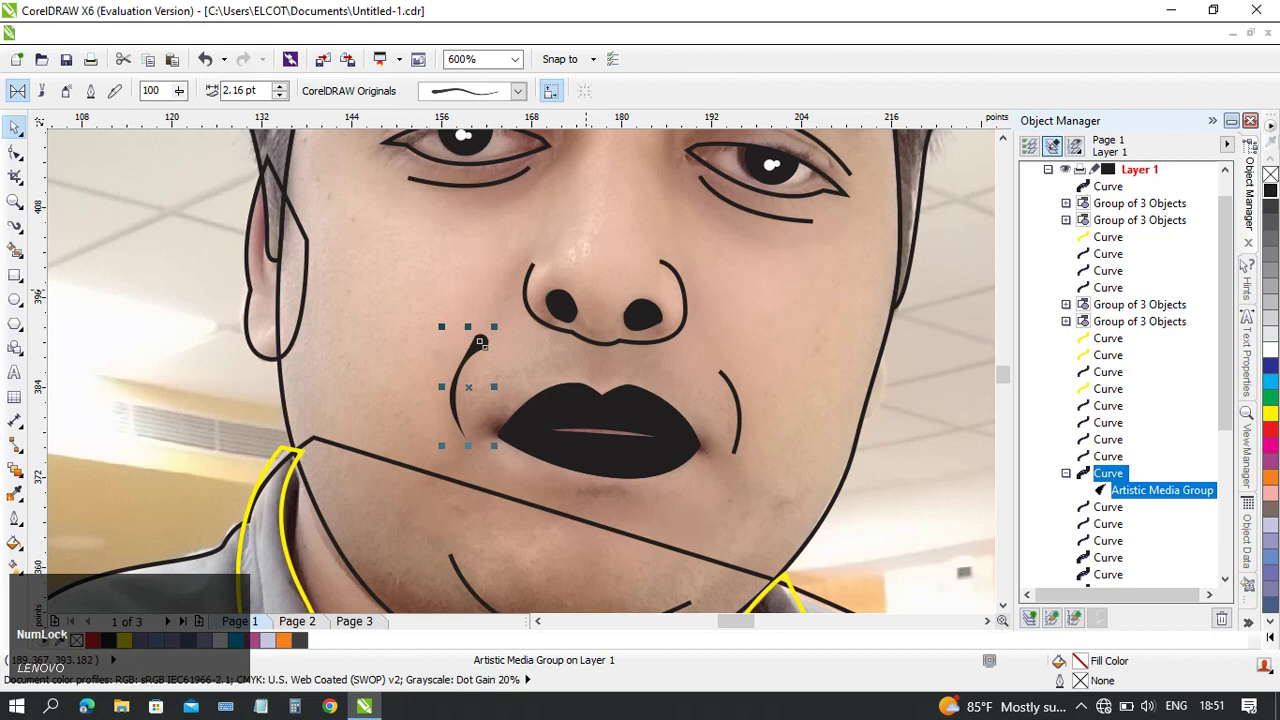
# - Compare other preset strokes on the left-hand smile line and give it a fuller tapered one with a rounded upper end
pyautogui.click(518, 91)
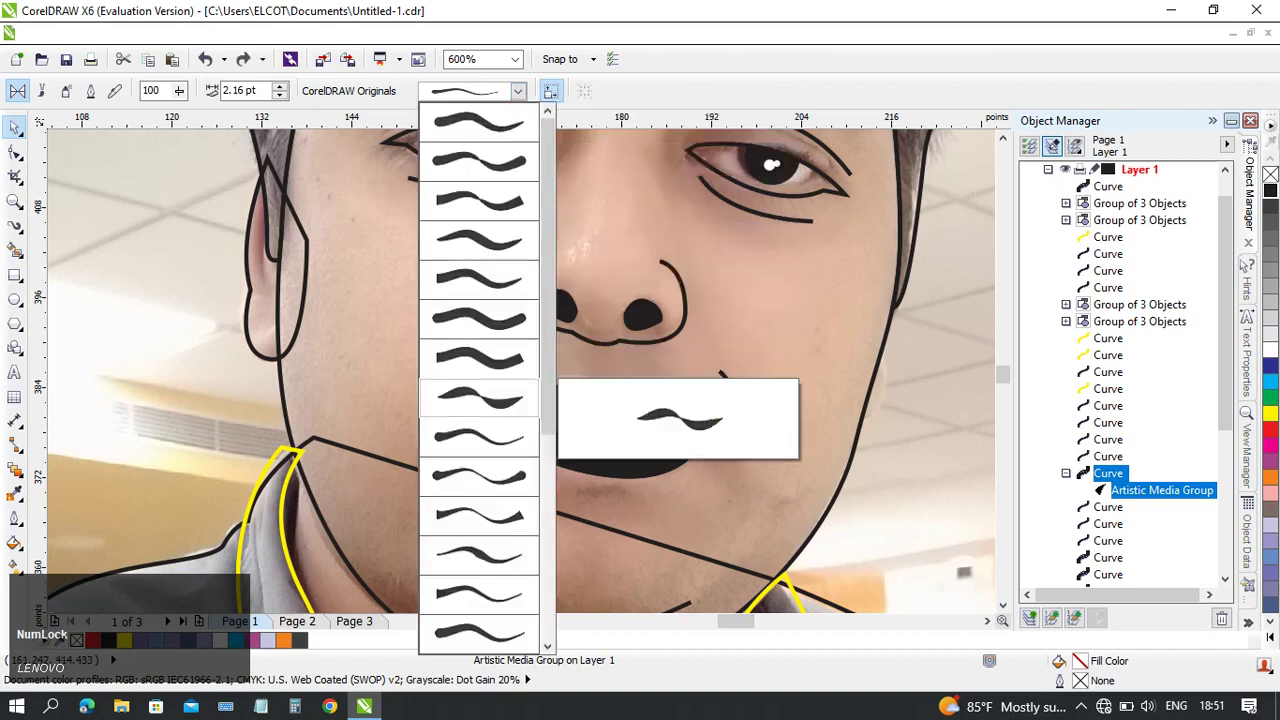
pyautogui.click(480, 397)
pyautogui.click(480, 343)
pyautogui.press('i')
pyautogui.click(517, 90)
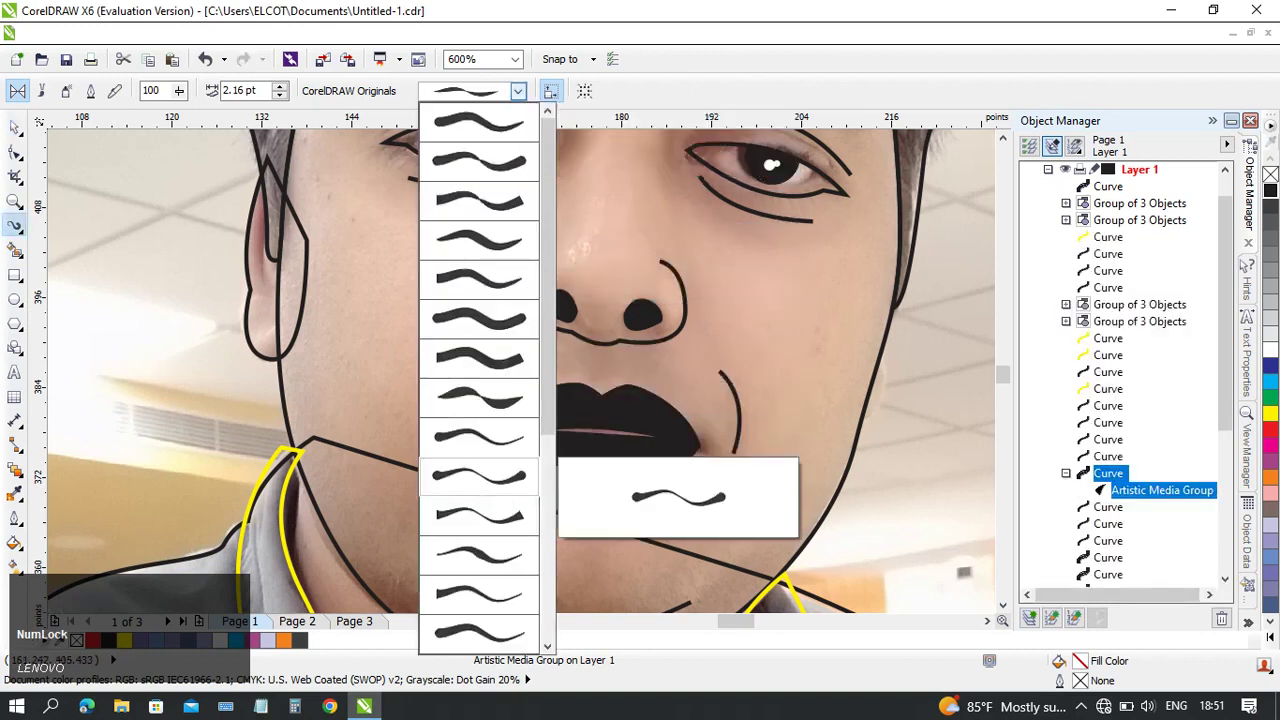
pyautogui.click(487, 572)
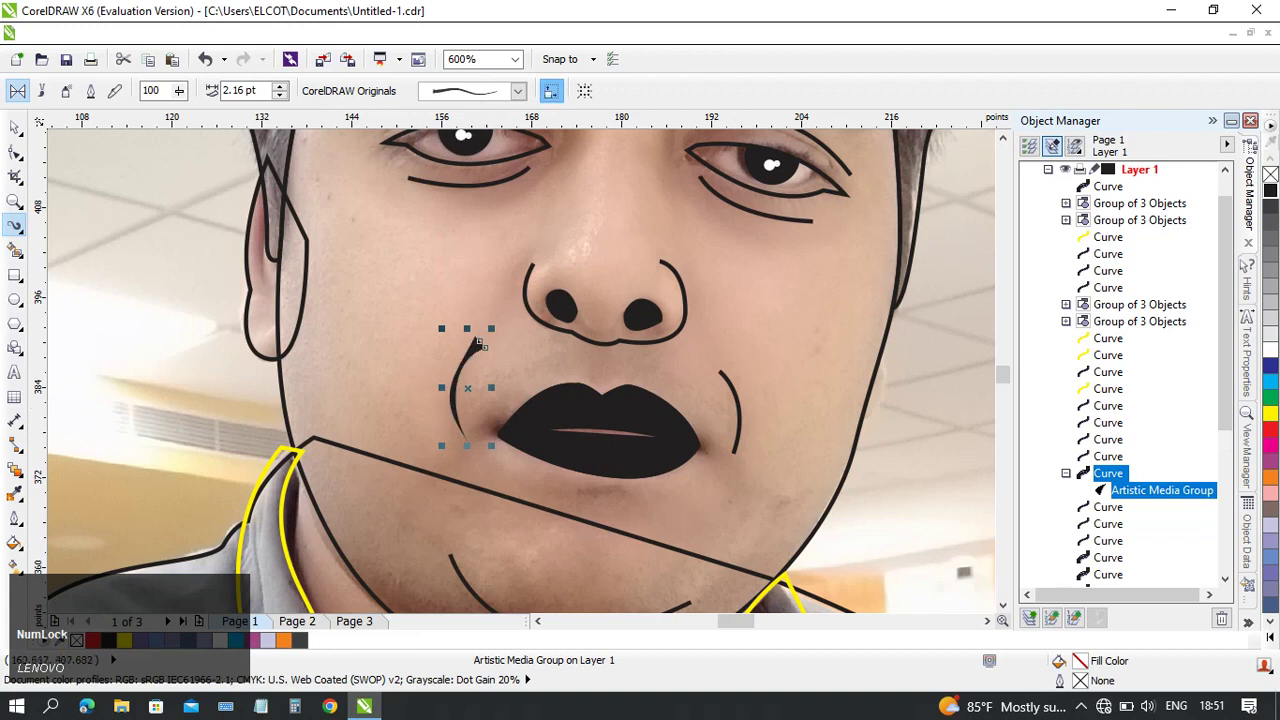
pyautogui.click(517, 90)
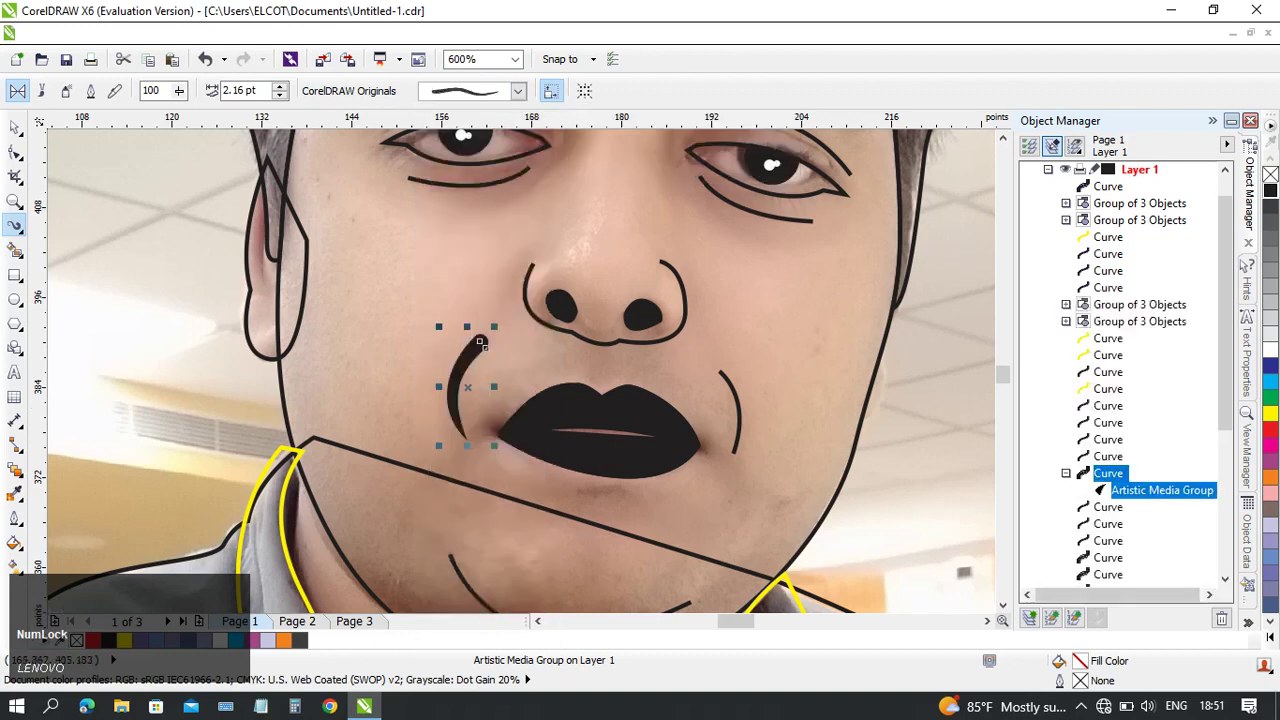
# - Try larger stroke widths such as 2.66 pt on the left-hand smile line and return it to 2.16 pt
pyautogui.click(280, 95)
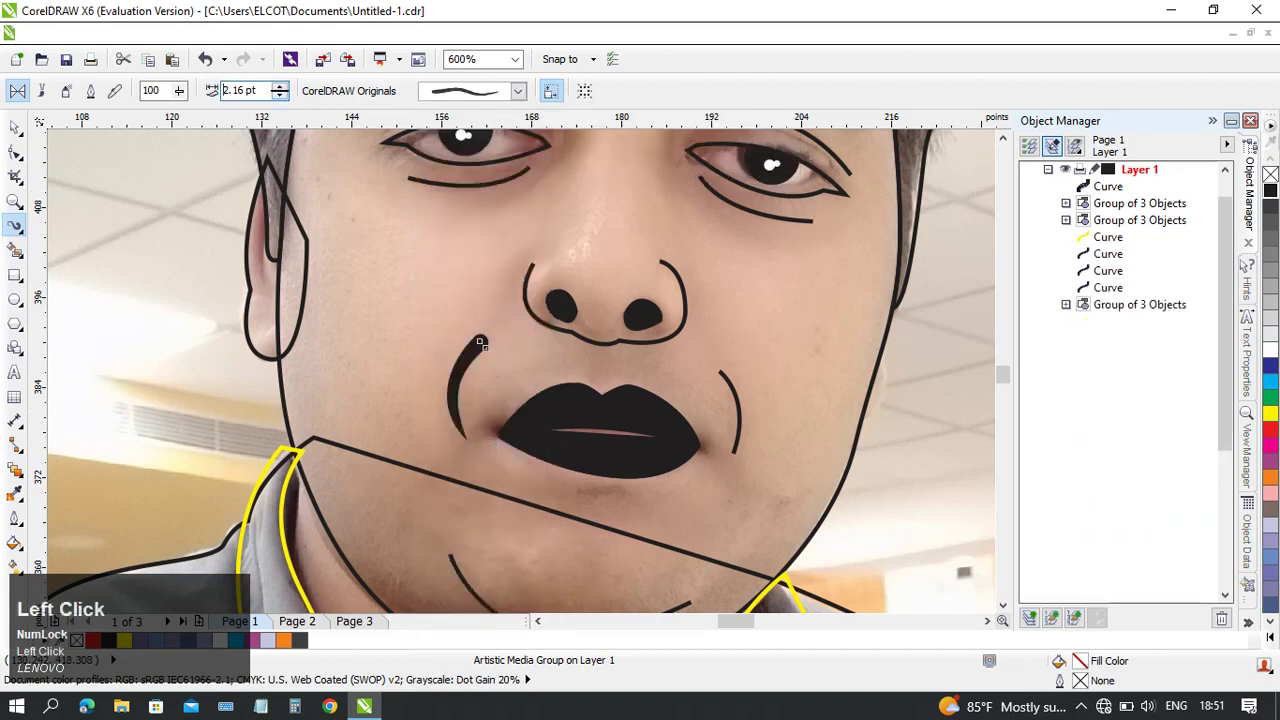
pyautogui.click(280, 87)
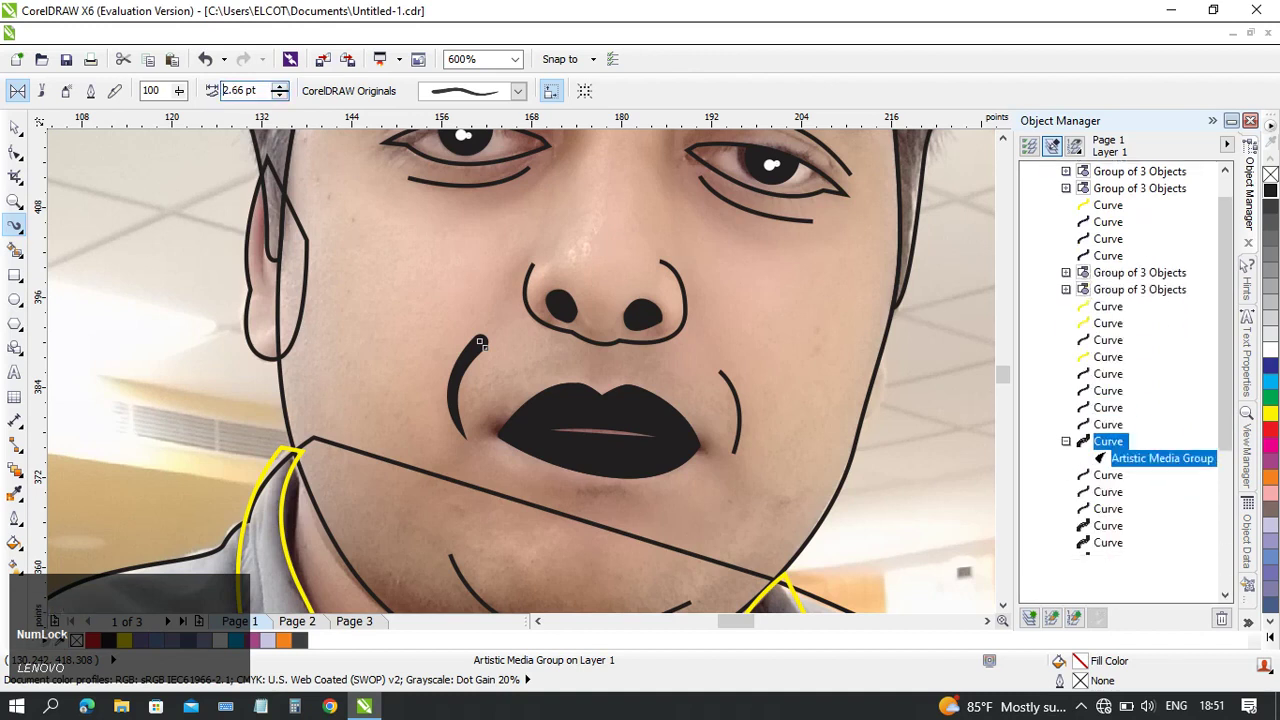
pyautogui.click(480, 343)
pyautogui.click(480, 343)
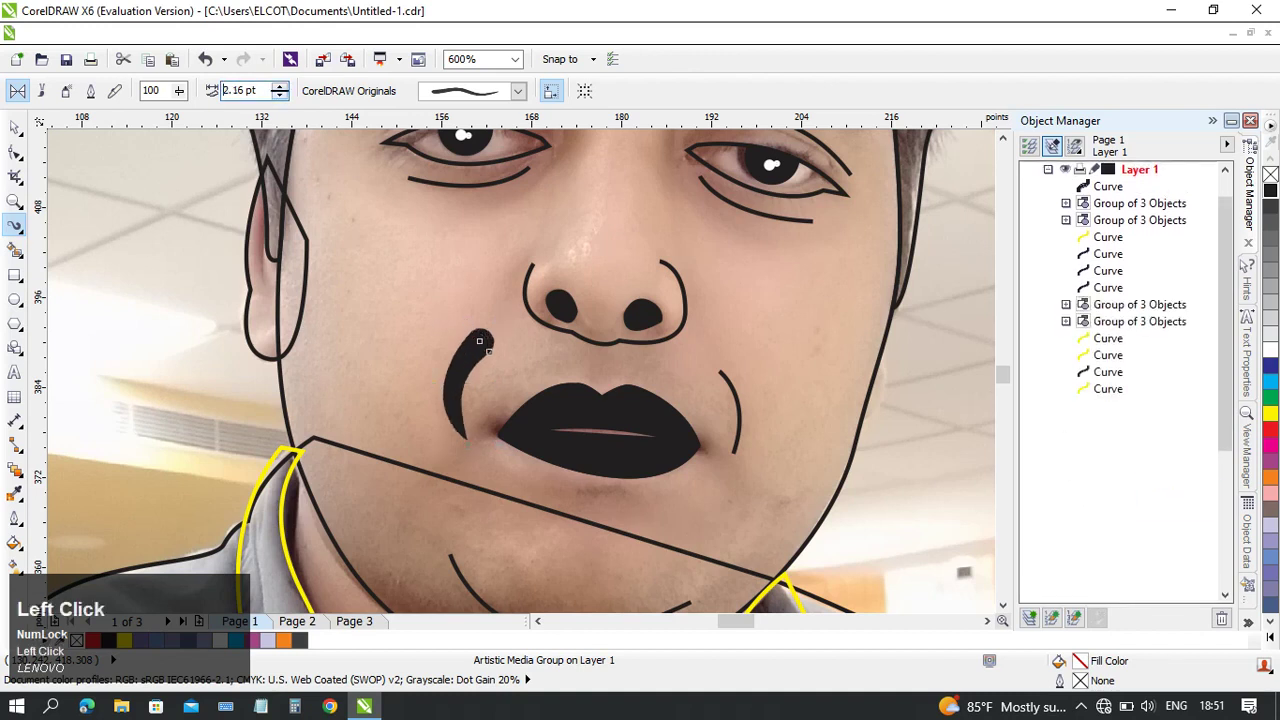
pyautogui.click(480, 343)
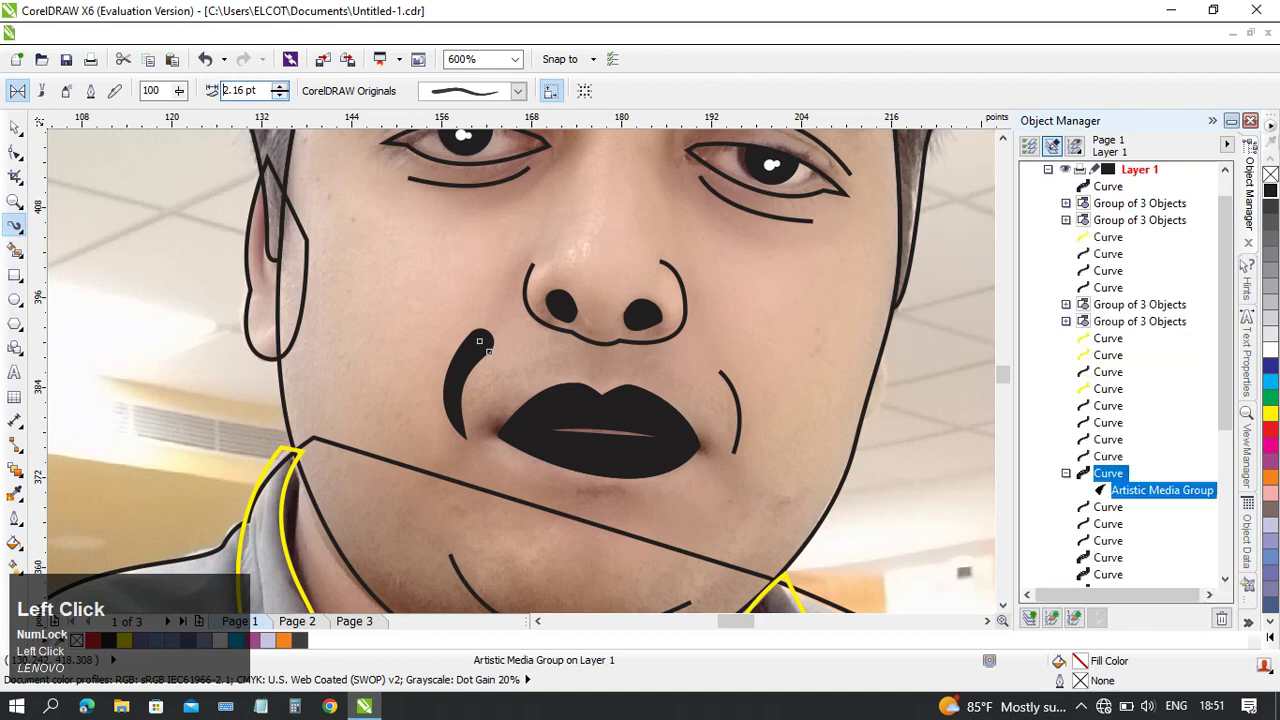
pyautogui.click(480, 343)
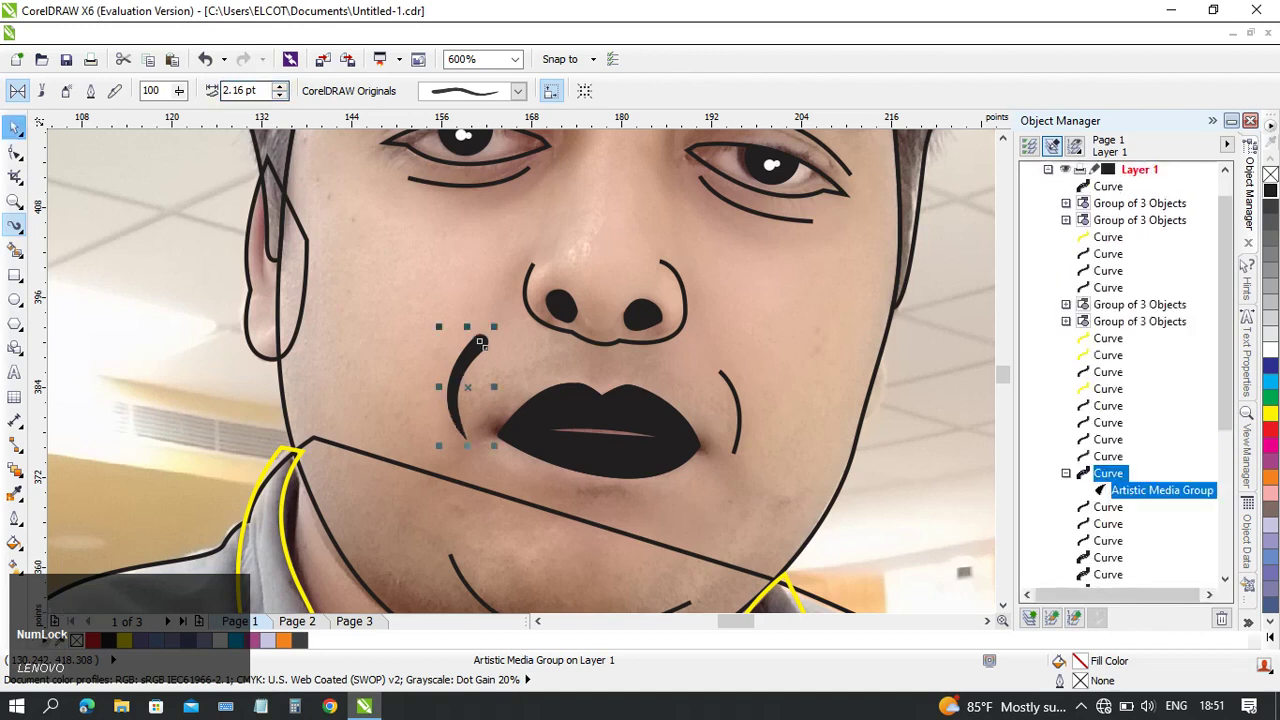
pyautogui.press('Num_Lock')
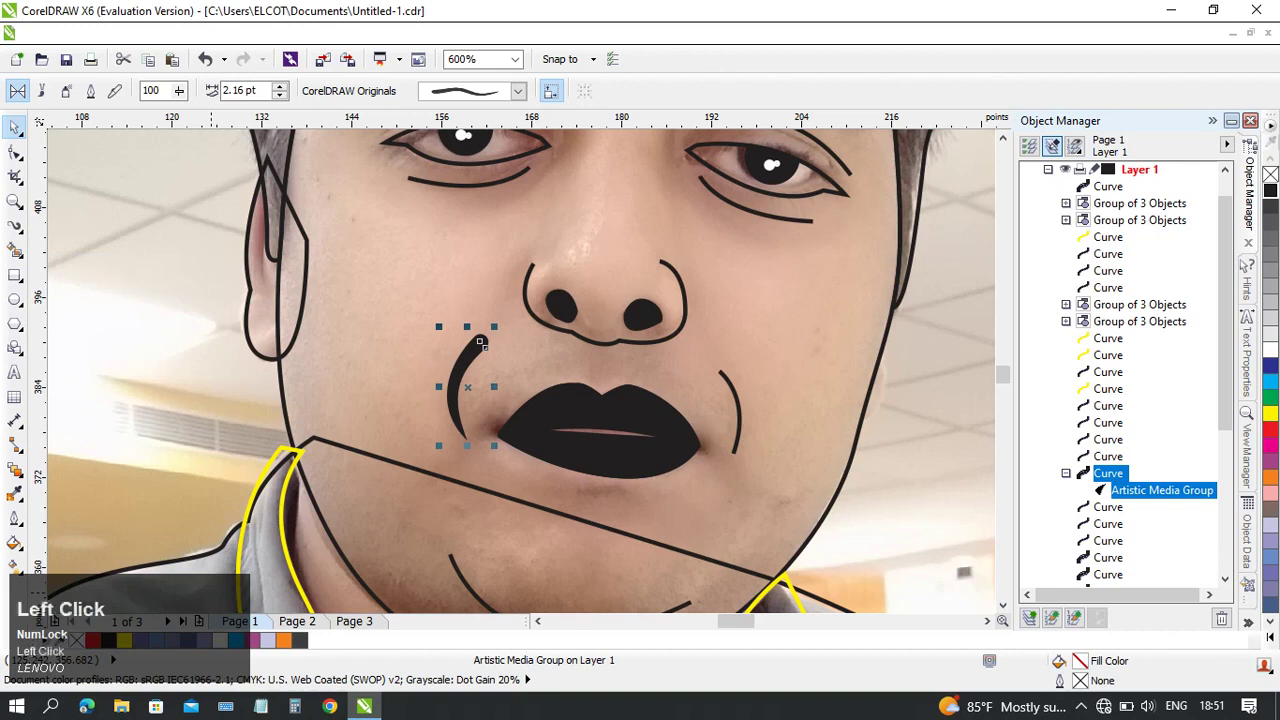
# - Try the left-hand smile line's stroke without a fill and with a black outline
pyautogui.click(76, 640)
pyautogui.rightClick(76, 640)
pyautogui.rightClick(108, 640)
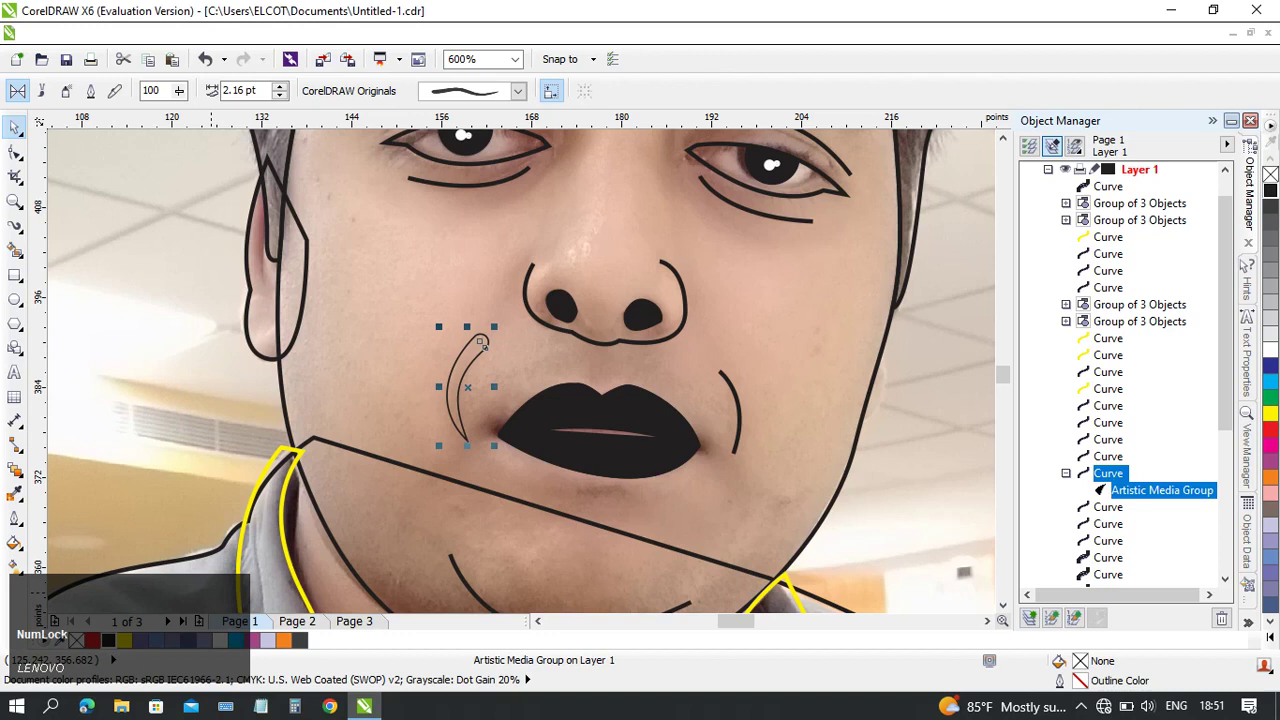
# - Scale the left-hand smile line's stroke down about its centre and fill it with black
pyautogui.moveTo(439, 326); pyautogui.dragTo(477, 357)
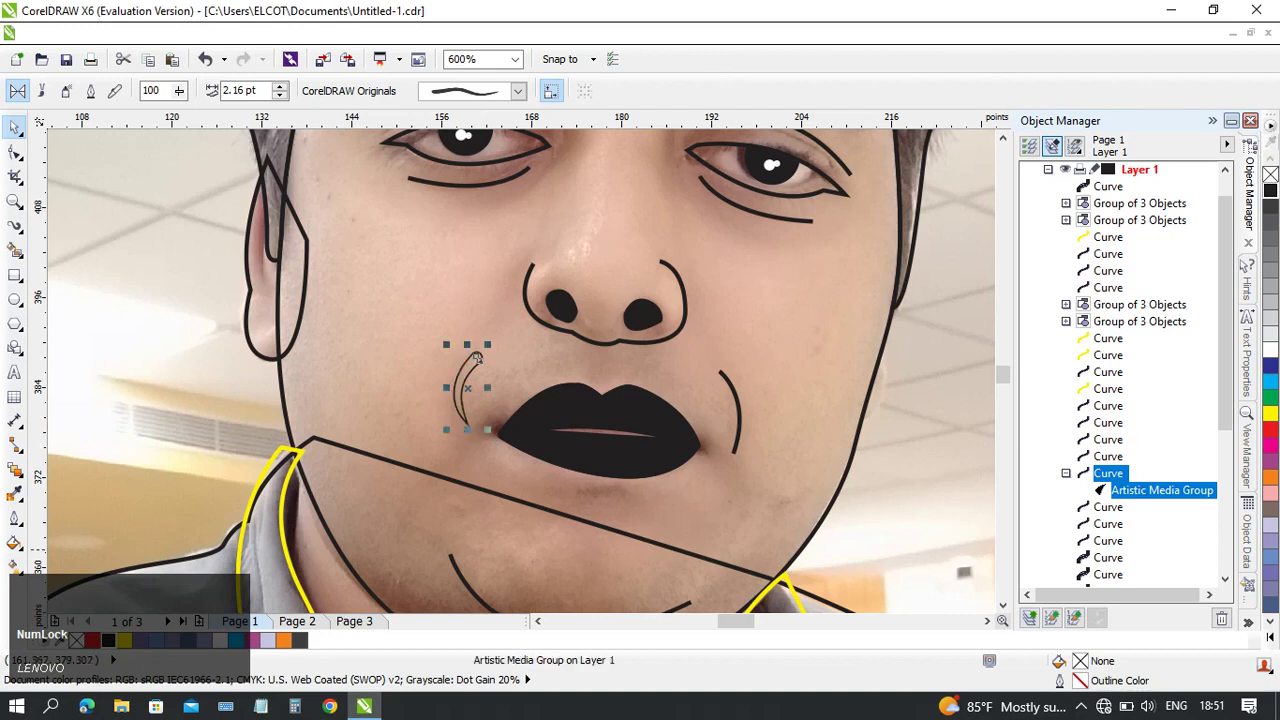
pyautogui.click(477, 362)
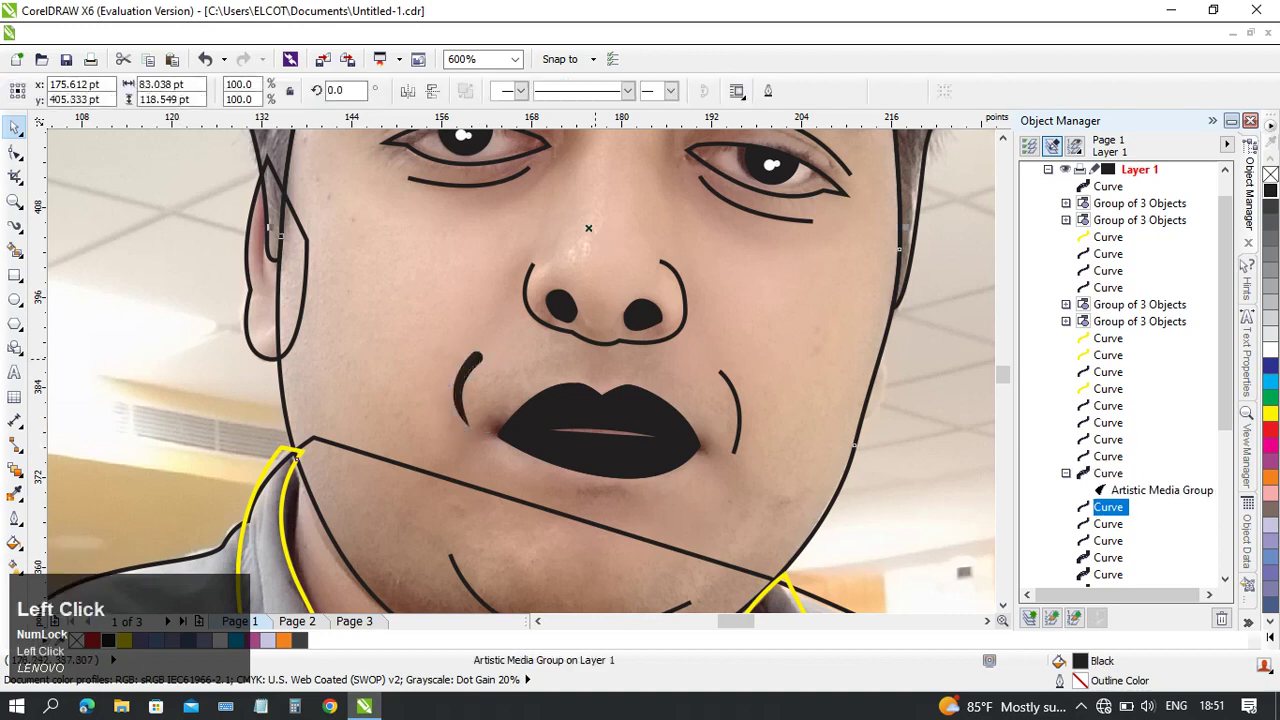
pyautogui.click(473, 371)
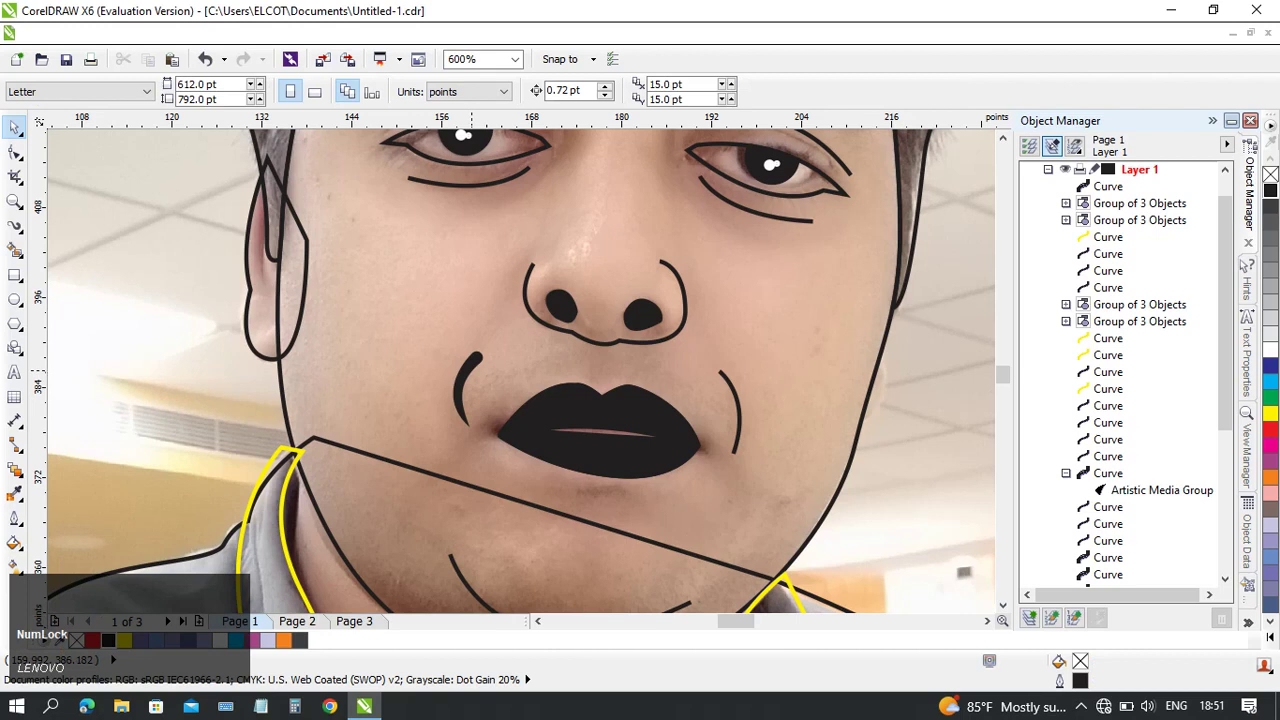
pyautogui.click(476, 358)
# - Give the right-hand smile line a 2.16 pt tapered preset stroke with a rounded upper end and scale it down
pyautogui.click(731, 390)
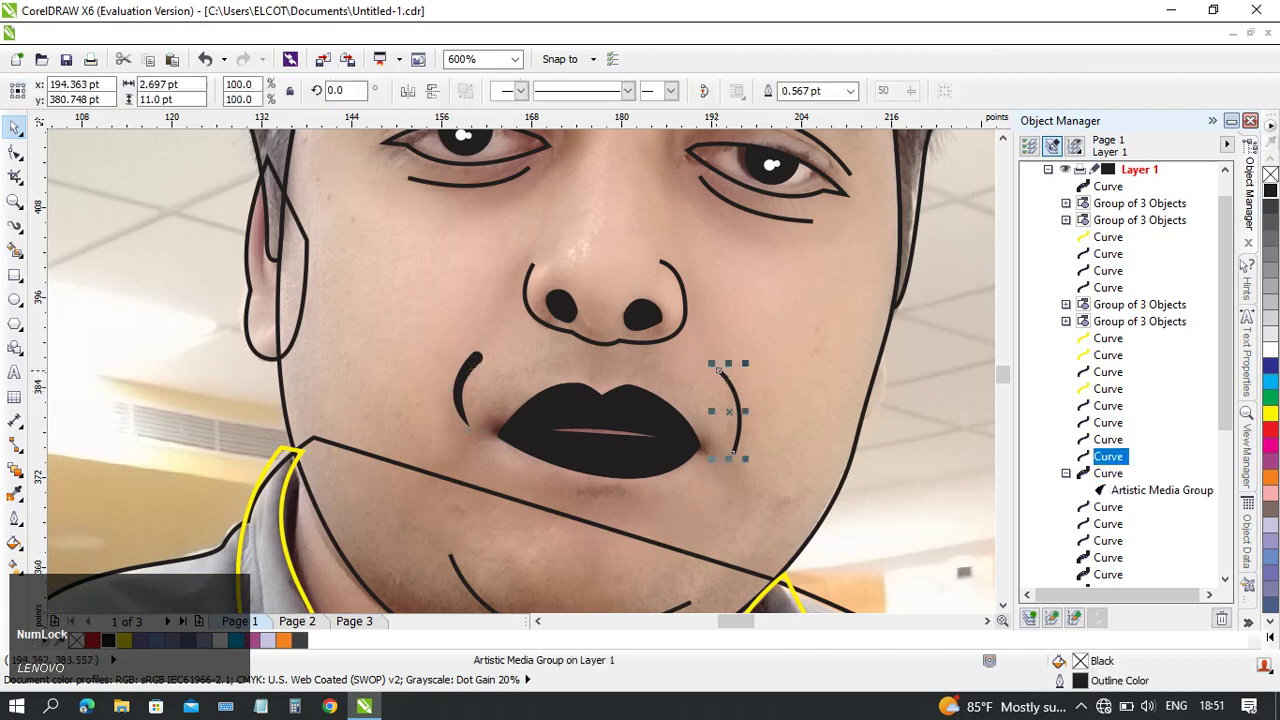
pyautogui.click(15, 225)
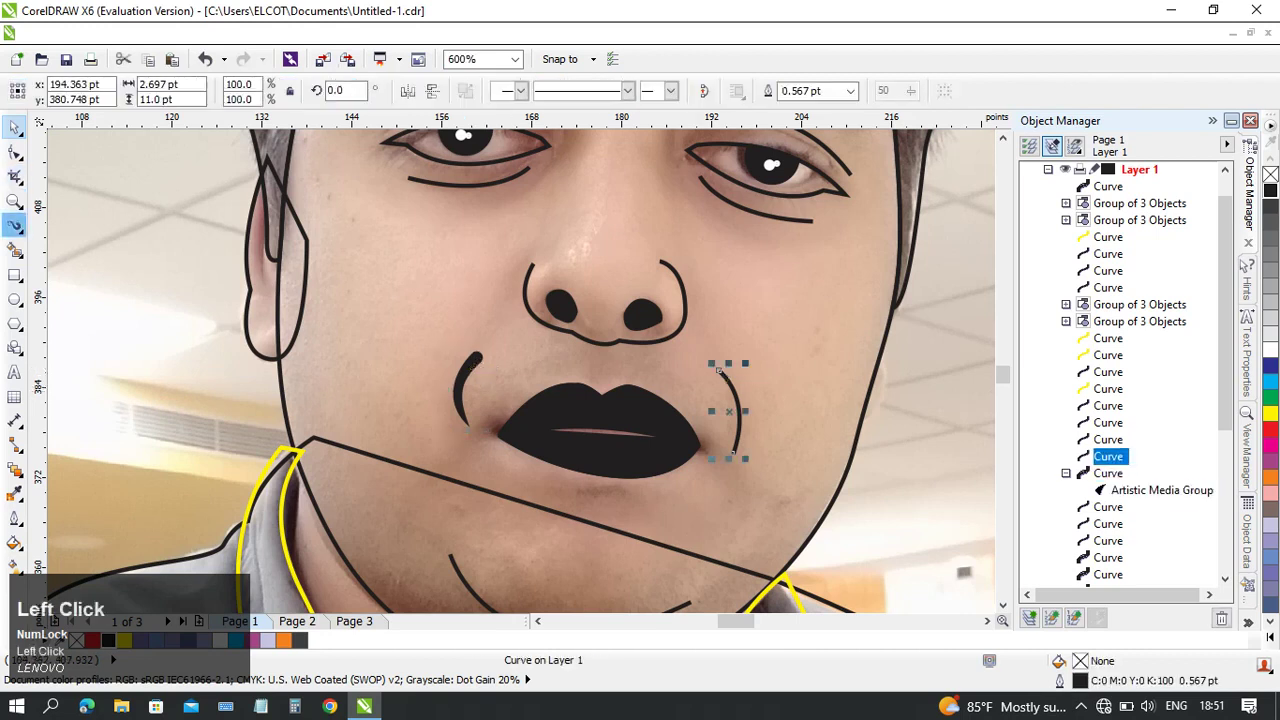
pyautogui.click(517, 90)
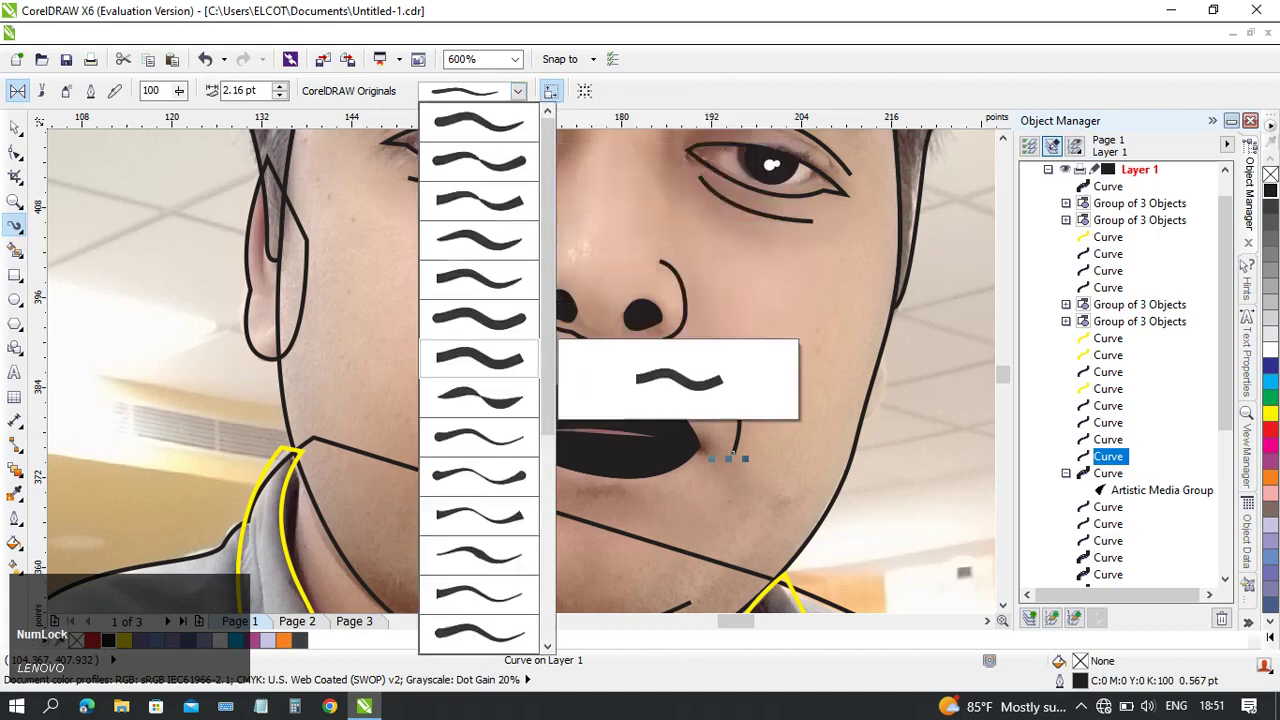
pyautogui.click(478, 358)
pyautogui.click(517, 90)
pyautogui.click(487, 128)
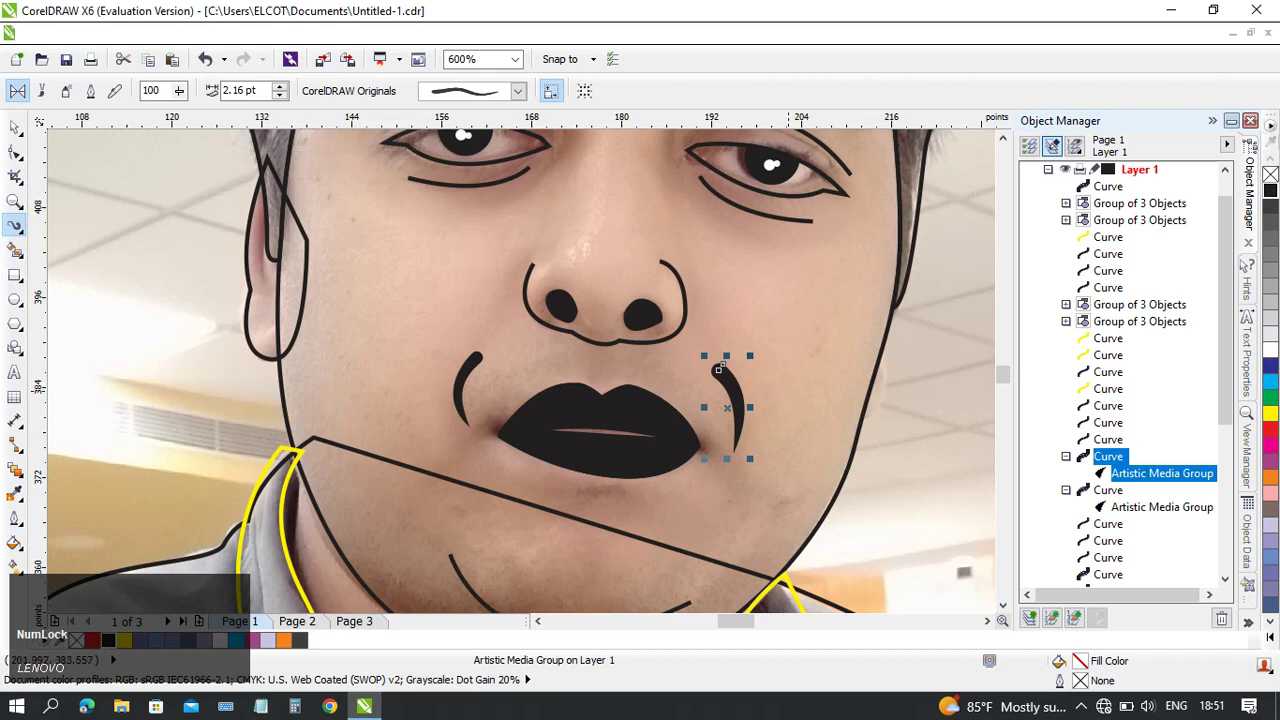
pyautogui.moveTo(718, 369)
pyautogui.mouseDown()
pyautogui.moveTo(716, 409)
pyautogui.moveTo(737, 301)
pyautogui.moveTo(688, 301)
pyautogui.mouseUp()
pyautogui.click(795, 402)
# - Compare preset strokes on the chin line and give it one that tapers to a point at both ends
pyautogui.scroll(-2, 795, 402)
pyautogui.scroll(1, 688, 301)
pyautogui.scroll(1, 563, 394)
pyautogui.moveTo(563, 394); pyautogui.dragTo(535, 423)
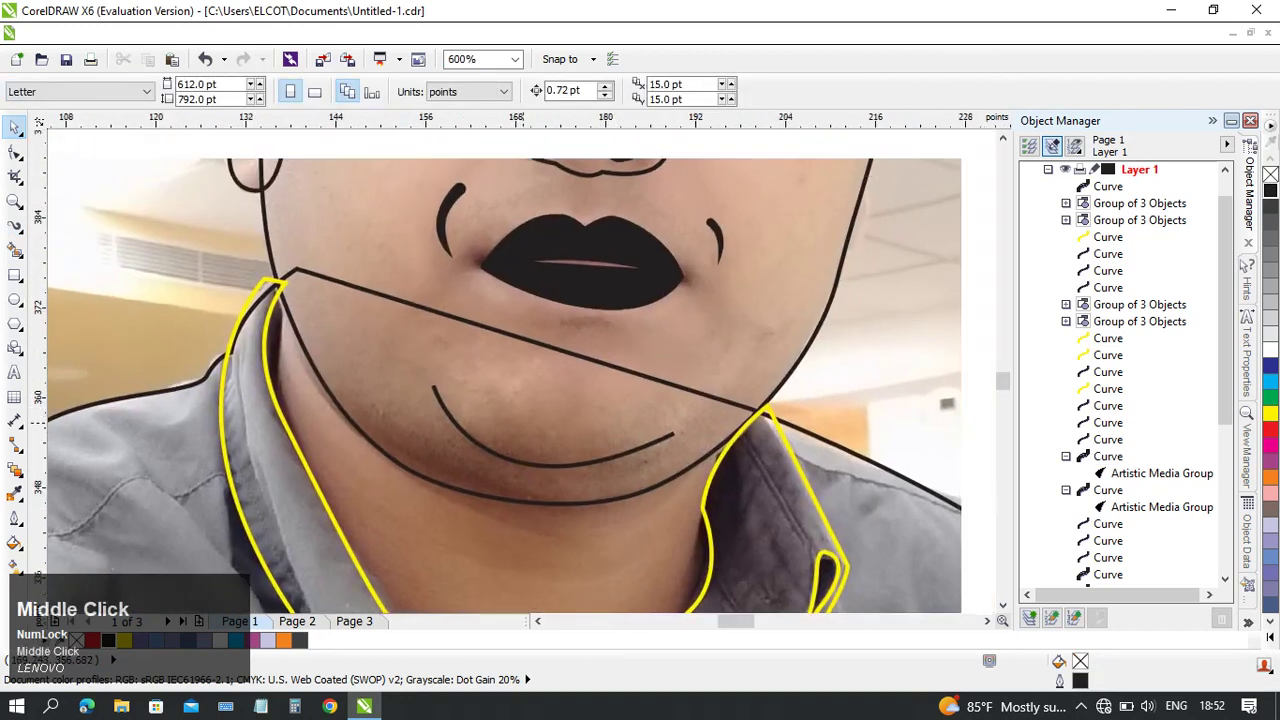
pyautogui.click(673, 436)
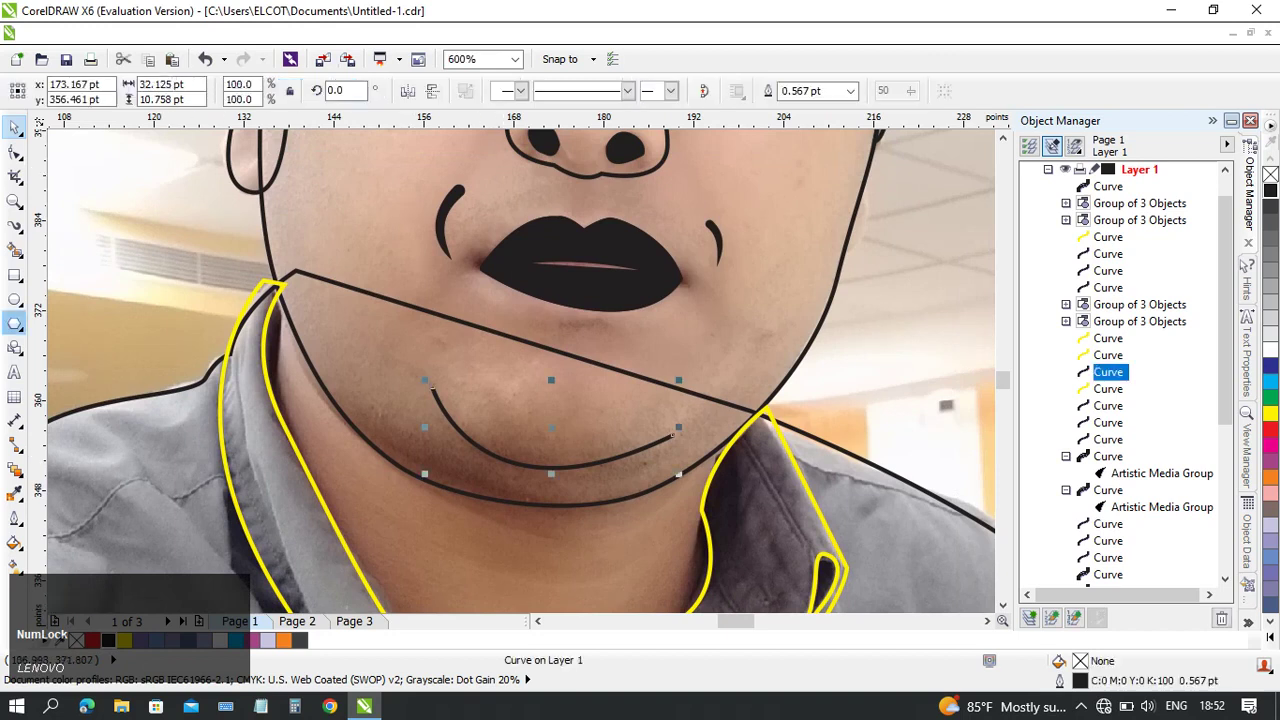
pyautogui.press('i')
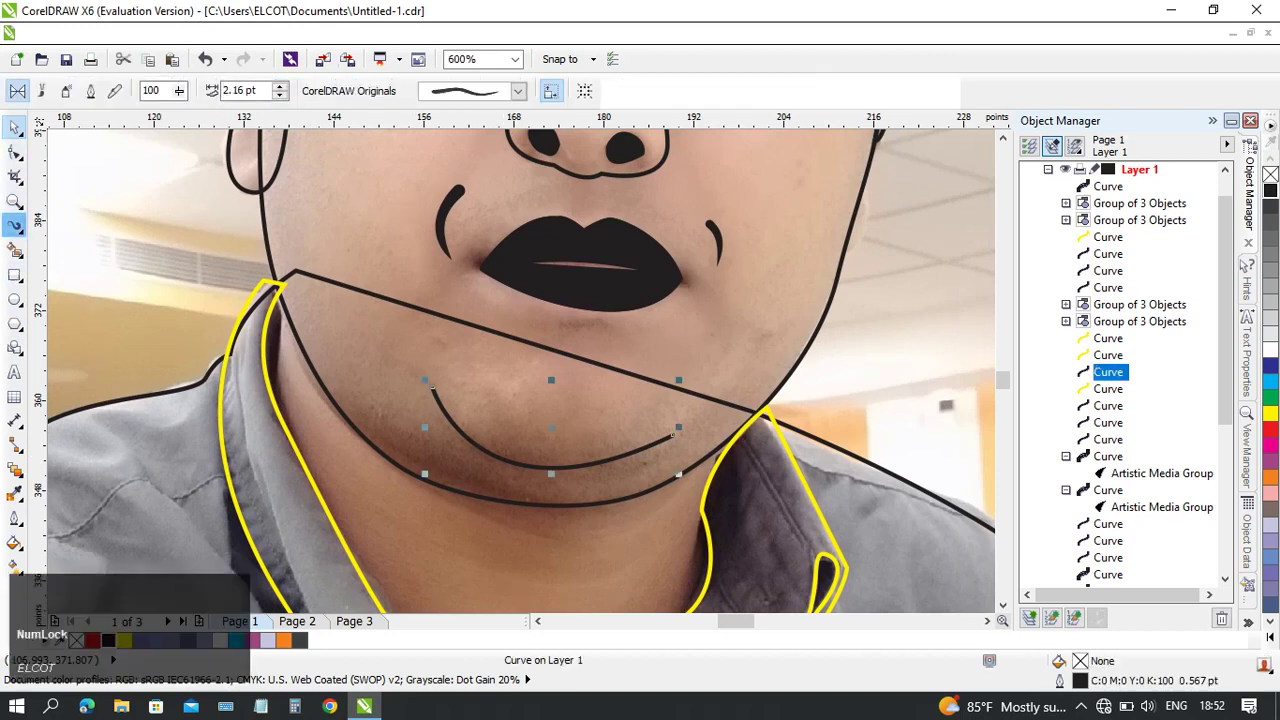
pyautogui.click(518, 91)
pyautogui.click(480, 200)
pyautogui.click(518, 91)
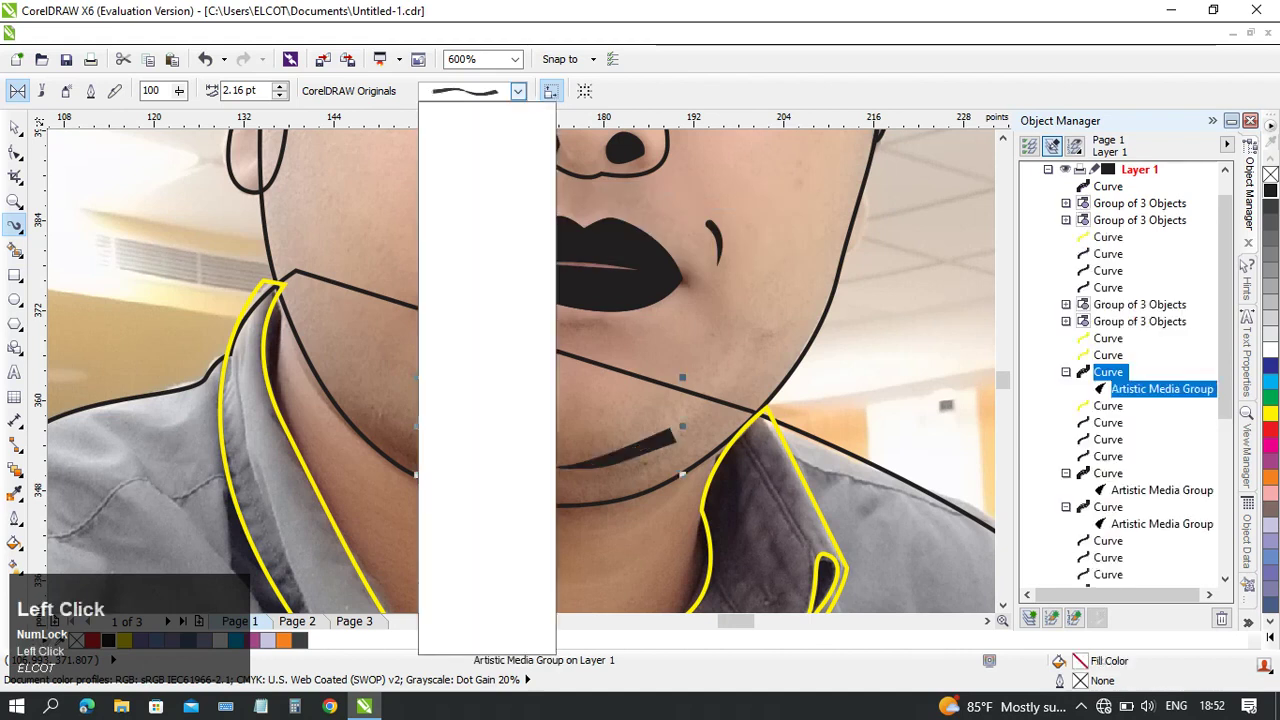
pyautogui.click(482, 123)
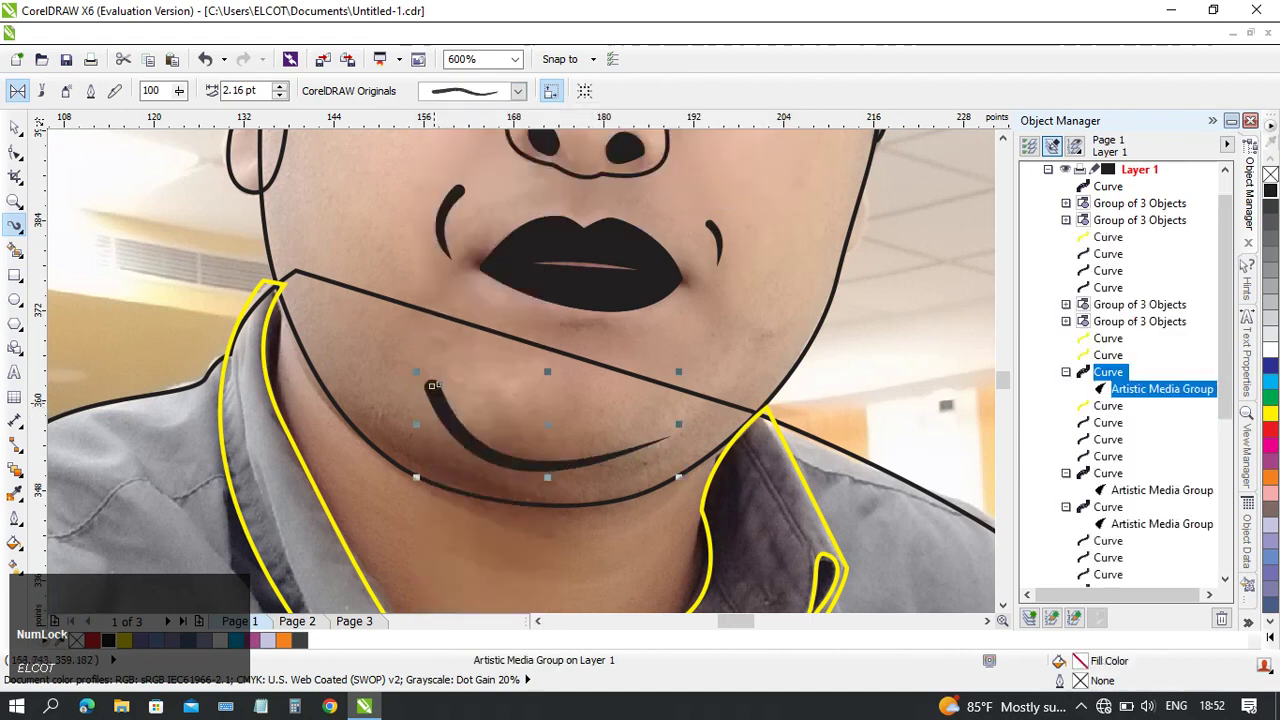
pyautogui.click(518, 91)
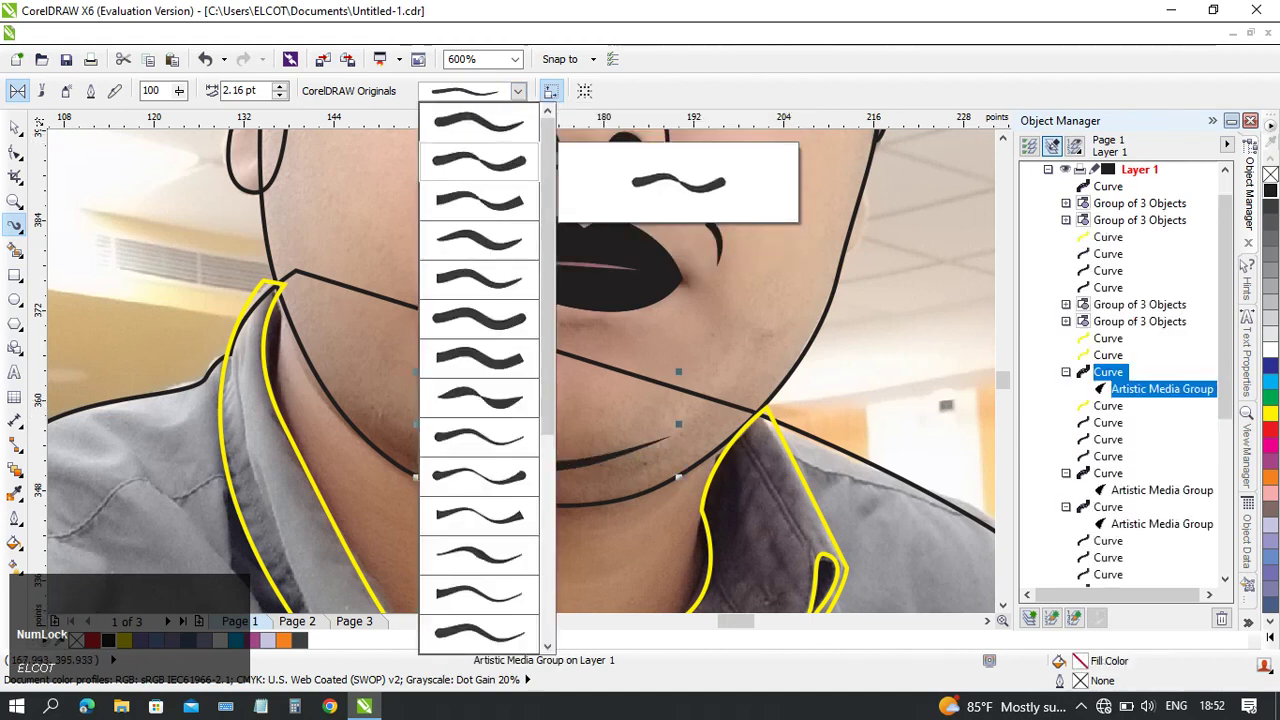
pyautogui.click(490, 168)
pyautogui.click(517, 91)
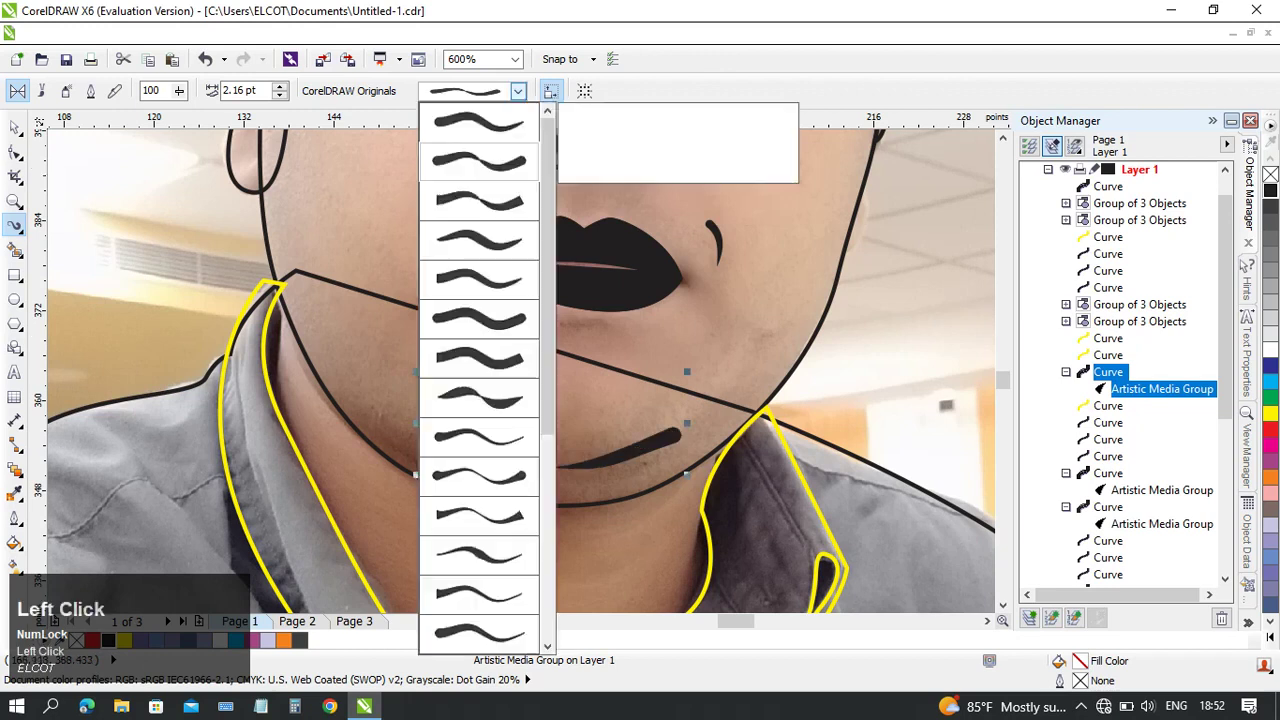
pyautogui.click(486, 245)
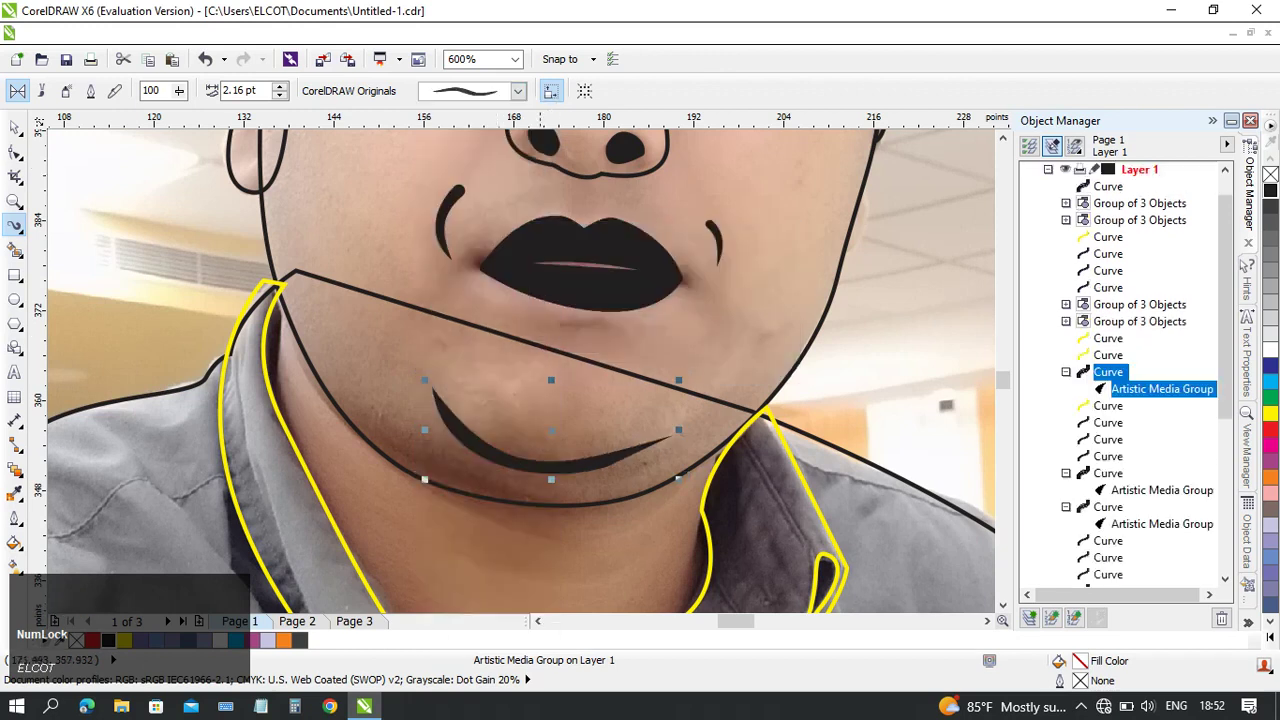
# - Make the chin line's stroke smaller and flatter and place it within the chin
pyautogui.moveTo(679, 380); pyautogui.dragTo(645, 393)
pyautogui.click(16, 127)
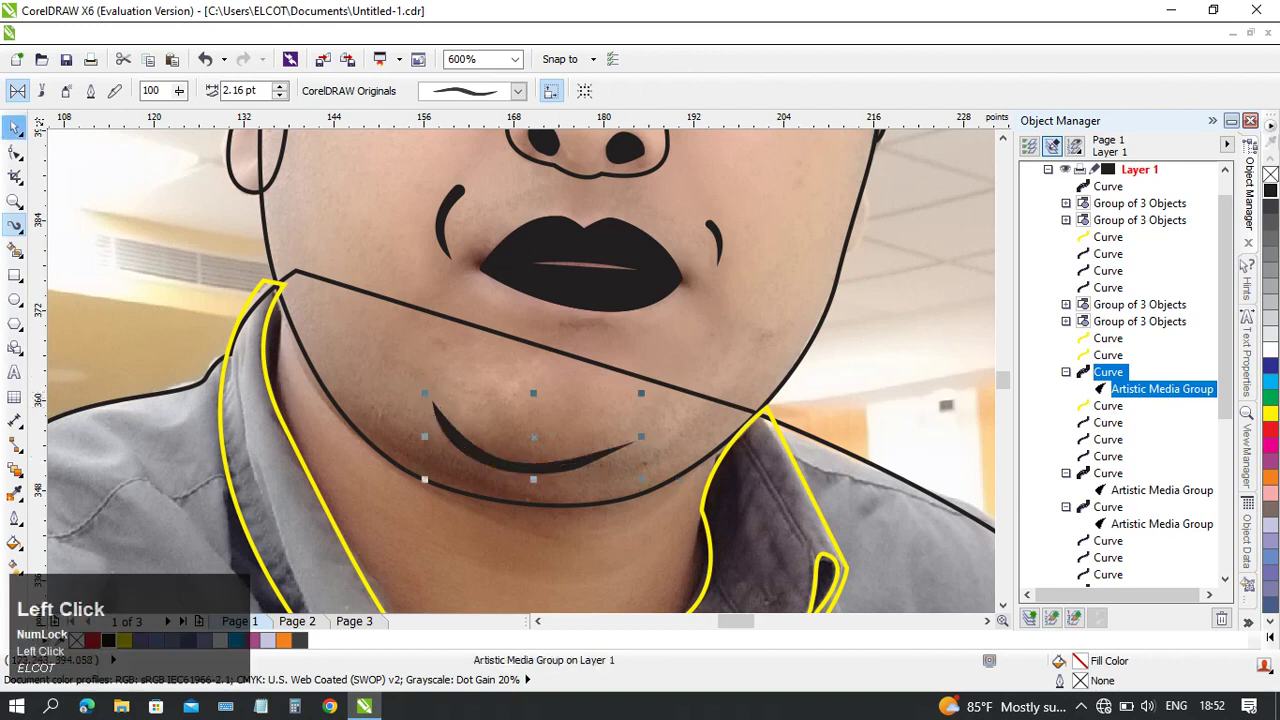
pyautogui.moveTo(533, 393); pyautogui.dragTo(533, 402)
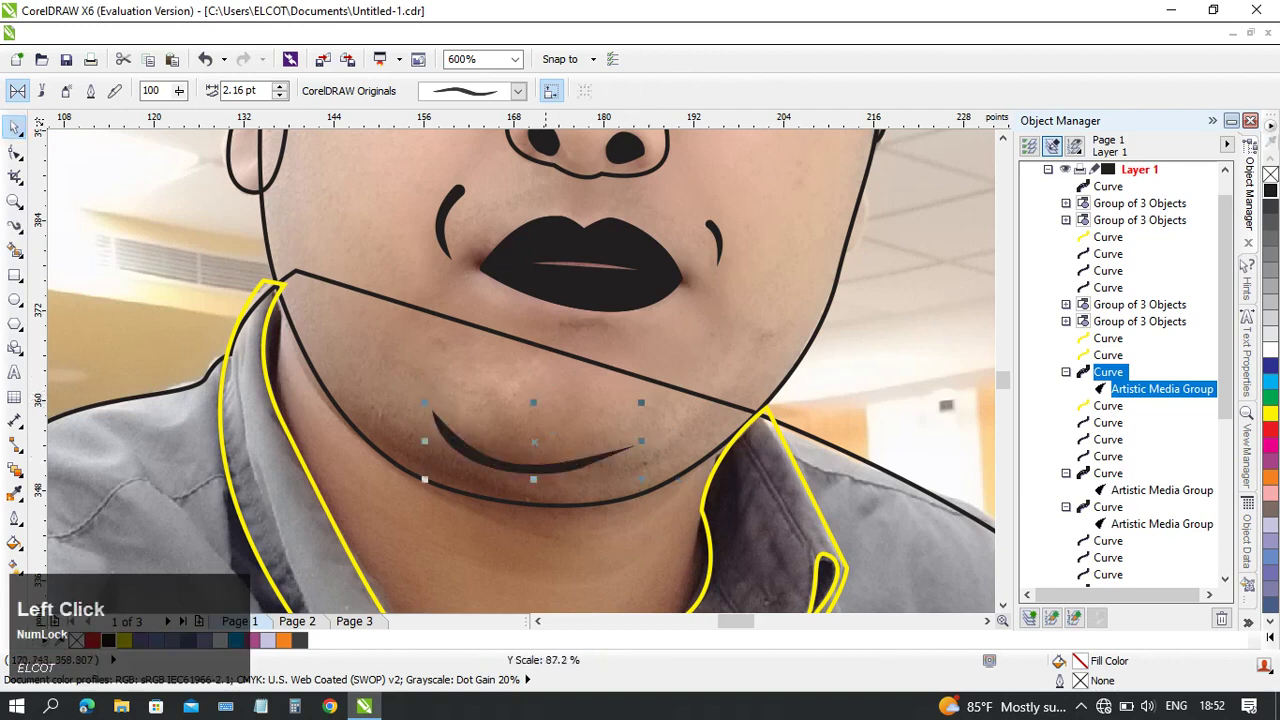
pyautogui.moveTo(653, 440); pyautogui.dragTo(590, 452)
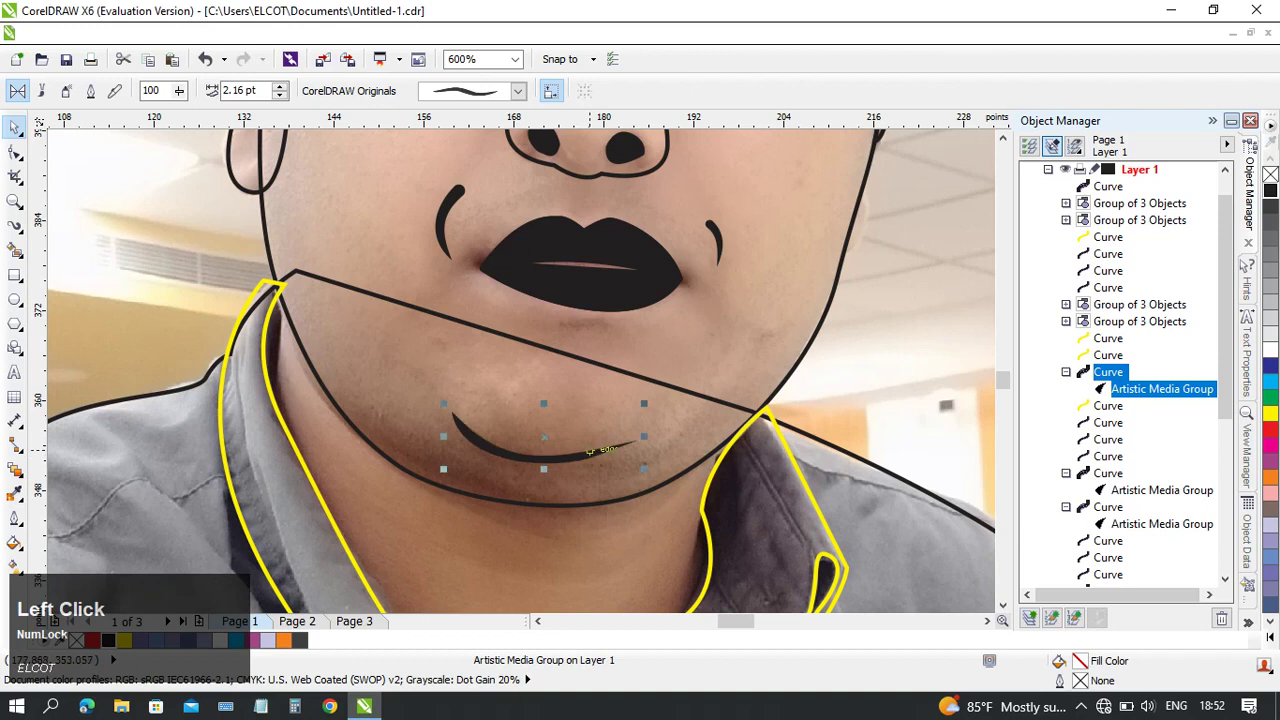
pyautogui.click(763, 340)
# - Fill the traced hair shape with black
pyautogui.scroll(-1, 700, 280)
pyautogui.middleClick(667, 171)
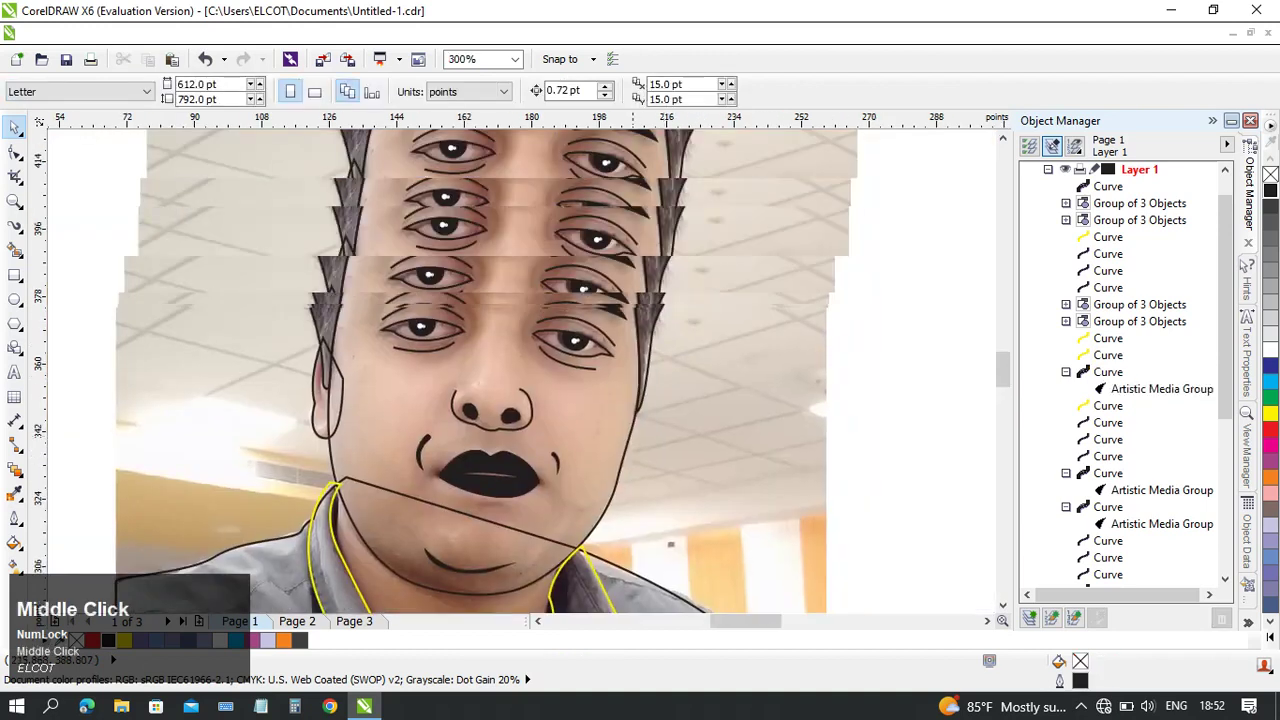
pyautogui.middleClick(527, 380)
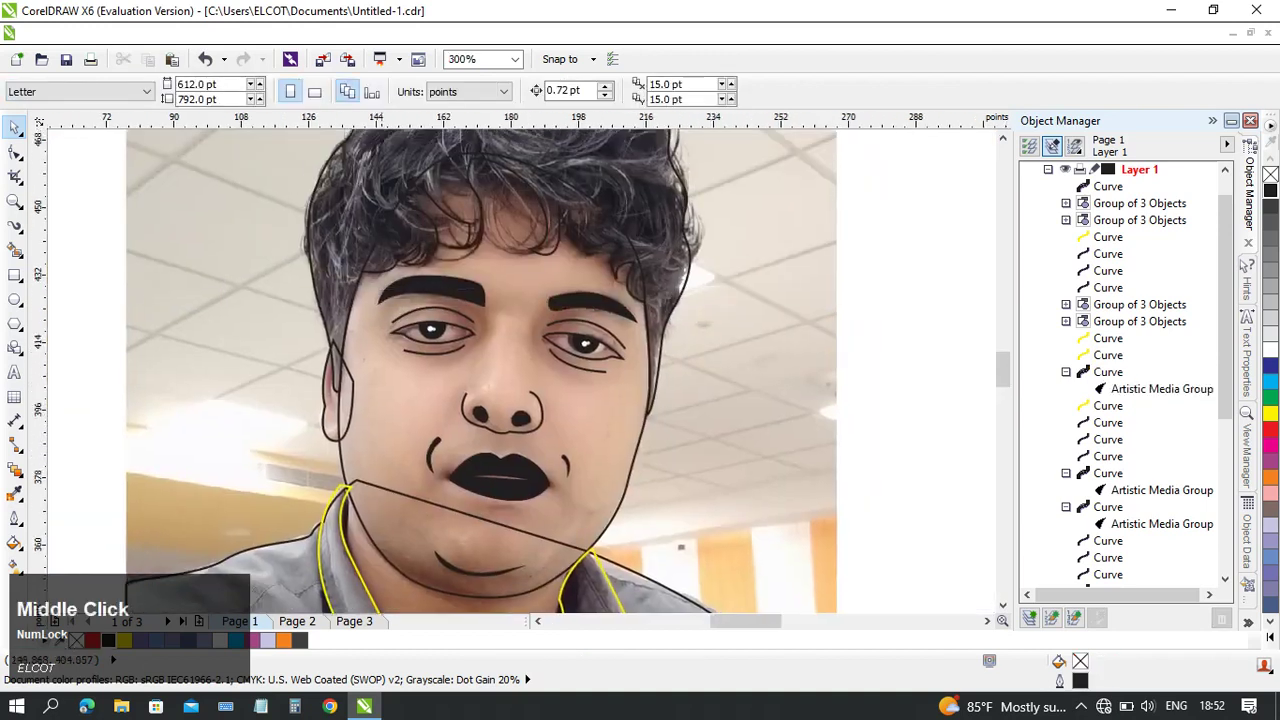
pyautogui.middleClick(534, 378)
pyautogui.click(475, 187)
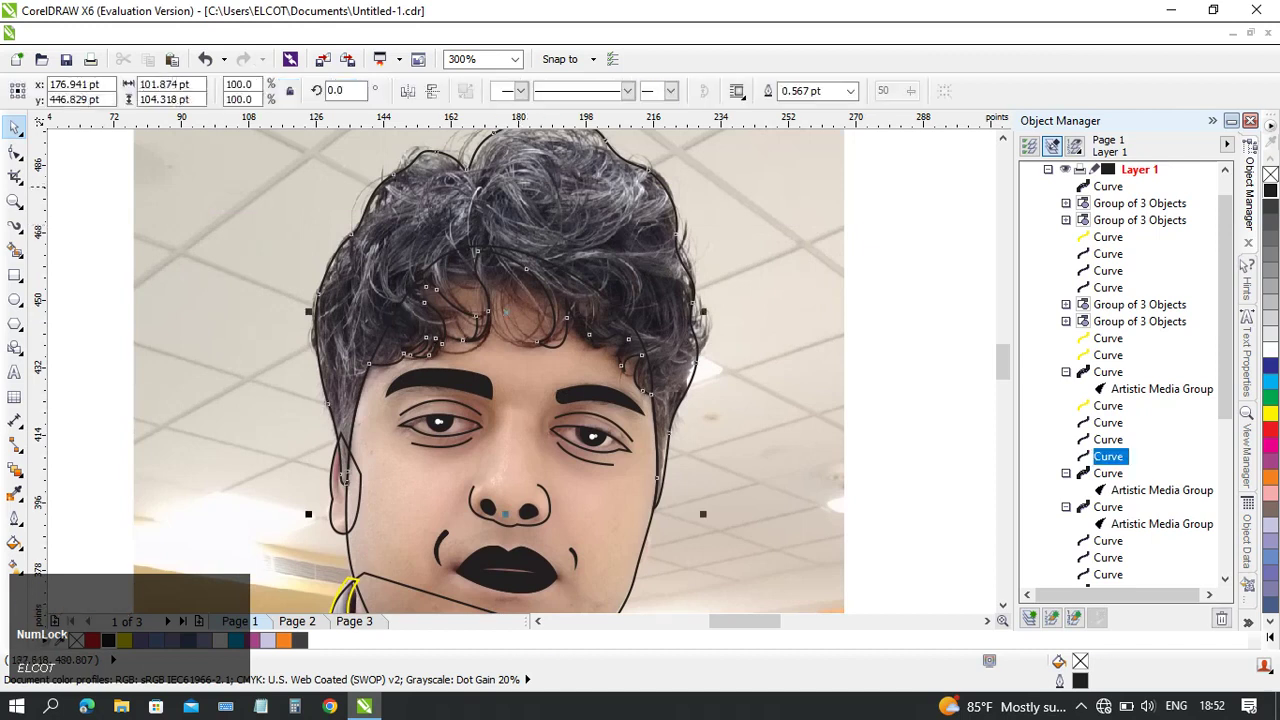
pyautogui.click(1270, 190)
pyautogui.click(966, 258)
# - Fill the traced ear shape beside the face with white
pyautogui.middleClick(518, 497)
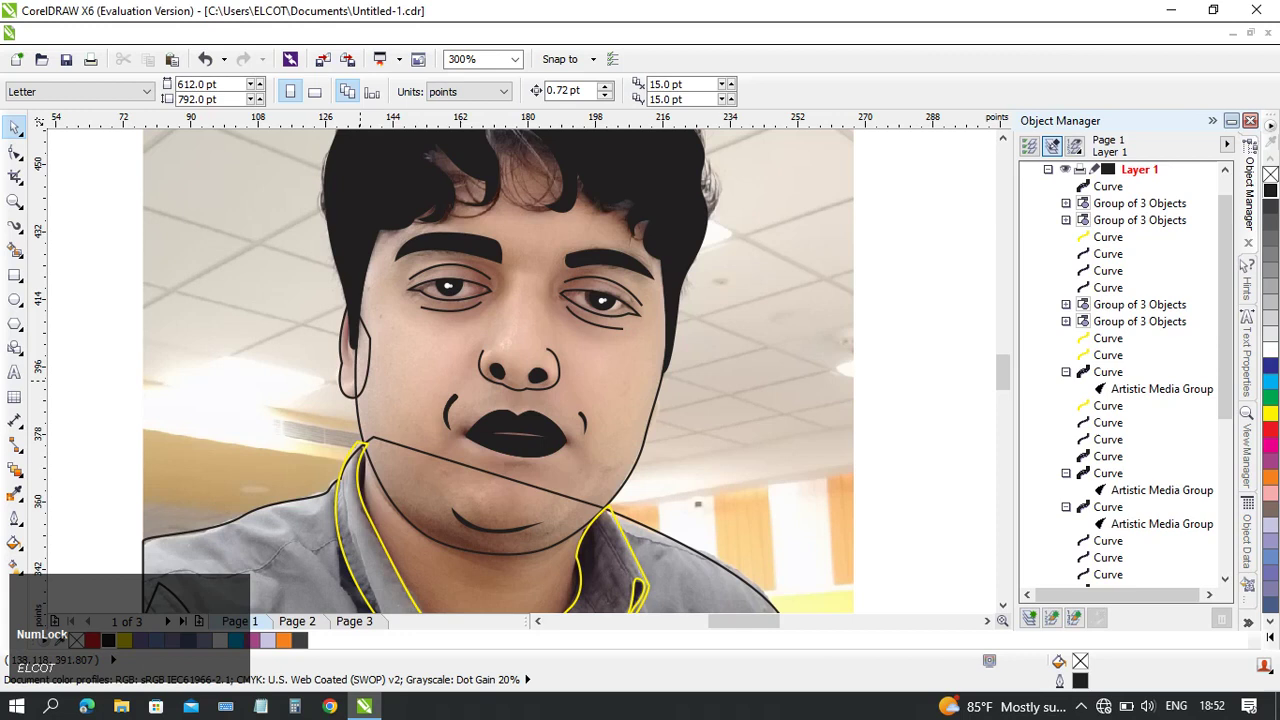
pyautogui.click(341, 370)
pyautogui.scroll(2, 435, 408)
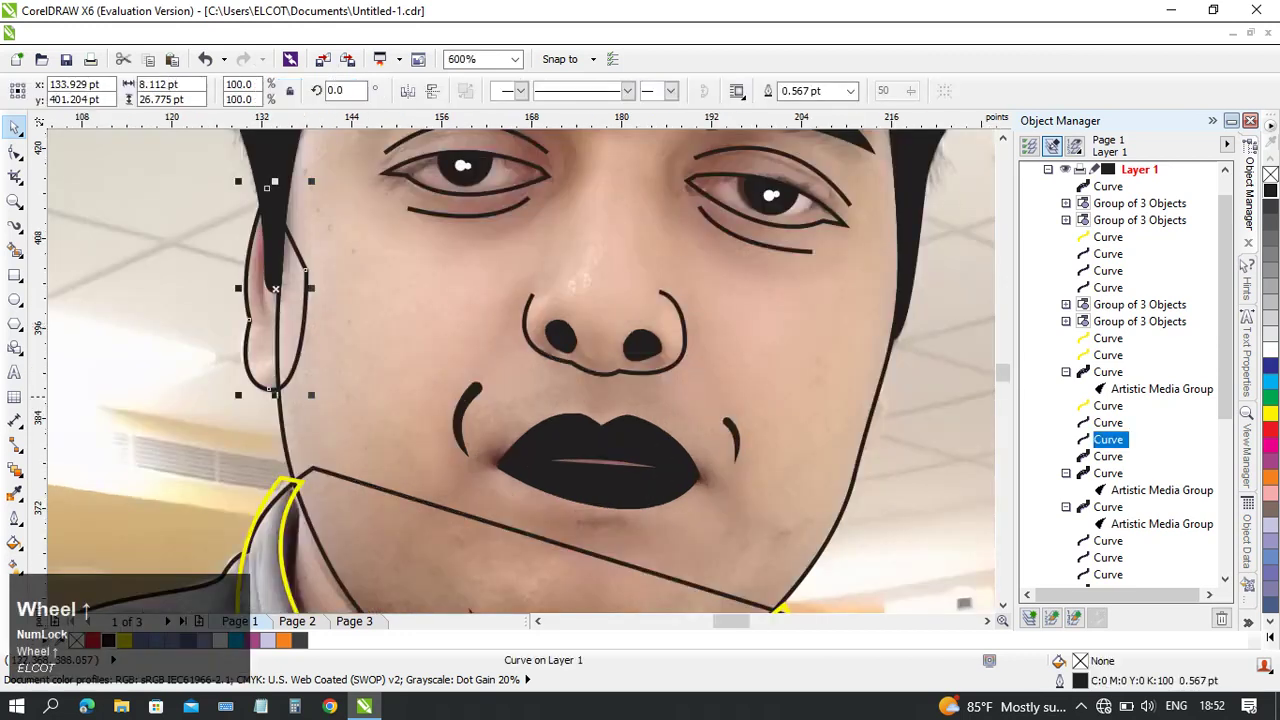
pyautogui.moveTo(202, 350); pyautogui.dragTo(300, 396)
pyautogui.click(290, 381)
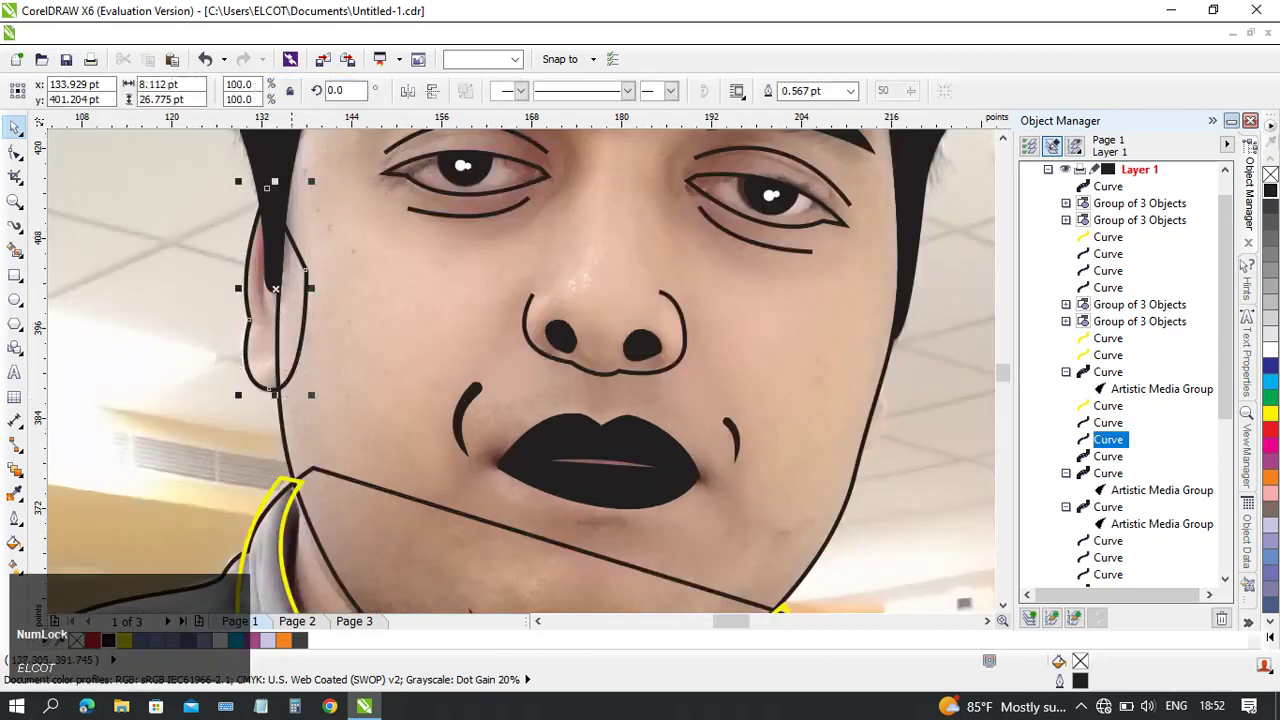
pyautogui.click(1270, 350)
# - Try simplifying the overlap between the white ear and the face outline, moving the ear aside to check the trim
pyautogui.keyDown('shift'); pyautogui.click(292, 423); pyautogui.keyUp('shift')
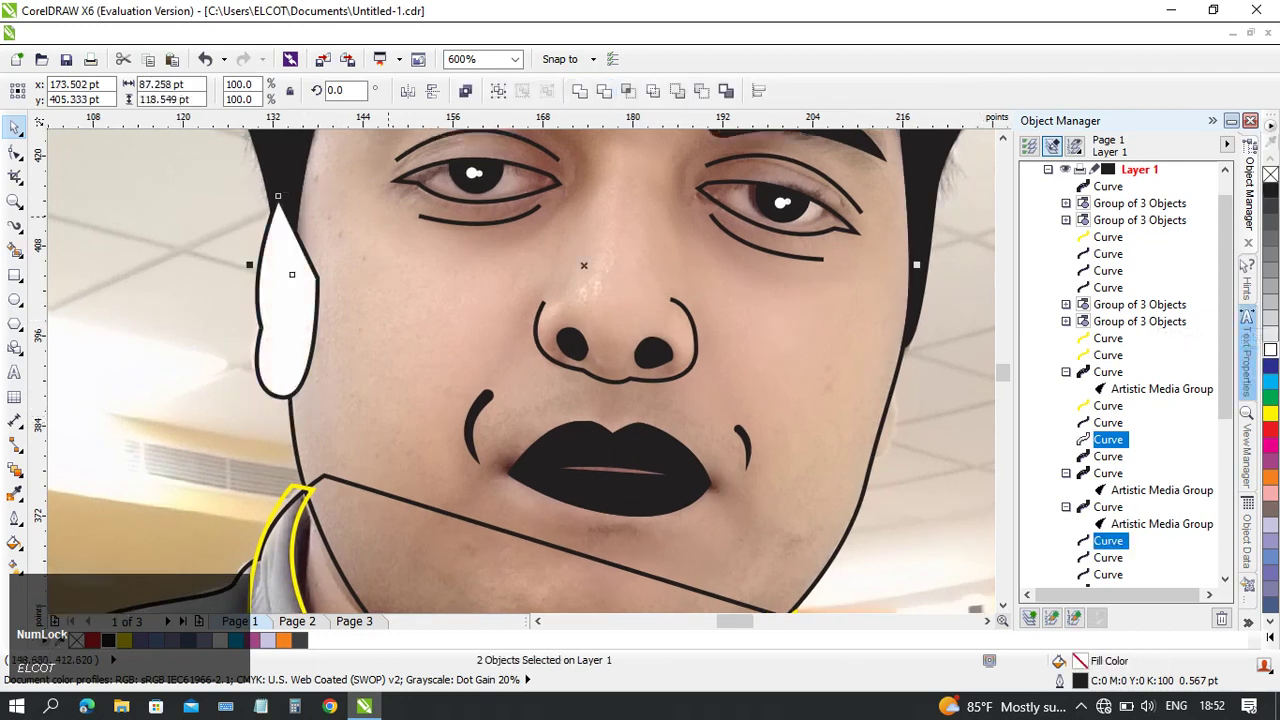
pyautogui.click(653, 91)
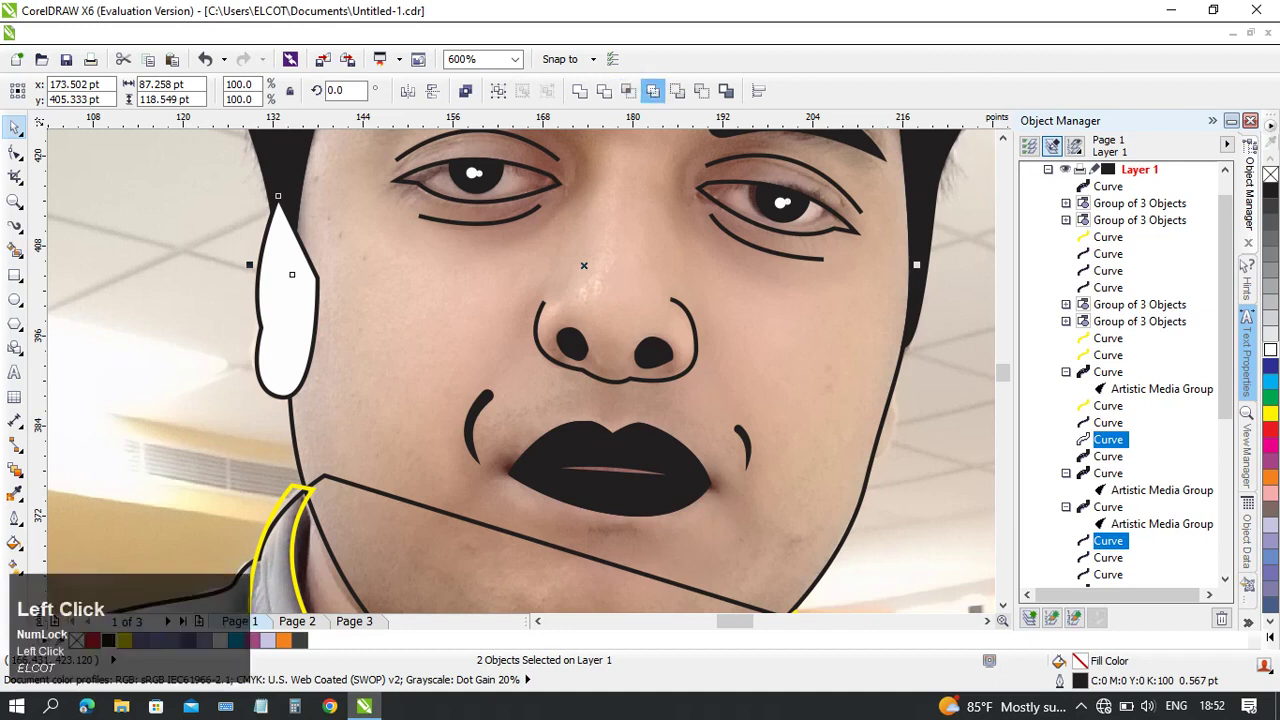
pyautogui.click(204, 300)
pyautogui.moveTo(287, 320); pyautogui.dragTo(168, 310)
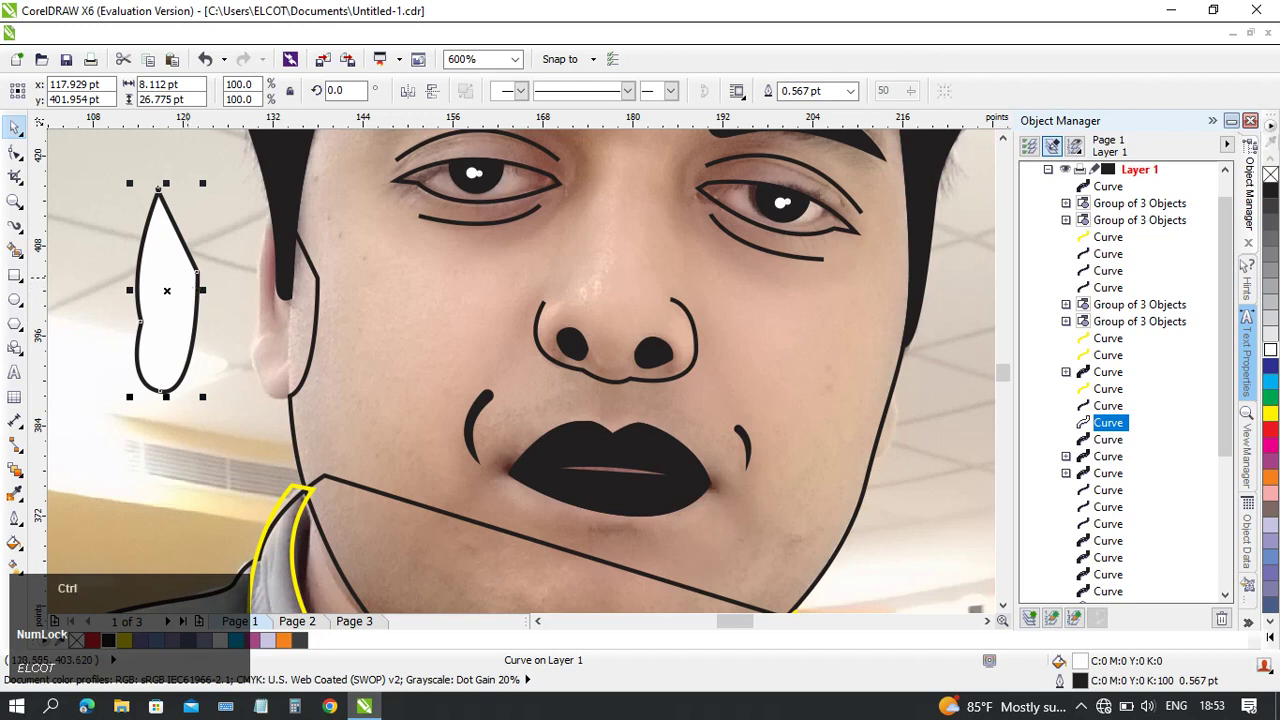
pyautogui.hotkey('ctrl', 'z')
pyautogui.hotkey('ctrl', 'z')
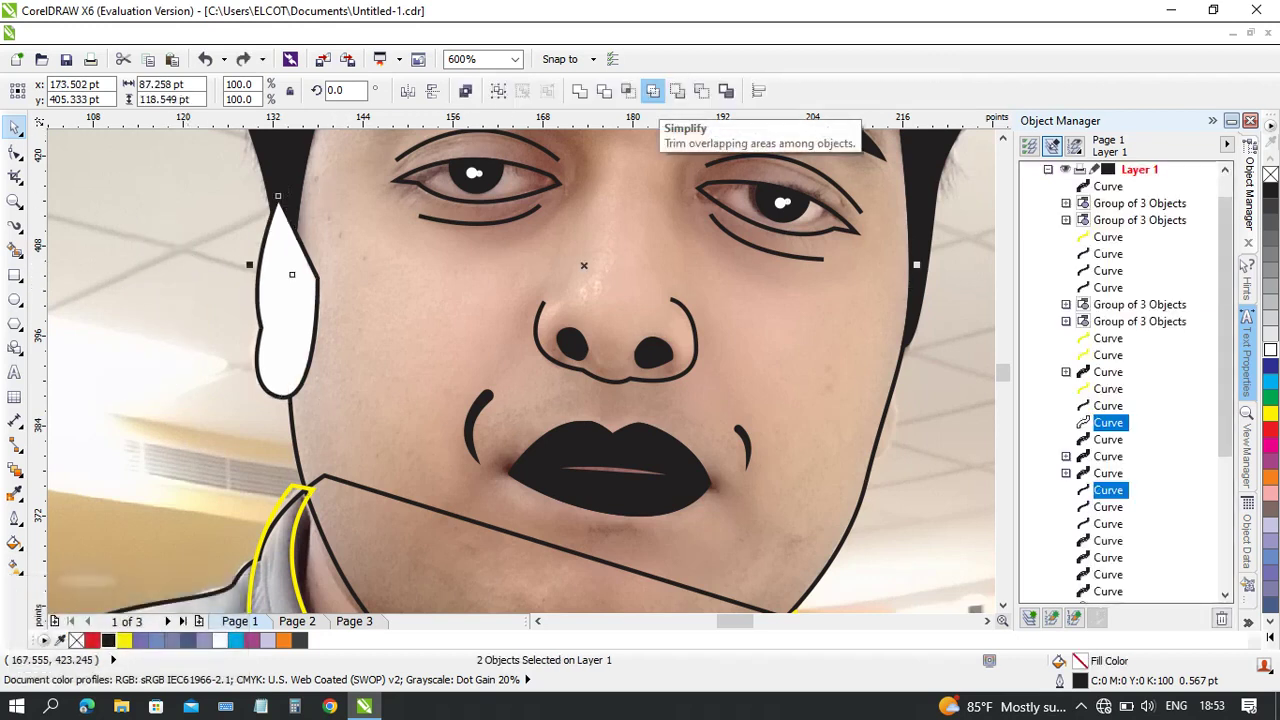
# - Try Back minus front and Weld on the white ear and the face outline, undoing each attempt
pyautogui.click(701, 91)
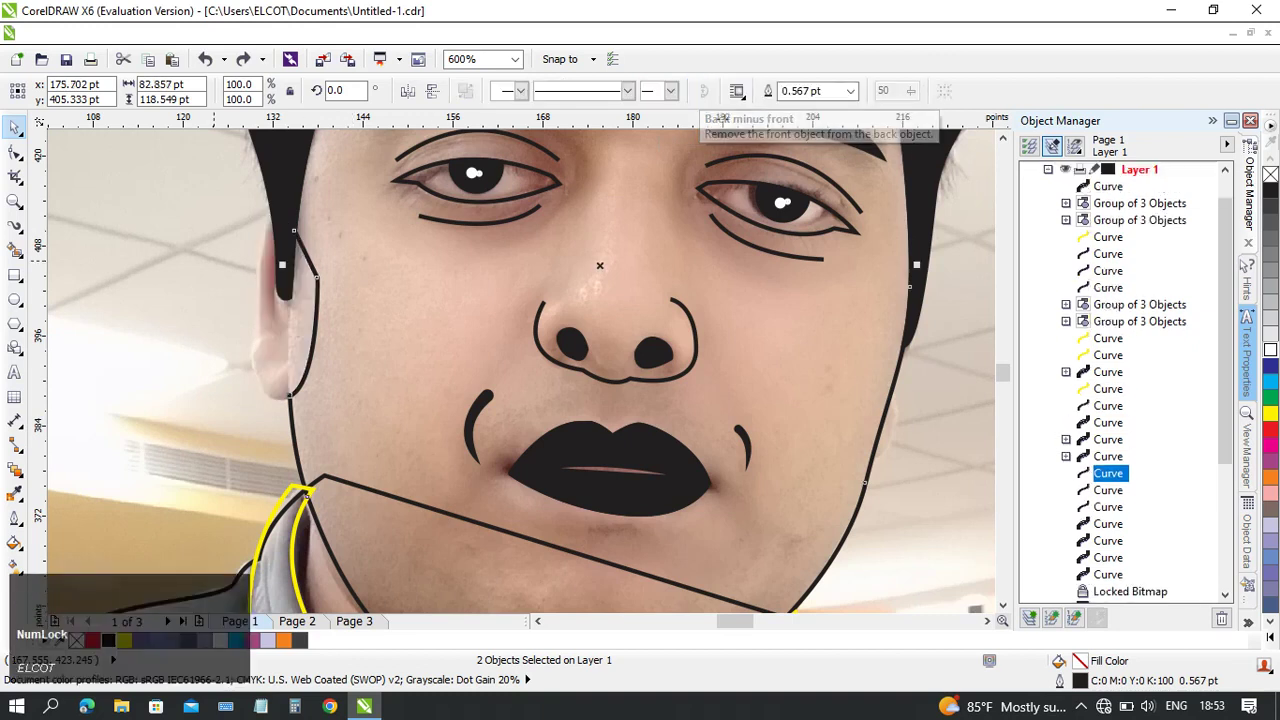
pyautogui.hotkey('ctrl', 'z')
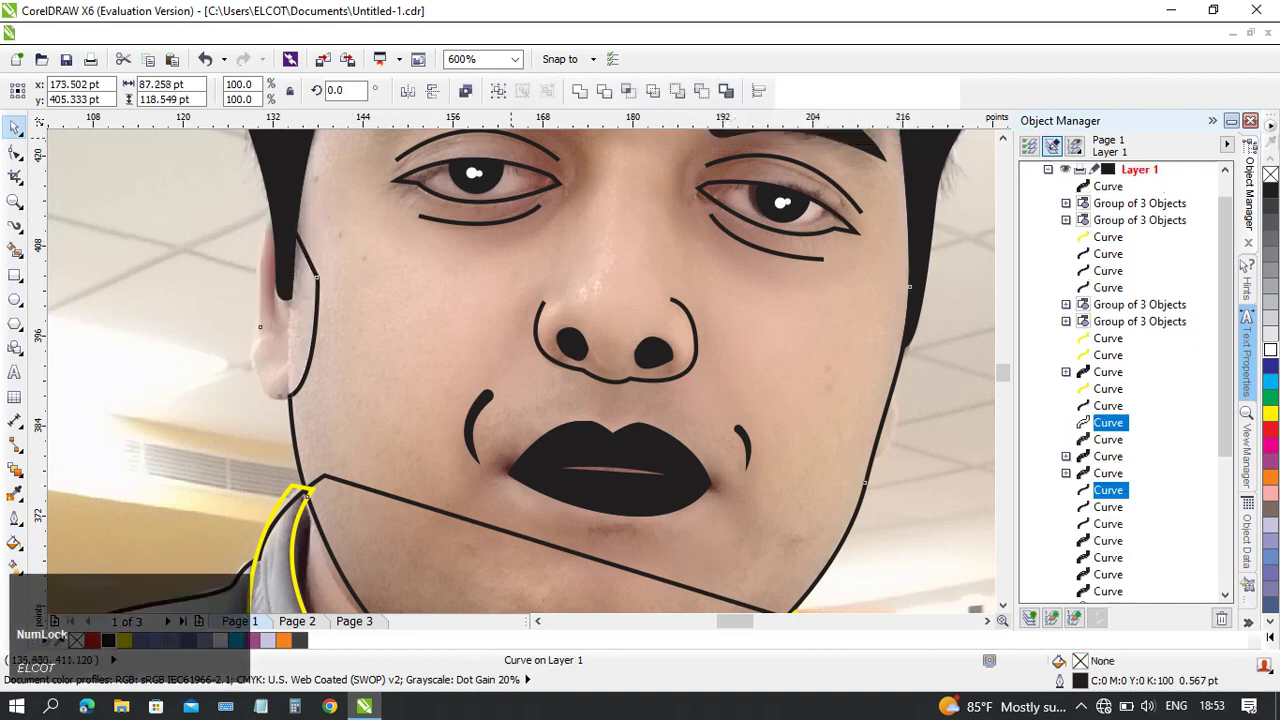
pyautogui.click(580, 91)
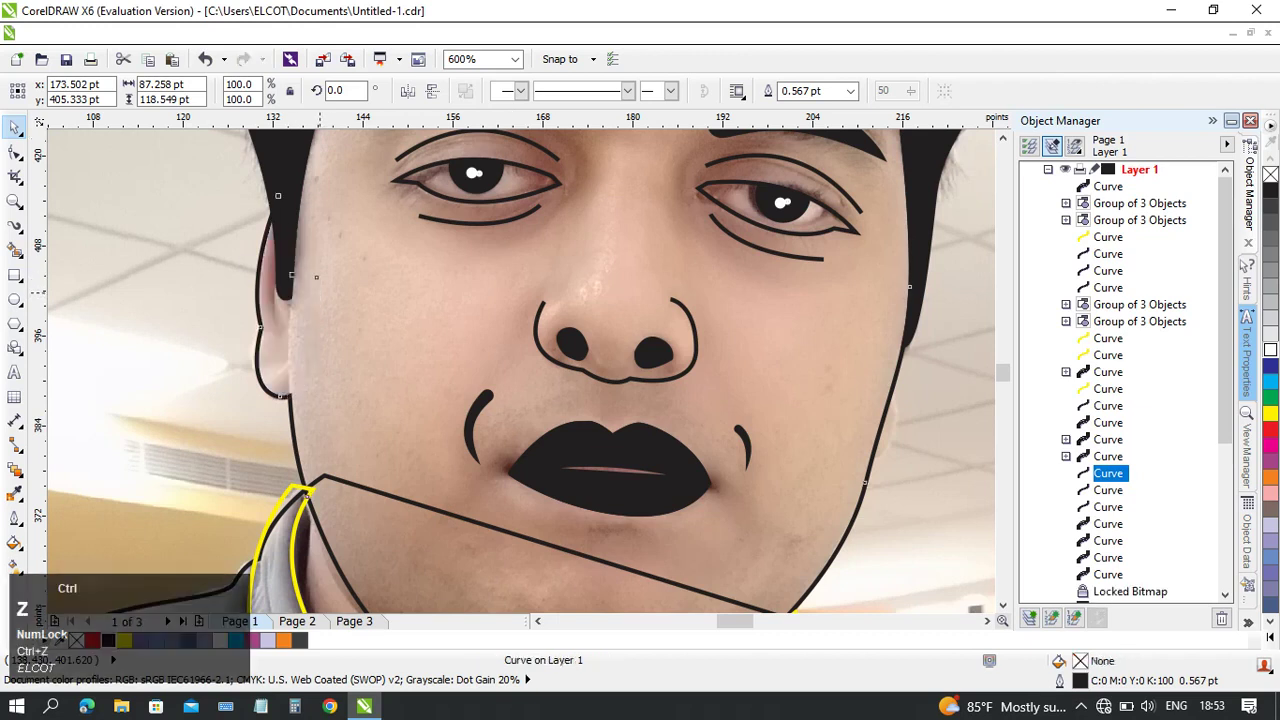
pyautogui.hotkey('ctrl', 'z')
pyautogui.click(316, 276)
pyautogui.moveTo(316, 276); pyautogui.dragTo(189, 276)
pyautogui.hotkey('ctrl', 'z')
pyautogui.hotkey('ctrl', 'z')
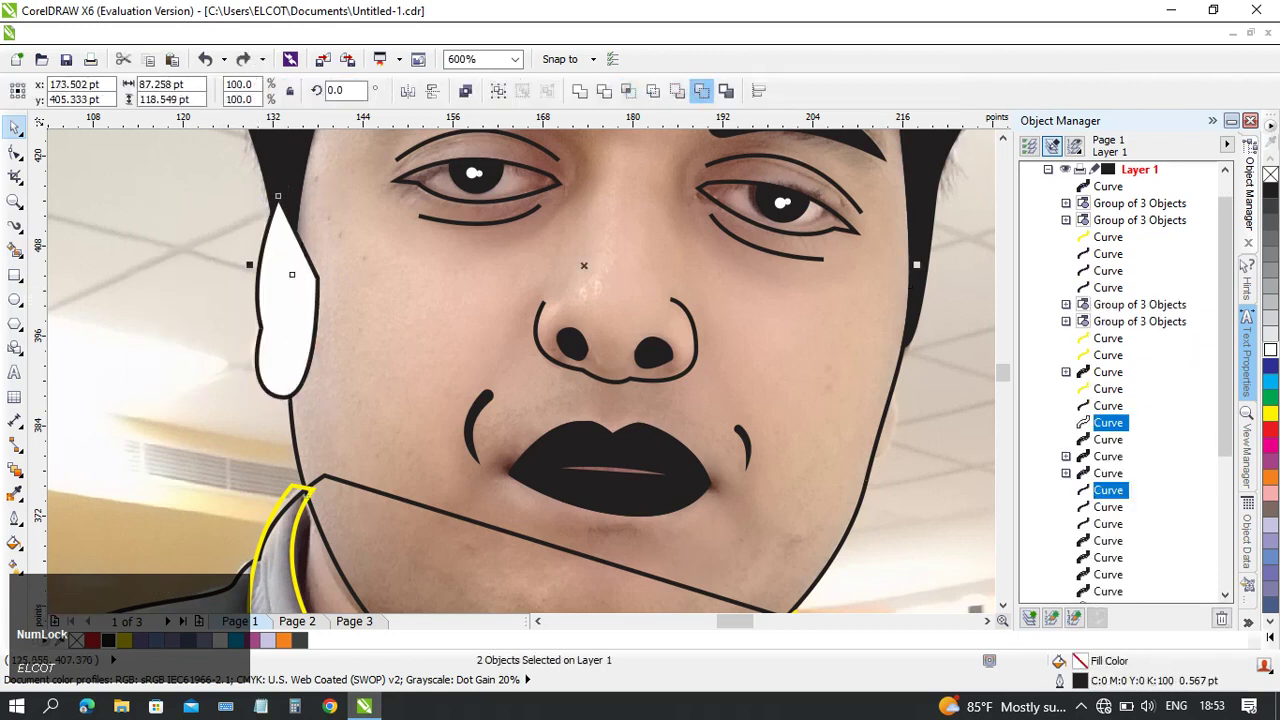
pyautogui.hotkey('ctrl', 'z')
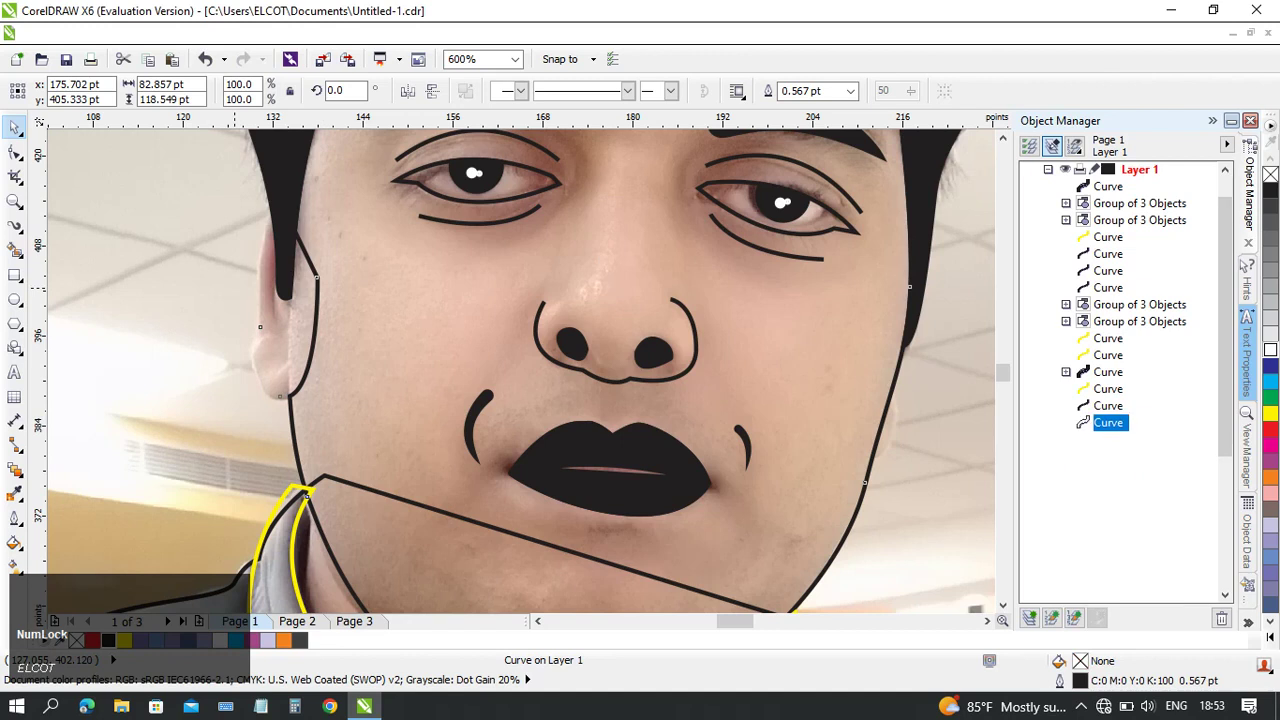
# - Try creating a boundary around the white ear and the face outline, check it, and undo it
pyautogui.click(726, 91)
pyautogui.hotkey('shift', 'pageup')
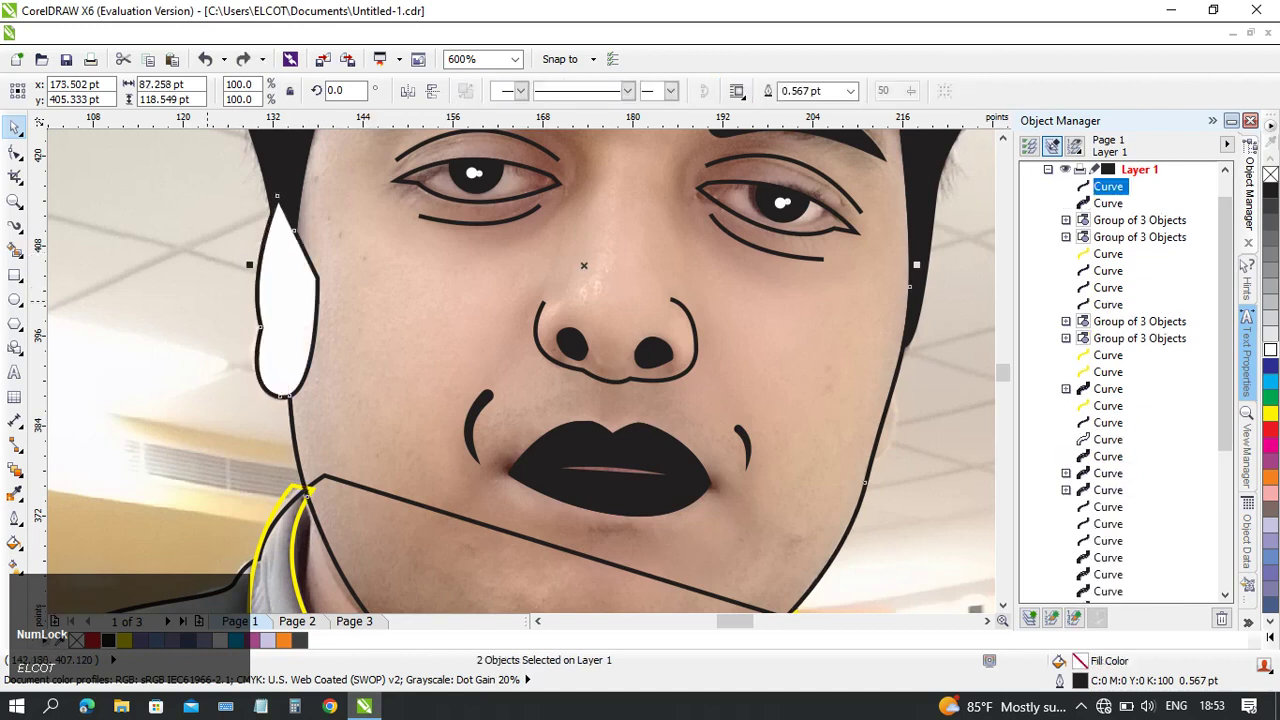
pyautogui.click(207, 301)
pyautogui.moveTo(275, 305); pyautogui.dragTo(189, 302)
pyautogui.hotkey('ctrl', 'z')
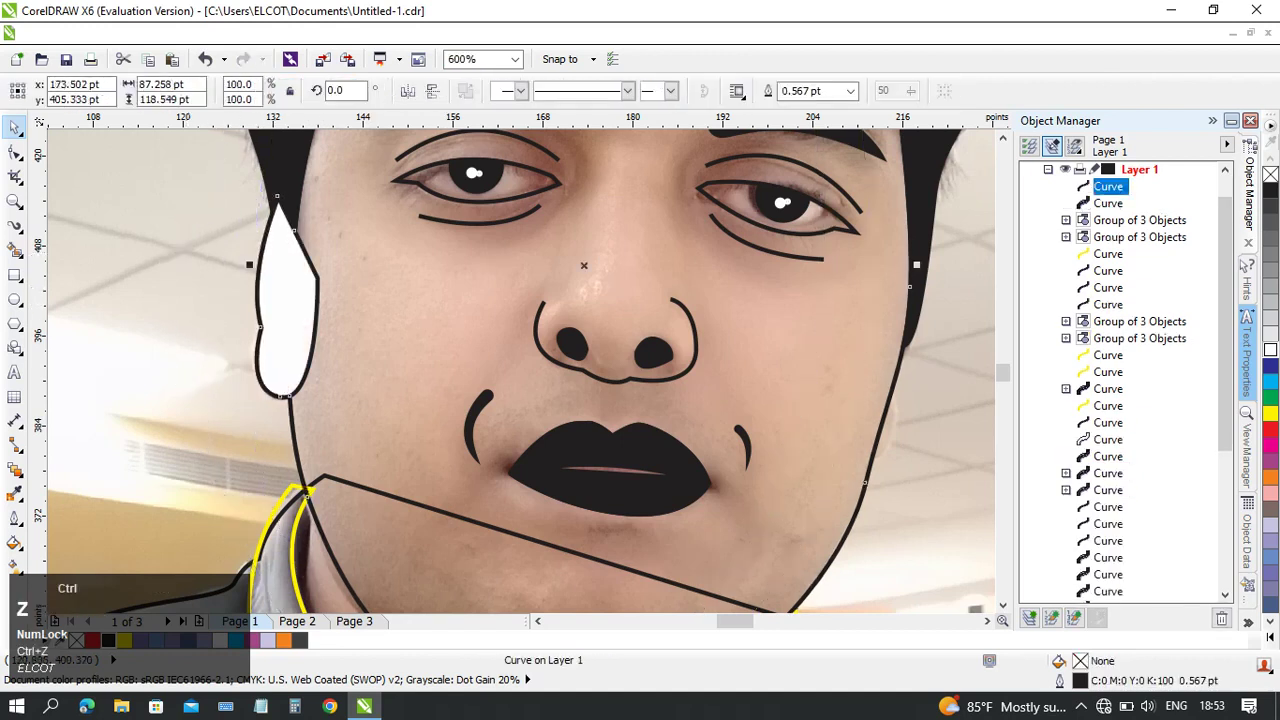
pyautogui.hotkey('ctrl', 'z')
# - Intersect the white ear with the face outline, move the ear aside to inspect the overlap, and undo the move
pyautogui.click(628, 91)
pyautogui.click(212, 295)
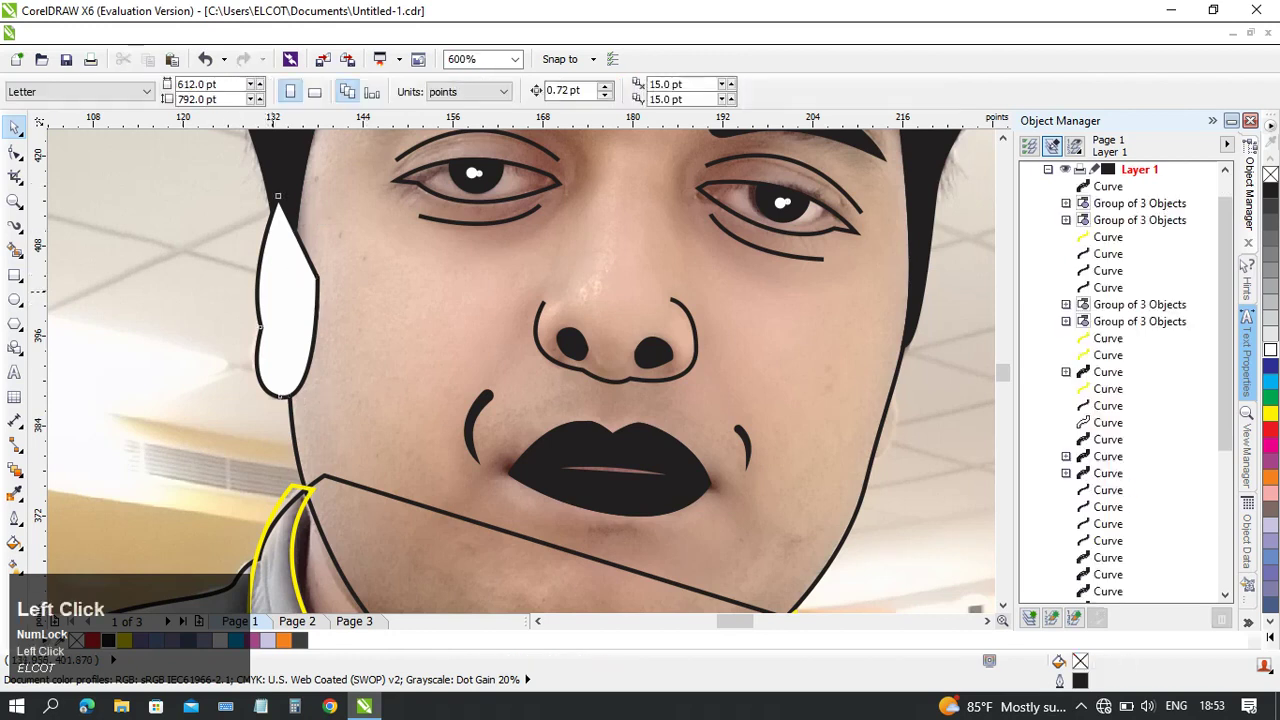
pyautogui.click(259, 325)
pyautogui.moveTo(259, 325); pyautogui.dragTo(123, 350)
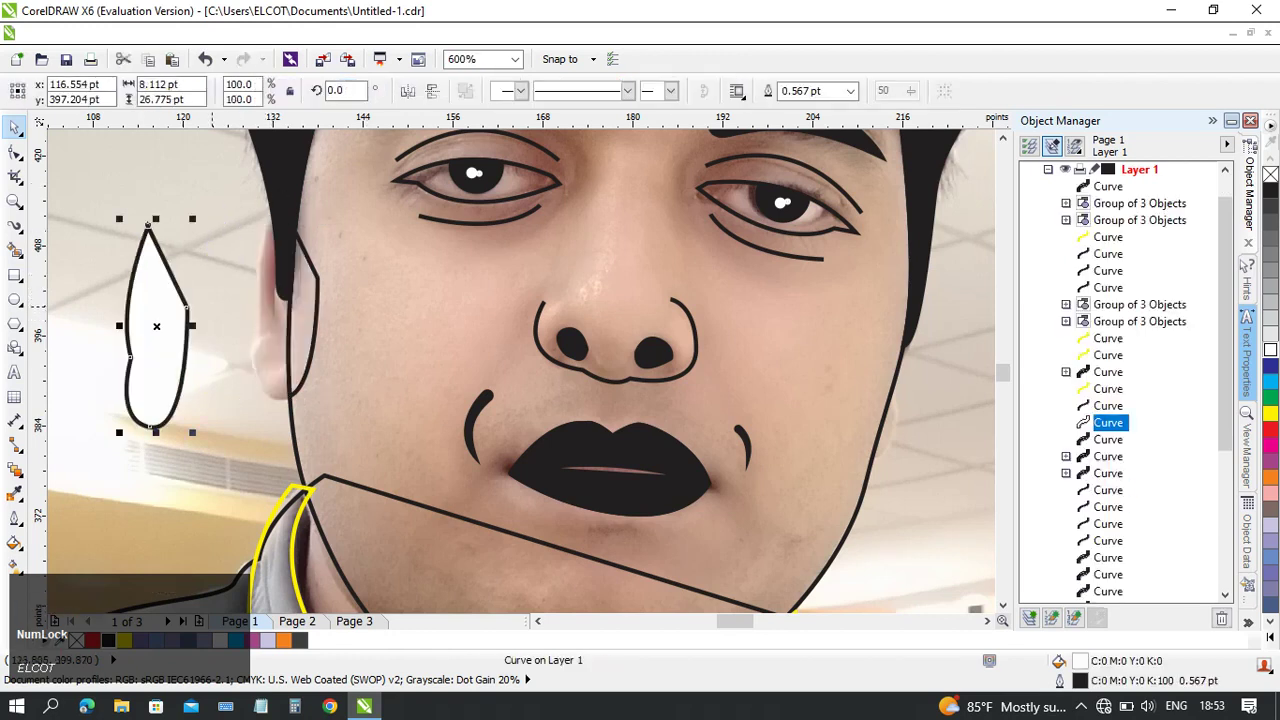
pyautogui.hotkey('ctrl', 'z')
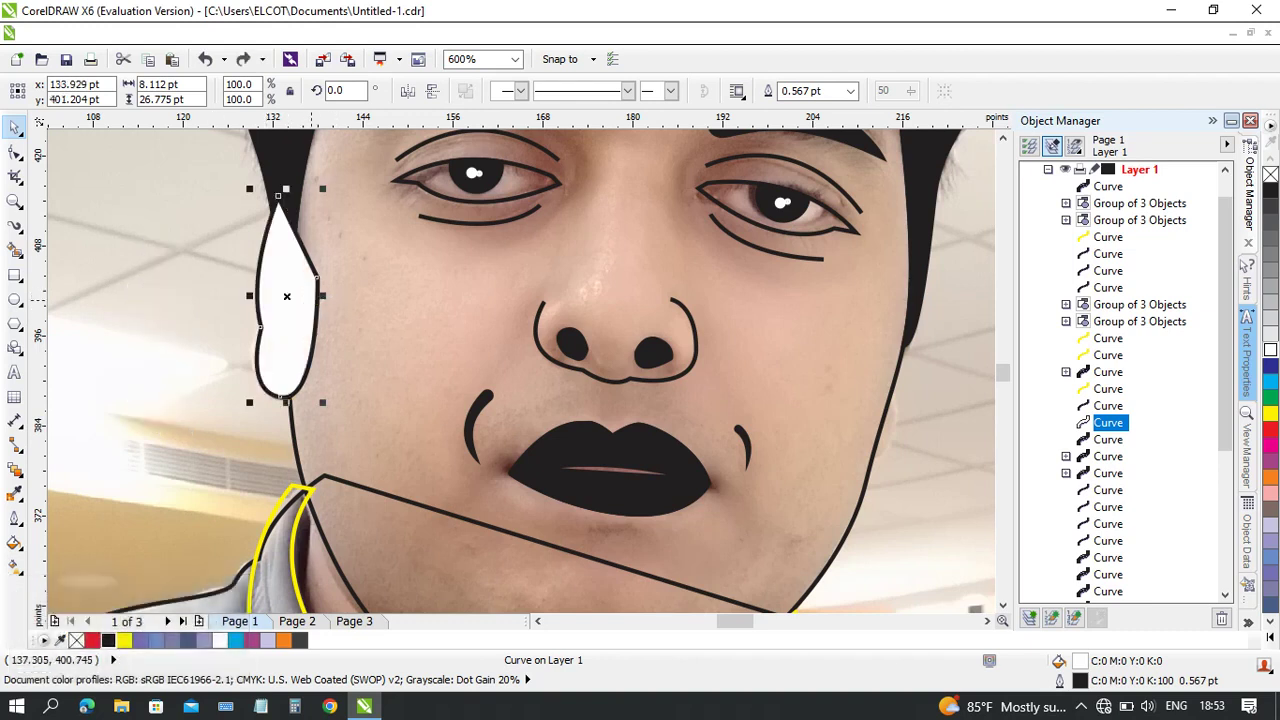
# - Try trimming the face outline with the white ear, move the ear aside to check the cut, and undo both
pyautogui.keyDown('shift'); pyautogui.click(321, 300); pyautogui.keyUp('shift')
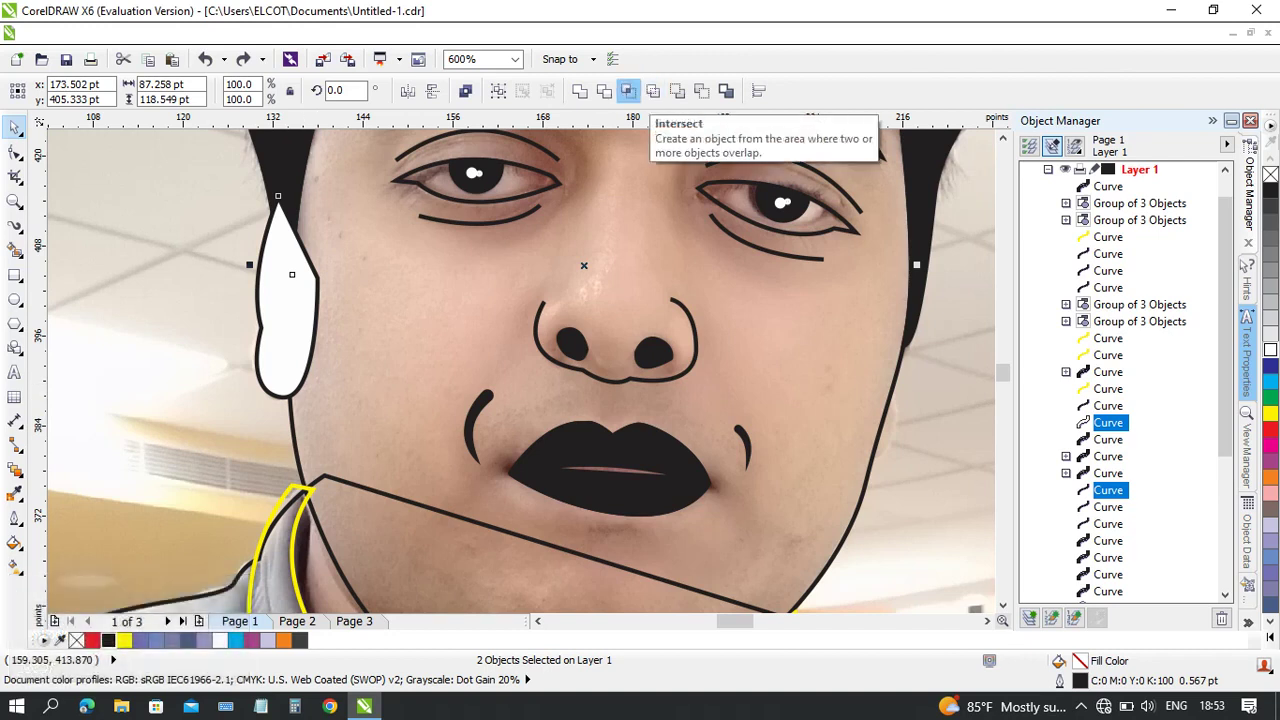
pyautogui.click(652, 91)
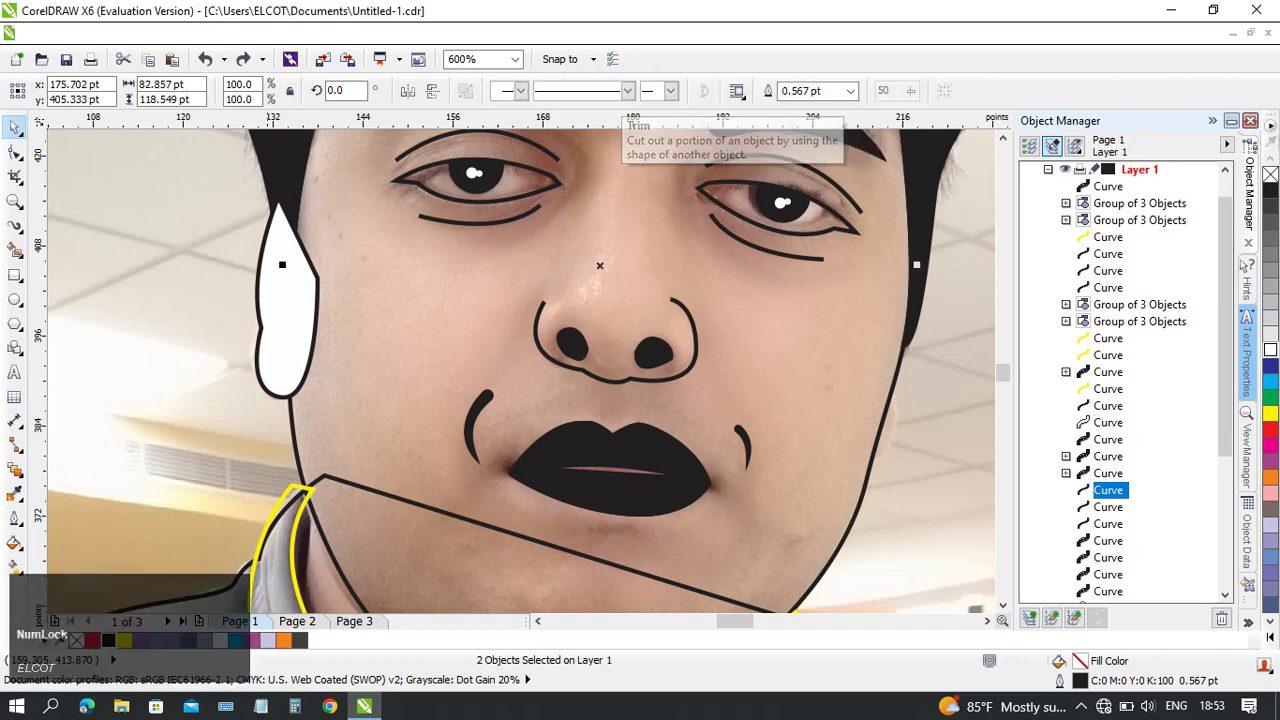
pyautogui.moveTo(286, 300); pyautogui.dragTo(169, 290)
pyautogui.click(249, 305)
pyautogui.hotkey('ctrl', 'z')
pyautogui.hotkey('ctrl', 'z')
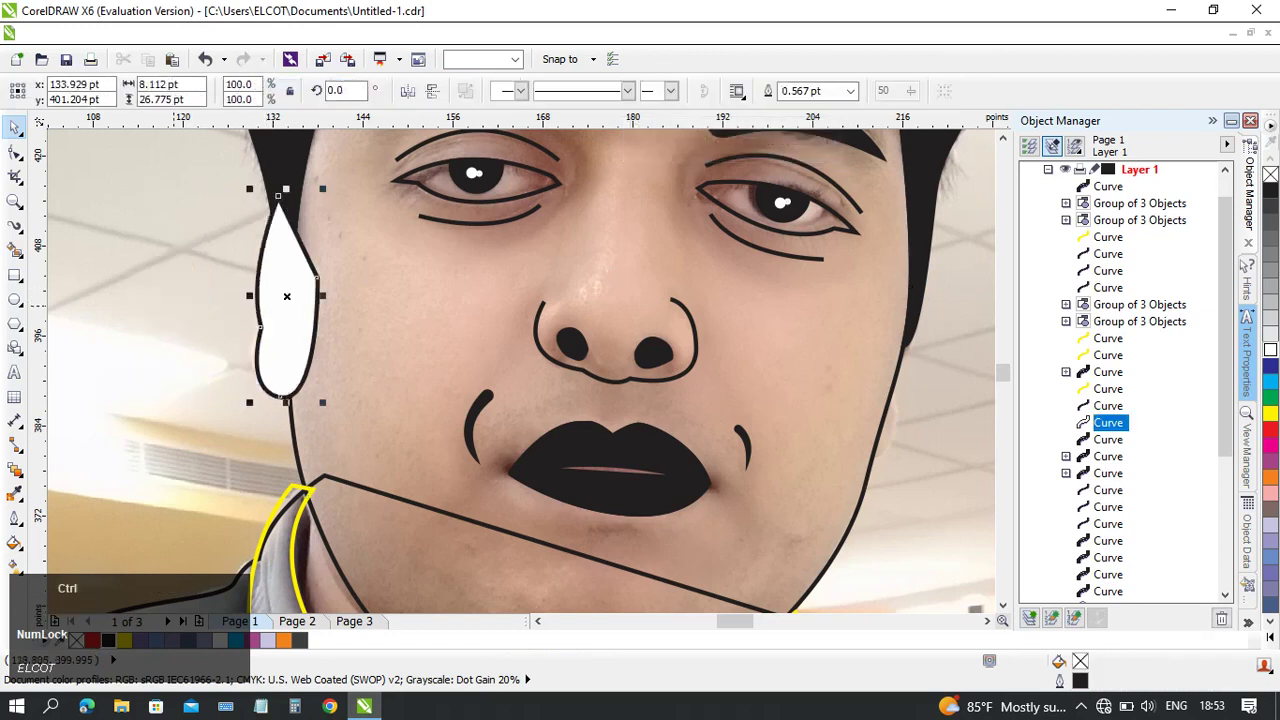
# - Try Back minus front and Weld on the white ear and the face outline, undoing each attempt
pyautogui.click(702, 91)
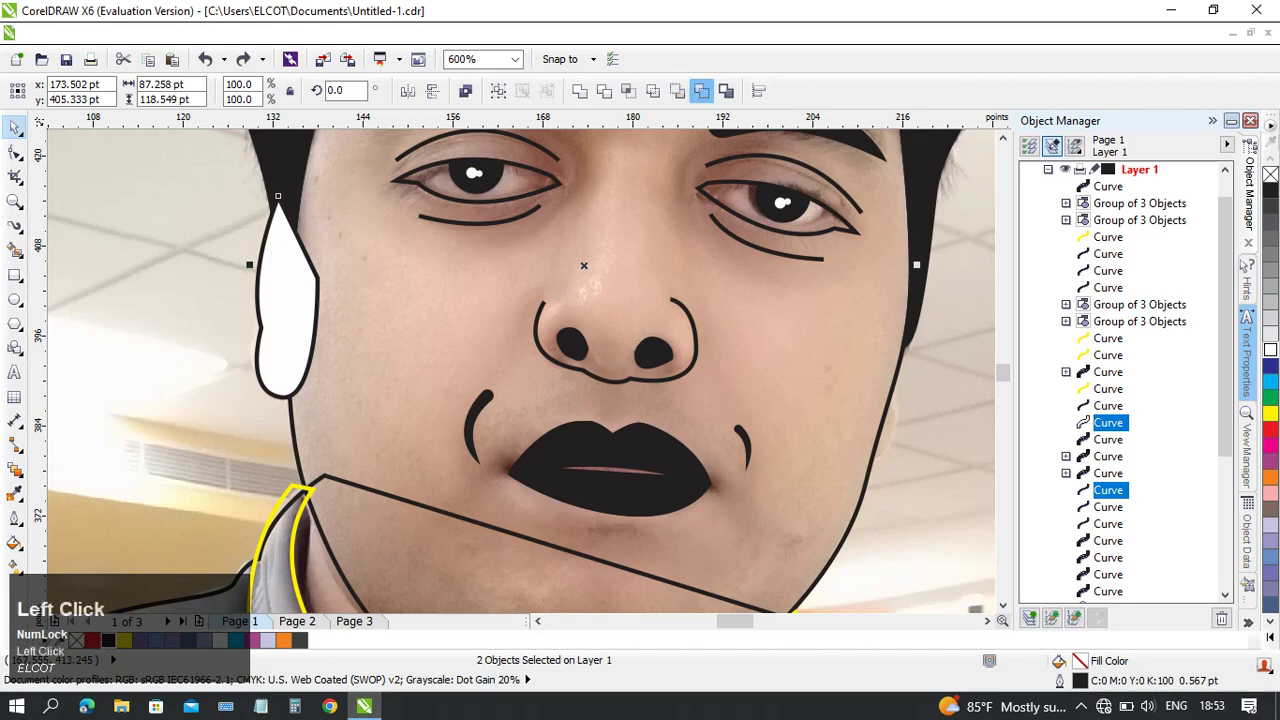
pyautogui.hotkey('ctrl', 'z')
pyautogui.click(580, 91)
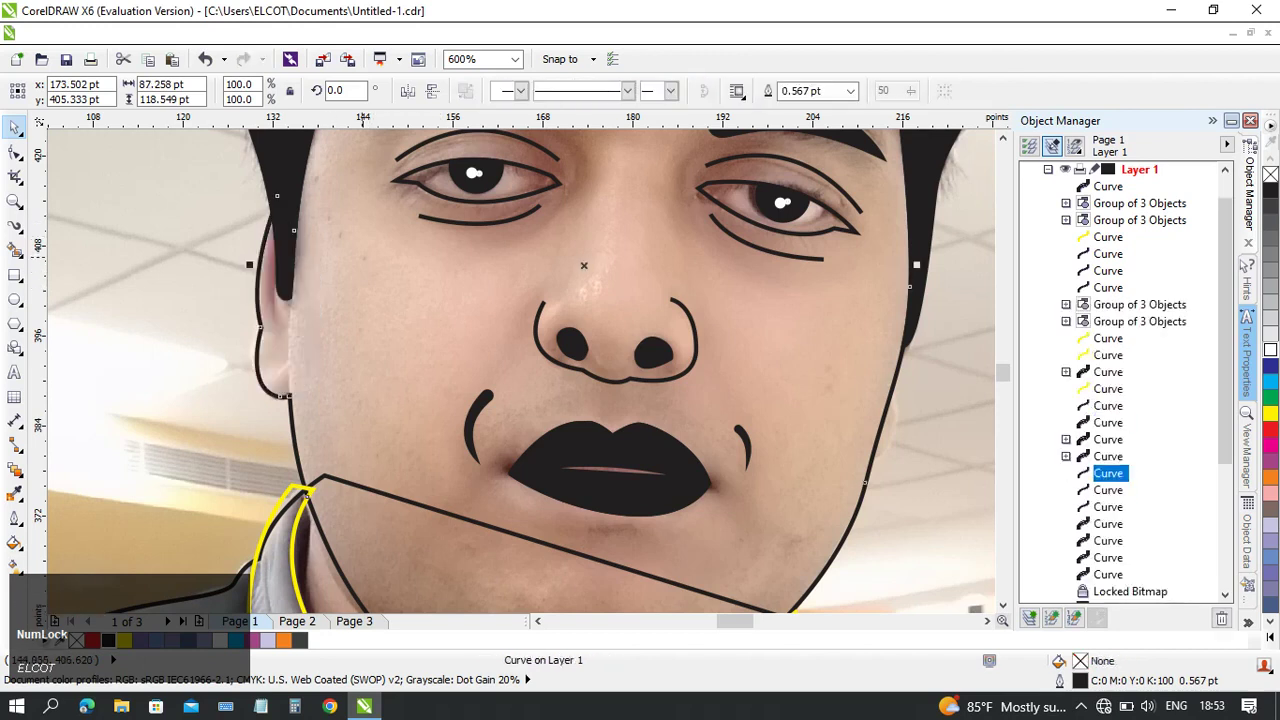
pyautogui.moveTo(337, 265); pyautogui.dragTo(409, 300)
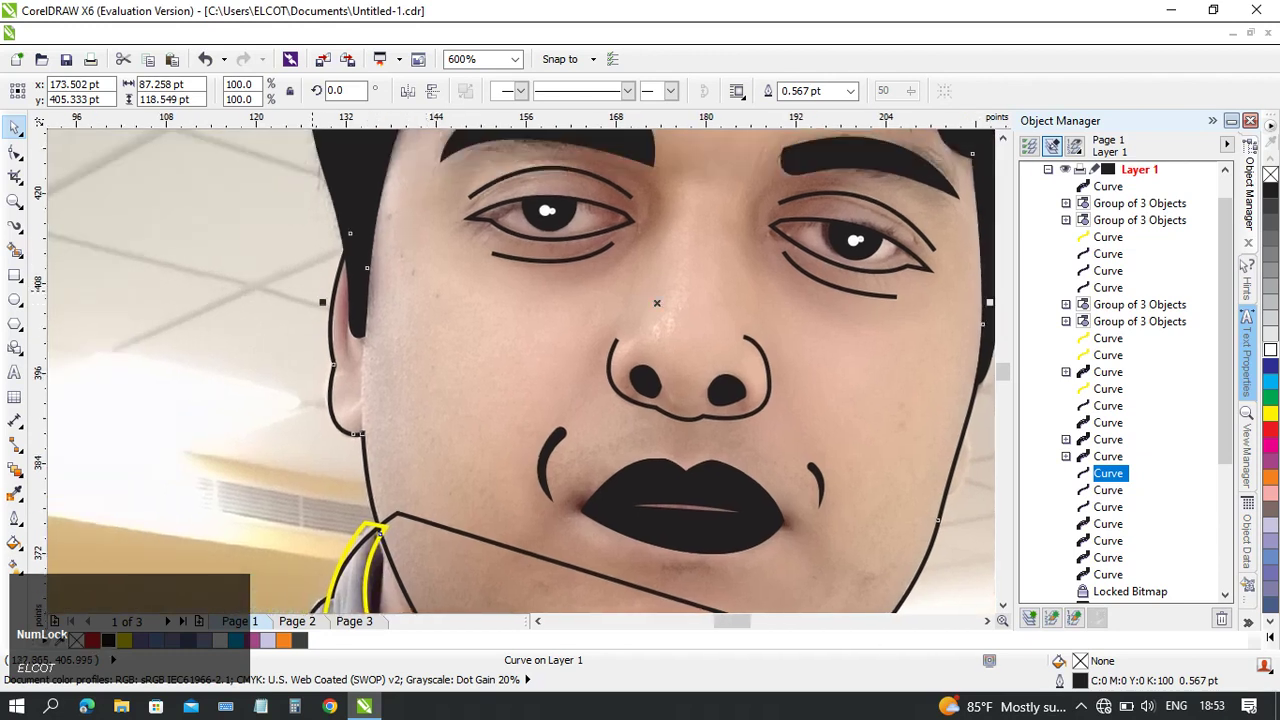
pyautogui.scroll(-1, 386, 289)
pyautogui.moveTo(315, 291); pyautogui.dragTo(555, 337)
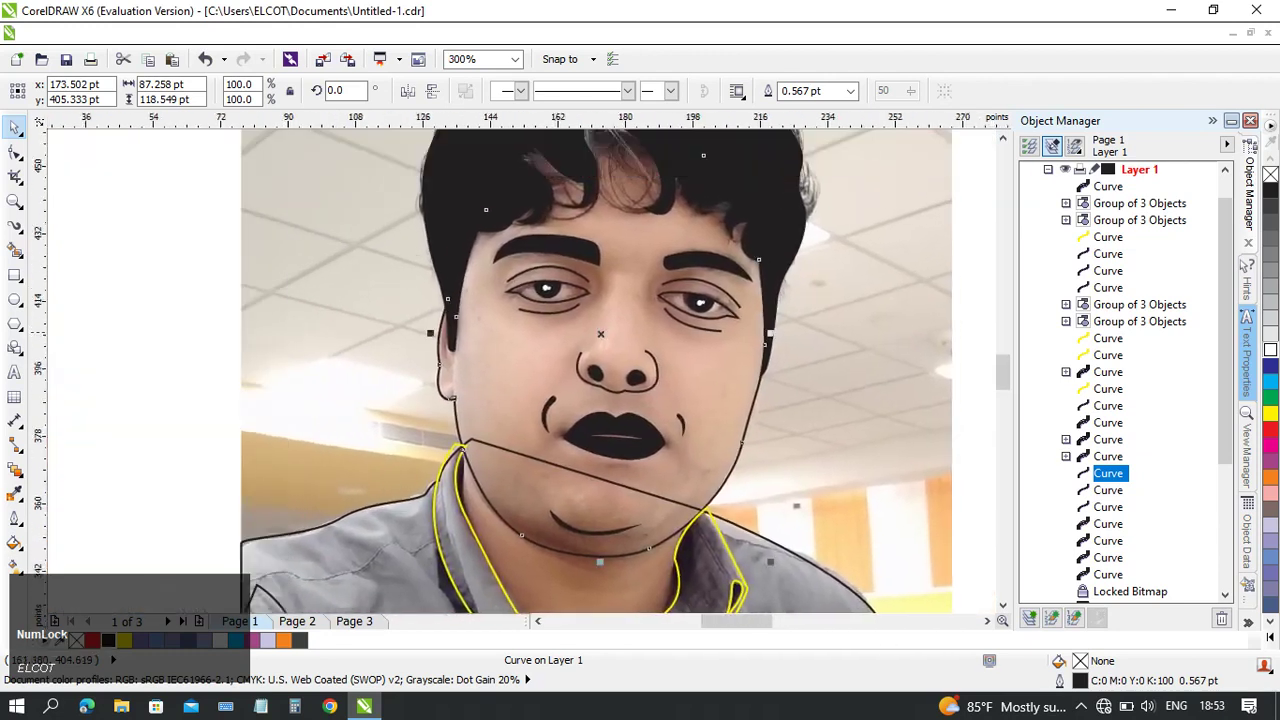
pyautogui.scroll(2, 520, 338)
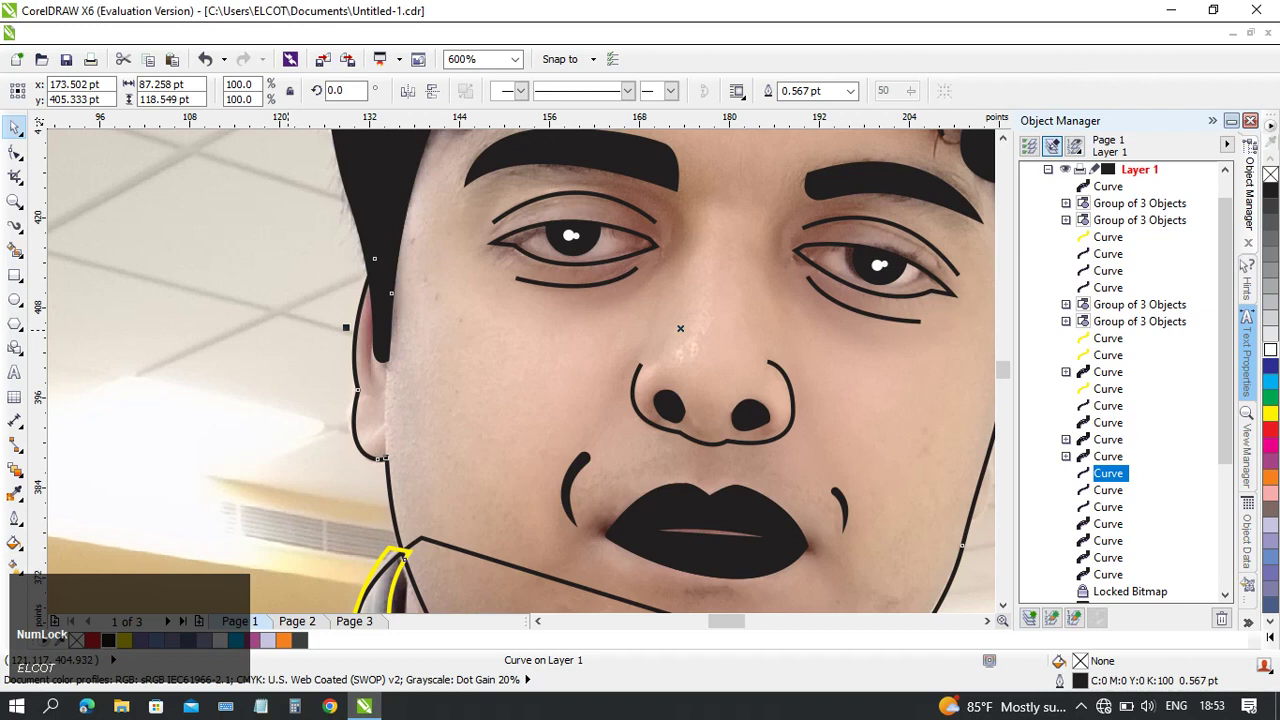
pyautogui.hotkey('ctrl', 'z')
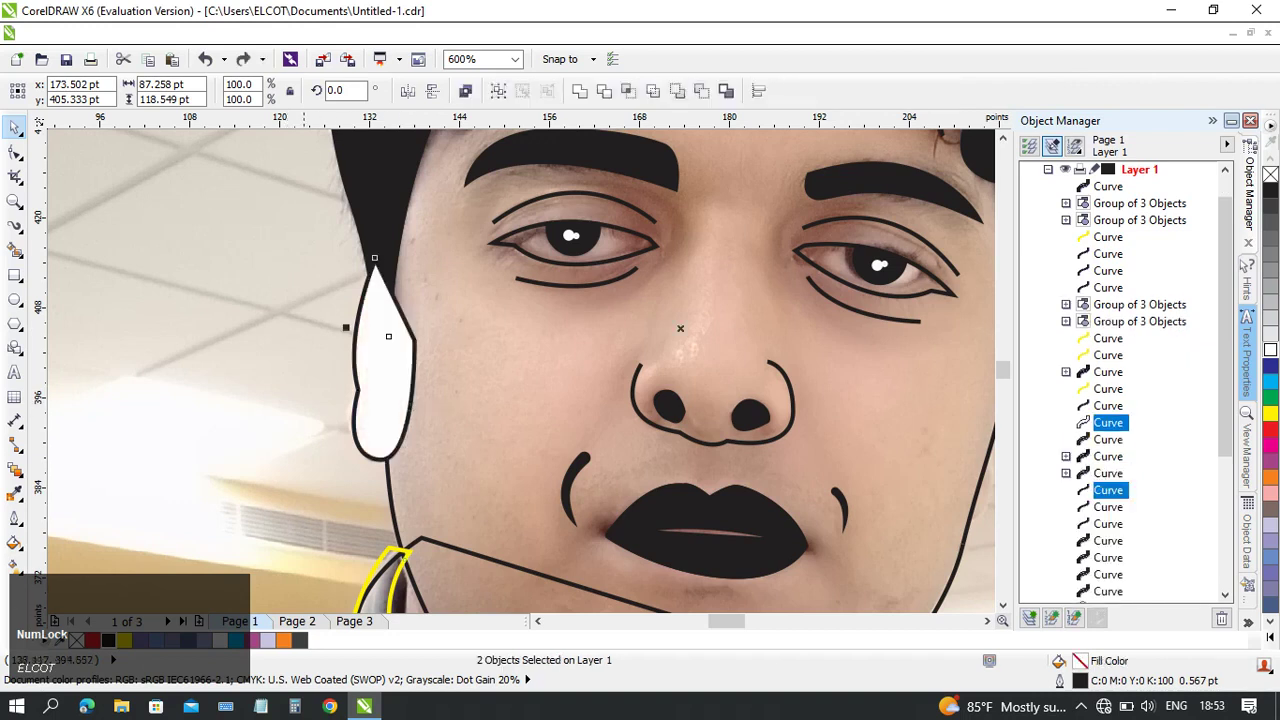
# - Move the white ear aside by itself, undo the move, and reselect the ear together with the face outline
pyautogui.click(297, 398)
pyautogui.moveTo(375, 399); pyautogui.dragTo(235, 383)
pyautogui.hotkey('ctrl', 'z')
pyautogui.keyDown('shift'); pyautogui.click(388, 336); pyautogui.keyUp('shift')
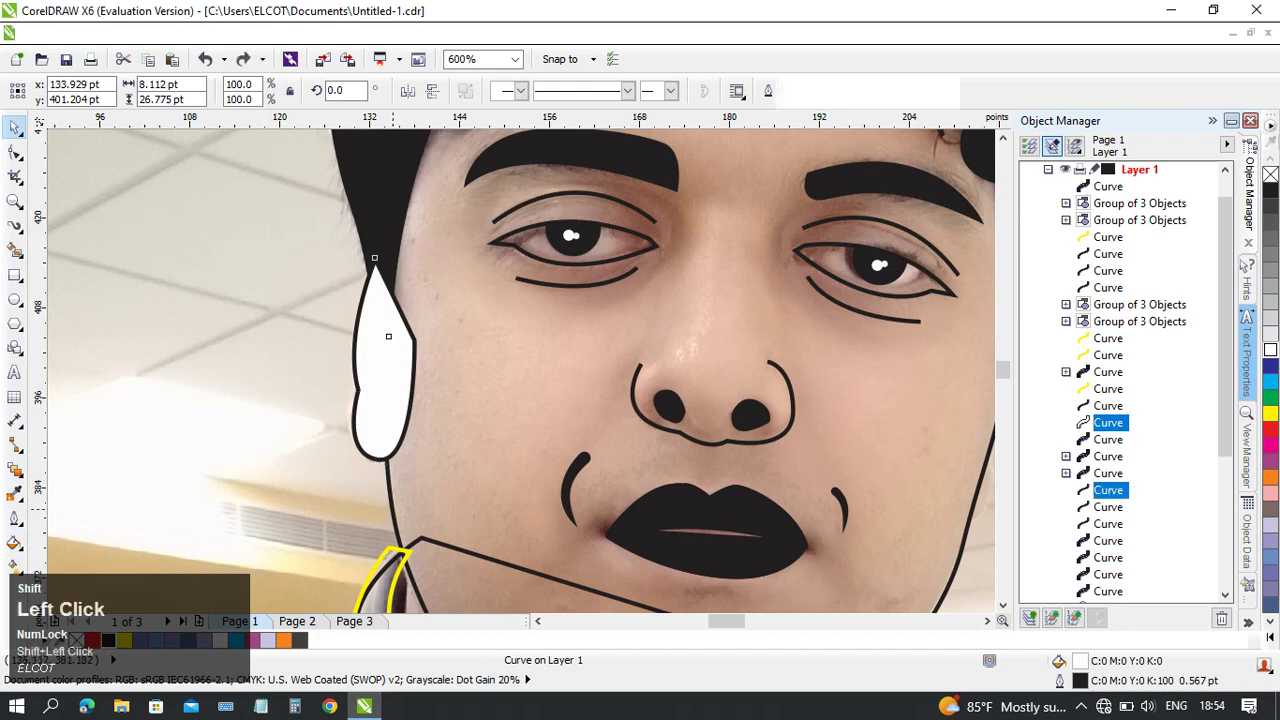
pyautogui.moveTo(406, 454); pyautogui.dragTo(384, 494)
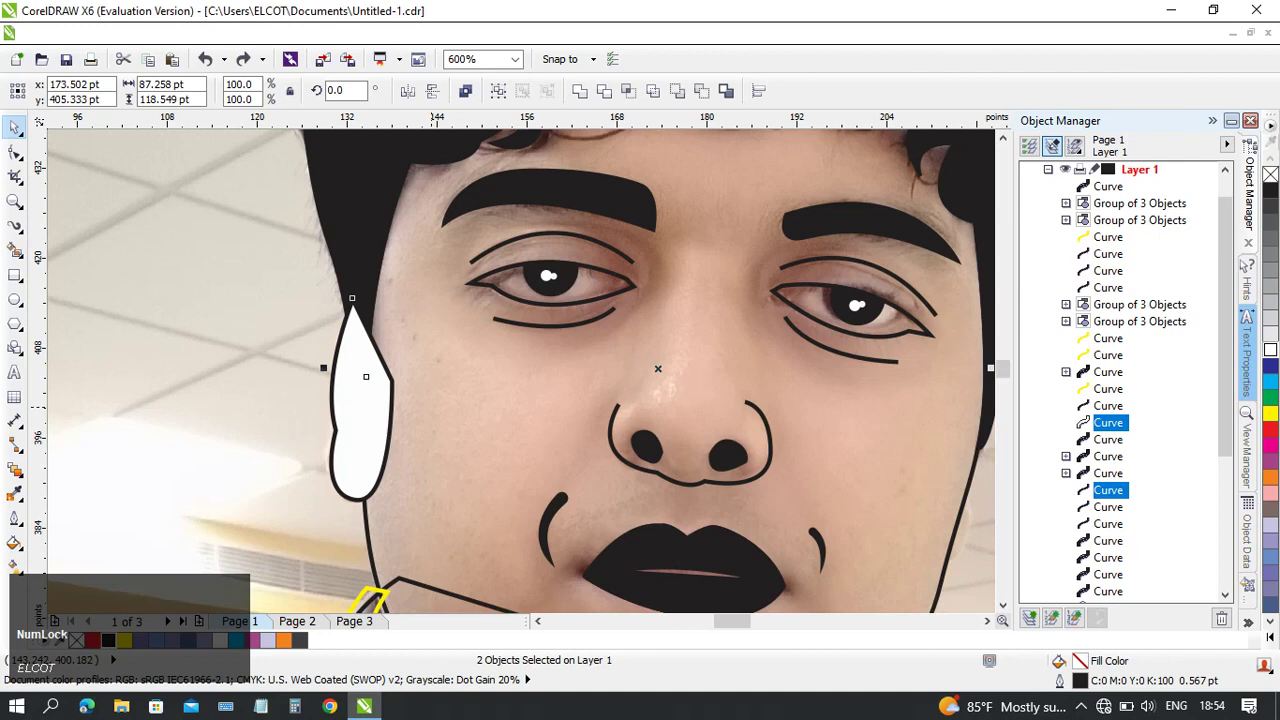
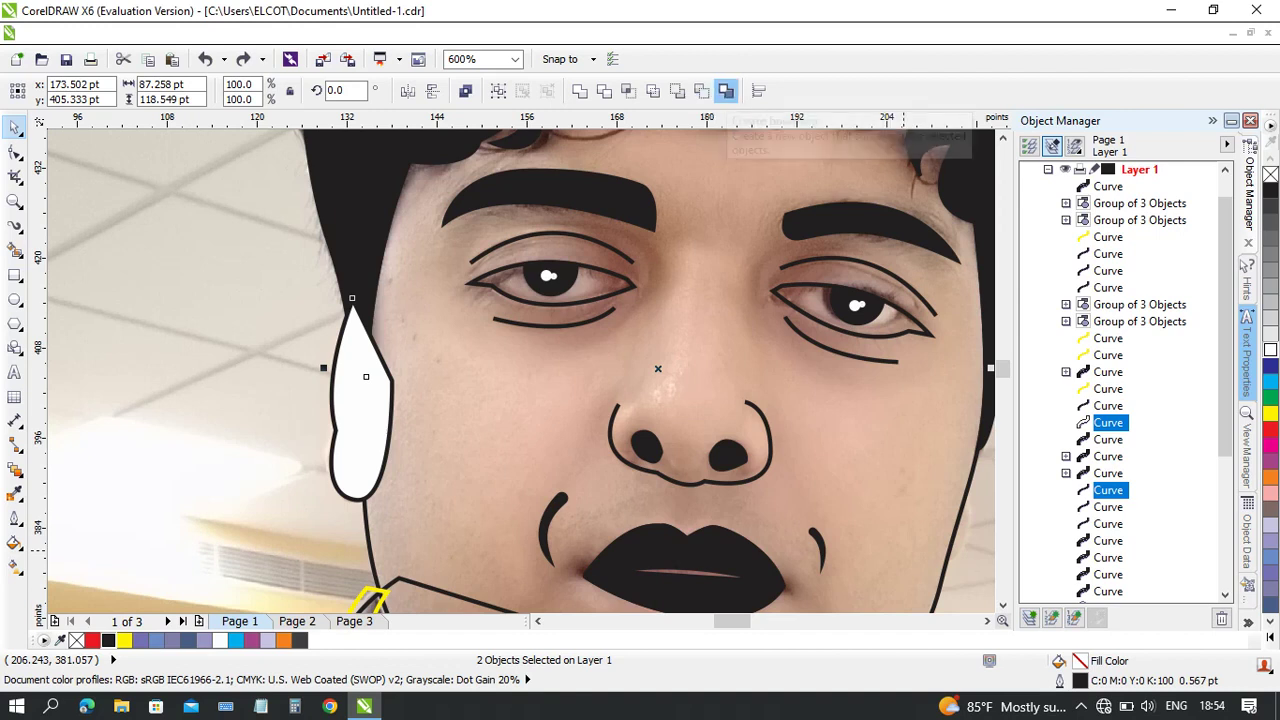
# - Try Simplify on the white ear and the face outline, move the ear aside to inspect the result, and undo both
pyautogui.click(653, 91)
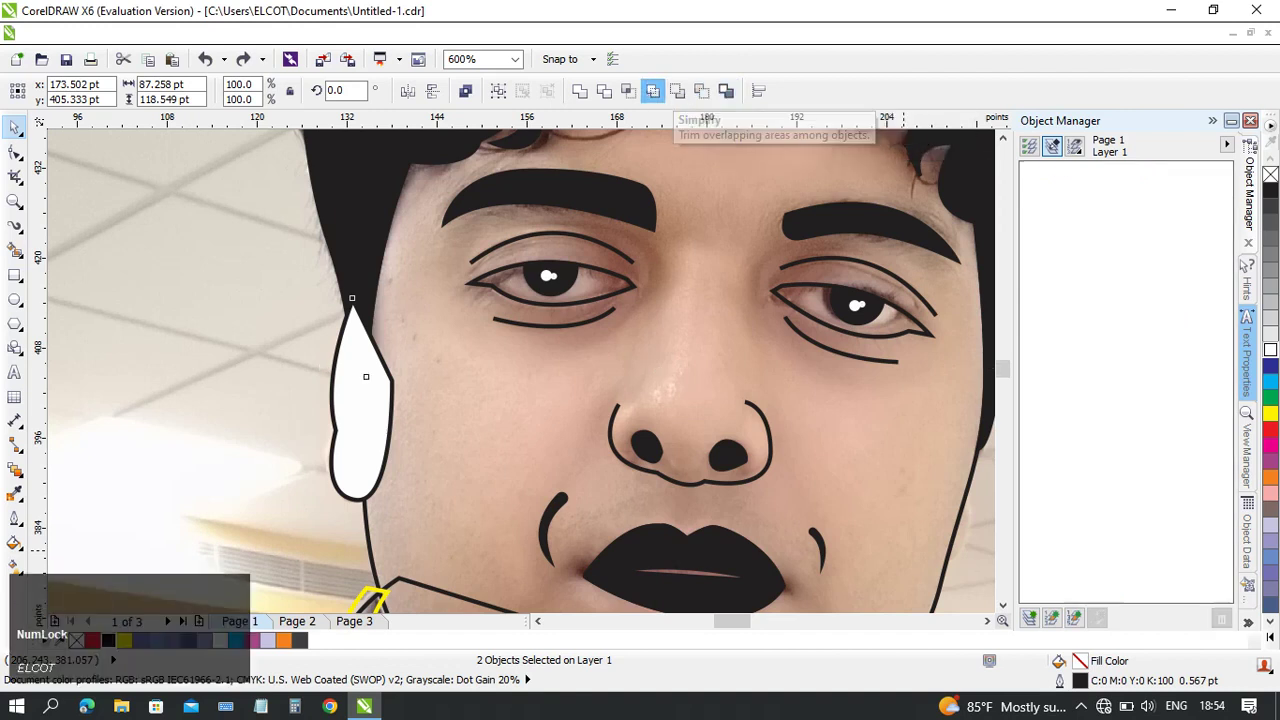
pyautogui.click(250, 311)
pyautogui.moveTo(352, 388); pyautogui.dragTo(310, 385)
pyautogui.moveTo(310, 311); pyautogui.dragTo(283, 299)
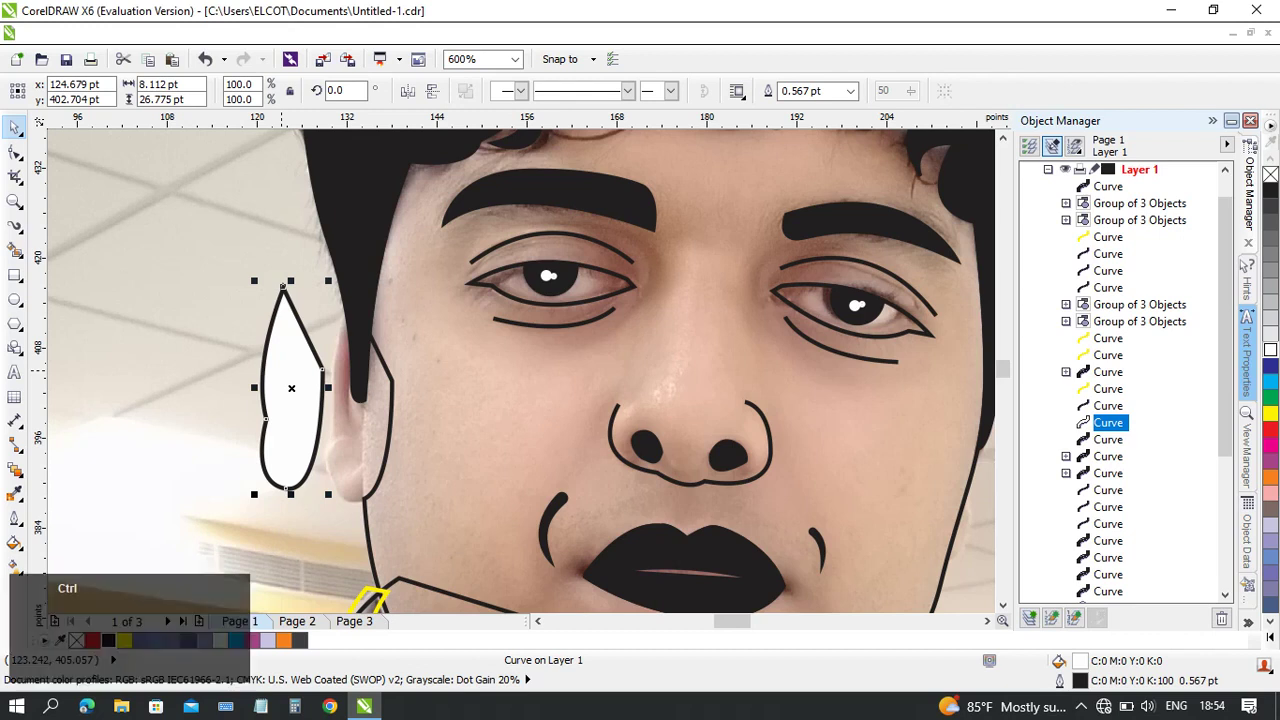
pyautogui.hotkey('ctrl', 'z')
pyautogui.hotkey('ctrl', 'z')
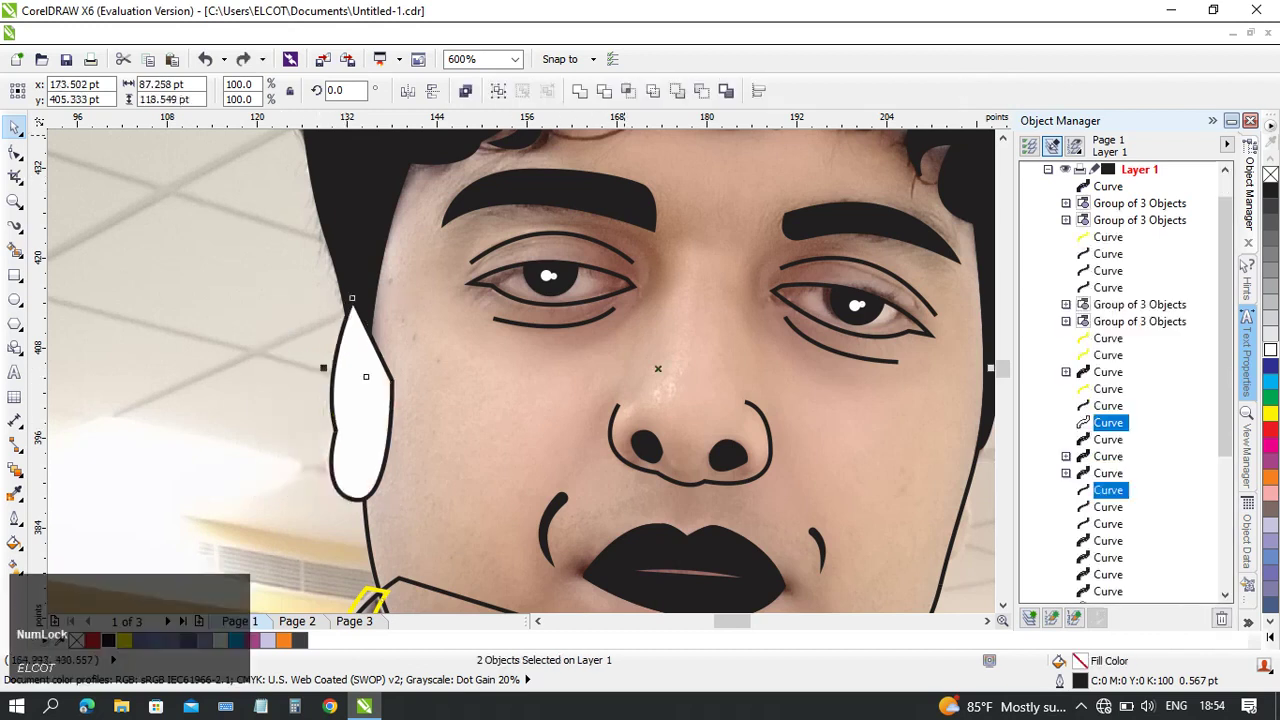
# - Try welding the white ear to the face outline, check the joined curve, and undo the weld
pyautogui.click(580, 91)
pyautogui.moveTo(378, 405); pyautogui.dragTo(290, 397)
pyautogui.hotkey('ctrl', 'z')
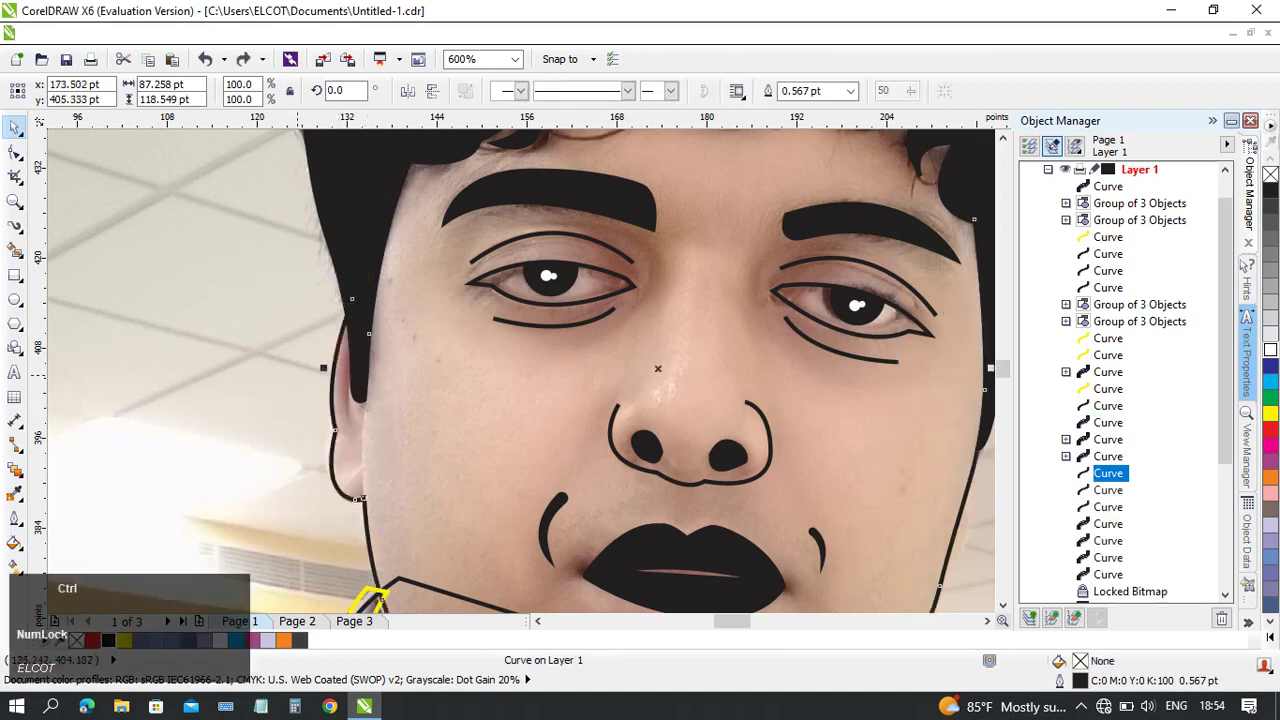
pyautogui.hotkey('ctrl', 'z')
# - Undo the ear's white fill to see the outlines beneath it, and restore the fill
pyautogui.click(297, 376)
pyautogui.click(353, 391)
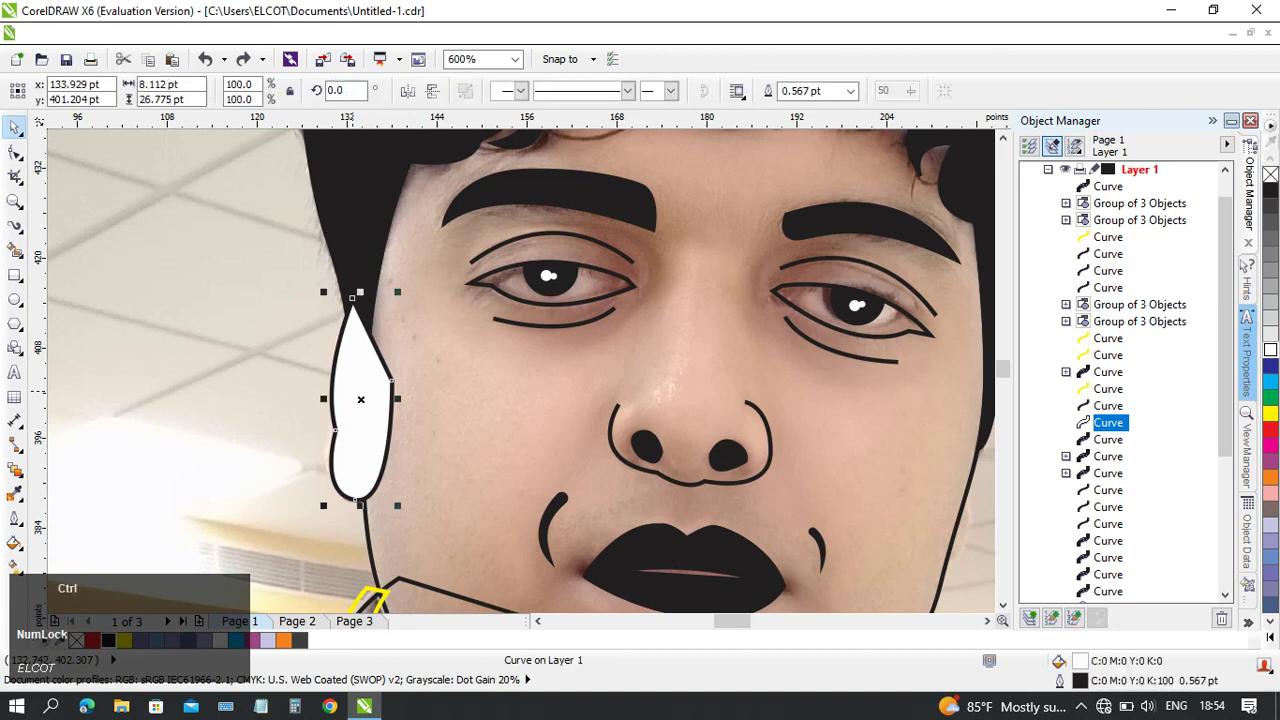
pyautogui.hotkey('ctrl', 'z')
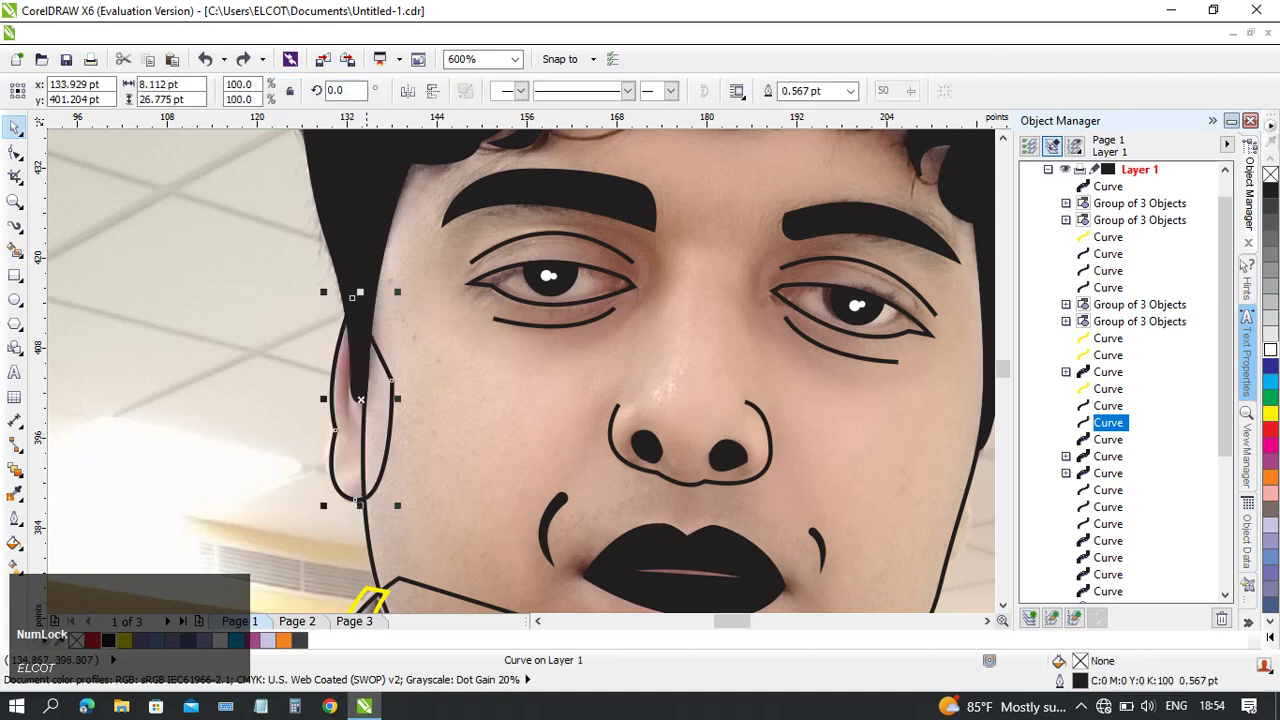
pyautogui.hotkey('ctrl', 'shift', 'z')
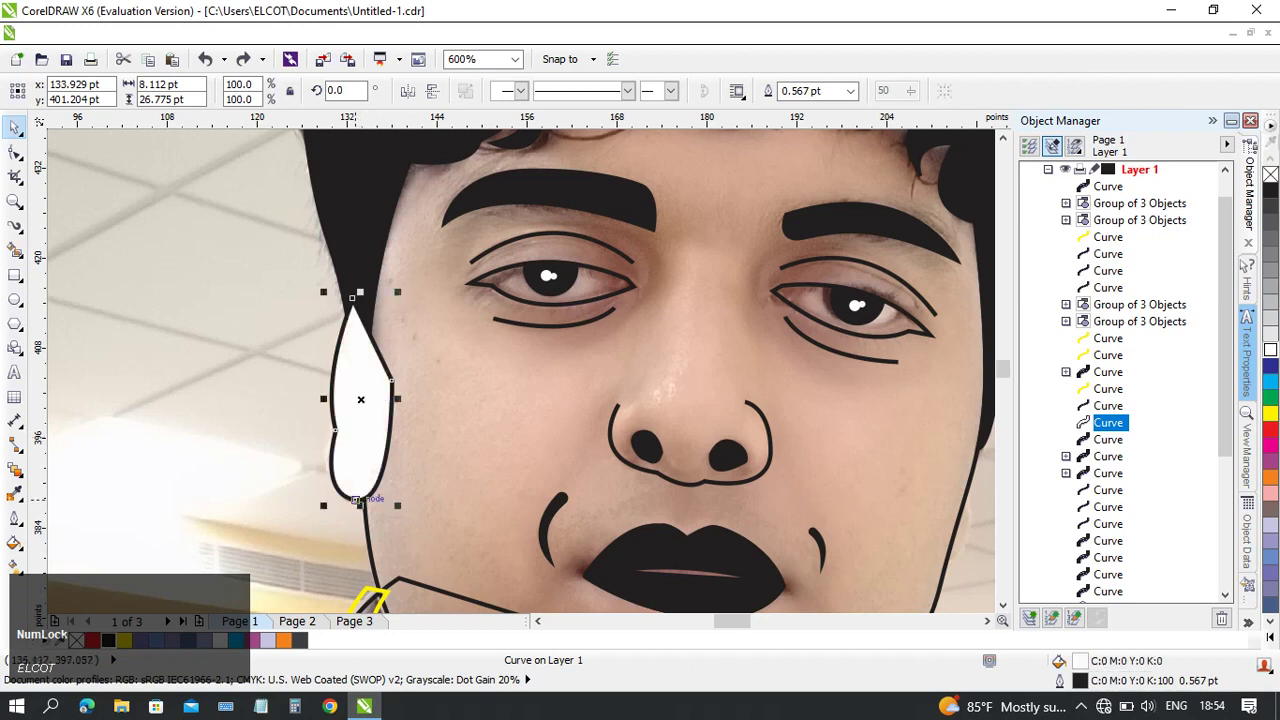
# - Try combining the white ear with the face outline into a single curve and inspect its overlapping edge
pyautogui.keyDown('shift'); pyautogui.click(1108, 490); pyautogui.keyUp('shift')
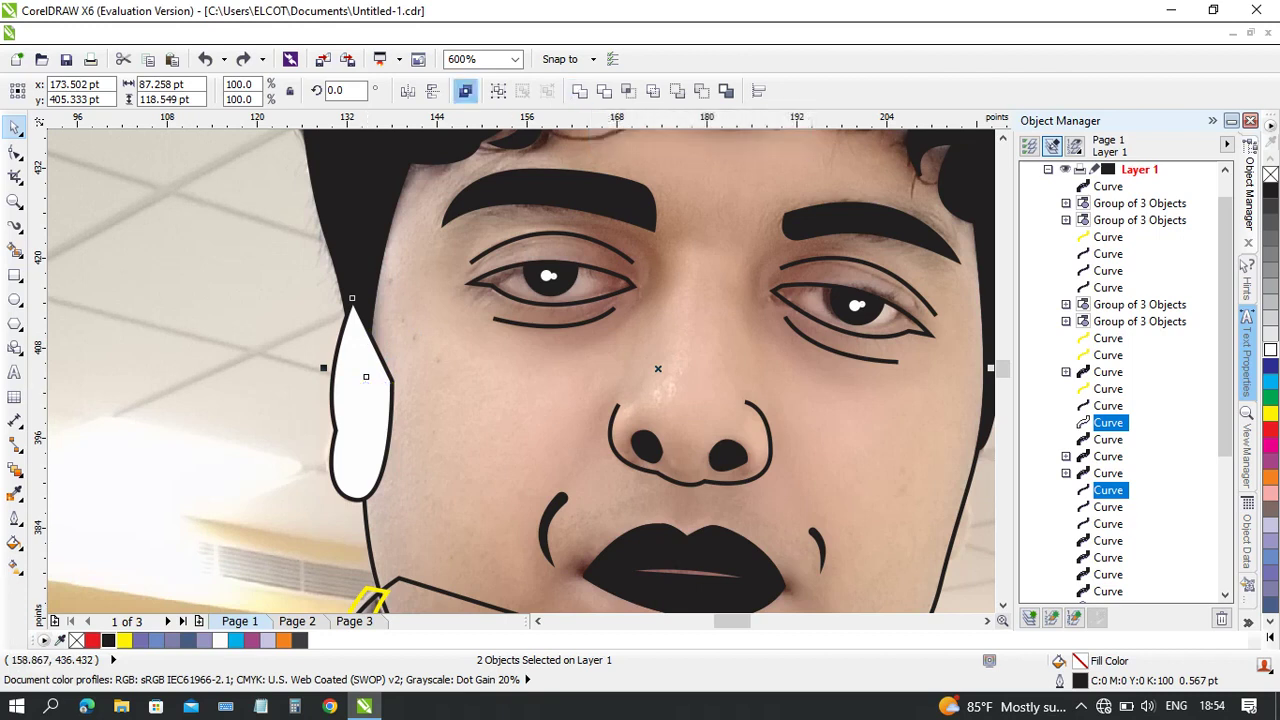
pyautogui.click(465, 91)
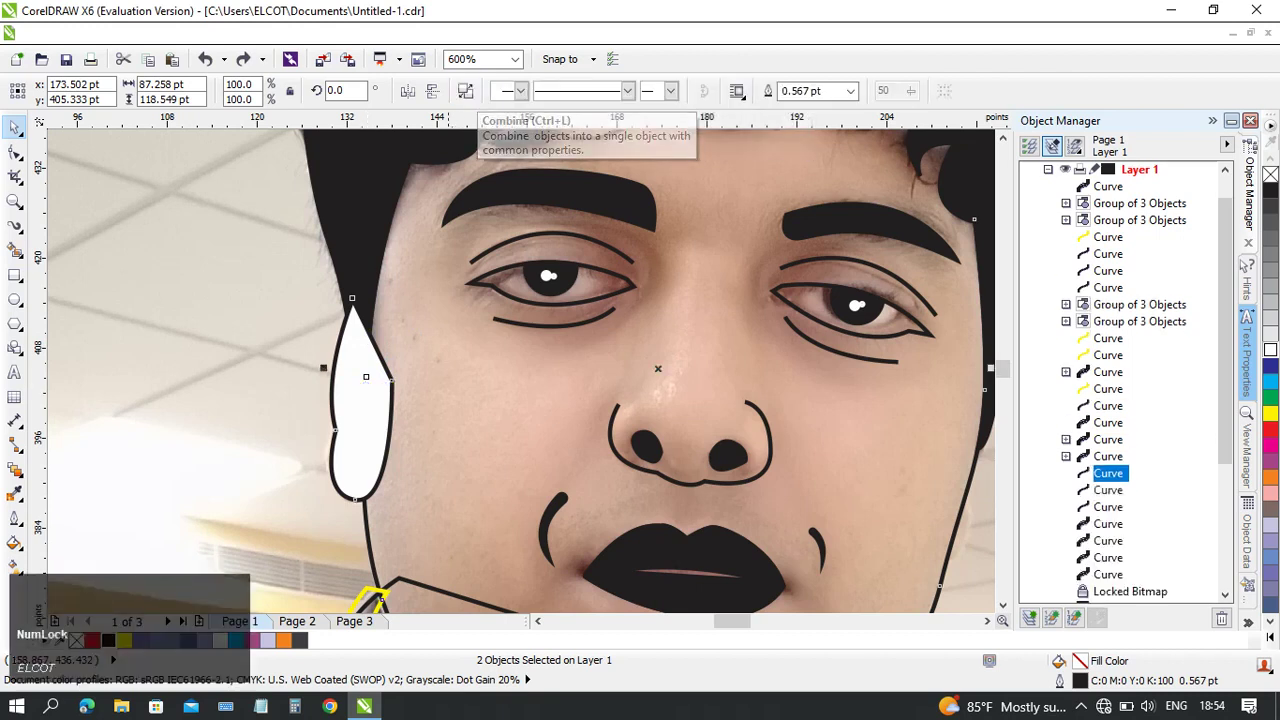
pyautogui.click(289, 393)
pyautogui.keyDown('ctrl'); pyautogui.click(385, 408); pyautogui.keyUp('ctrl')
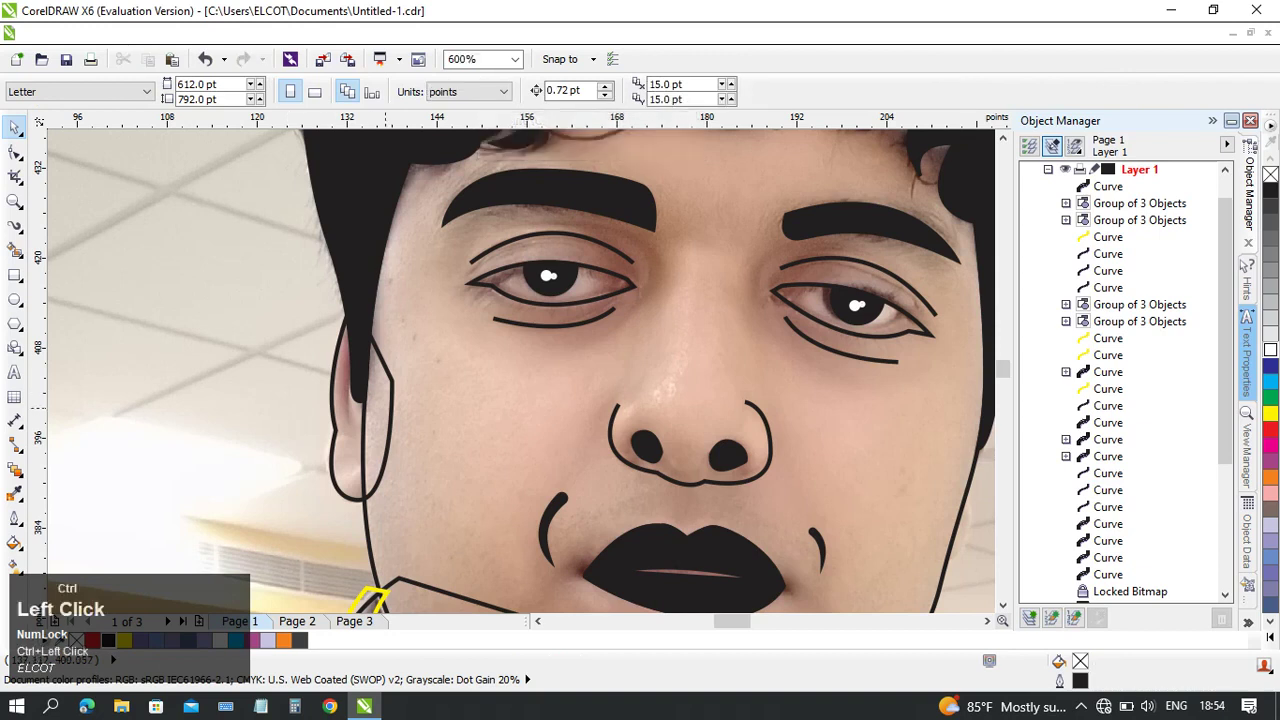
pyautogui.click(391, 394)
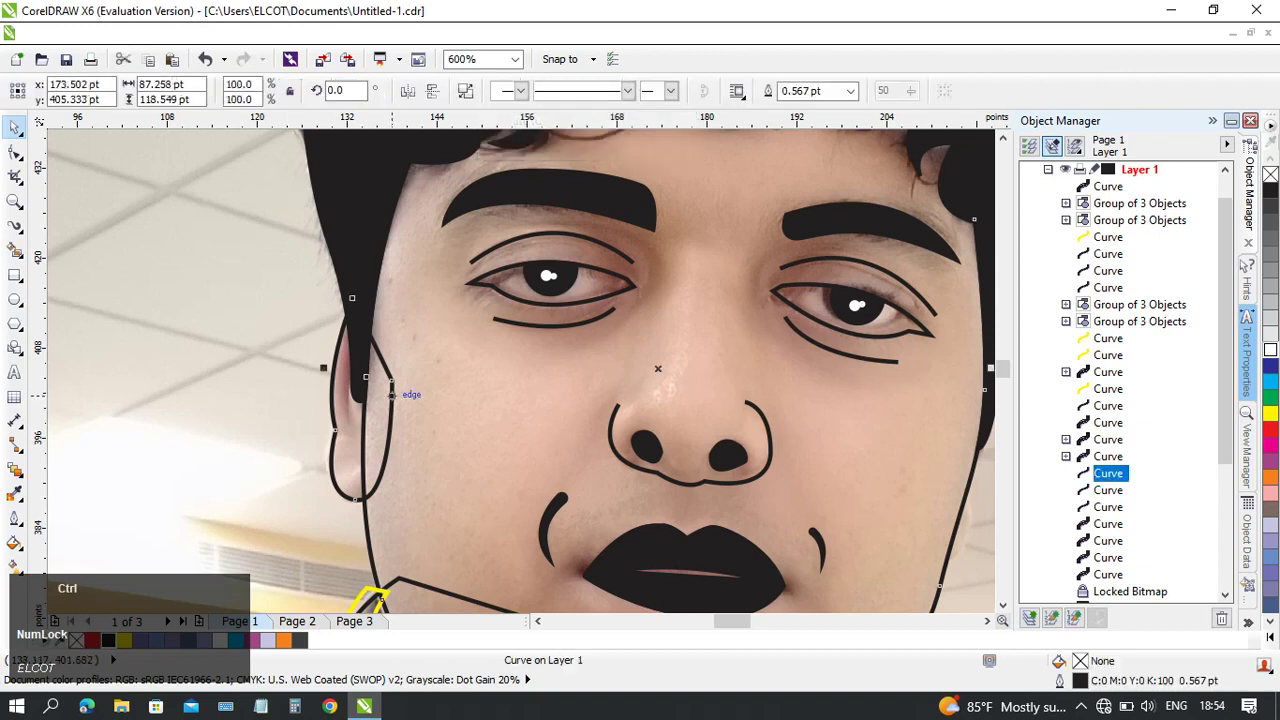
pyautogui.click(381, 359)
pyautogui.click(390, 401)
pyautogui.click(820, 545)
pyautogui.click(780, 498)
pyautogui.rightClick(398, 378)
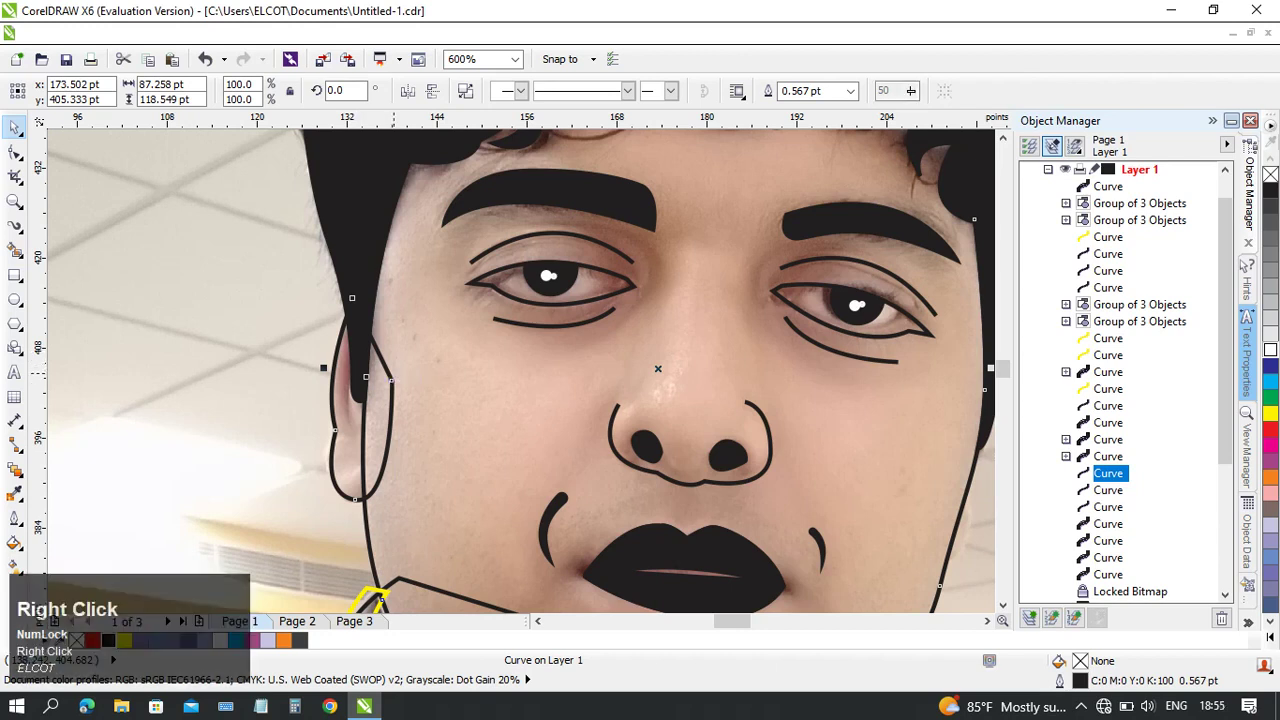
# - Try breaking the combined curve apart and moving the ear piece aside, and undo back to the separate filled ear and face outline
pyautogui.click(471, 81)
pyautogui.click(430, 360)
pyautogui.click(390, 375)
pyautogui.moveTo(390, 373); pyautogui.dragTo(470, 392)
pyautogui.hotkey('ctrl', 'z')
pyautogui.hotkey('ctrl', 'z')
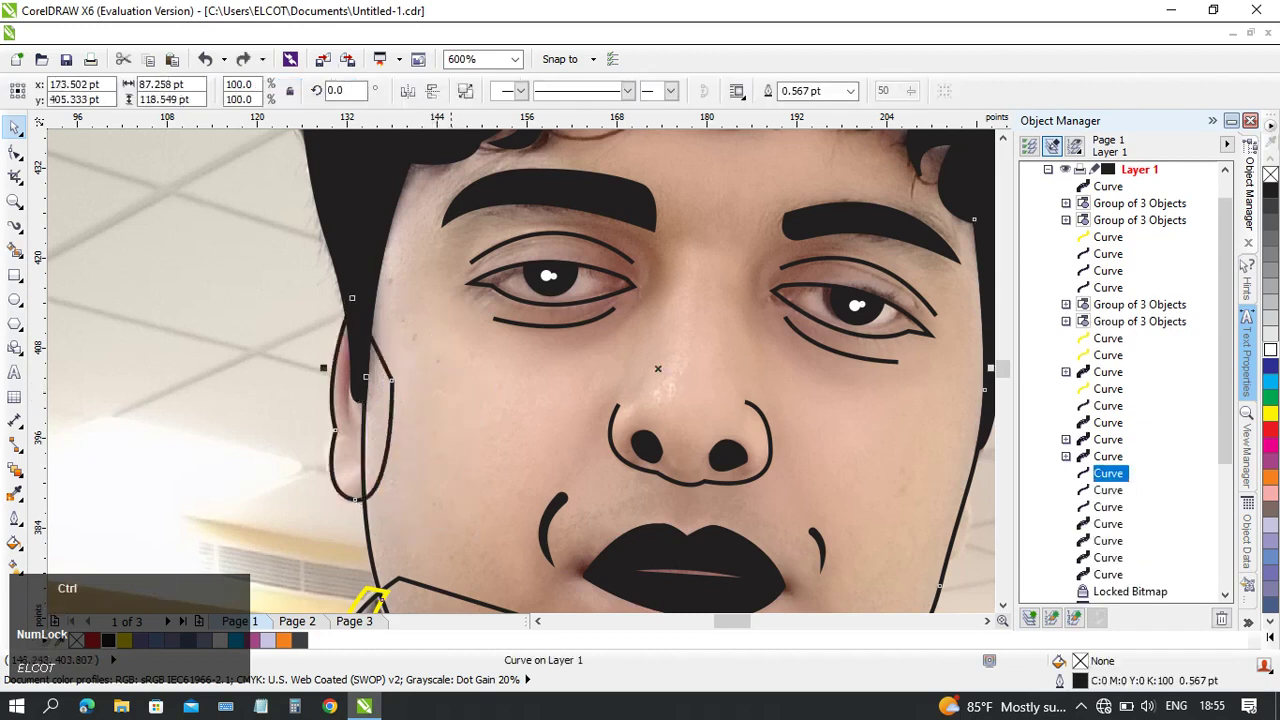
pyautogui.hotkey('ctrl', 'z')
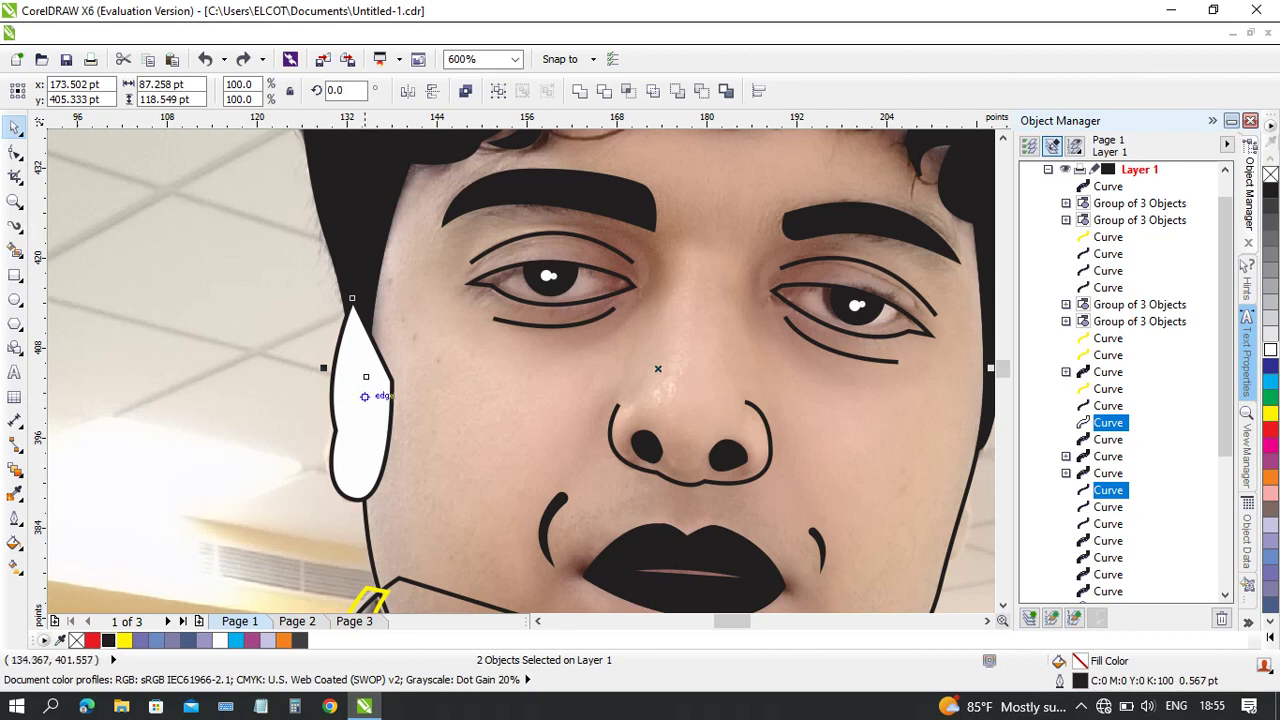
# - Try moving only the white ear away from the face, undo the move, and add the face outline back to the selection
pyautogui.keyDown('shift'); pyautogui.click(366, 522); pyautogui.keyUp('shift')
pyautogui.moveTo(367, 448); pyautogui.dragTo(218, 405)
pyautogui.hotkey('ctrl', 'z')
pyautogui.keyDown('shift'); pyautogui.click(368, 535); pyautogui.keyUp('shift')
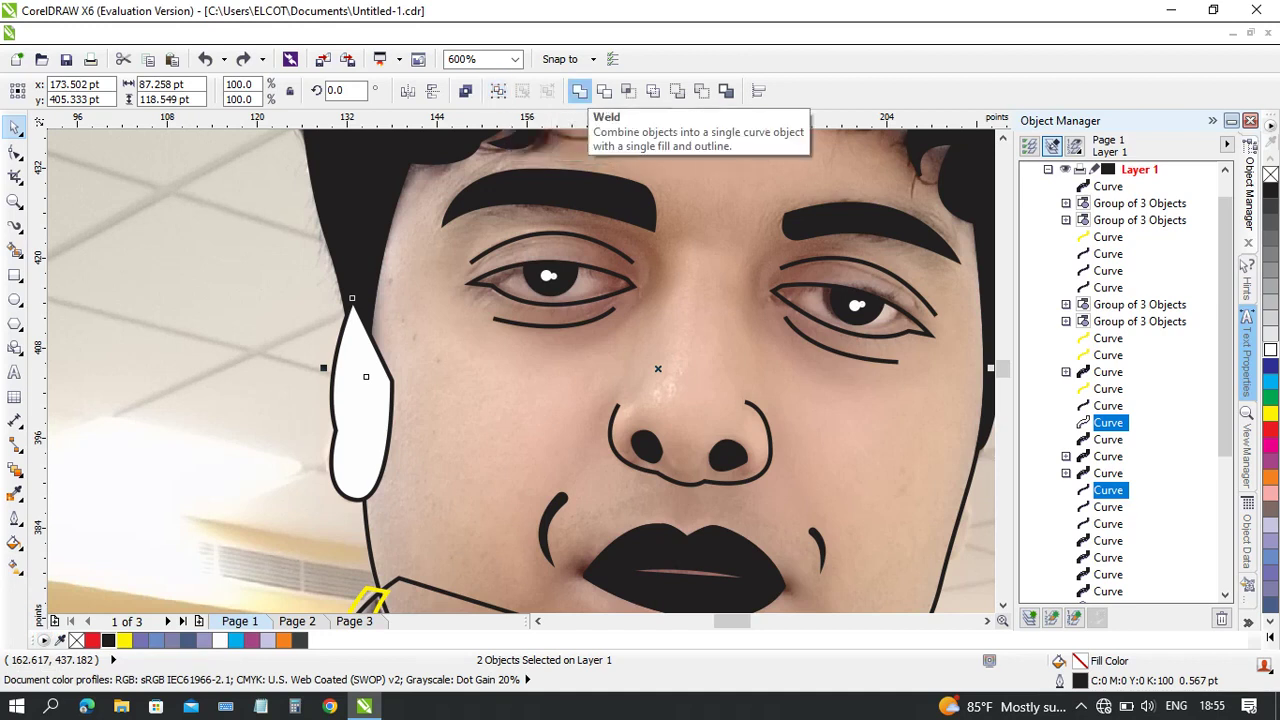
# - Trim the face outline with the white ear, move the ear aside to inspect the cut, and undo the move
pyautogui.click(604, 90)
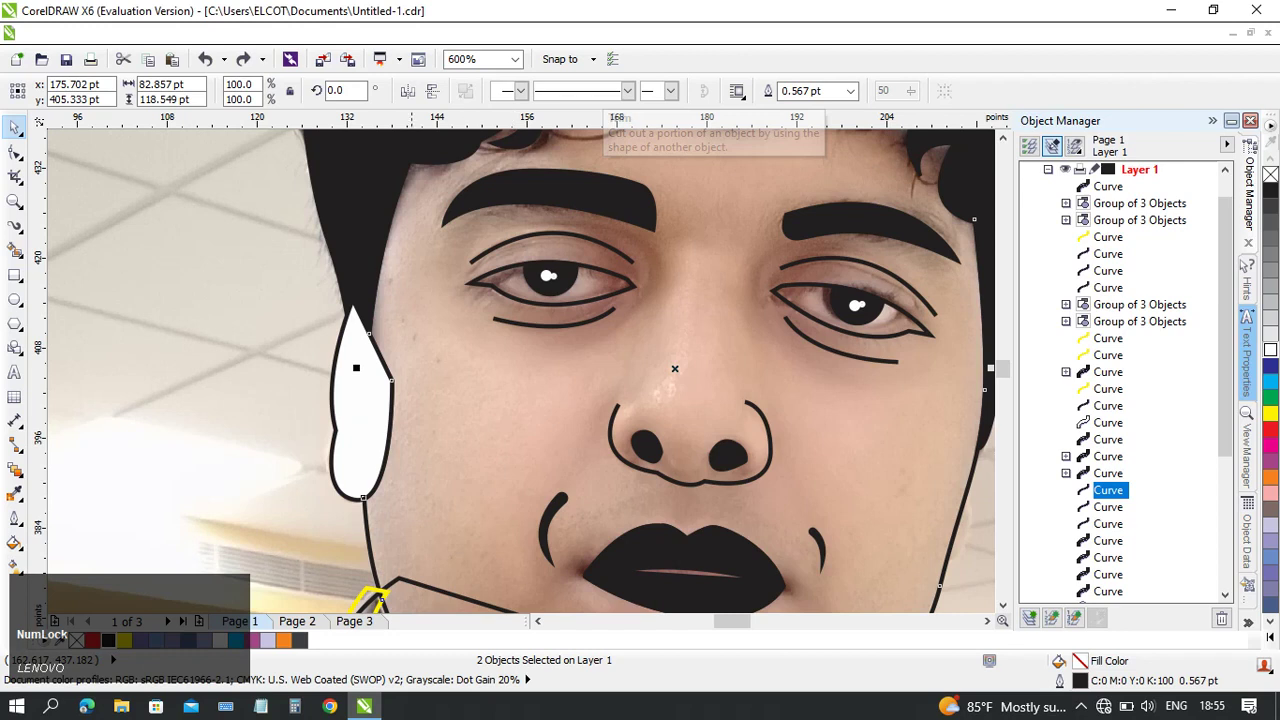
pyautogui.click(276, 297)
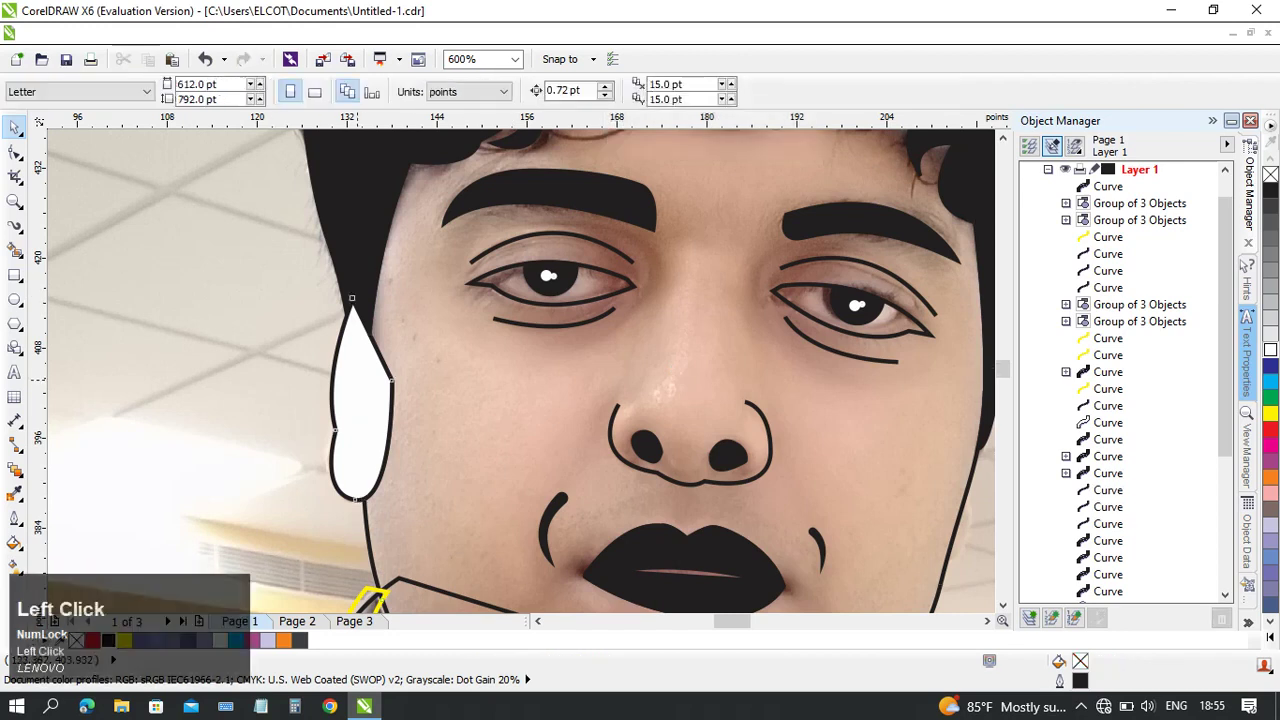
pyautogui.moveTo(360, 418); pyautogui.dragTo(211, 381)
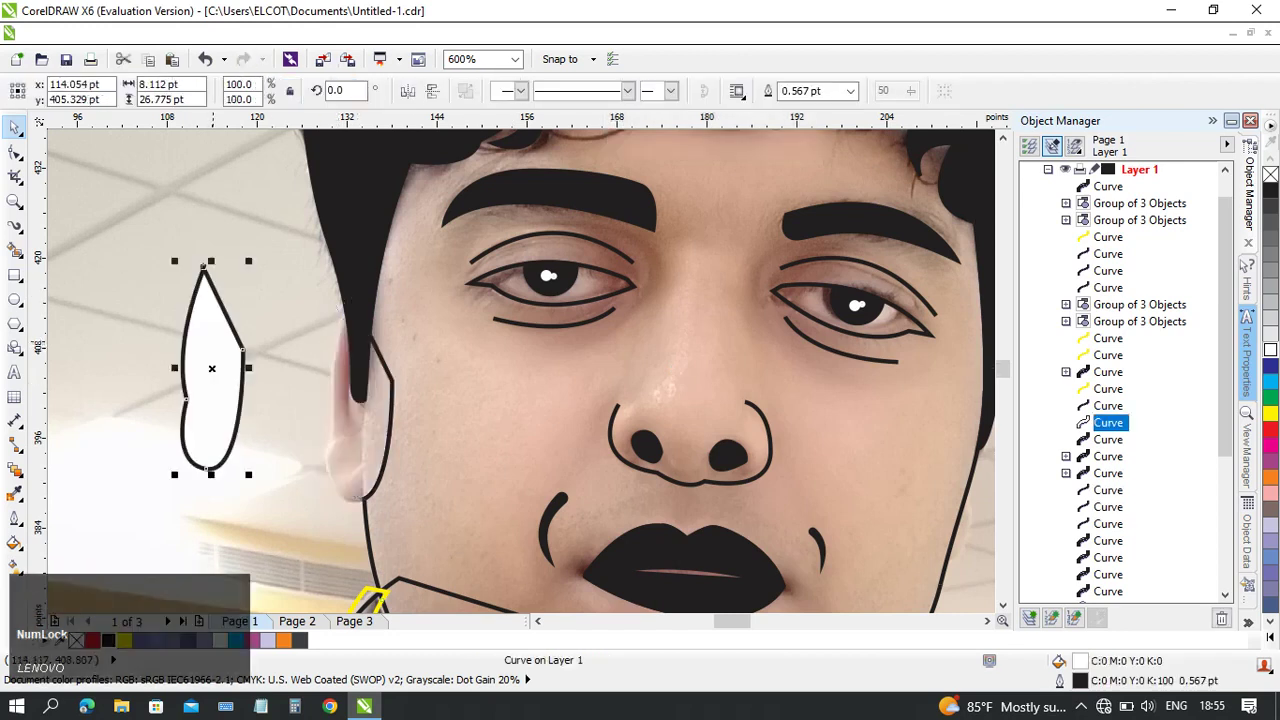
pyautogui.hotkey('ctrl', 'z')
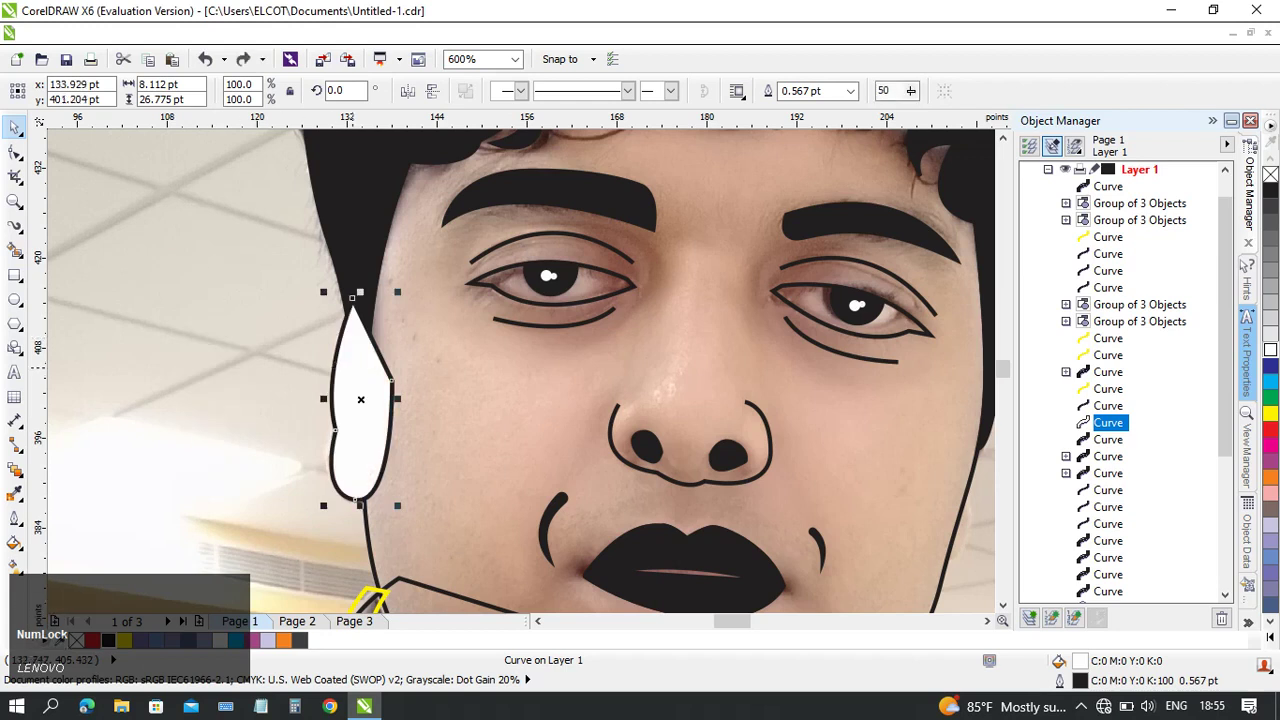
# - Undo the trim after moving the ear once more, and try shifting the ear and face outline together before undoing that move
pyautogui.rightClick(352, 502)
pyautogui.click(347, 360)
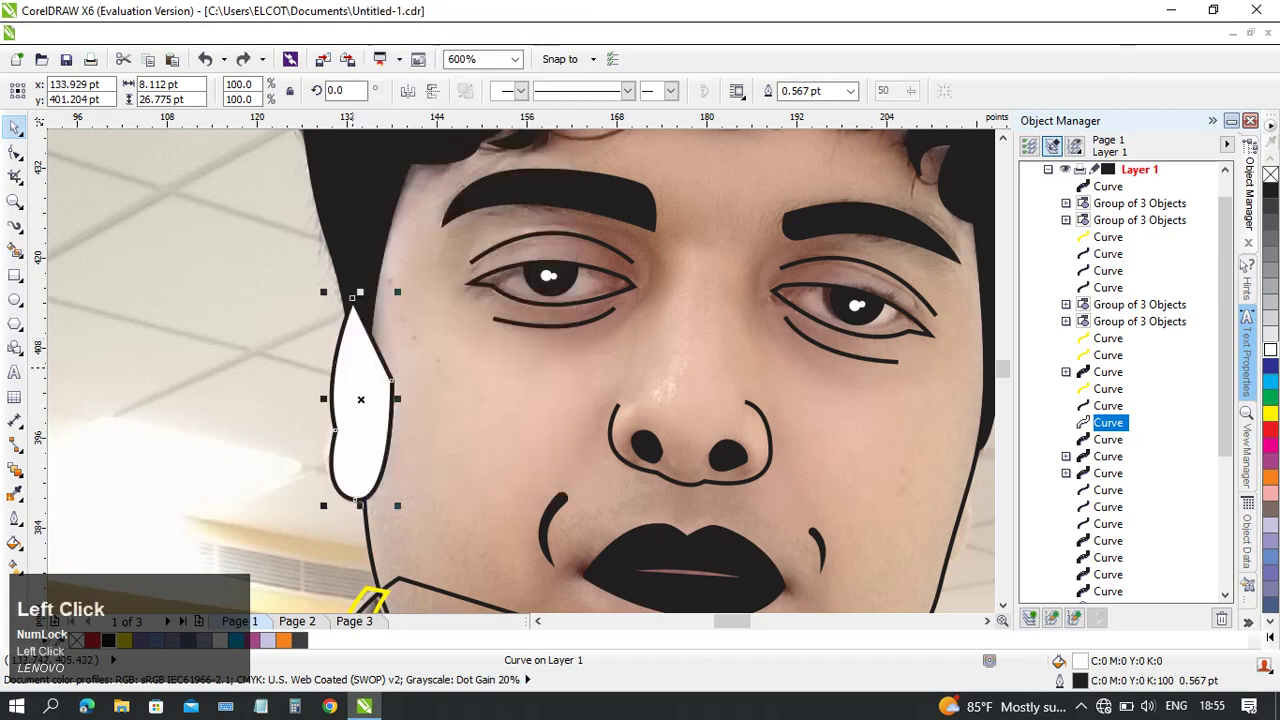
pyautogui.moveTo(357, 334); pyautogui.dragTo(299, 324)
pyautogui.hotkey('ctrl', 'z')
pyautogui.hotkey('ctrl', 'z')
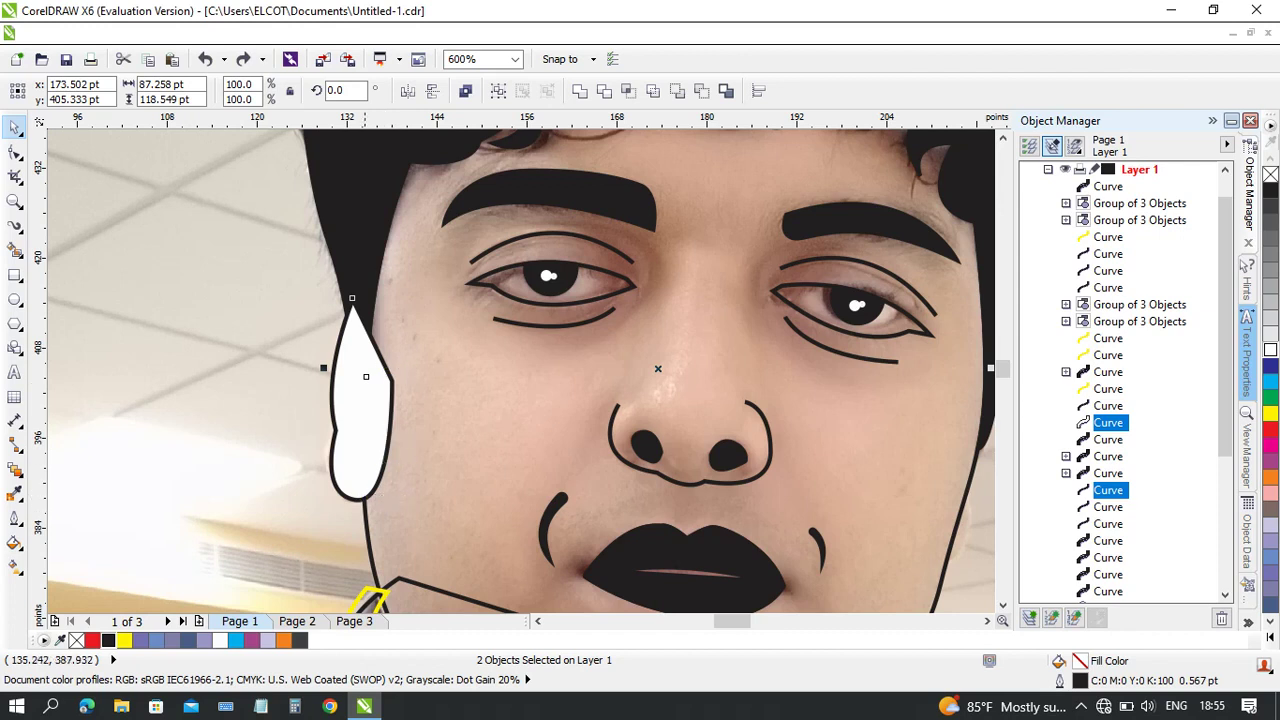
pyautogui.moveTo(364, 457); pyautogui.dragTo(306, 440)
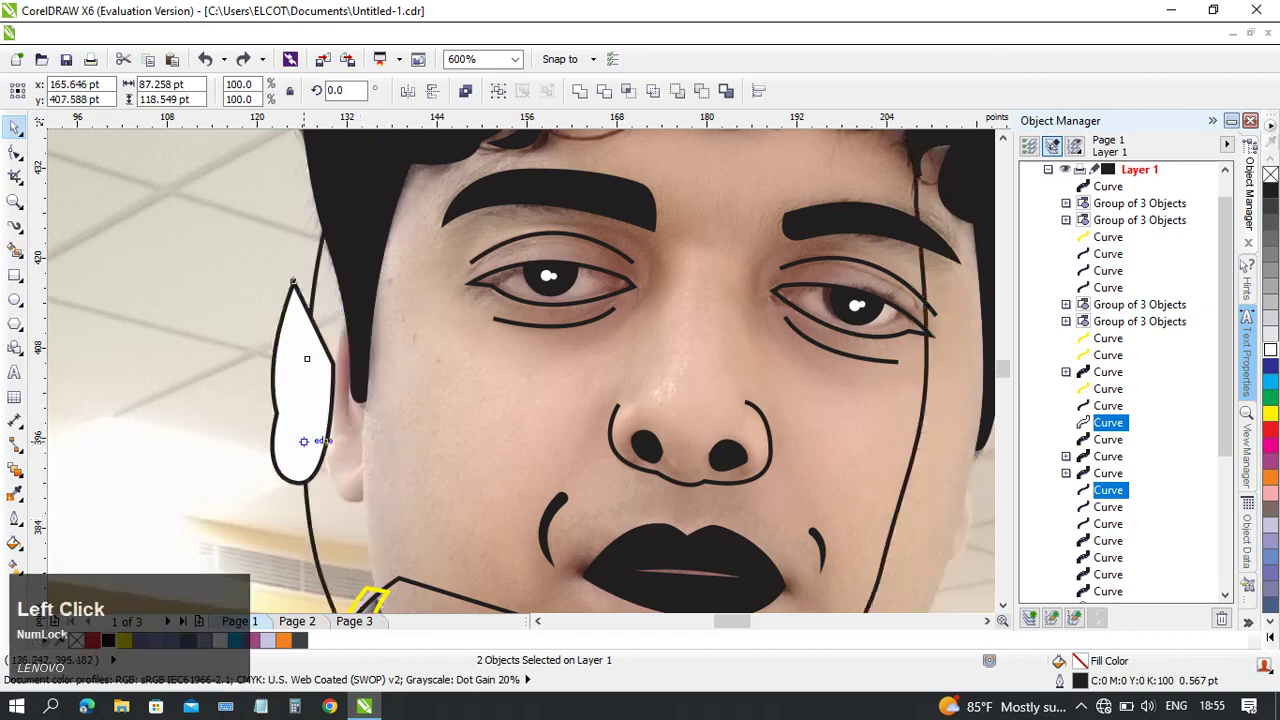
pyautogui.hotkey('ctrl', 'z')
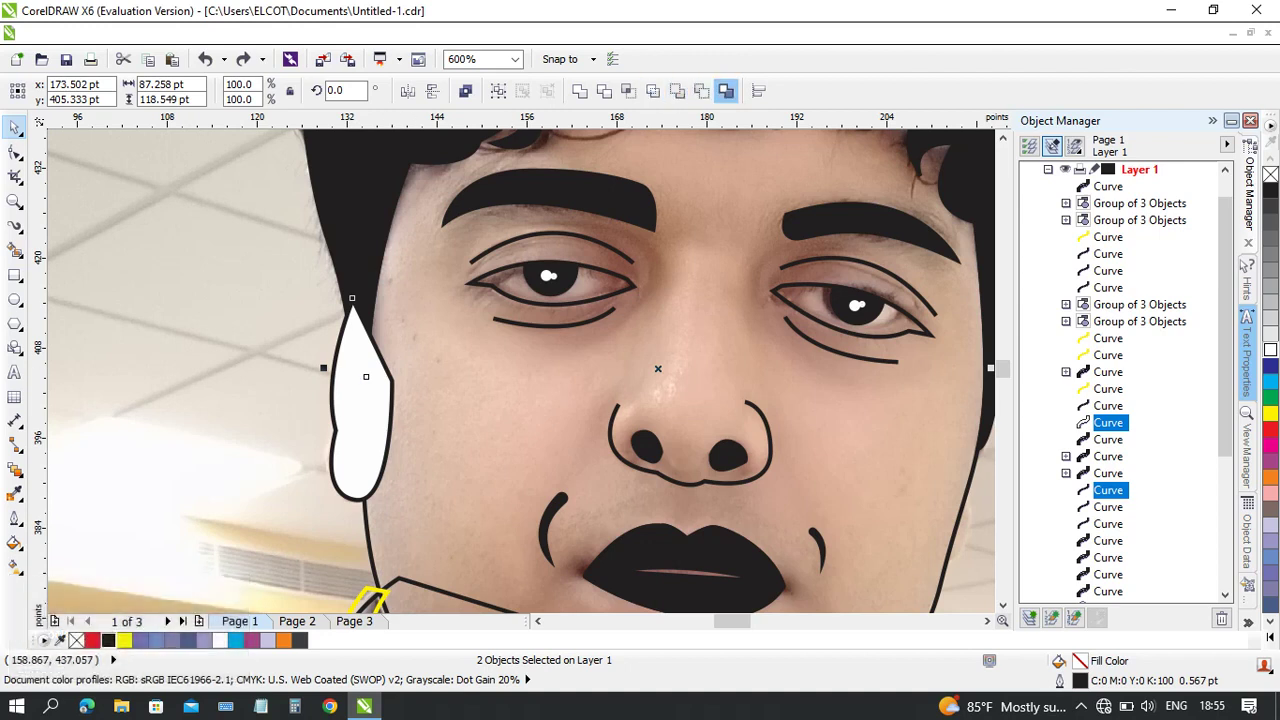
# - Subtract the face outline from the white ear with Front minus back, copy the trimmed ear, and undo the subtraction
pyautogui.click(701, 91)
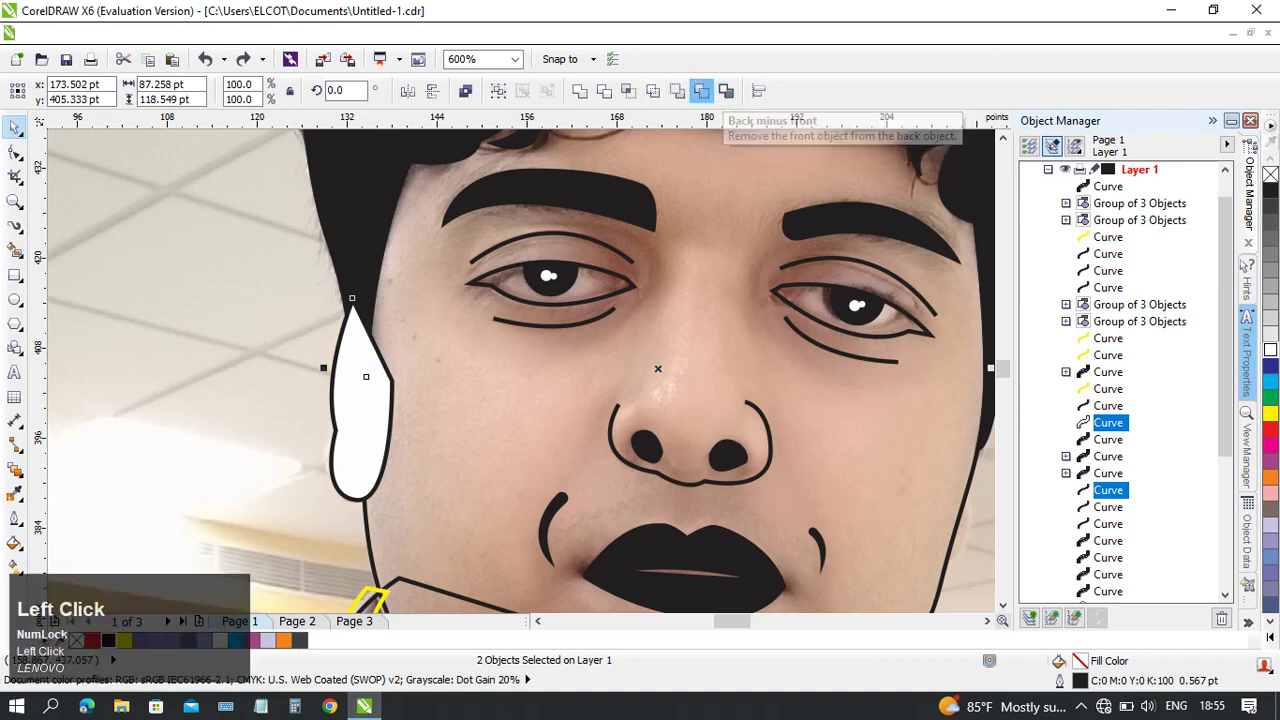
pyautogui.hotkey('ctrl', 'z')
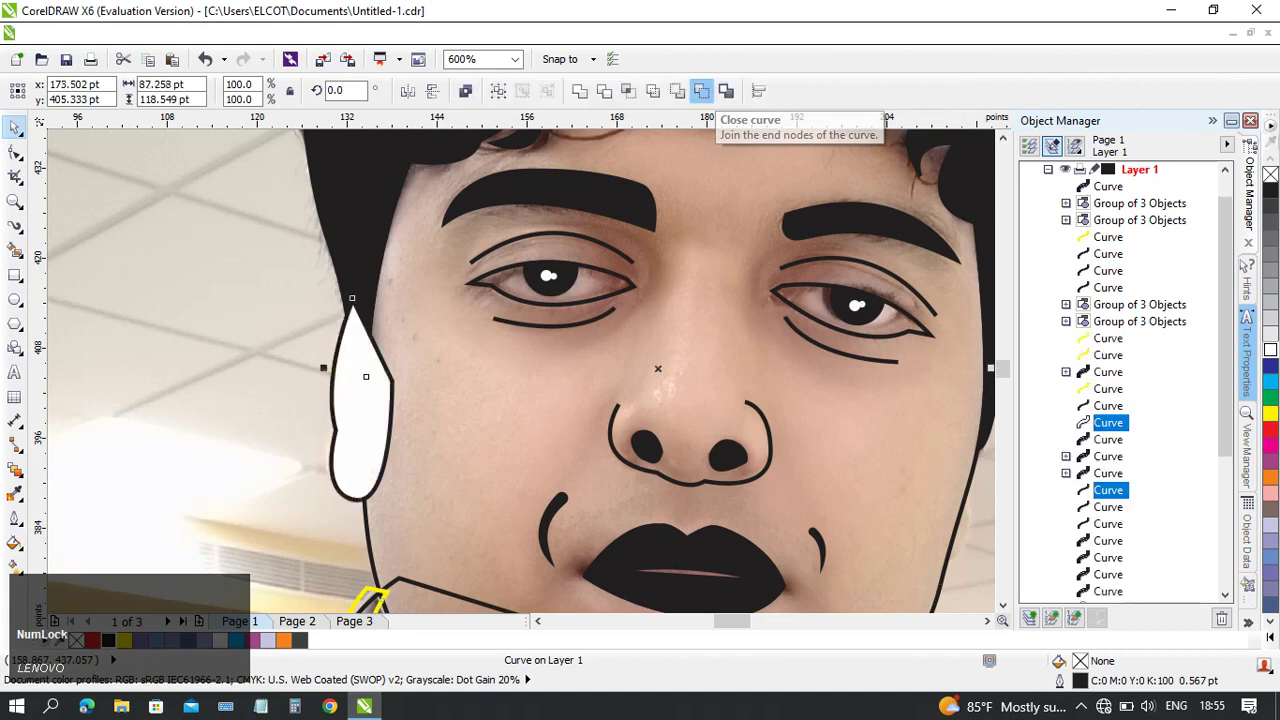
pyautogui.click(677, 91)
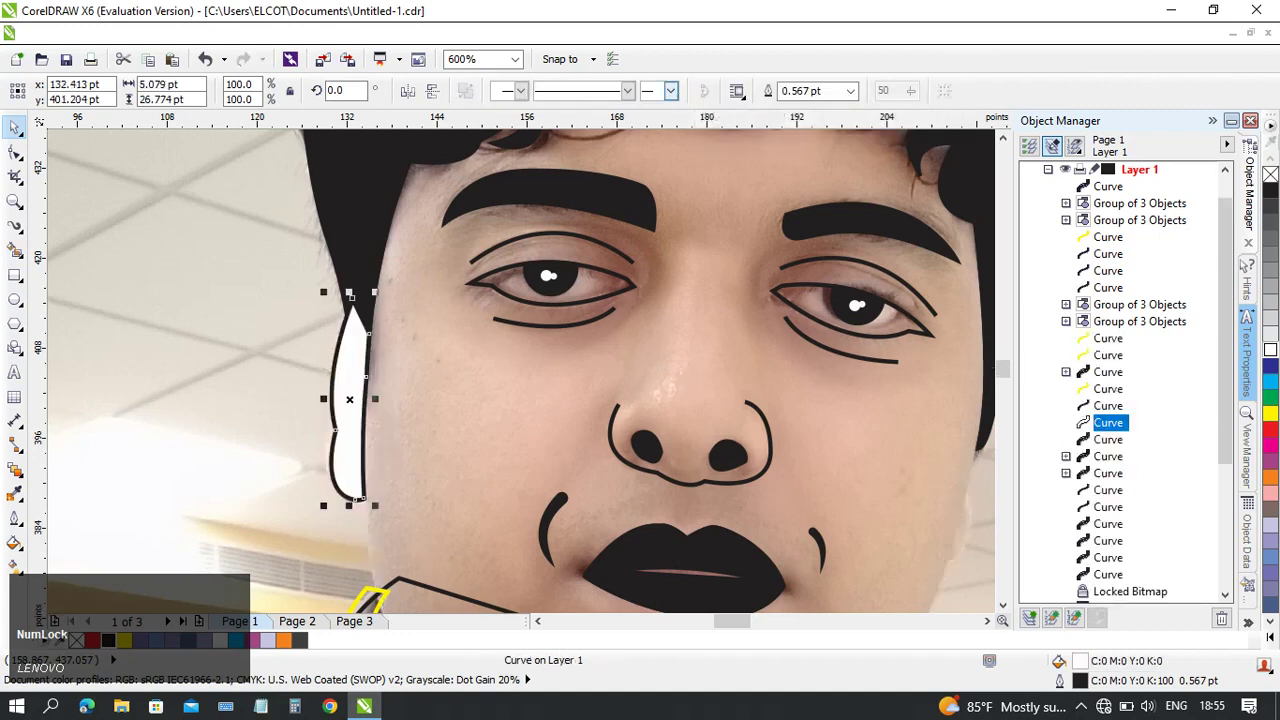
pyautogui.click(270, 345)
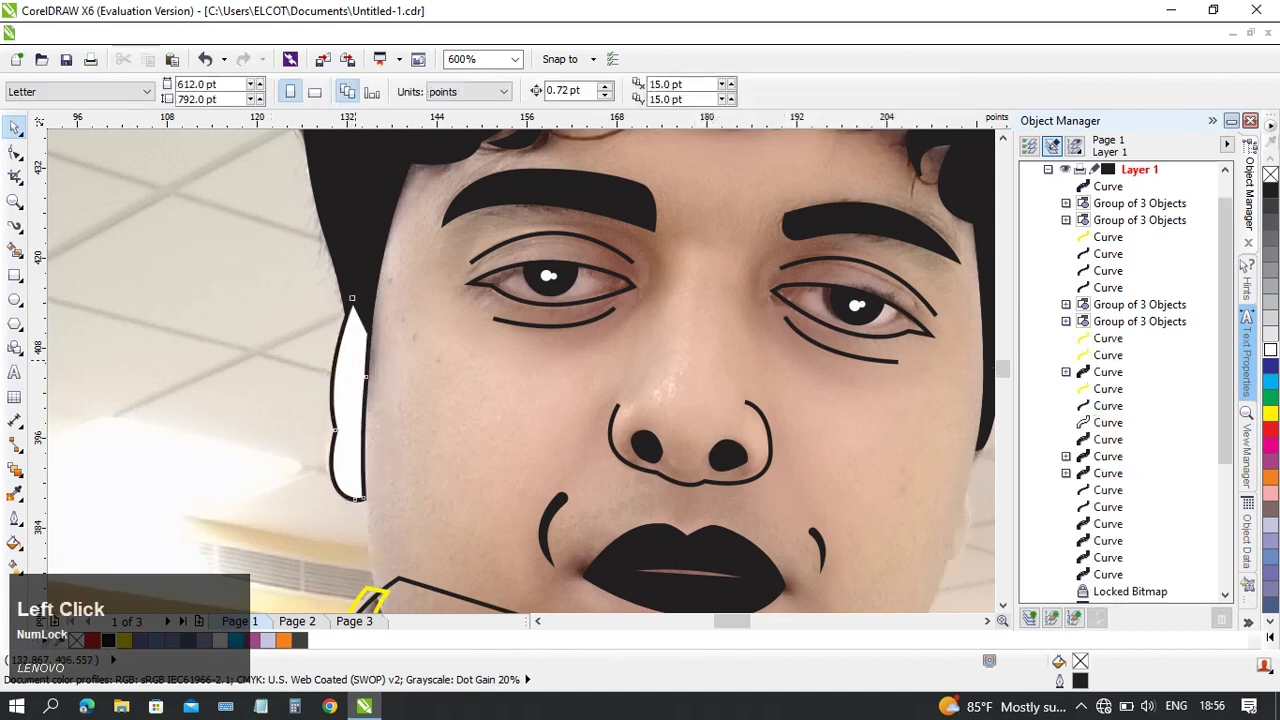
pyautogui.click(355, 359)
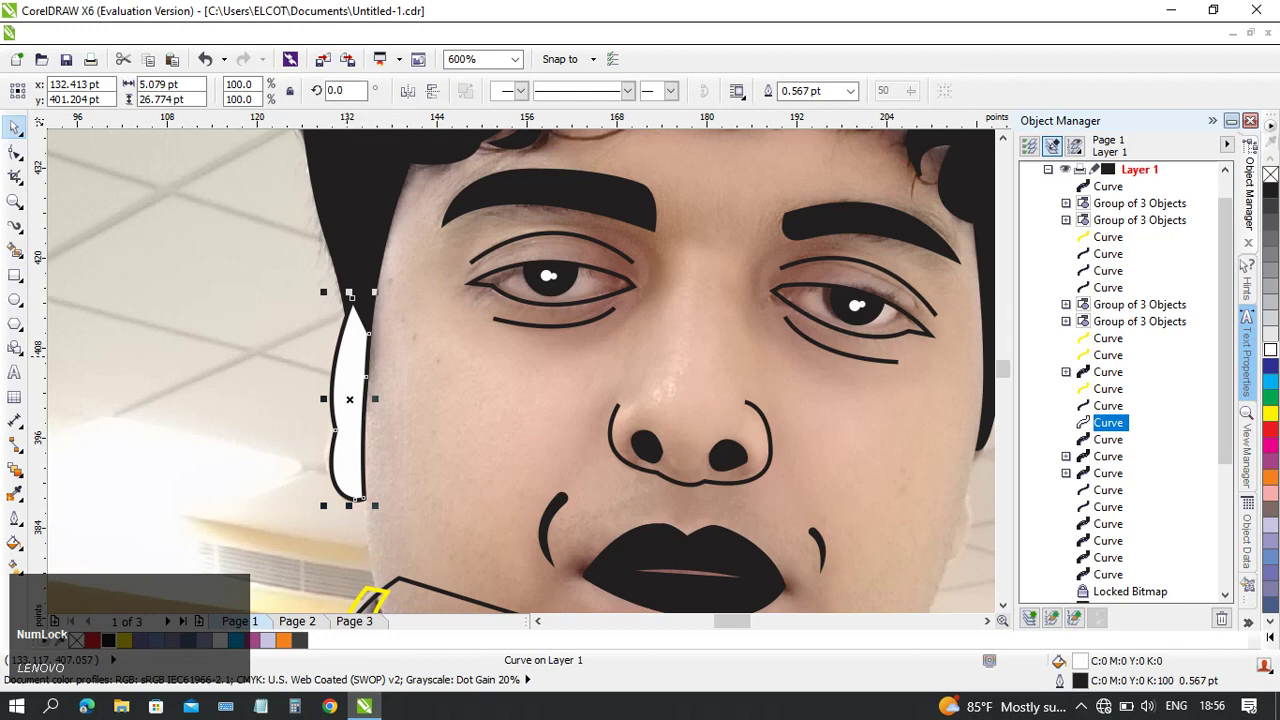
pyautogui.hotkey('ctrl', 'c')
pyautogui.hotkey('ctrl', 'z')
# - Replace the original white ear with the copied trimmed ear and remove its fill
pyautogui.click(280, 365)
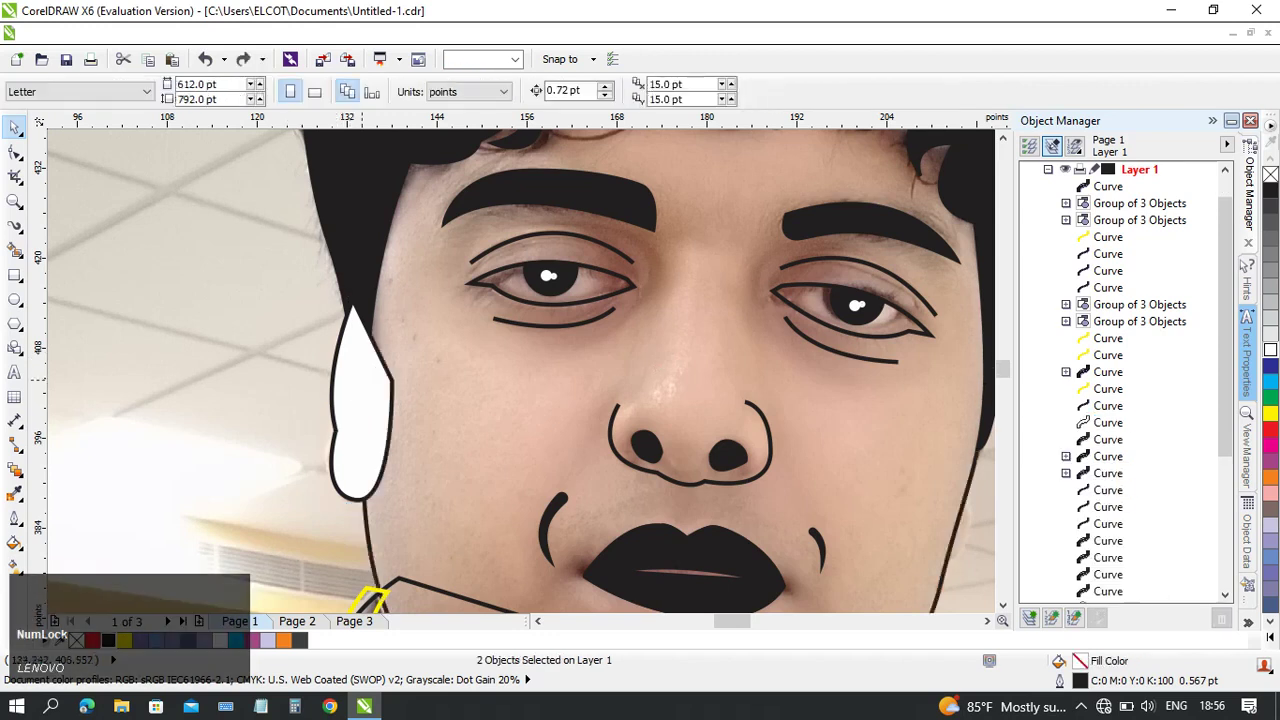
pyautogui.click(360, 381)
pyautogui.press('Delete')
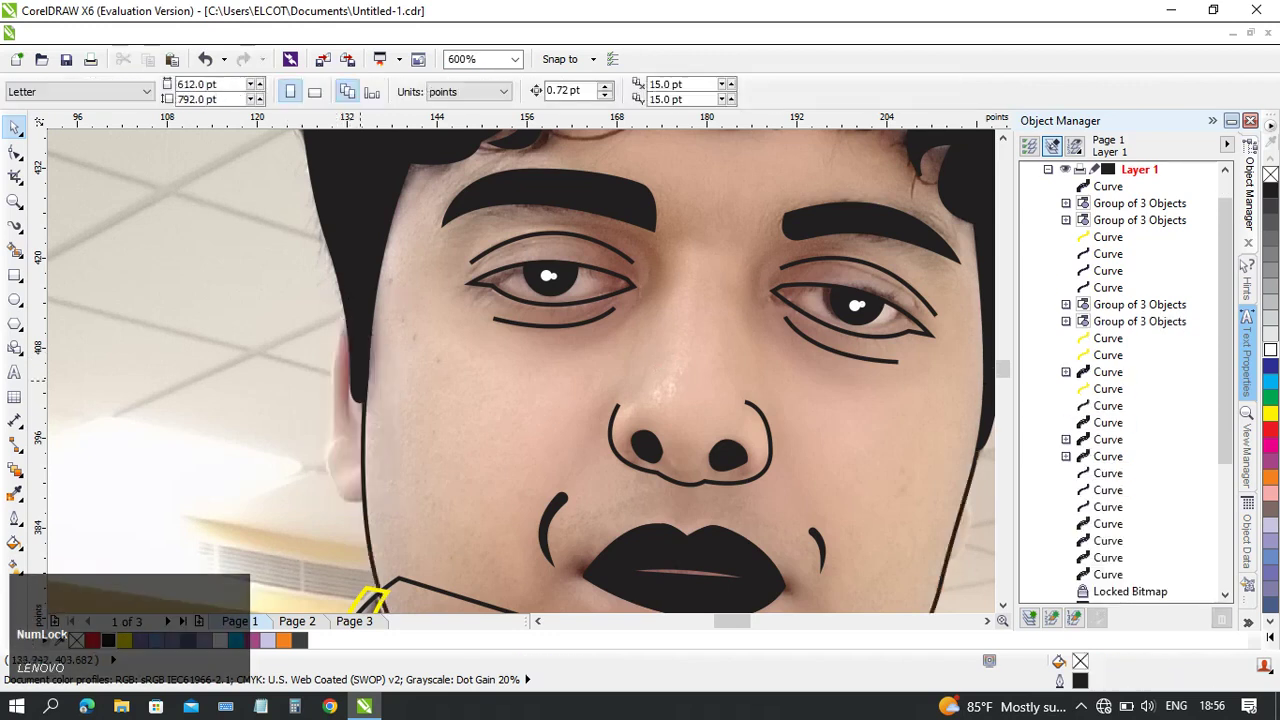
pyautogui.hotkey('ctrl', 'v')
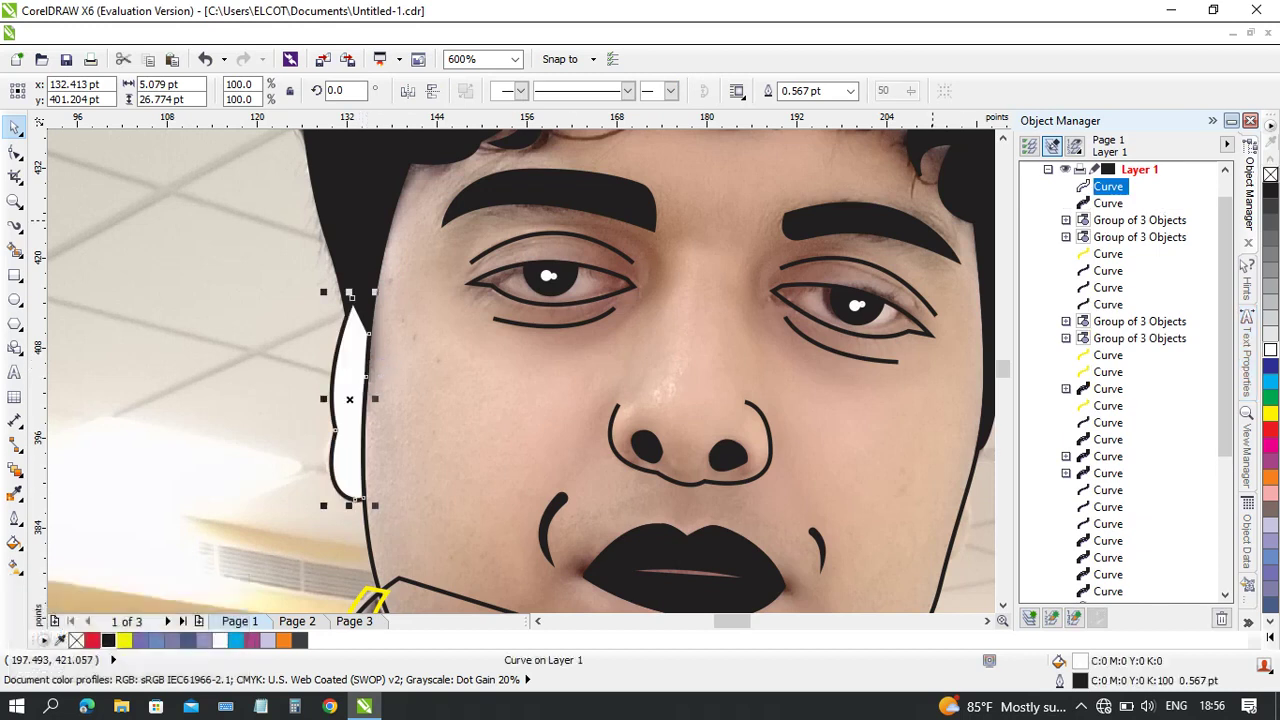
# - Change the orange outlines of both shirt buttons to black
pyautogui.scroll(-3, 344, 300)
pyautogui.middleClick(344, 300)
pyautogui.scroll(-1, 344, 300)
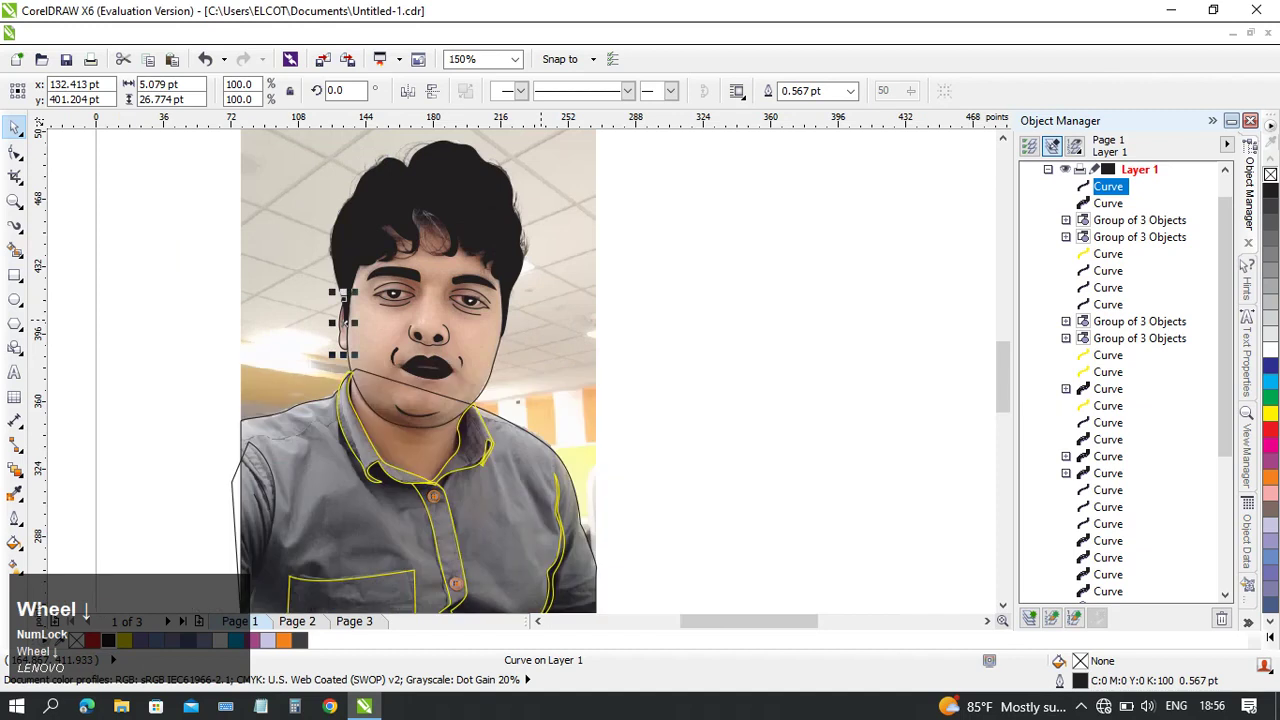
pyautogui.middleClick(541, 320)
pyautogui.scroll(-1, 631, 305)
pyautogui.scroll(1, 448, 395)
pyautogui.middleClick(449, 396)
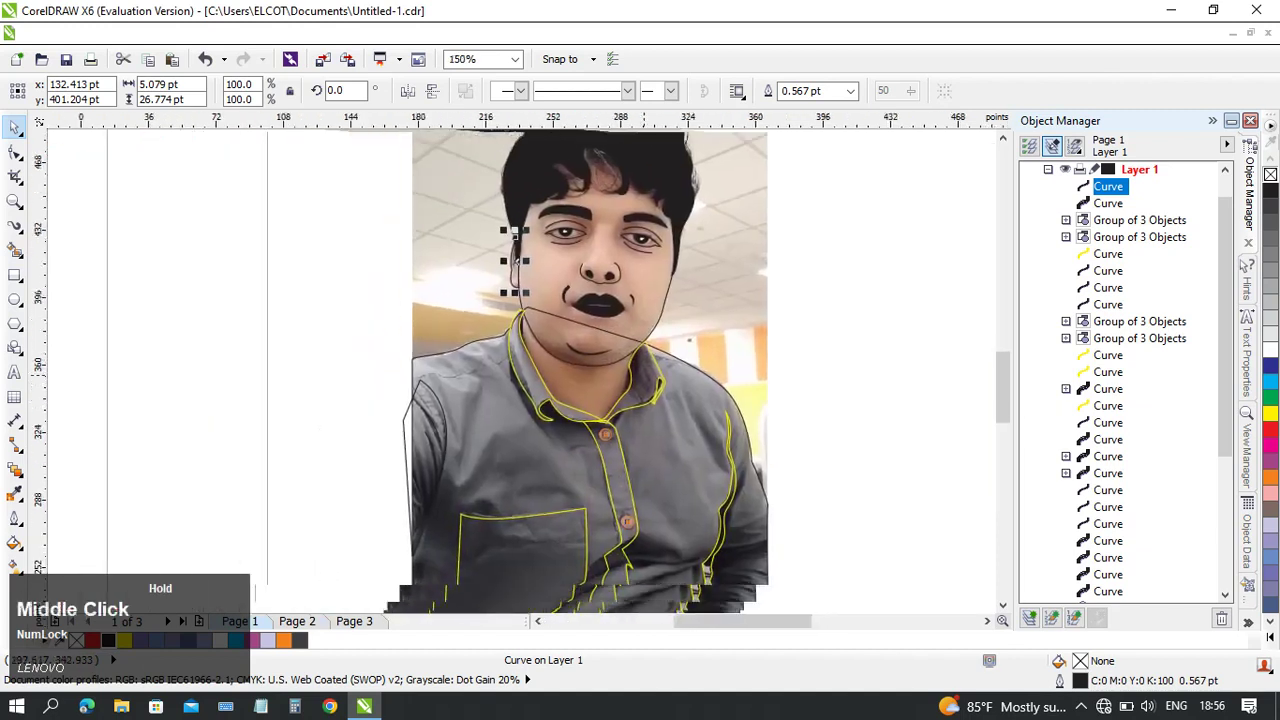
pyautogui.middleClick(350, 330)
pyautogui.scroll(3, 700, 401)
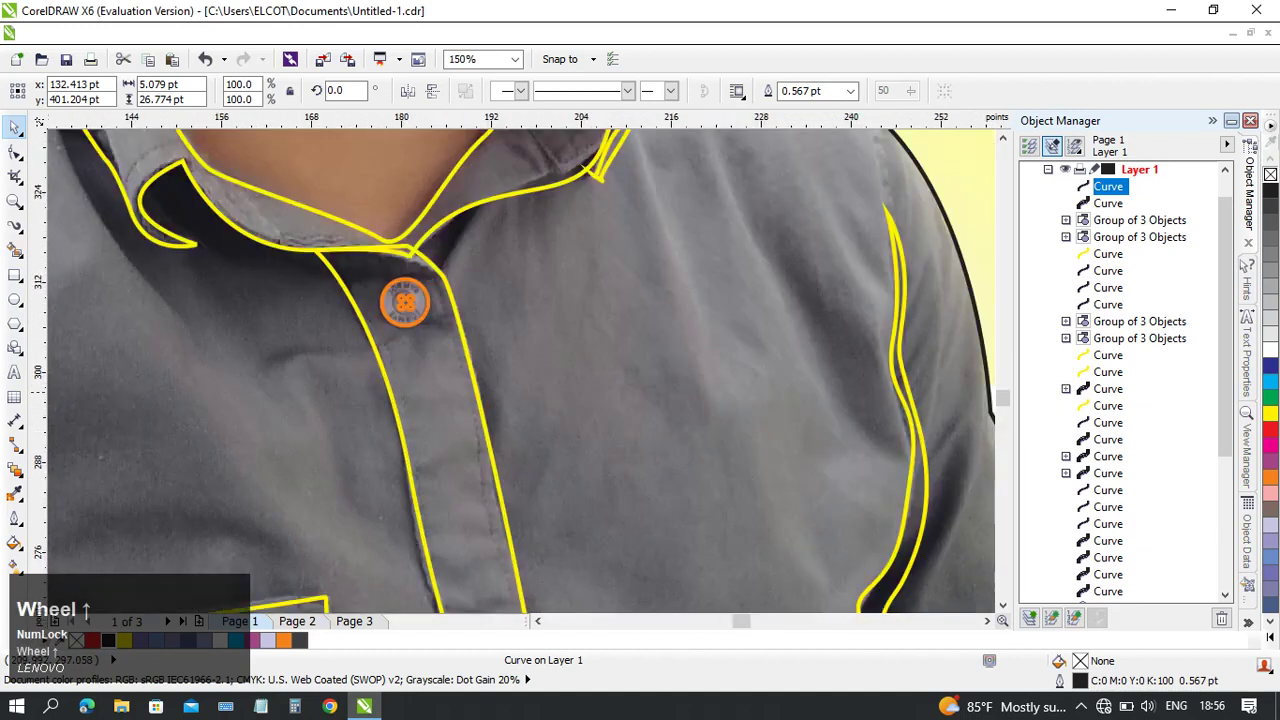
pyautogui.middleClick(640, 393)
pyautogui.scroll(-1, 345, 328)
pyautogui.middleClick(425, 300)
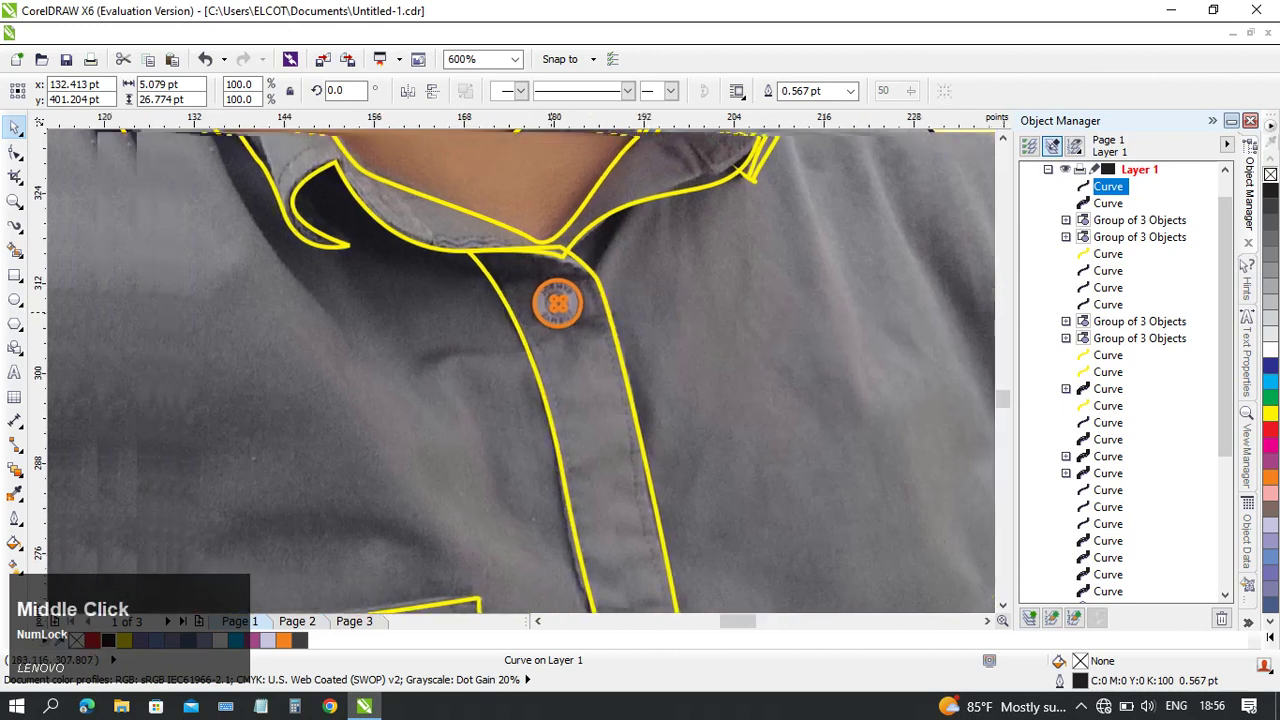
pyautogui.click(557, 302)
pyautogui.rightClick(1268, 192)
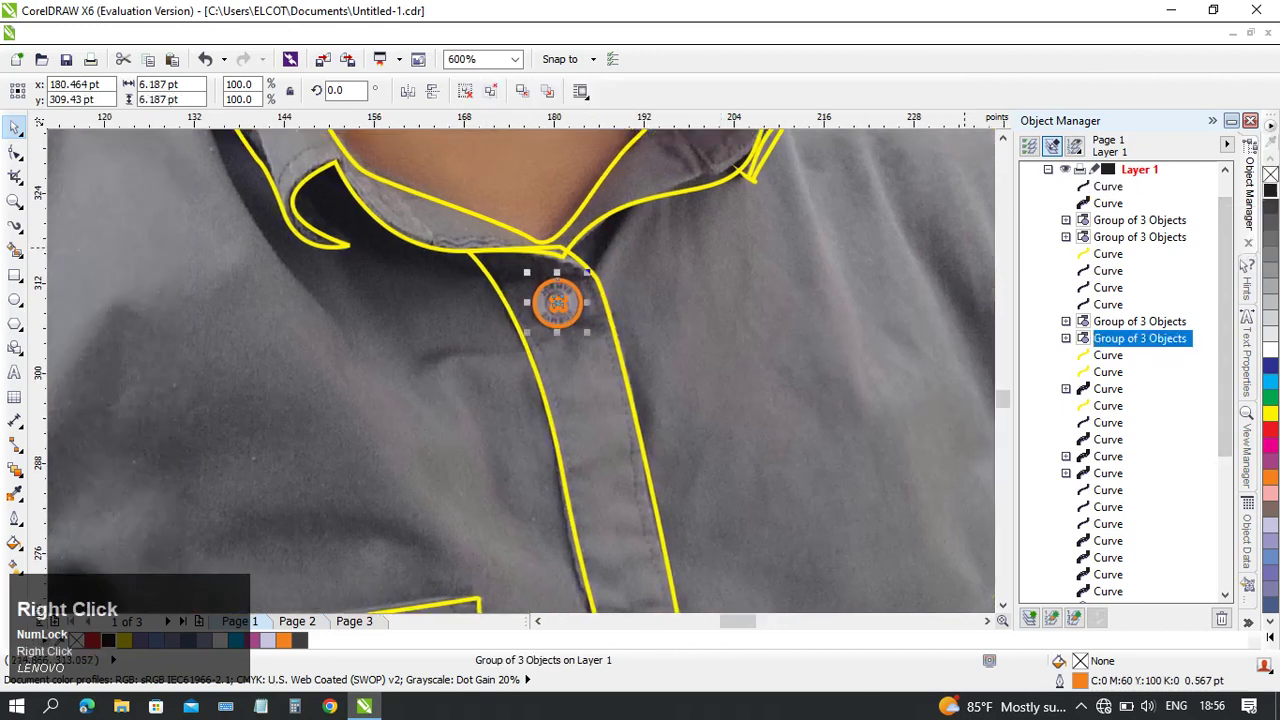
pyautogui.middleClick(560, 400)
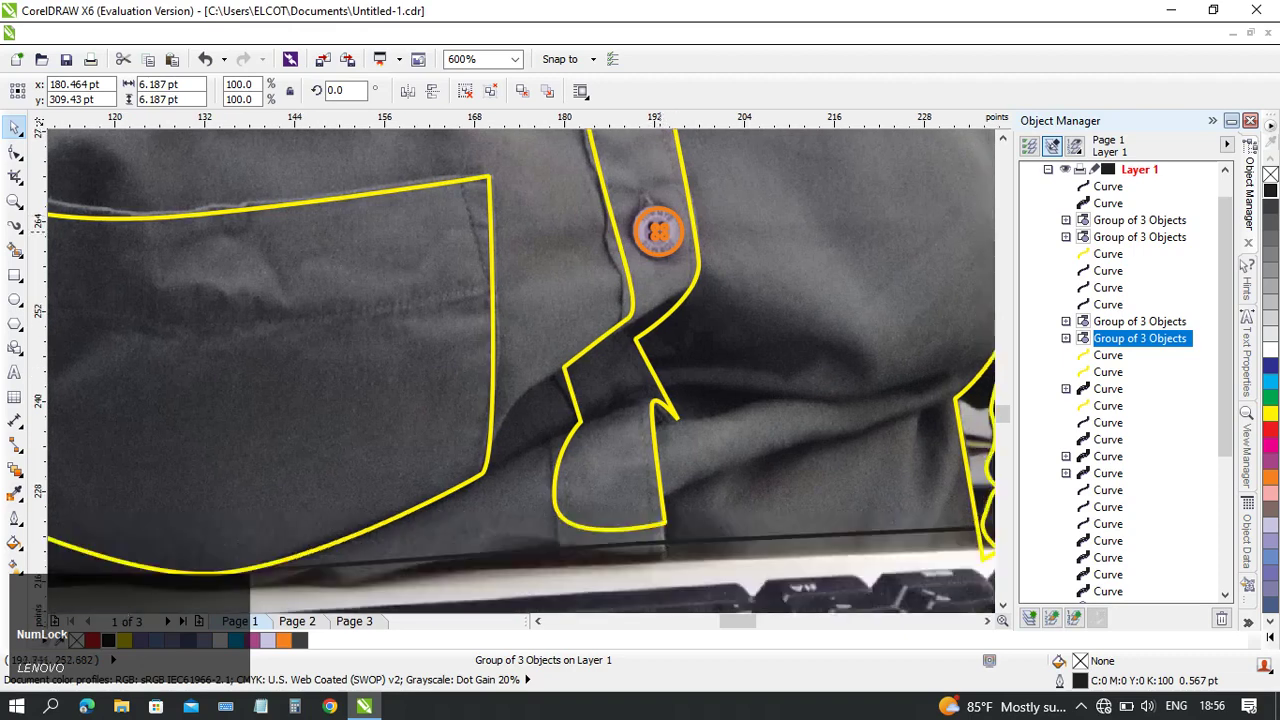
pyautogui.click(667, 238)
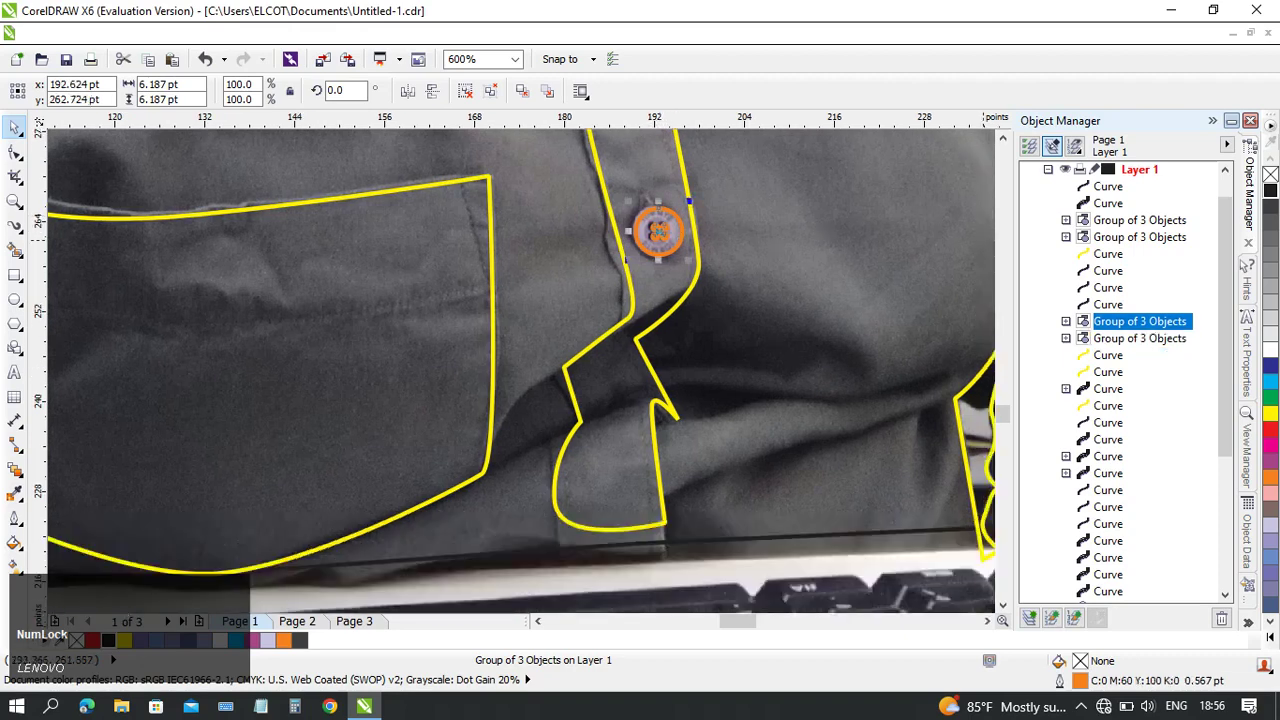
pyautogui.rightClick(1270, 191)
# - Change the yellow shirt pocket outline to black
pyautogui.scroll(-1, 740, 466)
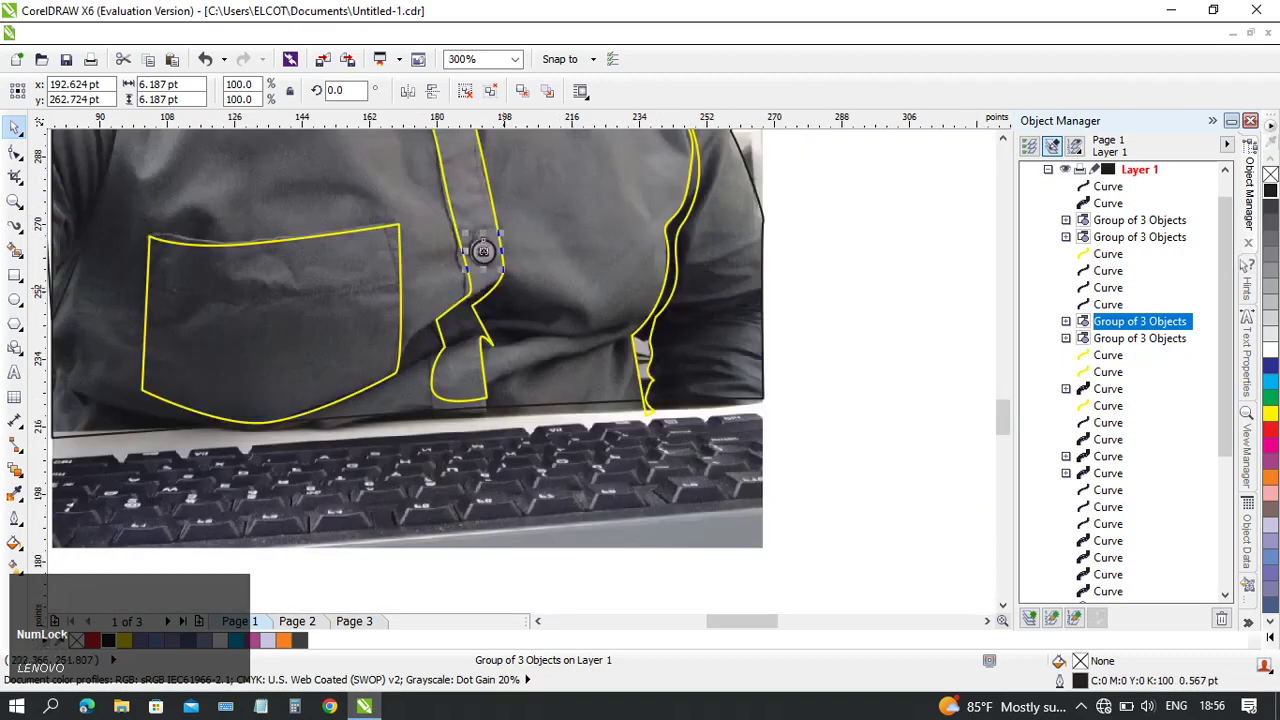
pyautogui.middleClick(537, 290)
pyautogui.click(557, 453)
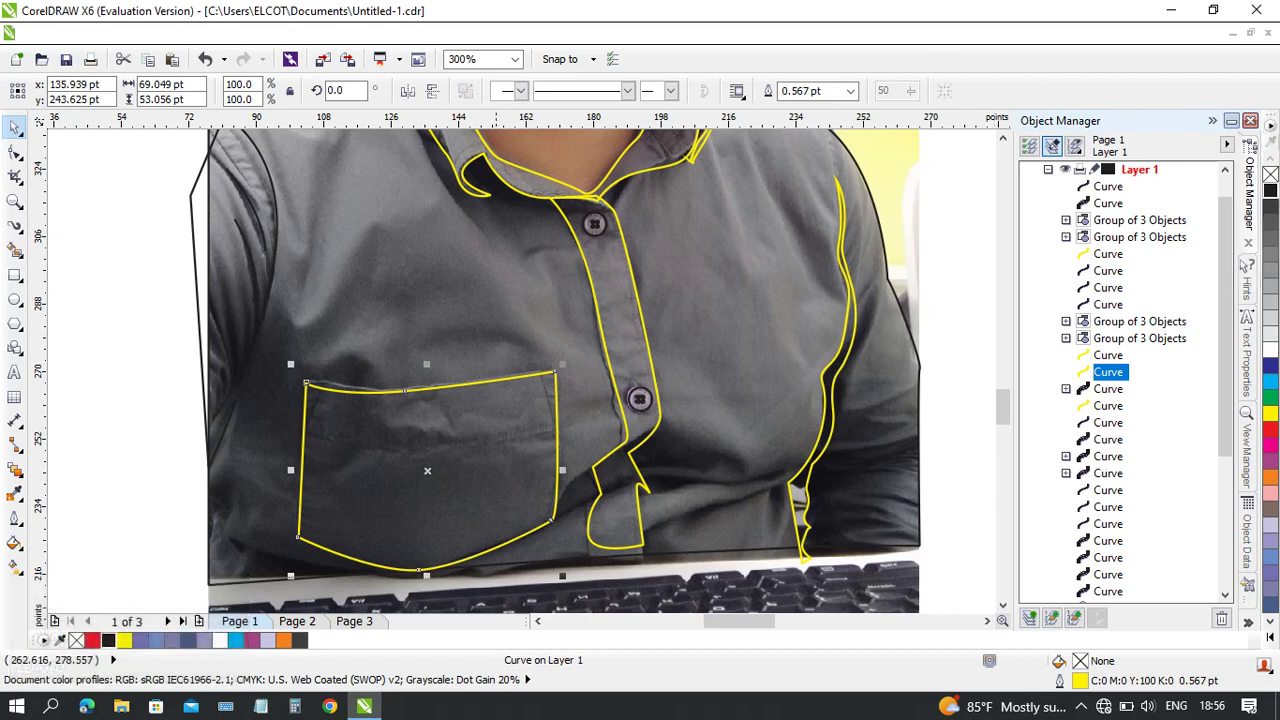
pyautogui.rightClick(1270, 192)
pyautogui.scroll(-1, 399, 450)
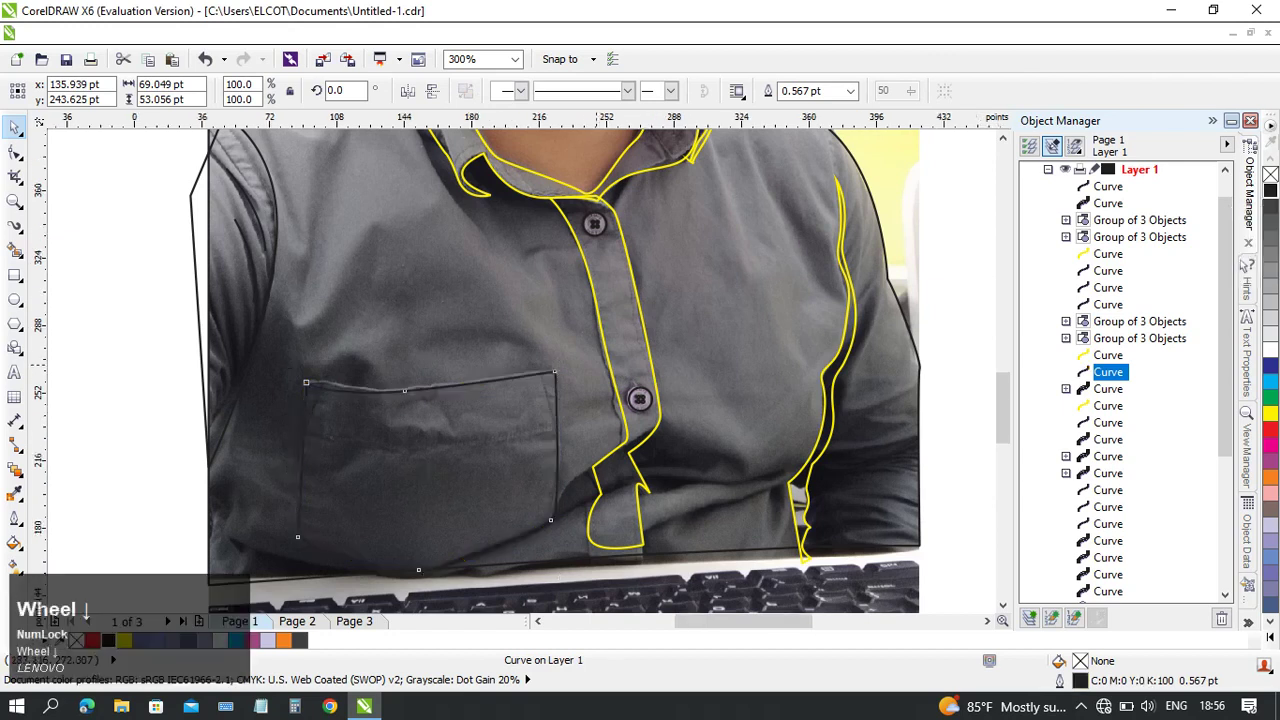
pyautogui.middleClick(399, 450)
pyautogui.moveTo(564, 353); pyautogui.dragTo(616, 437)
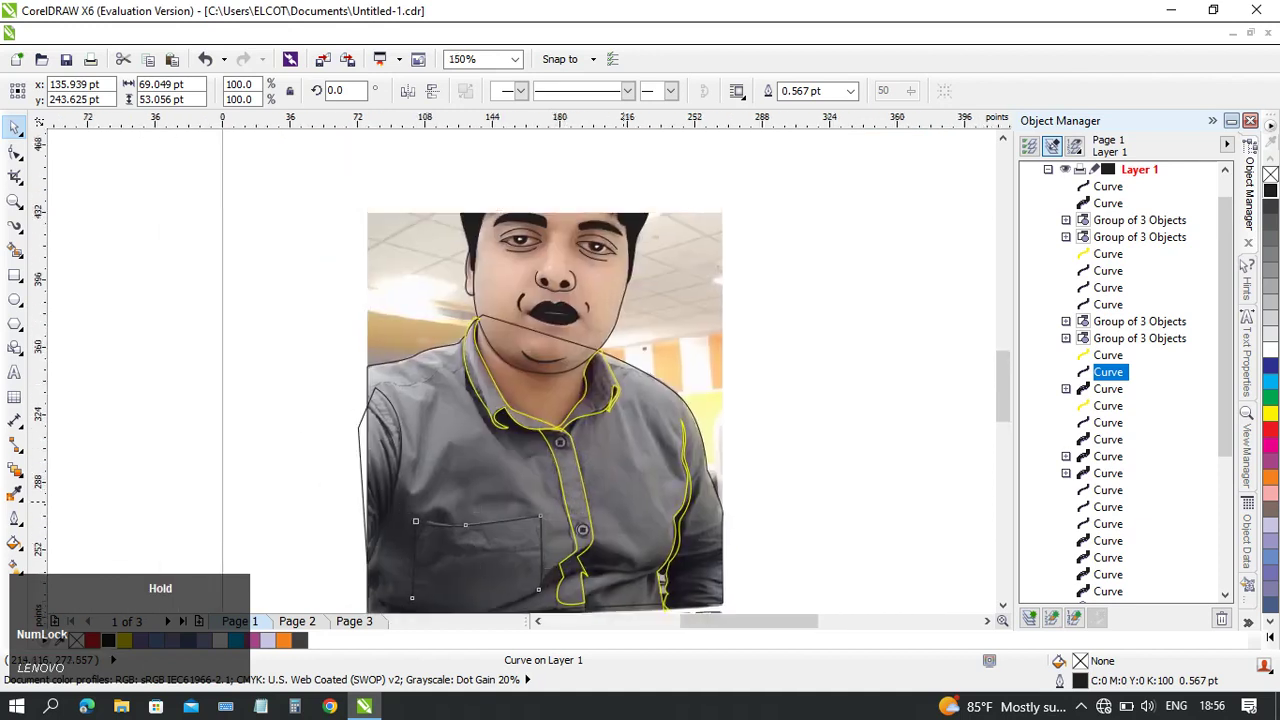
pyautogui.moveTo(379, 434)
pyautogui.mouseDown()
pyautogui.moveTo(379, 490)
pyautogui.moveTo(378, 319)
pyautogui.moveTo(384, 332)
pyautogui.mouseUp()
pyautogui.scroll(1, 378, 366)
pyautogui.scroll(-1, 378, 319)
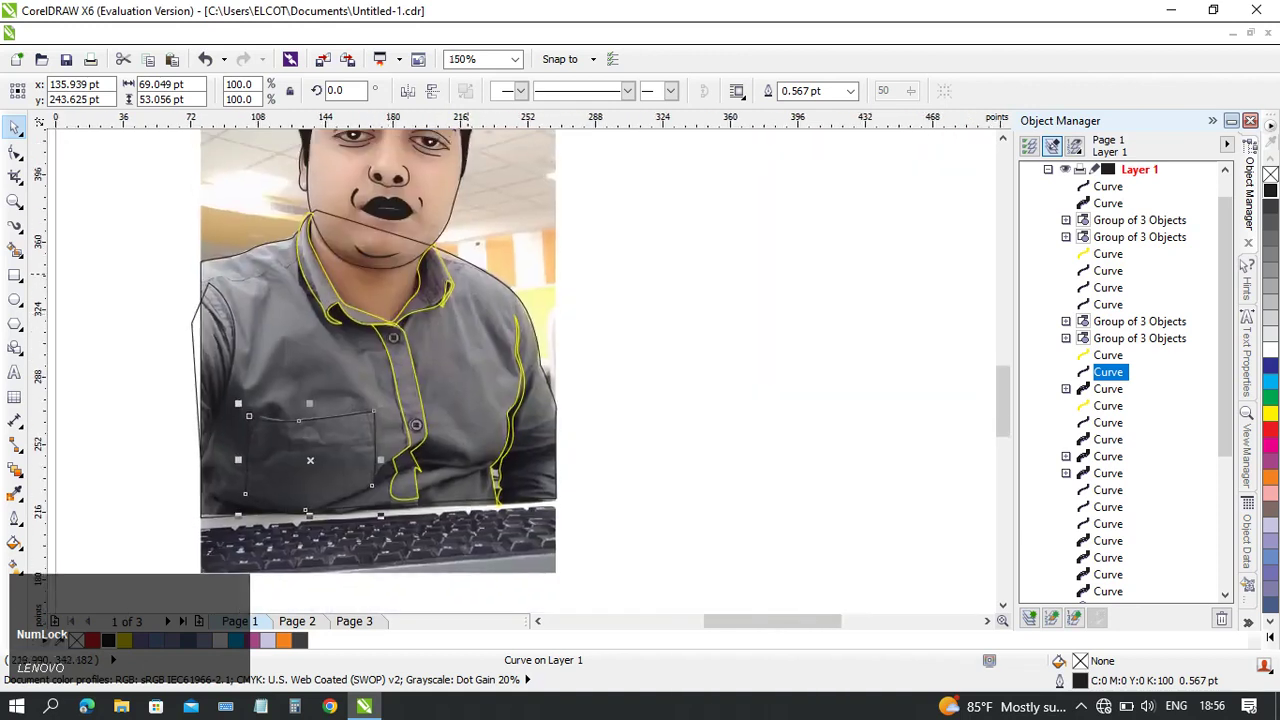
pyautogui.moveTo(468, 274); pyautogui.dragTo(847, 305)
pyautogui.scroll(1, 563, 368)
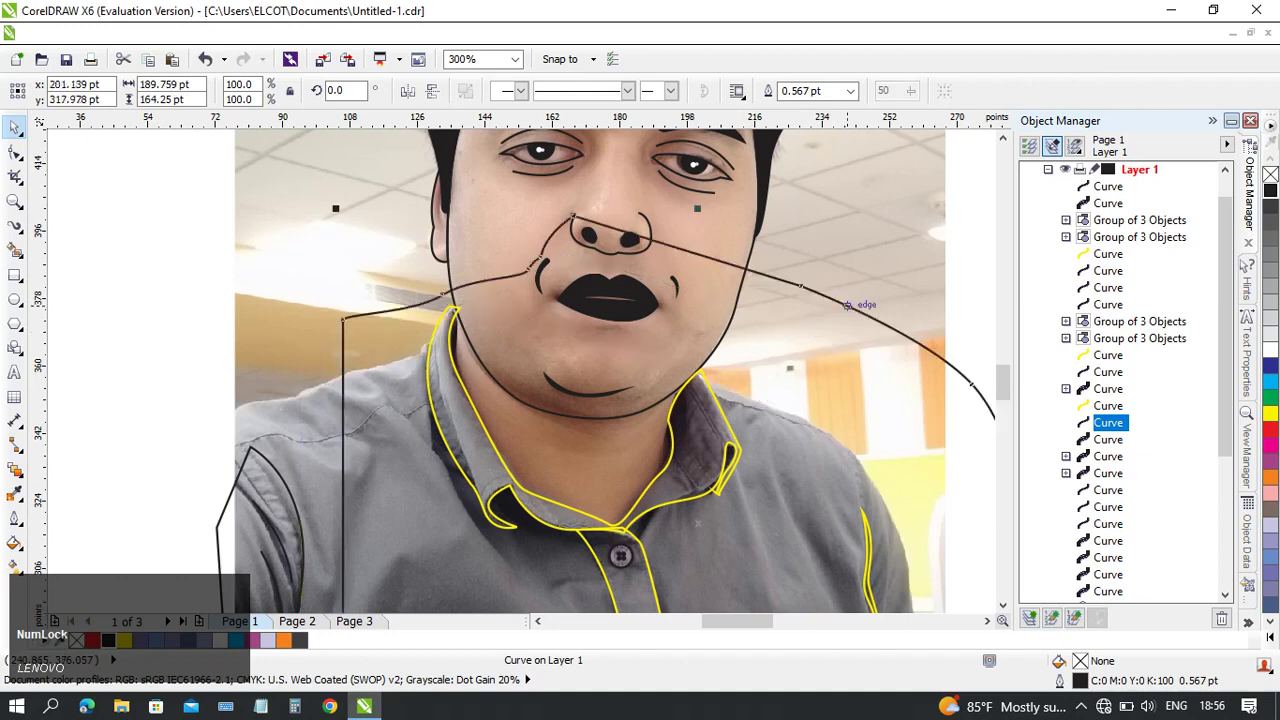
pyautogui.hotkey('ctrl', 'z')
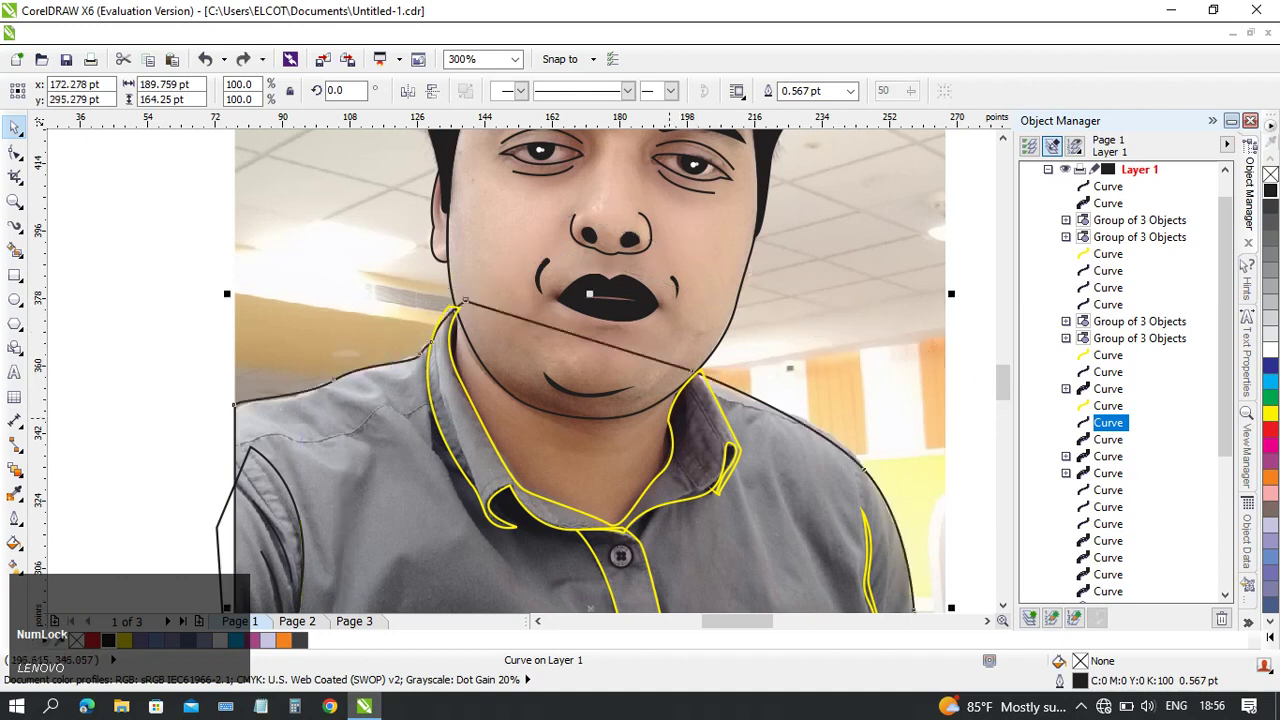
# - Change the yellow outlines of the shirt collar and the button placket to black
pyautogui.click(669, 418)
pyautogui.rightClick(1270, 190)
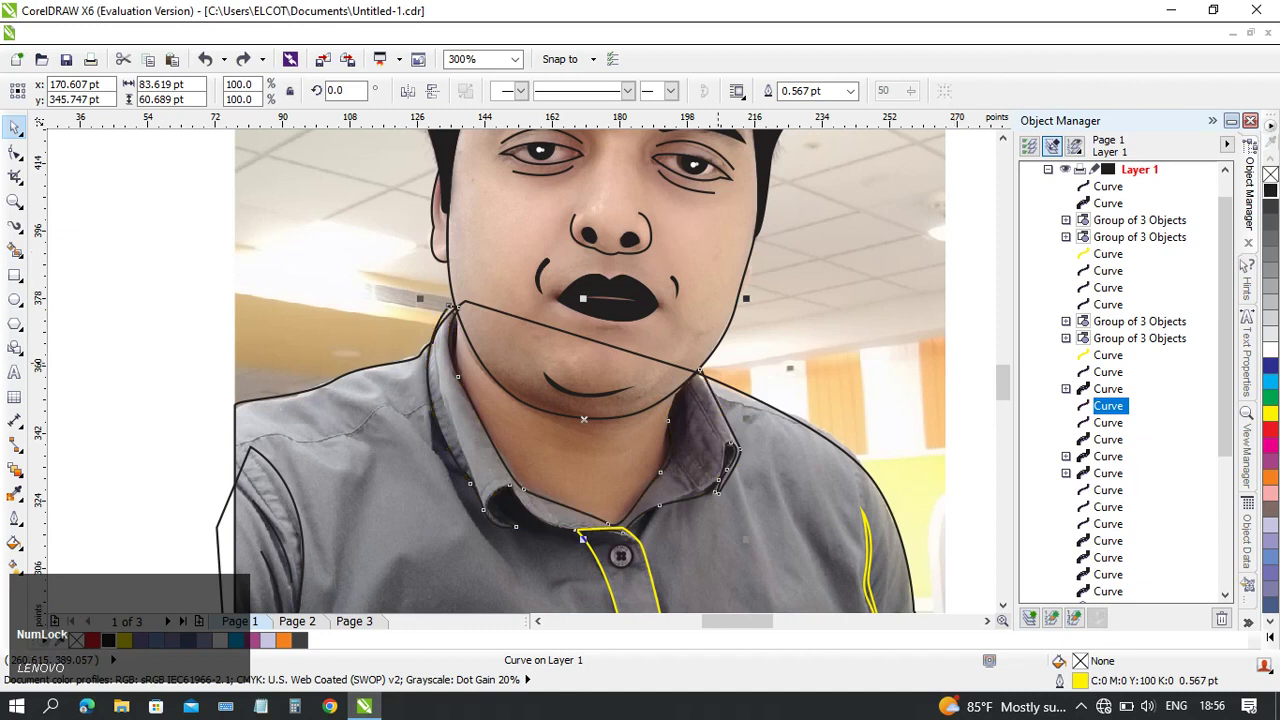
pyautogui.moveTo(872, 410); pyautogui.dragTo(757, 313)
pyautogui.moveTo(750, 432); pyautogui.dragTo(790, 225)
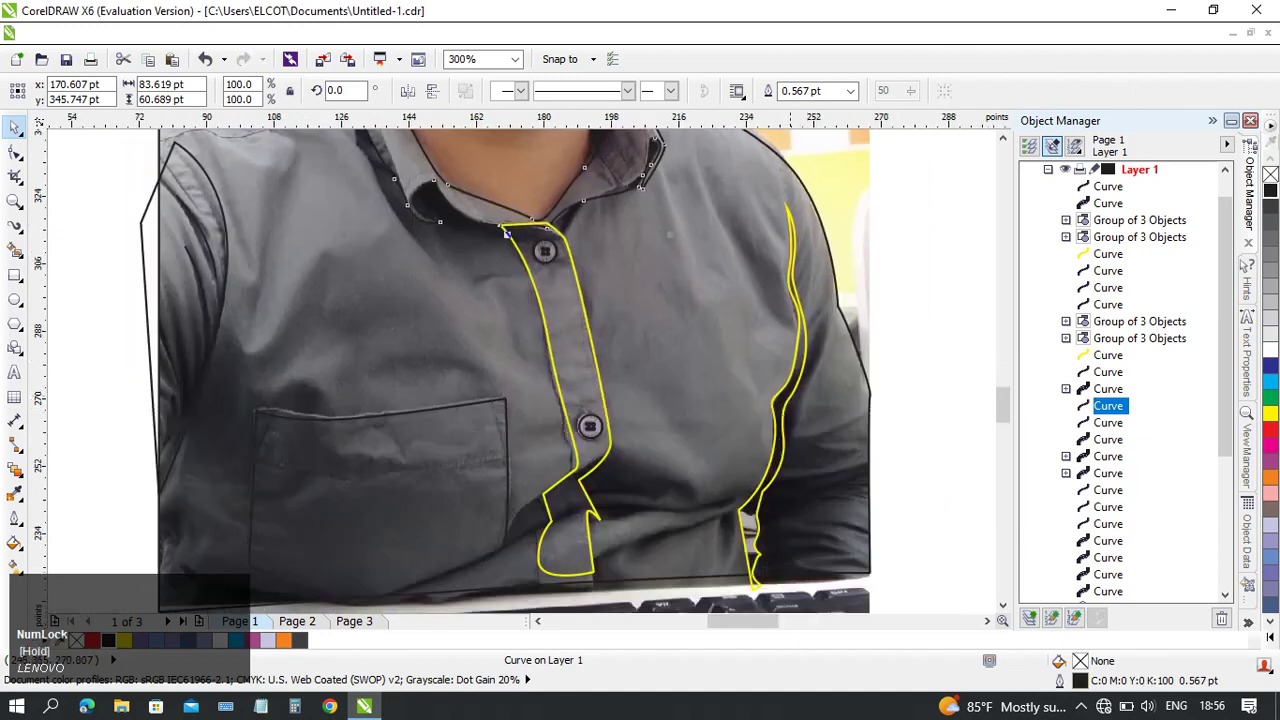
pyautogui.moveTo(789, 395); pyautogui.dragTo(795, 412)
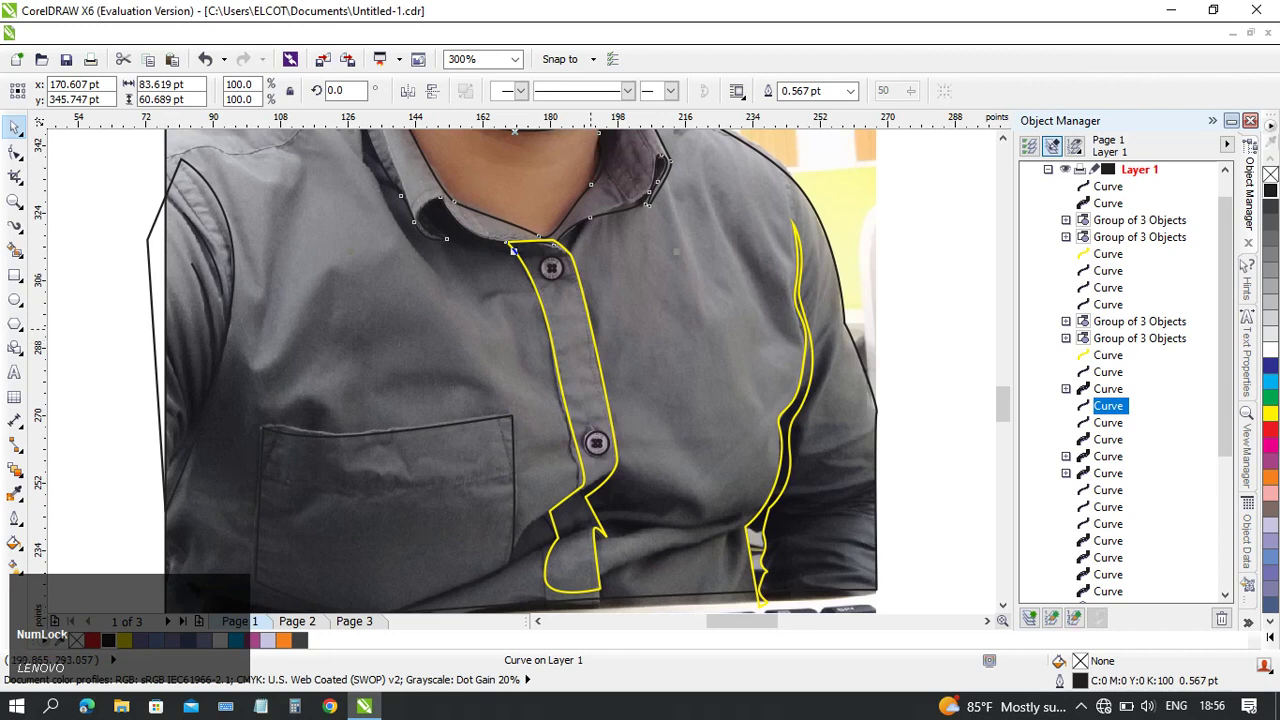
pyautogui.click(512, 250)
pyautogui.rightClick(108, 640)
# - Subtract the face outline from the shirt body outline with Front minus back, copy the trimmed shirt, and undo the subtraction
pyautogui.moveTo(811, 320); pyautogui.dragTo(766, 369)
pyautogui.click(766, 369)
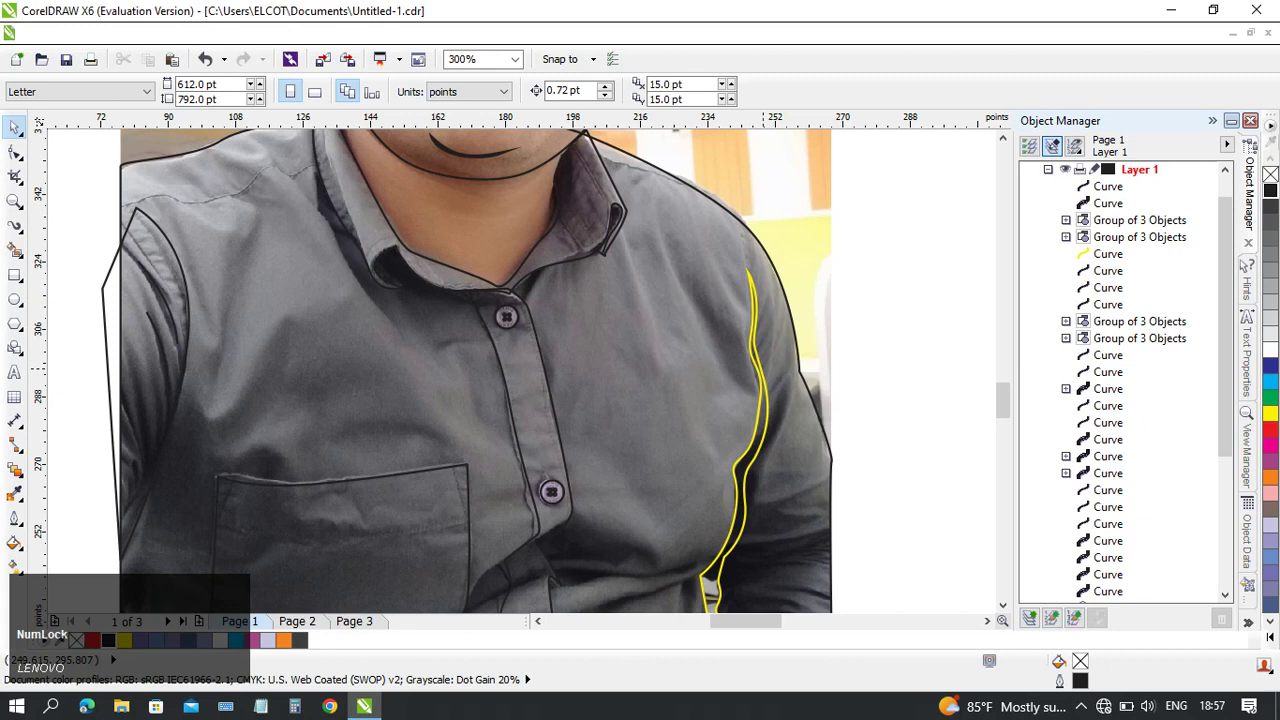
pyautogui.scroll(3, 510, 370)
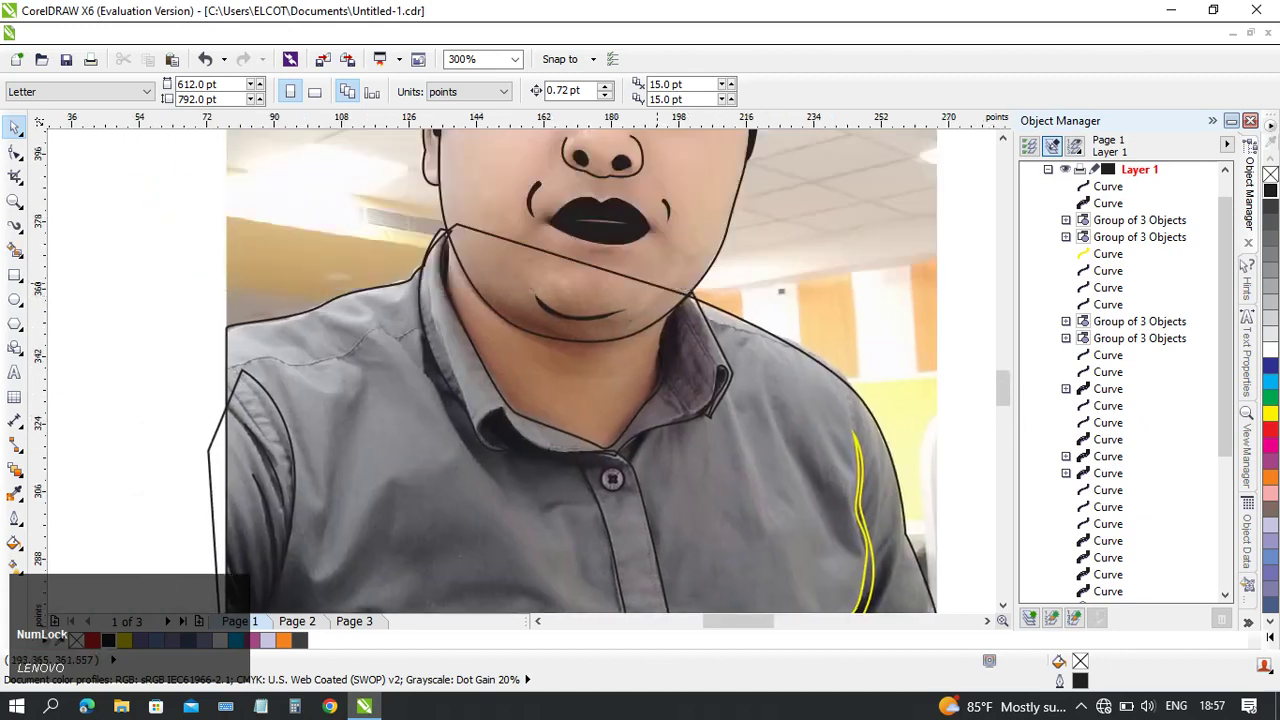
pyautogui.click(657, 285)
pyautogui.keyDown('shift'); pyautogui.click(1108, 490); pyautogui.keyUp('shift')
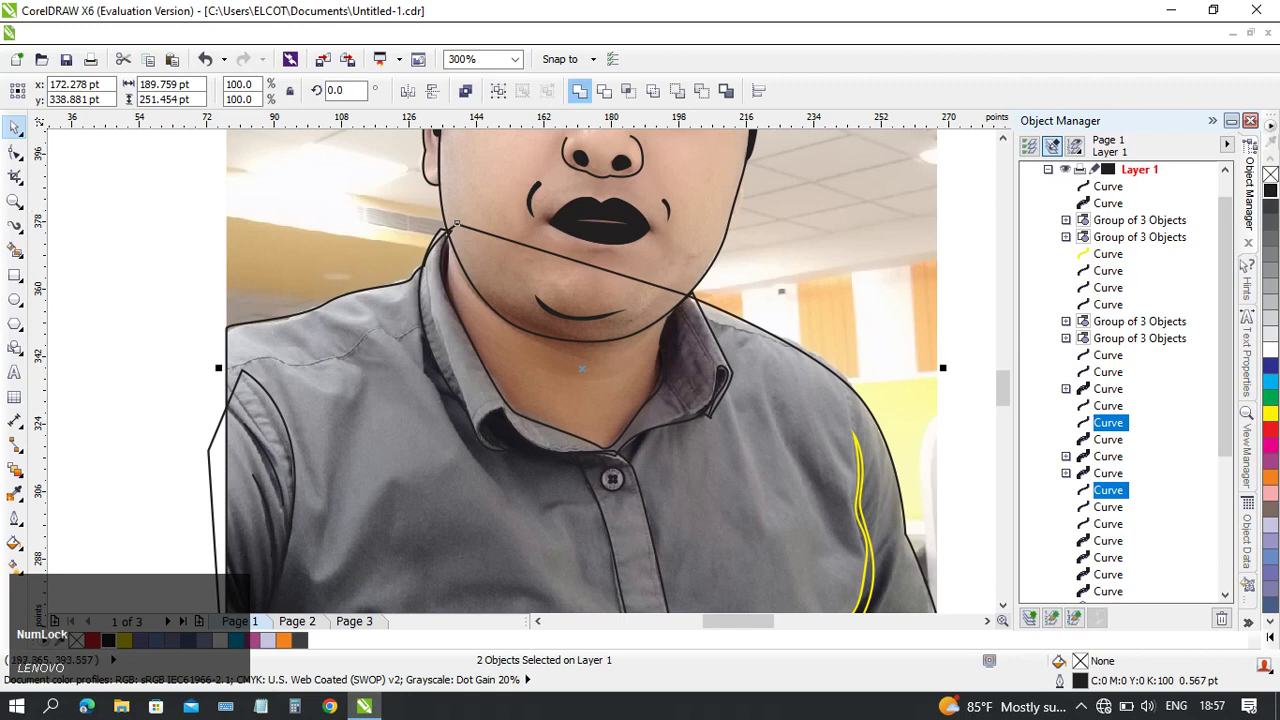
pyautogui.click(677, 90)
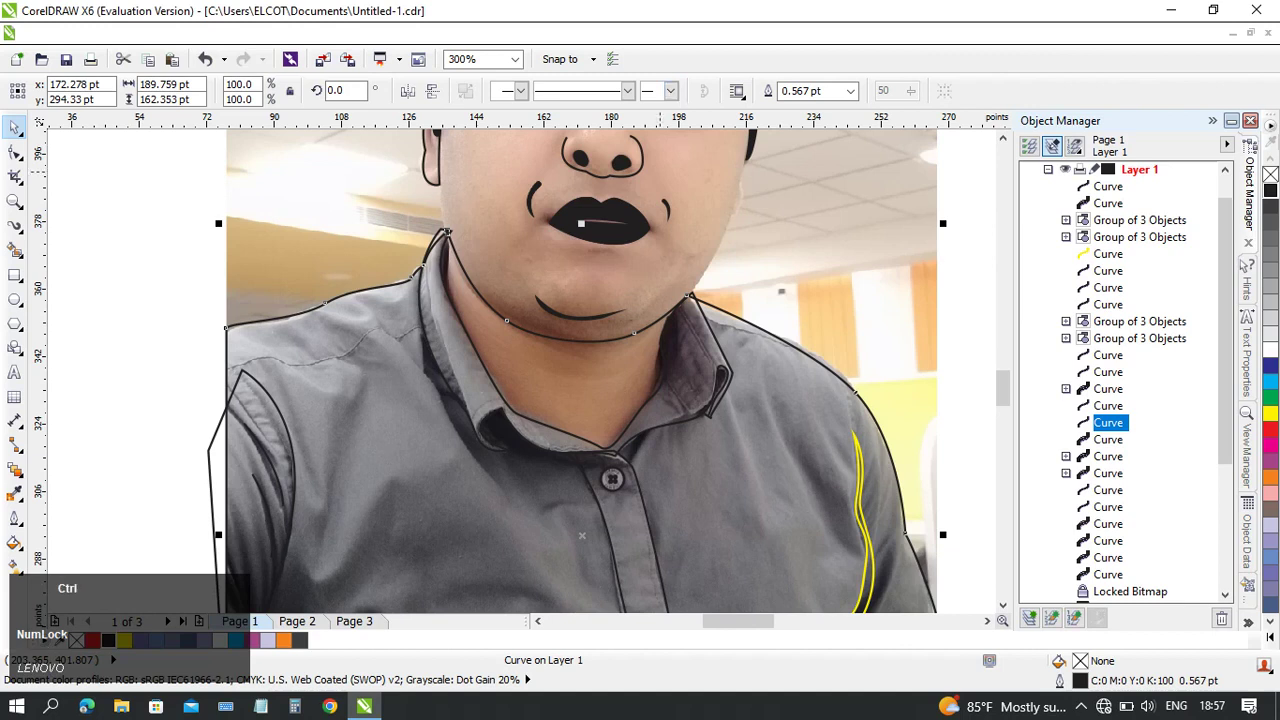
pyautogui.moveTo(660, 202); pyautogui.dragTo(631, 265)
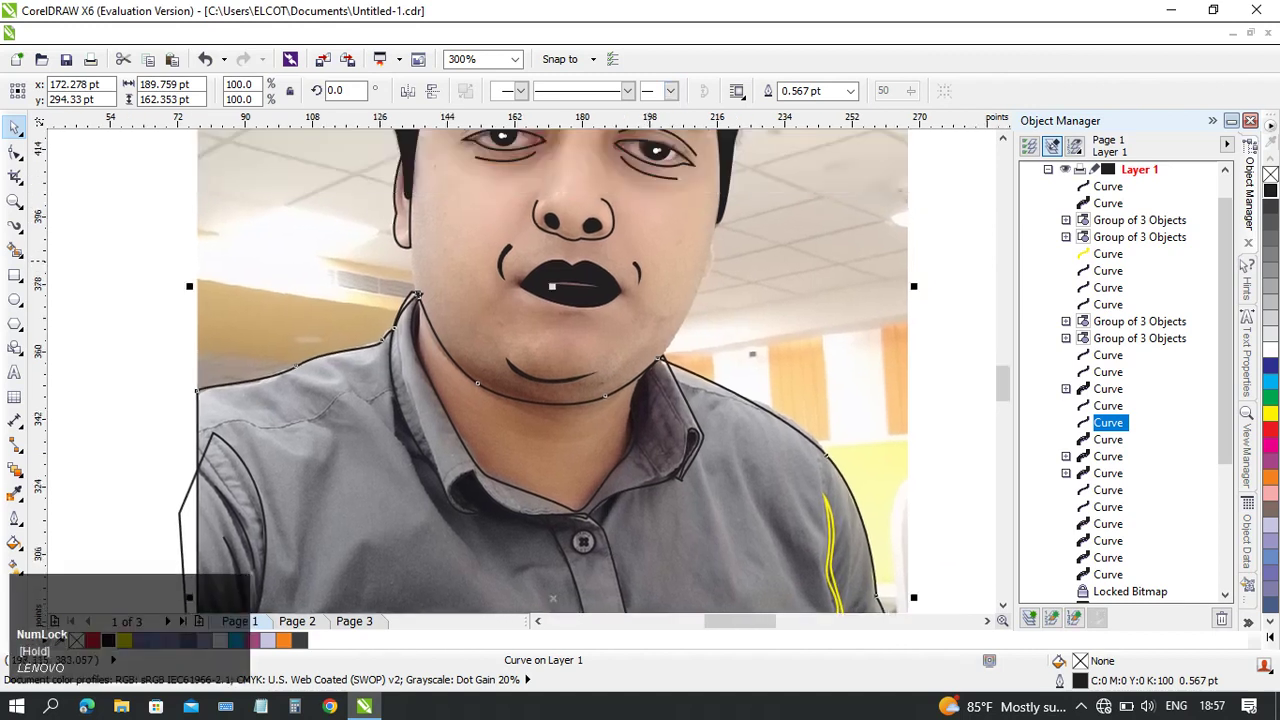
pyautogui.hotkey('ctrl', 'z')
# - Delete the original shirt body outline and paste the trimmed copy in its place
pyautogui.click(753, 354)
pyautogui.click(593, 339)
pyautogui.click(593, 337)
pyautogui.press('Delete')
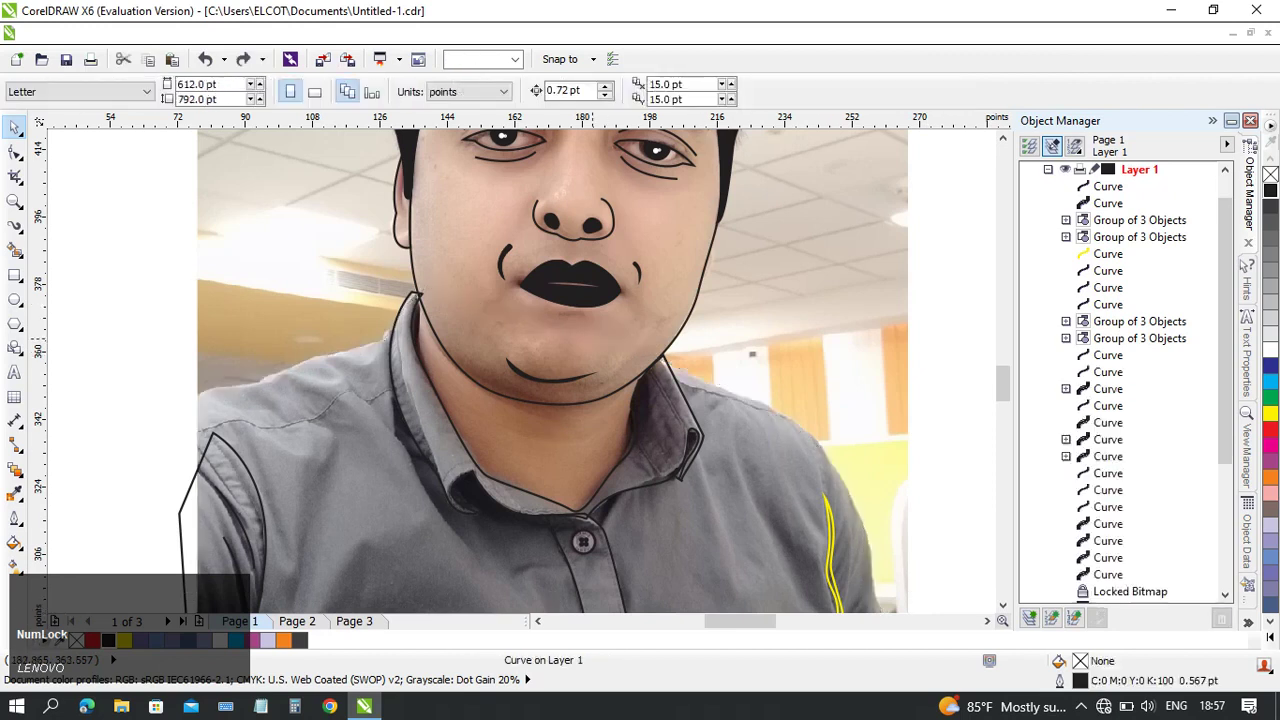
pyautogui.hotkey('ctrl', 'v')
# - Subtract the sleeve outline at the photo's left edge from the pasted shirt body outline with Front minus back
pyautogui.moveTo(640, 398); pyautogui.dragTo(652, 231)
pyautogui.moveTo(639, 336); pyautogui.dragTo(729, 304)
pyautogui.moveTo(381, 309); pyautogui.dragTo(425, 424)
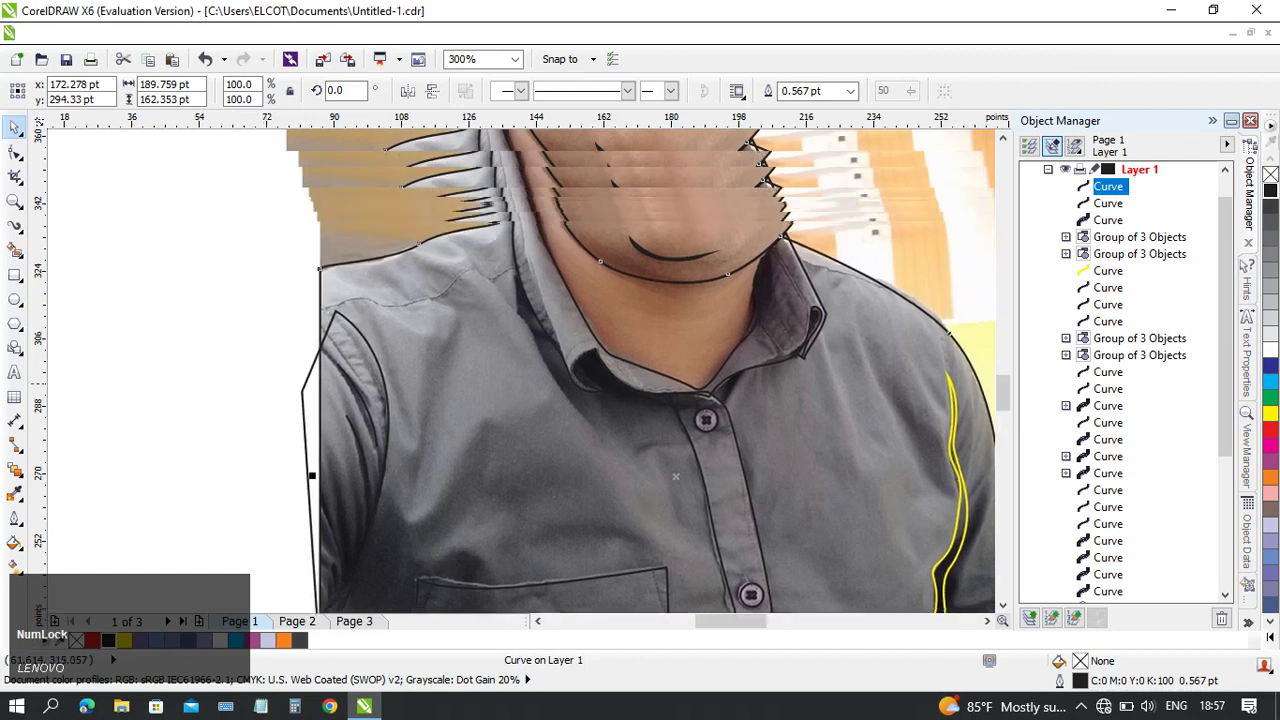
pyautogui.moveTo(437, 337); pyautogui.dragTo(435, 303)
pyautogui.click(230, 367)
pyautogui.click(301, 367)
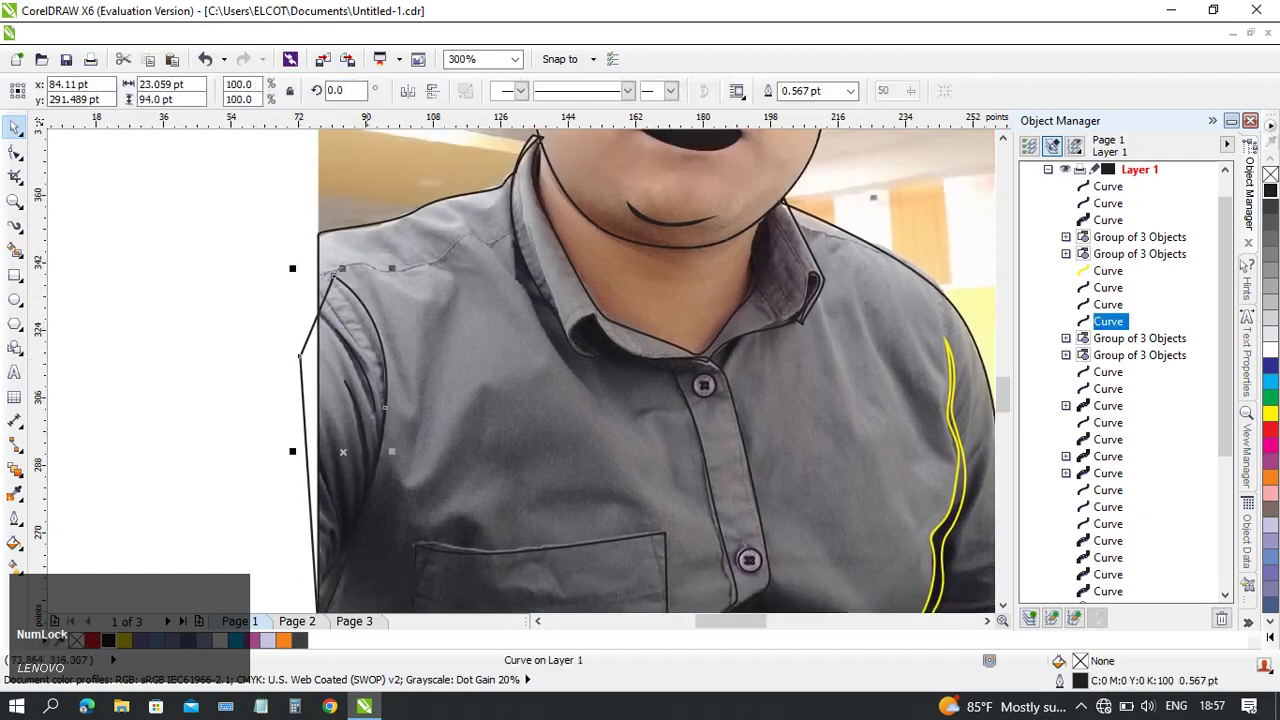
pyautogui.keyDown('shift'); pyautogui.click(1108, 186); pyautogui.keyUp('shift')
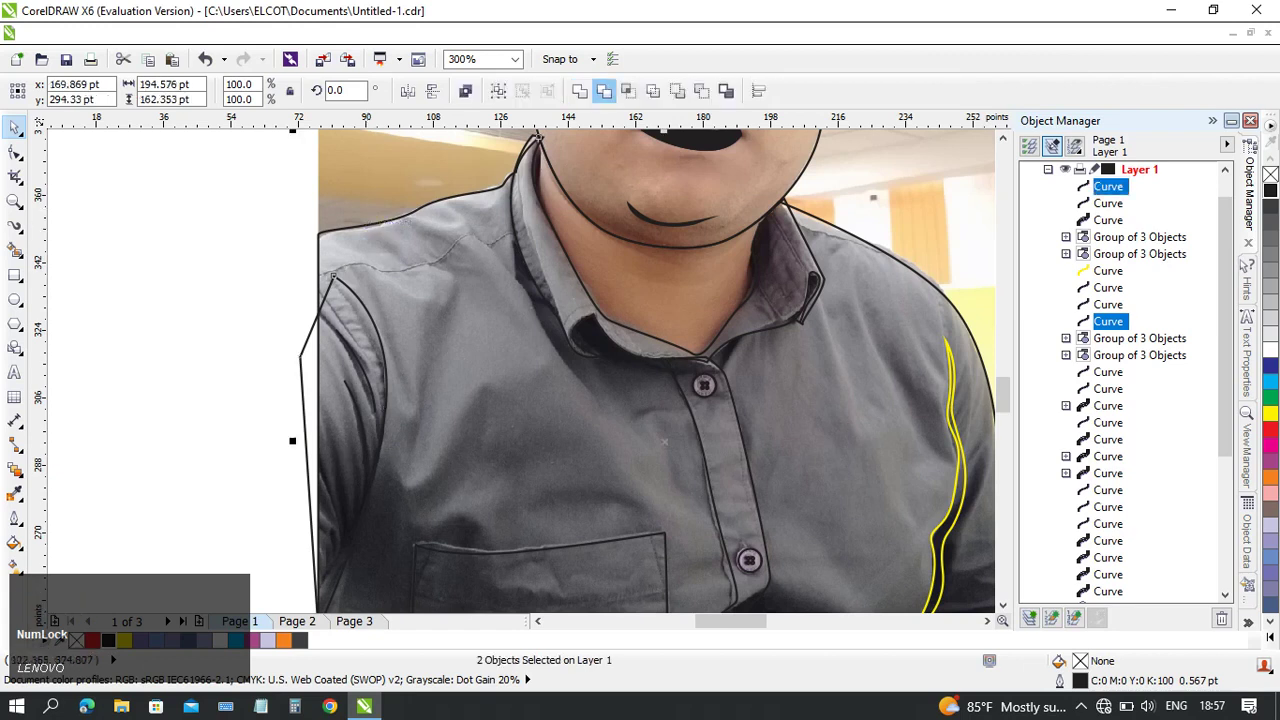
pyautogui.click(677, 91)
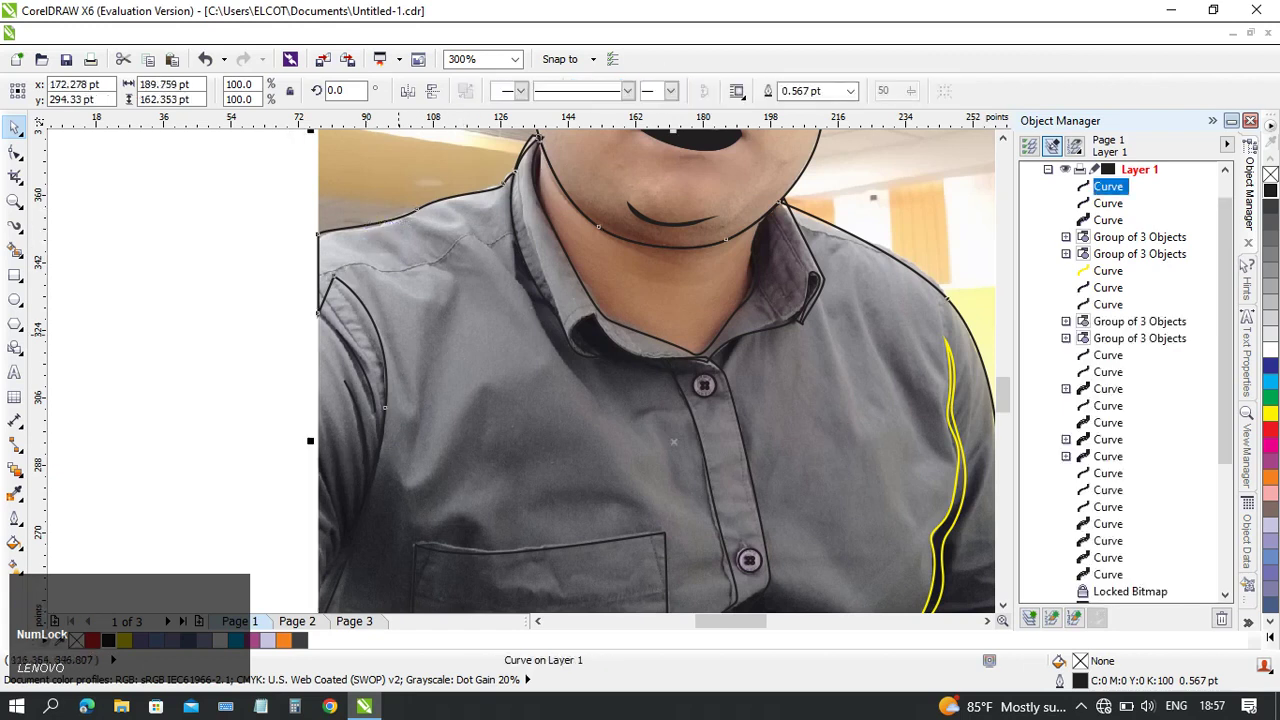
# - Isolate the sleeve part overhanging the photo's left edge with Back minus front, and paste a yellow copy over the restored outlines
pyautogui.hotkey('ctrl', 'z')
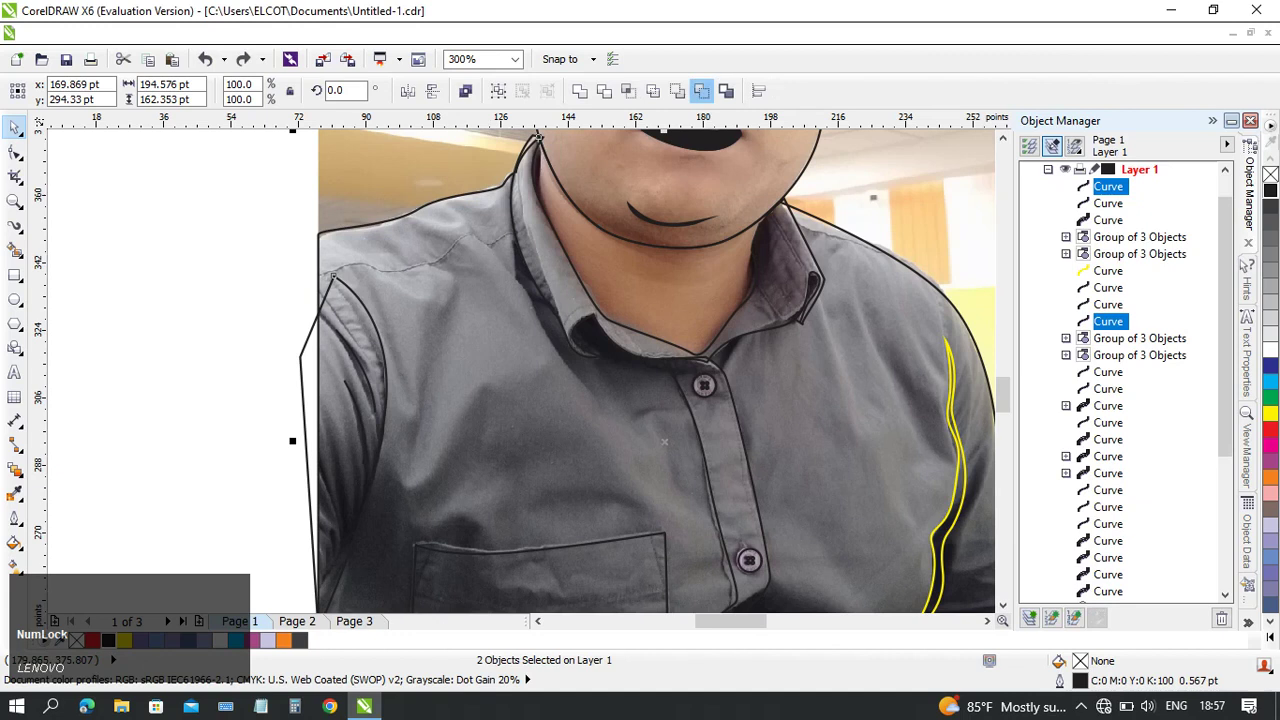
pyautogui.click(701, 91)
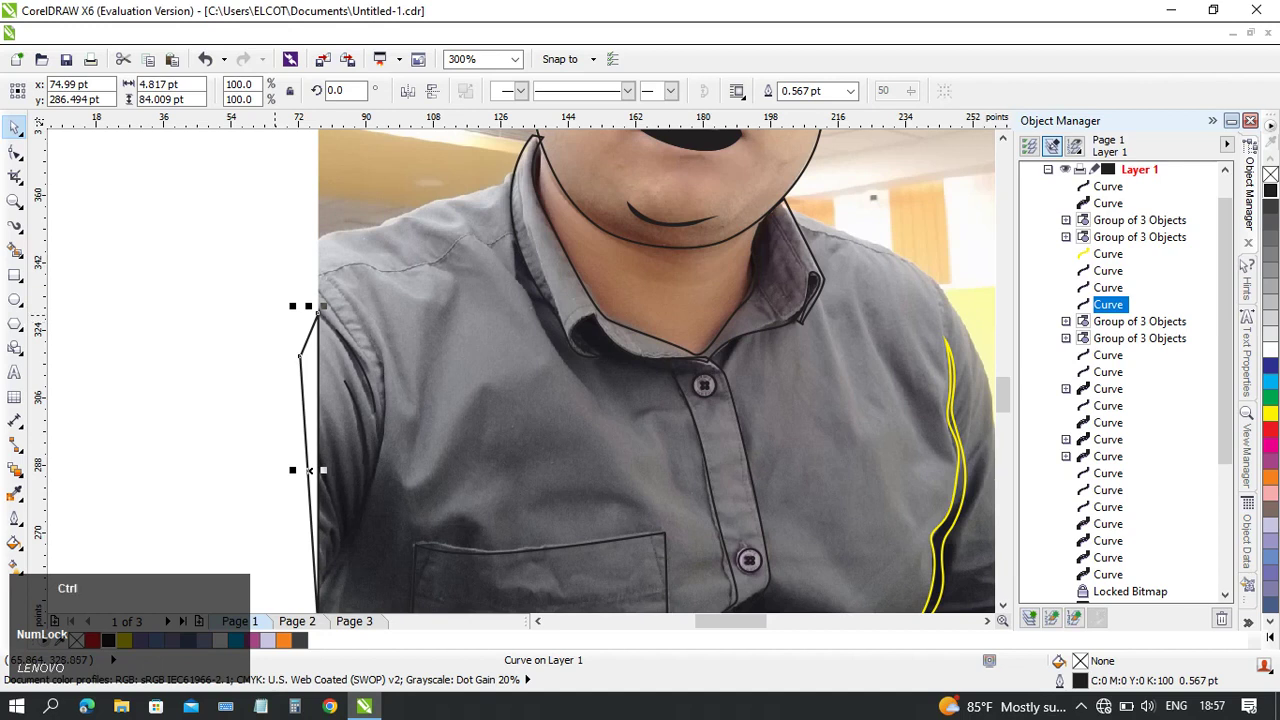
pyautogui.hotkey('ctrl', 'z')
pyautogui.press('Escape')
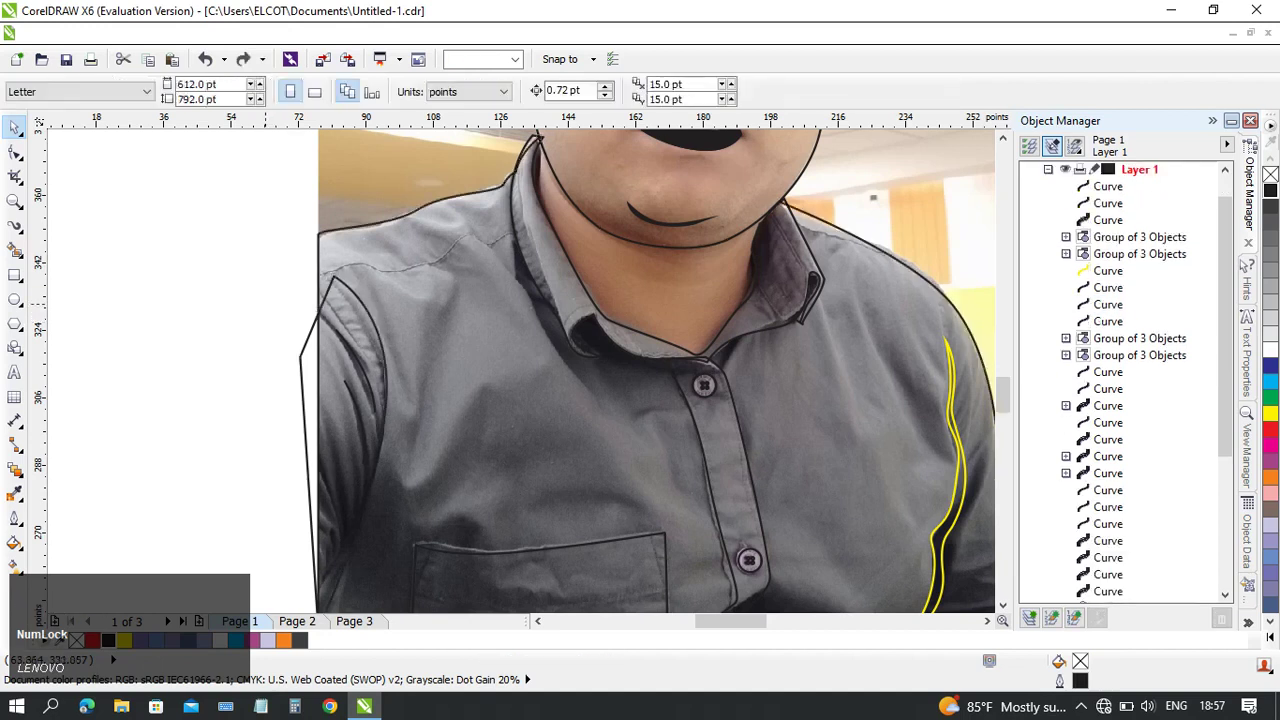
pyautogui.hotkey('ctrl', 'v')
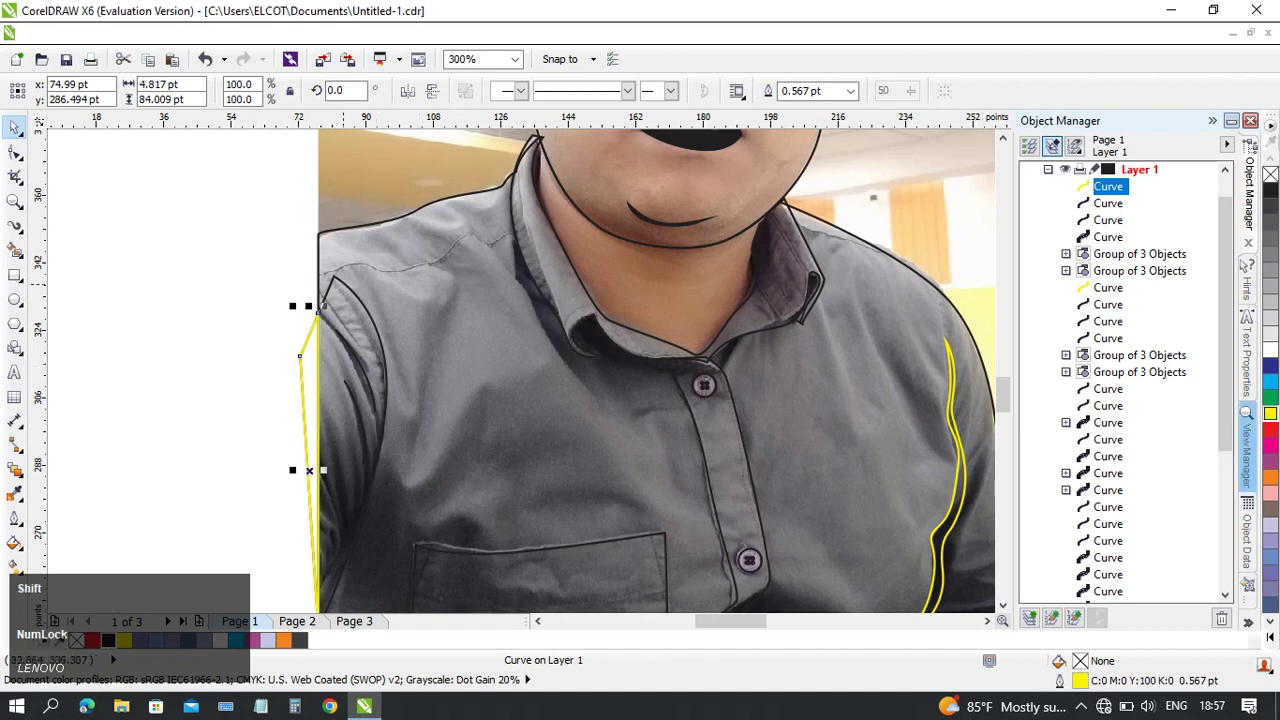
# - Try to subtract the sleeve outline from the yellow overhang piece with Front minus back
pyautogui.keyDown('shift'); pyautogui.click(344, 284); pyautogui.keyUp('shift')
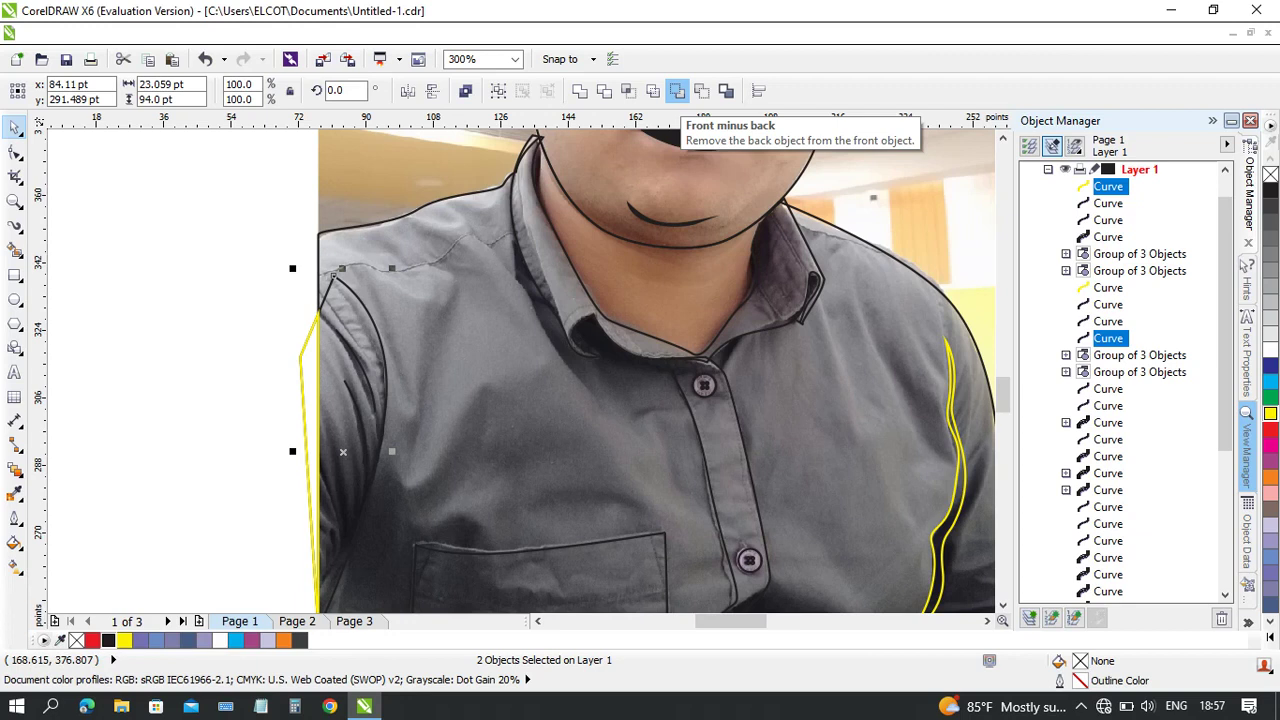
pyautogui.click(677, 91)
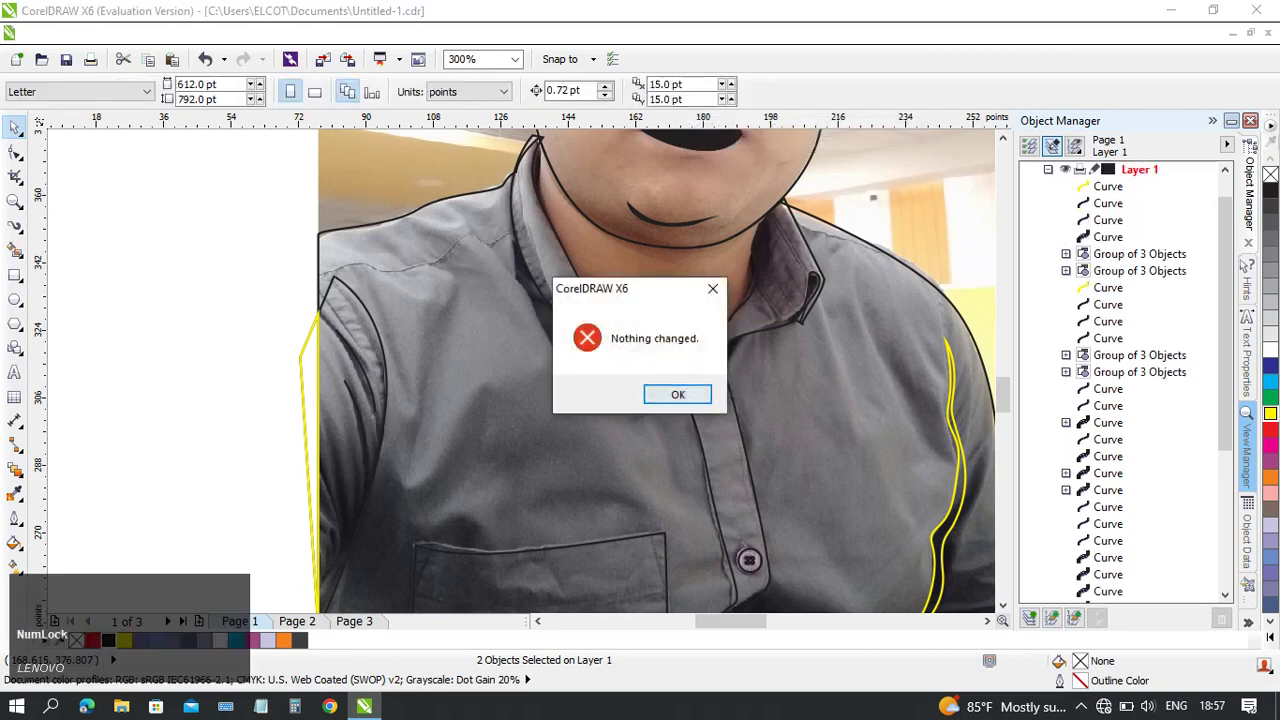
pyautogui.press('Return')
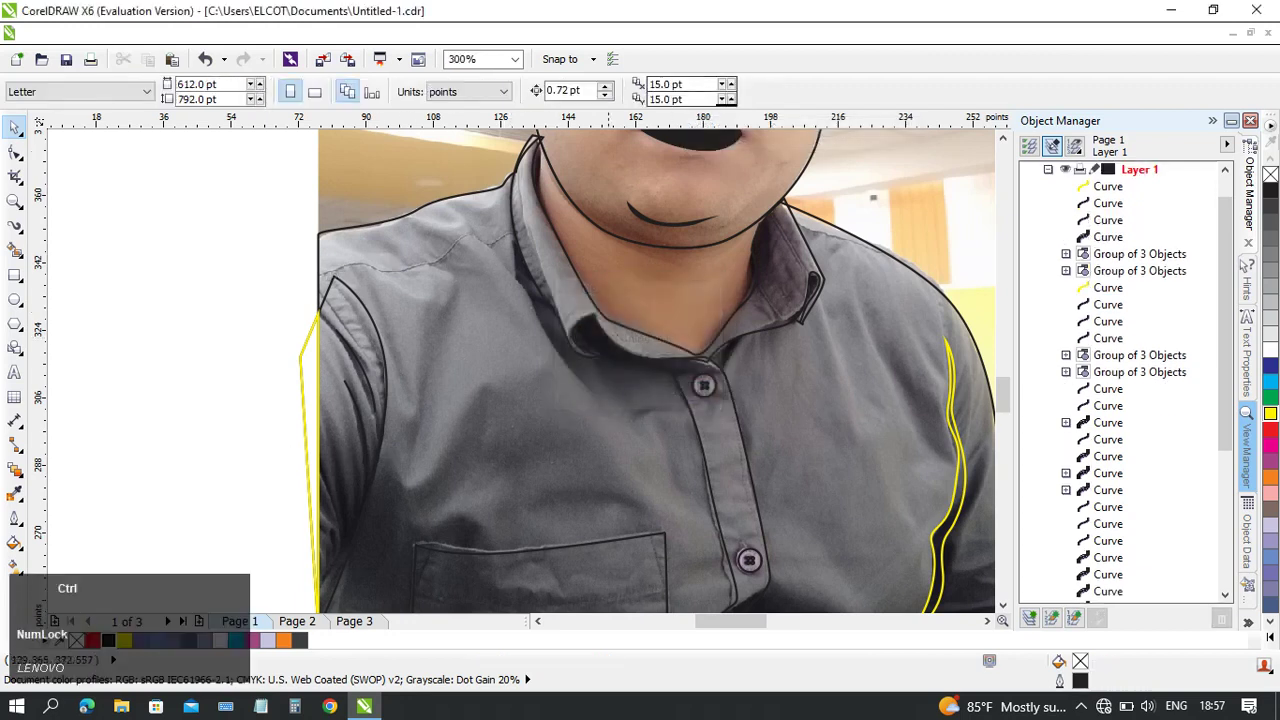
# - Subtract the yellow overhang piece from the sleeve outline with Back minus front
pyautogui.click(302, 370)
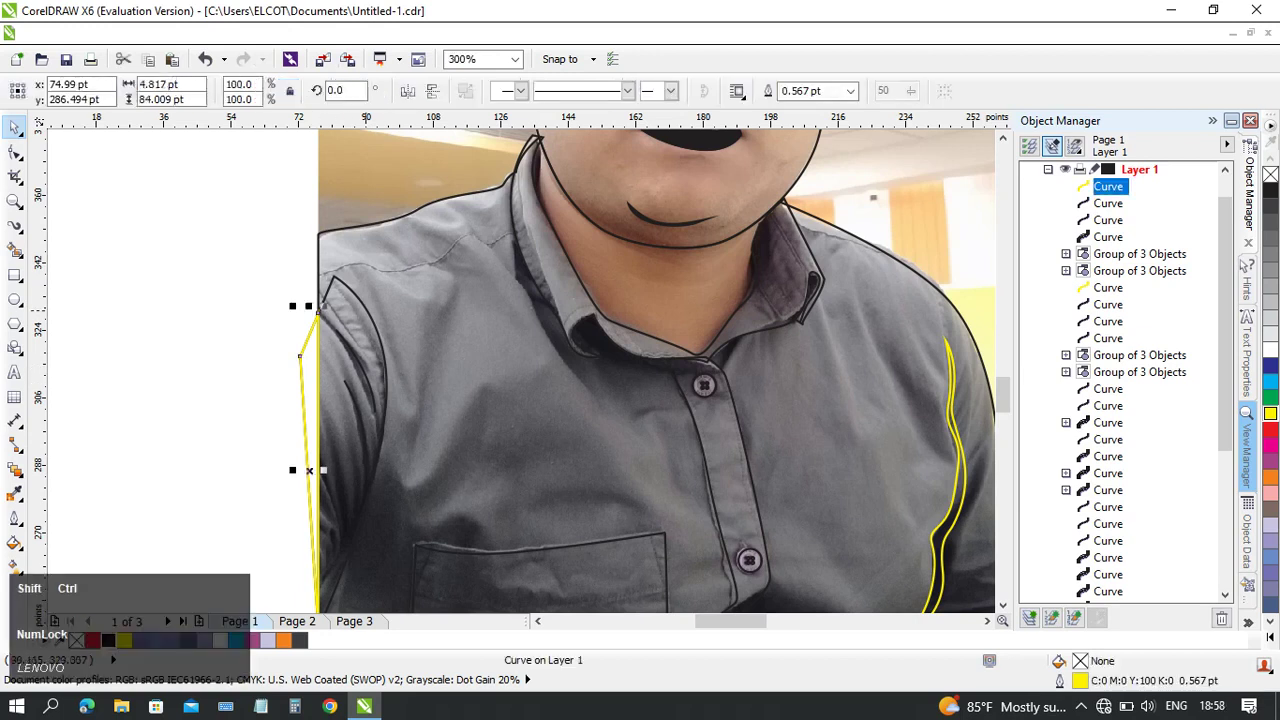
pyautogui.keyDown('ctrl'); pyautogui.click(333, 276); pyautogui.keyUp('ctrl')
pyautogui.moveTo(212, 289); pyautogui.dragTo(211, 288)
pyautogui.hotkey('ctrl', 'z')
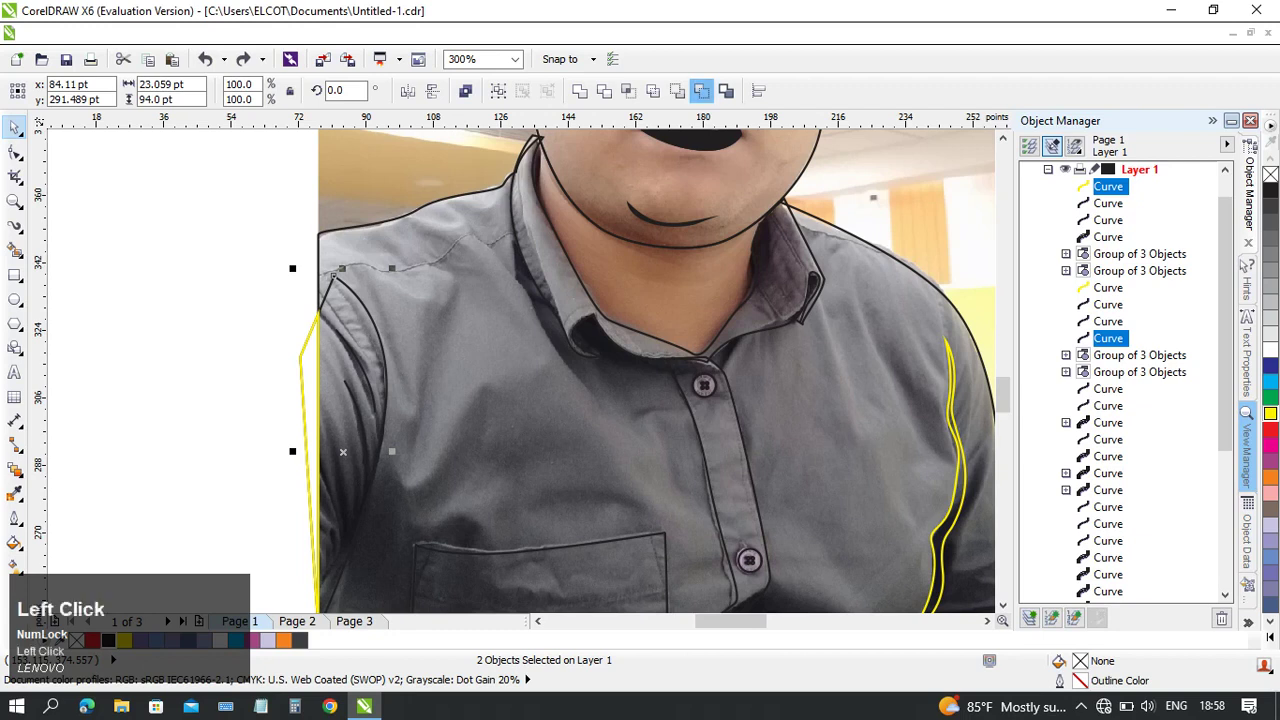
pyautogui.click(702, 91)
pyautogui.click(270, 328)
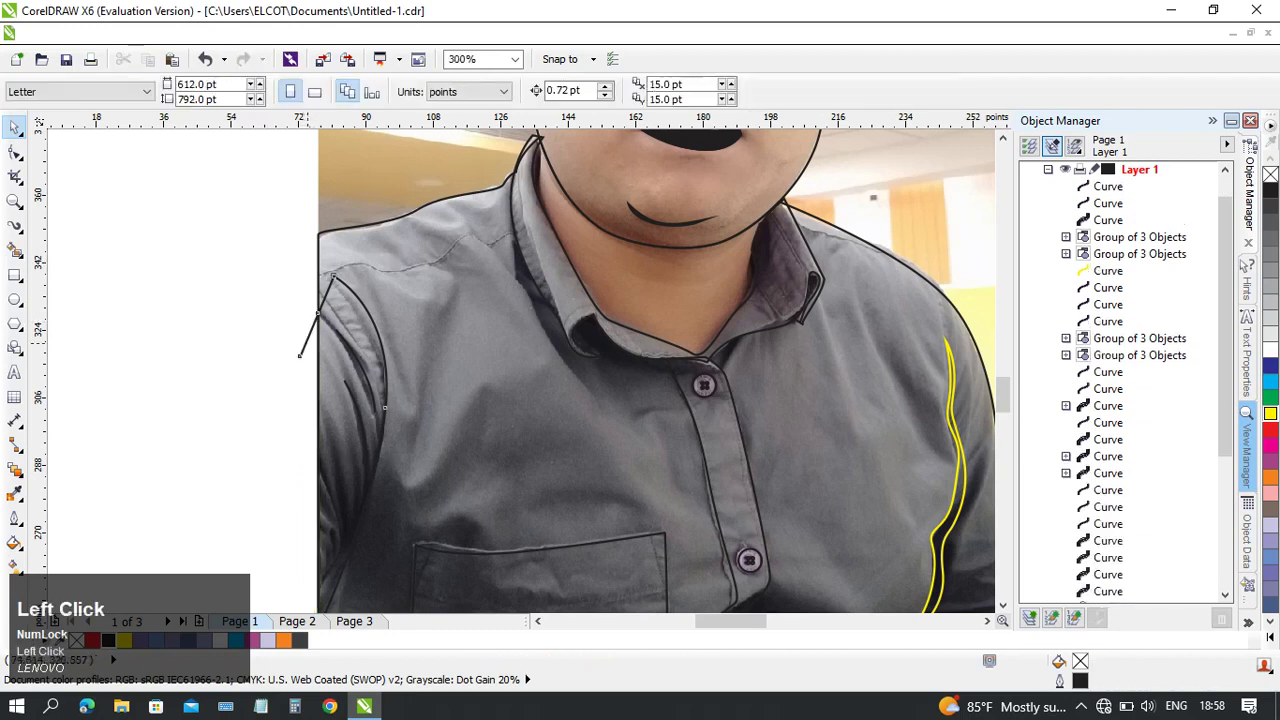
# - Delete the stray end node of the sleeve outline outside the photo edge with the Pen tool
pyautogui.click(308, 343)
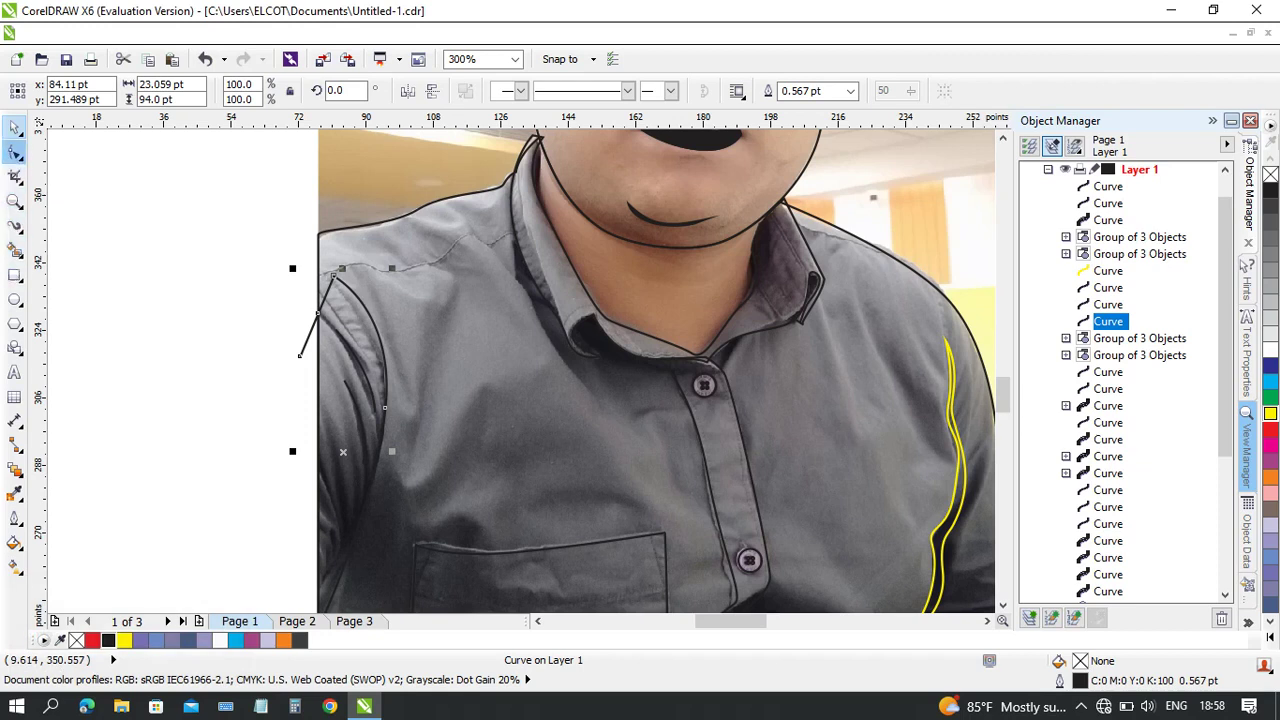
pyautogui.click(15, 152)
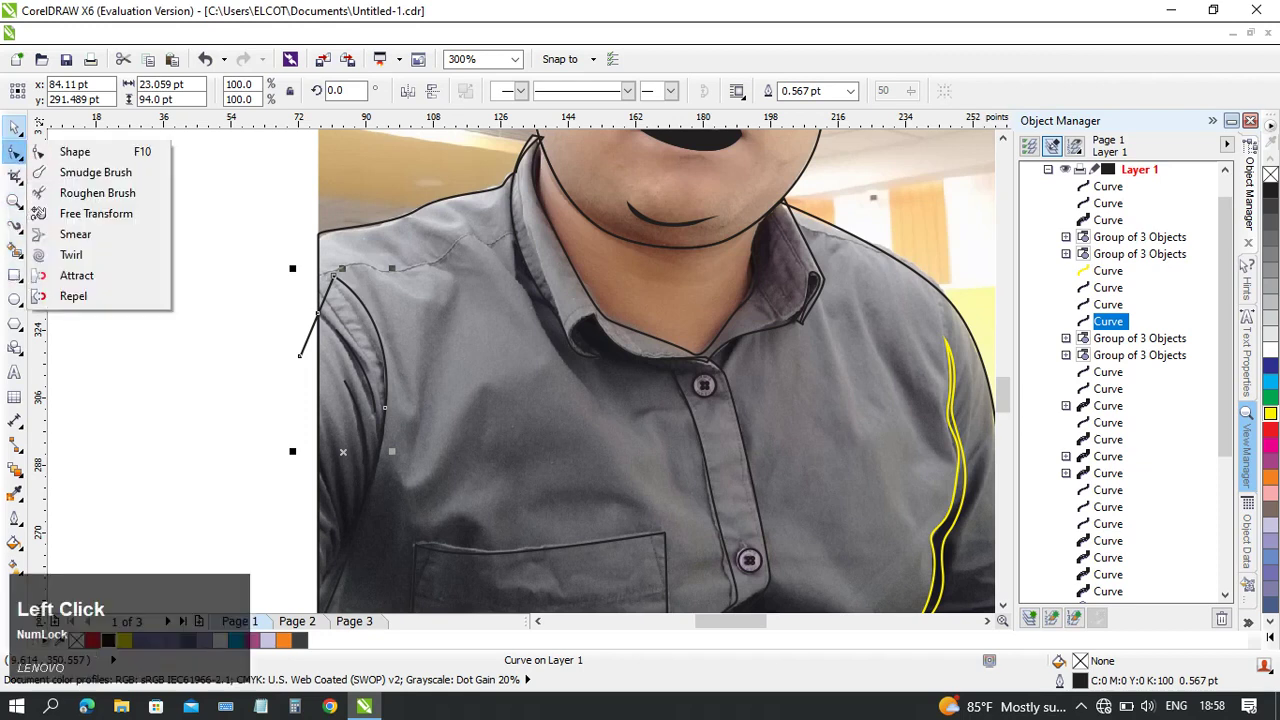
pyautogui.click(15, 225)
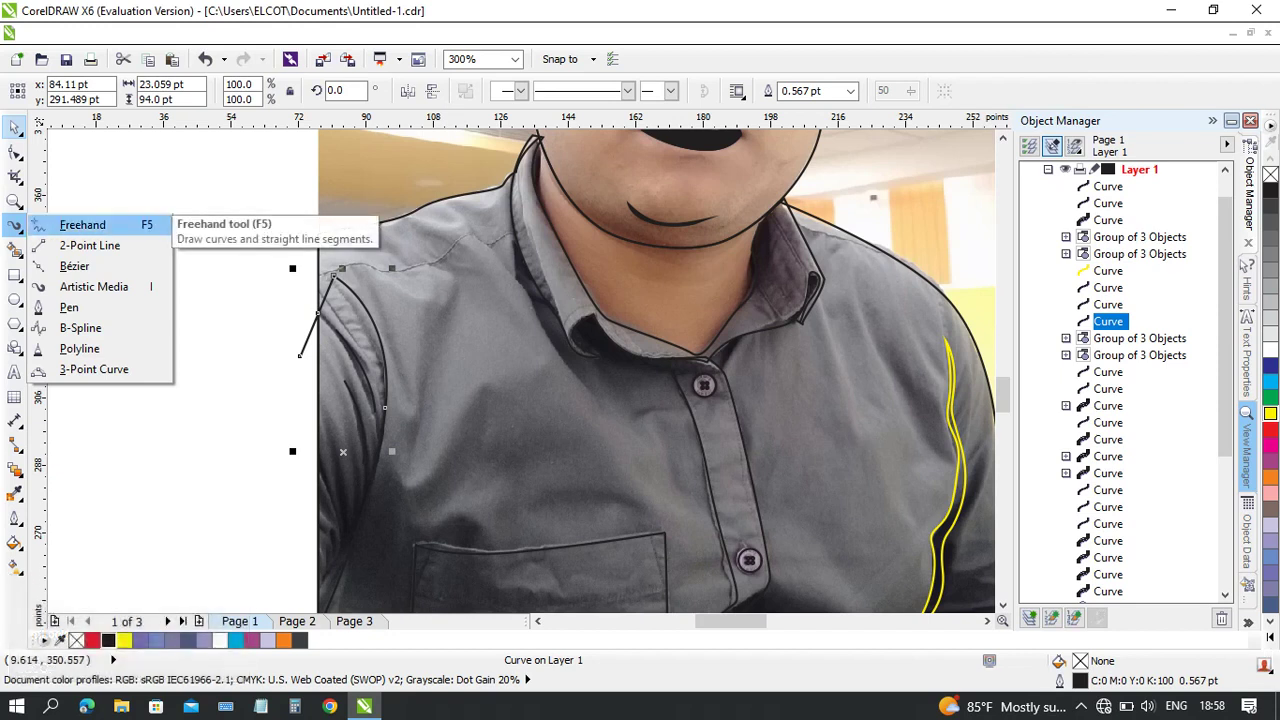
pyautogui.click(82, 225)
pyautogui.click(15, 225)
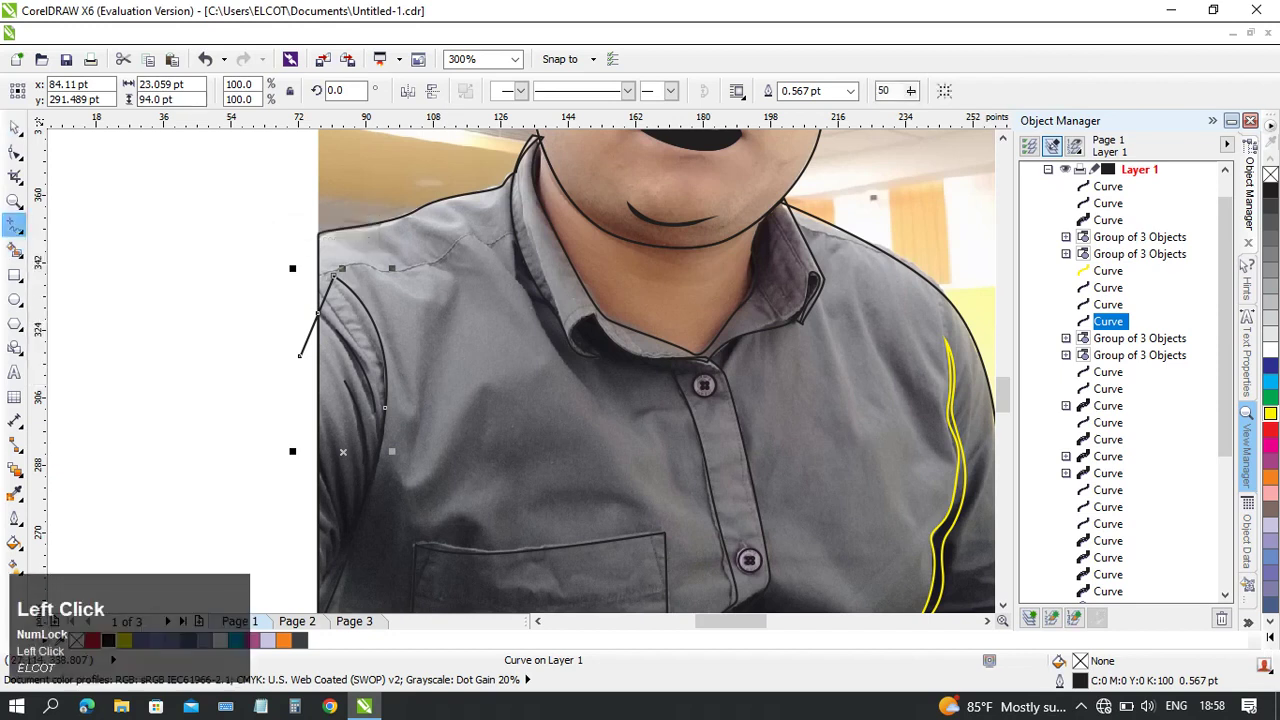
pyautogui.rightClick(15, 225)
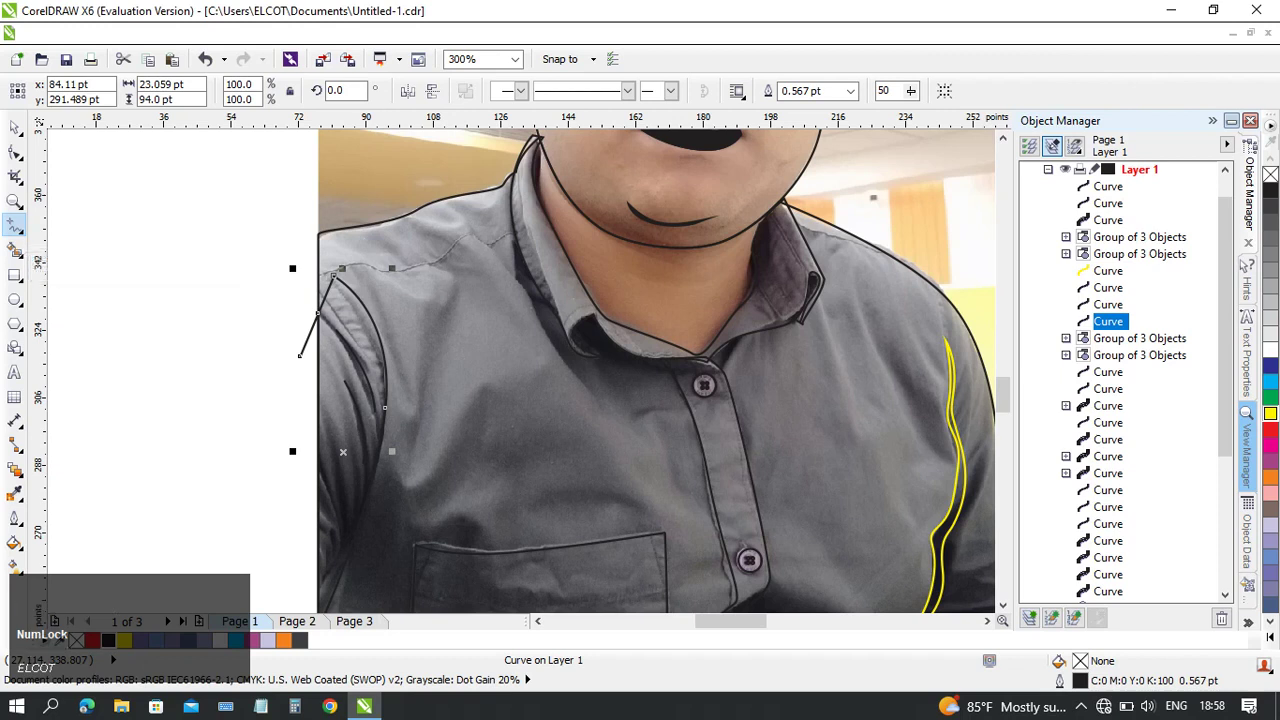
pyautogui.click(17, 227)
pyautogui.click(69, 307)
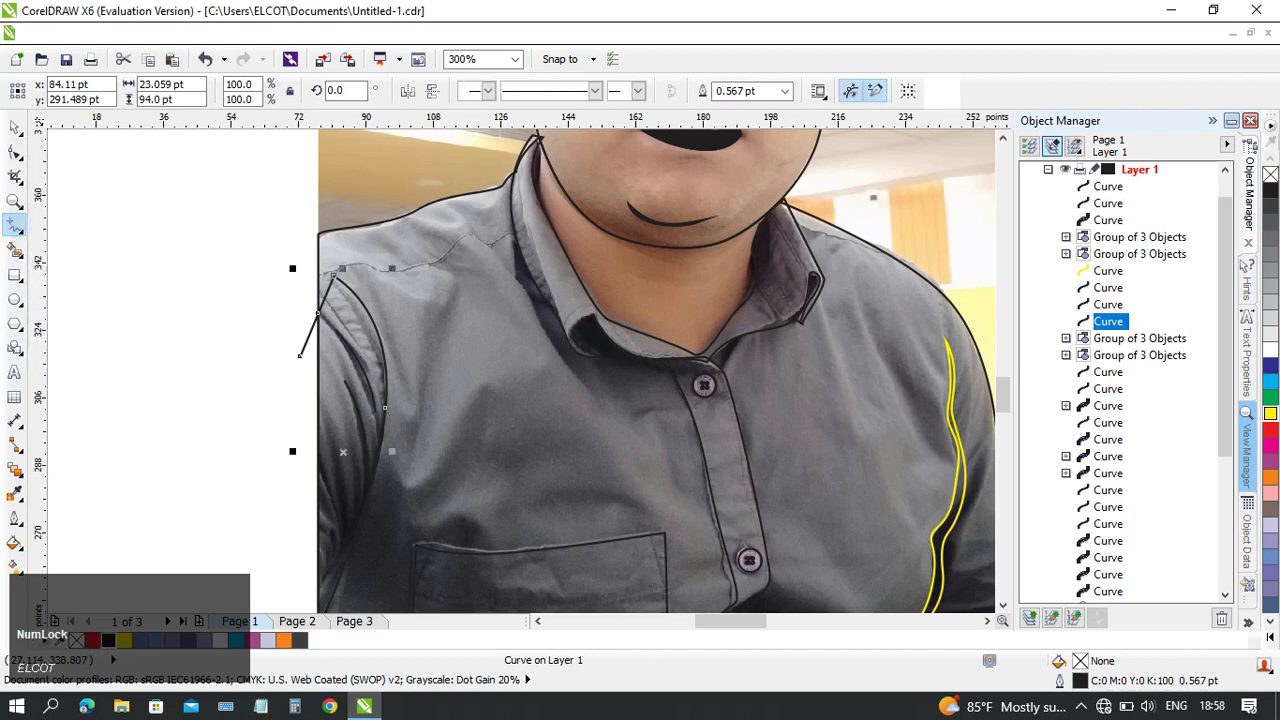
pyautogui.click(300, 356)
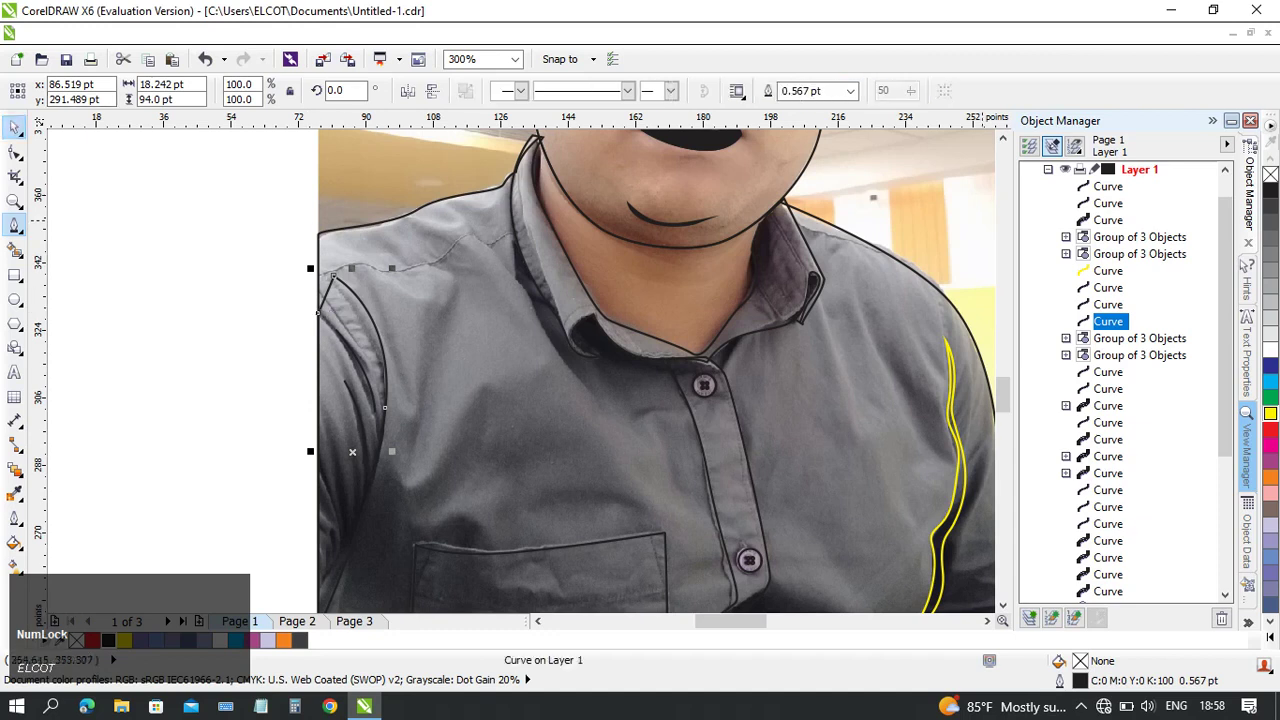
# - Fill the trimmed sleeve shape with white to check that it is closed, and remove the fill again
pyautogui.click(1270, 349)
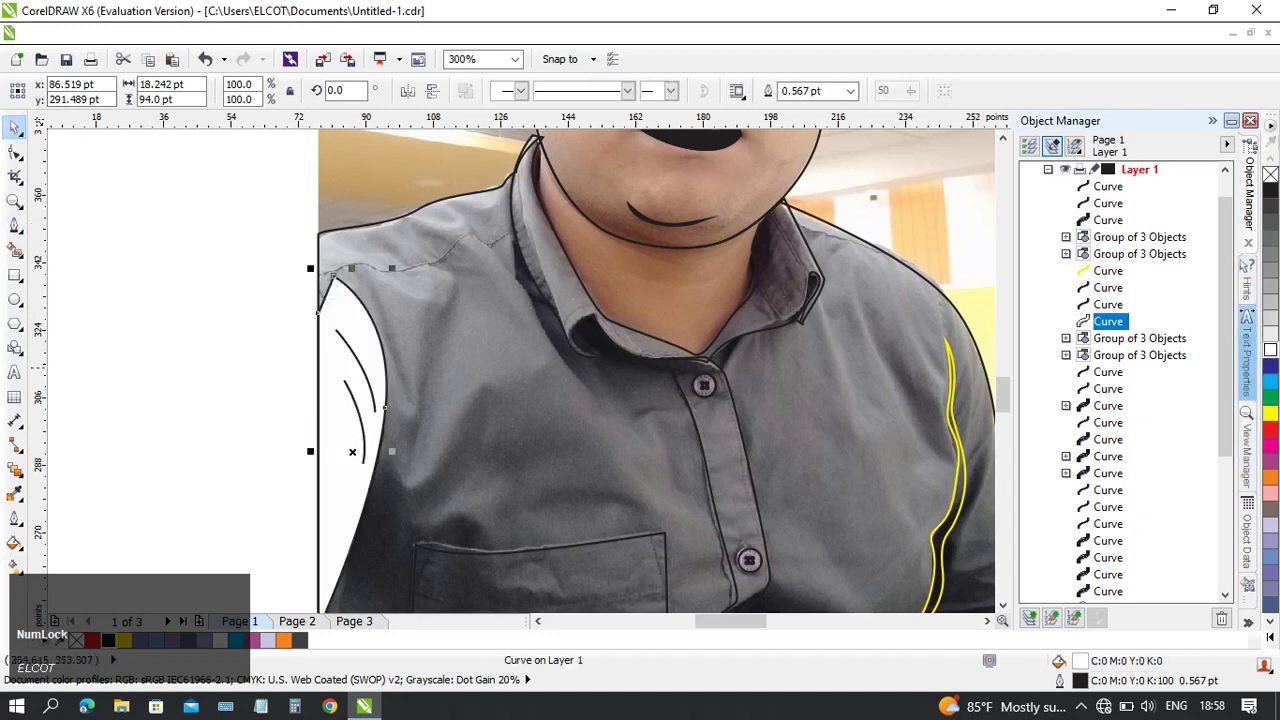
pyautogui.click(1270, 175)
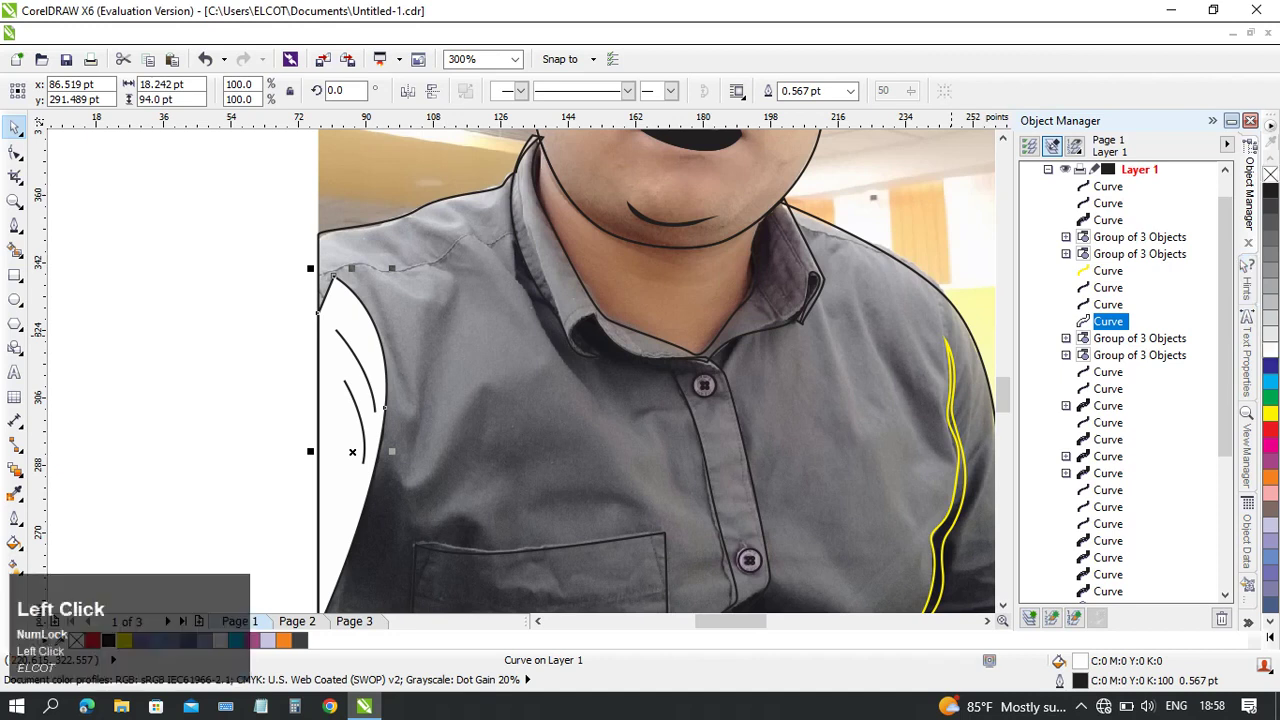
pyautogui.click(268, 318)
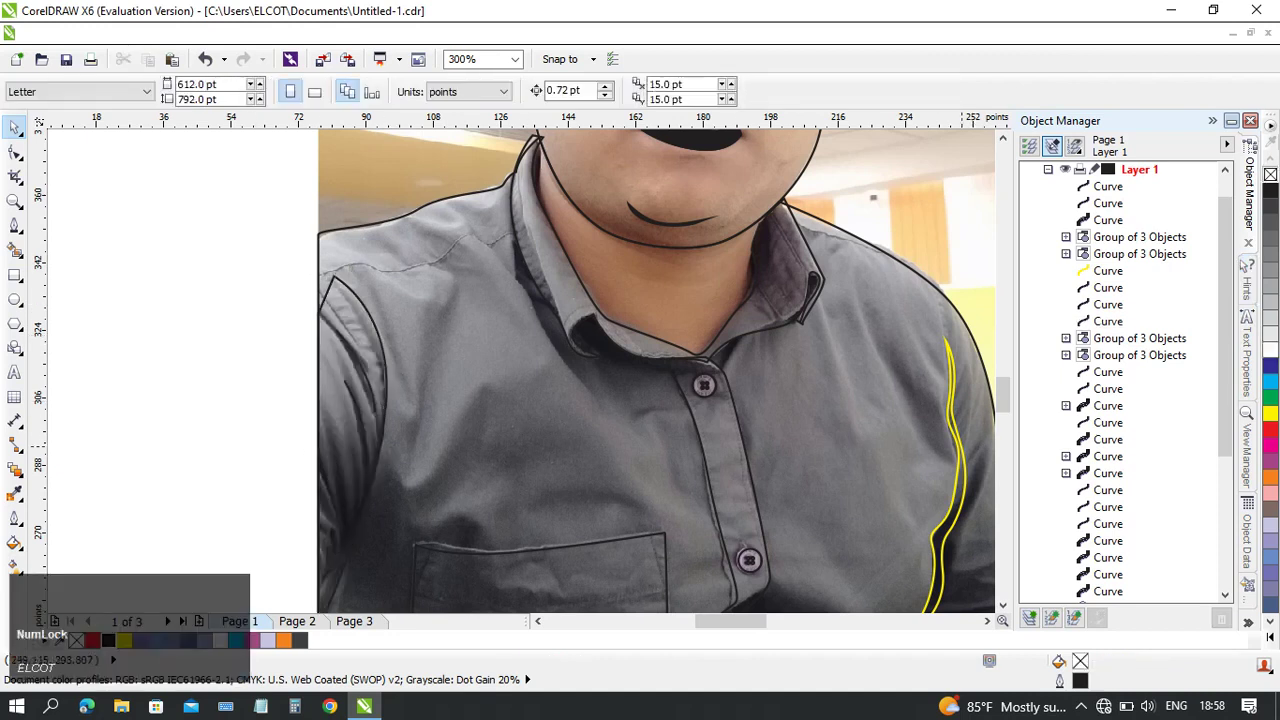
# - Change the yellow outline of the fold near the shirt's other sleeve to black
pyautogui.click(962, 446)
pyautogui.rightClick(1270, 190)
pyautogui.moveTo(843, 175); pyautogui.dragTo(639, 399)
pyautogui.scroll(-1, 639, 399)
pyautogui.scroll(2, 484, 467)
pyautogui.moveTo(484, 467); pyautogui.dragTo(652, 455)
pyautogui.scroll(-3, 633, 395)
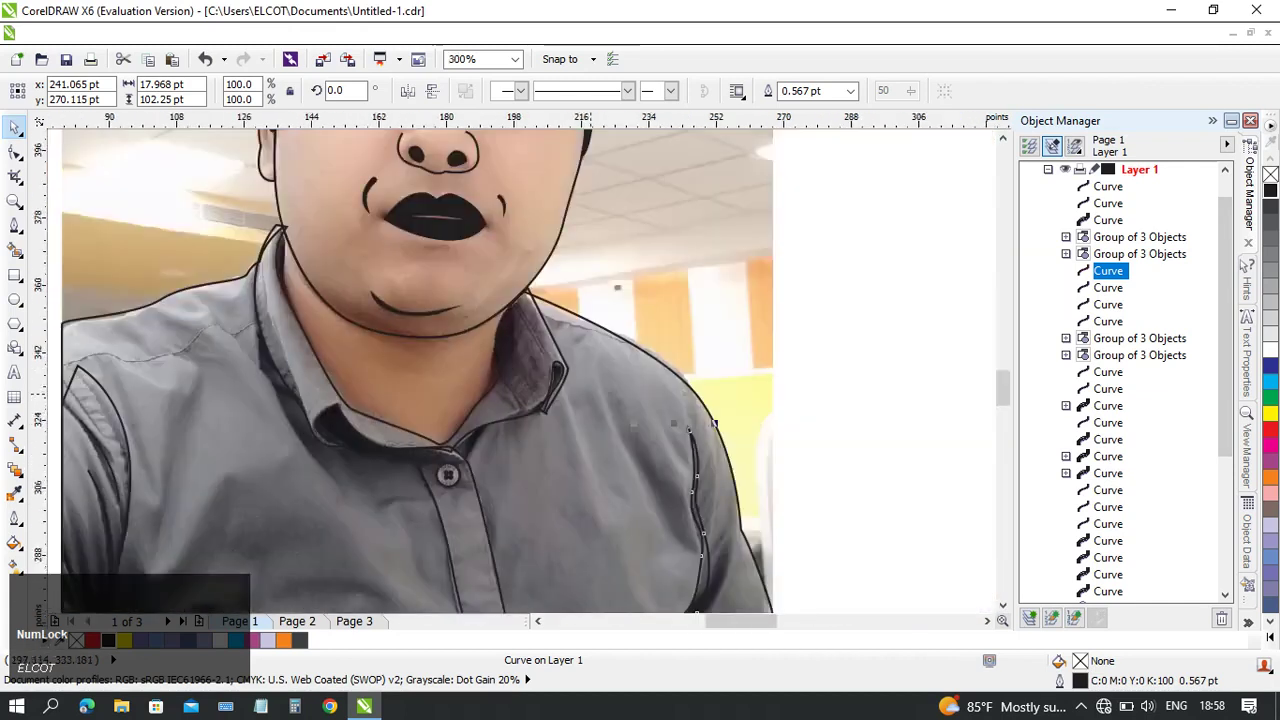
pyautogui.middleClick(563, 487)
pyautogui.press('Escape')
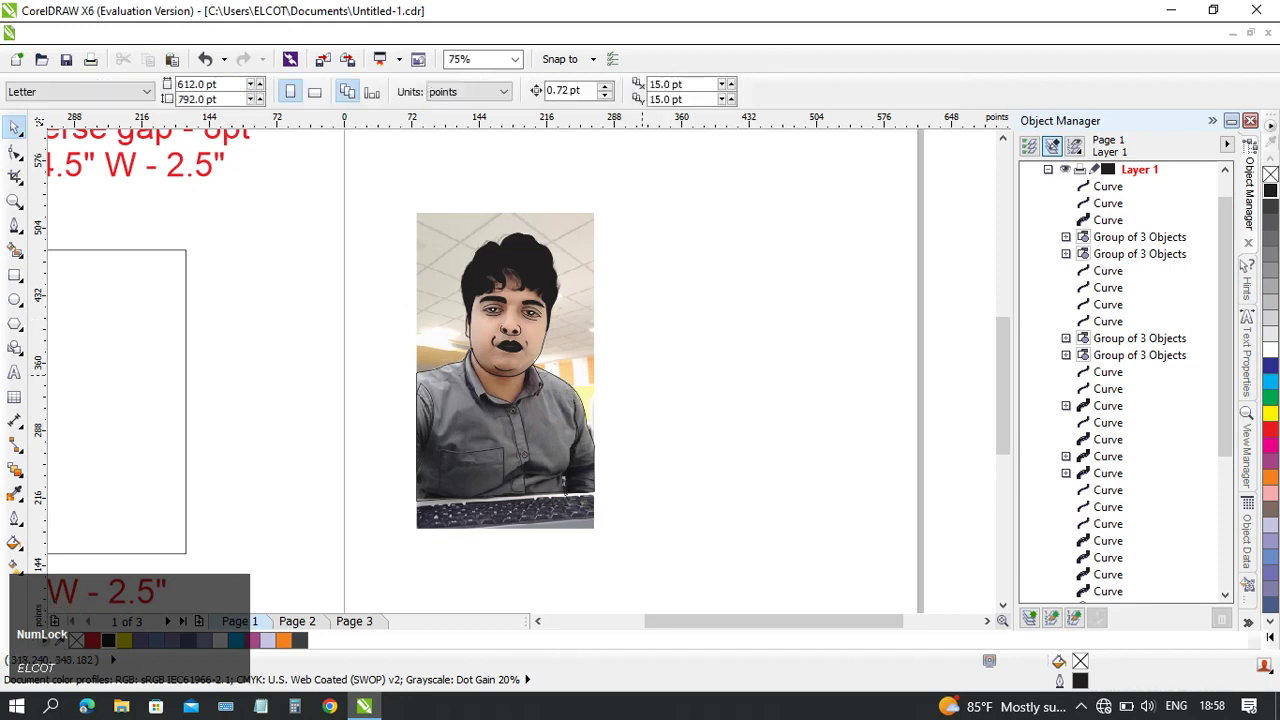
# - Select all the traced line art and place a copy of it on the page beside the photo
pyautogui.moveTo(354, 210); pyautogui.dragTo(626, 529)
pyautogui.moveTo(563, 487); pyautogui.dragTo(765, 481)
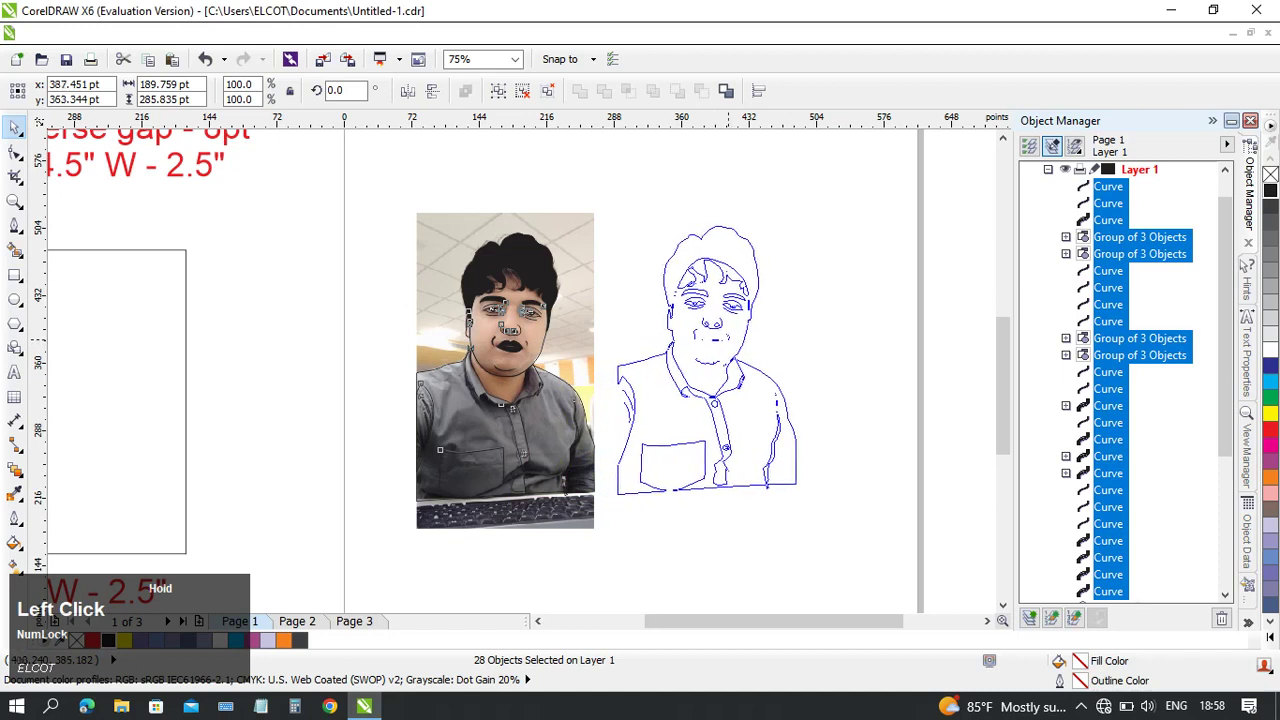
pyautogui.moveTo(765, 483); pyautogui.dragTo(773, 490)
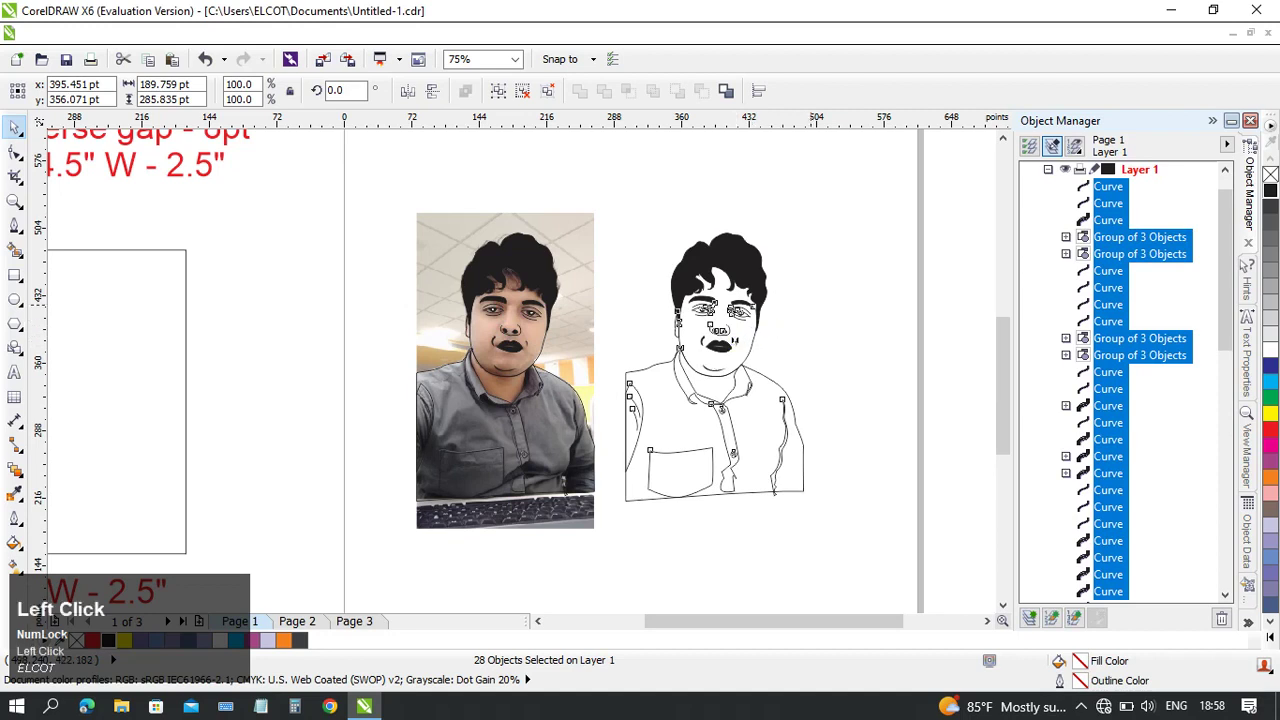
pyautogui.click(811, 305)
# - Examine the copied line art up close and compare it with the original photo
pyautogui.scroll(1, 867, 366)
pyautogui.middleClick(675, 545)
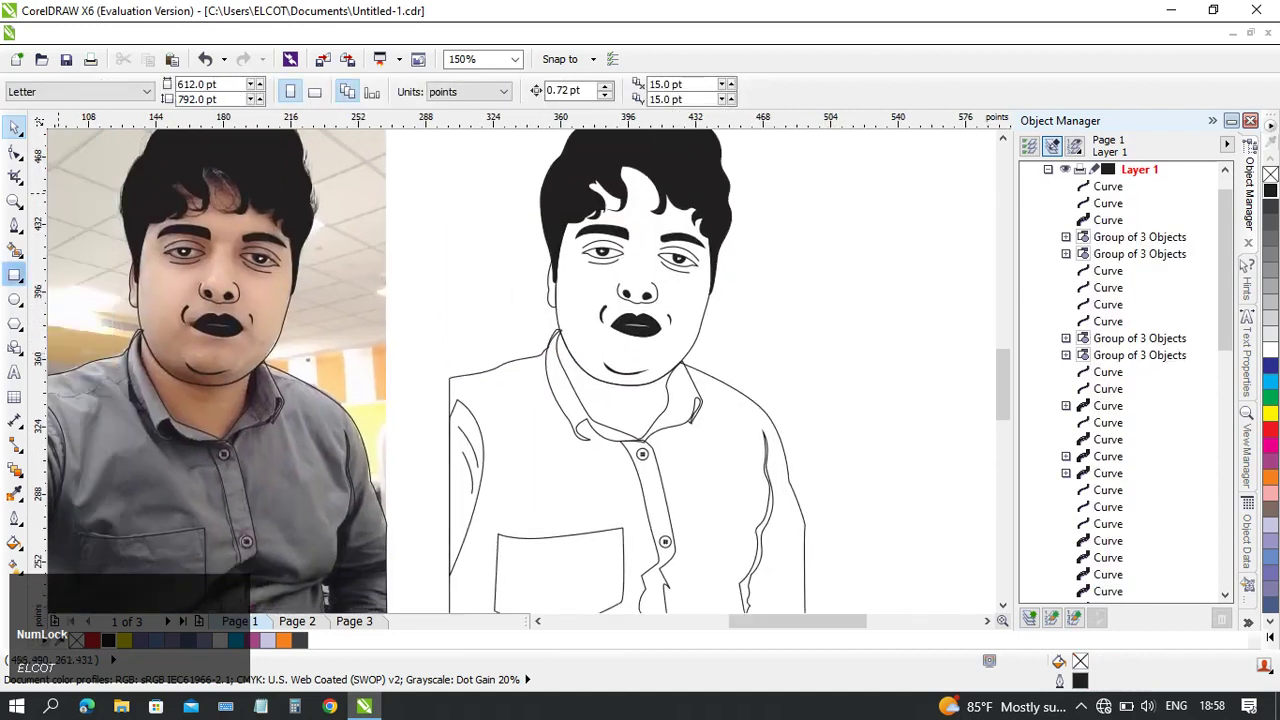
pyautogui.middleClick(515, 347)
pyautogui.scroll(-1, 502, 296)
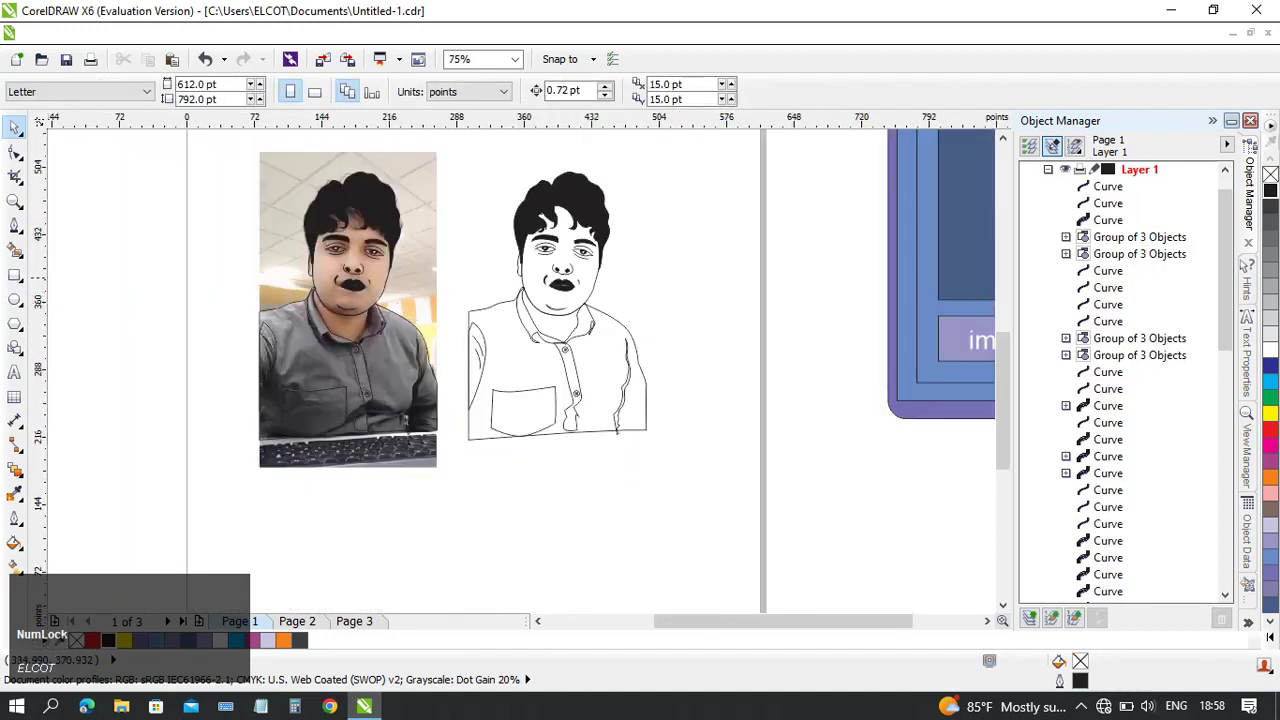
pyautogui.middleClick(452, 279)
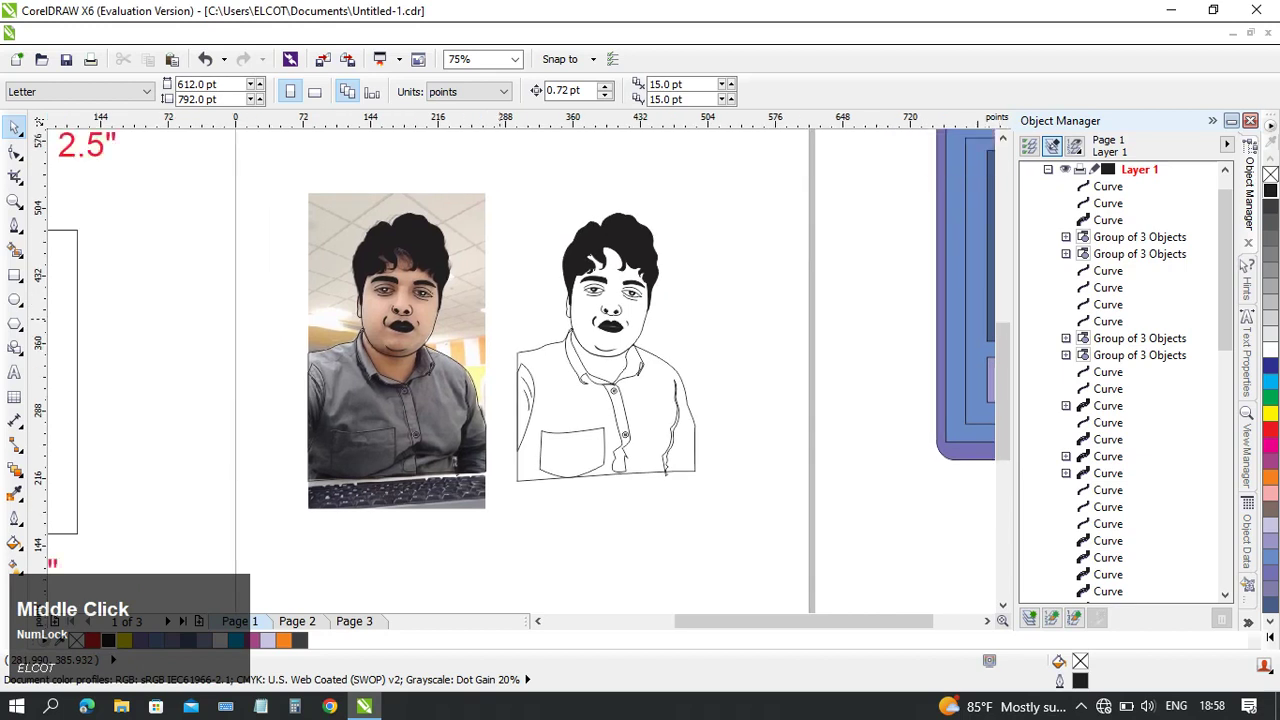
pyautogui.scroll(1, 577, 286)
pyautogui.middleClick(577, 286)
pyautogui.scroll(-1, 521, 300)
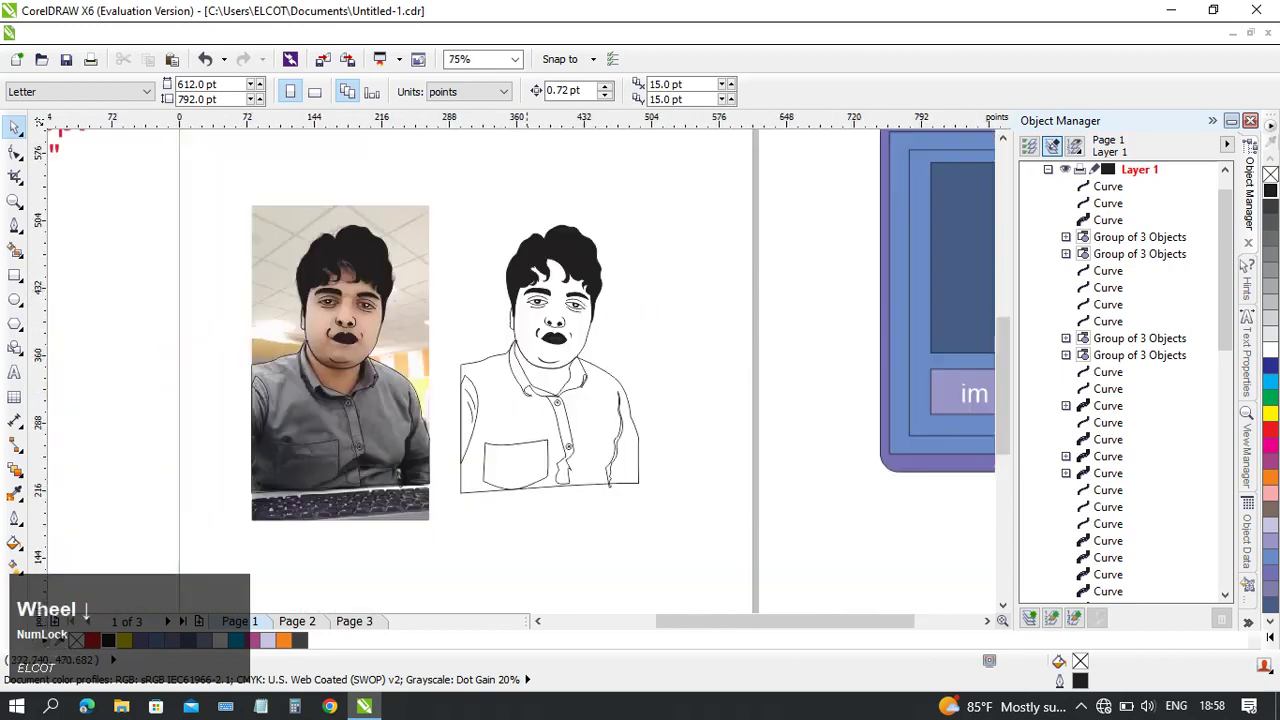
pyautogui.middleClick(529, 240)
pyautogui.scroll(-1, 495, 304)
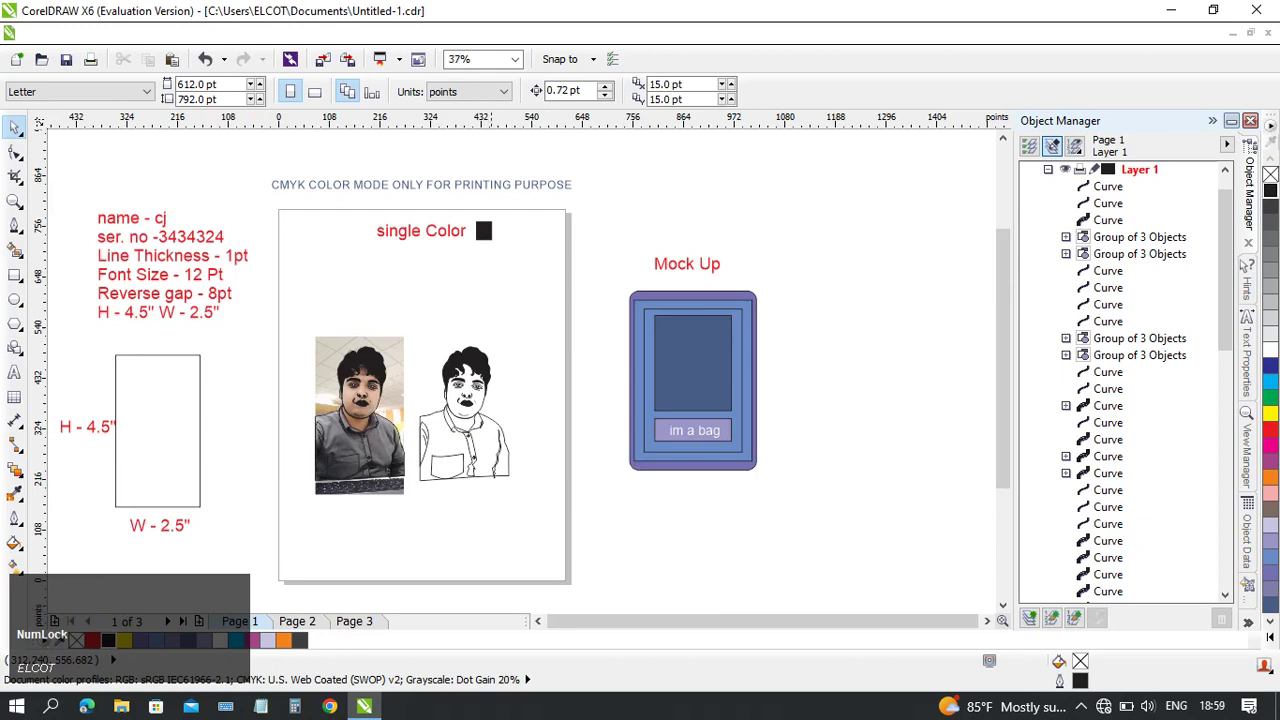
# - Examine the black single Color swatch above the artwork and compare it with the line drawing
pyautogui.middleClick(495, 302)
pyautogui.click(531, 234)
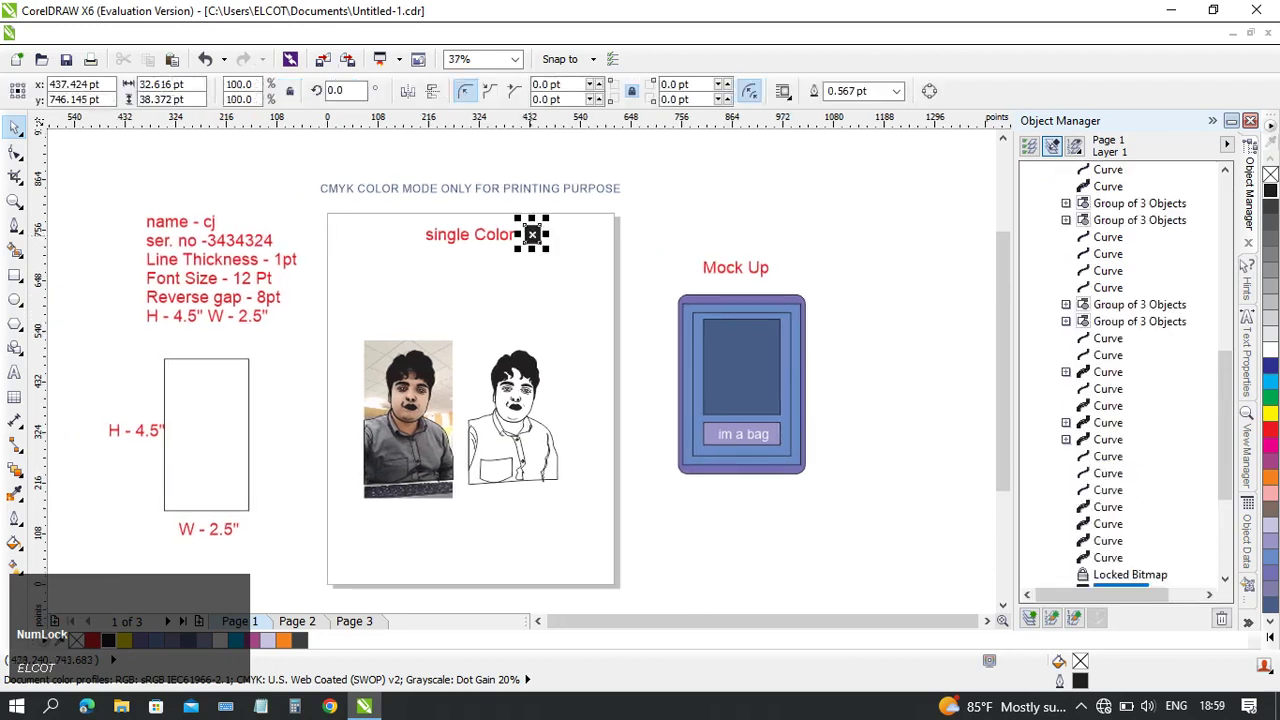
pyautogui.scroll(2, 531, 234)
pyautogui.middleClick(443, 214)
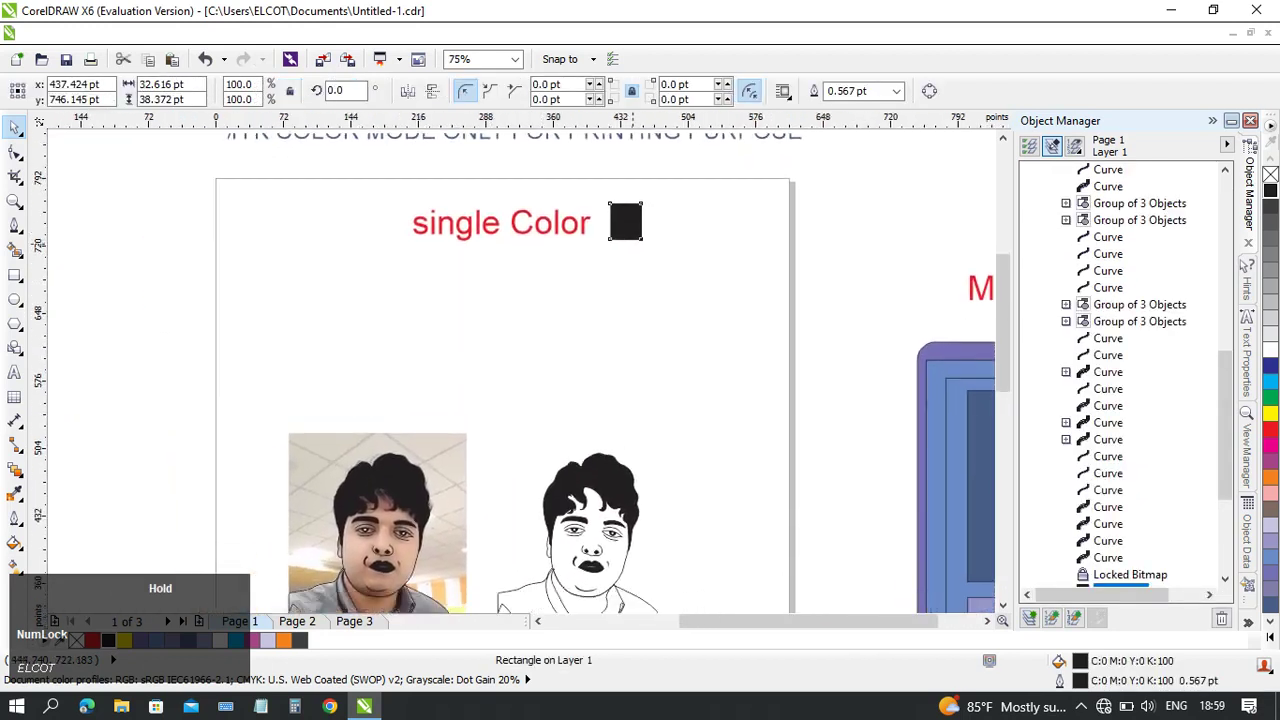
pyautogui.scroll(-2, 386, 221)
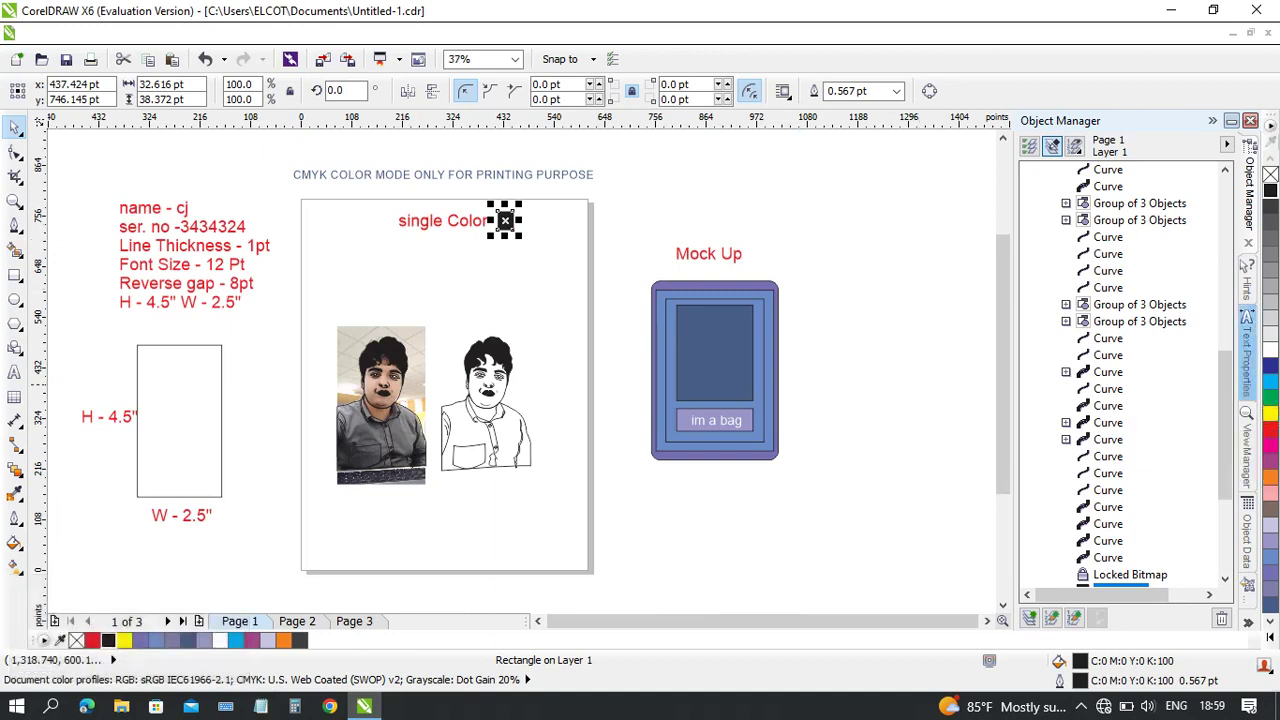
pyautogui.scroll(1, 466, 386)
pyautogui.middleClick(466, 386)
pyautogui.click(497, 240)
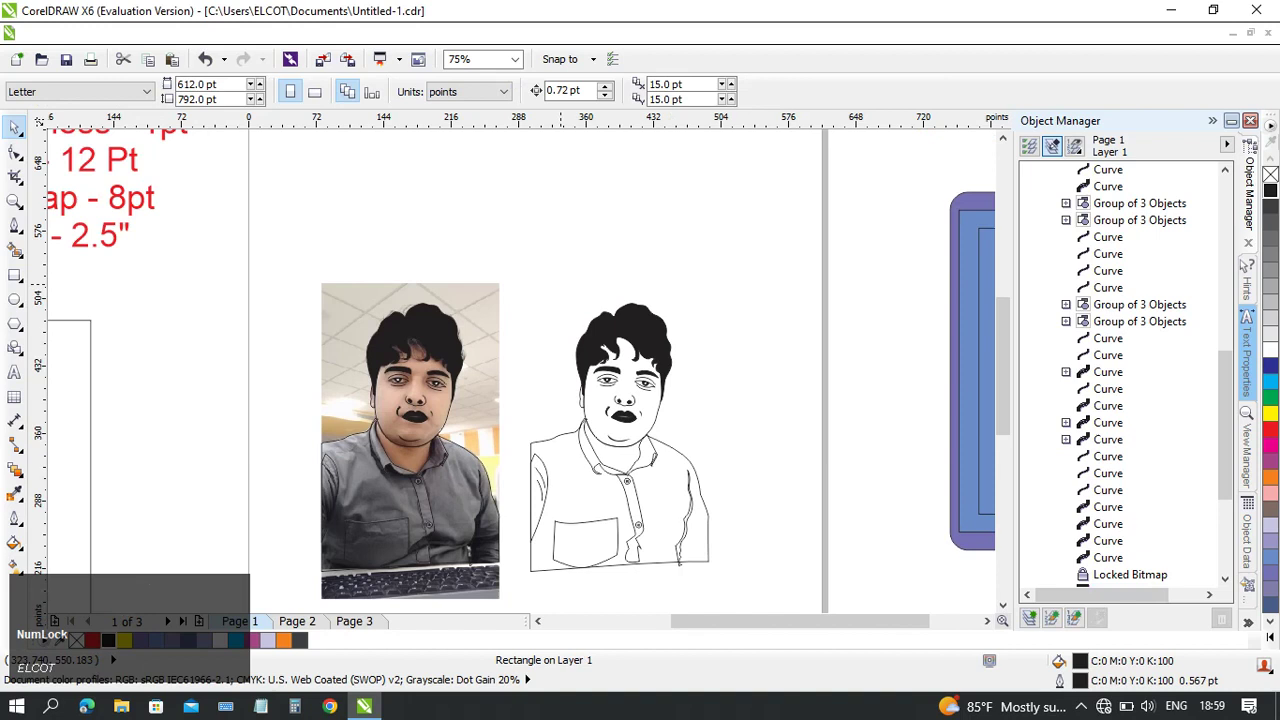
# - Group the 28 objects of the copied line art and place a duplicate in the 4.5" by 2.5" frame beside the page
pyautogui.scroll(-1, 497, 238)
pyautogui.middleClick(500, 240)
pyautogui.click(775, 285)
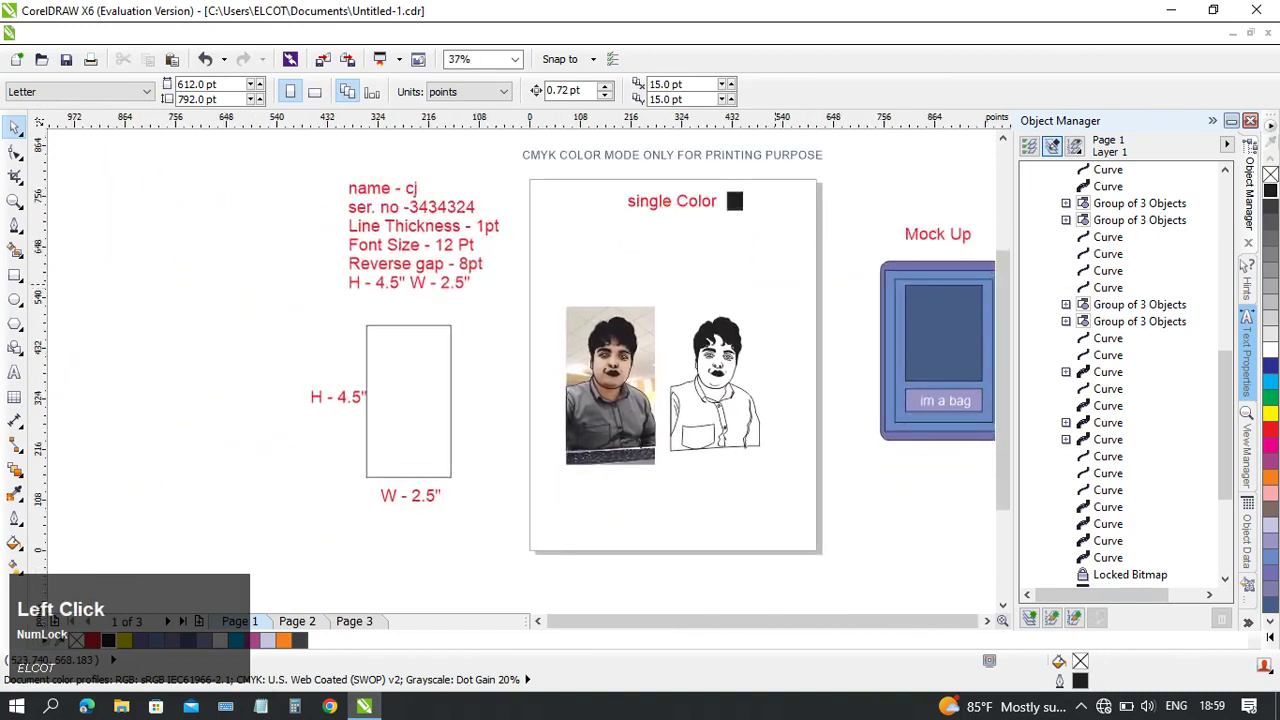
pyautogui.click(698, 436)
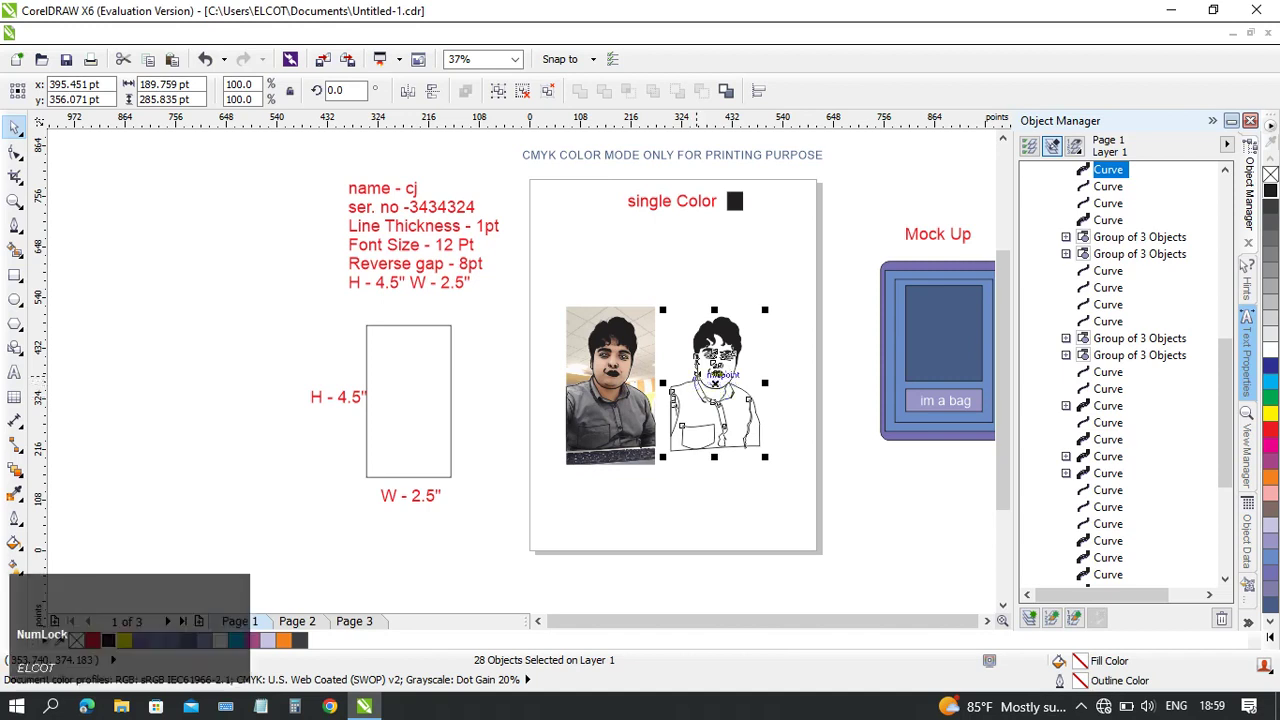
pyautogui.hotkey('ctrl', 'g')
pyautogui.moveTo(697, 340); pyautogui.dragTo(391, 386)
pyautogui.rightClick(391, 386)
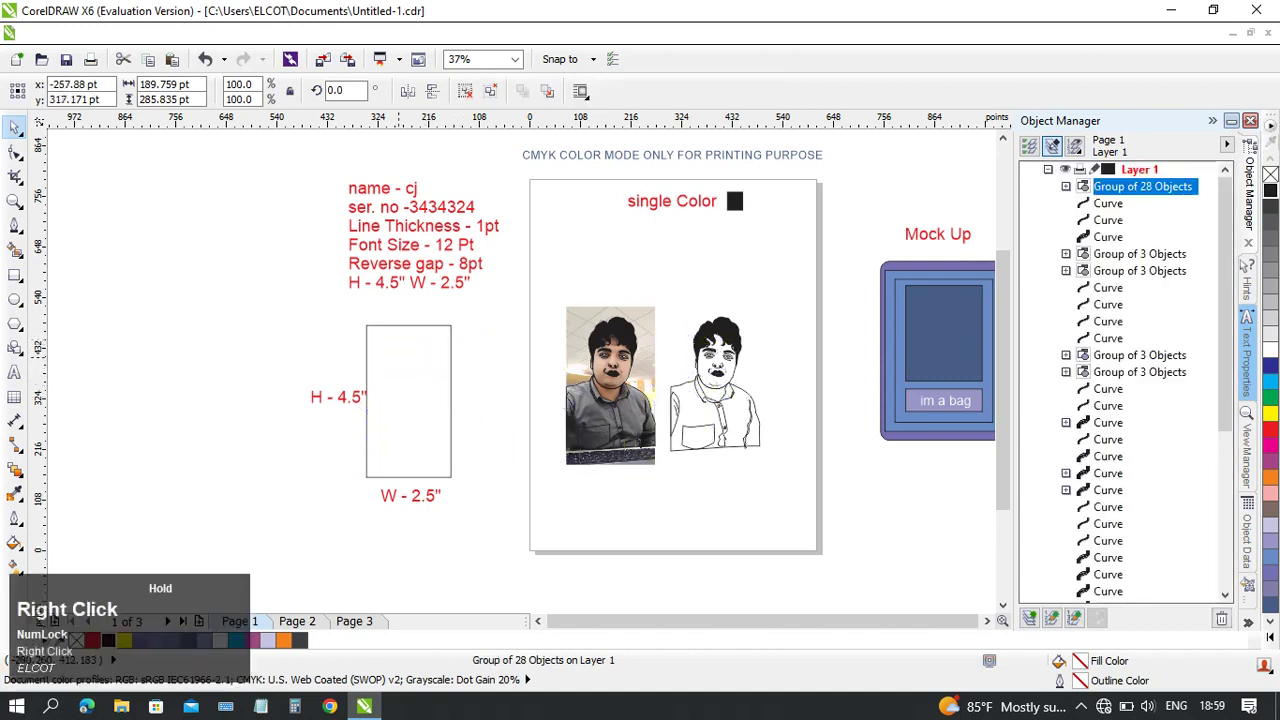
# - Scale the duplicated line art group down to 86.6% so it fits inside the frame
pyautogui.scroll(1, 512, 402)
pyautogui.moveTo(512, 402)
pyautogui.mouseDown()
pyautogui.moveTo(582, 374)
pyautogui.moveTo(652, 369)
pyautogui.mouseUp()
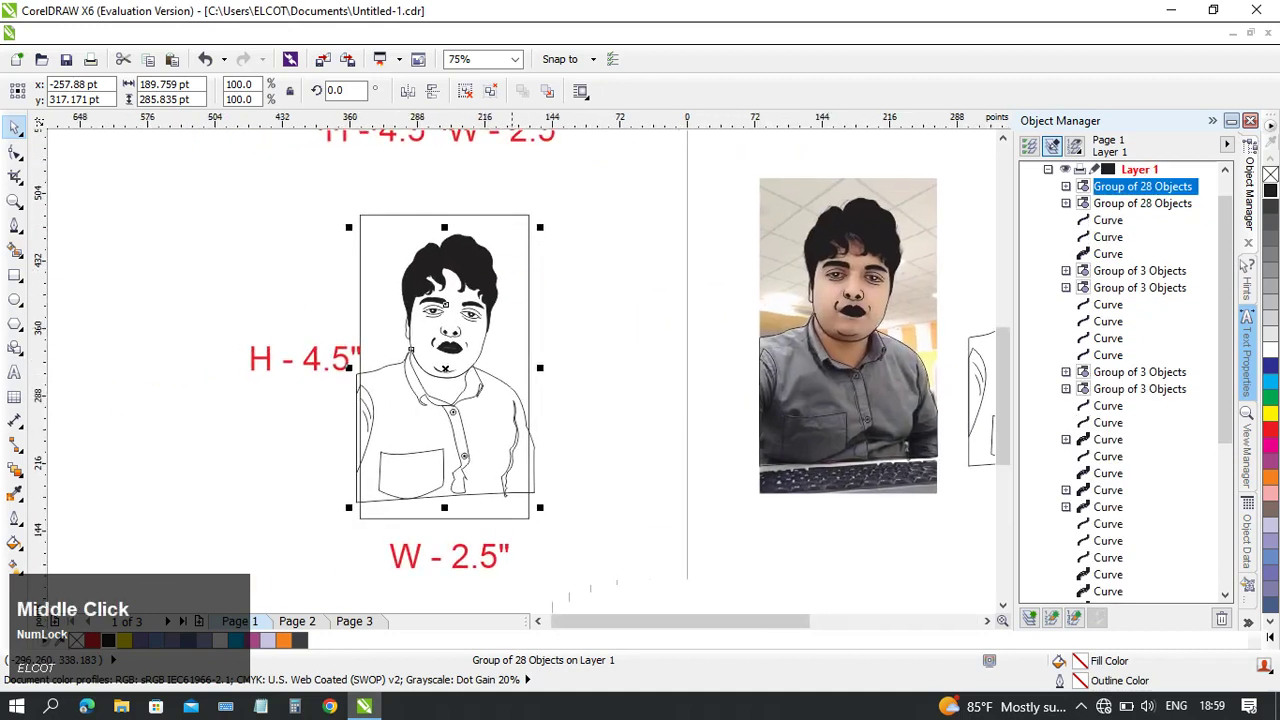
pyautogui.moveTo(539, 228); pyautogui.dragTo(528, 244)
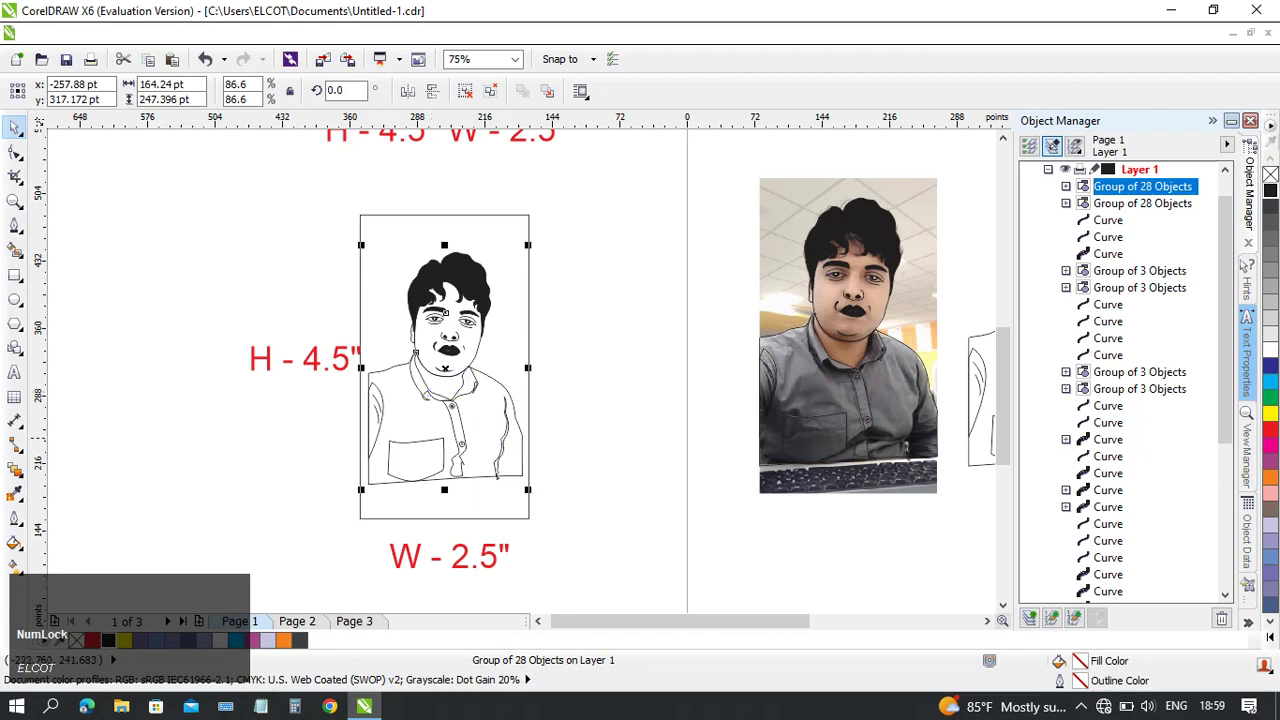
pyautogui.scroll(1, 457, 430)
pyautogui.middleClick(457, 430)
pyautogui.click(459, 388)
pyautogui.moveTo(459, 388); pyautogui.dragTo(441, 391)
pyautogui.hotkey('ctrl', 'z')
pyautogui.click(711, 345)
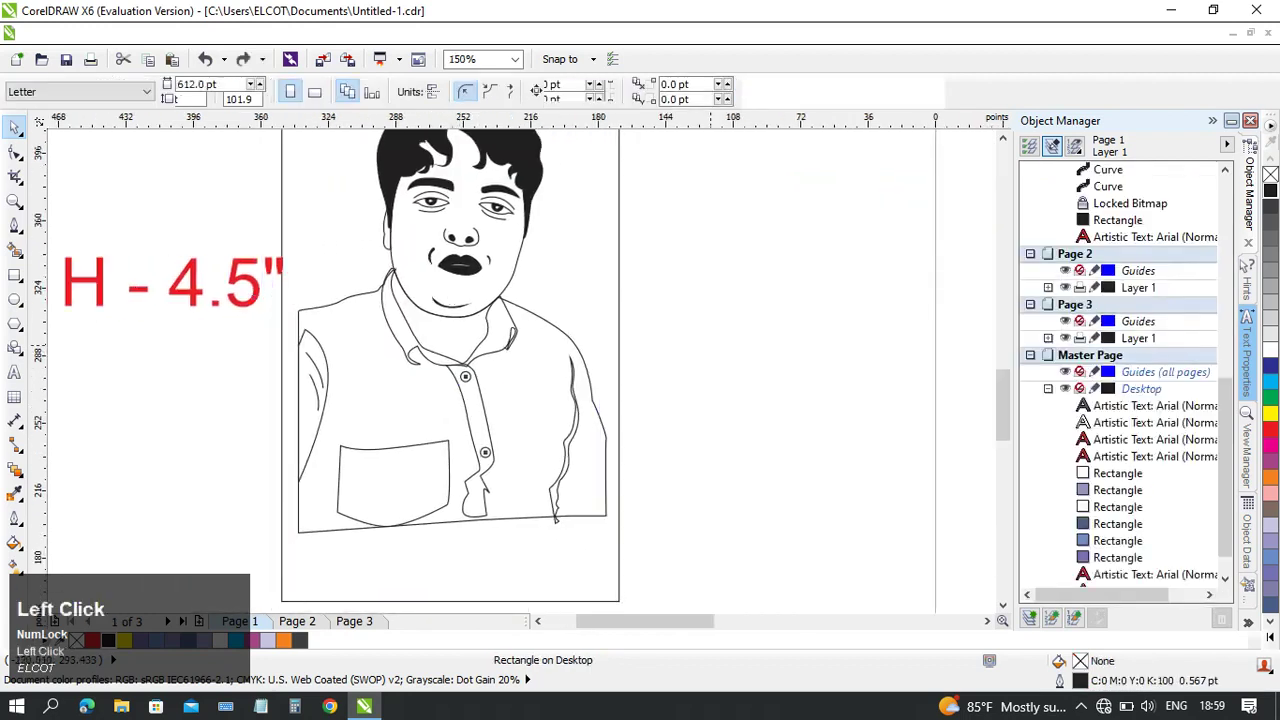
pyautogui.click(450, 297)
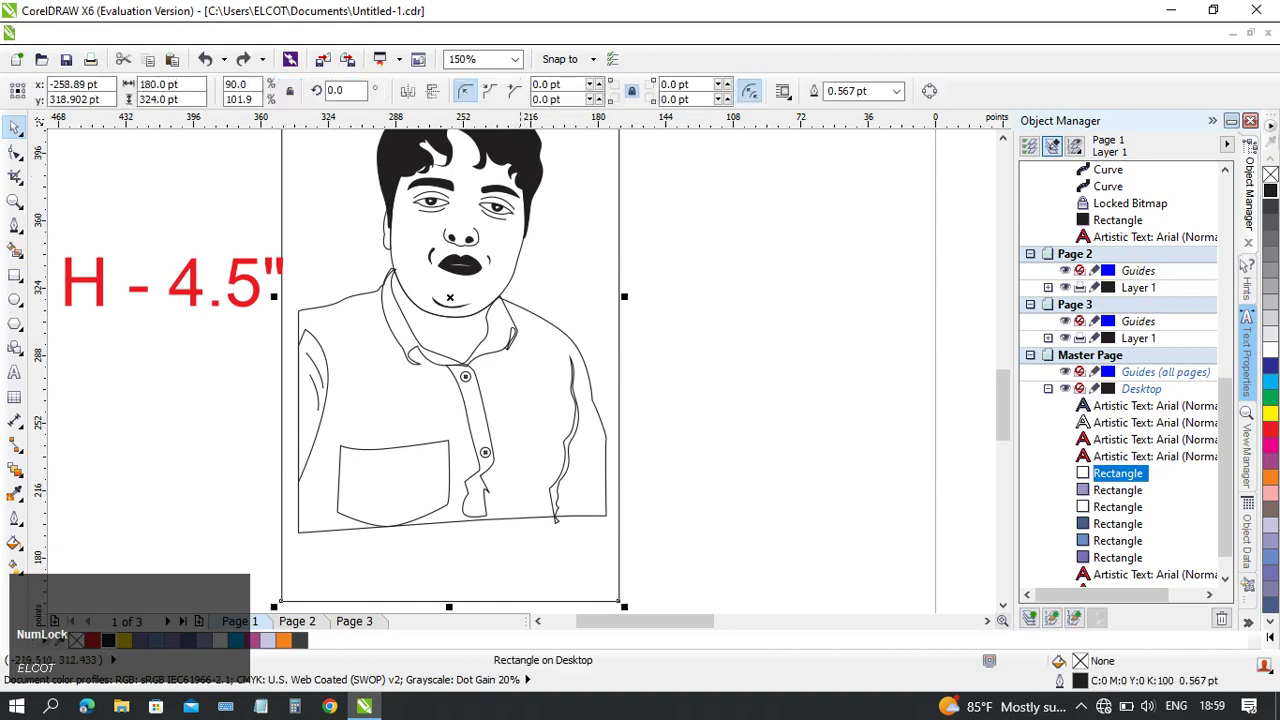
pyautogui.middleClick(430, 210)
pyautogui.scroll(-1, 438, 388)
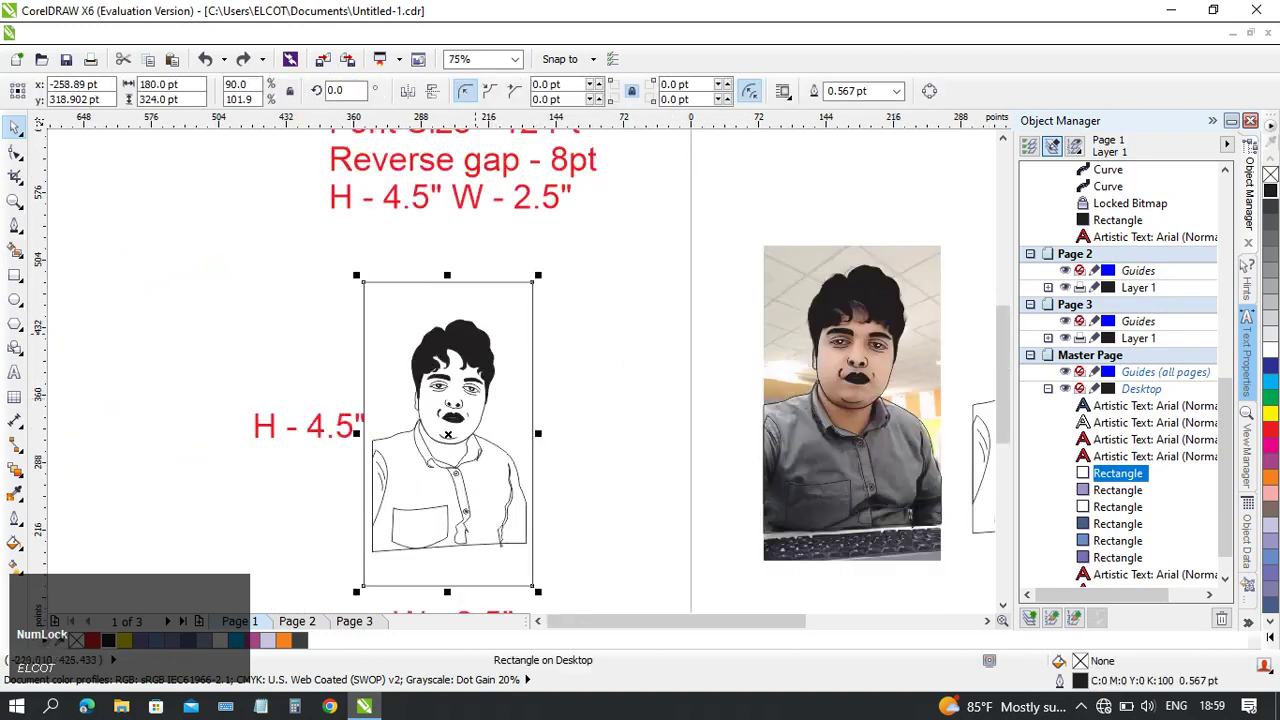
# - Enlarge and reposition the framed line art group to 180 pt wide so it spans the frame's full width
pyautogui.click(590, 307)
pyautogui.click(532, 307)
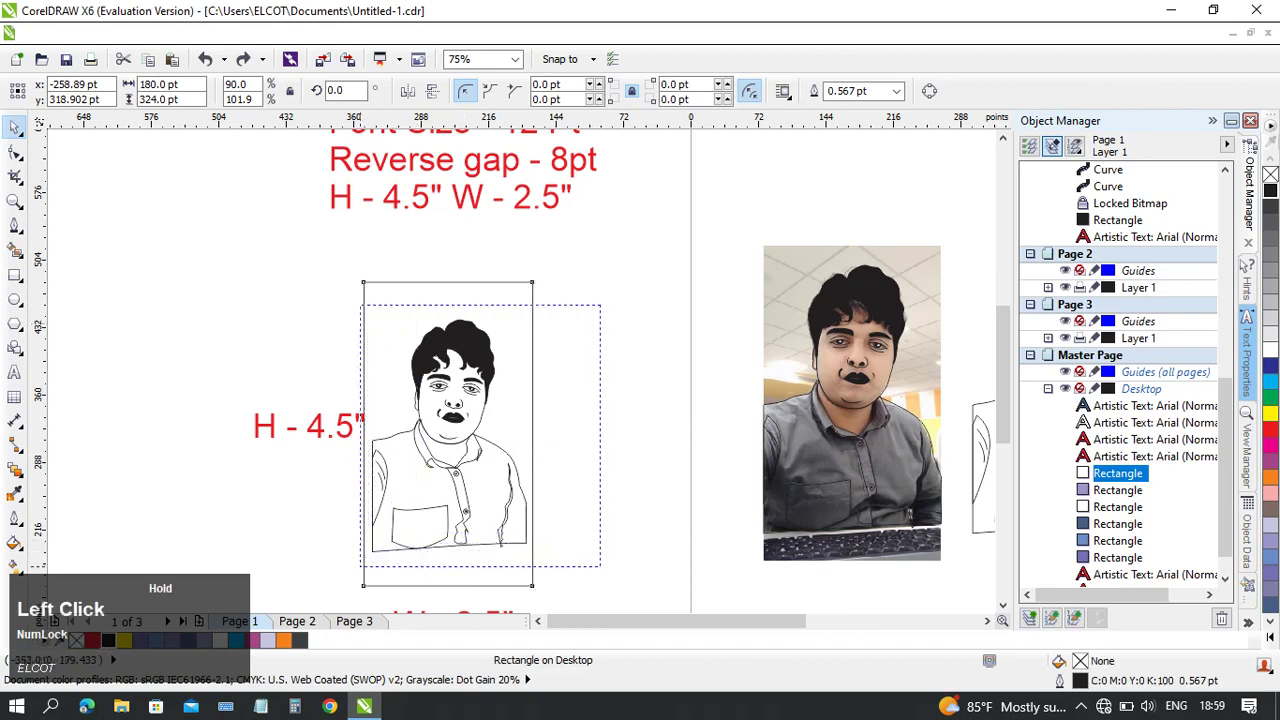
pyautogui.click(423, 364)
pyautogui.scroll(1, 423, 364)
pyautogui.moveTo(312, 267); pyautogui.dragTo(303, 251)
pyautogui.scroll(-1, 383, 326)
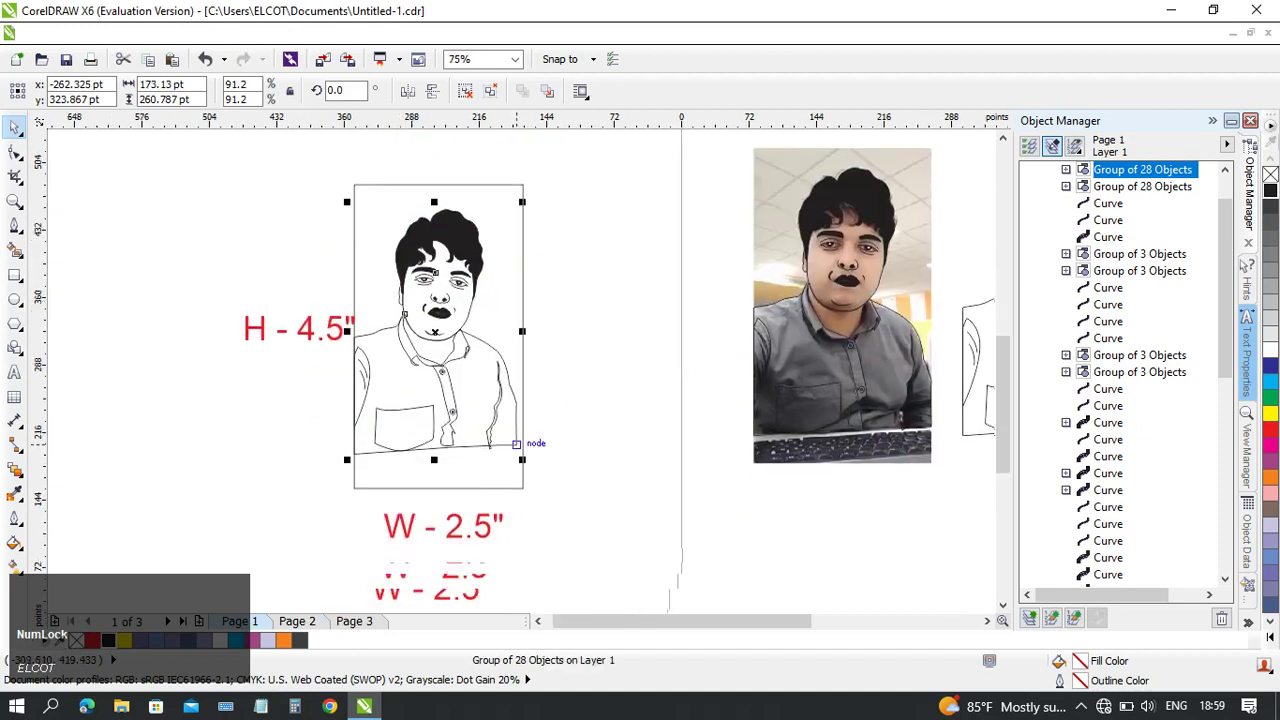
pyautogui.moveTo(517, 452); pyautogui.dragTo(523, 465)
pyautogui.middleClick(475, 306)
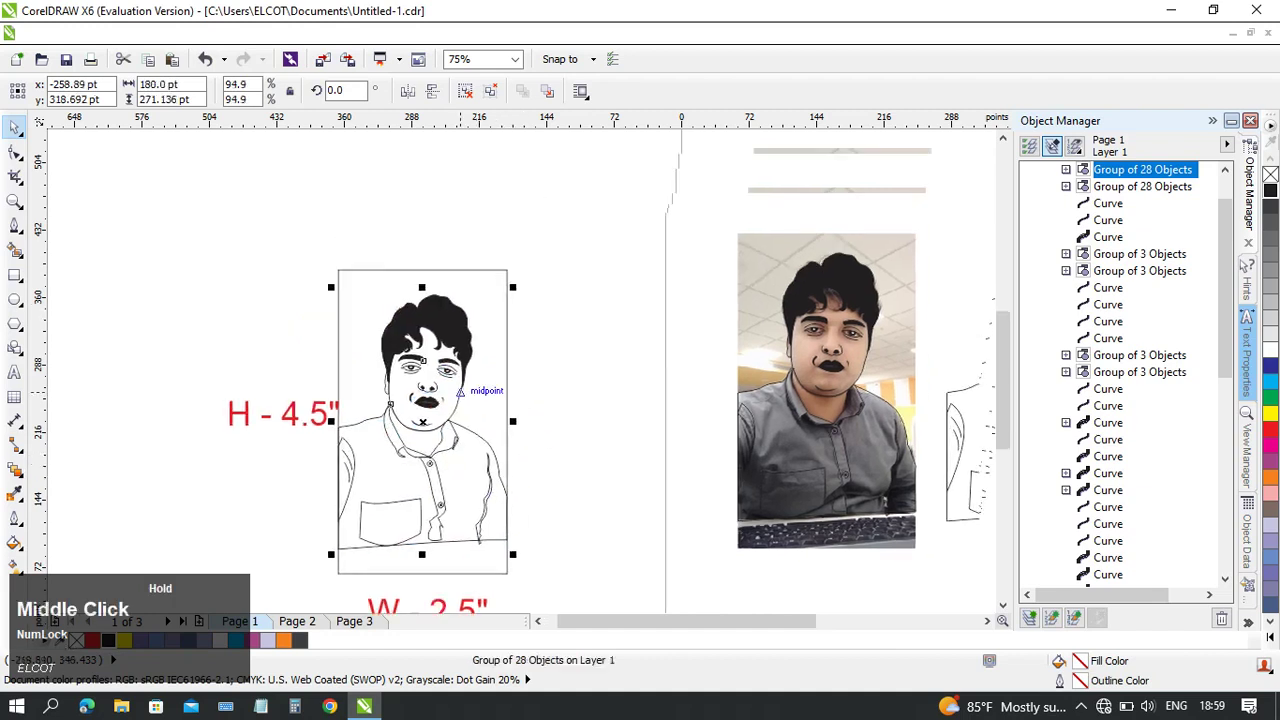
pyautogui.moveTo(471, 367); pyautogui.dragTo(468, 298)
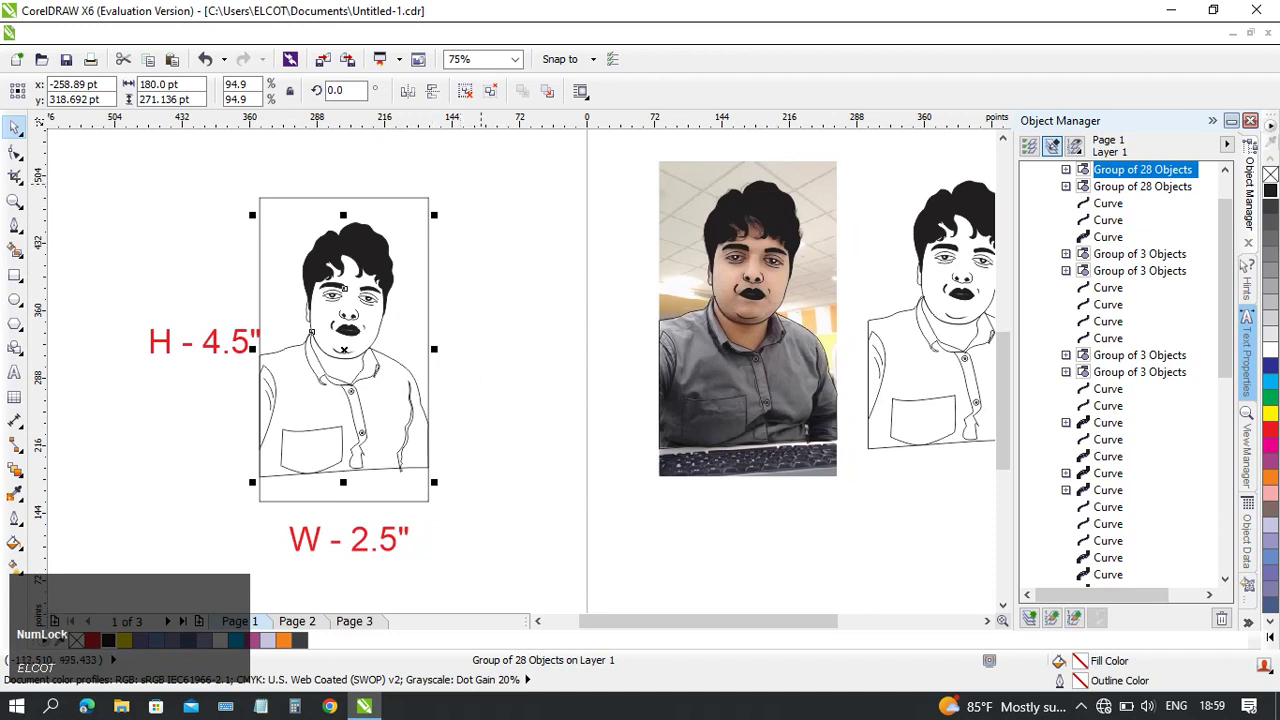
# - Select the line art group together with its frame and review the Align and Distribute options
pyautogui.click(481, 184)
pyautogui.click(418, 198)
pyautogui.moveTo(490, 168)
pyautogui.mouseDown()
pyautogui.moveTo(469, 219)
pyautogui.moveTo(235, 543)
pyautogui.moveTo(246, 524)
pyautogui.mouseUp()
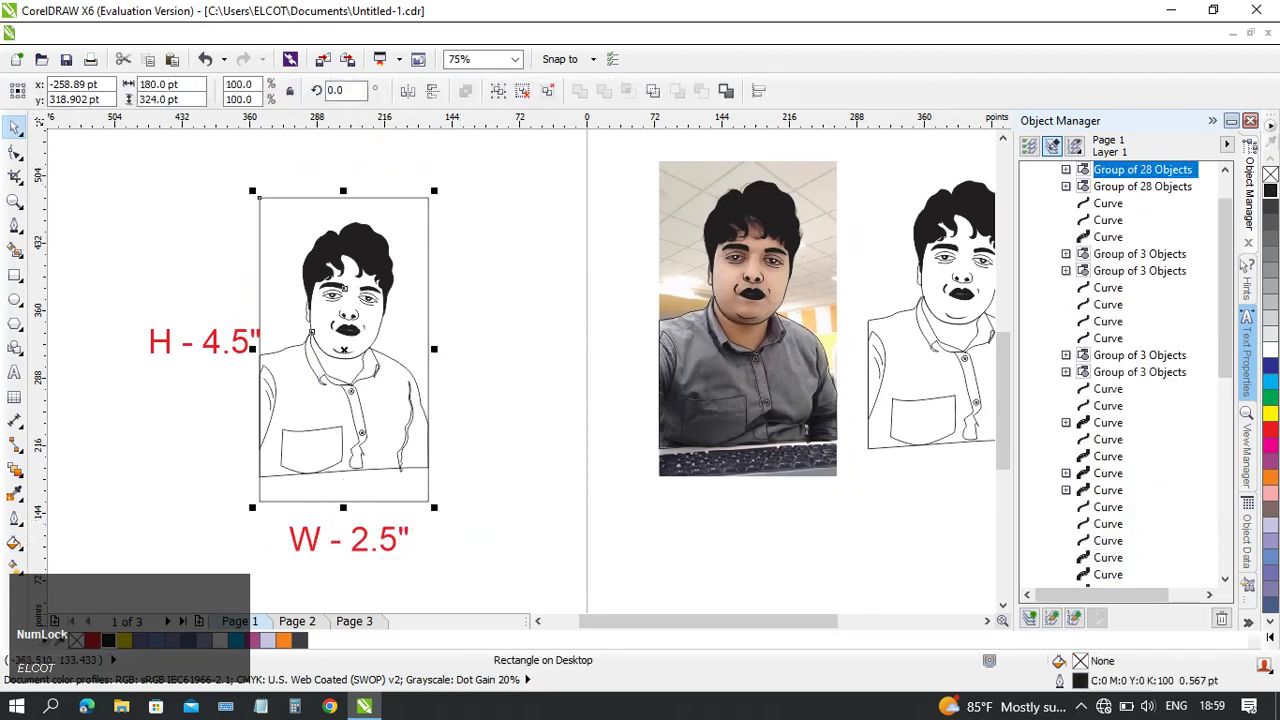
pyautogui.click(329, 33)
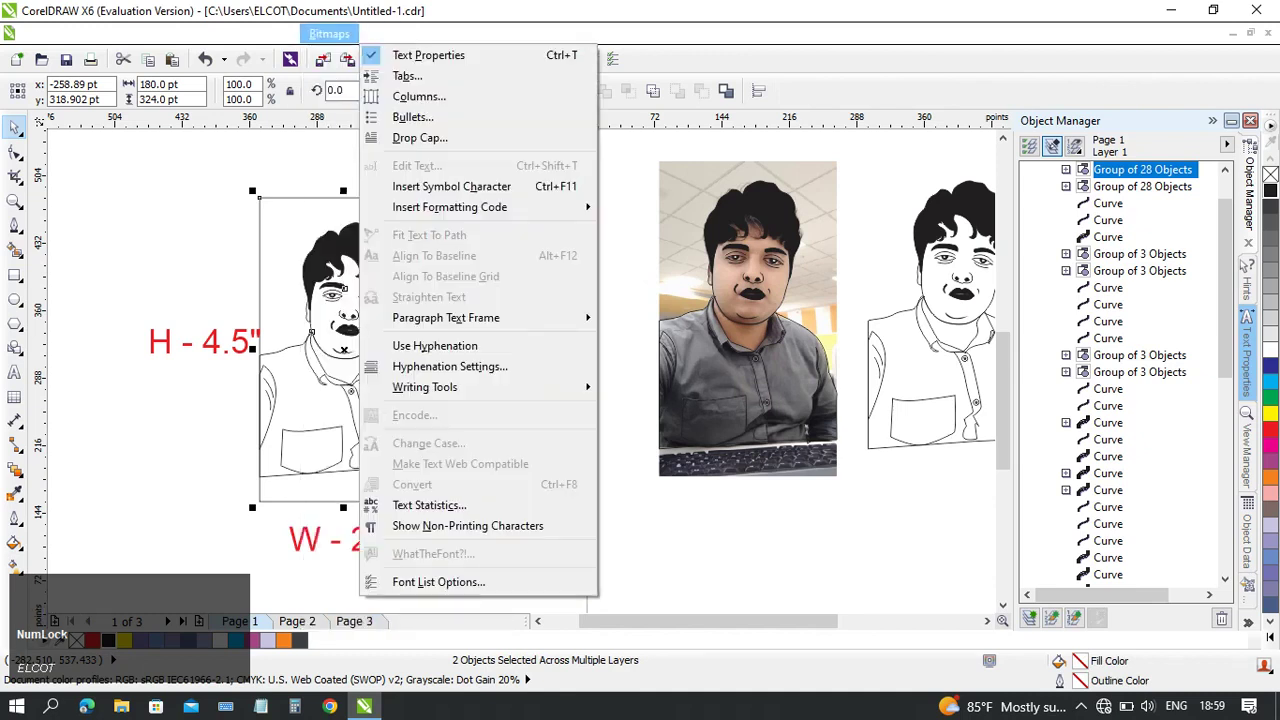
pyautogui.moveTo(273, 33)
pyautogui.moveTo(219, 34)
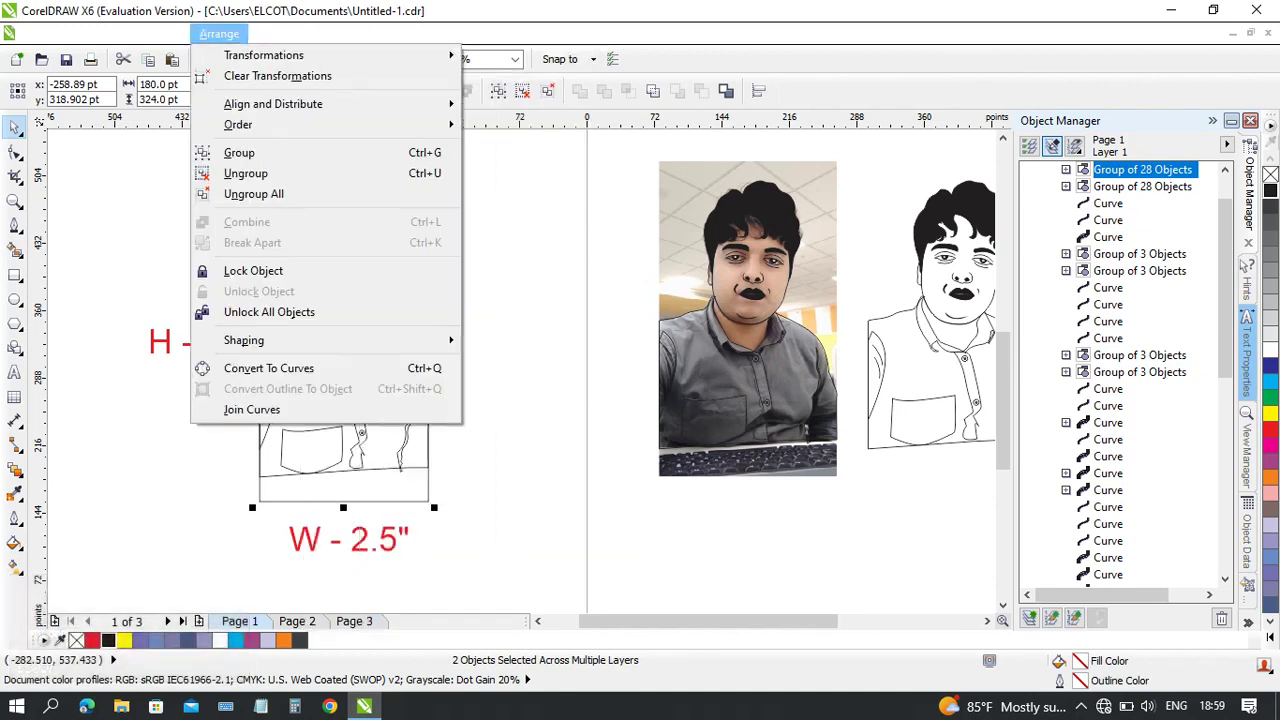
pyautogui.moveTo(273, 104)
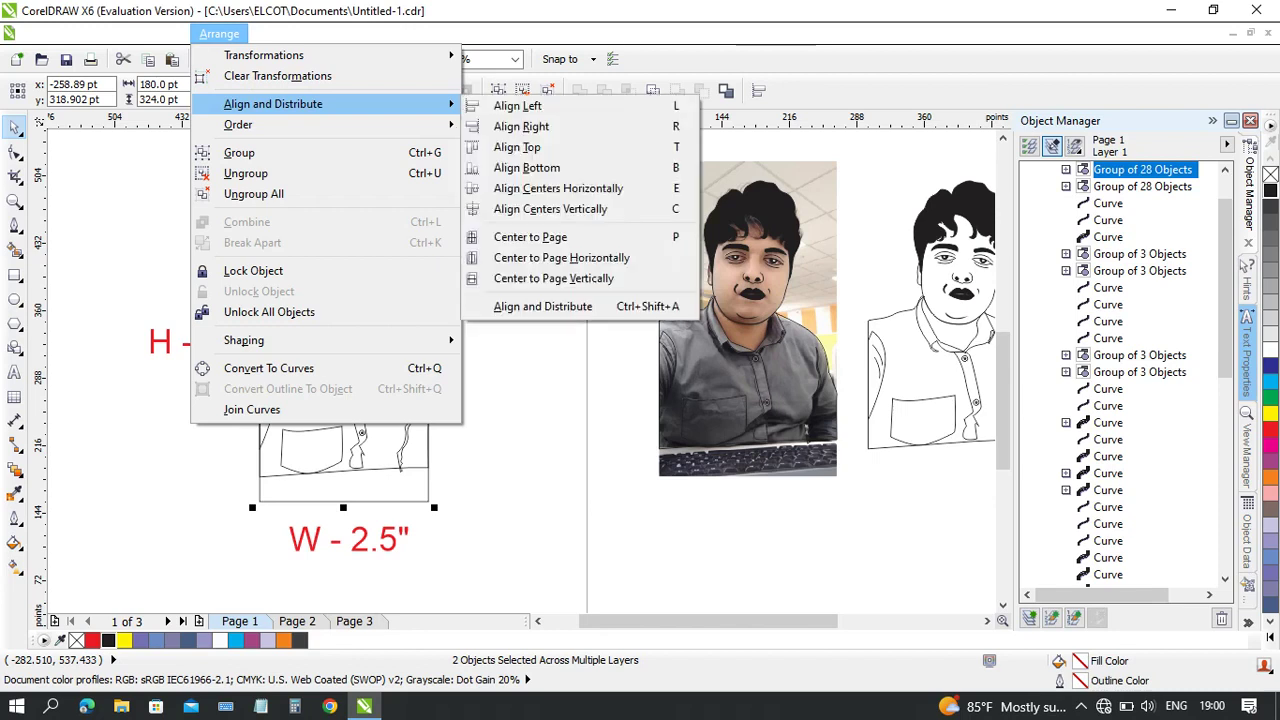
pyautogui.press('Down')
pyautogui.press('Down')
pyautogui.press('Down')
pyautogui.press('Down')
pyautogui.press('Down')
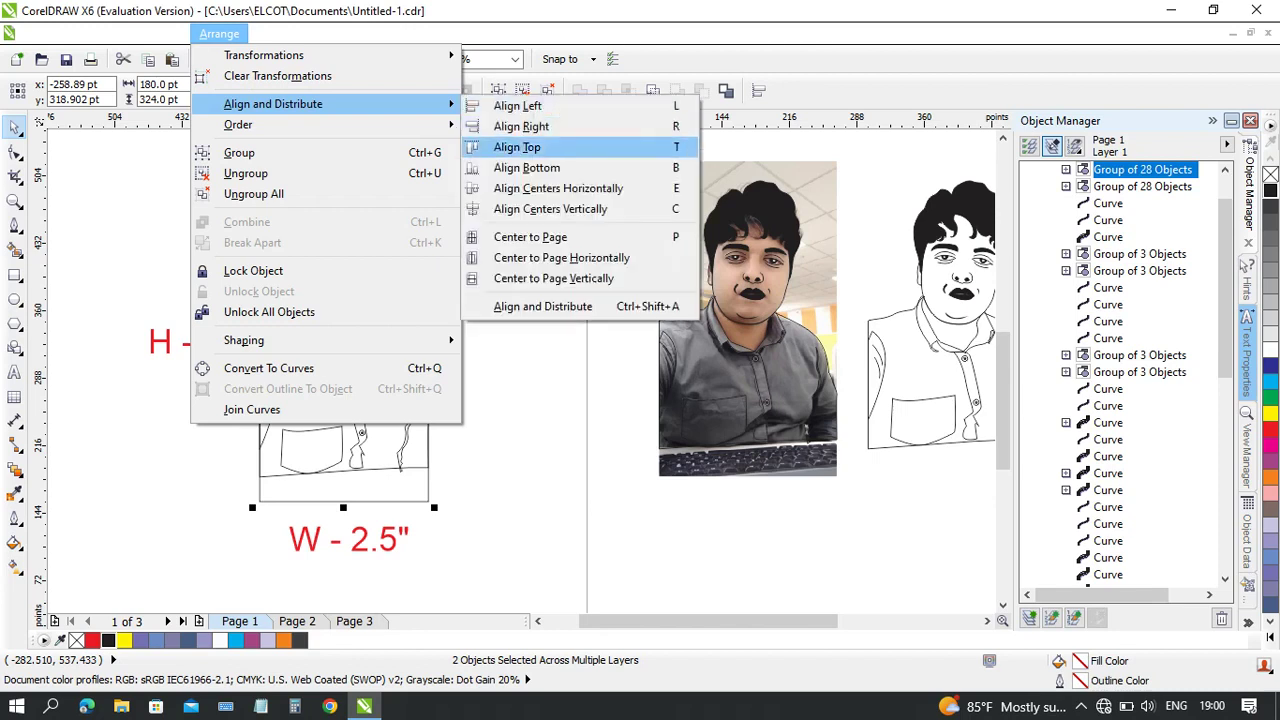
pyautogui.press('Up')
pyautogui.press('Down')
pyautogui.press('Up')
pyautogui.press('Down')
pyautogui.press('Return')
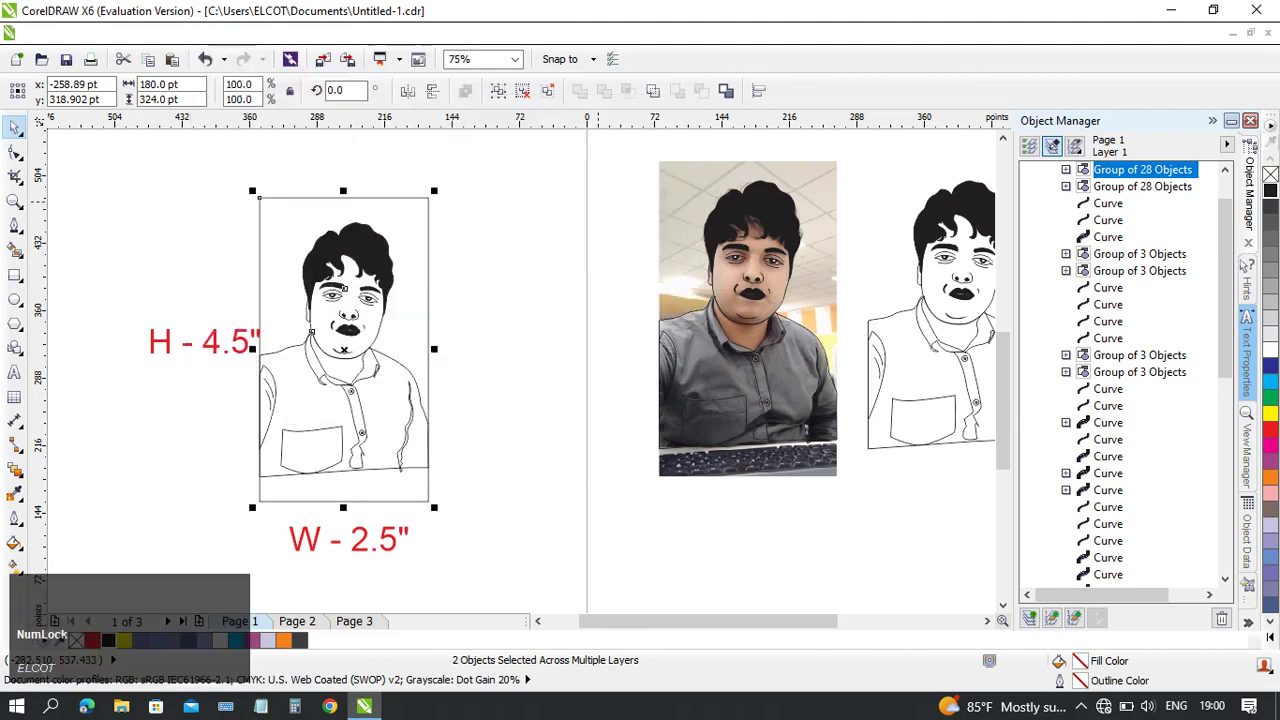
# - Place a copy of the page's line art group over the bag mock-up
pyautogui.scroll(-2, 158, 261)
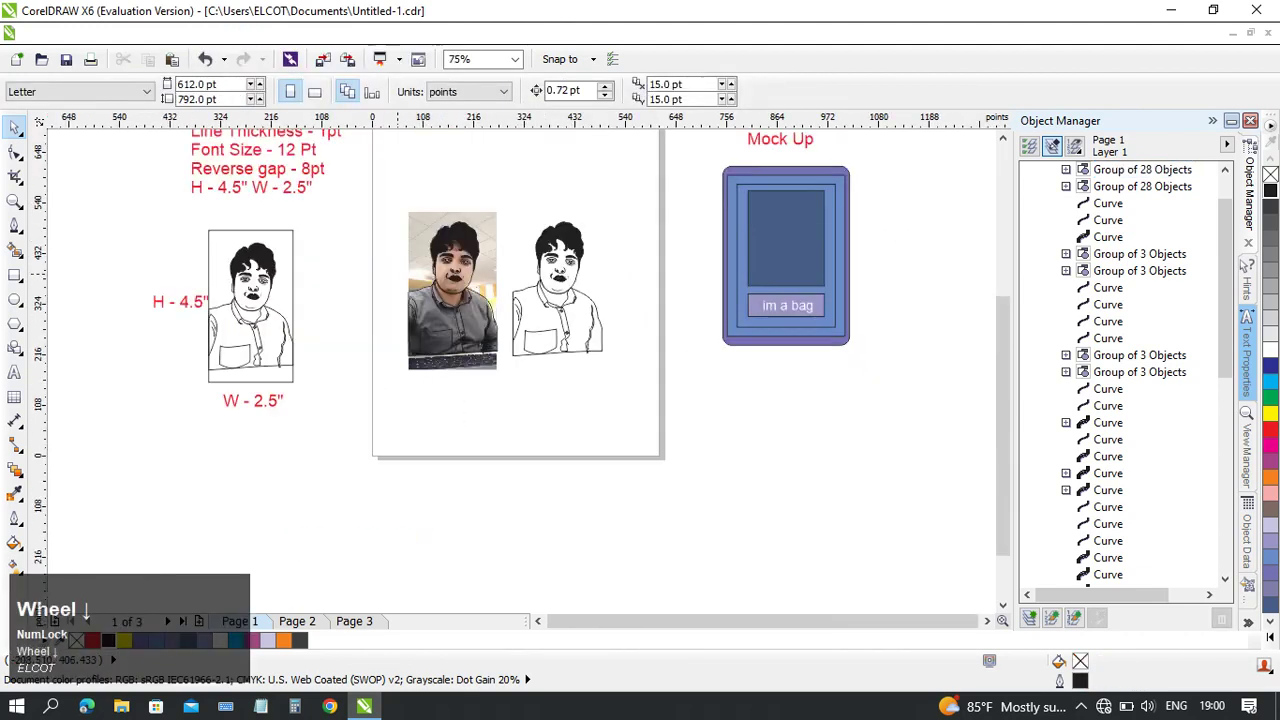
pyautogui.middleClick(275, 283)
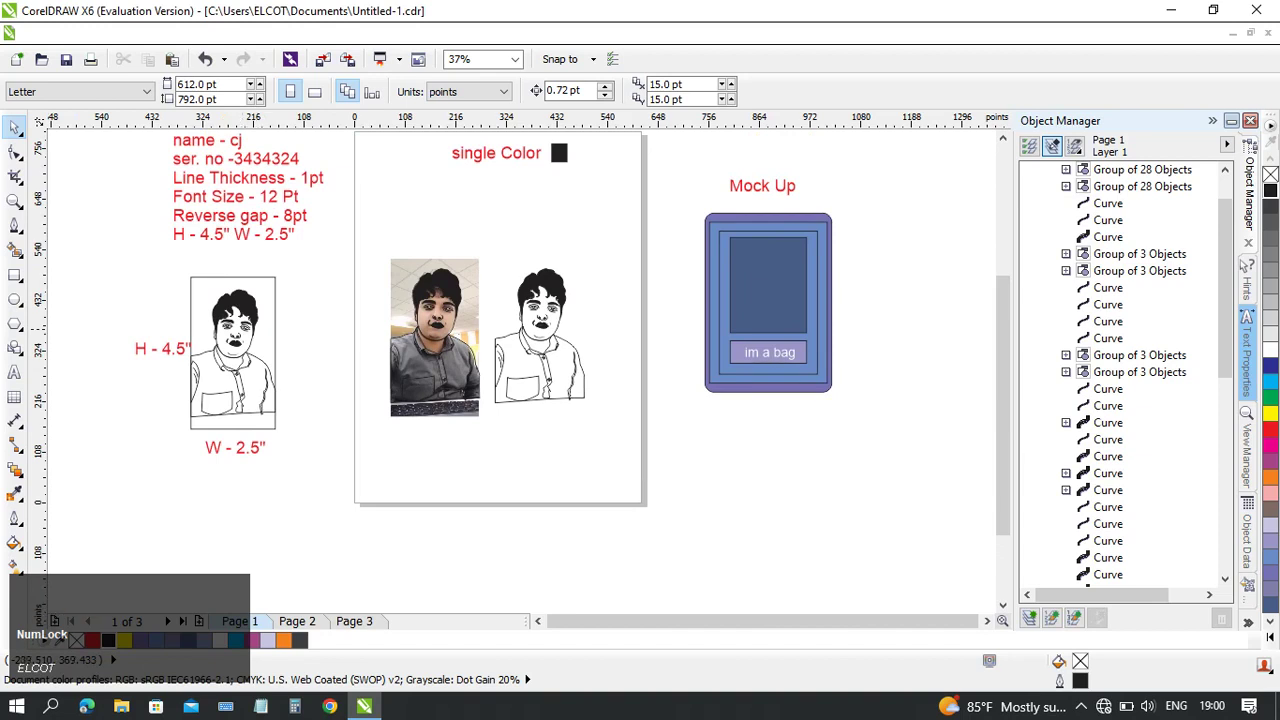
pyautogui.click(186, 350)
pyautogui.click(558, 292)
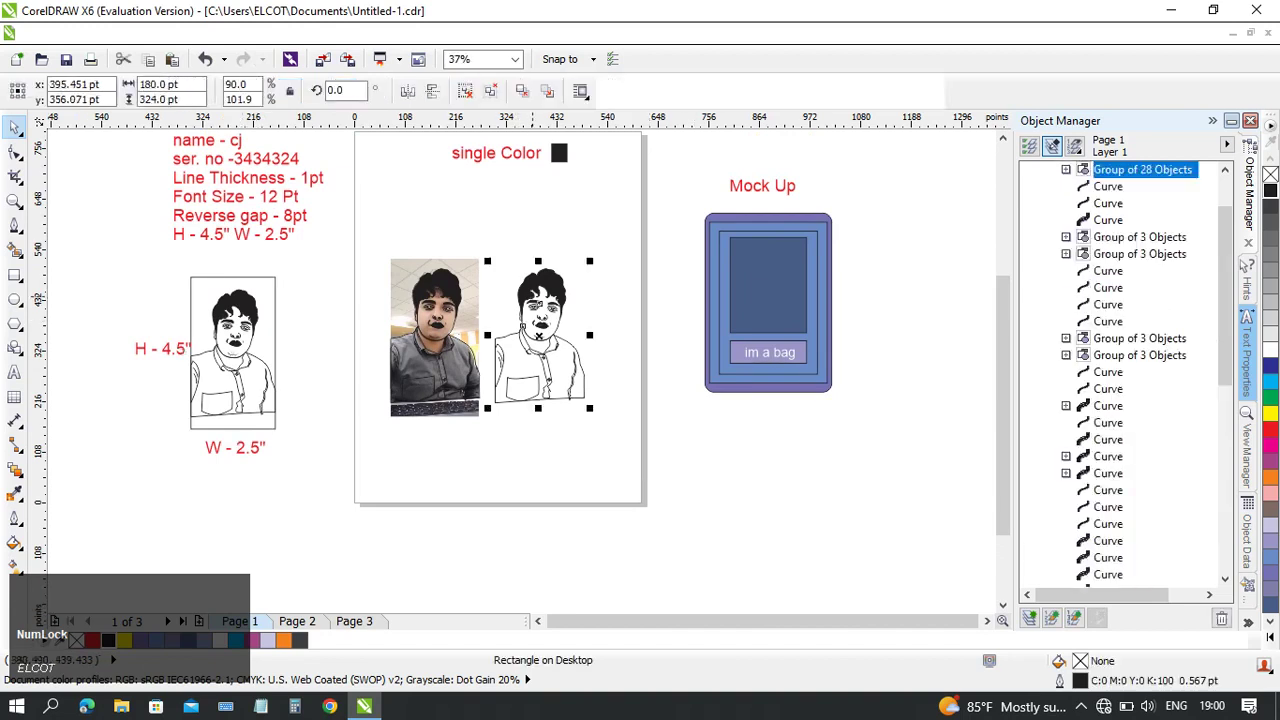
pyautogui.moveTo(546, 288); pyautogui.dragTo(771, 248)
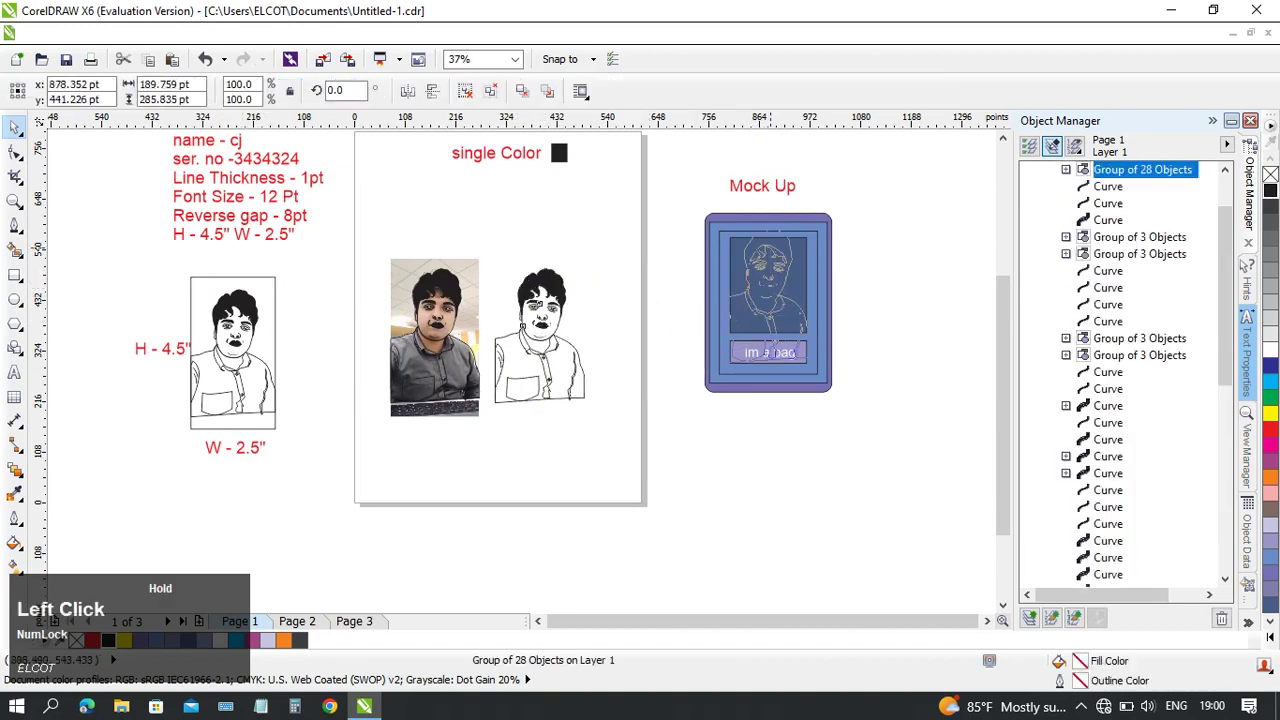
pyautogui.moveTo(770, 298); pyautogui.dragTo(770, 298)
pyautogui.scroll(2, 884, 276)
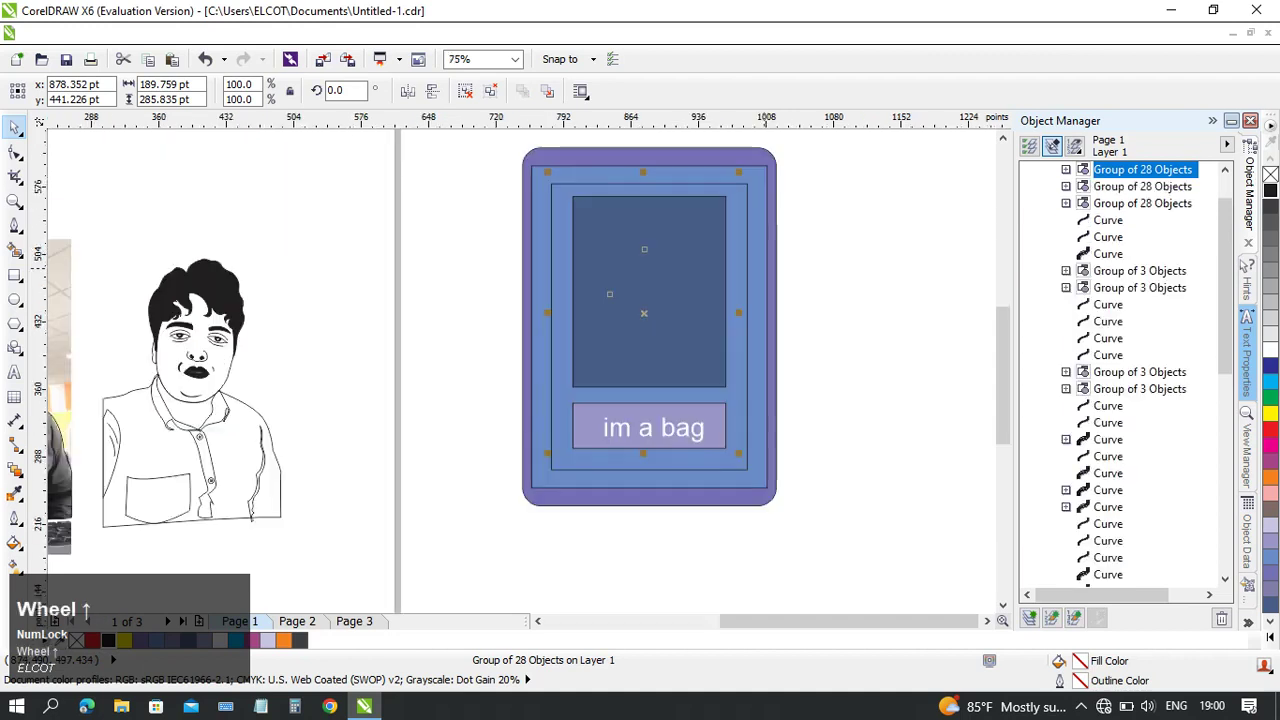
# - Try bringing the mock-up's unfilled rectangle to the front of its layer, and undo the attempt along with the copy
pyautogui.rightClick(670, 259)
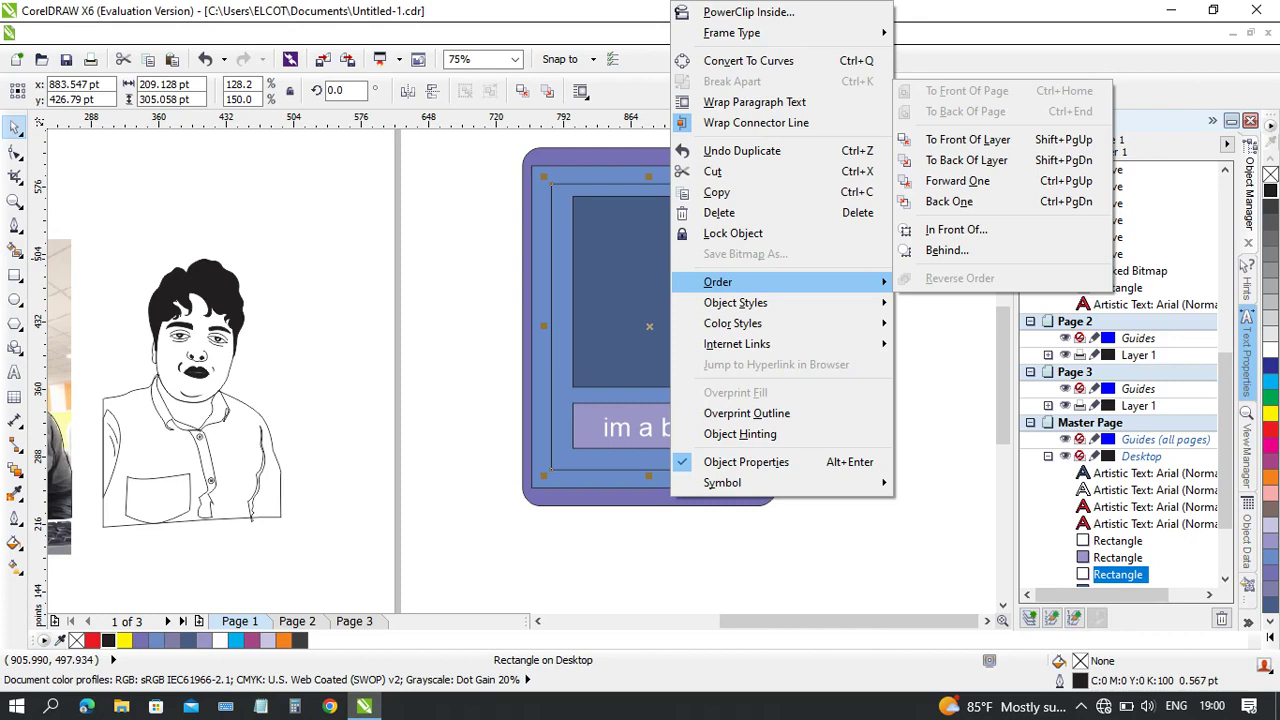
pyautogui.click(968, 140)
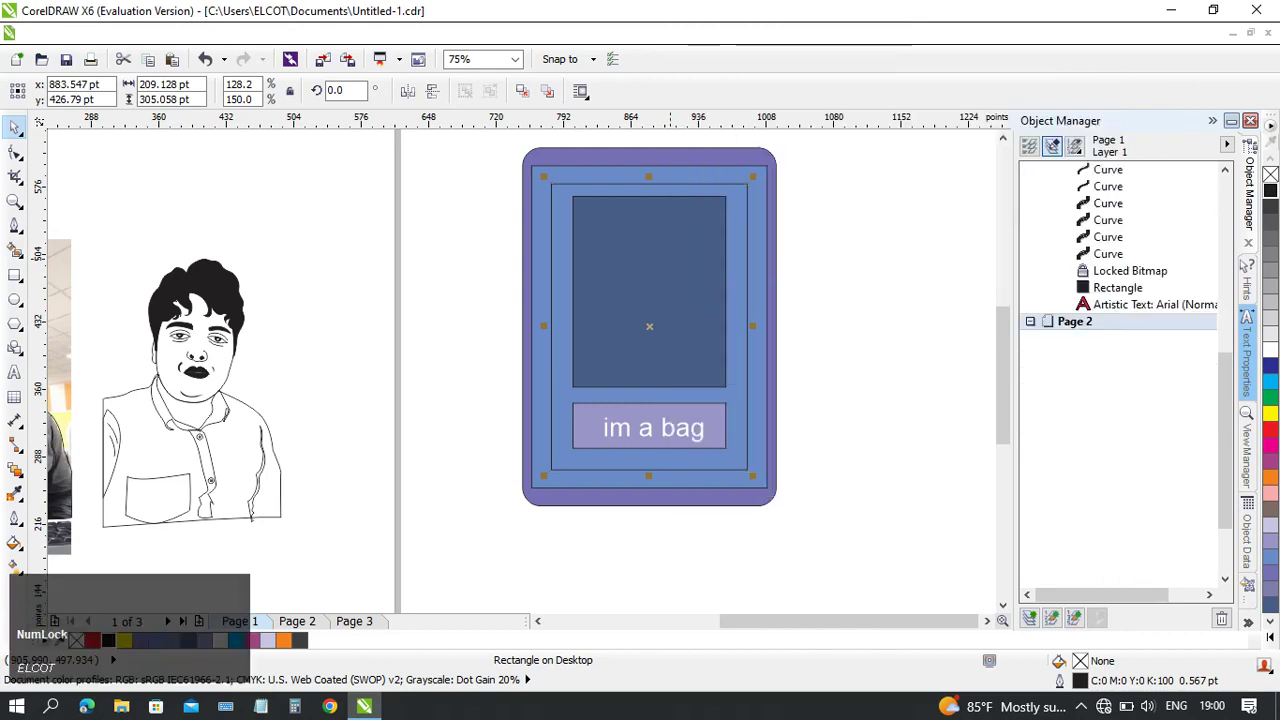
pyautogui.middleClick(704, 250)
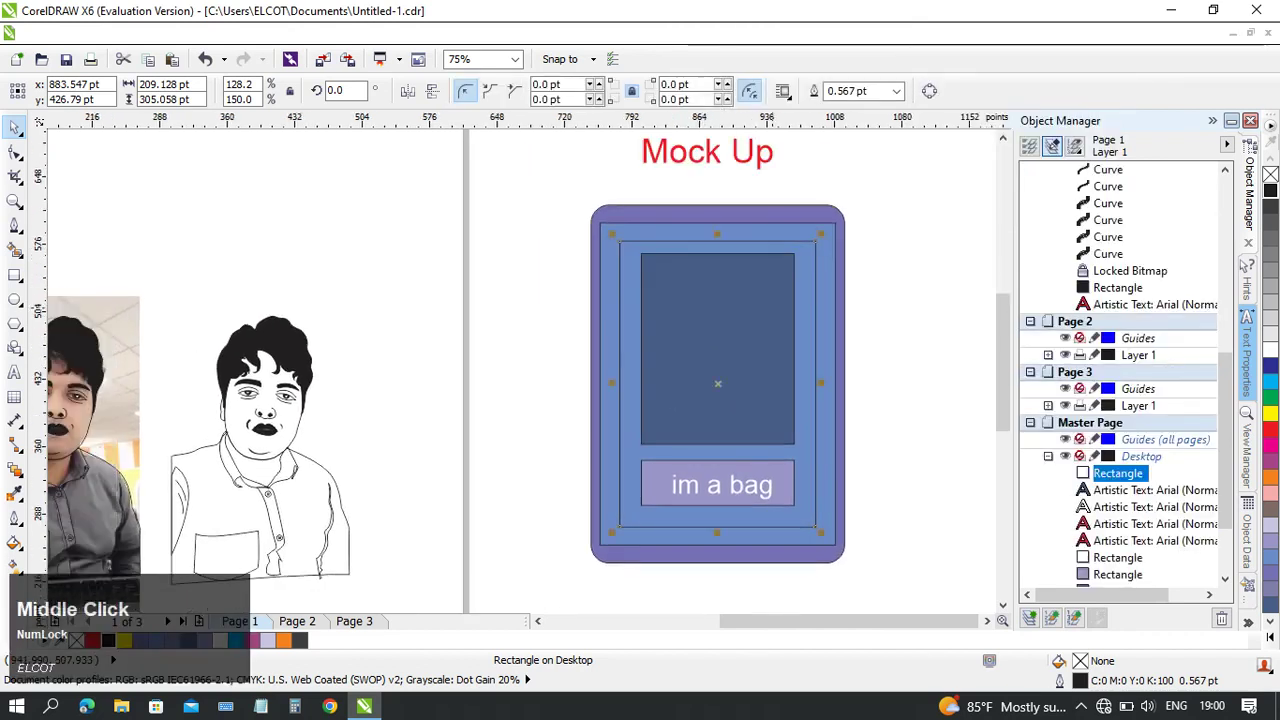
pyautogui.hotkey('ctrl', 'z')
# - Place a copy of the line art group on the empty area beyond the bag mock-up
pyautogui.click(290, 342)
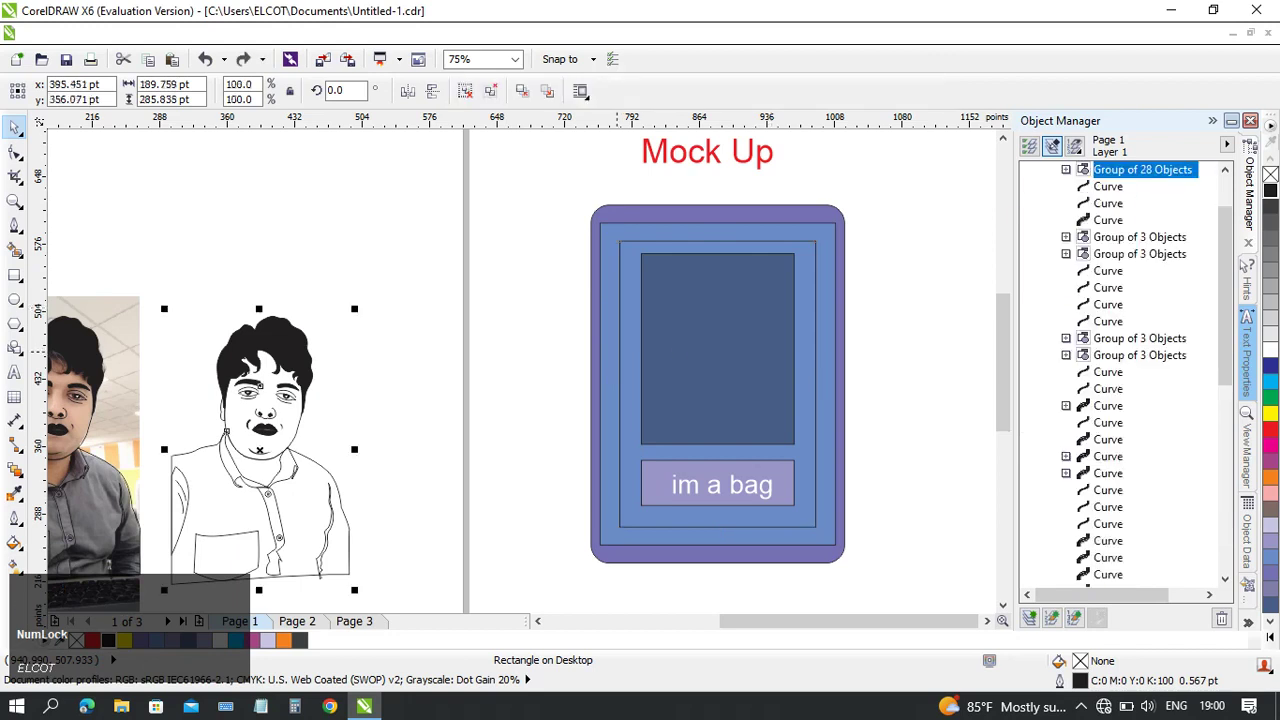
pyautogui.scroll(-1, 391, 353)
pyautogui.middleClick(391, 353)
pyautogui.moveTo(421, 342); pyautogui.dragTo(765, 326)
pyautogui.rightClick(766, 327)
pyautogui.scroll(1, 877, 337)
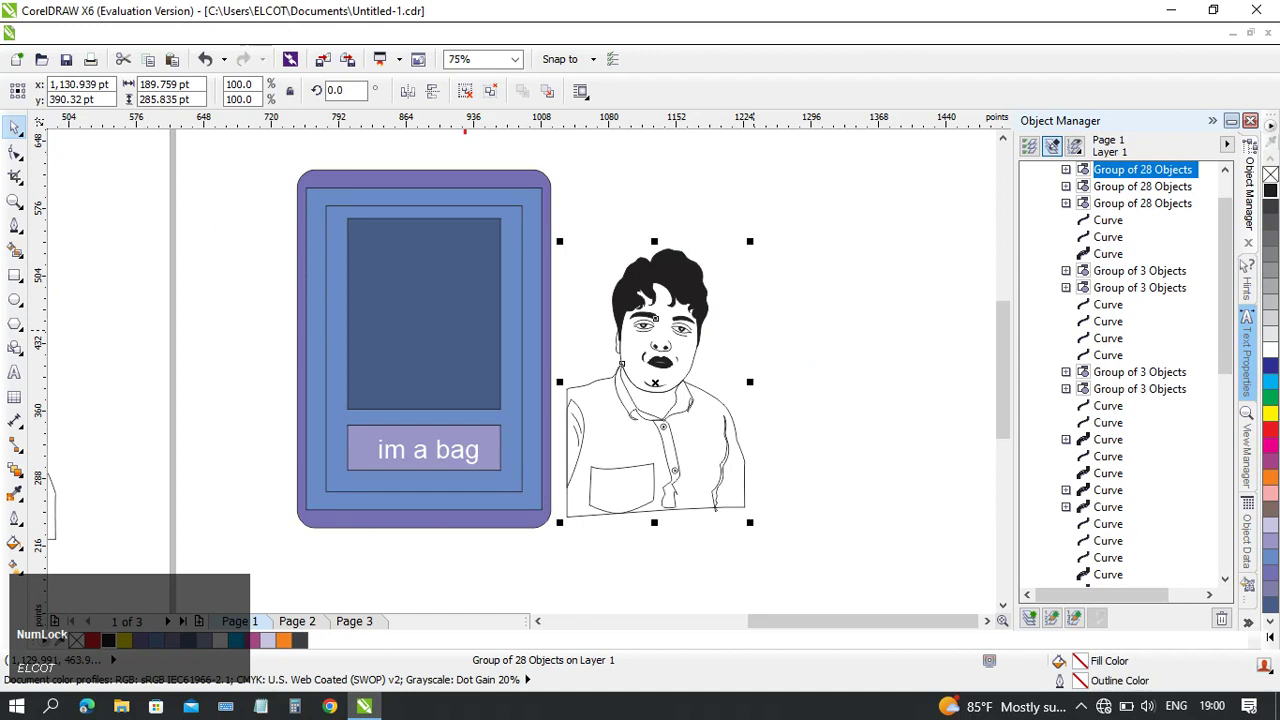
pyautogui.middleClick(877, 337)
# - Scale the new line art copy down to 46.5%, move it to the bag's outer edge and check its order options
pyautogui.moveTo(848, 235)
pyautogui.mouseDown()
pyautogui.moveTo(818, 318)
pyautogui.moveTo(822, 305)
pyautogui.moveTo(730, 416)
pyautogui.moveTo(752, 382)
pyautogui.moveTo(722, 335)
pyautogui.moveTo(707, 262)
pyautogui.moveTo(668, 258)
pyautogui.mouseUp()
pyautogui.rightClick(666, 290)
pyautogui.moveTo(712, 282)
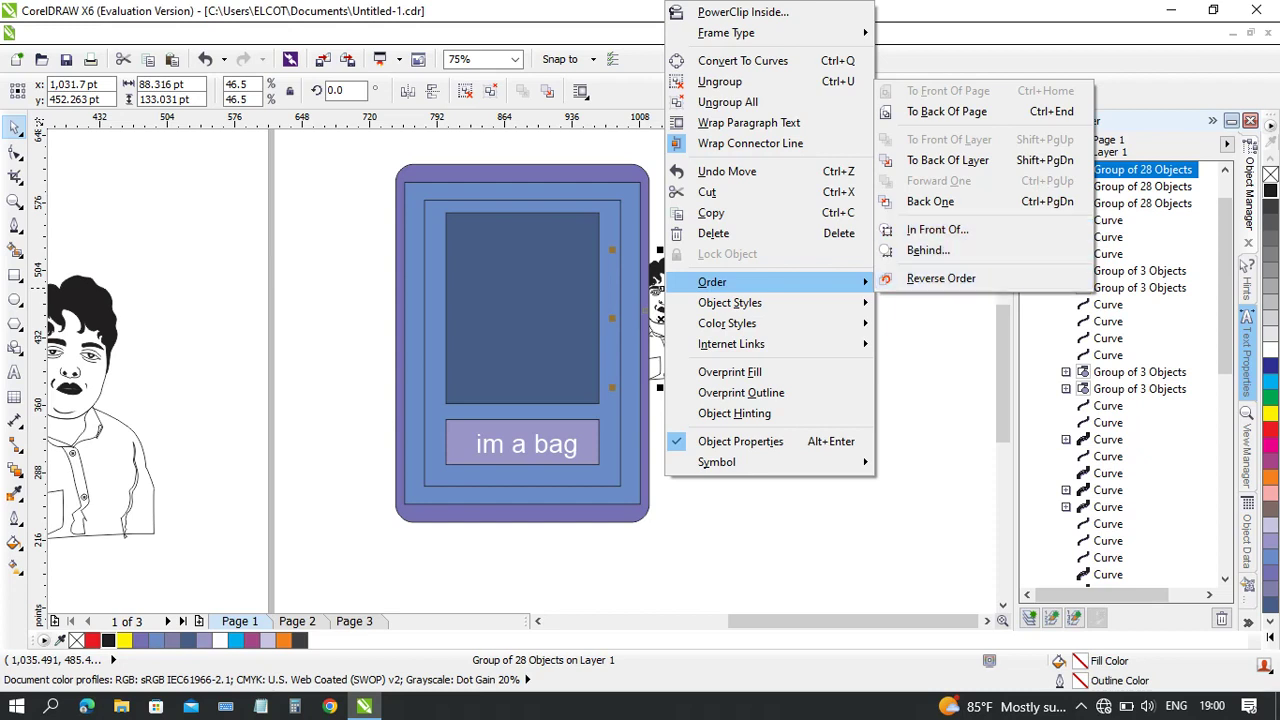
pyautogui.click(655, 272)
# - Move the small line art copy between the page drawing and the bag, and check its order options
pyautogui.moveTo(702, 267); pyautogui.dragTo(234, 267)
pyautogui.rightClick(234, 267)
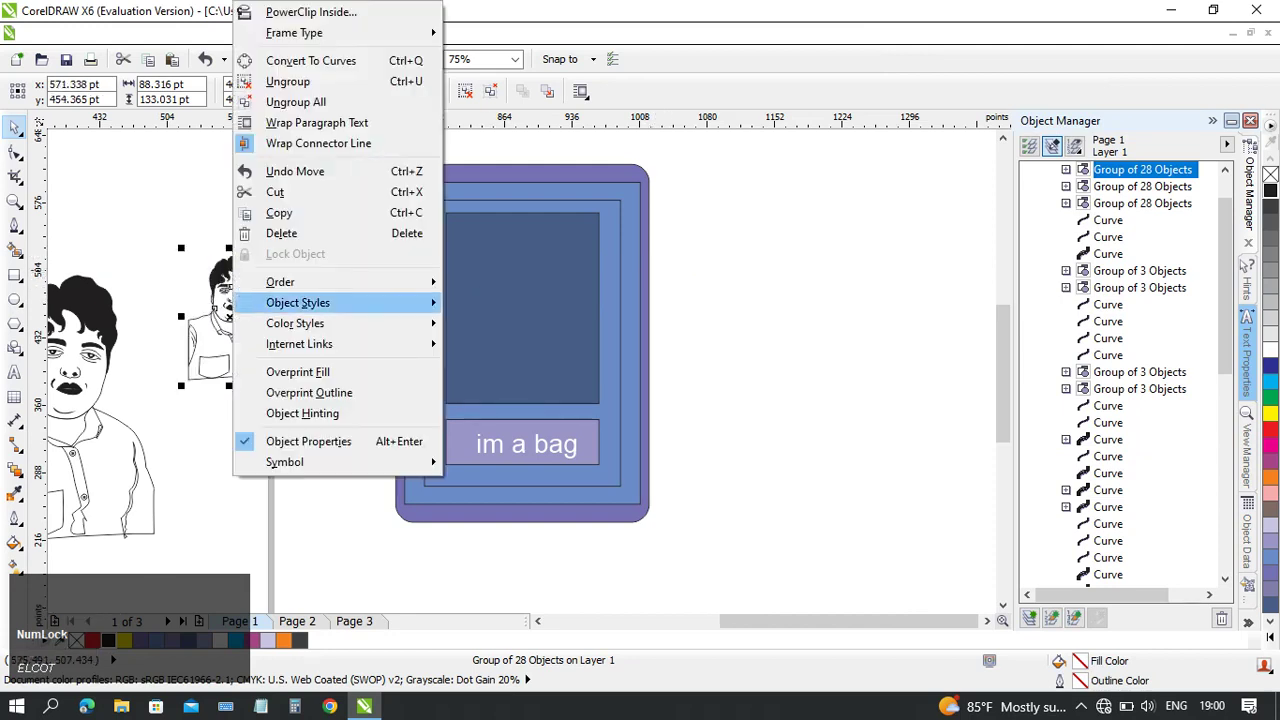
pyautogui.moveTo(280, 282)
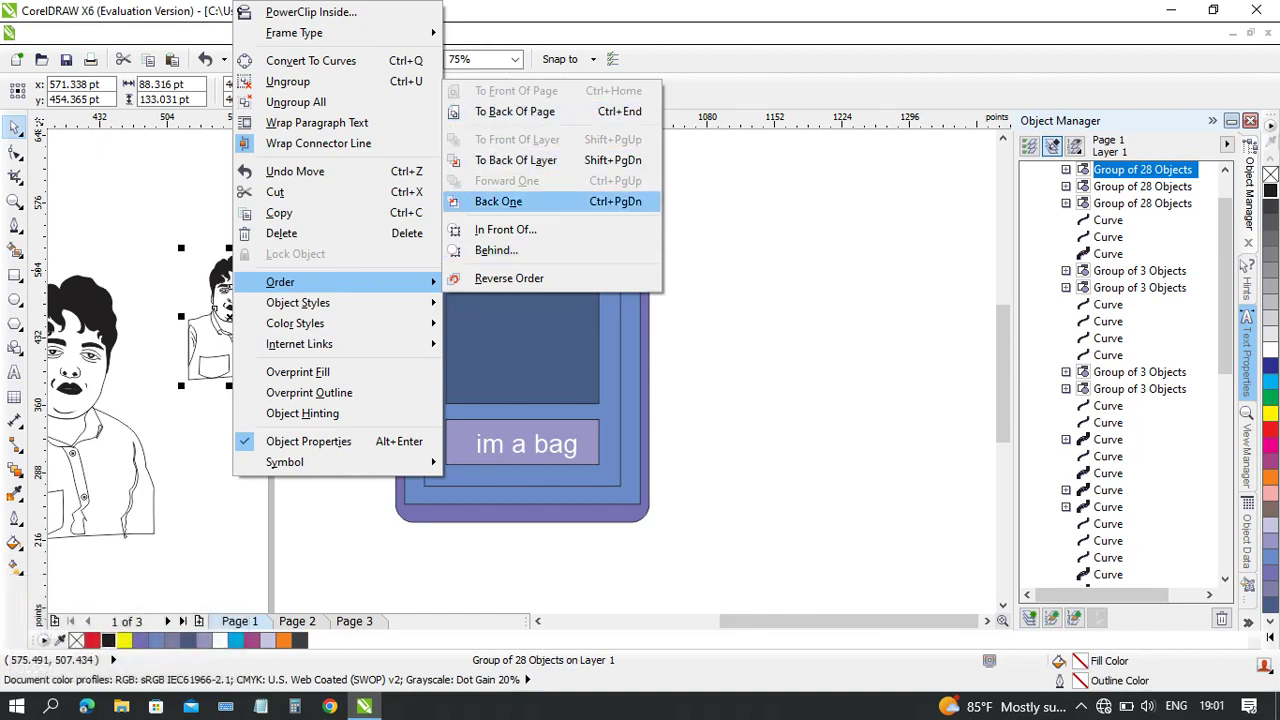
pyautogui.click(224, 286)
# - Try the In Front Of order on the small line art copy and move it onto the bag's dark blue panel
pyautogui.moveTo(224, 286)
pyautogui.mouseDown()
pyautogui.moveTo(183, 226)
pyautogui.moveTo(200, 283)
pyautogui.mouseUp()
pyautogui.rightClick(177, 283)
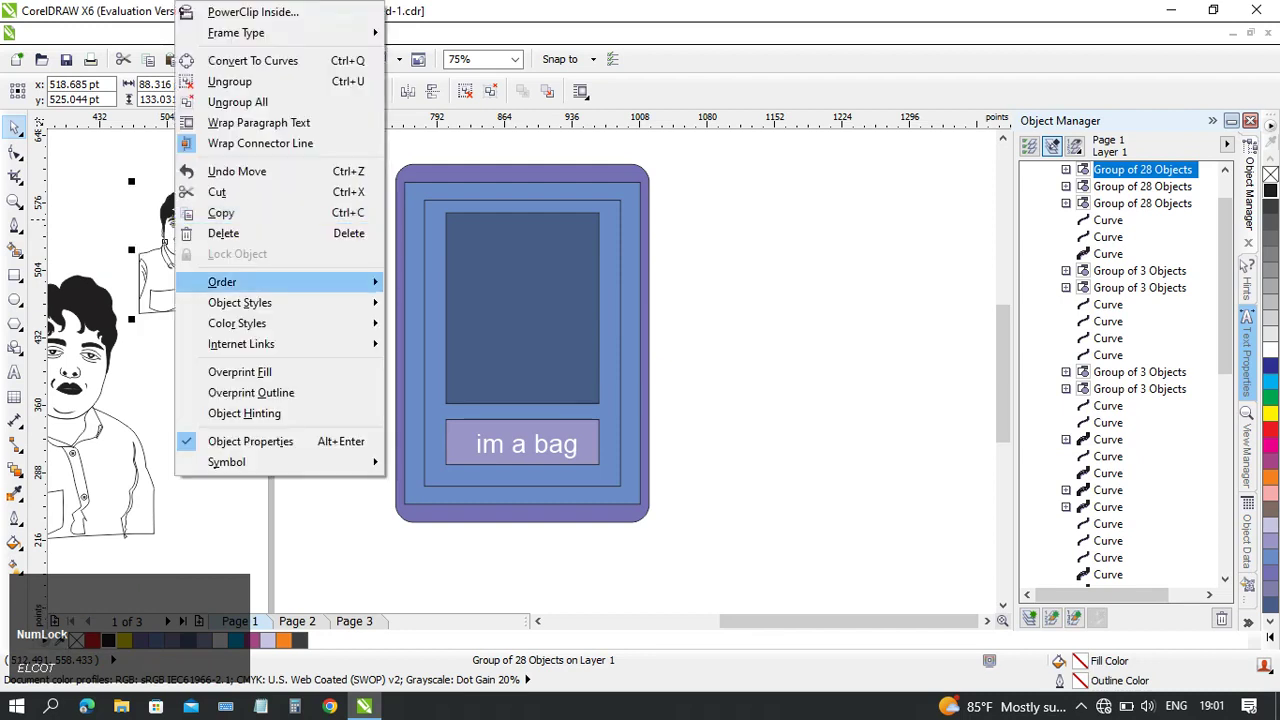
pyautogui.moveTo(222, 282)
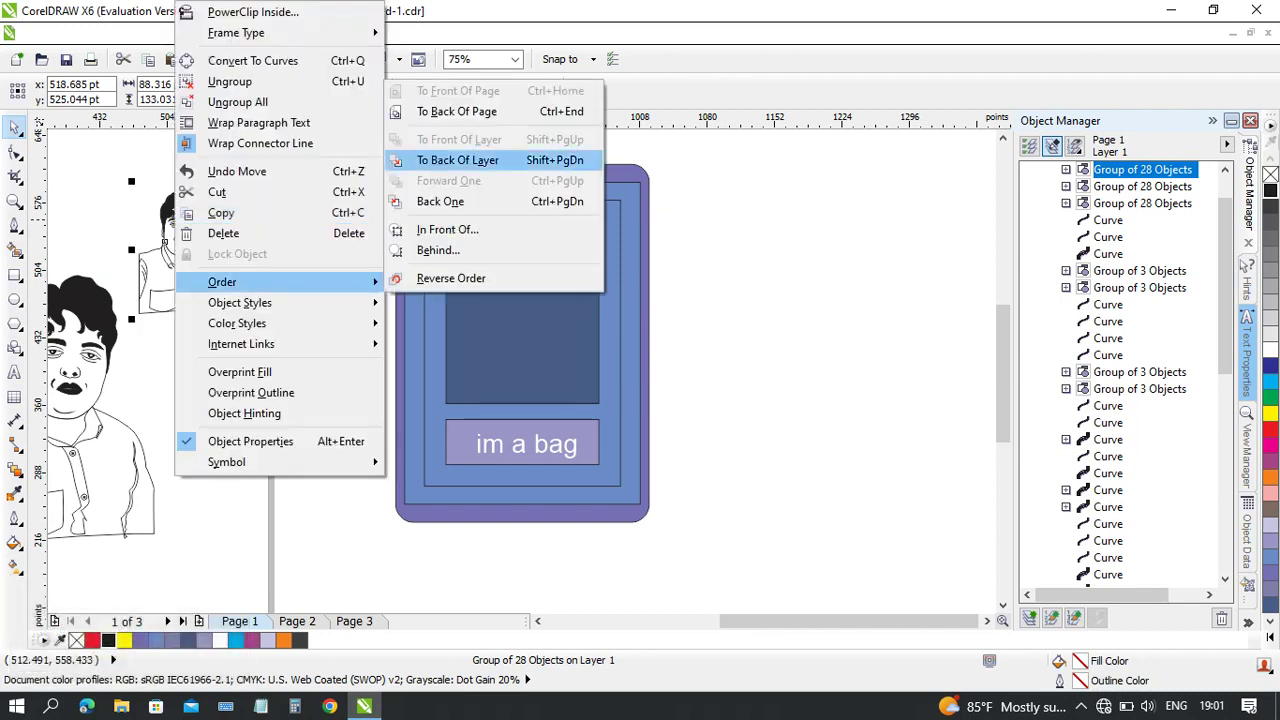
pyautogui.click(447, 229)
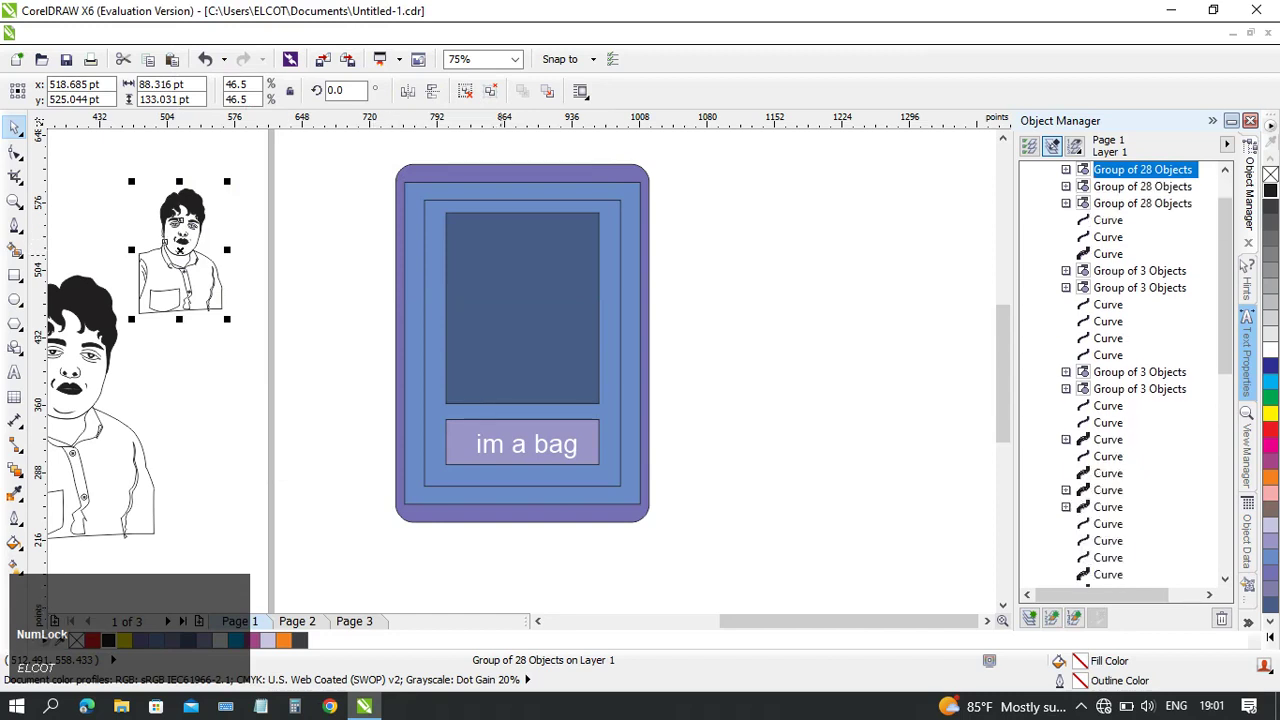
pyautogui.moveTo(180, 216); pyautogui.dragTo(507, 270)
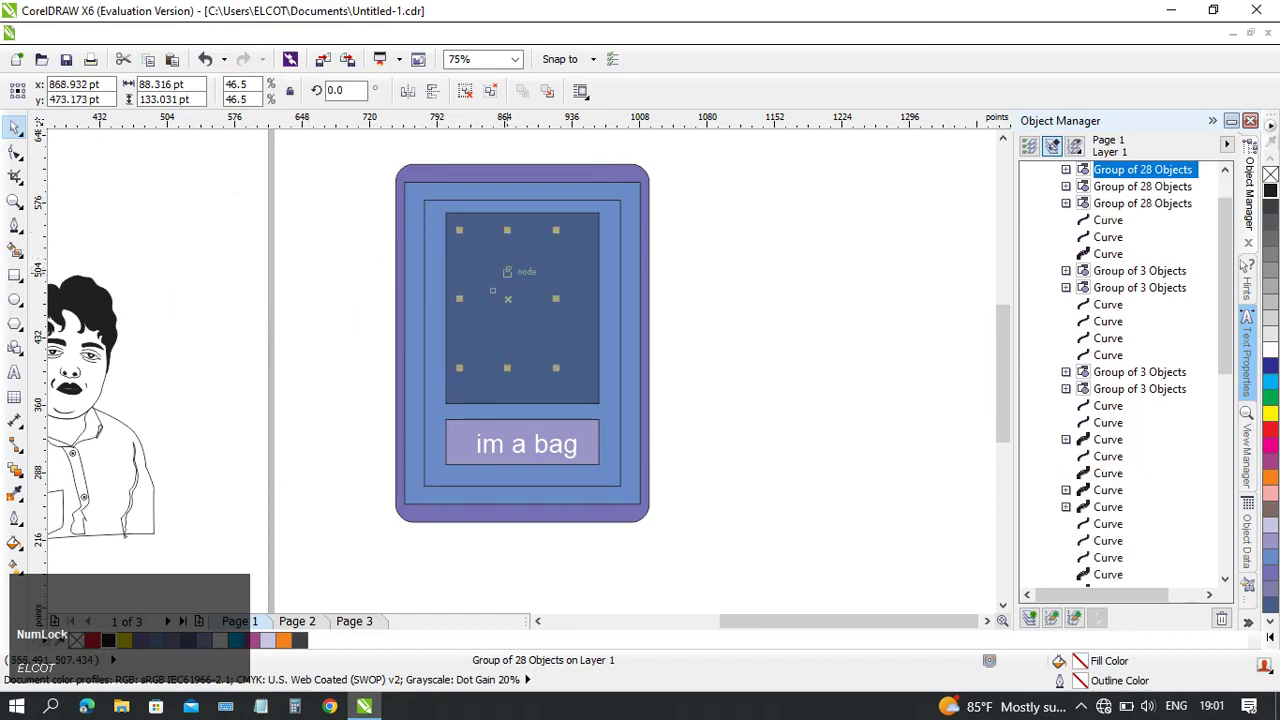
# - Undo the last move of the small line art copy onto the bag mock-up
pyautogui.scroll(1, 1135, 367)
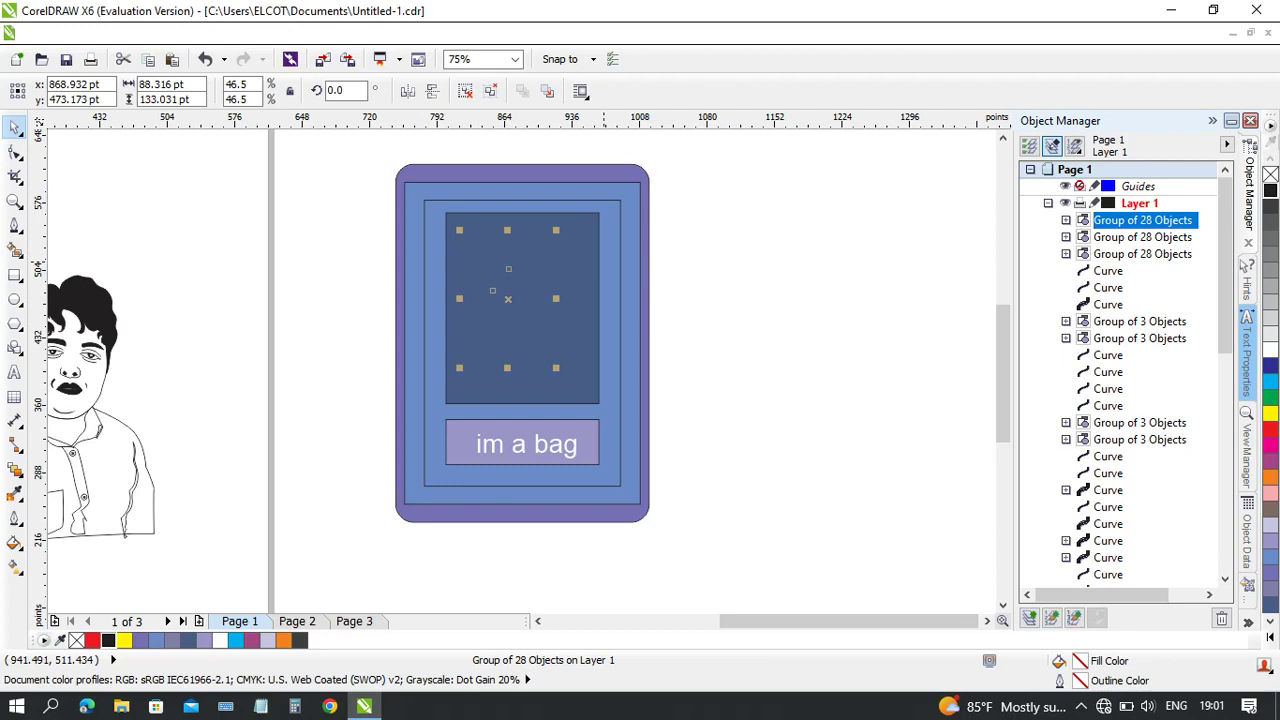
pyautogui.click(605, 262)
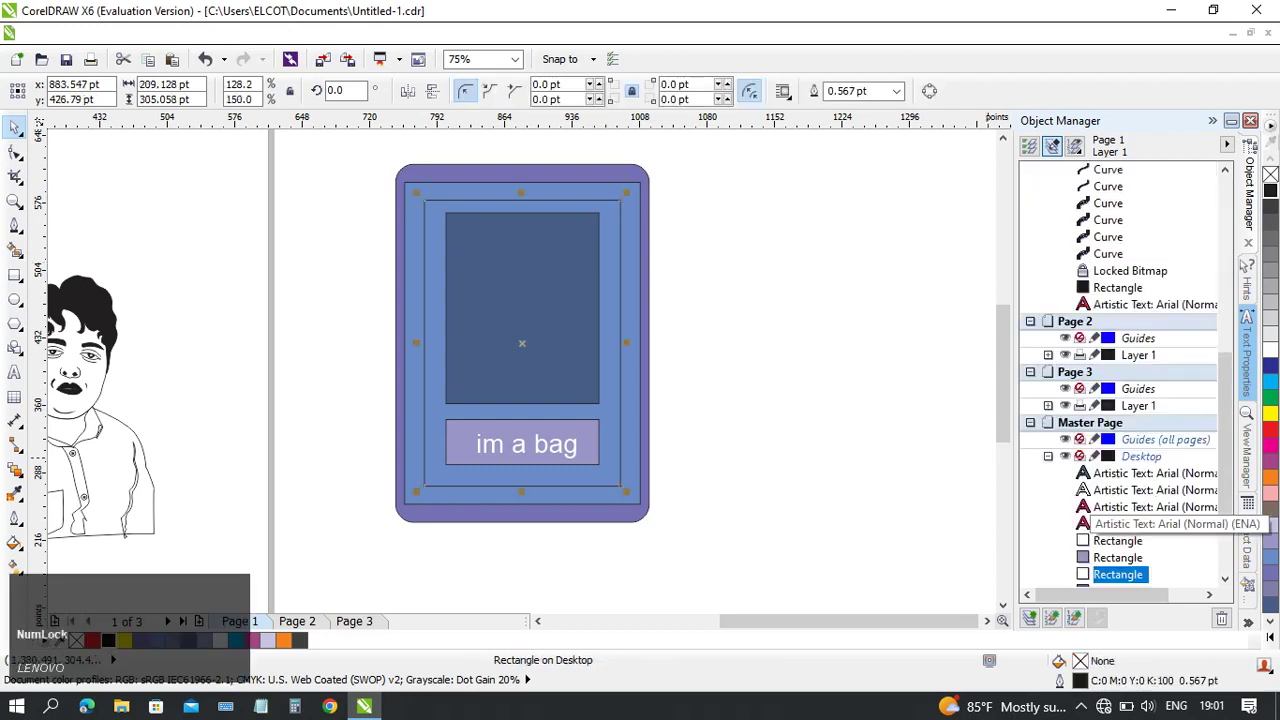
pyautogui.scroll(-1, 1100, 470)
pyautogui.scroll(1, 1120, 370)
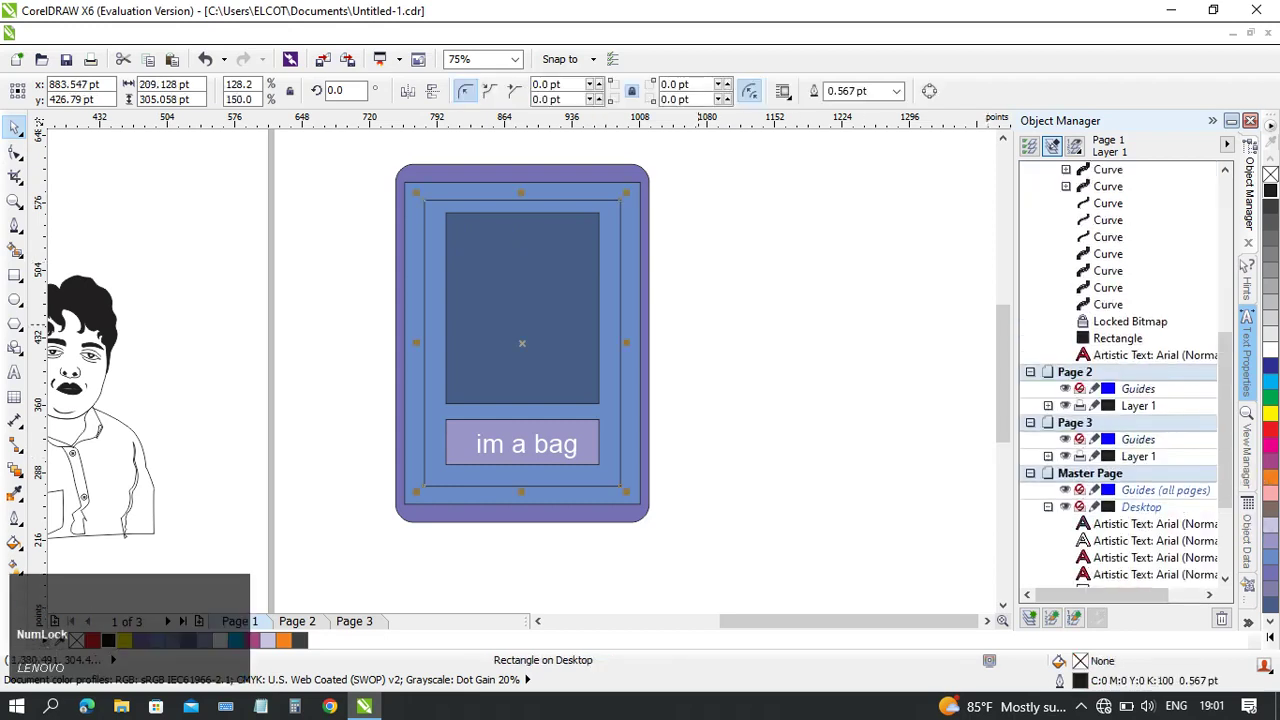
pyautogui.moveTo(722, 319); pyautogui.dragTo(783, 330)
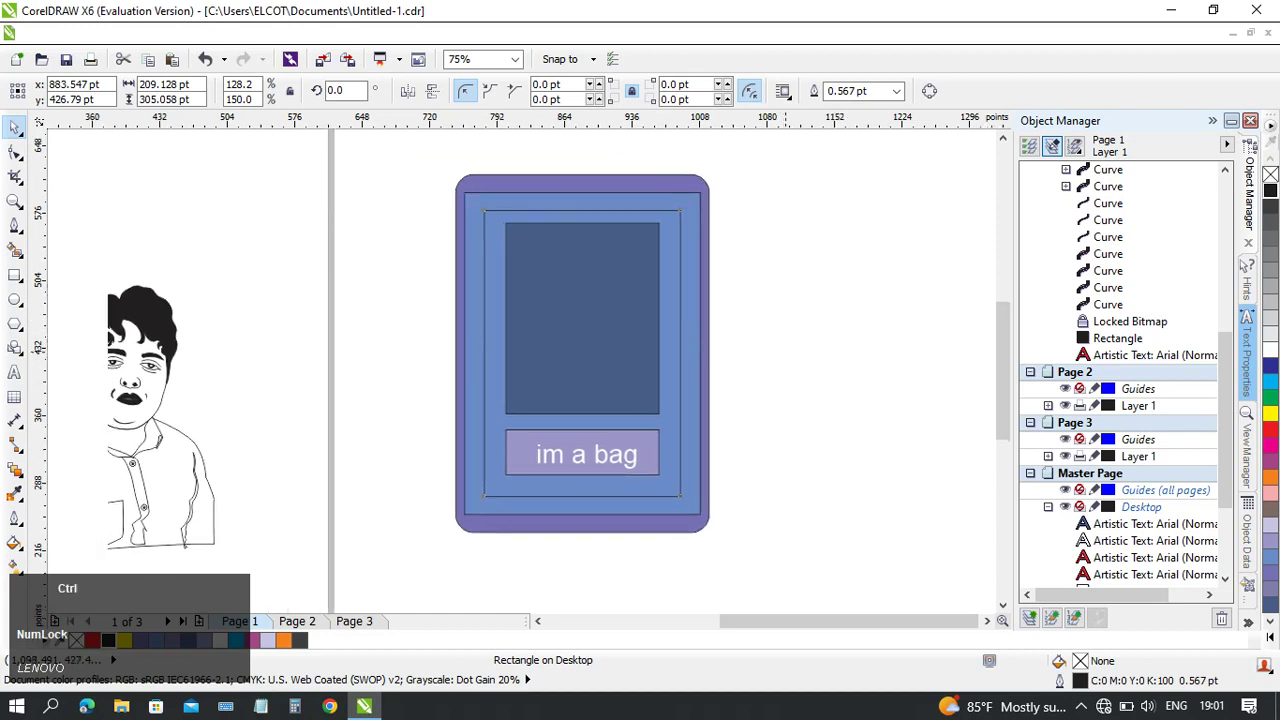
pyautogui.hotkey('ctrl', 'z')
pyautogui.moveTo(378, 265); pyautogui.dragTo(499, 288)
pyautogui.scroll(-1, 254, 271)
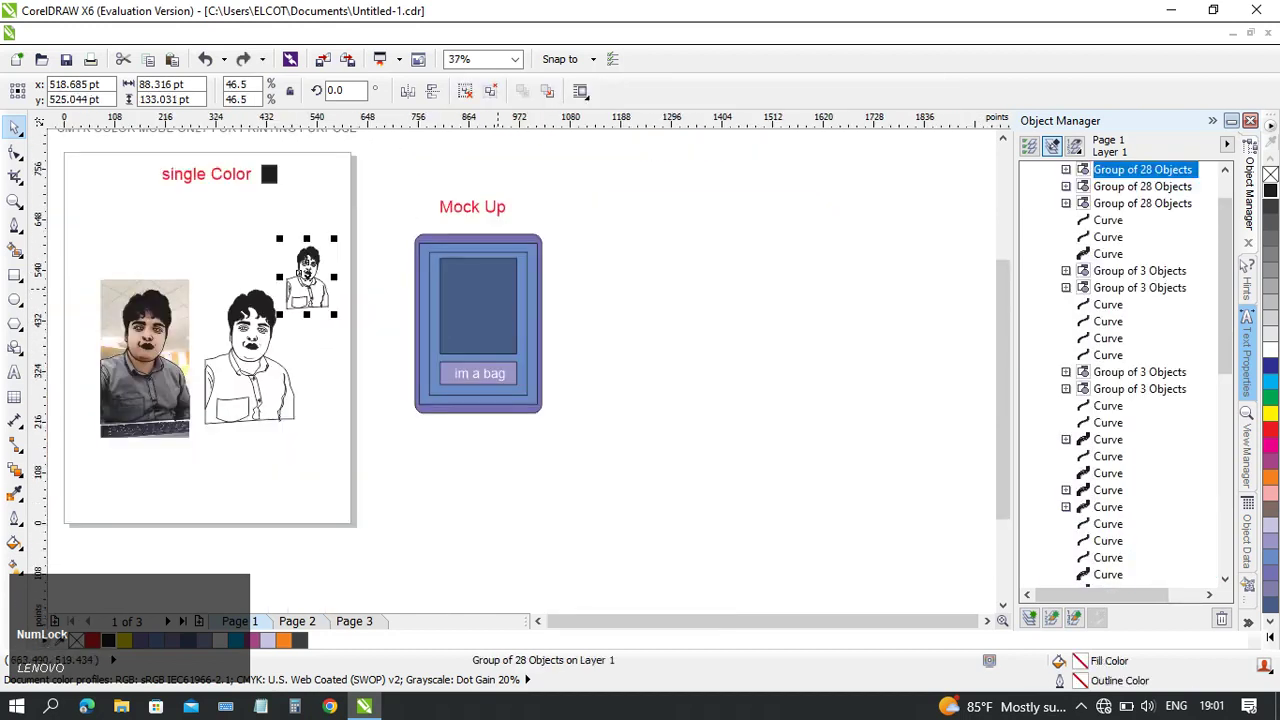
pyautogui.moveTo(254, 271); pyautogui.dragTo(474, 303)
# - Pull the unfilled inner outline rectangle off the bag mock-up onto the page and delete it
pyautogui.click(697, 307)
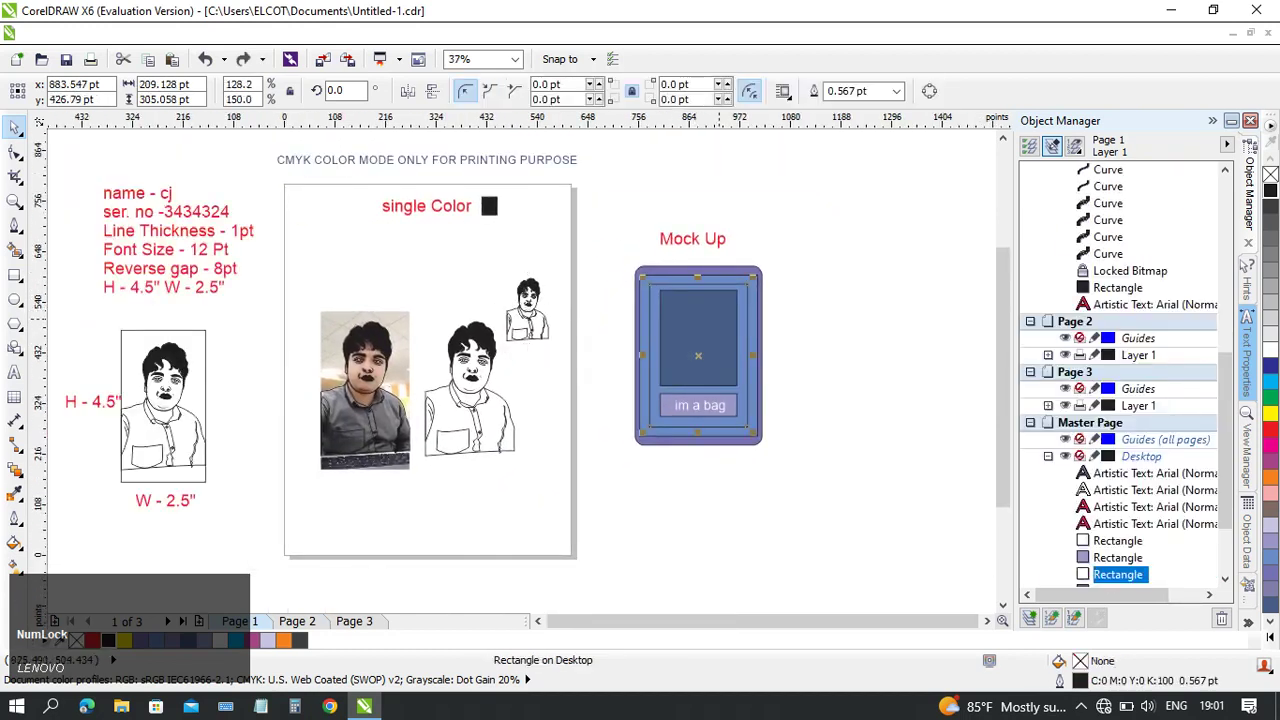
pyautogui.moveTo(580, 401); pyautogui.dragTo(431, 381)
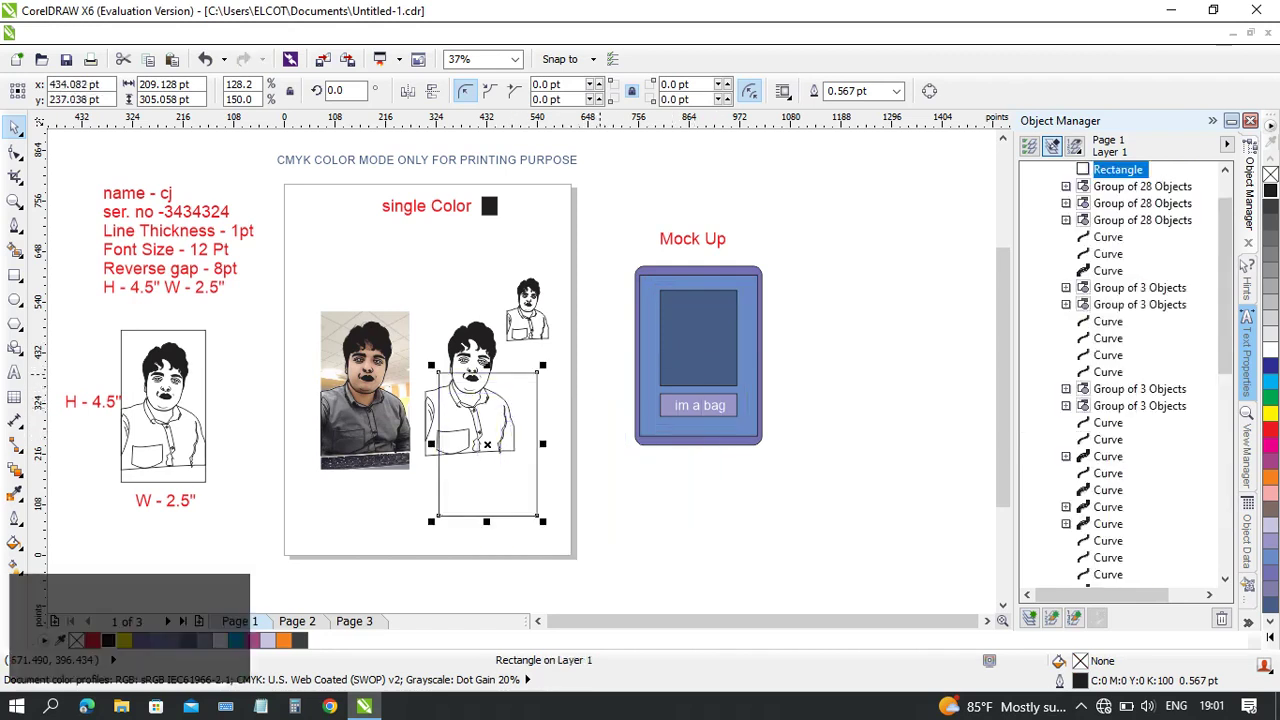
pyautogui.press('Delete')
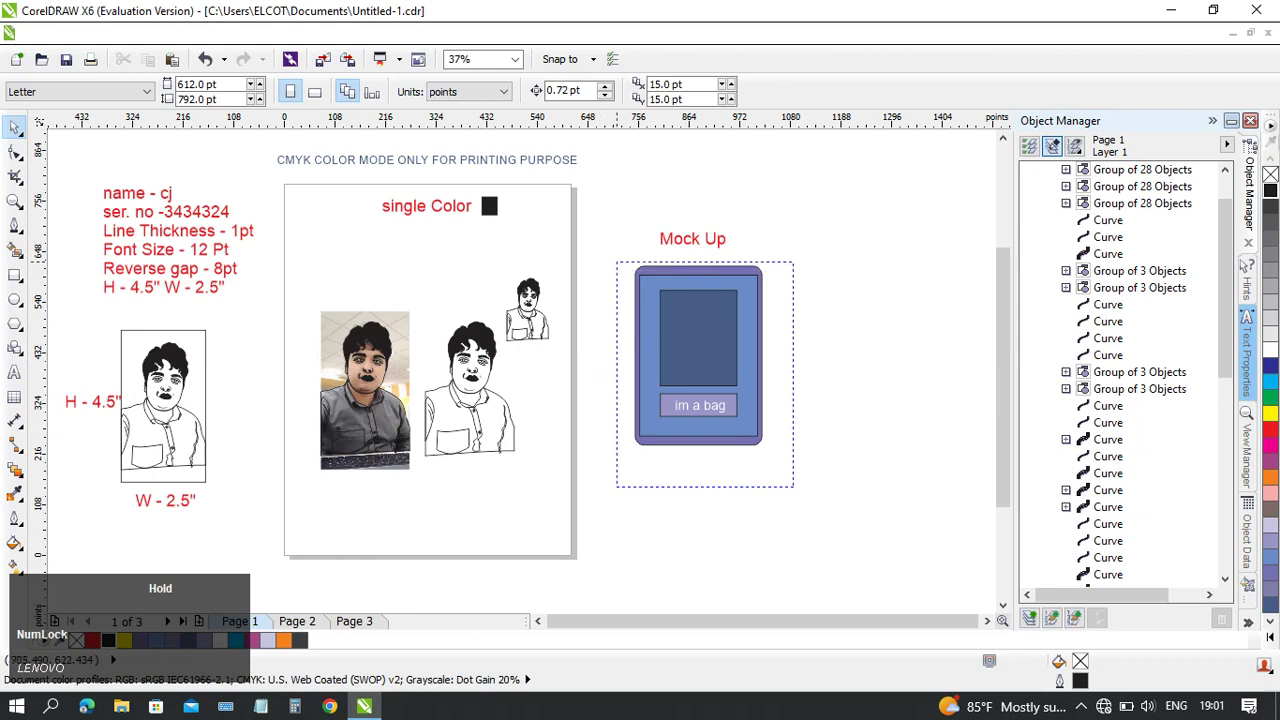
# - Select all parts of the bag mock-up, move them onto the page and group them
pyautogui.moveTo(793, 487); pyautogui.dragTo(617, 262)
pyautogui.moveTo(701, 312); pyautogui.dragTo(528, 400)
pyautogui.scroll(2, 530, 378)
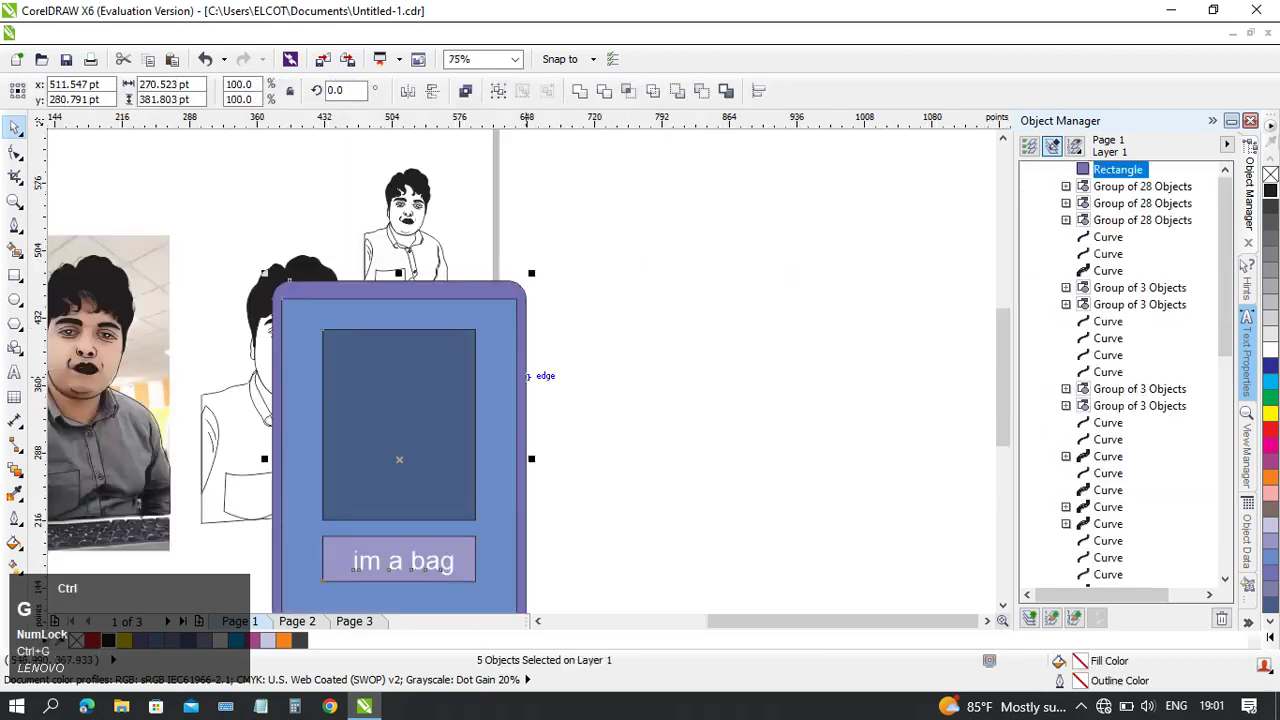
pyautogui.hotkey('ctrl', 'g')
# - Move the small line art copy onto the dark blue panel of the grouped bag
pyautogui.click(413, 192)
pyautogui.moveTo(413, 192); pyautogui.dragTo(408, 400)
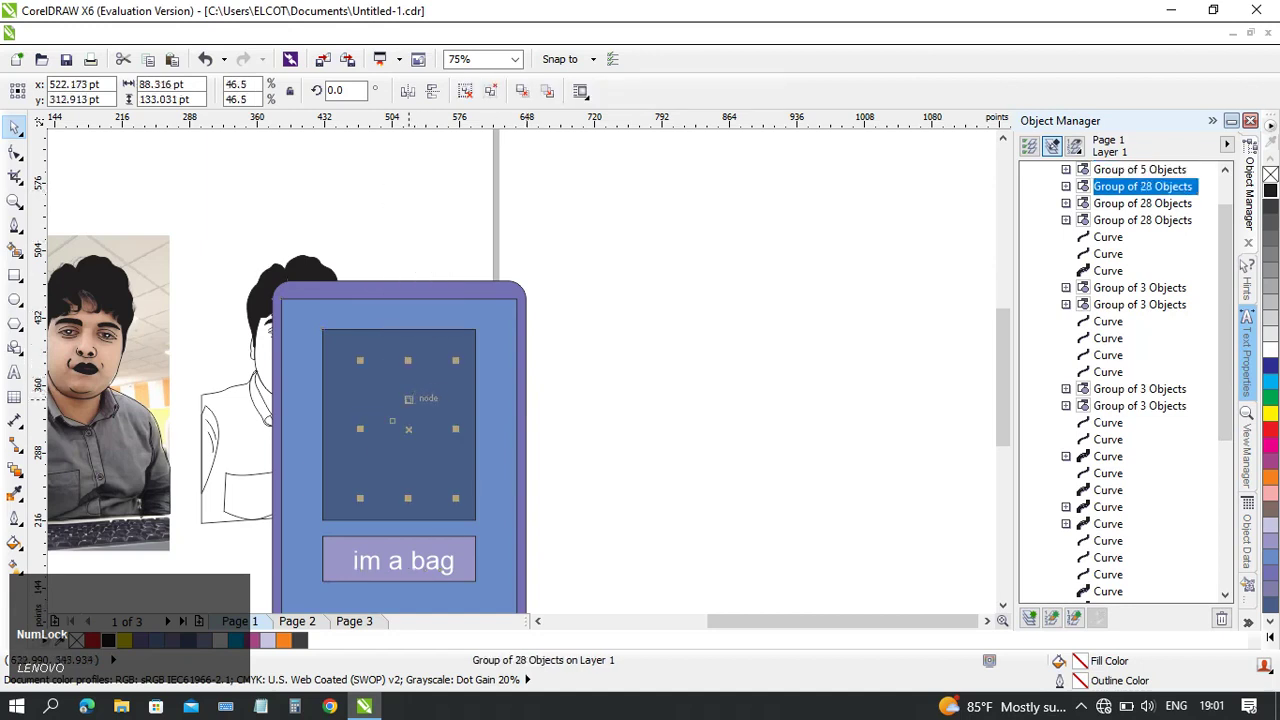
pyautogui.rightClick(425, 373)
# - Shift the bag group upward on the page and send it to the back of the layer
pyautogui.click(460, 283)
pyautogui.moveTo(431, 329); pyautogui.dragTo(441, 210)
pyautogui.rightClick(441, 210)
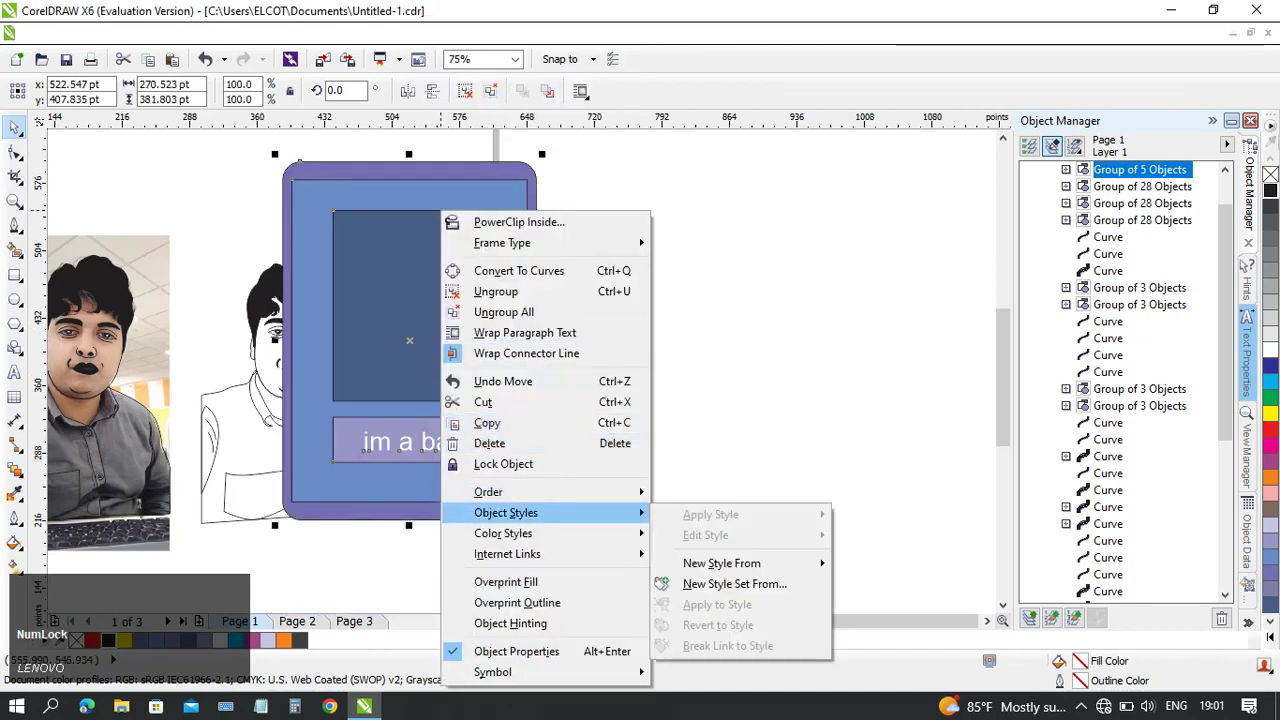
pyautogui.moveTo(540, 492)
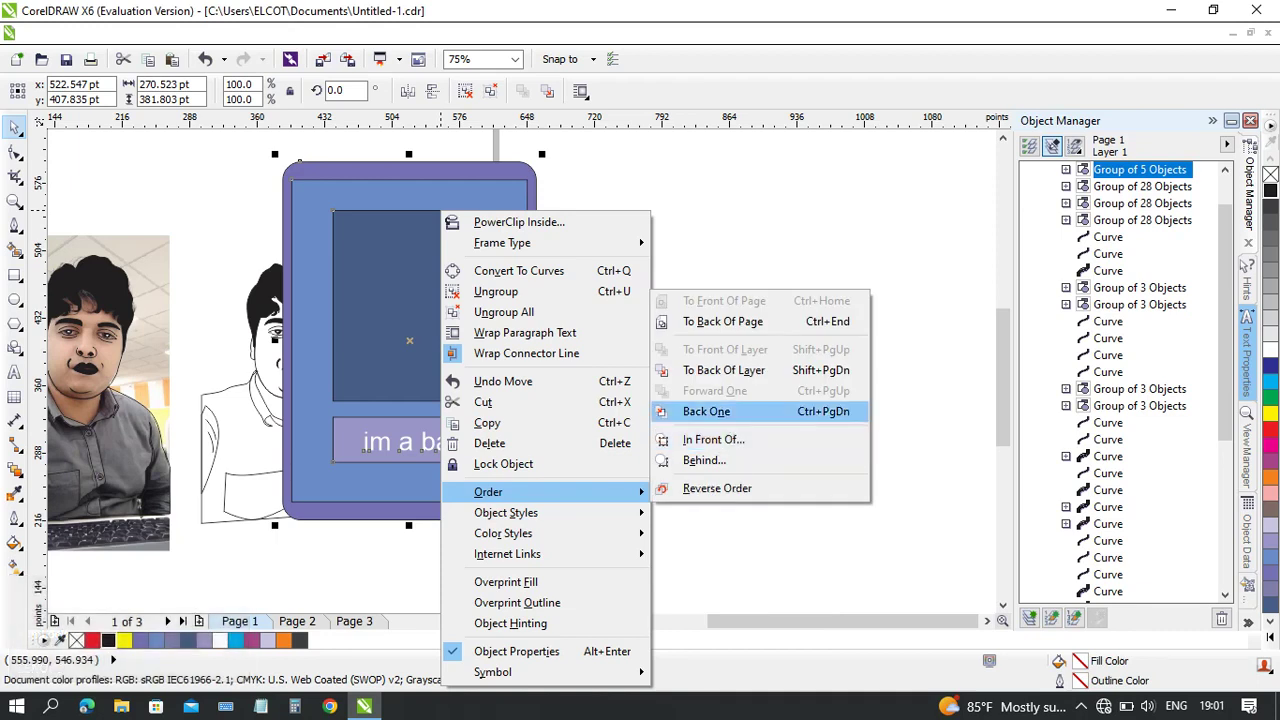
pyautogui.click(723, 370)
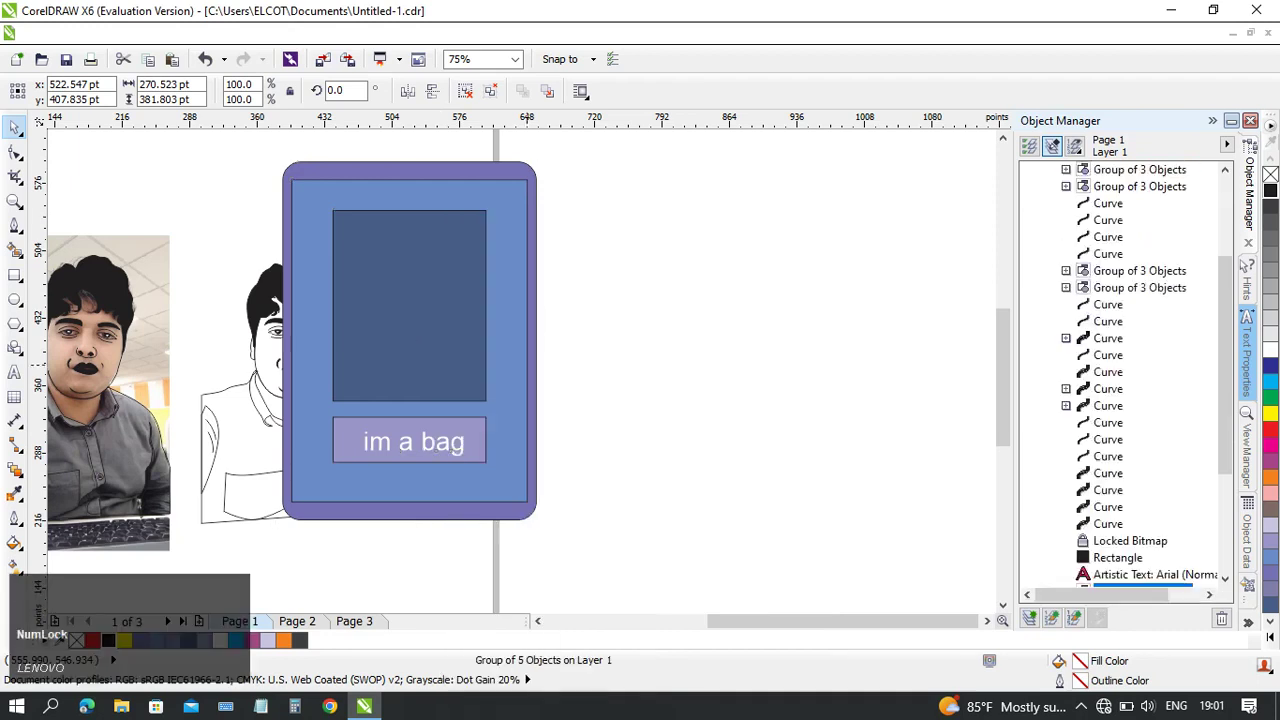
# - Reposition the small line art copy near the middle of the bag's dark blue panel
pyautogui.click(705, 371)
pyautogui.moveTo(411, 393); pyautogui.dragTo(427, 285)
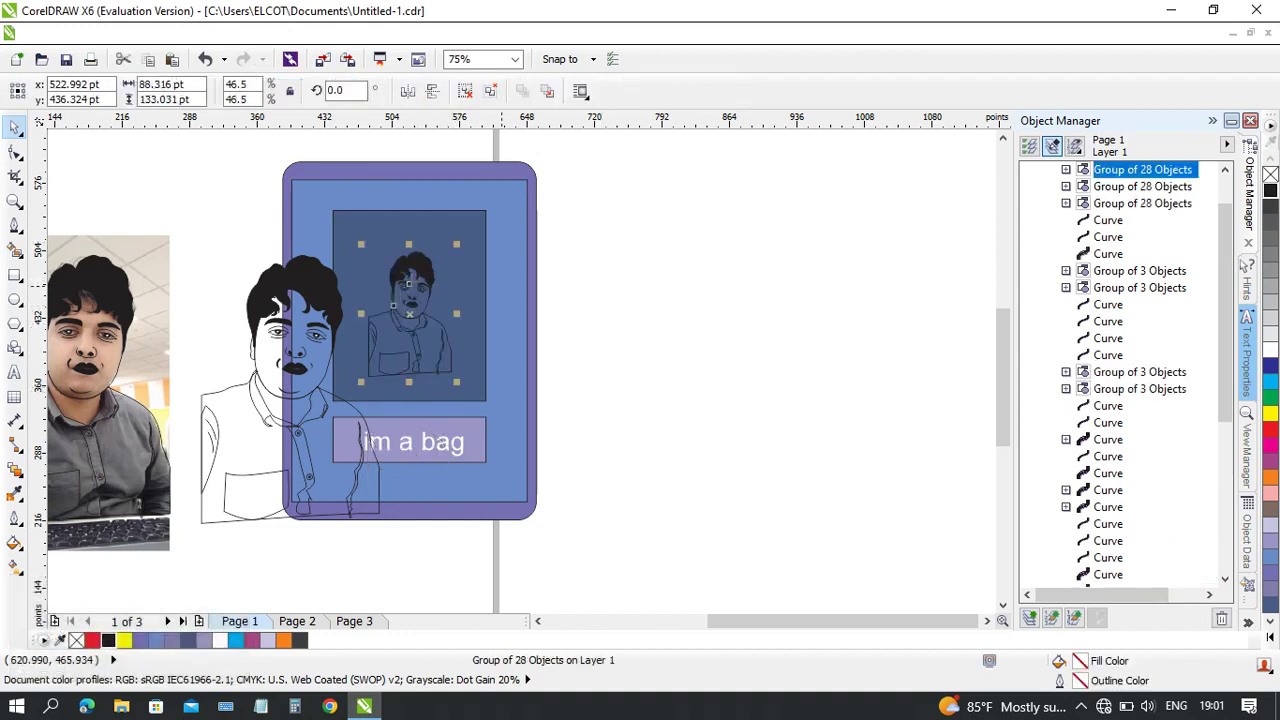
pyautogui.press('Num_Lock')
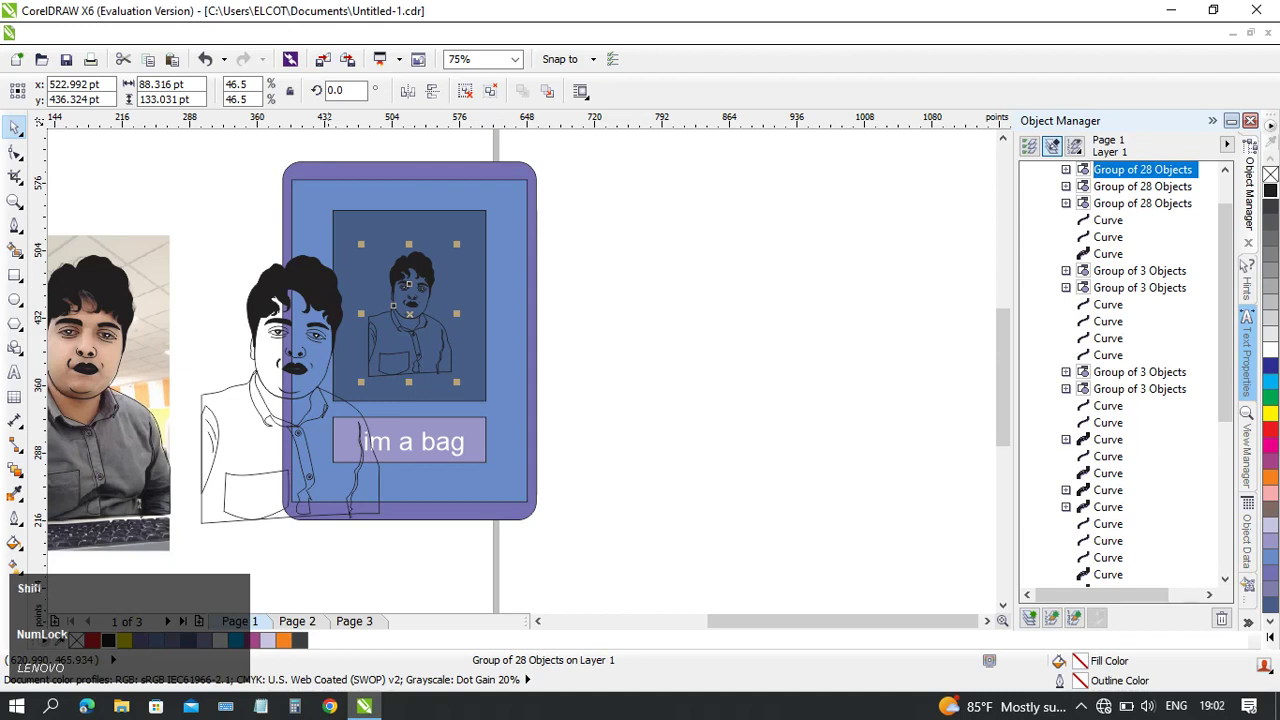
# - Move the line art copy and bag together off the page to below the Mock Up title, grouping them
pyautogui.keyDown('shift'); pyautogui.click(409, 313); pyautogui.keyUp('shift')
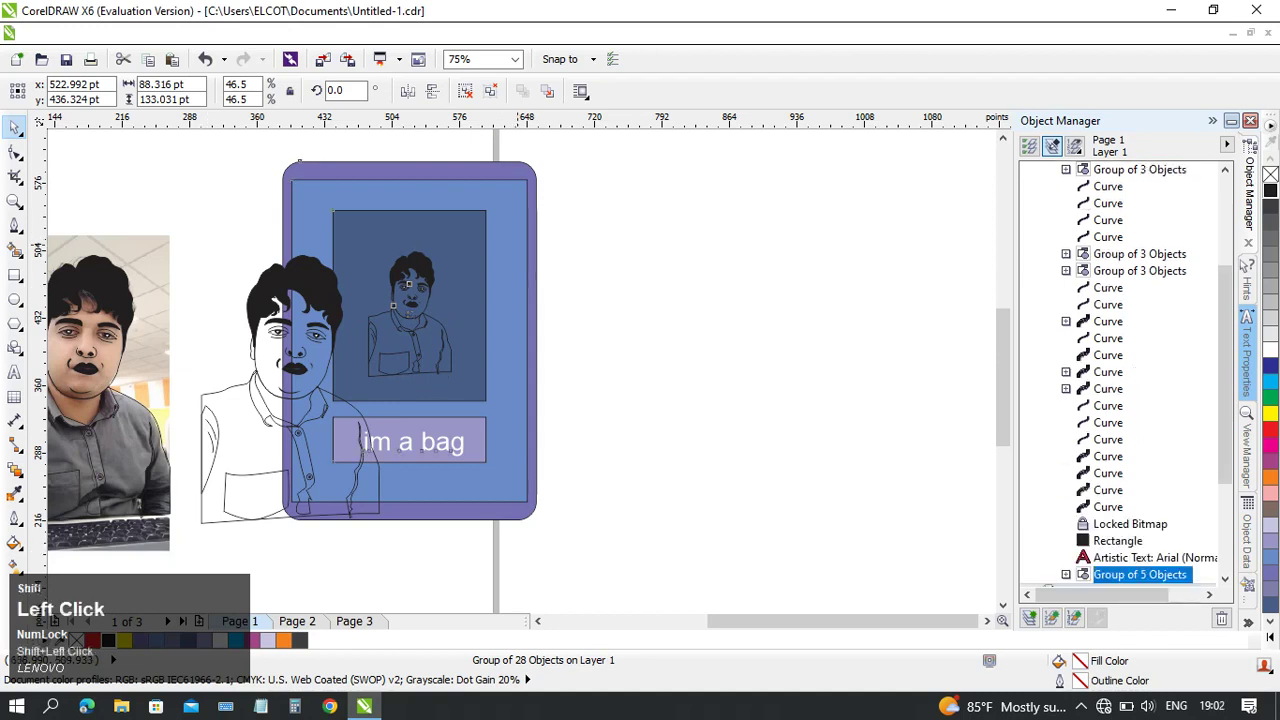
pyautogui.moveTo(409, 313); pyautogui.dragTo(670, 330)
pyautogui.scroll(-2, 580, 300)
pyautogui.scroll(1, 710, 302)
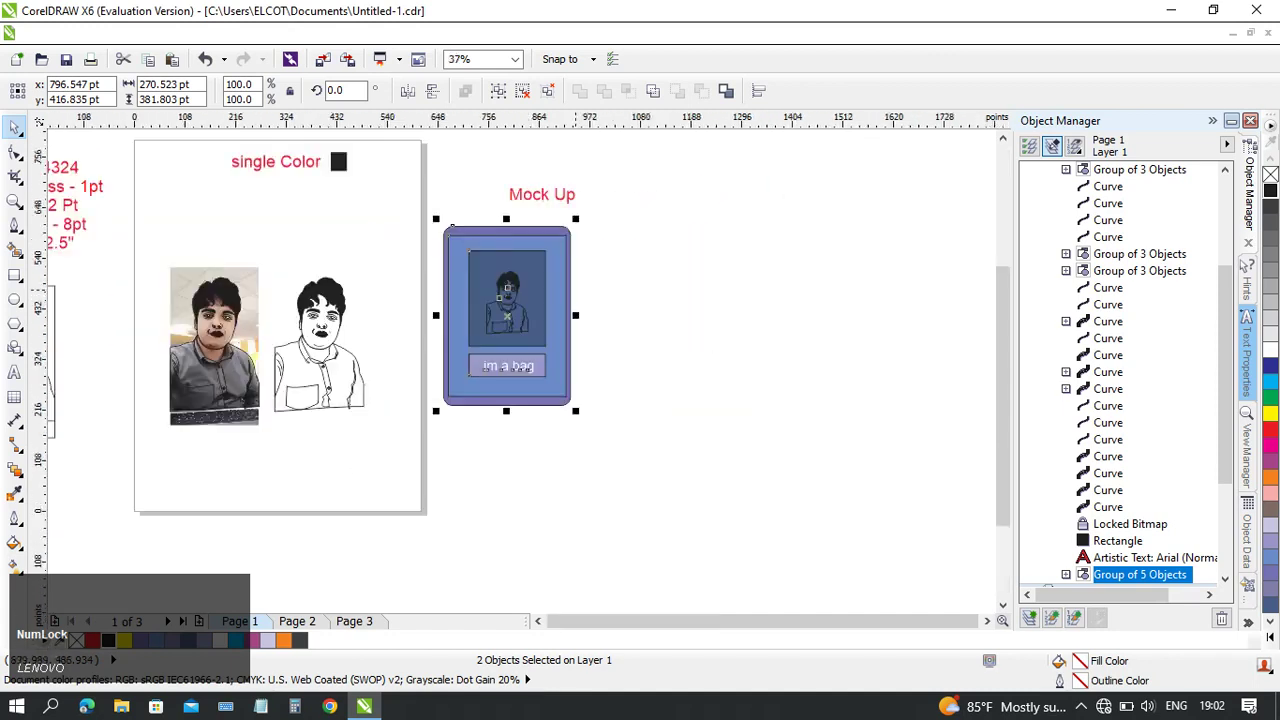
pyautogui.hotkey('ctrl', 'g')
pyautogui.moveTo(537, 287)
pyautogui.mouseDown()
pyautogui.moveTo(577, 281)
pyautogui.moveTo(557, 279)
pyautogui.mouseUp()
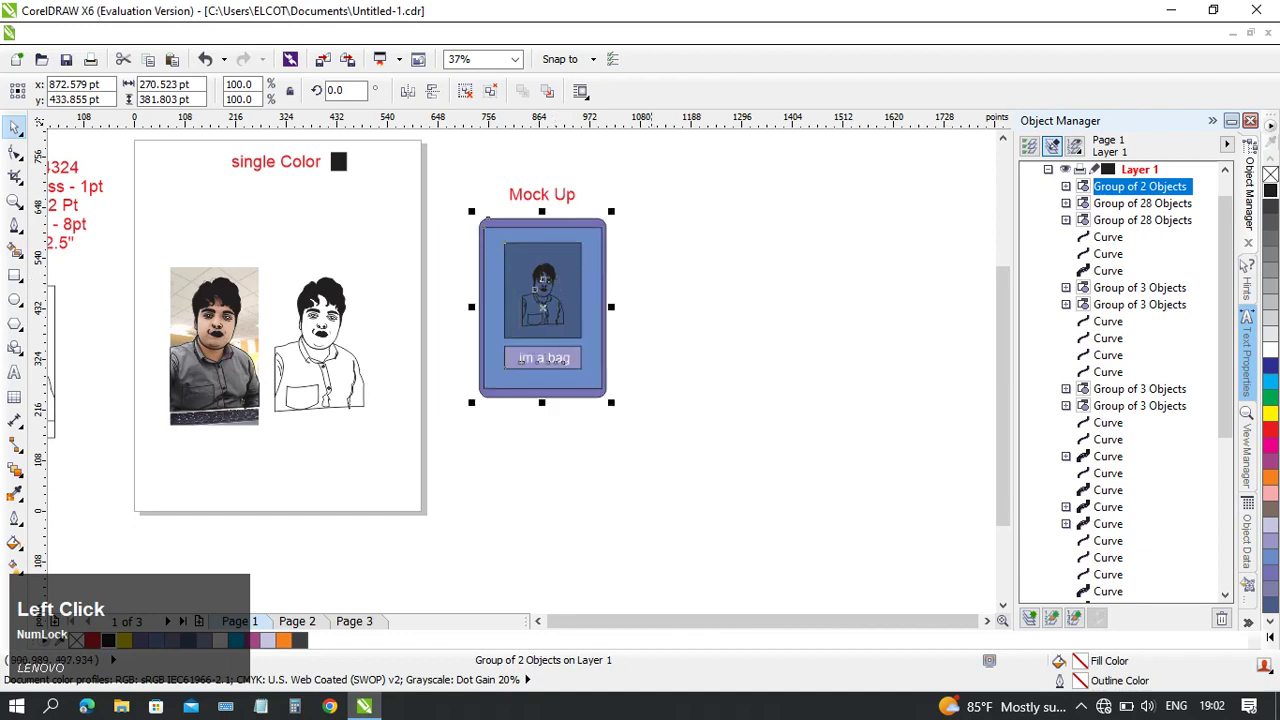
pyautogui.click(641, 275)
# - Examine the eye highlights and line thickness of the line art on the bag against the larger page drawing
pyautogui.moveTo(641, 275); pyautogui.dragTo(869, 312)
pyautogui.scroll(2, 859, 339)
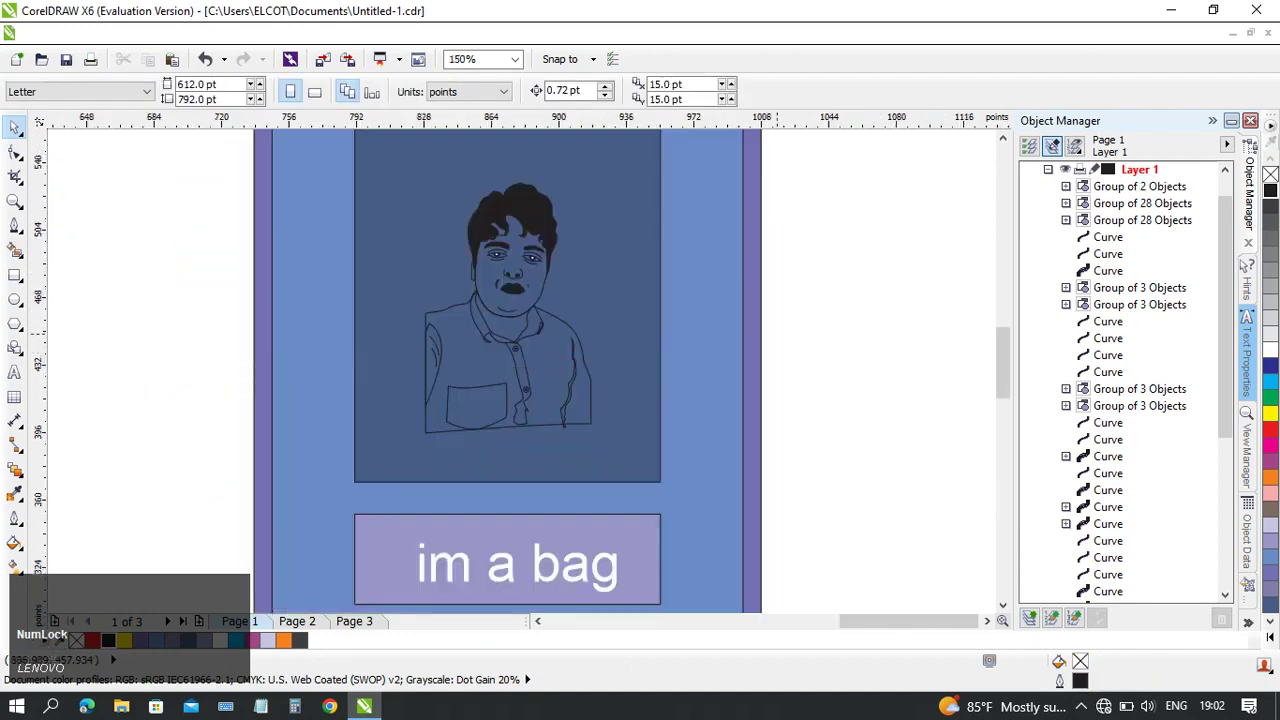
pyautogui.scroll(2, 519, 267)
pyautogui.scroll(3, 426, 217)
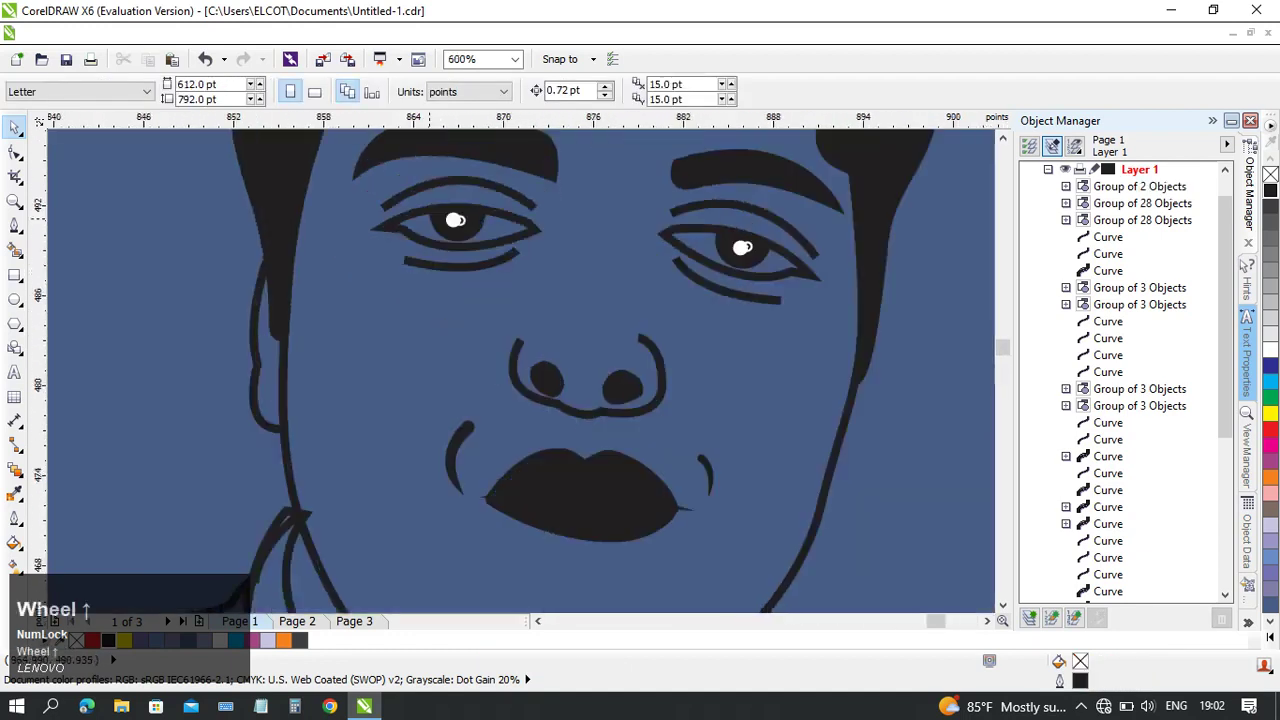
pyautogui.middleClick(330, 275)
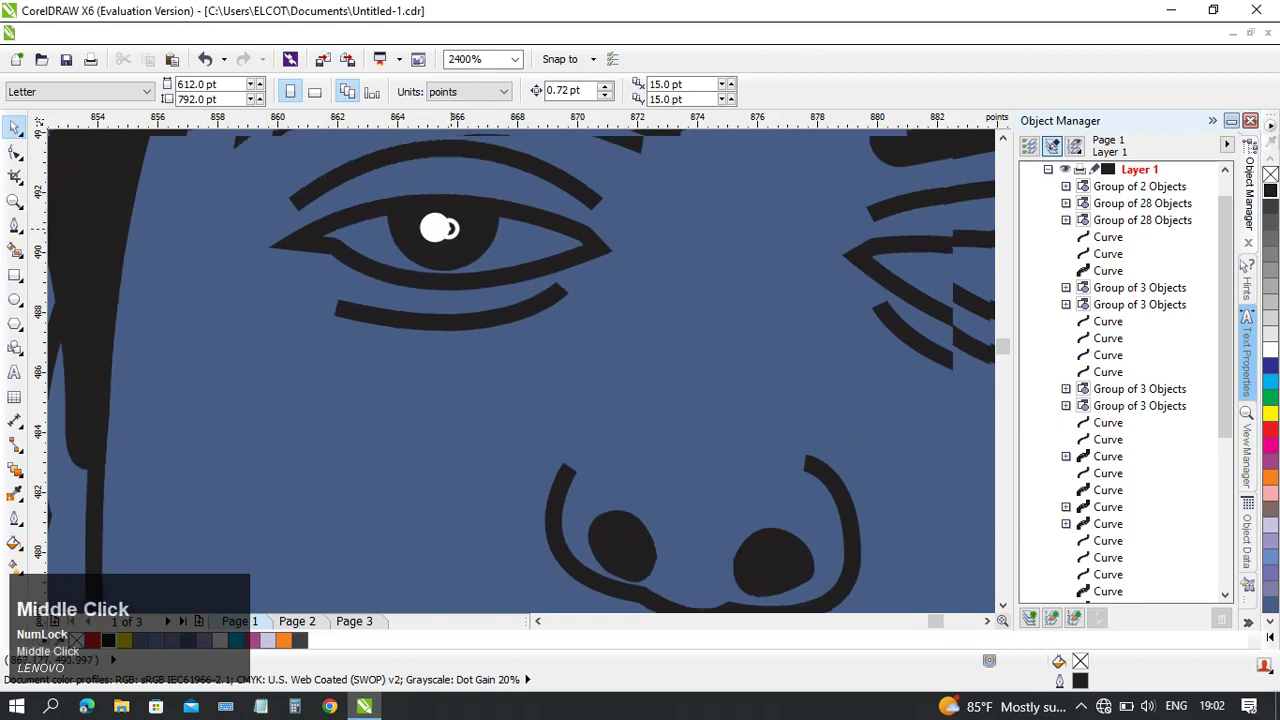
pyautogui.scroll(-4, 330, 275)
pyautogui.scroll(2, 400, 290)
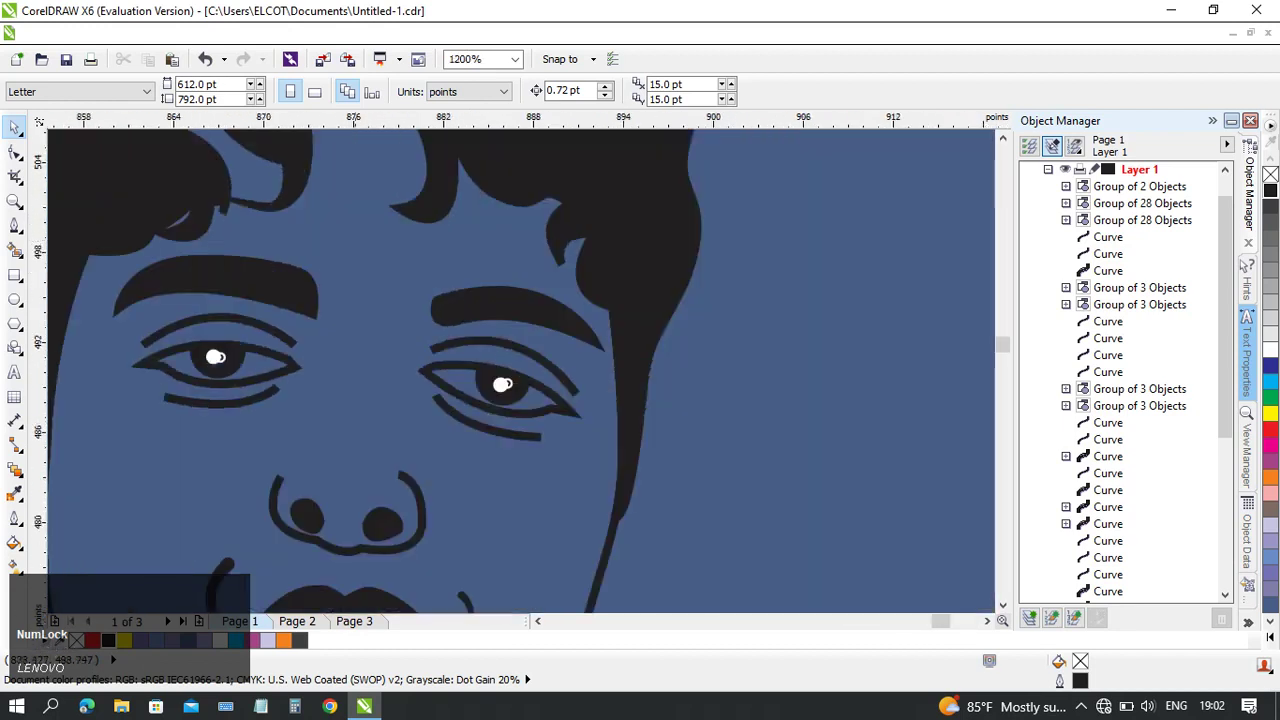
pyautogui.middleClick(491, 281)
pyautogui.scroll(2, 491, 281)
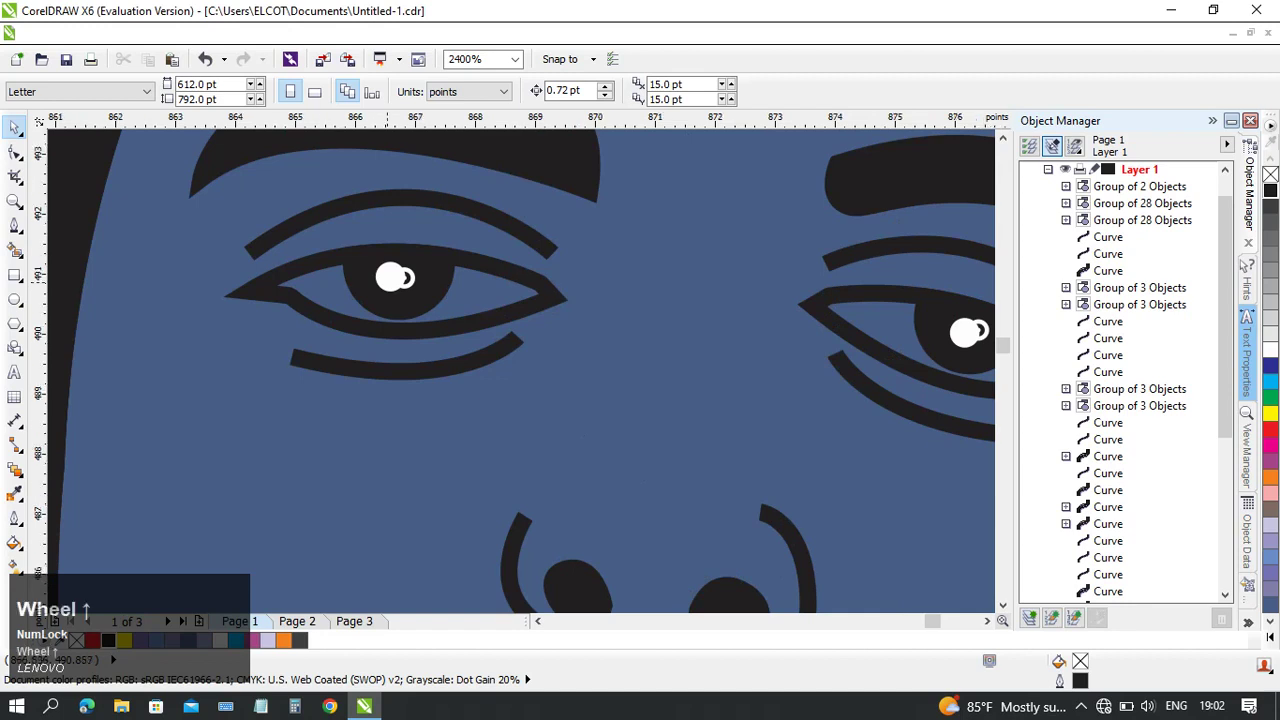
pyautogui.scroll(-4, 398, 285)
pyautogui.middleClick(362, 294)
pyautogui.middleClick(362, 294)
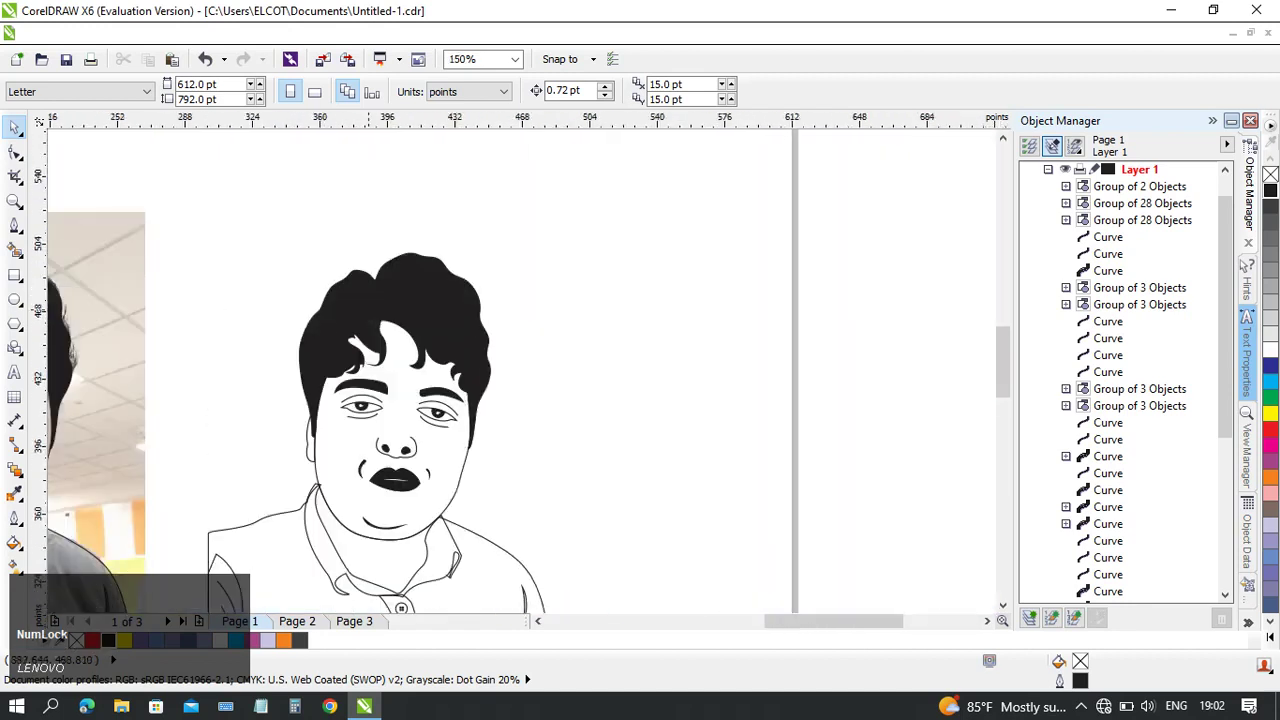
pyautogui.middleClick(369, 310)
pyautogui.scroll(3, 430, 416)
pyautogui.scroll(-2, 572, 341)
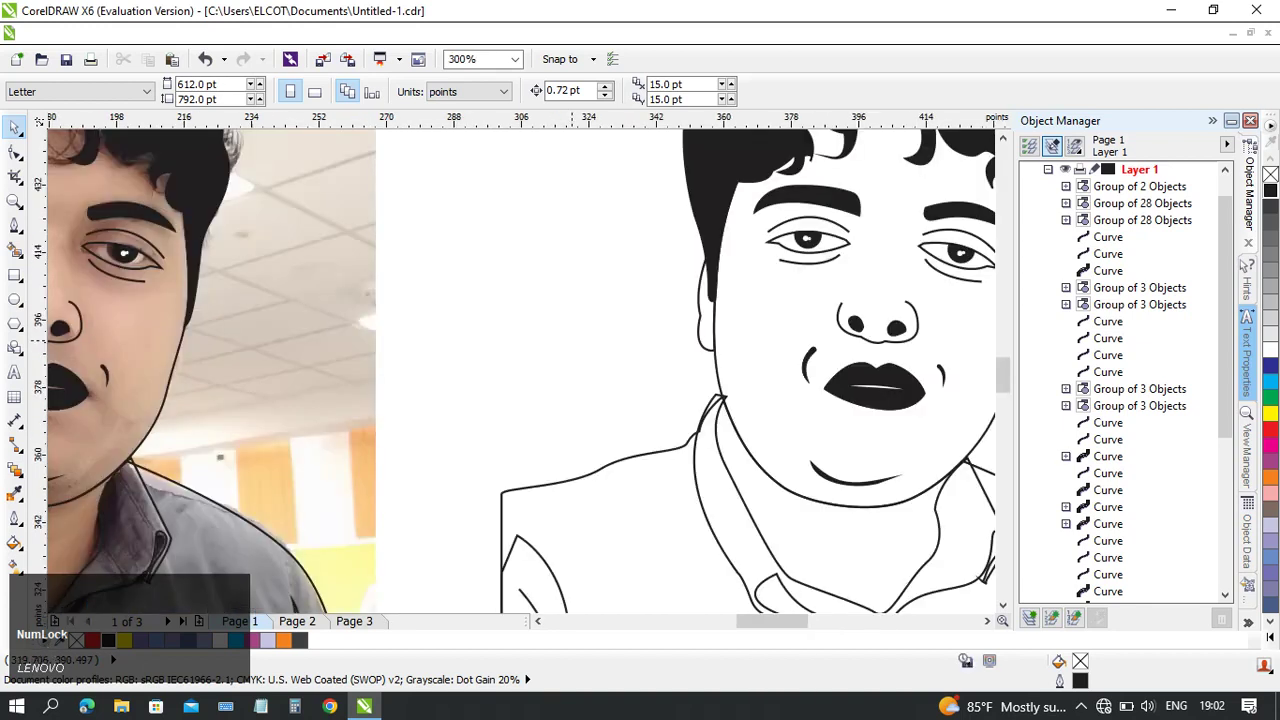
pyautogui.scroll(-2, 730, 277)
pyautogui.middleClick(790, 255)
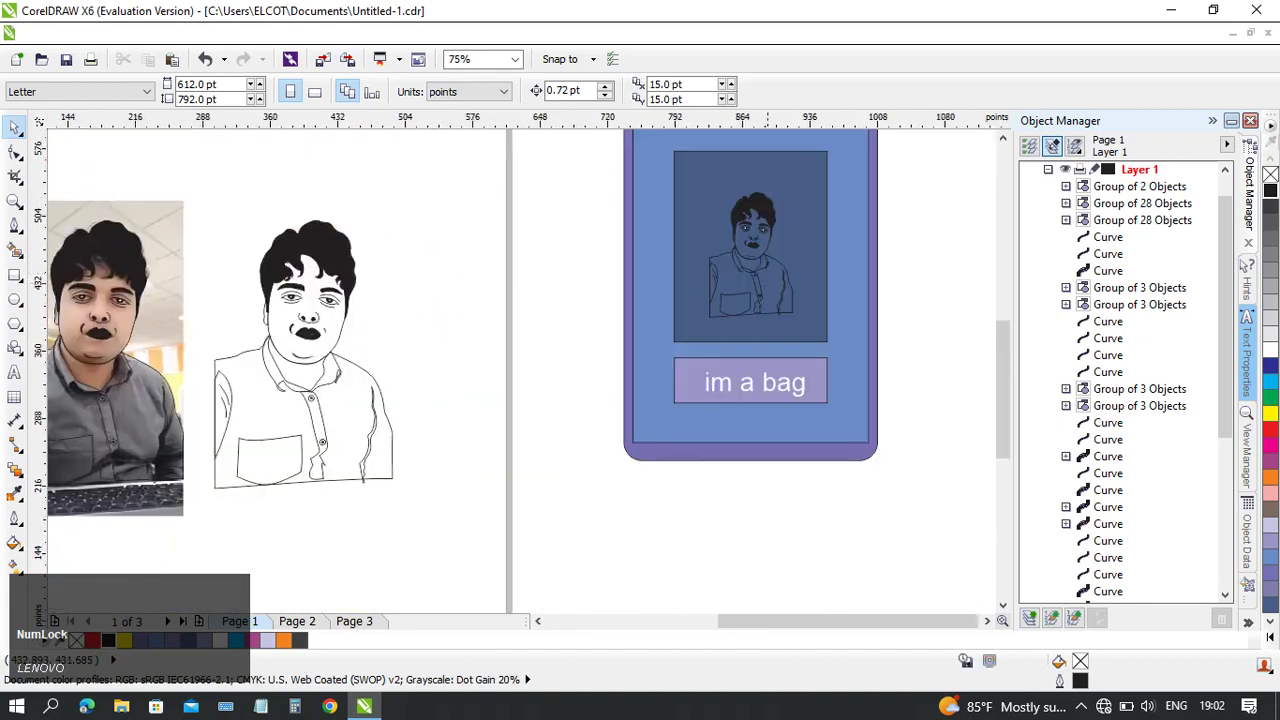
pyautogui.middleClick(741, 279)
pyautogui.scroll(2, 741, 279)
pyautogui.scroll(3, 428, 221)
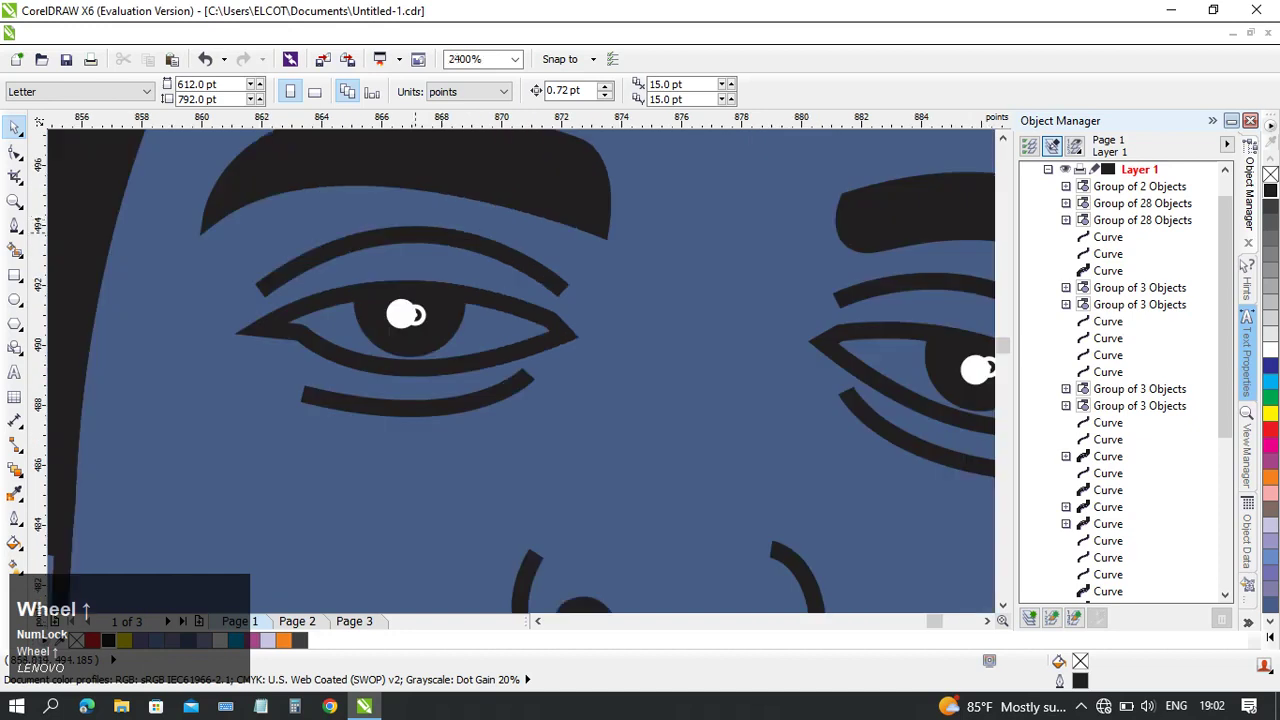
# - Ungroup the combined bag and line art, and select the small line art copy on its own
pyautogui.click(598, 227)
pyautogui.rightClick(598, 227)
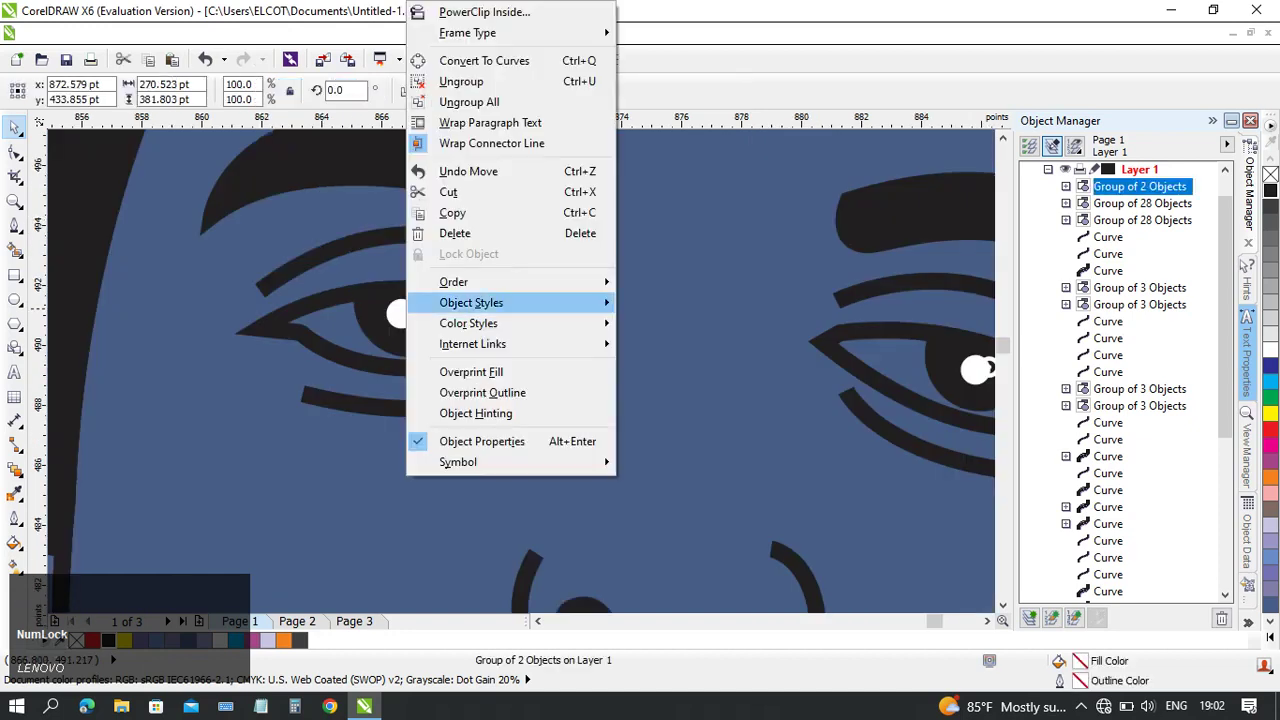
pyautogui.click(461, 81)
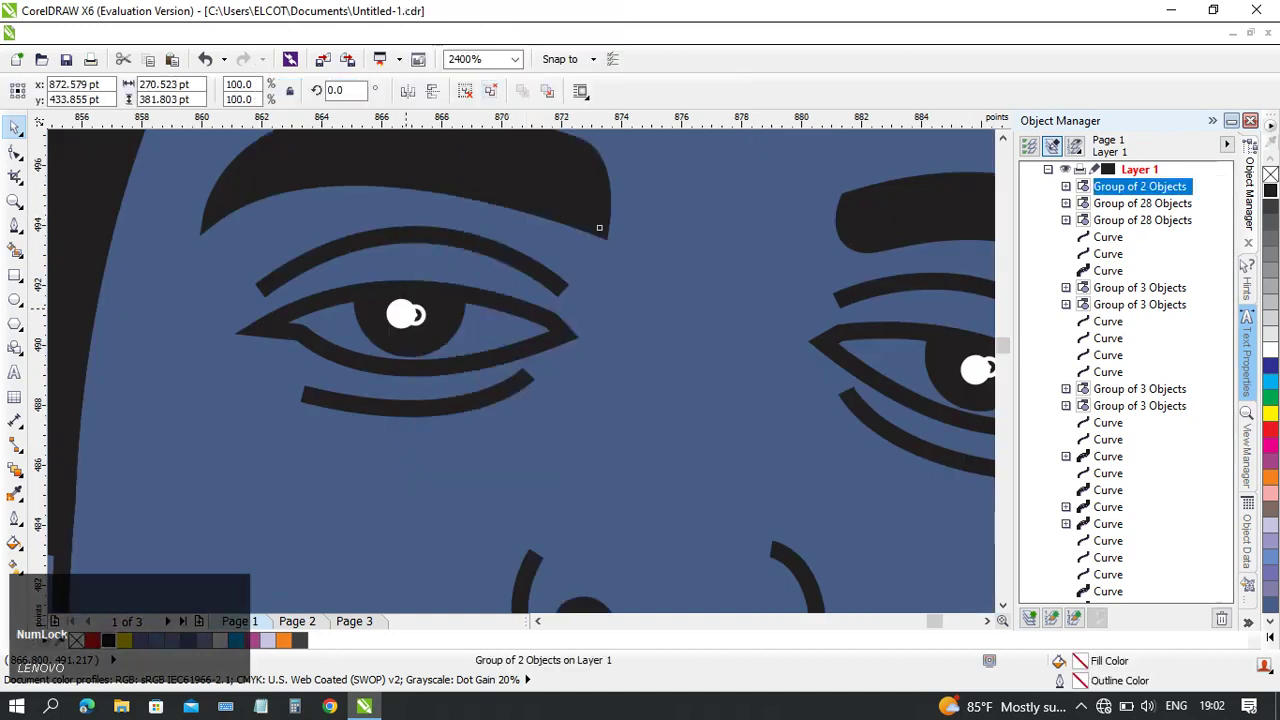
pyautogui.scroll(2, 405, 313)
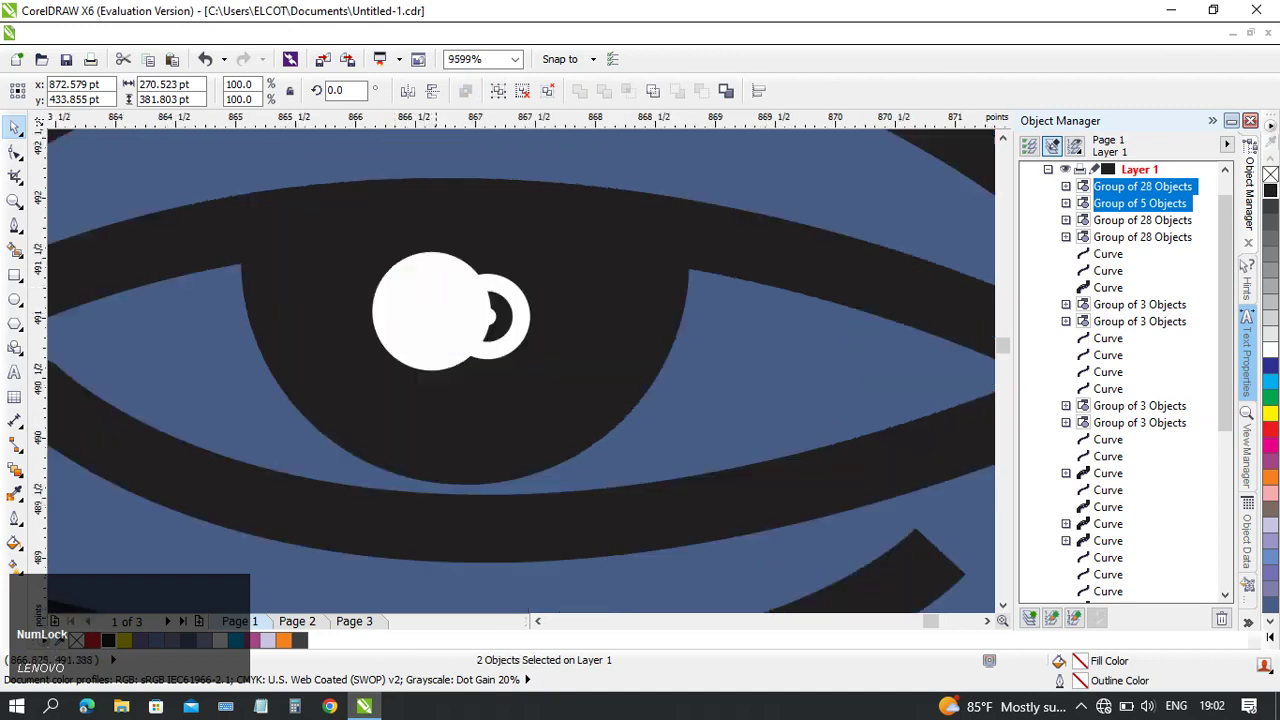
pyautogui.scroll(-5, 440, 315)
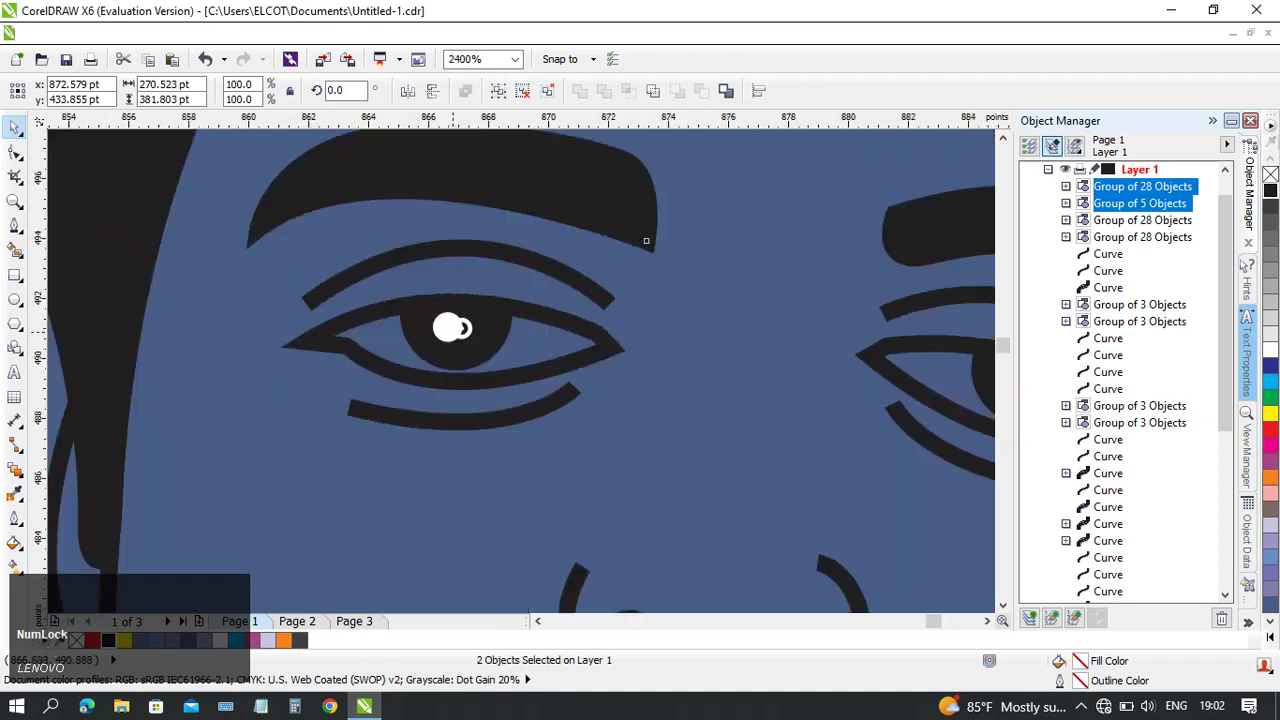
pyautogui.scroll(-2, 620, 327)
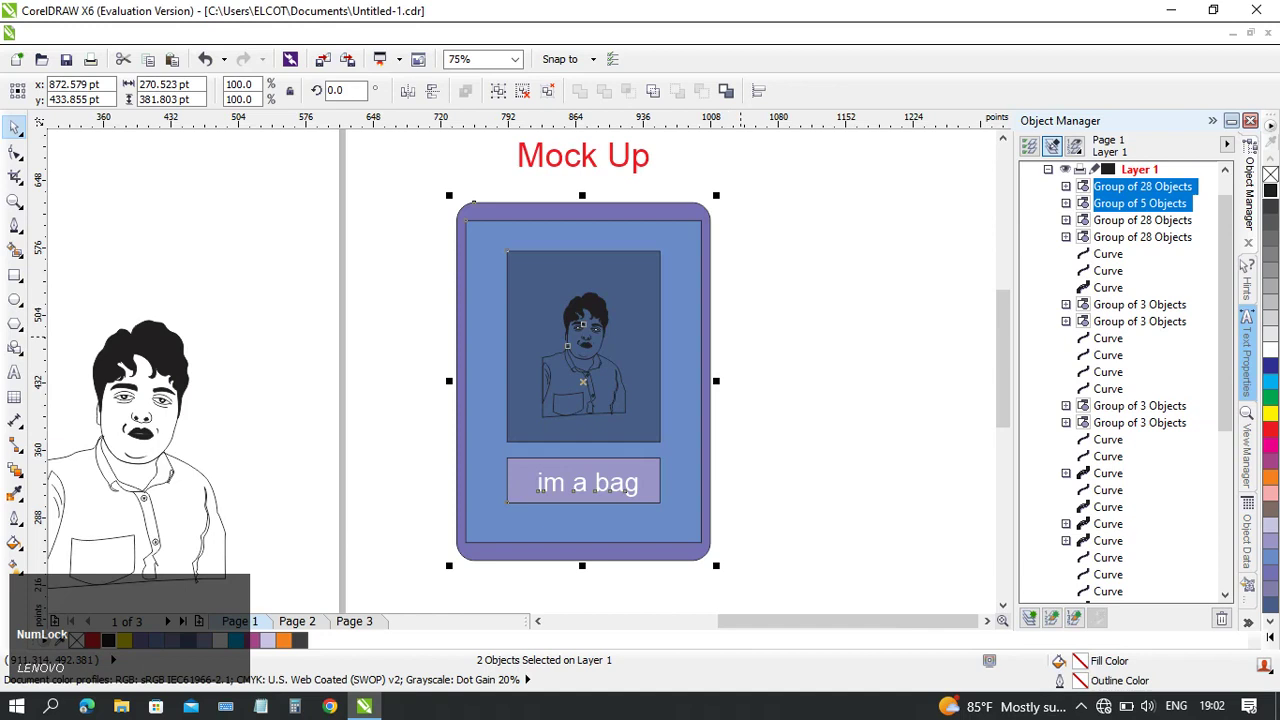
pyautogui.click(780, 330)
pyautogui.click(581, 327)
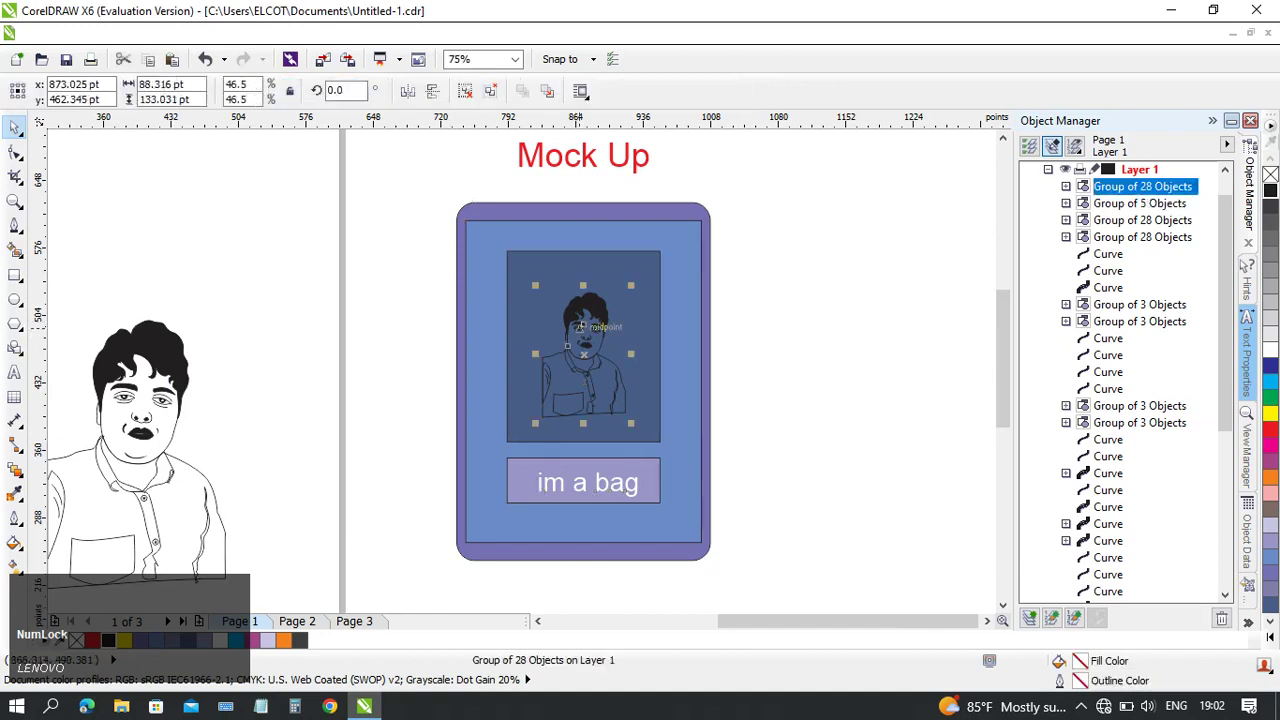
# - Draw a rectangle about 225 pt wide and 400 pt high around the large line art on the page
pyautogui.click(140, 394)
pyautogui.scroll(1, 140, 394)
pyautogui.scroll(-1, 140, 394)
pyautogui.moveTo(199, 317)
pyautogui.mouseDown()
pyautogui.moveTo(300, 264)
pyautogui.moveTo(607, 243)
pyautogui.mouseUp()
pyautogui.click(607, 243)
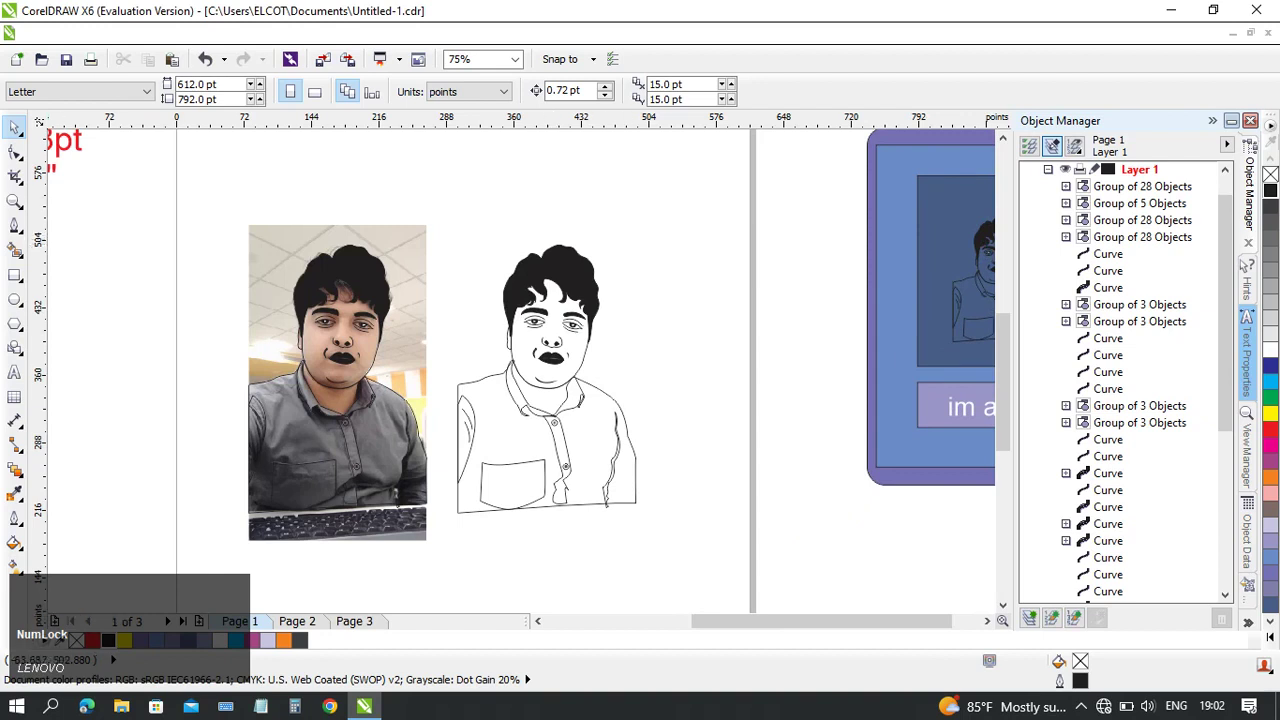
pyautogui.click(14, 275)
pyautogui.moveTo(440, 180); pyautogui.dragTo(652, 556)
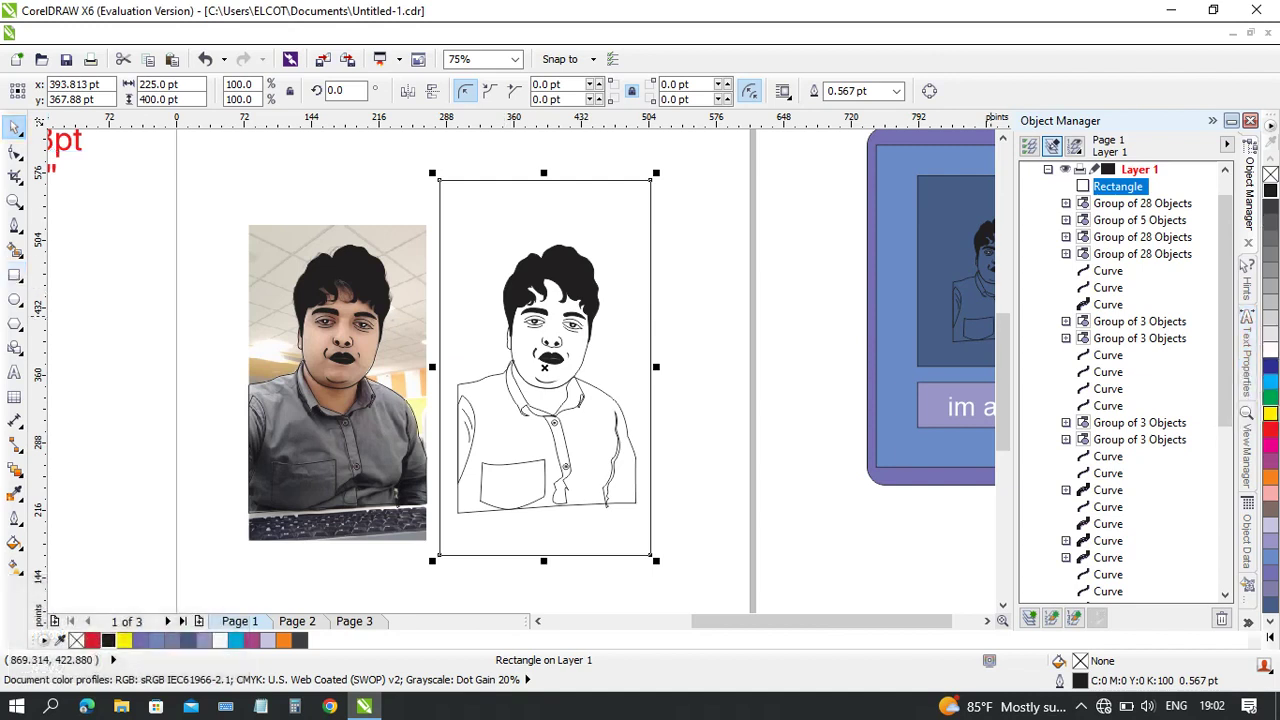
# - Fill the rectangle around the line art with yellow and send it to the back, behind the line art
pyautogui.click(1270, 413)
pyautogui.rightClick(557, 420)
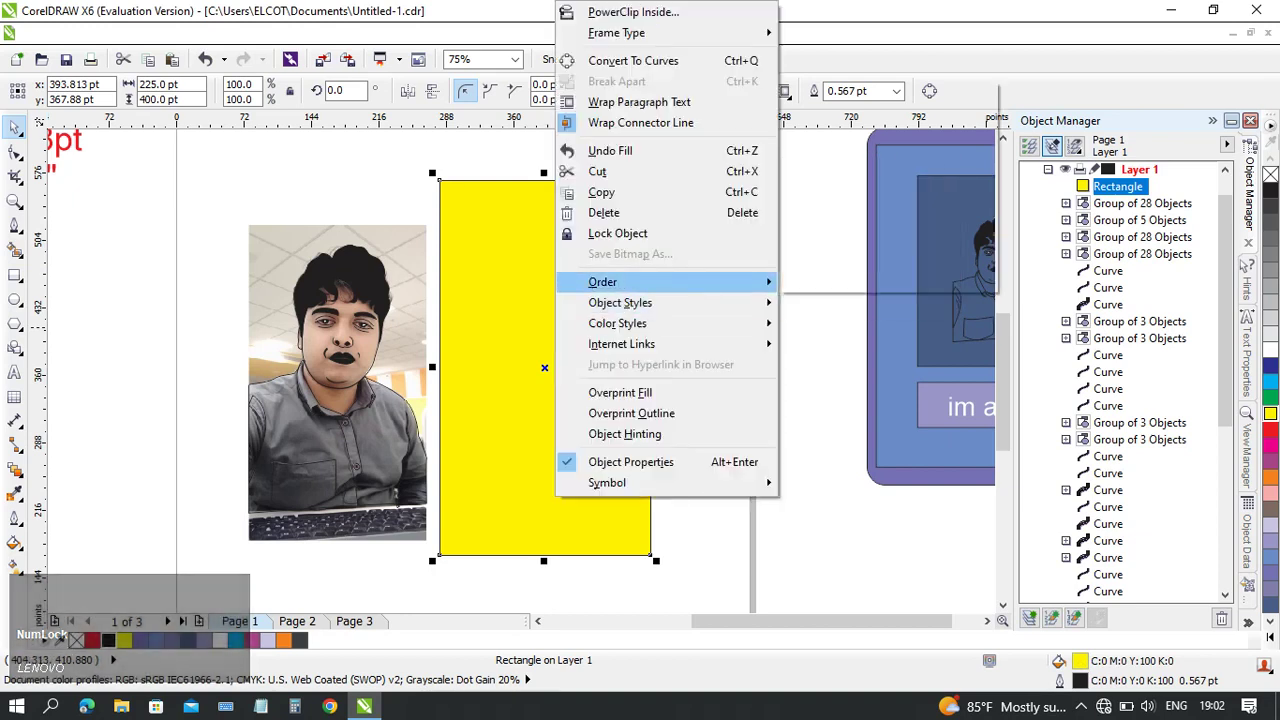
pyautogui.moveTo(603, 282)
pyautogui.click(851, 160)
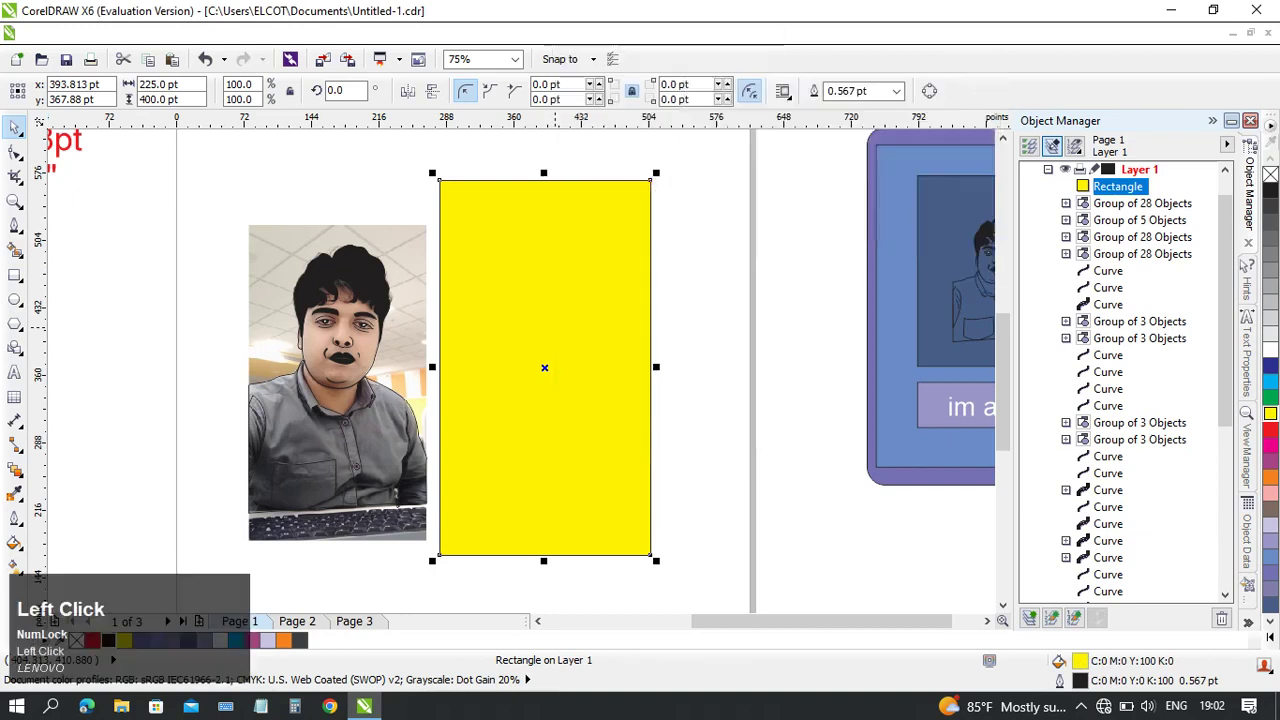
# - Lock the yellow background rectangle so it cannot be selected or moved along with the line art
pyautogui.scroll(1, 531, 314)
pyautogui.middleClick(531, 314)
pyautogui.moveTo(679, 362); pyautogui.dragTo(710, 361)
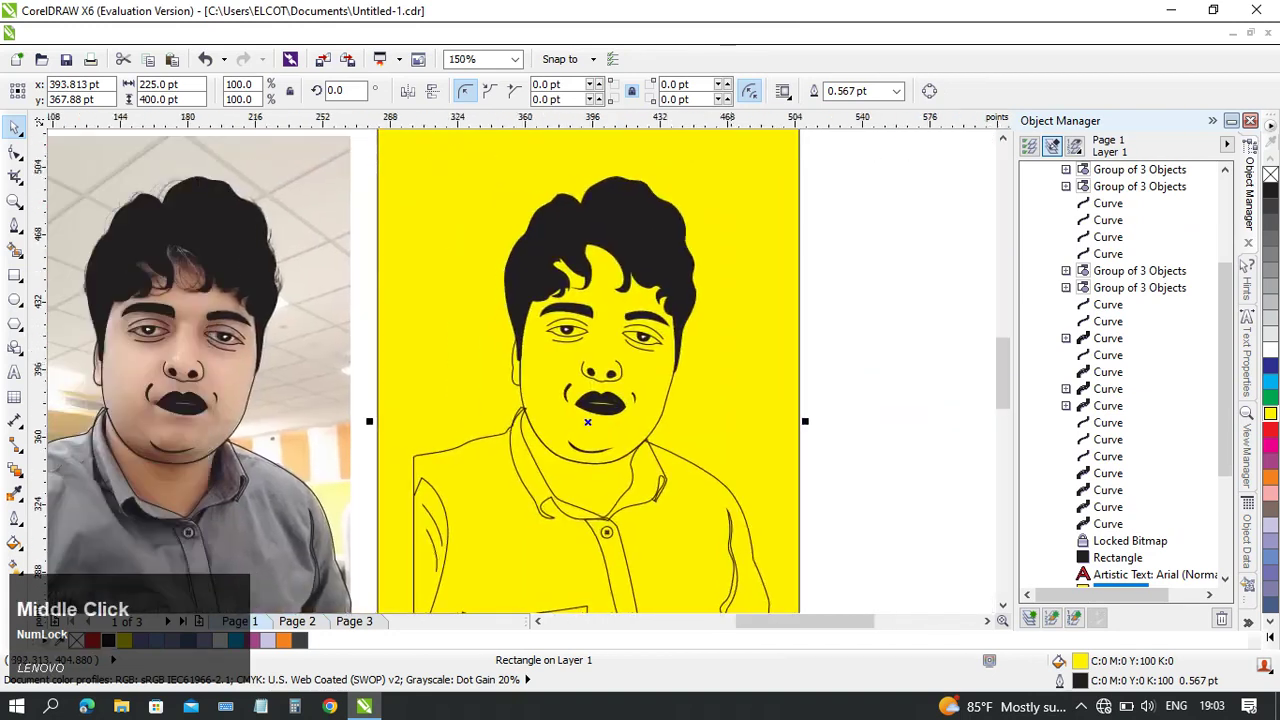
pyautogui.scroll(-1, 1120, 370)
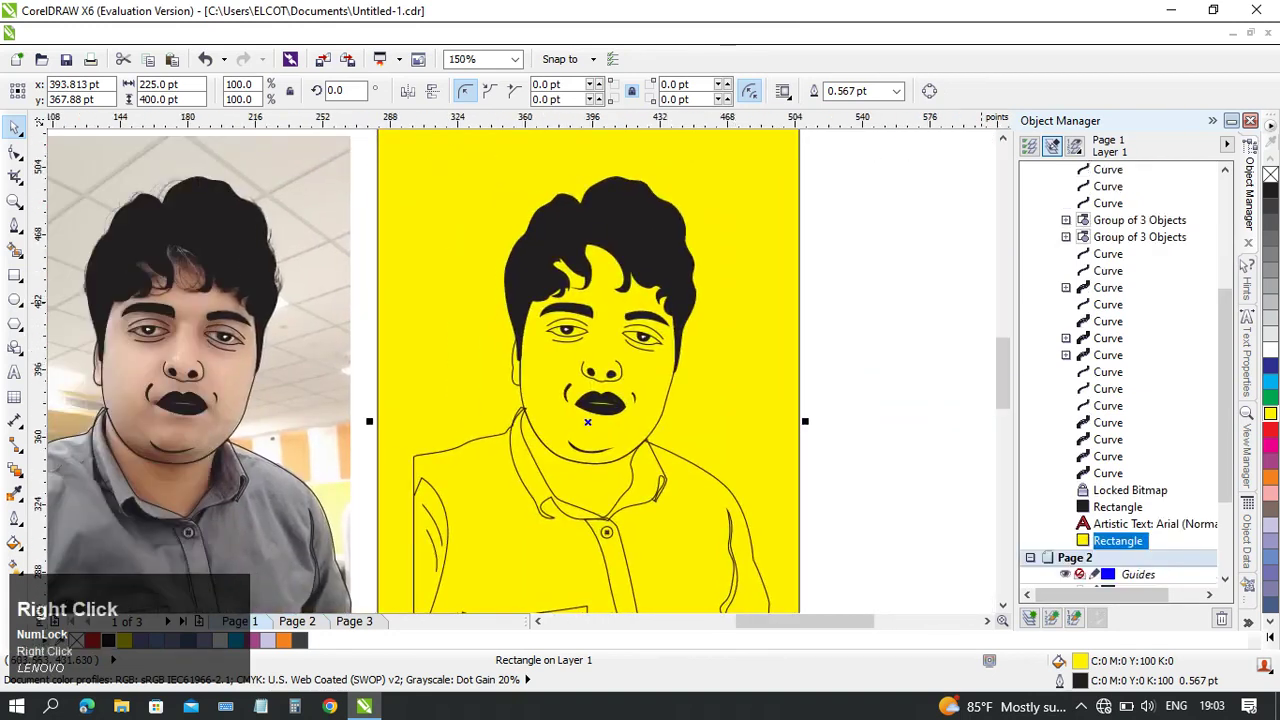
pyautogui.rightClick(1117, 540)
pyautogui.click(940, 277)
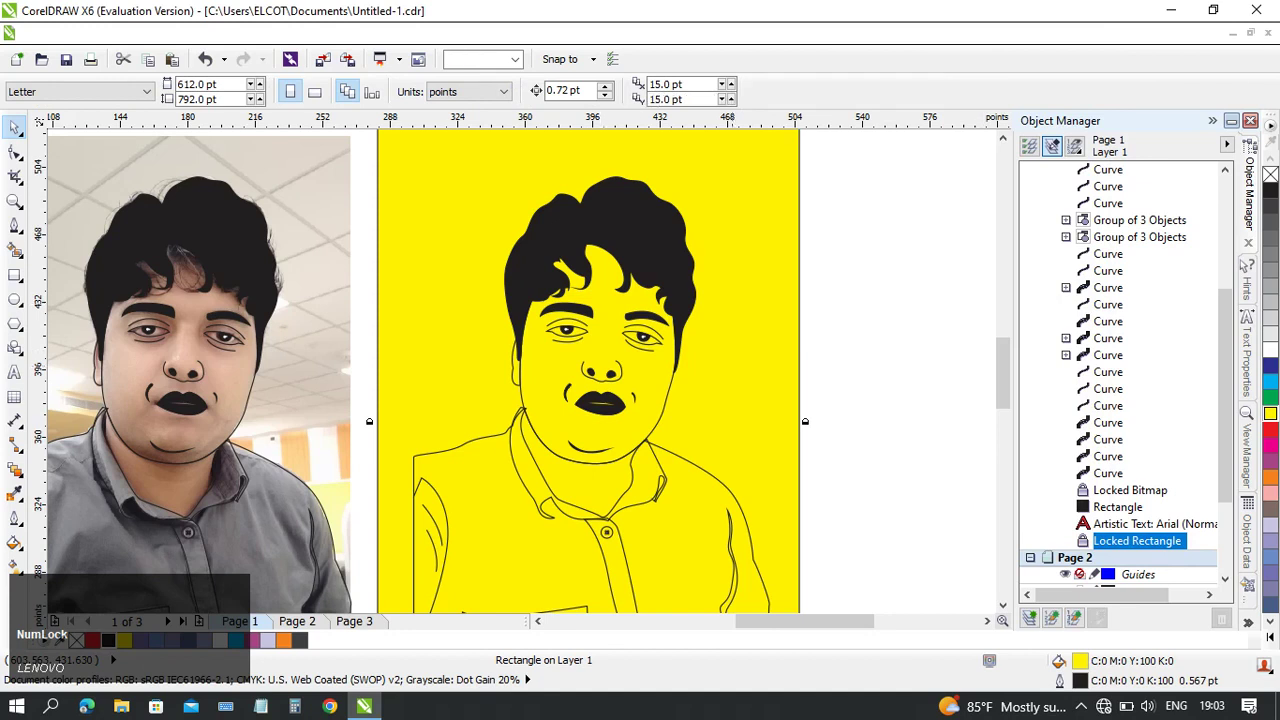
pyautogui.click(843, 342)
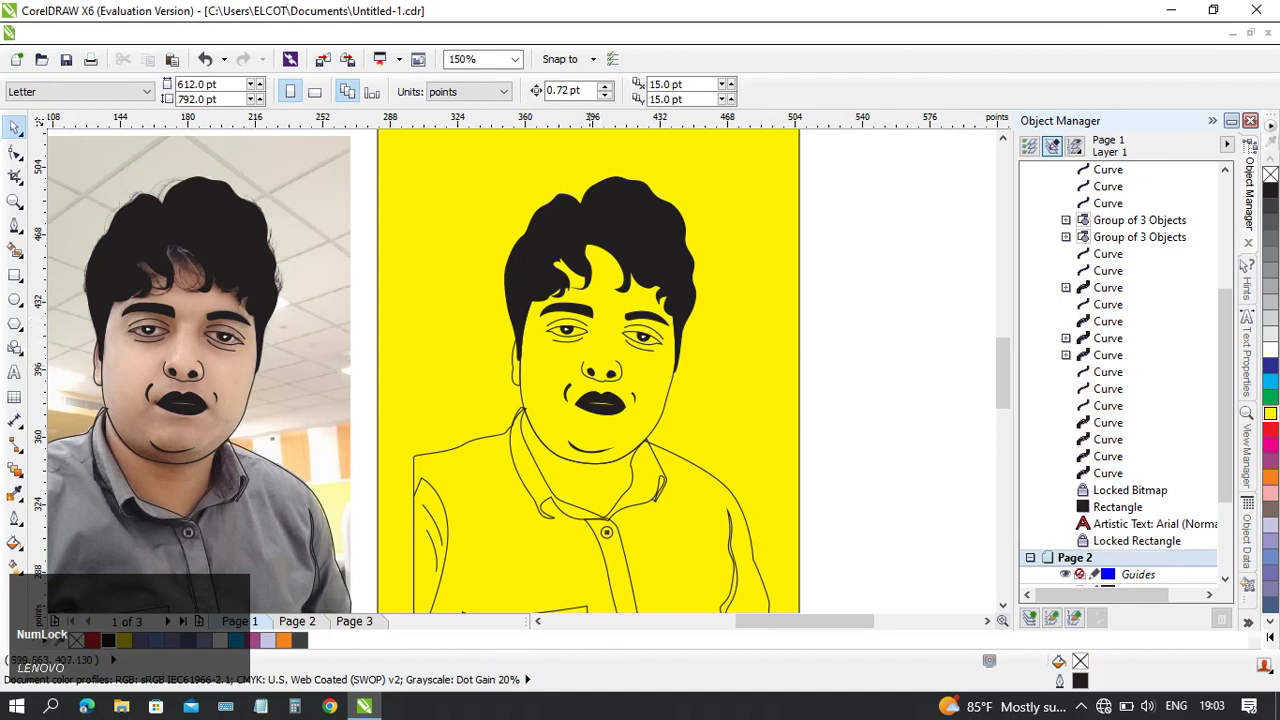
# - Ungroup the whole line art portrait on the yellow background into individual objects, including all nested groups
pyautogui.scroll(1, 703, 350)
pyautogui.moveTo(436, 322); pyautogui.dragTo(542, 357)
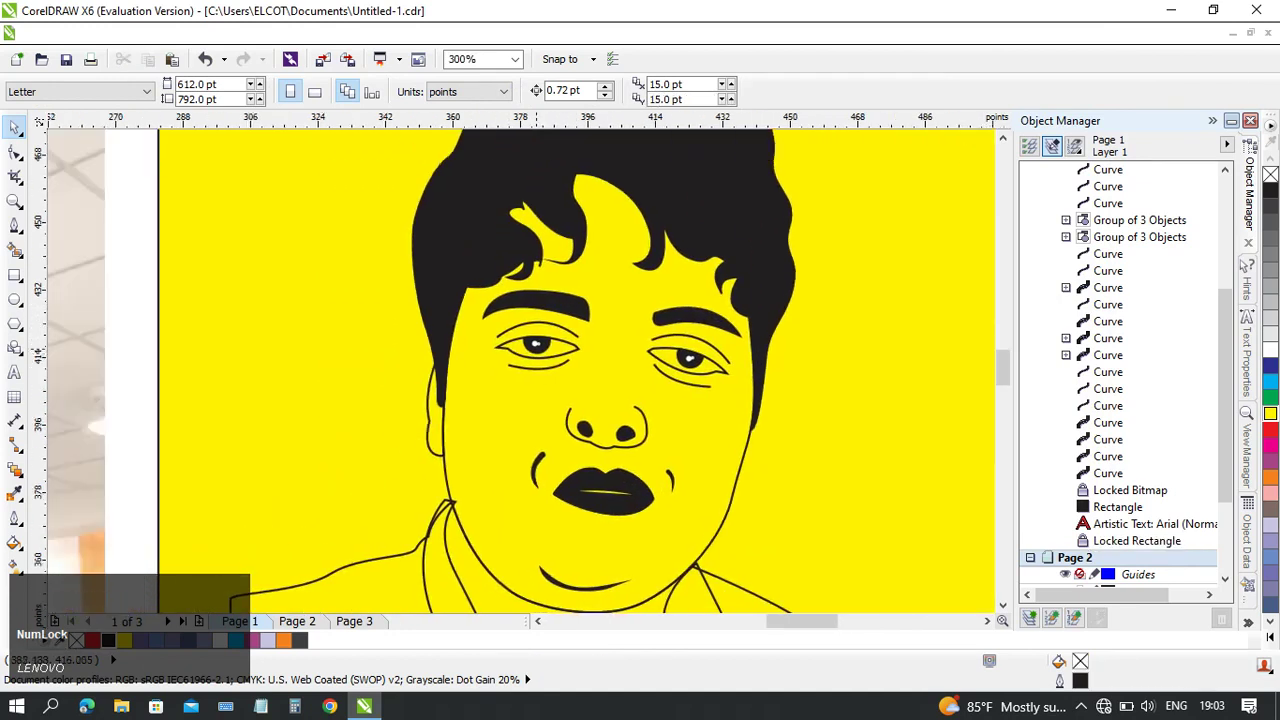
pyautogui.scroll(2, 623, 350)
pyautogui.middleClick(623, 350)
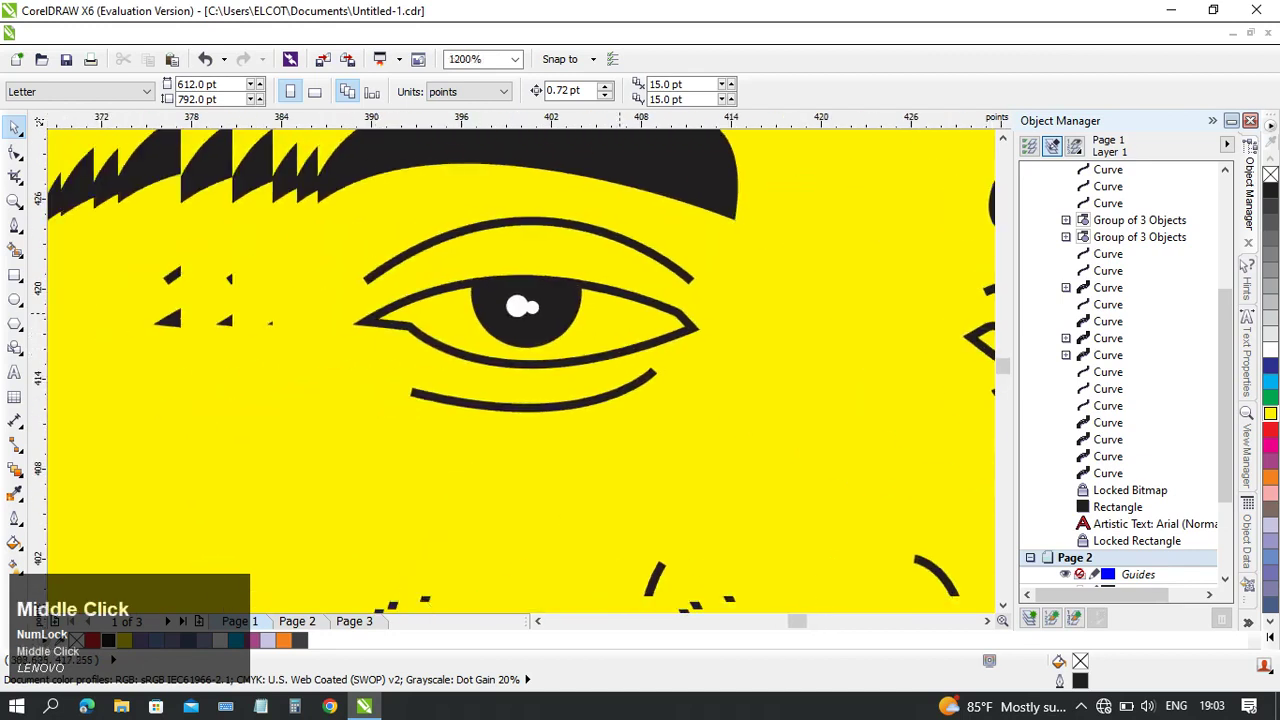
pyautogui.scroll(1, 671, 315)
pyautogui.click(422, 301)
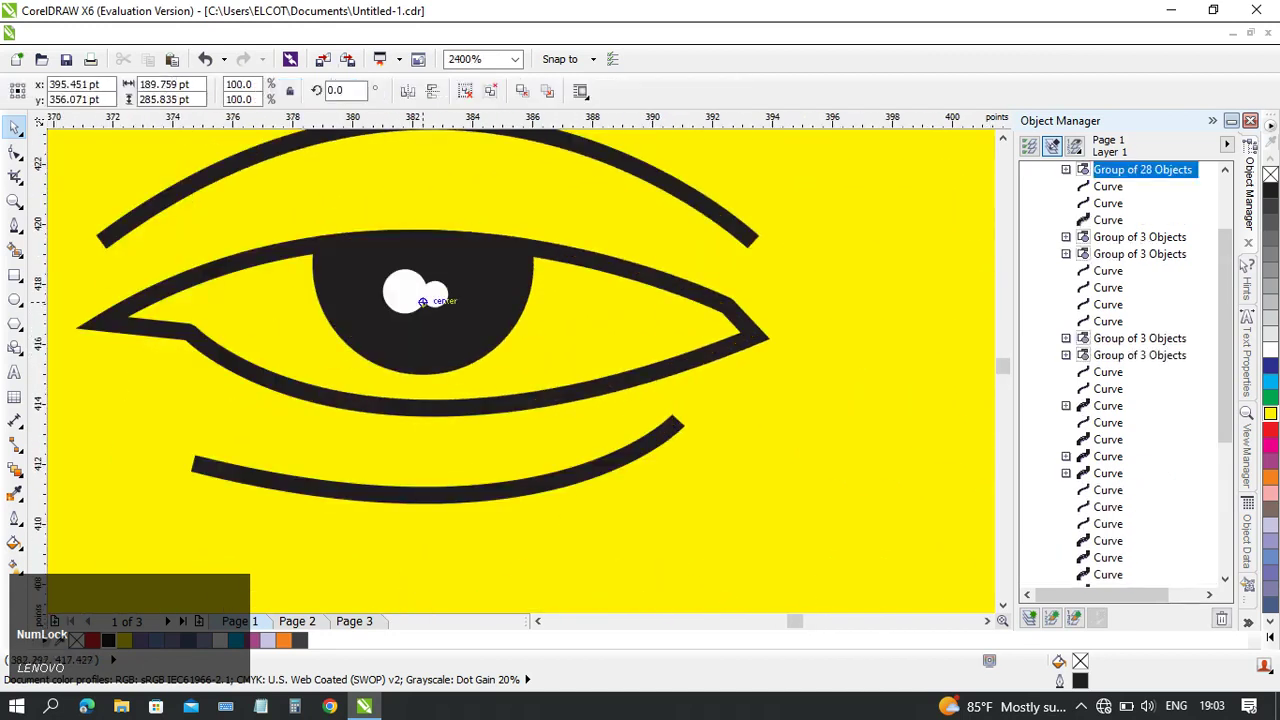
pyautogui.rightClick(422, 480)
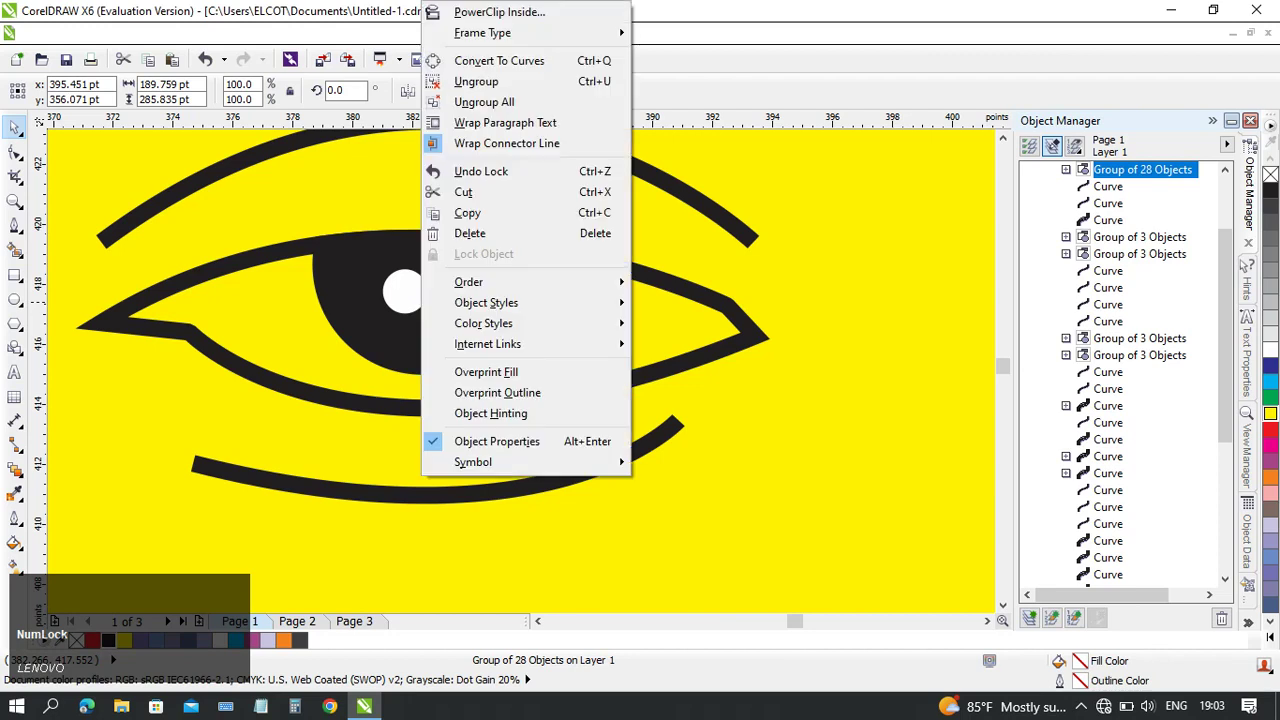
pyautogui.click(484, 102)
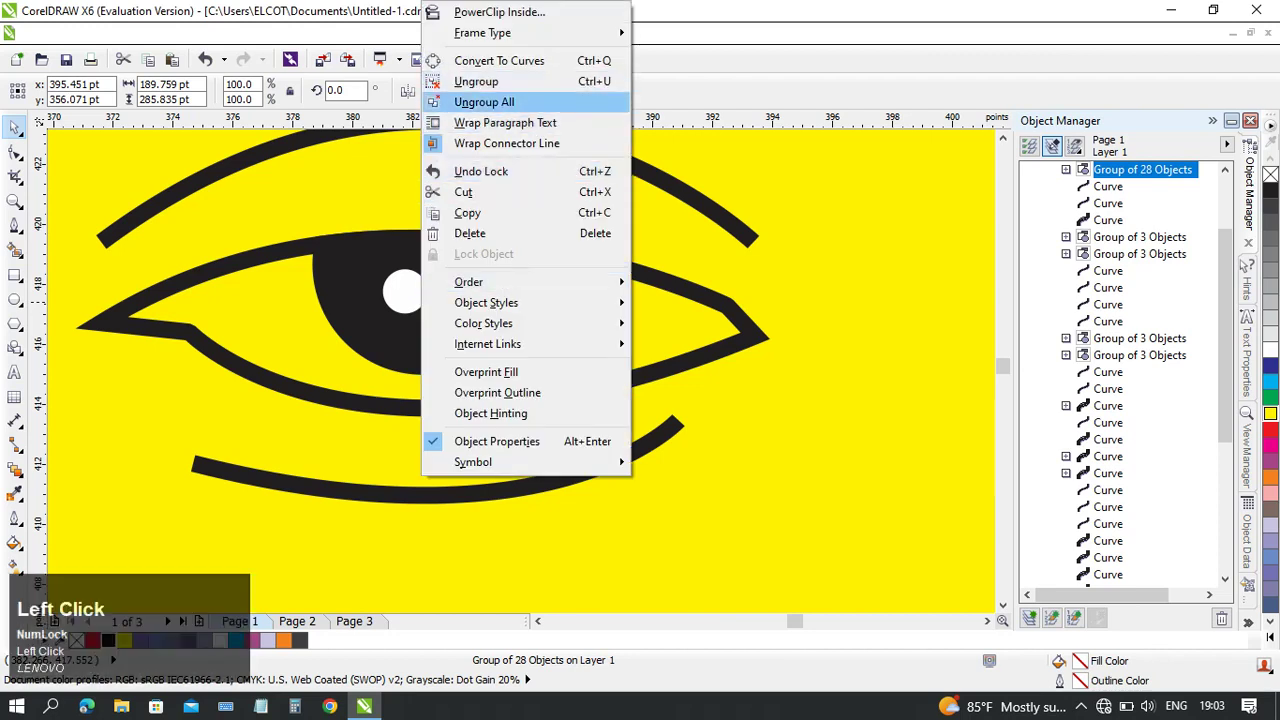
# - Move the eye on the left half of the face, with its highlights and lower lid line, sideways onto the empty yellow area
pyautogui.scroll(-3, 528, 275)
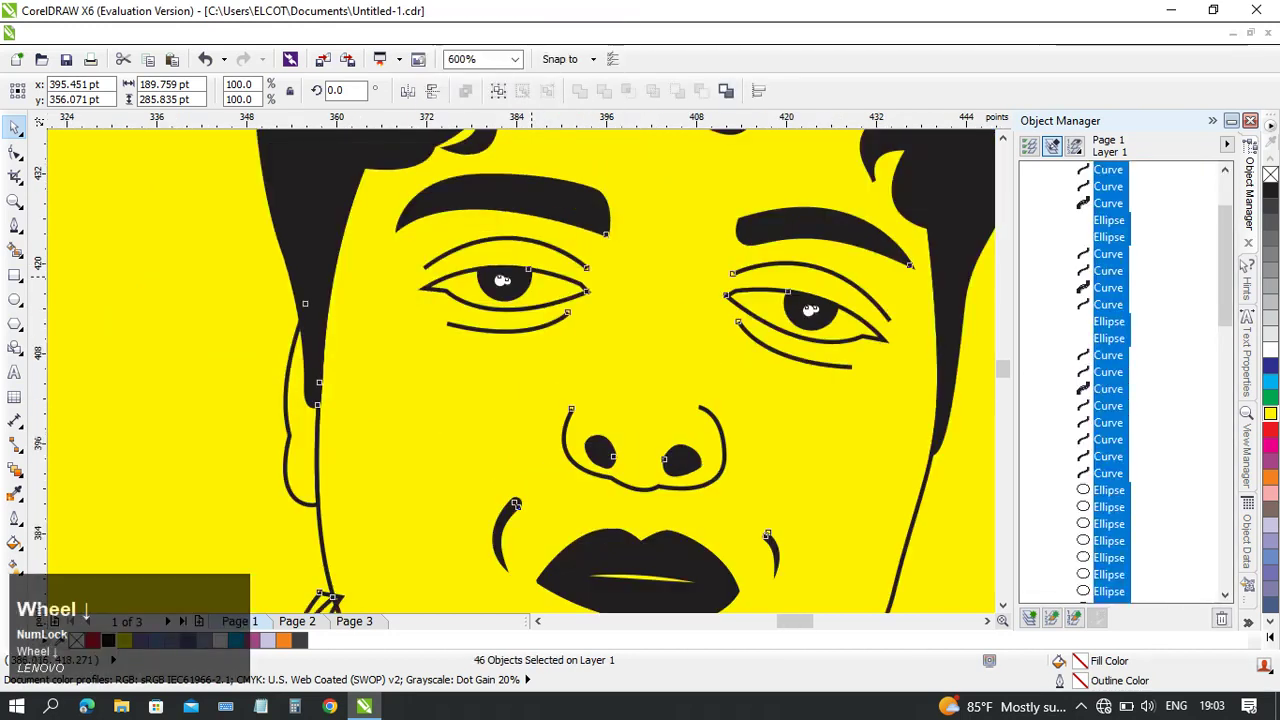
pyautogui.moveTo(354, 237); pyautogui.dragTo(586, 337)
pyautogui.moveTo(518, 278); pyautogui.dragTo(277, 272)
pyautogui.scroll(3, 276, 271)
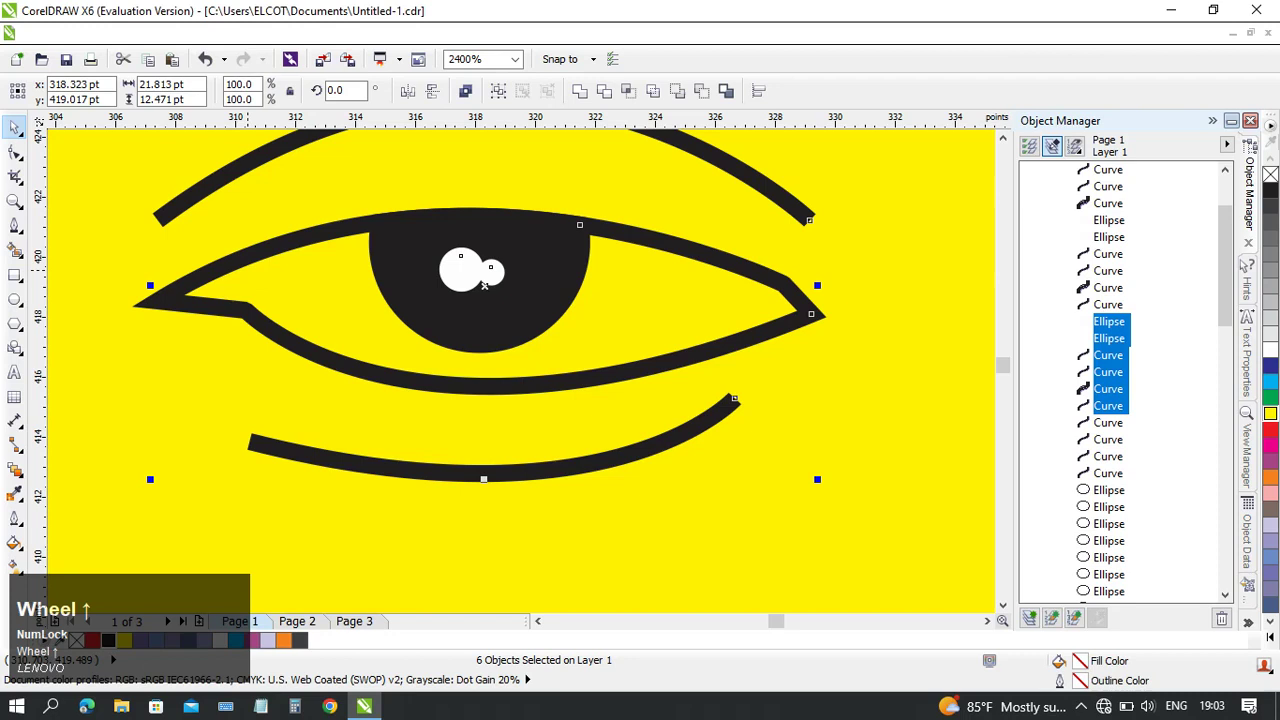
# - Select the two overlapping white highlight circles in the iris of the eye moved beside the face
pyautogui.press('Escape')
pyautogui.click(463, 323)
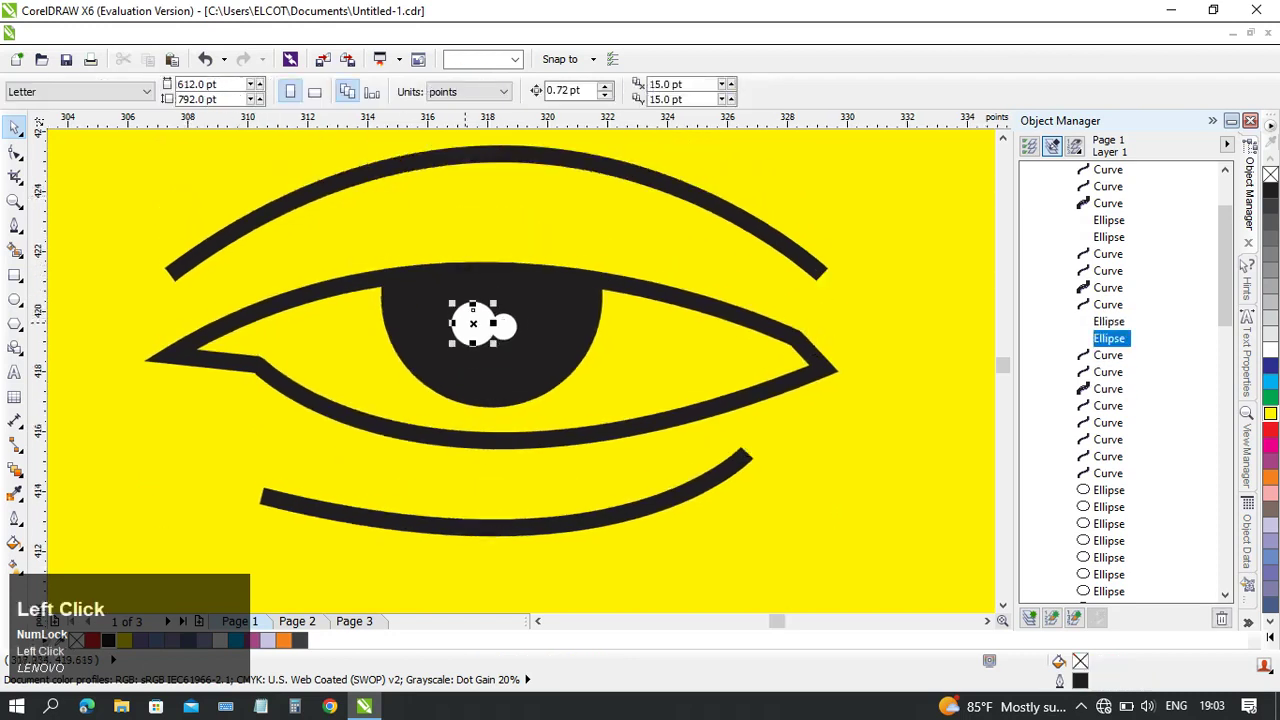
pyautogui.keyDown('shift'); pyautogui.click(504, 326); pyautogui.keyUp('shift')
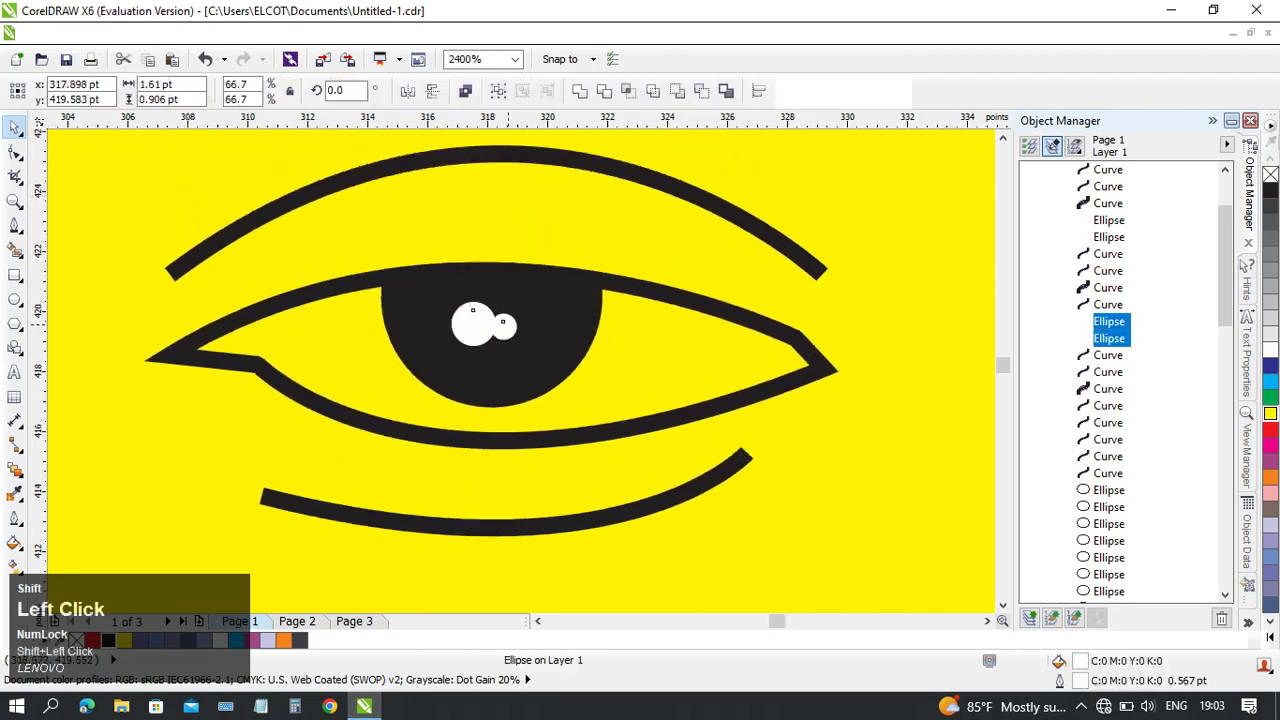
# - Weld the two white highlight ellipses inside the pupil and try intersecting the welded shape with the black iris
pyautogui.click(580, 91)
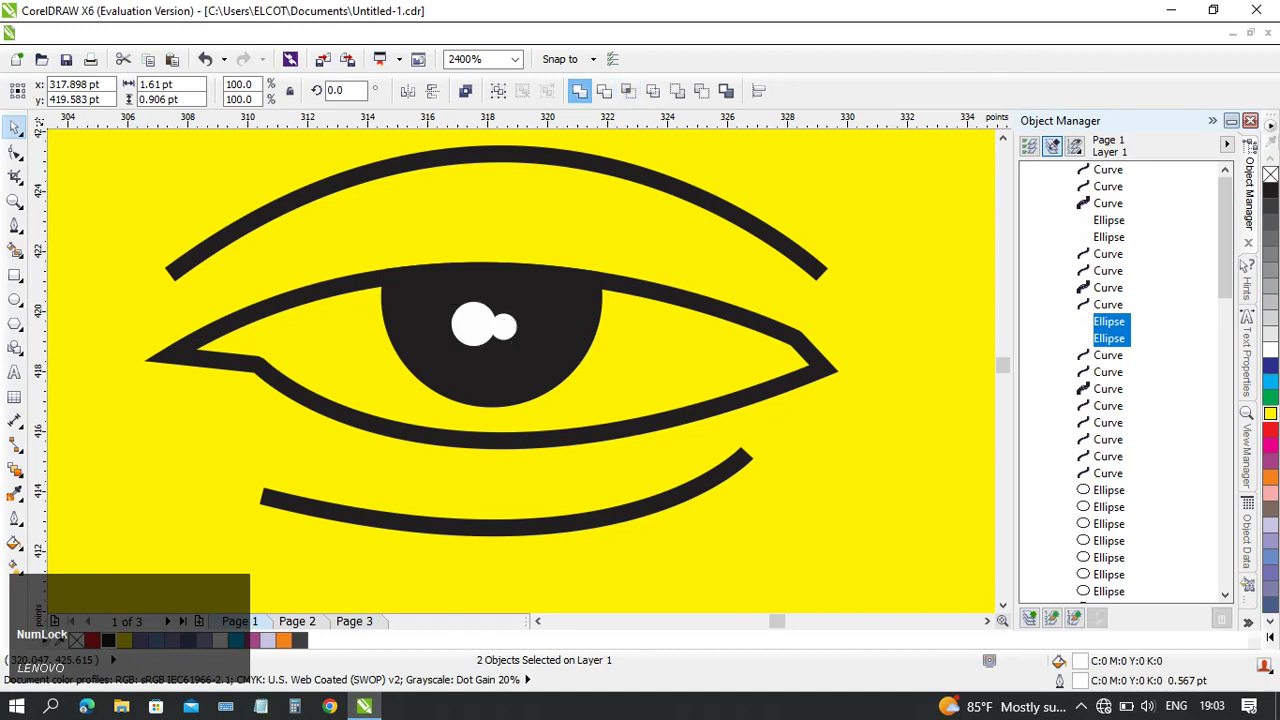
pyautogui.keyDown('shift'); pyautogui.click(490, 335); pyautogui.keyUp('shift')
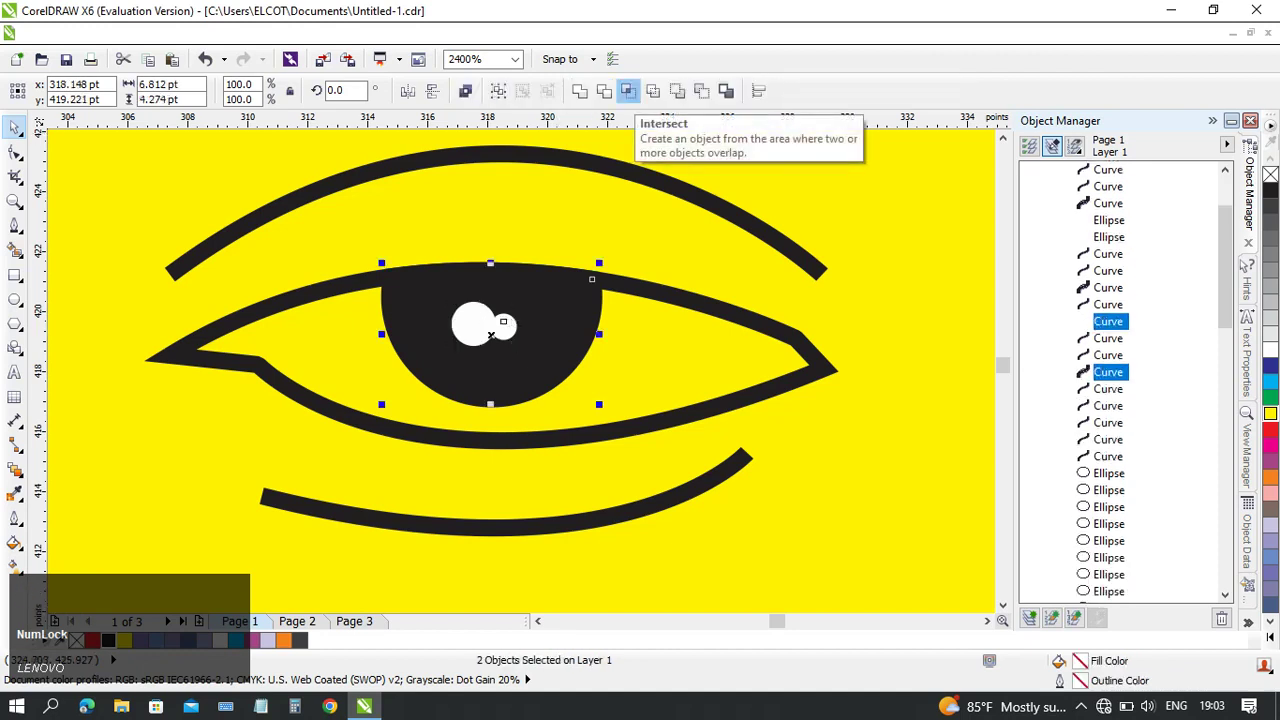
pyautogui.click(628, 91)
pyautogui.moveTo(545, 327); pyautogui.dragTo(582, 392)
pyautogui.hotkey('ctrl', 'z')
# - Try a Front Minus Back subtraction on the iris and the welded white highlight
pyautogui.click(586, 357)
pyautogui.keyDown('shift'); pyautogui.click(503, 322); pyautogui.keyUp('shift')
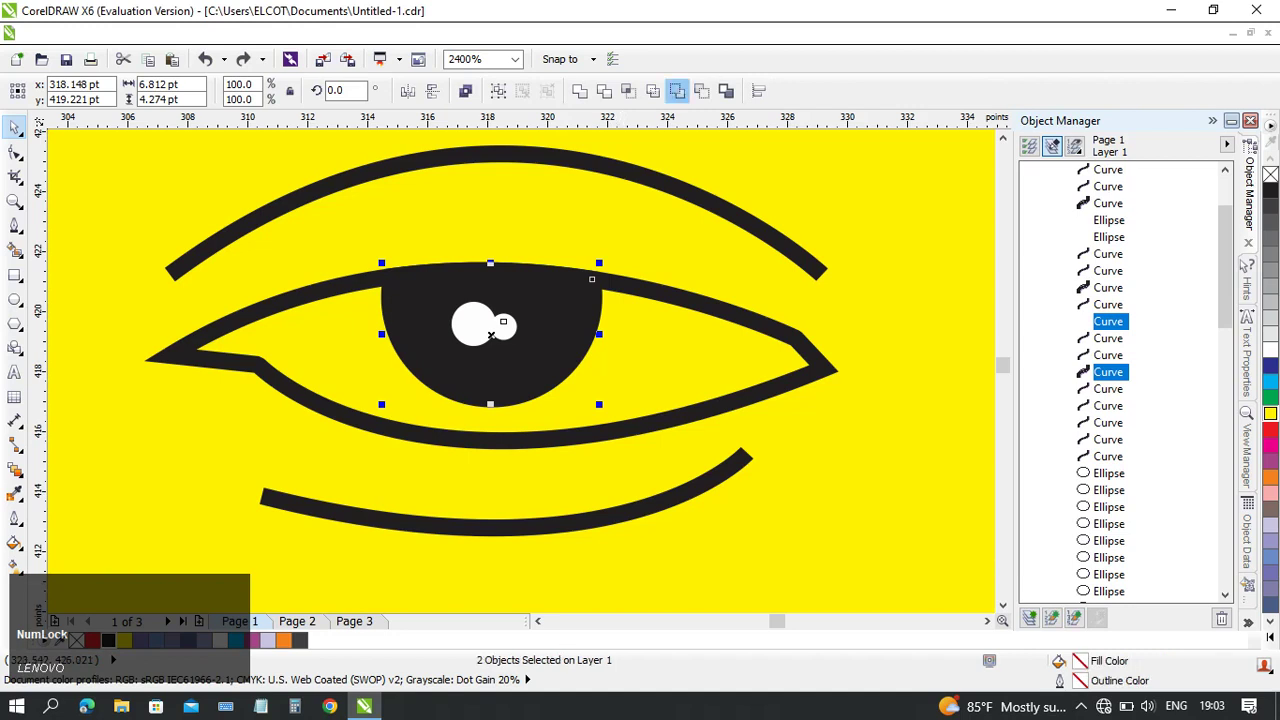
pyautogui.click(677, 91)
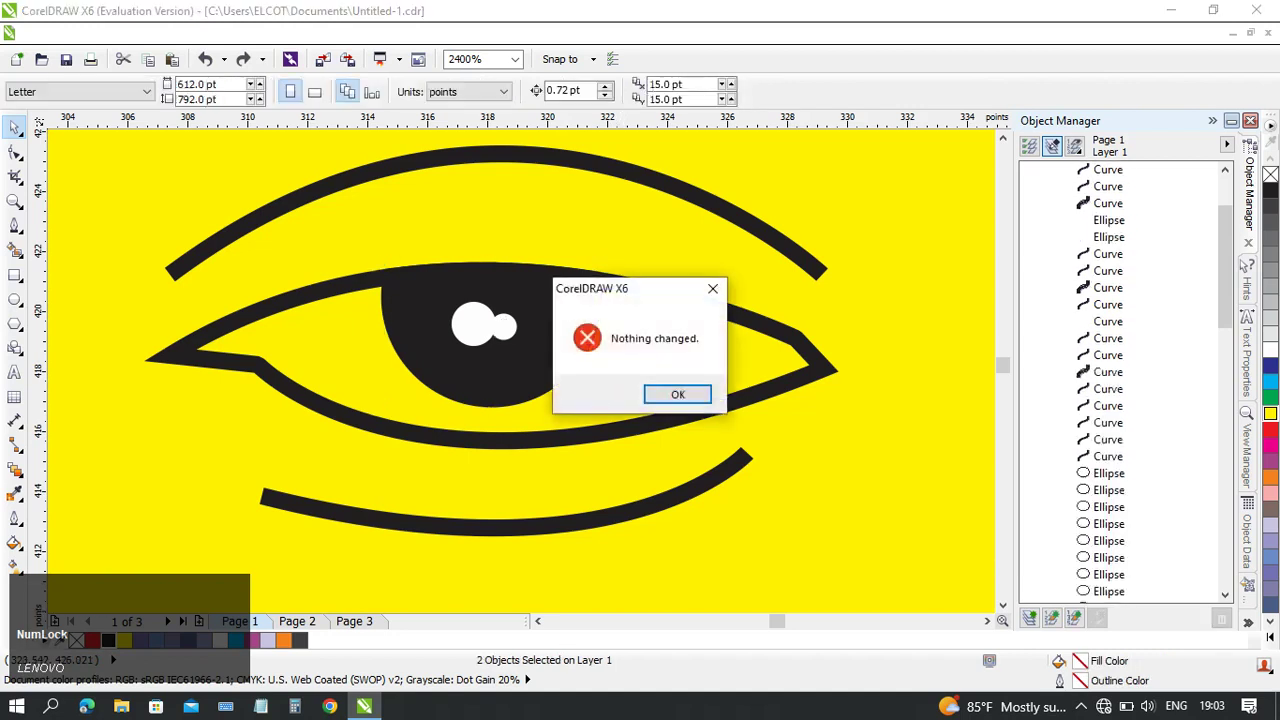
pyautogui.press('Return')
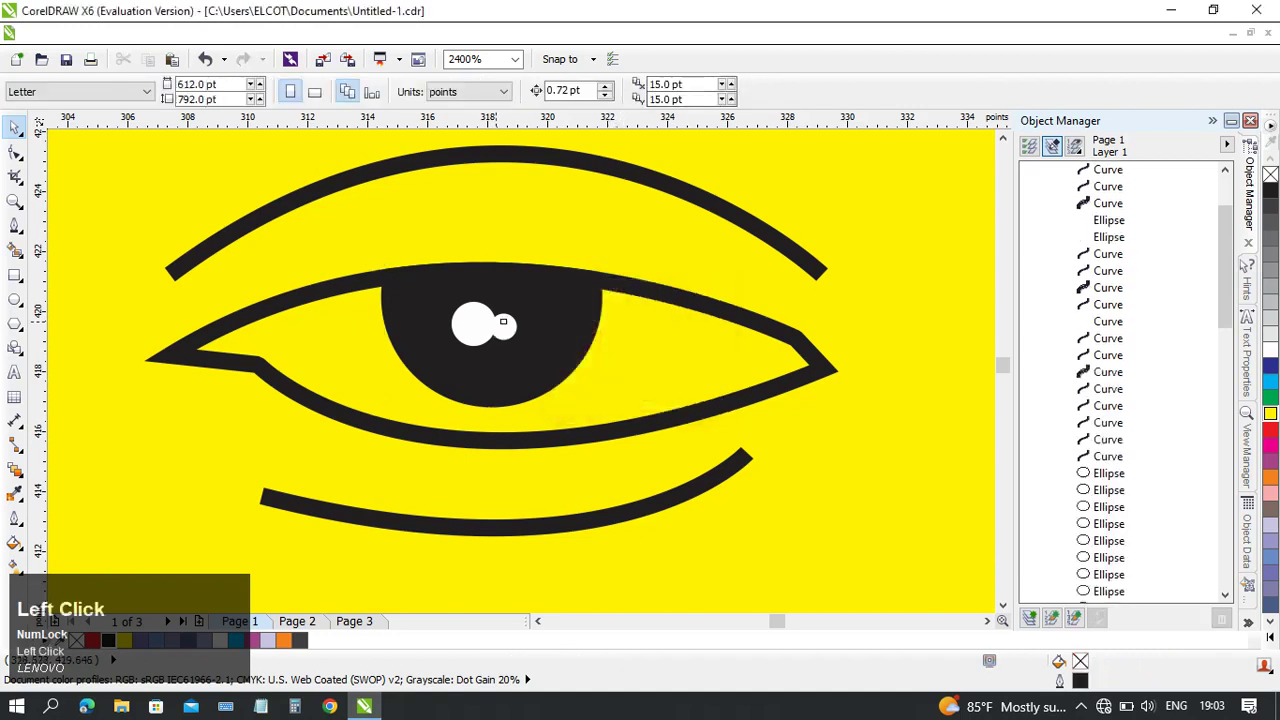
# - Cut the welded highlight out of the iris with Back Minus Front and remove the iris outline
pyautogui.click(503, 322)
pyautogui.keyDown('shift'); pyautogui.click(548, 308); pyautogui.keyUp('shift')
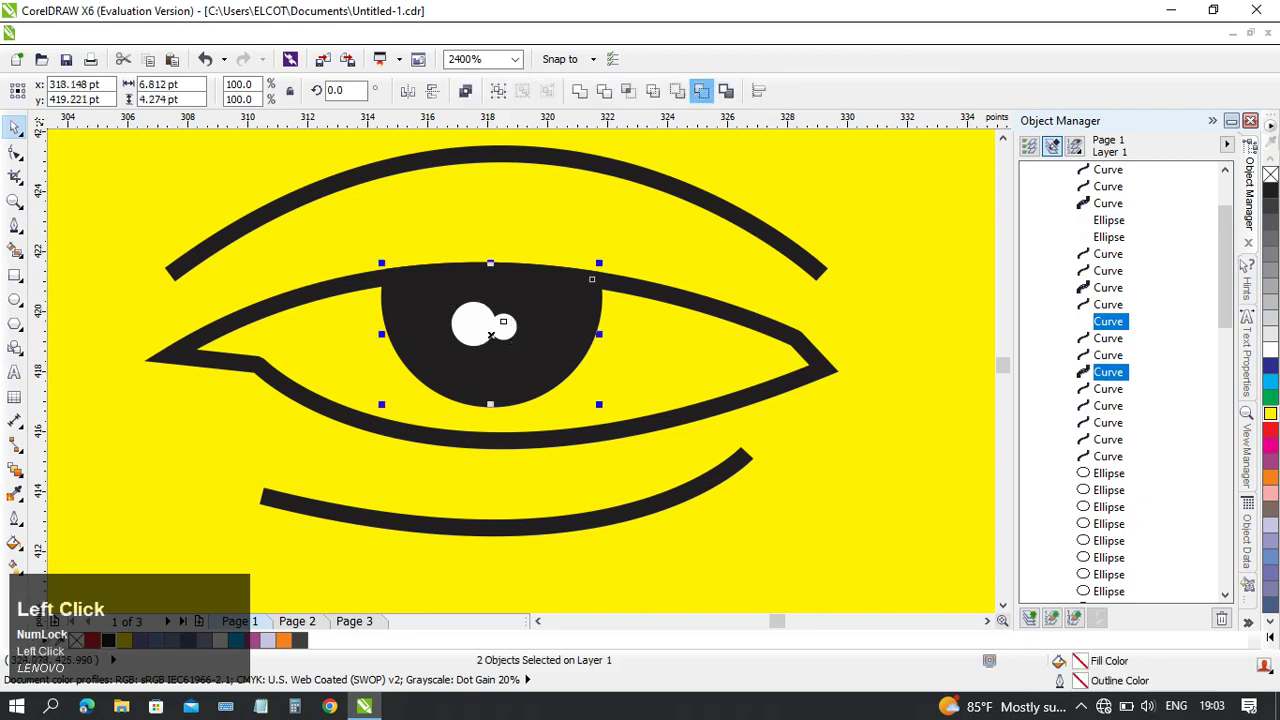
pyautogui.click(701, 91)
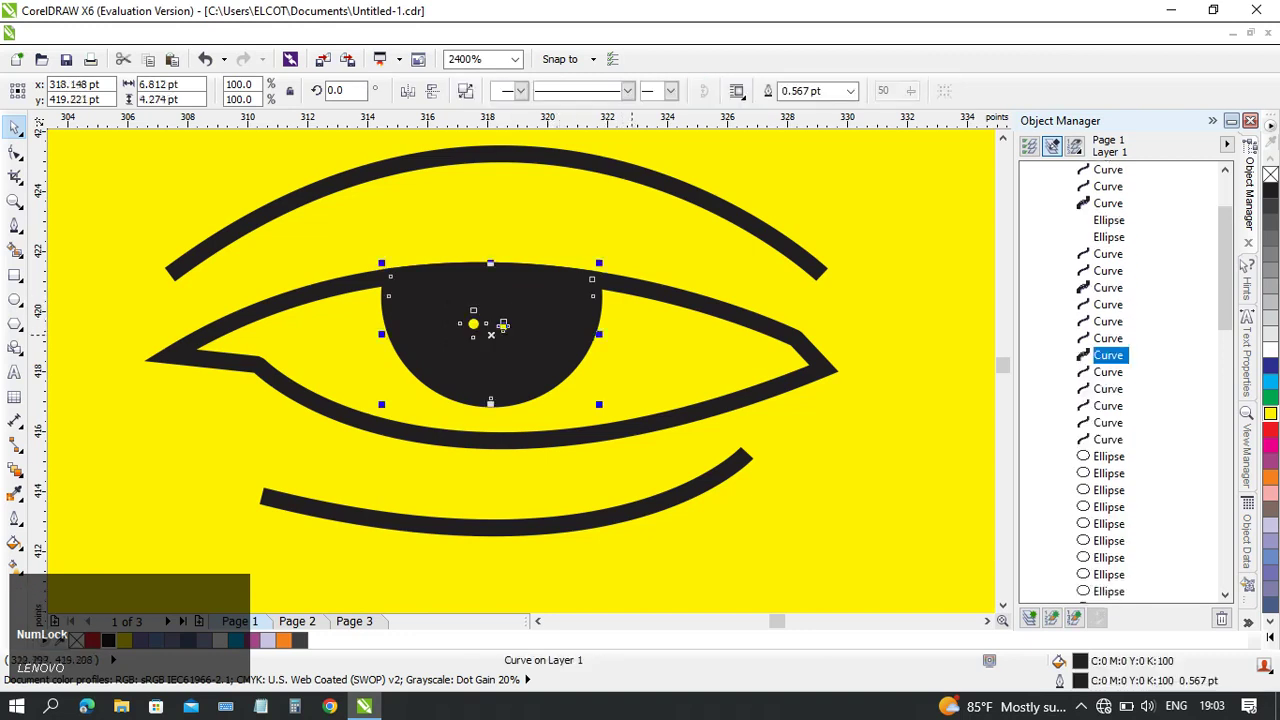
pyautogui.moveTo(503, 324)
pyautogui.mouseDown()
pyautogui.moveTo(529, 424)
pyautogui.moveTo(491, 334)
pyautogui.mouseUp()
pyautogui.rightClick(1270, 174)
pyautogui.press('Tab')
pyautogui.scroll(-3, 491, 334)
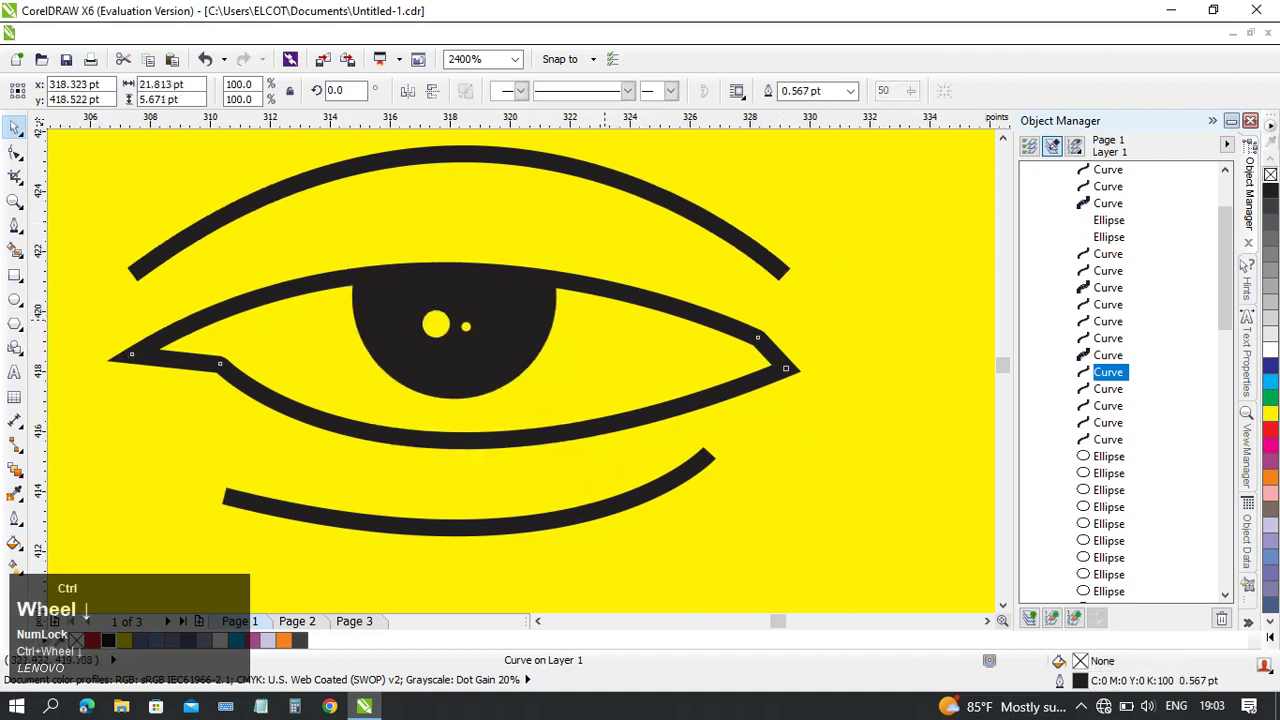
pyautogui.click(451, 425)
pyautogui.scroll(-1, 434, 407)
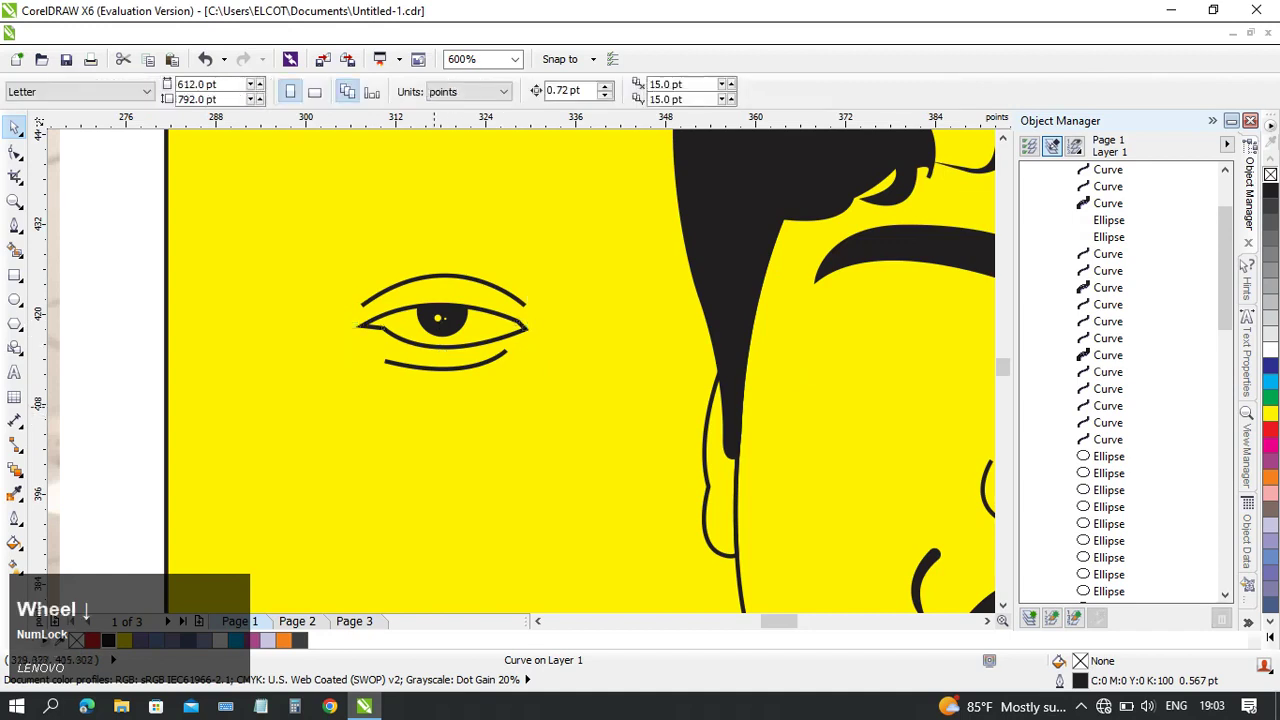
# - Undo the iris outline removal and the Back Minus Front cut
pyautogui.hotkey('ctrl', 'z')
pyautogui.hotkey('ctrl', 'z')
pyautogui.hotkey('ctrl', 'z')
pyautogui.hotkey('ctrl', 'z')
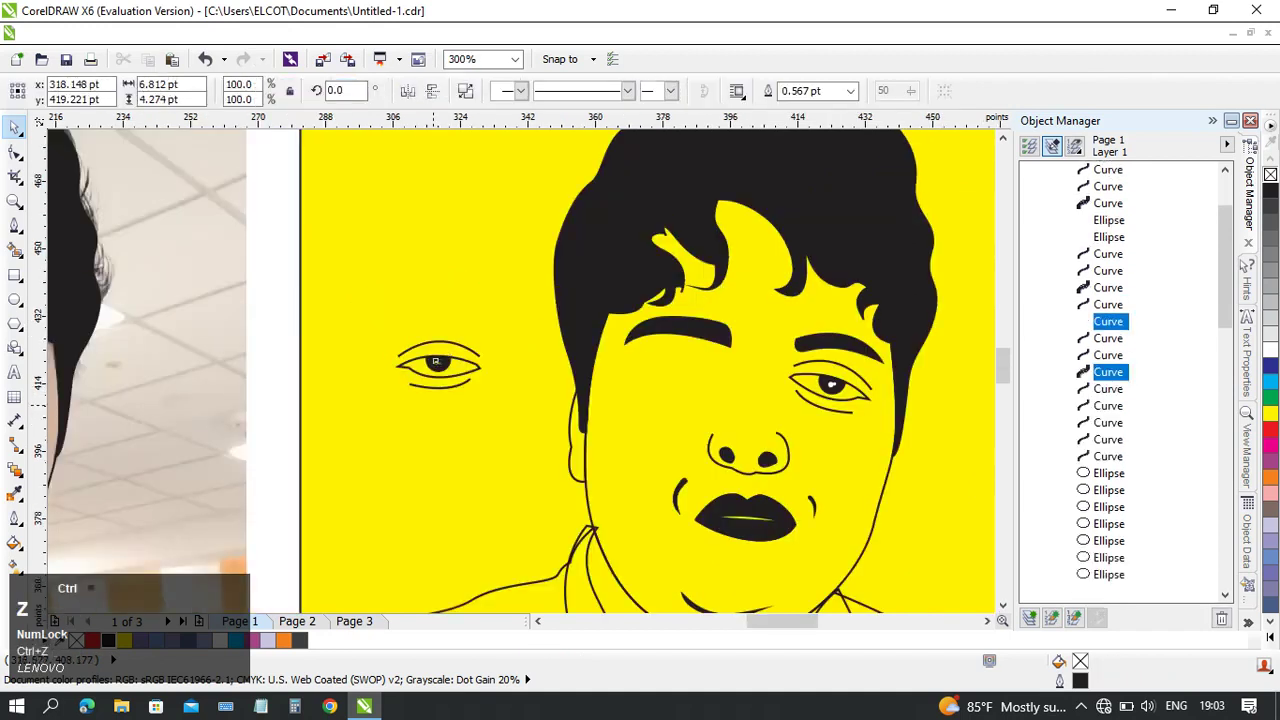
# - Undo the earlier edits back to the plain line portrait without the yellow background
pyautogui.click(680, 370)
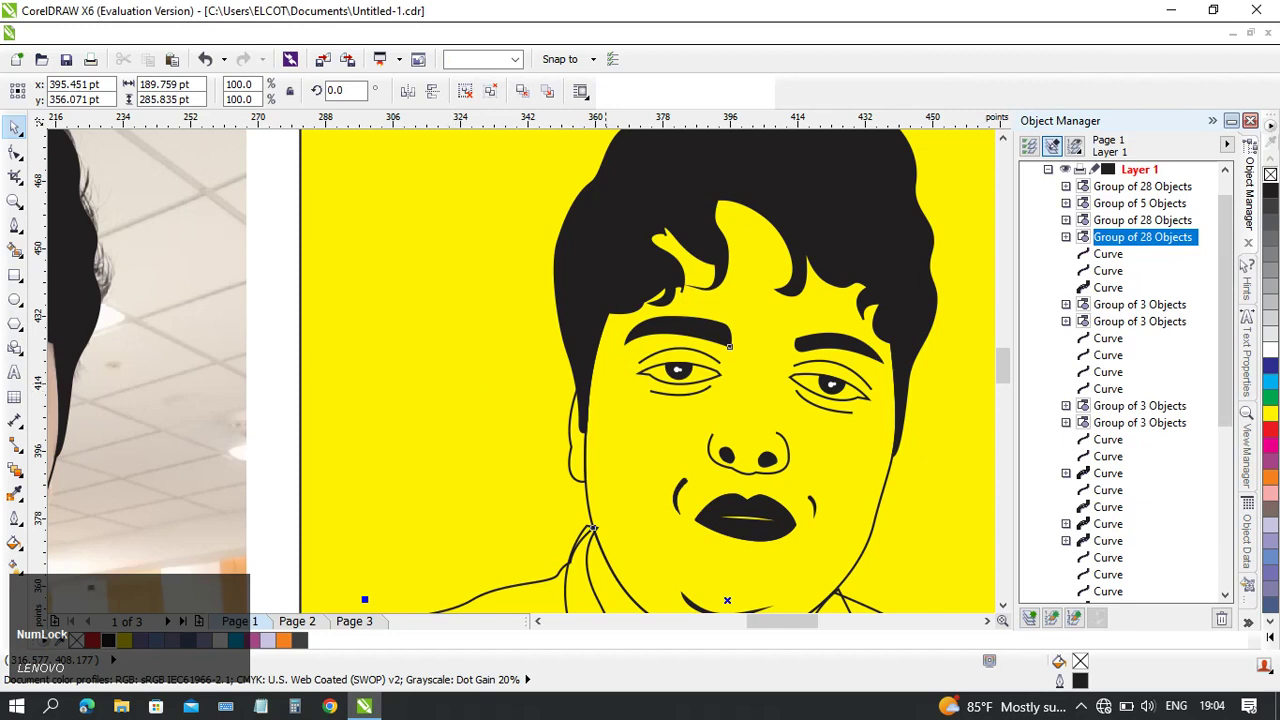
pyautogui.scroll(-5, 676, 371)
pyautogui.moveTo(666, 371); pyautogui.dragTo(618, 361)
pyautogui.hotkey('ctrl', 'z')
pyautogui.hotkey('ctrl', 'z')
pyautogui.hotkey('ctrl', 'z')
pyautogui.hotkey('ctrl', 'z')
pyautogui.hotkey('ctrl', 'z')
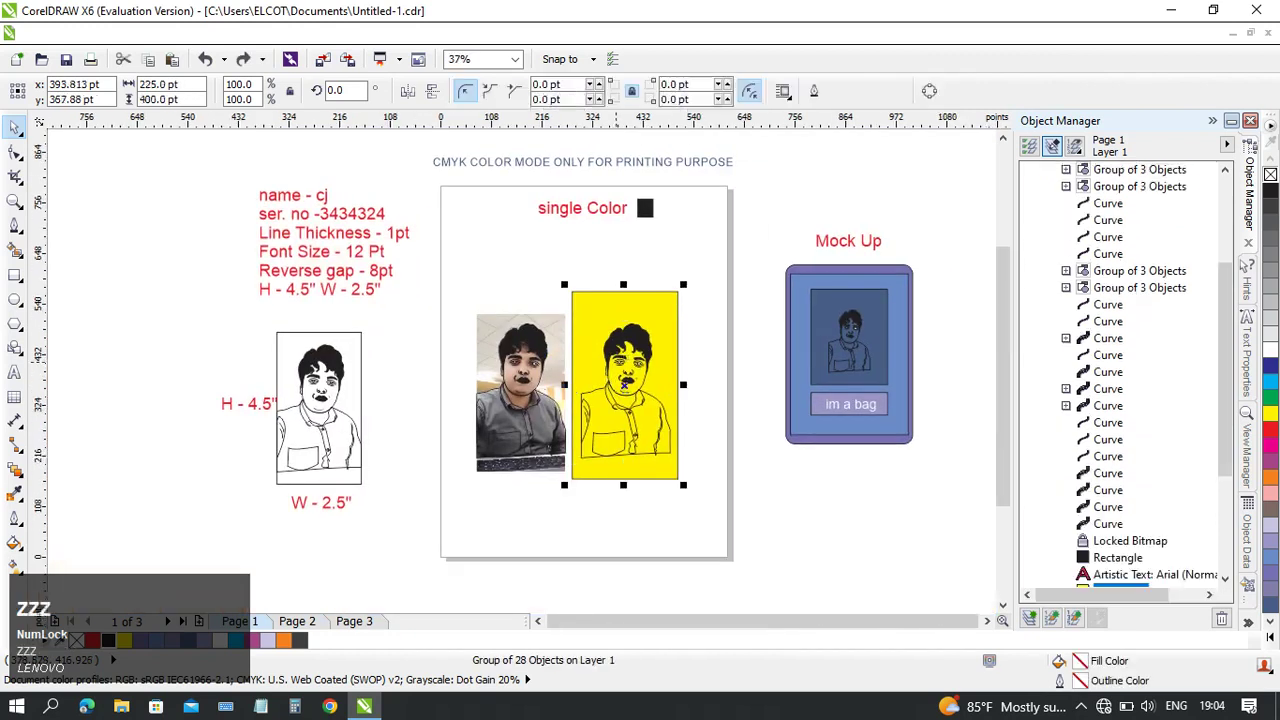
pyautogui.hotkey('ctrl', 'z')
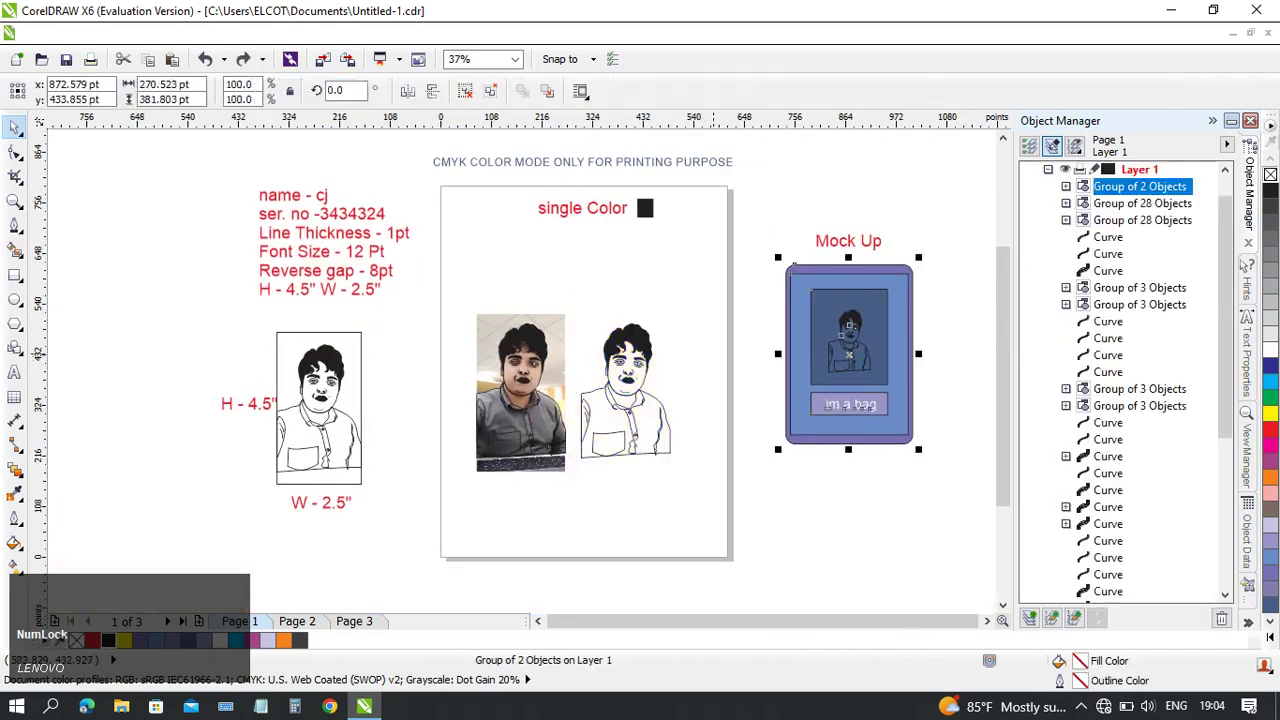
pyautogui.hotkey('ctrl', 'z')
pyautogui.hotkey('ctrl', 'z')
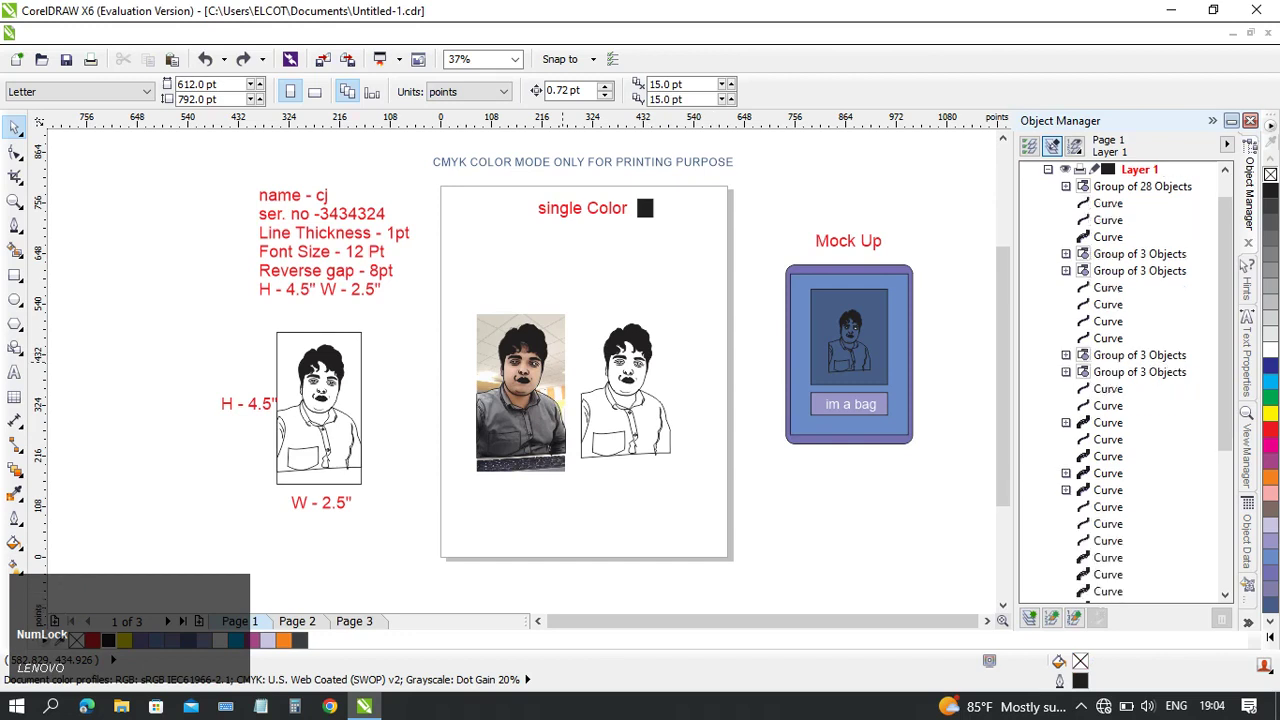
# - Copy the grouped black line portrait from Page 1 and paste it onto Page 2
pyautogui.middleClick(558, 400)
pyautogui.scroll(-1, 556, 331)
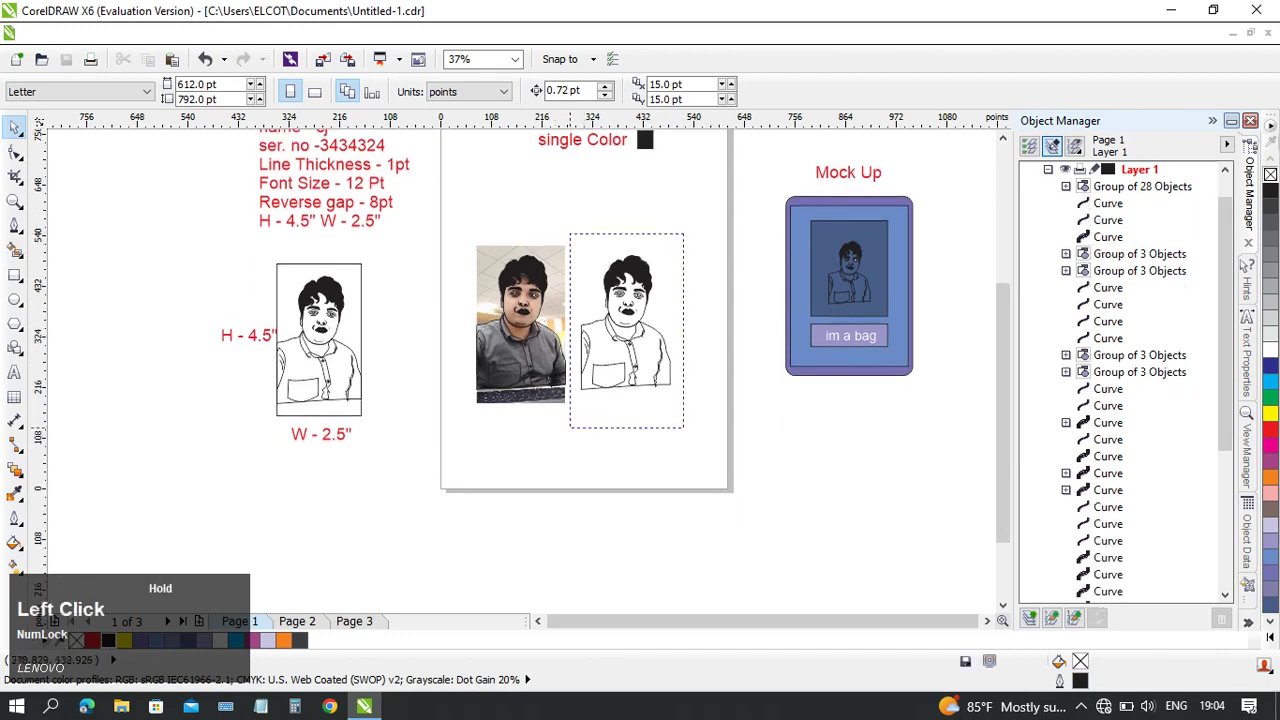
pyautogui.moveTo(684, 428); pyautogui.dragTo(684, 428)
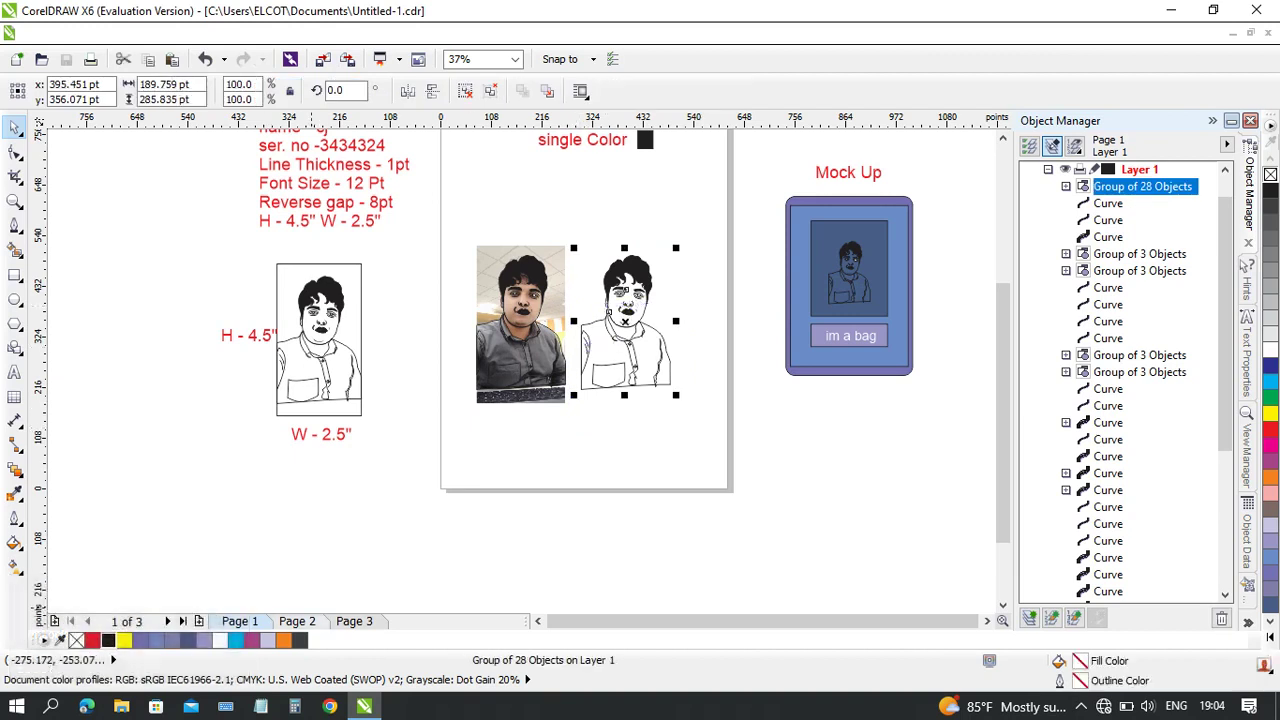
pyautogui.click(310, 621)
pyautogui.scroll(-1, 520, 360)
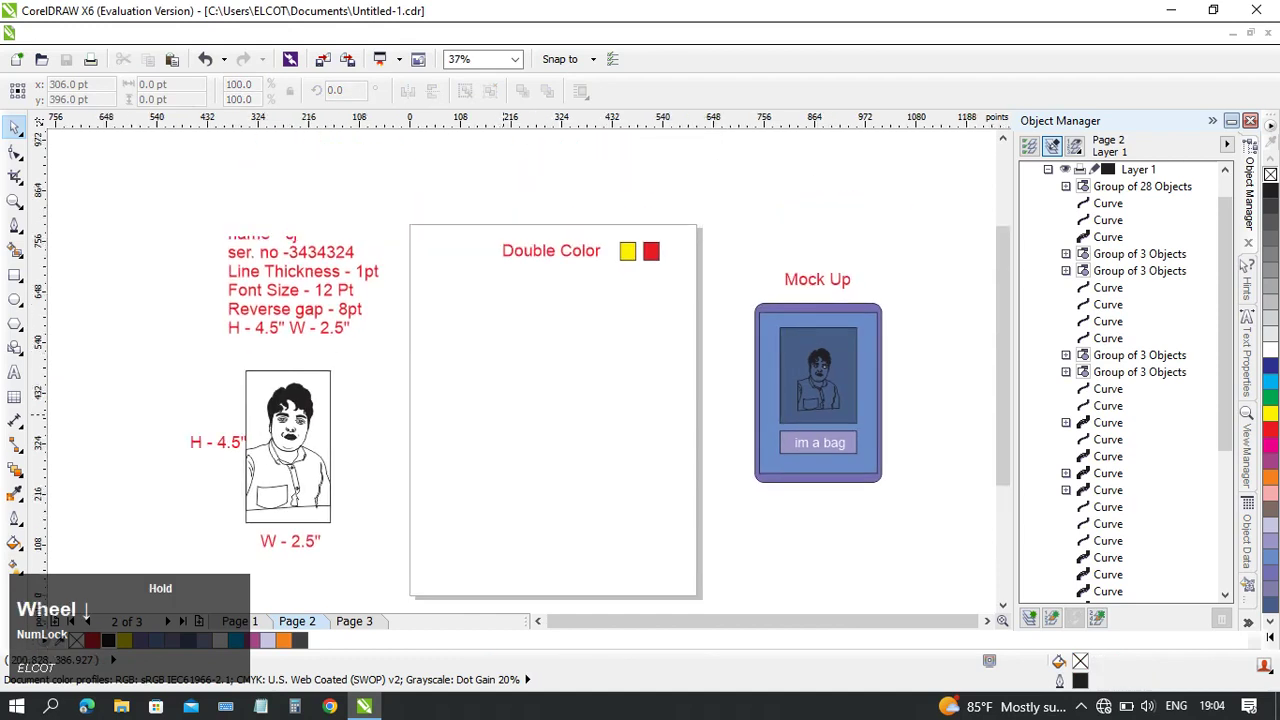
pyautogui.hotkey('ctrl', 'v')
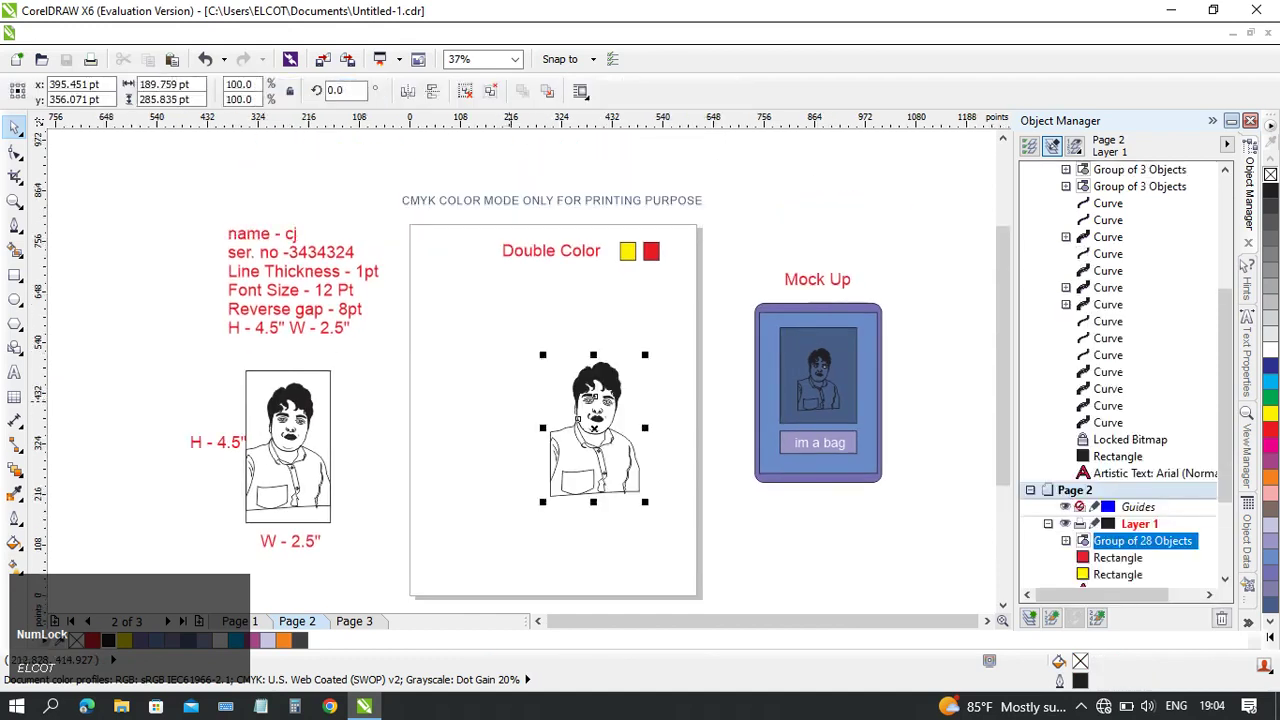
# - Move the pasted portrait group up and toward the middle of Page 2, centred at about X 295 pt, Y 415 pt
pyautogui.scroll(1, 694, 410)
pyautogui.middleClick(562, 404)
pyautogui.scroll(-1, 632, 380)
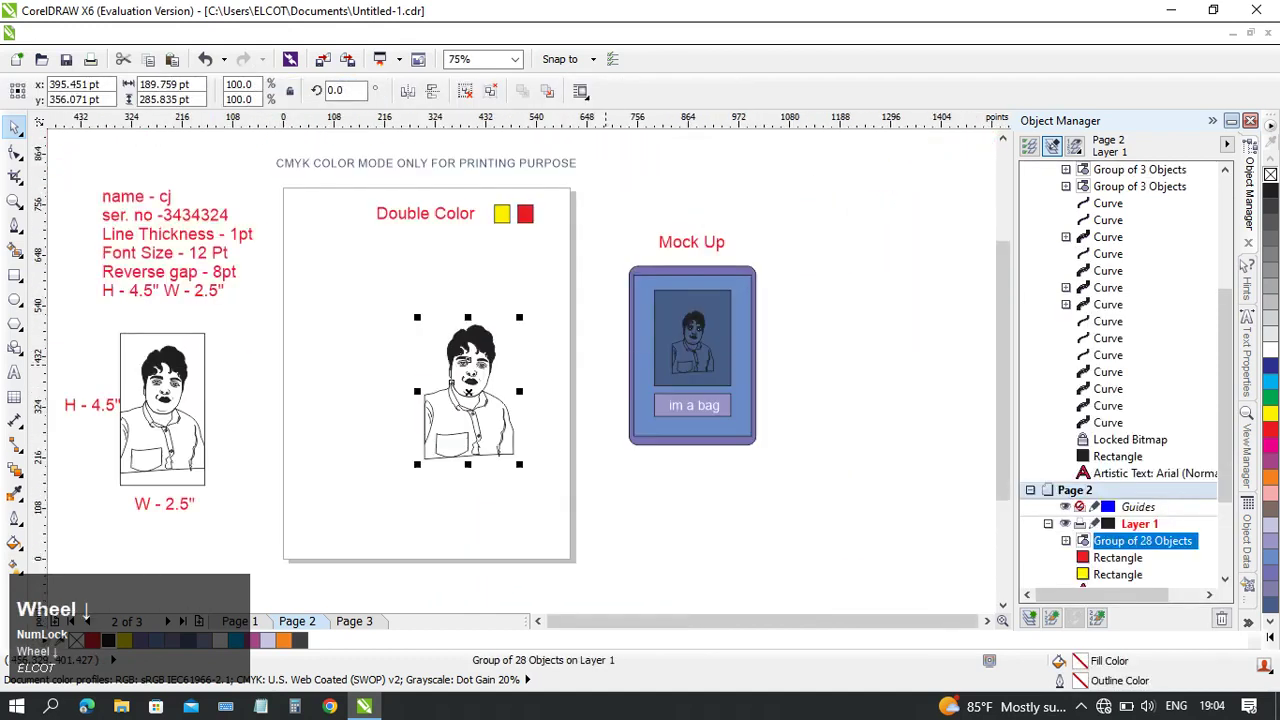
pyautogui.middleClick(495, 368)
pyautogui.moveTo(677, 391); pyautogui.dragTo(630, 363)
pyautogui.scroll(1, 627, 358)
pyautogui.scroll(1, 740, 343)
# - Fill the portrait's hair and lips with the red sampled from the swatch beside the Double Color label
pyautogui.click(640, 165)
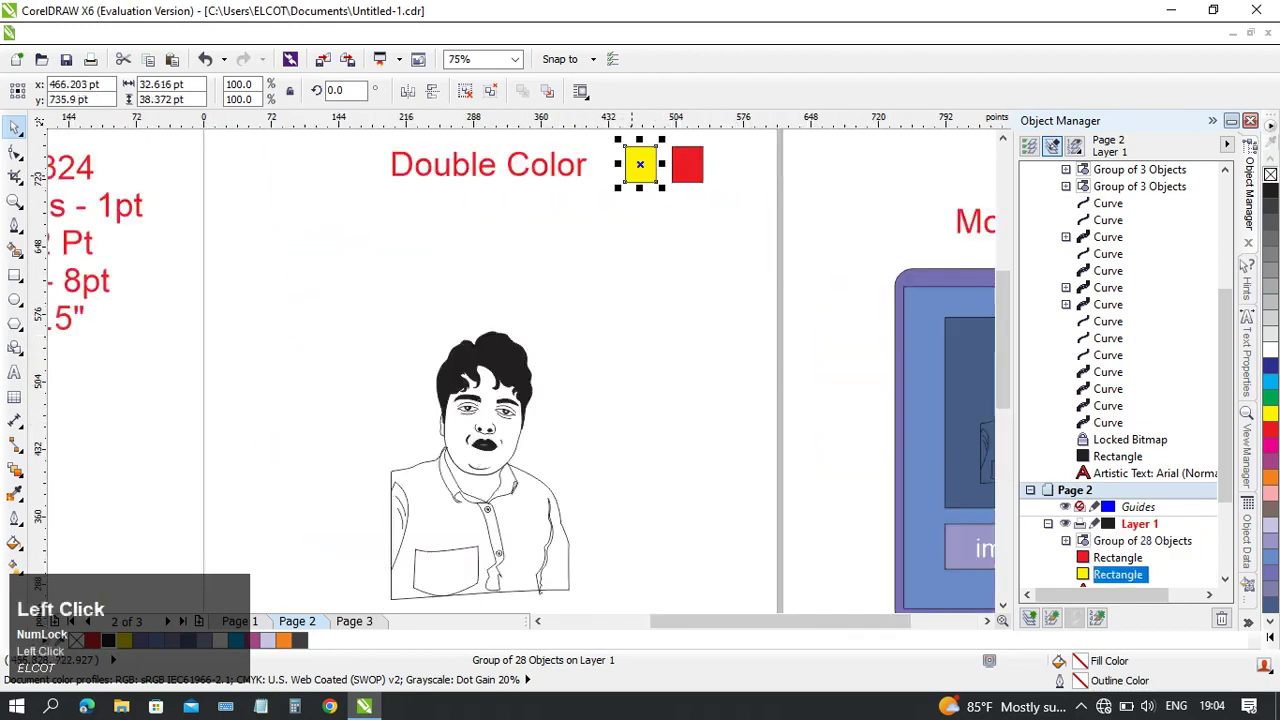
pyautogui.click(687, 165)
pyautogui.click(586, 278)
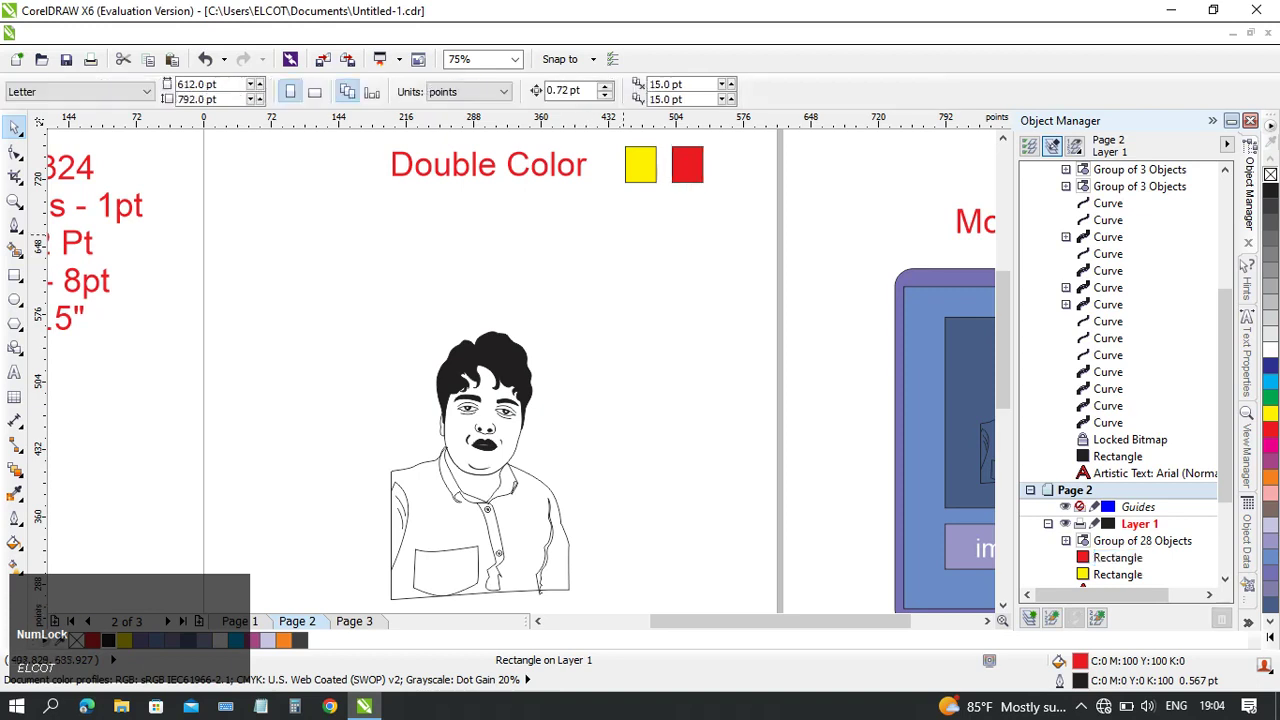
pyautogui.keyDown('ctrl'); pyautogui.click(484, 362); pyautogui.keyUp('ctrl')
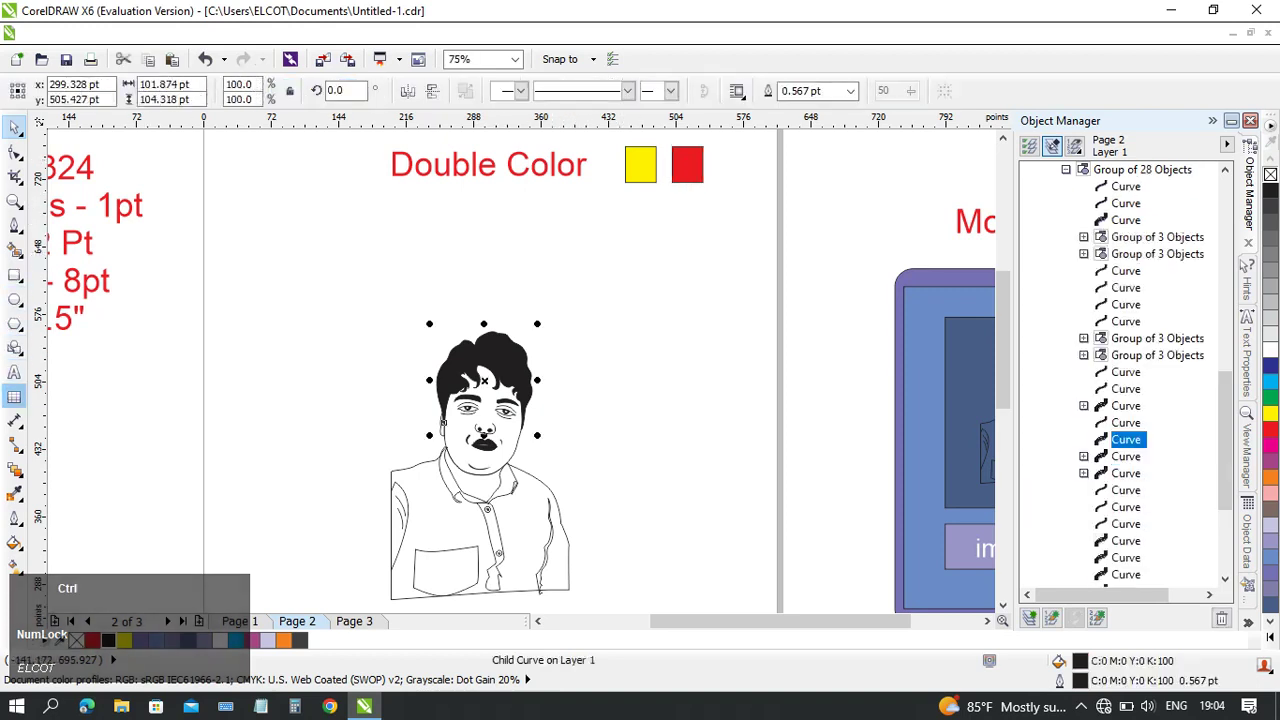
pyautogui.click(15, 492)
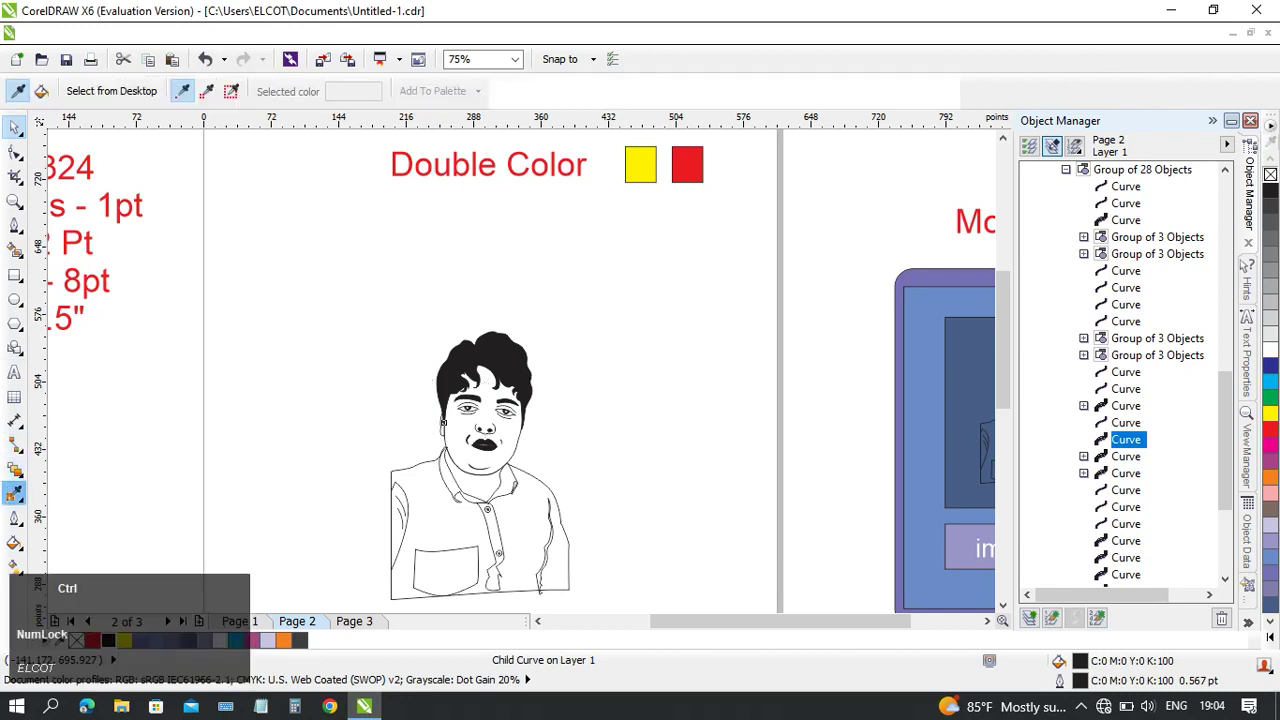
pyautogui.click(688, 166)
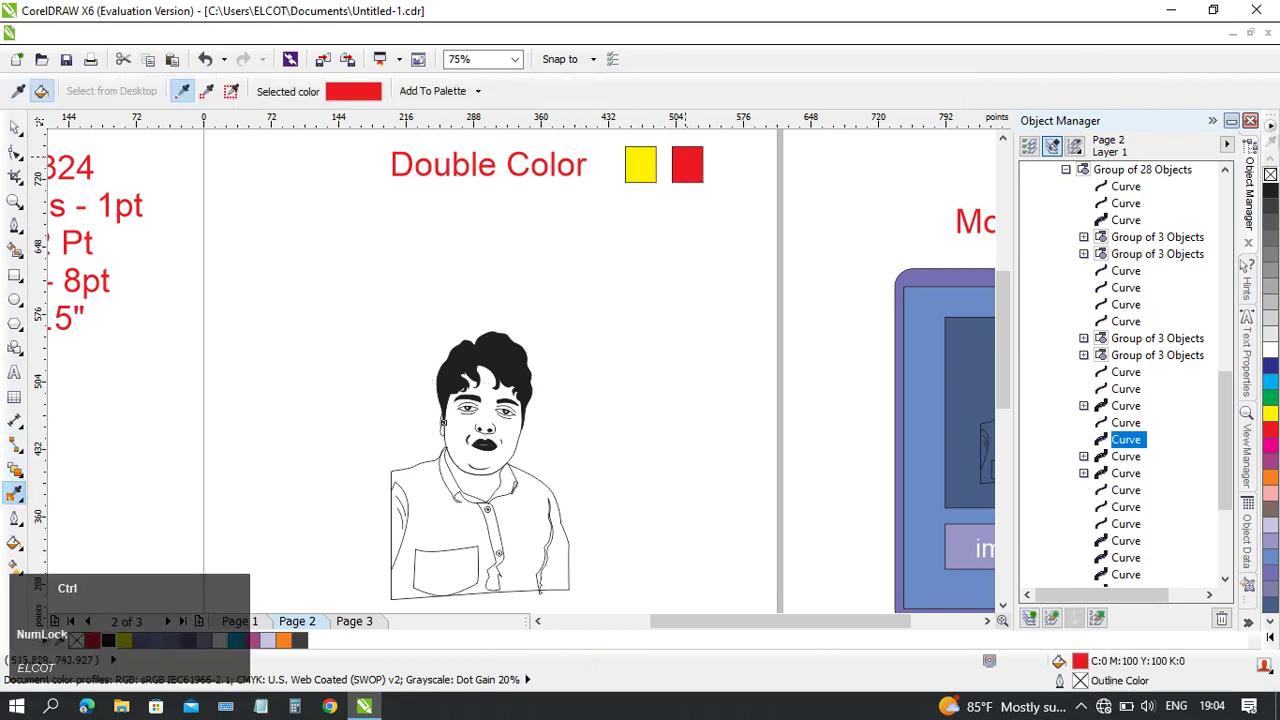
pyautogui.click(509, 360)
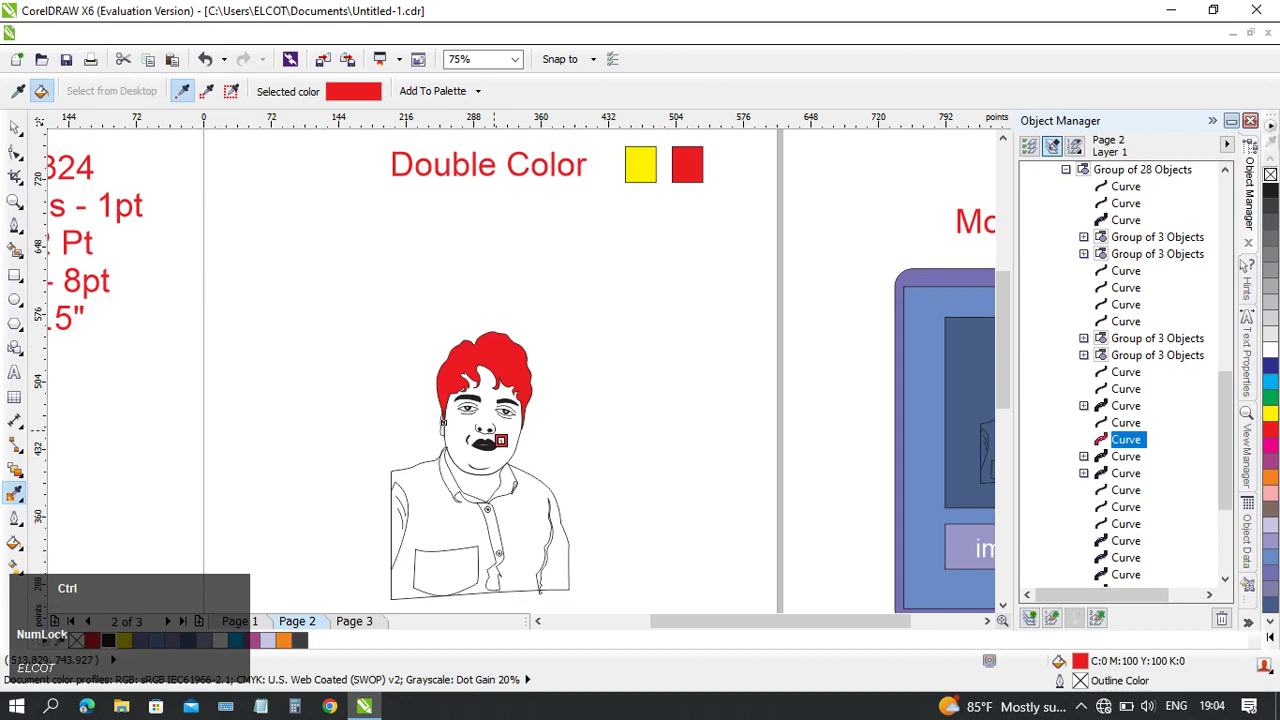
pyautogui.scroll(5, 460, 455)
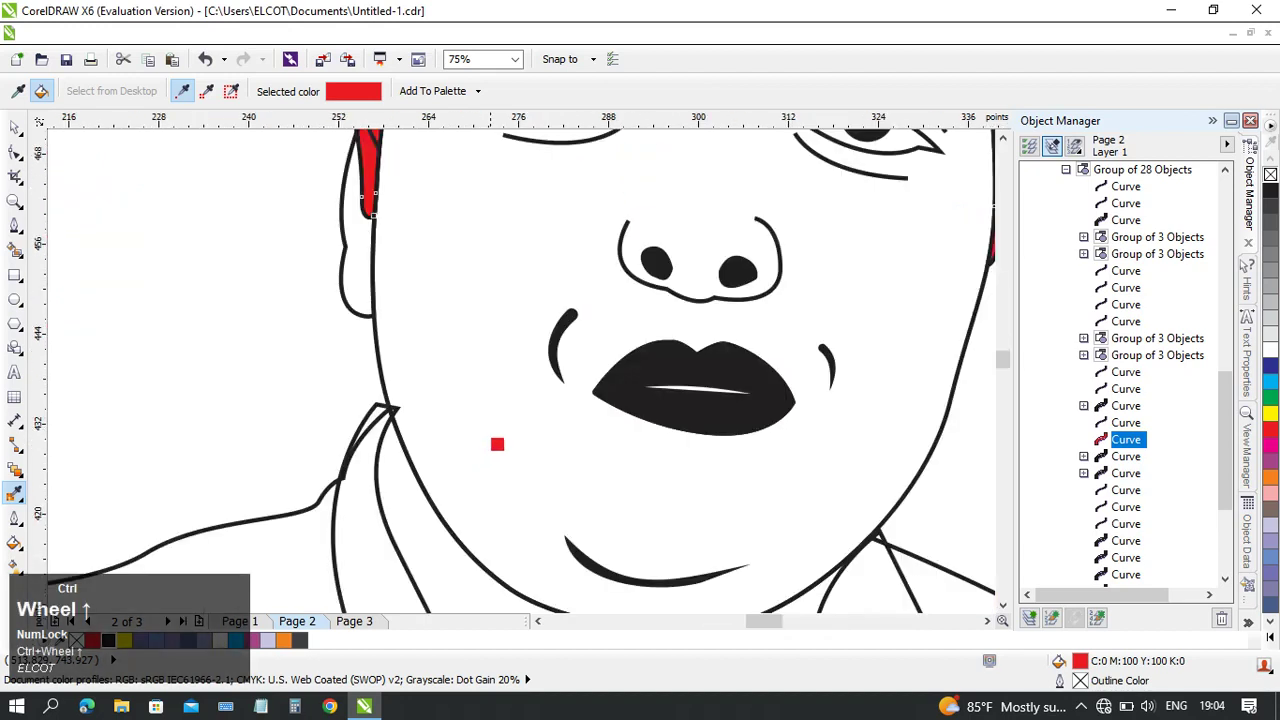
pyautogui.click(640, 371)
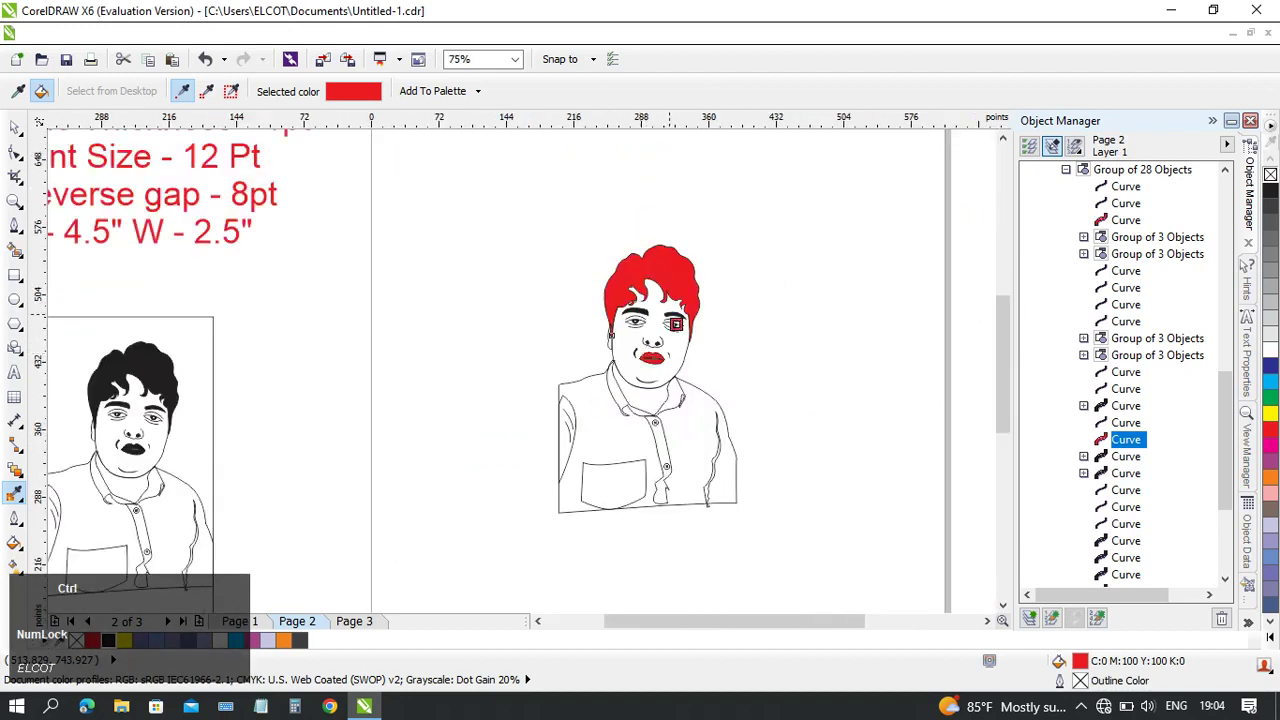
# - Set the outline colour of the whole portrait group on Page 2 to yellow
pyautogui.keyDown('ctrl'); pyautogui.scroll(-2, 676, 323); pyautogui.keyUp('ctrl')
pyautogui.keyDown('ctrl'); pyautogui.scroll(2, 289, 475); pyautogui.keyUp('ctrl')
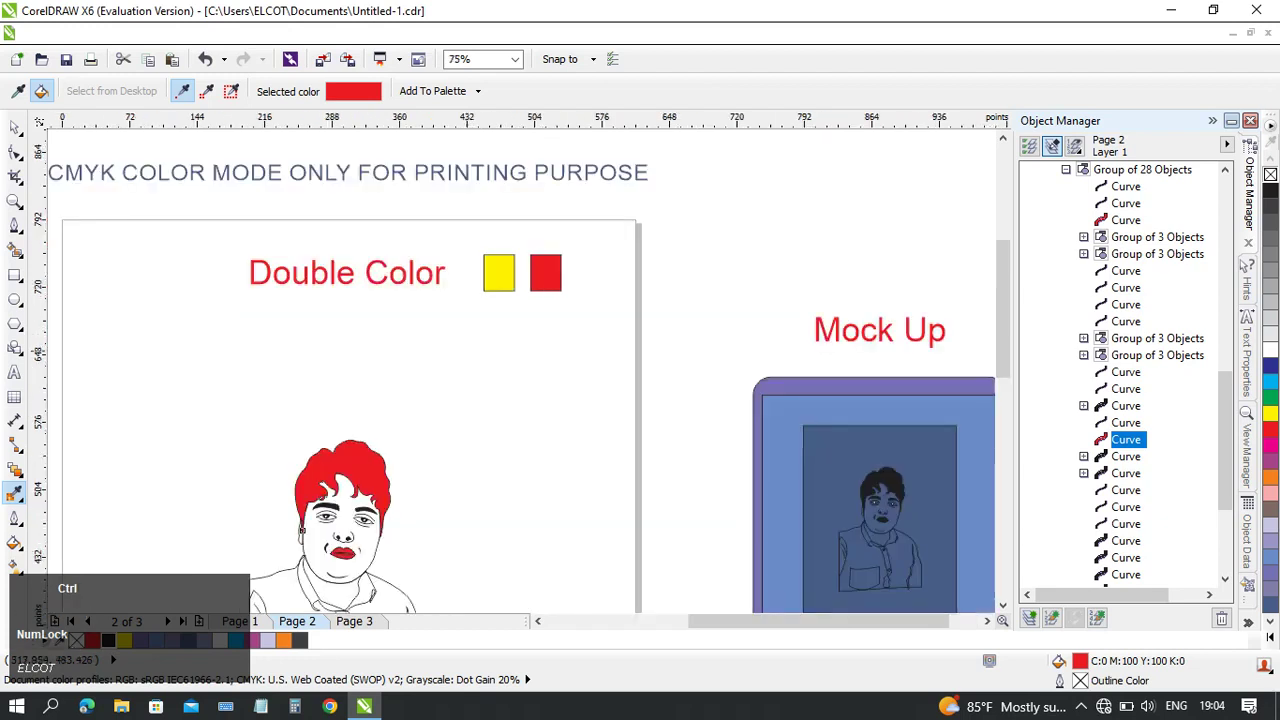
pyautogui.click(15, 128)
pyautogui.moveTo(349, 207); pyautogui.dragTo(640, 600)
pyautogui.middleClick(794, 328)
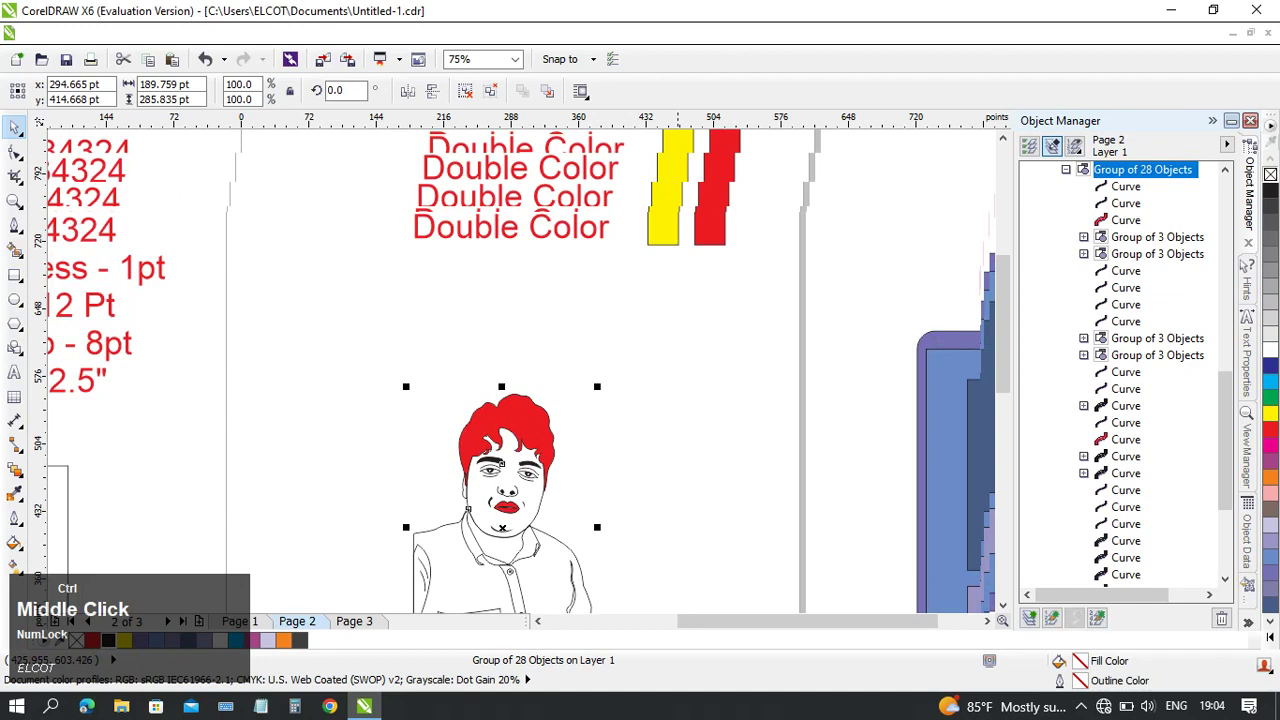
pyautogui.rightClick(1270, 413)
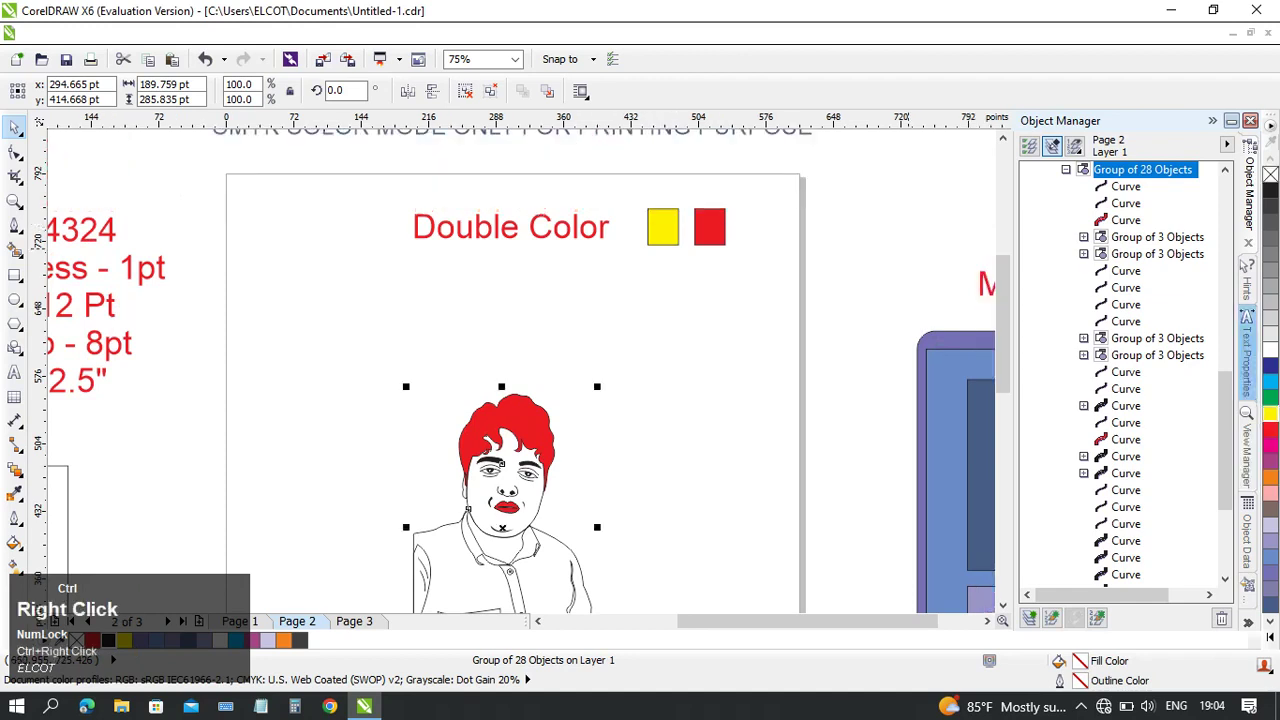
pyautogui.middleClick(520, 400)
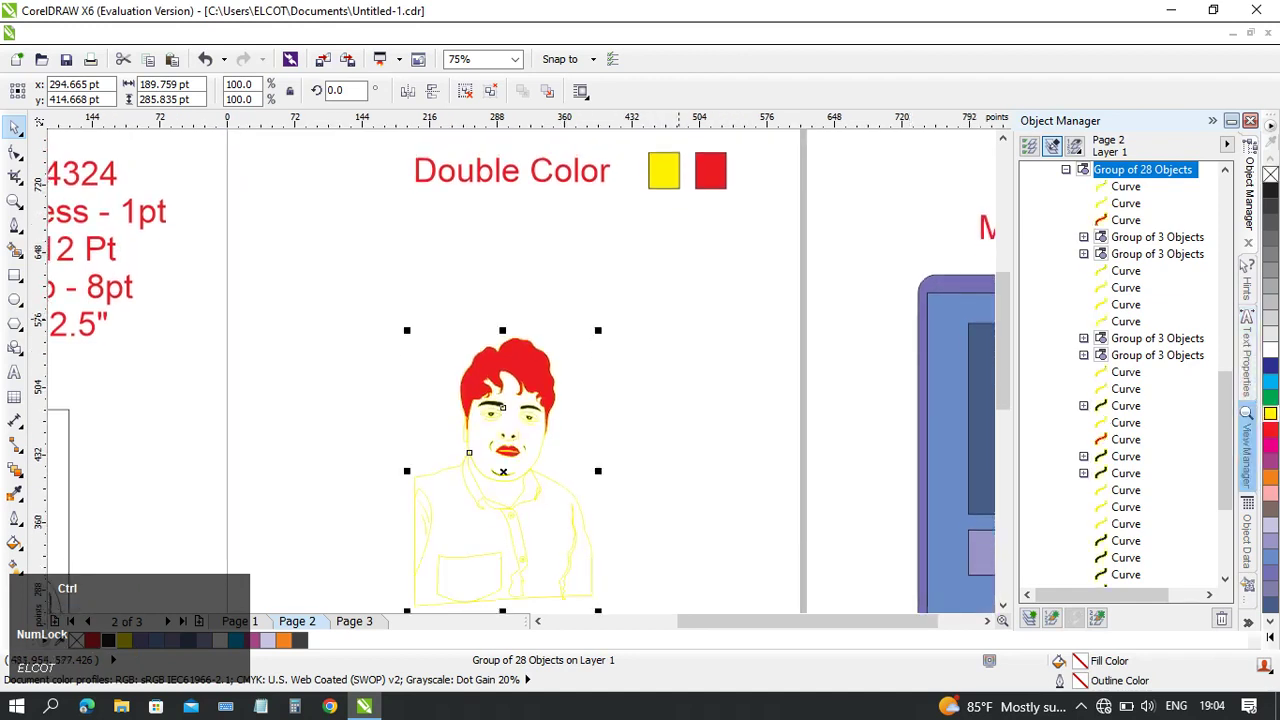
pyautogui.click(678, 320)
pyautogui.scroll(2, 489, 407)
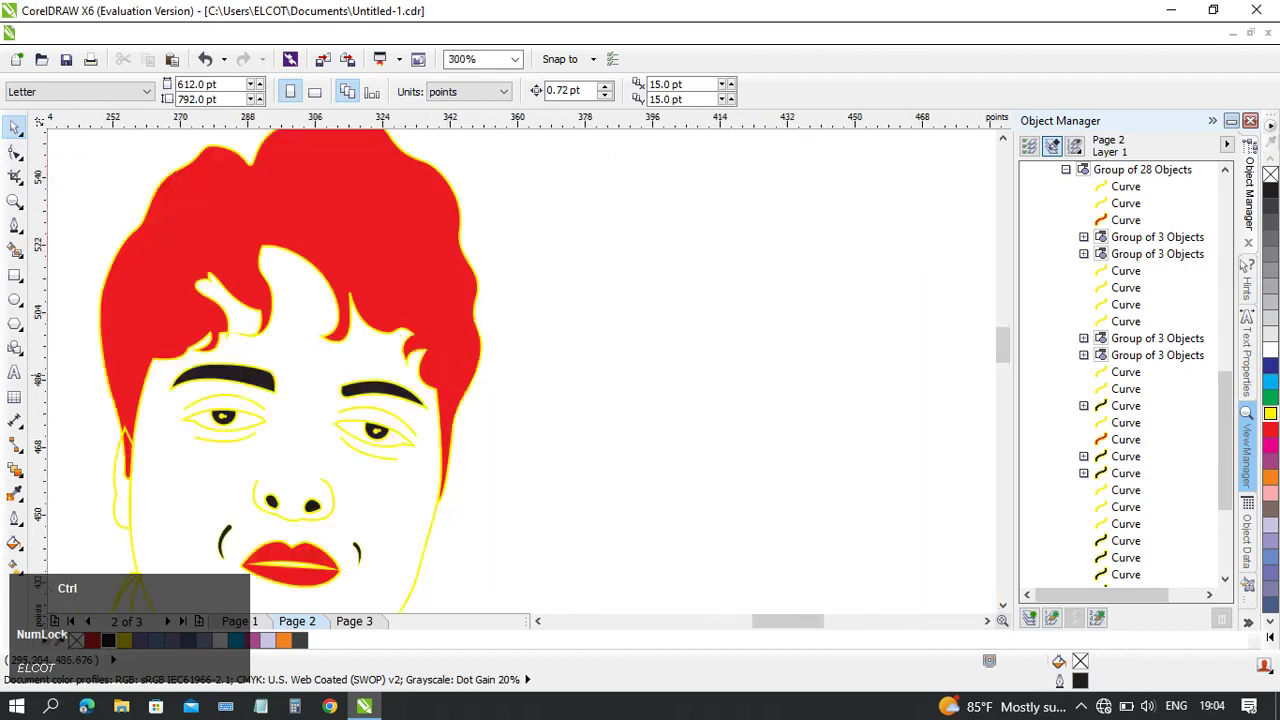
pyautogui.scroll(-1, 350, 423)
pyautogui.middleClick(567, 363)
pyautogui.scroll(-1, 505, 418)
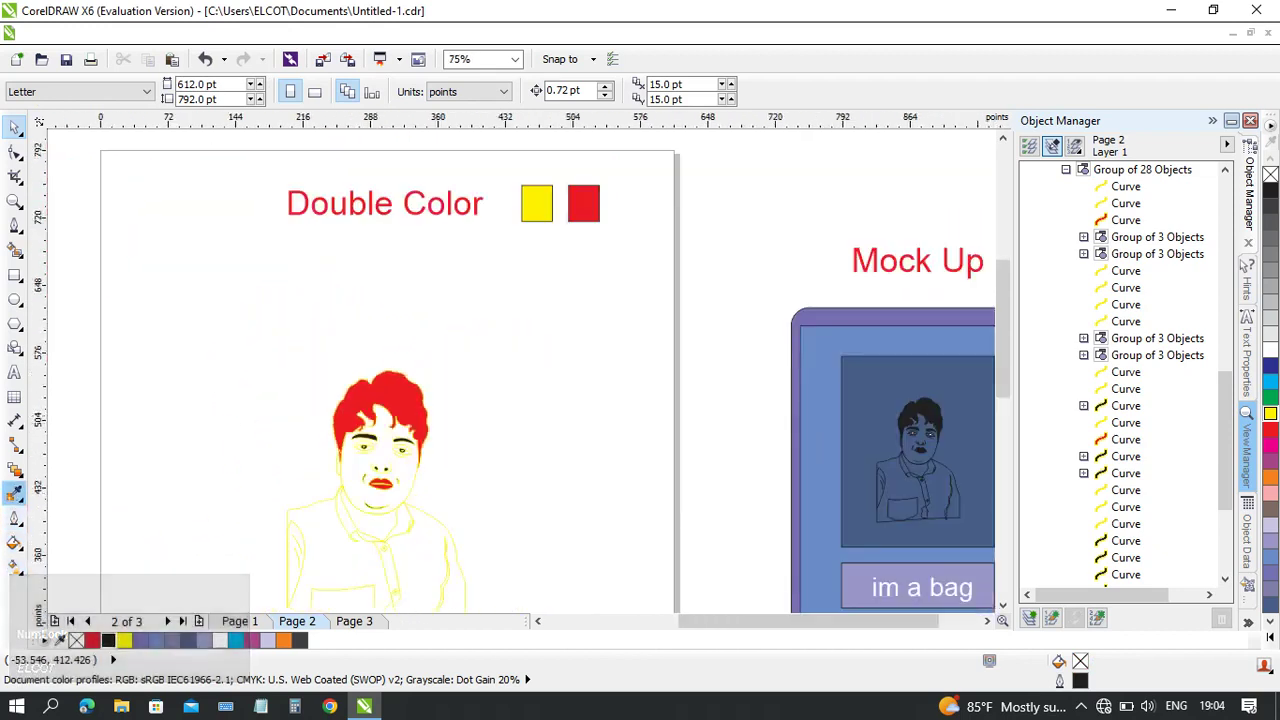
# - Try to recolour the left-hand eyebrow with the red sampled from the swatch beside the Double Color label, and undo the last fill
pyautogui.click(14, 492)
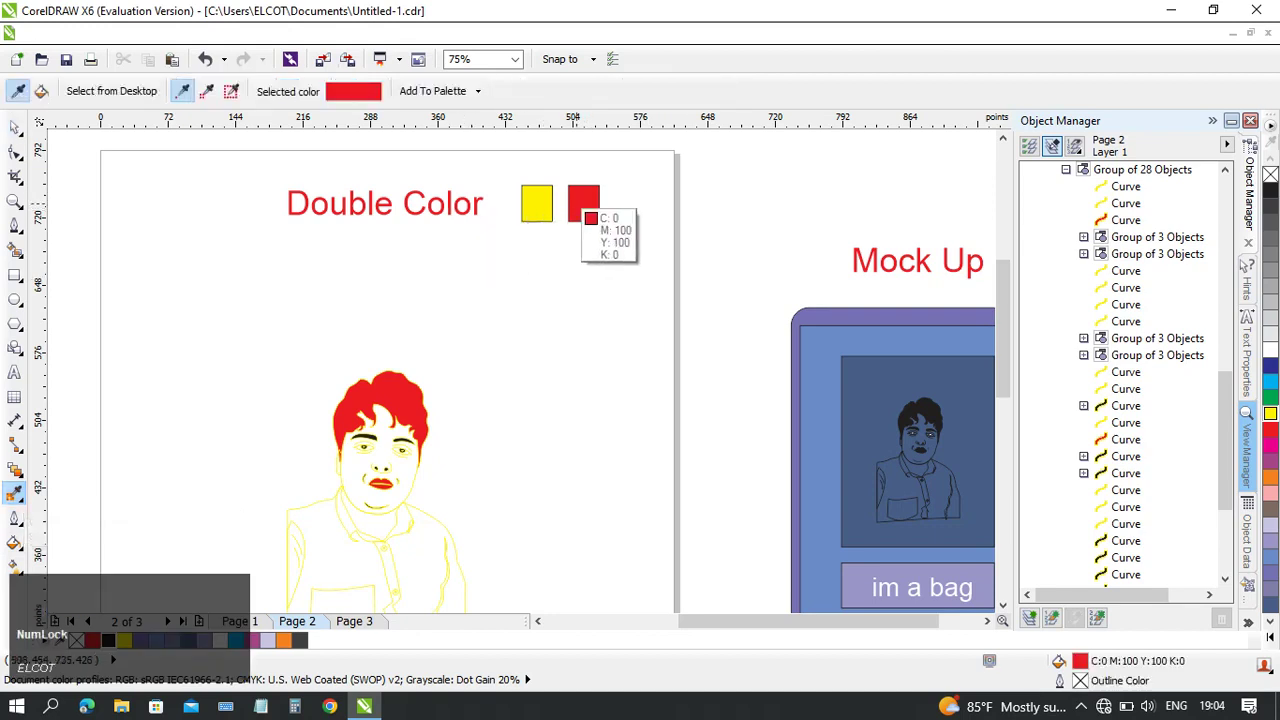
pyautogui.click(582, 206)
pyautogui.scroll(3, 420, 430)
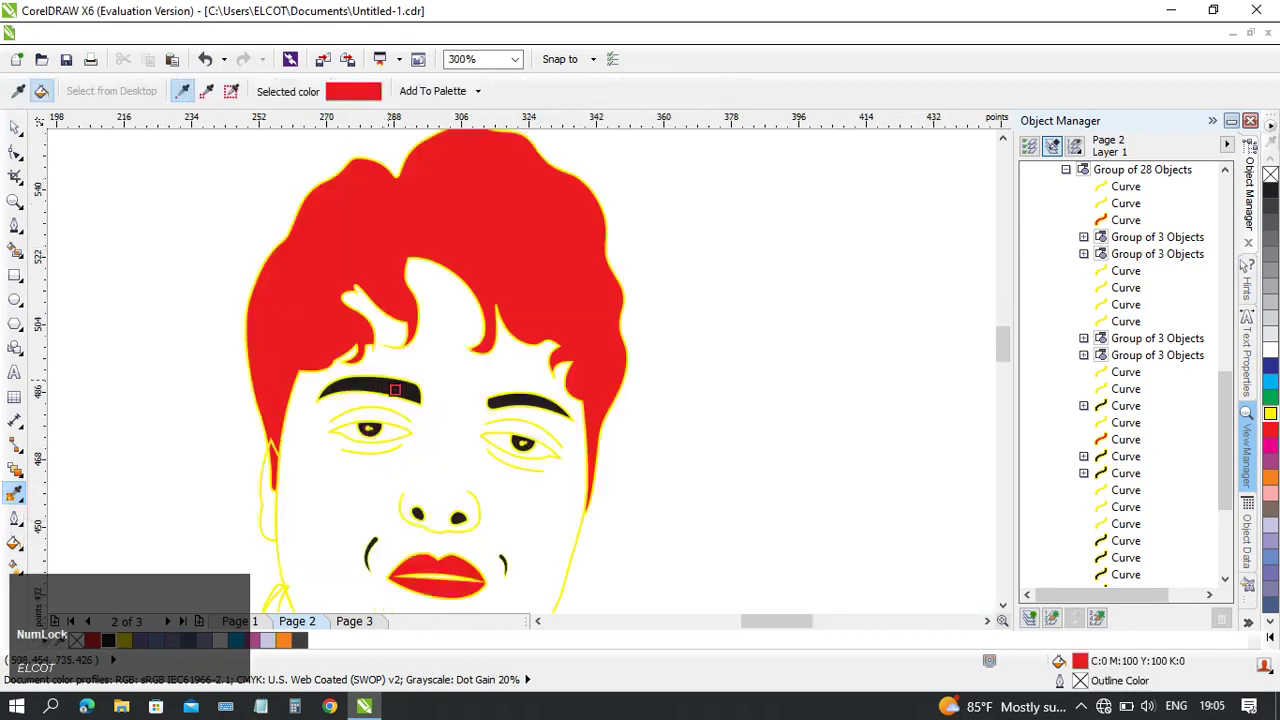
pyautogui.scroll(2, 395, 386)
pyautogui.click(430, 373)
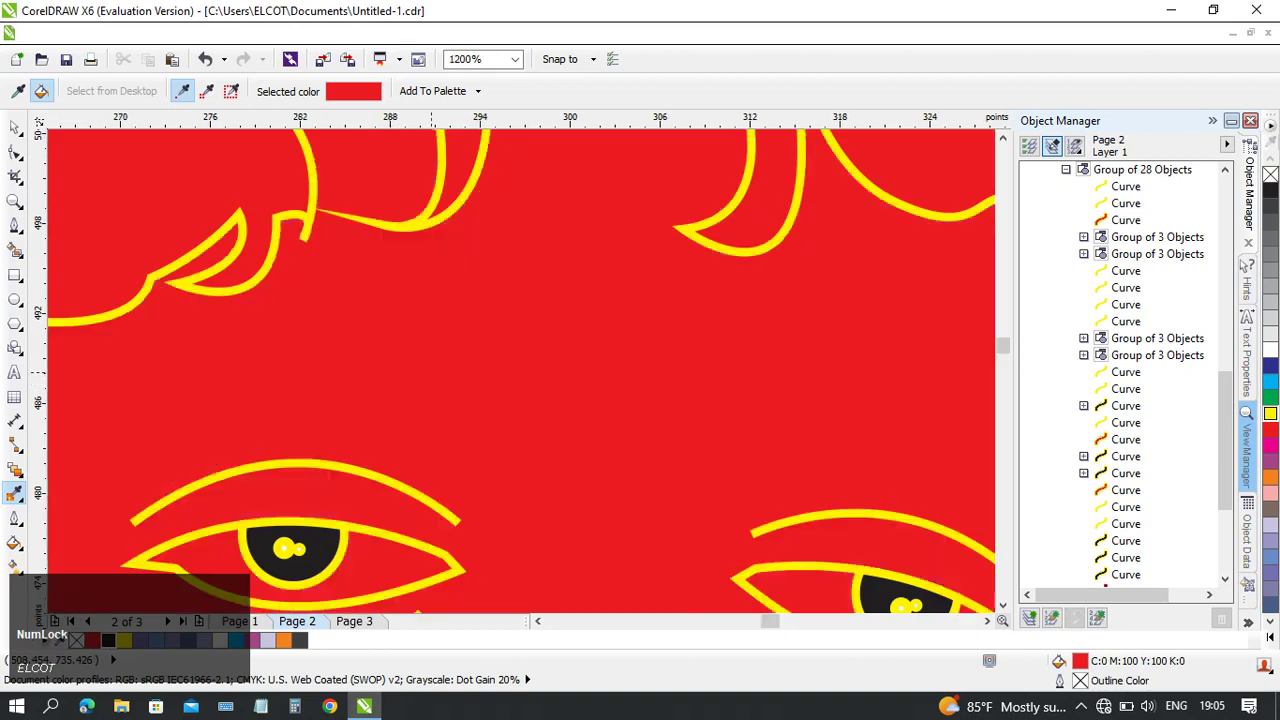
pyautogui.scroll(-4, 457, 402)
pyautogui.hotkey('ctrl', 'z')
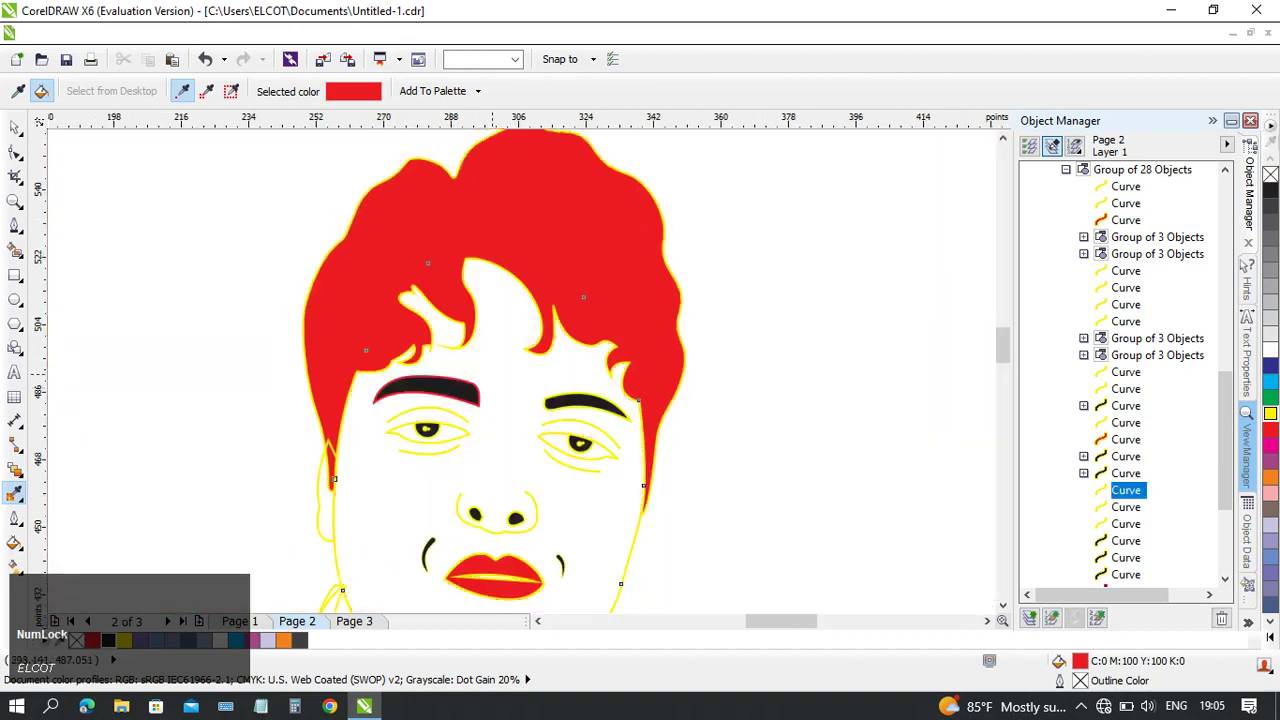
# - Ungroup all objects of the portrait group on Page 2
pyautogui.scroll(1, 457, 402)
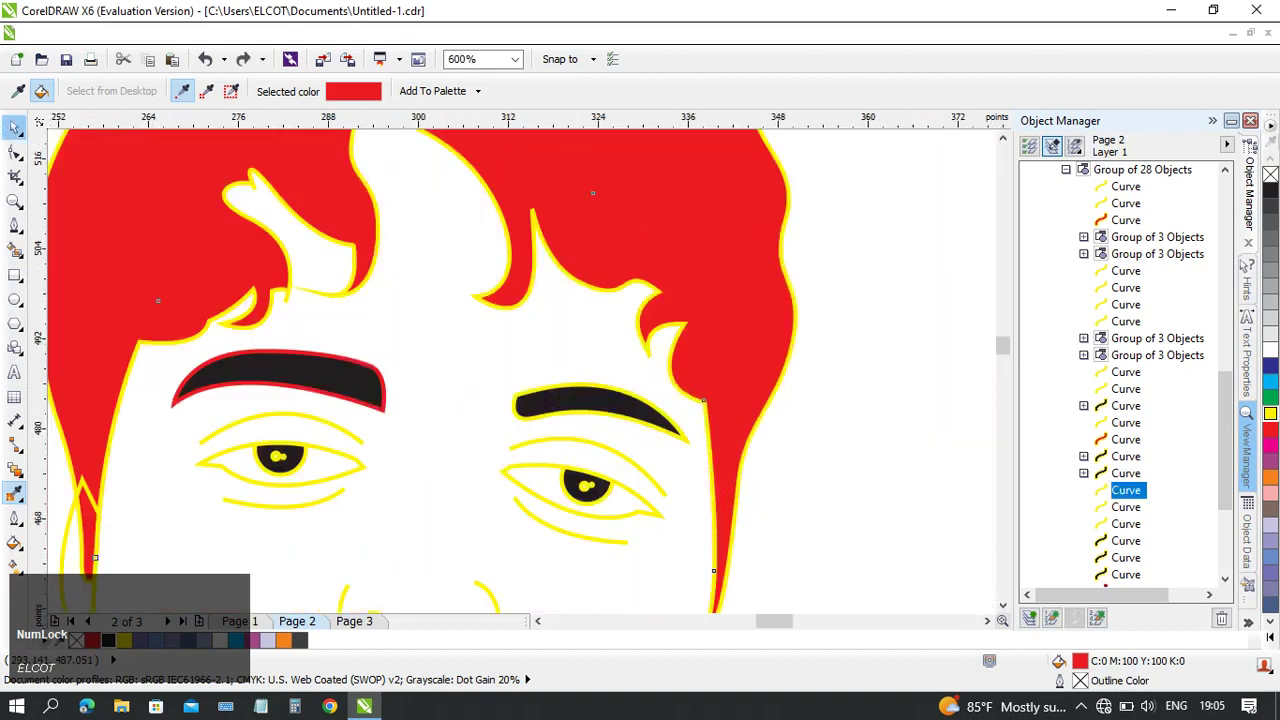
pyautogui.click(14, 127)
pyautogui.click(364, 376)
pyautogui.scroll(-1, 364, 376)
pyautogui.rightClick(364, 380)
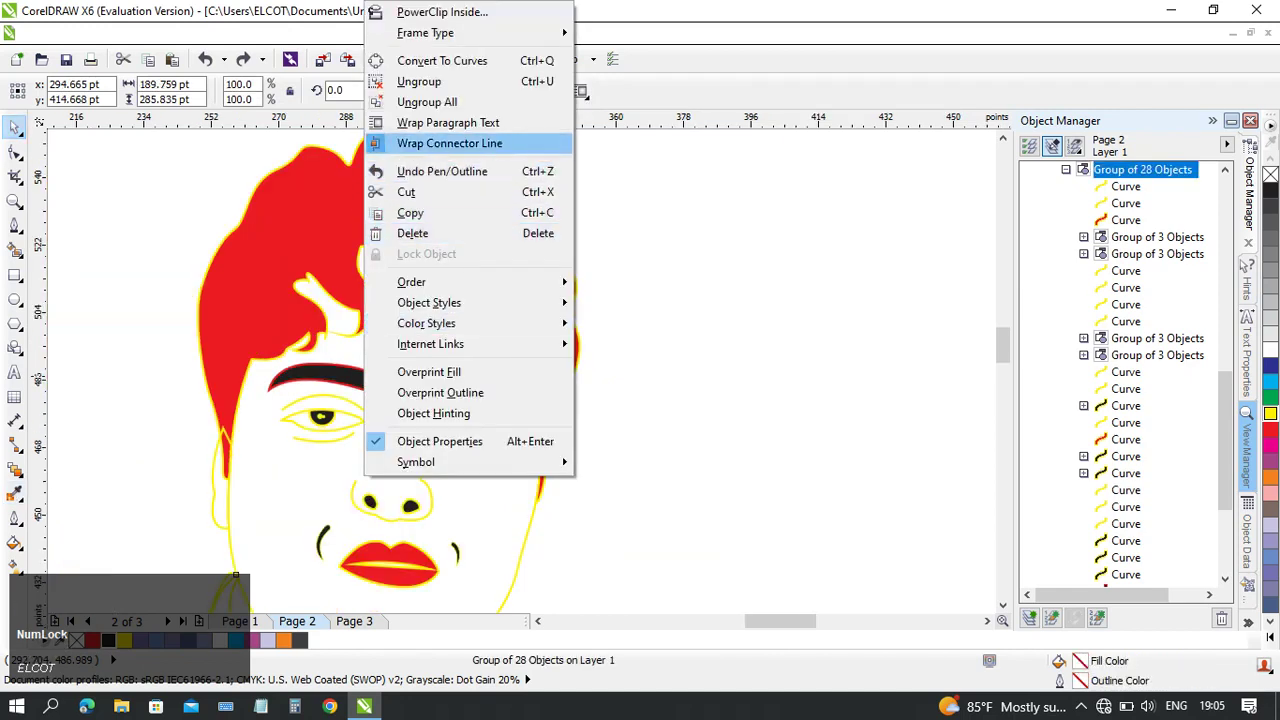
pyautogui.click(427, 102)
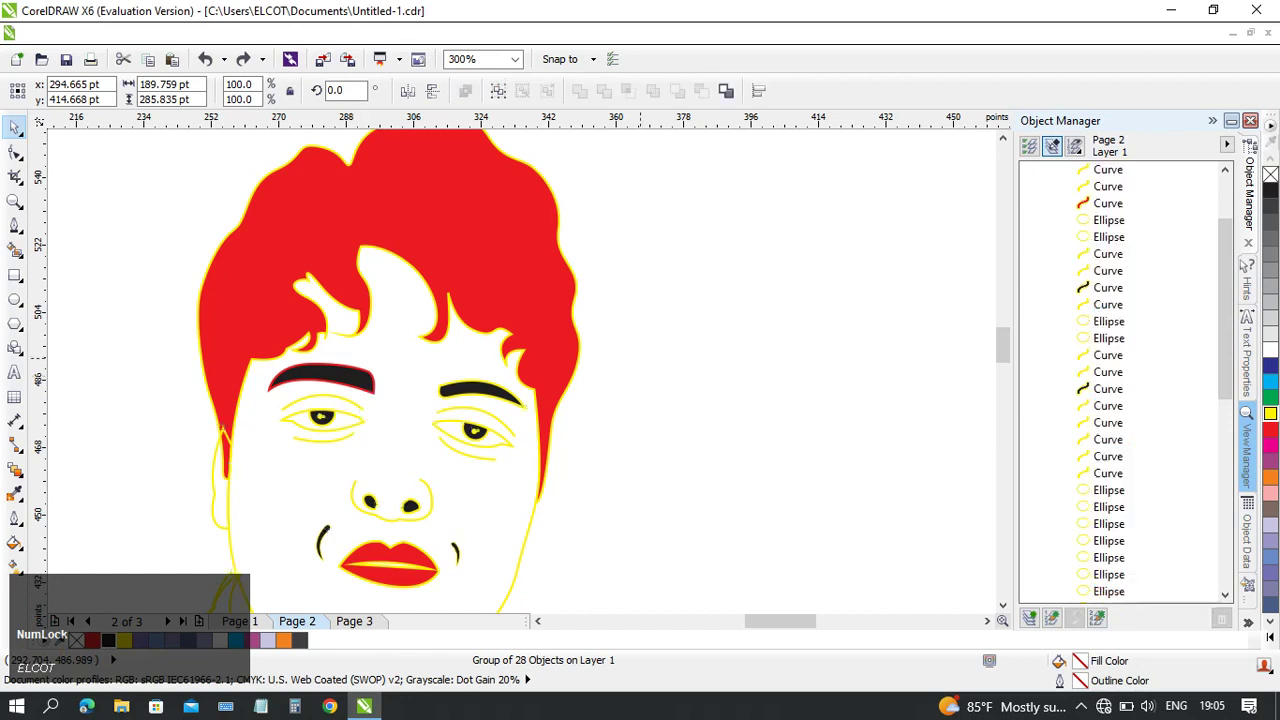
pyautogui.click(640, 358)
# - Set both the fill and the outline of the two eyebrows to red
pyautogui.click(427, 402)
pyautogui.scroll(-1, 427, 402)
pyautogui.click(857, 390)
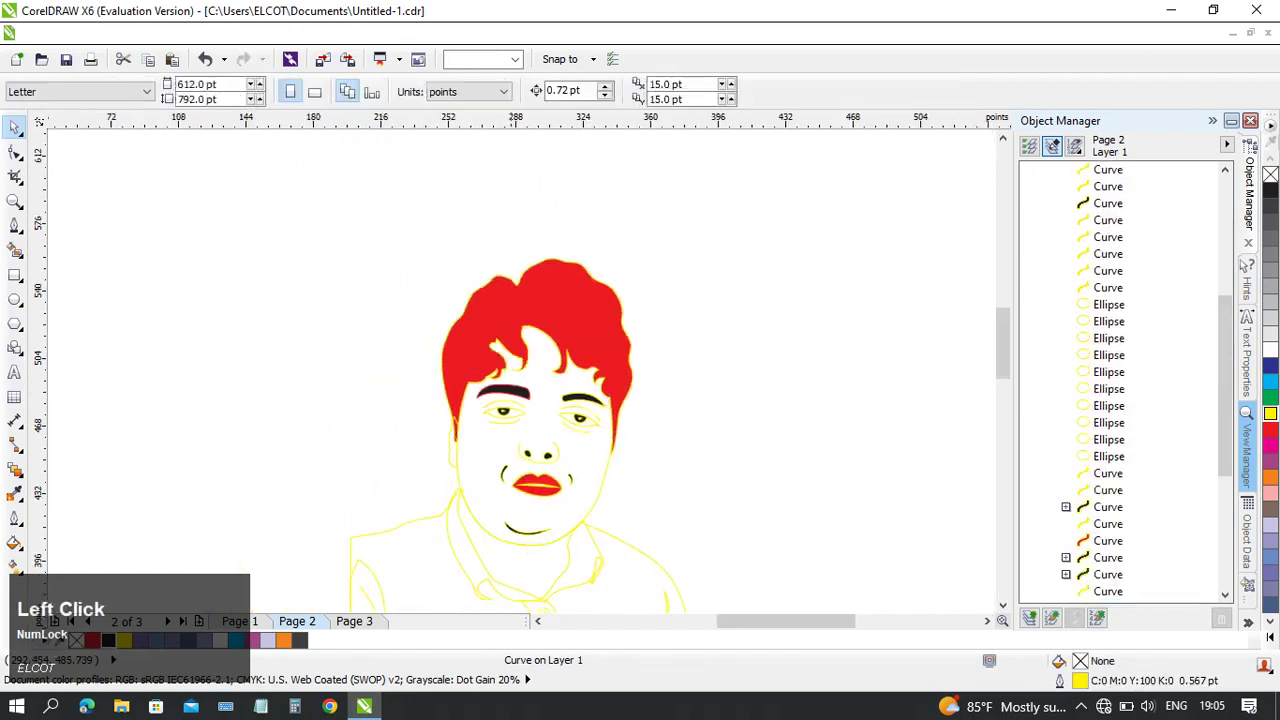
pyautogui.keyDown('ctrl'); pyautogui.click(526, 387); pyautogui.keyUp('ctrl')
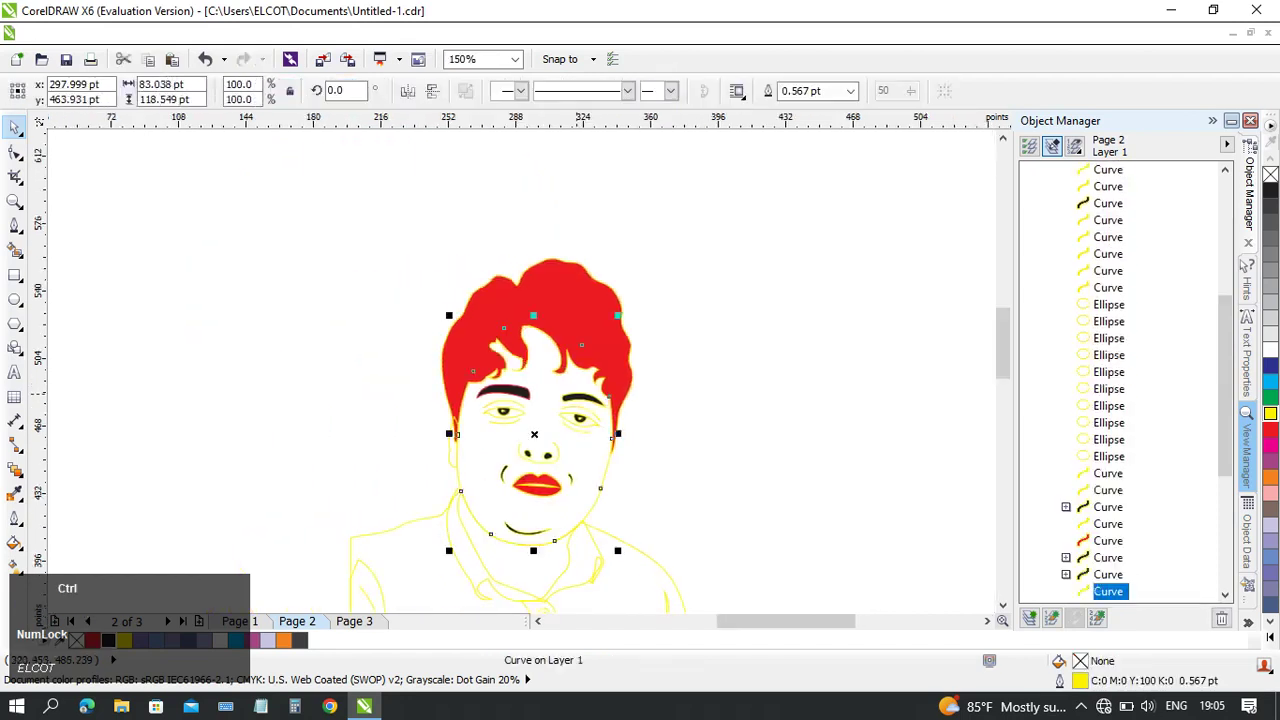
pyautogui.keyDown('ctrl'); pyautogui.click(576, 395); pyautogui.keyUp('ctrl')
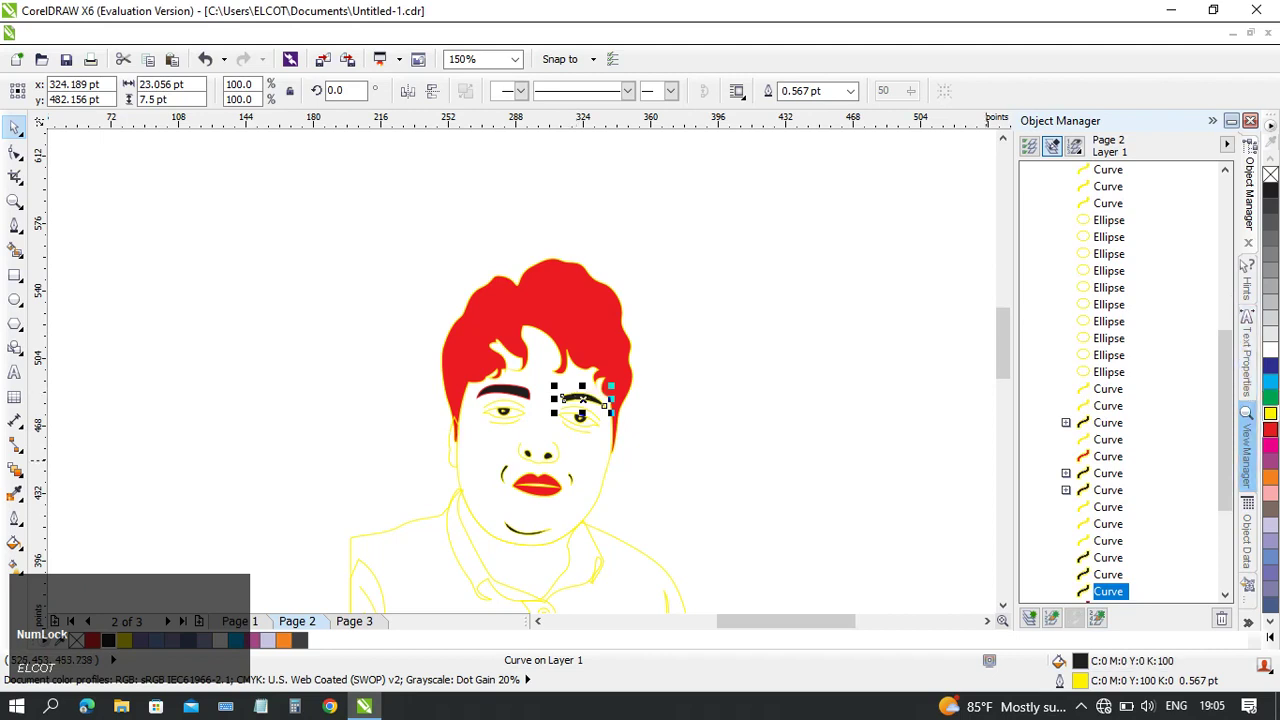
pyautogui.click(1270, 429)
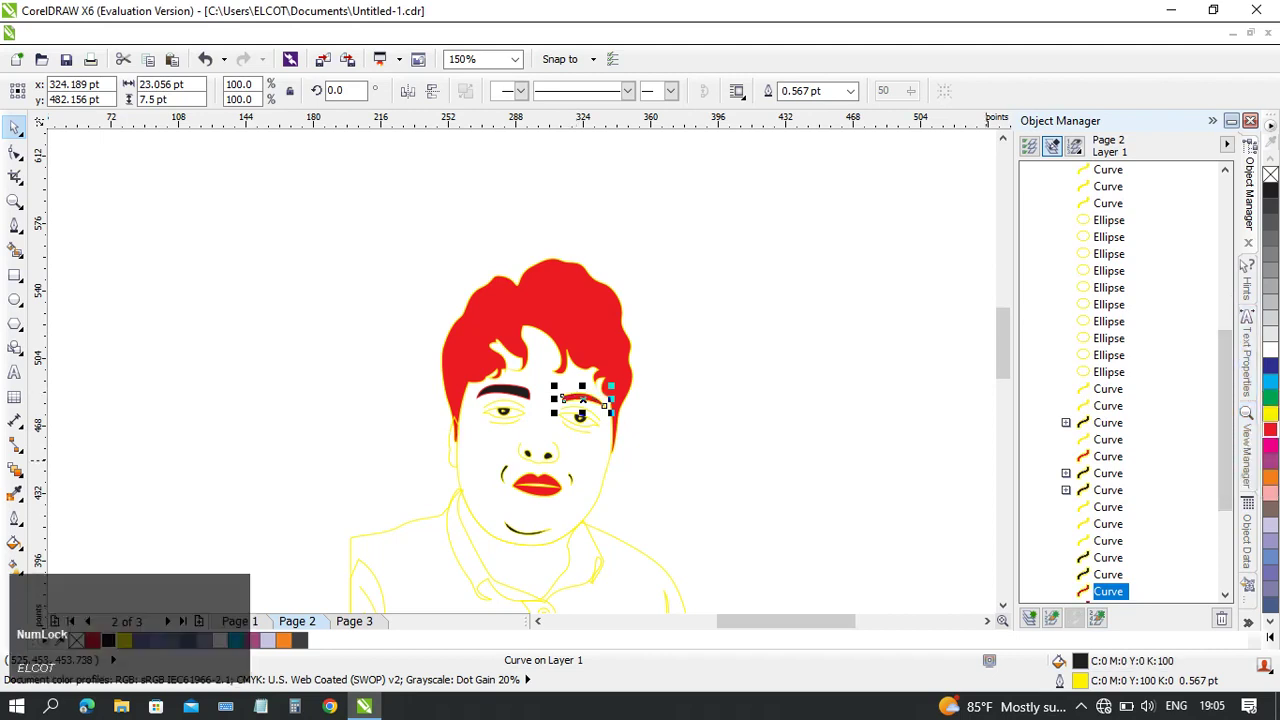
pyautogui.keyDown('ctrl'); pyautogui.click(512, 387); pyautogui.keyUp('ctrl')
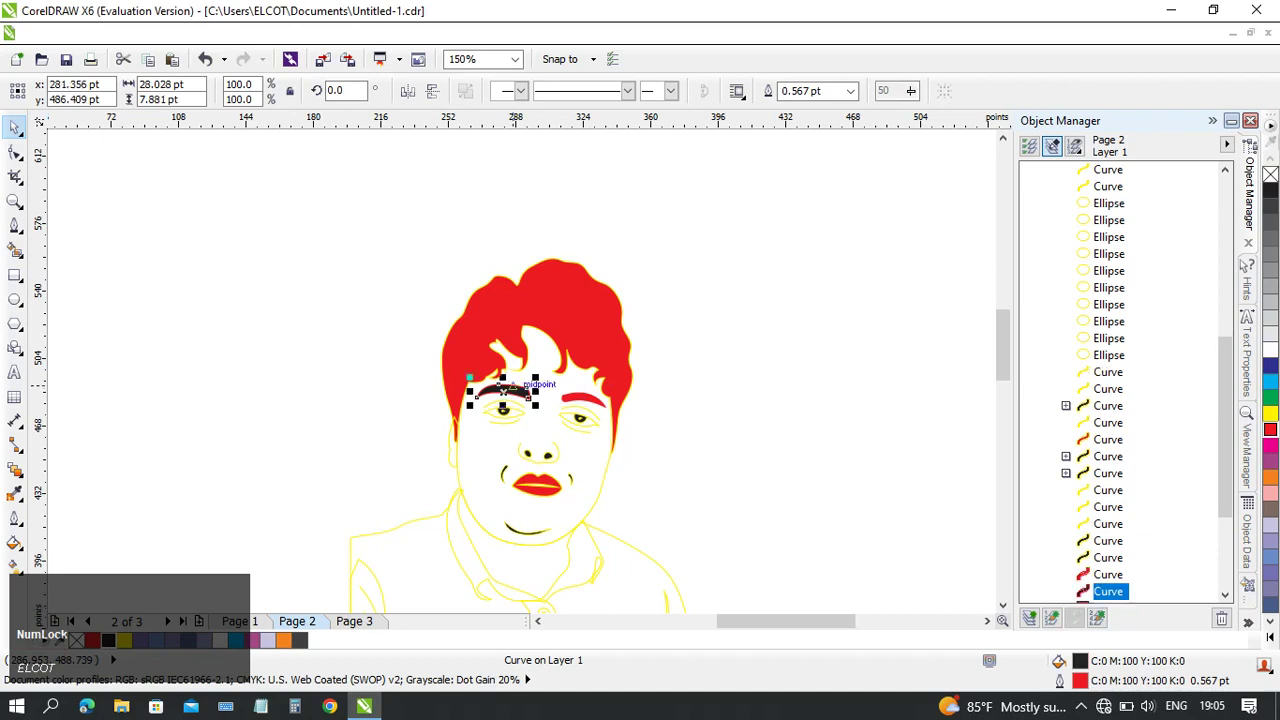
pyautogui.click(1270, 429)
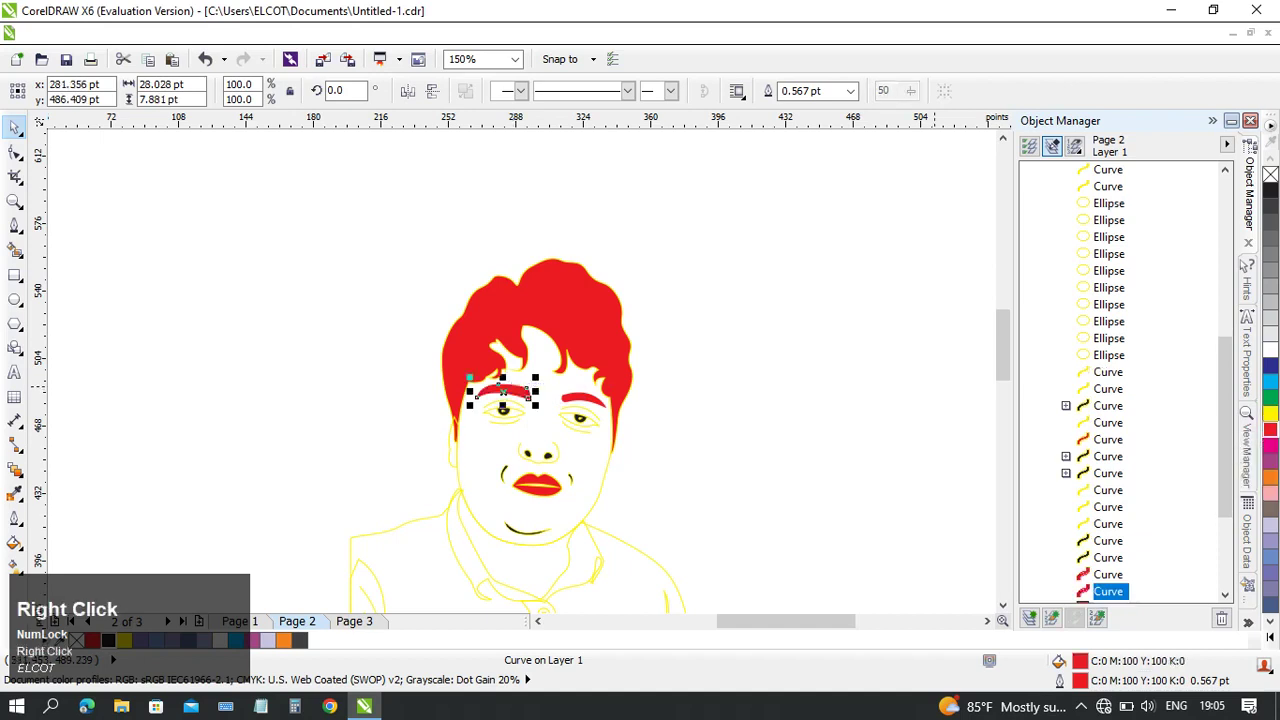
pyautogui.press('Escape')
# - Set both the fill and the outline of the irises in both eyes to red
pyautogui.scroll(1, 618, 431)
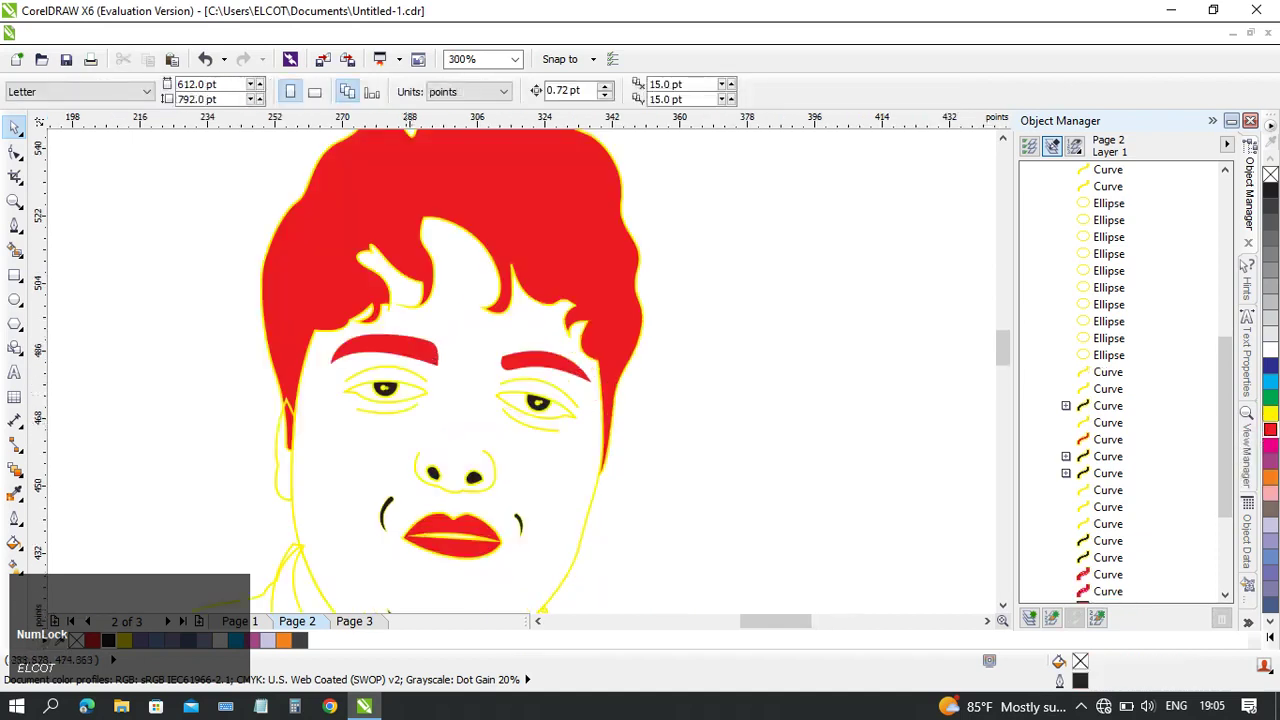
pyautogui.scroll(1, 403, 387)
pyautogui.middleClick(403, 387)
pyautogui.click(467, 414)
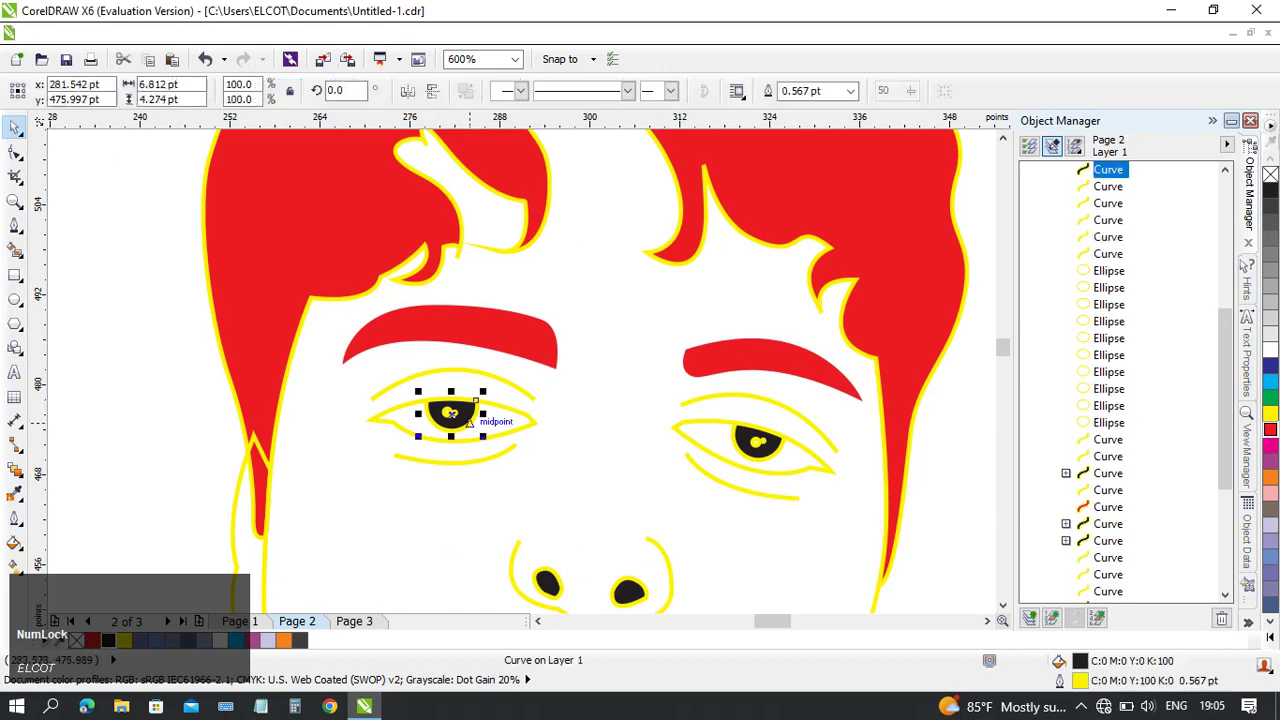
pyautogui.rightClick(1270, 429)
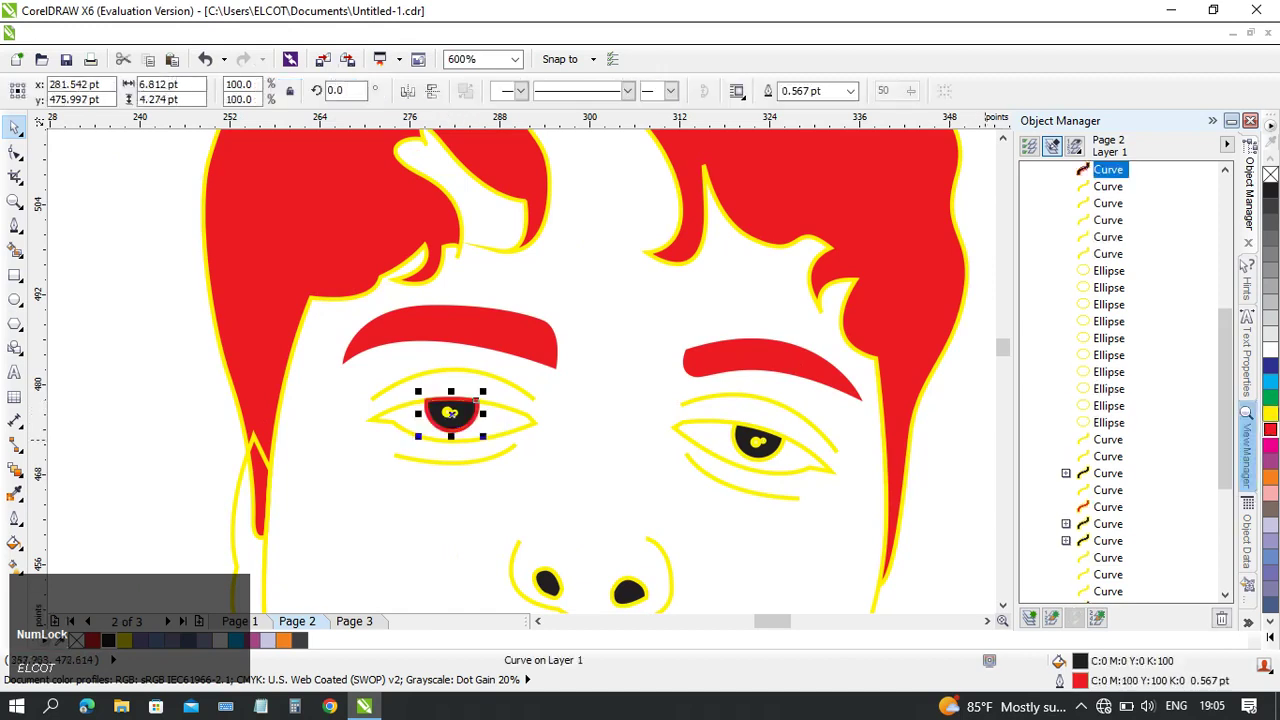
pyautogui.click(757, 441)
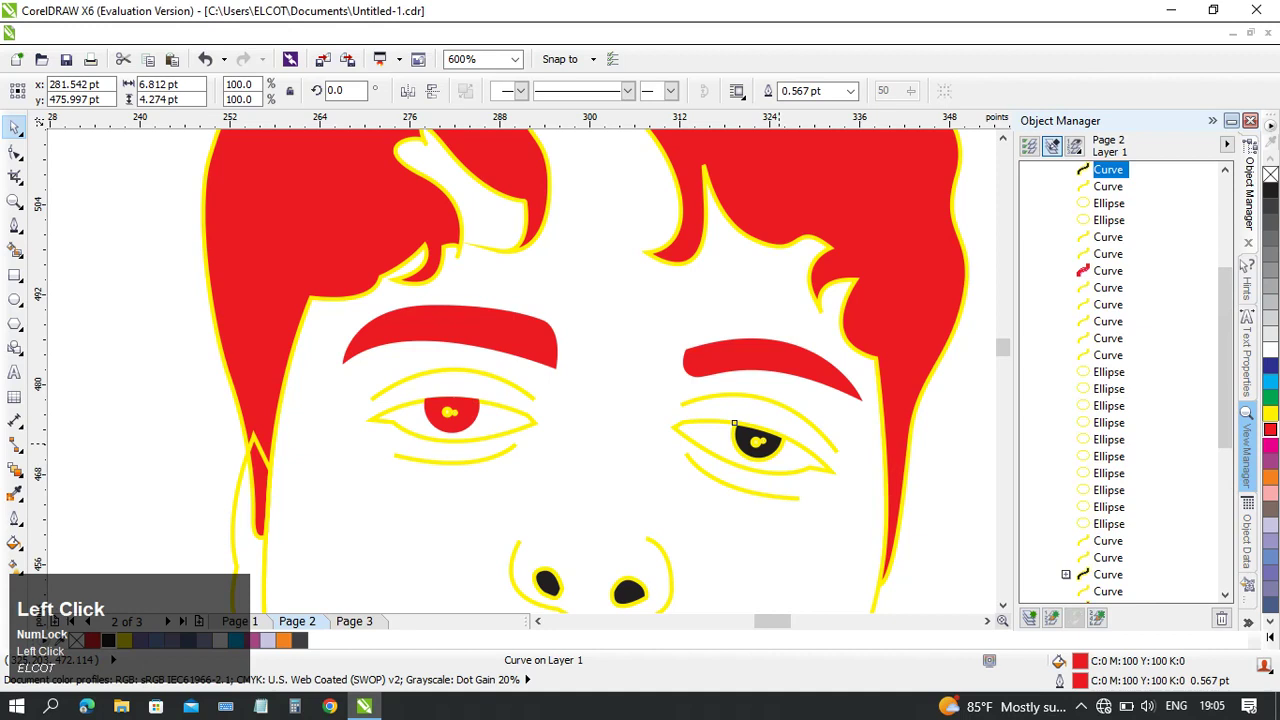
pyautogui.rightClick(1270, 429)
pyautogui.click(1270, 429)
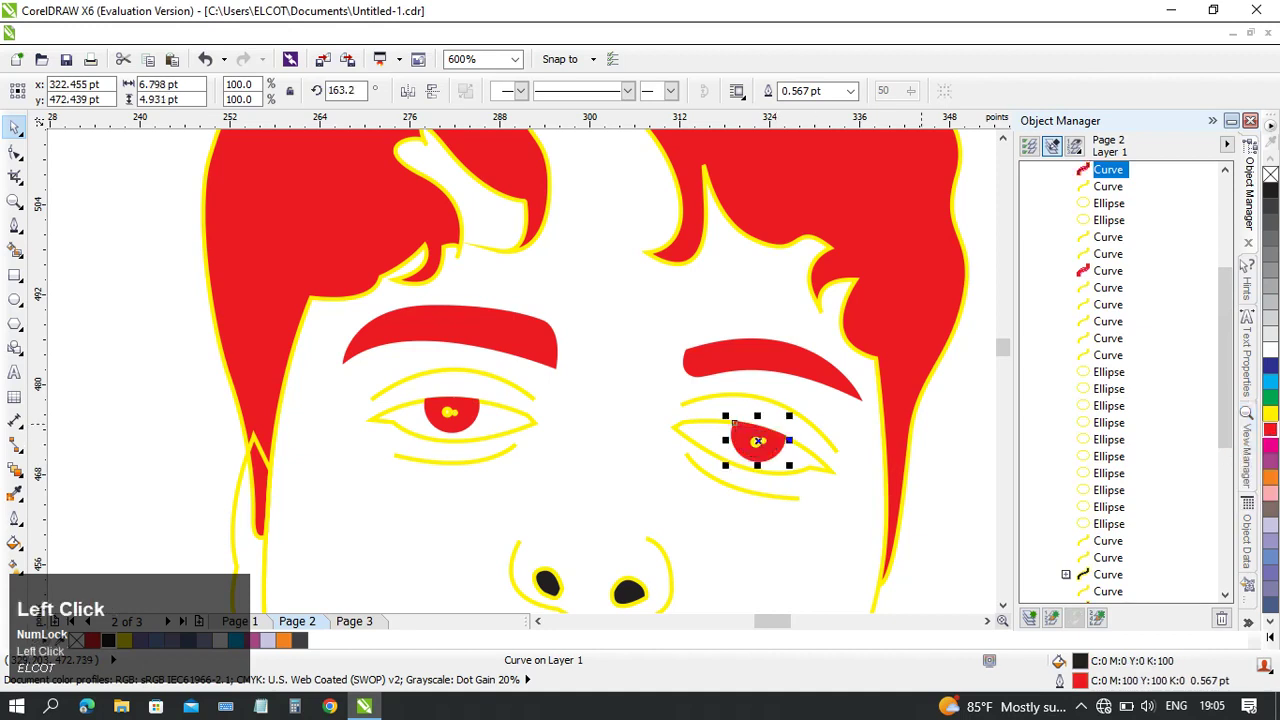
# - Set the outline colour of both almond-shaped eye contours to red
pyautogui.click(818, 458)
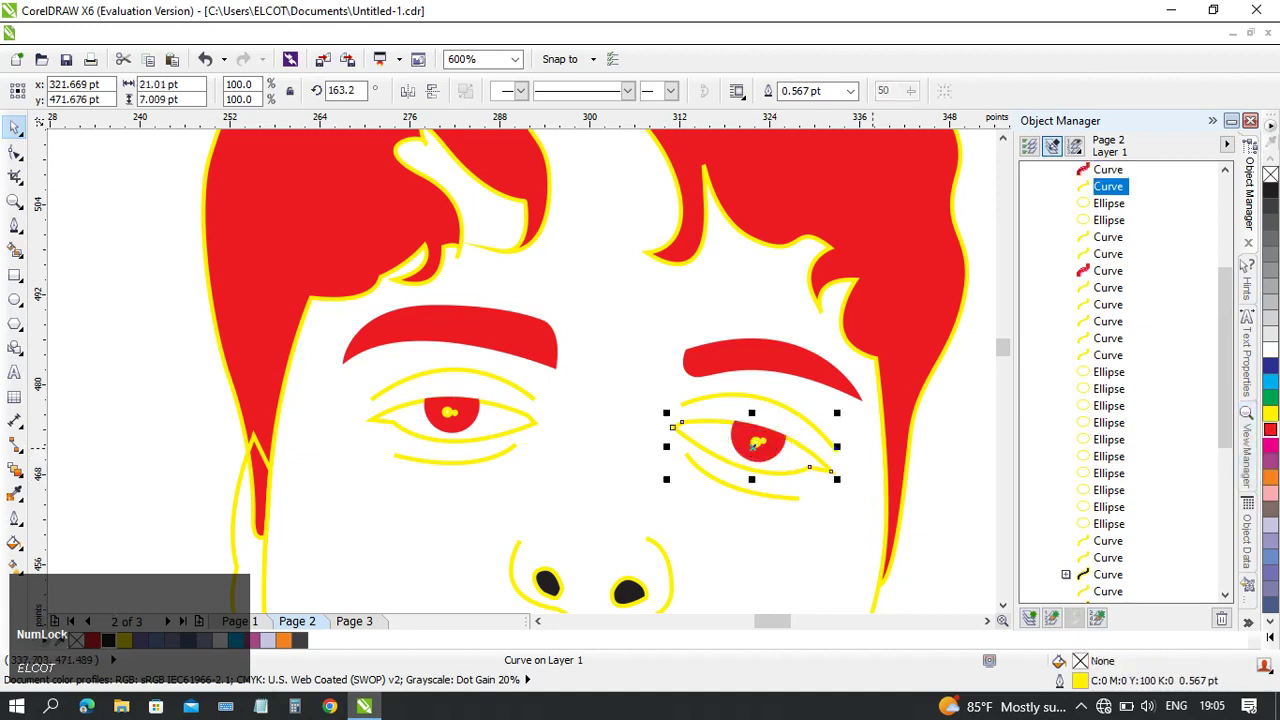
pyautogui.rightClick(1270, 429)
pyautogui.click(540, 420)
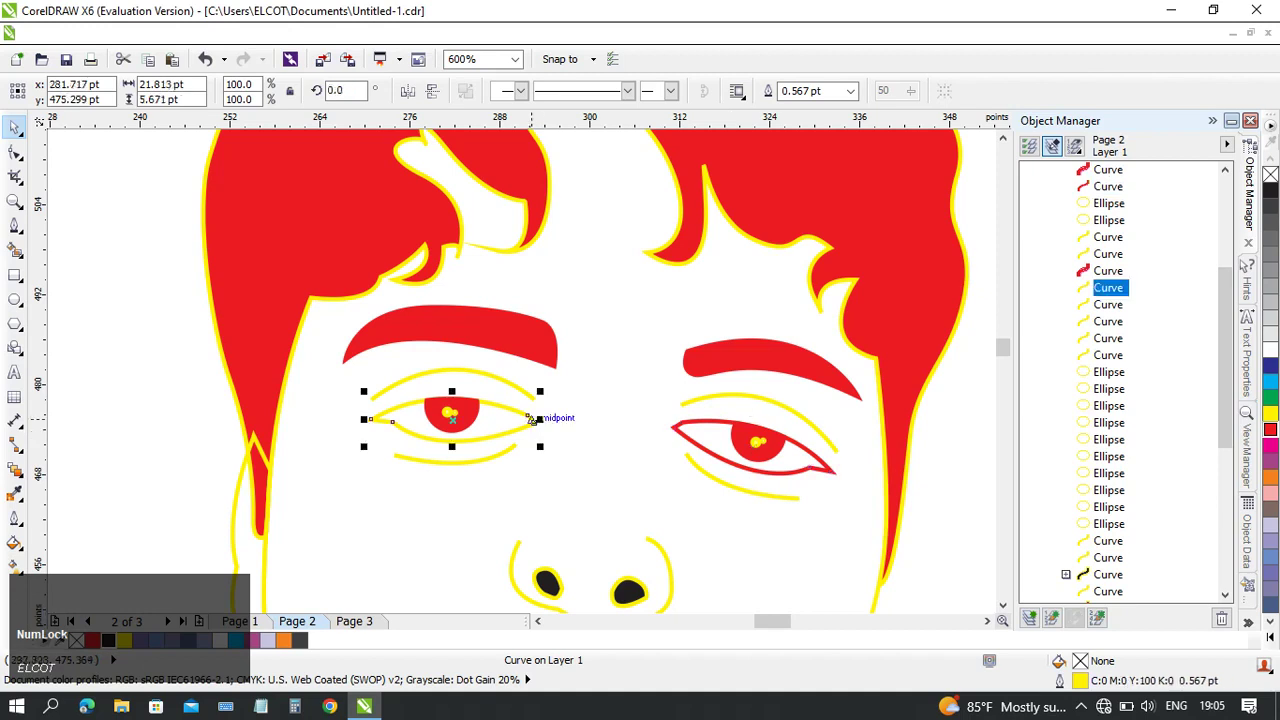
pyautogui.rightClick(1270, 429)
# - Set the outline colour of the four crease lines above and below the eyes to red
pyautogui.click(784, 408)
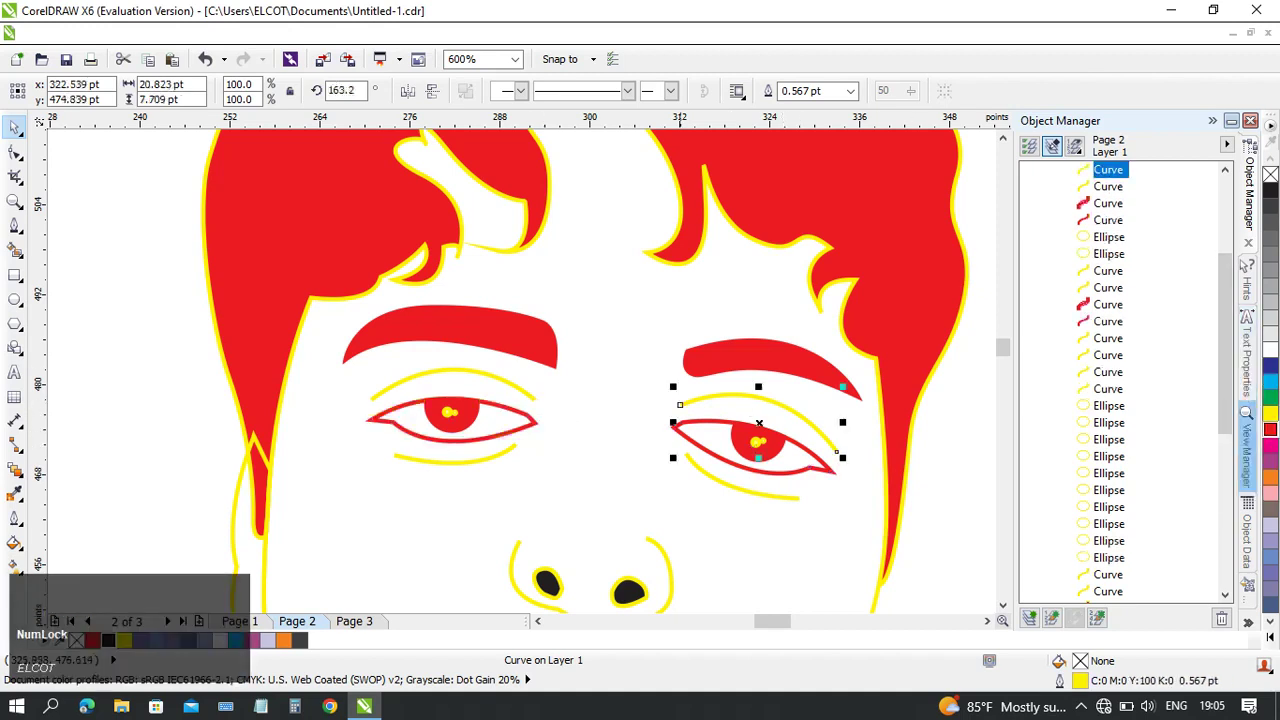
pyautogui.click(454, 461)
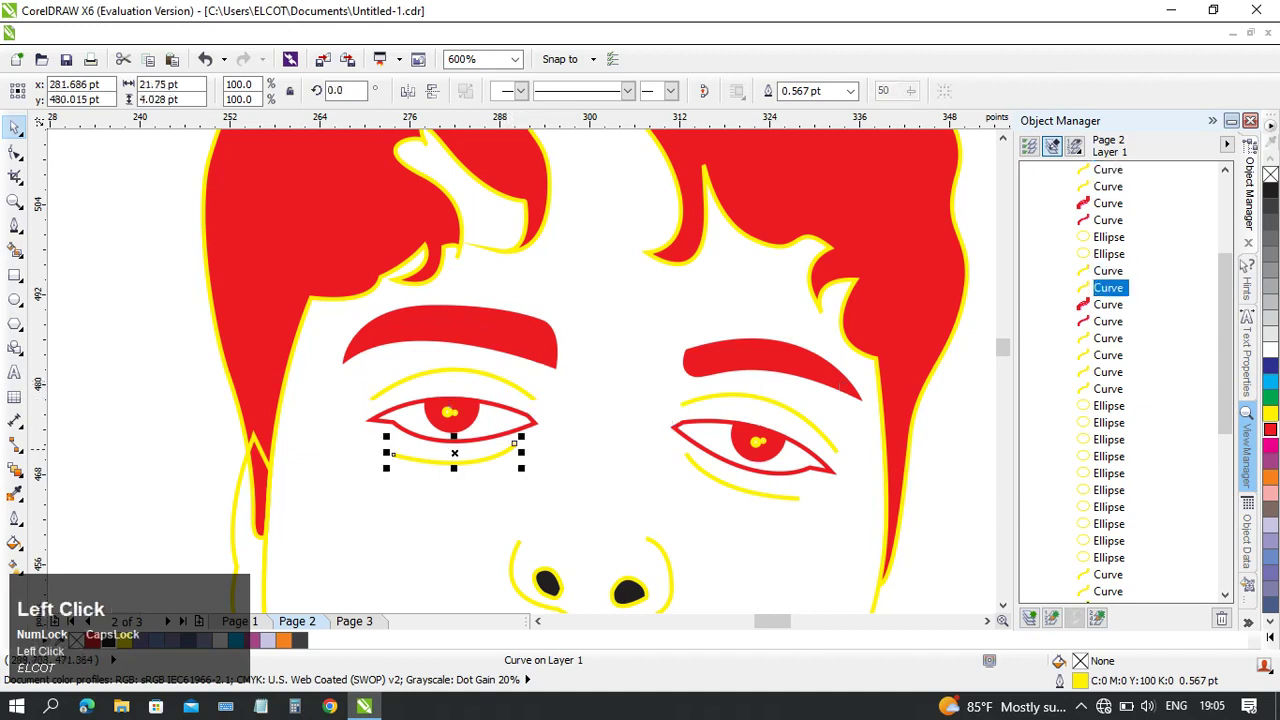
pyautogui.keyDown('shift'); pyautogui.click(716, 463); pyautogui.keyUp('shift')
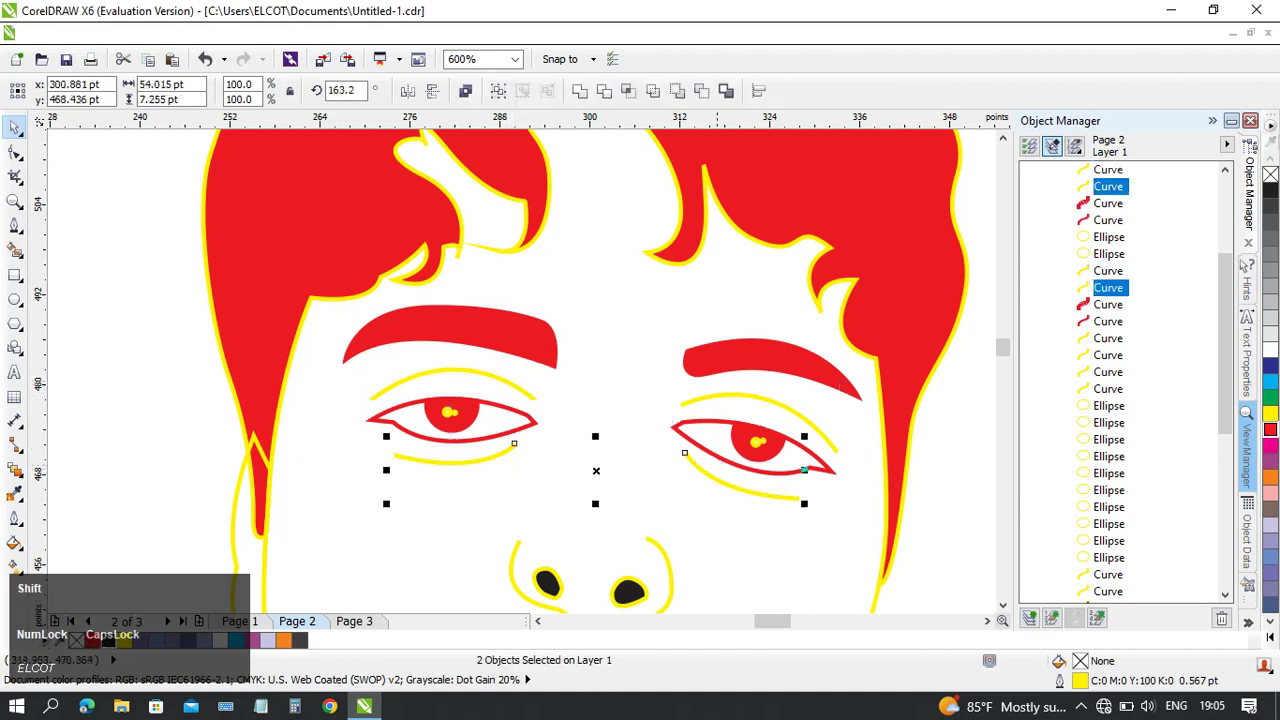
pyautogui.keyDown('shift'); pyautogui.click(495, 372); pyautogui.keyUp('shift')
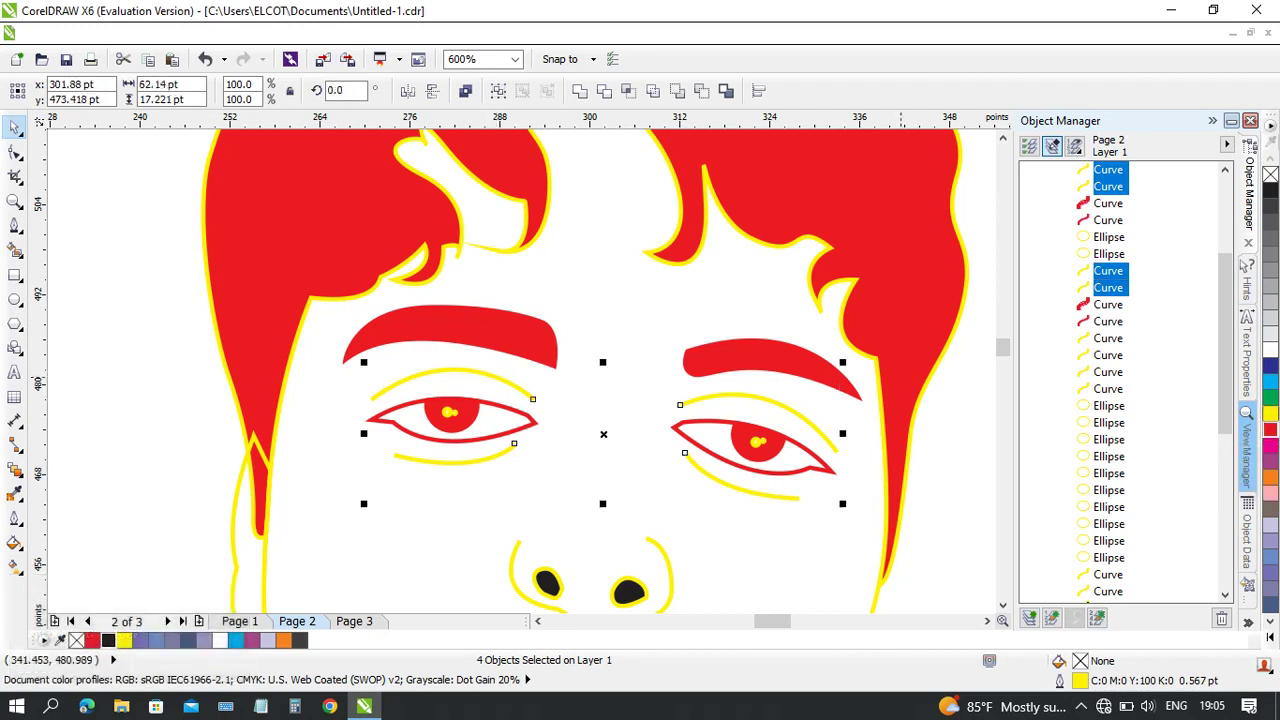
pyautogui.rightClick(1270, 430)
# - Set the outlines of the nostrils, lips, creases beside the mouth and chin shadow to red
pyautogui.scroll(-1, 570, 311)
pyautogui.middleClick(570, 311)
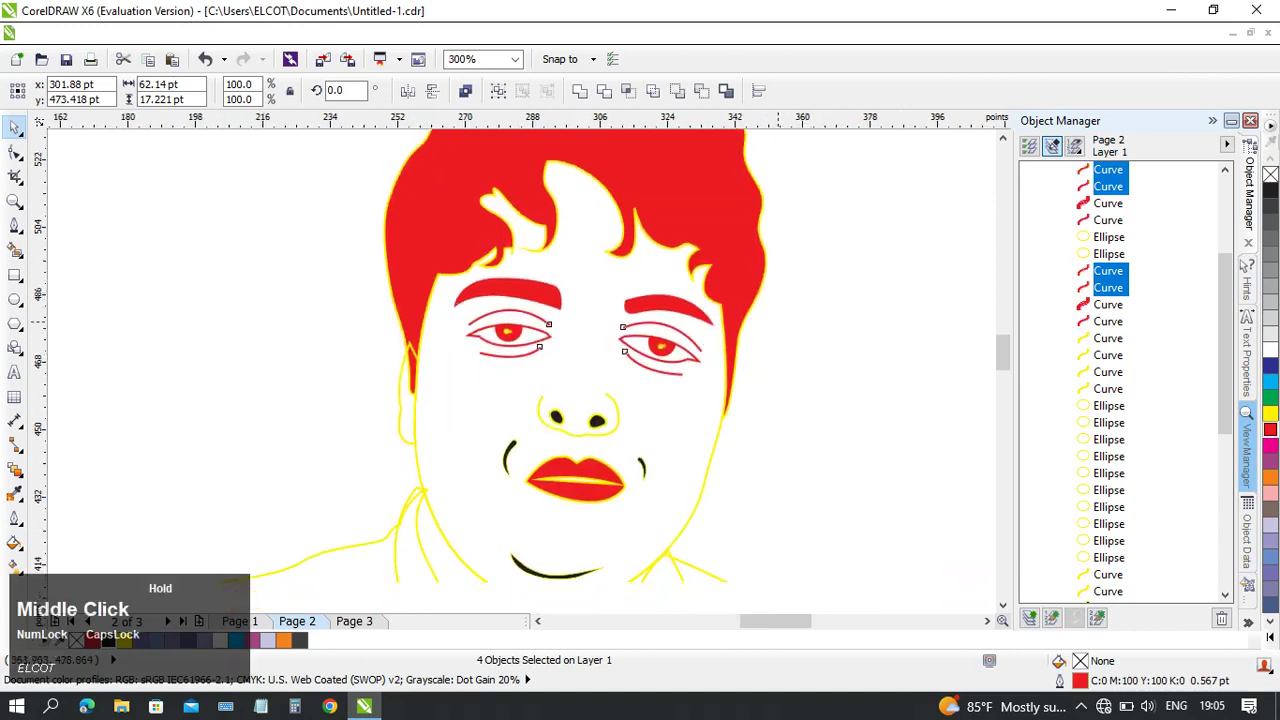
pyautogui.scroll(-1, 630, 272)
pyautogui.scroll(1, 600, 310)
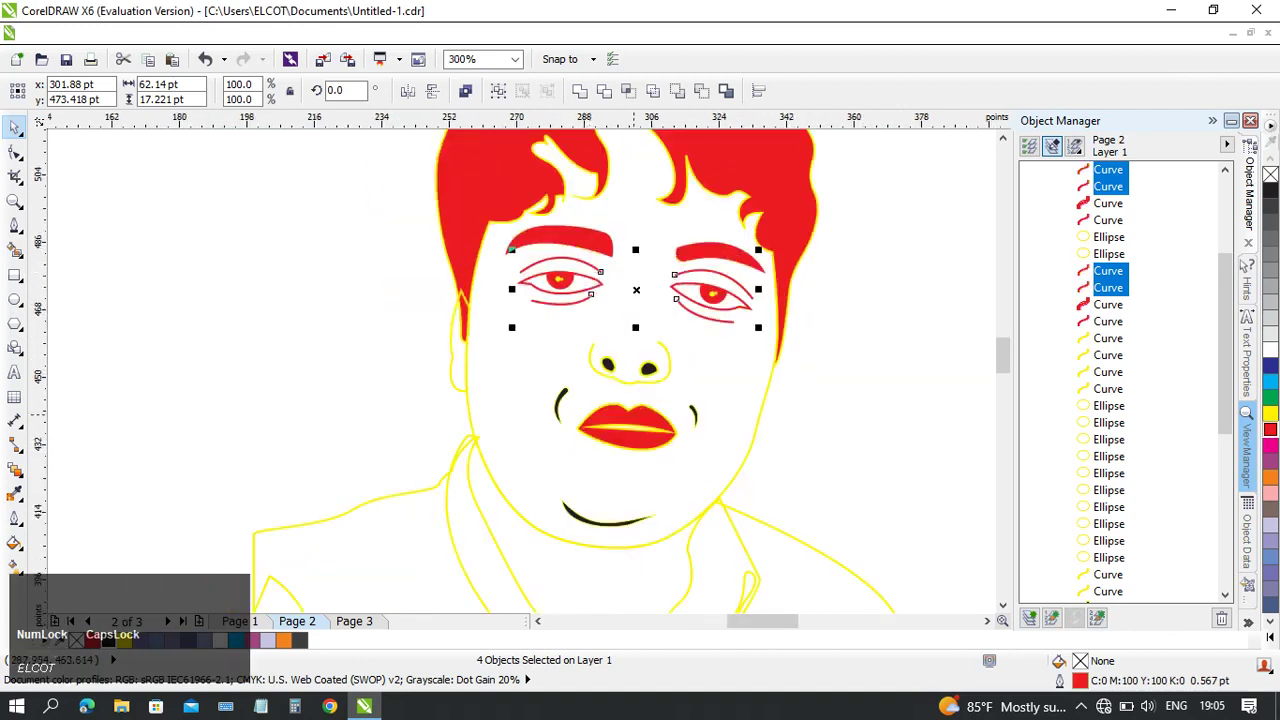
pyautogui.middleClick(700, 310)
pyautogui.scroll(1, 700, 310)
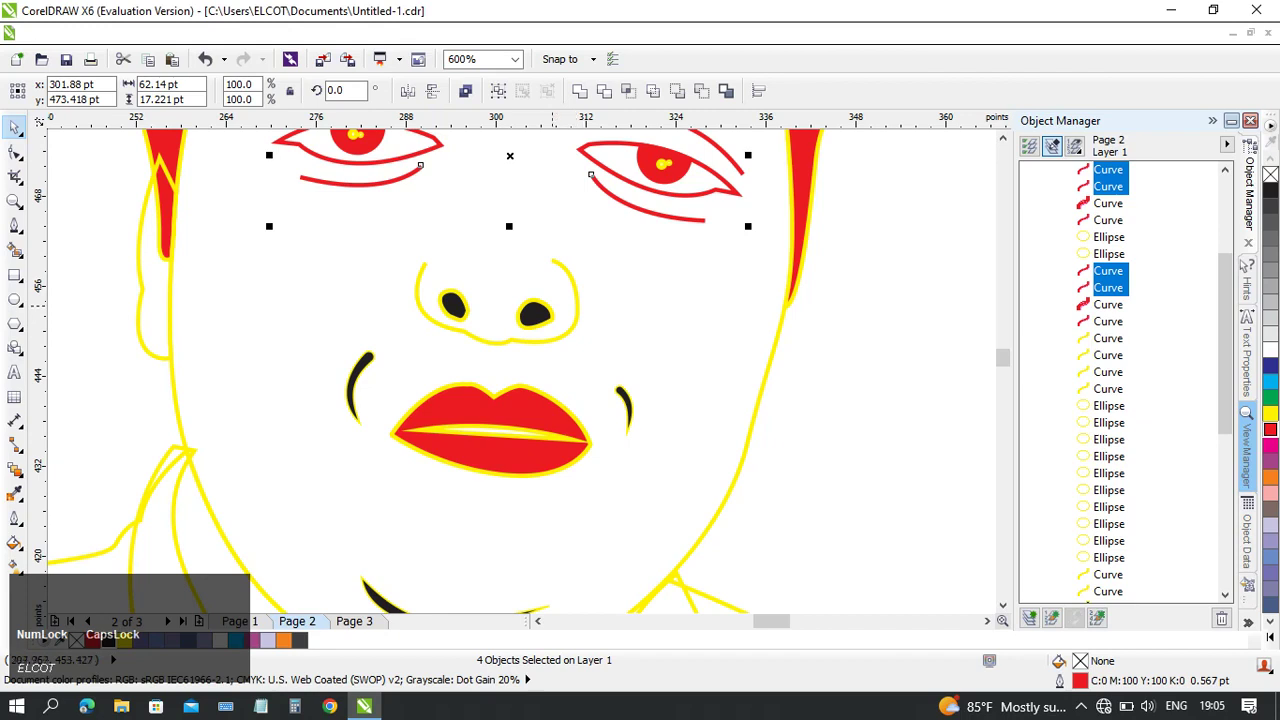
pyautogui.scroll(-2, 598, 287)
pyautogui.middleClick(598, 287)
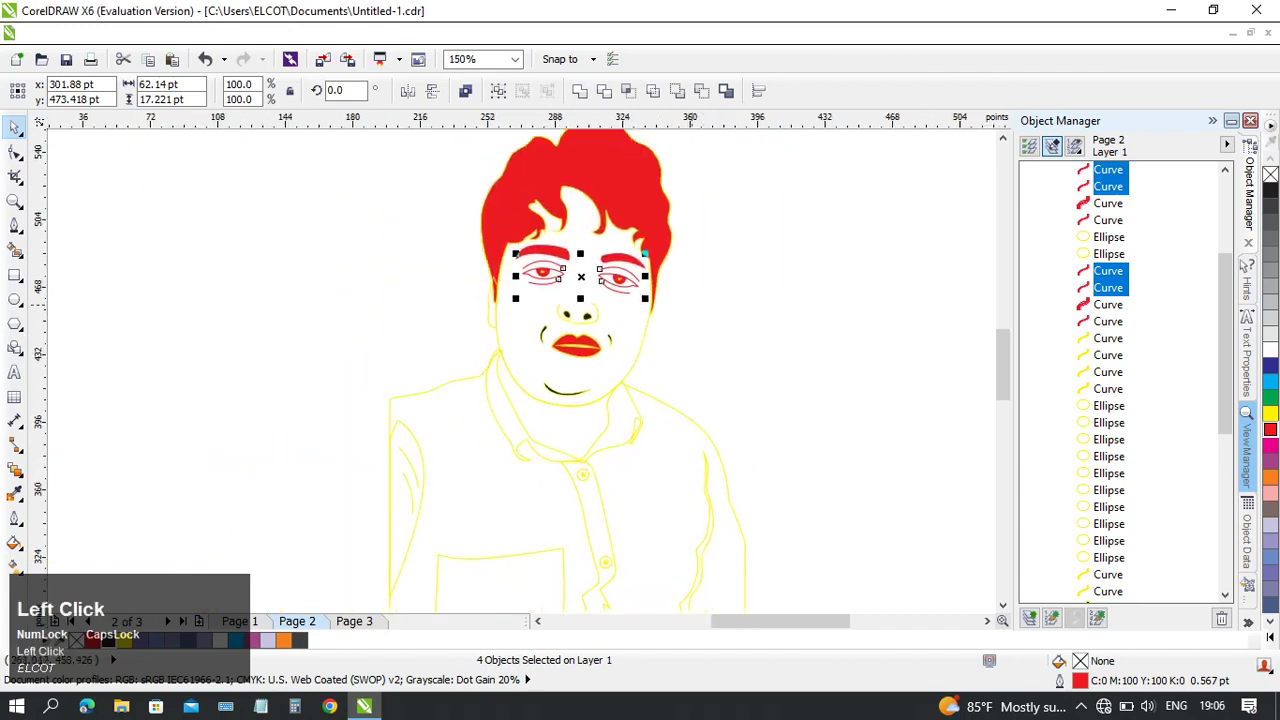
pyautogui.moveTo(528, 399); pyautogui.dragTo(524, 400)
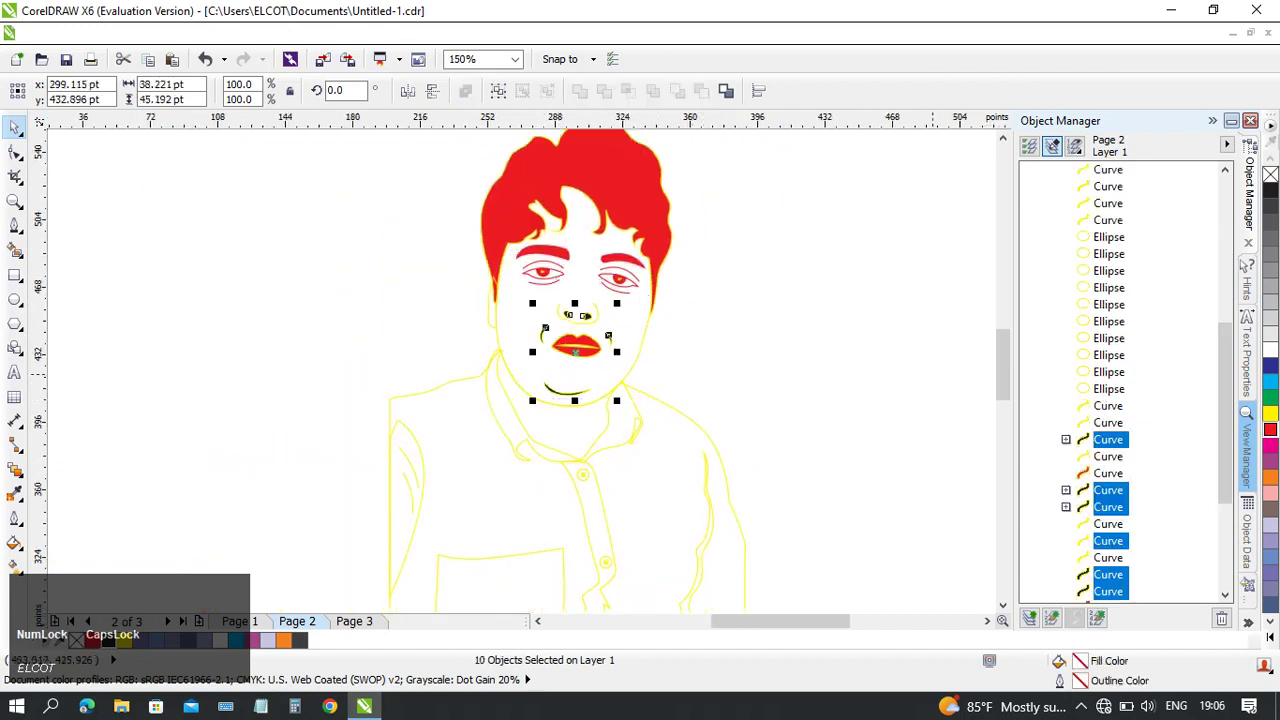
pyautogui.rightClick(1268, 430)
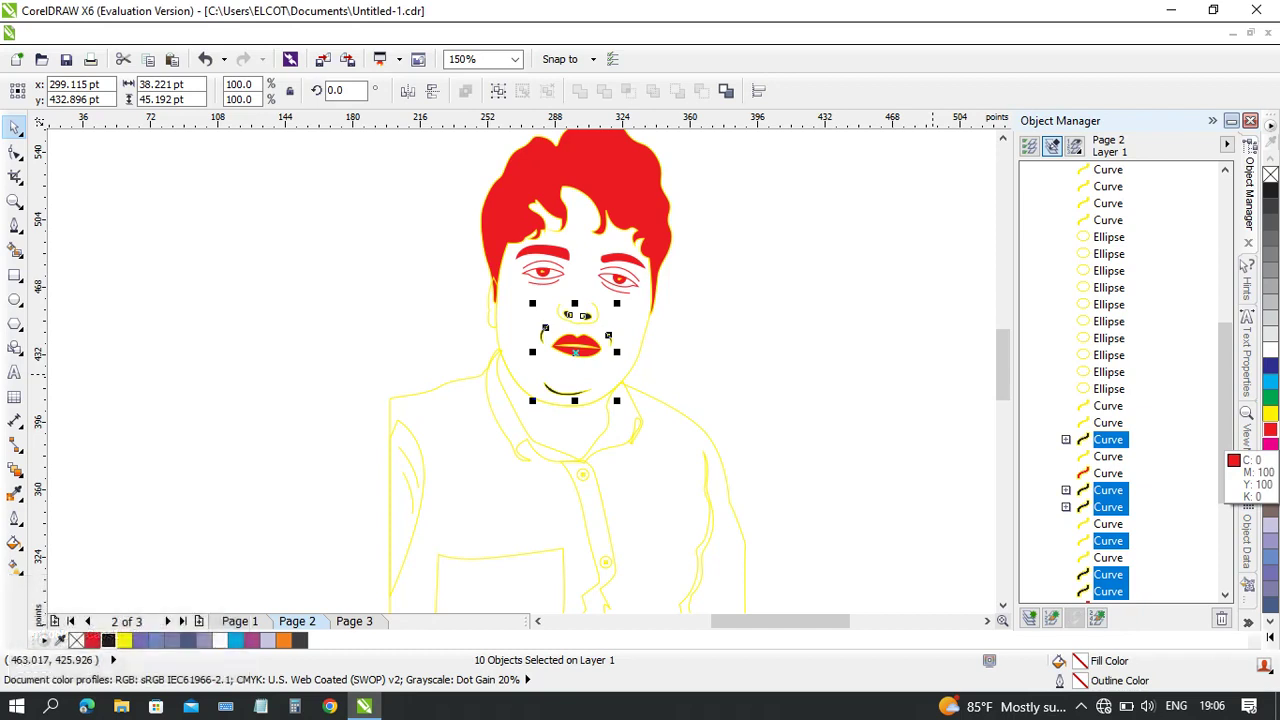
# - Try to fill all the selected nostril, mouth and chin shapes with red, and undo that fill
pyautogui.click(1268, 430)
pyautogui.click(692, 312)
pyautogui.scroll(1, 692, 312)
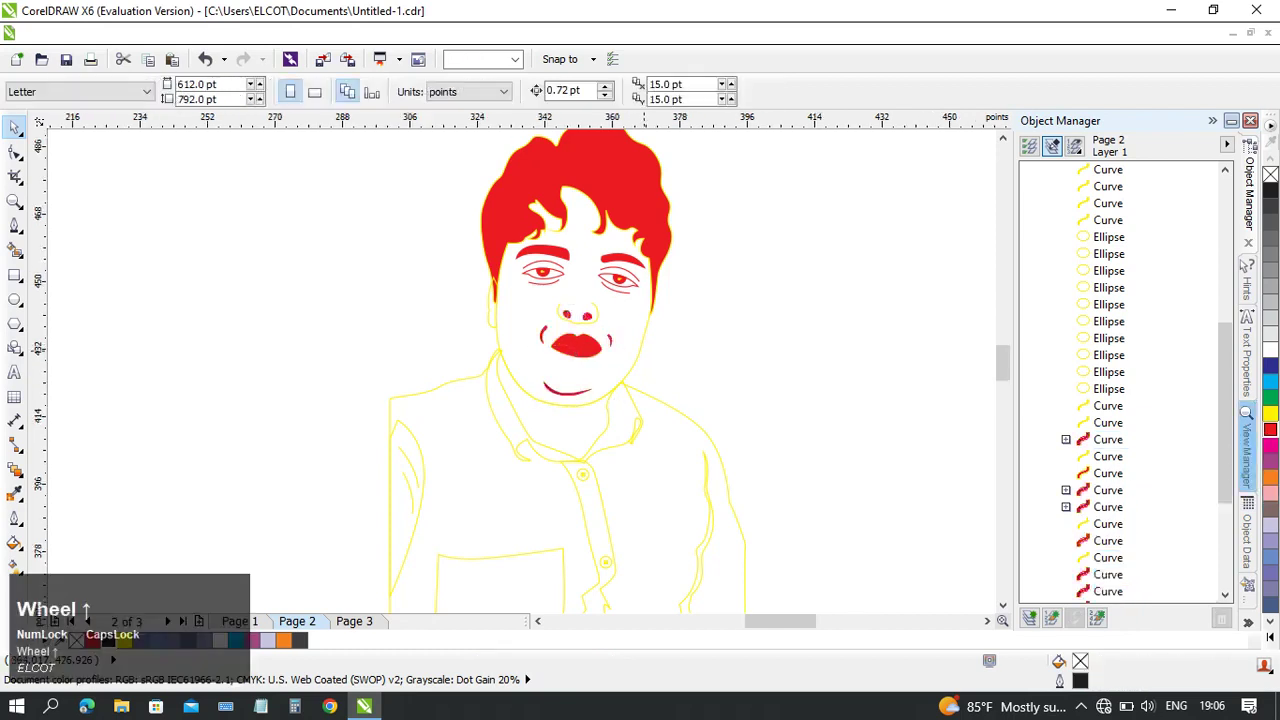
pyautogui.middleClick(692, 312)
pyautogui.hotkey('ctrl', 'z')
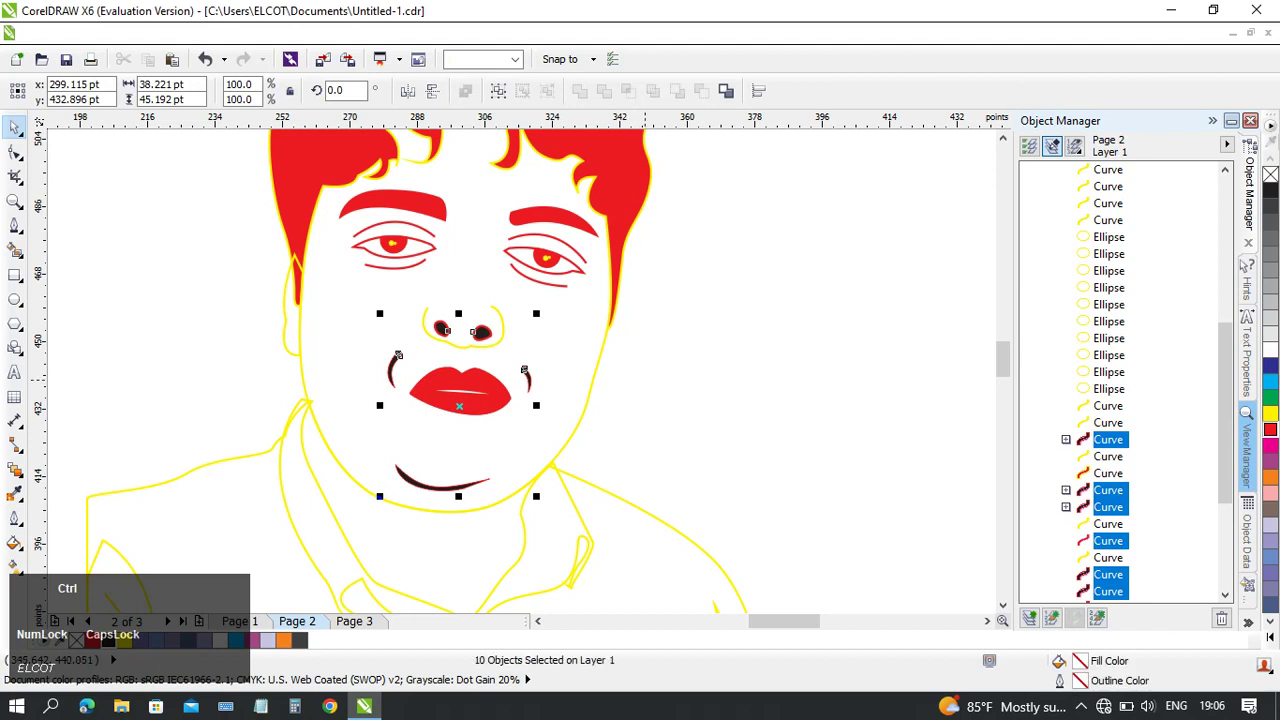
# - Exclude the lip curve from the selection and fill the remaining nostril, mouth-crease and chin shapes with red
pyautogui.keyDown('shift'); pyautogui.click(489, 392); pyautogui.keyUp('shift')
pyautogui.click(1270, 429)
pyautogui.click(809, 357)
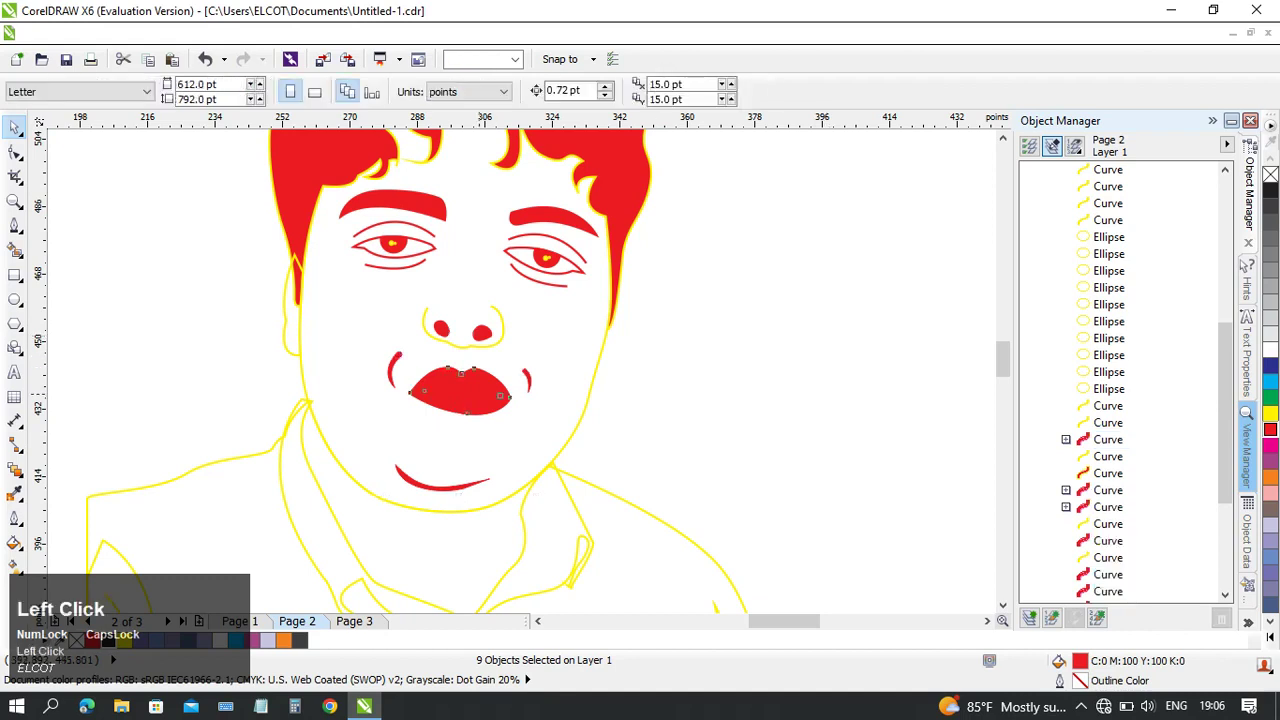
# - Remove the outline from the unfilled curve around the lips
pyautogui.click(460, 395)
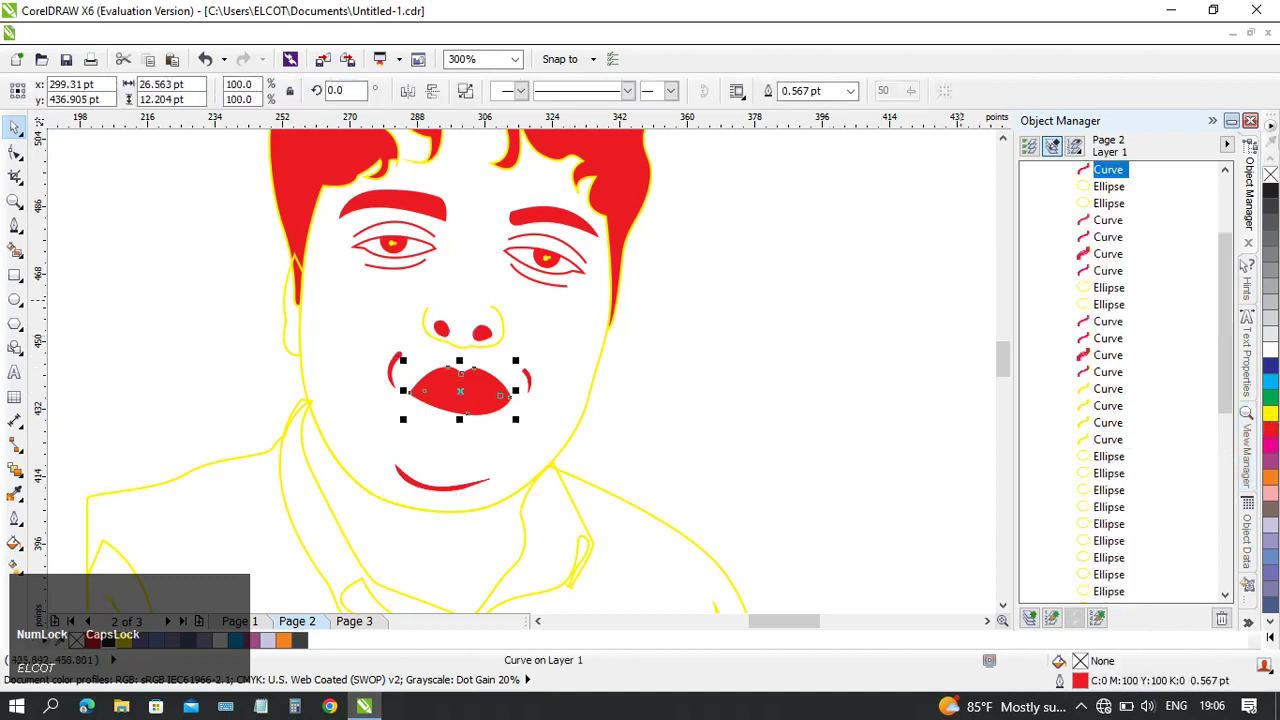
pyautogui.rightClick(1270, 173)
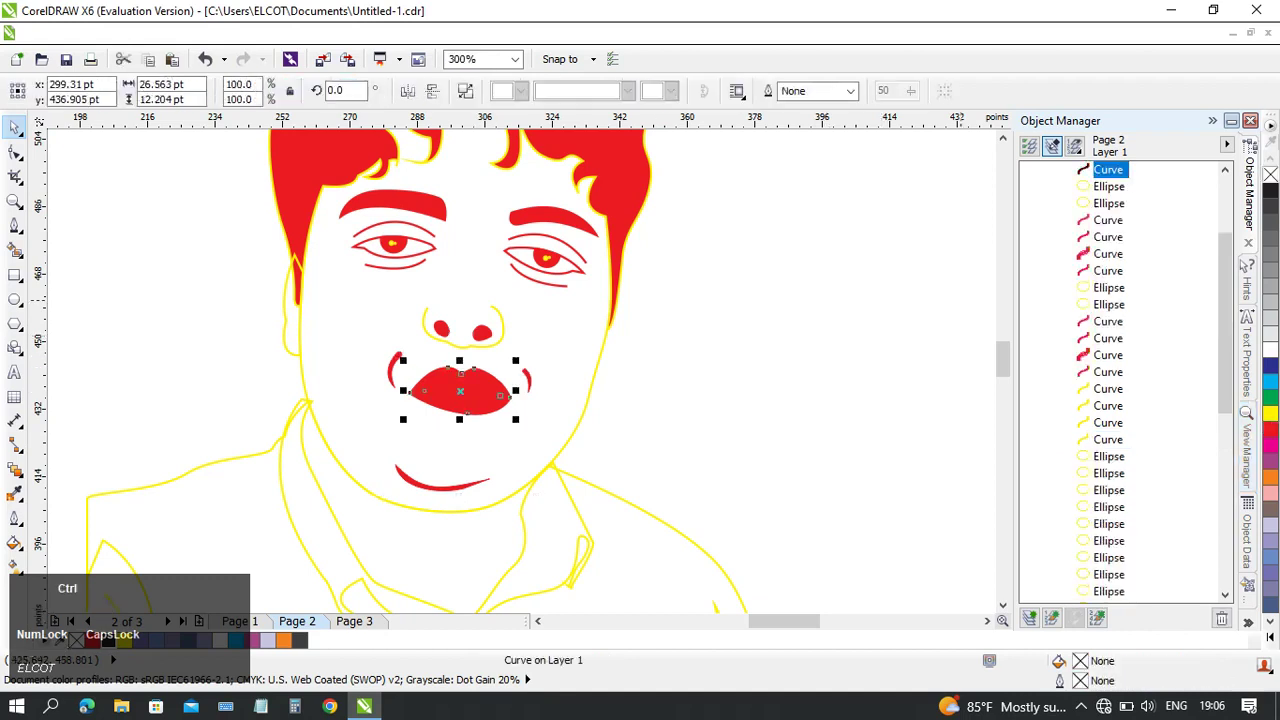
# - Undo the outline removal on the lip curve and the preceding red fill of the nostril, mouth-crease and chin shapes
pyautogui.hotkey('ctrl', 'z')
pyautogui.hotkey('ctrl', 'z')
pyautogui.click(780, 355)
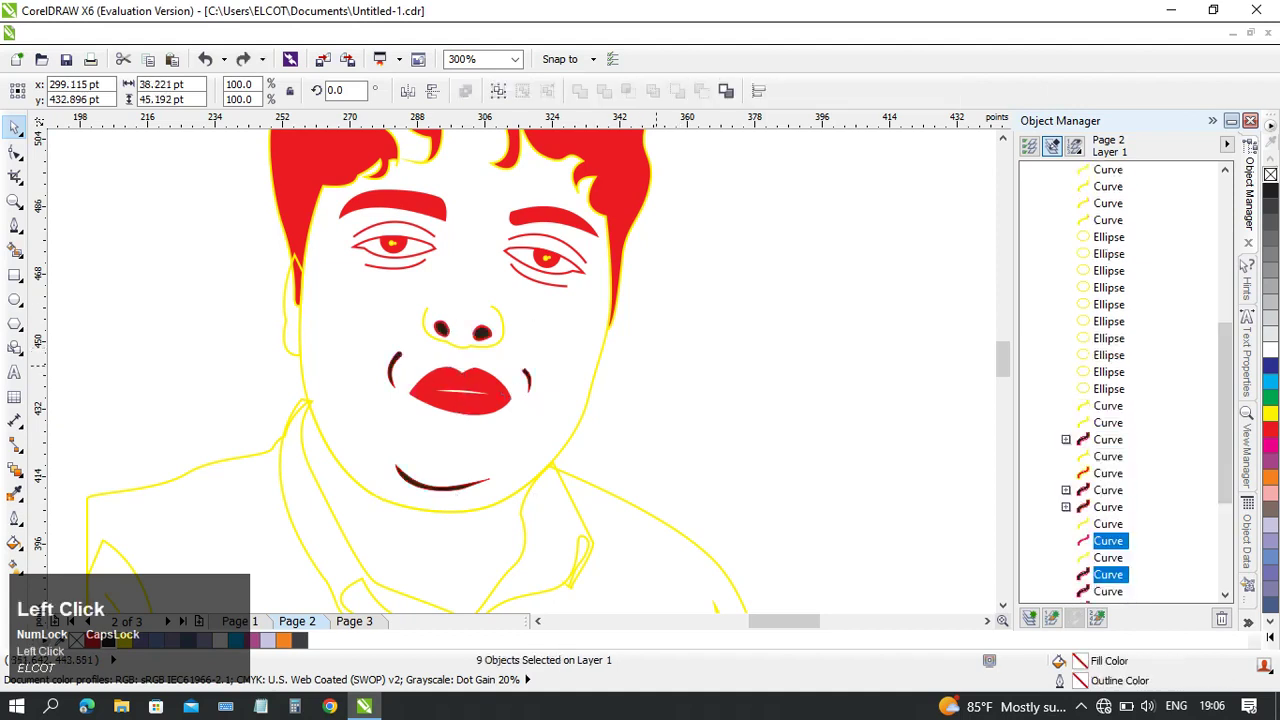
# - Select both mouth creases, the chin shadow and both nostrils, leaving out the lips and face outline, and fill them with red
pyautogui.click(526, 376)
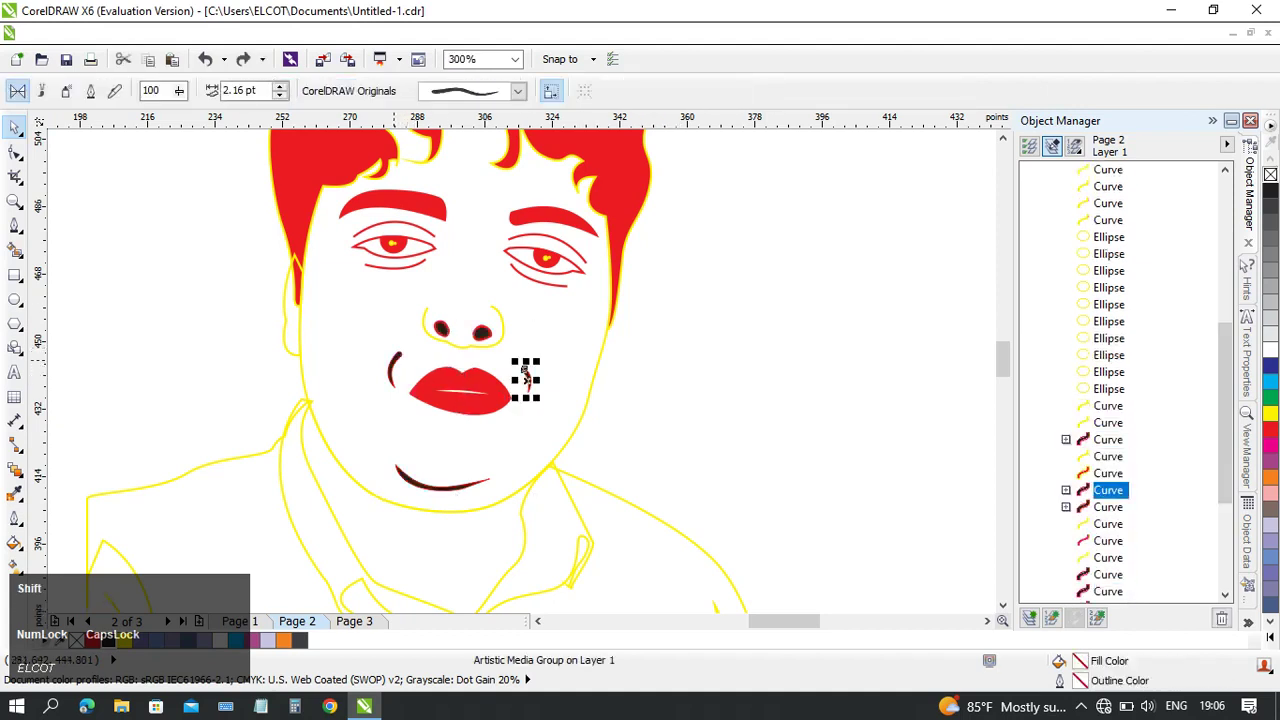
pyautogui.keyDown('shift'); pyautogui.click(393, 371); pyautogui.keyUp('shift')
pyautogui.keyDown('shift'); pyautogui.click(440, 484); pyautogui.keyUp('shift')
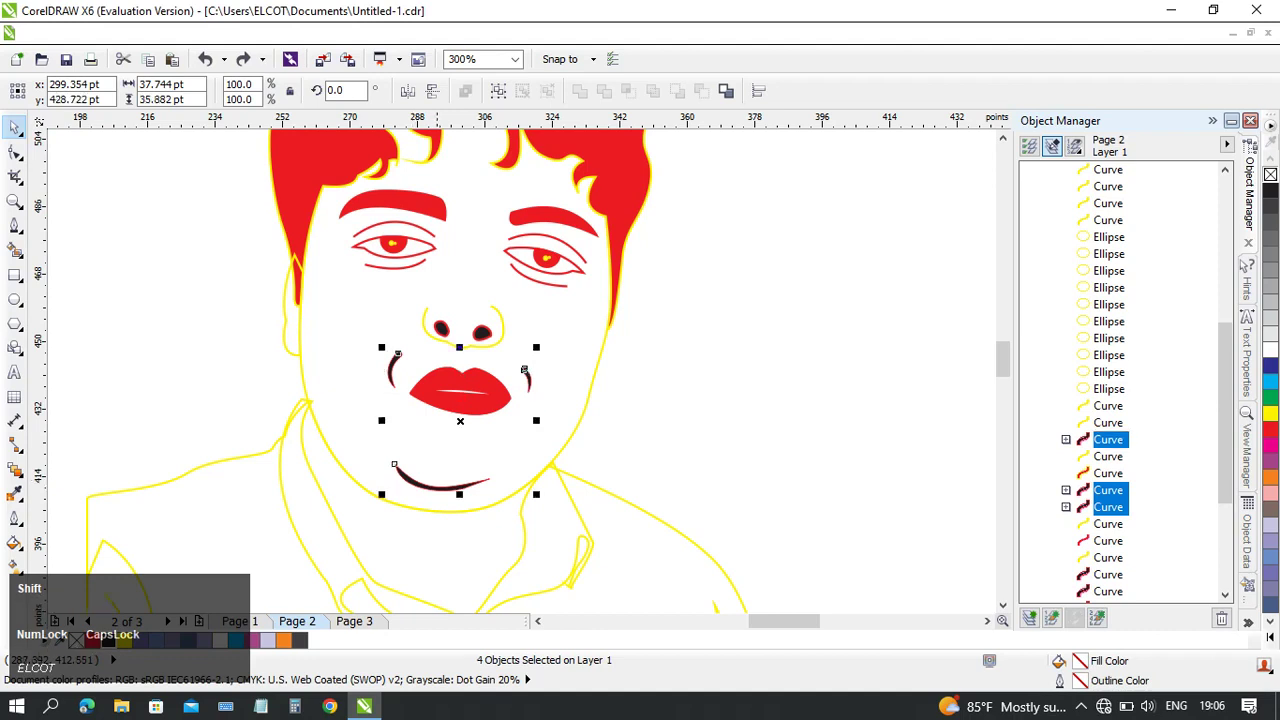
pyautogui.keyDown('shift'); pyautogui.click(482, 333); pyautogui.keyUp('shift')
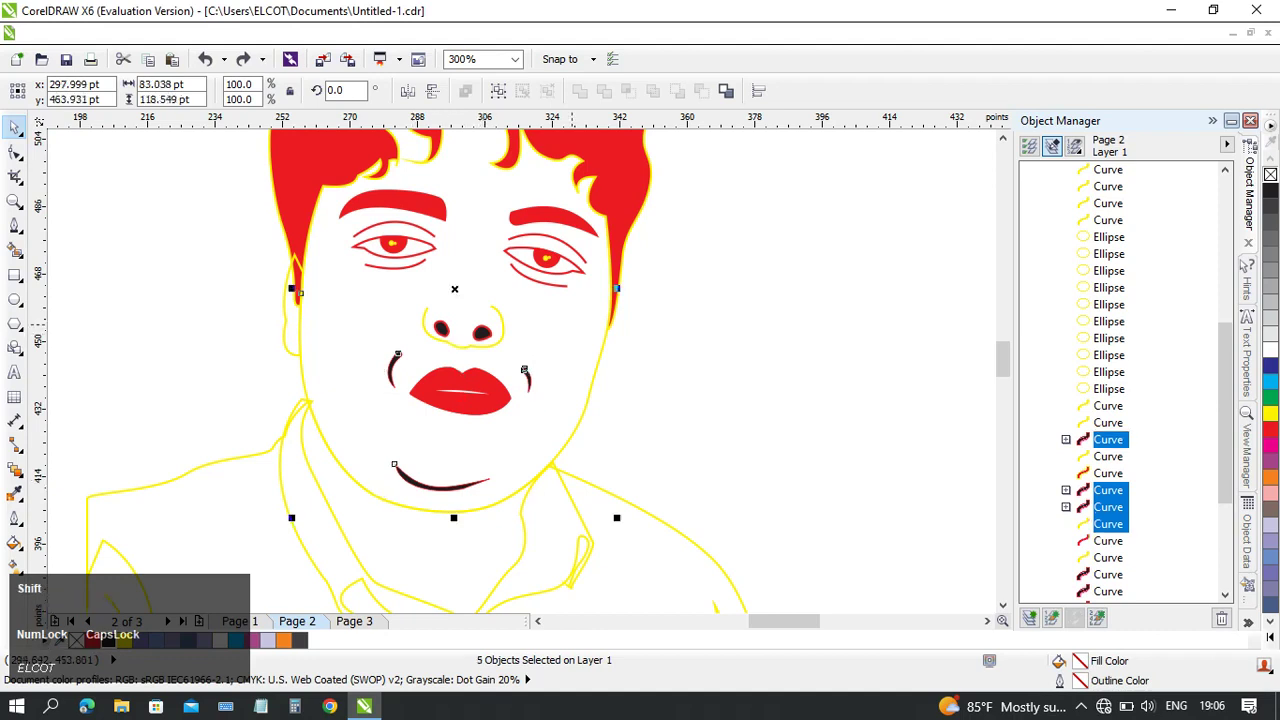
pyautogui.keyDown('shift'); pyautogui.click(572, 325); pyautogui.keyUp('shift')
pyautogui.keyDown('shift'); pyautogui.click(477, 332); pyautogui.keyUp('shift')
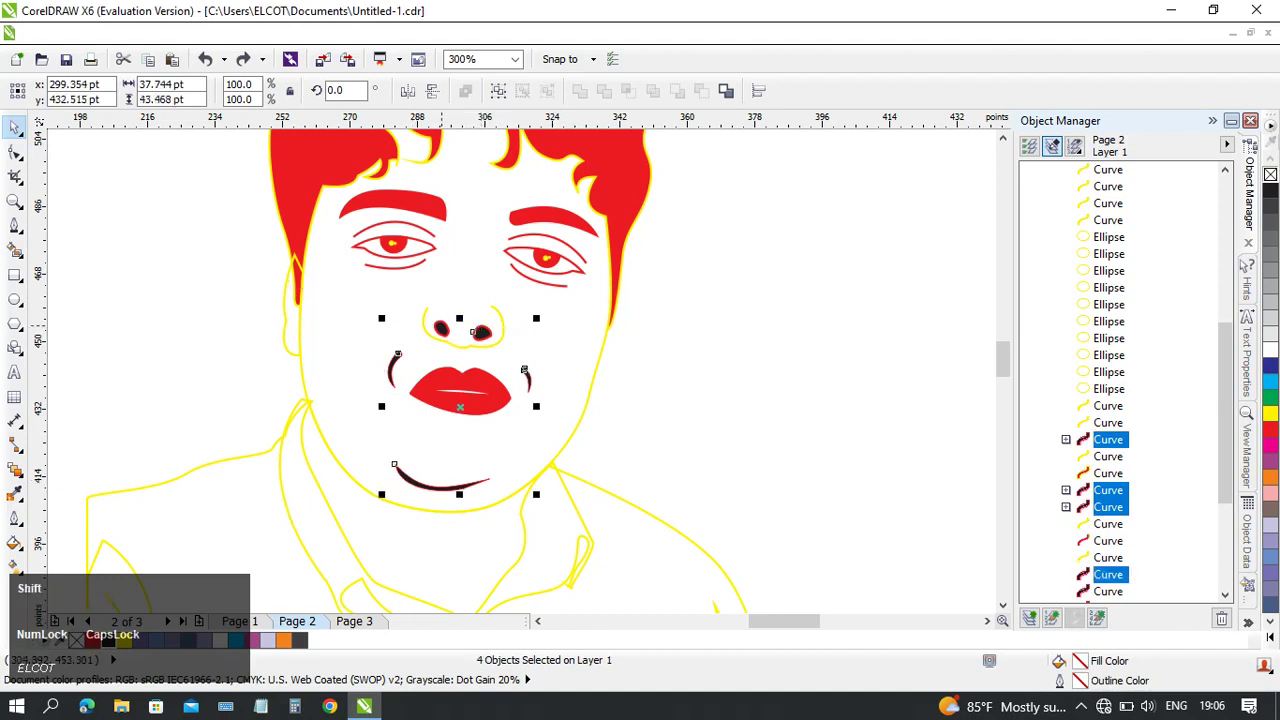
pyautogui.keyDown('shift'); pyautogui.click(444, 329); pyautogui.keyUp('shift')
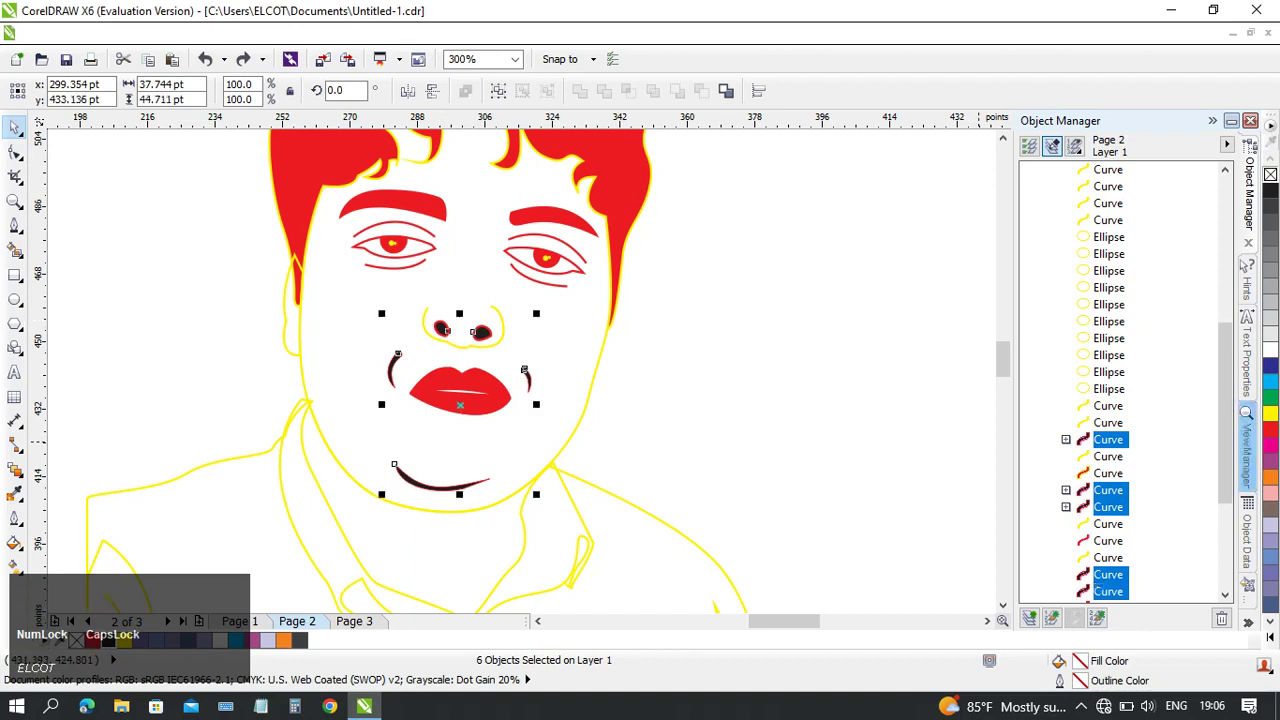
pyautogui.click(1270, 430)
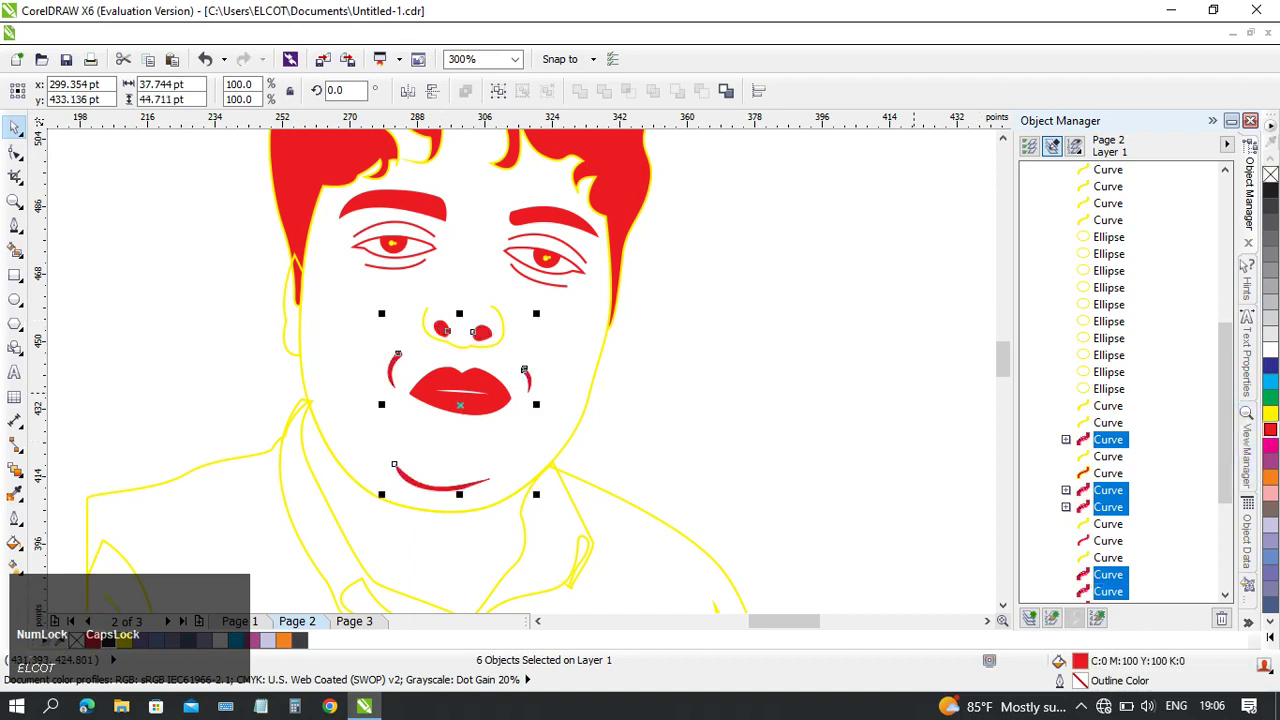
pyautogui.click(914, 393)
# - Fill the shirt pocket shape with yellow
pyautogui.middleClick(800, 380)
pyautogui.scroll(-1, 720, 410)
pyautogui.middleClick(778, 498)
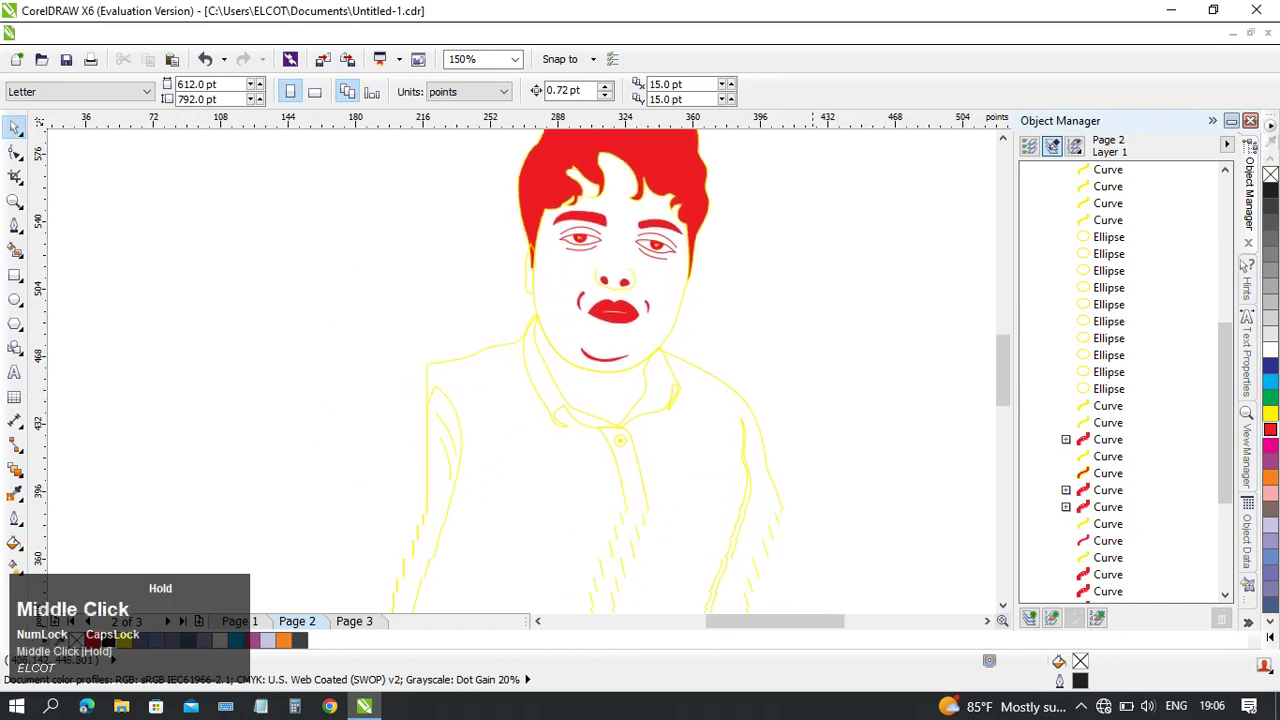
pyautogui.click(1108, 422)
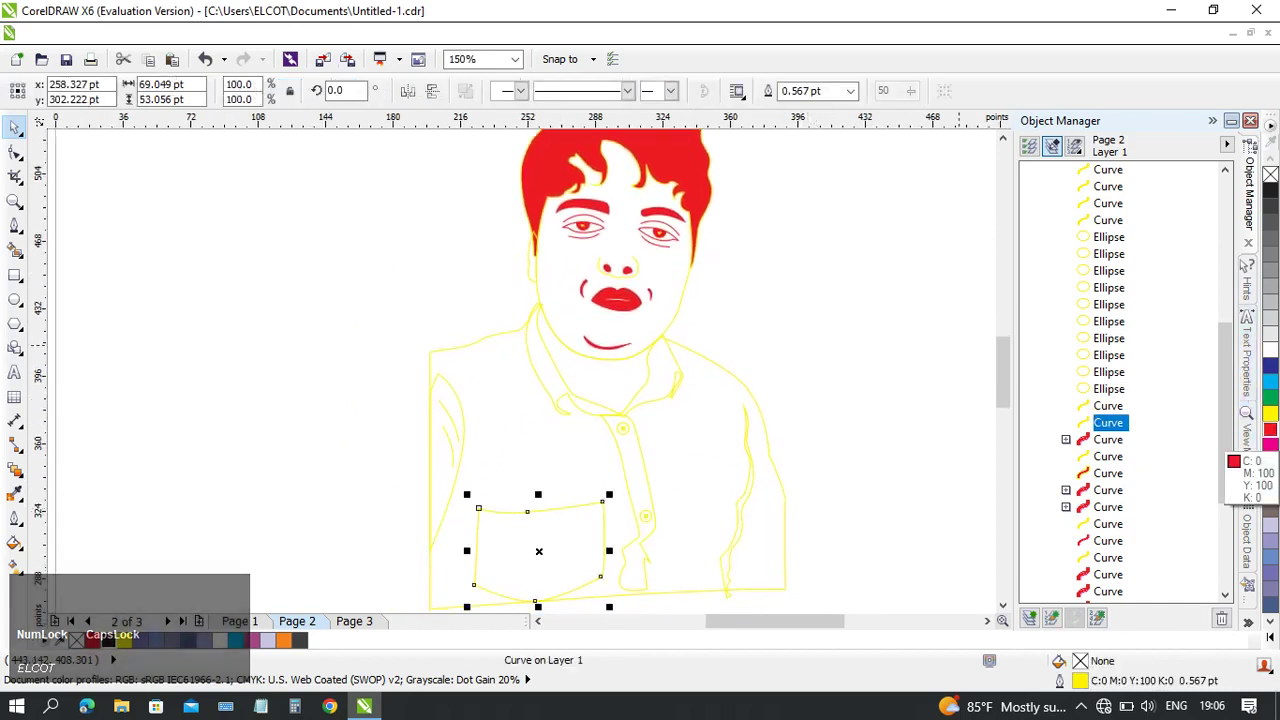
pyautogui.click(1270, 413)
pyautogui.middleClick(970, 441)
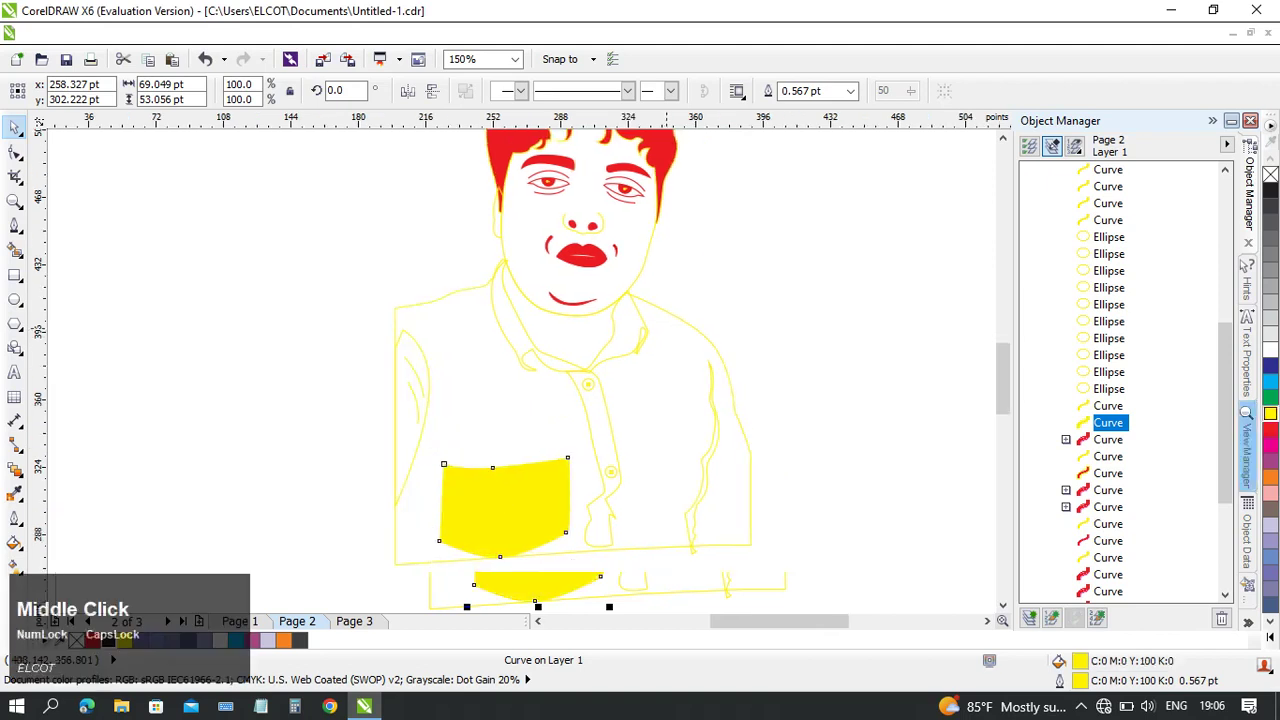
# - Try a yellow fill on the shirt body outline, undo it and fill the shirt with red instead
pyautogui.click(738, 415)
pyautogui.click(1270, 413)
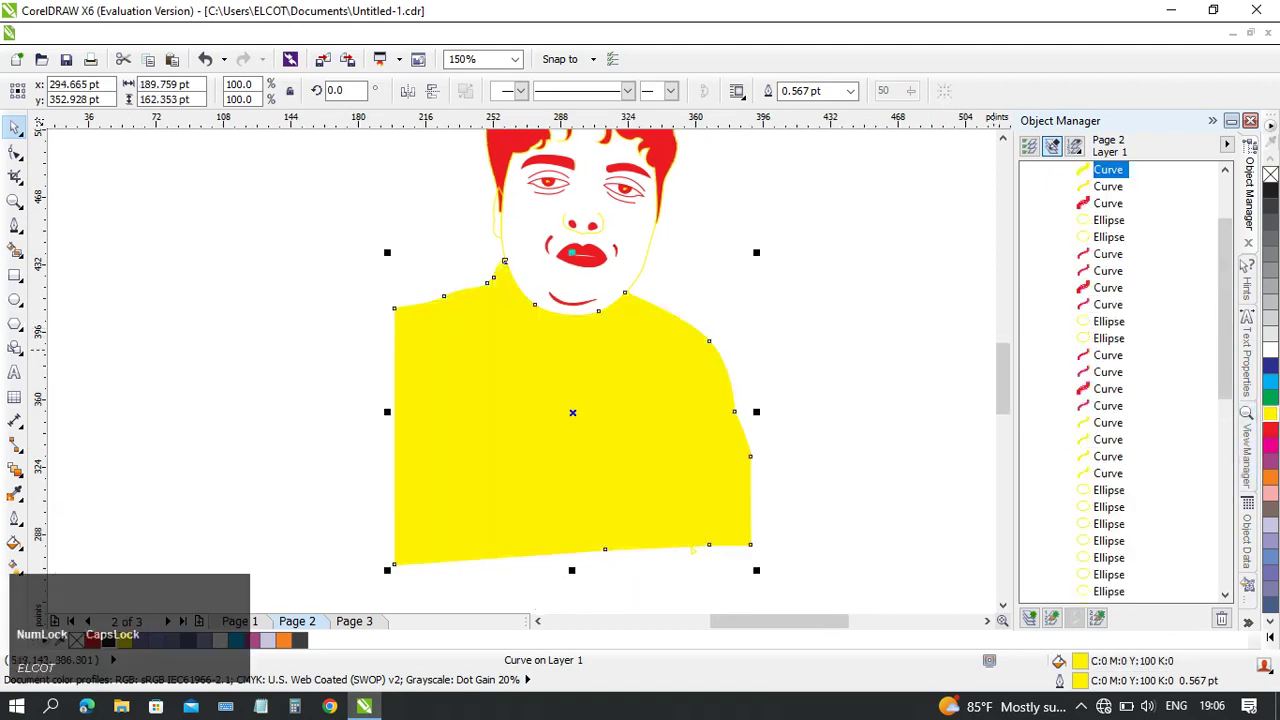
pyautogui.hotkey('ctrl', 'z')
pyautogui.click(1270, 430)
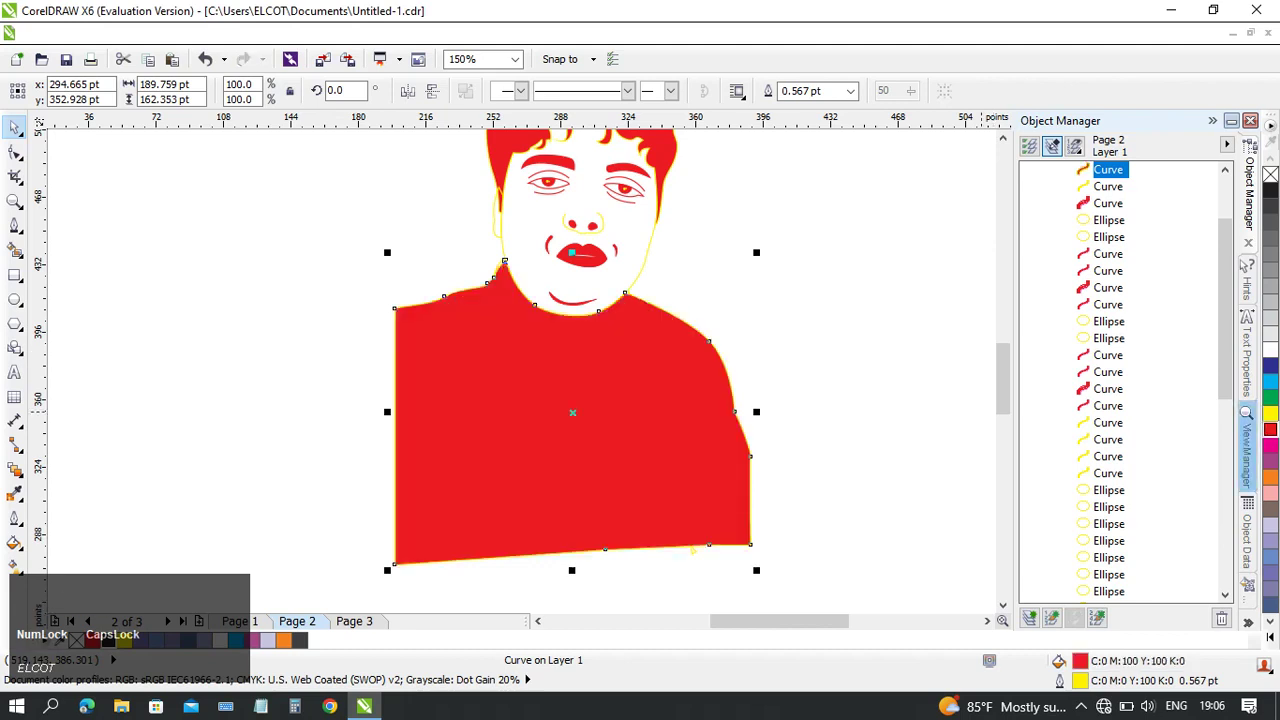
# - Cut and re-paste the red shirt body, and send it to the back of the layer behind the collar, buttons and pocket
pyautogui.moveTo(838, 194); pyautogui.dragTo(366, 586)
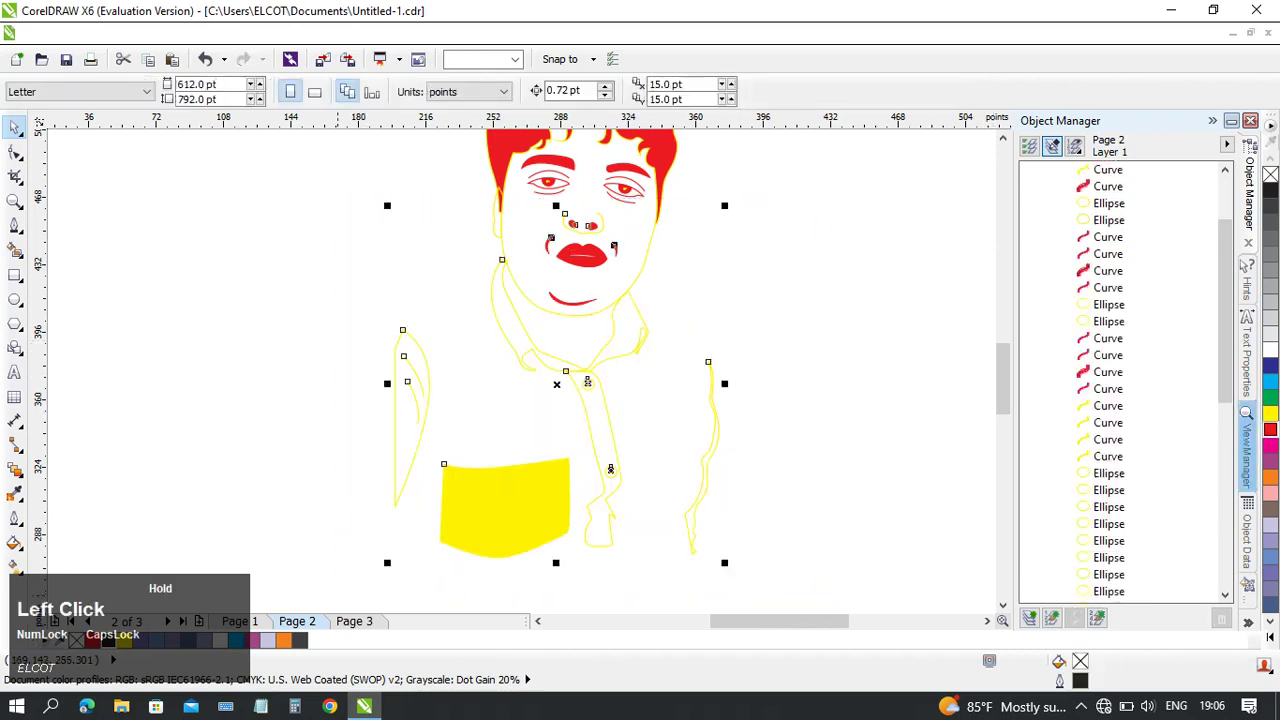
pyautogui.hotkey('ctrl', 'v')
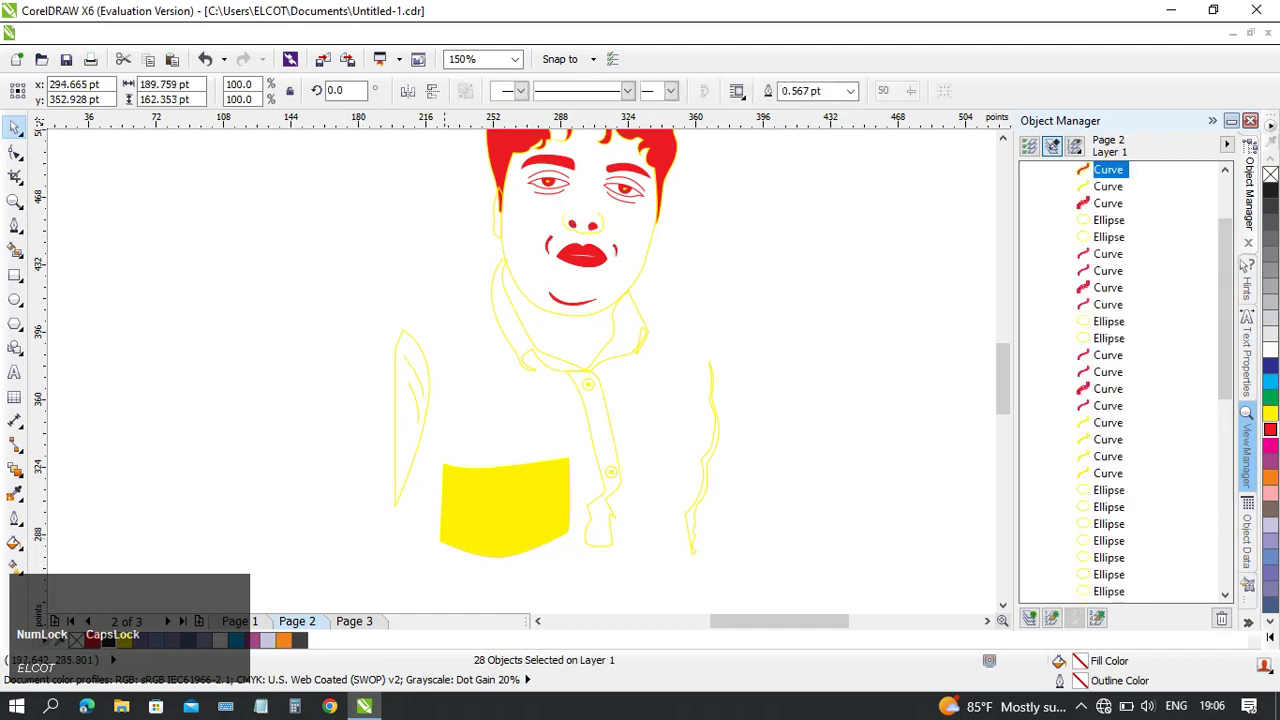
pyautogui.rightClick(478, 331)
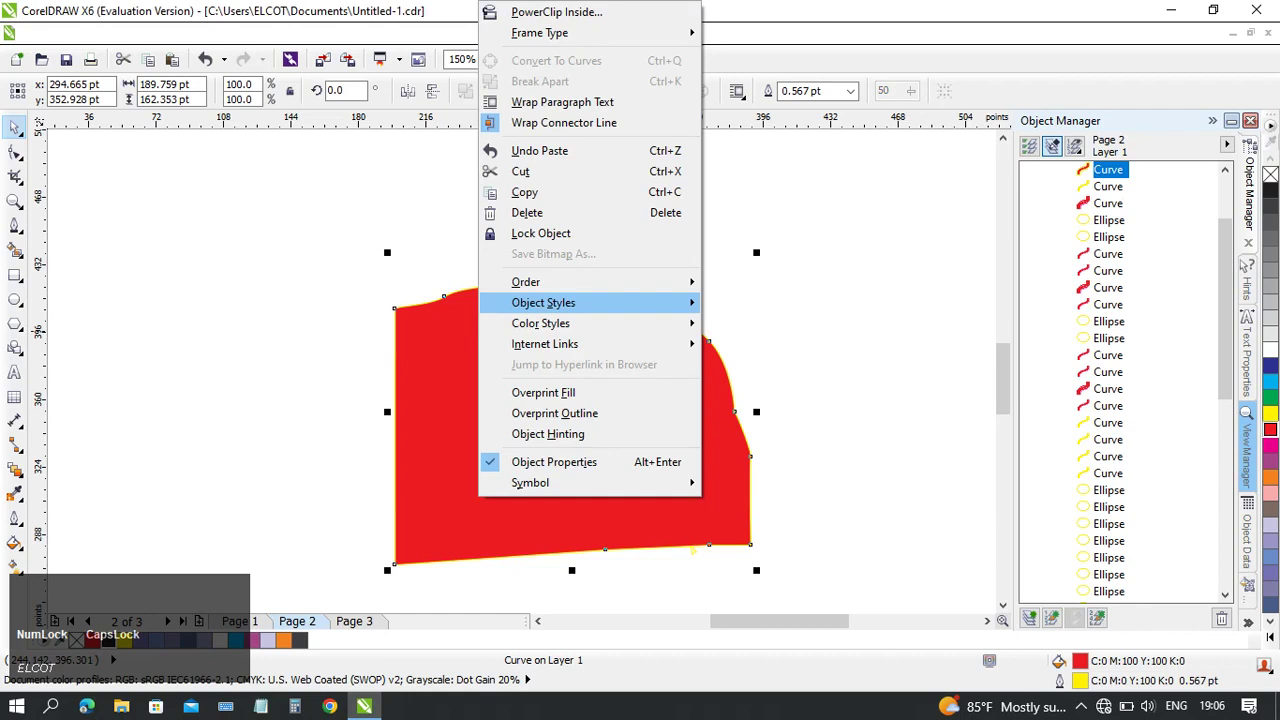
pyautogui.moveTo(540, 282)
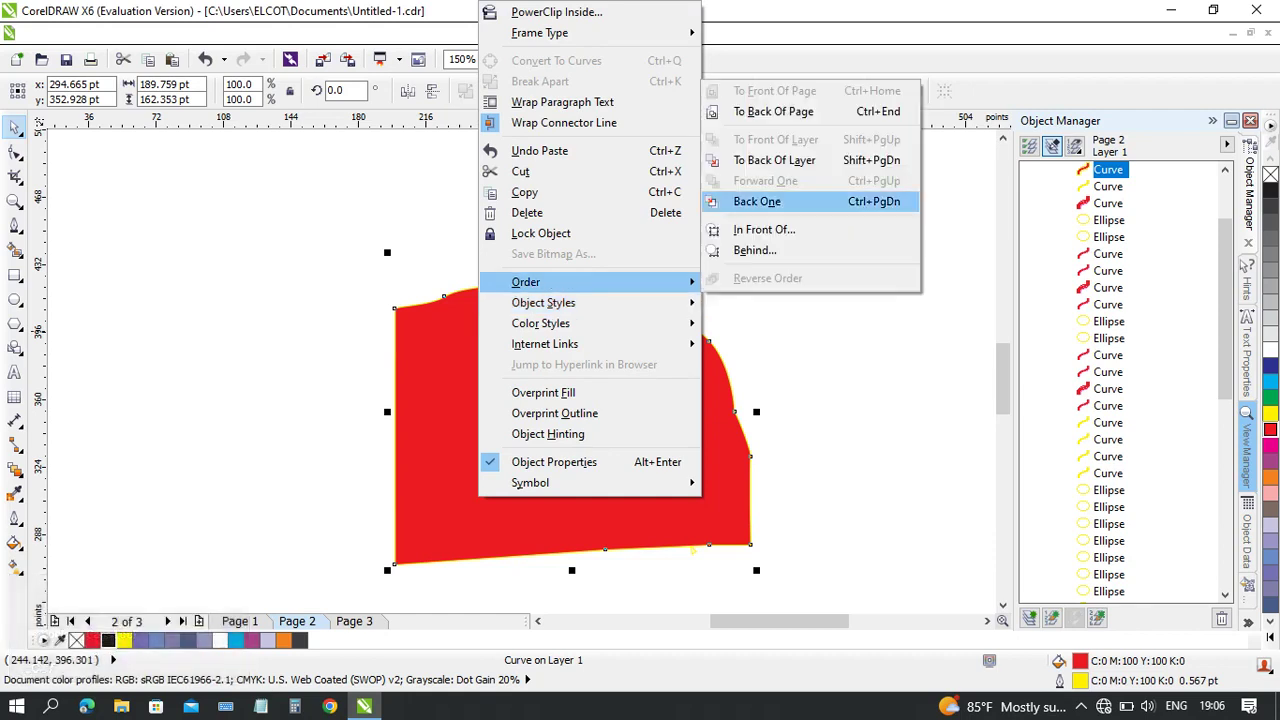
pyautogui.click(775, 160)
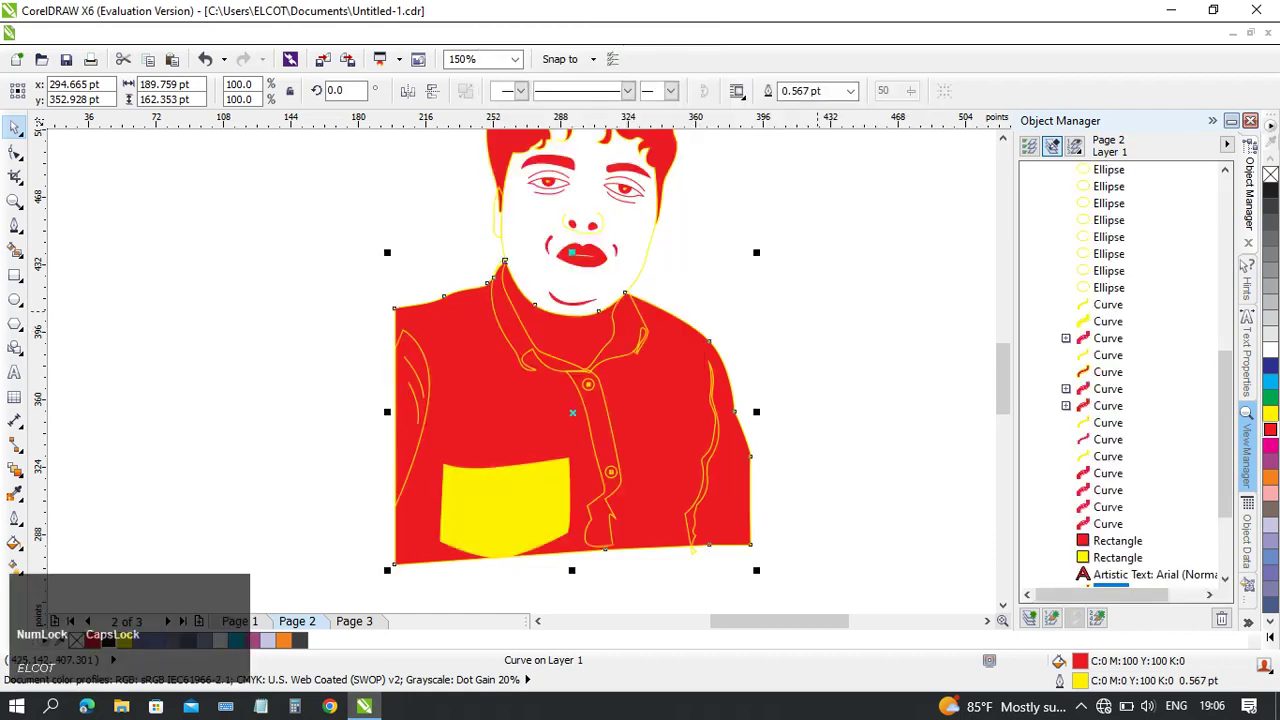
# - Examine the coloured portrait at different magnifications and compare it with the Double Color swatches on the page
pyautogui.click(825, 500)
pyautogui.moveTo(825, 500)
pyautogui.mouseDown()
pyautogui.moveTo(813, 565)
pyautogui.moveTo(783, 586)
pyautogui.mouseUp()
pyautogui.scroll(-2, 495, 318)
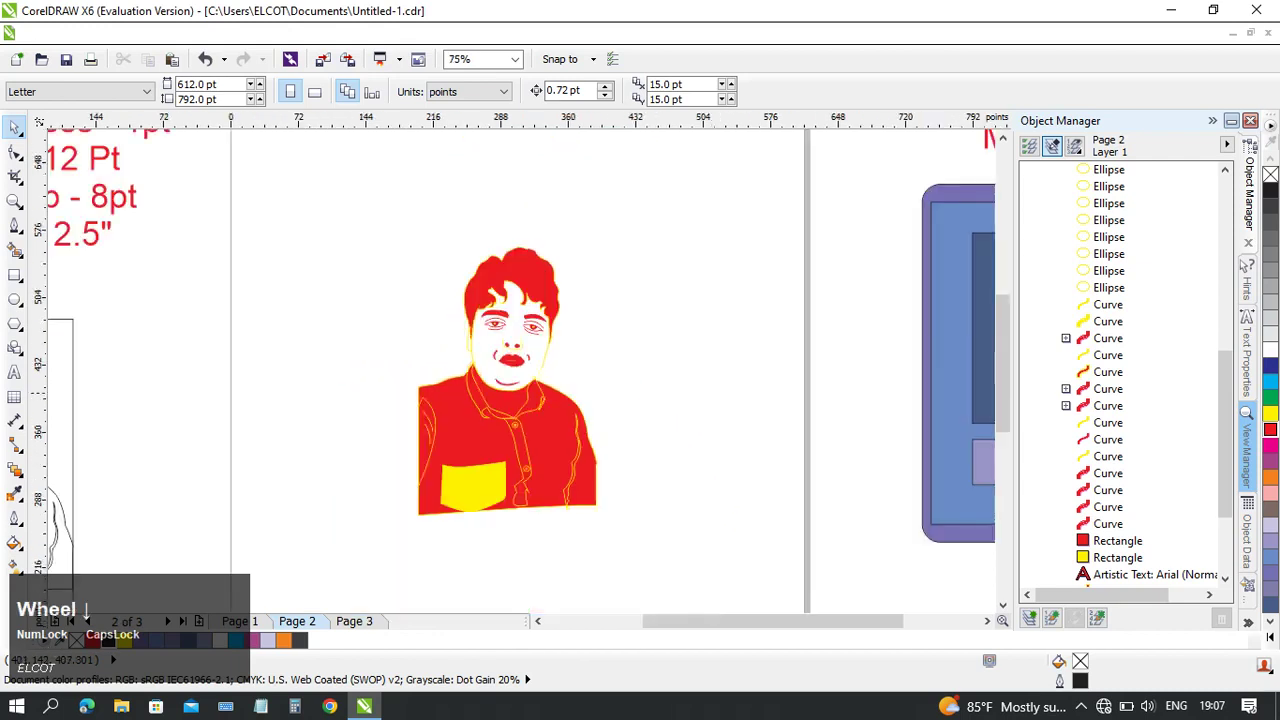
pyautogui.scroll(2, 500, 325)
pyautogui.moveTo(564, 466)
pyautogui.mouseDown()
pyautogui.moveTo(621, 344)
pyautogui.moveTo(593, 434)
pyautogui.moveTo(756, 448)
pyautogui.mouseUp()
pyautogui.scroll(-1, 593, 434)
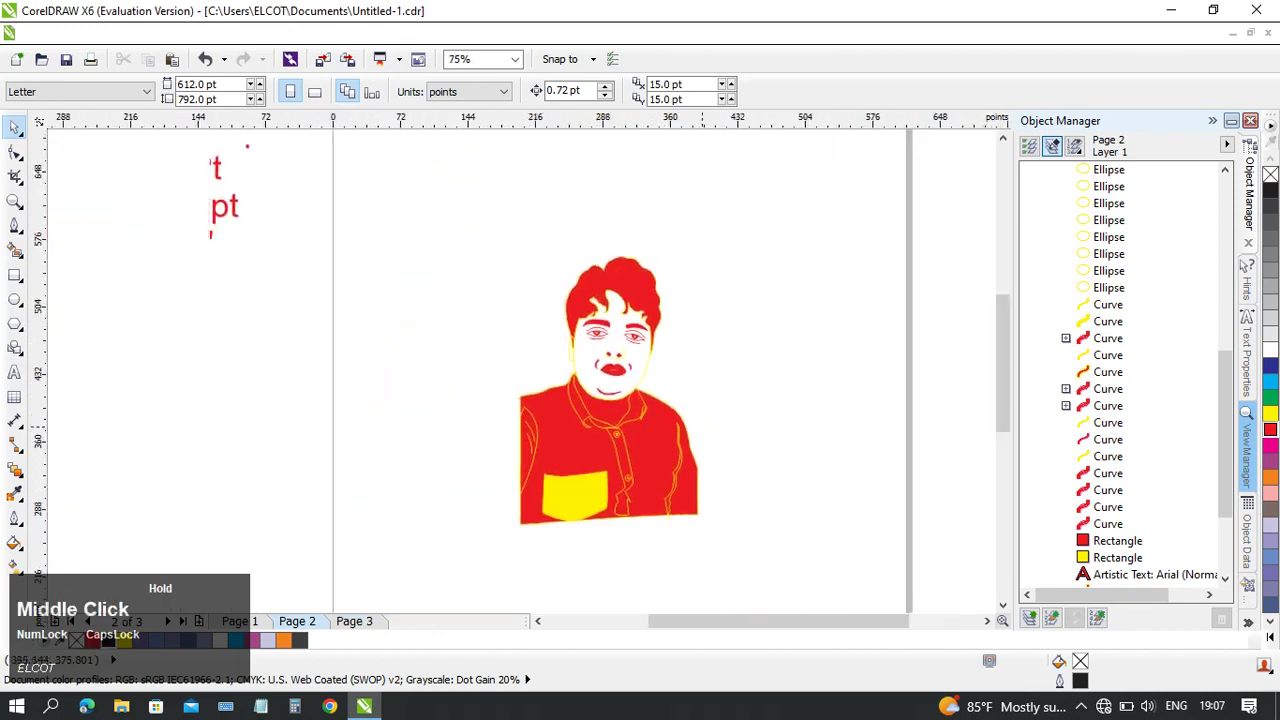
pyautogui.scroll(-1, 665, 333)
pyautogui.moveTo(665, 334); pyautogui.dragTo(660, 370)
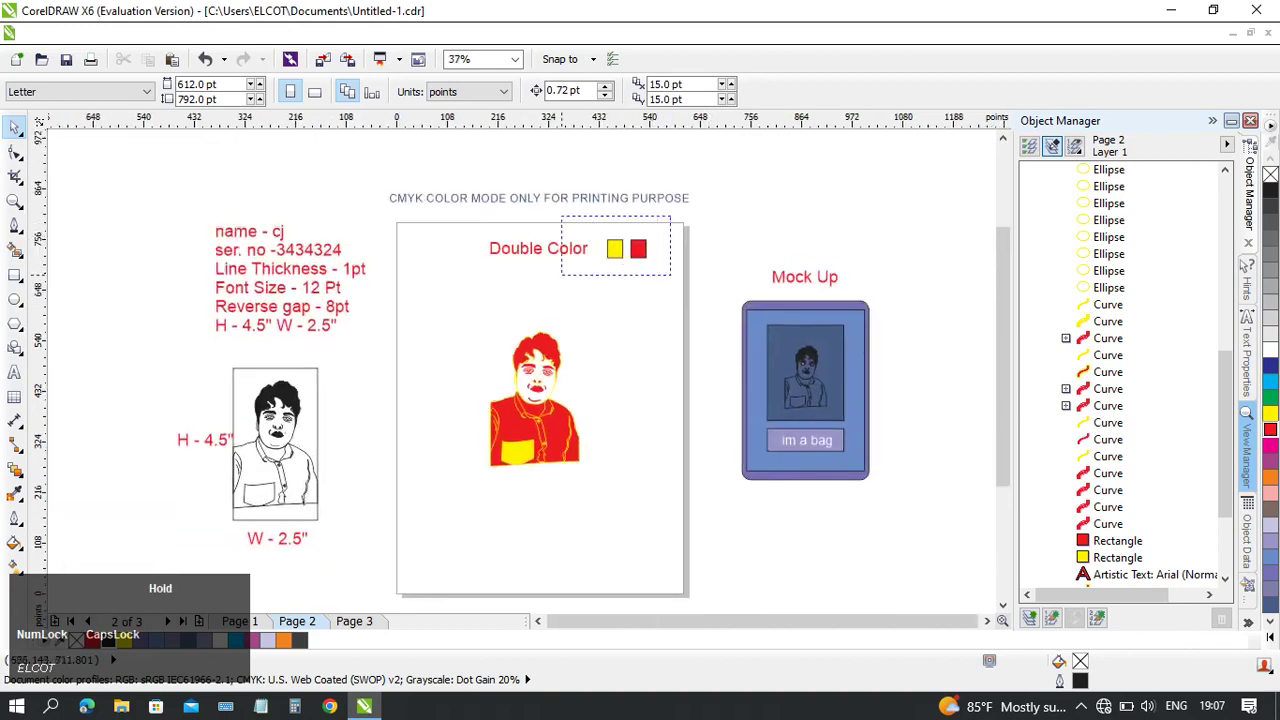
pyautogui.moveTo(561, 275); pyautogui.dragTo(465, 286)
pyautogui.click(445, 290)
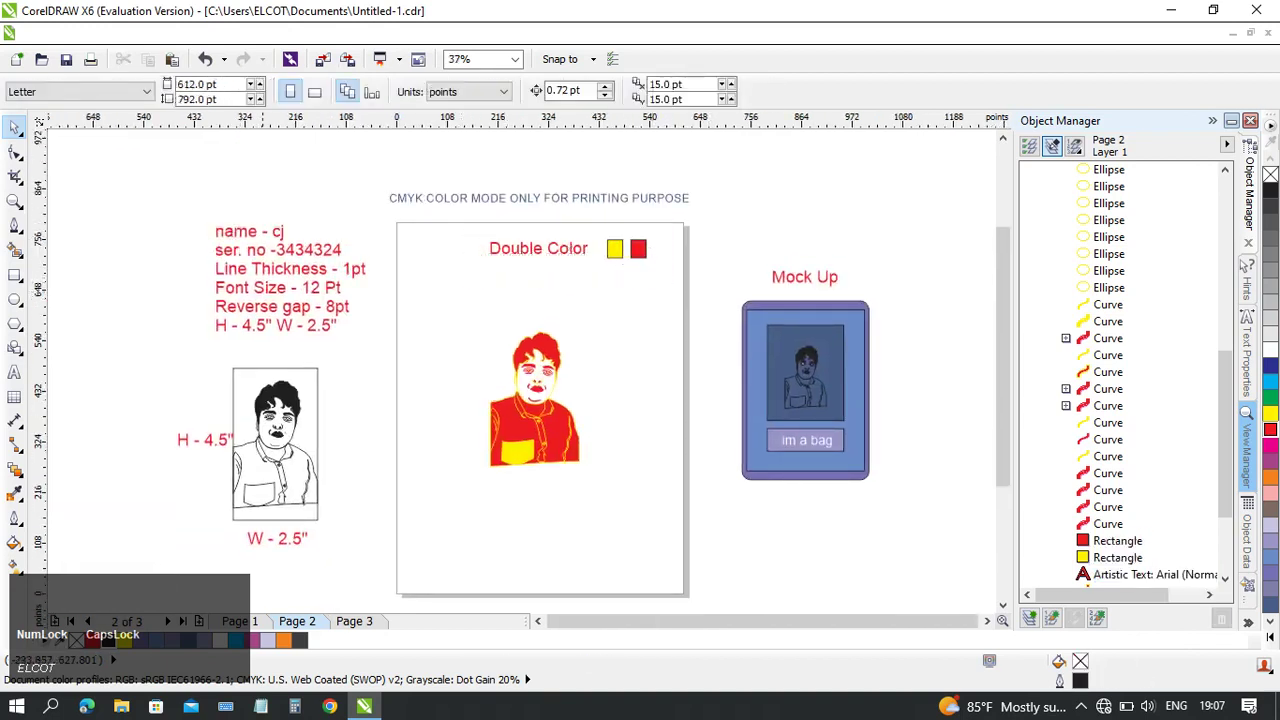
# - Highlight the "Reverse gap" line in the specification notes beside the page to point out that requirement
pyautogui.scroll(1, 262, 290)
pyautogui.moveTo(200, 289); pyautogui.dragTo(483, 290)
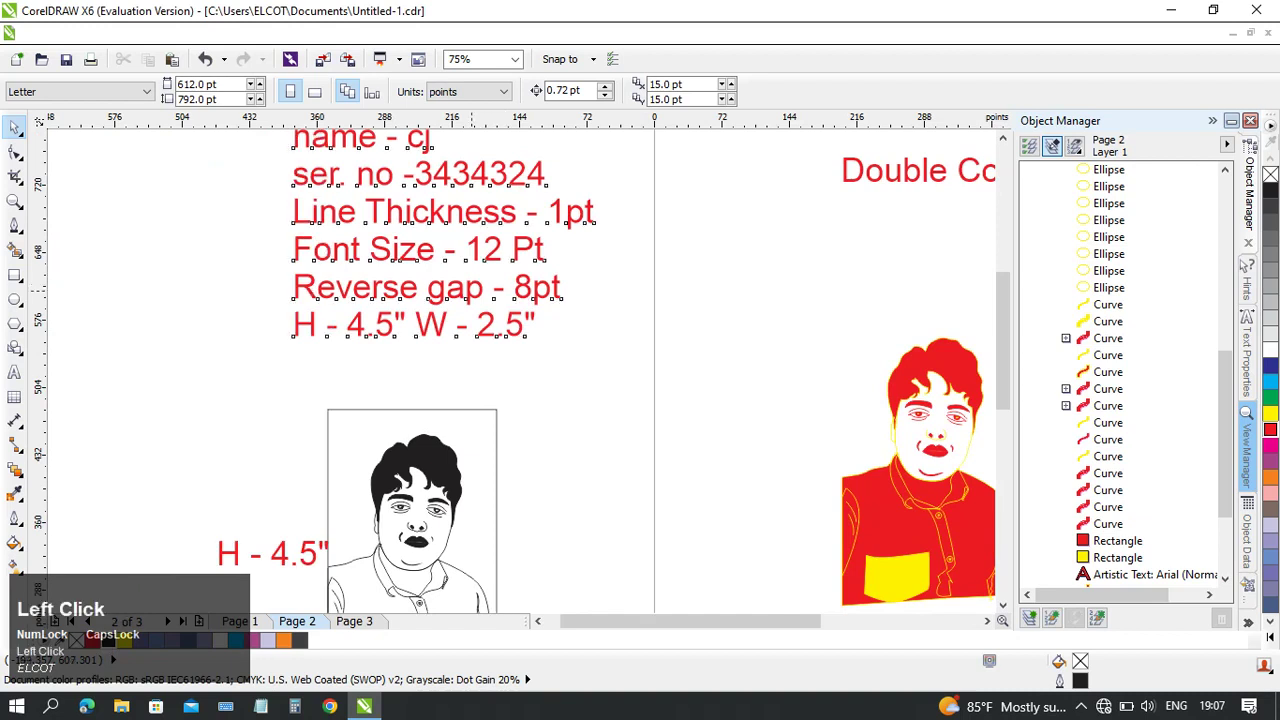
pyautogui.click(14, 372)
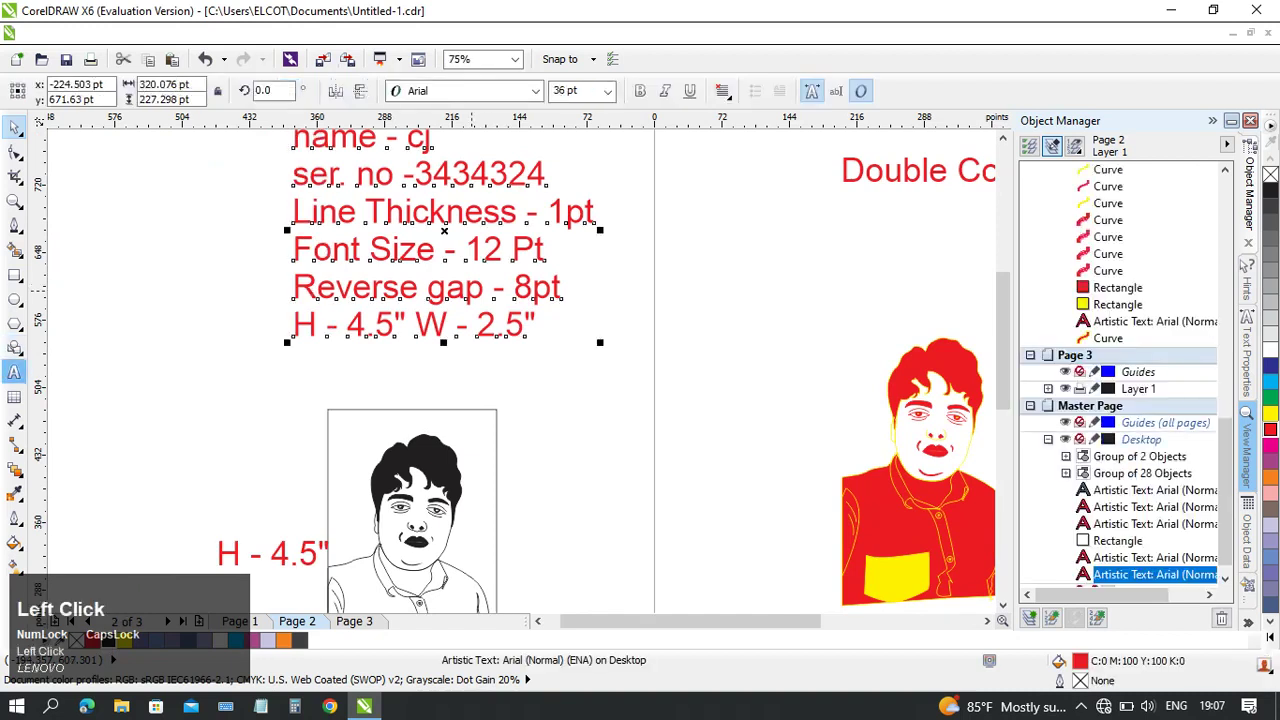
pyautogui.scroll(1, 638, 290)
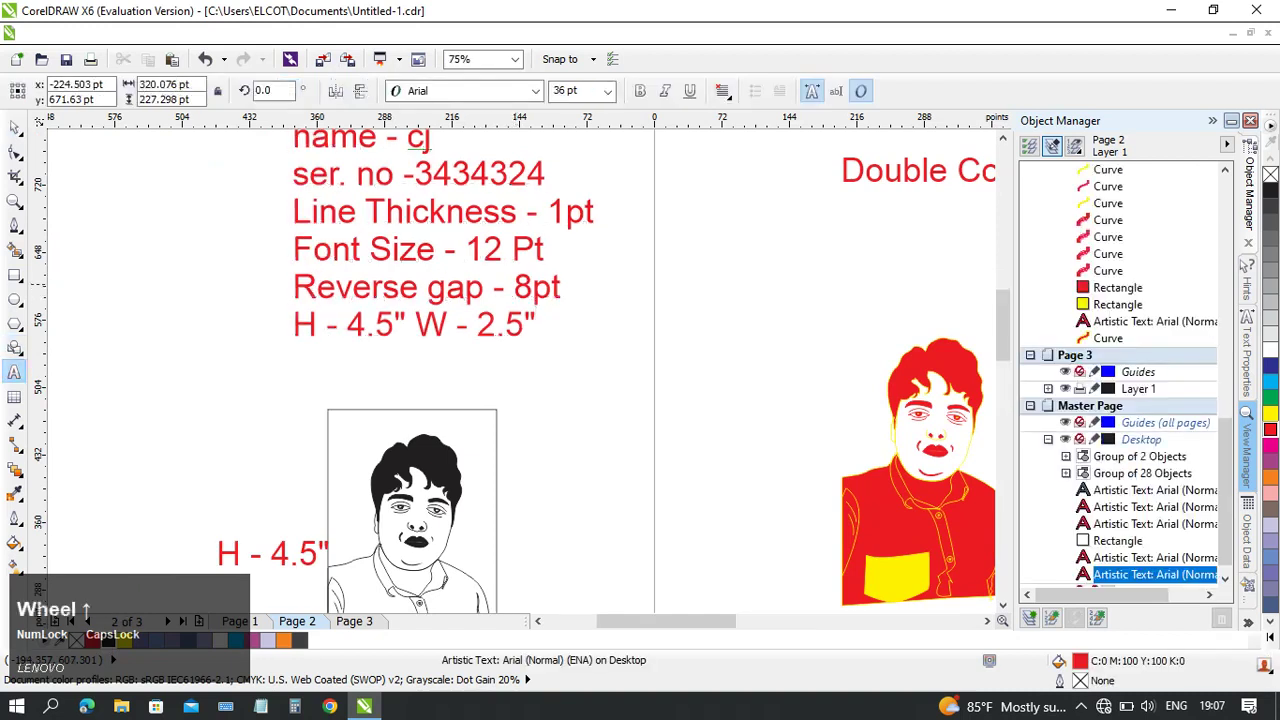
pyautogui.moveTo(392, 286); pyautogui.dragTo(145, 294)
pyautogui.scroll(-2, 270, 299)
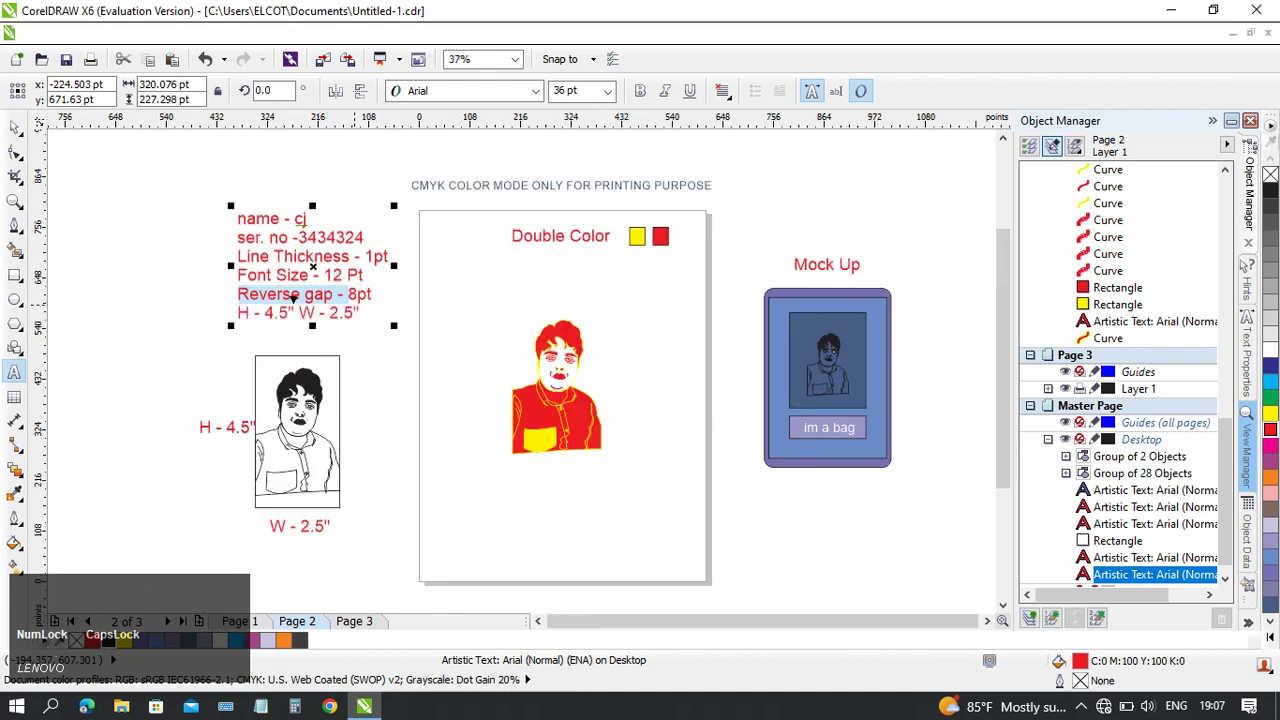
pyautogui.click(14, 128)
pyautogui.click(478, 345)
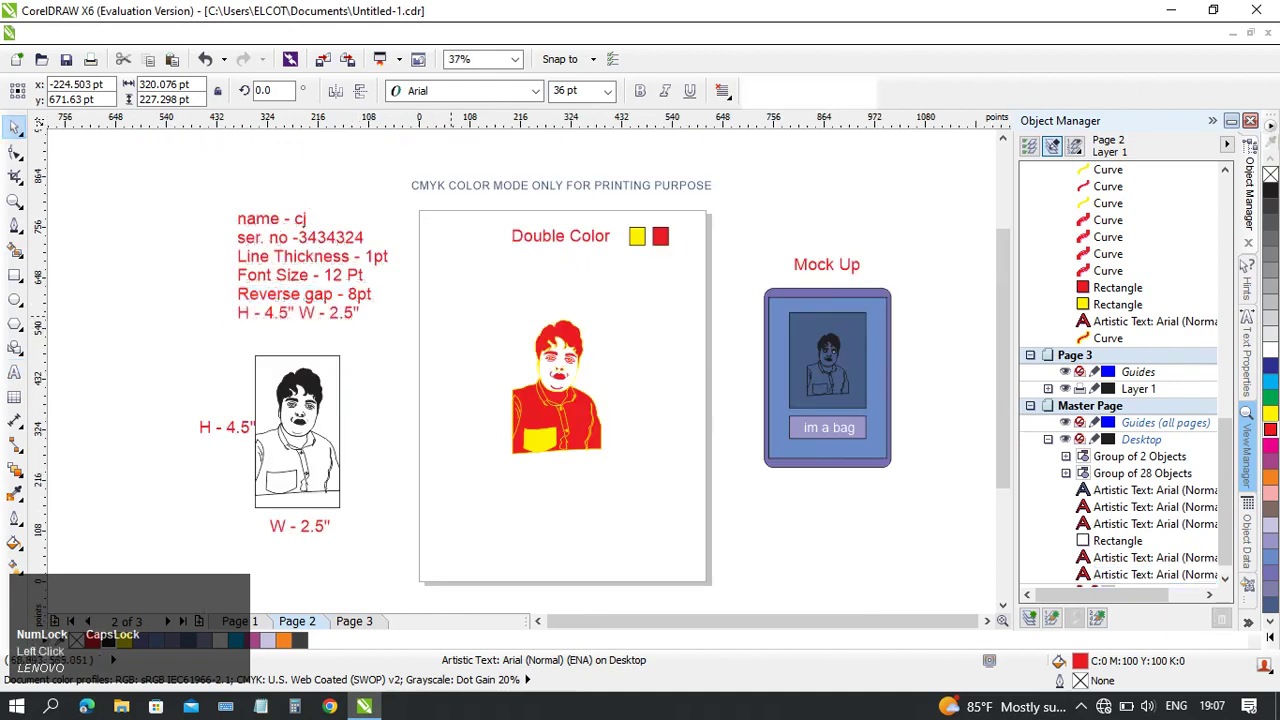
# - Add the artistic text "REVERSE GAP" in 24 pt Arial, starting beside the portrait's shirt collar outlines
pyautogui.scroll(2, 534, 407)
pyautogui.moveTo(611, 422); pyautogui.dragTo(523, 456)
pyautogui.scroll(2, 525, 515)
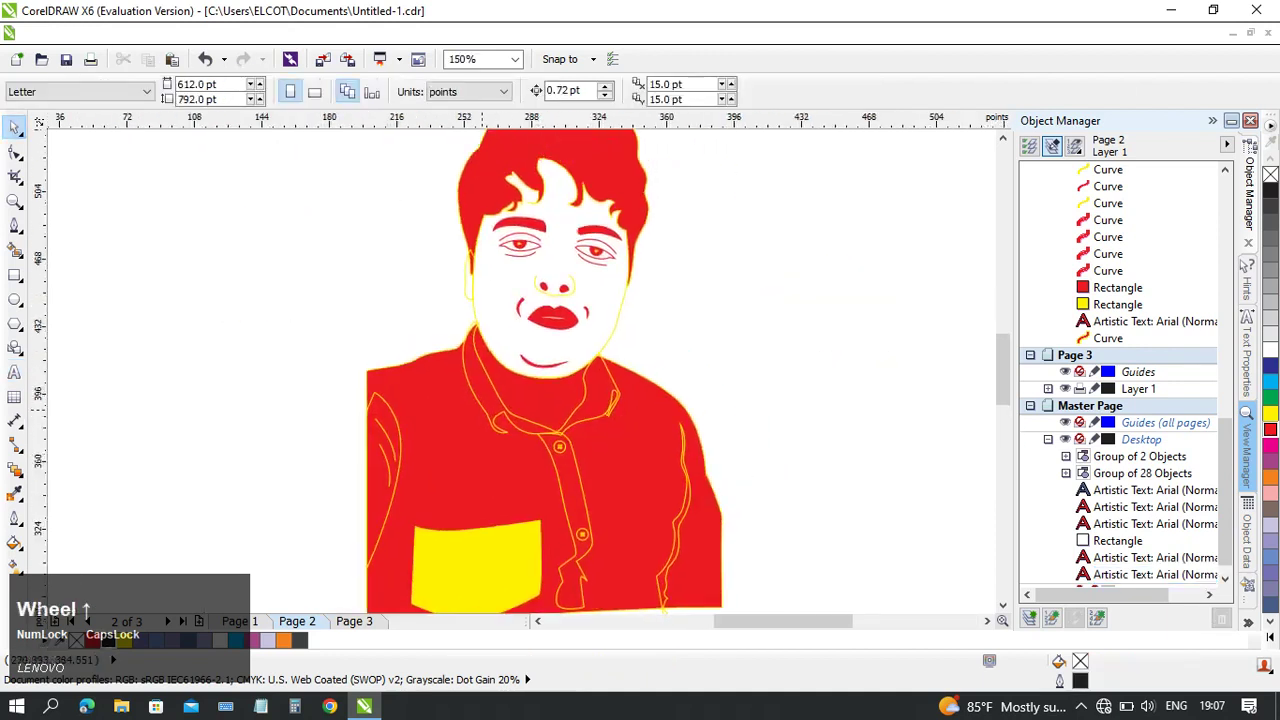
pyautogui.scroll(2, 362, 413)
pyautogui.moveTo(392, 468)
pyautogui.mouseDown()
pyautogui.moveTo(458, 427)
pyautogui.moveTo(459, 375)
pyautogui.mouseUp()
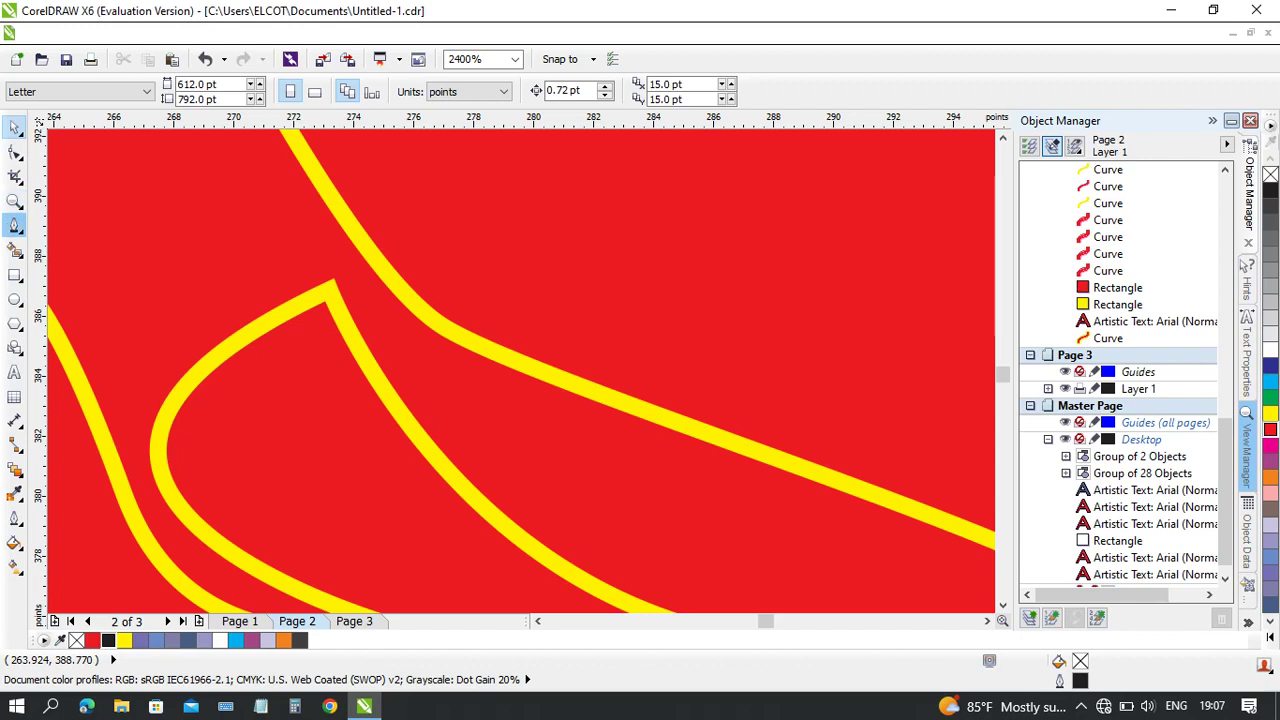
pyautogui.click(15, 372)
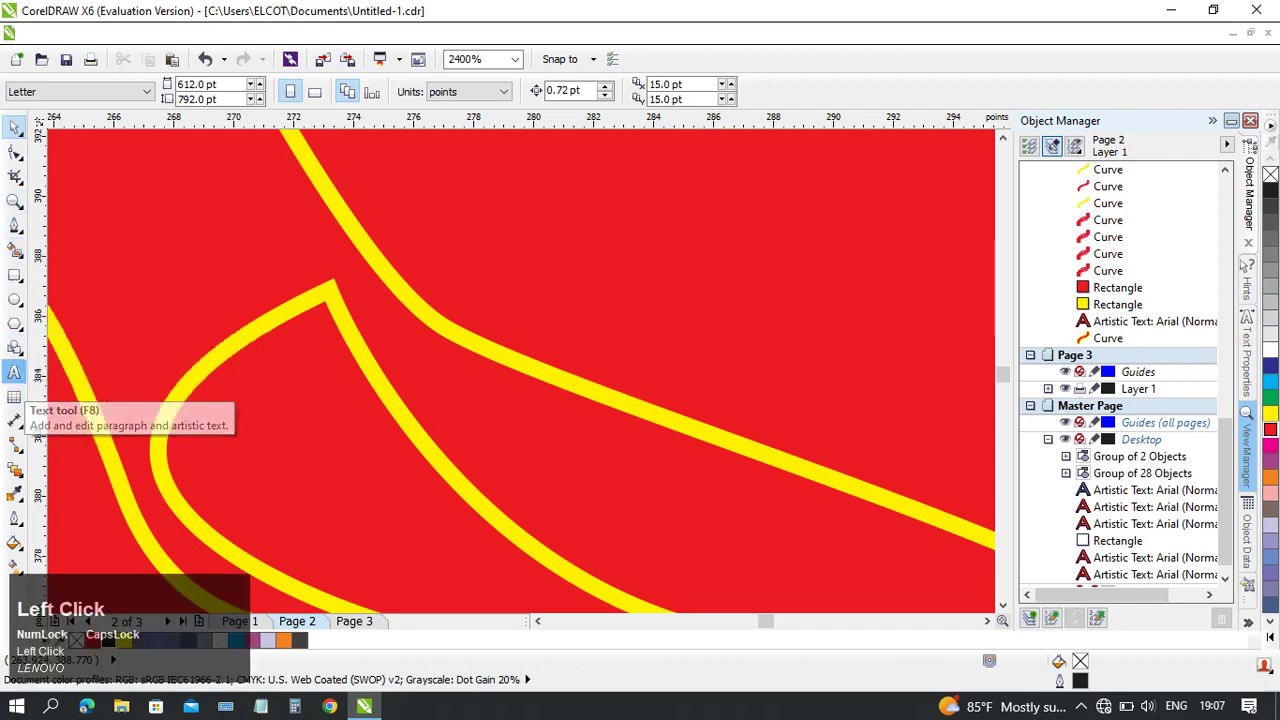
pyautogui.click(463, 431)
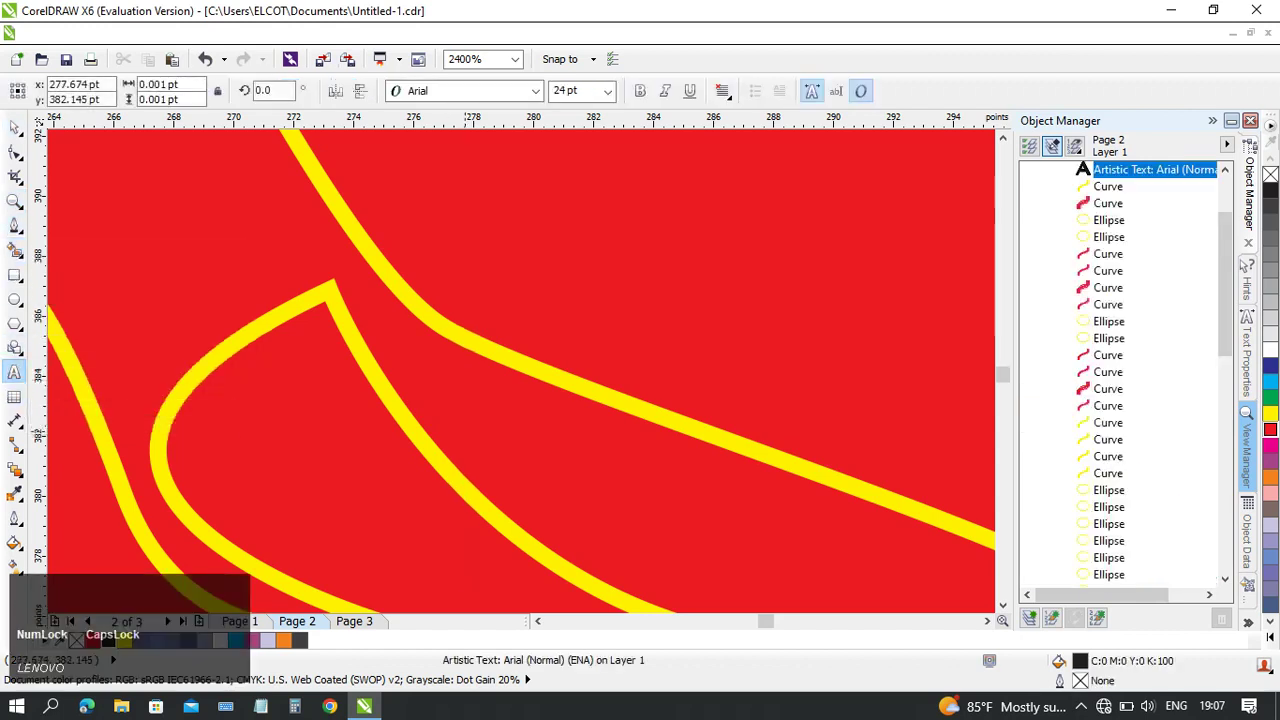
pyautogui.write('REVER')
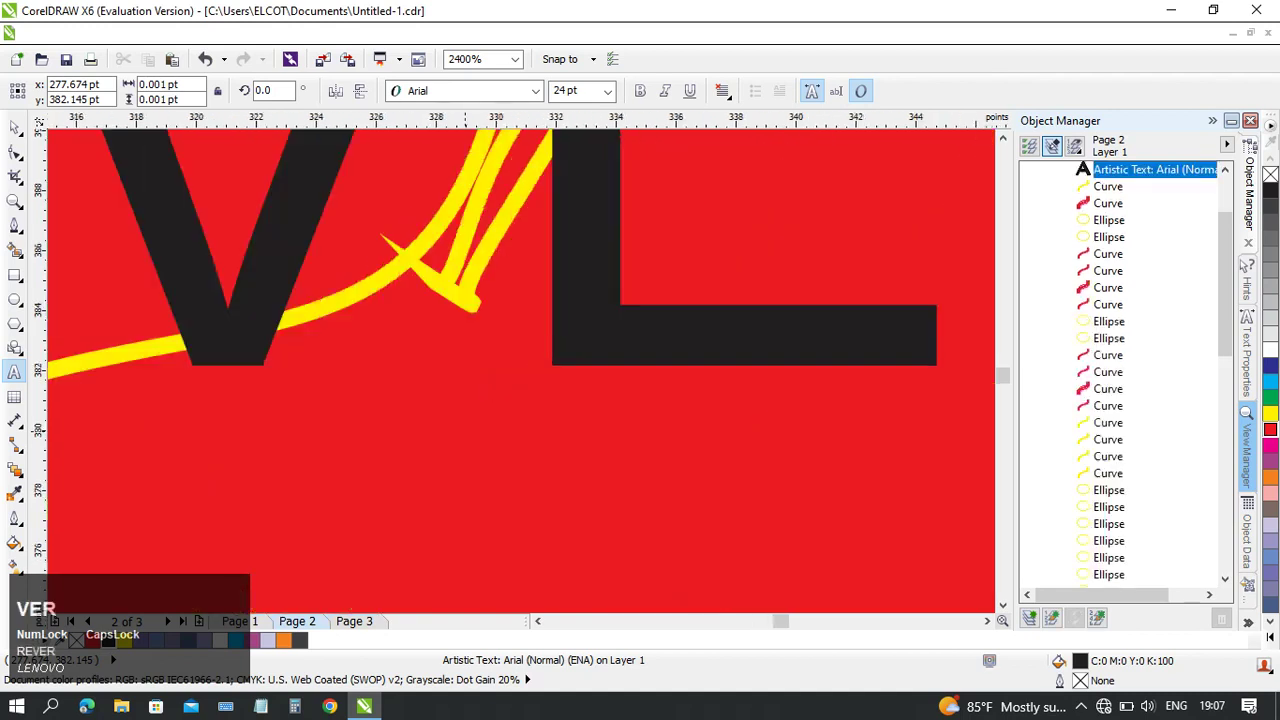
pyautogui.write('SE')
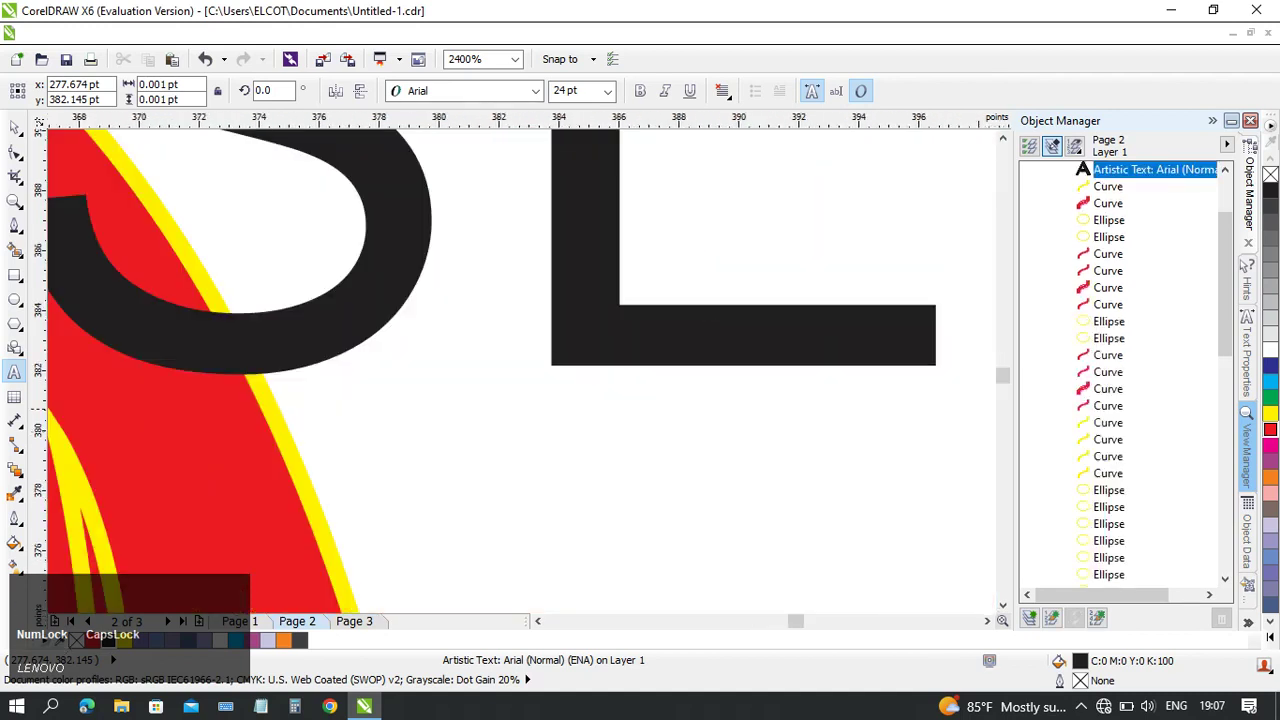
pyautogui.scroll(-2, 463, 431)
pyautogui.middleClick(463, 431)
pyautogui.scroll(-1, 463, 431)
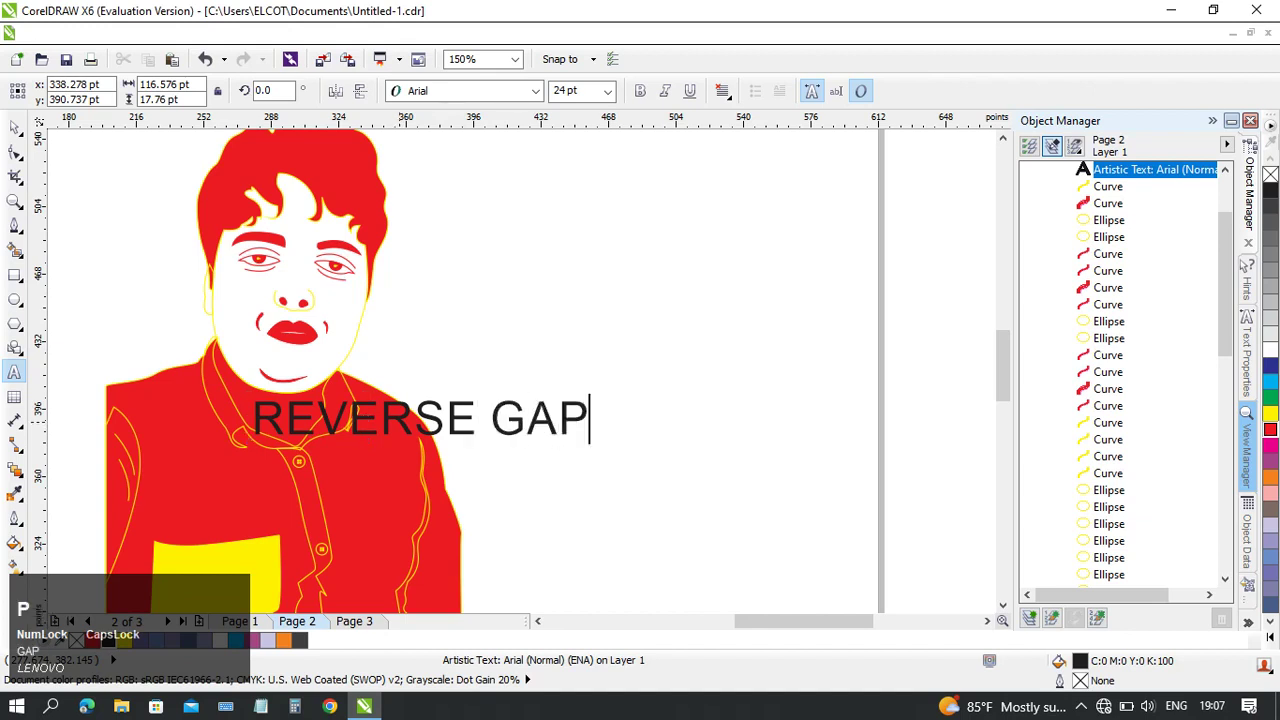
# - Shrink the REVERSE GAP text to about 0.86 pt and move it over the shirt's folded collar tip
pyautogui.click(15, 127)
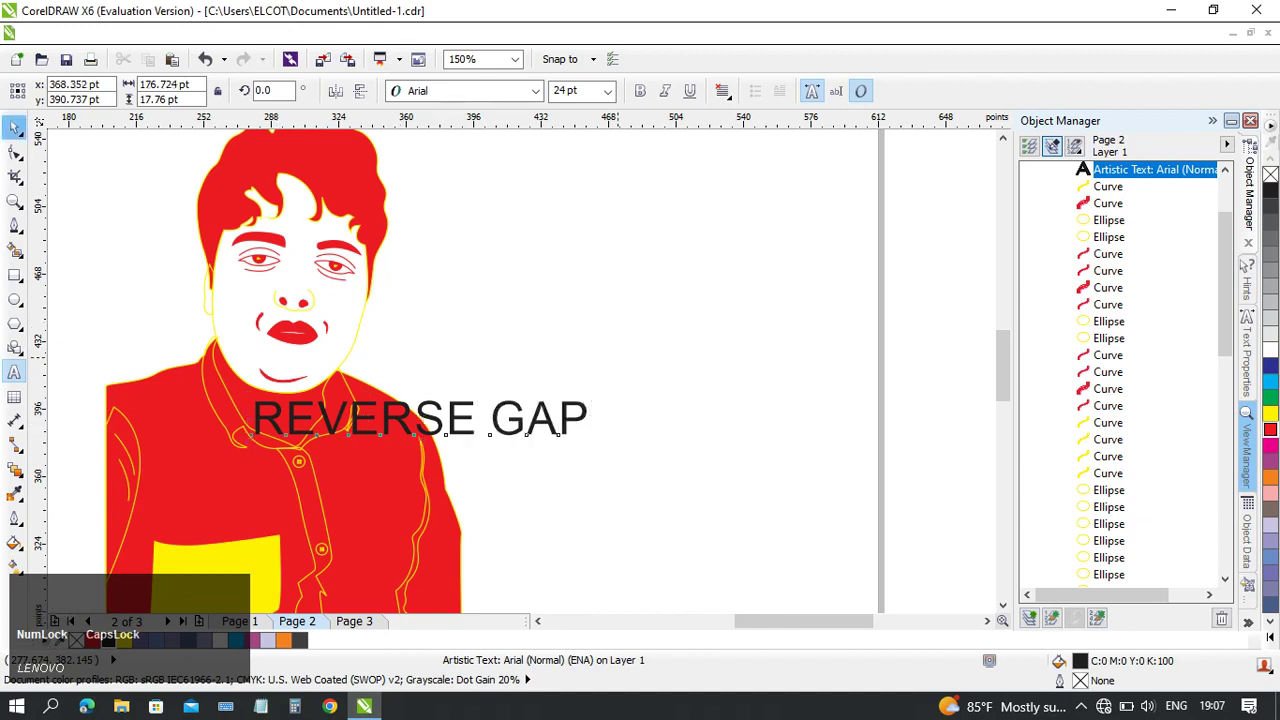
pyautogui.moveTo(594, 396)
pyautogui.mouseDown()
pyautogui.moveTo(260, 435)
pyautogui.moveTo(710, 463)
pyautogui.mouseUp()
pyautogui.scroll(3, 263, 440)
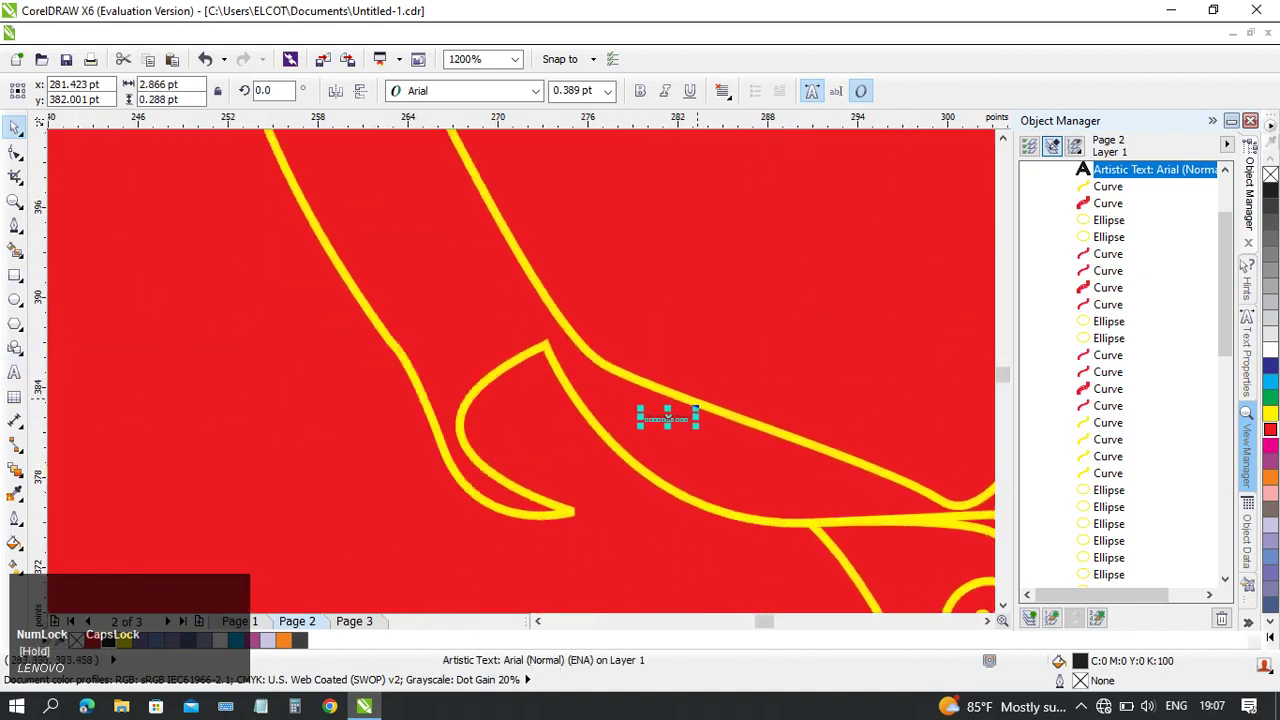
pyautogui.scroll(1, 720, 414)
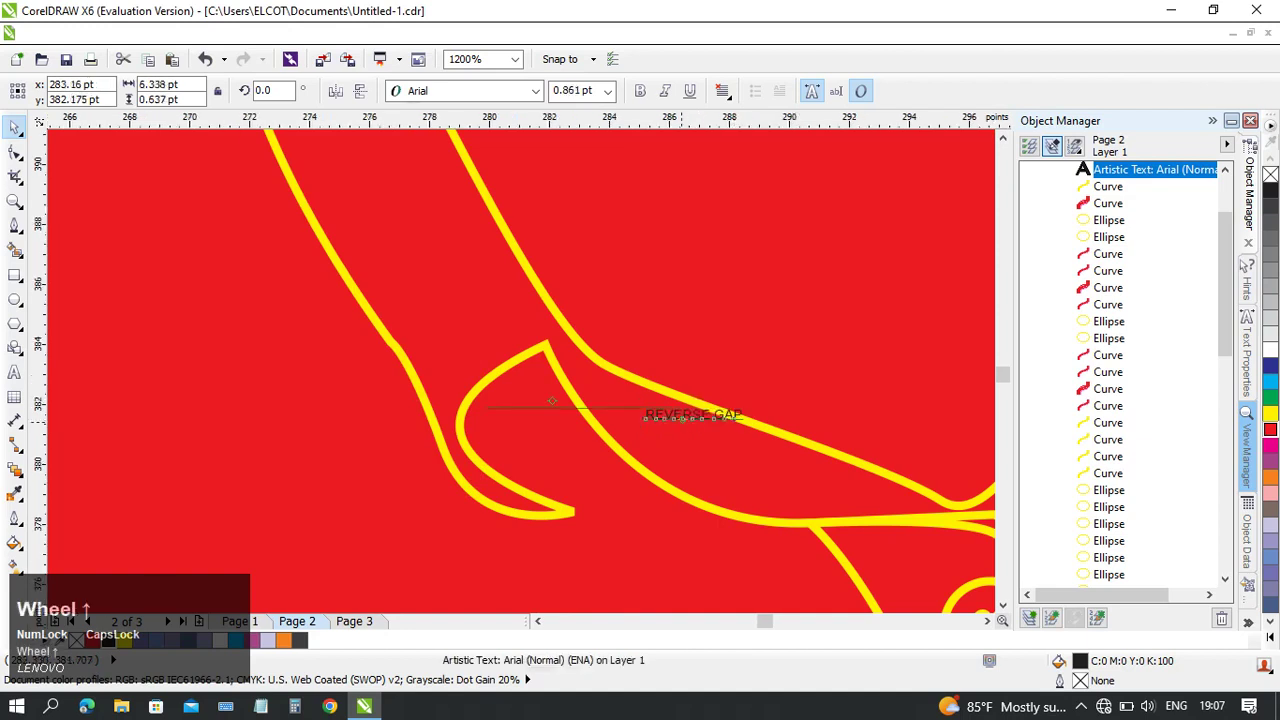
pyautogui.moveTo(606, 398); pyautogui.dragTo(353, 245)
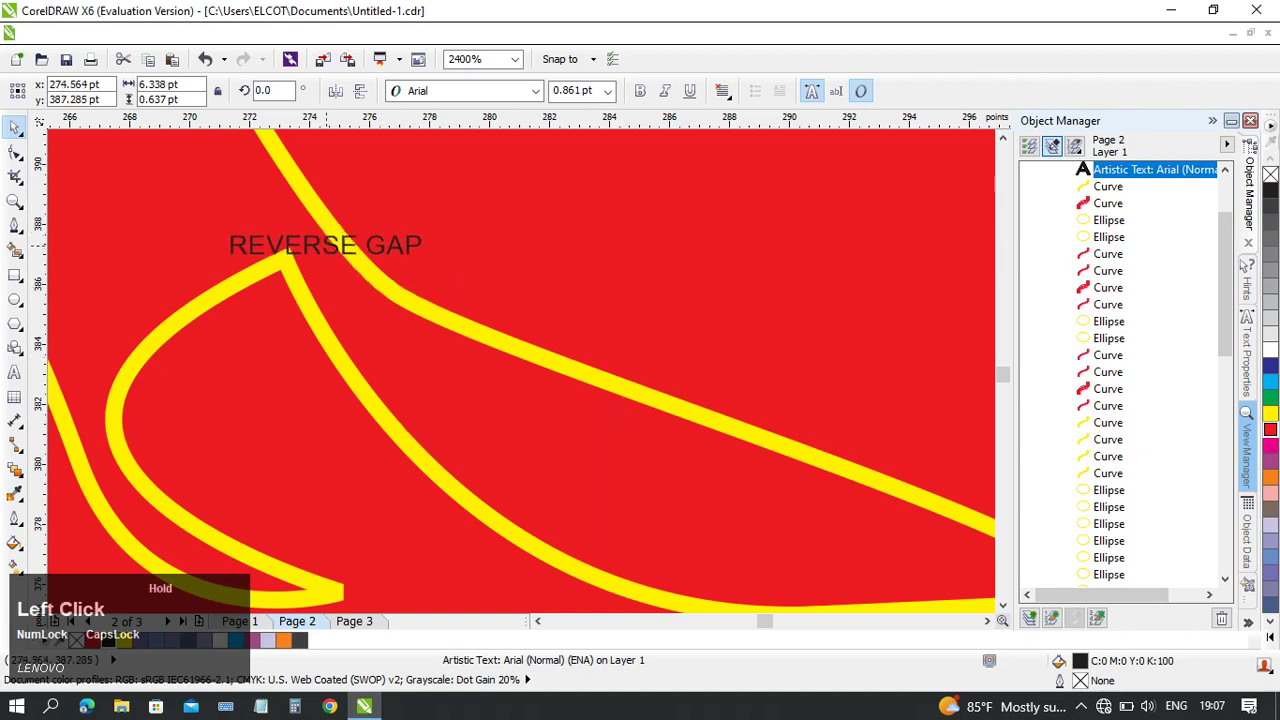
pyautogui.scroll(1, 353, 245)
pyautogui.middleClick(303, 247)
pyautogui.scroll(1, 520, 370)
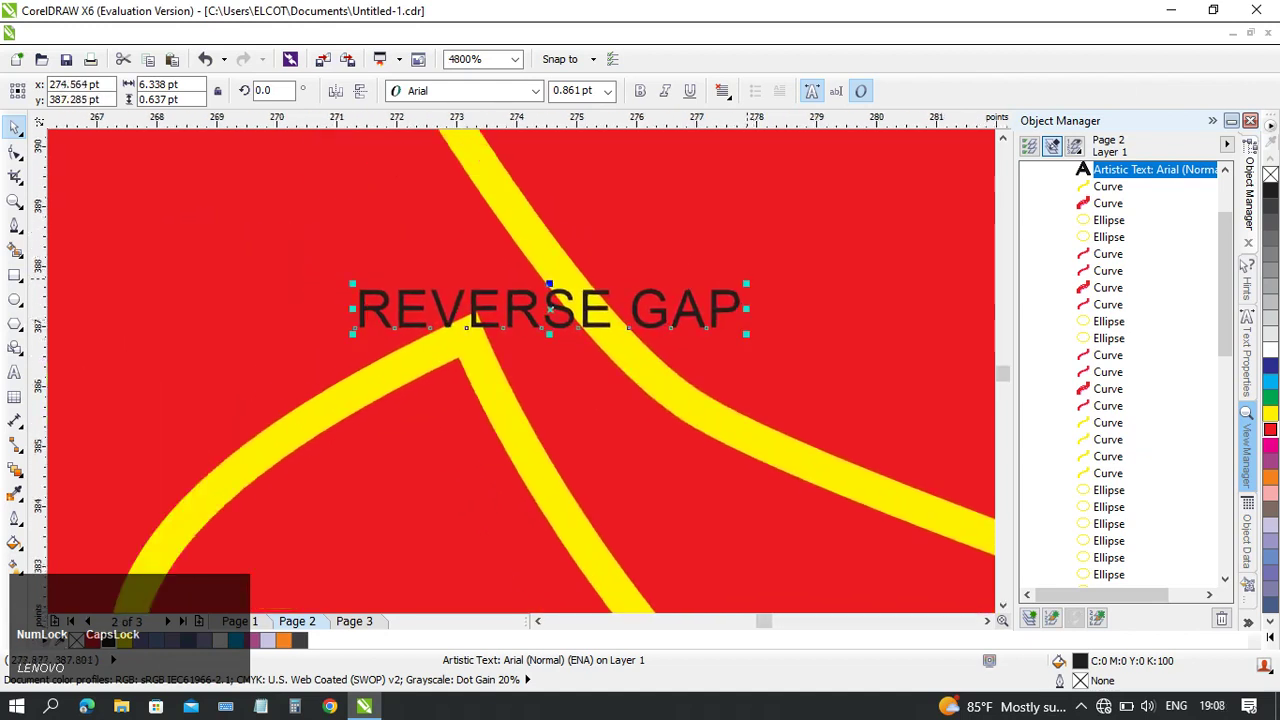
# - Scale the REVERSE GAP text down to about 0.37 pt beside the collar tip
pyautogui.moveTo(746, 283); pyautogui.dragTo(542, 323)
pyautogui.hotkey('ctrl', 'z')
pyautogui.click(466, 325)
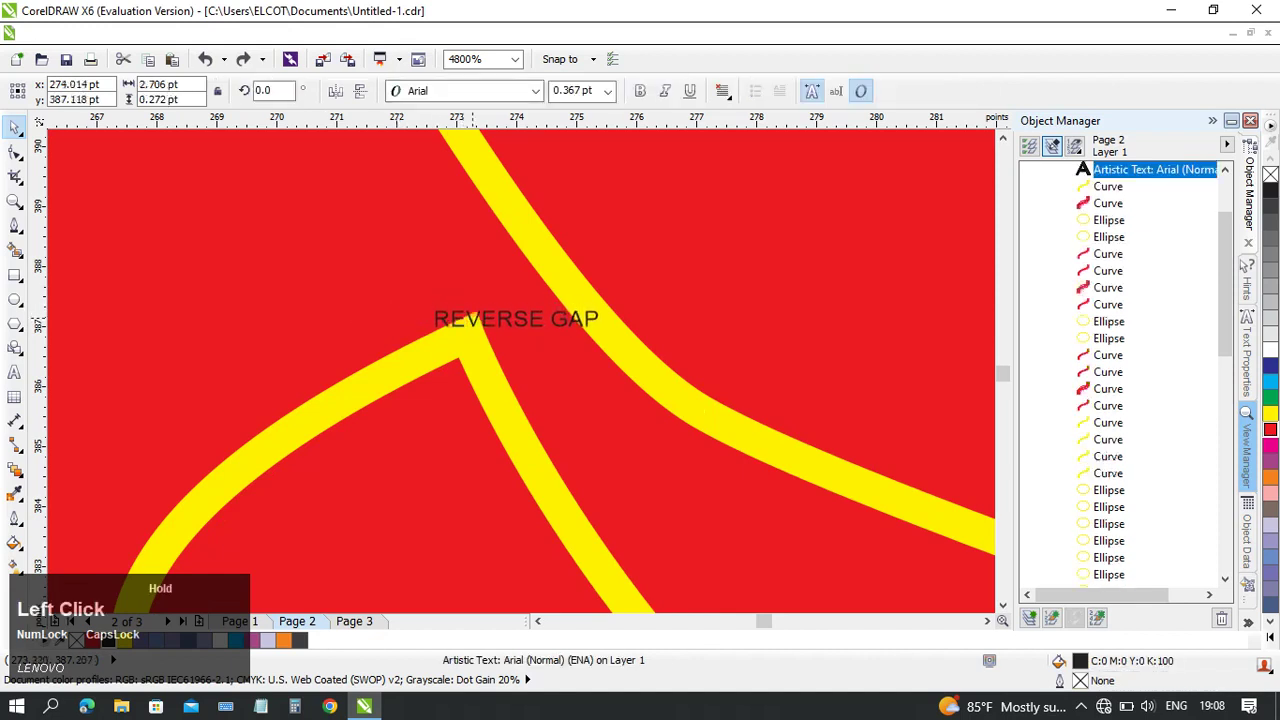
pyautogui.click(589, 90)
pyautogui.click(500, 320)
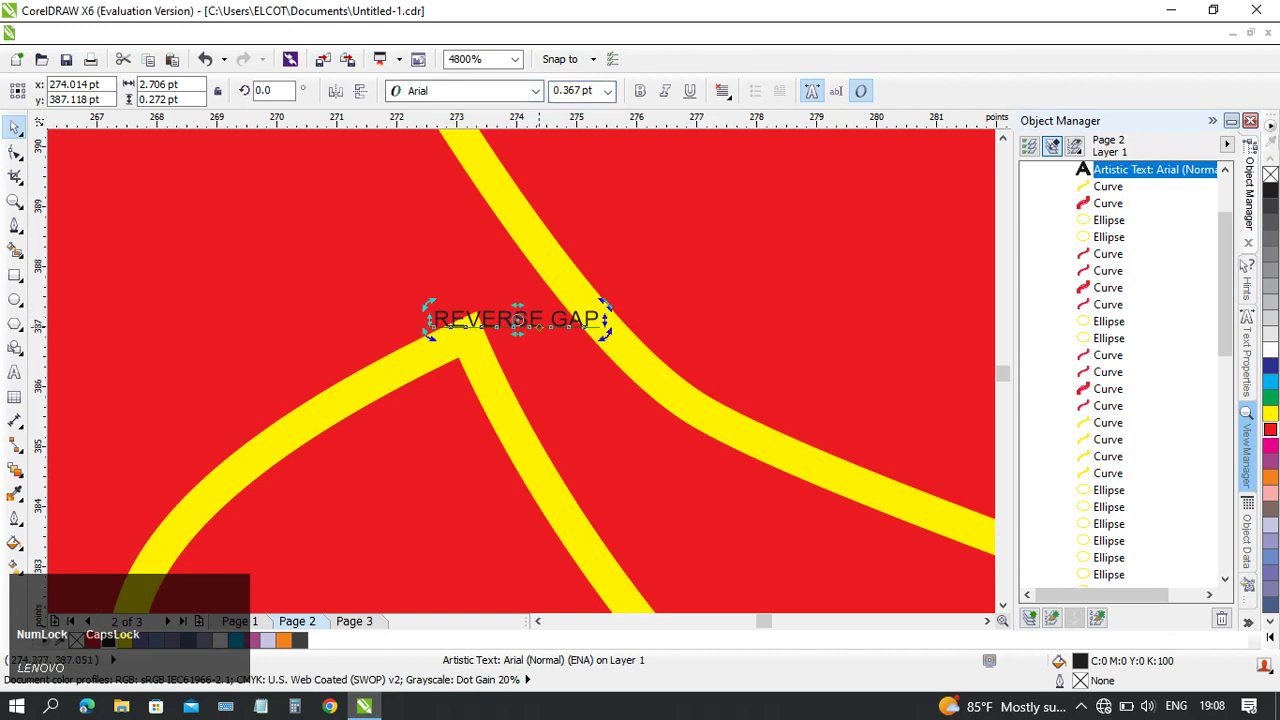
pyautogui.click(544, 316)
pyautogui.middleClick(544, 316)
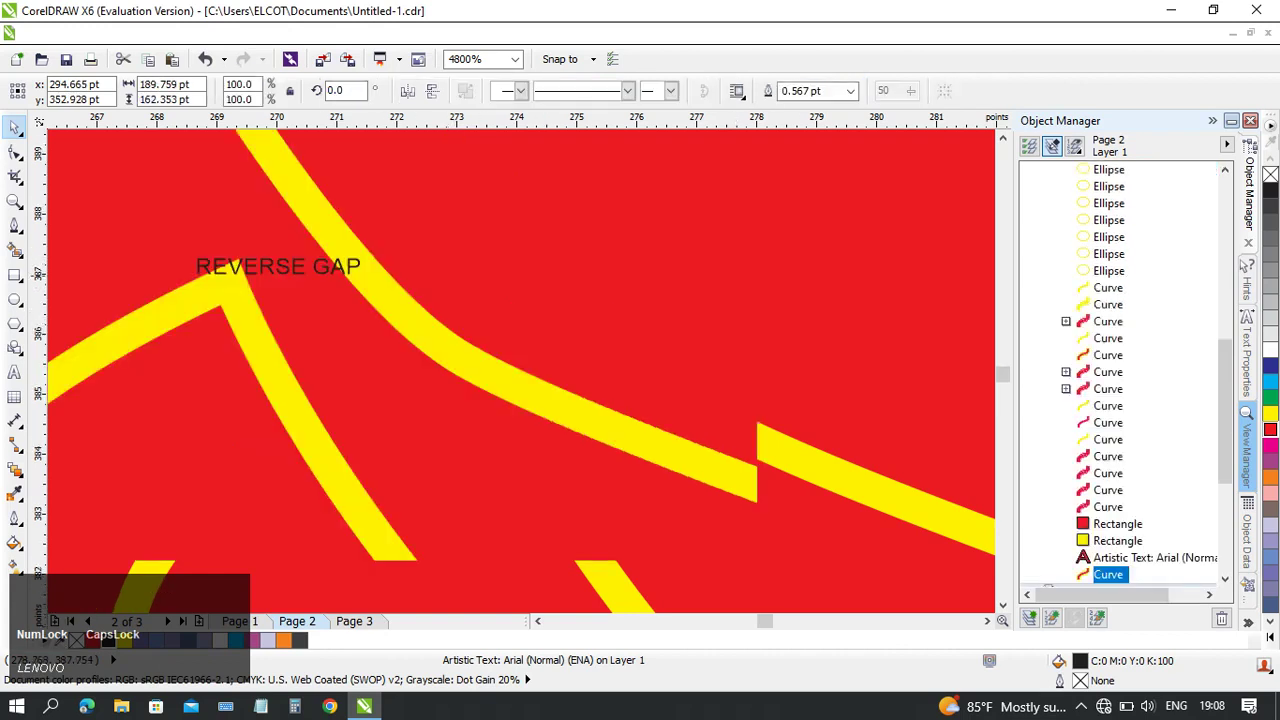
# - Move the REVERSE GAP text between the two yellow collar lines and enlarge it to about 0.54 pt
pyautogui.click(306, 263)
pyautogui.click(193, 265)
pyautogui.moveTo(193, 265); pyautogui.dragTo(360, 466)
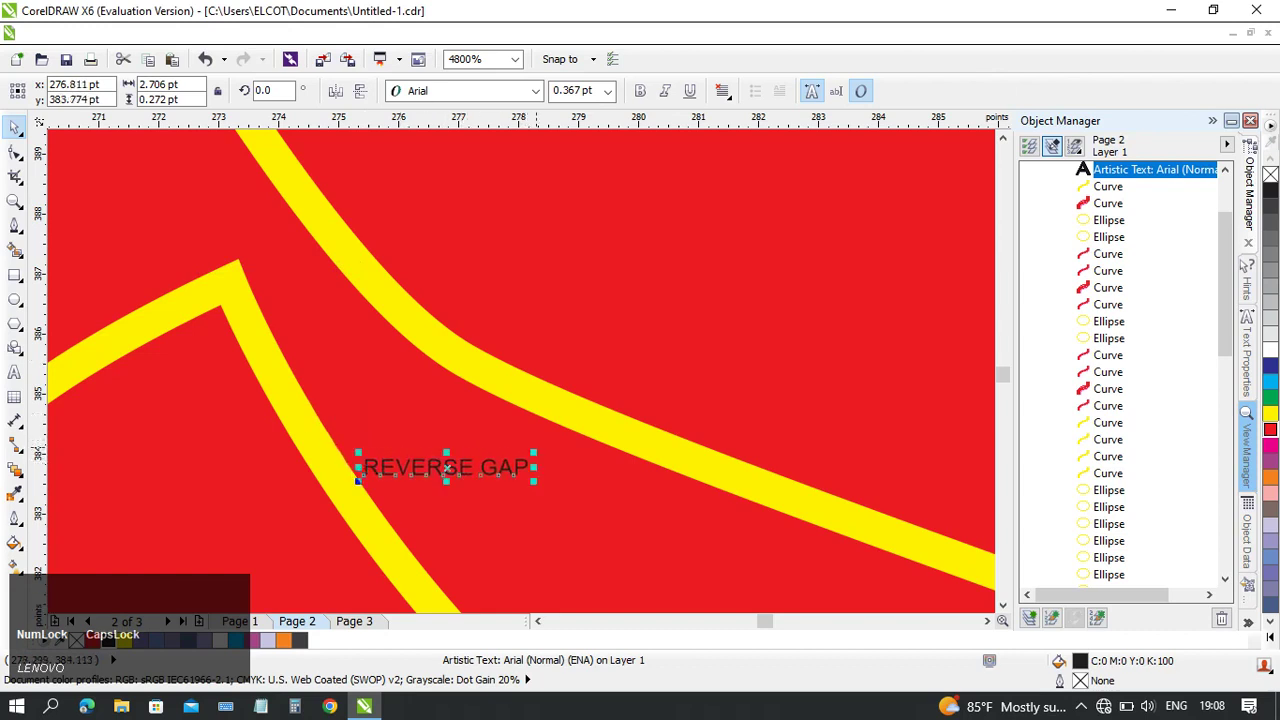
pyautogui.moveTo(534, 453); pyautogui.dragTo(605, 450)
pyautogui.click(578, 91)
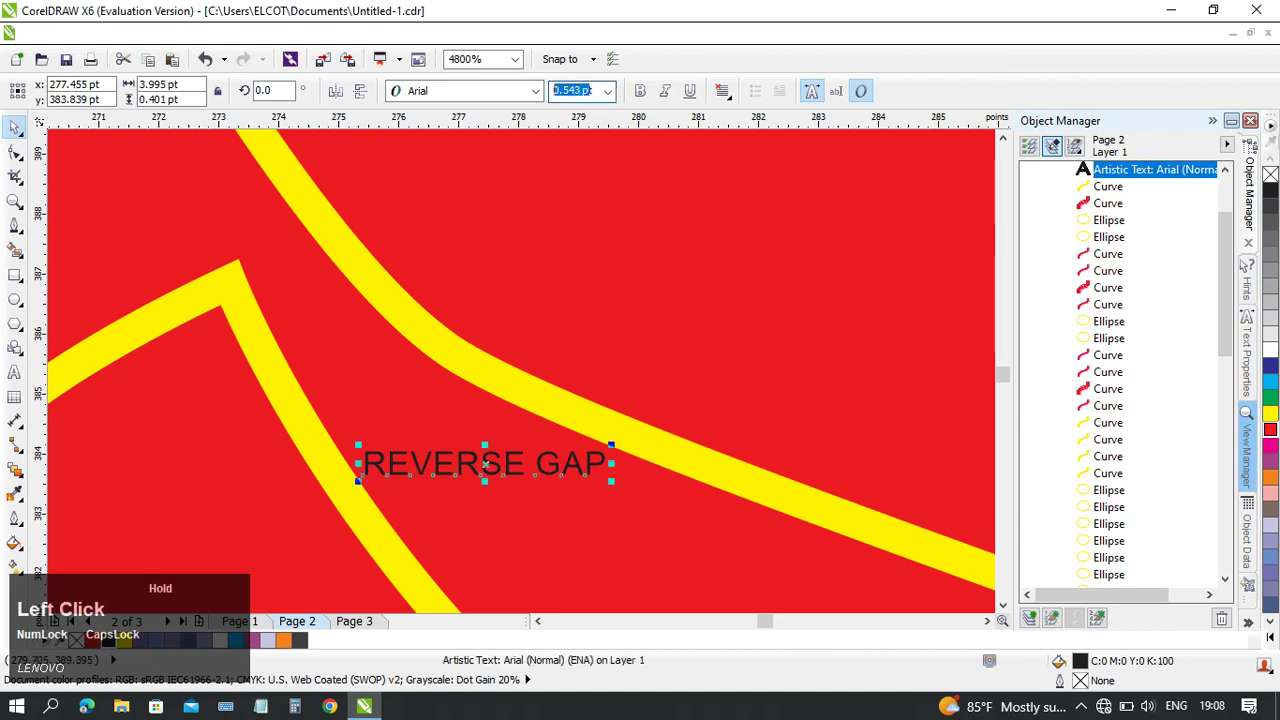
# - Fill the REVERSE GAP text with white and move it onto the plain red shirt area beside the button placket
pyautogui.scroll(-1, 323, 284)
pyautogui.scroll(-2, 491, 311)
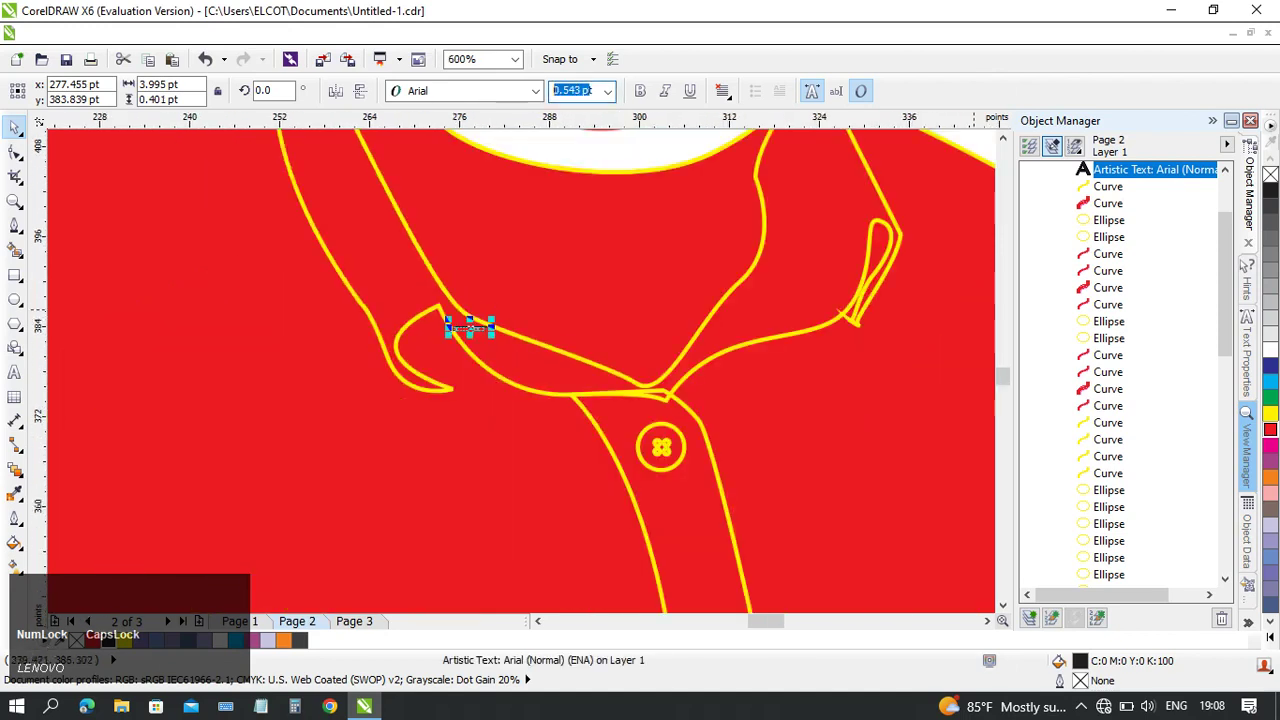
pyautogui.click(1270, 351)
pyautogui.scroll(-1, 605, 387)
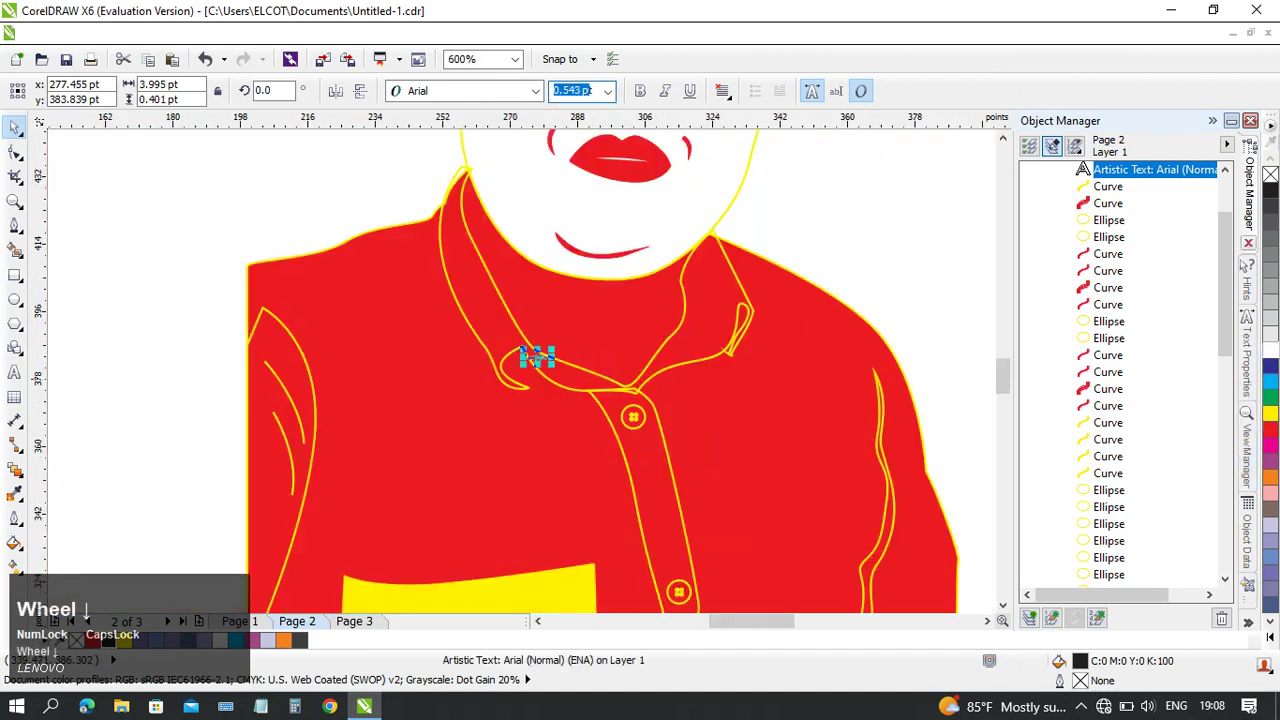
pyautogui.scroll(-1, 310, 358)
pyautogui.click(422, 355)
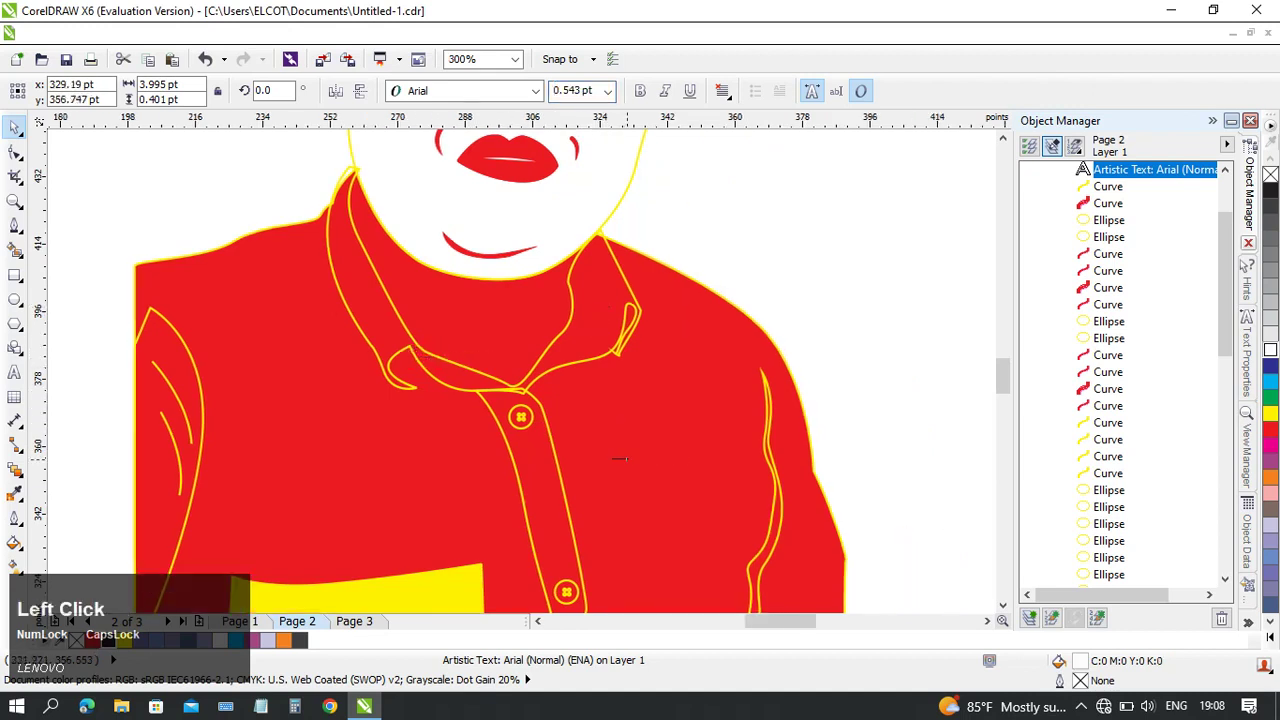
pyautogui.scroll(4, 620, 459)
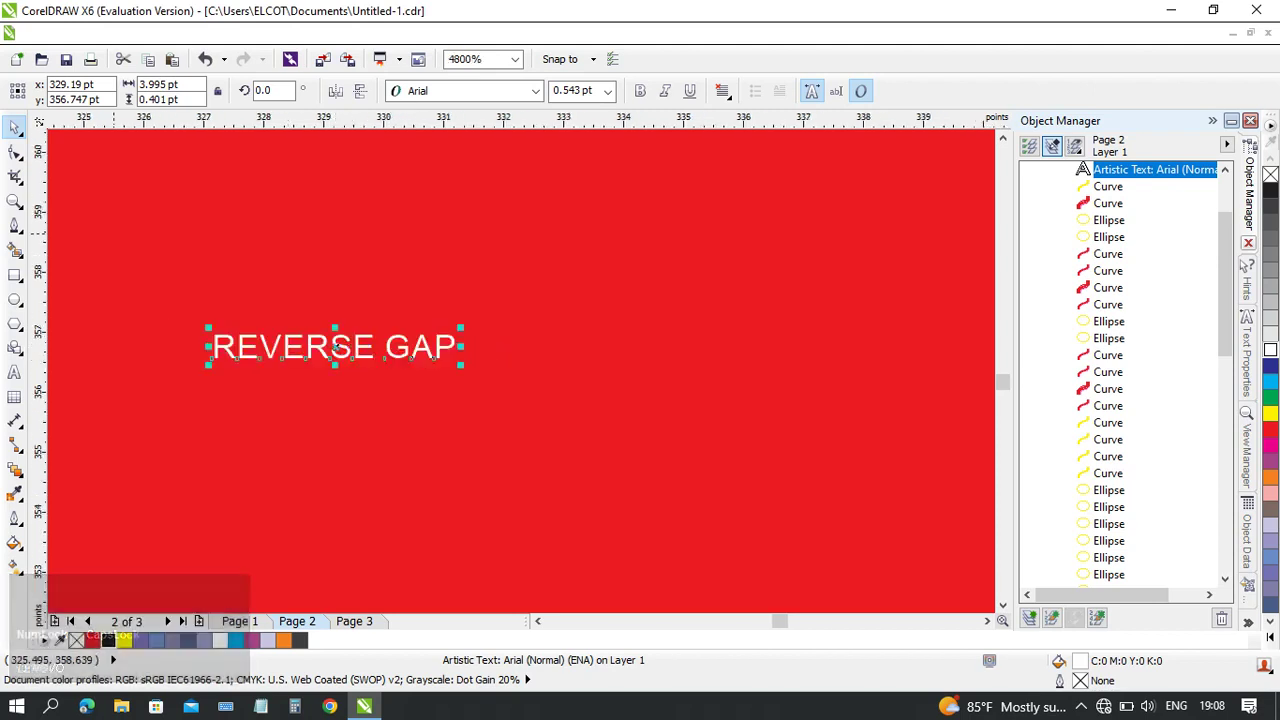
# - Extend the white text on the shirt to read "REVERSE GAP IS GAP BETWEEN TWO COLORS"
pyautogui.click(589, 417)
pyautogui.click(457, 346)
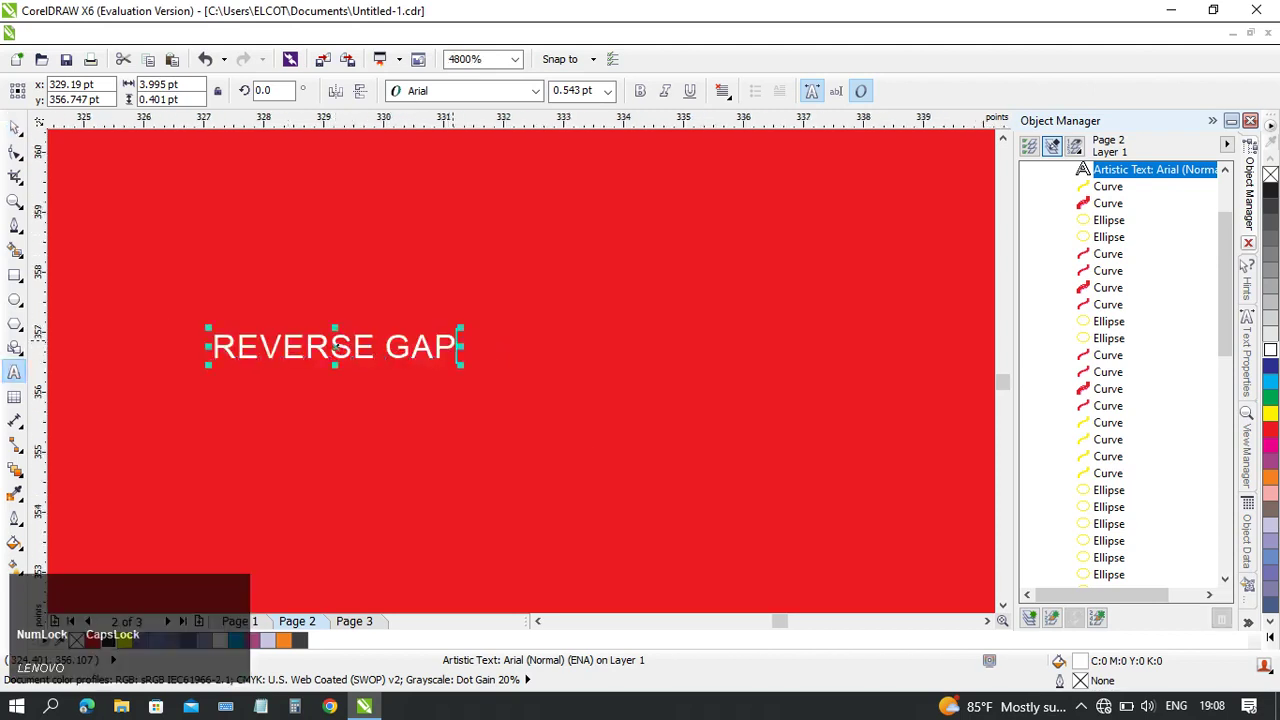
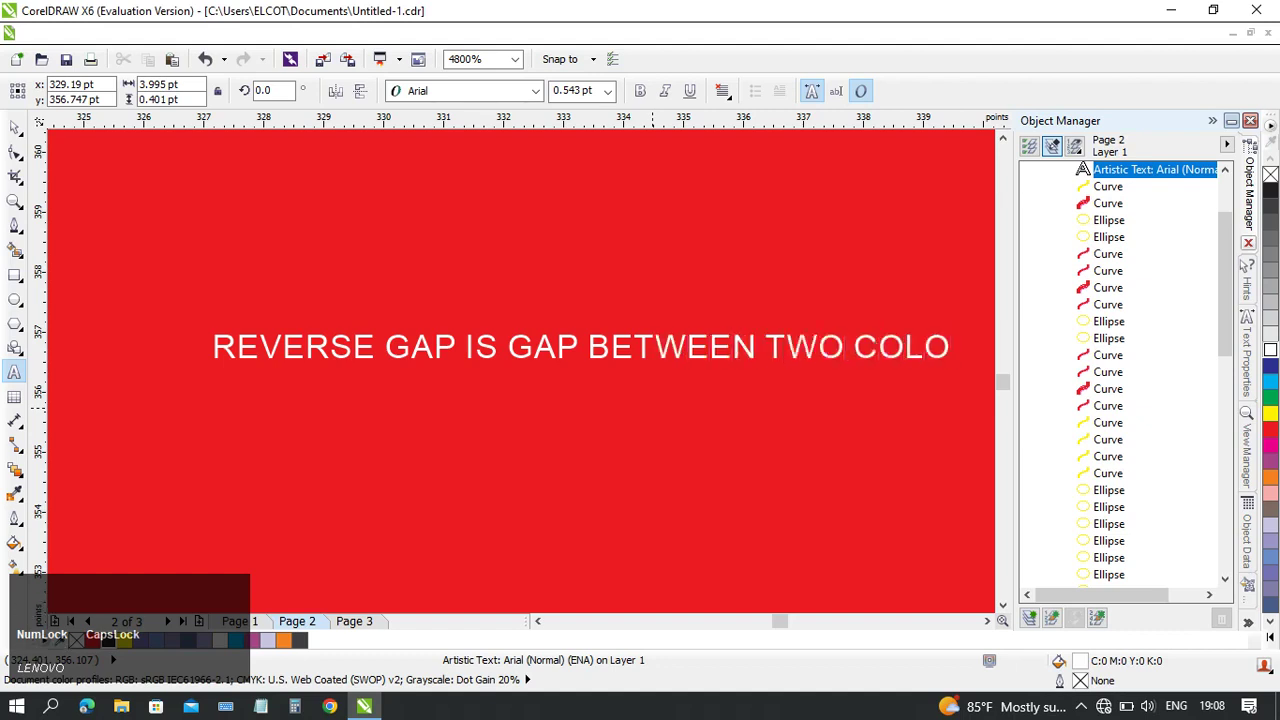
pyautogui.write('RS')
pyautogui.click(14, 127)
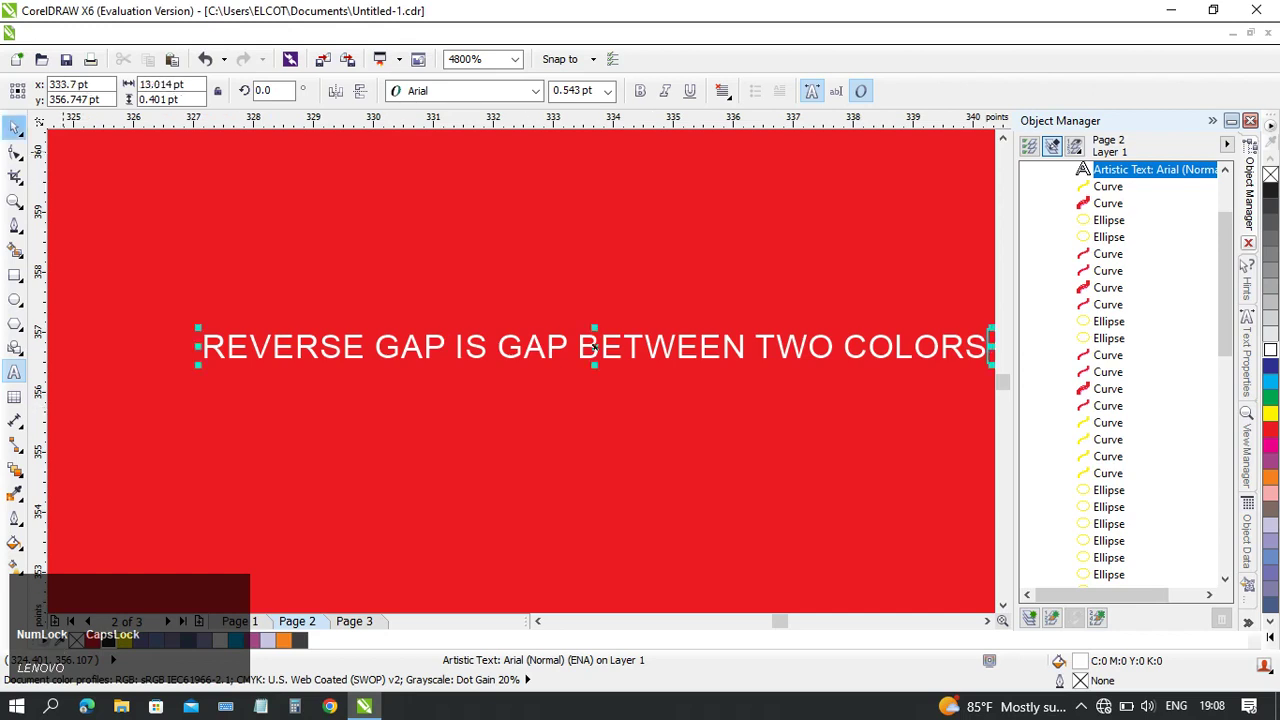
pyautogui.scroll(-1, 227, 368)
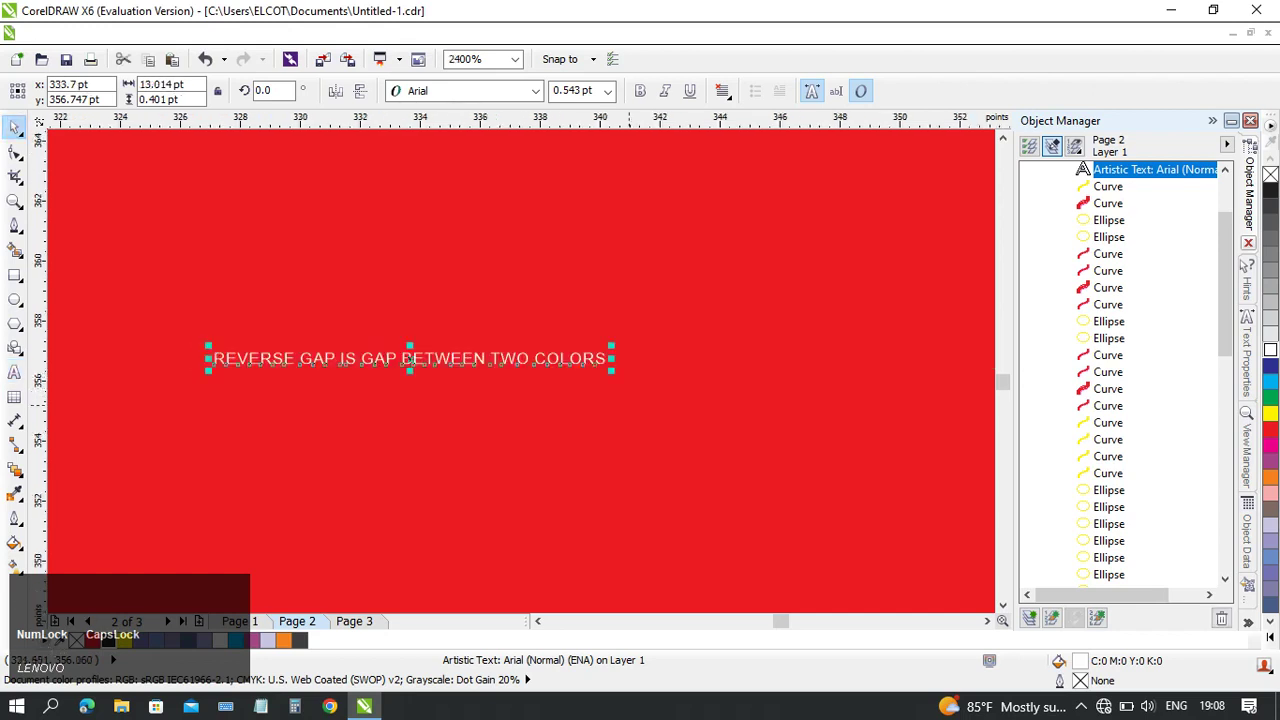
# - Delete the white reverse gap text from the red shirt
pyautogui.press('Delete')
pyautogui.scroll(-5, 410, 358)
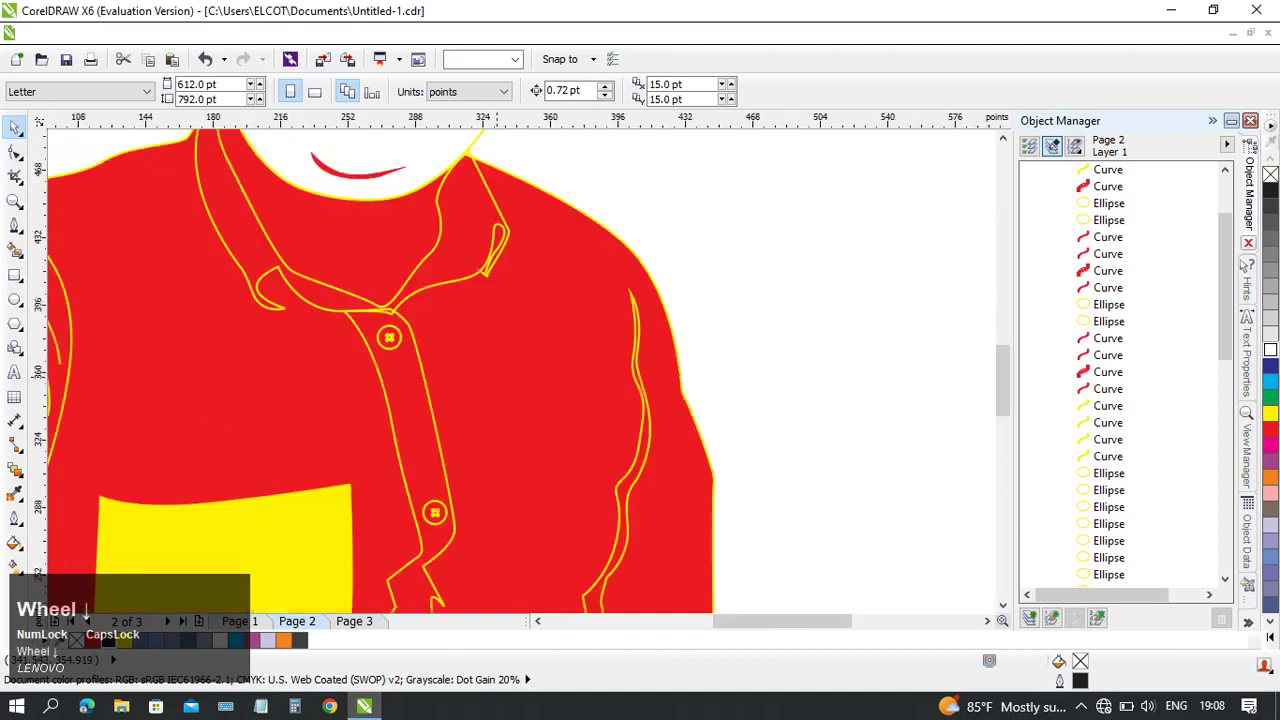
pyautogui.moveTo(455, 363); pyautogui.dragTo(652, 418)
pyautogui.scroll(-1, 648, 372)
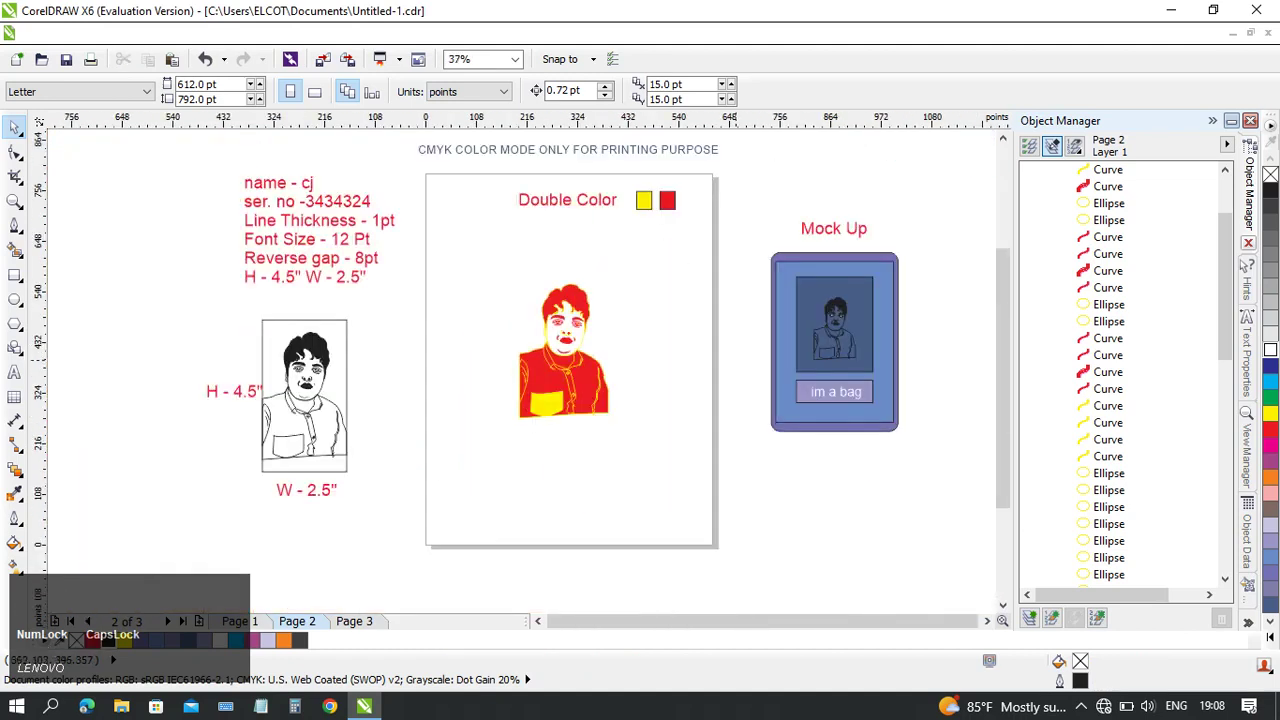
pyautogui.moveTo(651, 363); pyautogui.dragTo(663, 383)
pyautogui.scroll(1, 649, 374)
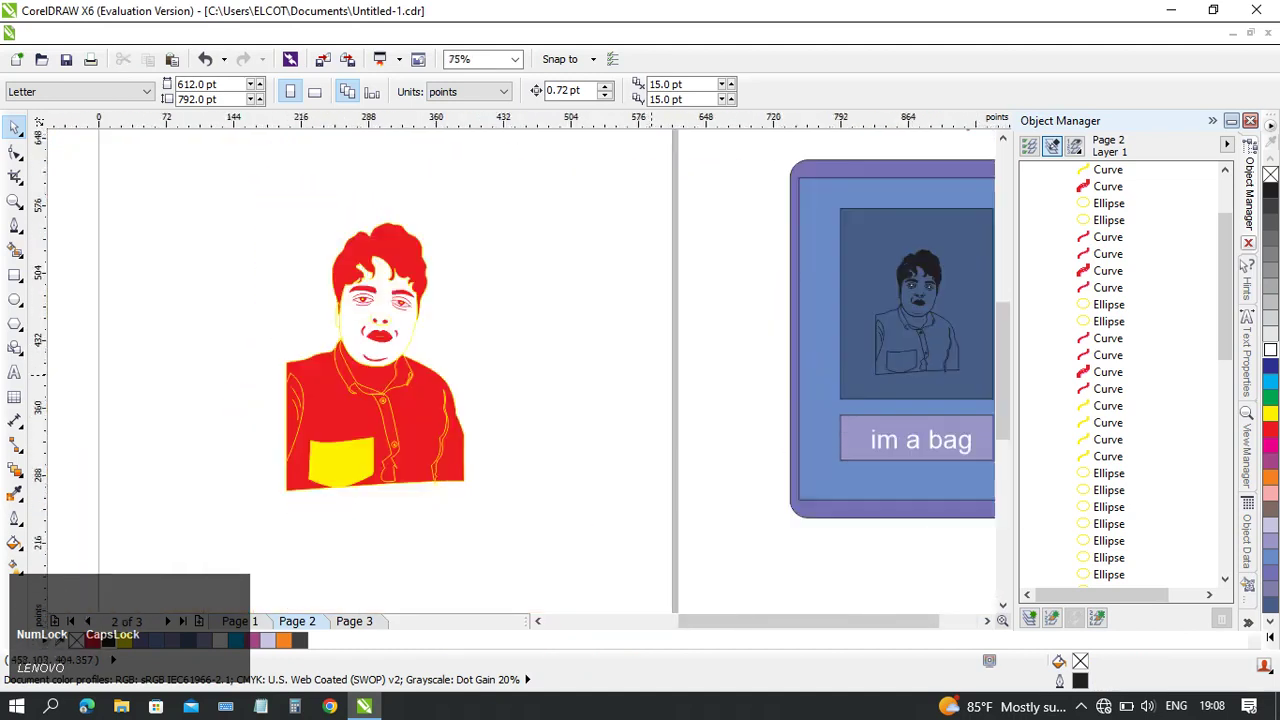
pyautogui.moveTo(556, 368); pyautogui.dragTo(647, 374)
pyautogui.scroll(-1, 647, 376)
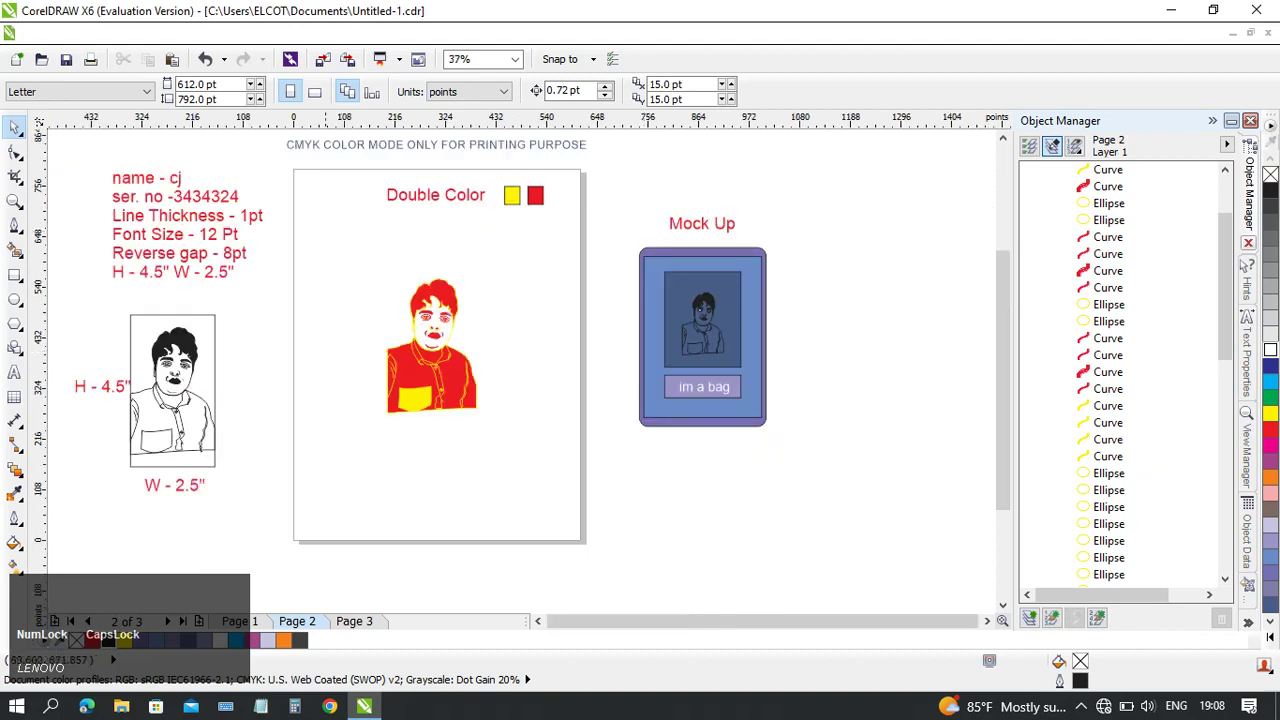
pyautogui.click(239, 621)
pyautogui.moveTo(306, 246); pyautogui.dragTo(547, 523)
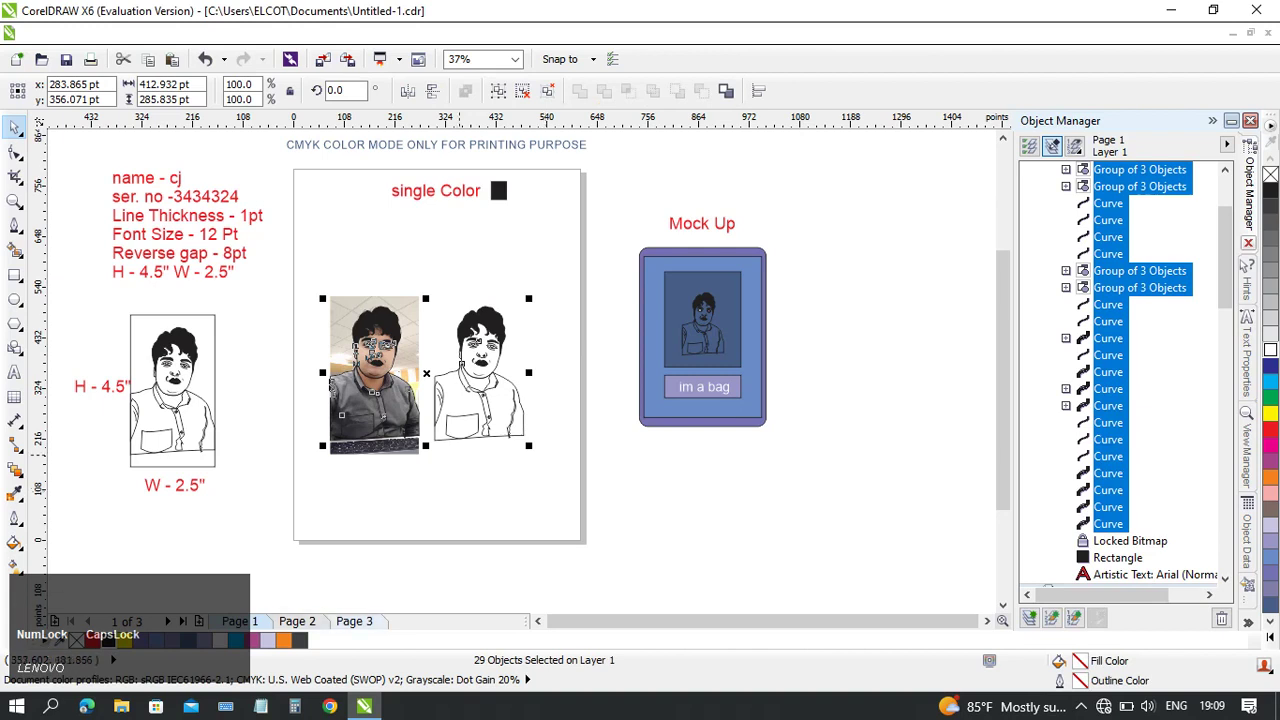
pyautogui.click(354, 621)
pyautogui.moveTo(449, 313); pyautogui.dragTo(555, 359)
pyautogui.hotkey('ctrl', 's')
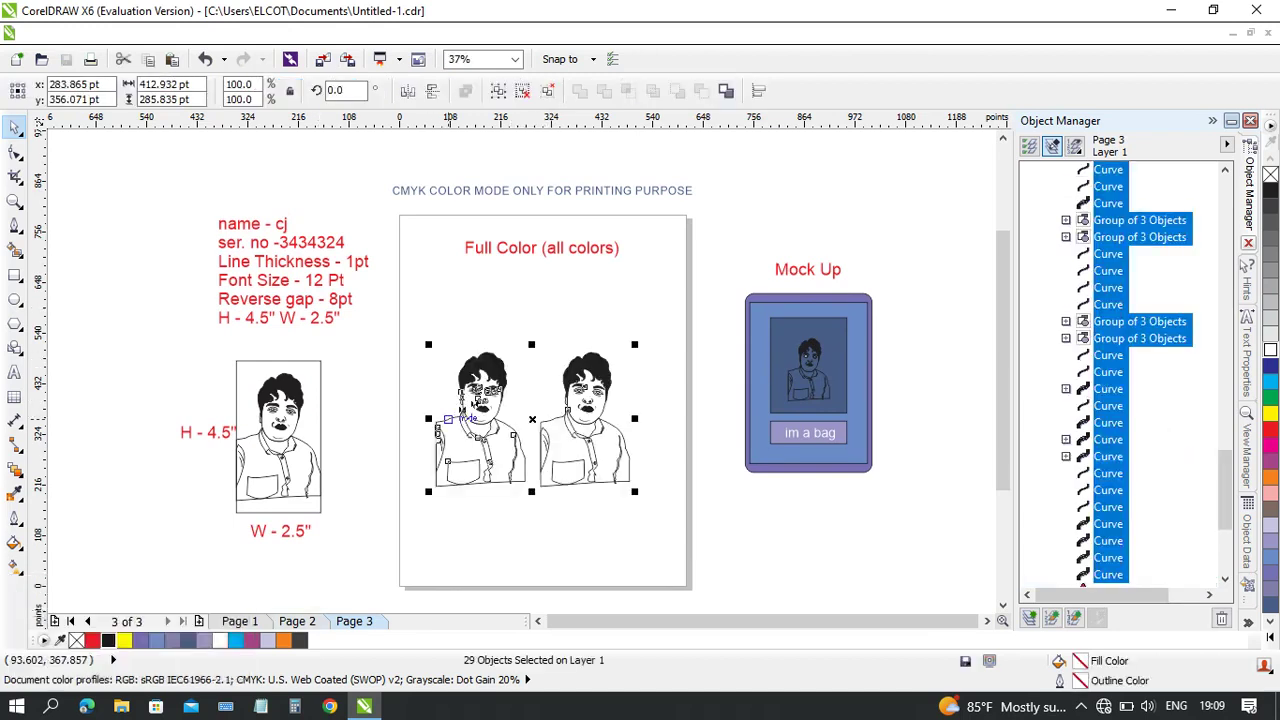
pyautogui.hotkey('ctrl', 'z')
pyautogui.click(297, 620)
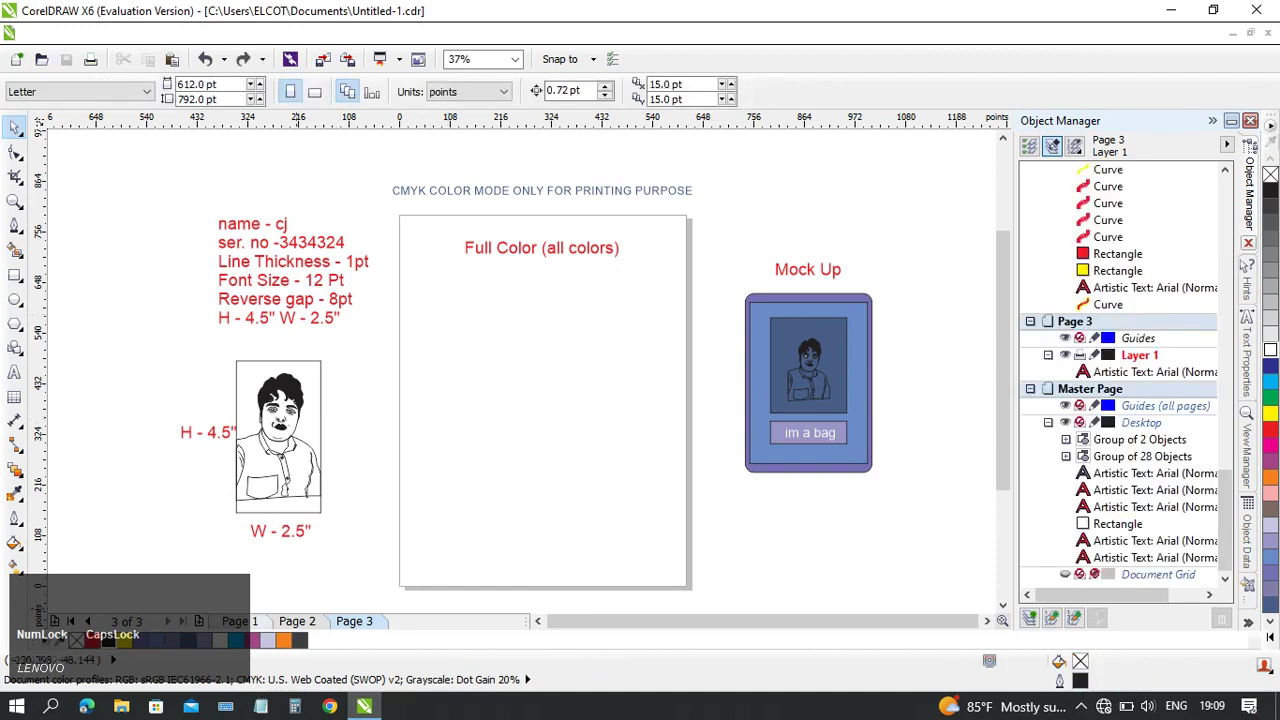
# - Unlock the portrait photo on Page 1 and copy it with both line drawings onto Page 3
pyautogui.click(240, 621)
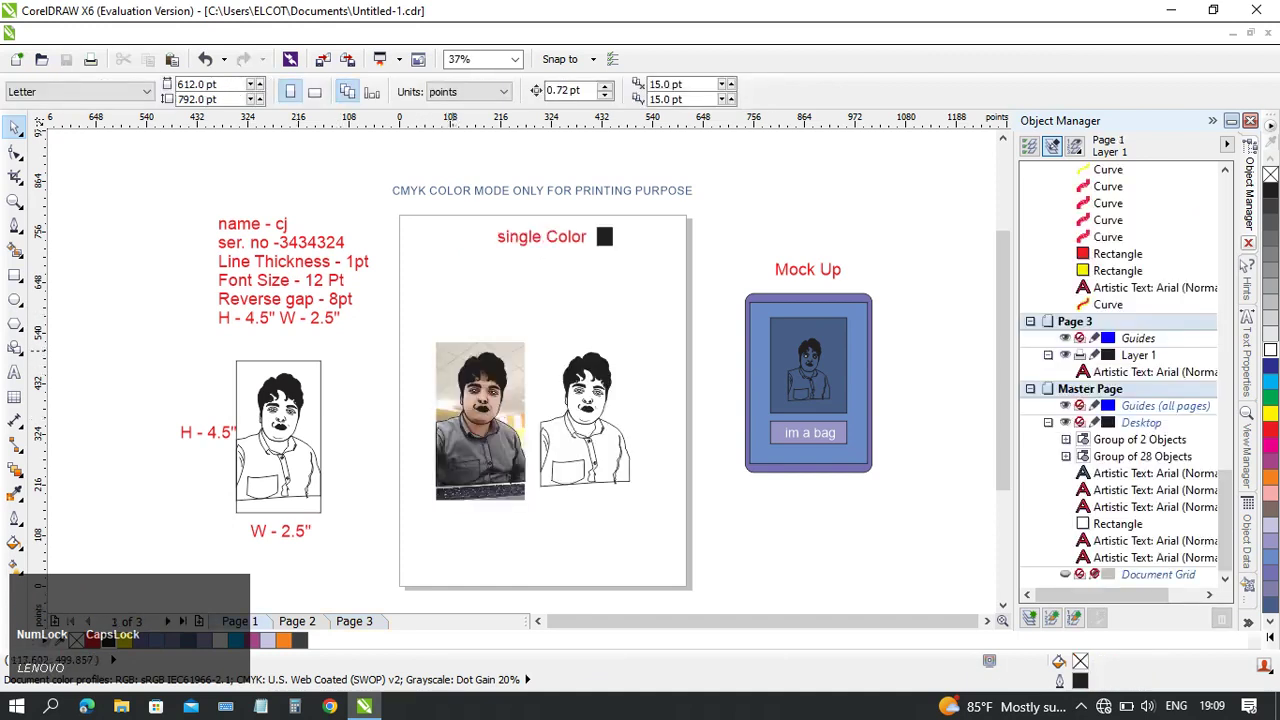
pyautogui.rightClick(453, 350)
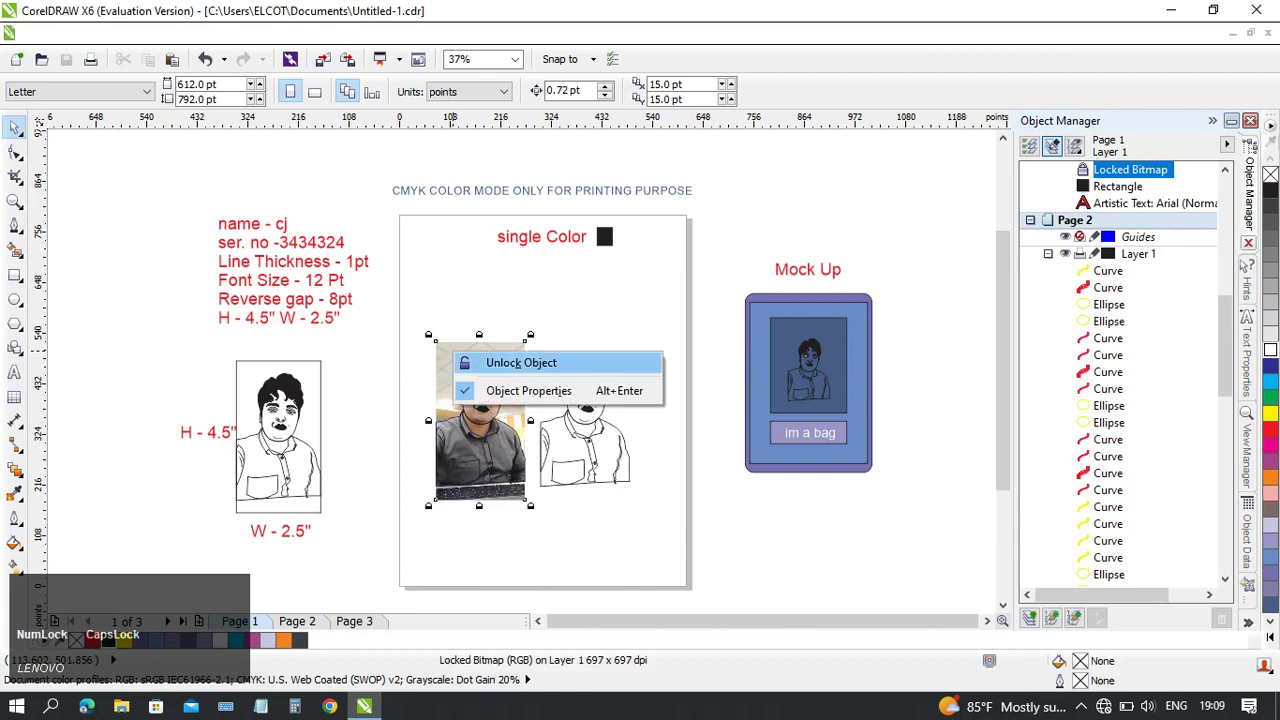
pyautogui.click(520, 363)
pyautogui.moveTo(397, 292); pyautogui.dragTo(653, 571)
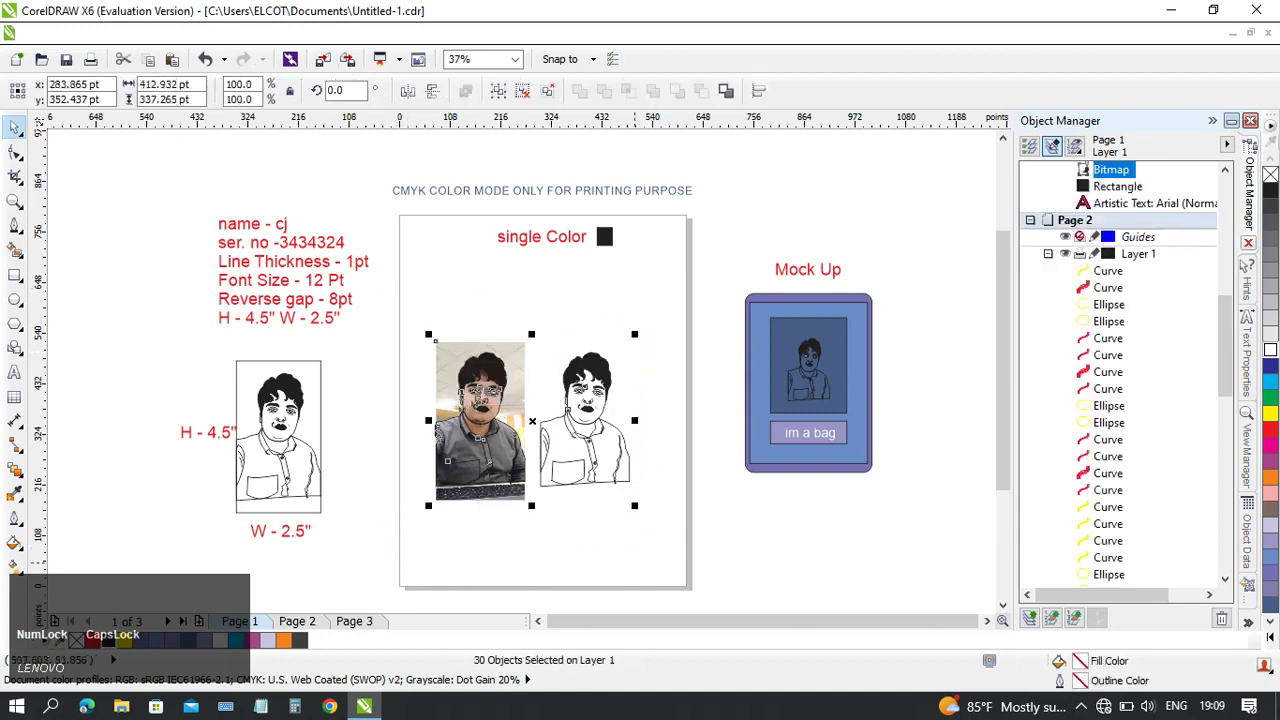
pyautogui.click(354, 621)
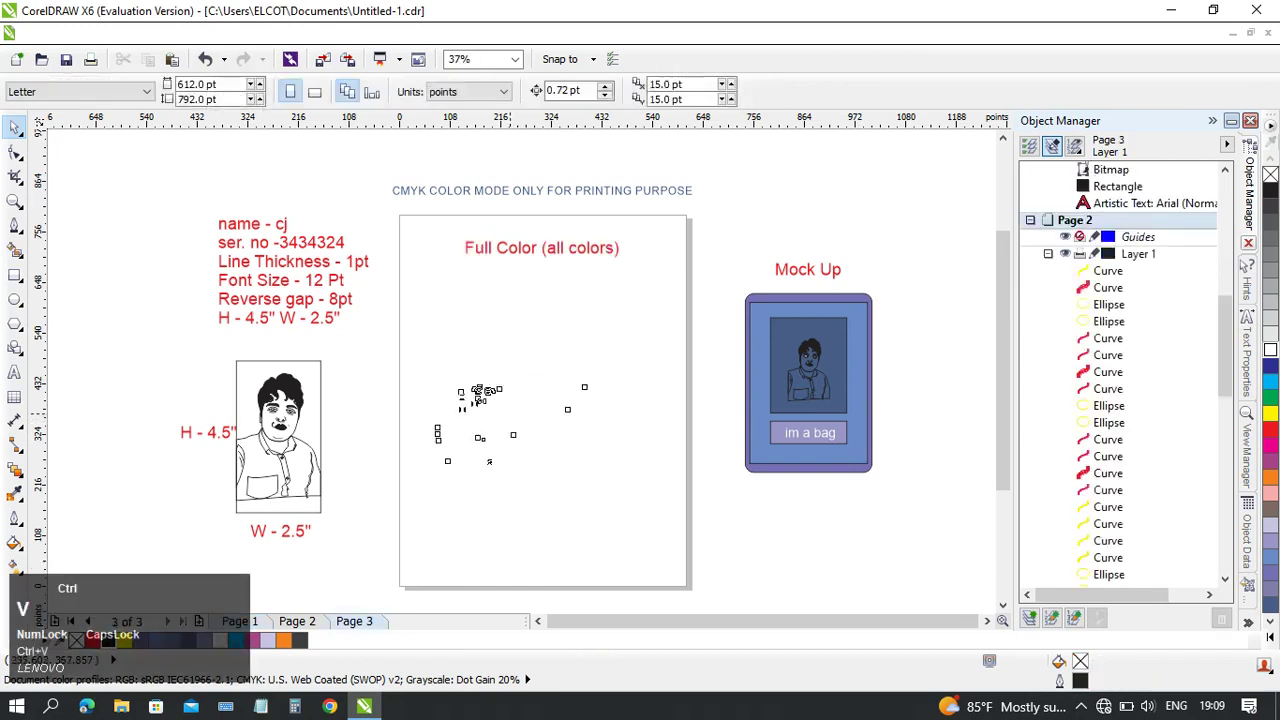
pyautogui.click(535, 545)
# - Examine the copied portraits, the "Full Color (all colors)" heading and the CMYK printing note on Page 3
pyautogui.scroll(1, 569, 428)
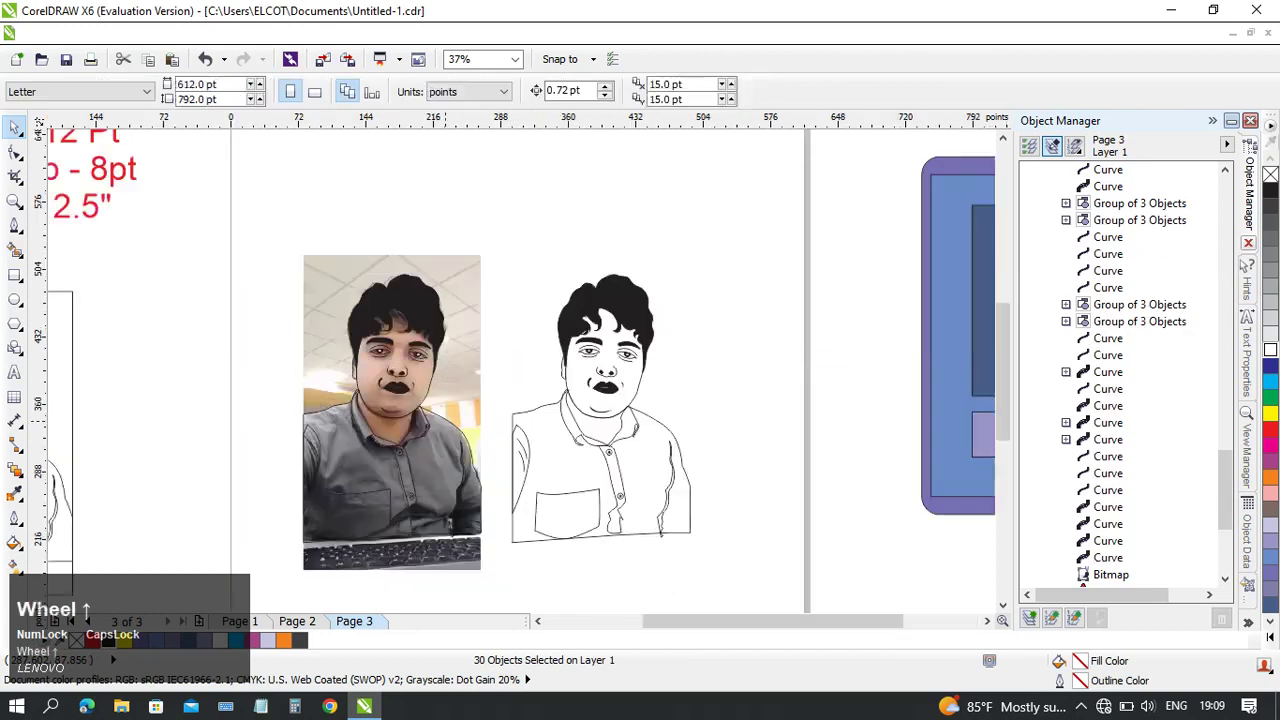
pyautogui.middleClick(480, 350)
pyautogui.scroll(-2, 450, 412)
pyautogui.middleClick(520, 390)
pyautogui.scroll(1, 580, 368)
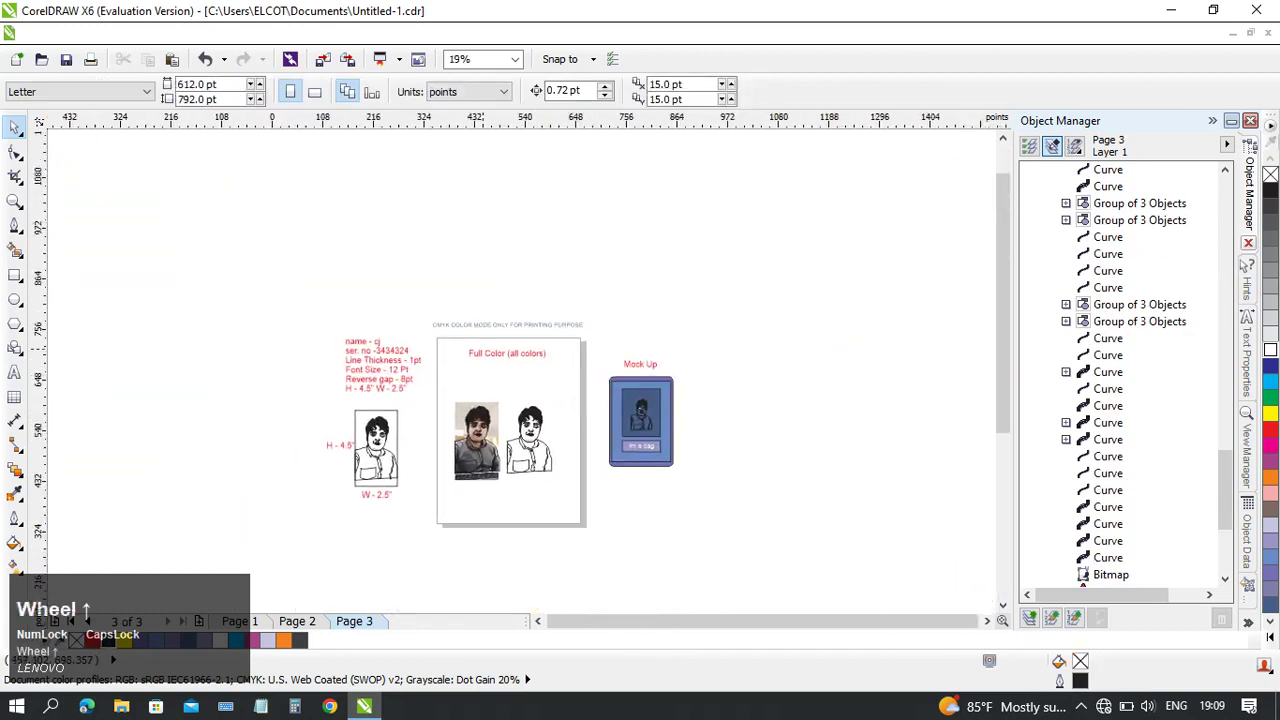
pyautogui.scroll(1, 605, 361)
pyautogui.click(415, 345)
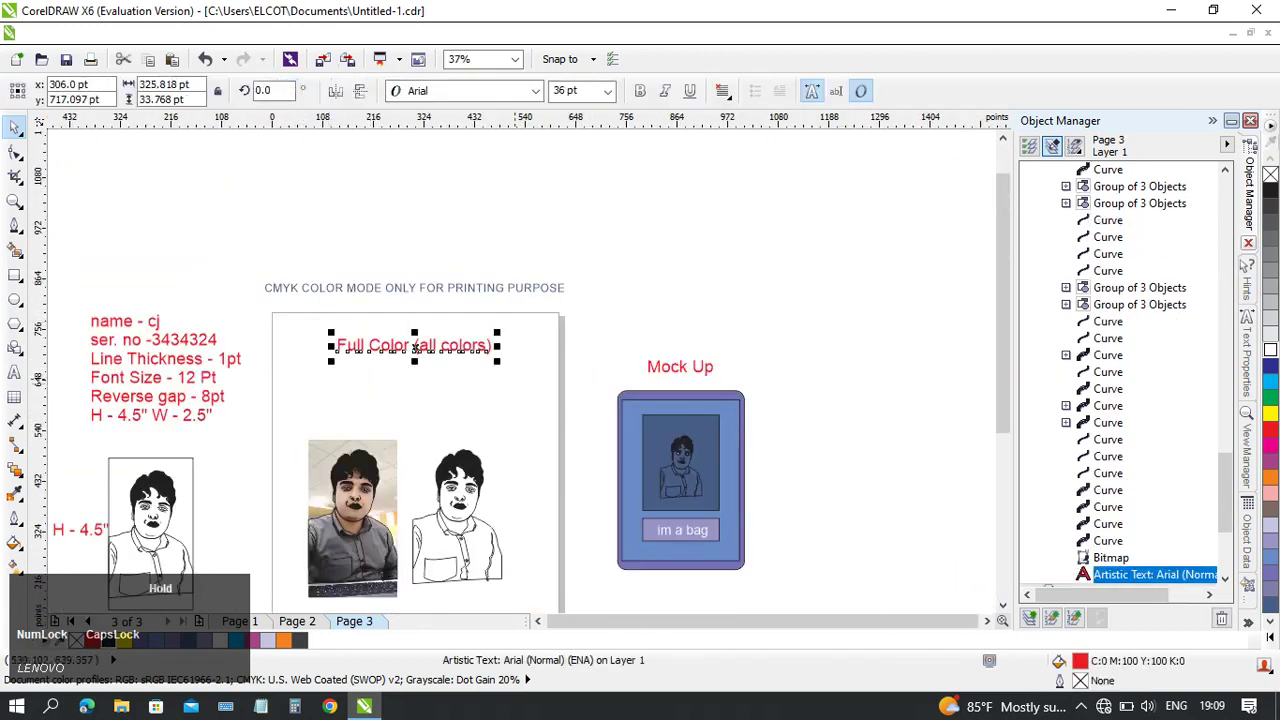
pyautogui.scroll(1, 415, 347)
pyautogui.scroll(1, 432, 376)
pyautogui.click(432, 376)
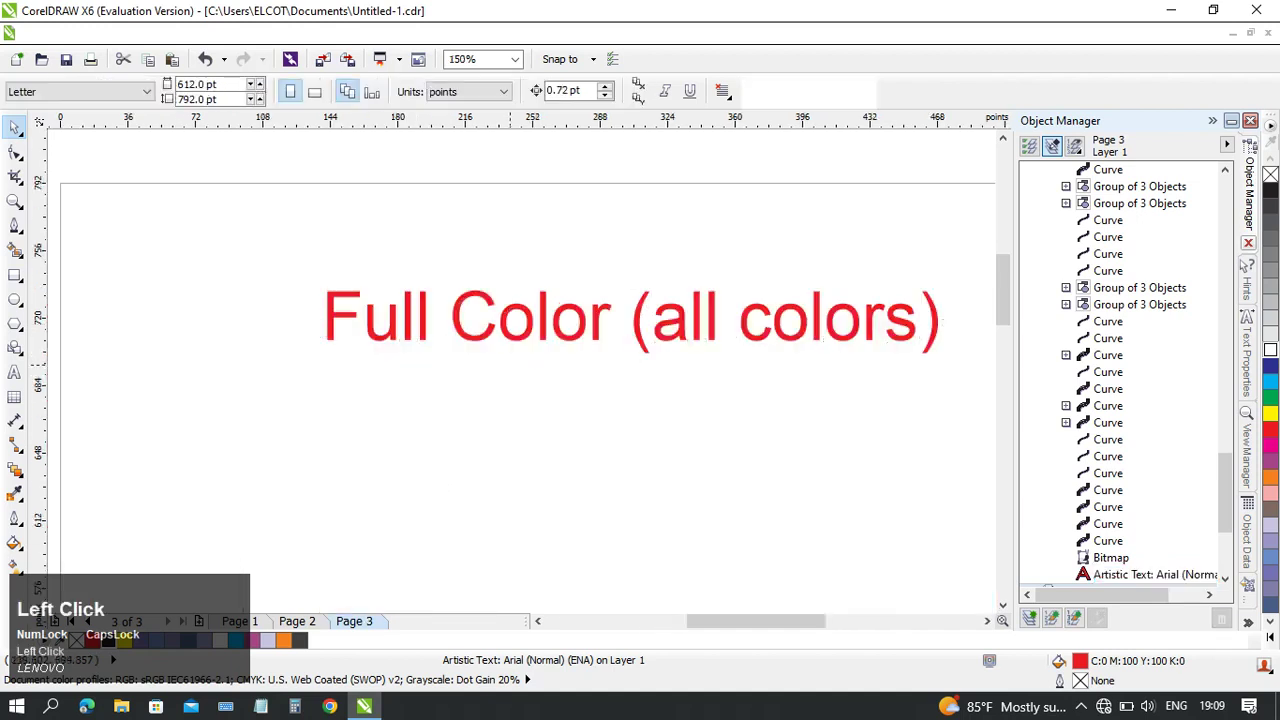
pyautogui.middleClick(432, 376)
pyautogui.scroll(-3, 521, 383)
pyautogui.middleClick(634, 462)
pyautogui.scroll(1, 638, 306)
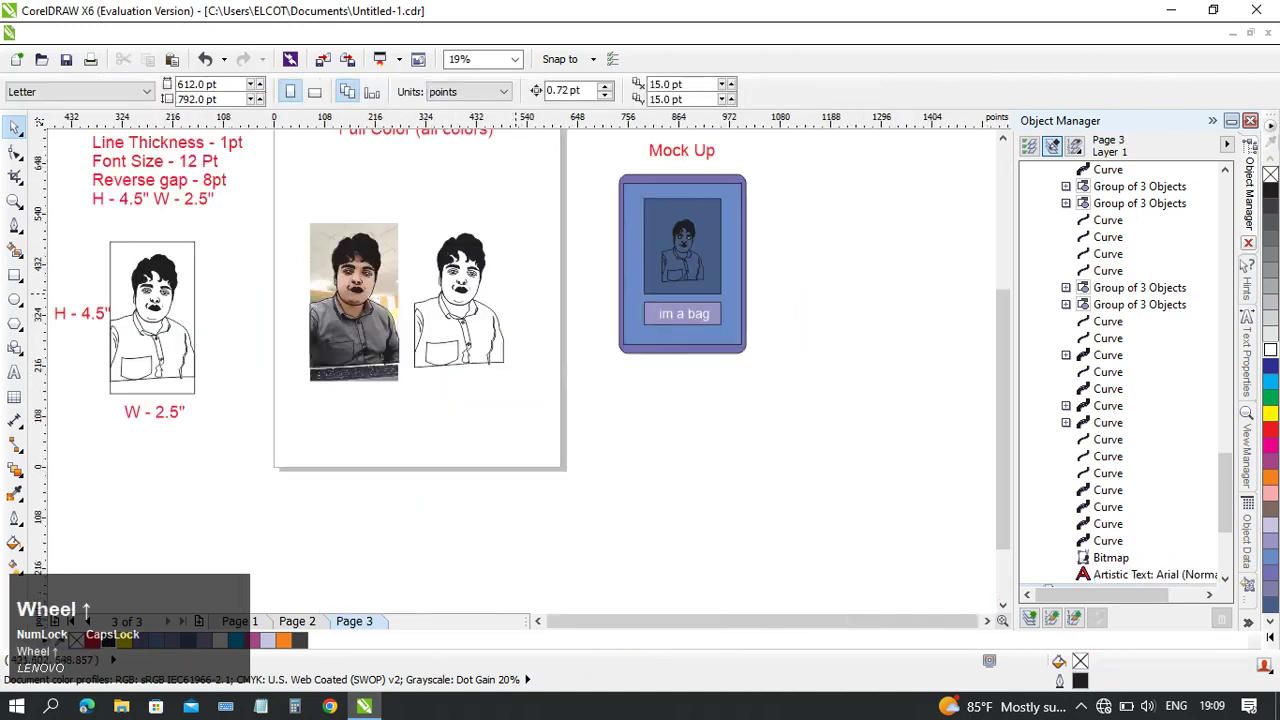
pyautogui.middleClick(638, 306)
pyautogui.scroll(1, 569, 432)
pyautogui.middleClick(438, 437)
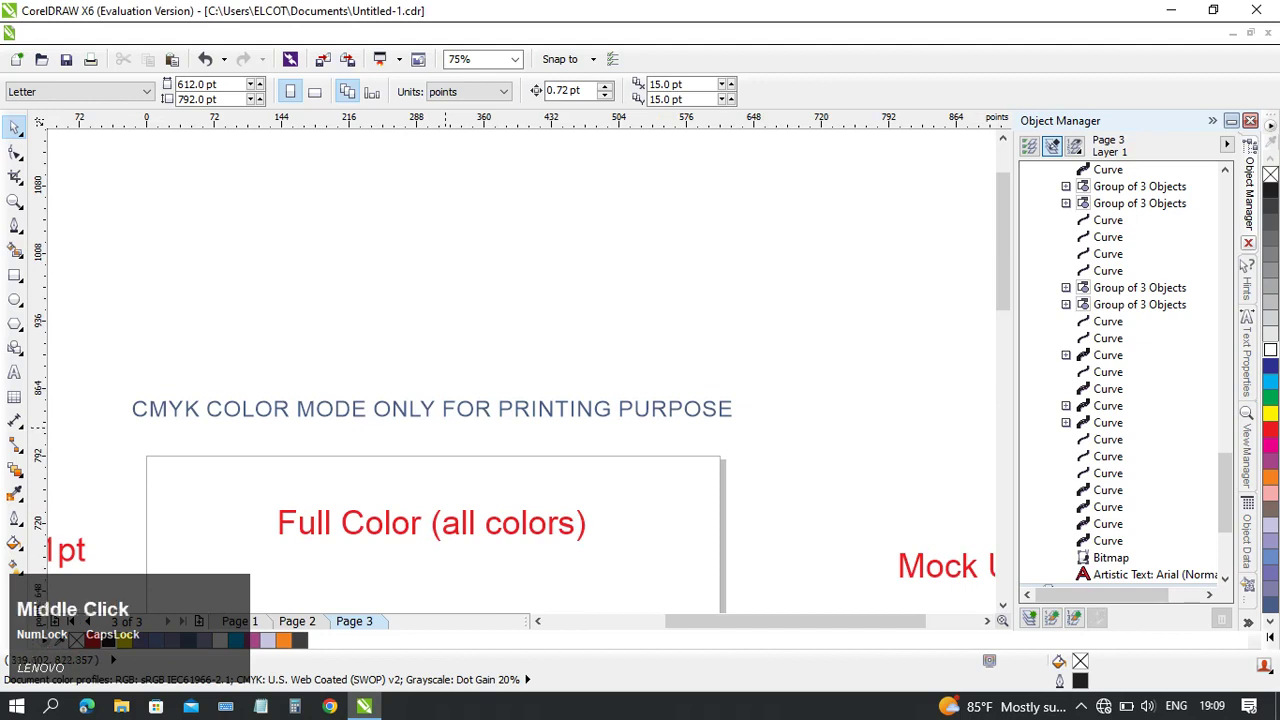
# - Examine the Page 3 layout, including the CMYK note, the Mock Up and the red specification list beside the page
pyautogui.scroll(1, 539, 340)
pyautogui.scroll(-1, 520, 380)
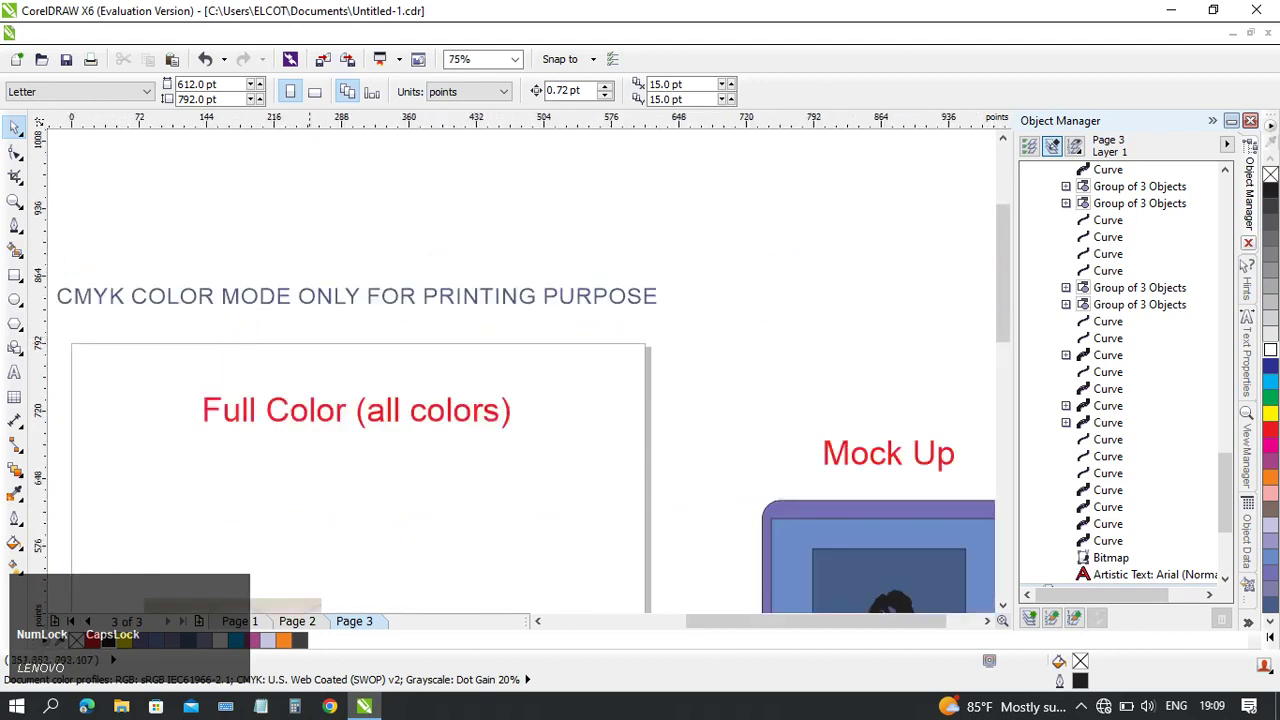
pyautogui.middleClick(520, 380)
pyautogui.scroll(-1, 520, 380)
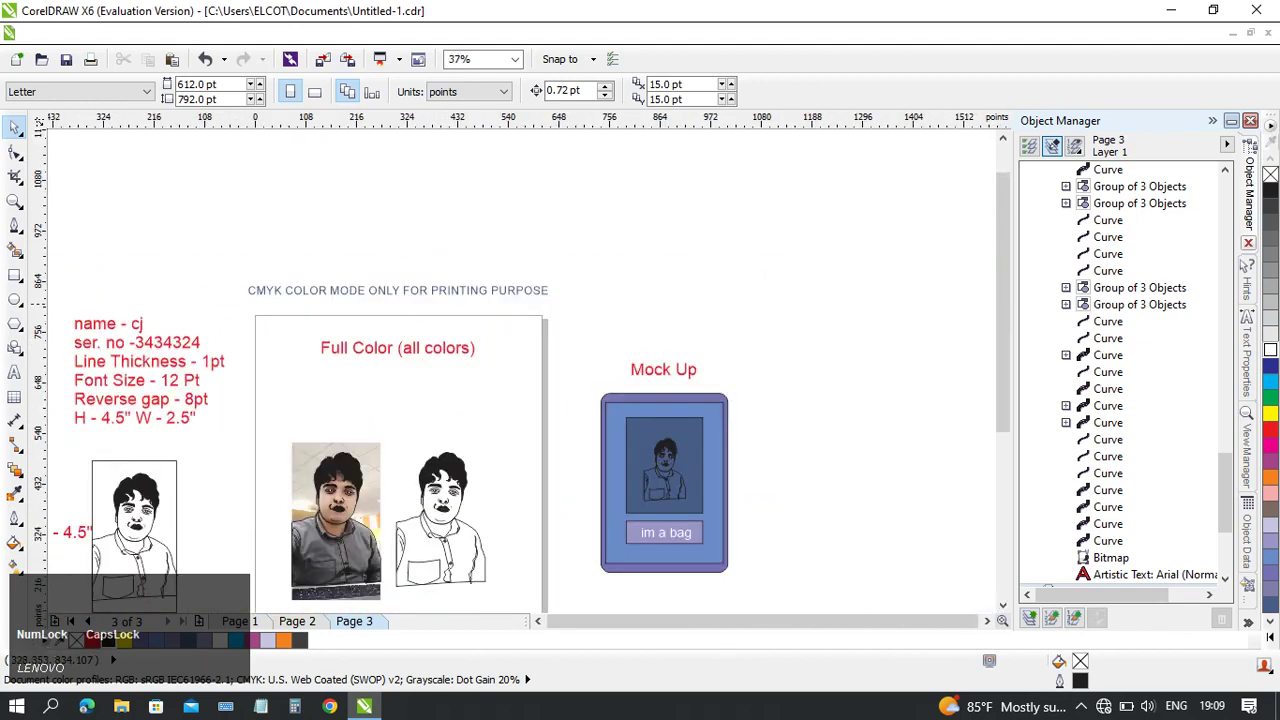
pyautogui.middleClick(520, 380)
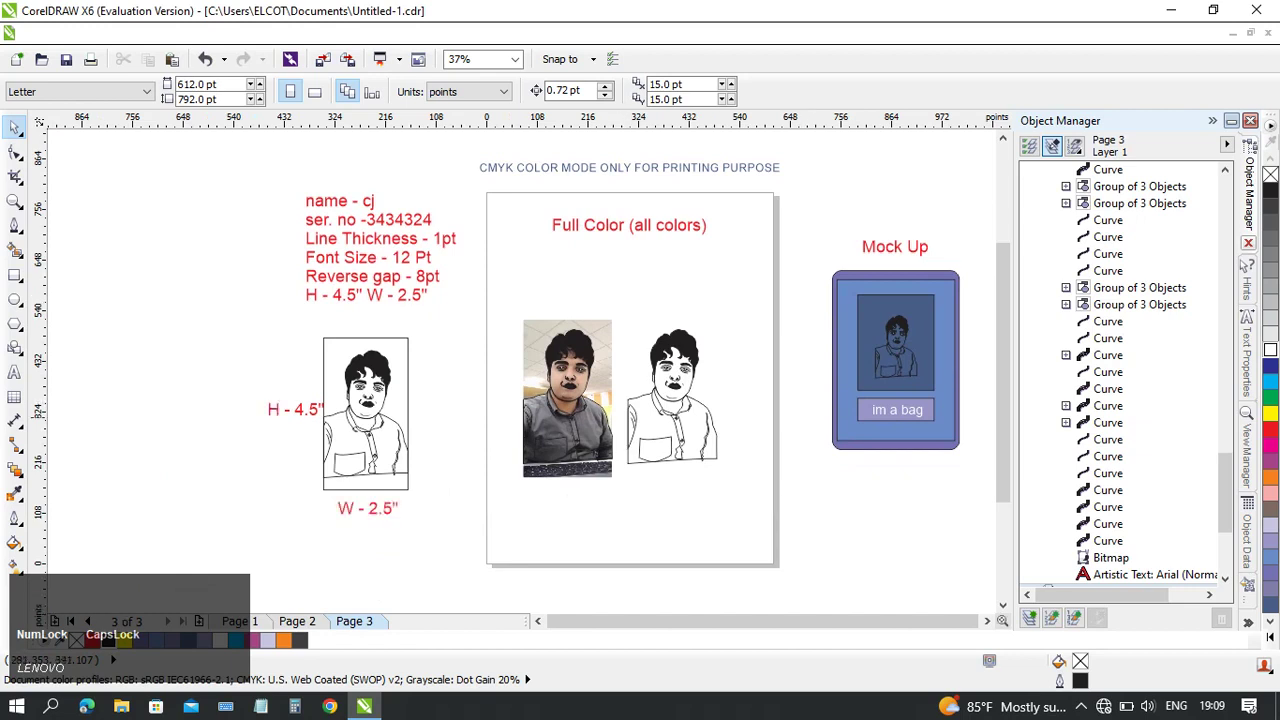
pyautogui.middleClick(623, 404)
pyautogui.middleClick(380, 230)
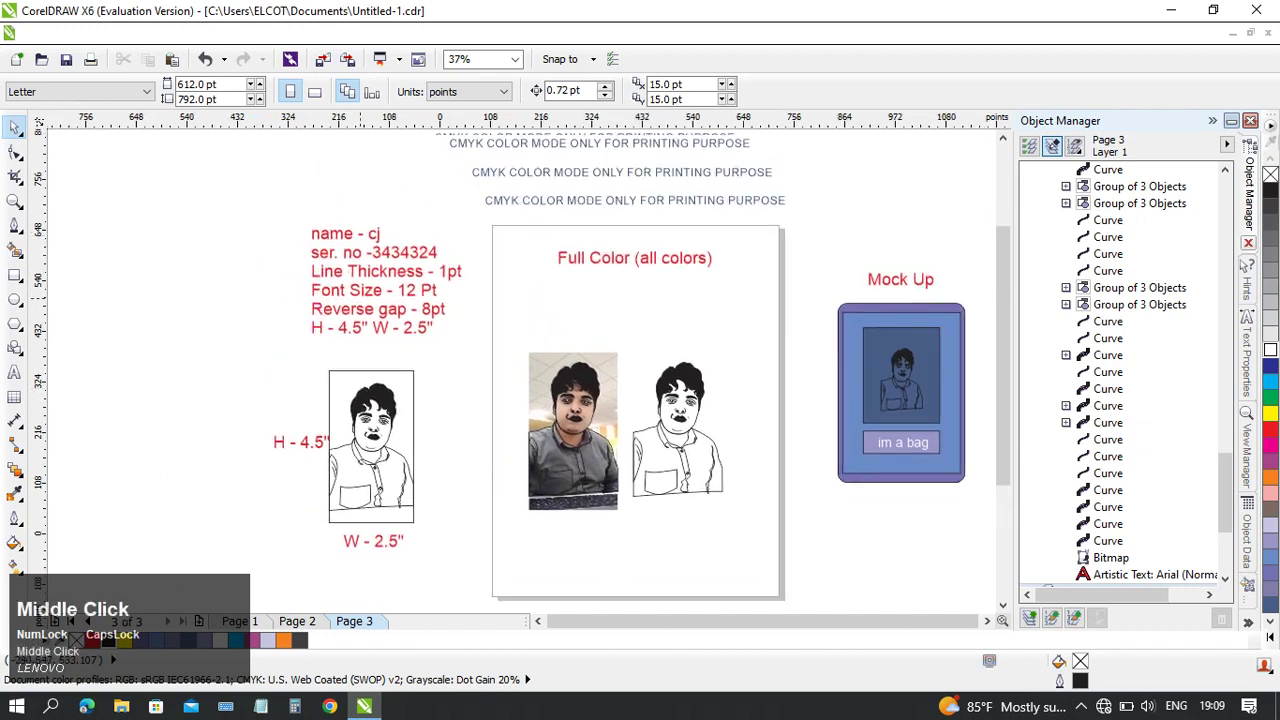
pyautogui.scroll(2, 434, 288)
pyautogui.middleClick(434, 288)
pyautogui.scroll(-1, 360, 377)
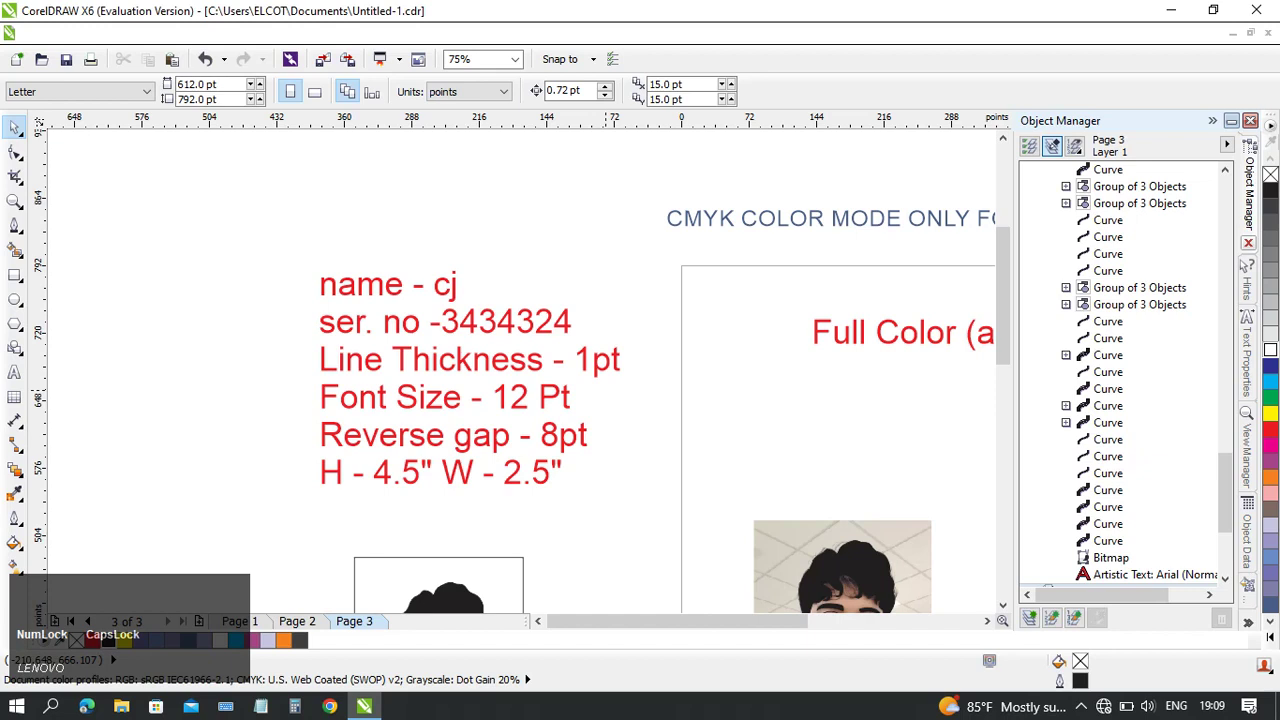
pyautogui.middleClick(360, 377)
pyautogui.scroll(-1, 629, 373)
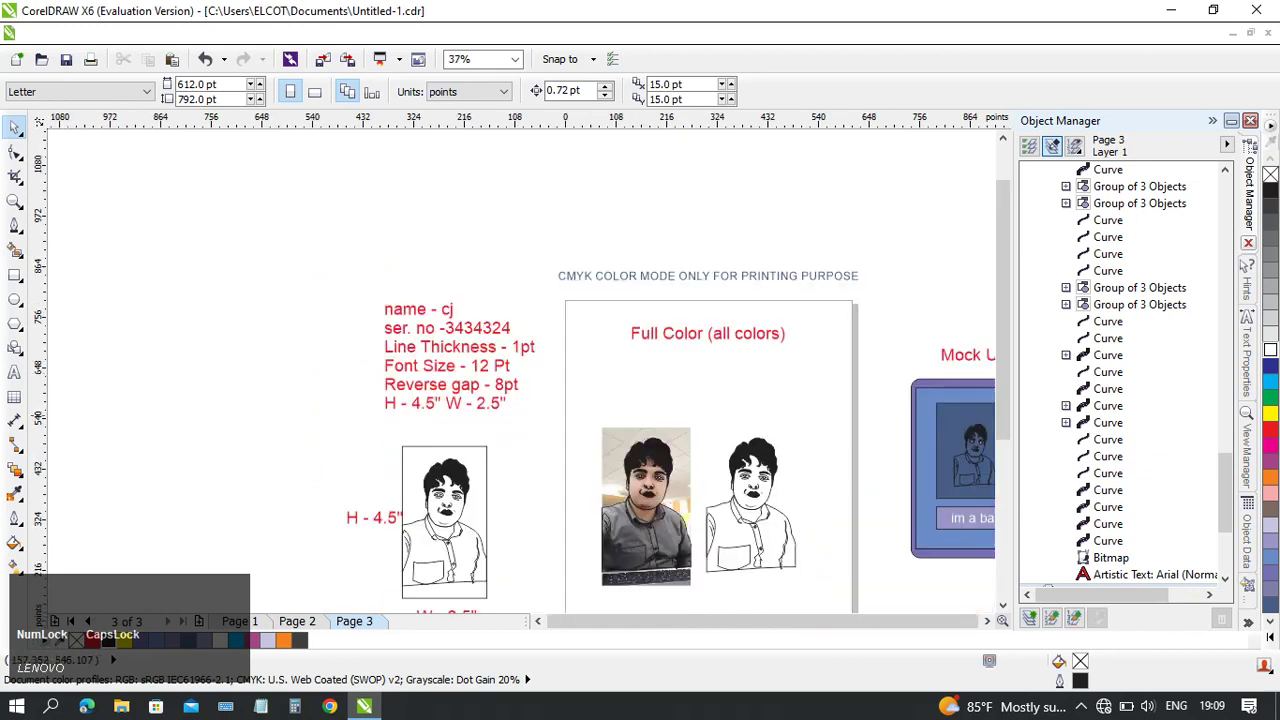
# - Ungroup all objects in the line drawing beside the portrait photo on Page 3
pyautogui.middleClick(629, 373)
pyautogui.scroll(1, 487, 338)
pyautogui.middleClick(444, 341)
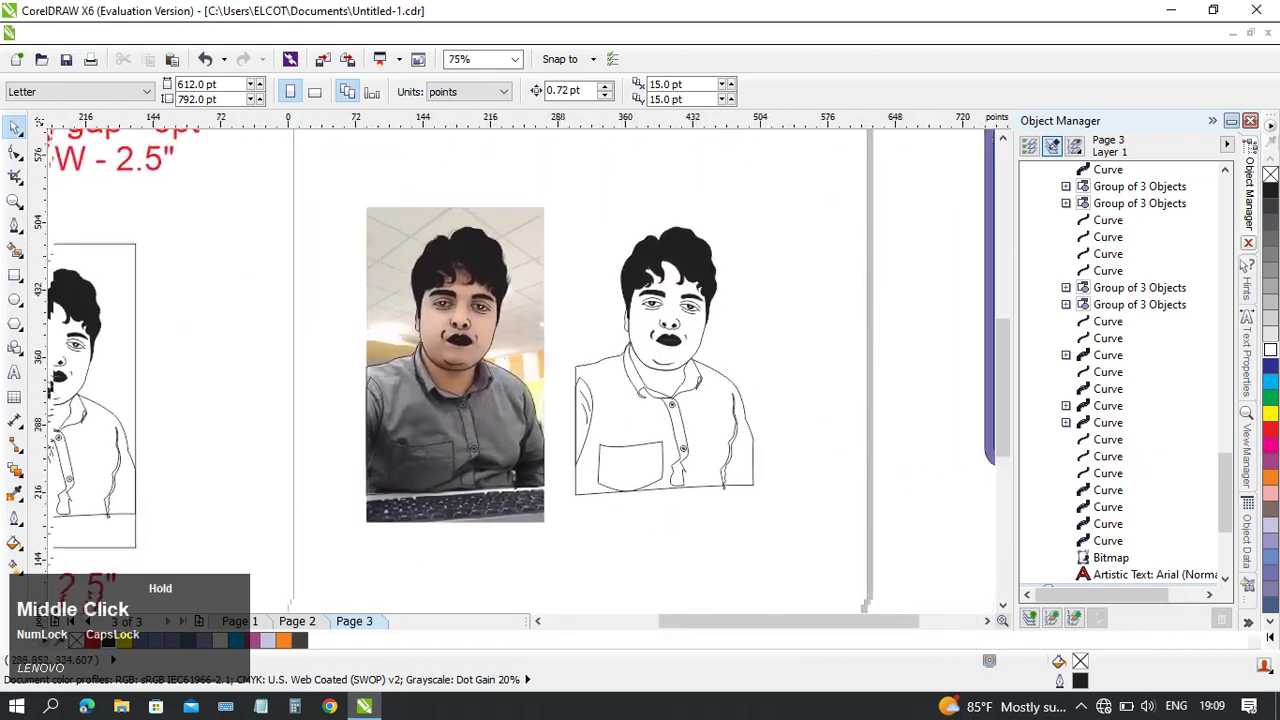
pyautogui.scroll(1, 583, 356)
pyautogui.middleClick(584, 340)
pyautogui.scroll(-1, 265, 311)
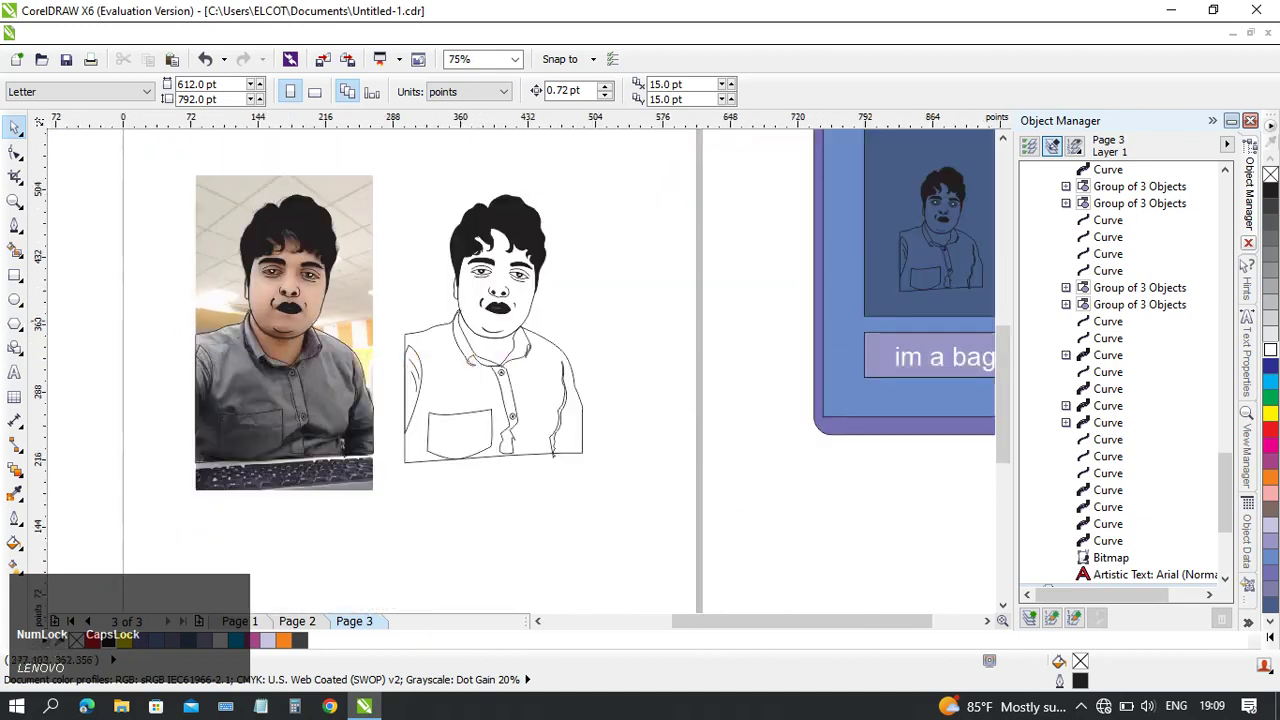
pyautogui.middleClick(265, 311)
pyautogui.click(621, 276)
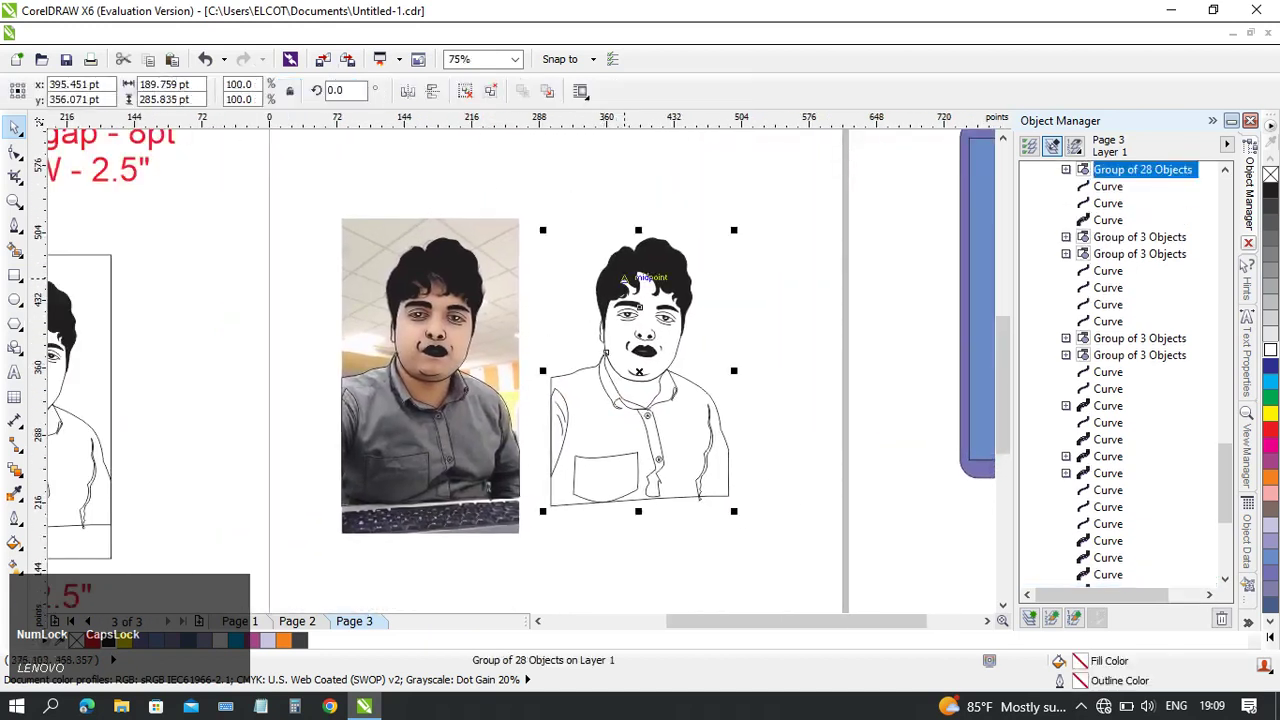
pyautogui.rightClick(623, 478)
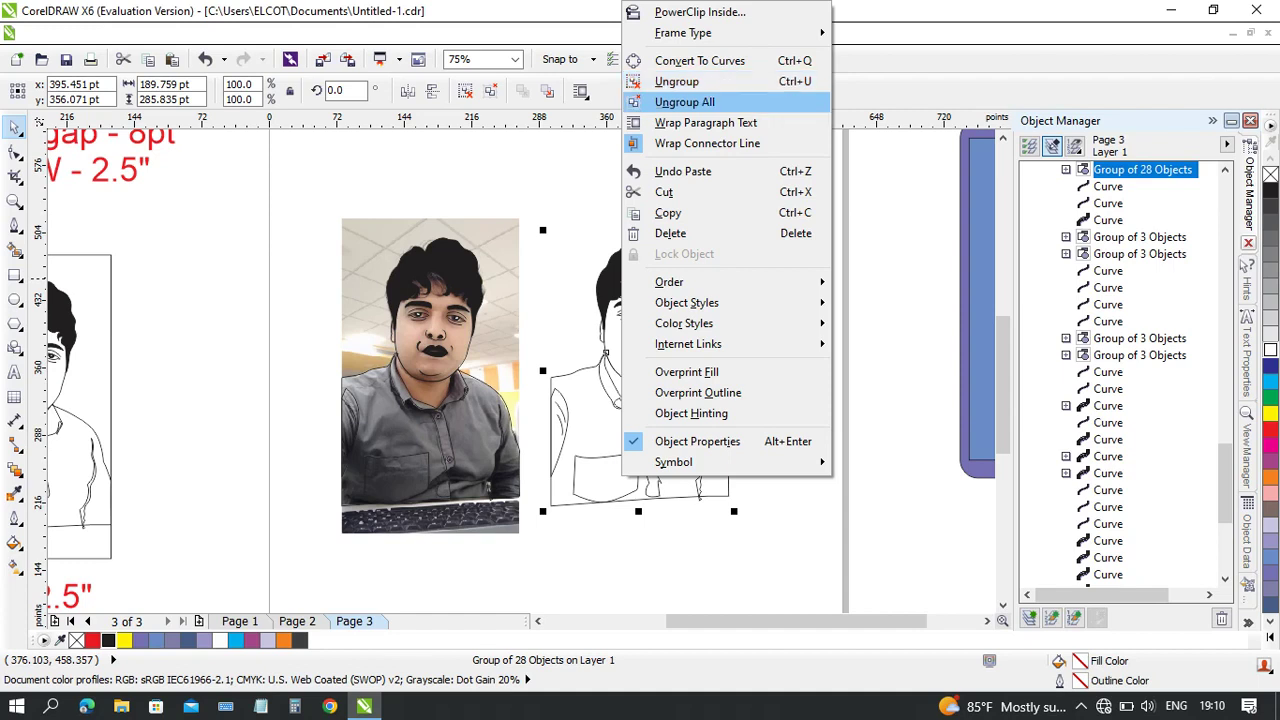
pyautogui.click(684, 102)
pyautogui.click(808, 277)
pyautogui.scroll(1, 626, 280)
pyautogui.moveTo(484, 275)
pyautogui.mouseDown()
pyautogui.moveTo(476, 260)
pyautogui.moveTo(600, 236)
pyautogui.mouseUp()
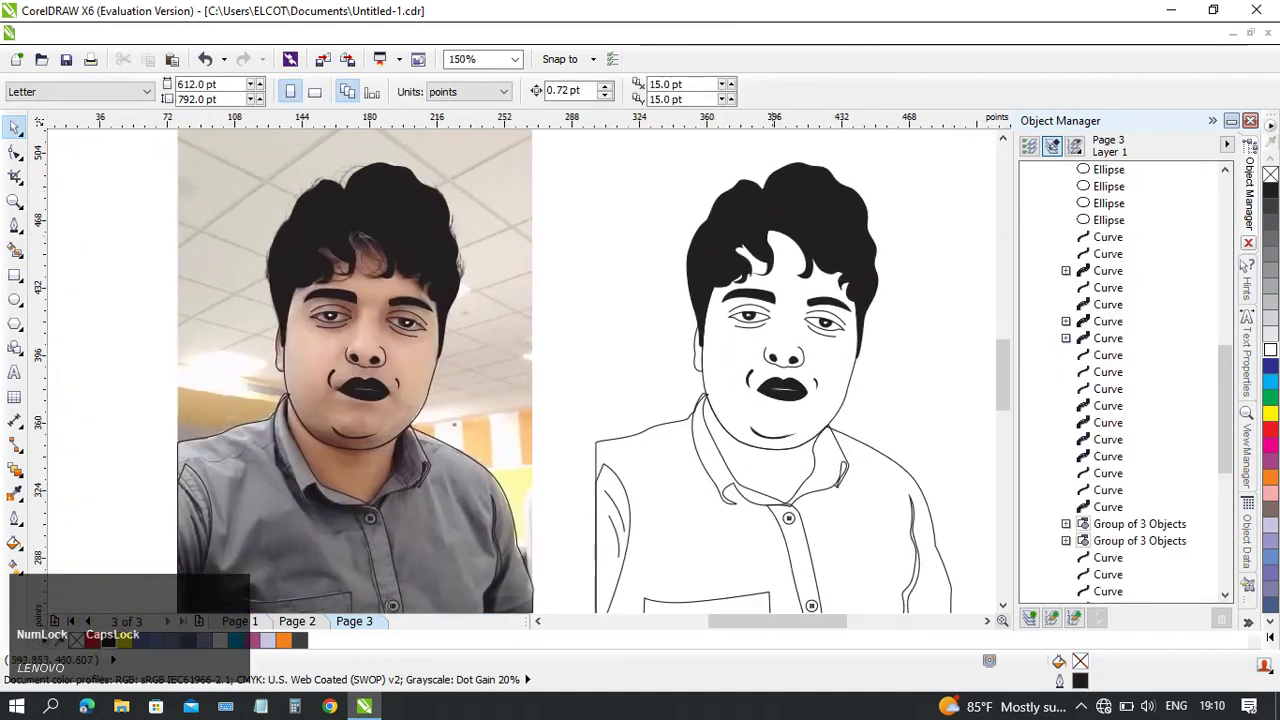
# - Move the line drawing off the portrait photo to the empty area below the page and save the document
pyautogui.click(772, 203)
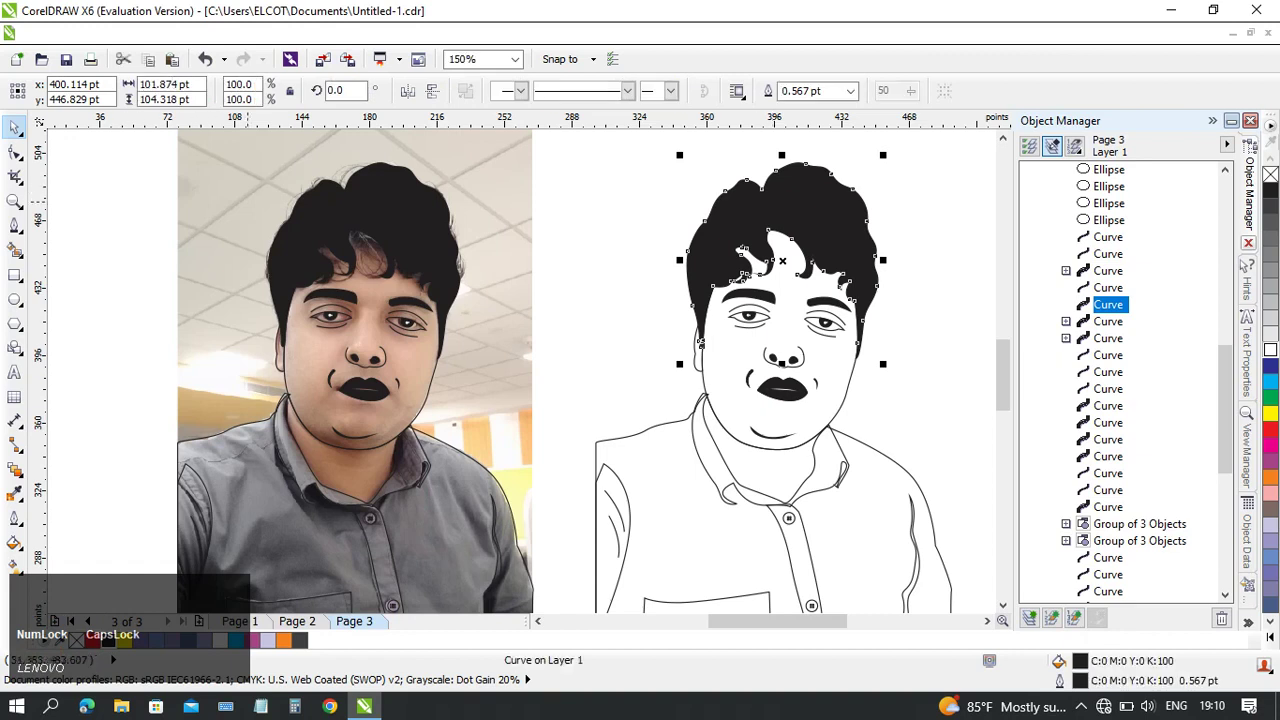
pyautogui.scroll(-1, 59, 225)
pyautogui.moveTo(59, 225); pyautogui.dragTo(465, 521)
pyautogui.moveTo(270, 188); pyautogui.dragTo(270, 188)
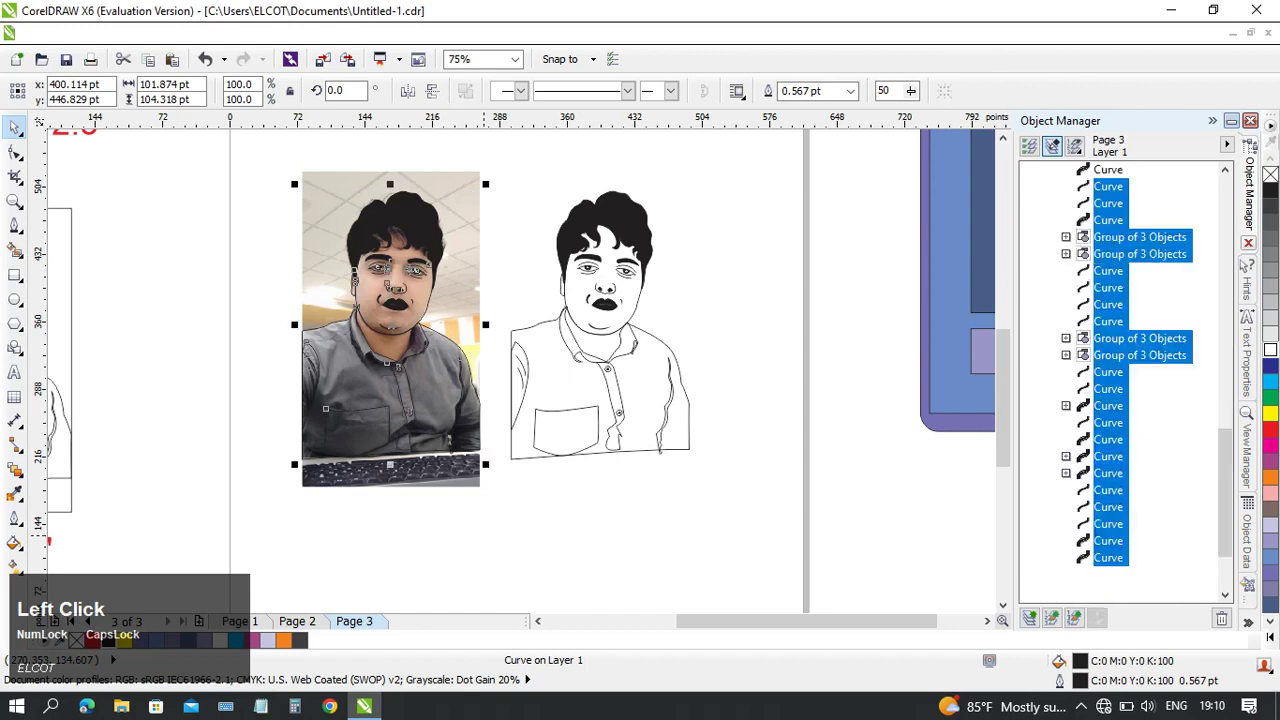
pyautogui.moveTo(390, 325); pyautogui.dragTo(222, 327)
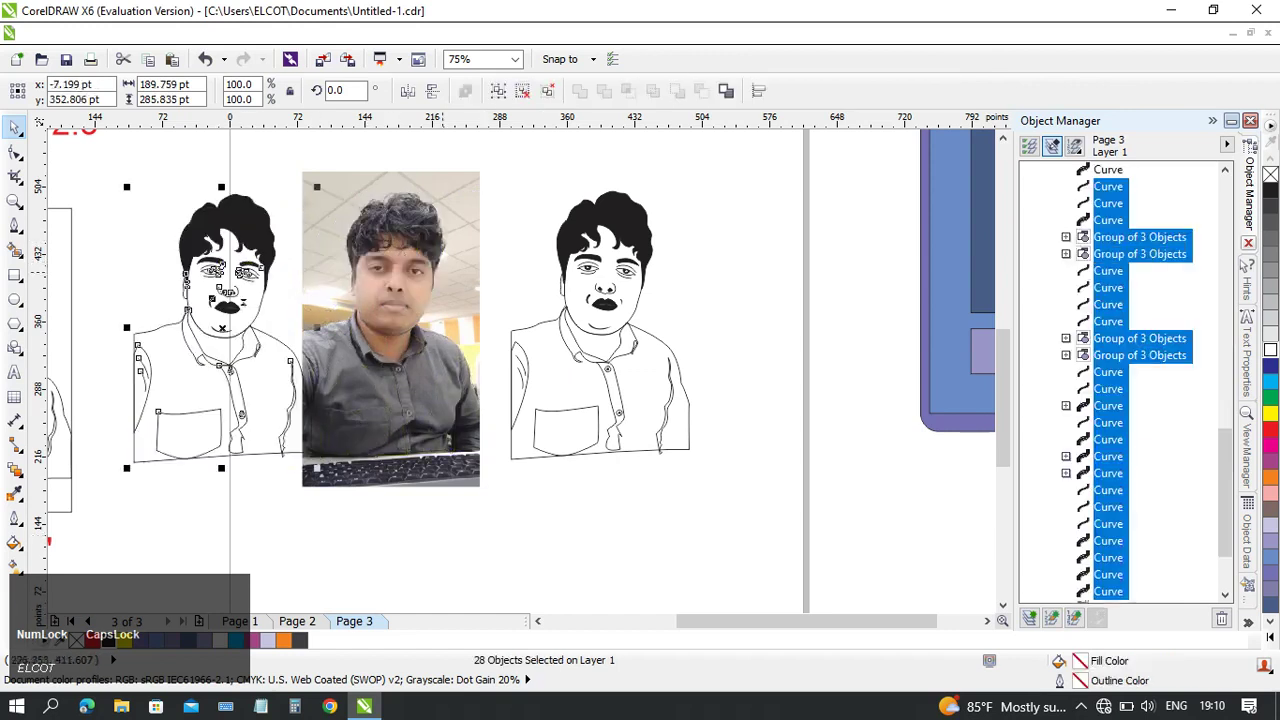
pyautogui.scroll(-1, 160, 330)
pyautogui.moveTo(160, 330)
pyautogui.mouseDown()
pyautogui.moveTo(271, 287)
pyautogui.moveTo(312, 292)
pyautogui.moveTo(343, 266)
pyautogui.moveTo(405, 515)
pyautogui.moveTo(420, 505)
pyautogui.mouseUp()
pyautogui.click(514, 501)
pyautogui.moveTo(514, 501); pyautogui.dragTo(533, 503)
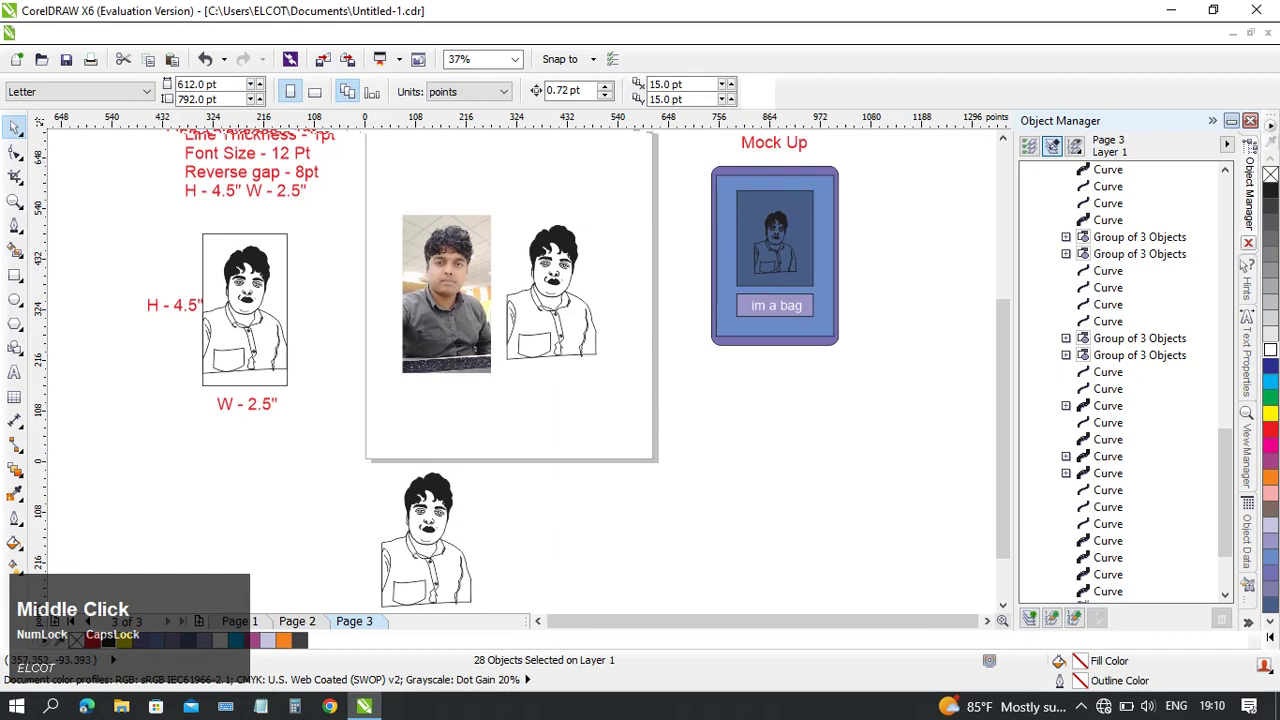
pyautogui.click(40, 33)
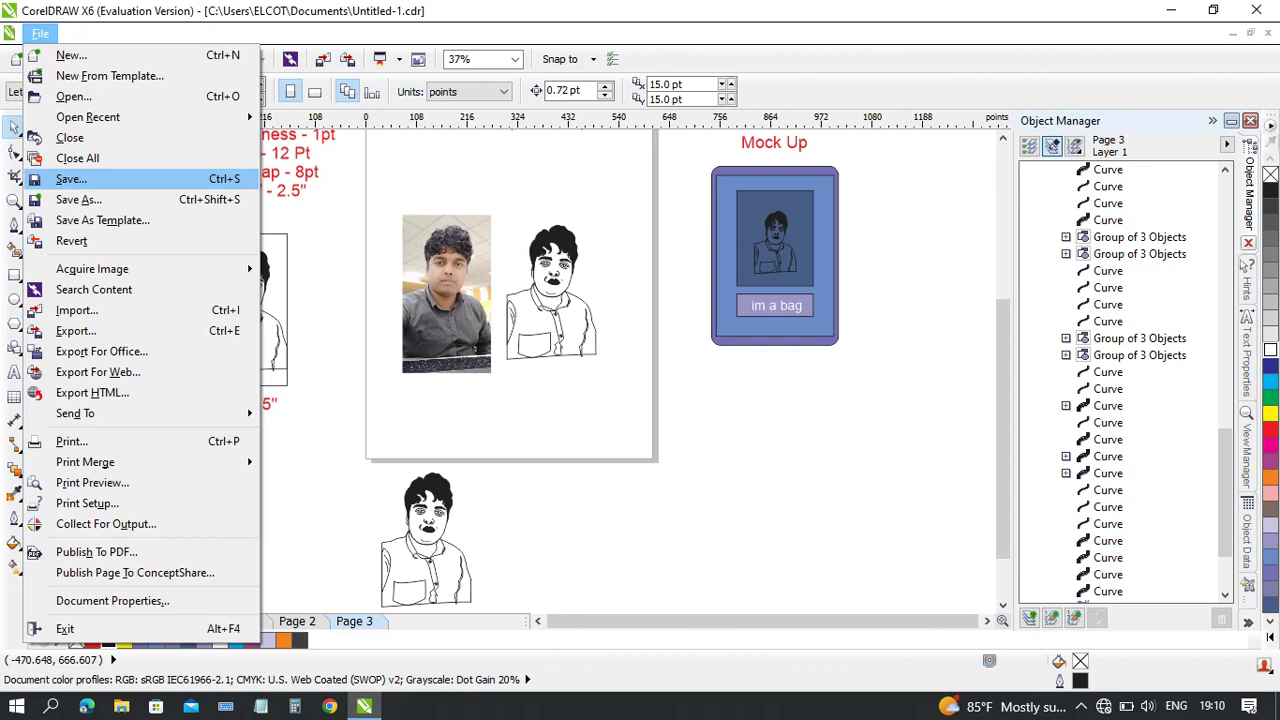
pyautogui.click(71, 179)
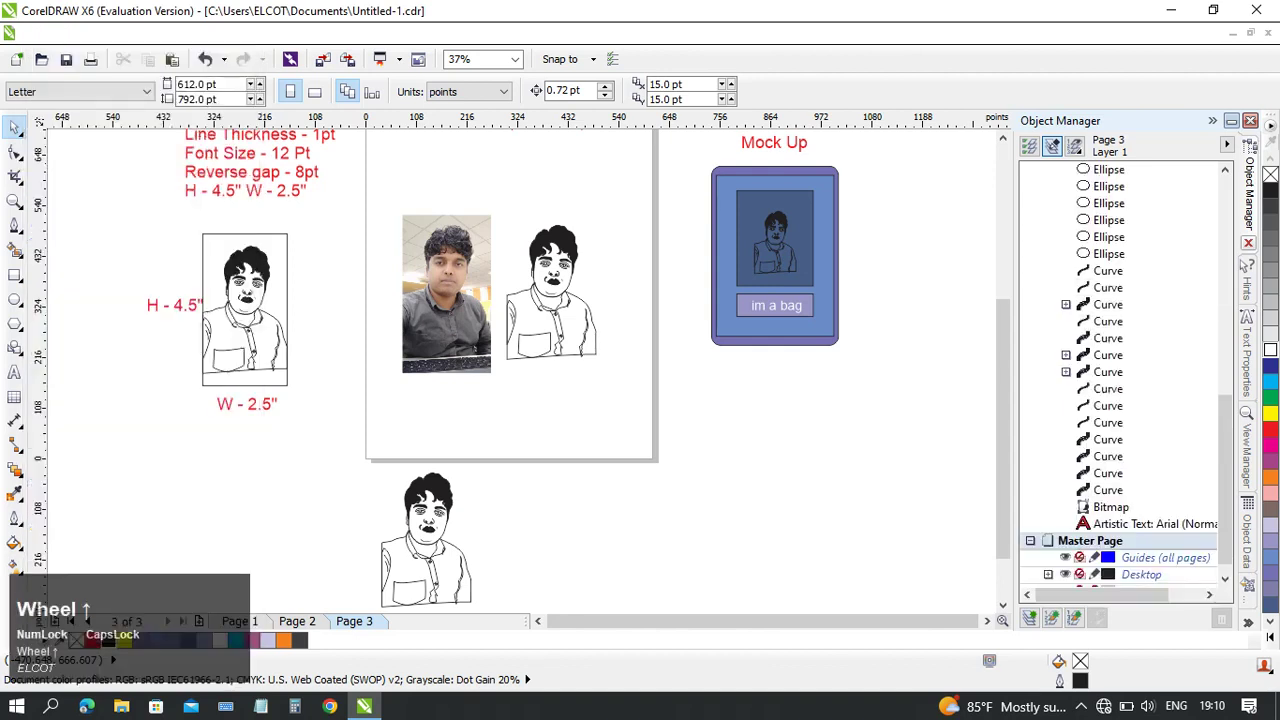
# - Fill the face outline of the line drawing with the skin tone #E4BAA2 sampled from the portrait photo
pyautogui.scroll(1, 552, 272)
pyautogui.scroll(2, 505, 221)
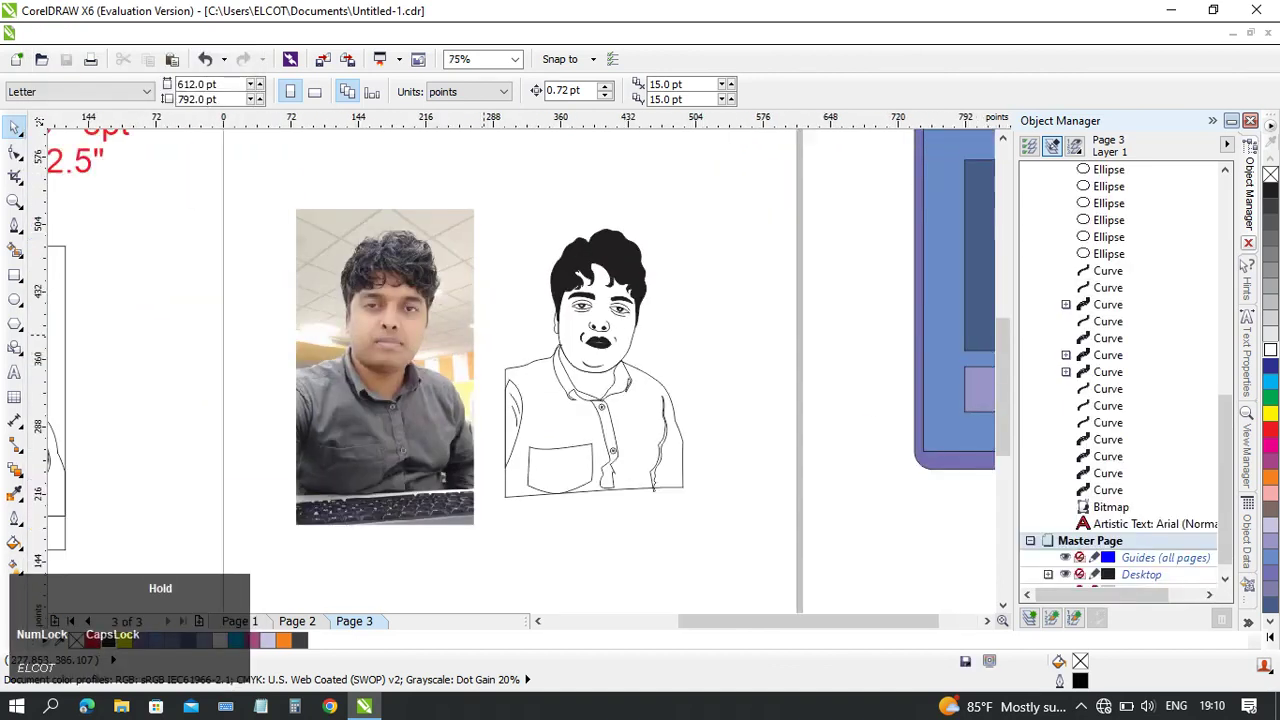
pyautogui.moveTo(484, 335); pyautogui.dragTo(505, 335)
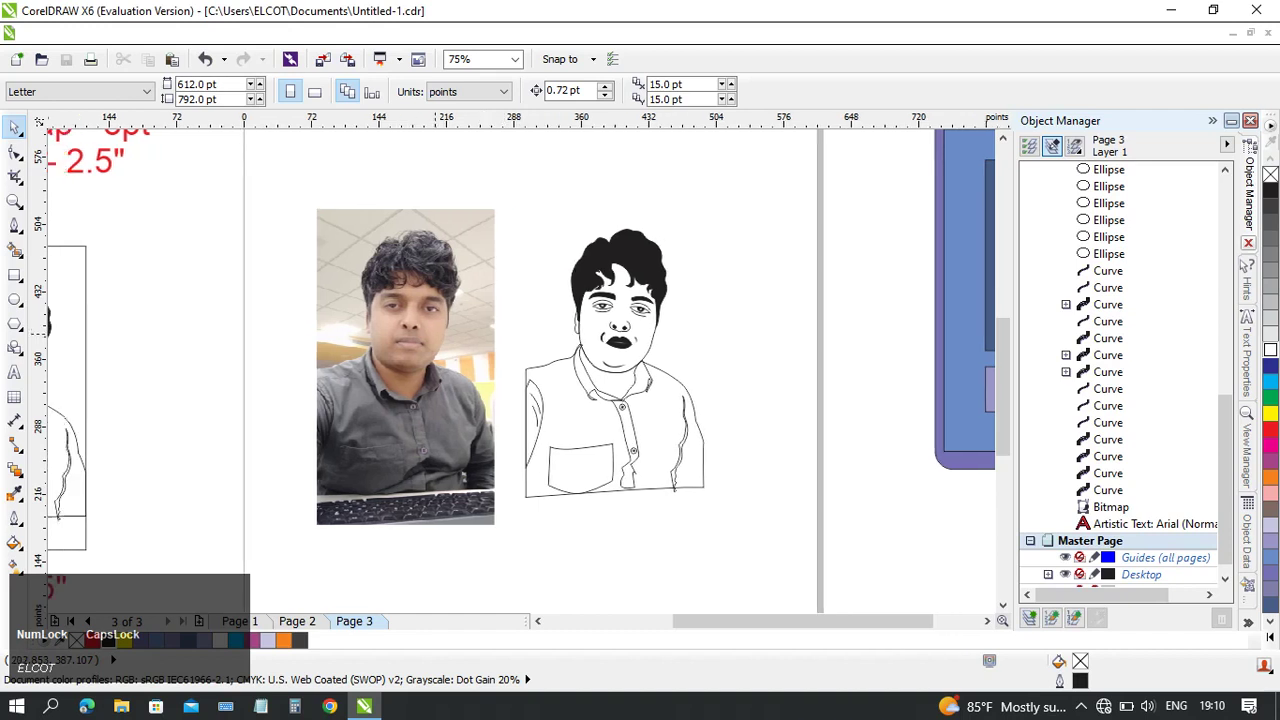
pyautogui.scroll(1, 414, 310)
pyautogui.moveTo(414, 310)
pyautogui.mouseDown()
pyautogui.moveTo(302, 299)
pyautogui.moveTo(366, 312)
pyautogui.mouseUp()
pyautogui.moveTo(792, 212); pyautogui.dragTo(787, 175)
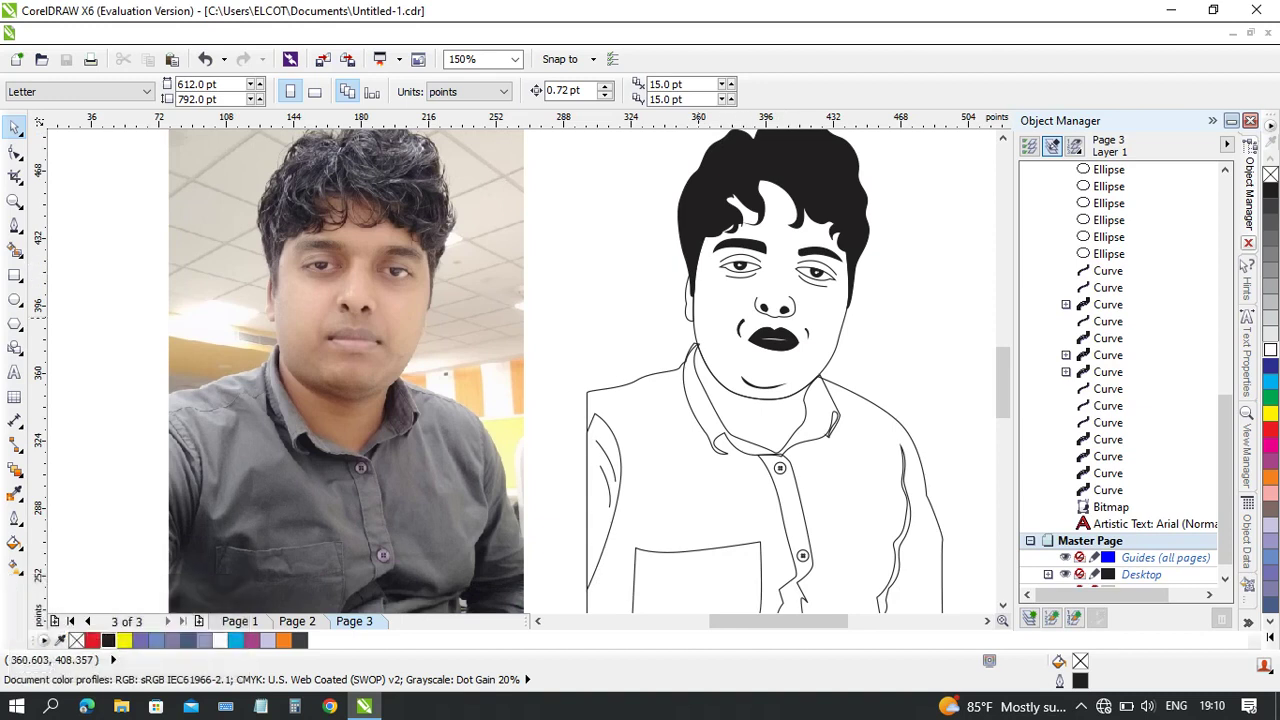
pyautogui.click(692, 322)
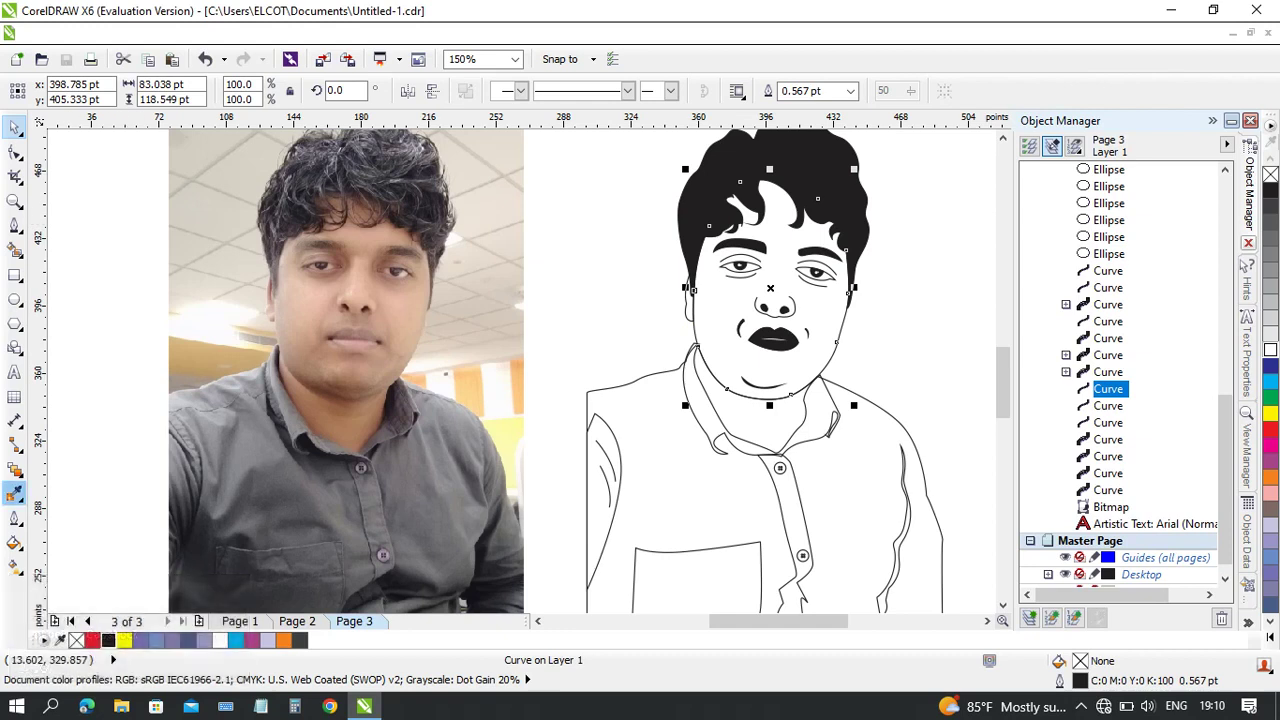
pyautogui.click(15, 492)
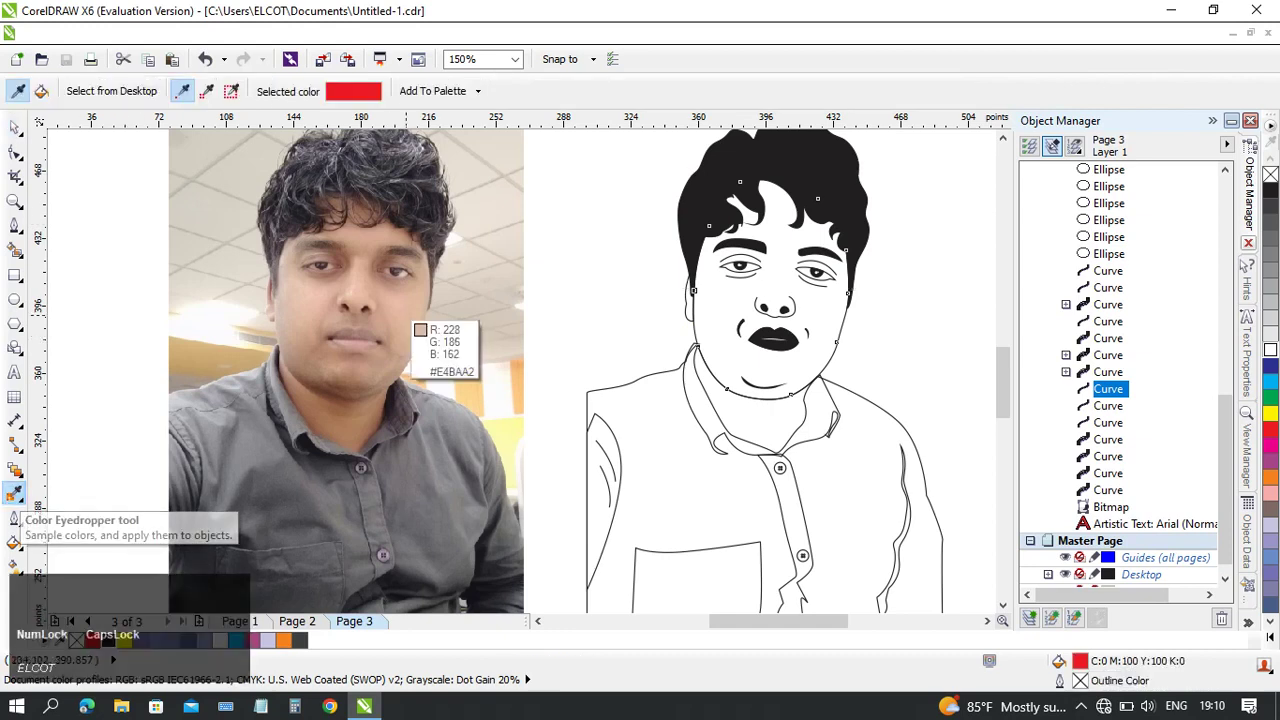
pyautogui.click(414, 322)
pyautogui.click(716, 297)
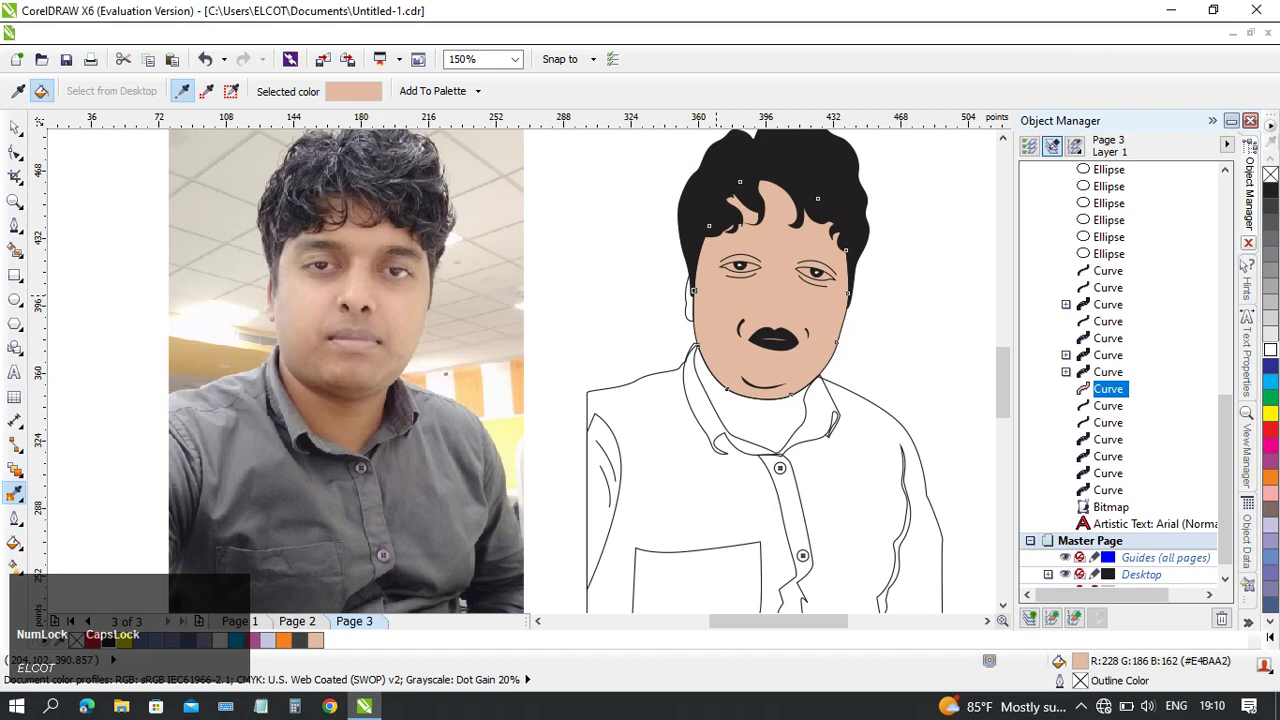
# - Send the skin-coloured face shape to the back of the layer, behind the eyebrows and nose
pyautogui.click(15, 126)
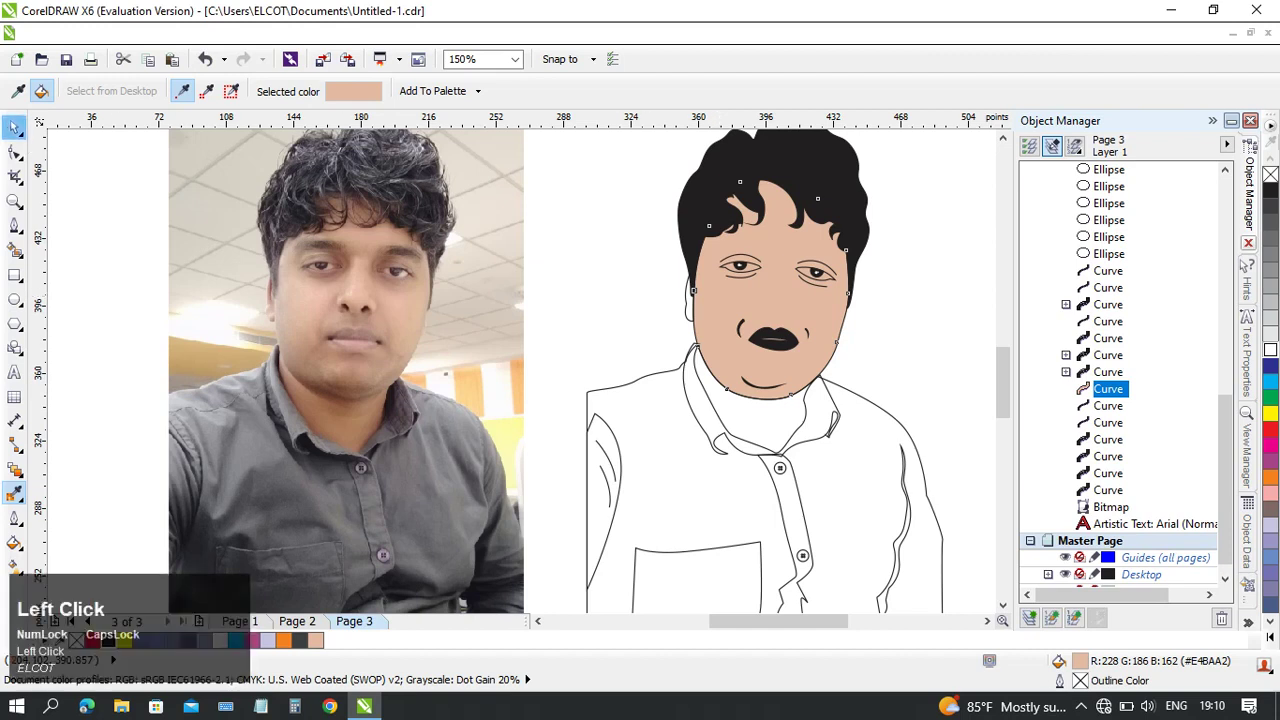
pyautogui.moveTo(786, 304); pyautogui.dragTo(914, 296)
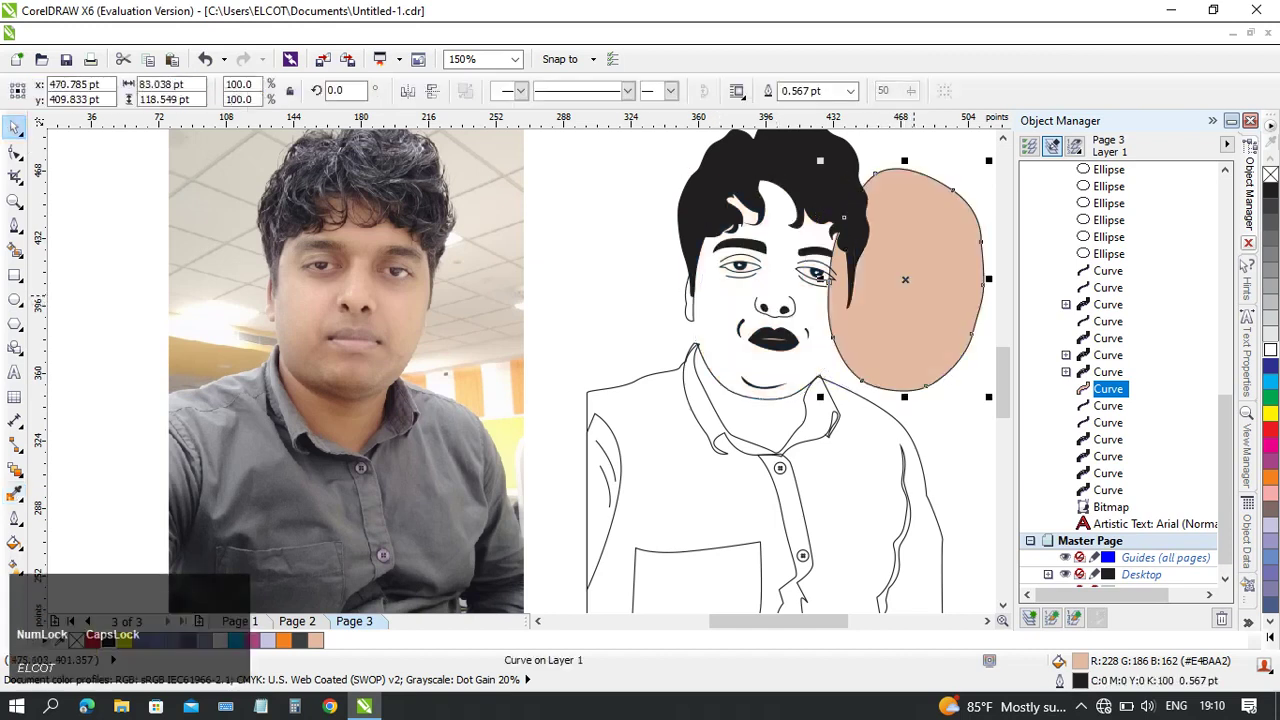
pyautogui.hotkey('ctrl', 'z')
pyautogui.rightClick(802, 302)
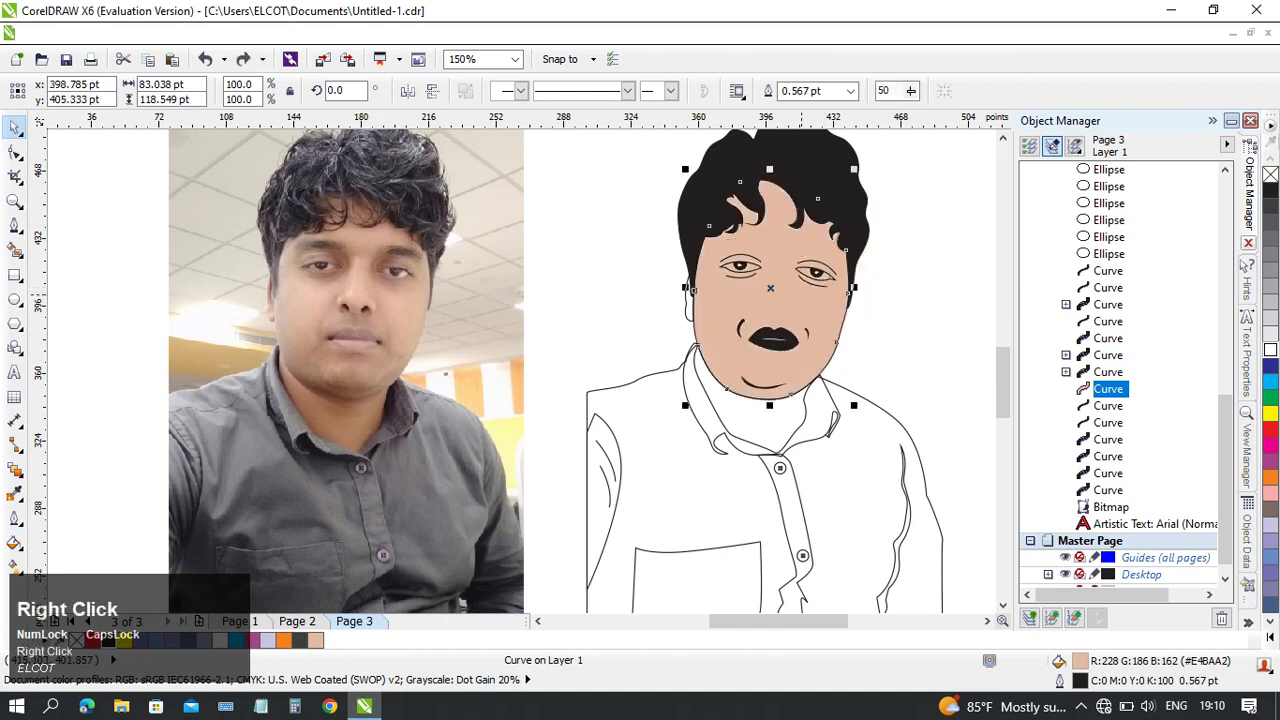
pyautogui.moveTo(812, 302)
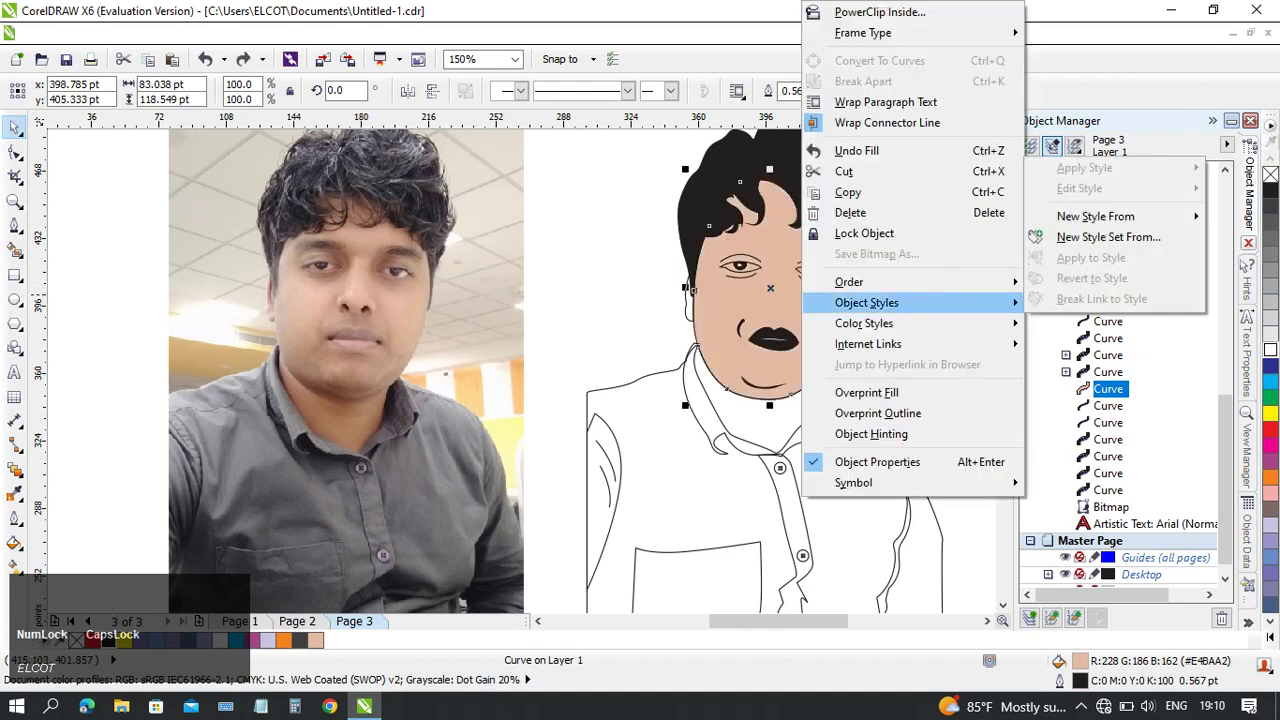
pyautogui.moveTo(849, 282)
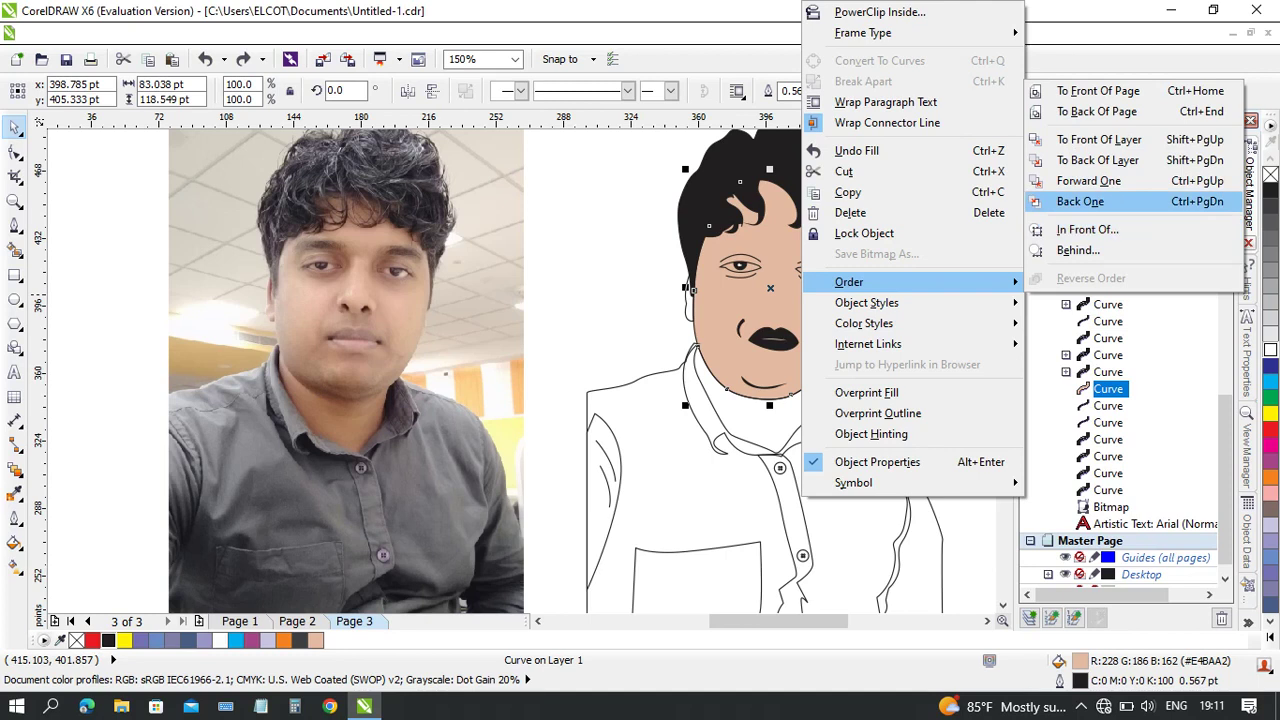
pyautogui.click(1097, 160)
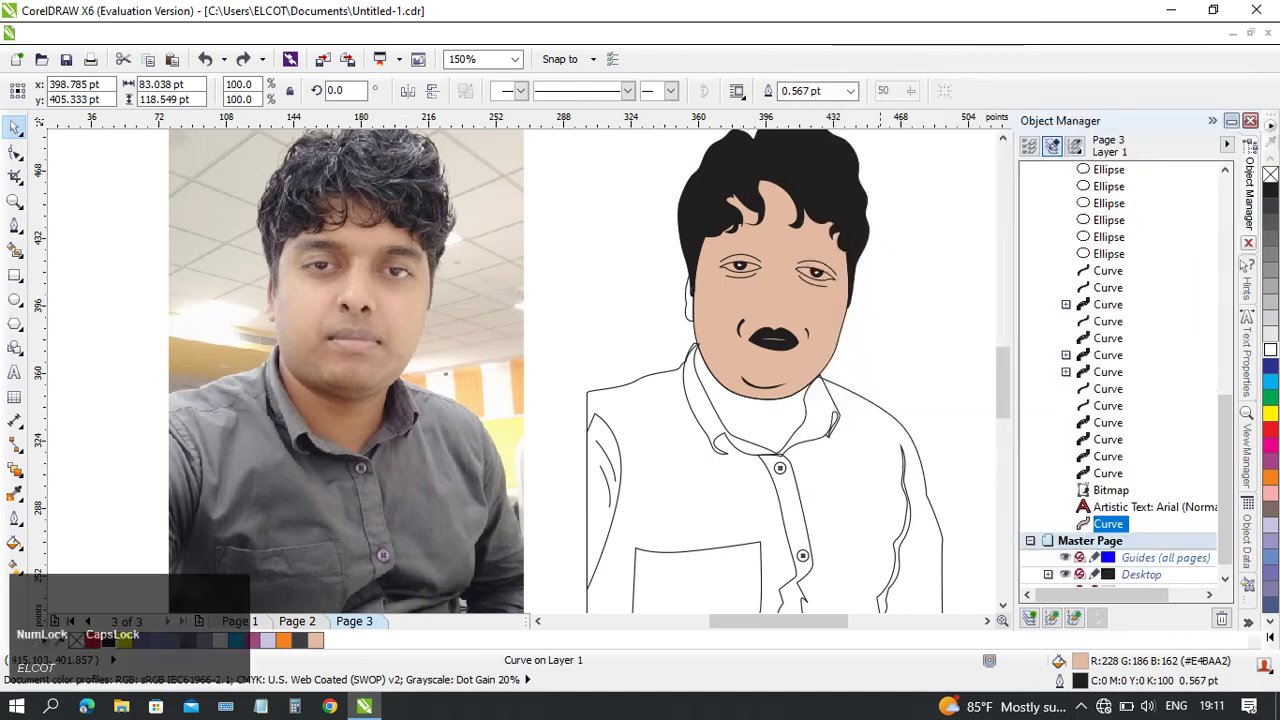
pyautogui.press('Escape')
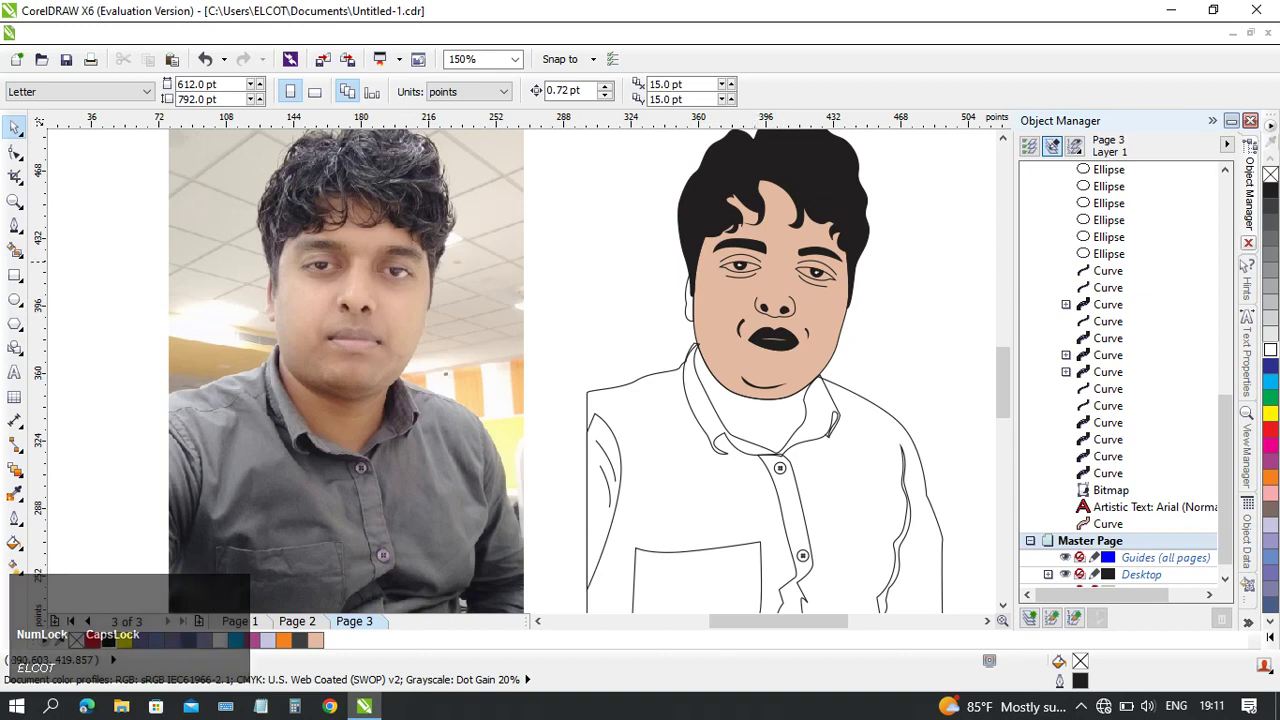
# - Fill the inner shapes of both eyes in the line drawing with white
pyautogui.click(740, 262)
pyautogui.click(1270, 349)
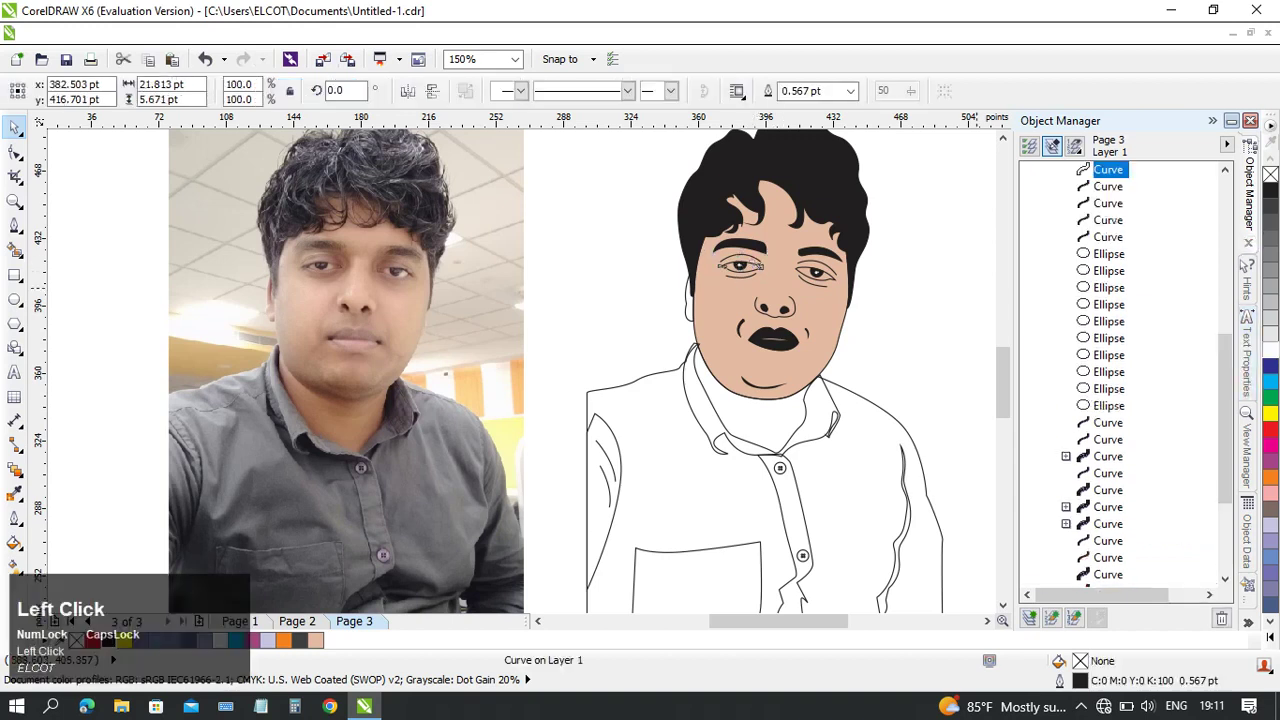
pyautogui.click(873, 285)
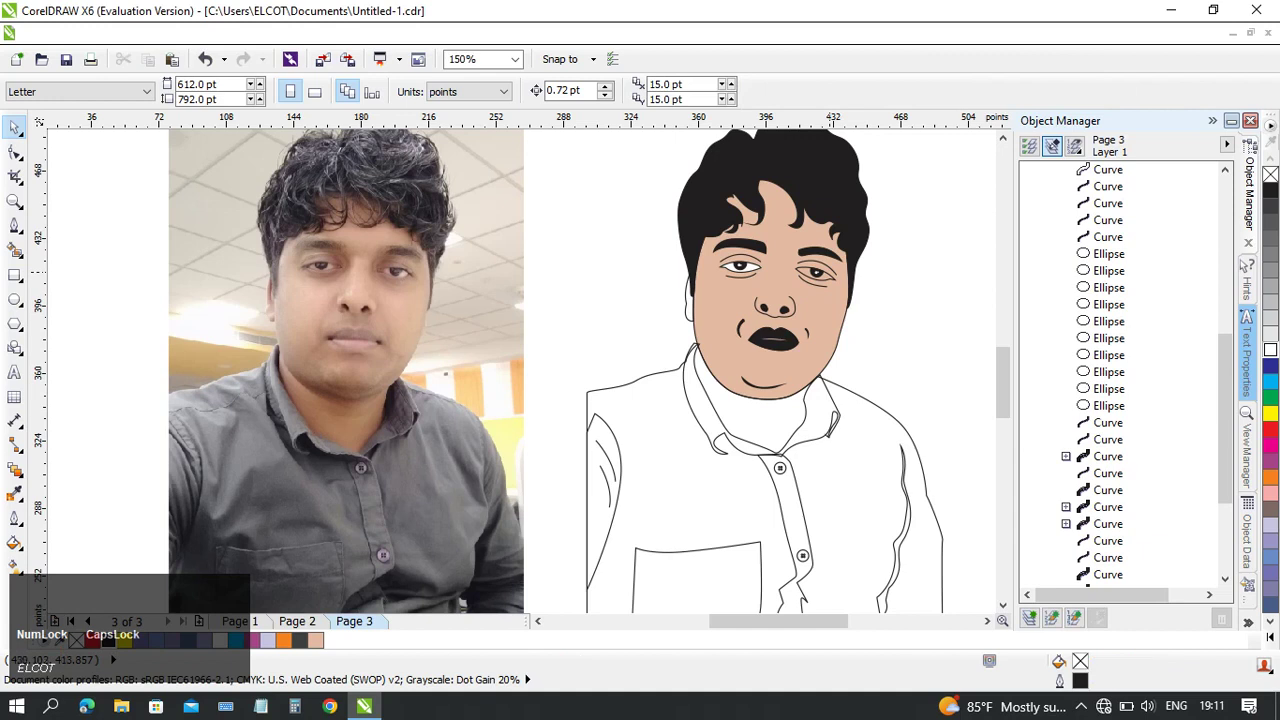
pyautogui.click(815, 272)
pyautogui.click(1270, 349)
pyautogui.click(900, 298)
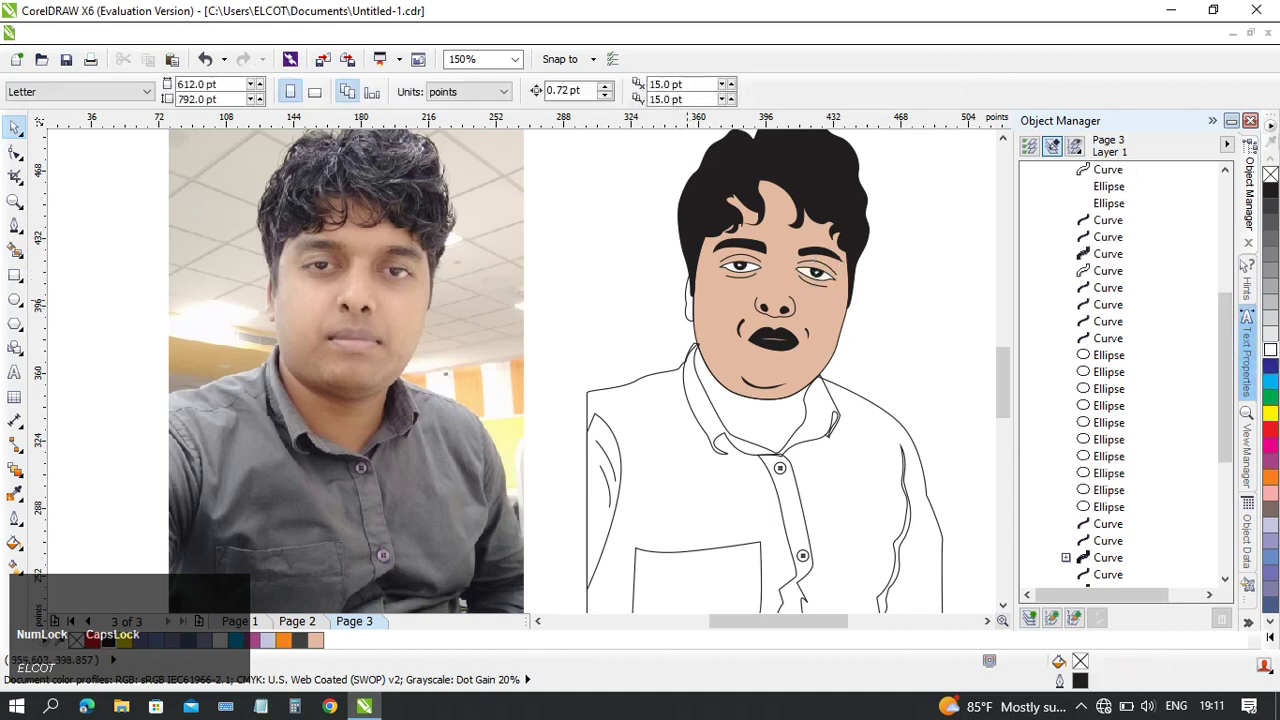
# - Fill the ear shape of the line drawing with the tone #D5B9AE sampled from the ear in the portrait photo
pyautogui.click(688, 290)
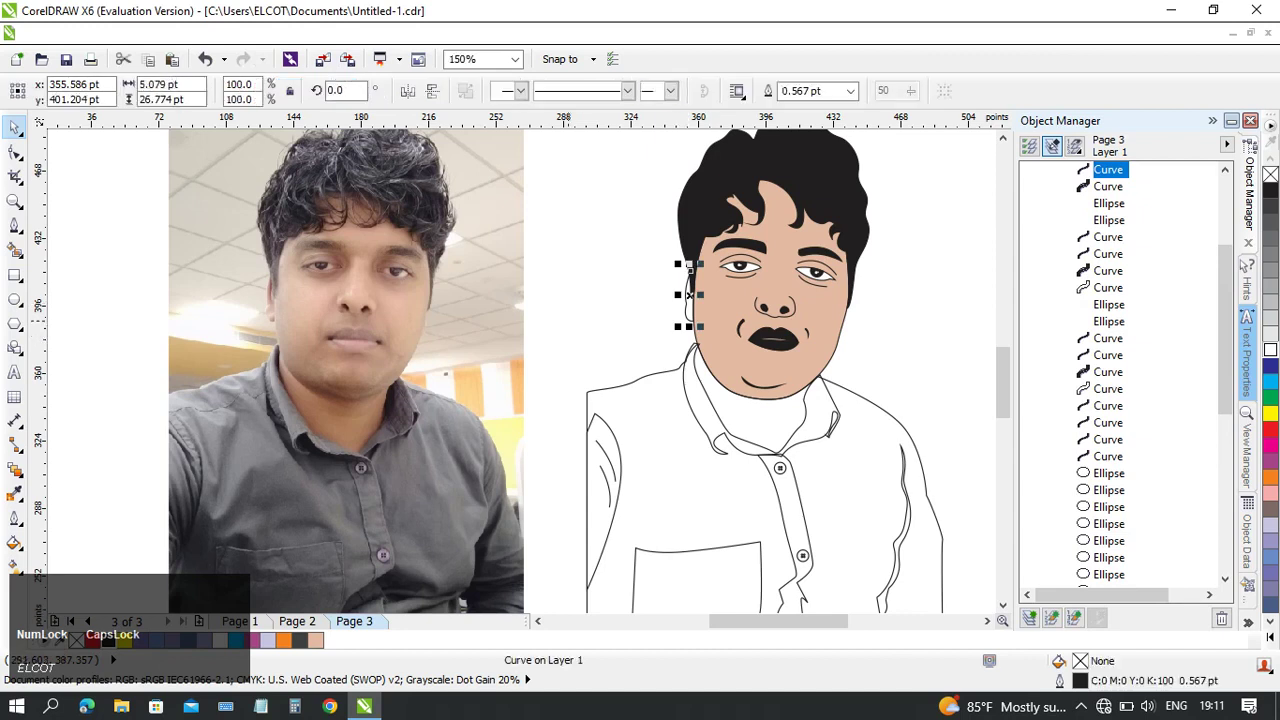
pyautogui.press('i')
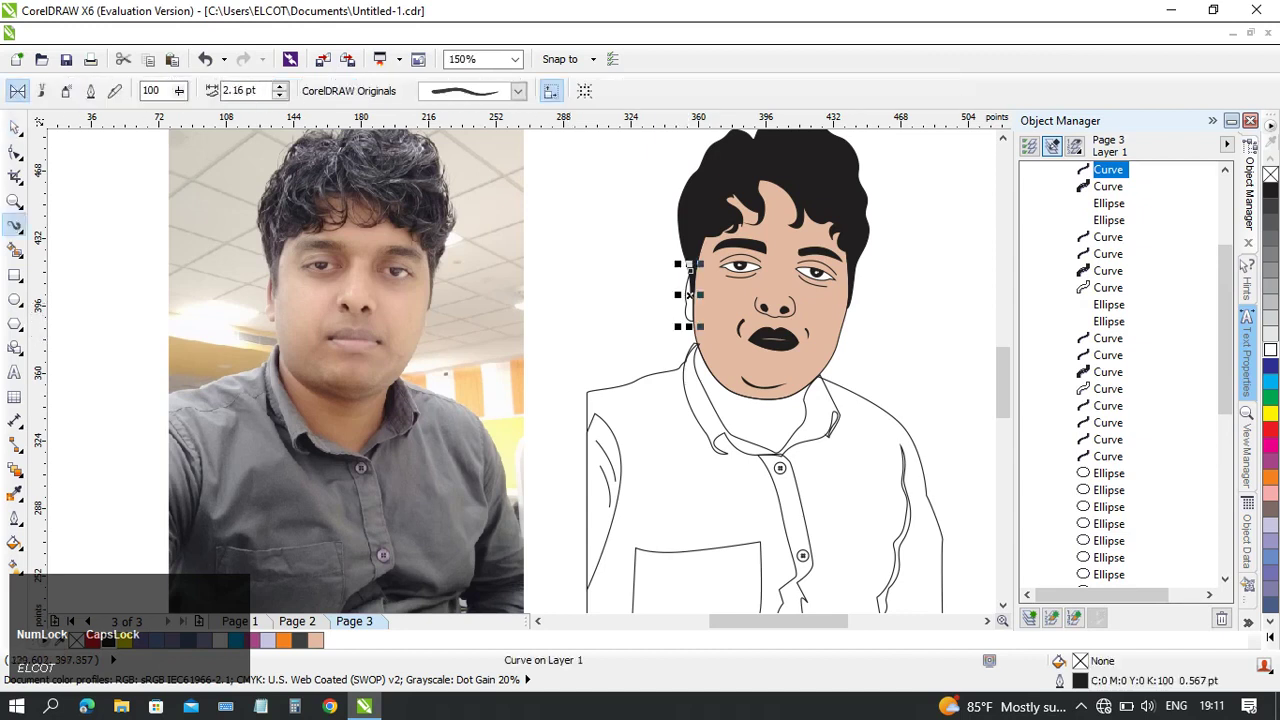
pyautogui.click(275, 305)
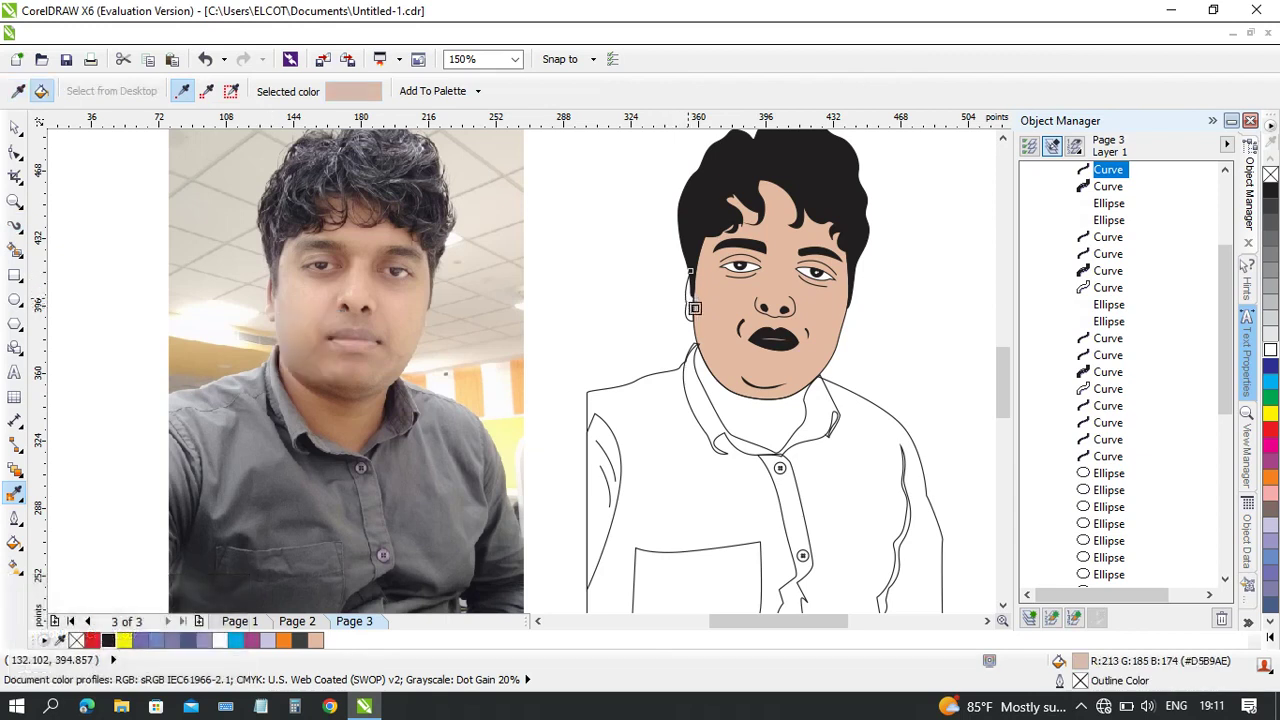
pyautogui.click(692, 300)
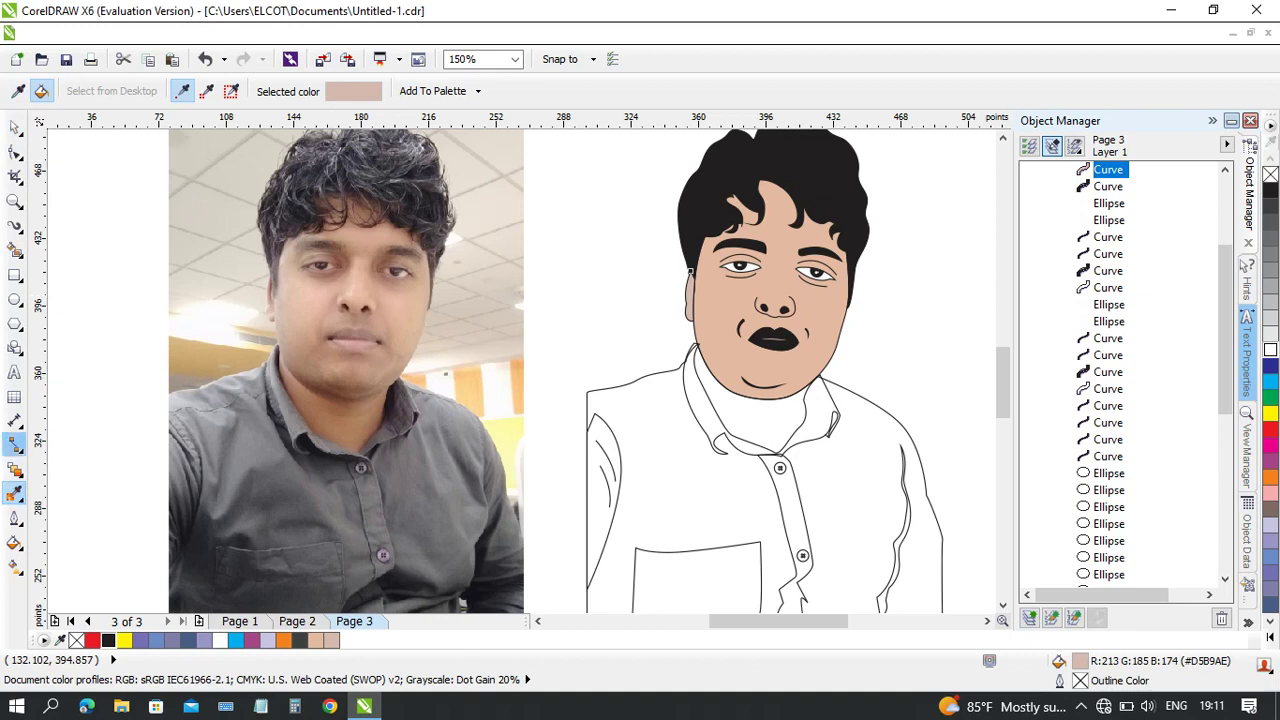
pyautogui.click(14, 127)
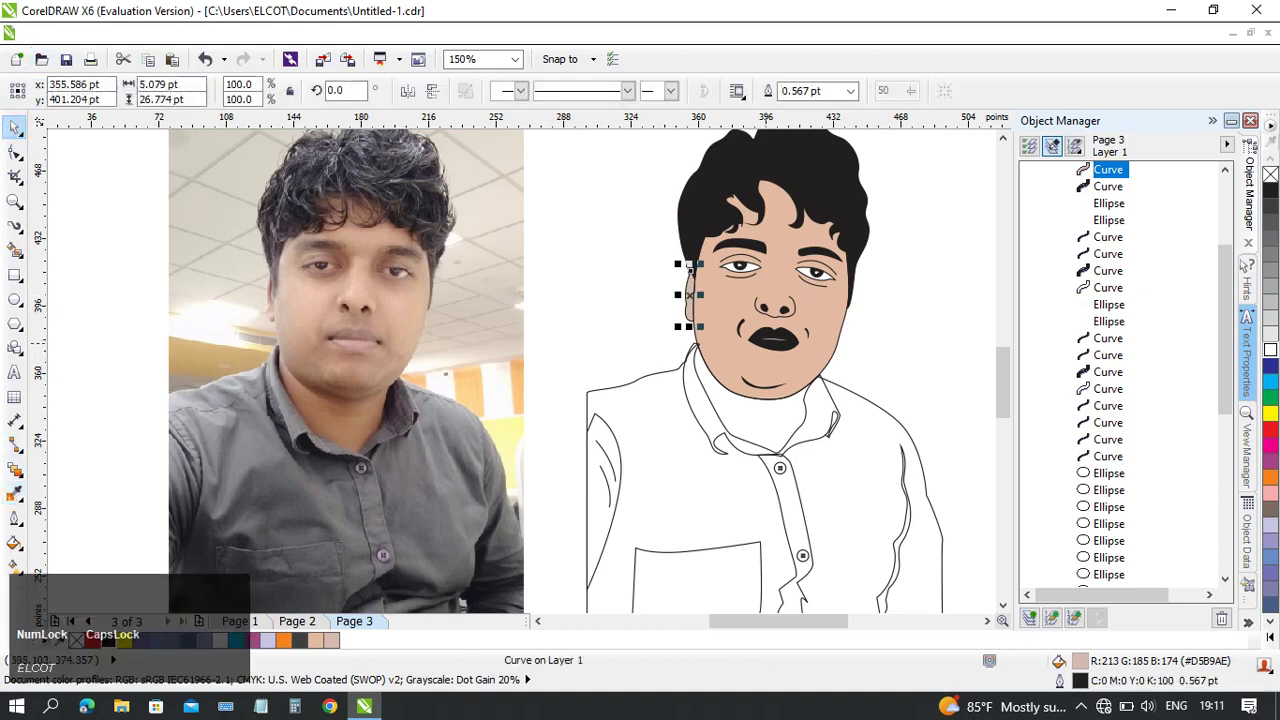
# - Fill the lips of the drawing with the pink #D8A7A2 sampled from the mouth in the portrait photo
pyautogui.click(773, 340)
pyautogui.click(14, 542)
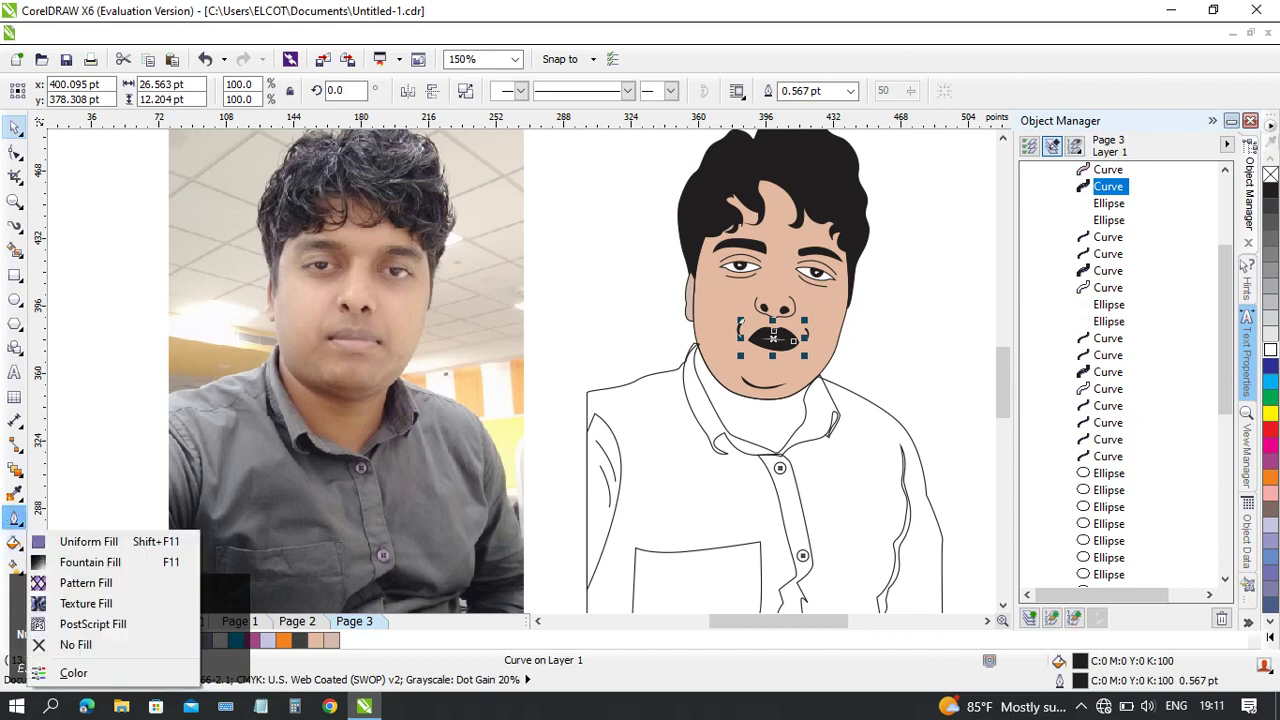
pyautogui.click(14, 492)
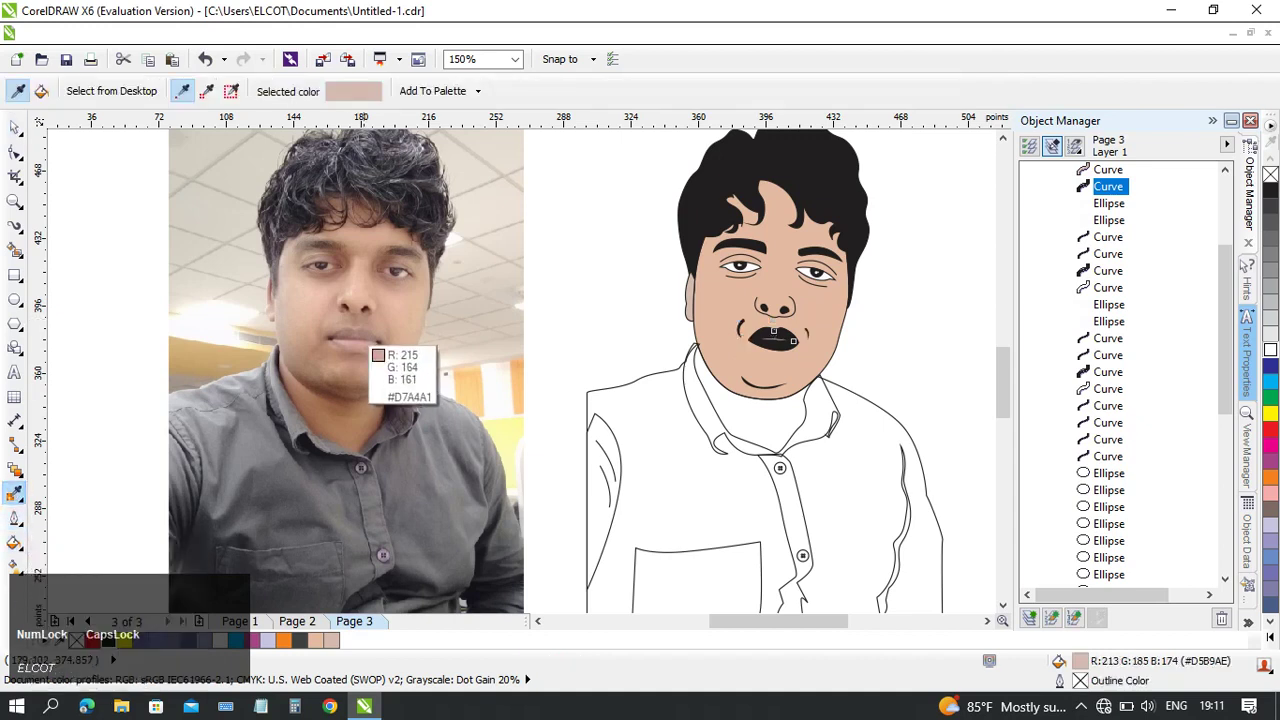
pyautogui.click(369, 351)
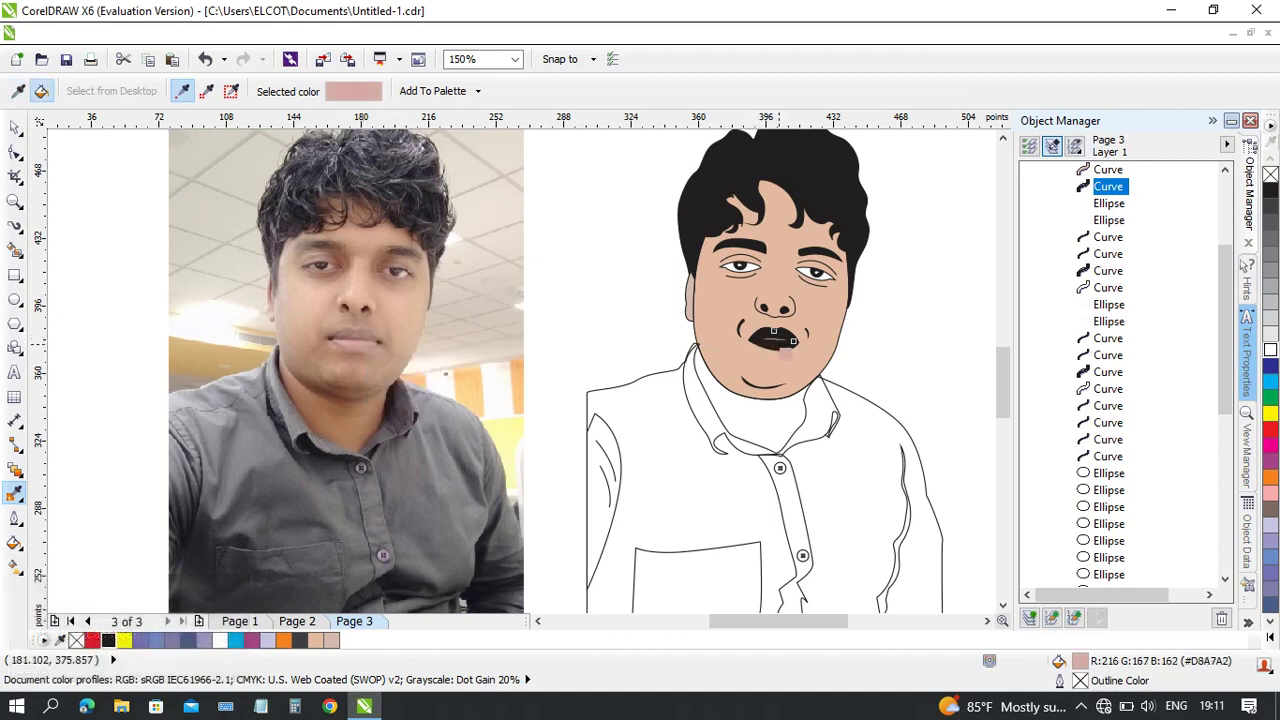
pyautogui.click(768, 323)
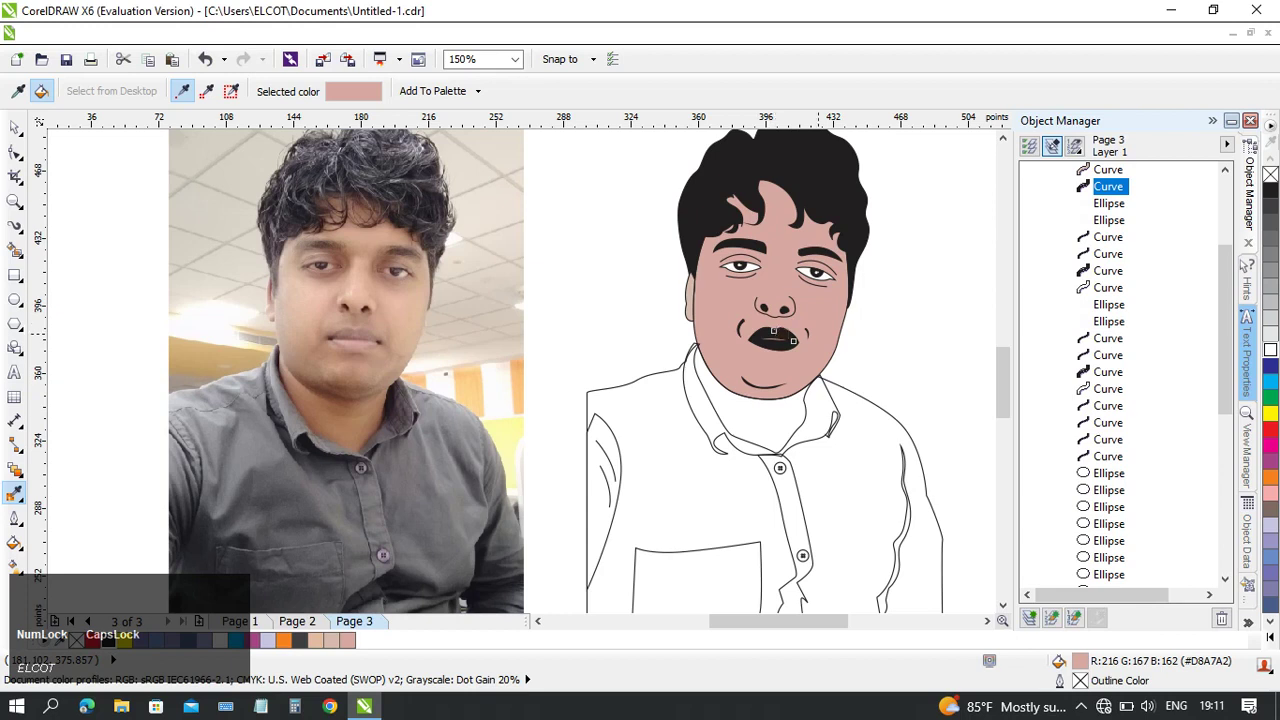
pyautogui.scroll(3, 775, 333)
pyautogui.click(603, 271)
pyautogui.scroll(-1, 603, 271)
pyautogui.moveTo(571, 276); pyautogui.dragTo(721, 377)
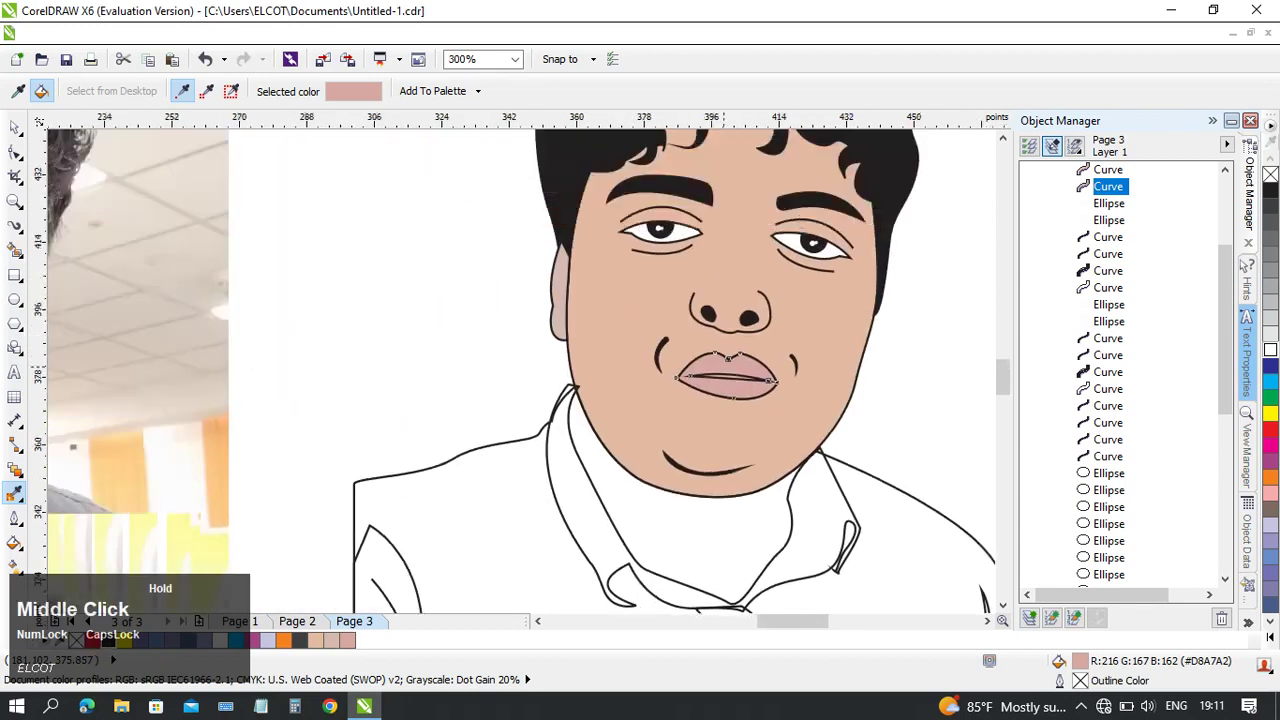
# - Fill the shirt body outline with the dark grey #504D54 sampled from the shirt in the portrait photo
pyautogui.scroll(-1, 721, 369)
pyautogui.moveTo(555, 373)
pyautogui.mouseDown()
pyautogui.moveTo(735, 331)
pyautogui.moveTo(689, 307)
pyautogui.moveTo(693, 290)
pyautogui.mouseUp()
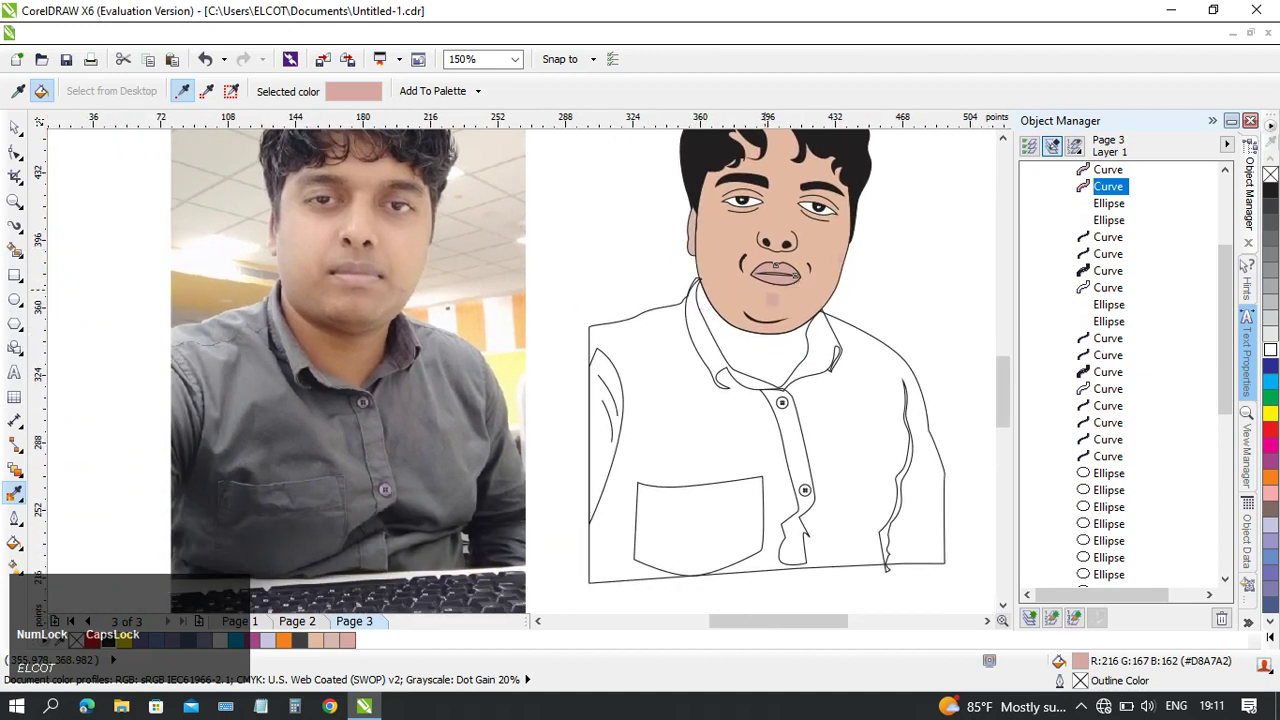
pyautogui.middleClick(775, 266)
pyautogui.moveTo(760, 273); pyautogui.dragTo(761, 264)
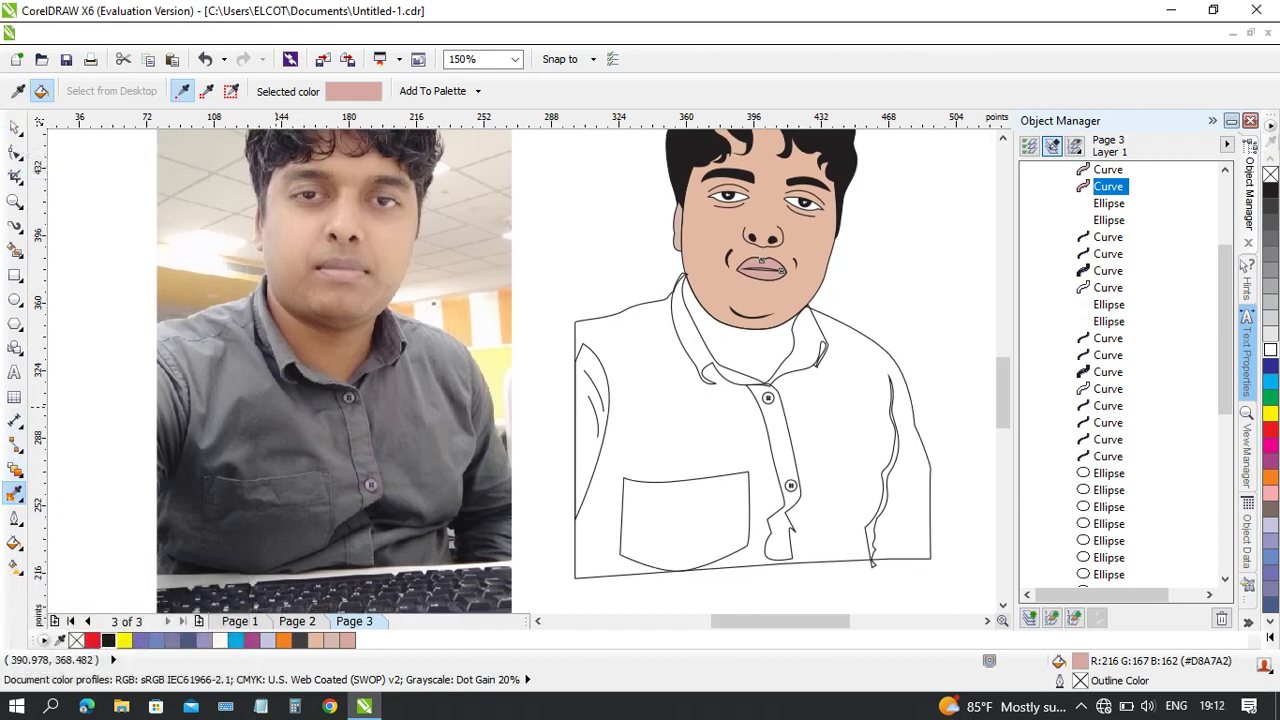
pyautogui.click(277, 408)
pyautogui.click(14, 493)
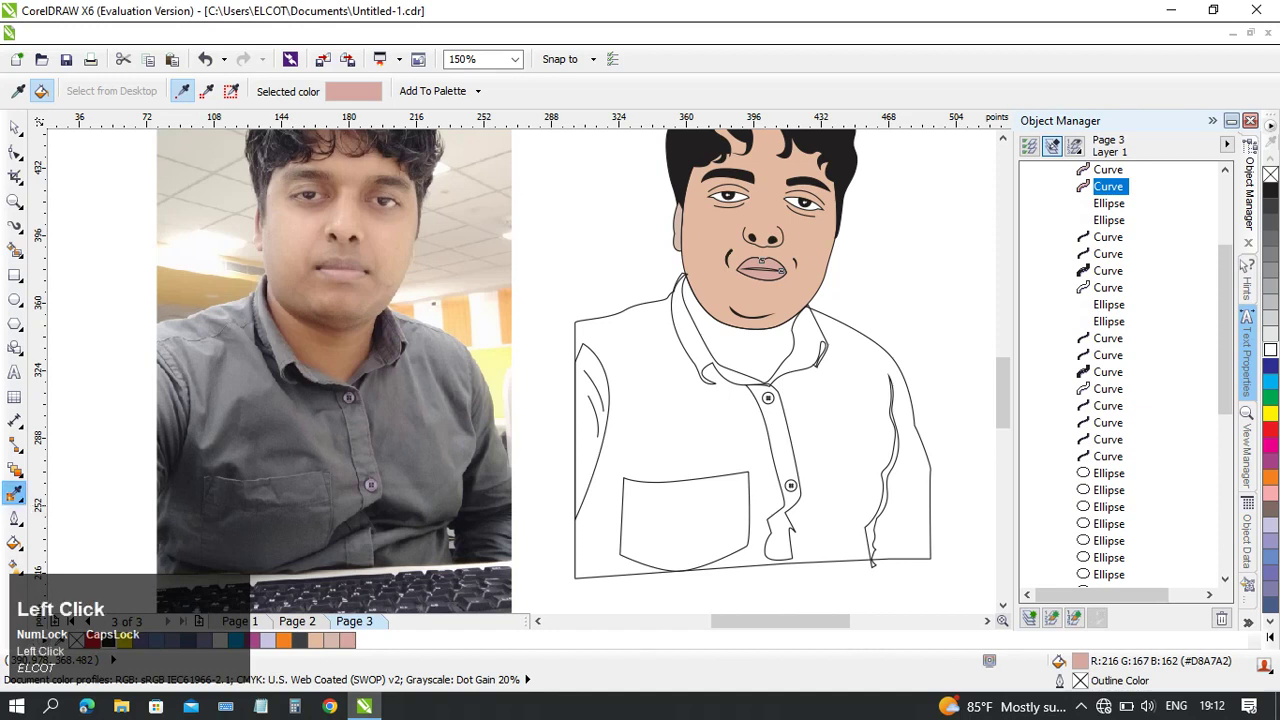
pyautogui.click(300, 458)
pyautogui.click(872, 563)
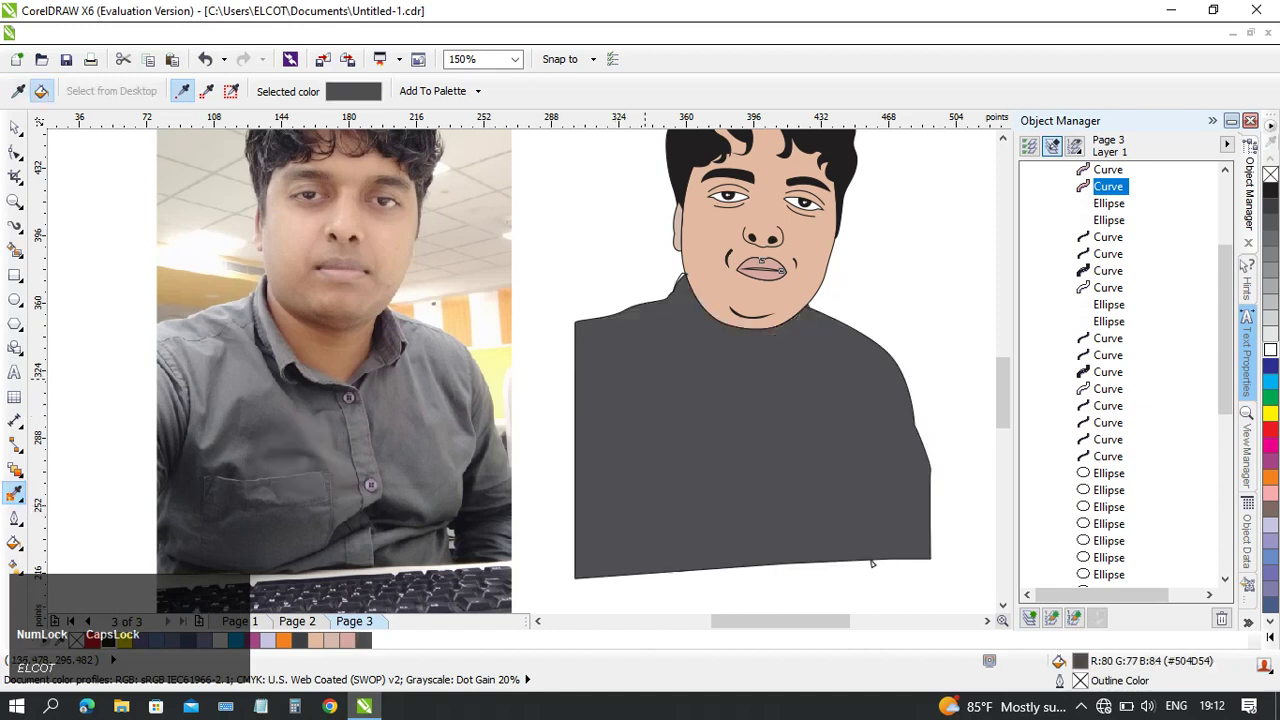
# - Send the dark grey shirt shape to the back of the layer, behind the collar, pocket and button details, and deselect it
pyautogui.press('space')
pyautogui.click(872, 563)
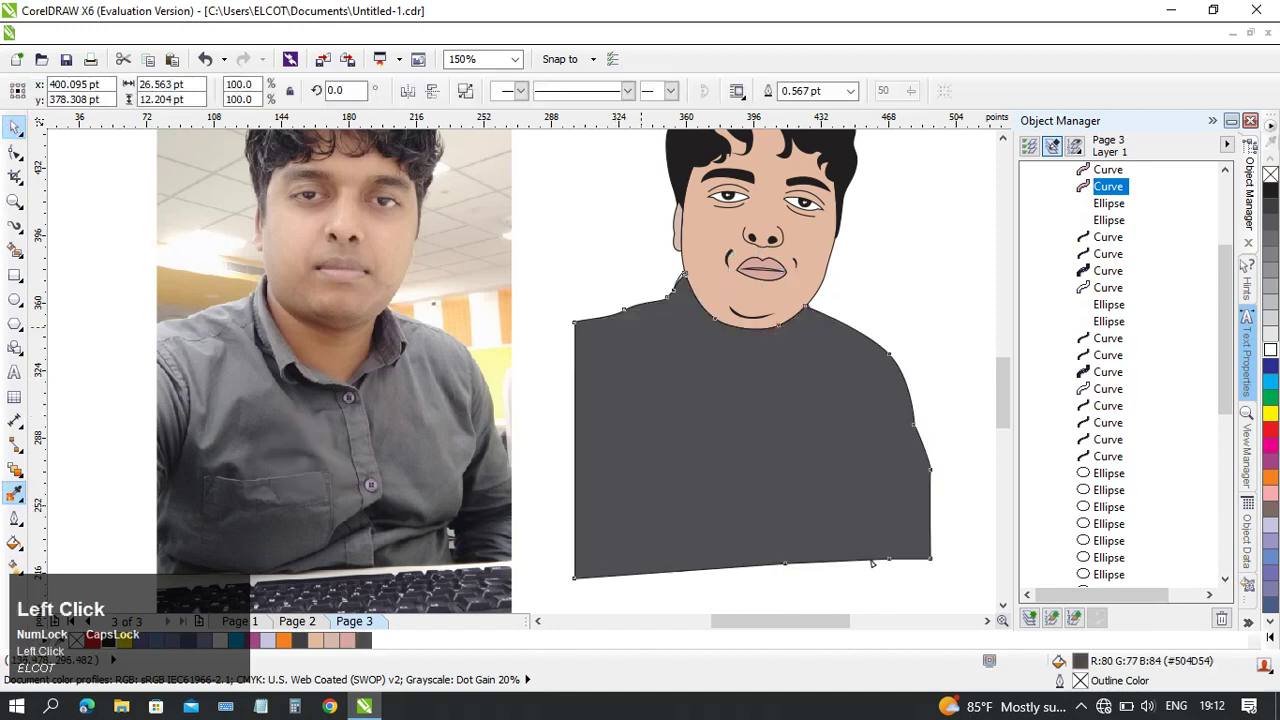
pyautogui.rightClick(872, 563)
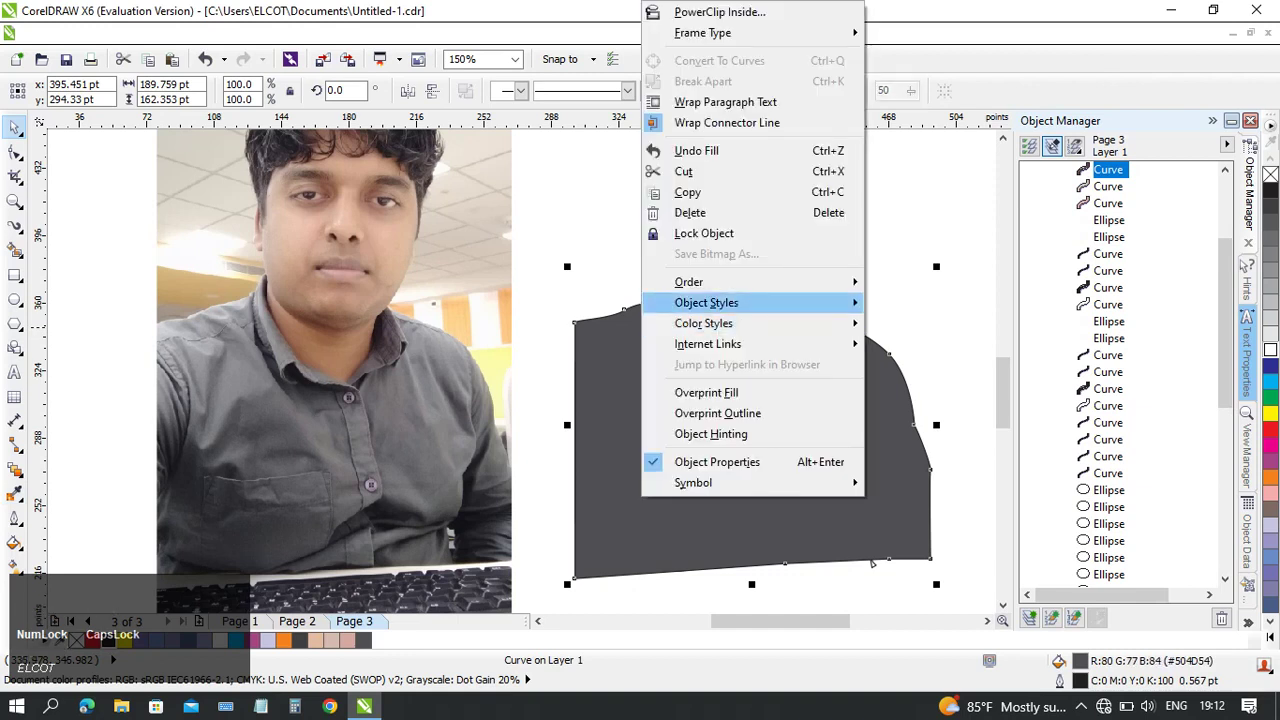
pyautogui.moveTo(740, 282)
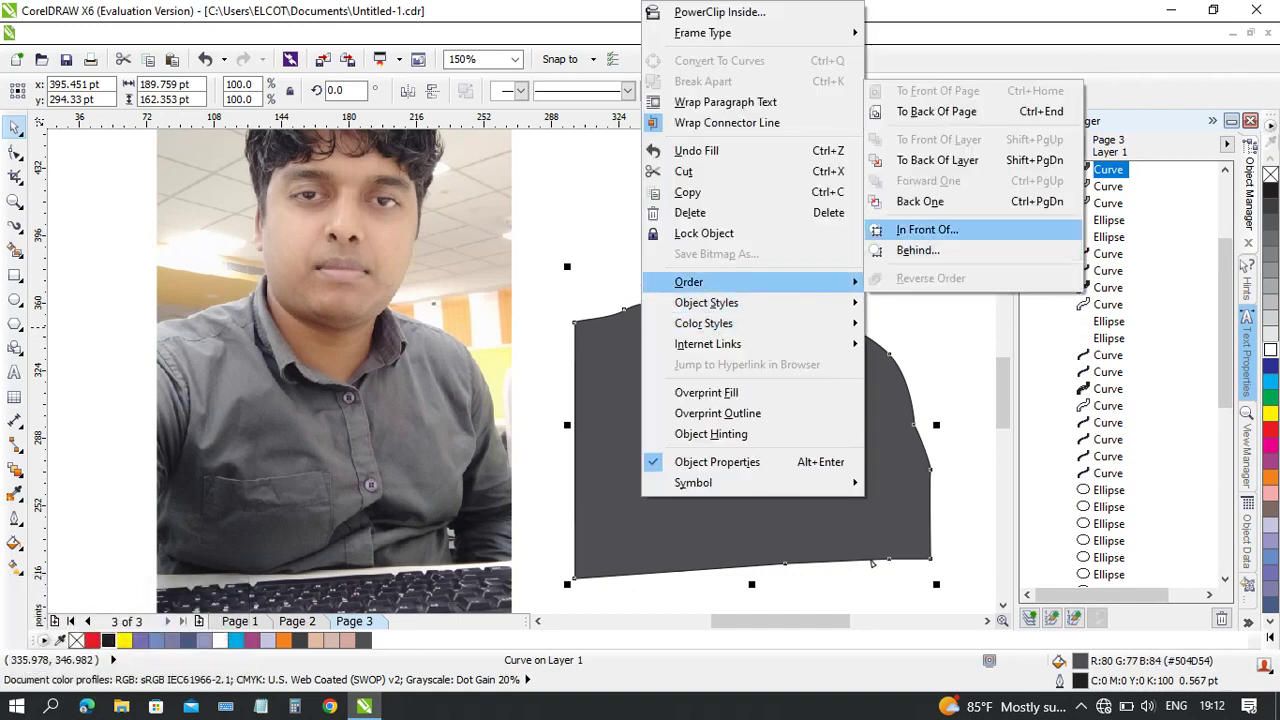
pyautogui.click(937, 160)
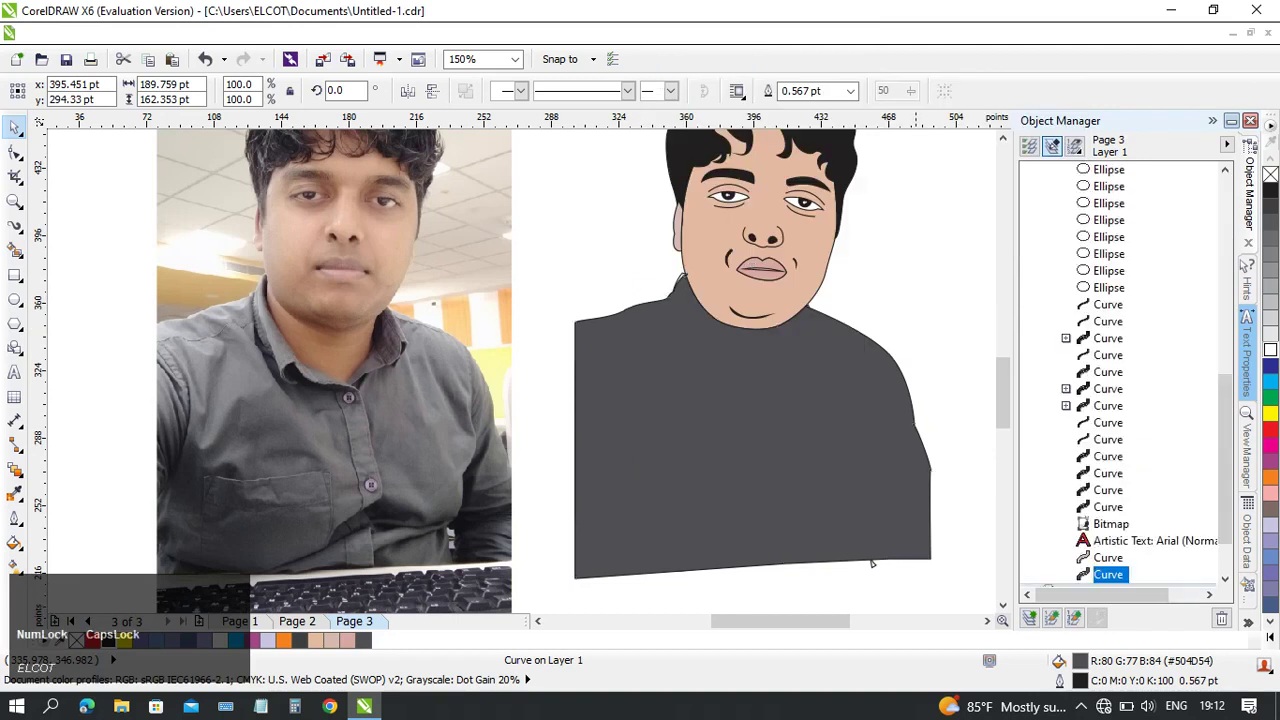
pyautogui.click(905, 244)
# - Fill the shirt collar and the button placket with the lighter grey #898586 sampled from the collar in the photo
pyautogui.click(803, 369)
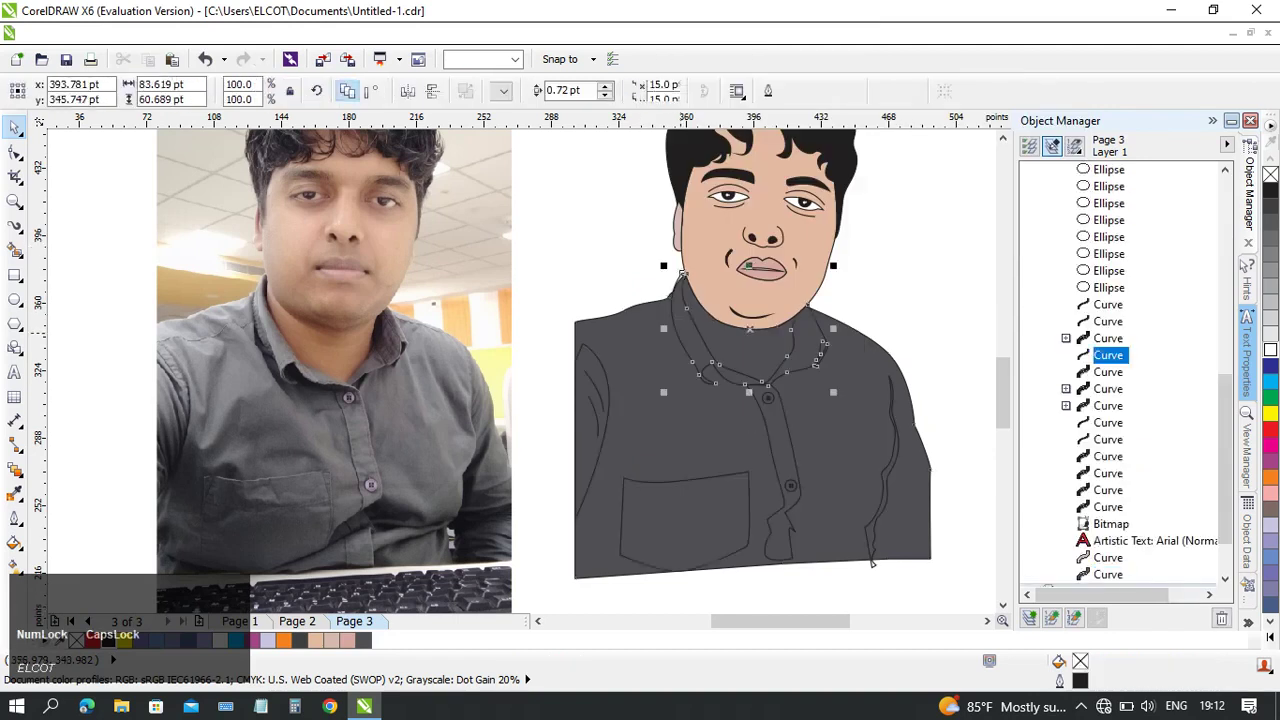
pyautogui.click(14, 493)
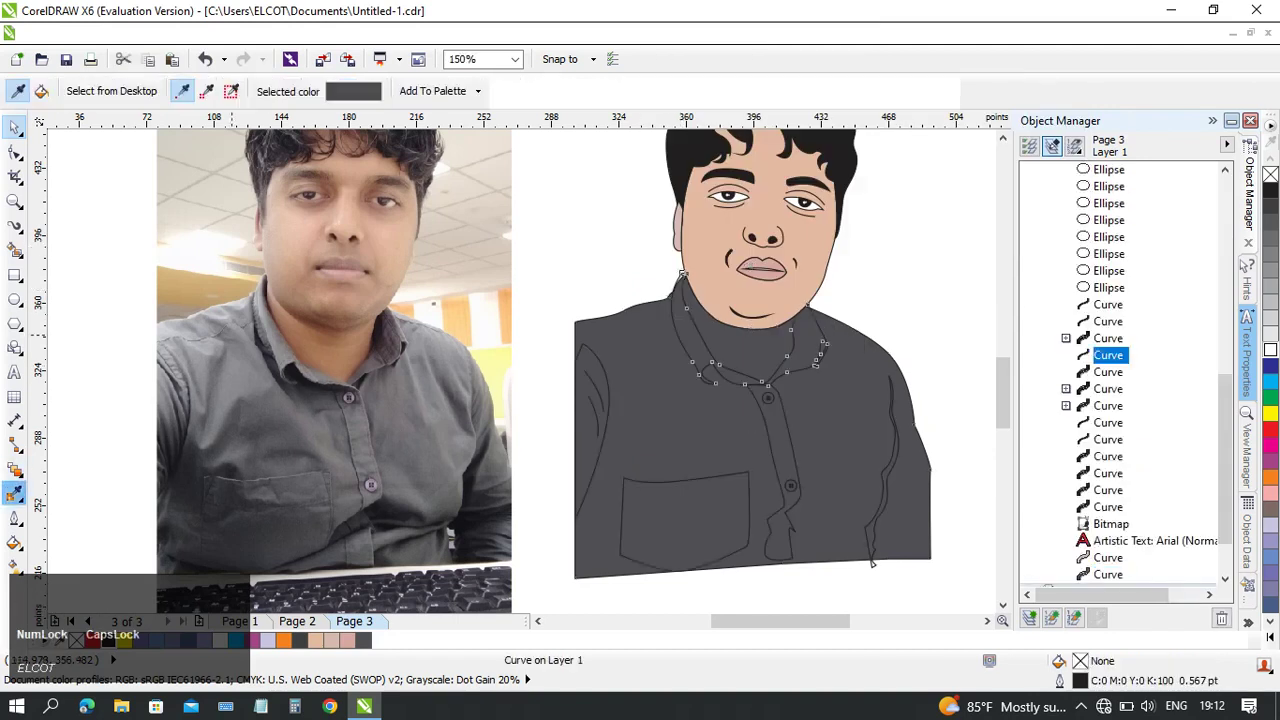
pyautogui.click(278, 343)
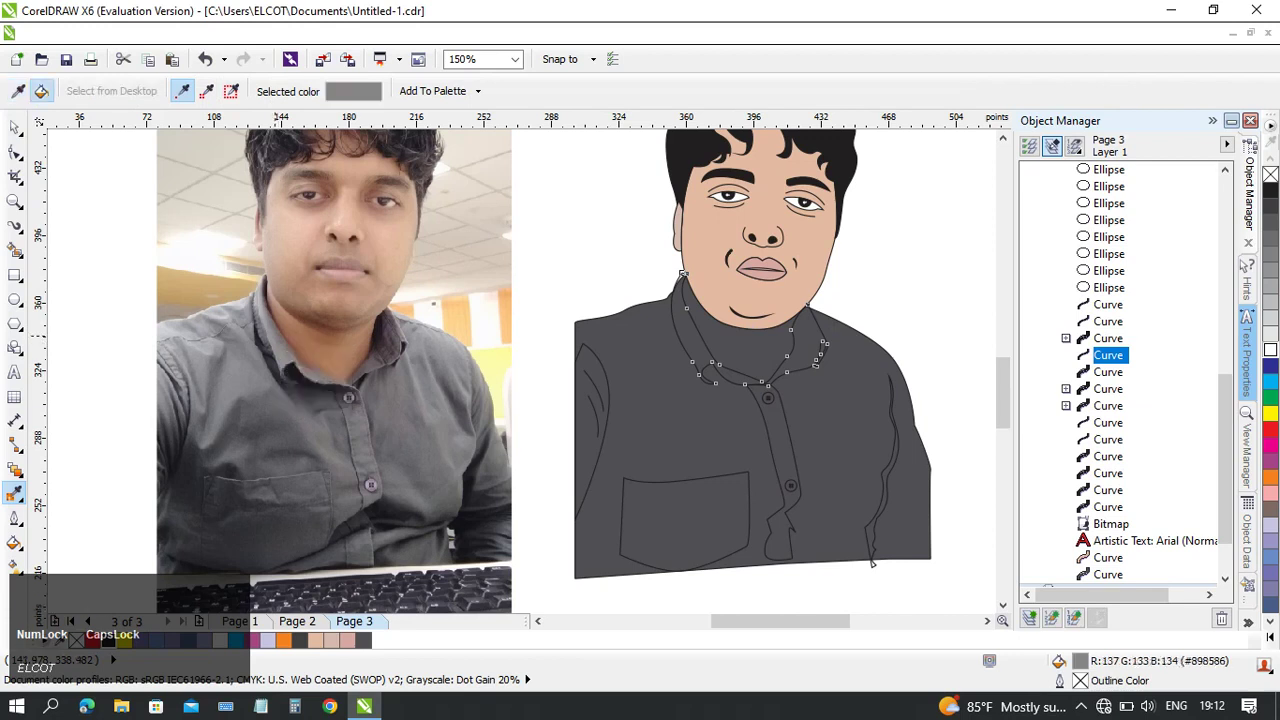
pyautogui.click(689, 342)
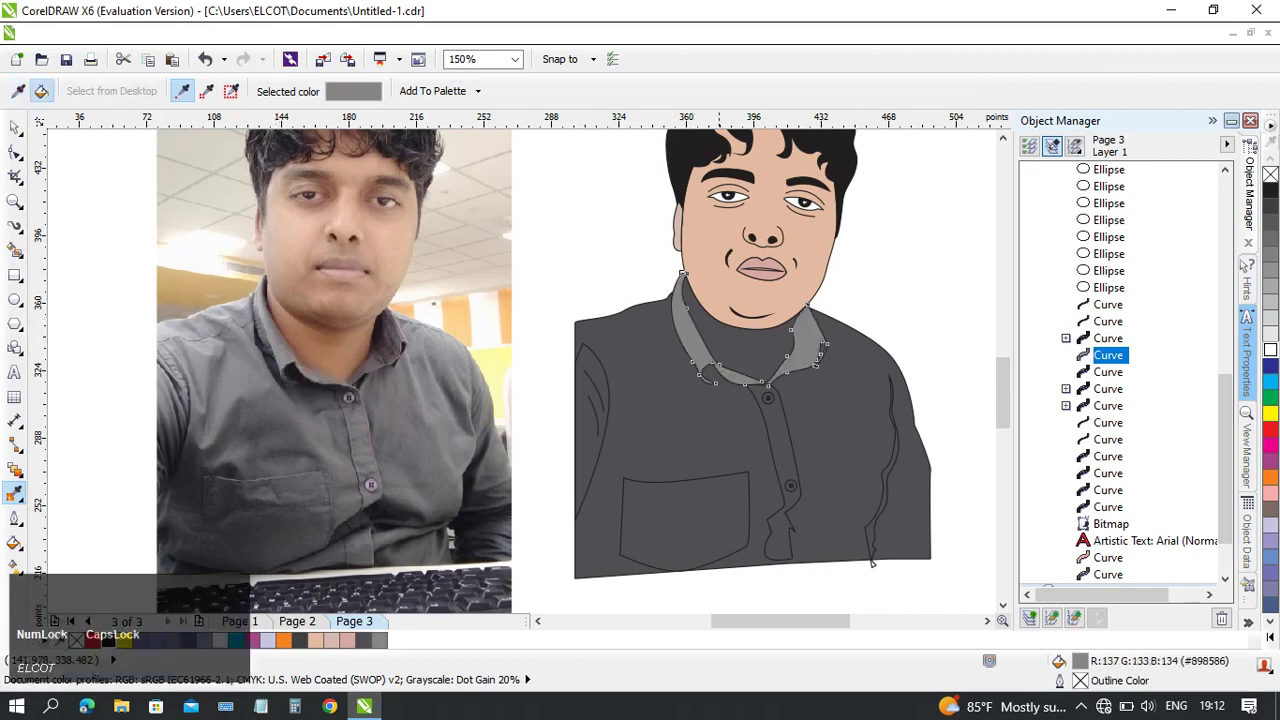
pyautogui.click(782, 431)
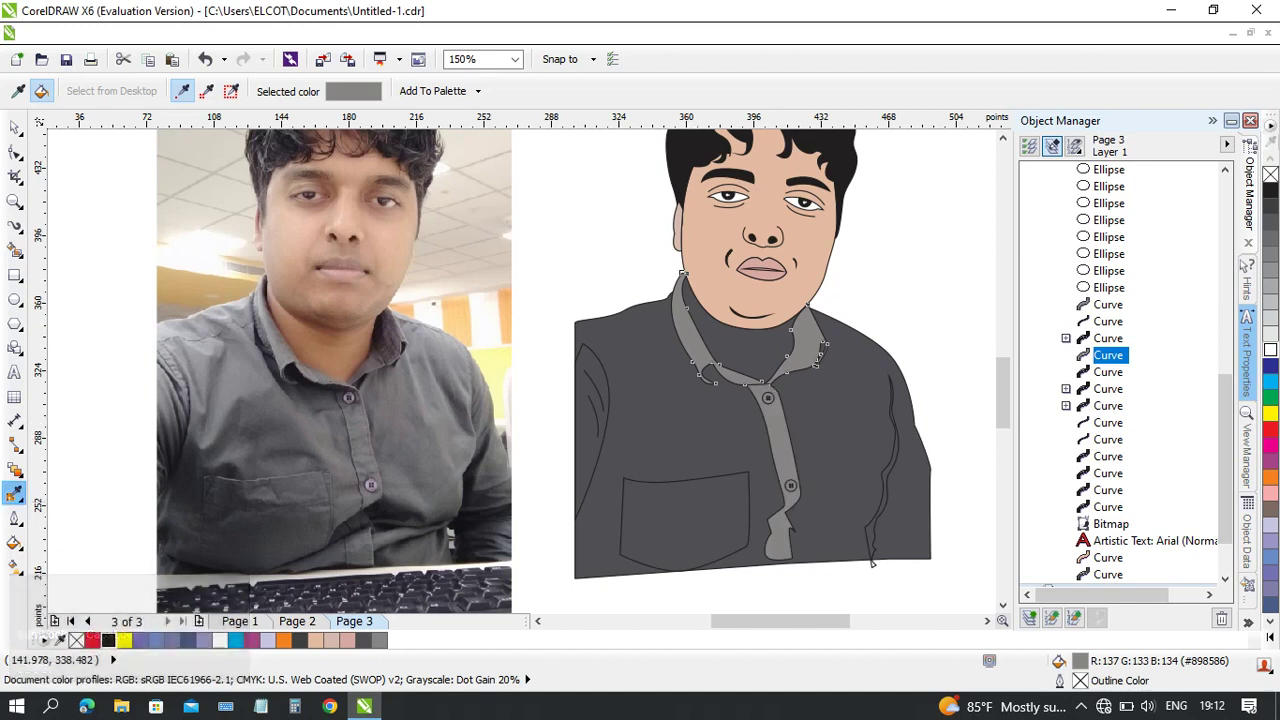
# - Fill the shirt pocket with the grey #5E5C61 sampled from the pocket area in the portrait photo
pyautogui.click(15, 492)
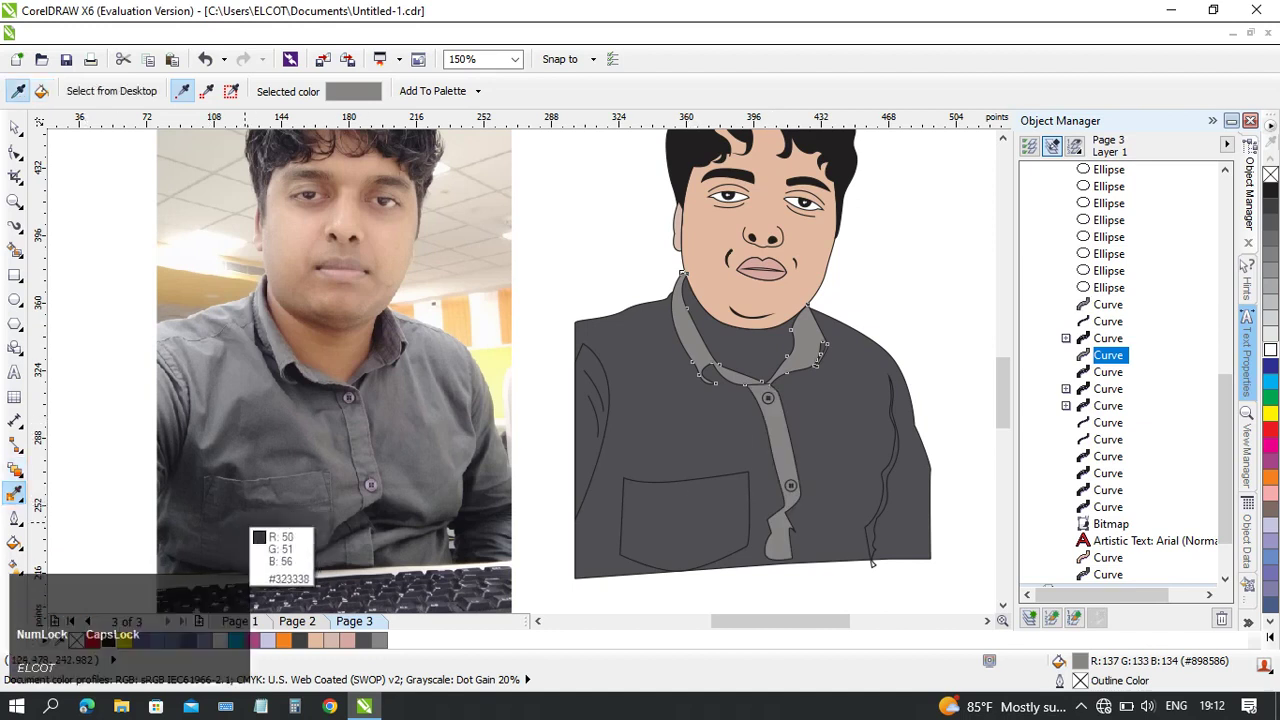
pyautogui.click(258, 527)
pyautogui.click(685, 515)
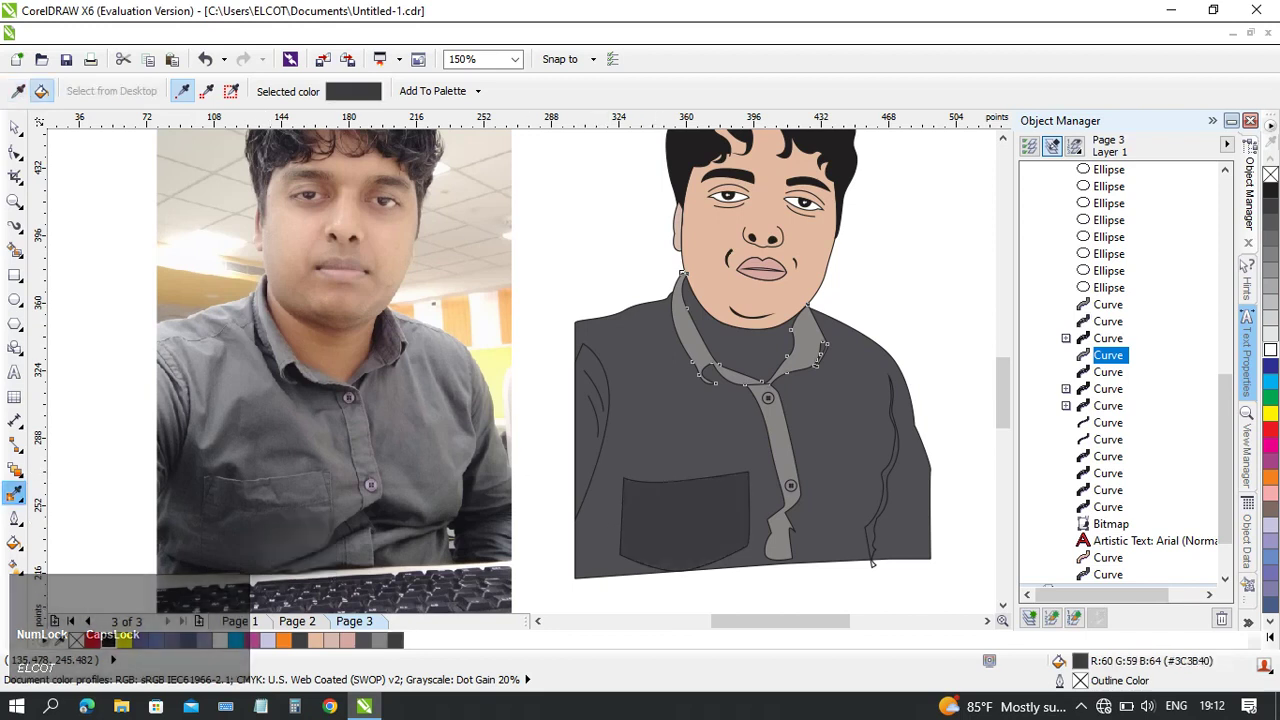
pyautogui.click(294, 492)
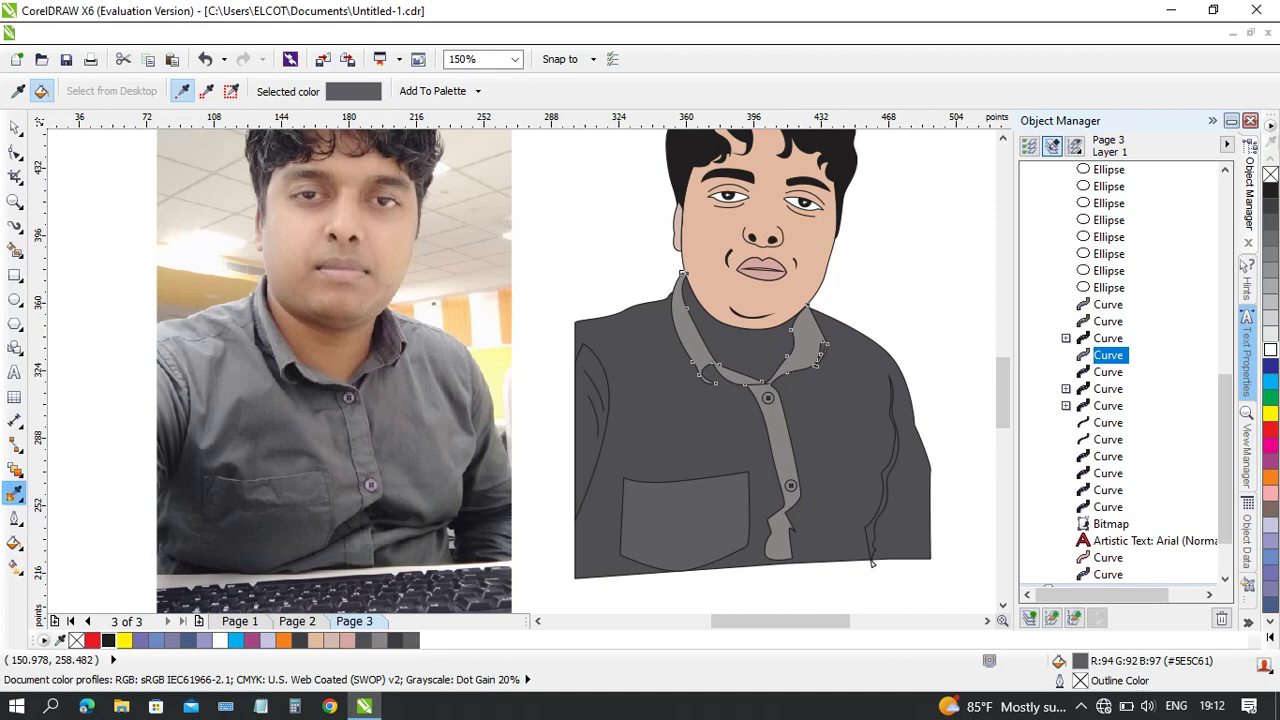
# - Fill the long narrow crease between the shirt front and the sleeve with the near-black #28252C sampled from the photo's shirt
pyautogui.click(14, 494)
pyautogui.click(472, 470)
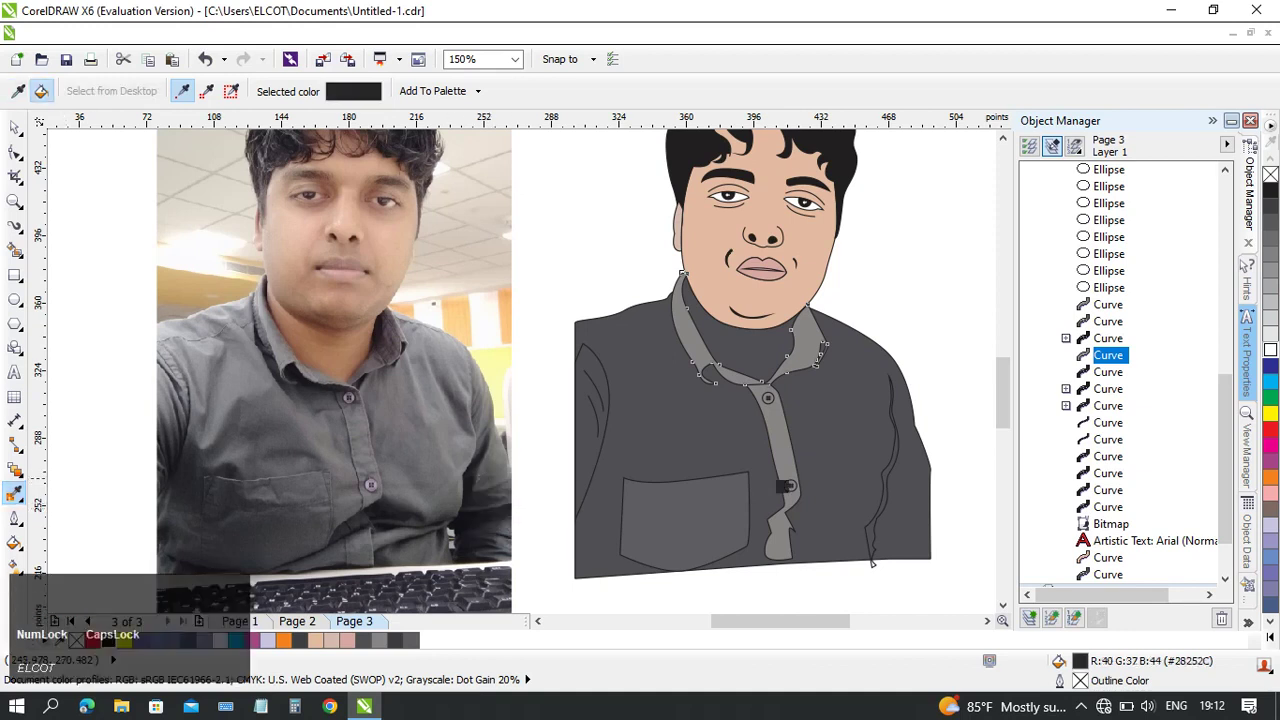
pyautogui.scroll(3, 910, 494)
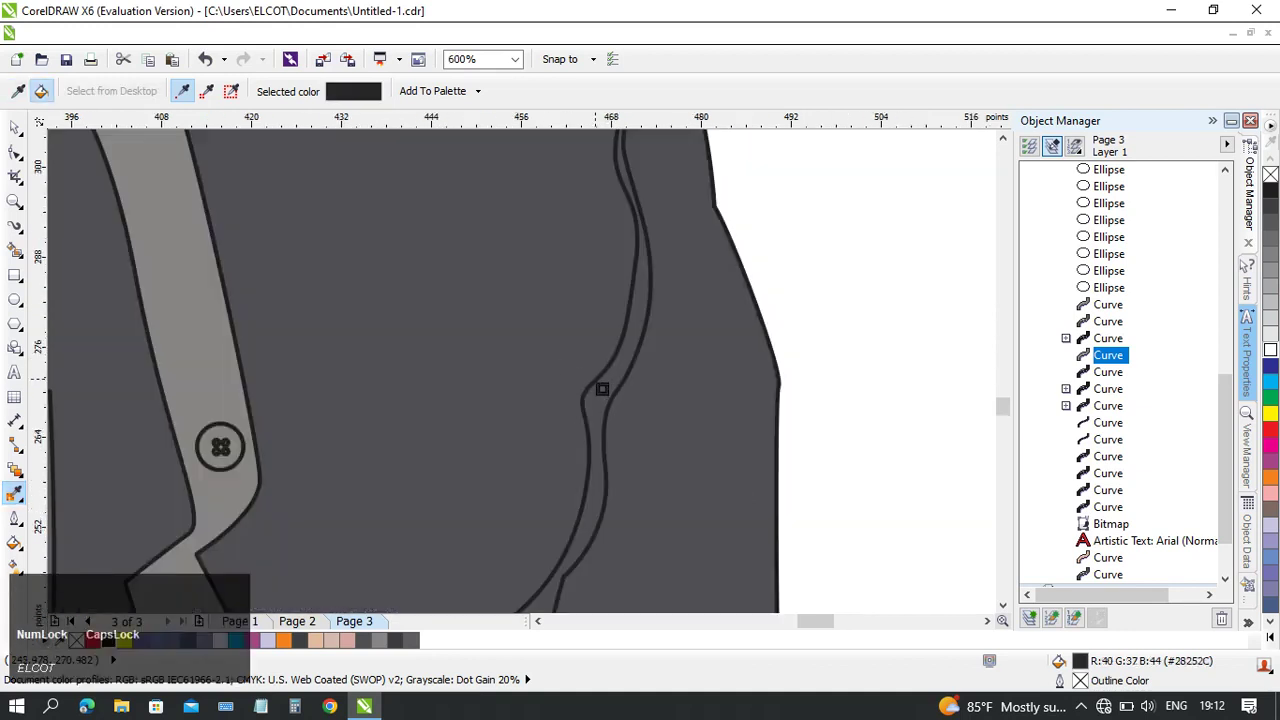
pyautogui.scroll(2, 602, 389)
pyautogui.click(611, 400)
pyautogui.scroll(-3, 600, 405)
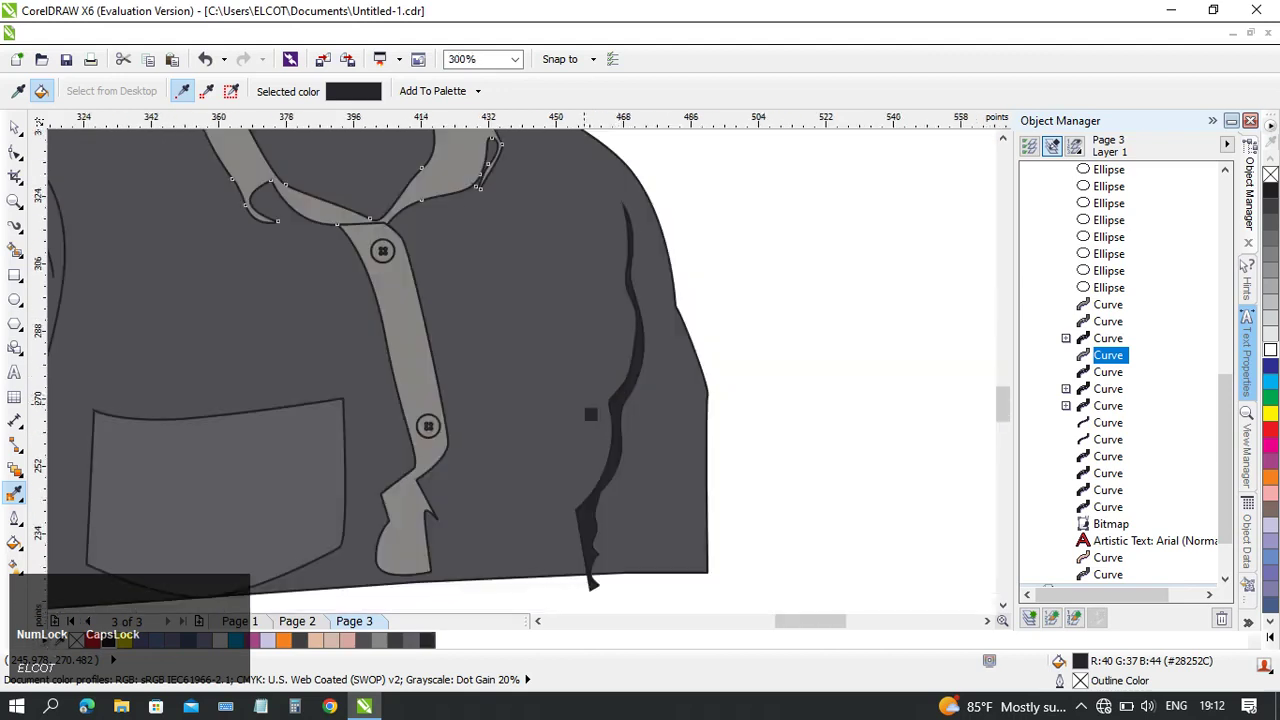
pyautogui.middleClick(585, 402)
pyautogui.scroll(-1, 692, 432)
pyautogui.middleClick(692, 432)
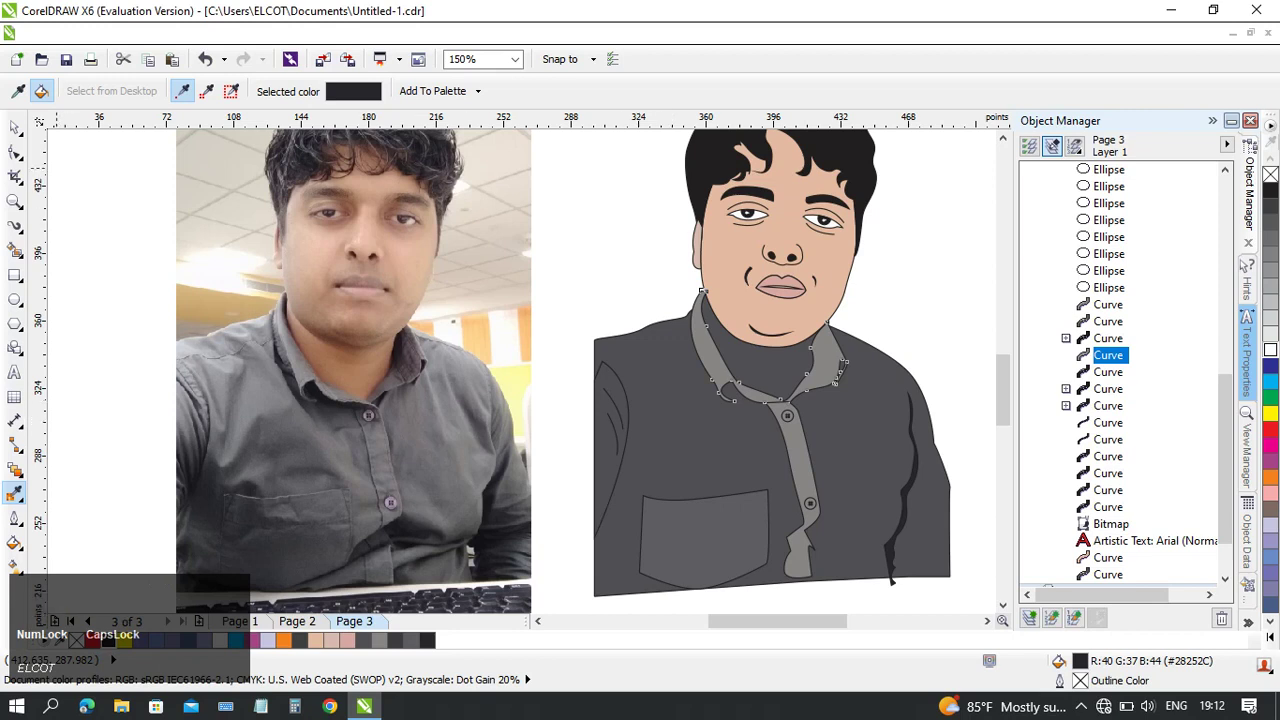
# - Fill the curved sleeve shape beside the pocket with the grey #6B696E sampled from the sleeve in the photo
pyautogui.click(14, 126)
pyautogui.click(598, 380)
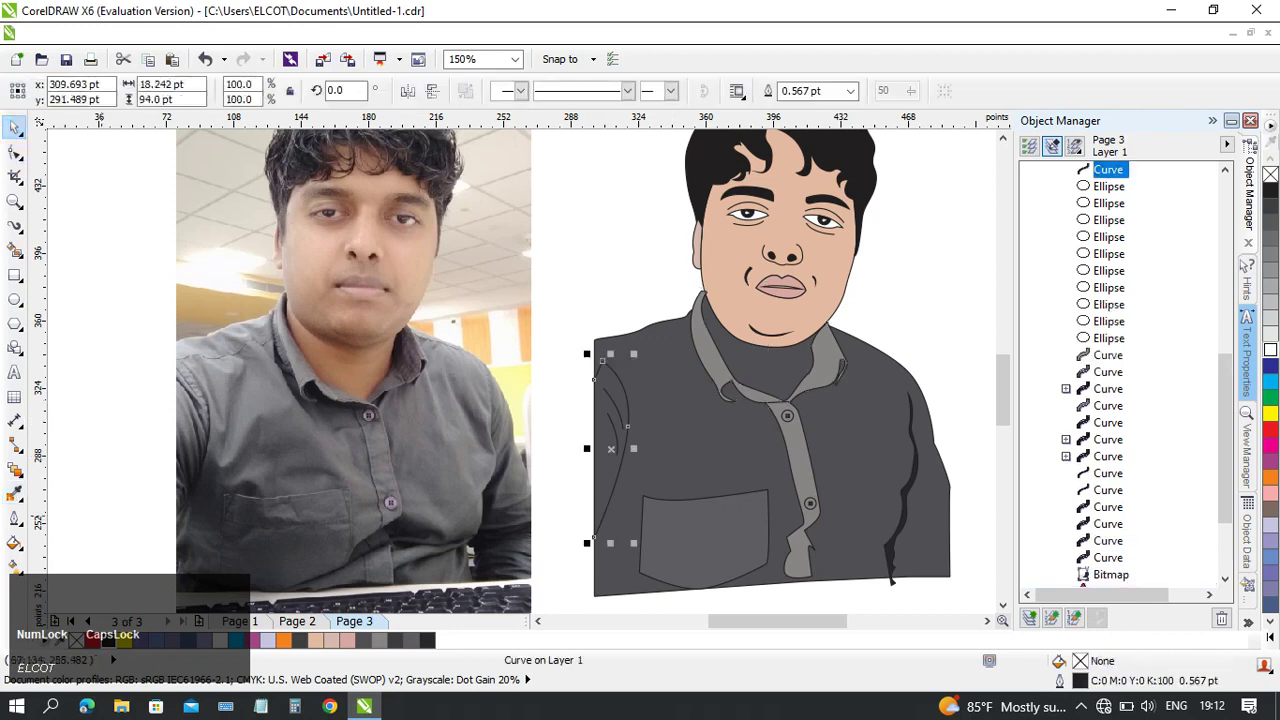
pyautogui.click(14, 492)
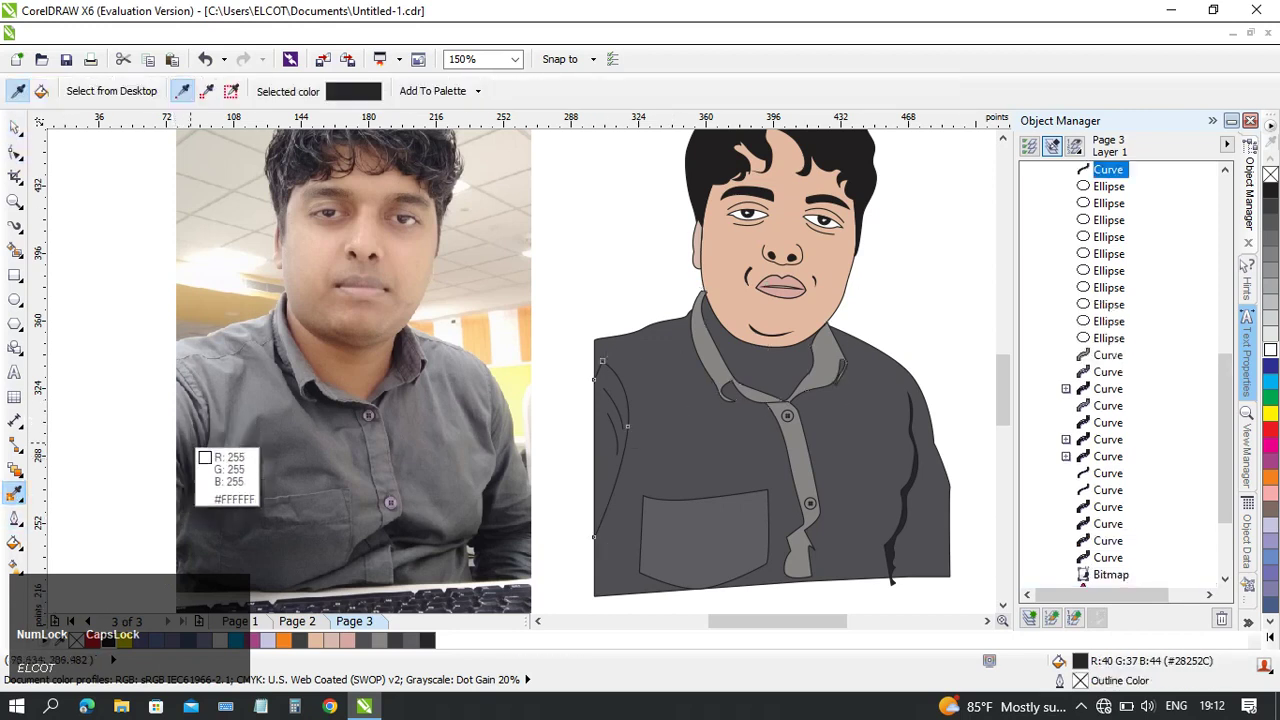
pyautogui.click(195, 447)
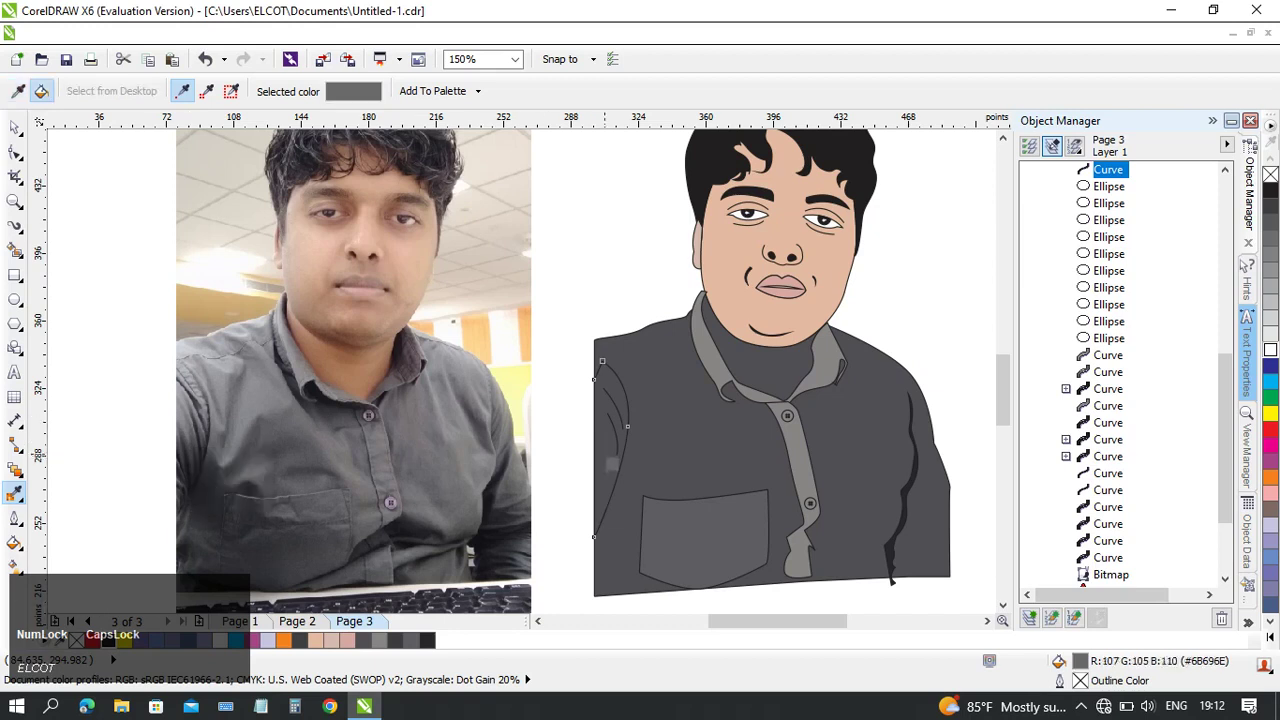
pyautogui.click(604, 455)
pyautogui.middleClick(641, 423)
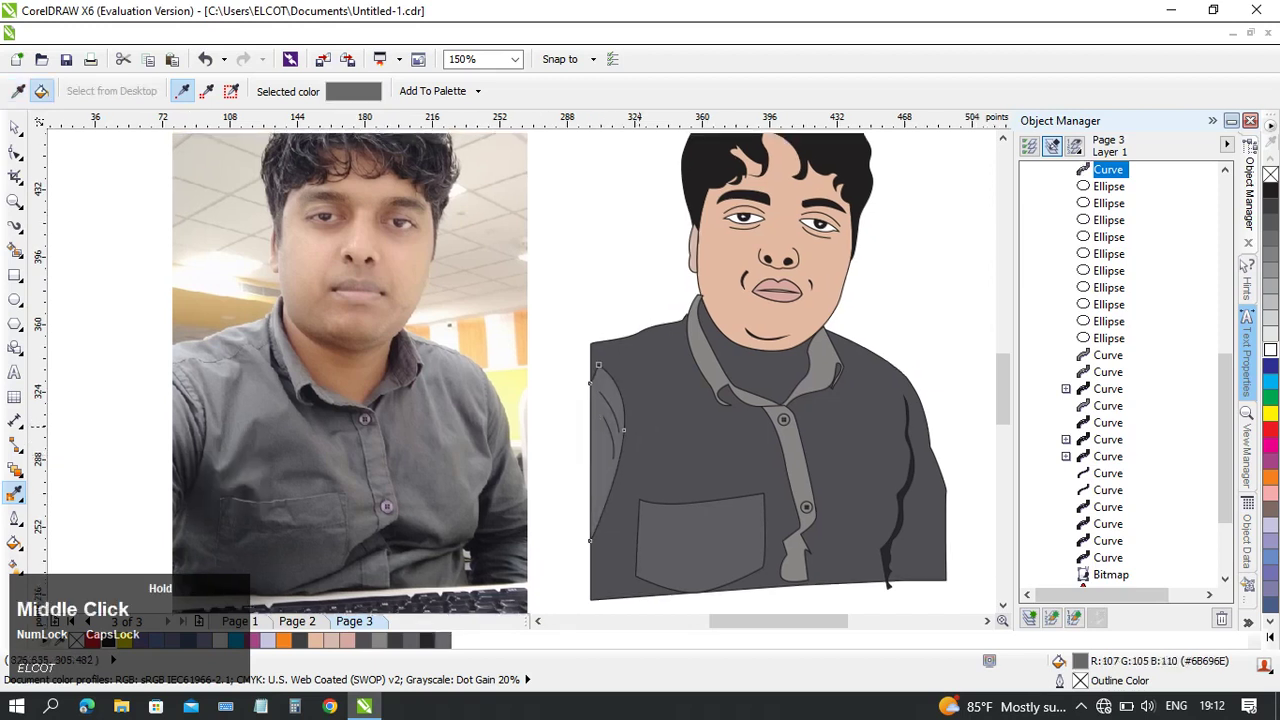
pyautogui.click(14, 128)
pyautogui.click(741, 377)
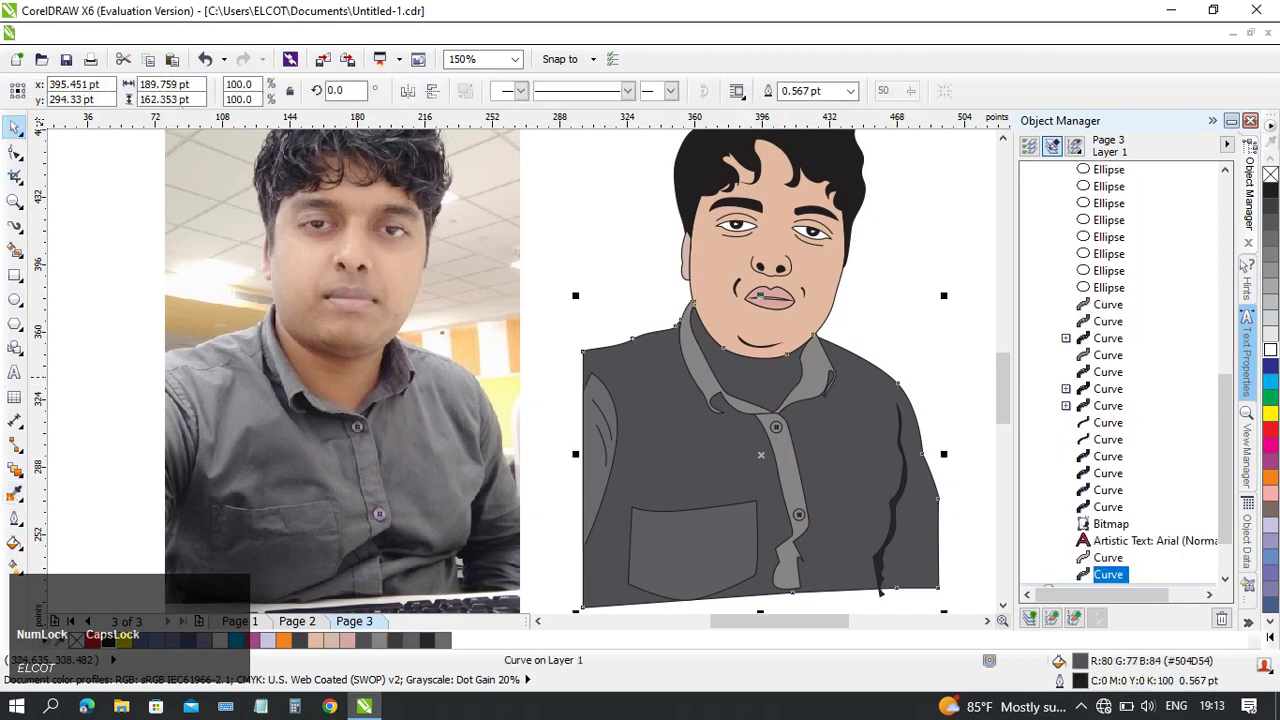
pyautogui.scroll(1, 700, 379)
pyautogui.middleClick(695, 382)
pyautogui.scroll(-1, 669, 405)
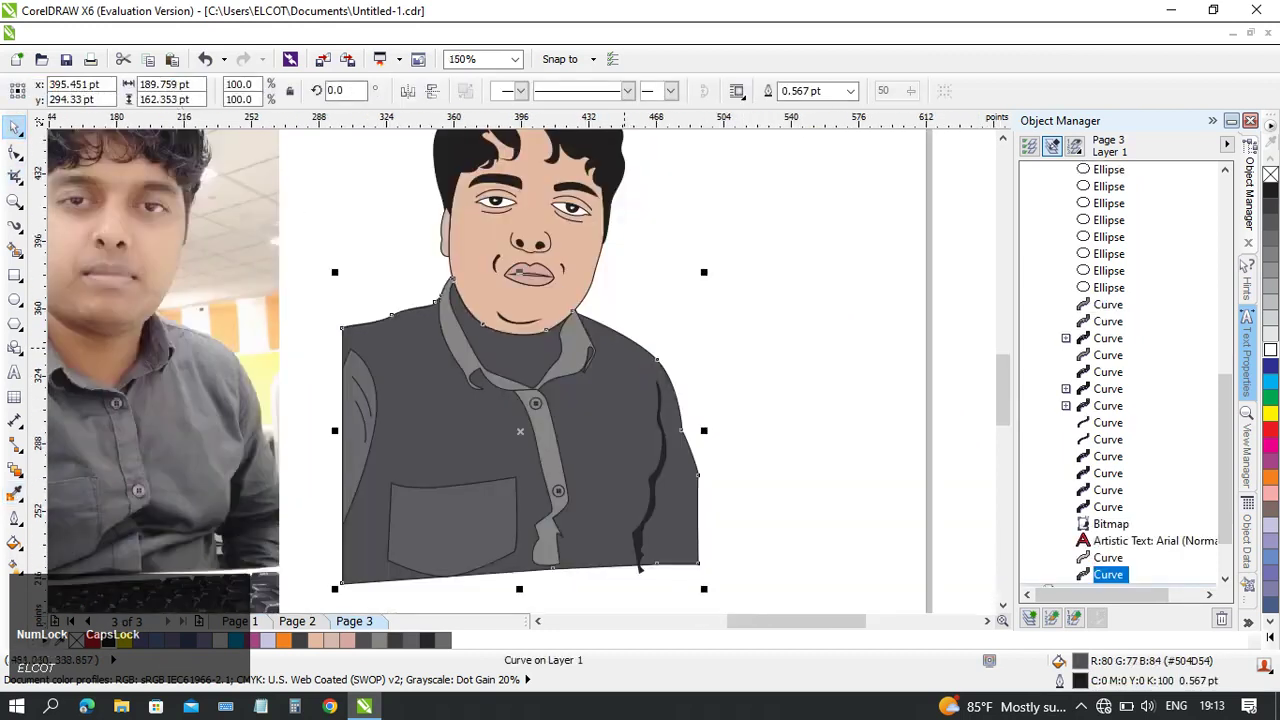
pyautogui.middleClick(624, 348)
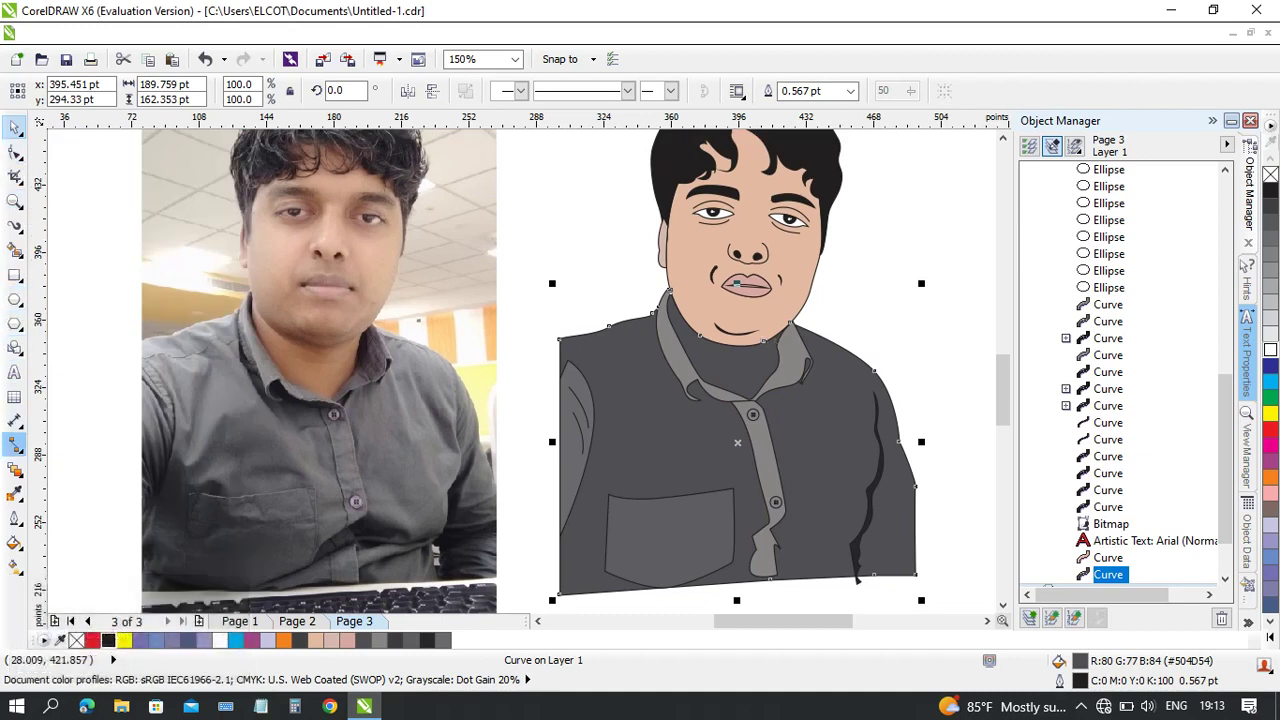
# - Start a neck outline with the Pen tool beside the jaw and run it down along the inner collar to the V point above the placket
pyautogui.moveTo(15, 225)
pyautogui.mouseDown()
pyautogui.moveTo(60, 225)
pyautogui.moveTo(69, 307)
pyautogui.mouseUp()
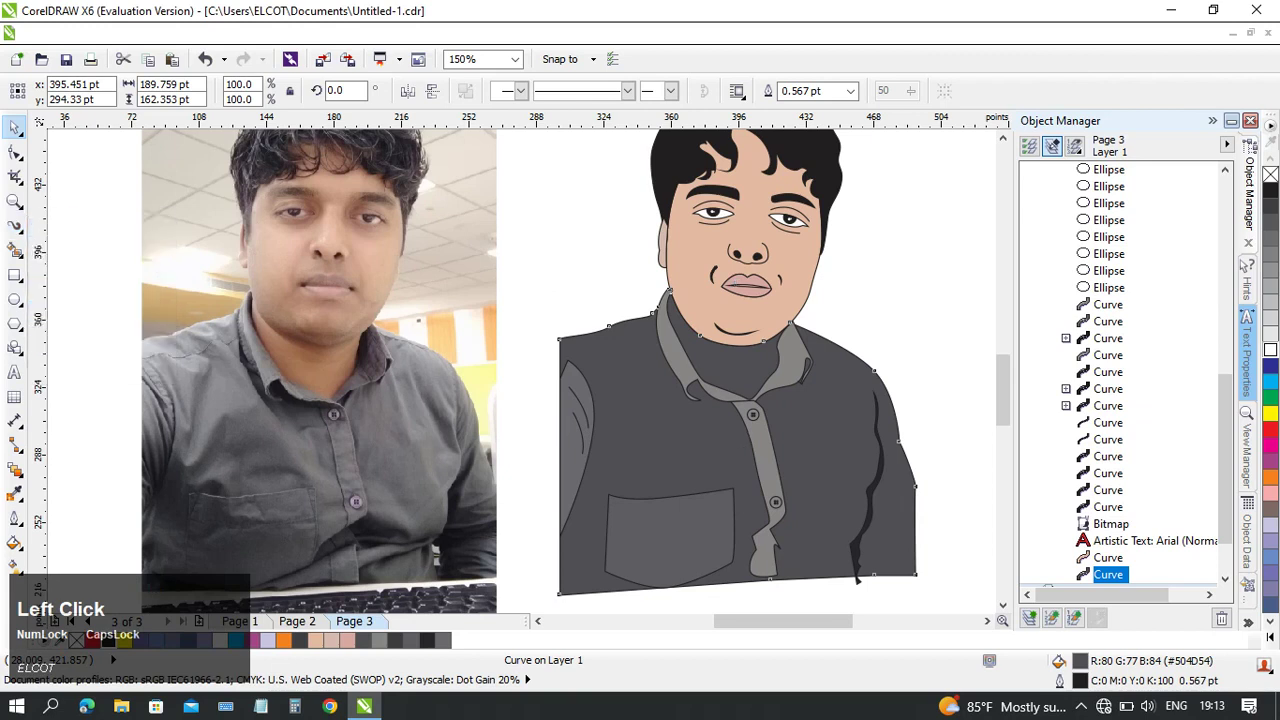
pyautogui.scroll(2, 735, 290)
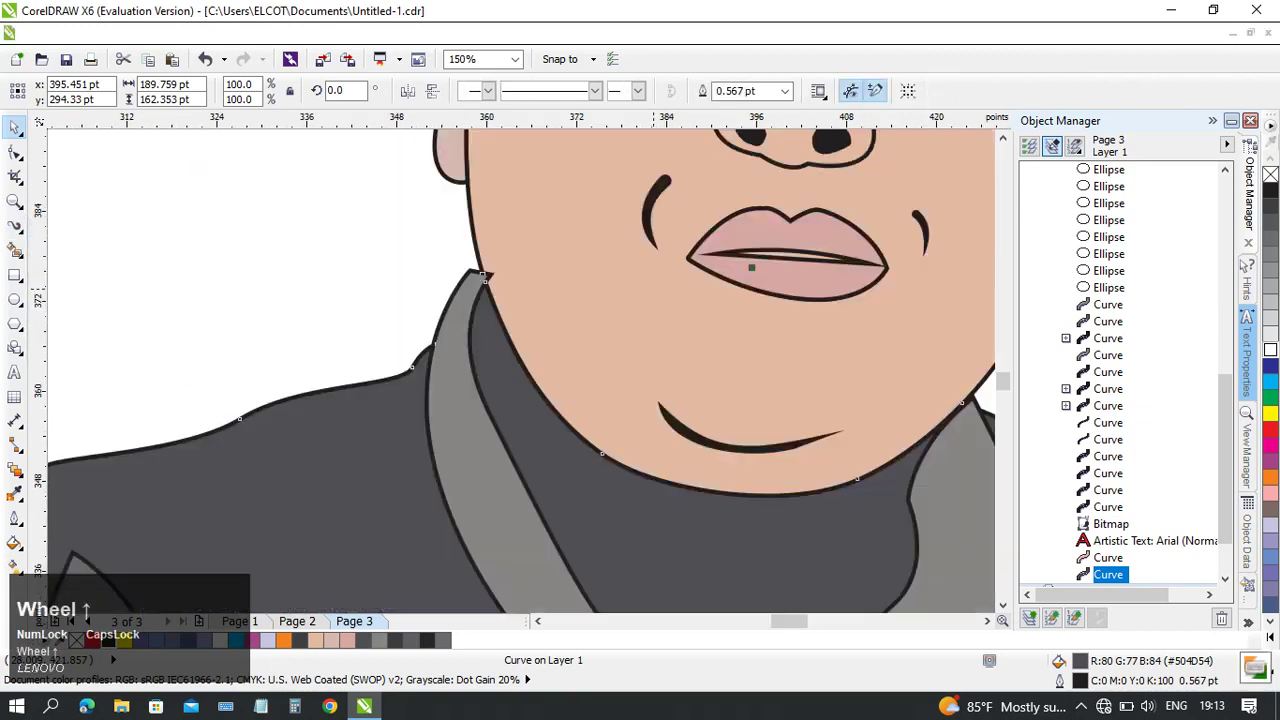
pyautogui.click(508, 268)
pyautogui.moveTo(453, 305); pyautogui.dragTo(453, 345)
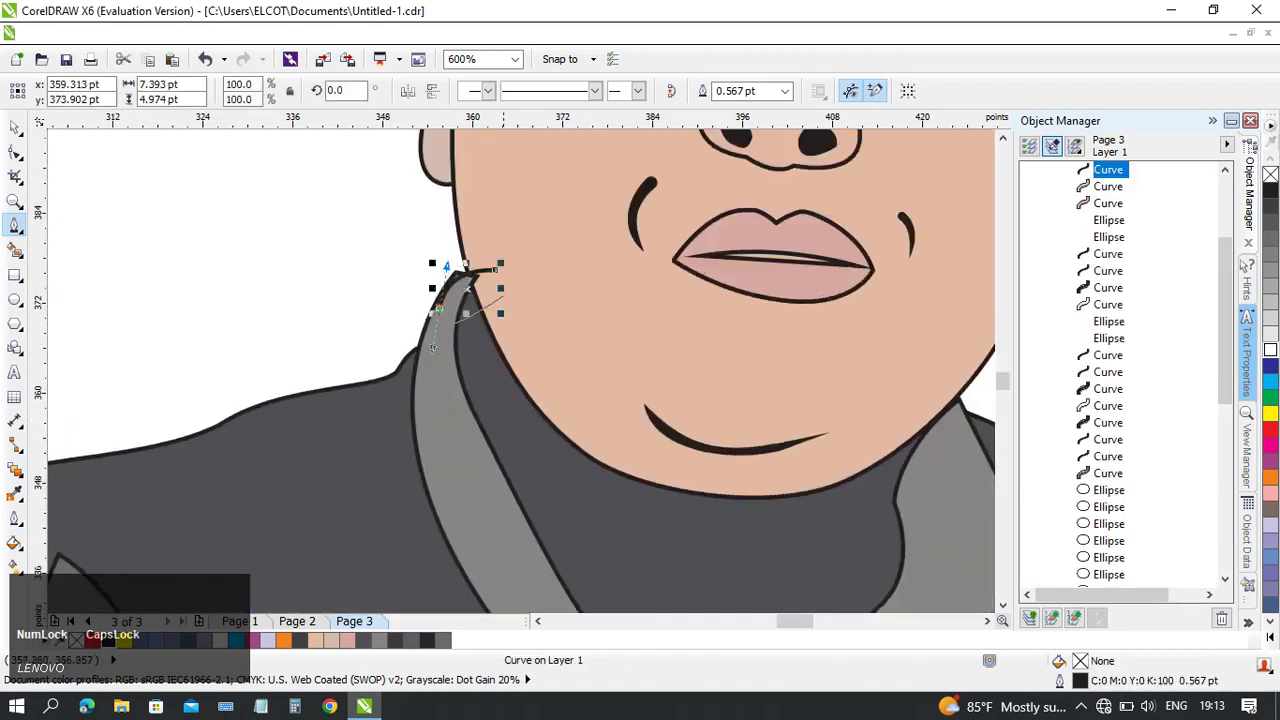
pyautogui.hotkey('ctrl', 'z')
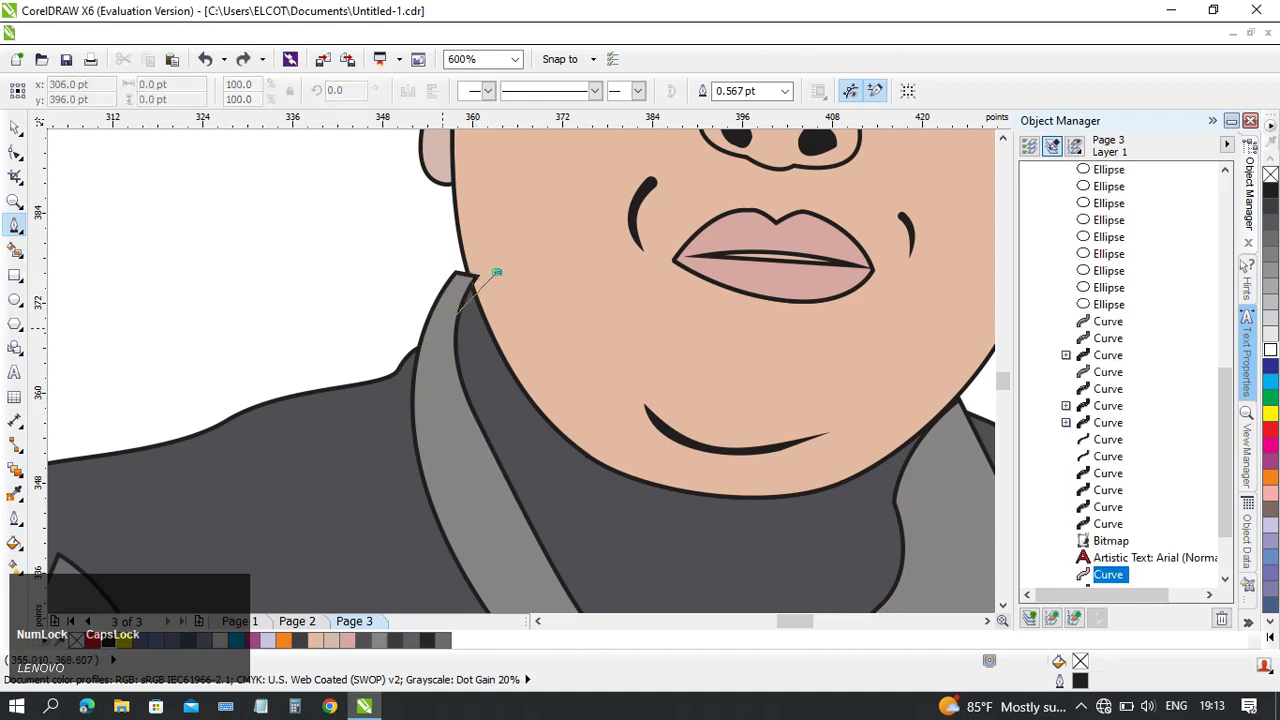
pyautogui.middleClick(443, 331)
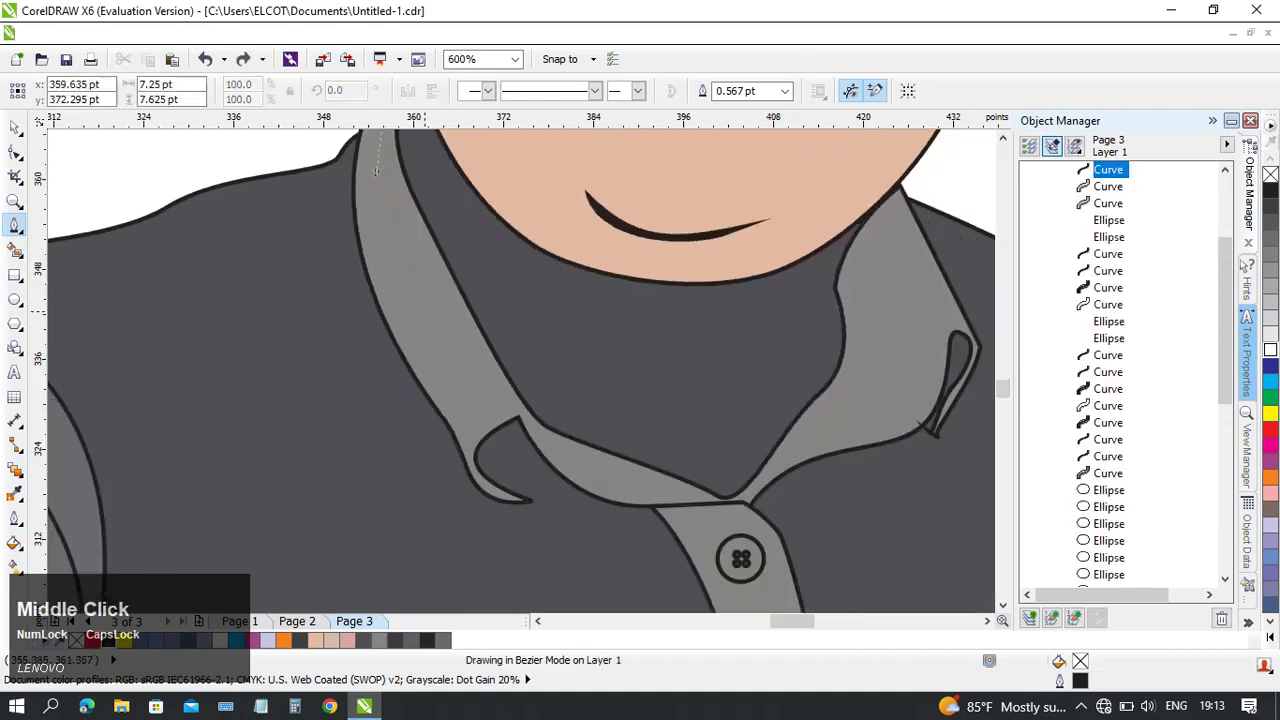
pyautogui.doubleClick(433, 332)
pyautogui.click(508, 401)
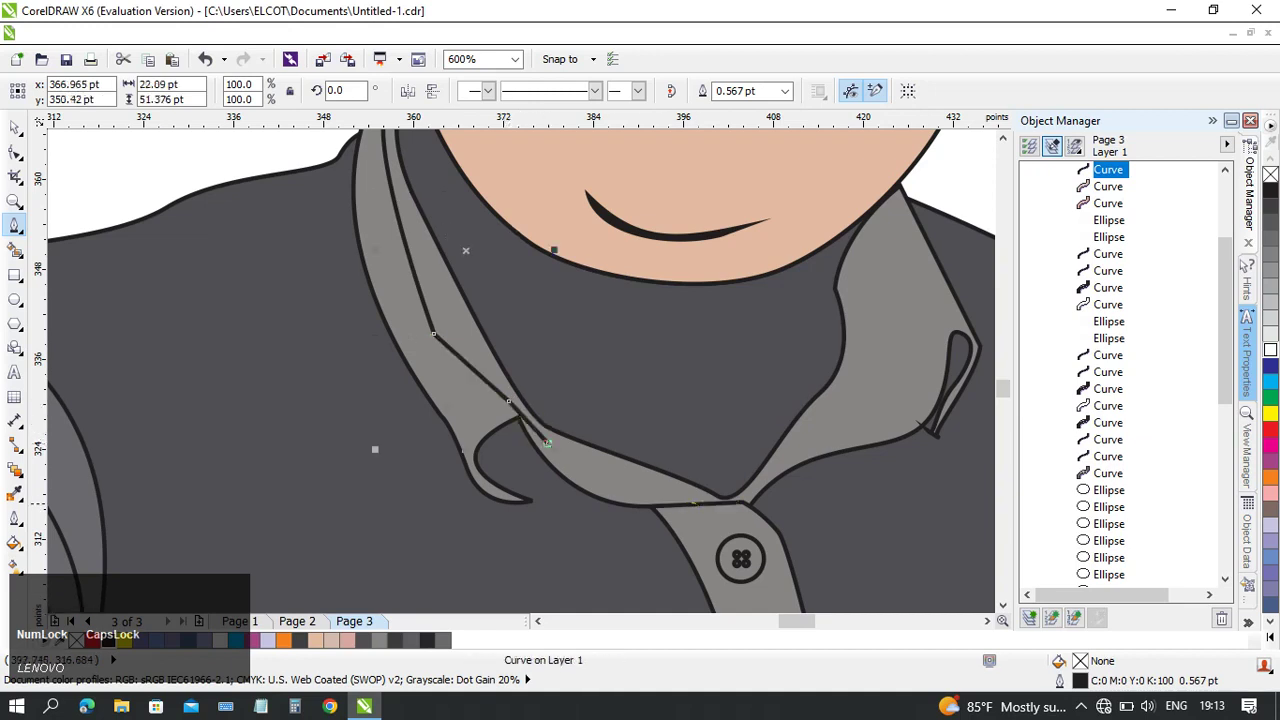
pyautogui.scroll(2, 676, 490)
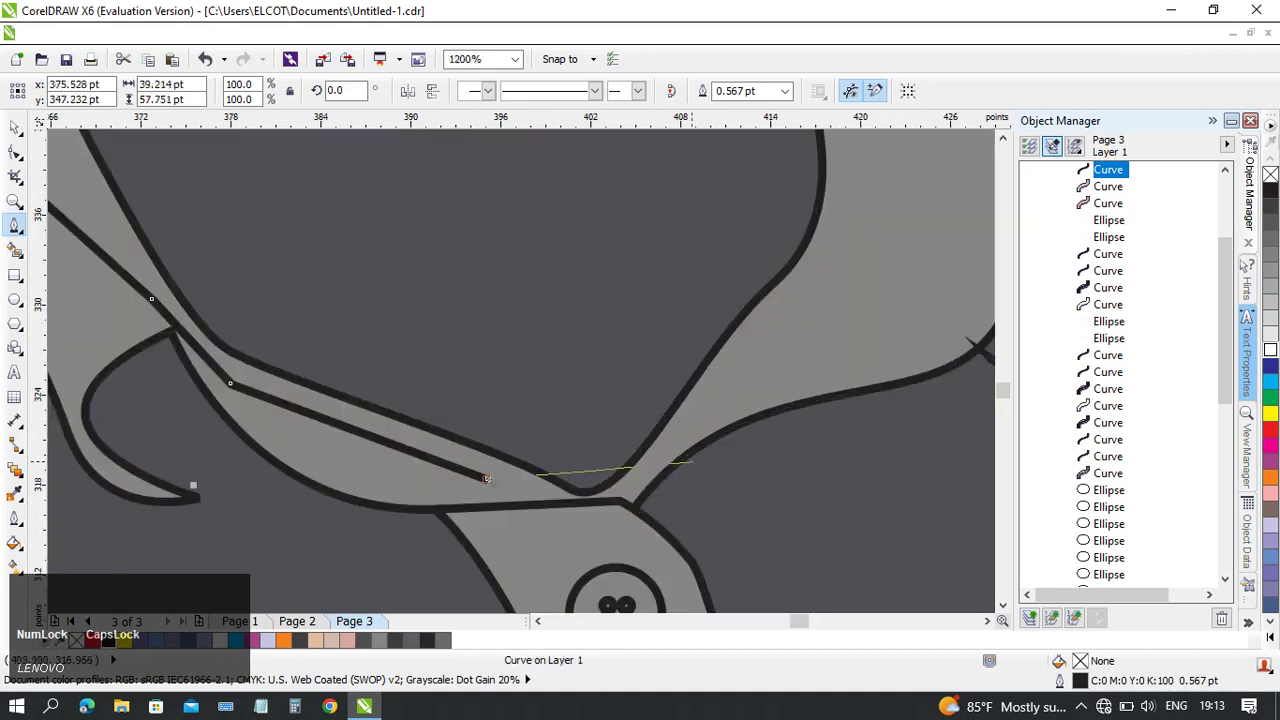
pyautogui.moveTo(626, 500); pyautogui.dragTo(678, 427)
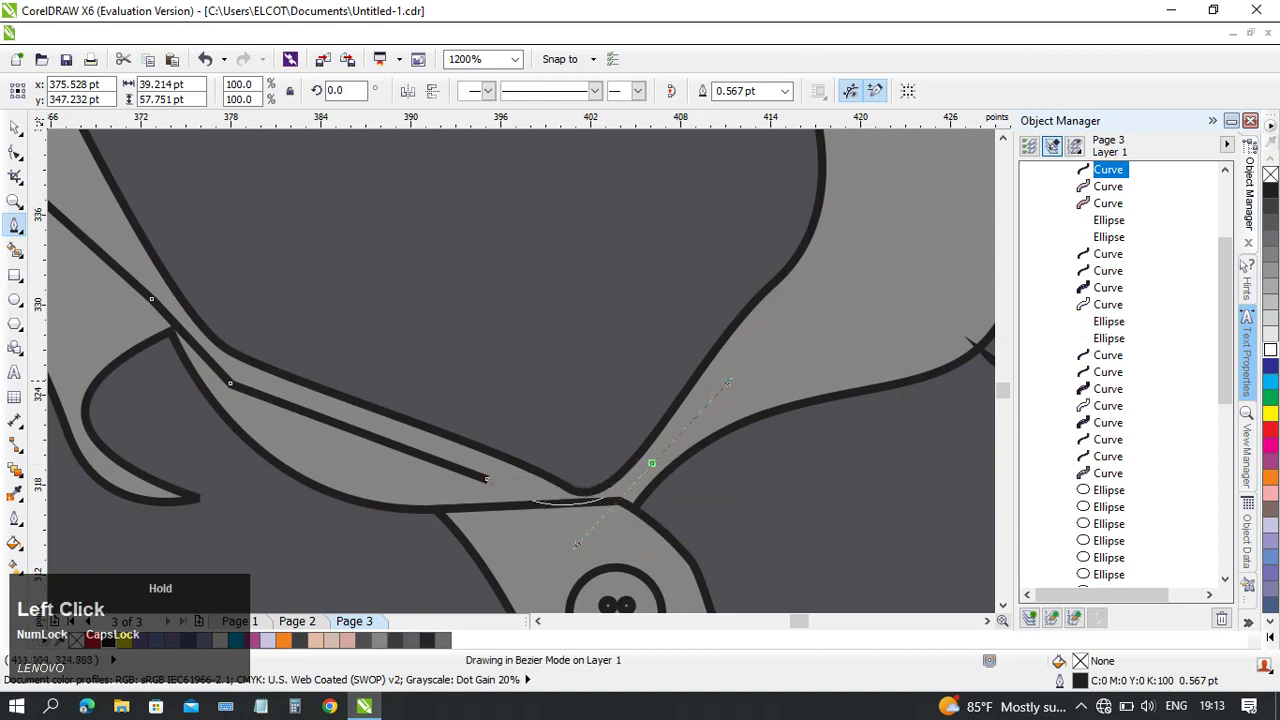
pyautogui.moveTo(728, 381); pyautogui.dragTo(728, 381)
# - Continue the neck outline up the opposite collar side to the jaw and close it with a curve across the chin
pyautogui.scroll(-1, 797, 361)
pyautogui.middleClick(797, 361)
pyautogui.click(663, 393)
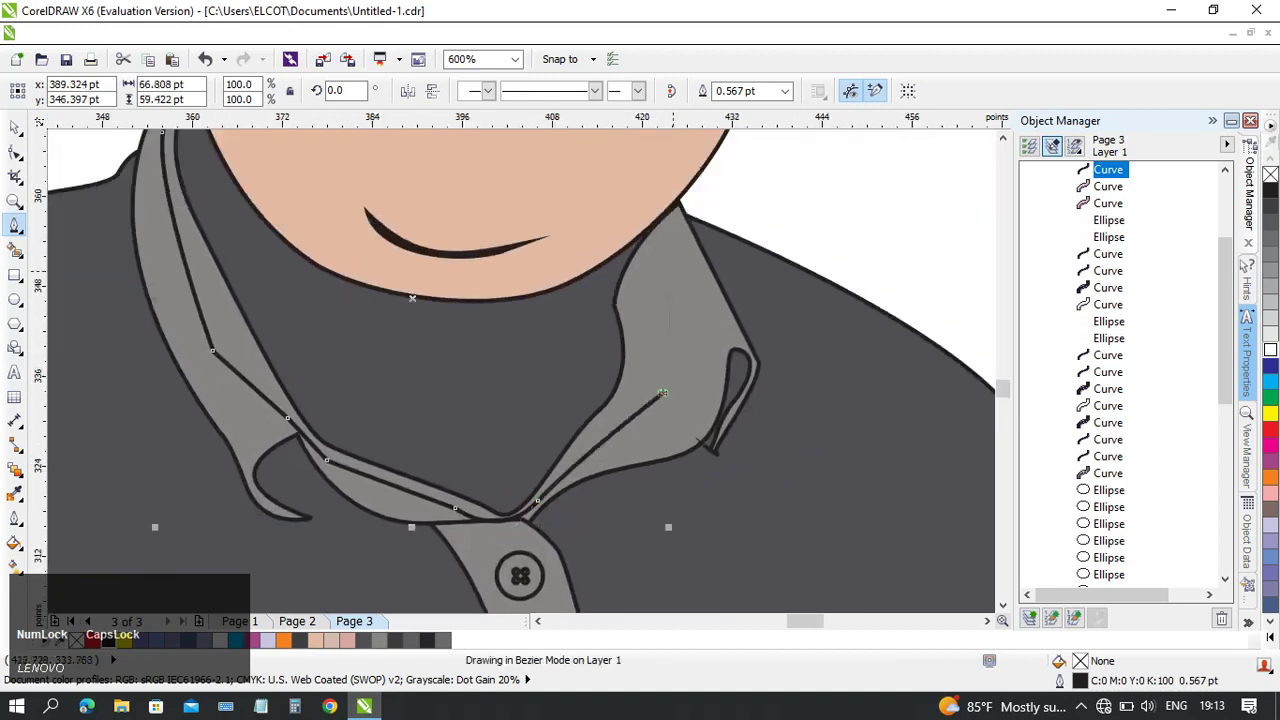
pyautogui.middleClick(662, 392)
pyautogui.scroll(1, 650, 370)
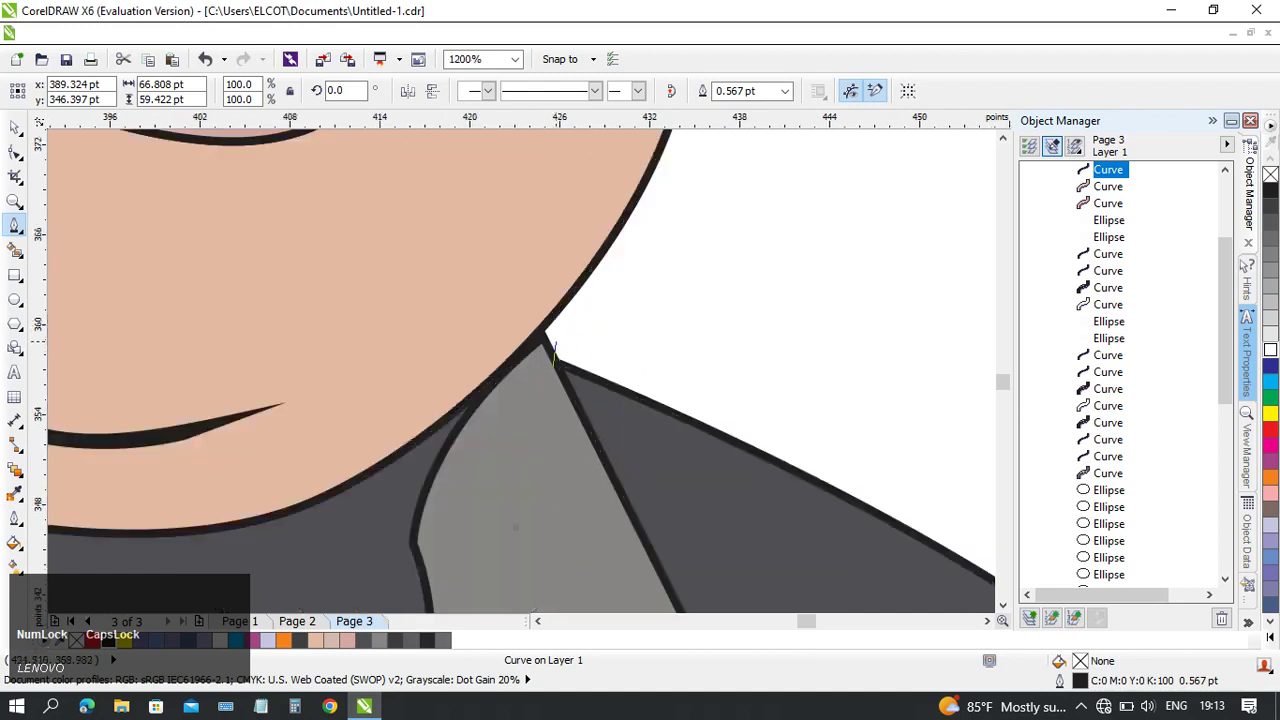
pyautogui.click(541, 328)
pyautogui.scroll(-3, 537, 270)
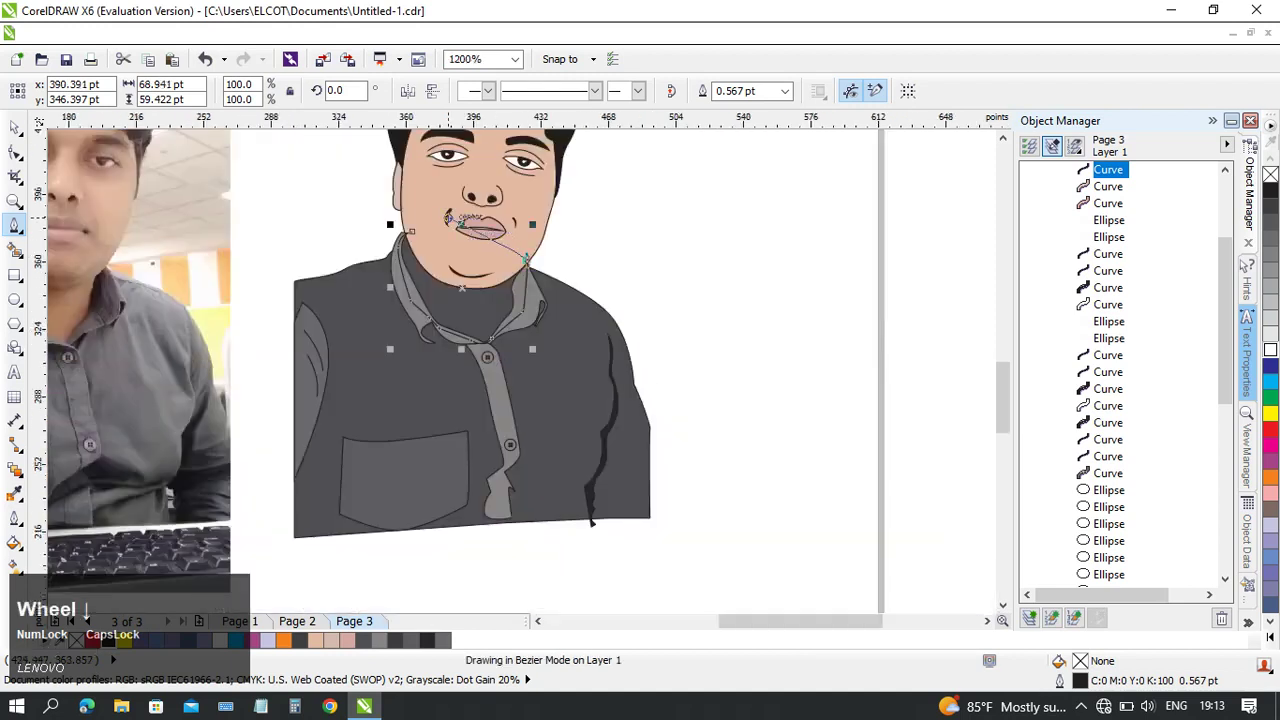
pyautogui.scroll(1, 543, 327)
pyautogui.moveTo(345, 298); pyautogui.dragTo(450, 280)
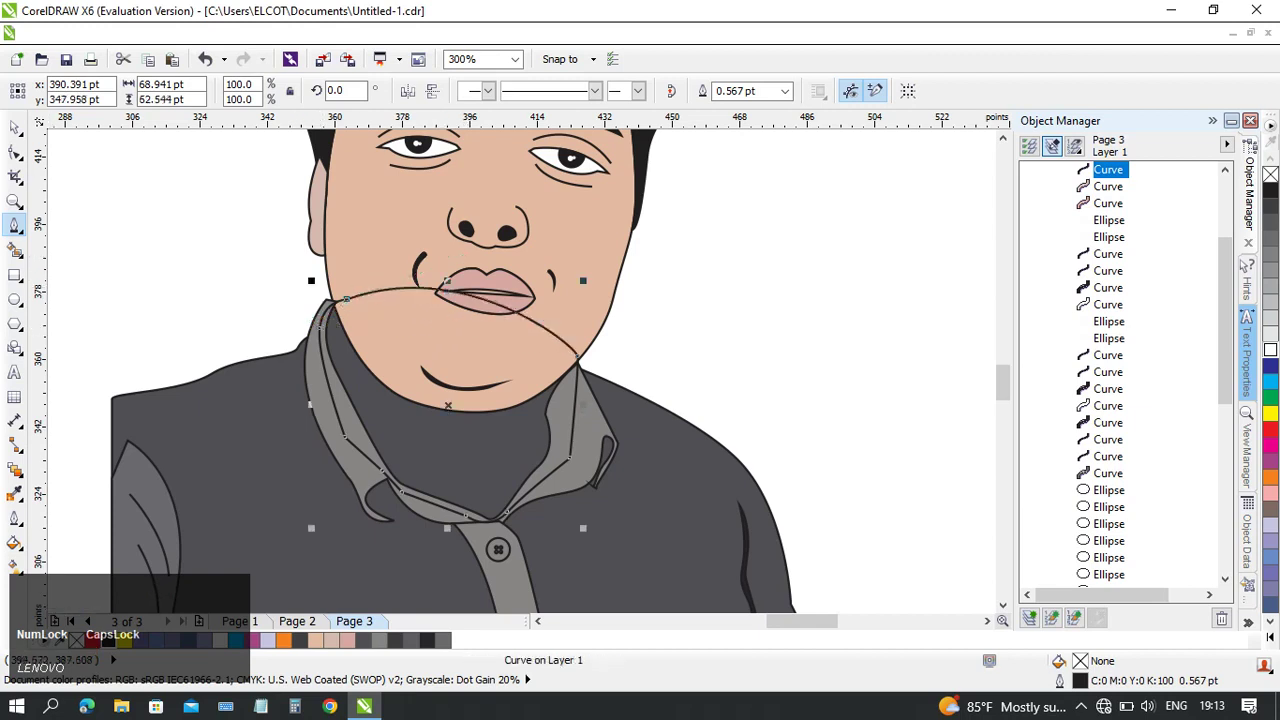
# - Fill the new neck shape with the brown #A77455 sampled from the neck in the photo
pyautogui.click(14, 128)
pyautogui.scroll(-1, 300, 260)
pyautogui.middleClick(300, 260)
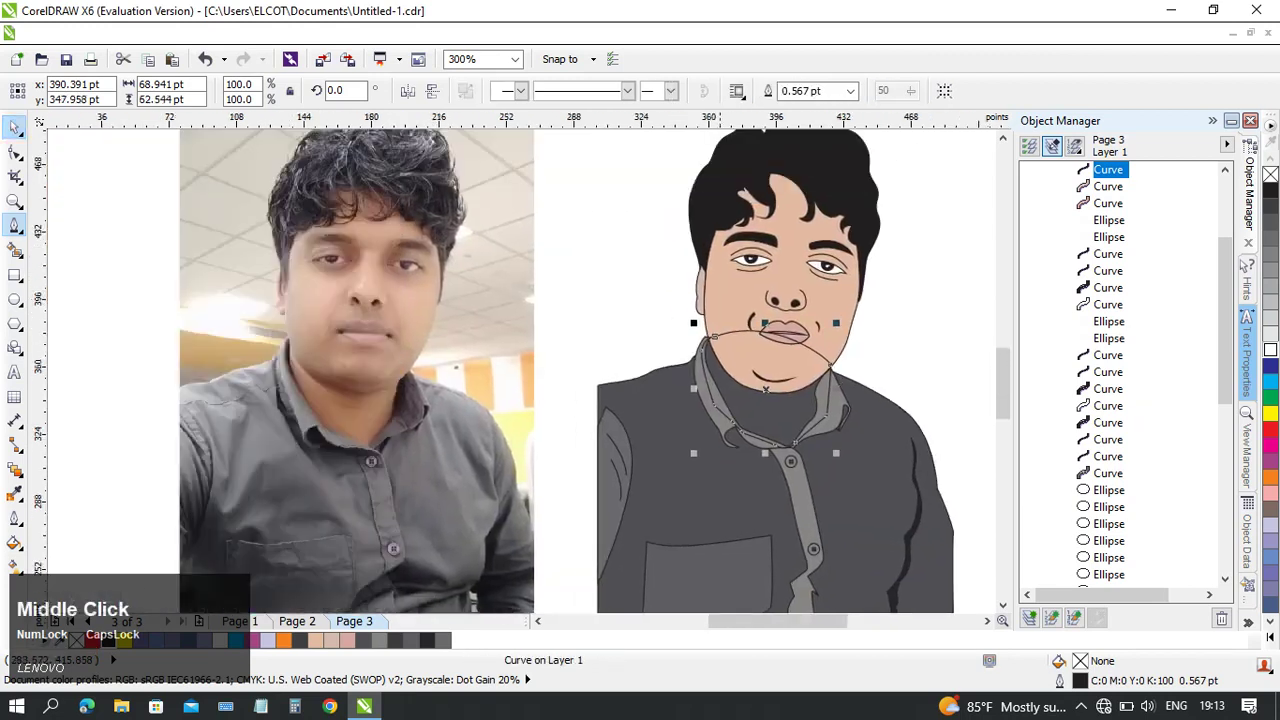
pyautogui.click(14, 492)
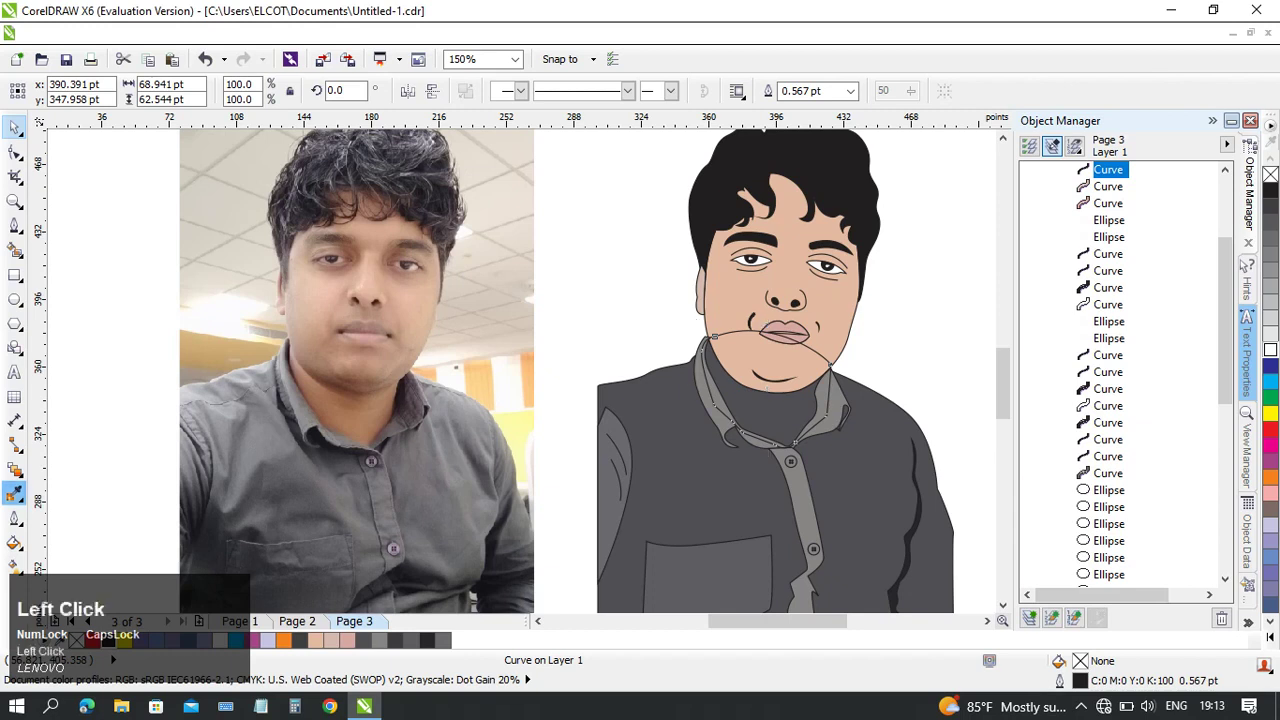
pyautogui.click(342, 412)
pyautogui.click(789, 408)
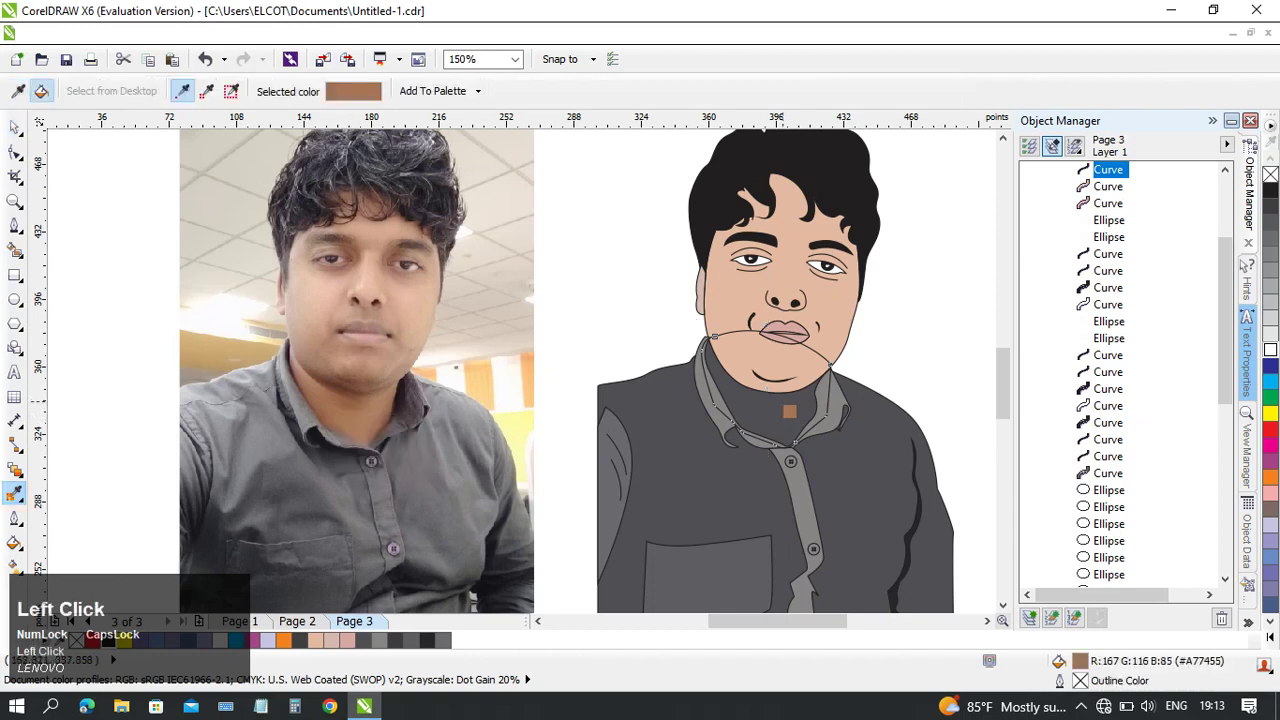
pyautogui.click(14, 128)
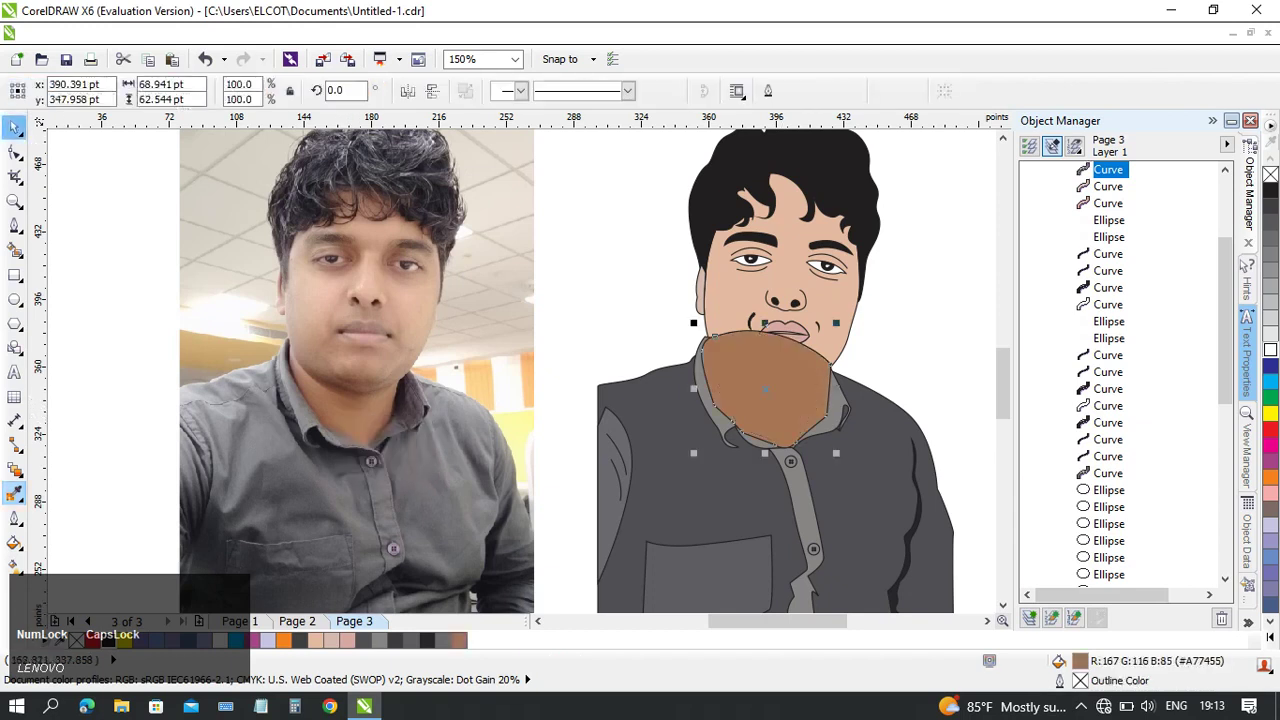
# - Try sending the brown neck shape to the back of the layer, and undo the reordering
pyautogui.rightClick(789, 361)
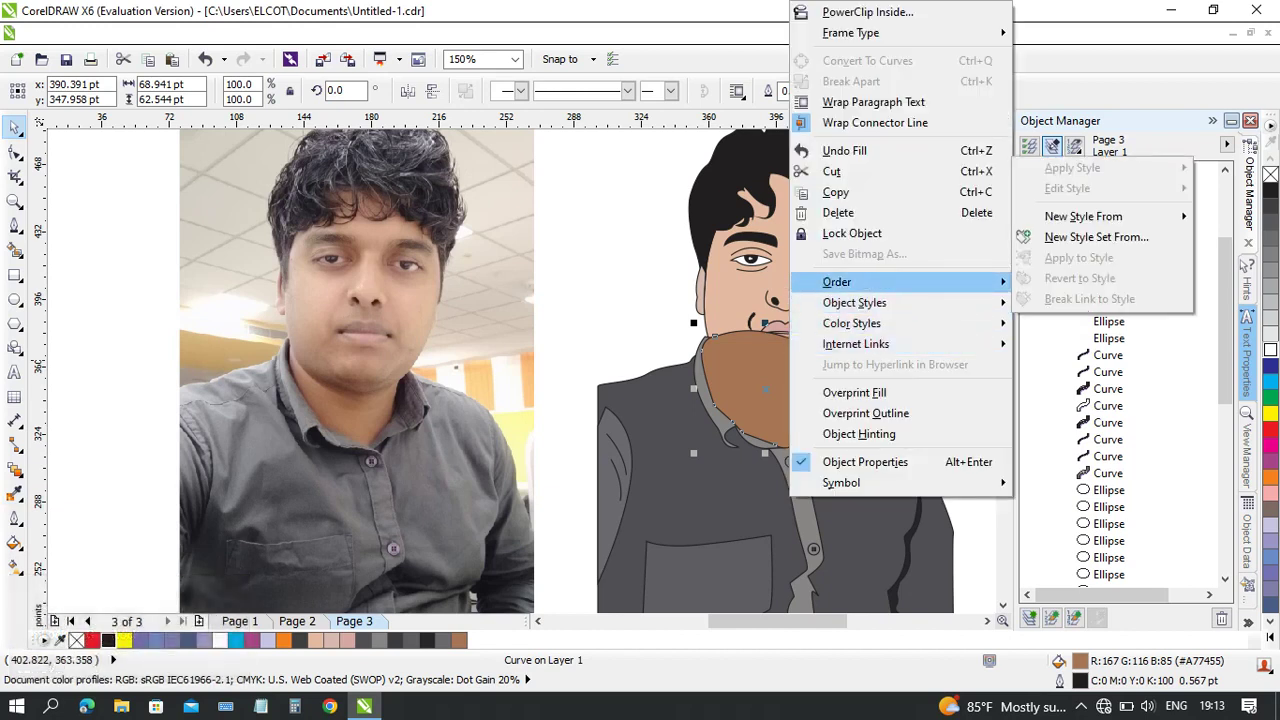
pyautogui.moveTo(900, 282)
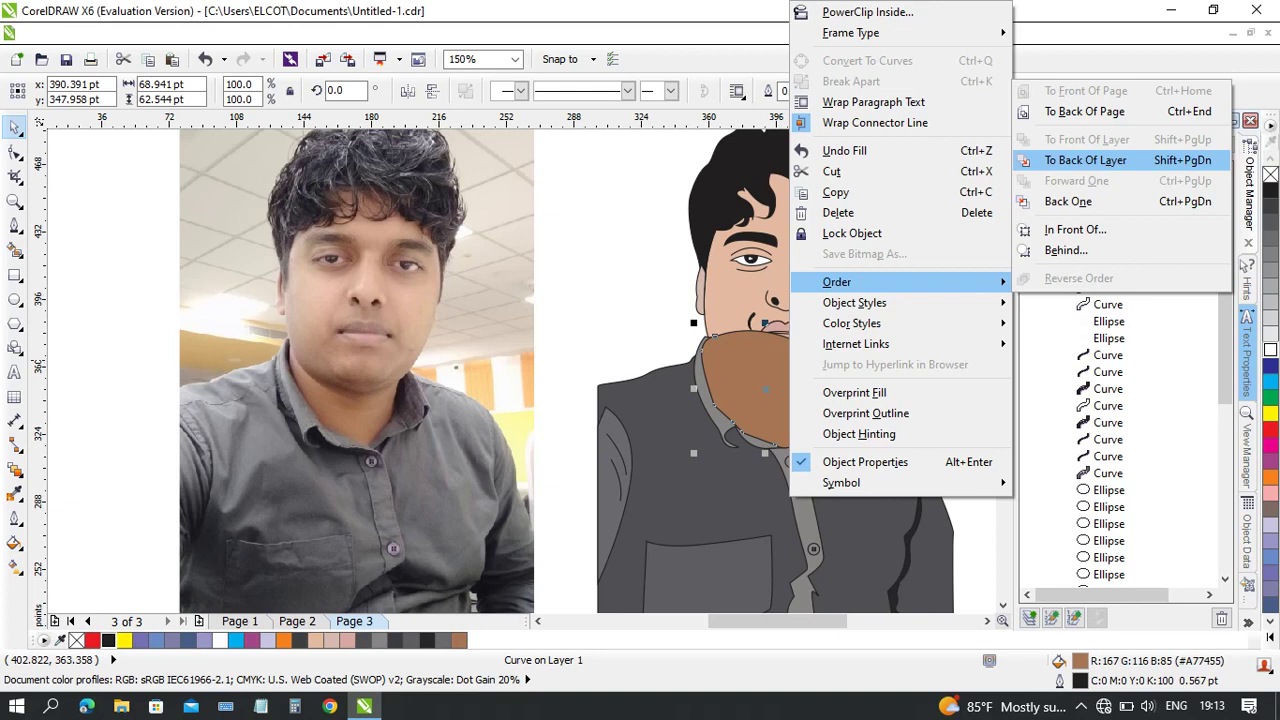
pyautogui.click(1085, 160)
pyautogui.click(894, 310)
pyautogui.middleClick(894, 310)
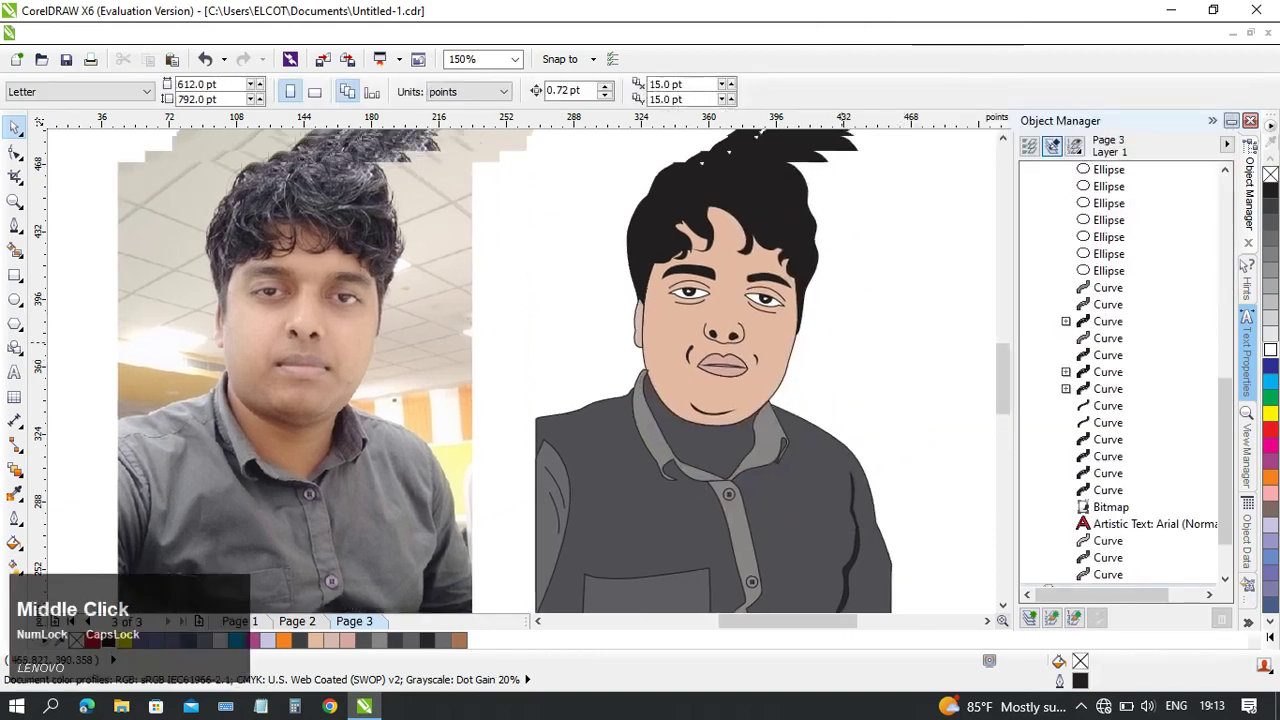
pyautogui.scroll(2, 835, 437)
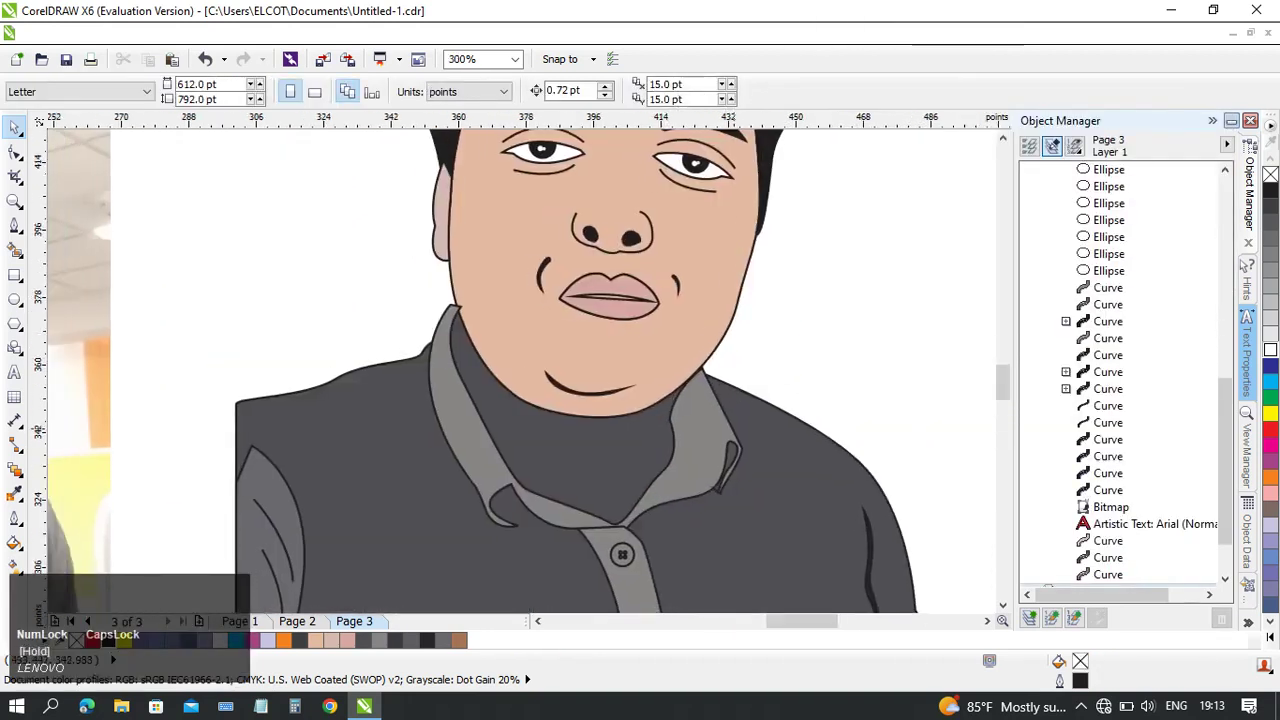
pyautogui.hotkey('ctrl', 'z')
# - Move the brown neck shape back one level in the stacking order
pyautogui.rightClick(622, 375)
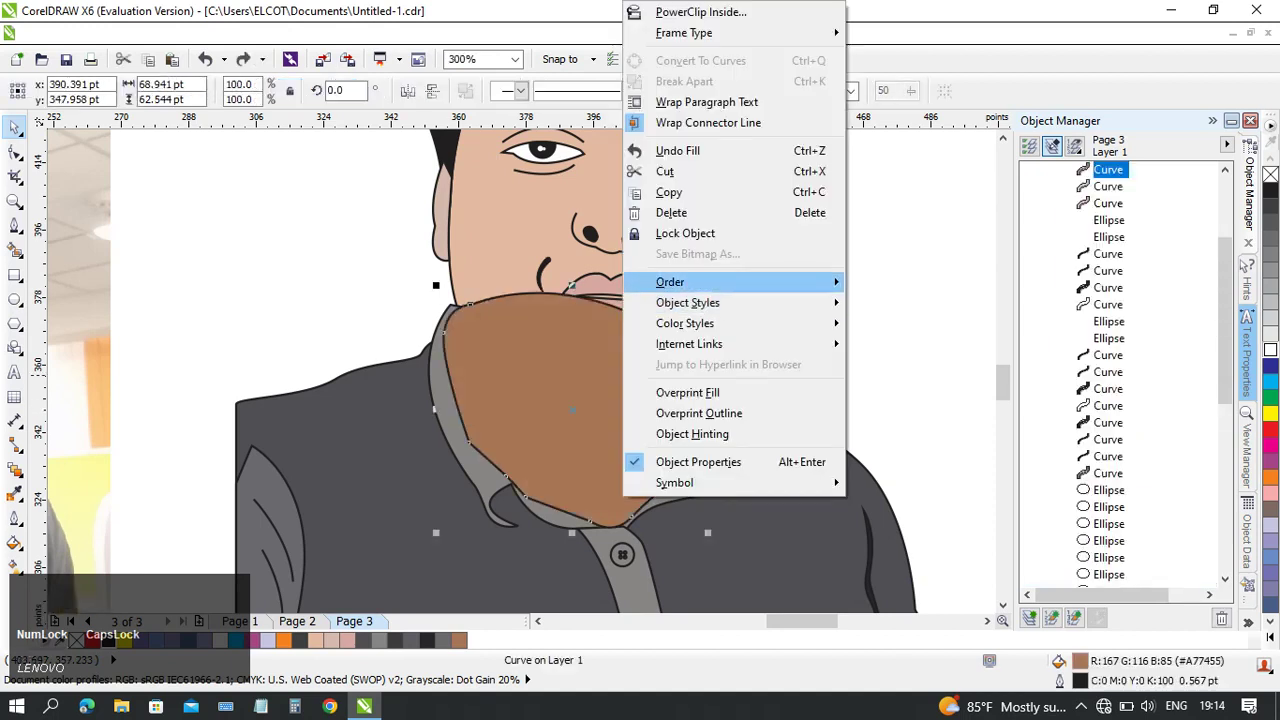
pyautogui.moveTo(700, 282)
pyautogui.click(901, 201)
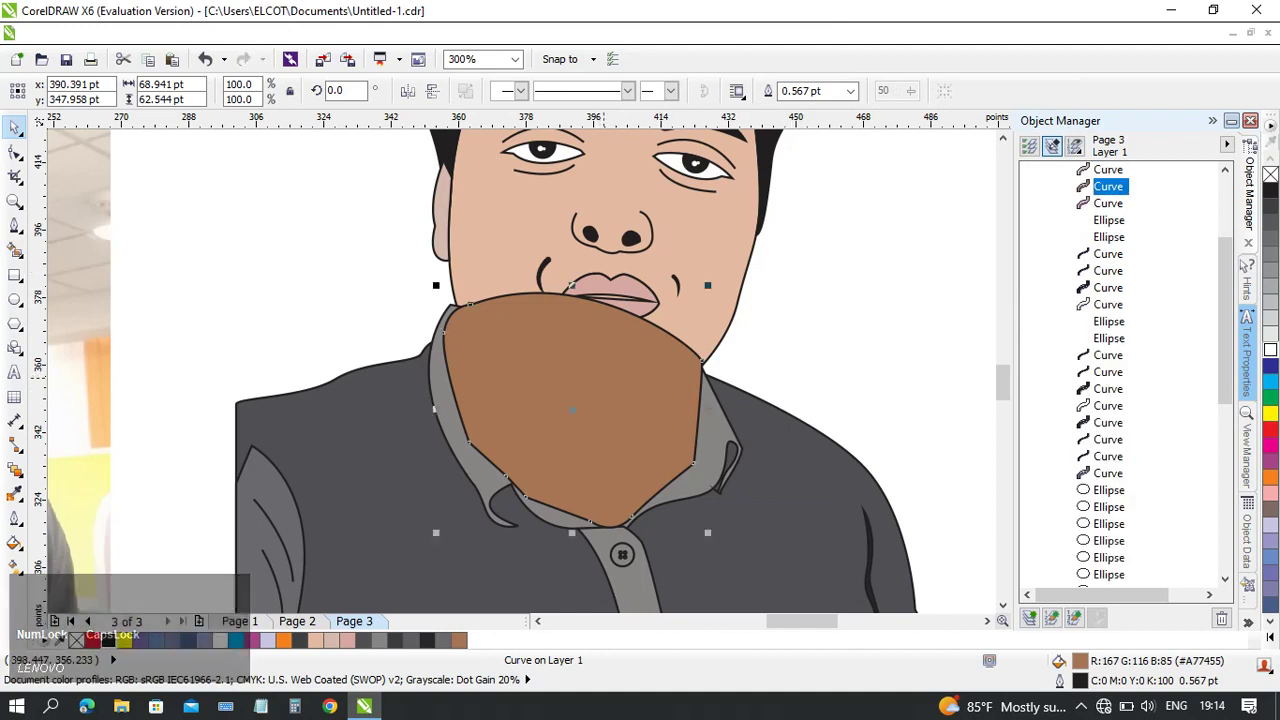
# - Add an ellipse from the object list to the neck shape selection and try grouping the two objects
pyautogui.keyDown('ctrl'); pyautogui.click(1108, 338); pyautogui.keyUp('ctrl')
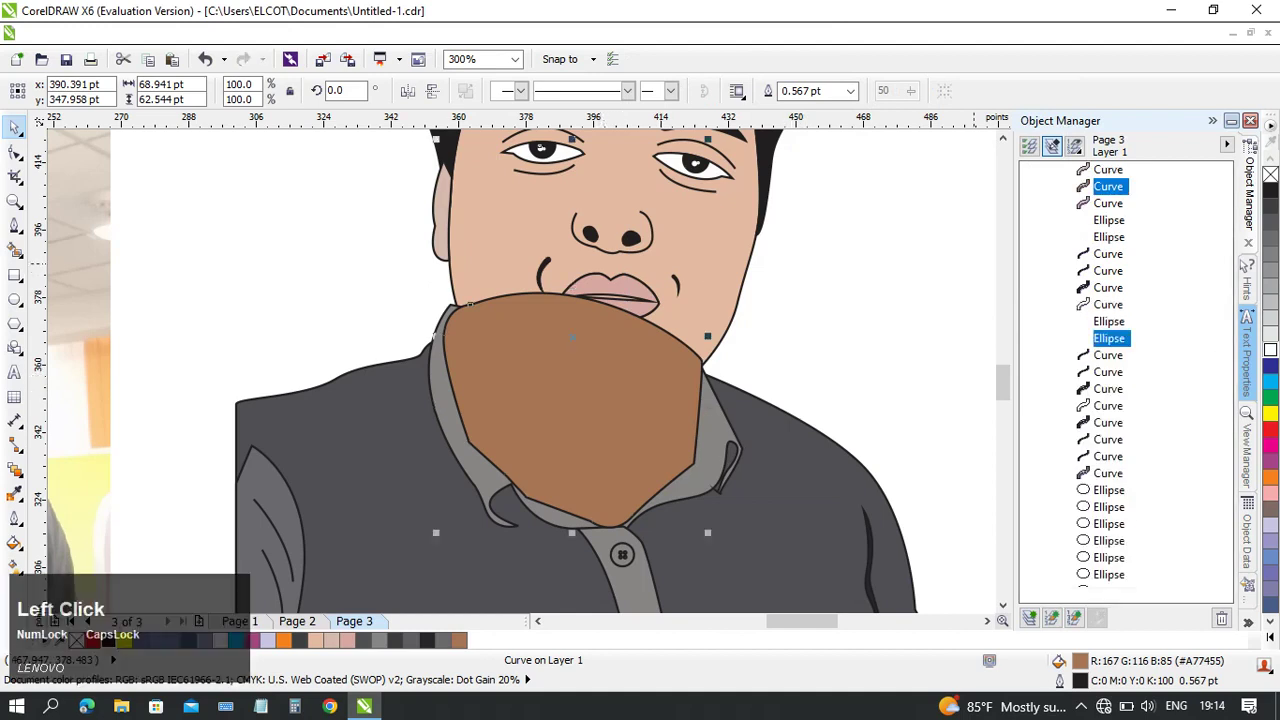
pyautogui.hotkey('ctrl', 'g')
pyautogui.hotkey('ctrl', 'u')
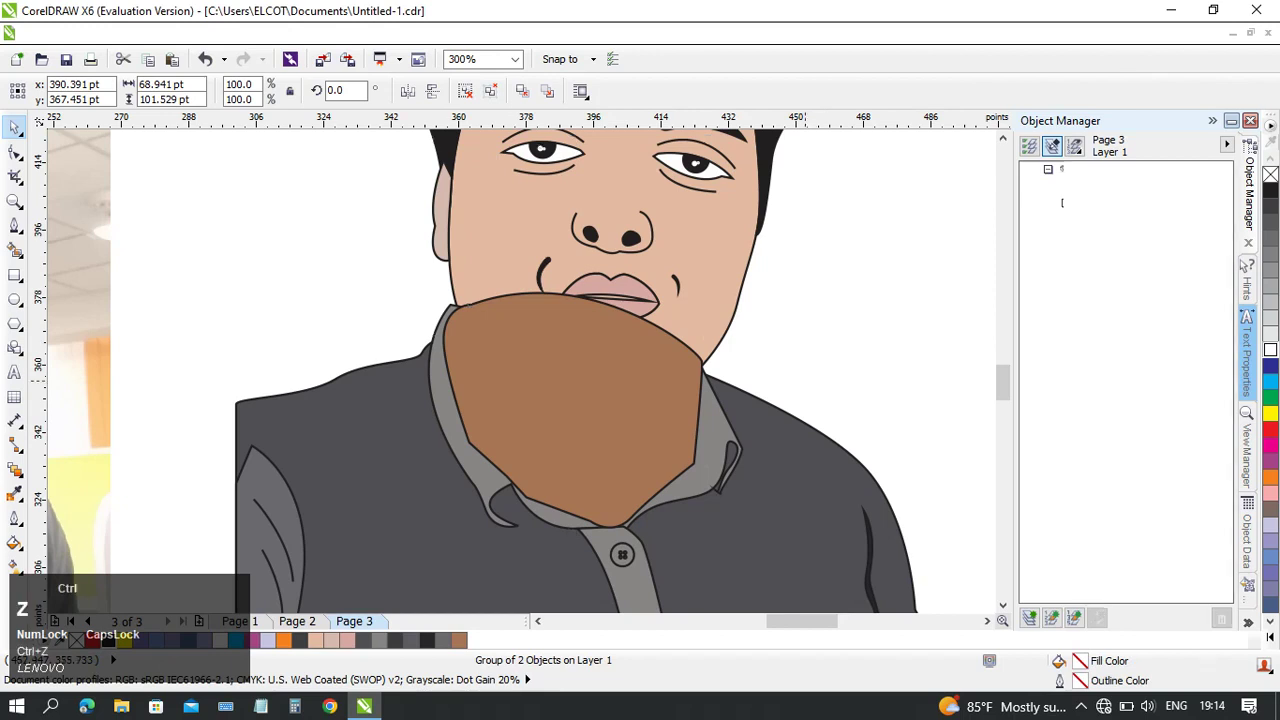
pyautogui.moveTo(608, 360); pyautogui.dragTo(730, 370)
pyautogui.hotkey('ctrl', 'z')
# - Send the selected neck shape and ellipse together to the back of the layer
pyautogui.rightClick(622, 430)
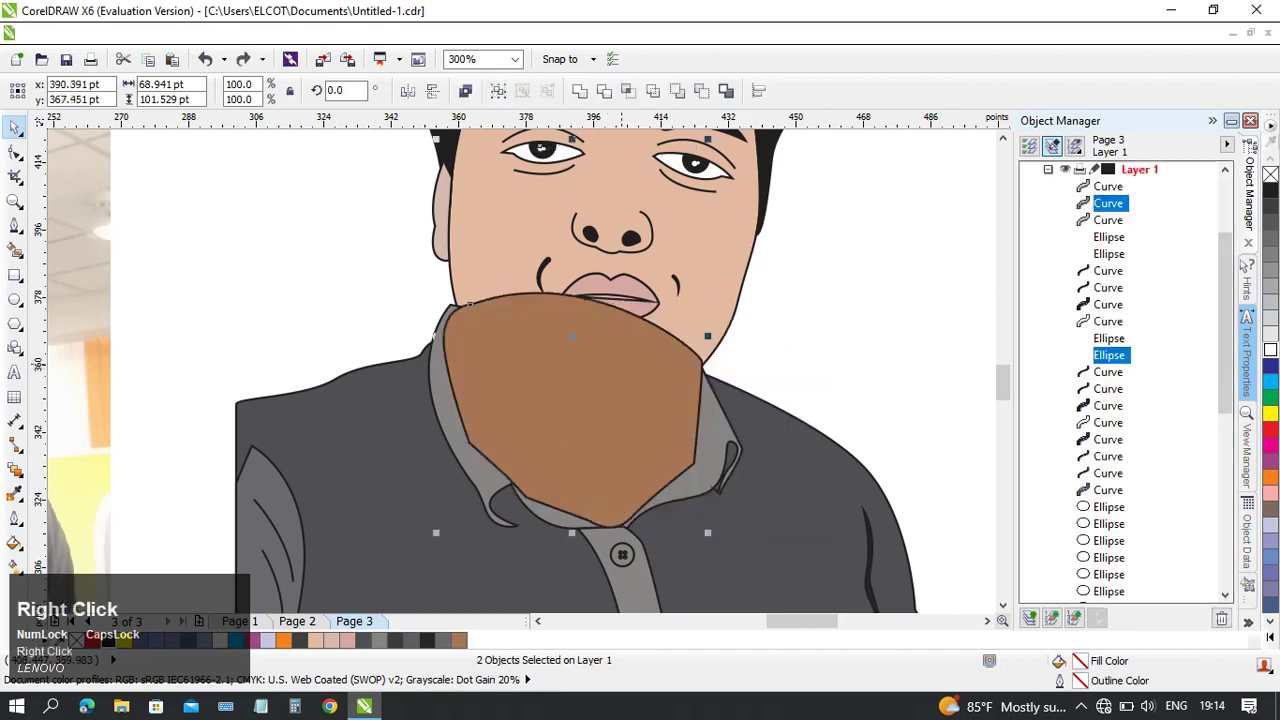
pyautogui.moveTo(700, 233)
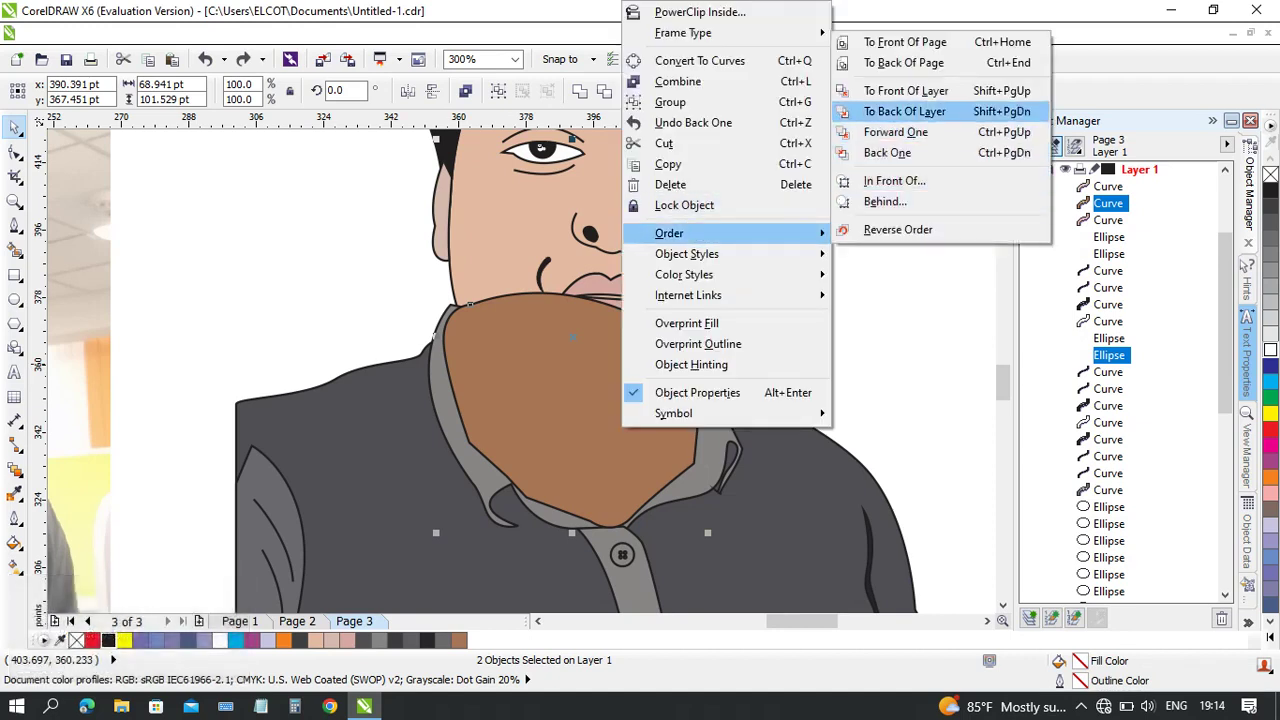
pyautogui.click(904, 111)
pyautogui.scroll(-2, 458, 376)
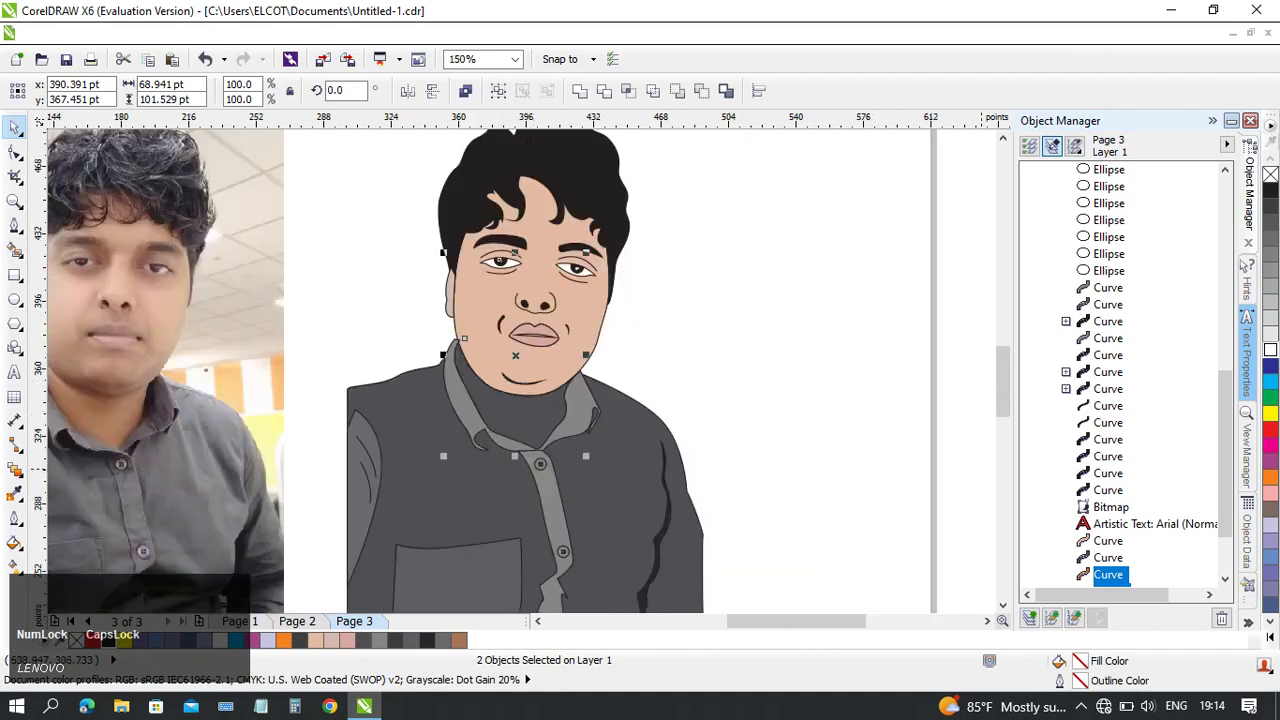
pyautogui.click(981, 469)
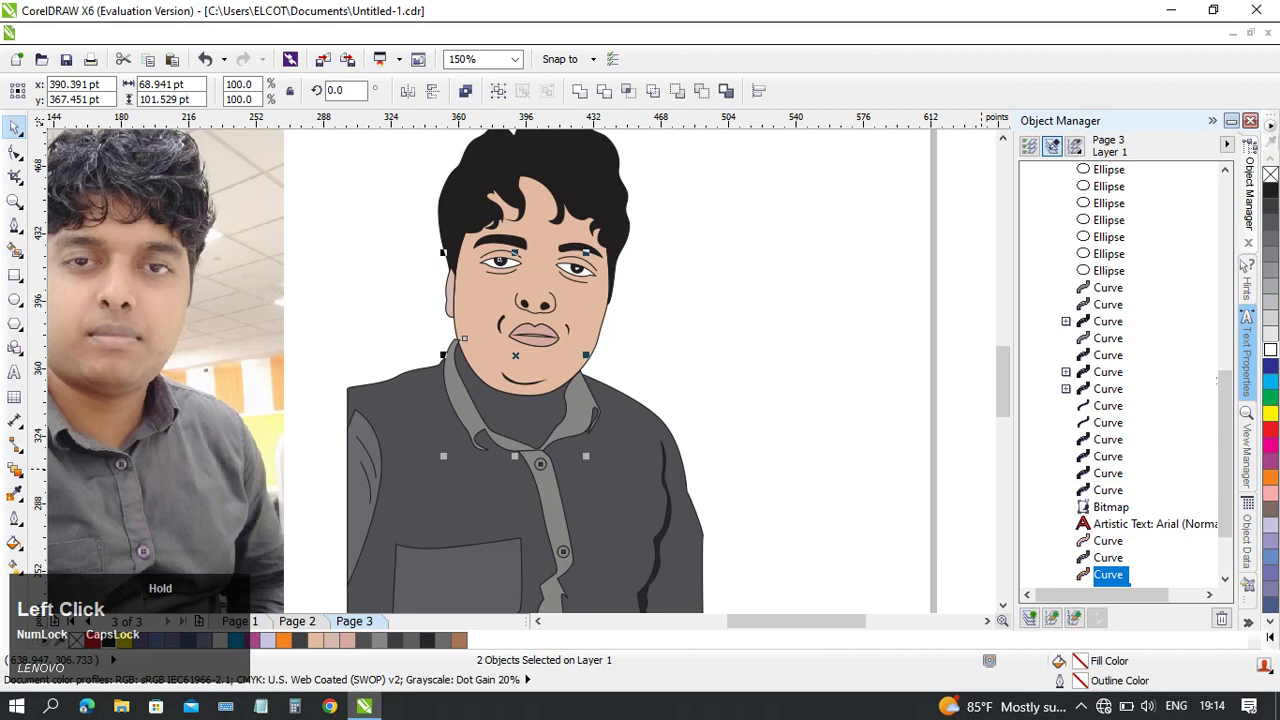
# - Reorder the brown neck shape in the layer's object list so that it lies above the shirt and beneath the lips
pyautogui.moveTo(1110, 280); pyautogui.dragTo(1108, 431)
pyautogui.click(1108, 288)
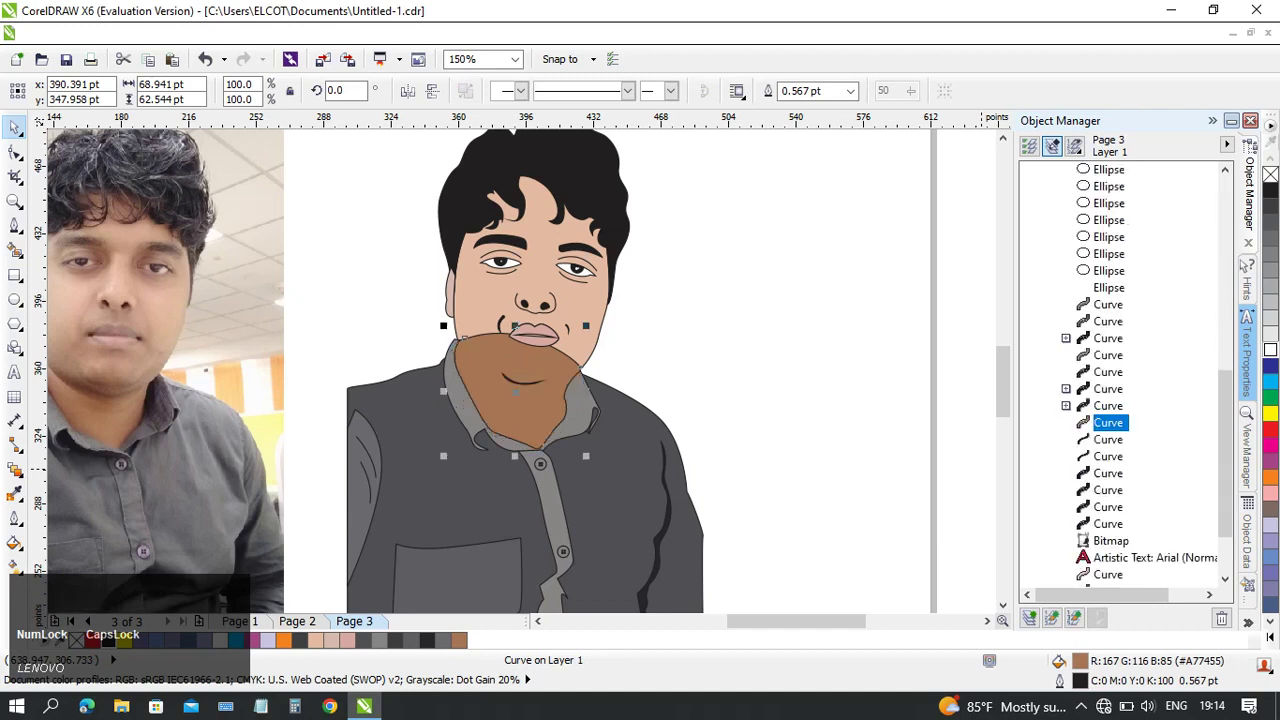
pyautogui.scroll(-1, 1120, 375)
pyautogui.moveTo(1108, 375); pyautogui.dragTo(1108, 412)
# - Undo the grouping of the neck shape with another curve
pyautogui.scroll(-1, 1108, 412)
pyautogui.click(524, 302)
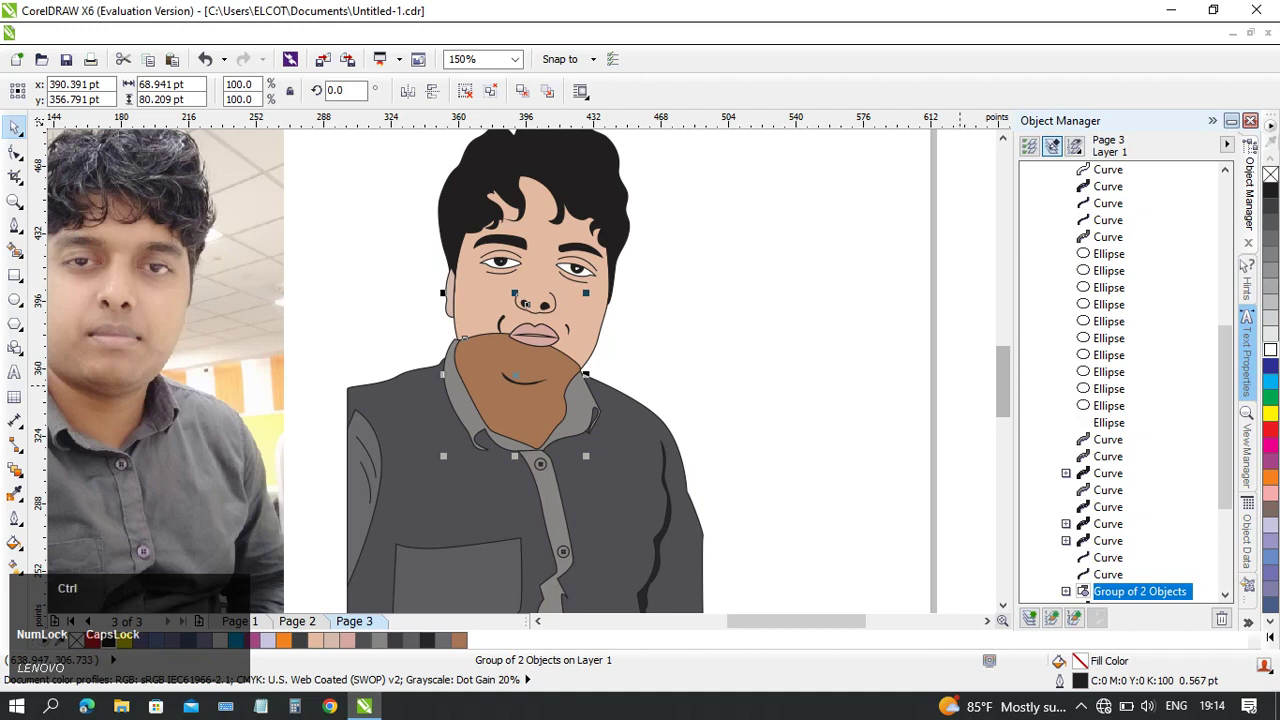
pyautogui.hotkey('ctrl', 'z')
# - Move only the brown neck shape to the bottom of the layer's object list so it lies behind the face and collar
pyautogui.scroll(-2, 1112, 400)
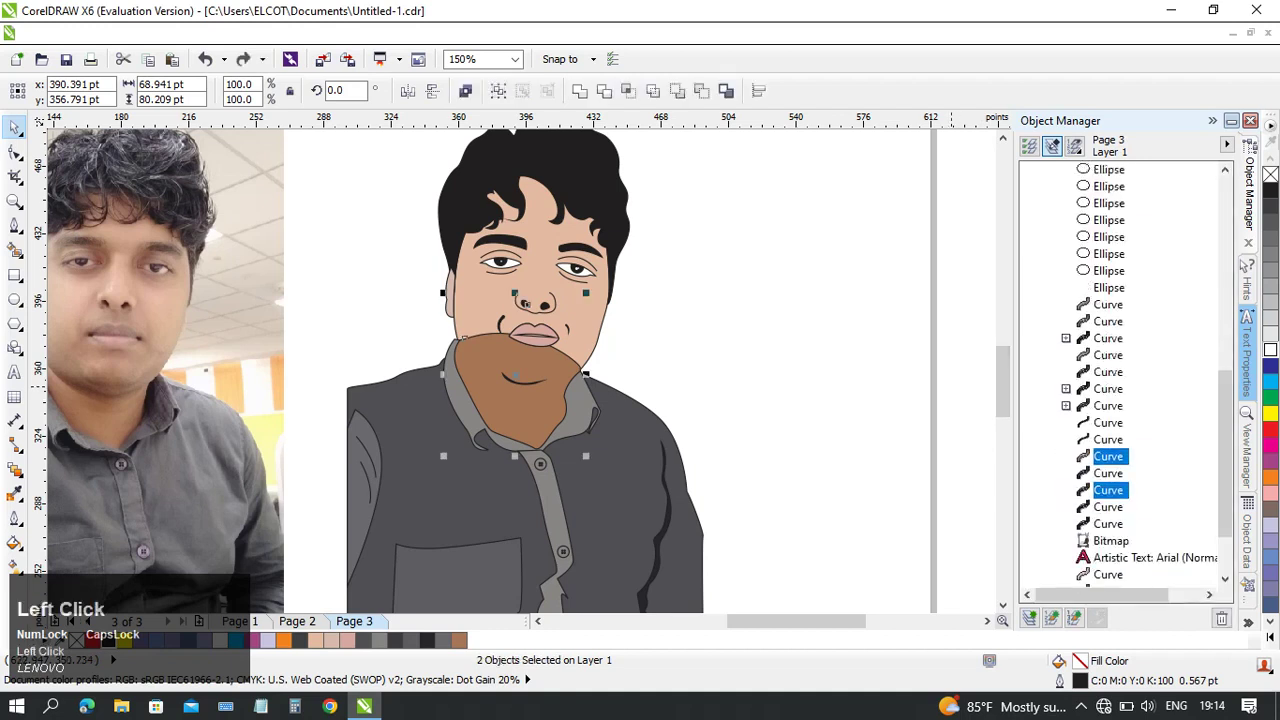
pyautogui.click(1108, 456)
pyautogui.moveTo(1108, 456); pyautogui.dragTo(1108, 532)
pyautogui.scroll(-1, 1108, 532)
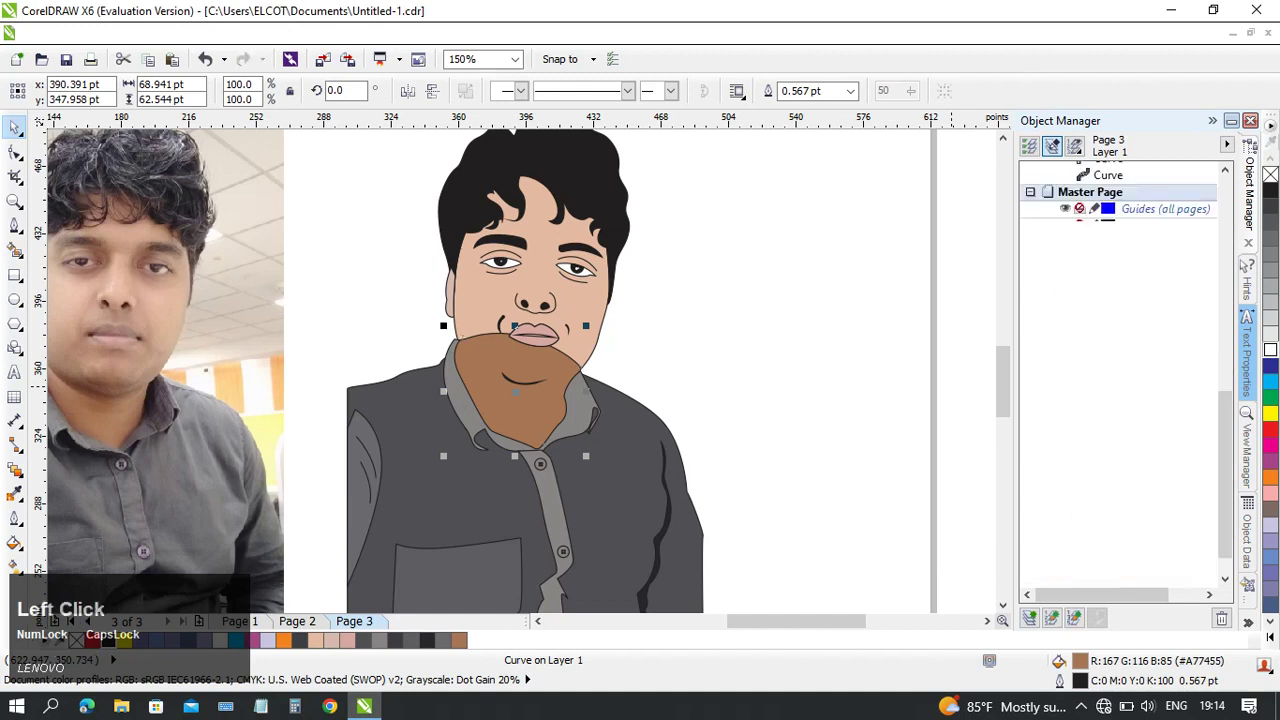
pyautogui.click(922, 386)
pyautogui.moveTo(506, 334)
pyautogui.mouseDown()
pyautogui.moveTo(662, 373)
pyautogui.moveTo(789, 343)
pyautogui.mouseUp()
pyautogui.scroll(1, 662, 373)
pyautogui.scroll(-1, 664, 373)
pyautogui.scroll(2, 794, 341)
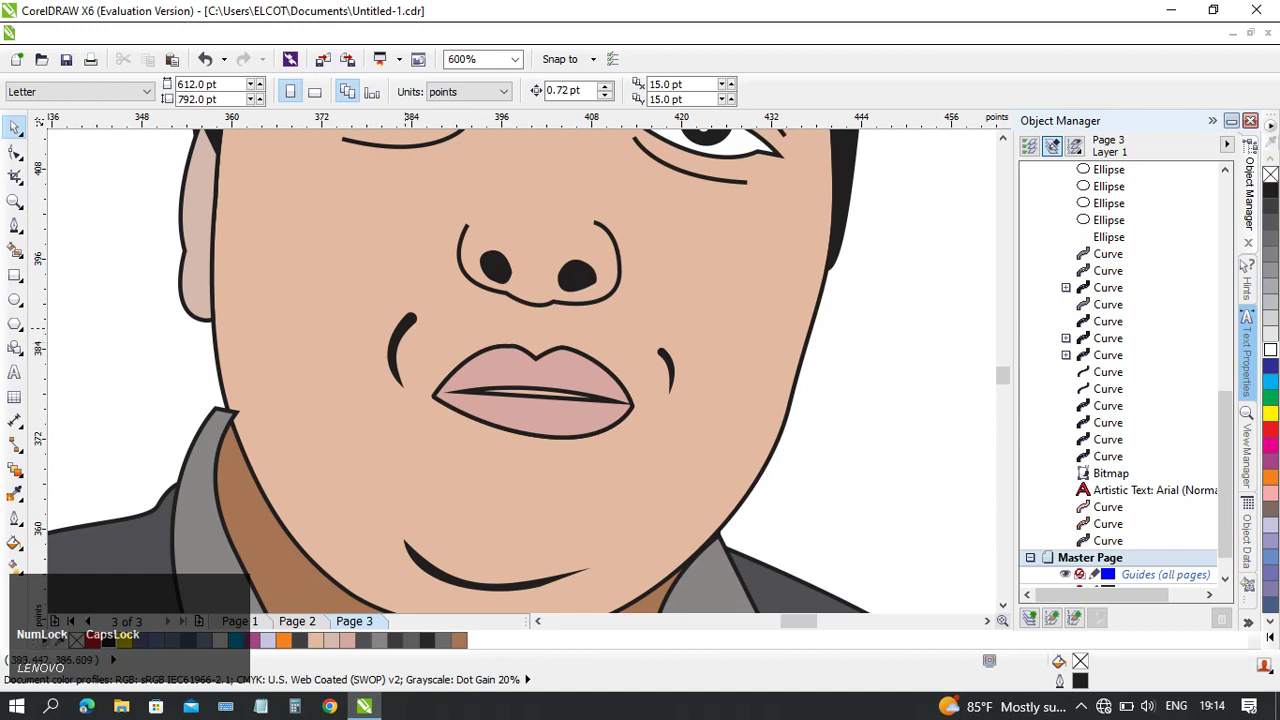
# - Select the two black crease strokes on either side of the lips together
pyautogui.click(410, 322)
pyautogui.middleClick(412, 318)
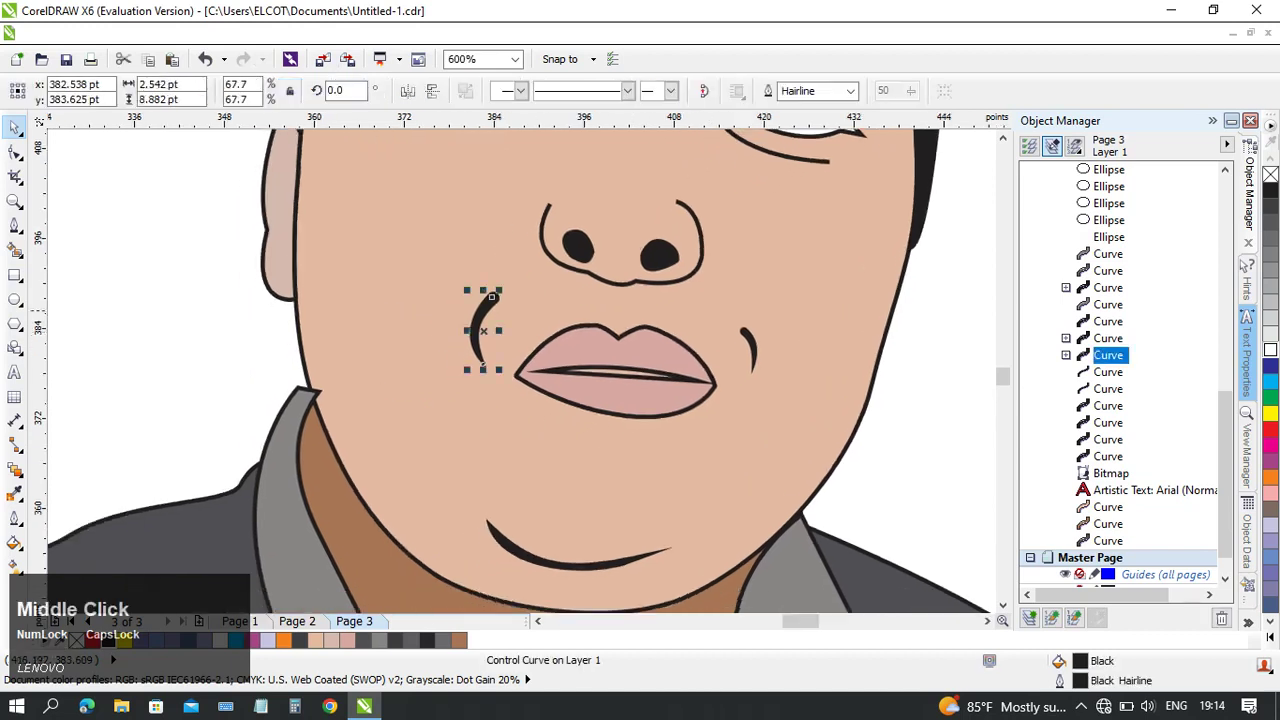
pyautogui.rightClick(492, 298)
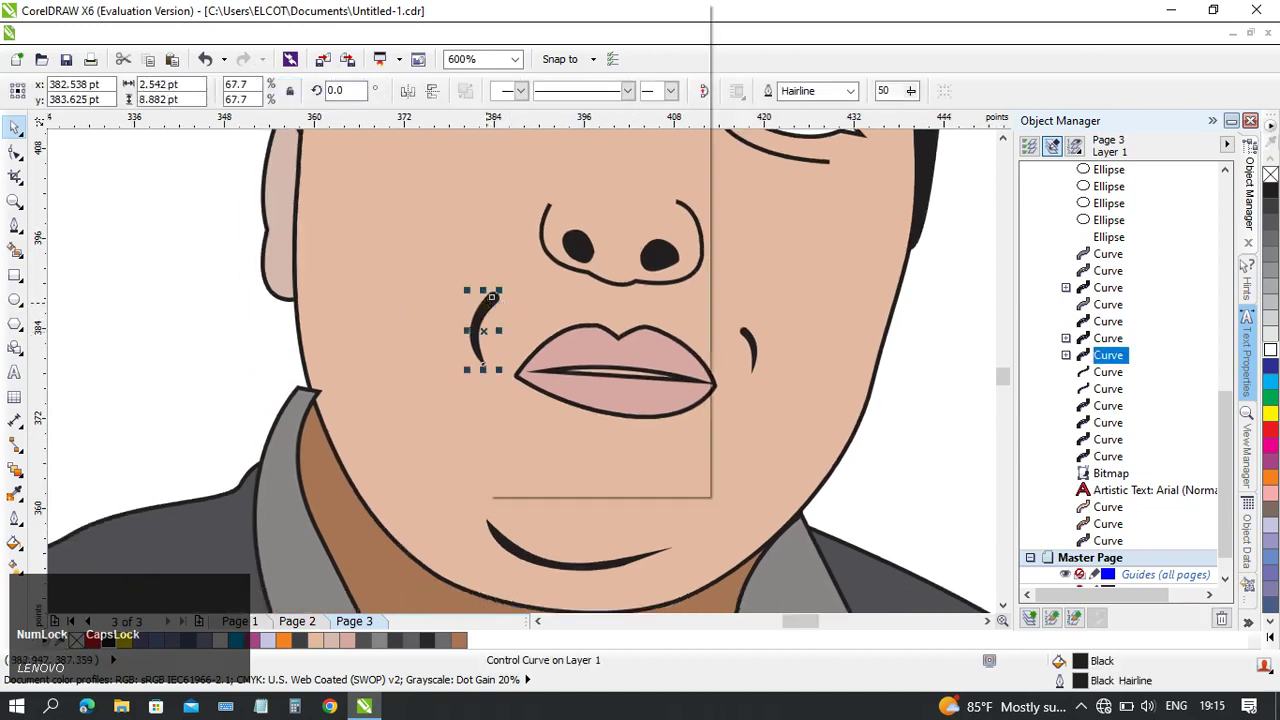
pyautogui.click(491, 297)
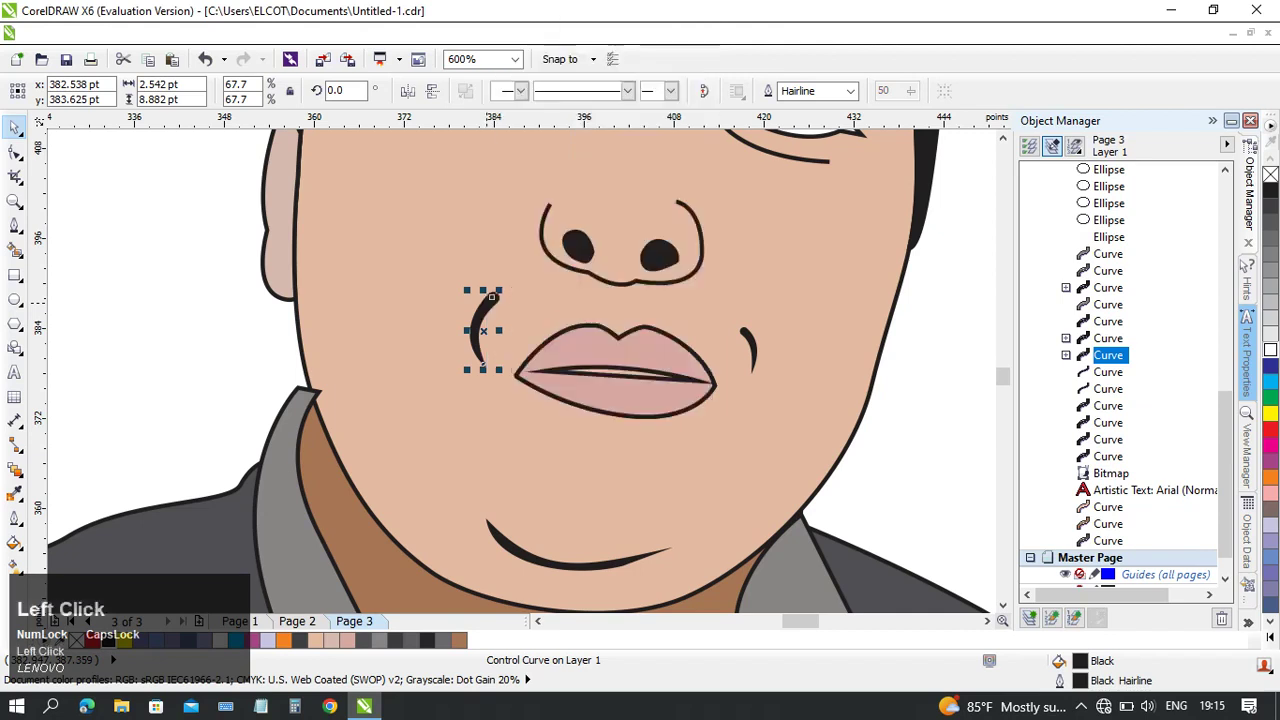
pyautogui.scroll(-4, 492, 298)
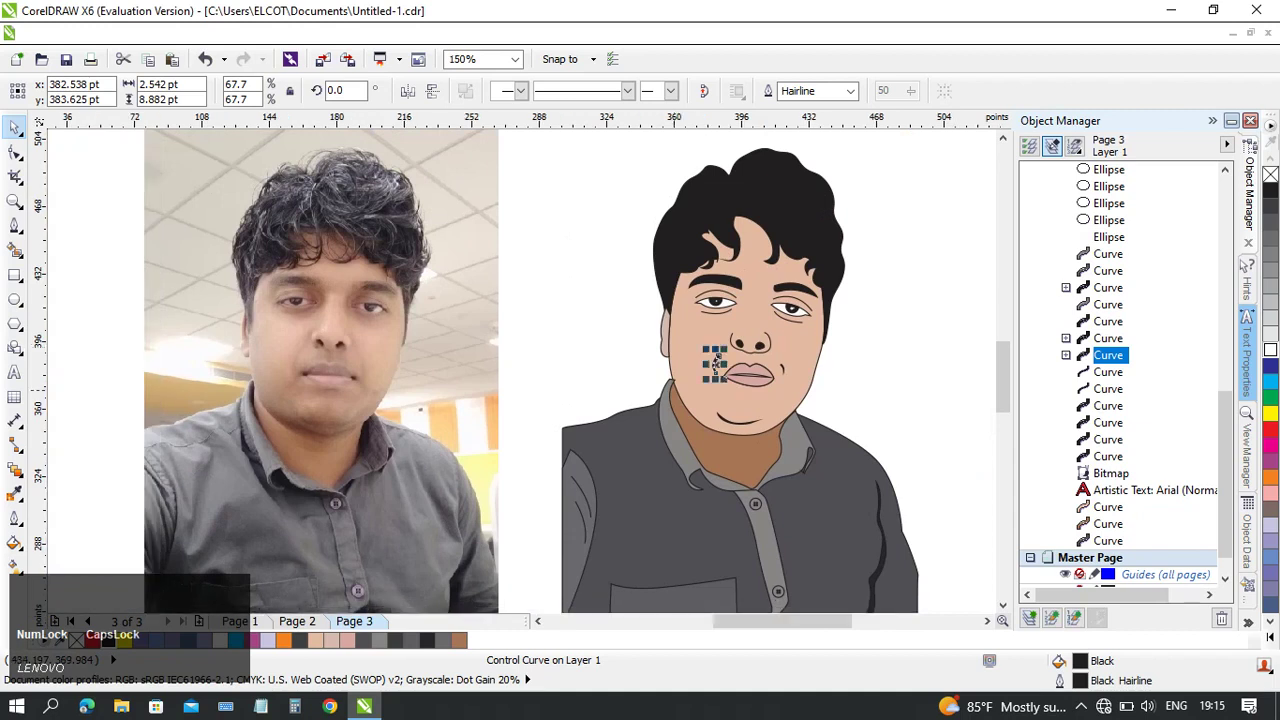
pyautogui.keyDown('shift'); pyautogui.click(716, 357); pyautogui.keyUp('shift')
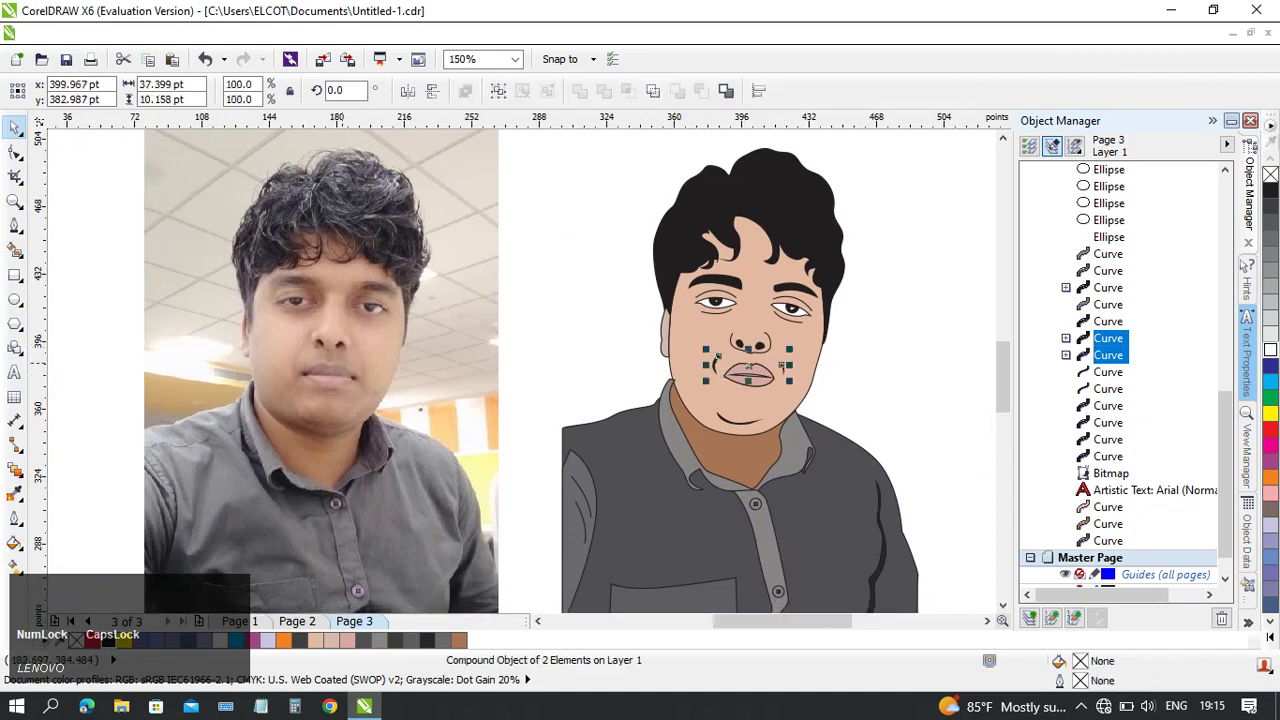
# - Sample the skin colour R195 G153 B131 beside the mouth in the photo with the Color Eyedropper
pyautogui.scroll(3, 326, 382)
pyautogui.moveTo(313, 370)
pyautogui.mouseDown()
pyautogui.moveTo(474, 454)
pyautogui.moveTo(579, 570)
pyautogui.mouseUp()
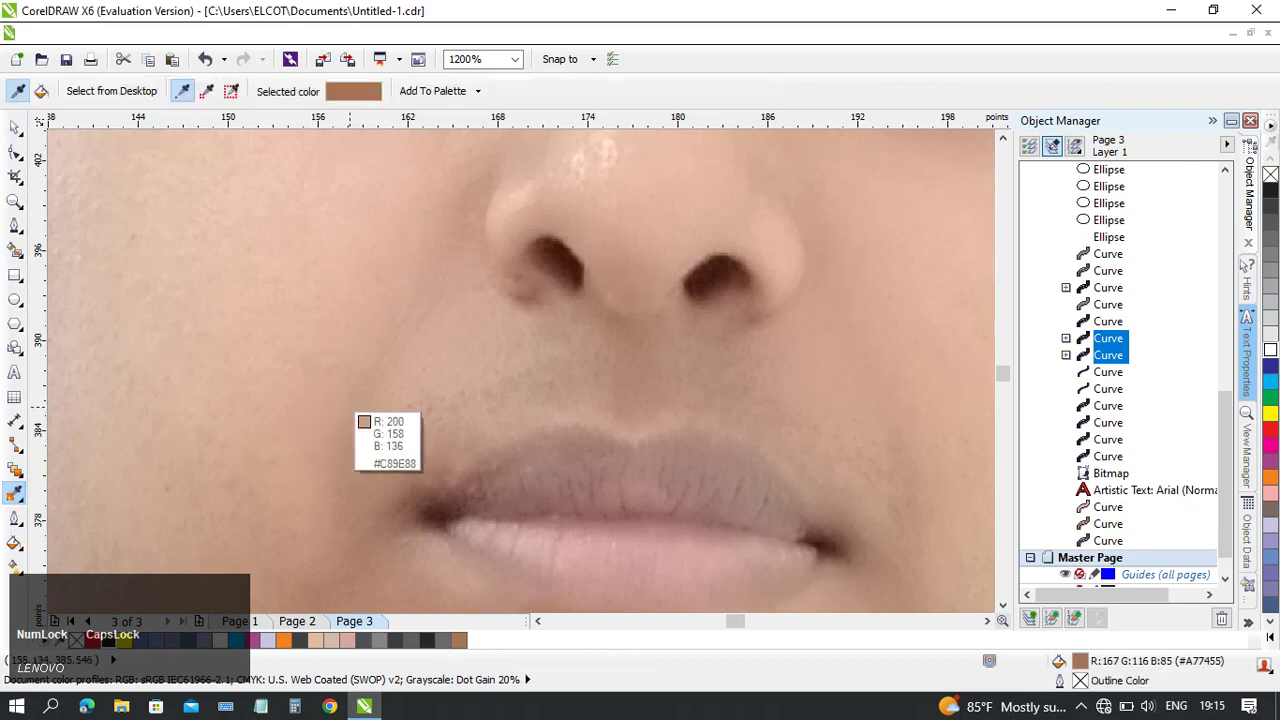
pyautogui.click(352, 412)
# - Try to apply the sampled skin colour to the crease strokes on both sides of the drawn lips
pyautogui.scroll(-3, 352, 412)
pyautogui.middleClick(662, 416)
pyautogui.scroll(3, 659, 420)
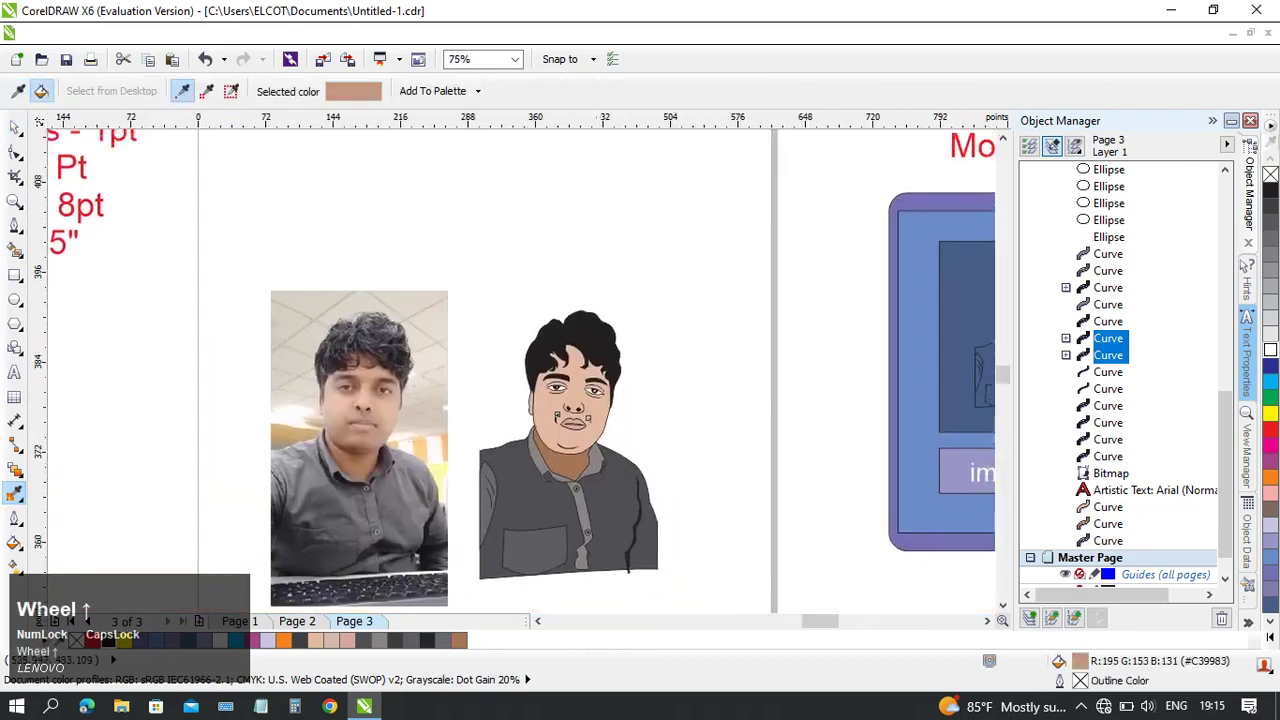
pyautogui.moveTo(60, 345); pyautogui.dragTo(560, 462)
pyautogui.scroll(-1, 582, 483)
pyautogui.scroll(4, 640, 495)
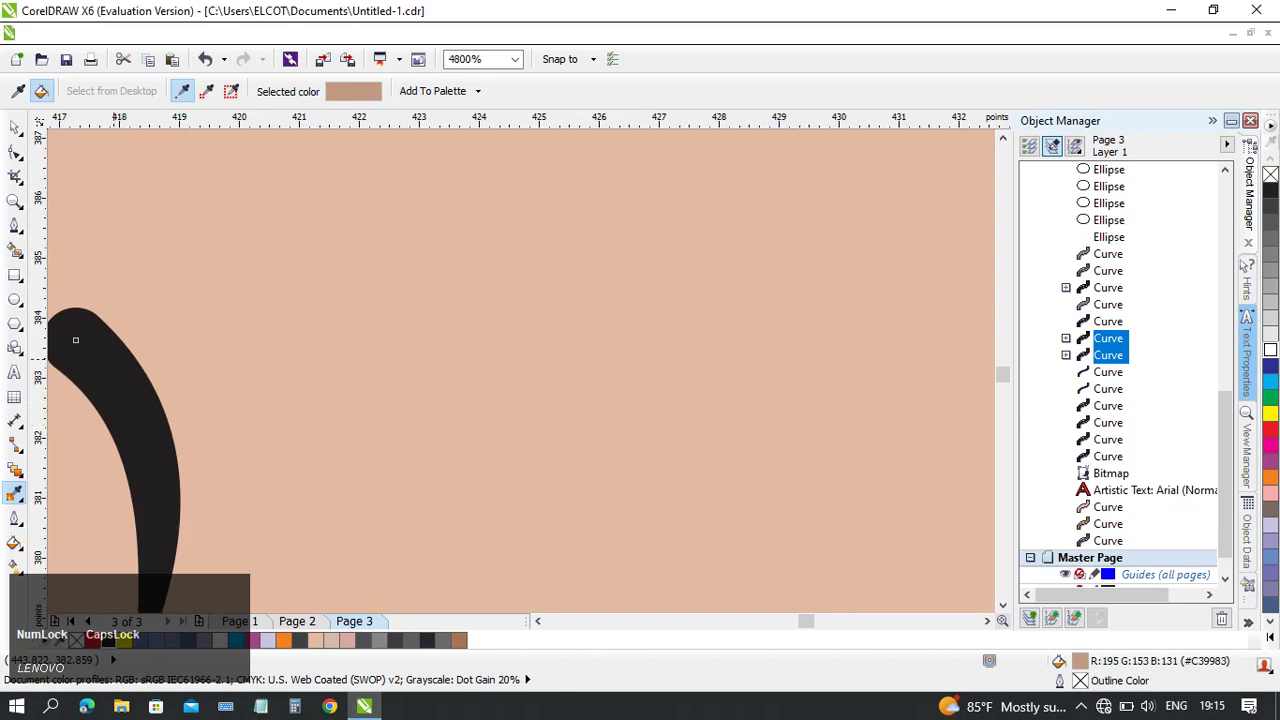
pyautogui.scroll(-2, 260, 387)
pyautogui.moveTo(262, 389); pyautogui.dragTo(462, 421)
pyautogui.scroll(1, 464, 422)
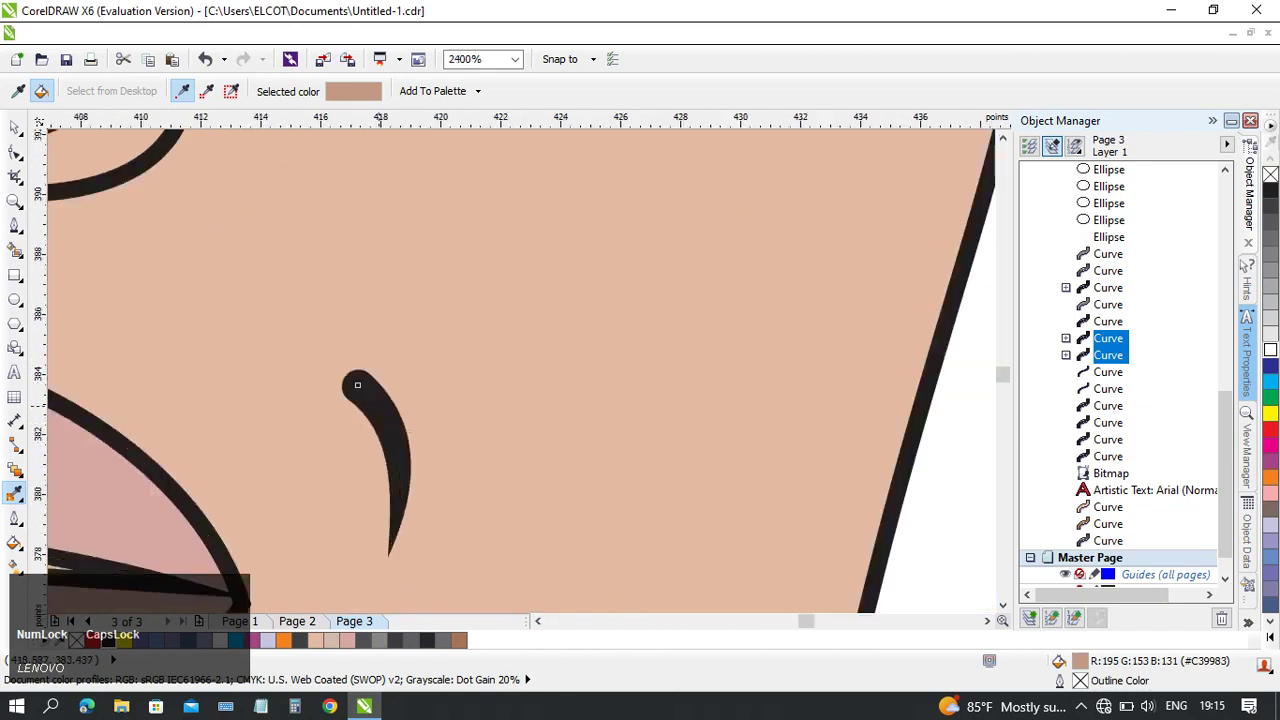
pyautogui.scroll(-3, 357, 385)
pyautogui.middleClick(400, 410)
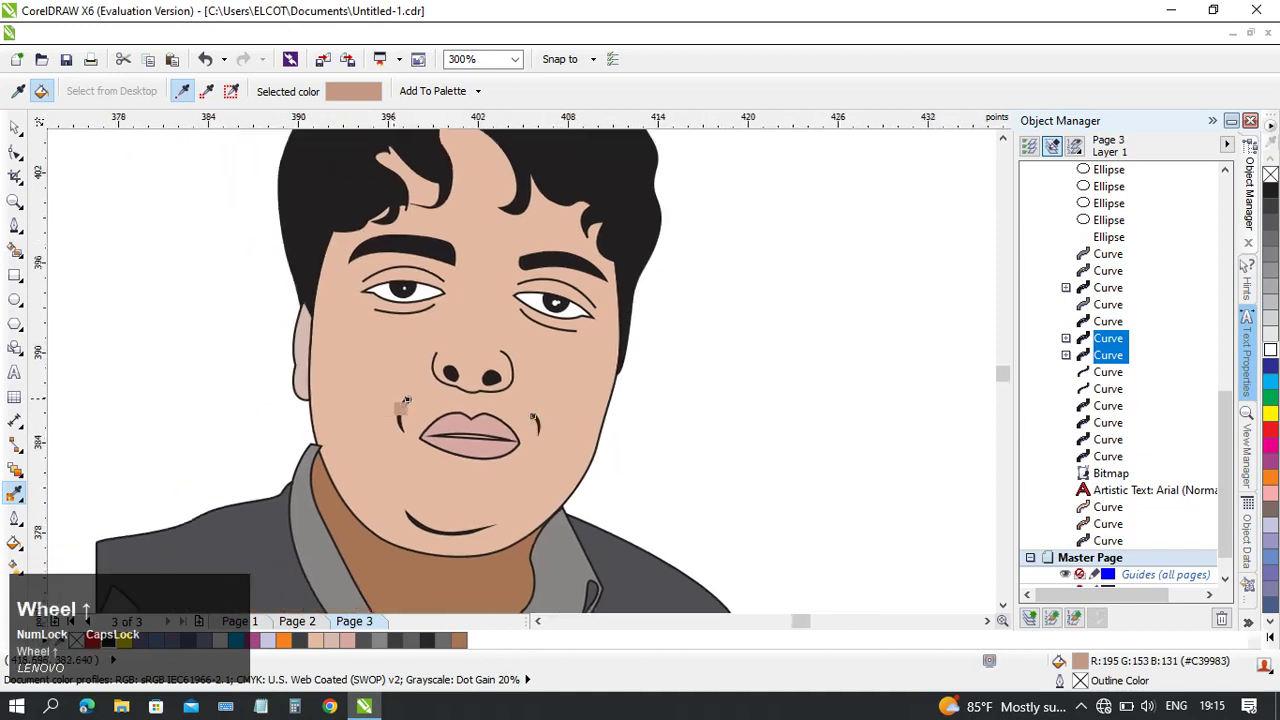
pyautogui.scroll(2, 400, 408)
pyautogui.middleClick(315, 412)
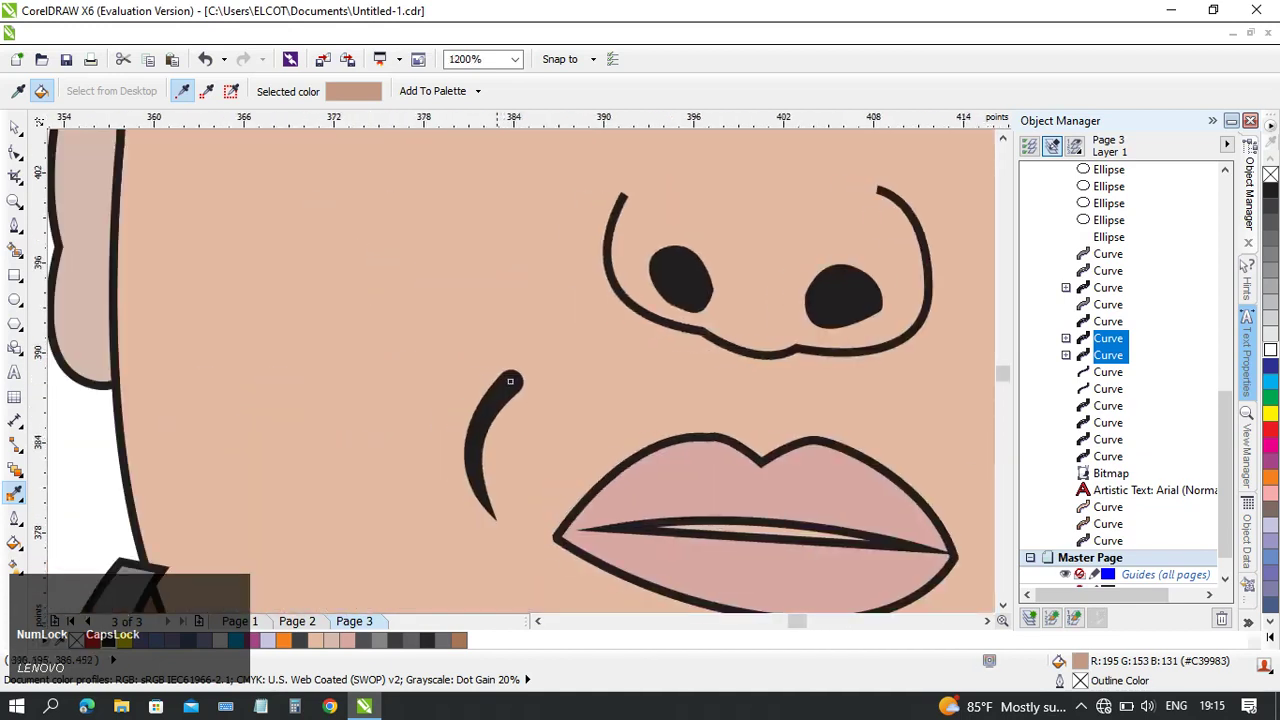
# - Select only the crease left of the lips and sample the skin colour R194 G153 B131 beside the mouth in the photo
pyautogui.press('space')
pyautogui.press('Escape')
pyautogui.click(510, 381)
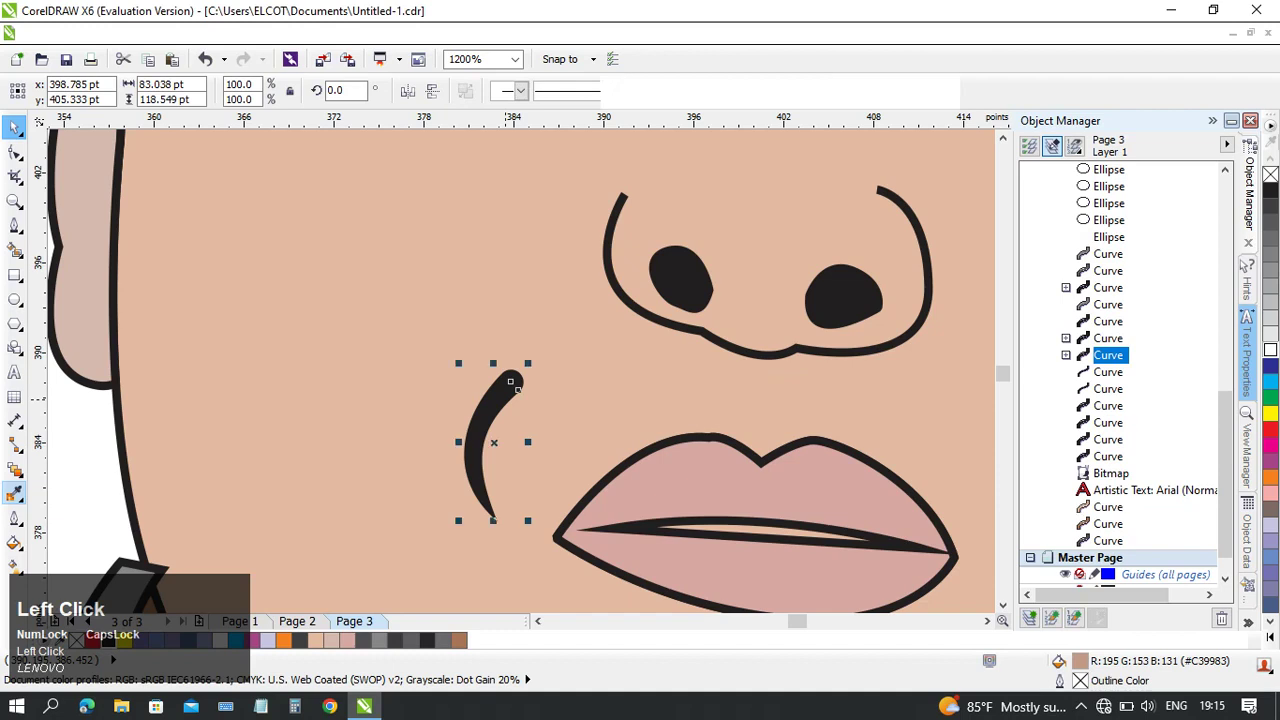
pyautogui.click(15, 493)
pyautogui.scroll(-1, 64, 415)
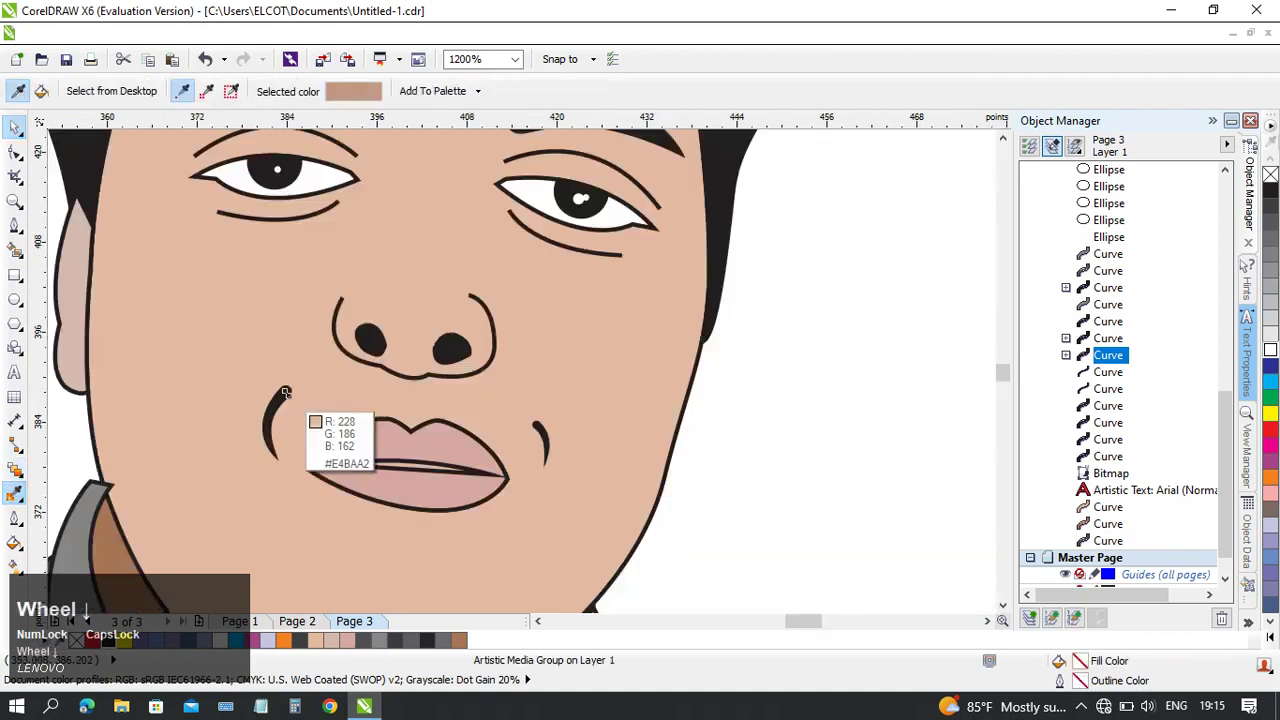
pyautogui.middleClick(275, 398)
pyautogui.scroll(-1, 340, 405)
pyautogui.scroll(-2, 531, 408)
pyautogui.middleClick(314, 423)
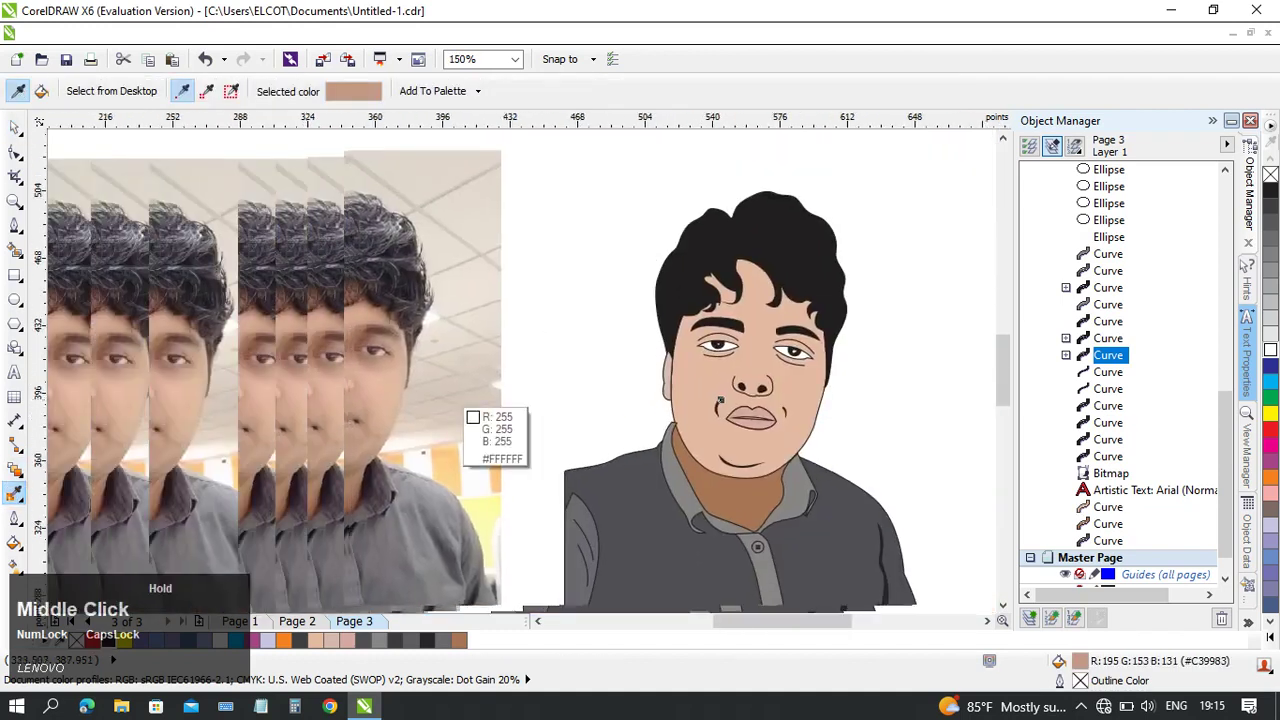
pyautogui.scroll(2, 323, 420)
pyautogui.click(266, 390)
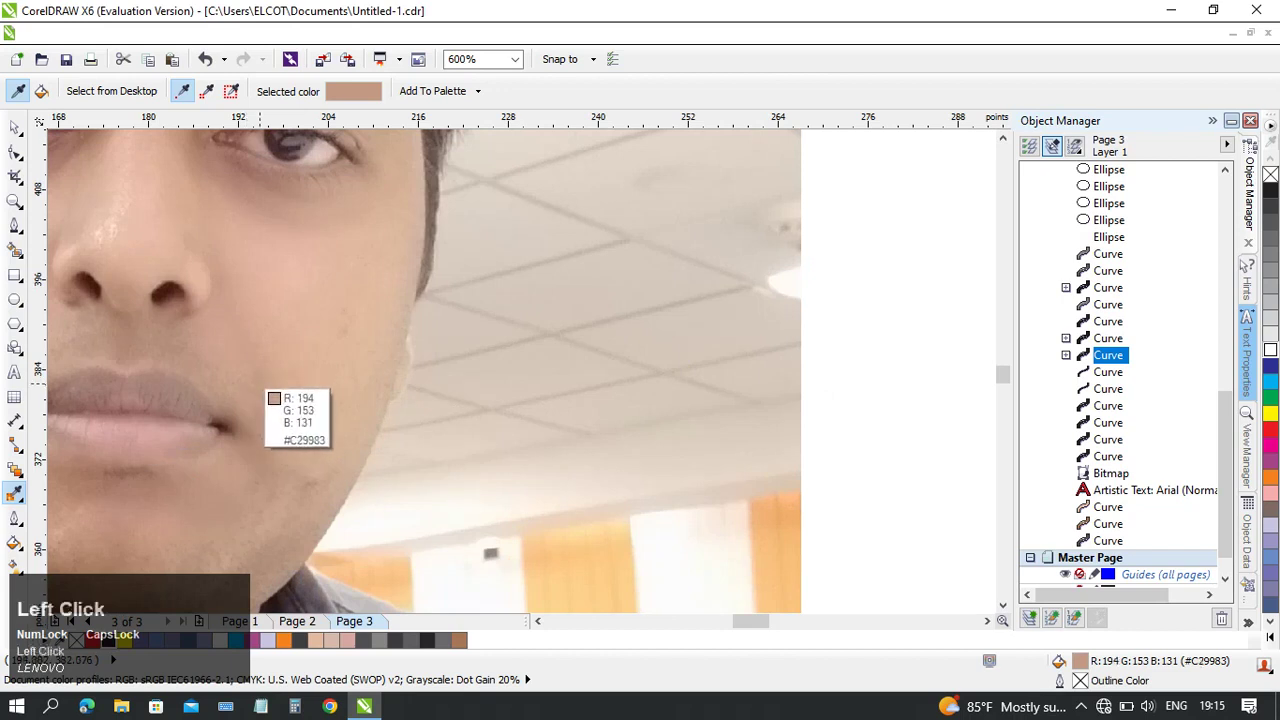
# - Reselect the crease left of the lips and try to break its artistic media group apart
pyautogui.scroll(-1, 266, 390)
pyautogui.middleClick(266, 390)
pyautogui.scroll(2, 424, 365)
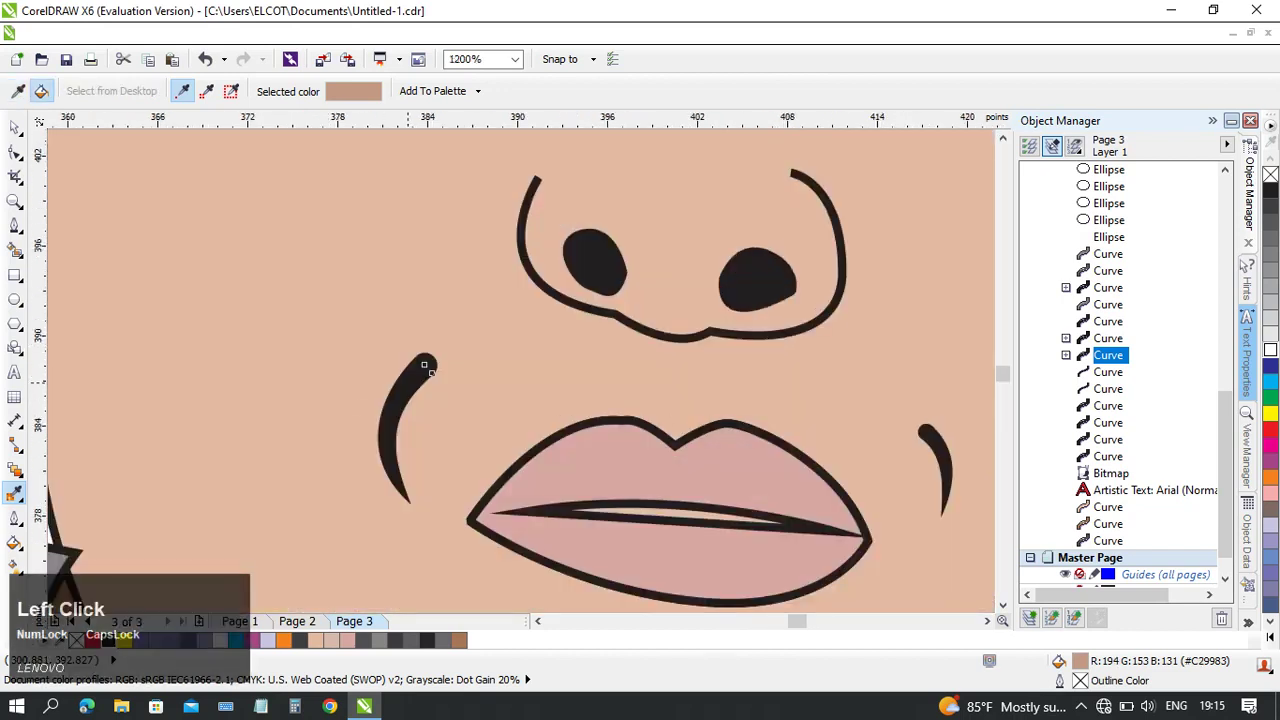
pyautogui.press('space')
pyautogui.click(424, 366)
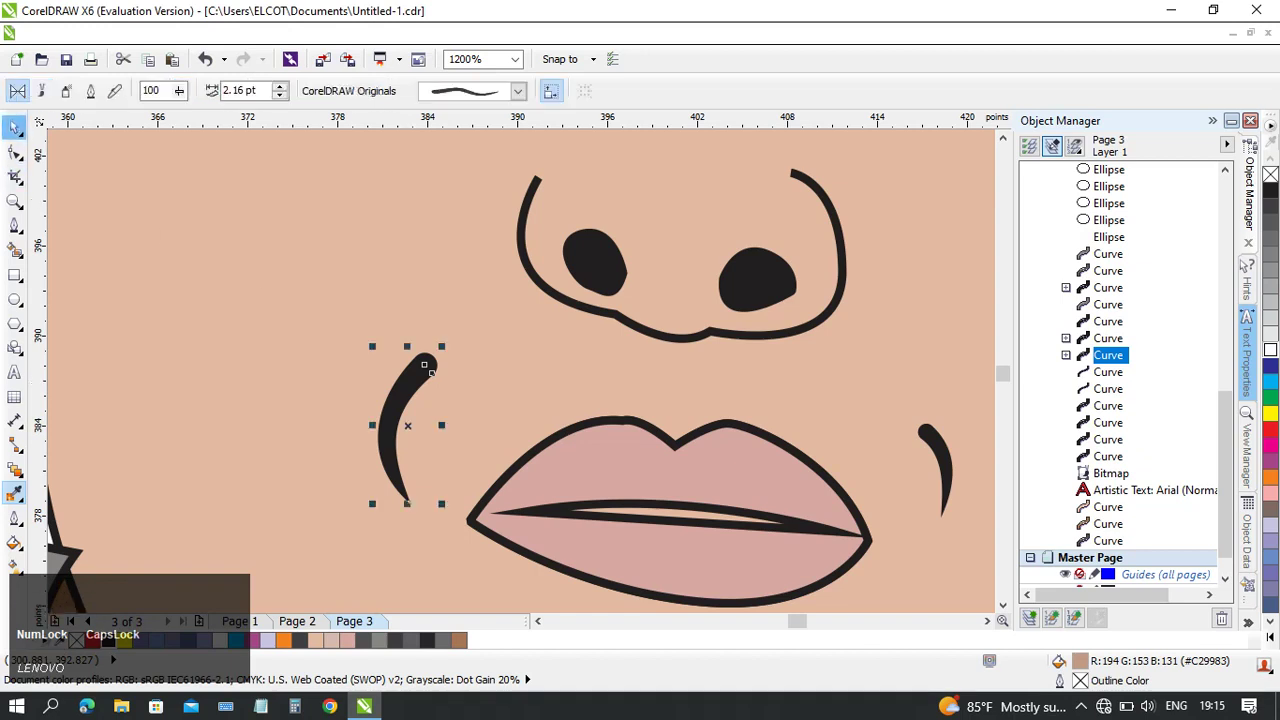
pyautogui.click(424, 366)
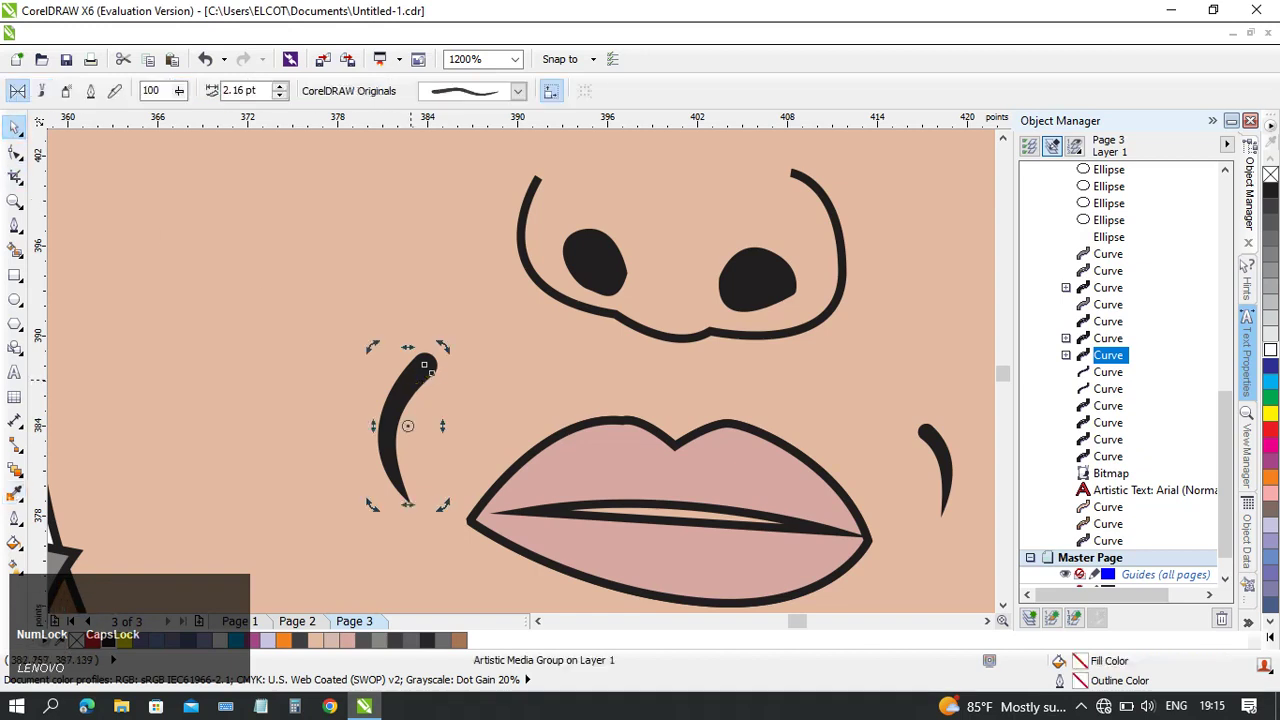
pyautogui.rightClick(424, 366)
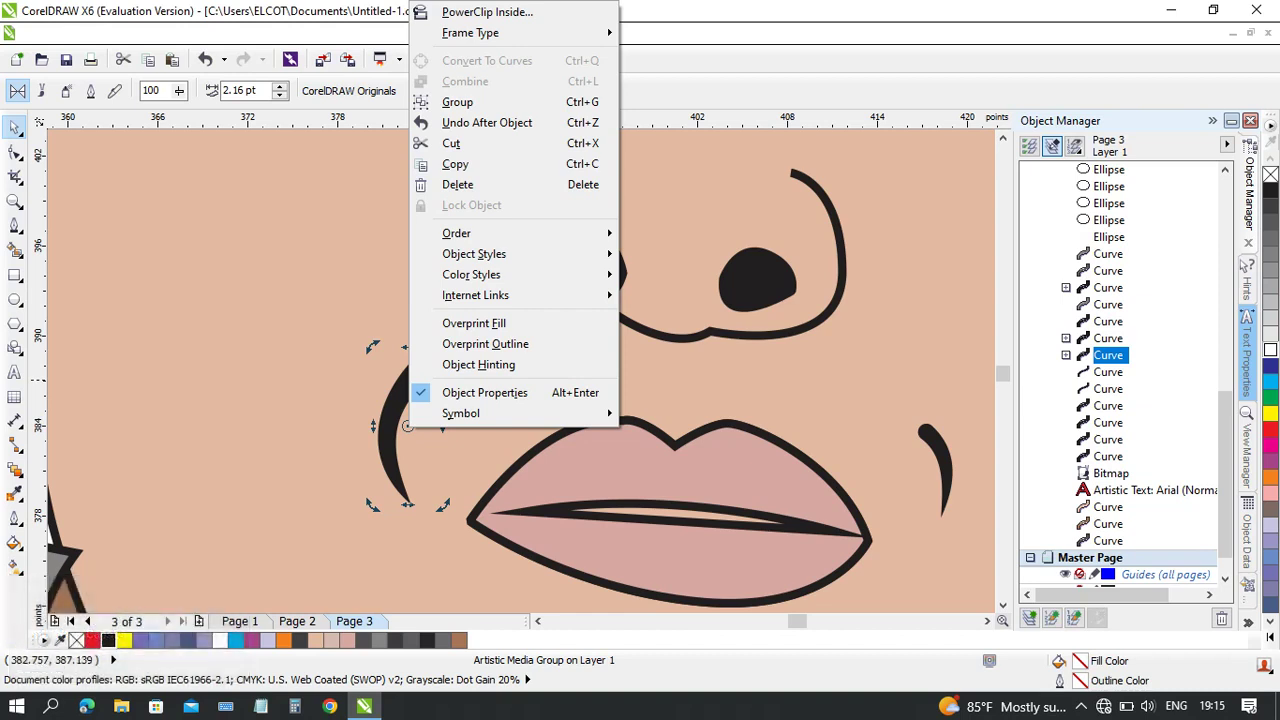
pyautogui.rightClick(389, 397)
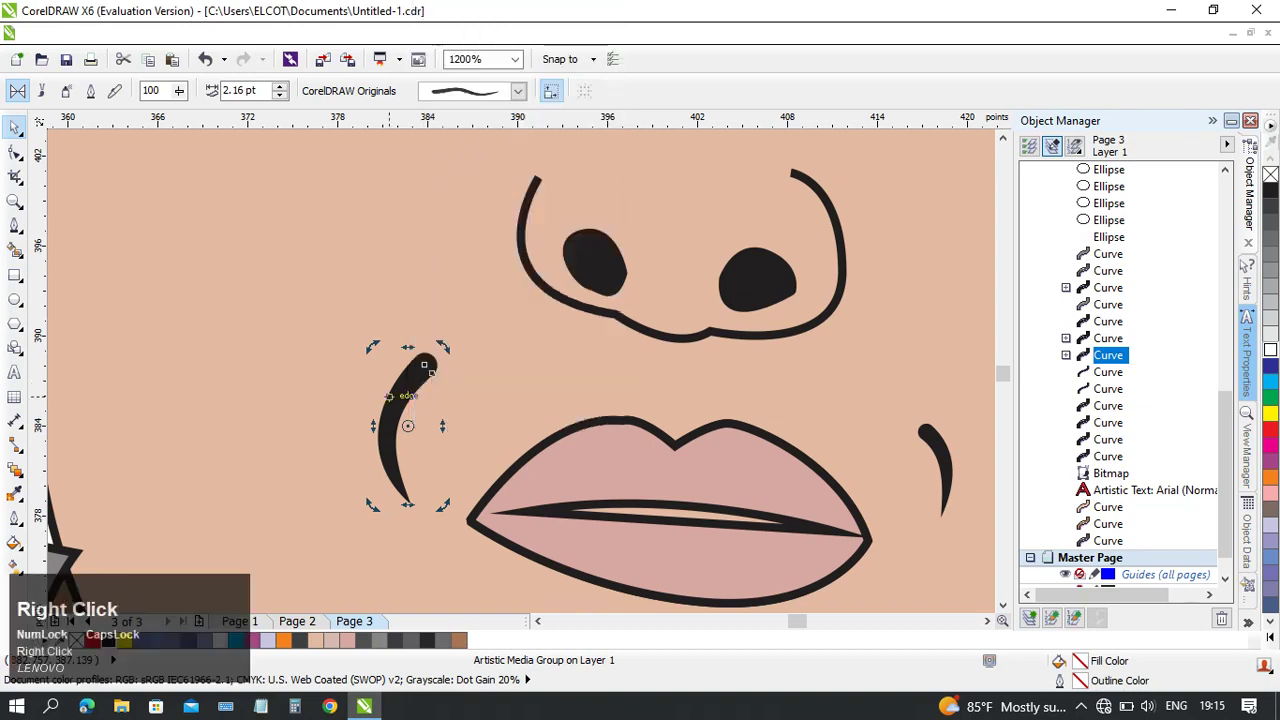
pyautogui.rightClick(397, 396)
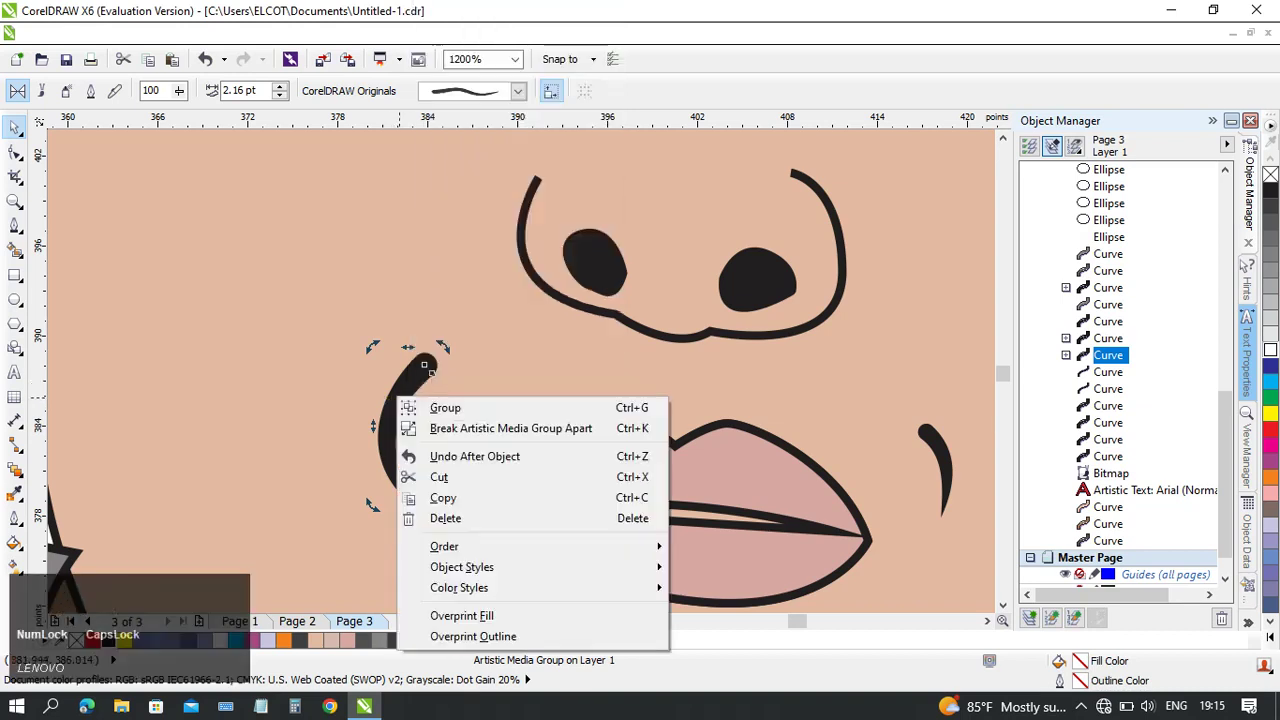
pyautogui.click(510, 428)
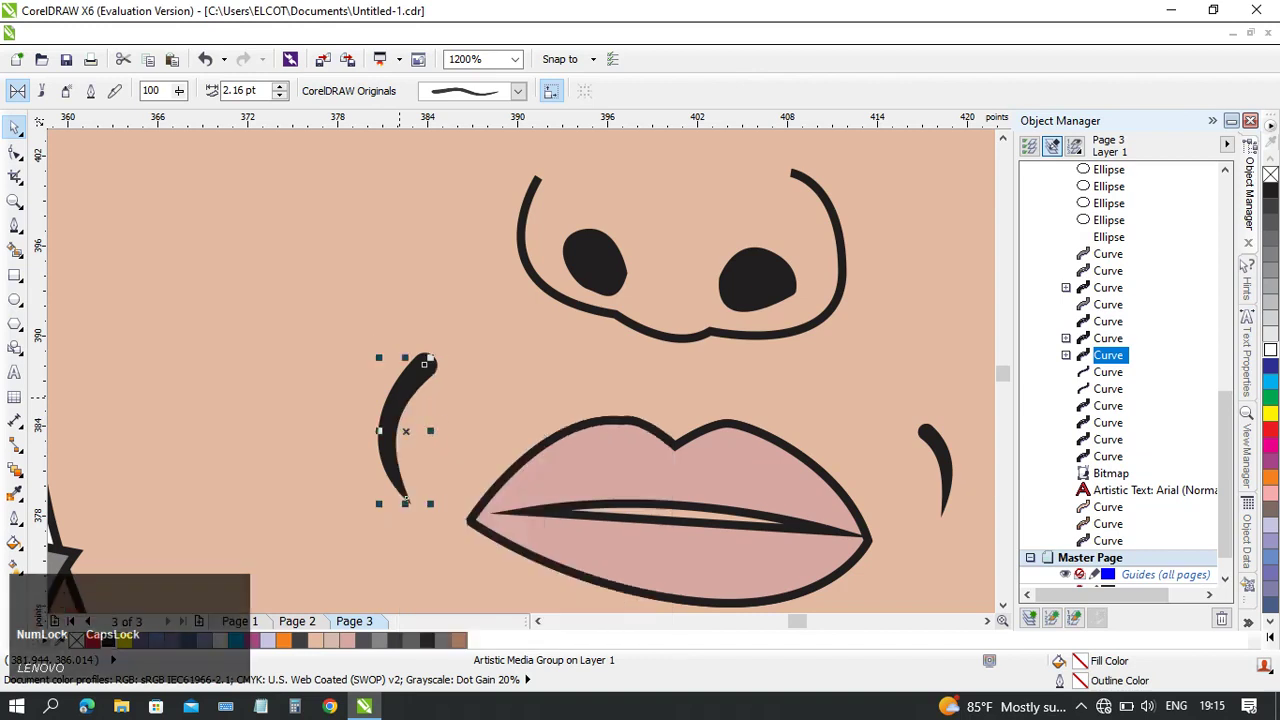
# - Select the artistic media group inside the left crease's curve and fill it with blue C100 M100 Y0 K0
pyautogui.click(1160, 372)
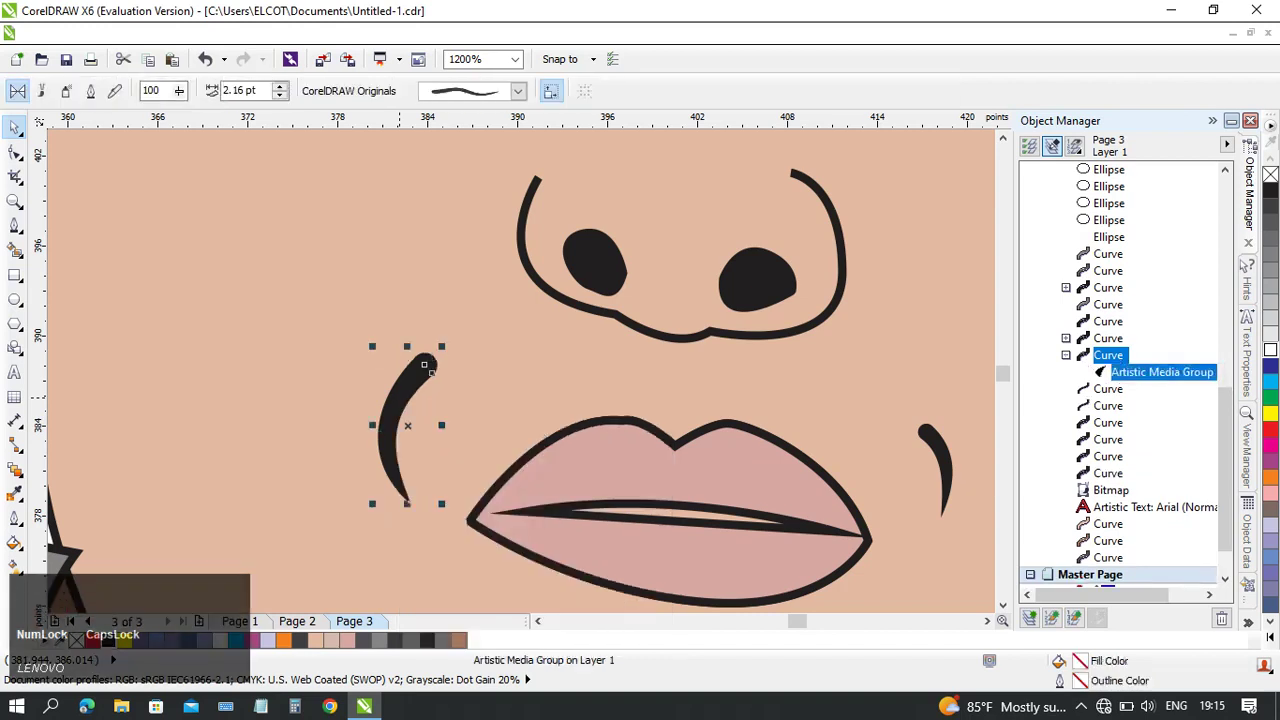
pyautogui.click(1270, 365)
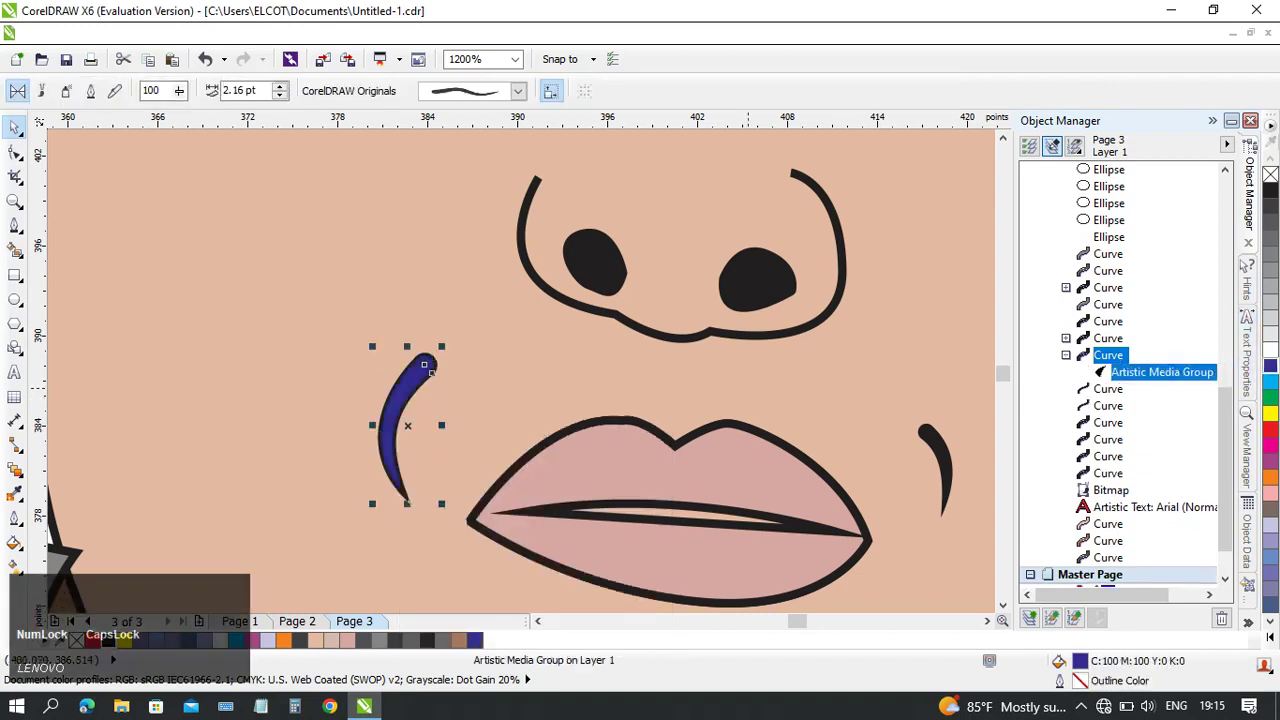
pyautogui.scroll(-1, 587, 369)
pyautogui.moveTo(519, 367); pyautogui.dragTo(610, 363)
pyautogui.scroll(-2, 408, 383)
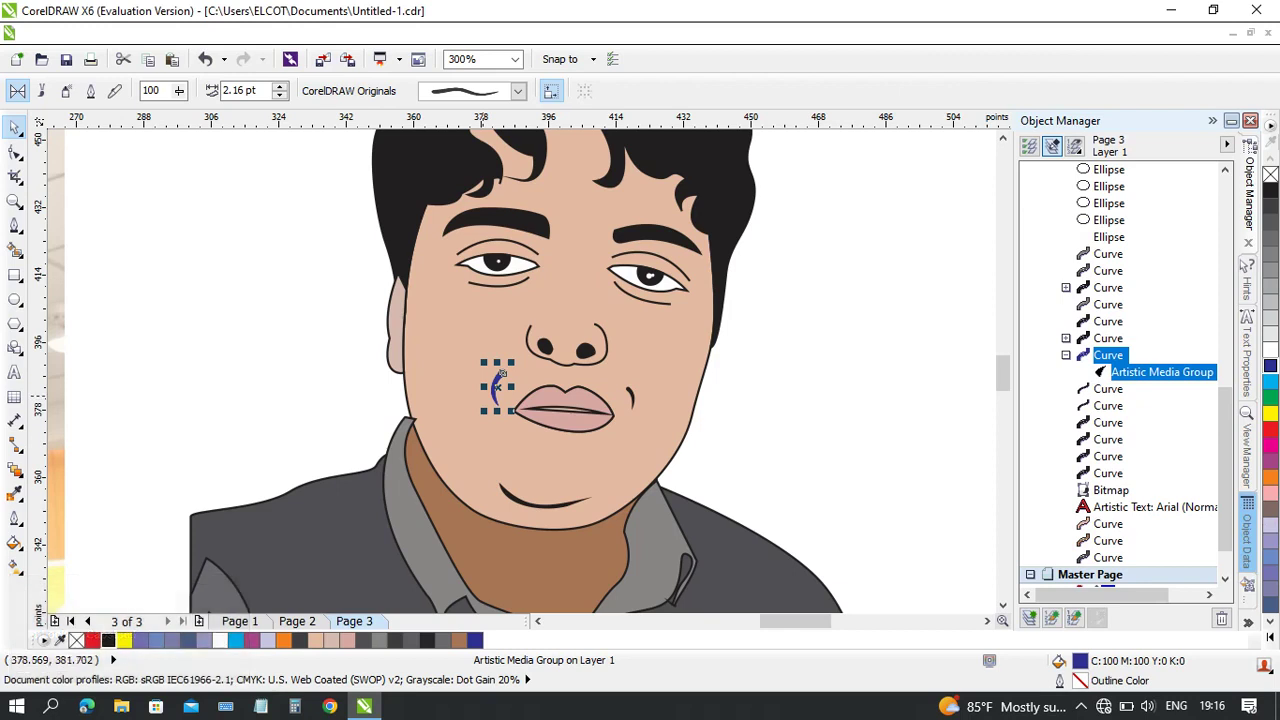
pyautogui.middleClick(496, 376)
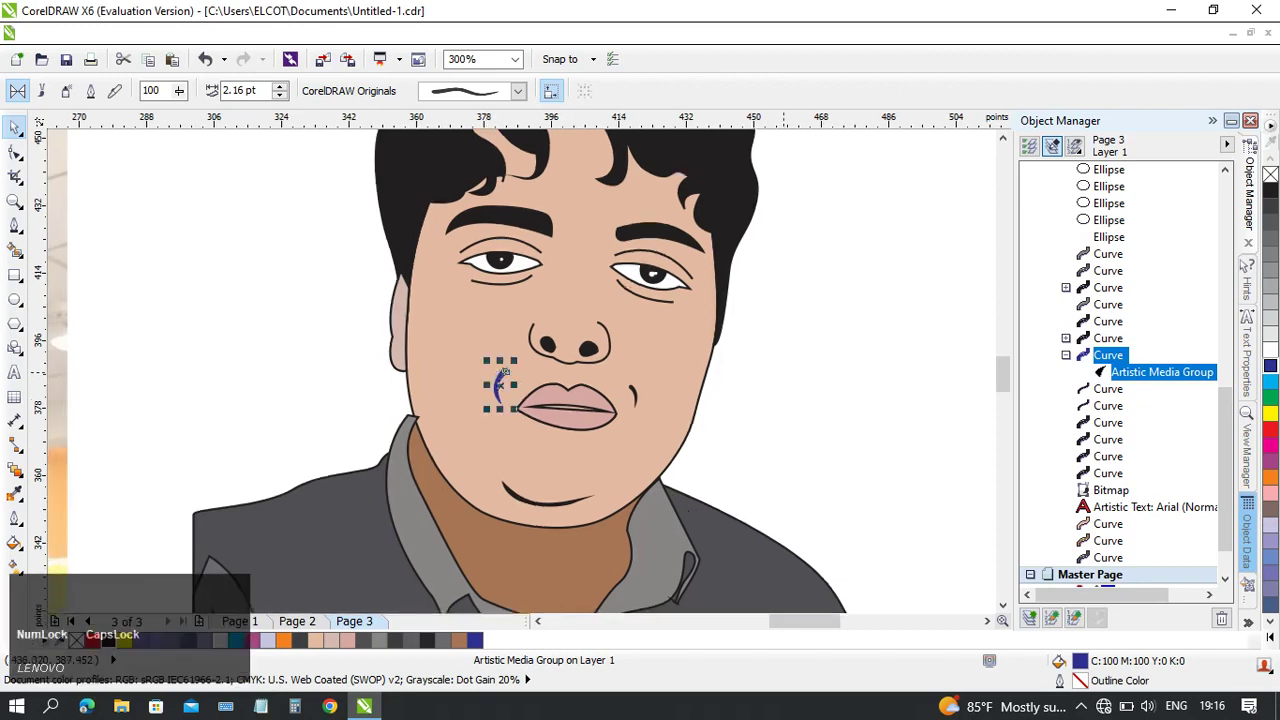
pyautogui.rightClick(1111, 372)
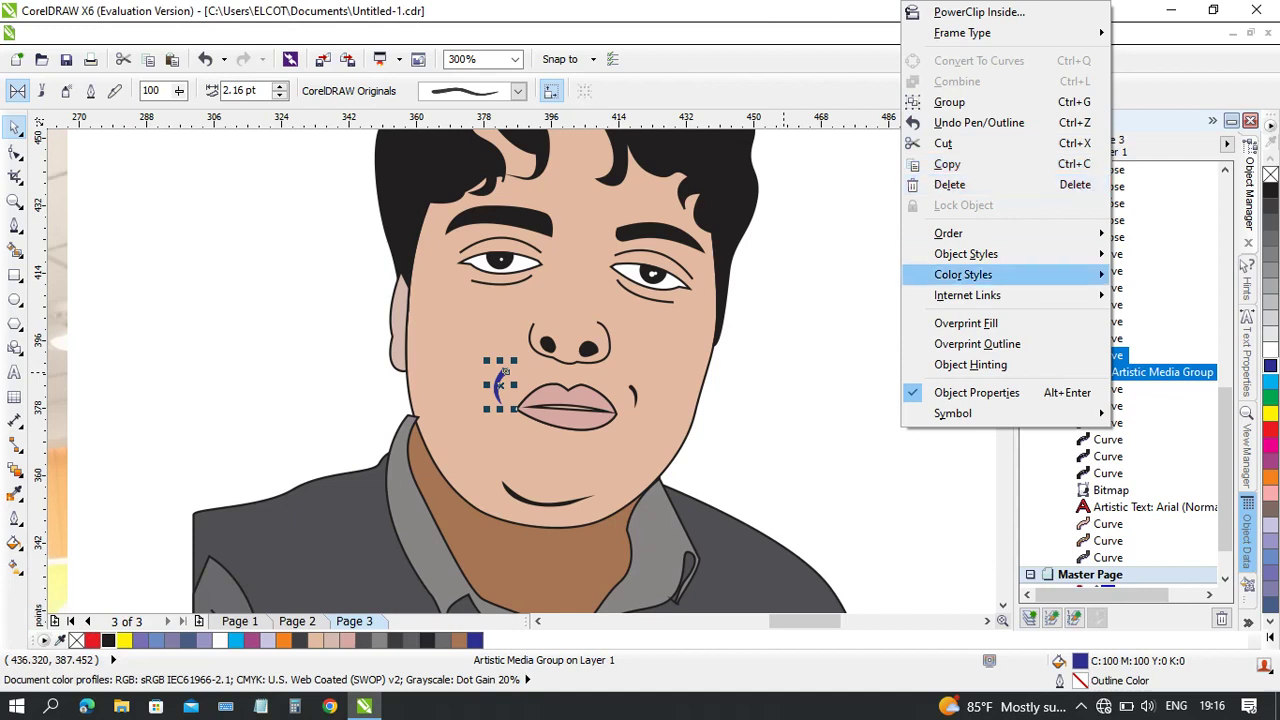
pyautogui.click(862, 278)
pyautogui.rightClick(1098, 371)
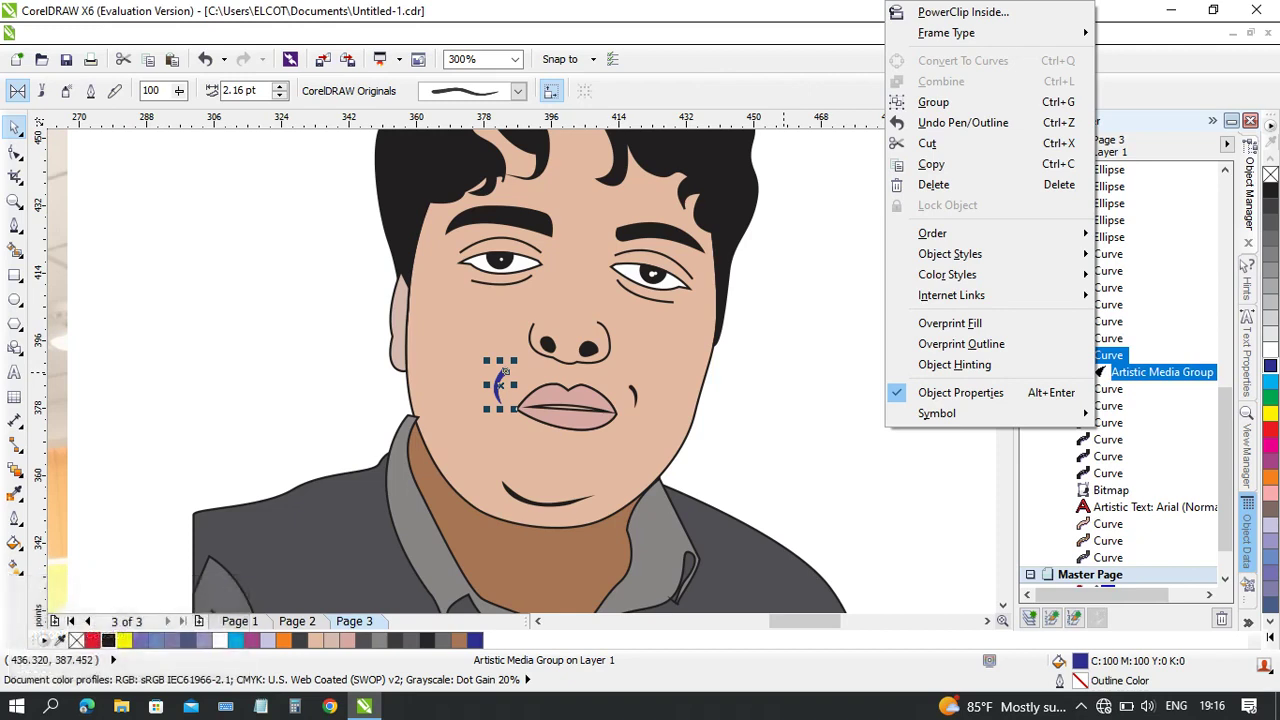
pyautogui.click(786, 366)
pyautogui.scroll(-1, 432, 354)
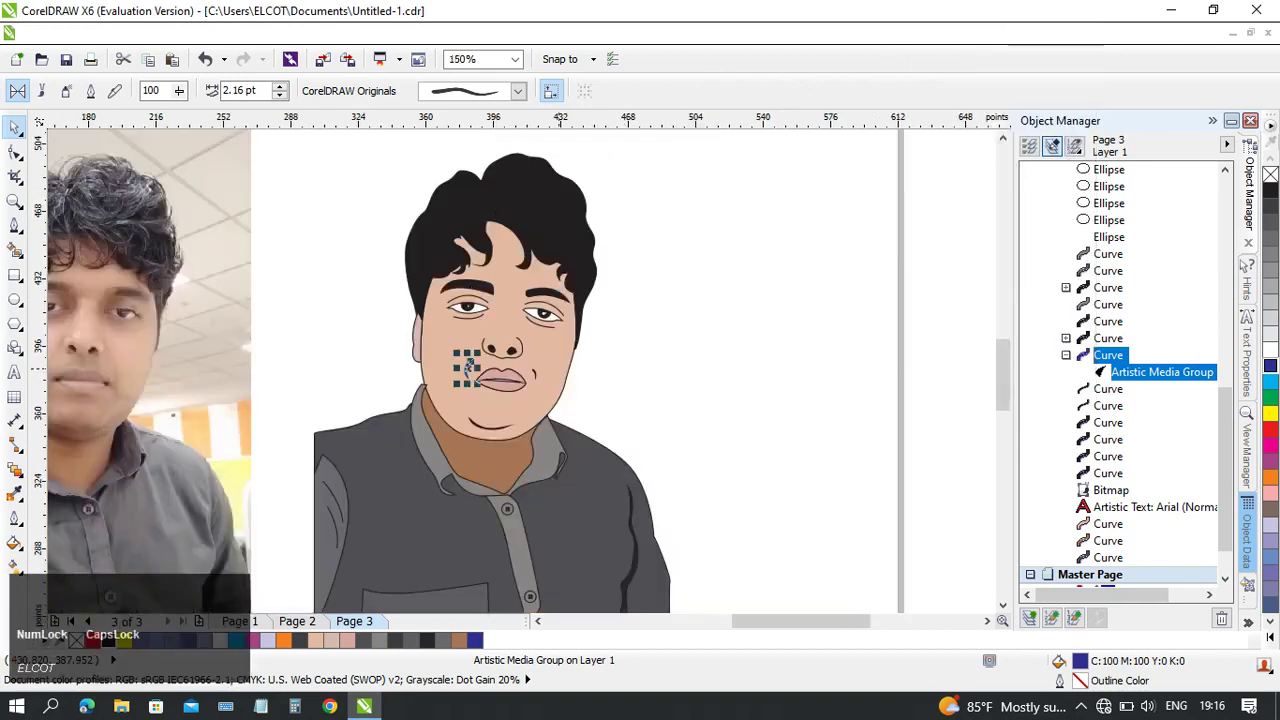
pyautogui.moveTo(555, 369); pyautogui.dragTo(786, 360)
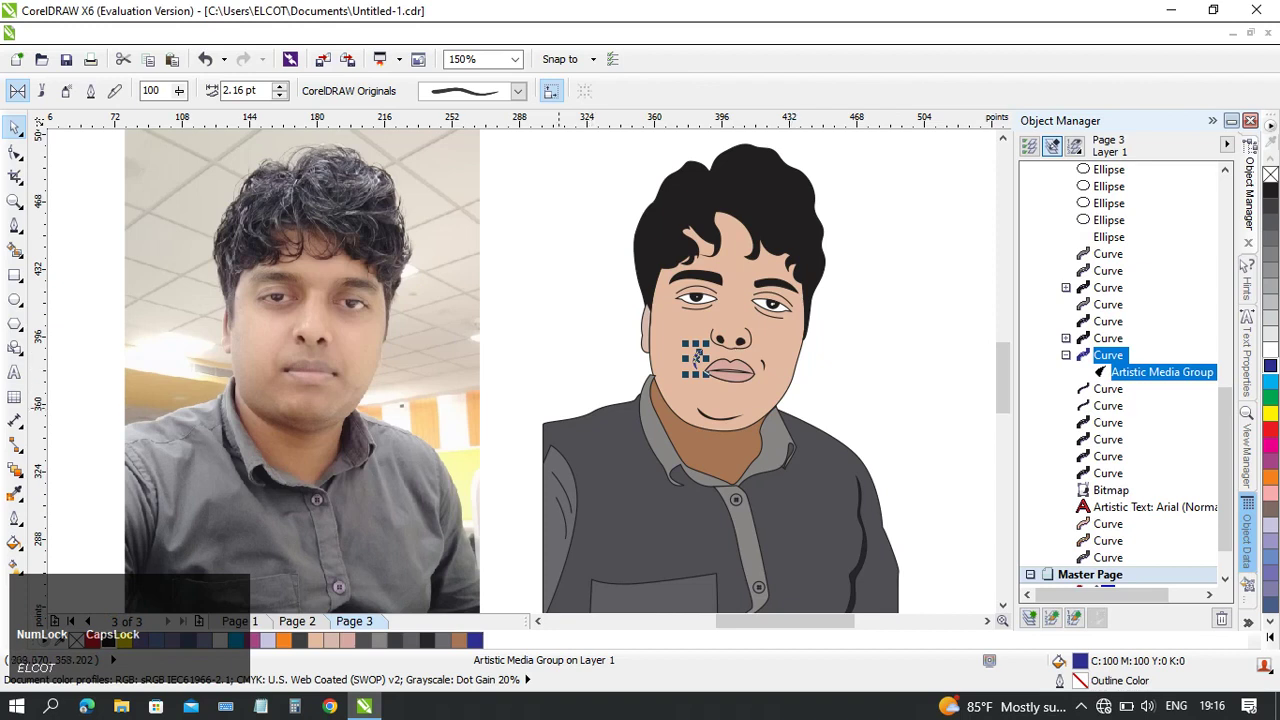
pyautogui.scroll(2, 697, 356)
pyautogui.scroll(-1, 550, 345)
pyautogui.moveTo(550, 300); pyautogui.dragTo(632, 323)
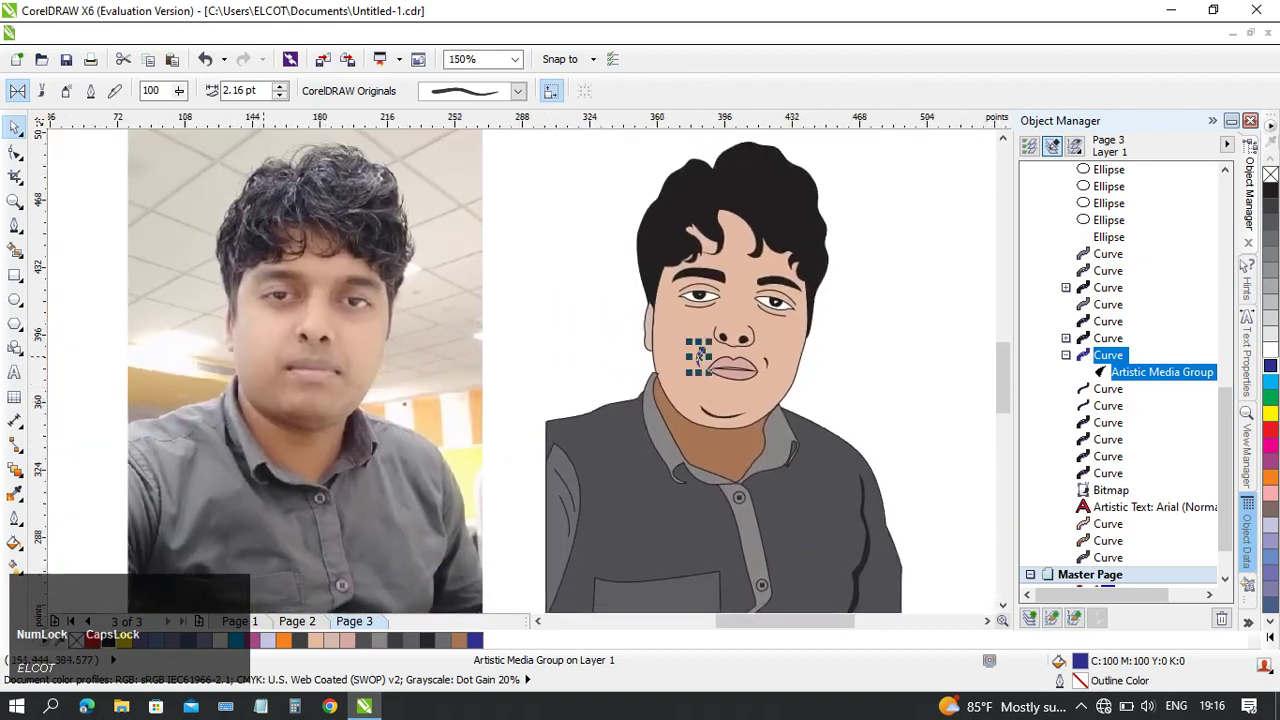
pyautogui.scroll(2, 382, 363)
pyautogui.moveTo(762, 330); pyautogui.dragTo(430, 383)
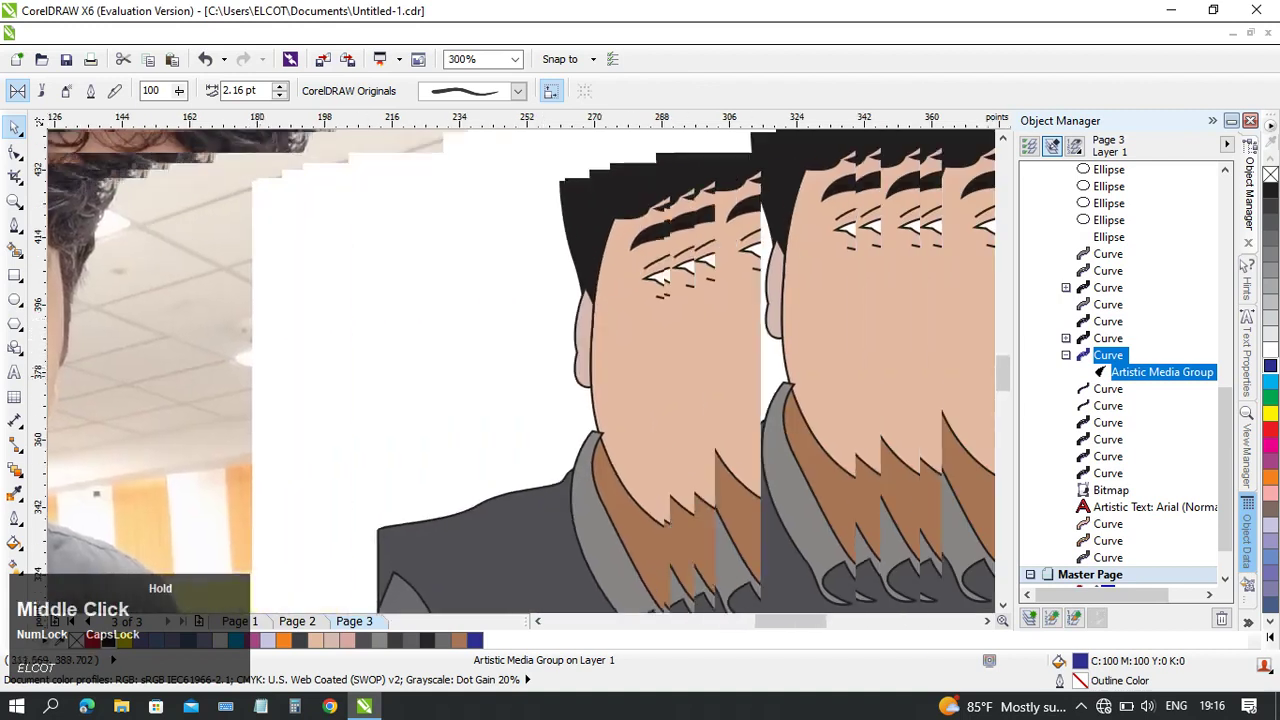
# - Remove the blue fill from the crease left of the lips and set its outline to black
pyautogui.scroll(1, 672, 376)
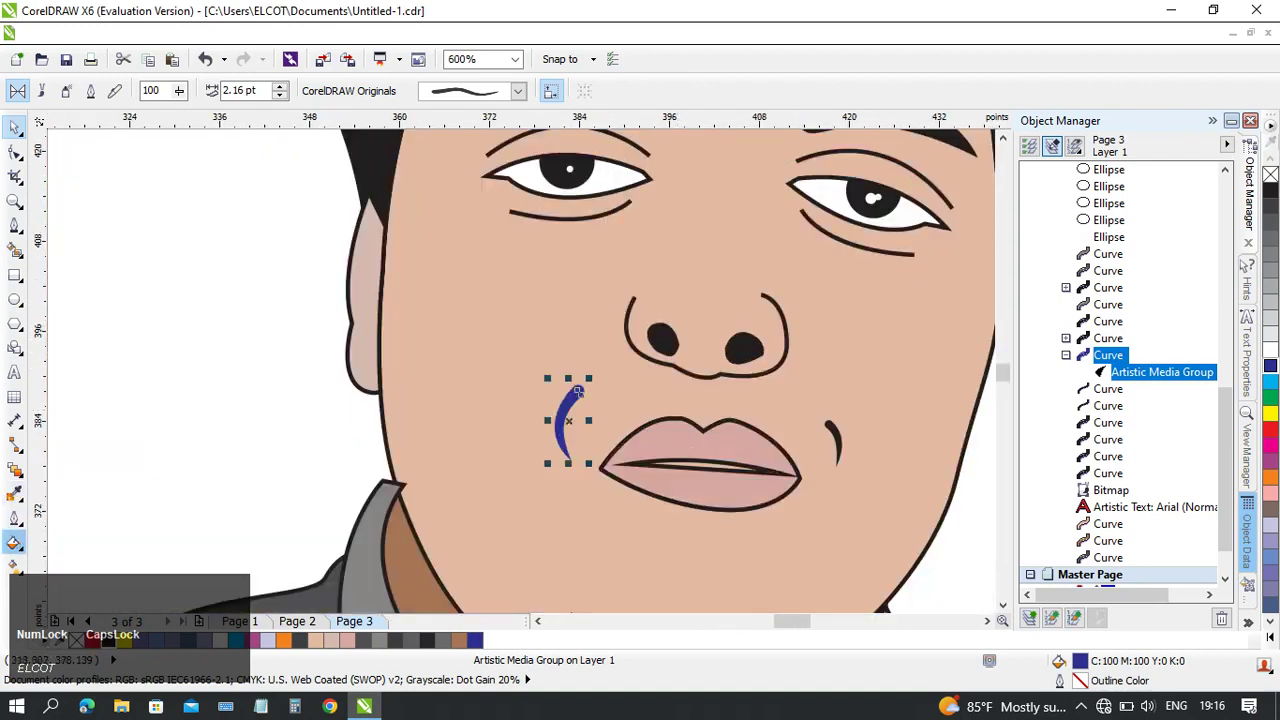
pyautogui.press('i')
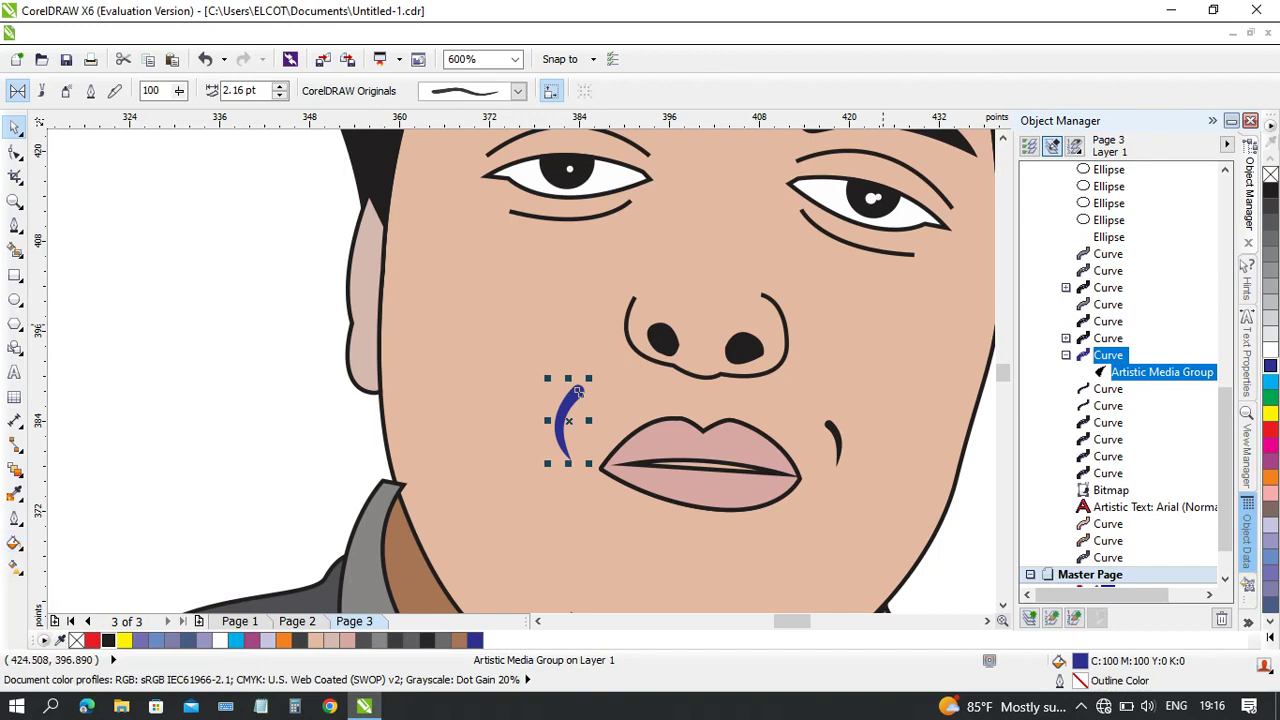
pyautogui.rightClick(578, 392)
pyautogui.click(578, 392)
pyautogui.middleClick(578, 392)
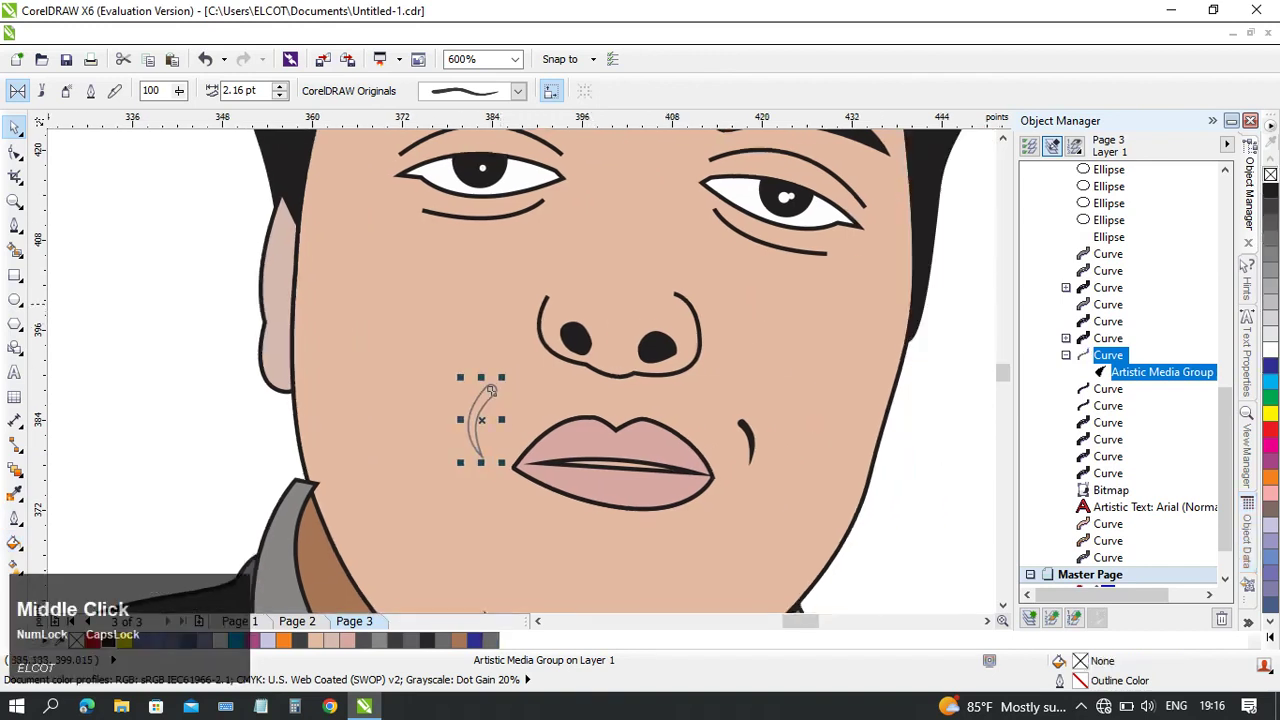
pyautogui.rightClick(1270, 190)
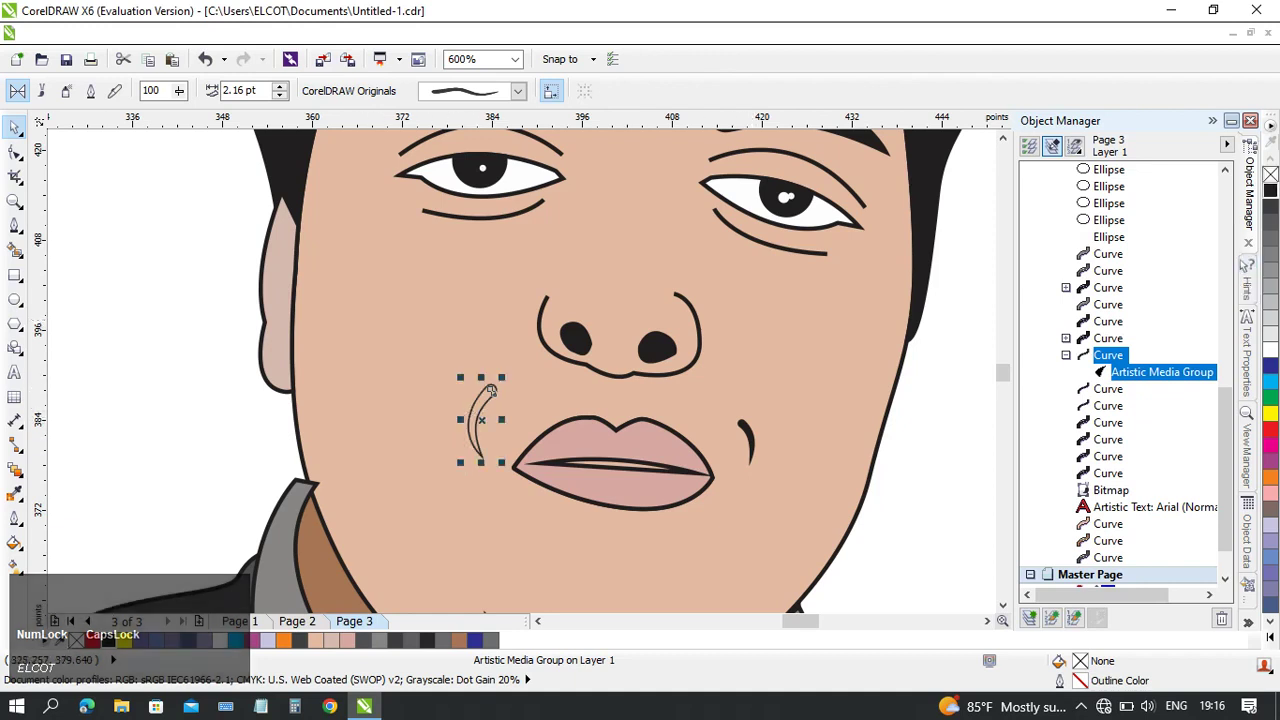
# - Sample the face's skin colour R228 G186 B162 and inspect the left crease's shape up close
pyautogui.click(15, 492)
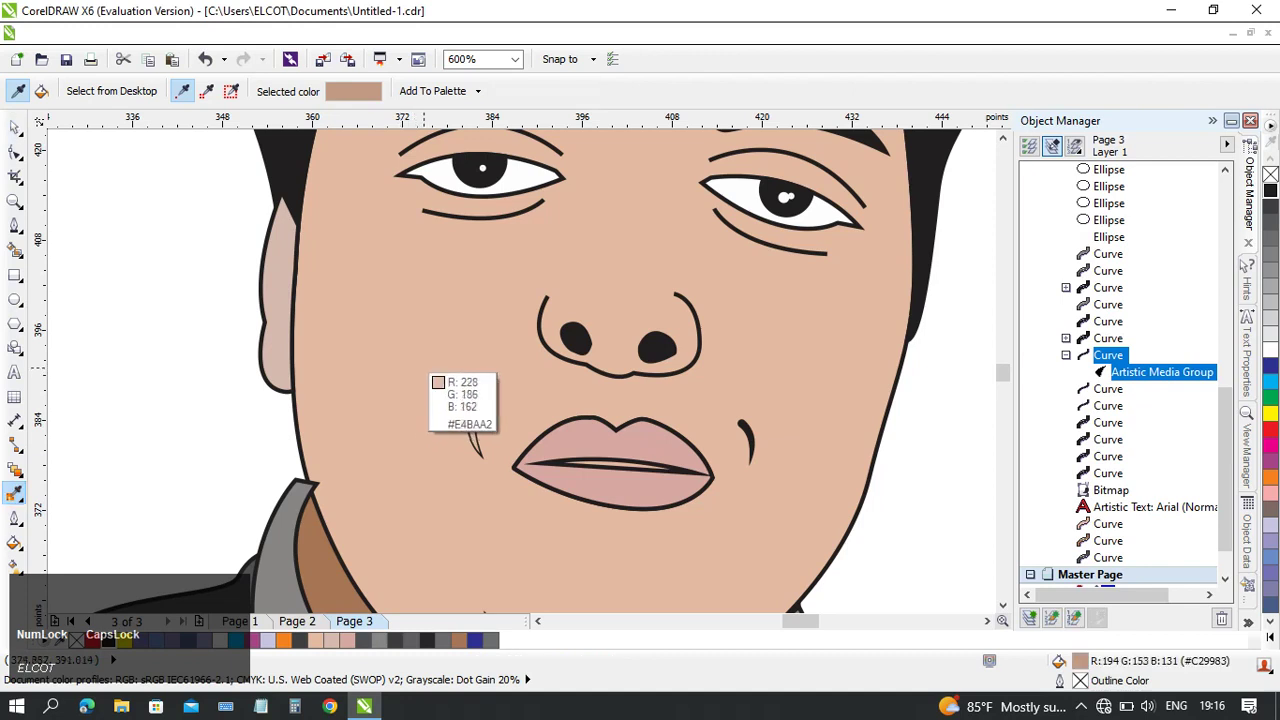
pyautogui.click(490, 392)
pyautogui.scroll(3, 563, 419)
pyautogui.scroll(-3, 381, 379)
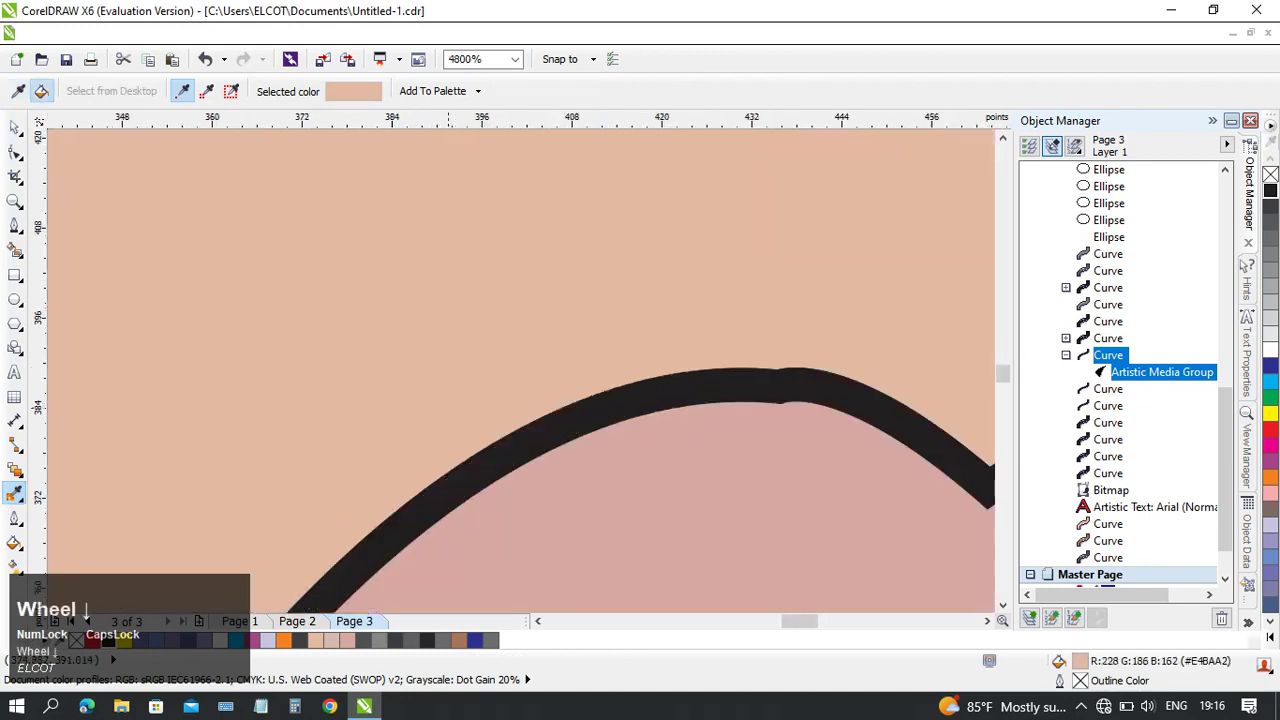
pyautogui.middleClick(381, 379)
pyautogui.scroll(2, 536, 379)
pyautogui.middleClick(536, 379)
pyautogui.scroll(1, 440, 358)
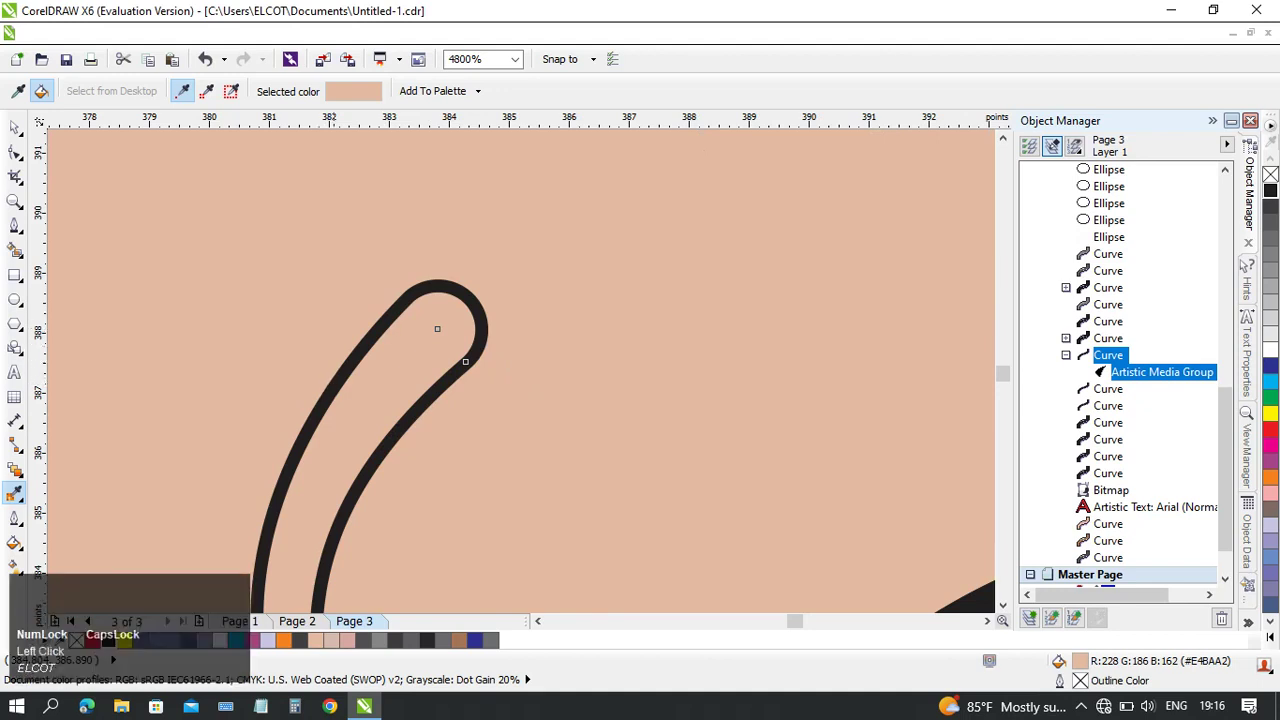
pyautogui.scroll(-3, 437, 328)
pyautogui.scroll(3, 348, 352)
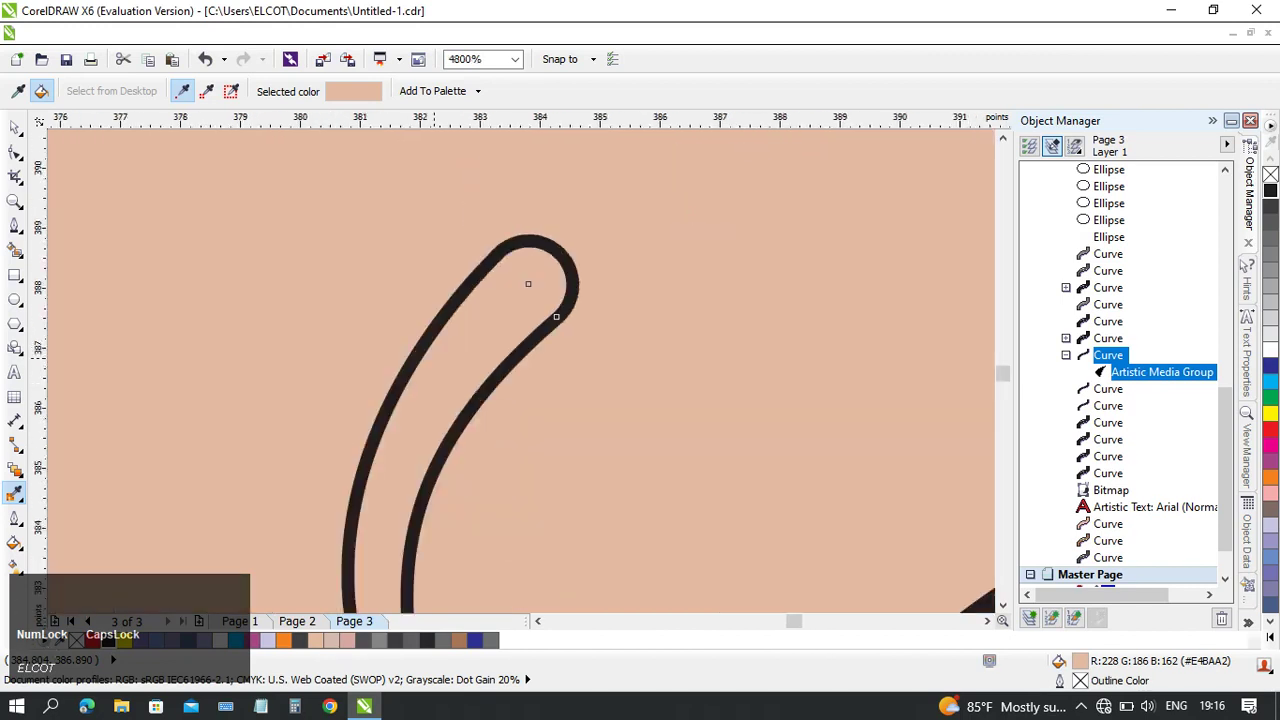
pyautogui.scroll(-1, 435, 358)
pyautogui.click(15, 127)
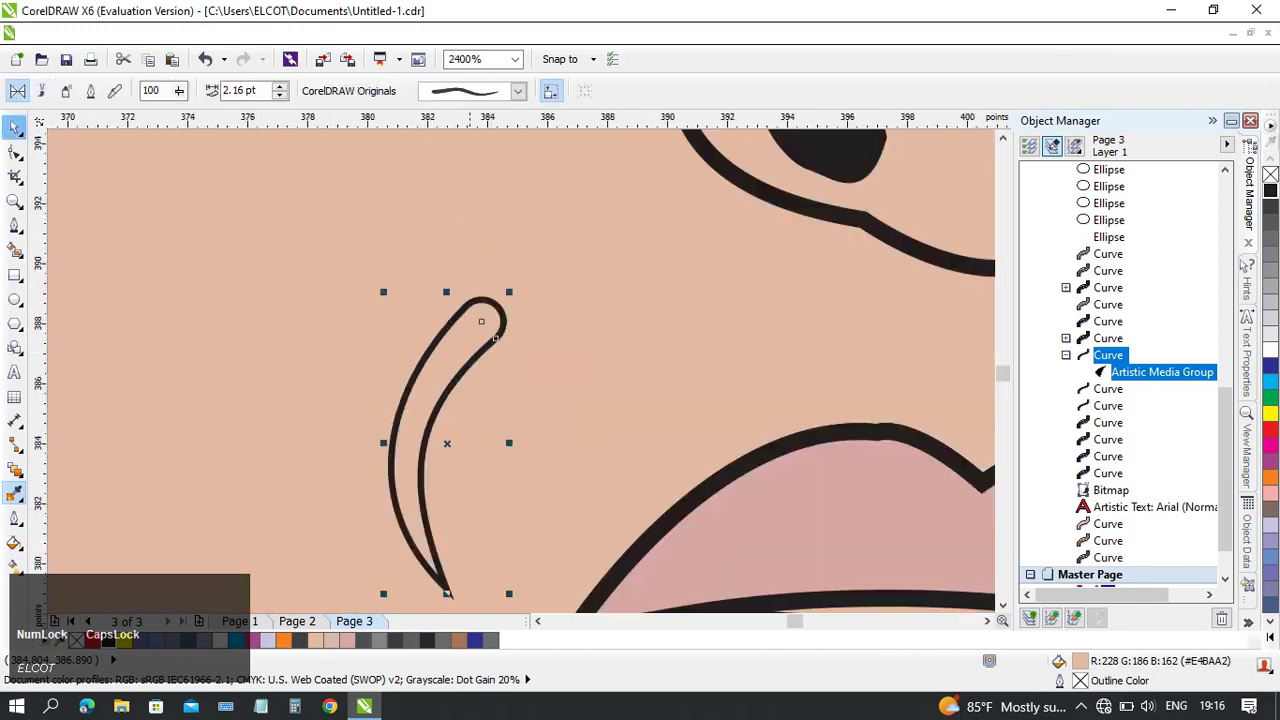
# - Recolour the crease left of the lips, including its outline, with the palette pink R216 G167 B162
pyautogui.click(332, 640)
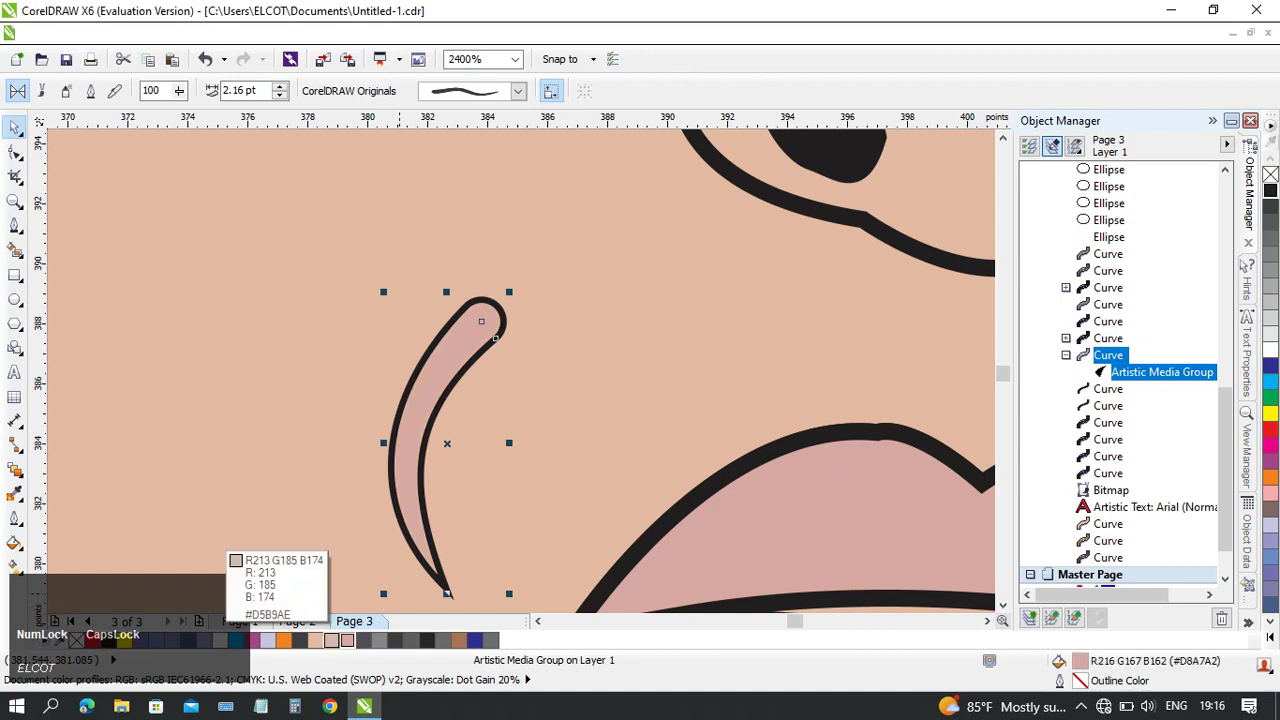
pyautogui.scroll(-1, 447, 444)
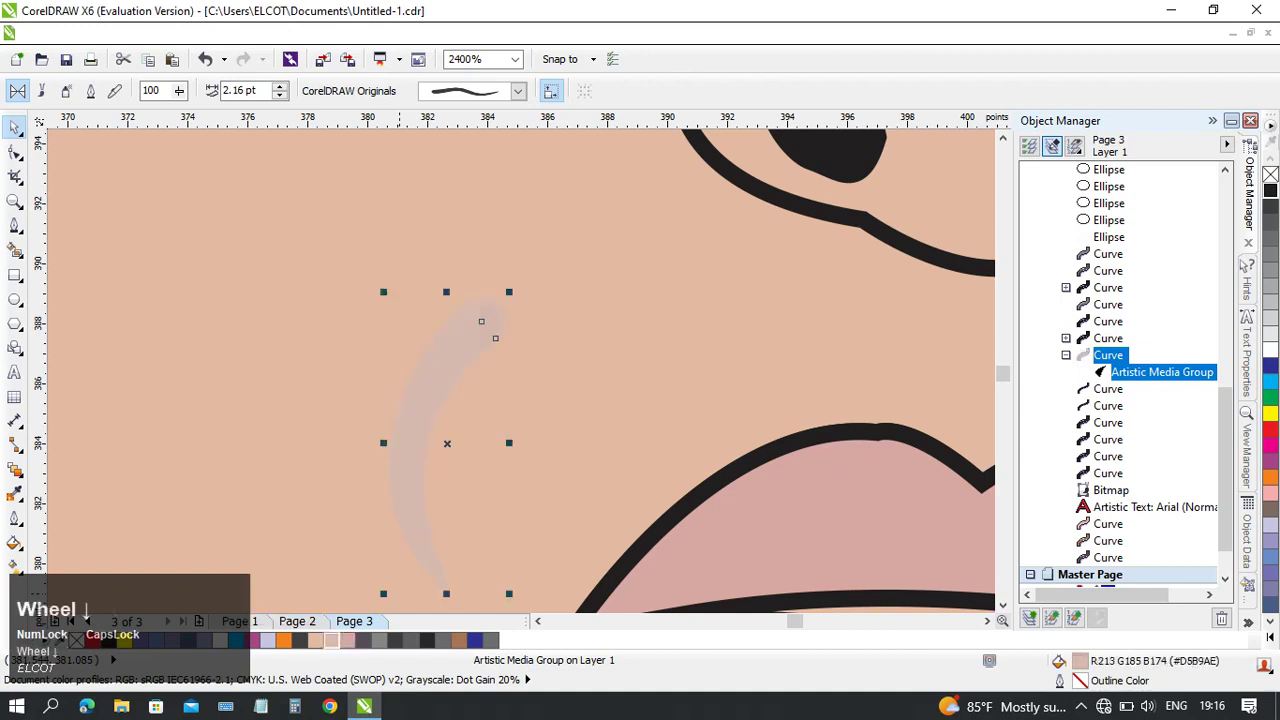
pyautogui.scroll(-3, 446, 441)
pyautogui.middleClick(449, 411)
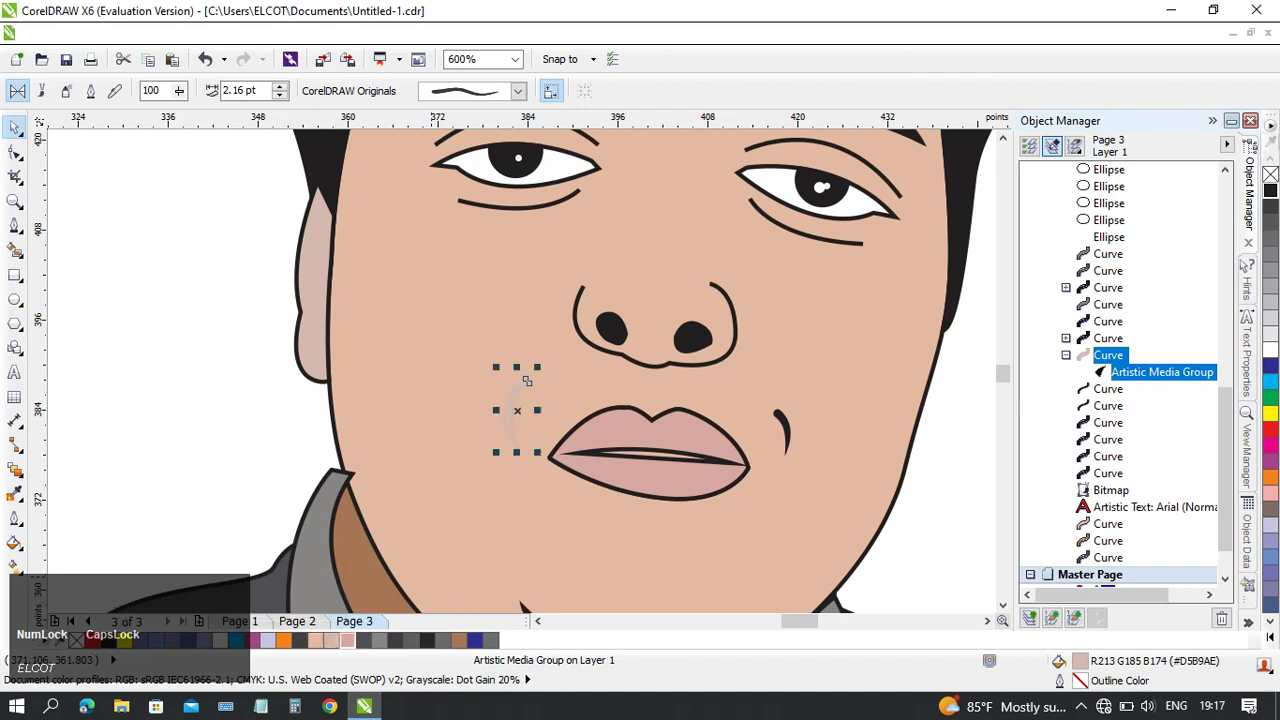
# - Set the fill and outline of the crease right of the lips to pink R216 G167 B162
pyautogui.click(782, 430)
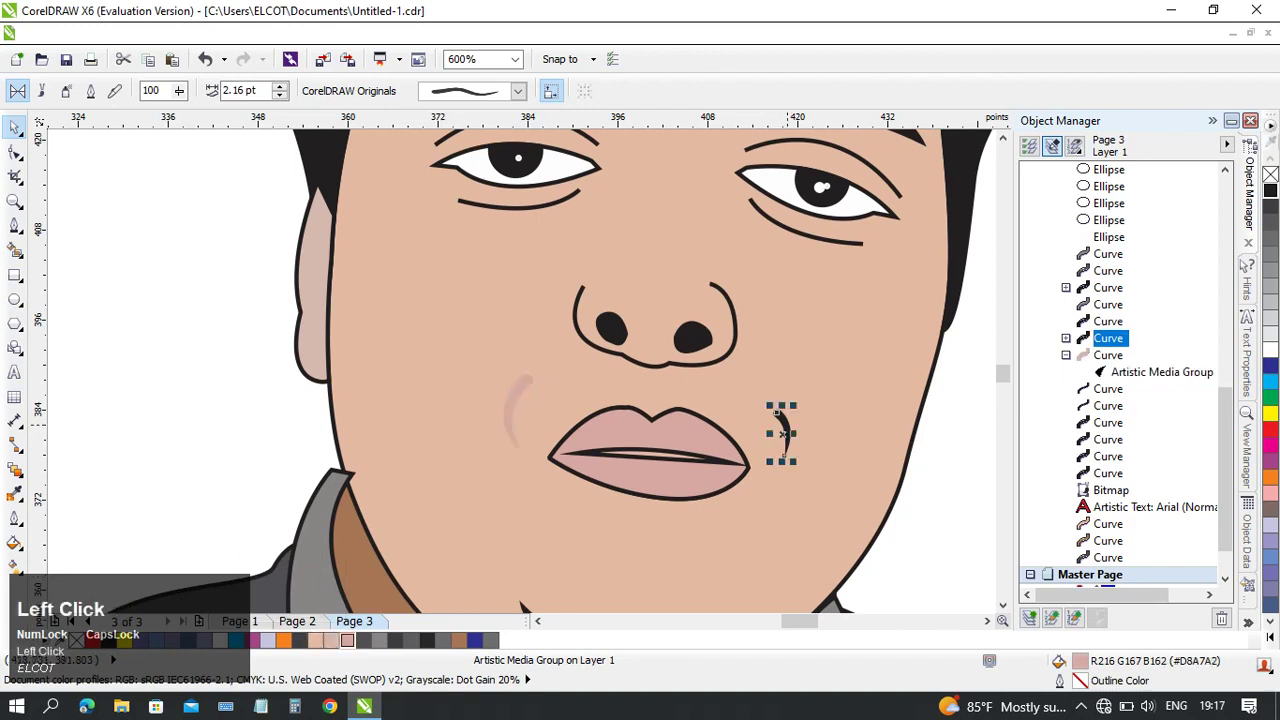
pyautogui.click(347, 640)
pyautogui.rightClick(347, 640)
pyautogui.scroll(-1, 460, 457)
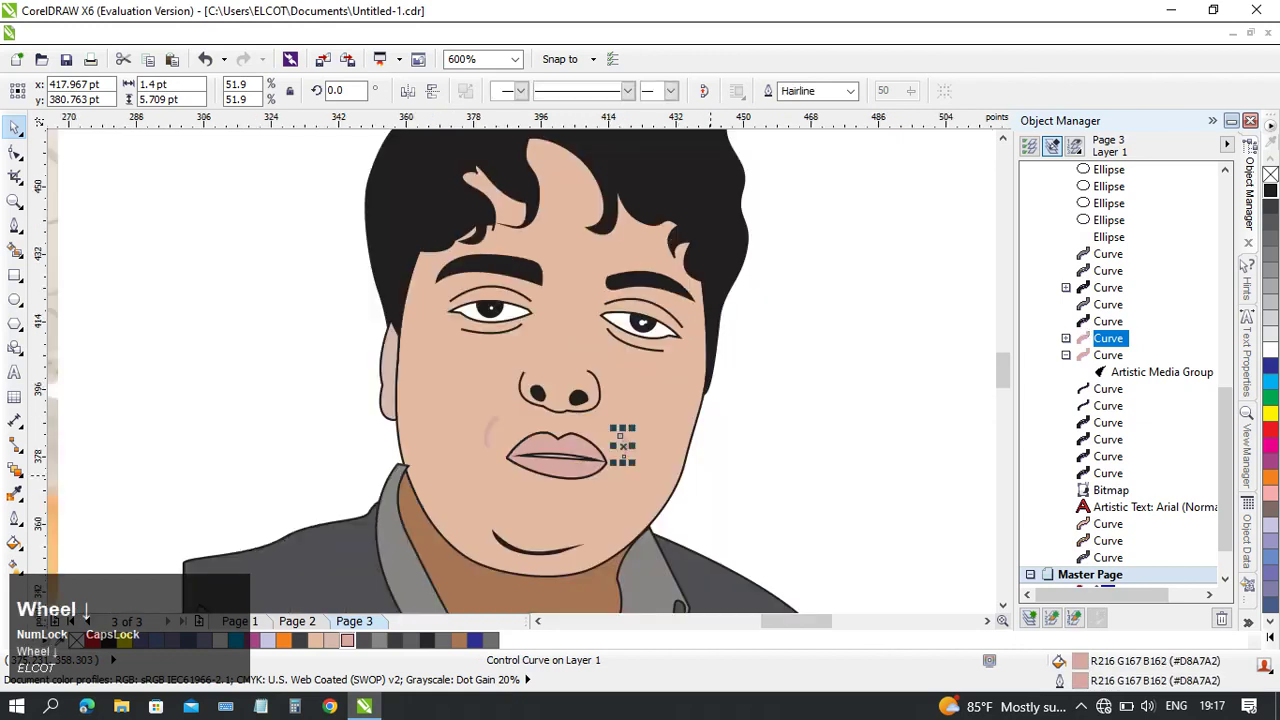
# - Recolour the curved chin crease below the lips with pink R216 G167 B162
pyautogui.middleClick(529, 548)
pyautogui.click(580, 470)
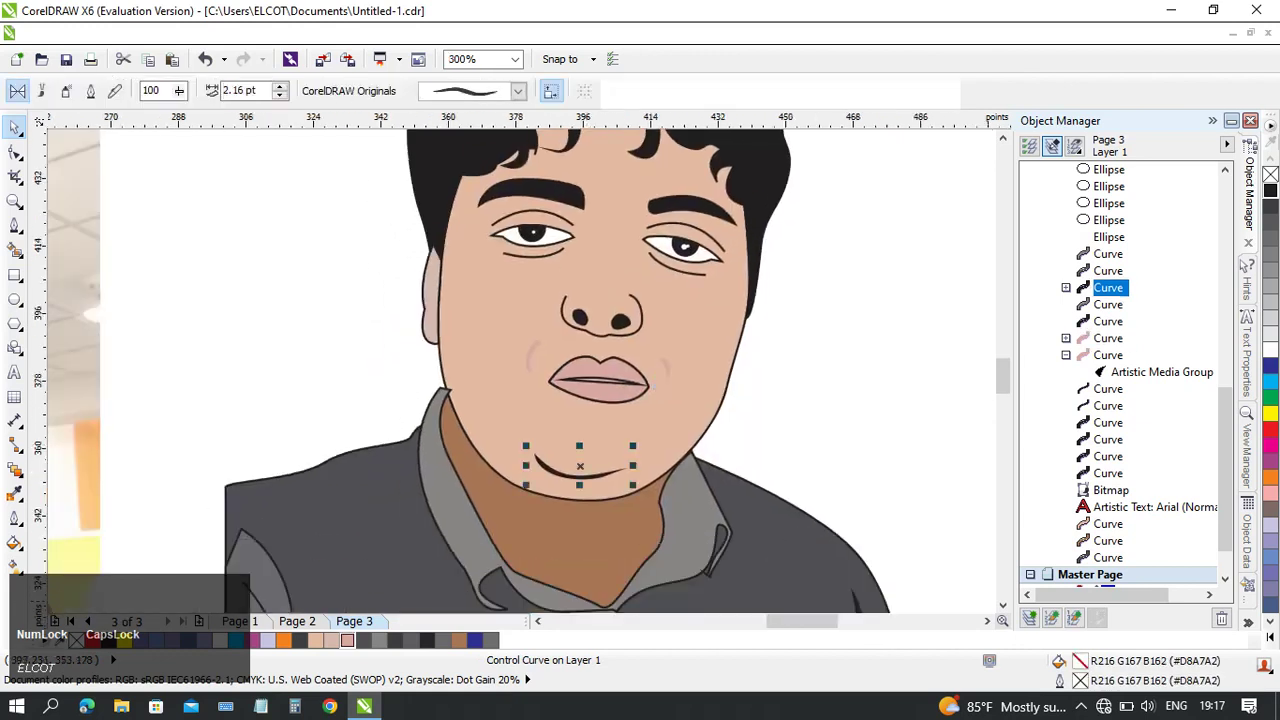
pyautogui.rightClick(347, 640)
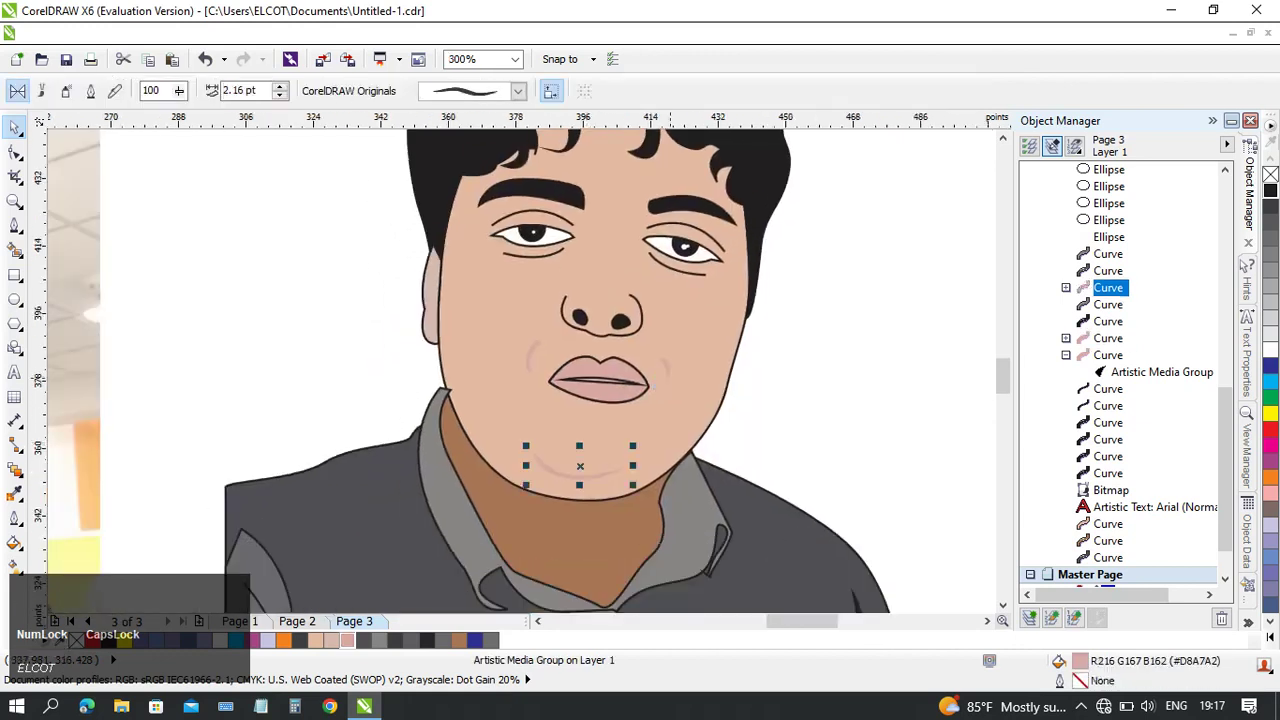
# - Try to remove the black outline around the lips by clearing the outline of the pink-filled lip curve
pyautogui.click(622, 371)
pyautogui.rightClick(1270, 174)
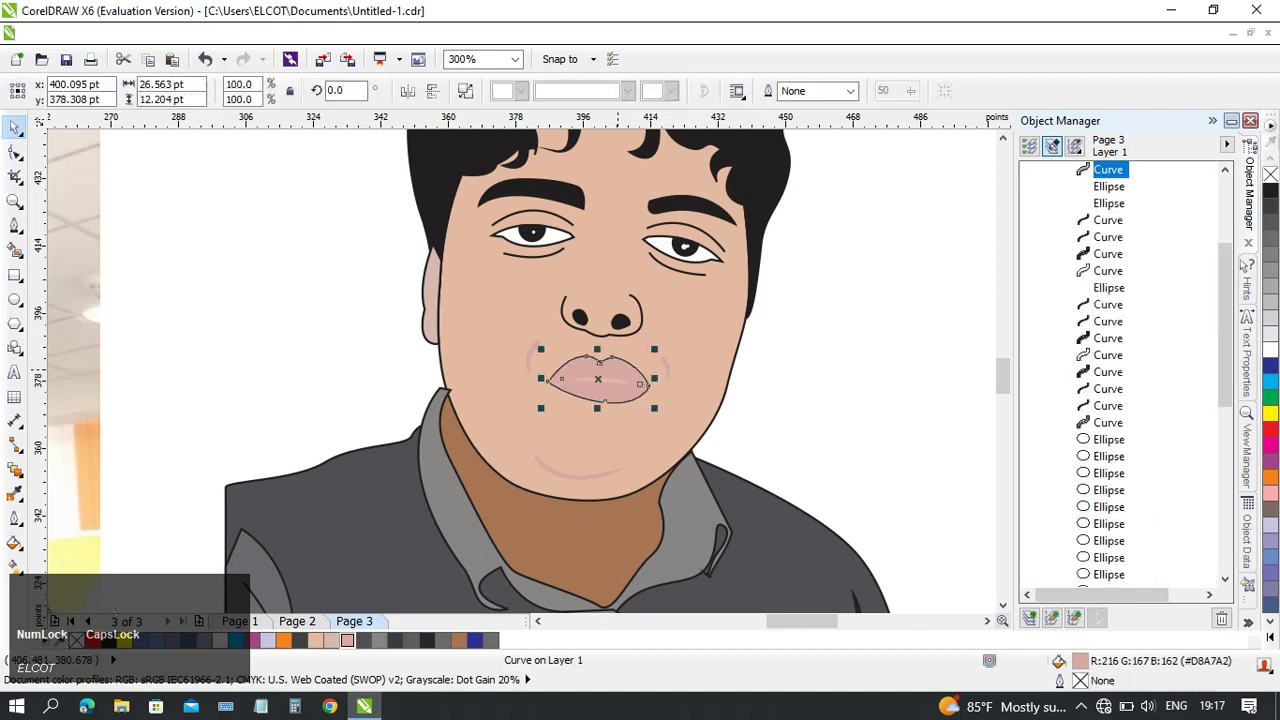
pyautogui.scroll(1, 775, 360)
pyautogui.click(775, 392)
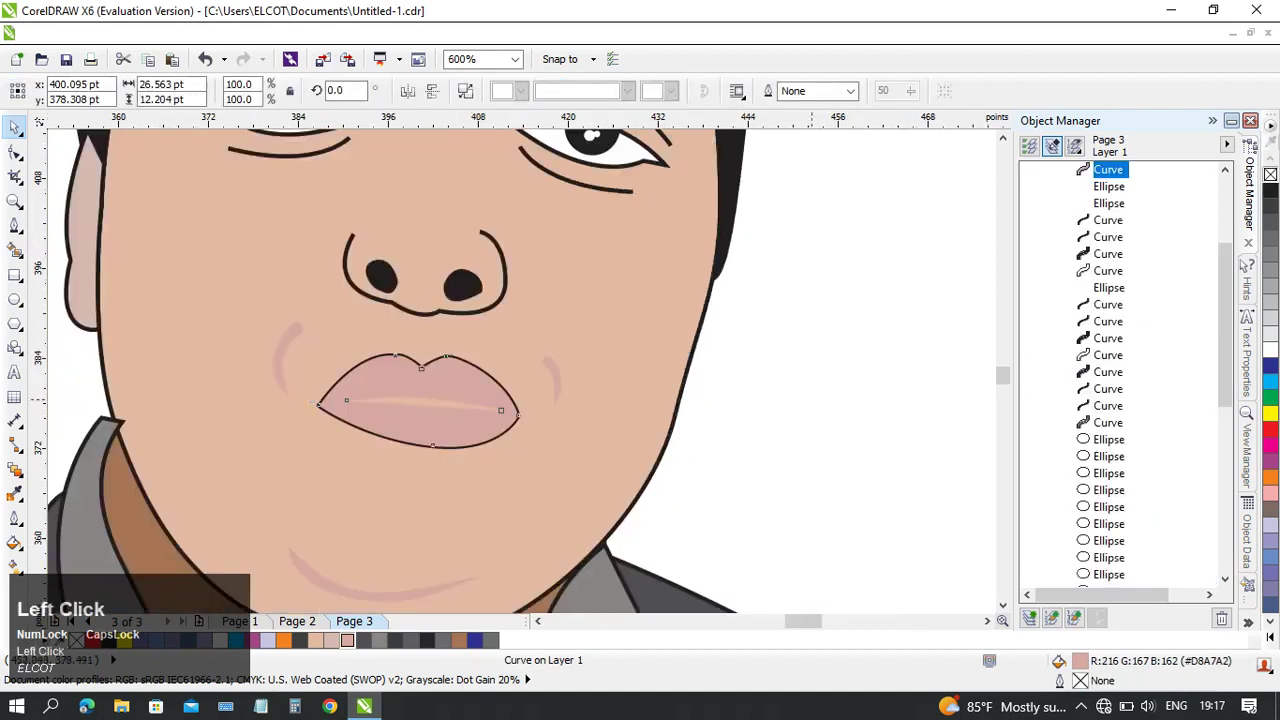
pyautogui.click(442, 382)
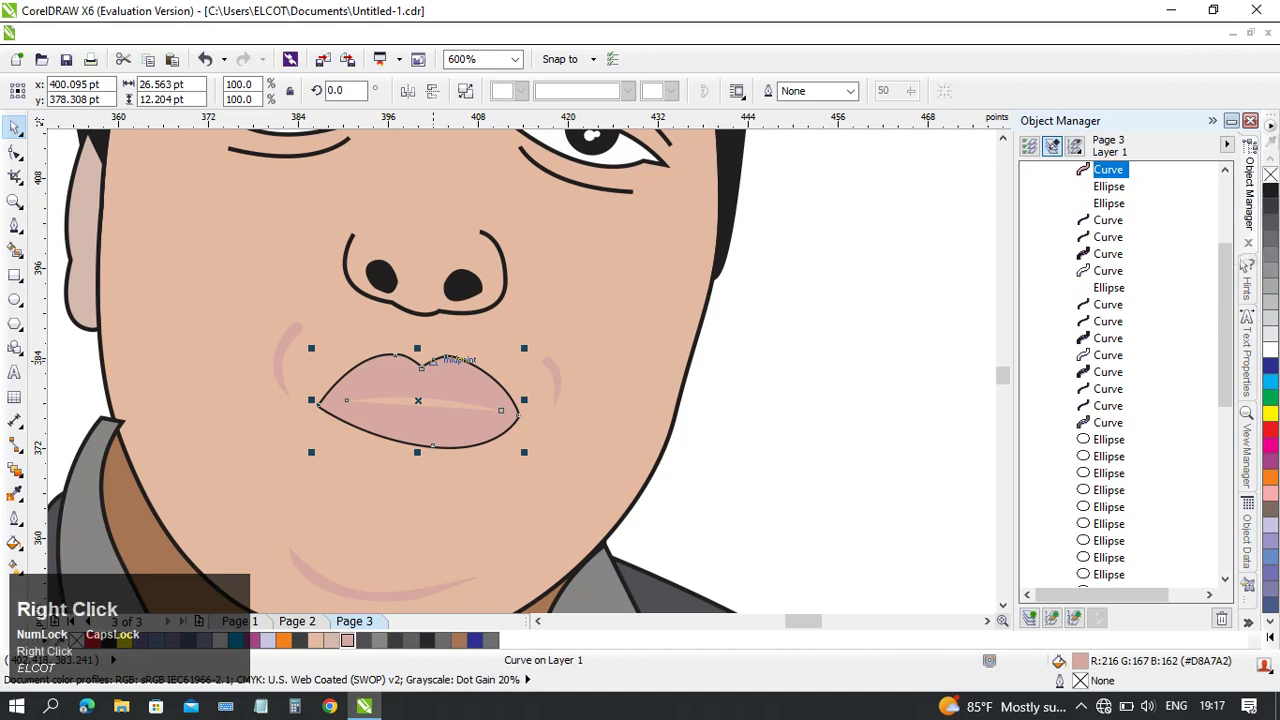
pyautogui.click(775, 375)
pyautogui.keyDown('ctrl'); pyautogui.click(448, 362); pyautogui.keyUp('ctrl')
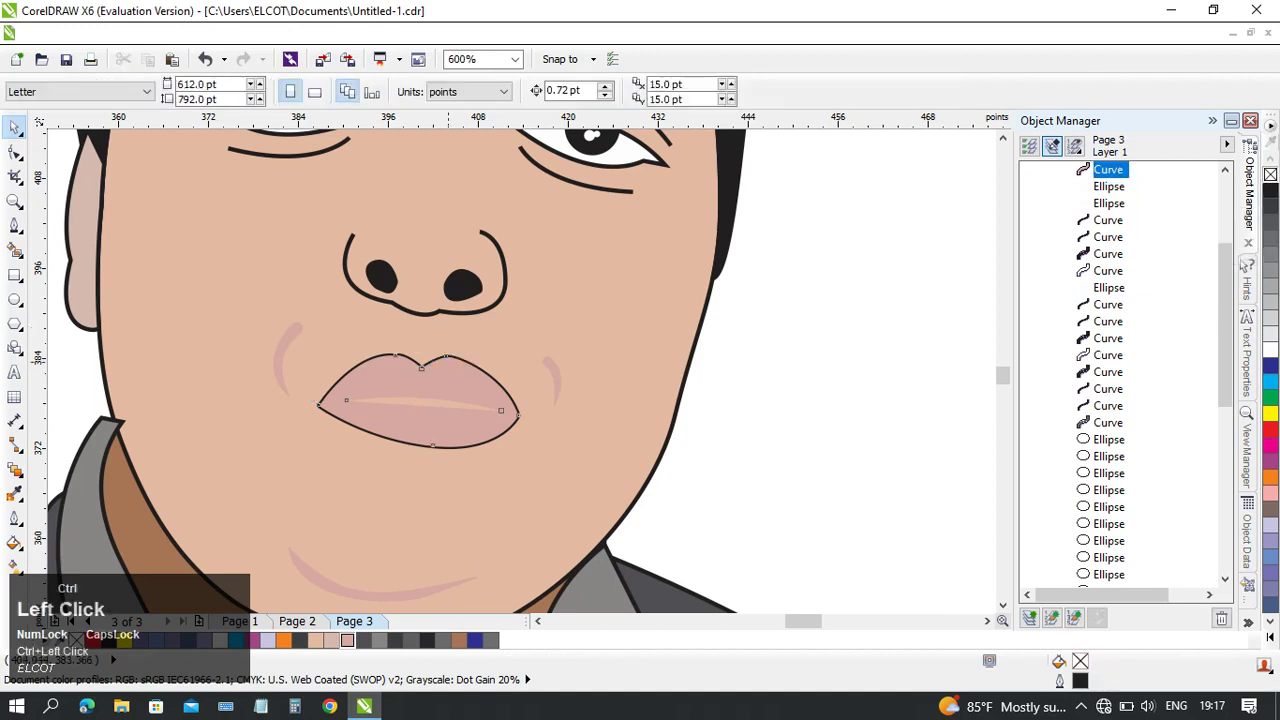
pyautogui.click(432, 358)
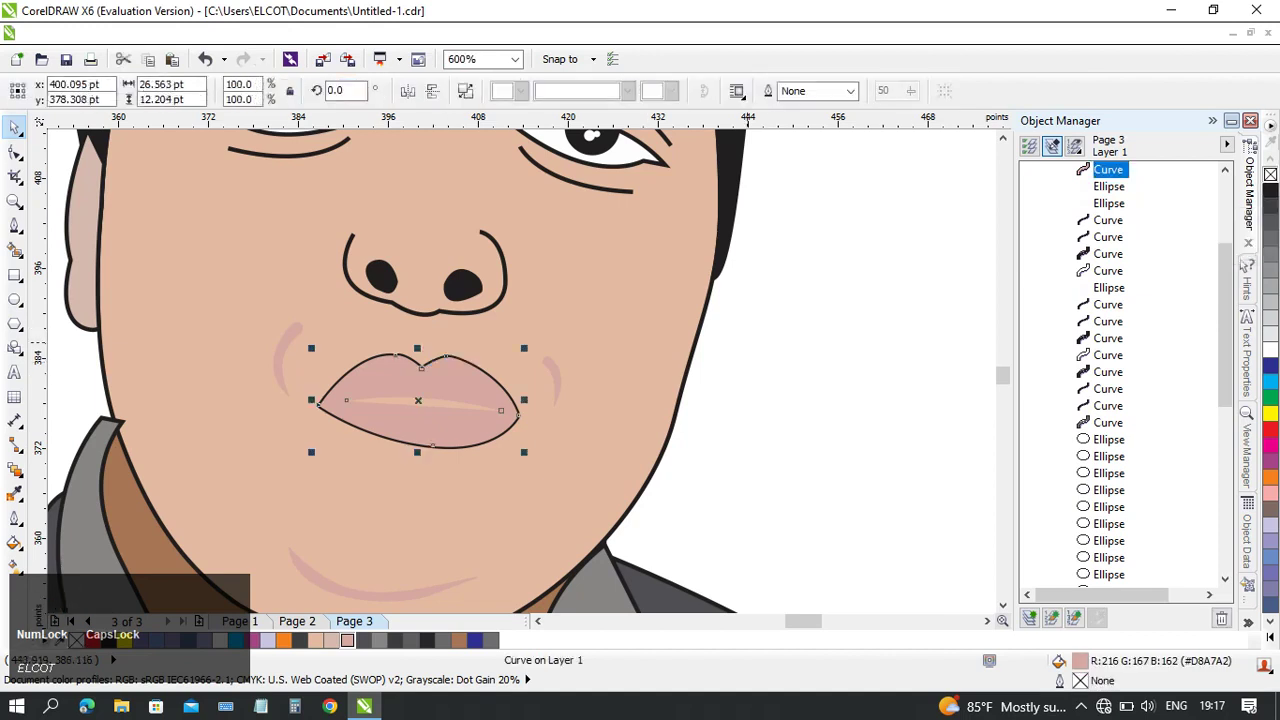
pyautogui.rightClick(1270, 174)
# - Move the stacked lip curves aside to tell them apart and undo each move
pyautogui.click(790, 350)
pyautogui.click(452, 358)
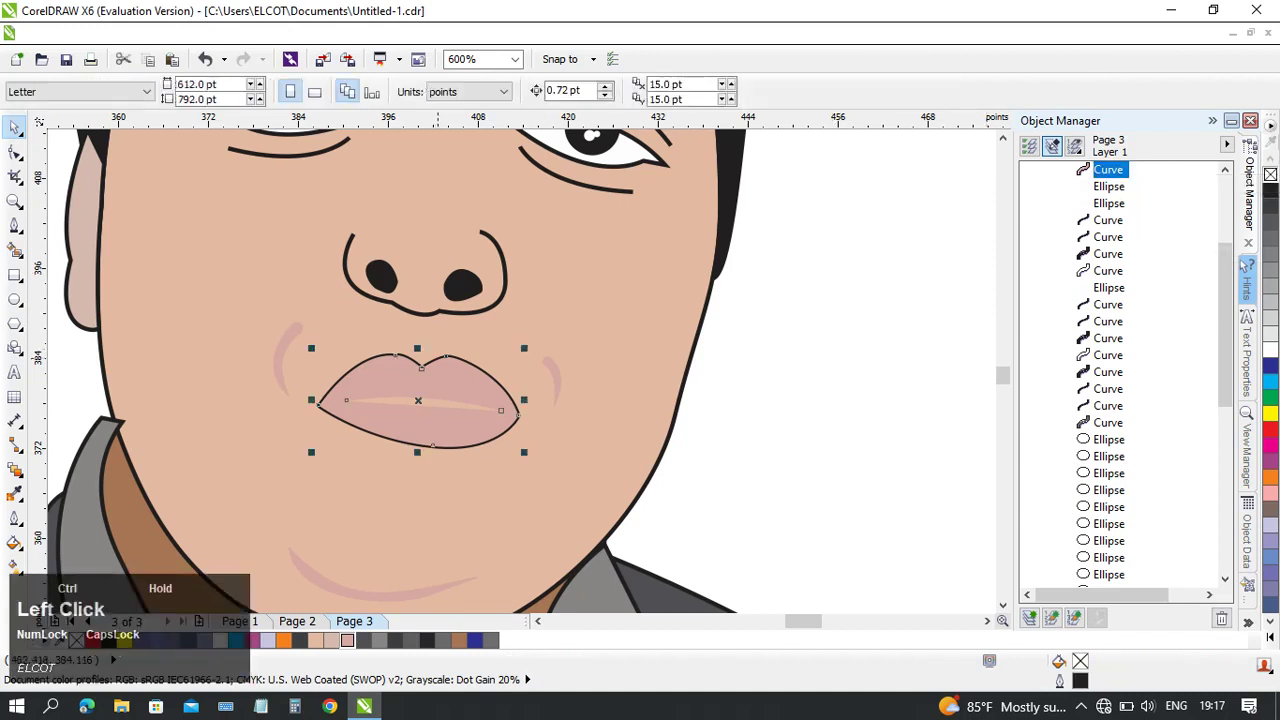
pyautogui.moveTo(452, 358); pyautogui.dragTo(640, 338)
pyautogui.hotkey('ctrl', 'z')
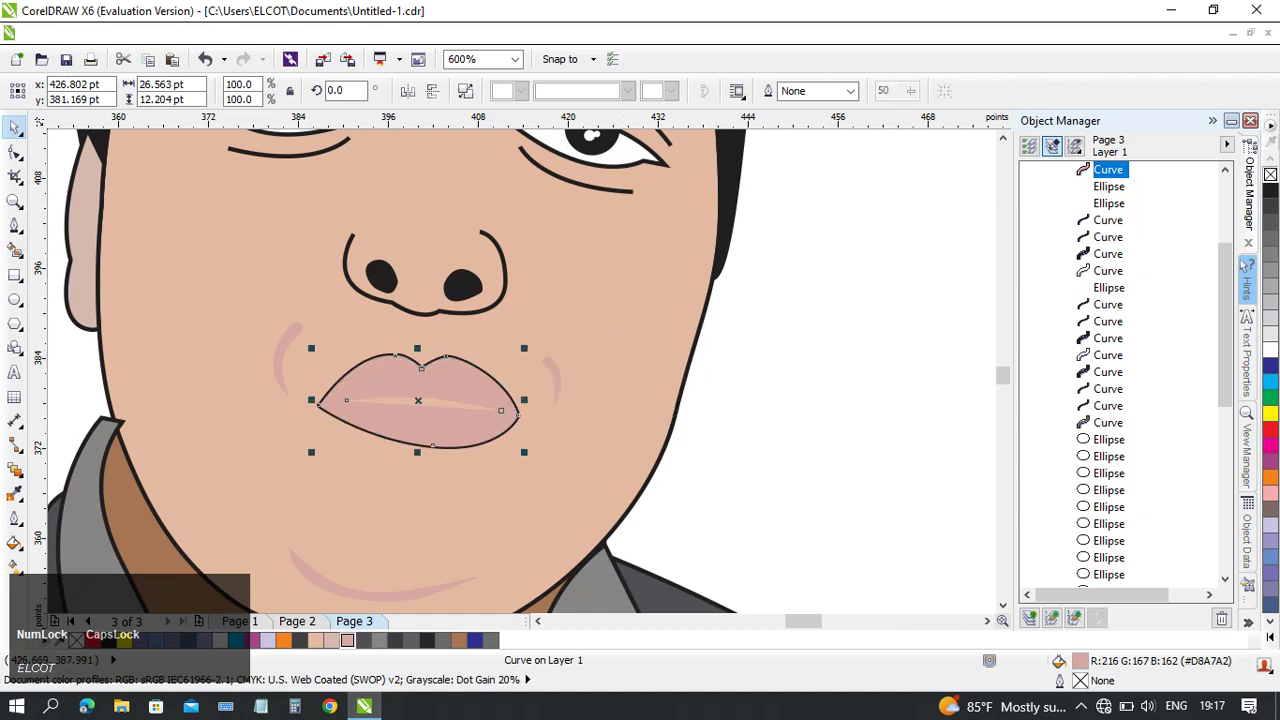
pyautogui.click(747, 389)
pyautogui.scroll(3, 467, 349)
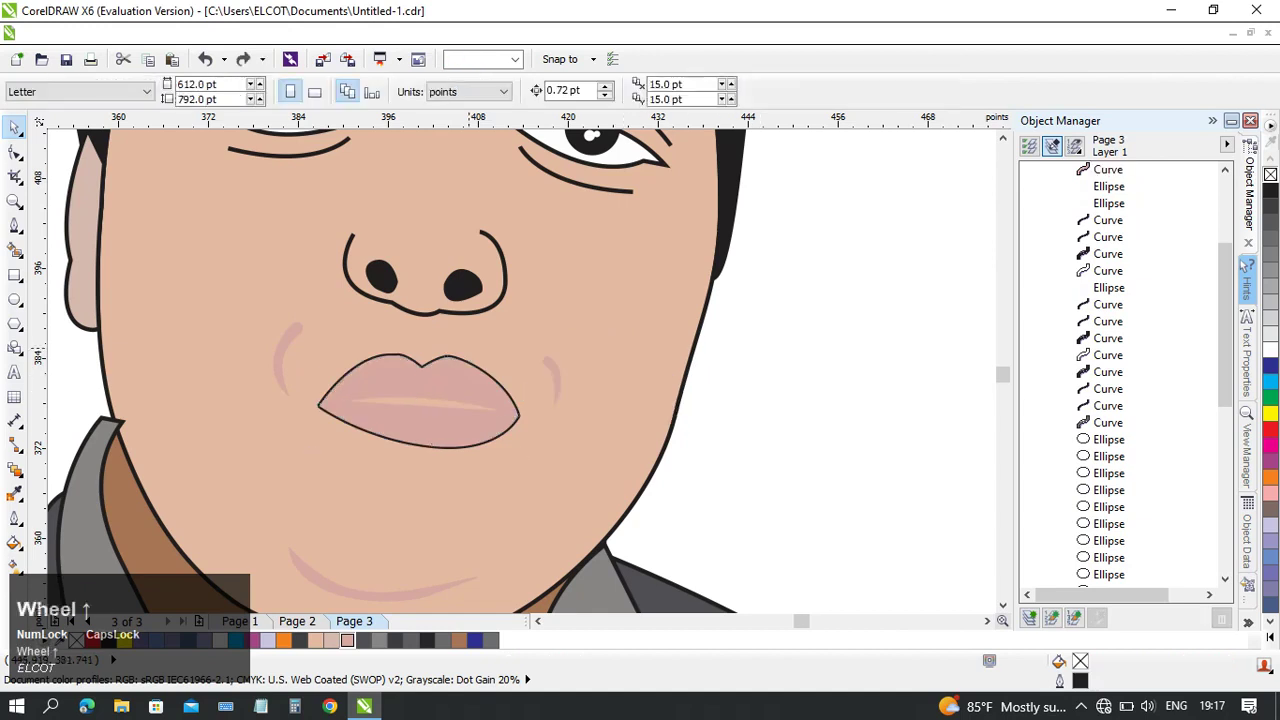
pyautogui.moveTo(376, 420); pyautogui.dragTo(458, 304)
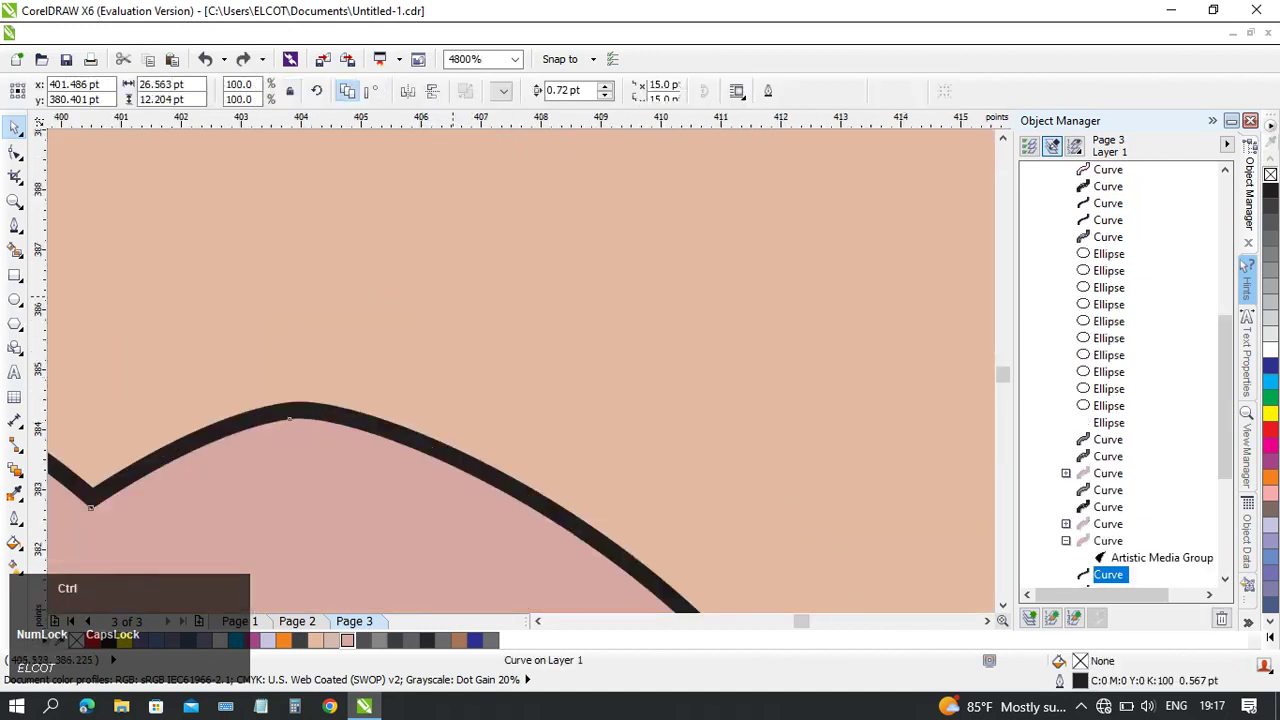
pyautogui.hotkey('ctrl', 'z')
# - Remove the 0.567 pt black outline from the unfilled lip curve and compare the face with the photo
pyautogui.scroll(-3, 485, 301)
pyautogui.middleClick(487, 302)
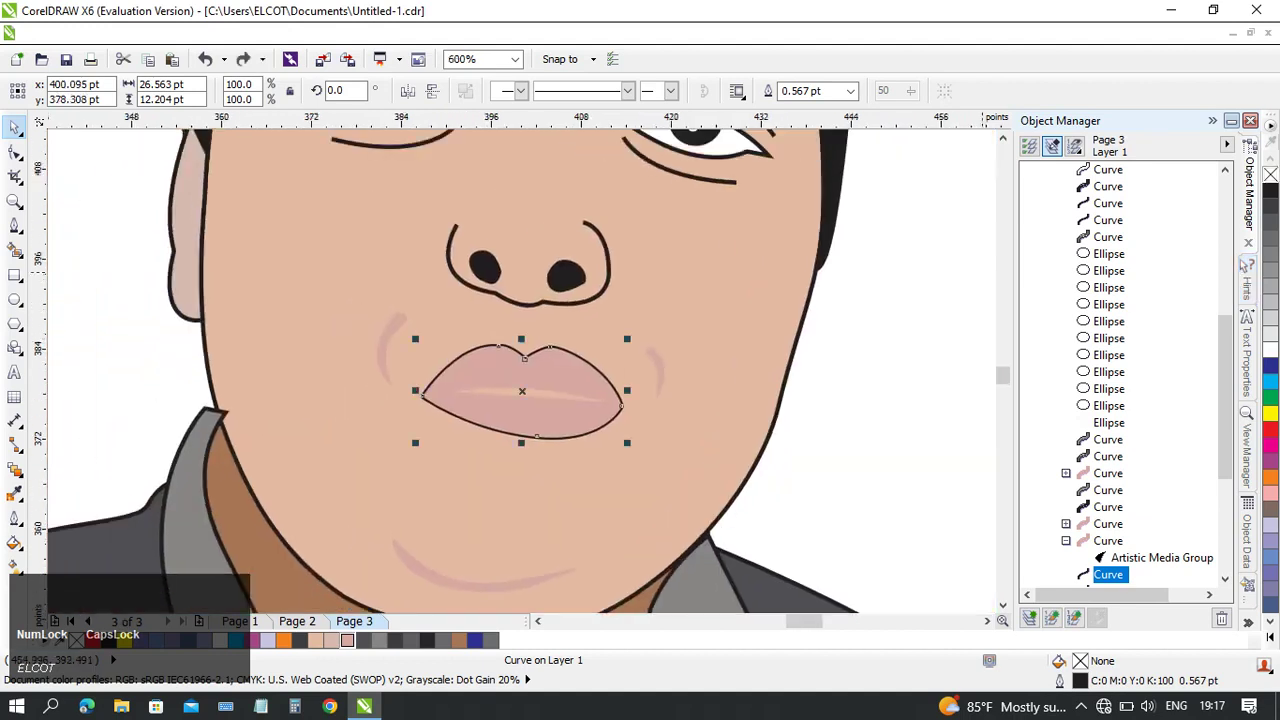
pyautogui.rightClick(1270, 174)
pyautogui.scroll(-1, 633, 283)
pyautogui.click(829, 275)
pyautogui.scroll(-1, 829, 275)
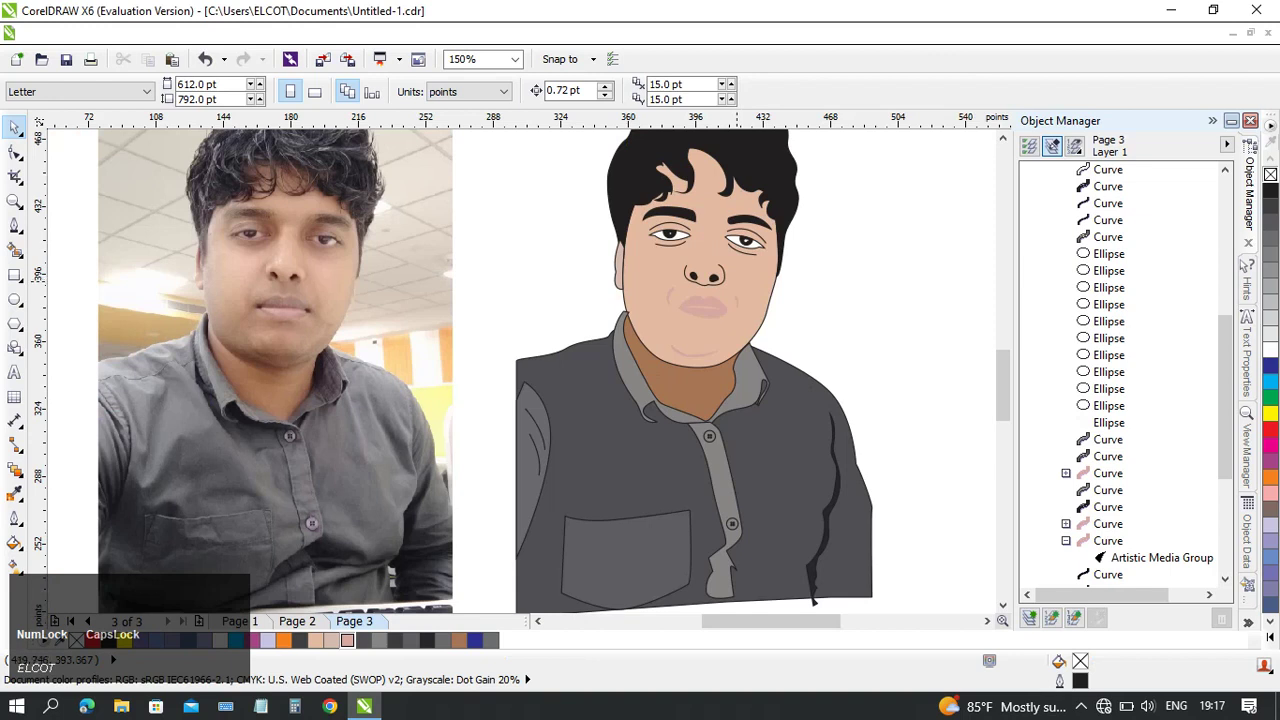
# - Undo the outline removals on the lip curves and deselect the lips
pyautogui.scroll(2, 723, 278)
pyautogui.middleClick(723, 280)
pyautogui.hotkey('ctrl', 'z')
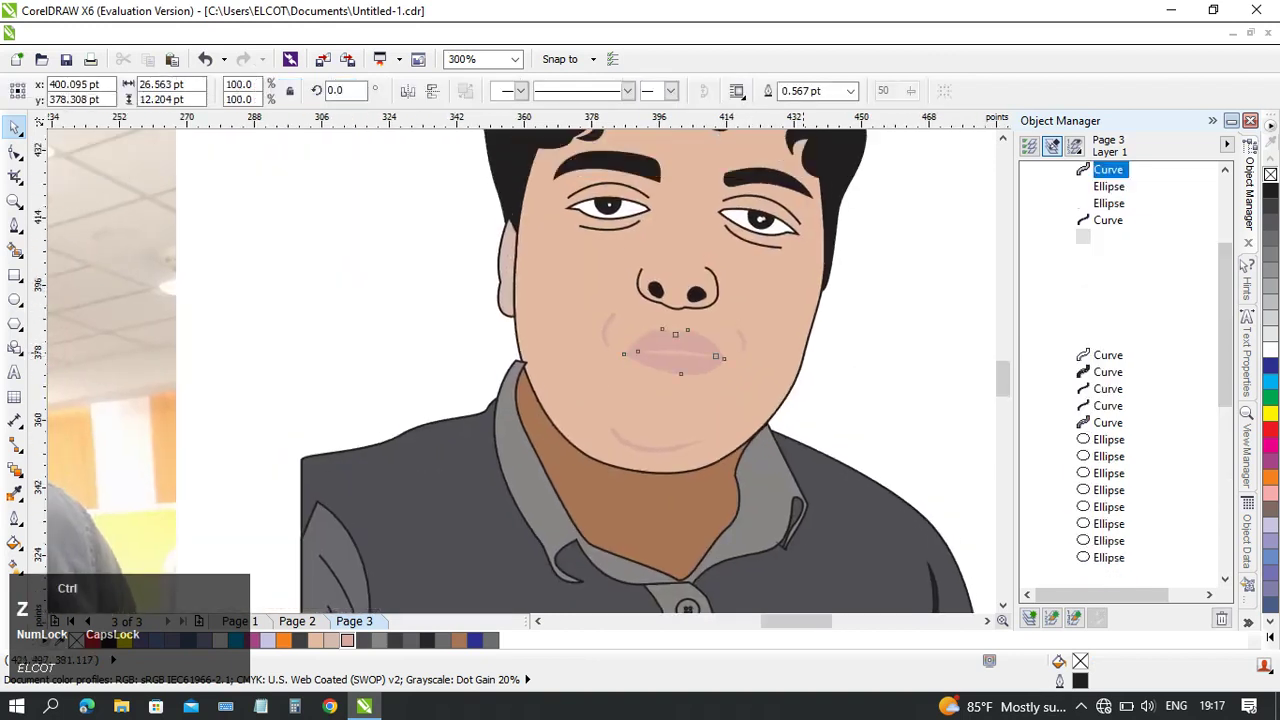
pyautogui.hotkey('ctrl', 'z')
pyautogui.hotkey('ctrl', 'z')
pyautogui.hotkey('ctrl', 'z')
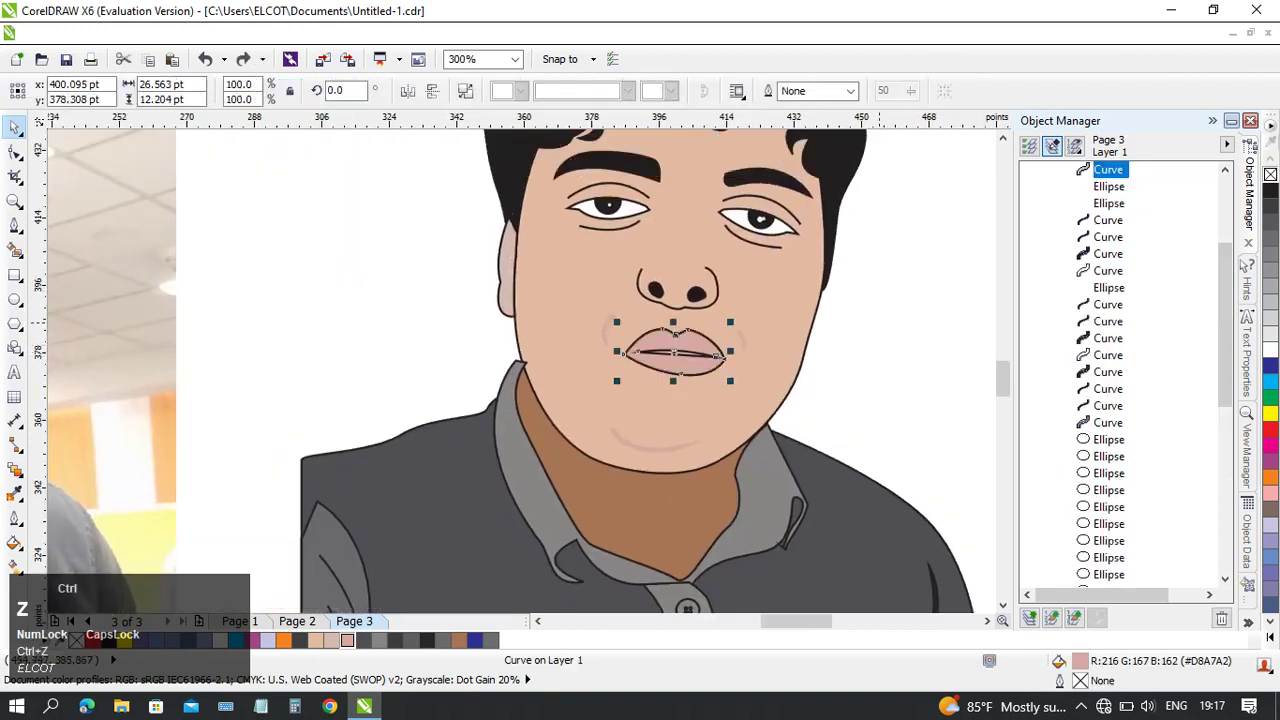
pyautogui.click(878, 320)
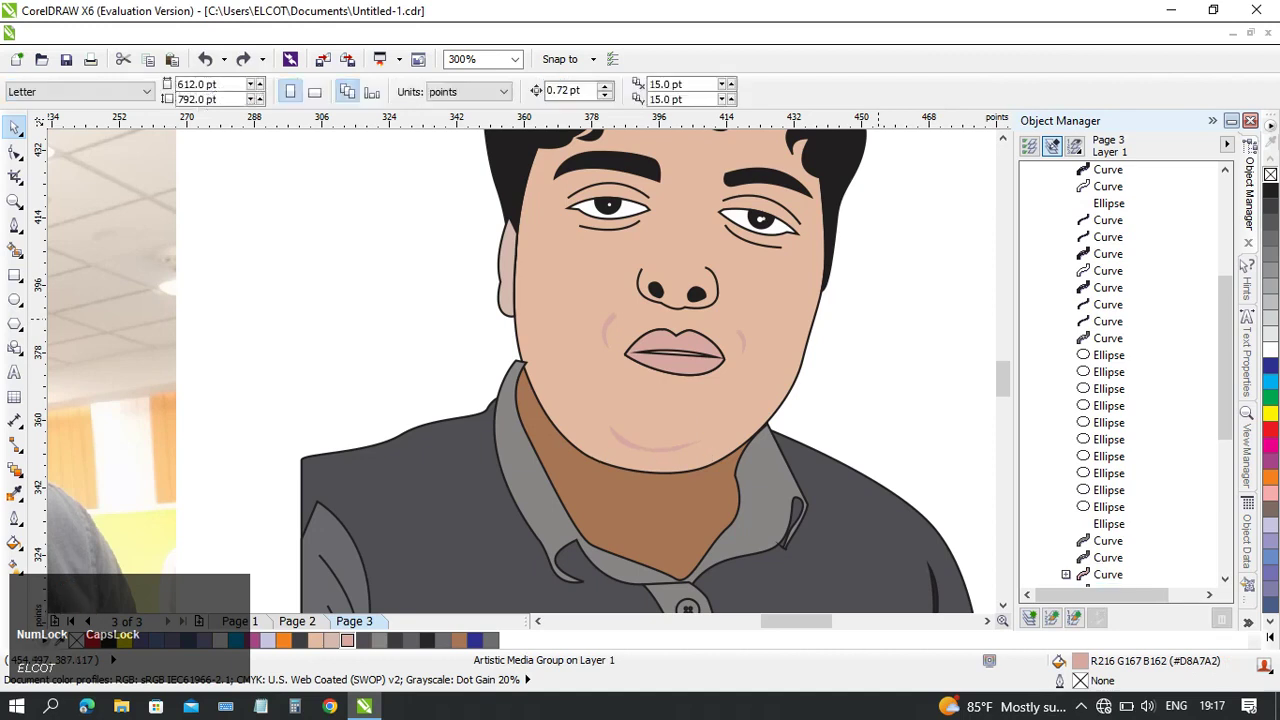
# - Try palette skin tones R213 G185 B174 and R228 G186 B162 on the neck shape, and settle on R216 G167 B162
pyautogui.scroll(-2, 800, 318)
pyautogui.middleClick(756, 316)
pyautogui.scroll(1, 751, 353)
pyautogui.middleClick(751, 353)
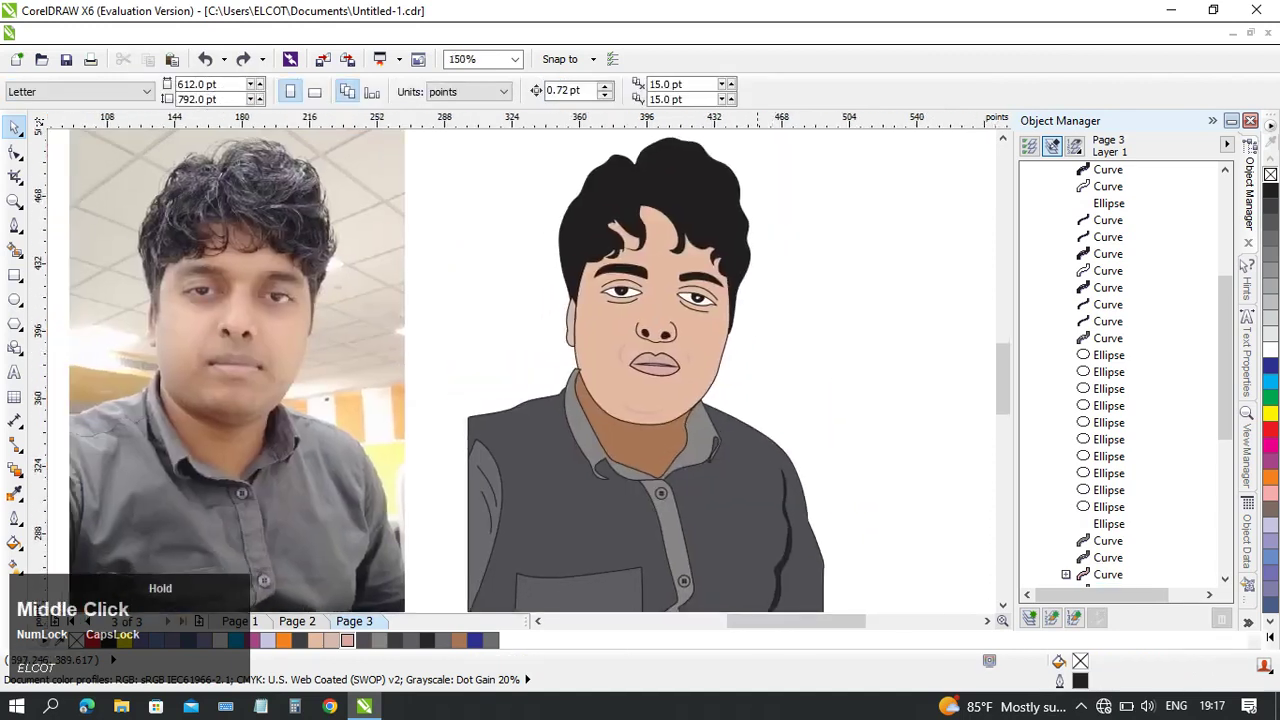
pyautogui.click(655, 446)
pyautogui.click(332, 641)
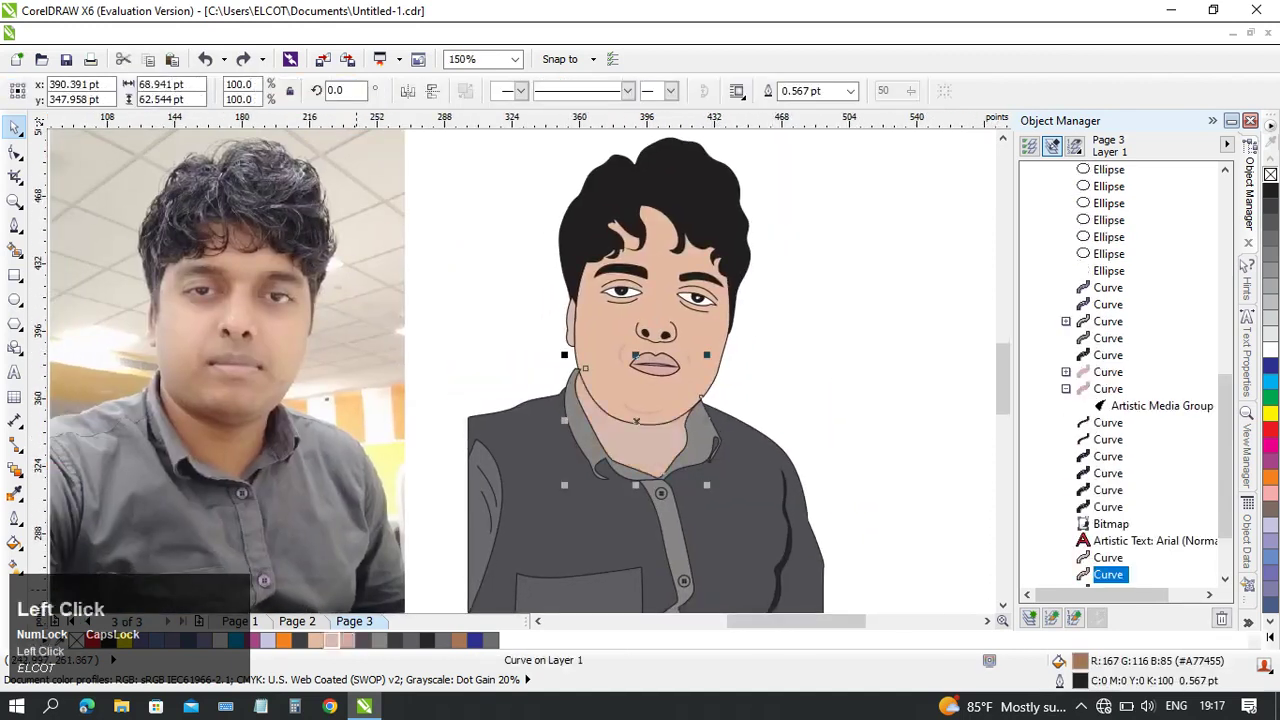
pyautogui.click(315, 640)
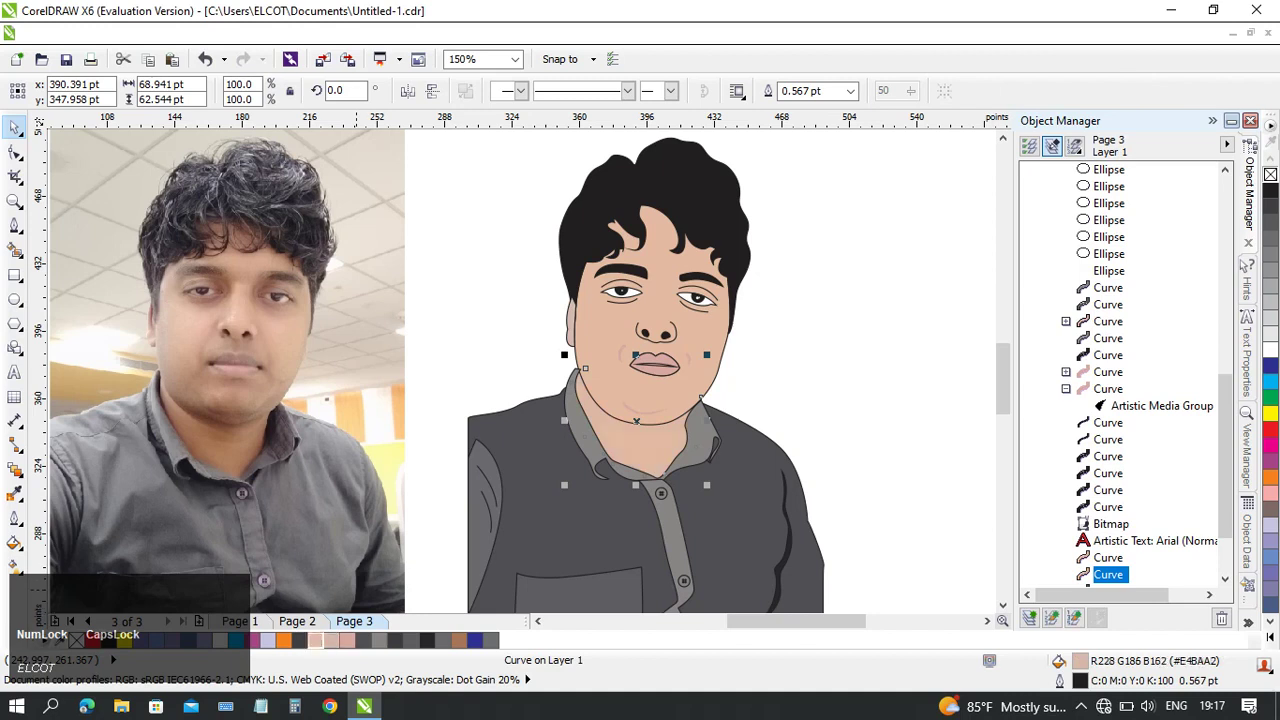
pyautogui.click(332, 641)
pyautogui.click(347, 640)
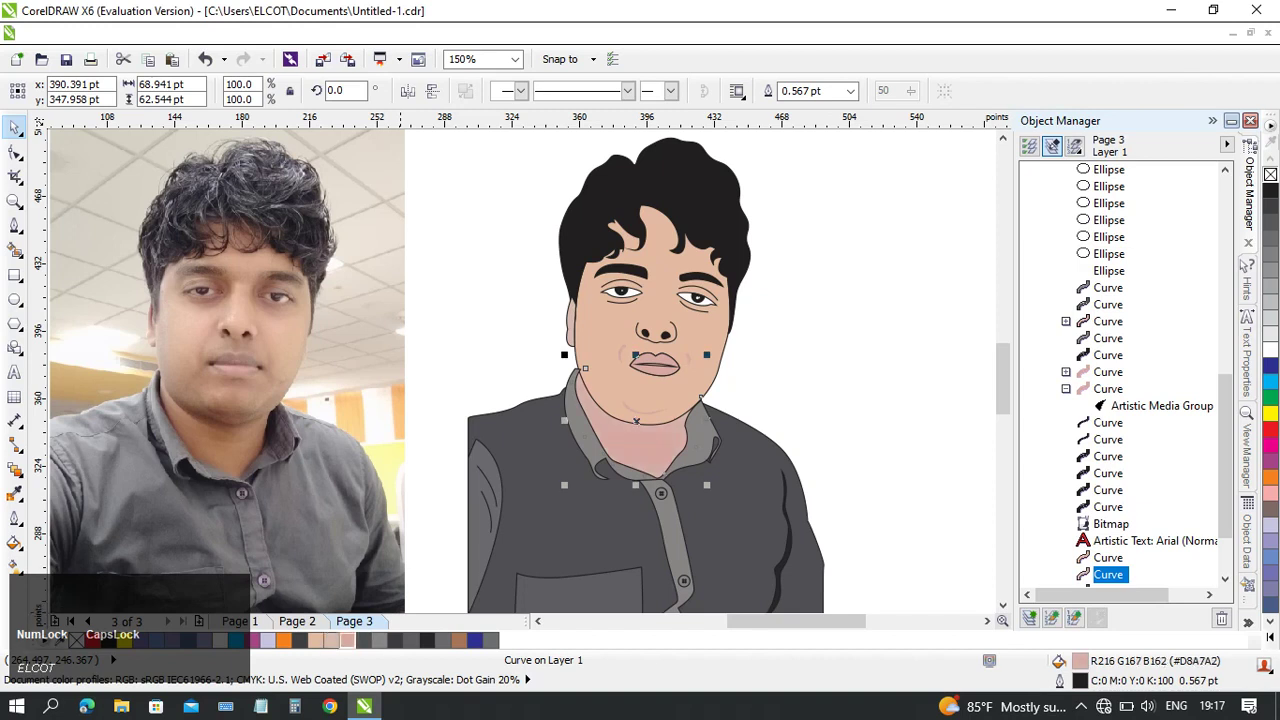
pyautogui.click(553, 365)
pyautogui.scroll(-1, 553, 365)
pyautogui.middleClick(554, 366)
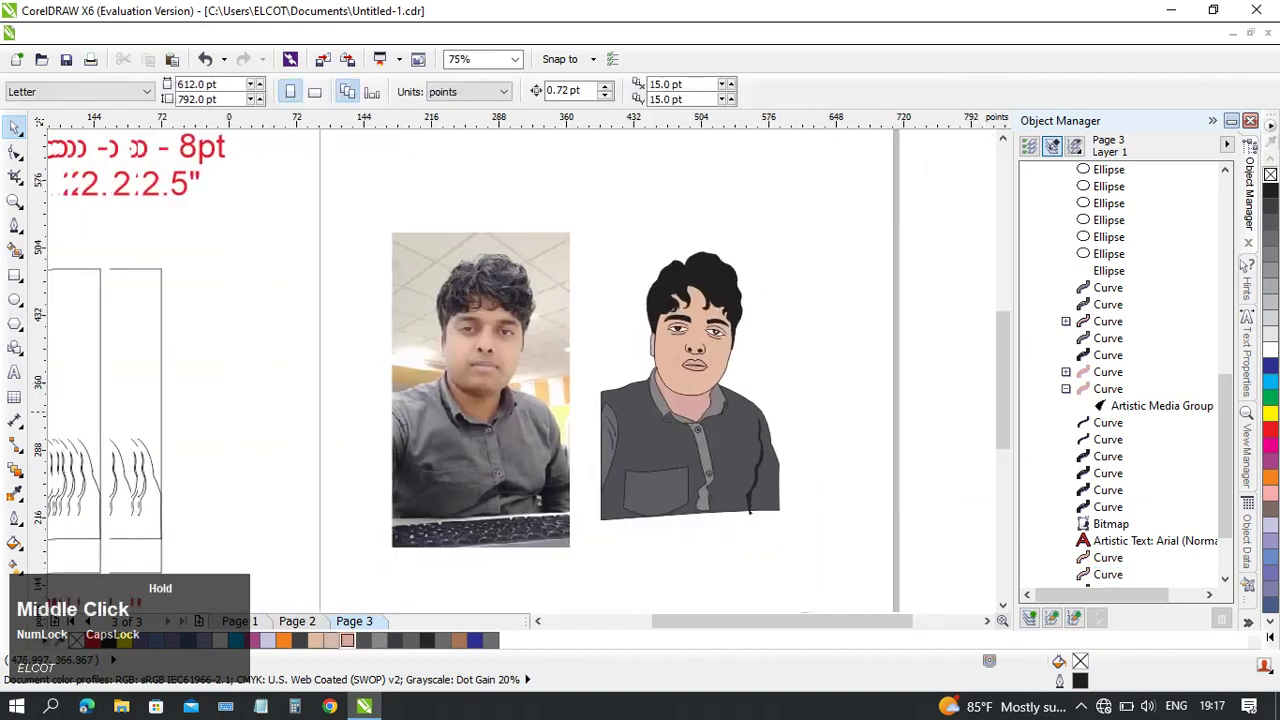
# - Change the palette's R228 G186 B162 skin tone to R214 G175 B152 and fill the neck shape with it
pyautogui.click(1108, 574)
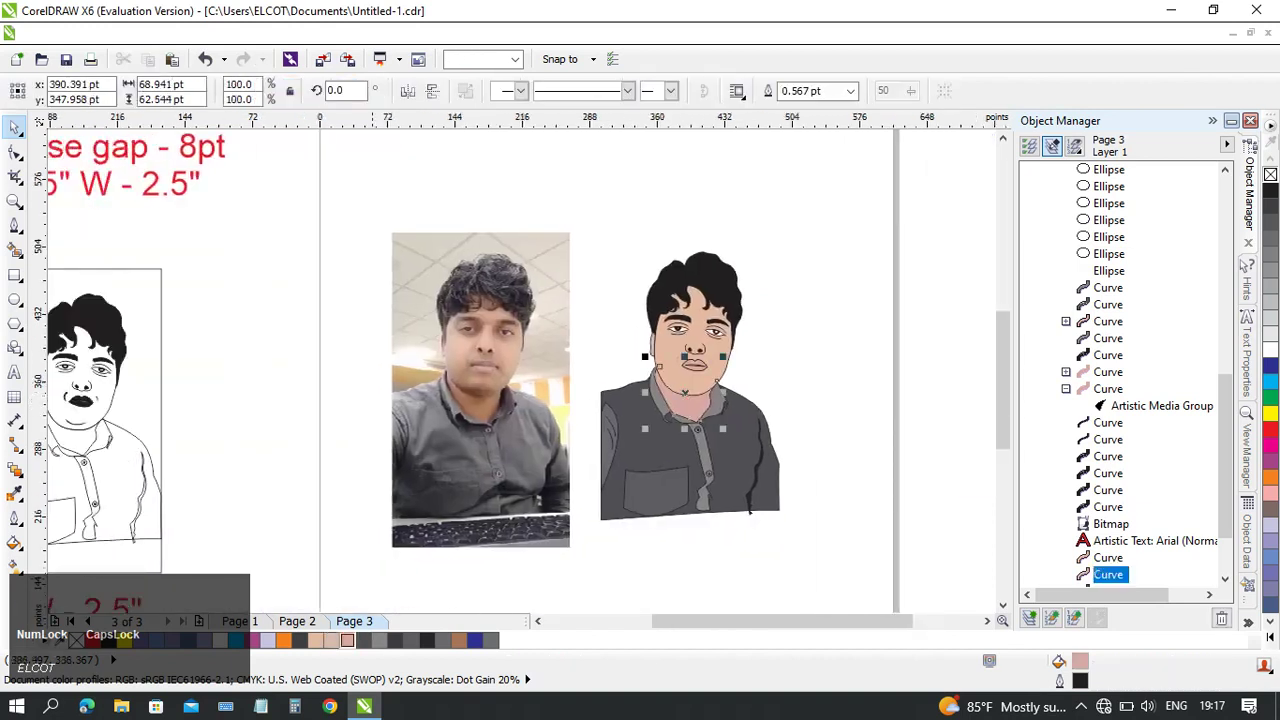
pyautogui.scroll(2, 796, 434)
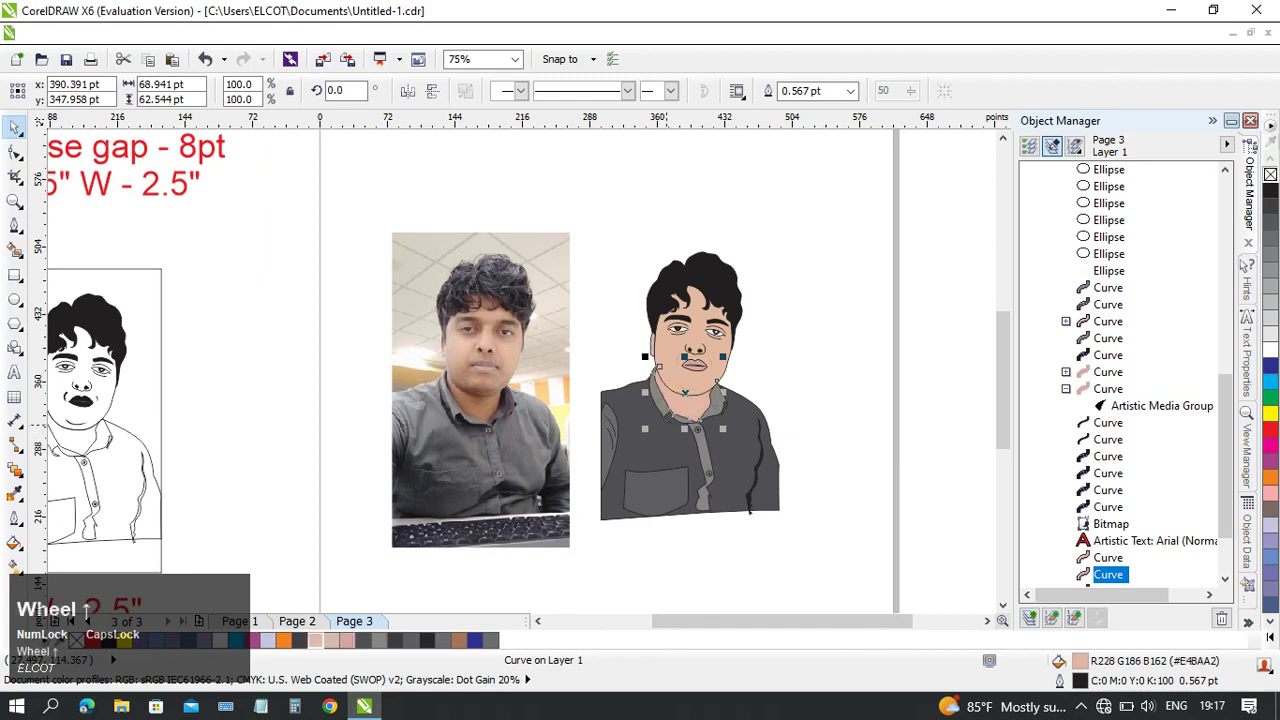
pyautogui.click(334, 640)
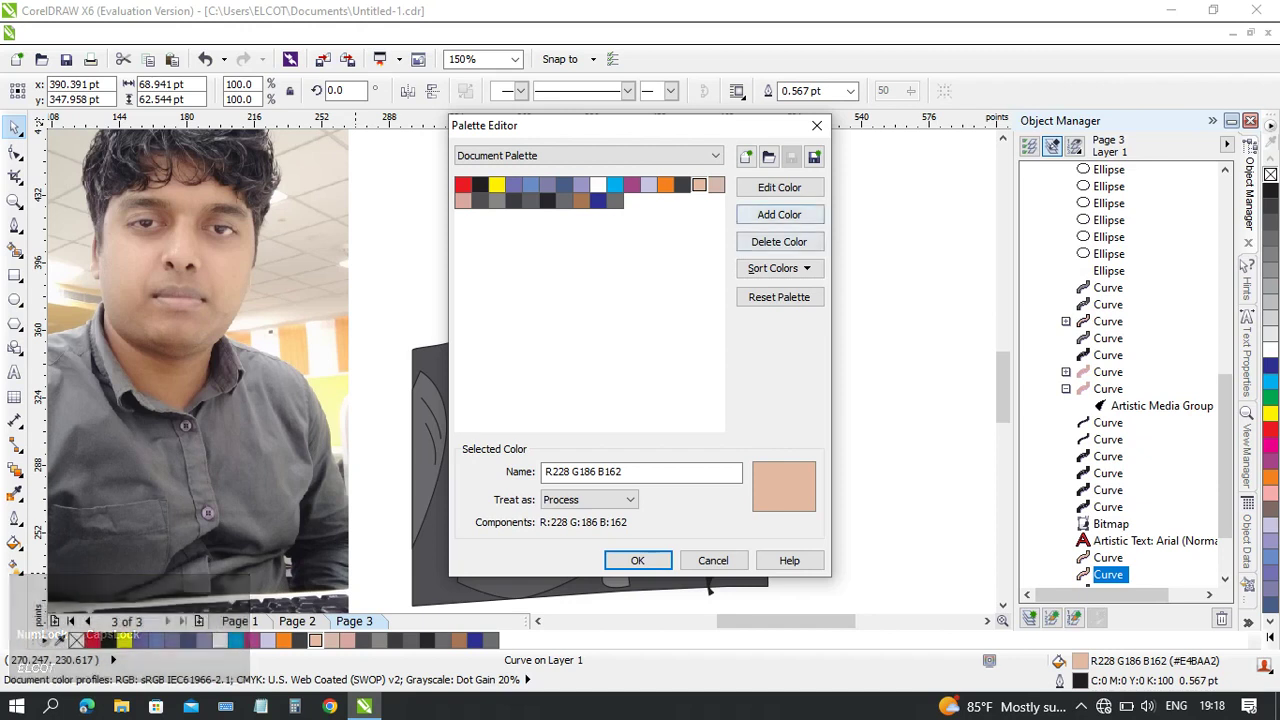
pyautogui.click(779, 188)
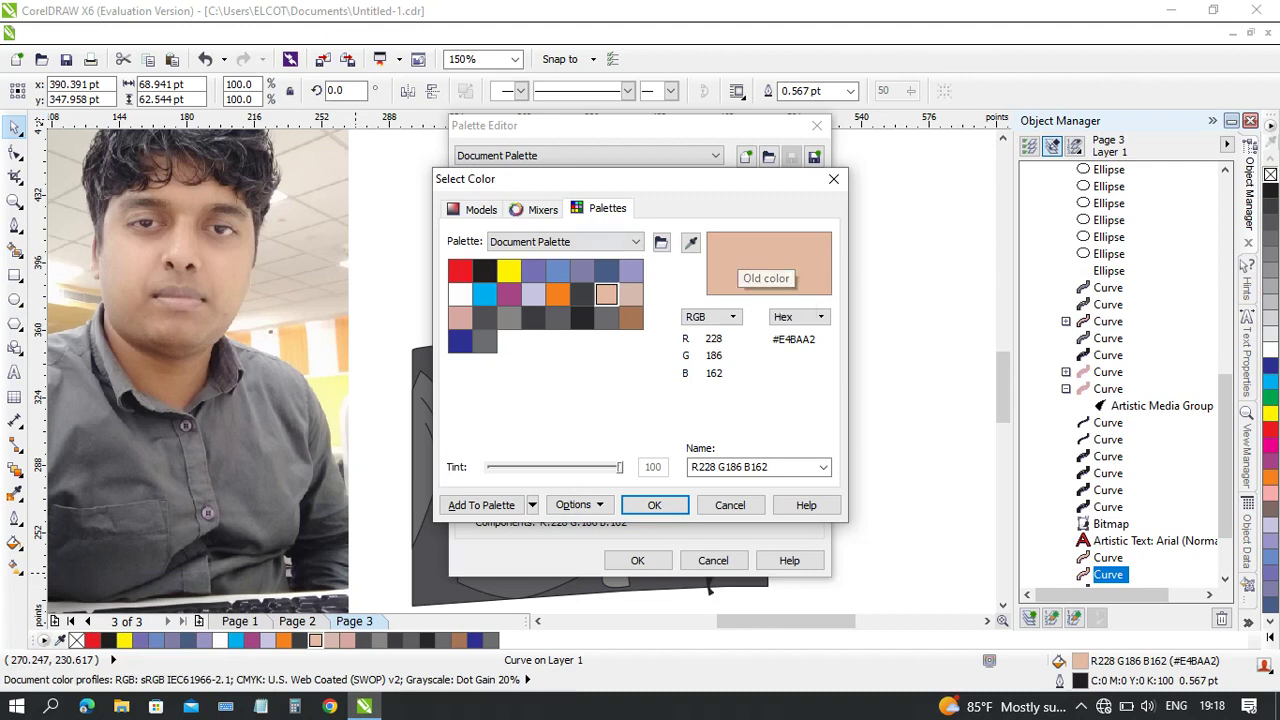
pyautogui.click(541, 209)
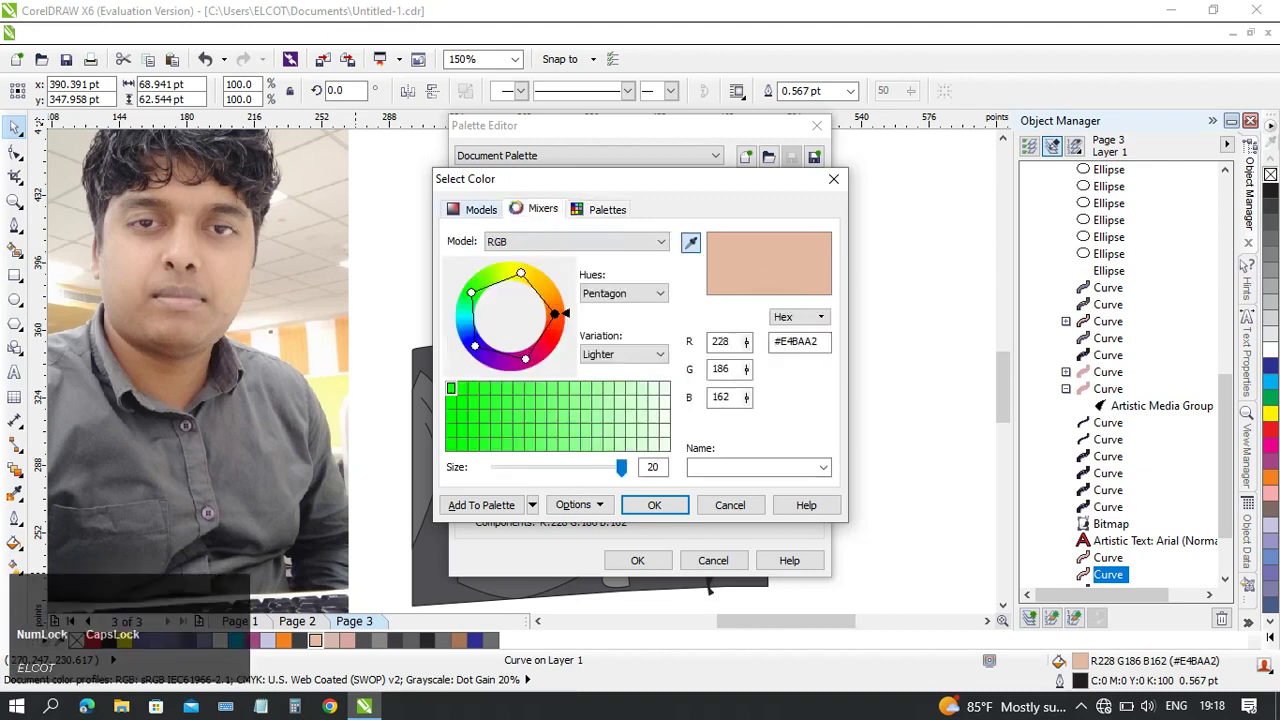
pyautogui.click(476, 209)
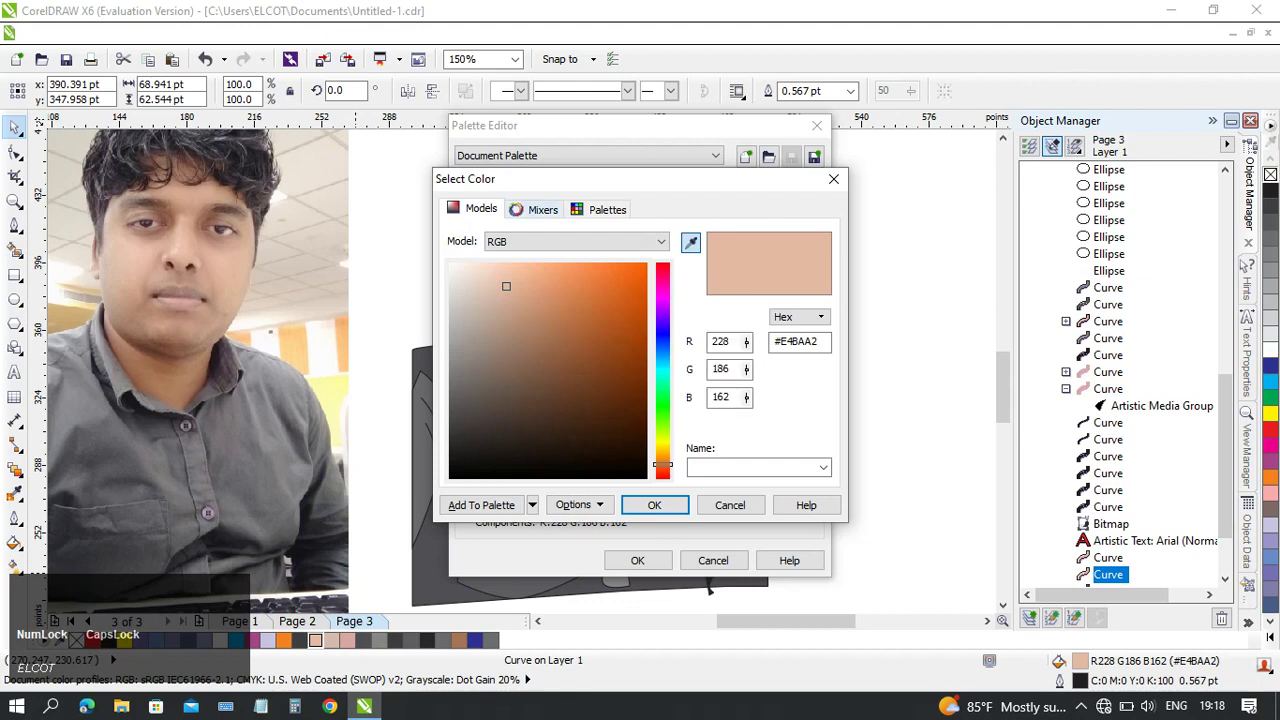
pyautogui.moveTo(506, 286); pyautogui.dragTo(506, 297)
pyautogui.click(654, 505)
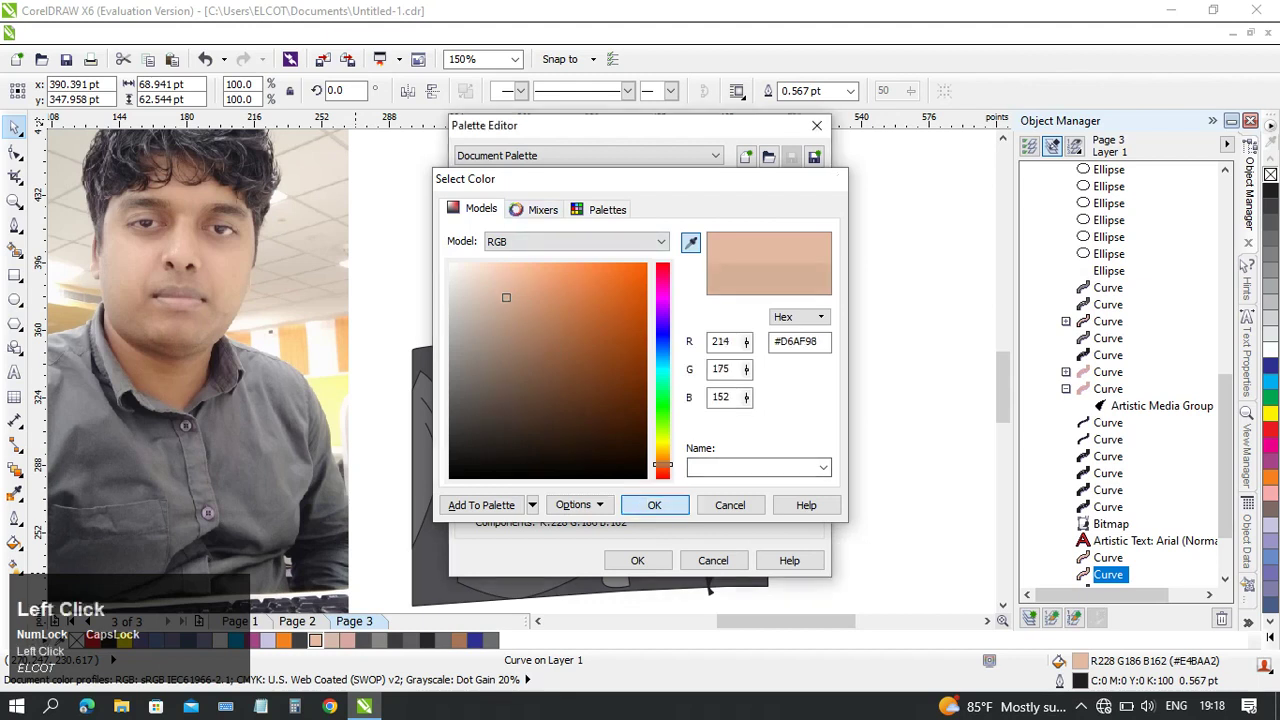
pyautogui.click(637, 560)
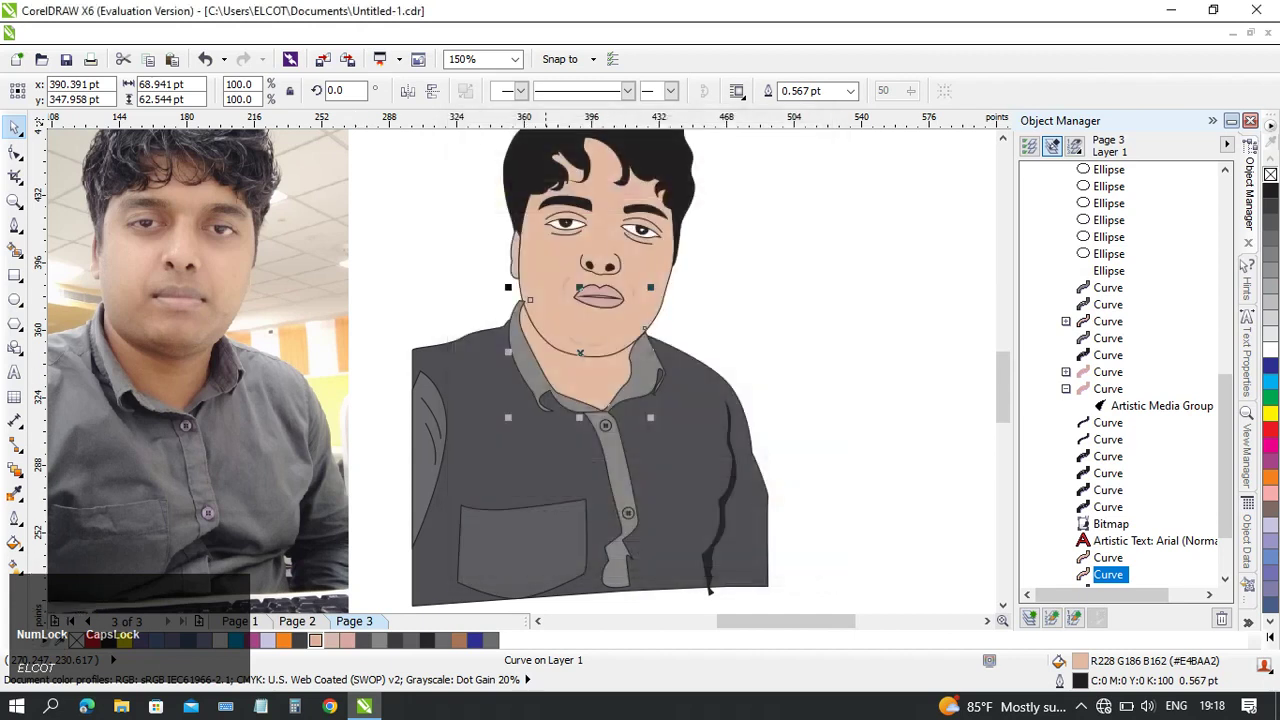
pyautogui.click(315, 640)
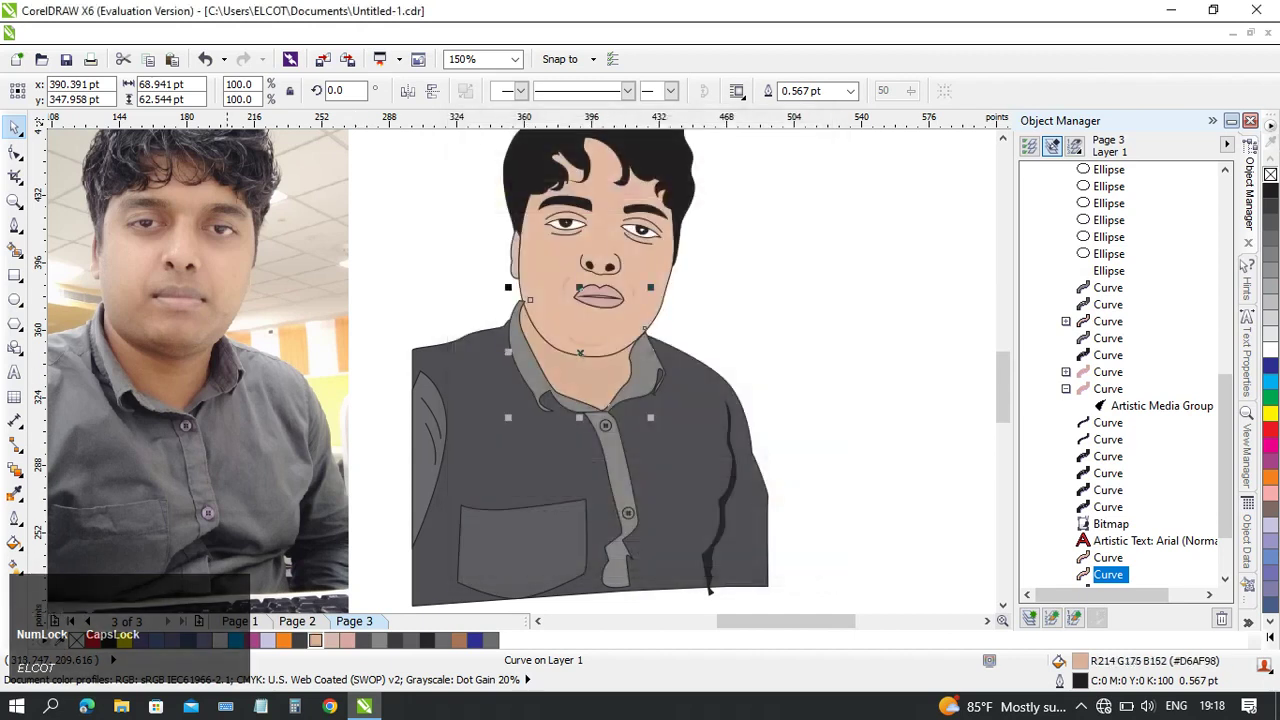
# - Try the bag mock-up over the full-colour portrait and move it clear of the page again
pyautogui.click(757, 278)
pyautogui.scroll(-1, 757, 282)
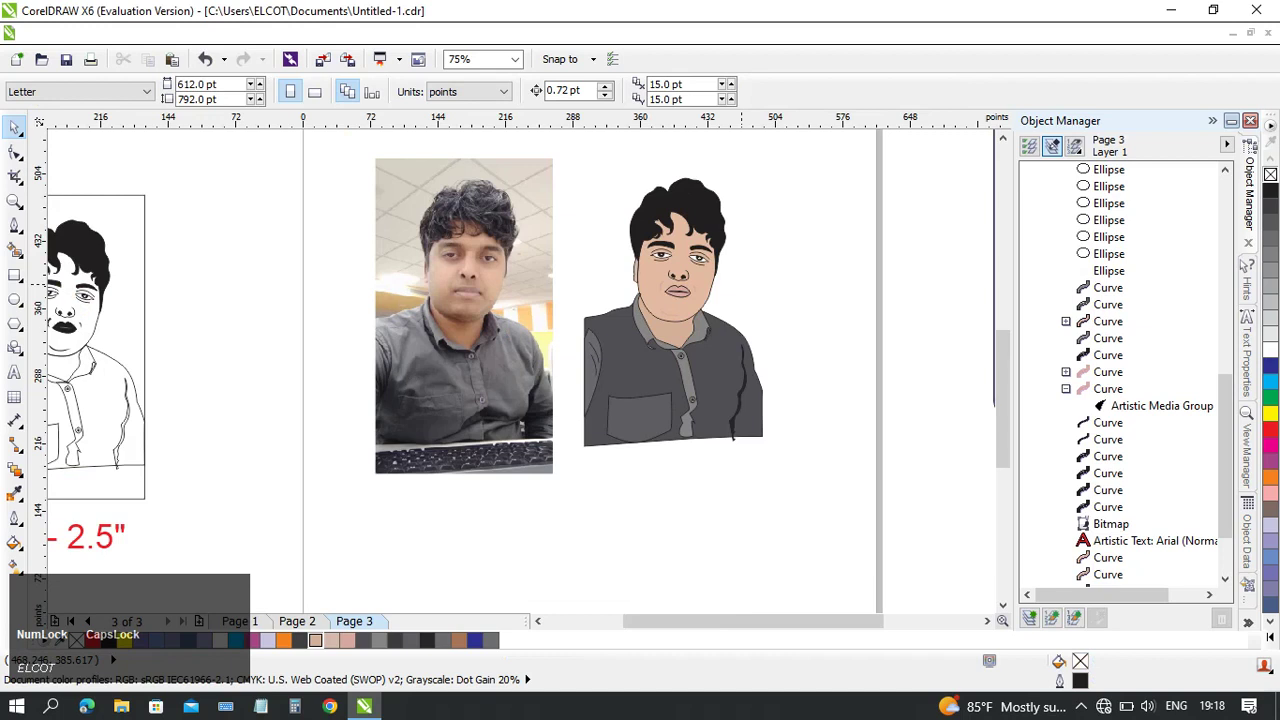
pyautogui.middleClick(744, 282)
pyautogui.scroll(-1, 760, 334)
pyautogui.scroll(-1, 513, 316)
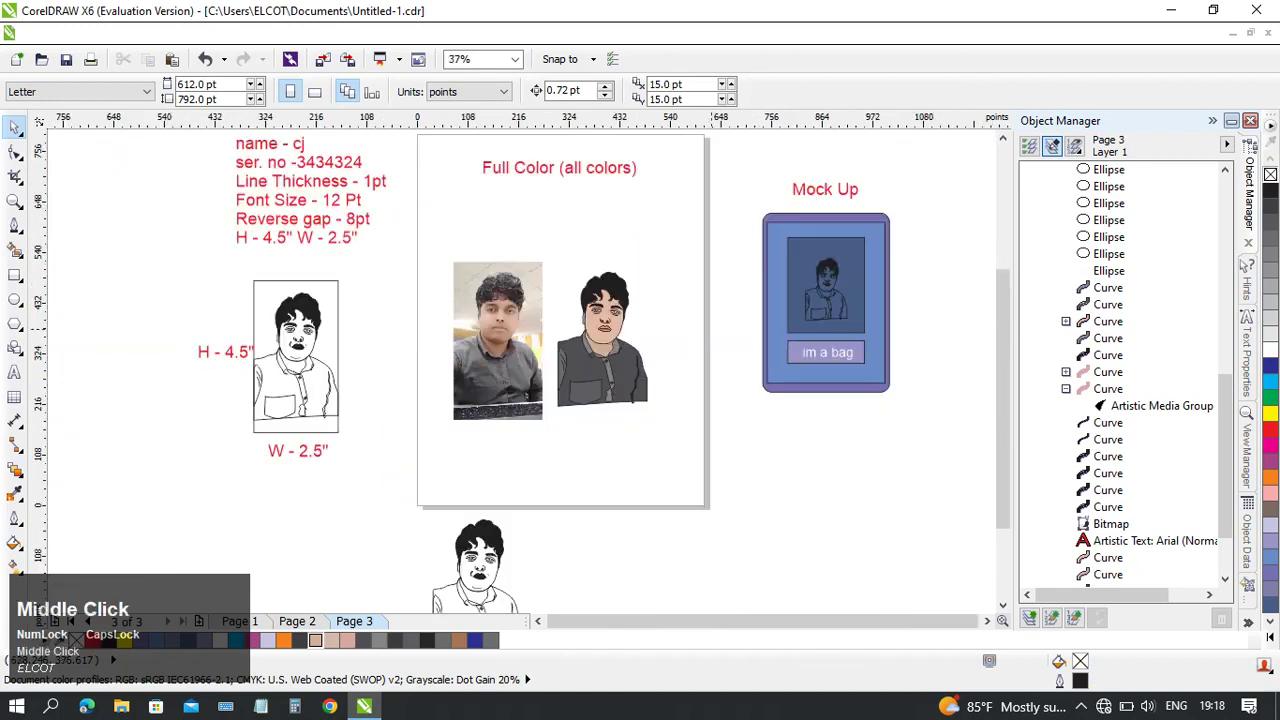
pyautogui.middleClick(711, 329)
pyautogui.scroll(1, 813, 278)
pyautogui.middleClick(850, 232)
pyautogui.click(757, 277)
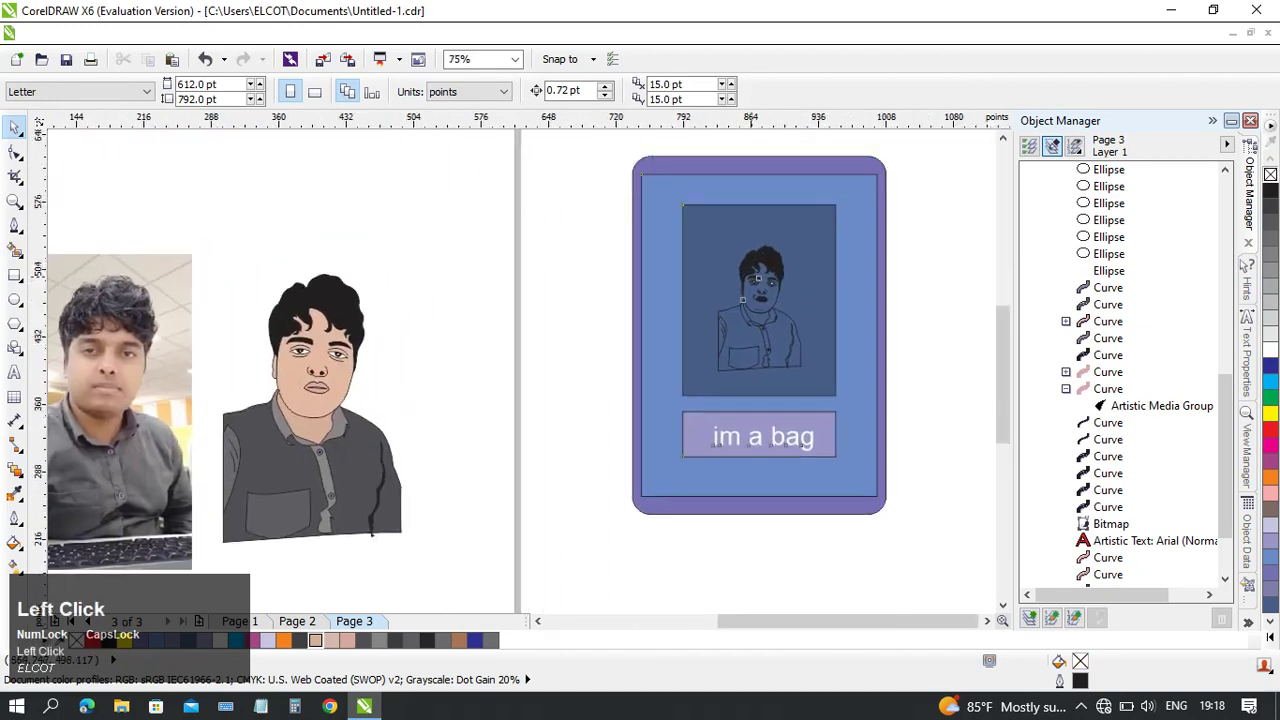
pyautogui.click(757, 277)
pyautogui.scroll(-1, 758, 278)
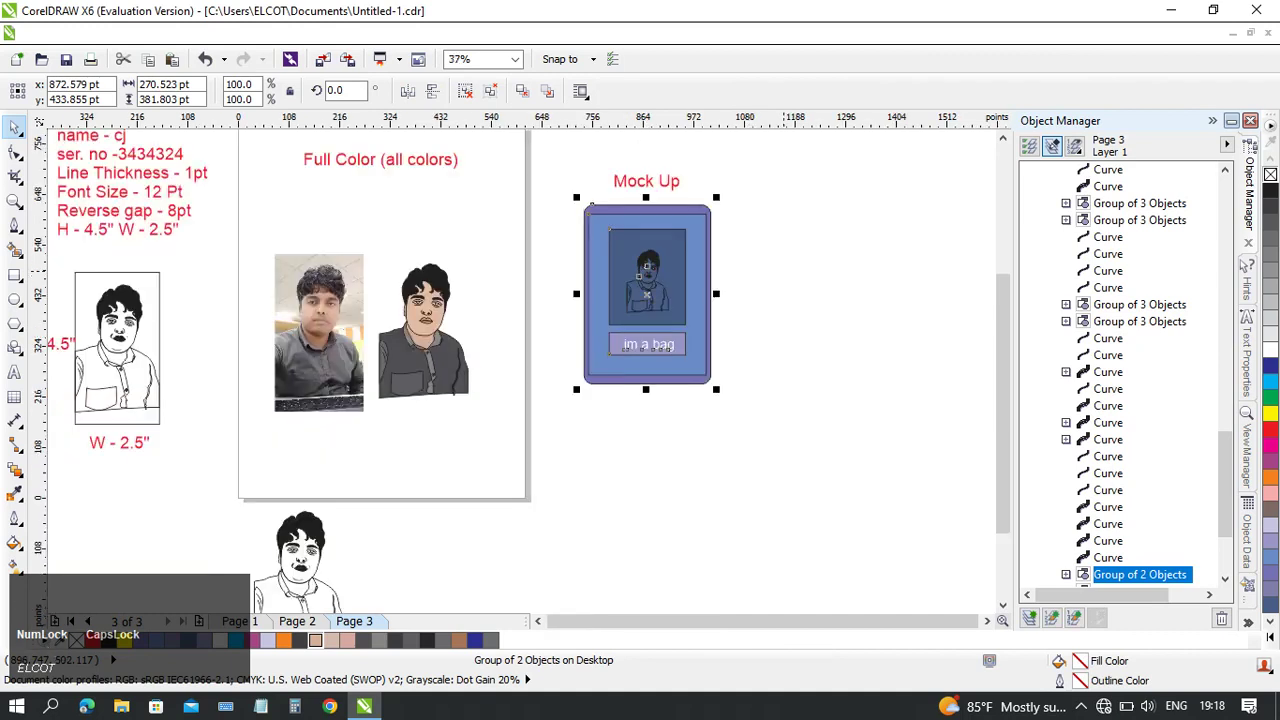
pyautogui.click(650, 263)
pyautogui.moveTo(650, 263); pyautogui.dragTo(462, 380)
pyautogui.scroll(1, 462, 380)
pyautogui.click(515, 235)
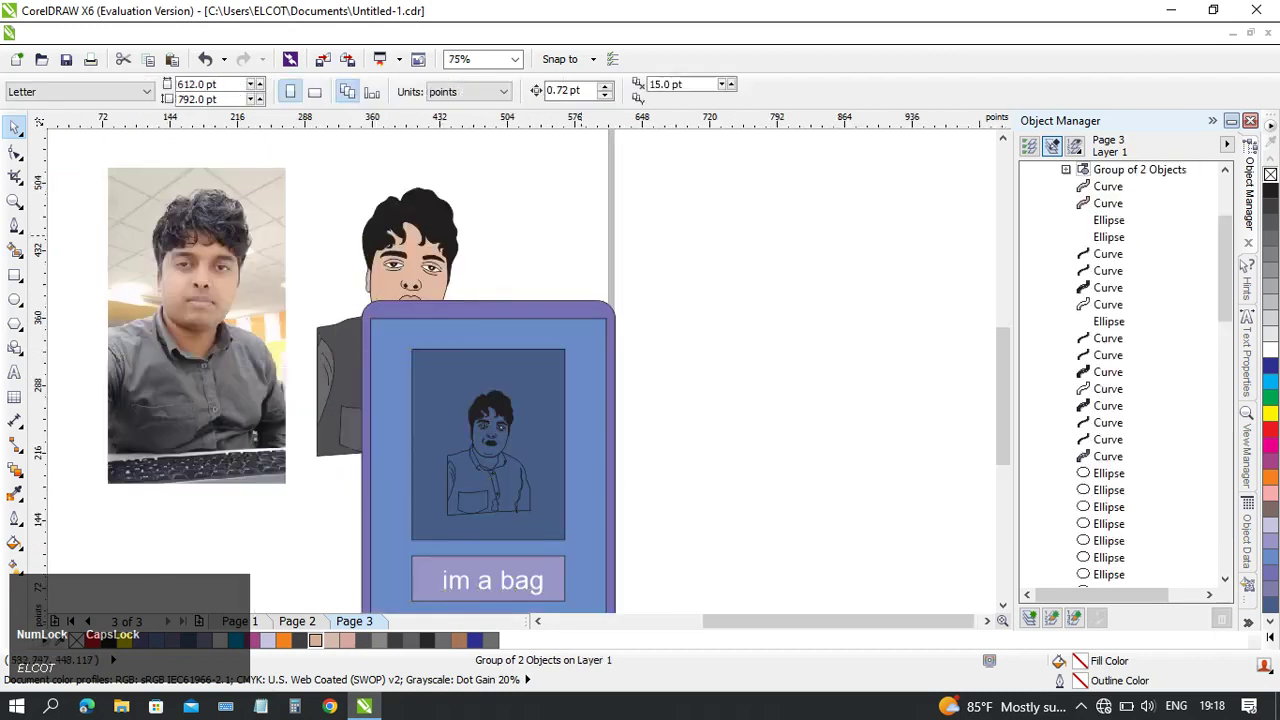
pyautogui.click(431, 234)
pyautogui.moveTo(442, 390); pyautogui.dragTo(736, 281)
# - Group all the objects of the full-colour portrait and save the document
pyautogui.moveTo(548, 168); pyautogui.dragTo(303, 504)
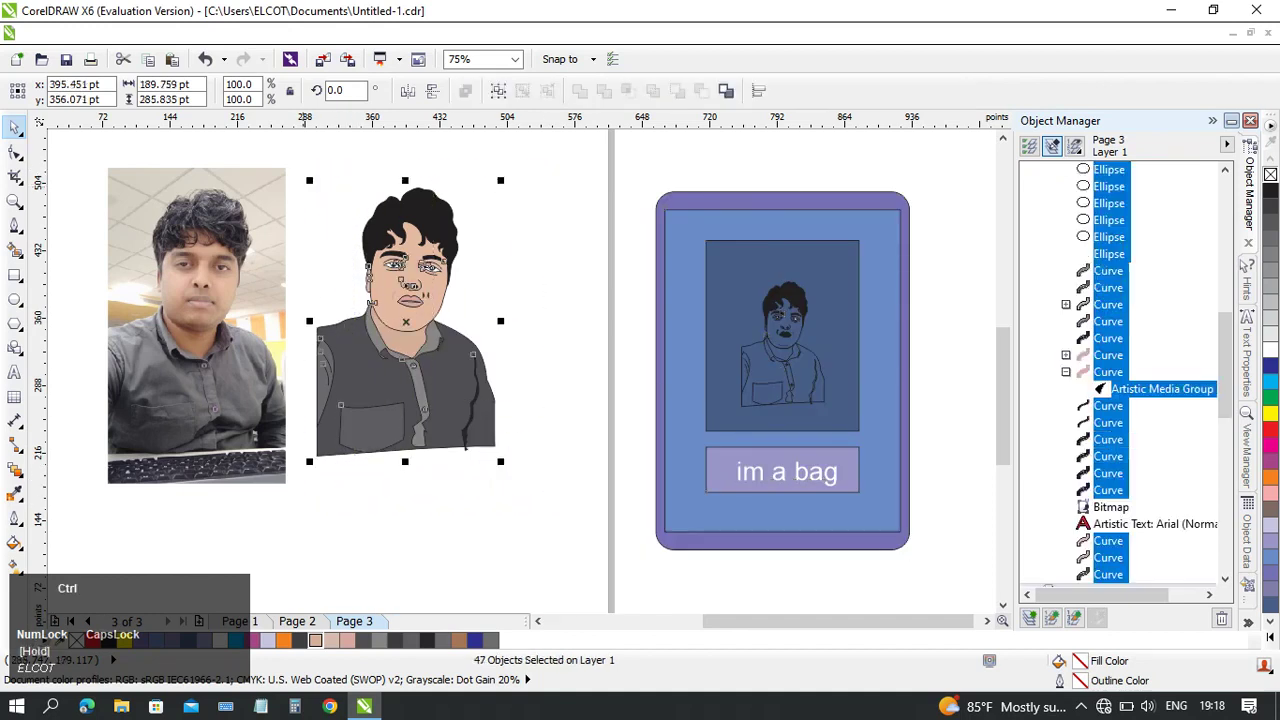
pyautogui.hotkey('ctrl', 'g')
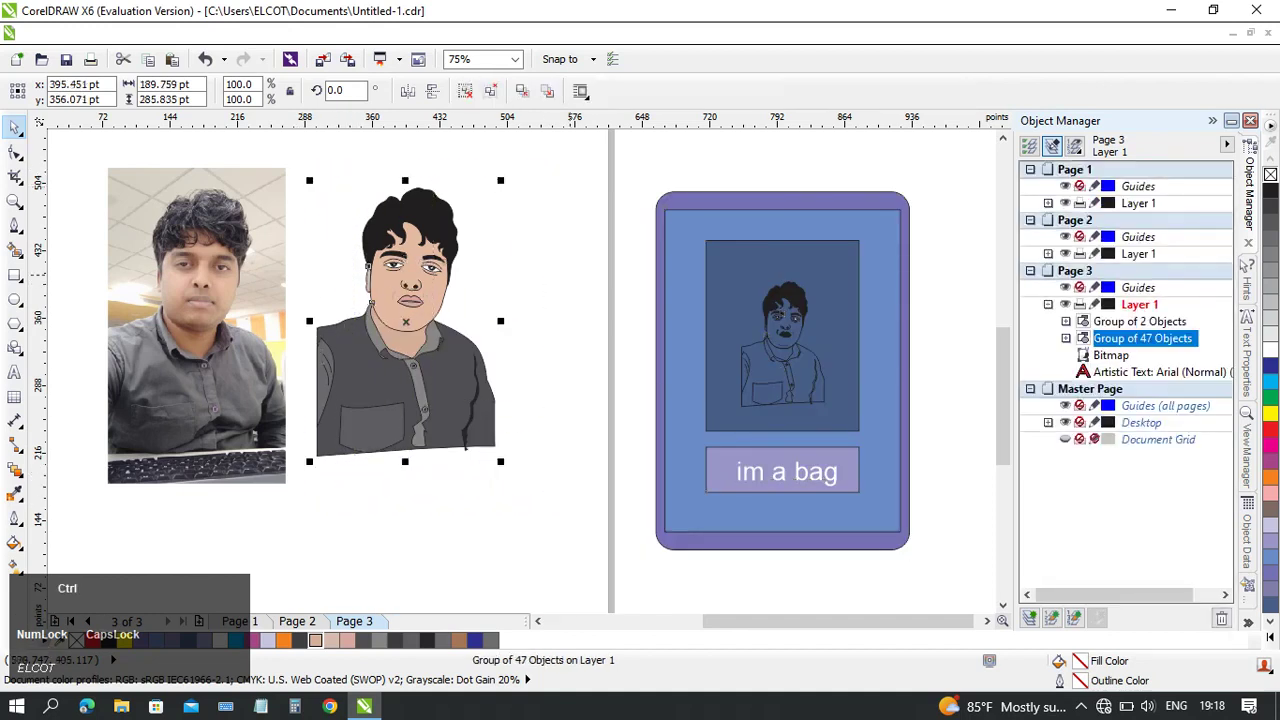
pyautogui.hotkey('ctrl', 's')
# - Move the bag mock-up over the full-colour portrait and bring the portrait group to the front of the layer
pyautogui.middleClick(570, 275)
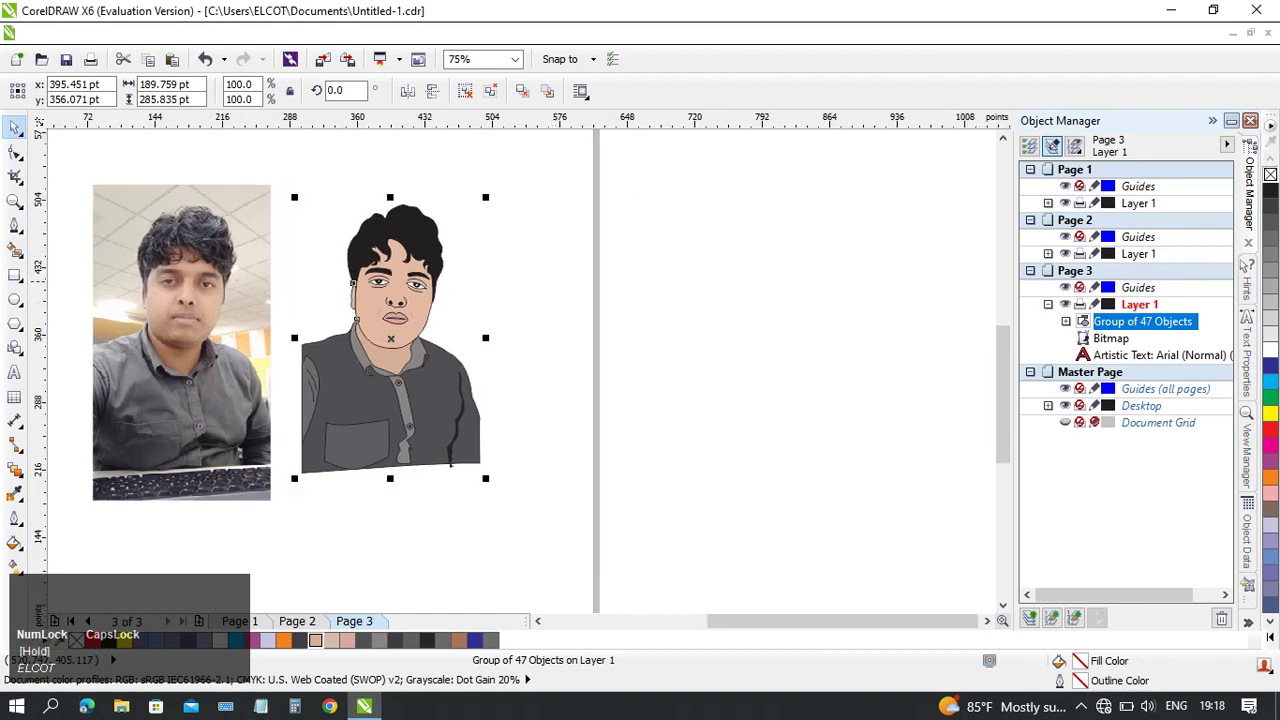
pyautogui.scroll(-1, 555, 293)
pyautogui.moveTo(581, 245); pyautogui.dragTo(426, 280)
pyautogui.scroll(2, 426, 272)
pyautogui.middleClick(423, 268)
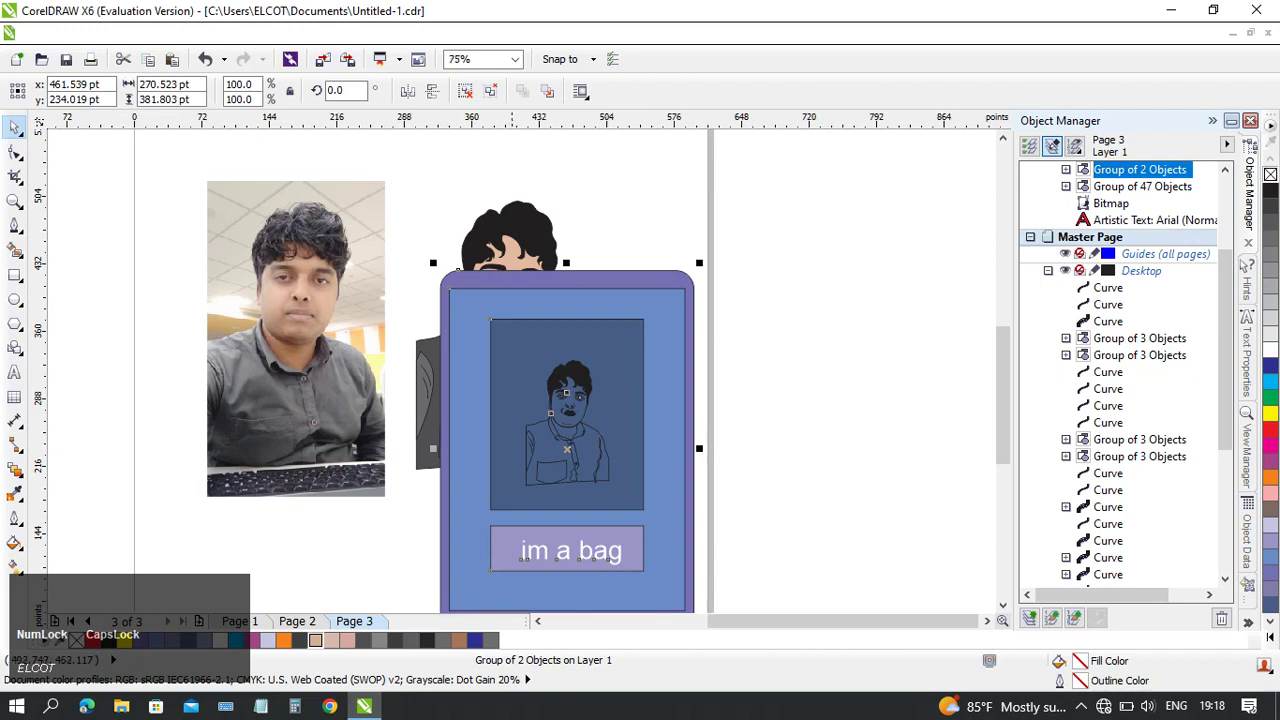
pyautogui.click(512, 231)
pyautogui.rightClick(512, 231)
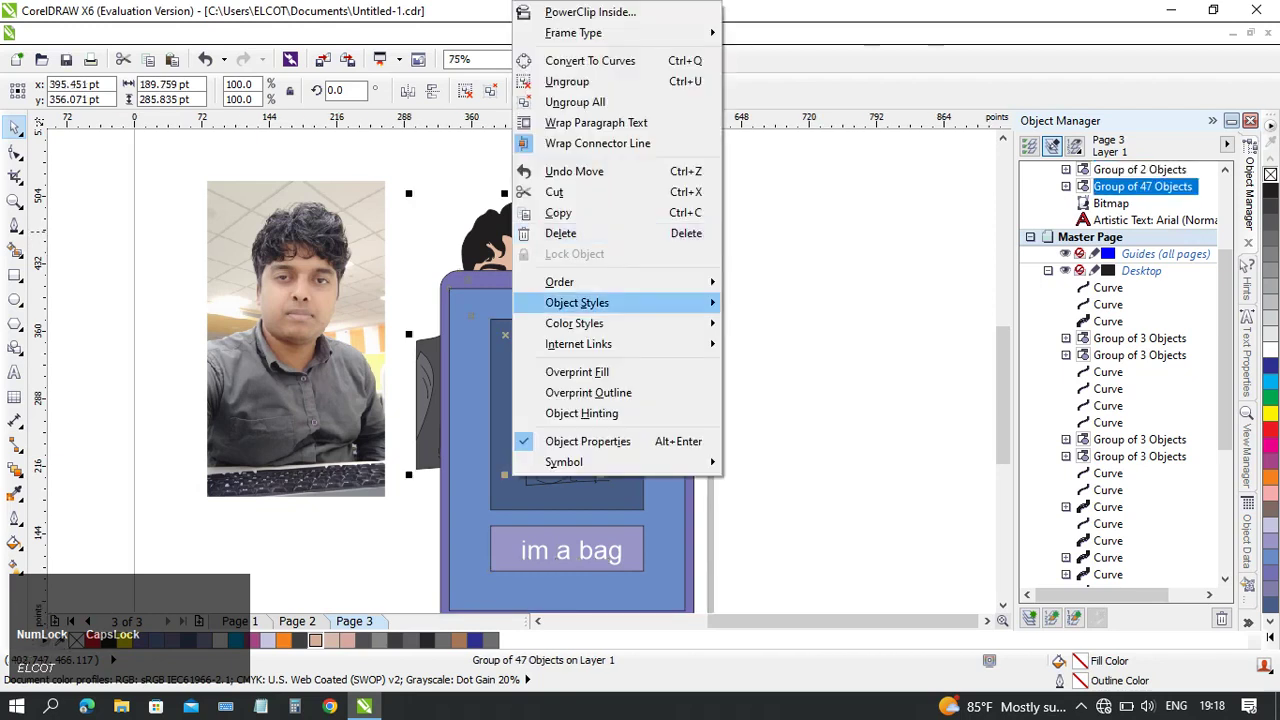
pyautogui.moveTo(560, 281)
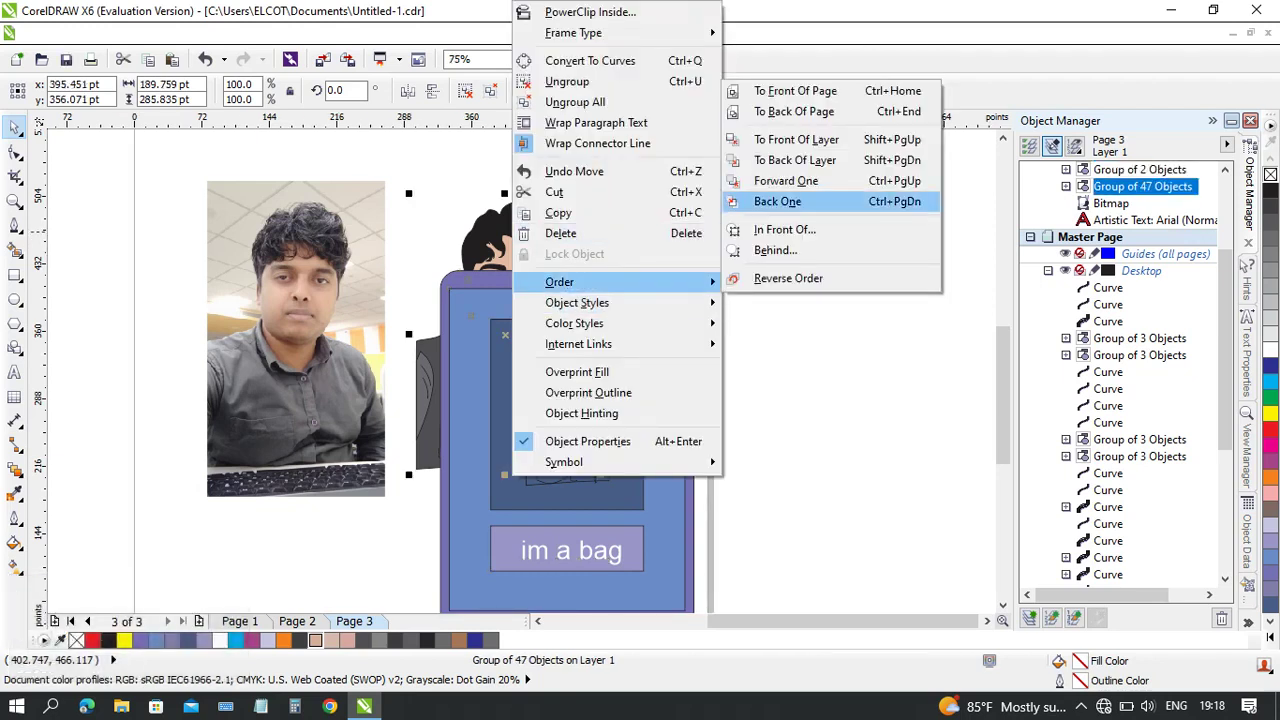
pyautogui.click(796, 139)
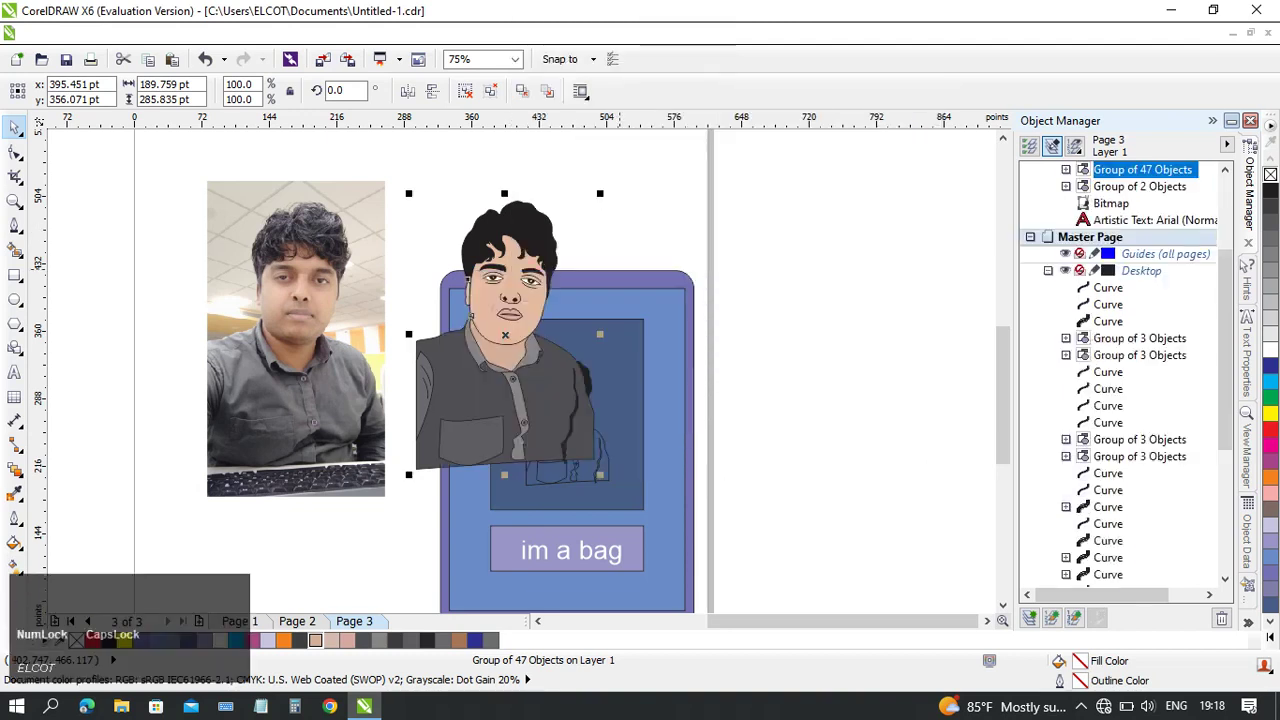
# - Scale the coloured portrait to 75.5% on the mock-up and shift it aside to expose the line-art portrait
pyautogui.moveTo(508, 290); pyautogui.dragTo(575, 330)
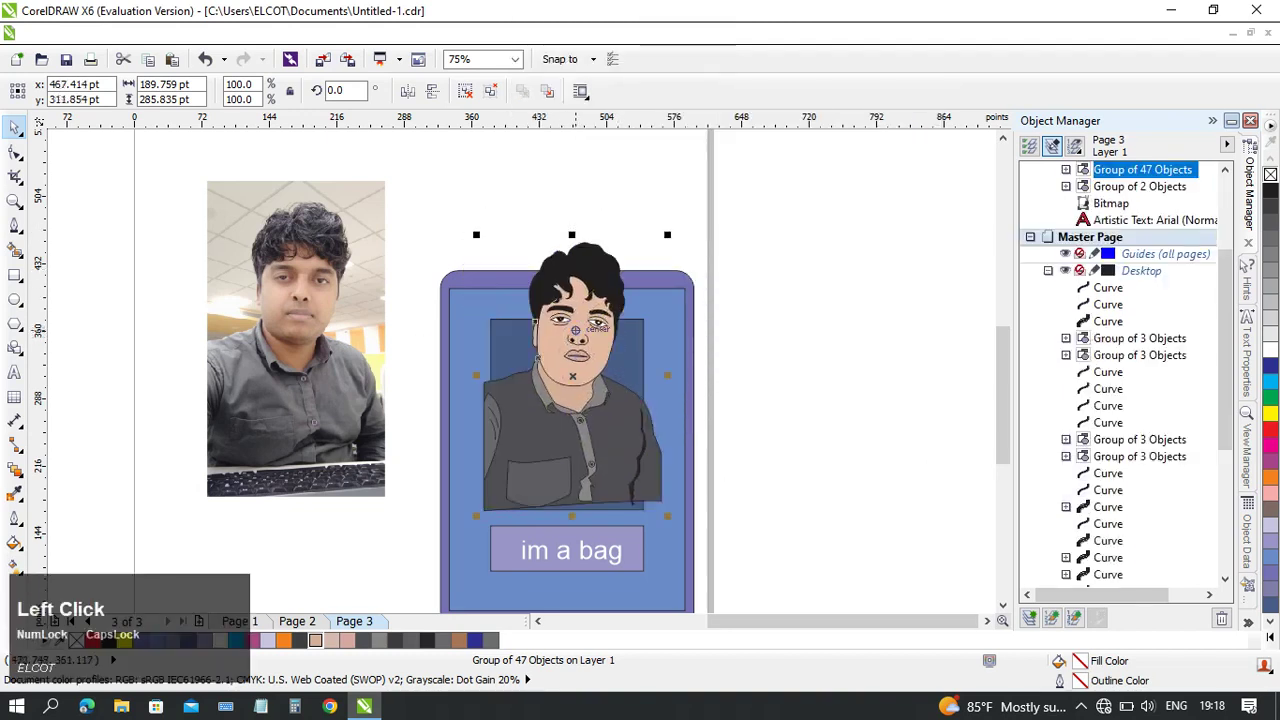
pyautogui.moveTo(668, 235); pyautogui.dragTo(621, 304)
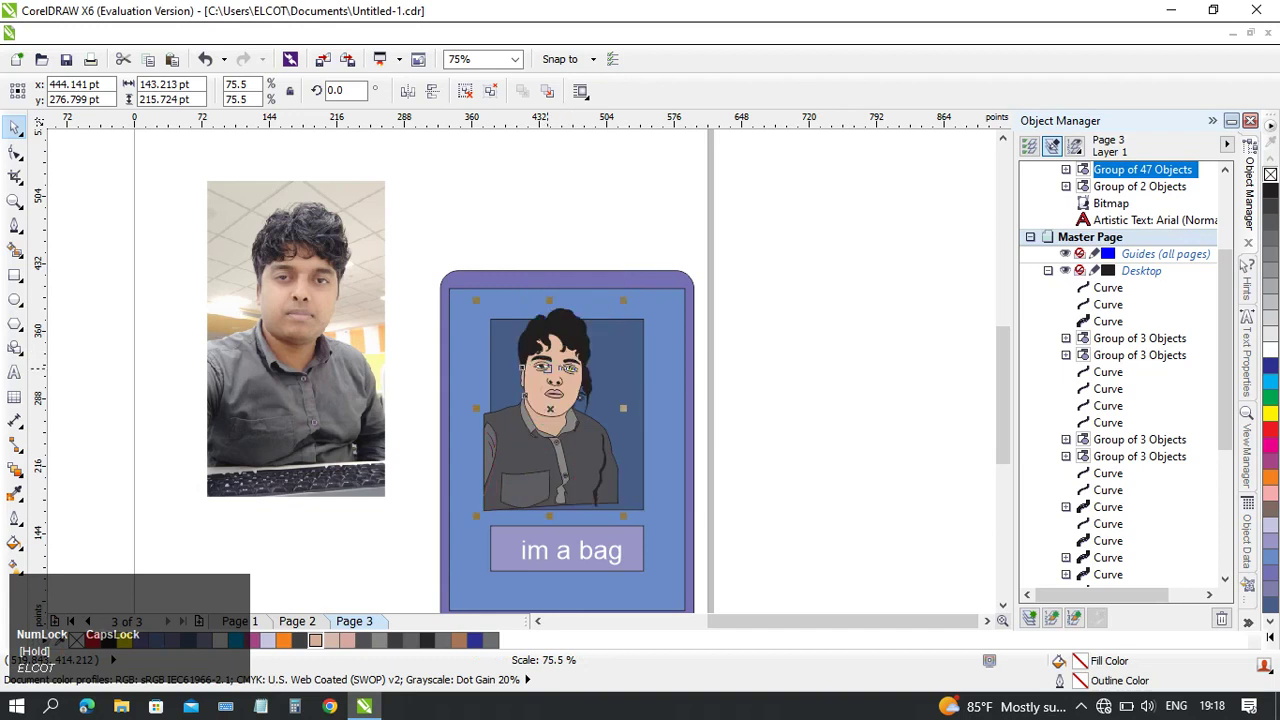
pyautogui.scroll(1, 600, 371)
pyautogui.moveTo(378, 410); pyautogui.dragTo(291, 362)
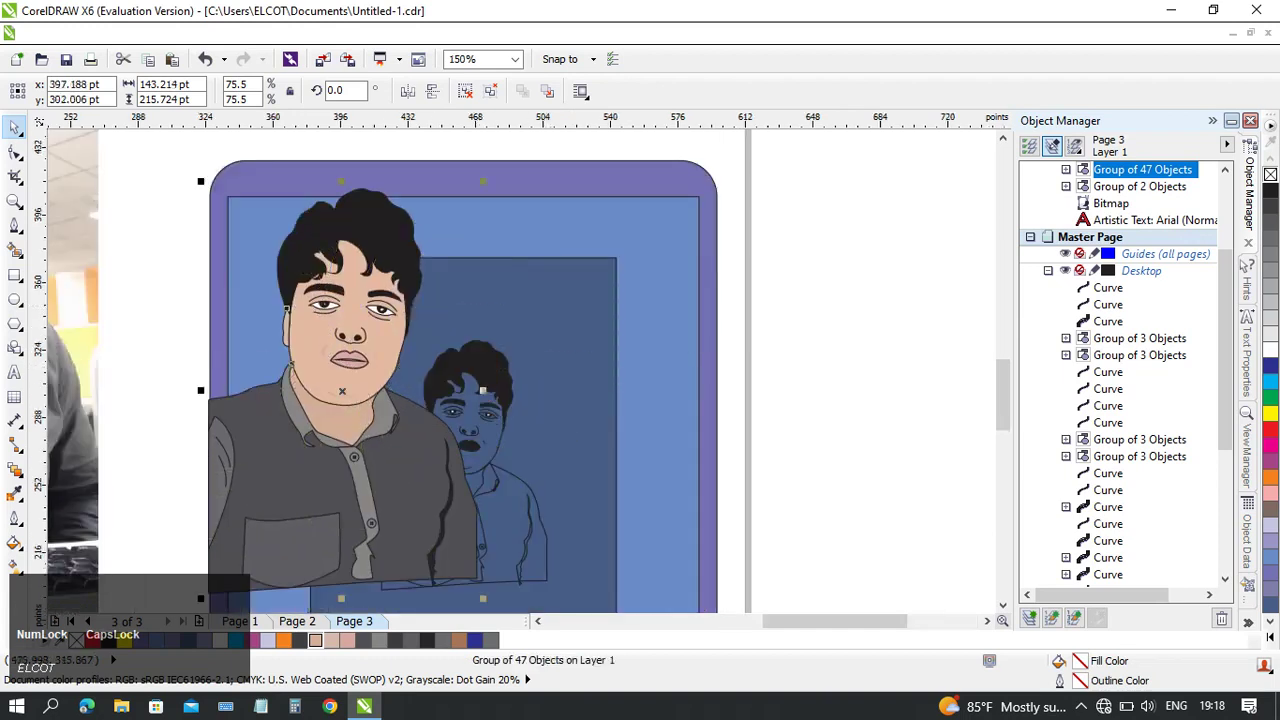
# - Ungroup the bag mock-up and delete the line-art portrait from its dark blue panel
pyautogui.click(491, 368)
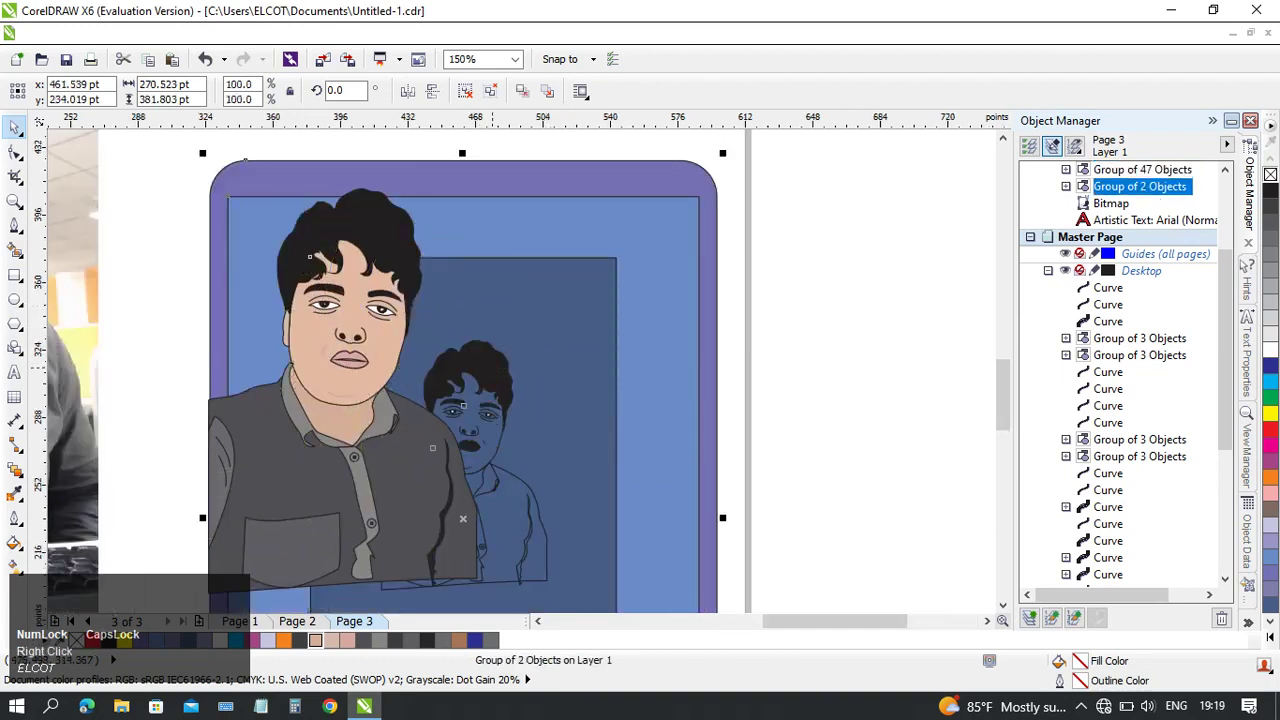
pyautogui.rightClick(492, 479)
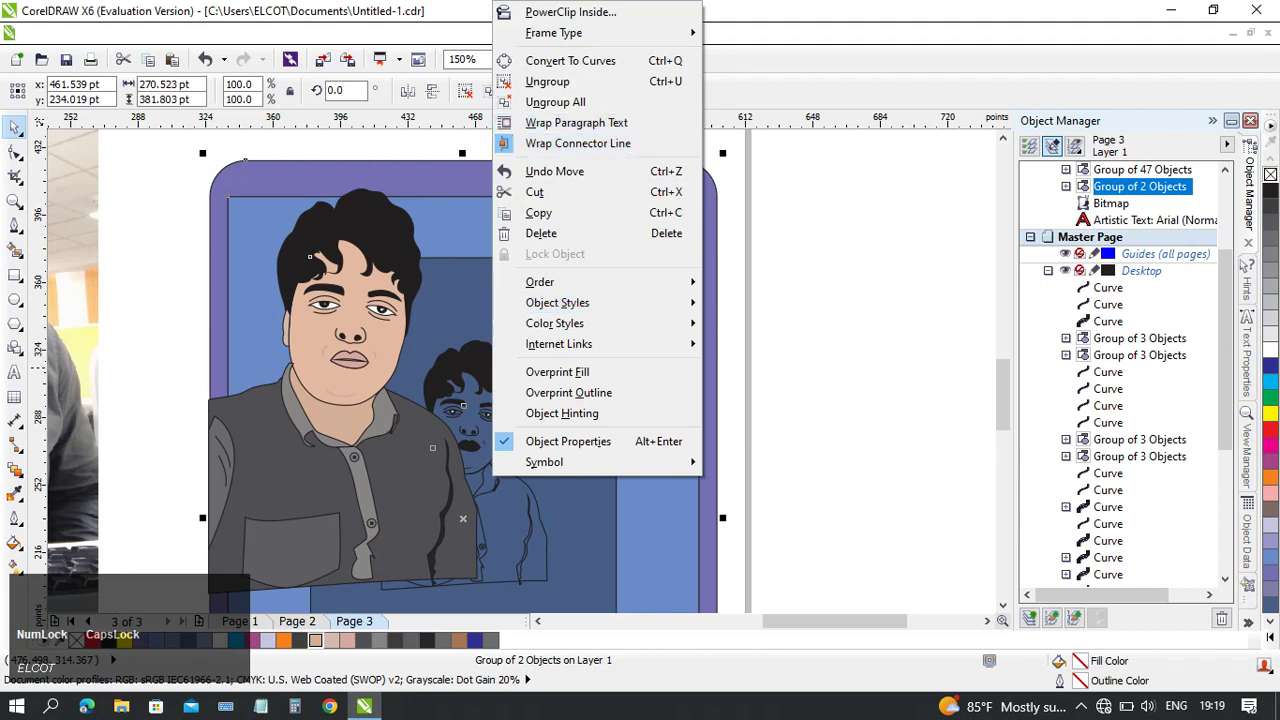
pyautogui.click(548, 81)
pyautogui.click(490, 455)
pyautogui.press('Delete')
# - Place the coloured portrait over the mock-up's dark blue panel, roughly centred
pyautogui.moveTo(371, 311); pyautogui.dragTo(443, 359)
pyautogui.scroll(-1, 442, 357)
pyautogui.middleClick(442, 356)
pyautogui.moveTo(522, 356); pyautogui.dragTo(539, 349)
pyautogui.scroll(1, 541, 350)
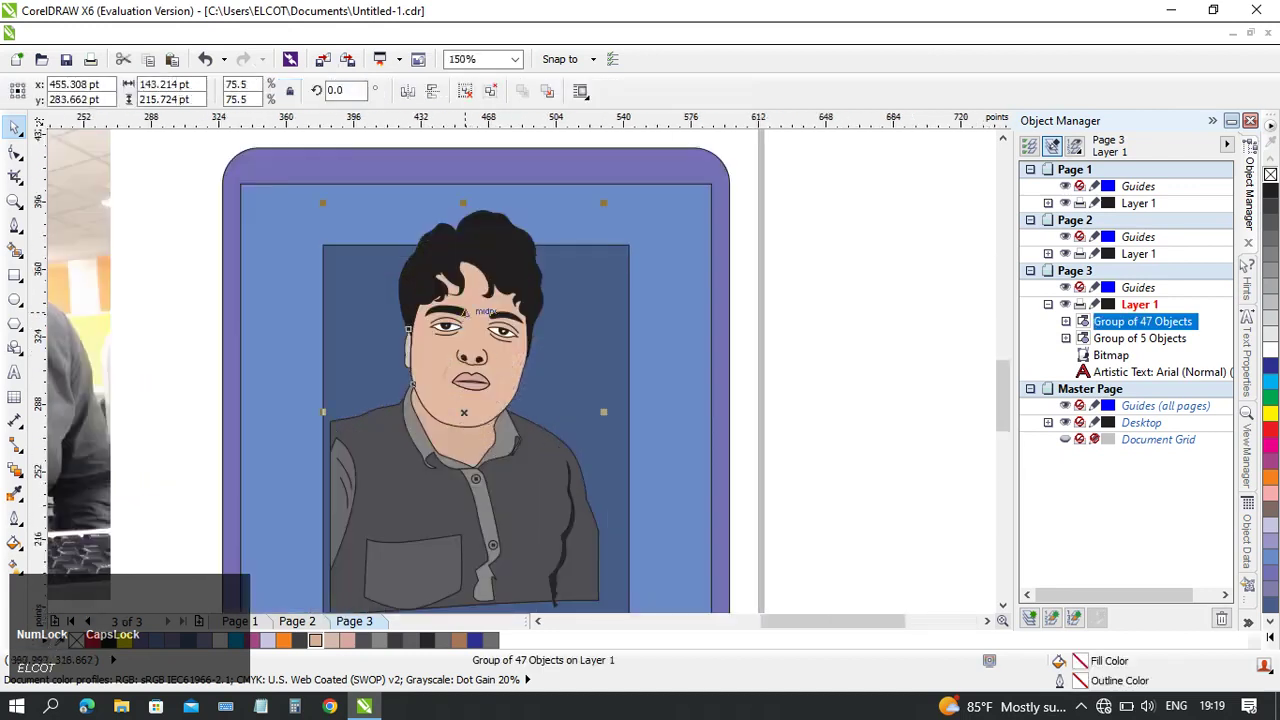
pyautogui.scroll(-2, 480, 312)
pyautogui.scroll(2, 480, 312)
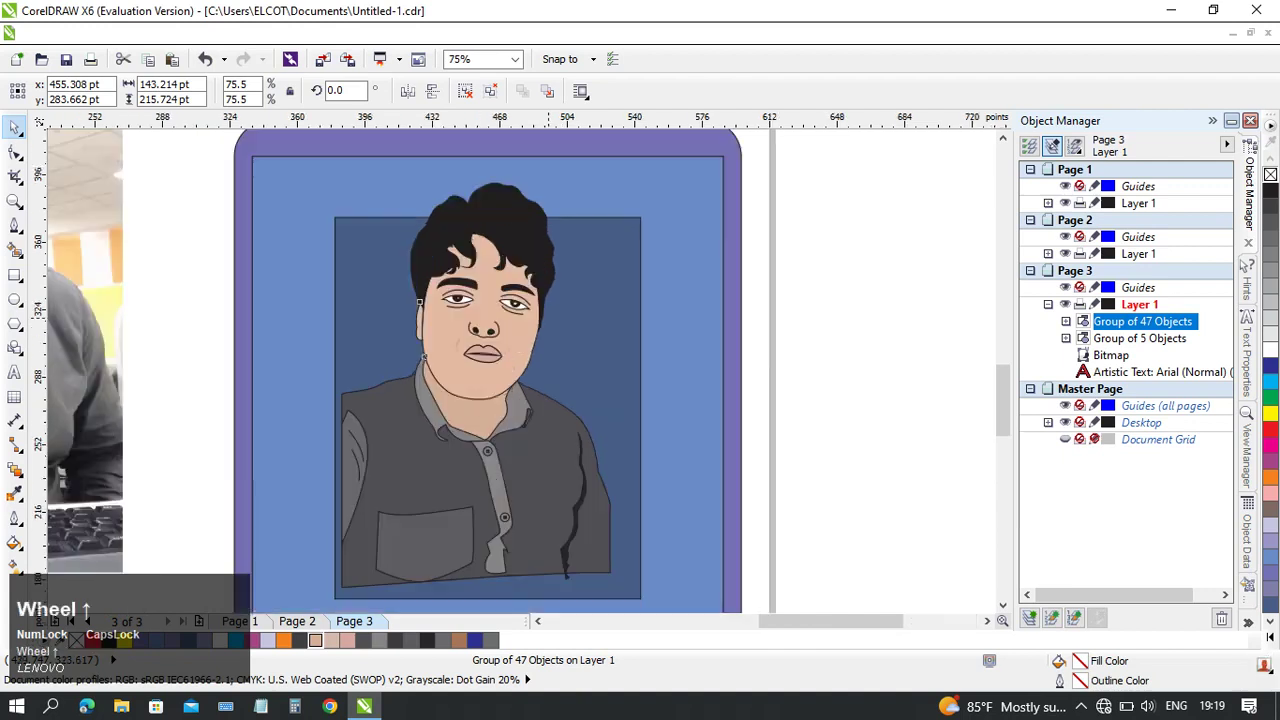
# - Reduce the portrait to 69.1% and fit it inside the dark blue panel, against its lower-left corner
pyautogui.moveTo(616, 176); pyautogui.dragTo(583, 224)
pyautogui.moveTo(449, 382); pyautogui.dragTo(409, 399)
pyautogui.moveTo(584, 235); pyautogui.dragTo(590, 223)
pyautogui.click(770, 352)
pyautogui.scroll(-1, 770, 352)
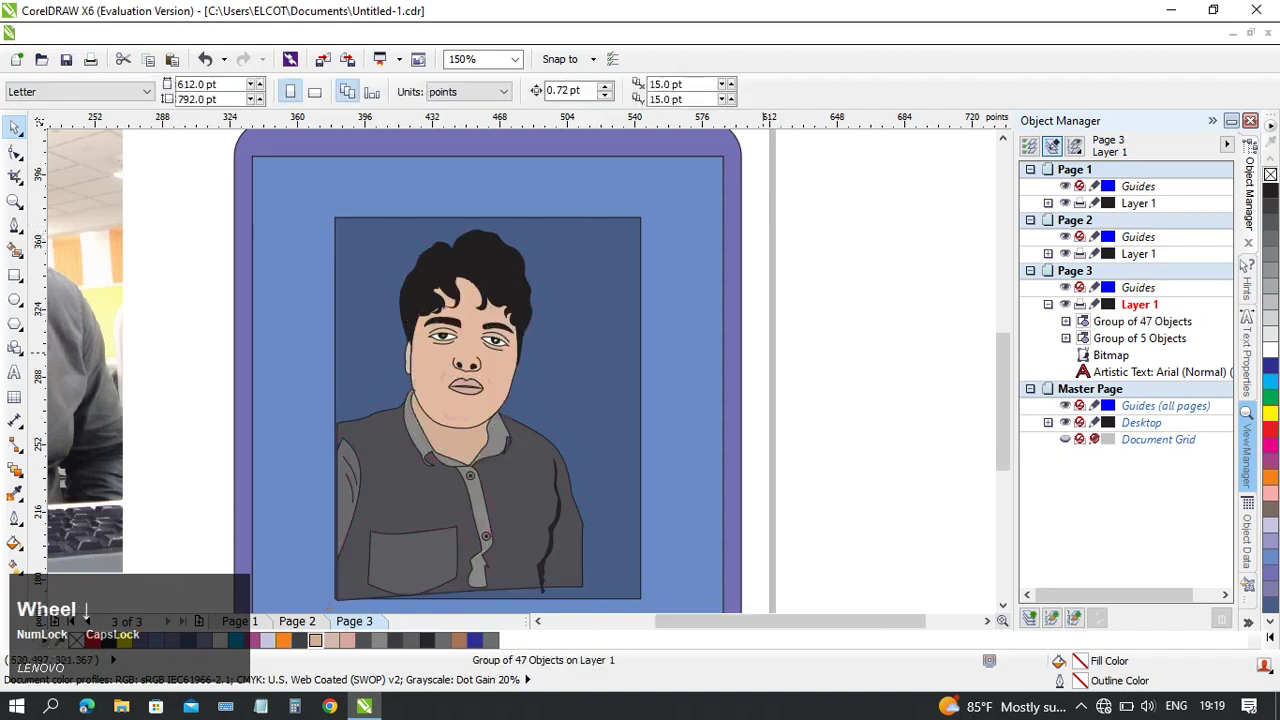
# - Move the bag mock-up with its coloured portrait back beside the page, below the Mock Up heading
pyautogui.middleClick(768, 353)
pyautogui.scroll(-1, 638, 292)
pyautogui.middleClick(638, 292)
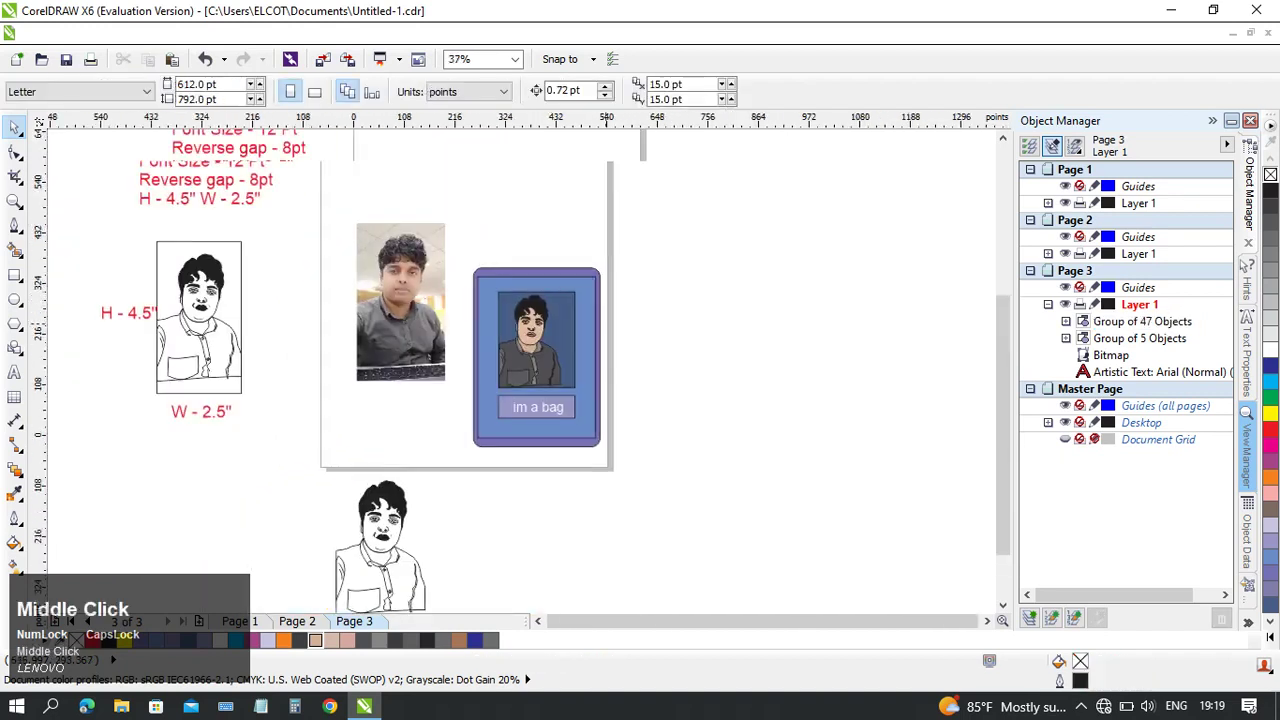
pyautogui.moveTo(415, 568); pyautogui.dragTo(394, 576)
pyautogui.moveTo(466, 453); pyautogui.dragTo(652, 371)
pyautogui.click(768, 357)
pyautogui.middleClick(768, 357)
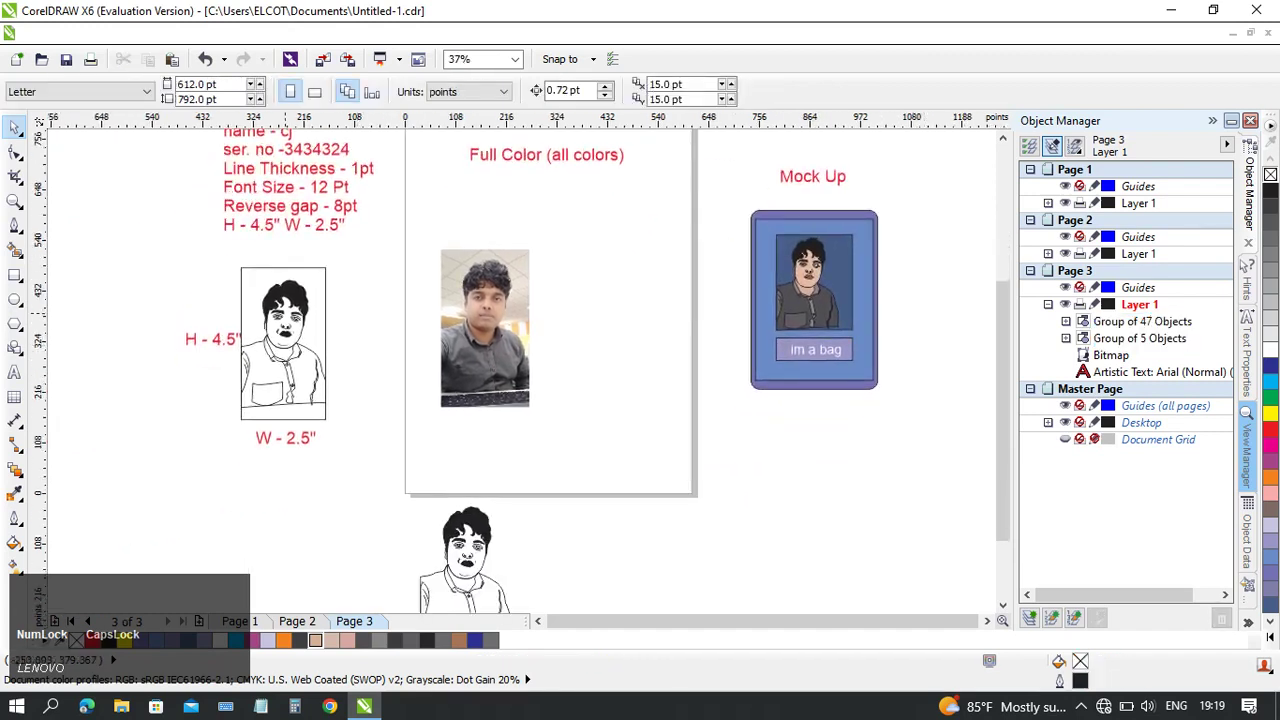
# - Replace the line-art portrait in the 4.5" by 2.5" frame with a copy of the coloured portrait
pyautogui.click(297, 313)
pyautogui.press('Delete')
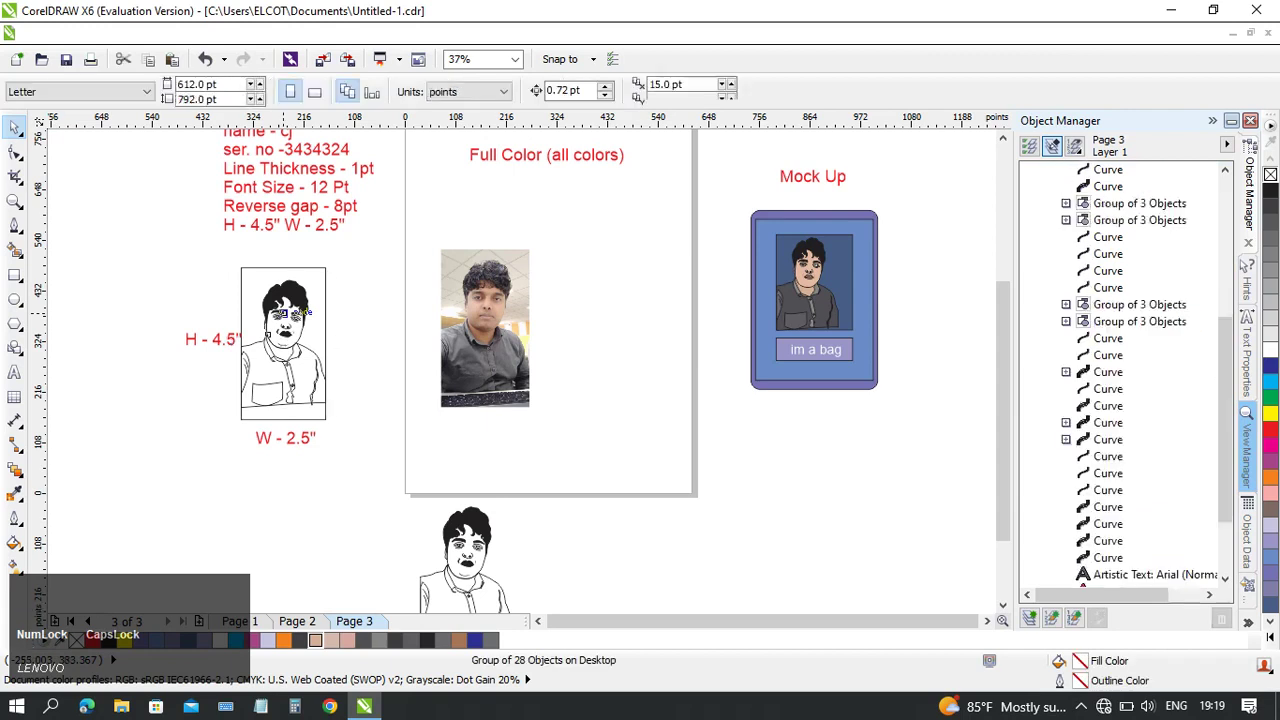
pyautogui.click(800, 262)
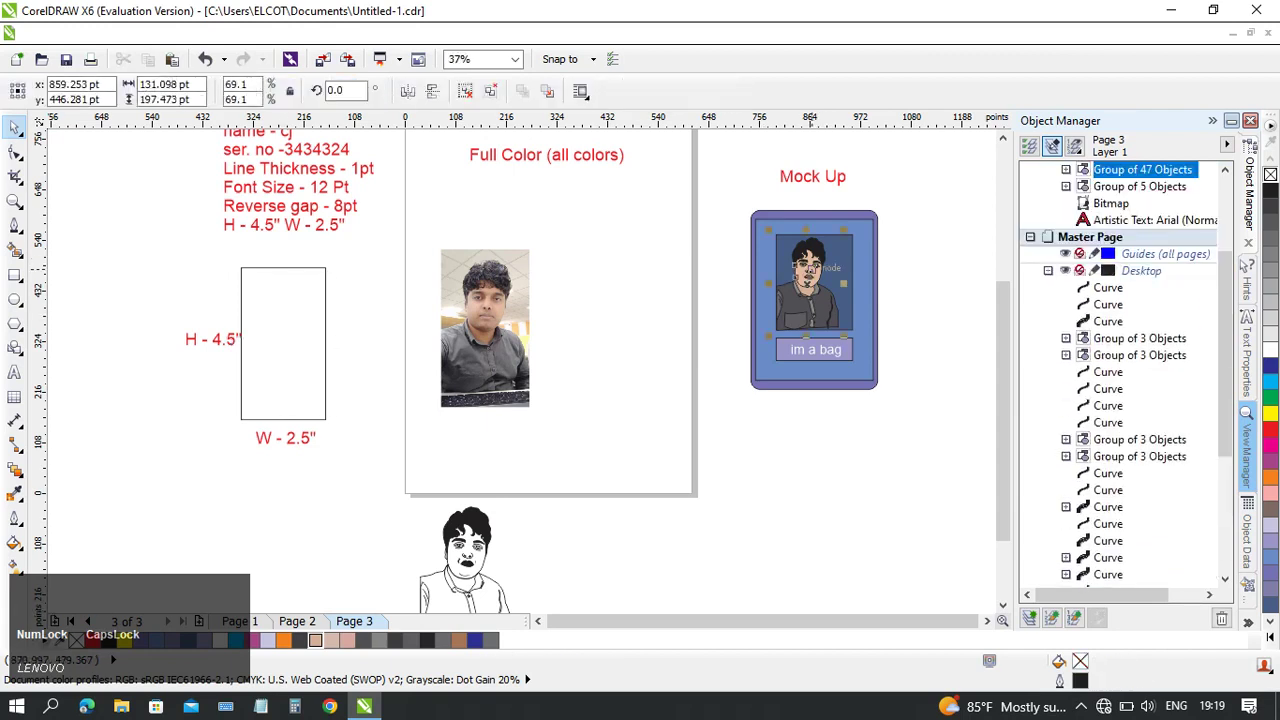
pyautogui.moveTo(803, 284); pyautogui.dragTo(278, 354)
pyautogui.moveTo(309, 314); pyautogui.dragTo(543, 282)
pyautogui.click(366, 297)
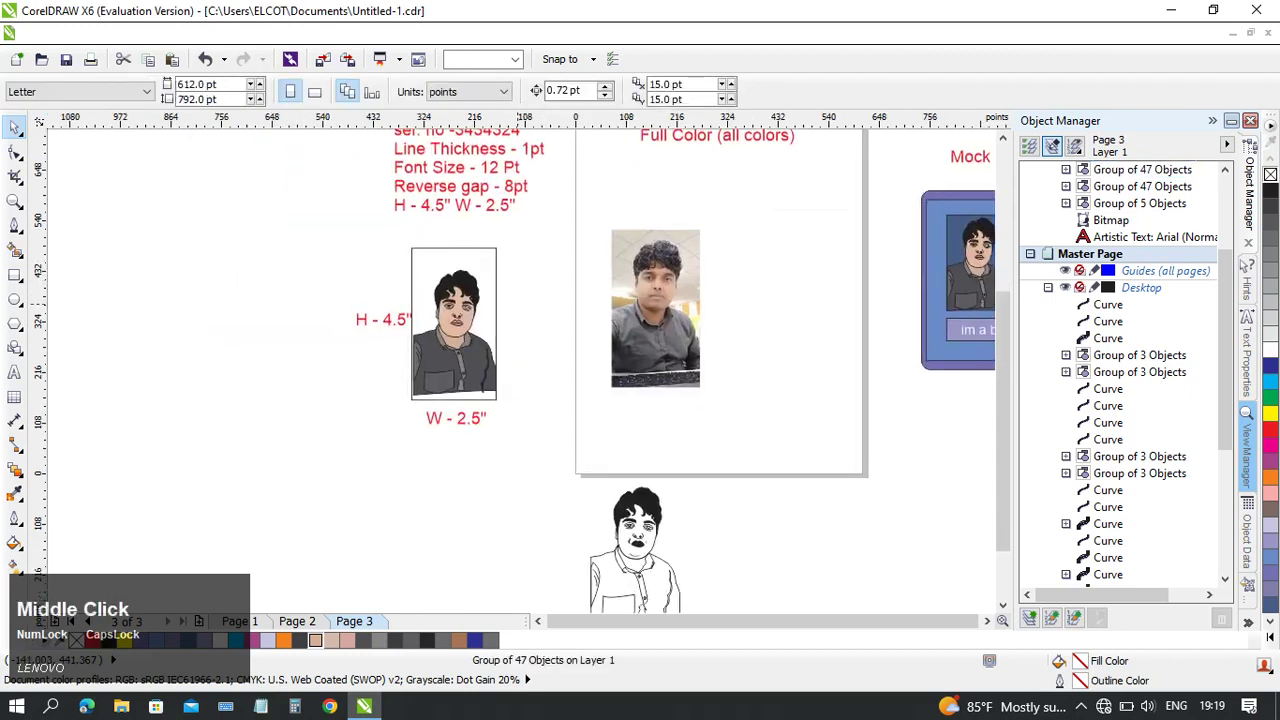
# - Examine the coloured portrait's fit inside the 4.5" by 2.5" frame
pyautogui.scroll(-1, 543, 283)
pyautogui.moveTo(442, 299)
pyautogui.mouseDown()
pyautogui.moveTo(455, 356)
pyautogui.moveTo(619, 395)
pyautogui.mouseUp()
pyautogui.scroll(1, 455, 356)
pyautogui.scroll(3, 381, 428)
pyautogui.moveTo(381, 428)
pyautogui.mouseDown()
pyautogui.moveTo(455, 385)
pyautogui.moveTo(815, 372)
pyautogui.mouseUp()
pyautogui.scroll(-1, 571, 360)
pyautogui.scroll(-1, 512, 376)
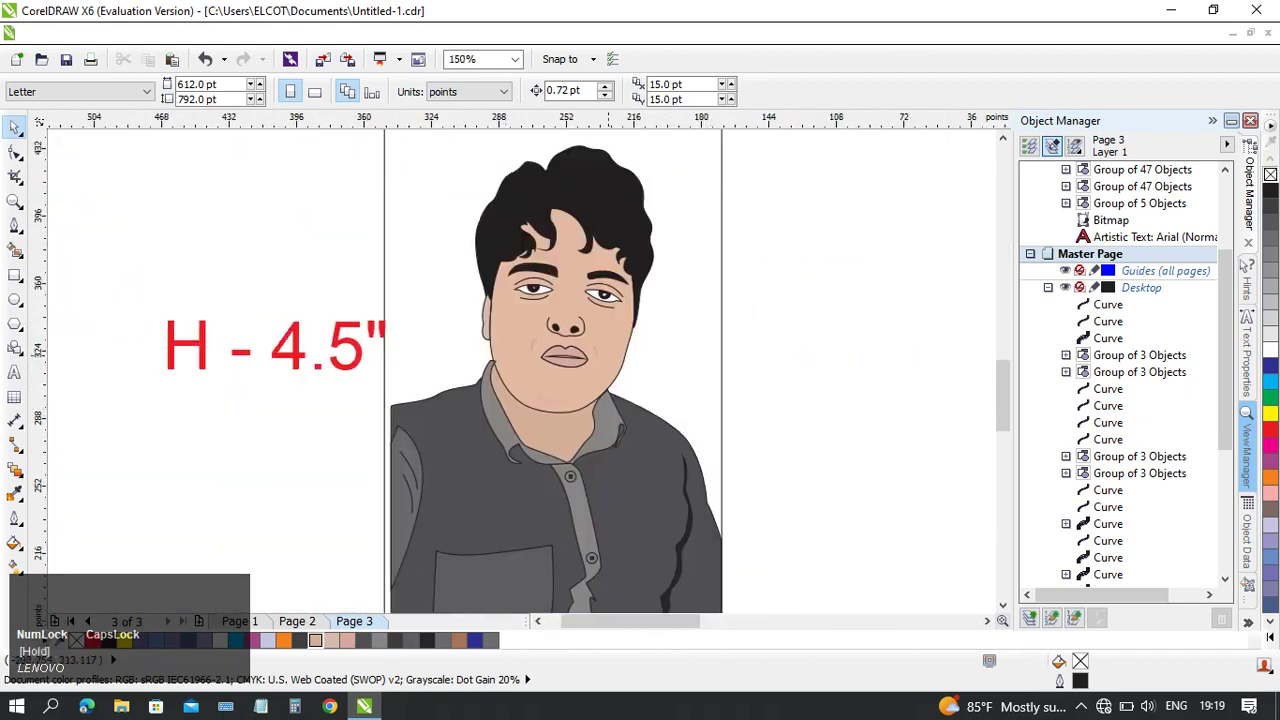
# - Place a copy of the H - 4.5" label just above the portrait frame and change its text to "this will go for printing"
pyautogui.moveTo(499, 325); pyautogui.dragTo(535, 361)
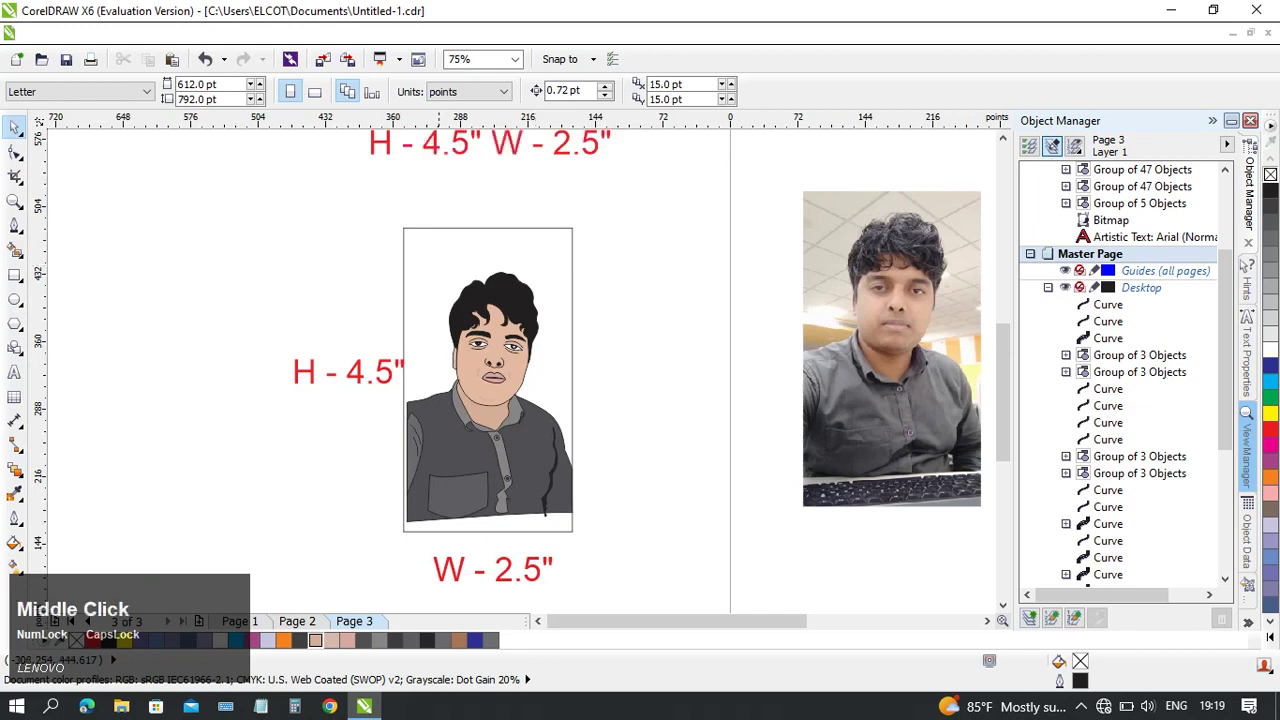
pyautogui.moveTo(439, 245); pyautogui.dragTo(442, 322)
pyautogui.moveTo(560, 493); pyautogui.dragTo(559, 469)
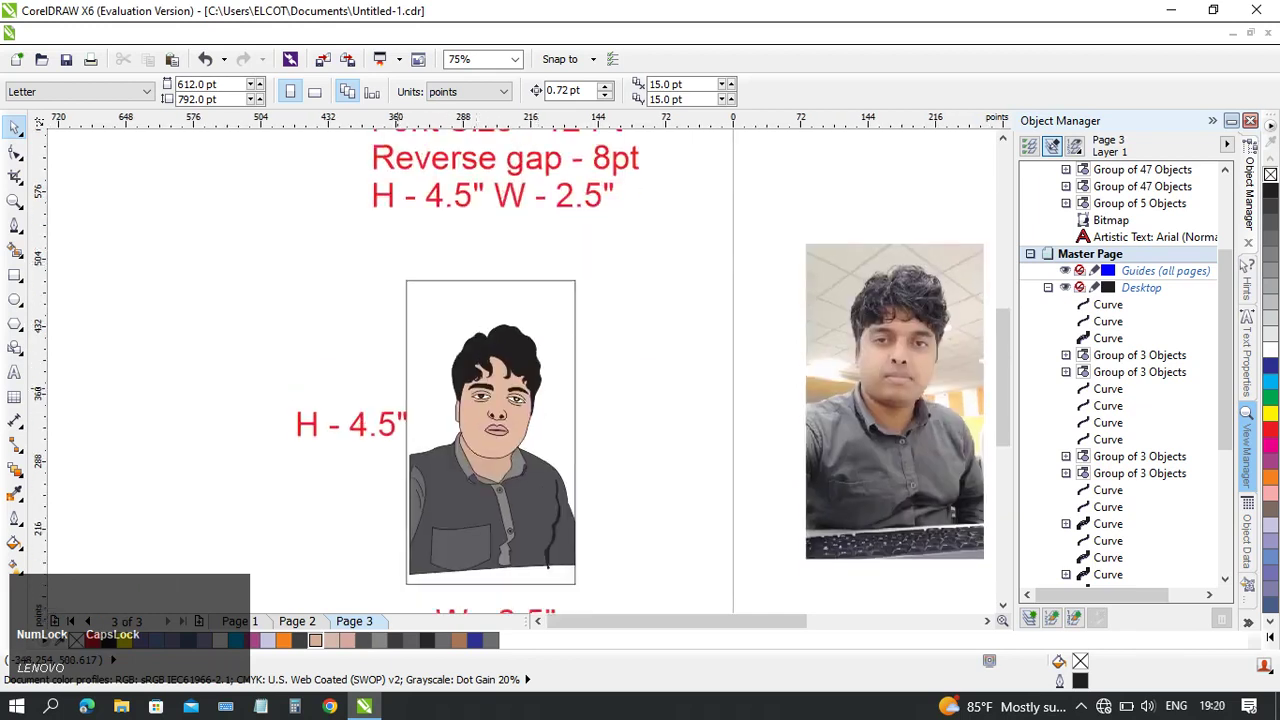
pyautogui.click(352, 425)
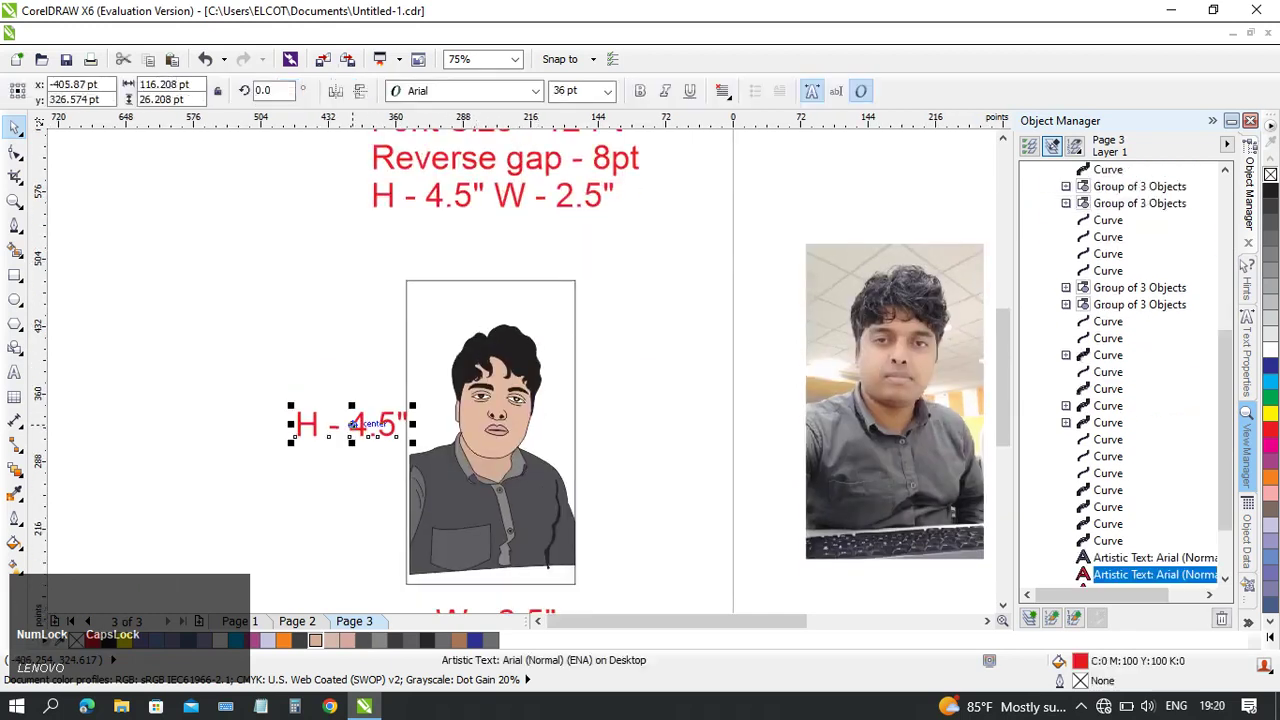
pyautogui.moveTo(352, 425); pyautogui.dragTo(428, 253)
pyautogui.rightClick(428, 253)
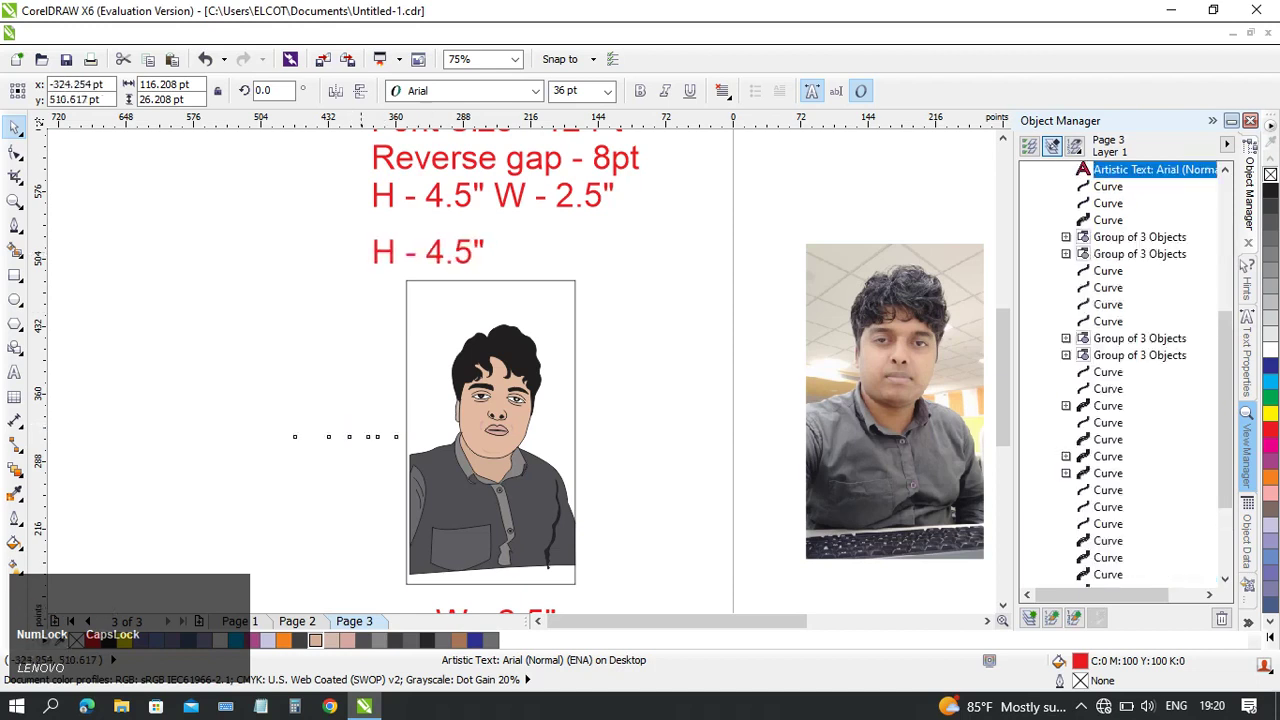
pyautogui.doubleClick(428, 253)
pyautogui.hotkey('ctrl', 'a')
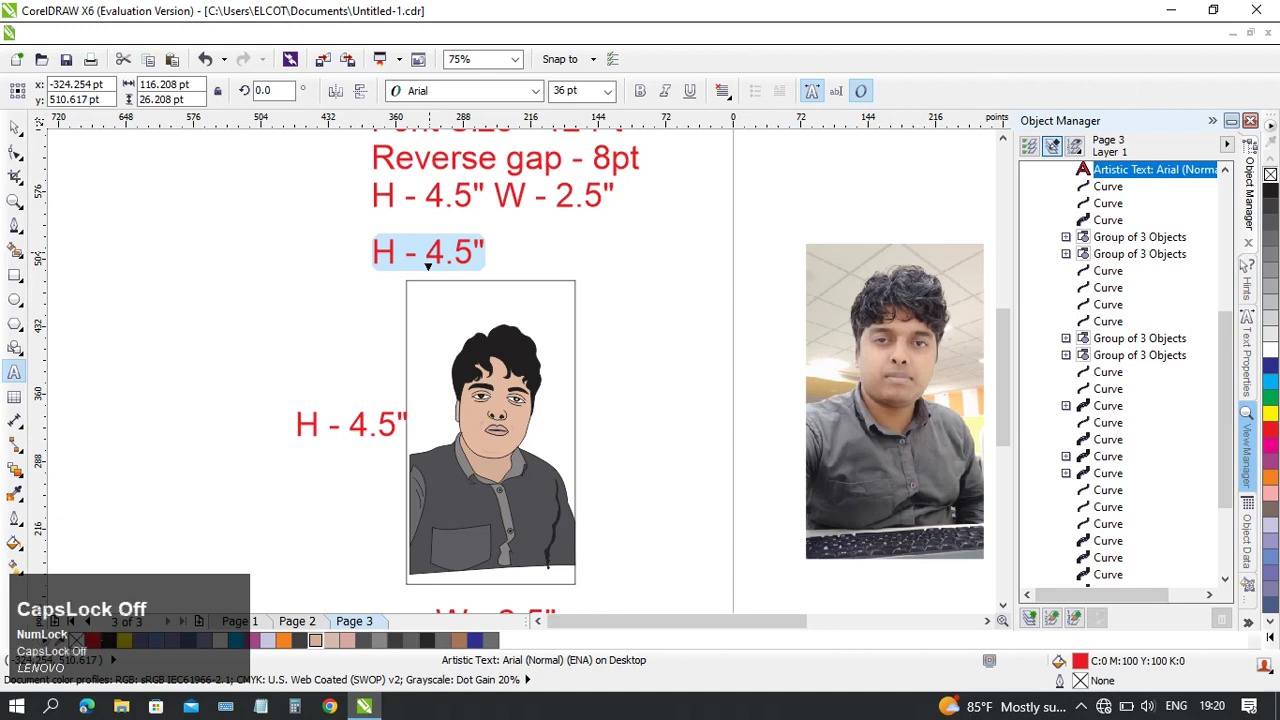
pyautogui.write('this will go for printing')
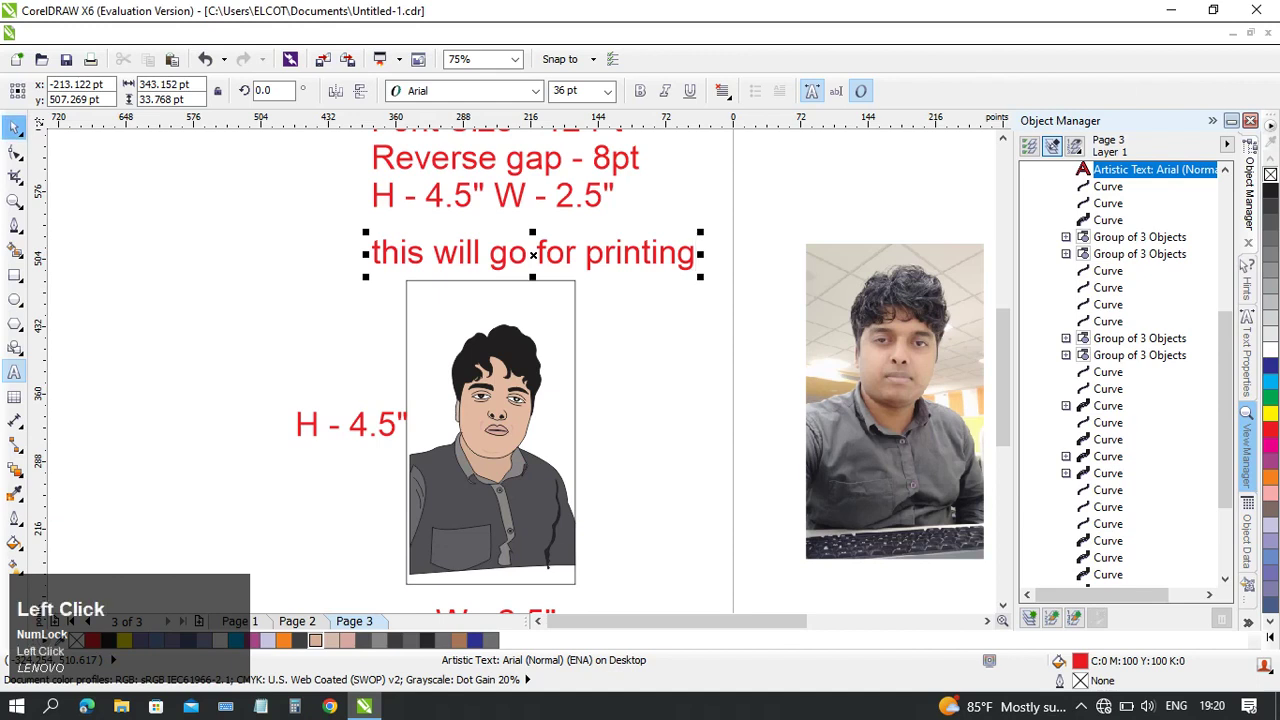
# - Delete the "this will go for printing" note above the portrait frame
pyautogui.scroll(1, 404, 283)
pyautogui.moveTo(405, 382); pyautogui.dragTo(390, 185)
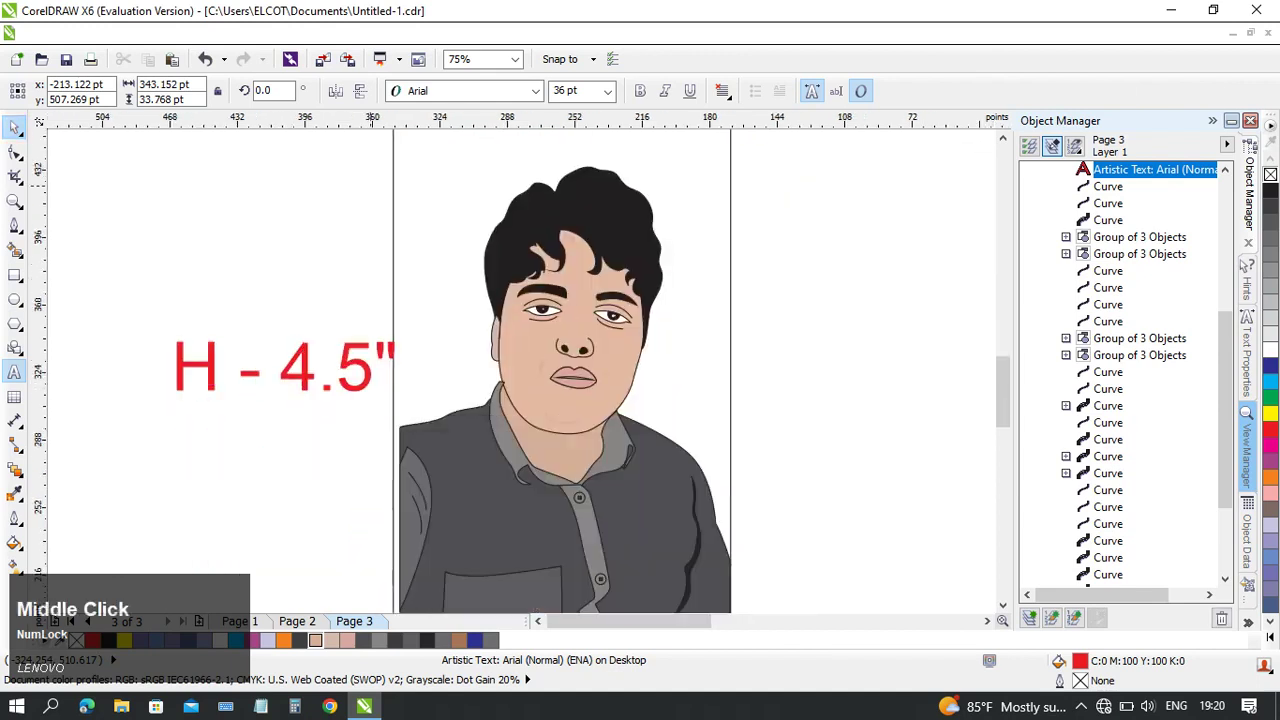
pyautogui.moveTo(317, 300); pyautogui.dragTo(298, 269)
pyautogui.scroll(-1, 298, 269)
pyautogui.moveTo(465, 268)
pyautogui.mouseDown()
pyautogui.moveTo(486, 371)
pyautogui.moveTo(504, 364)
pyautogui.mouseUp()
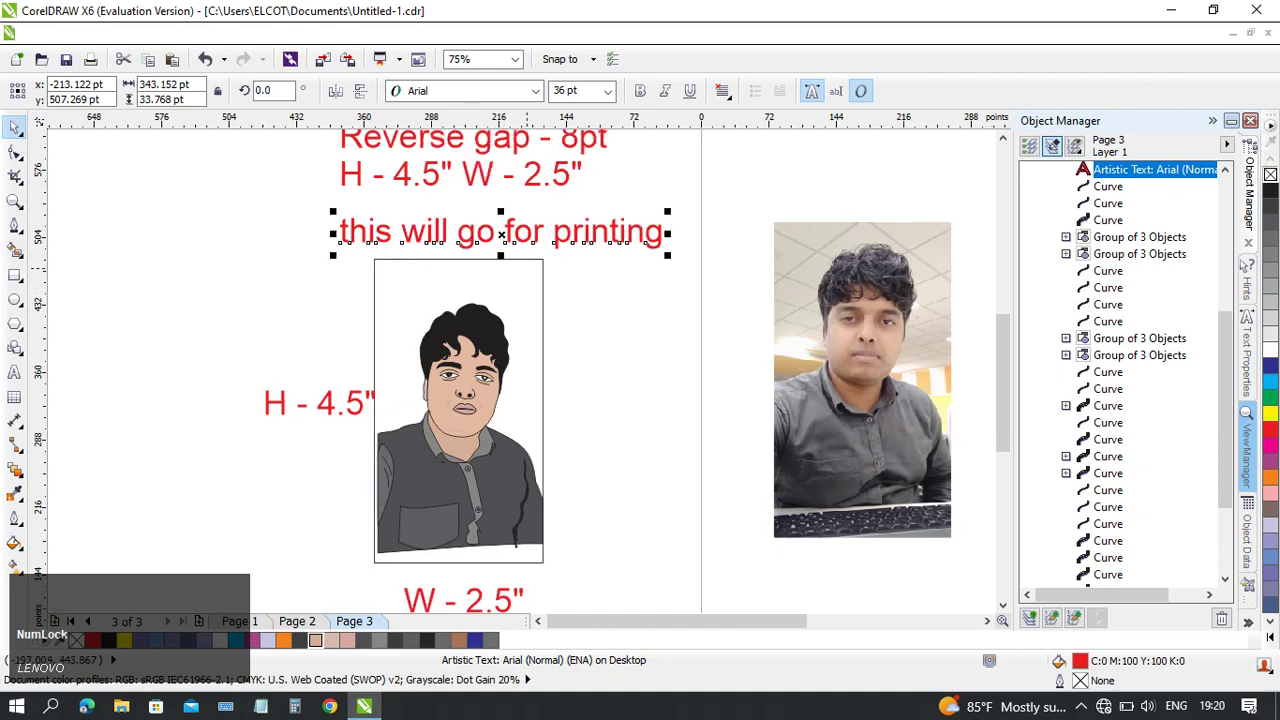
pyautogui.press('Delete')
# - Examine the coloured portrait in the bag mock-up and review it alongside the 4.5" by 2.5" print frame
pyautogui.scroll(-1, 520, 370)
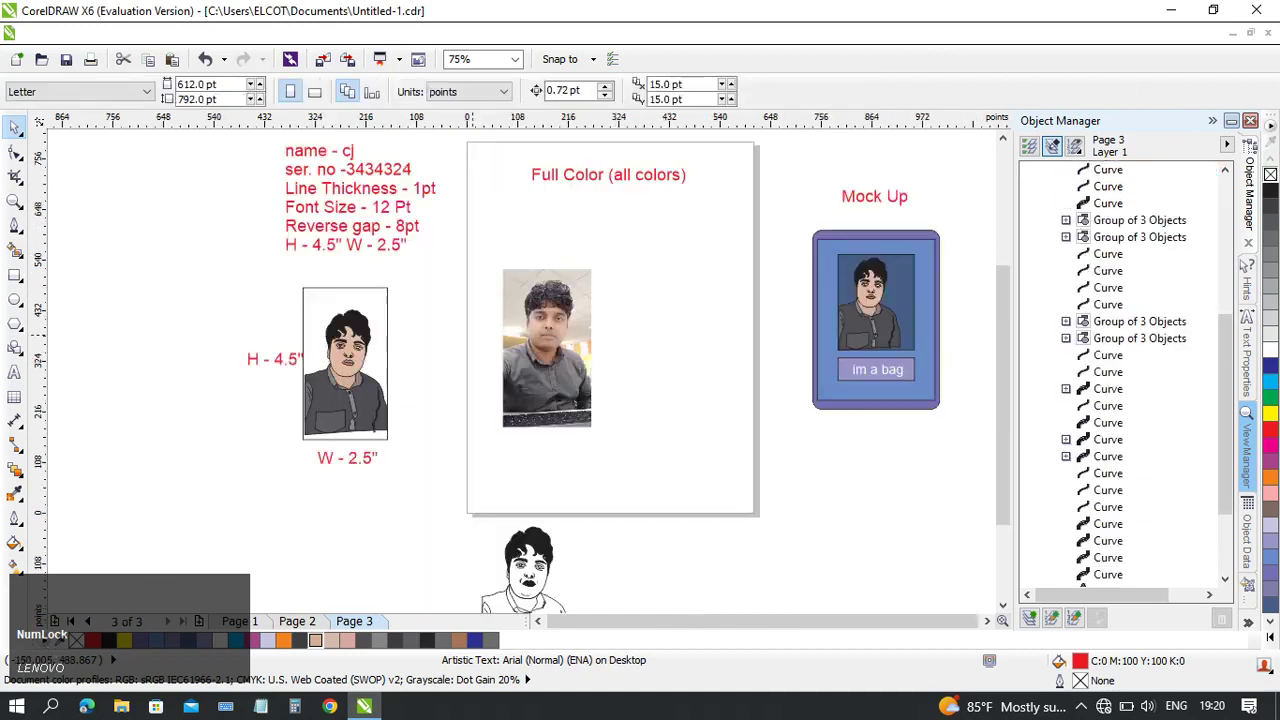
pyautogui.middleClick(520, 370)
pyautogui.middleClick(520, 370)
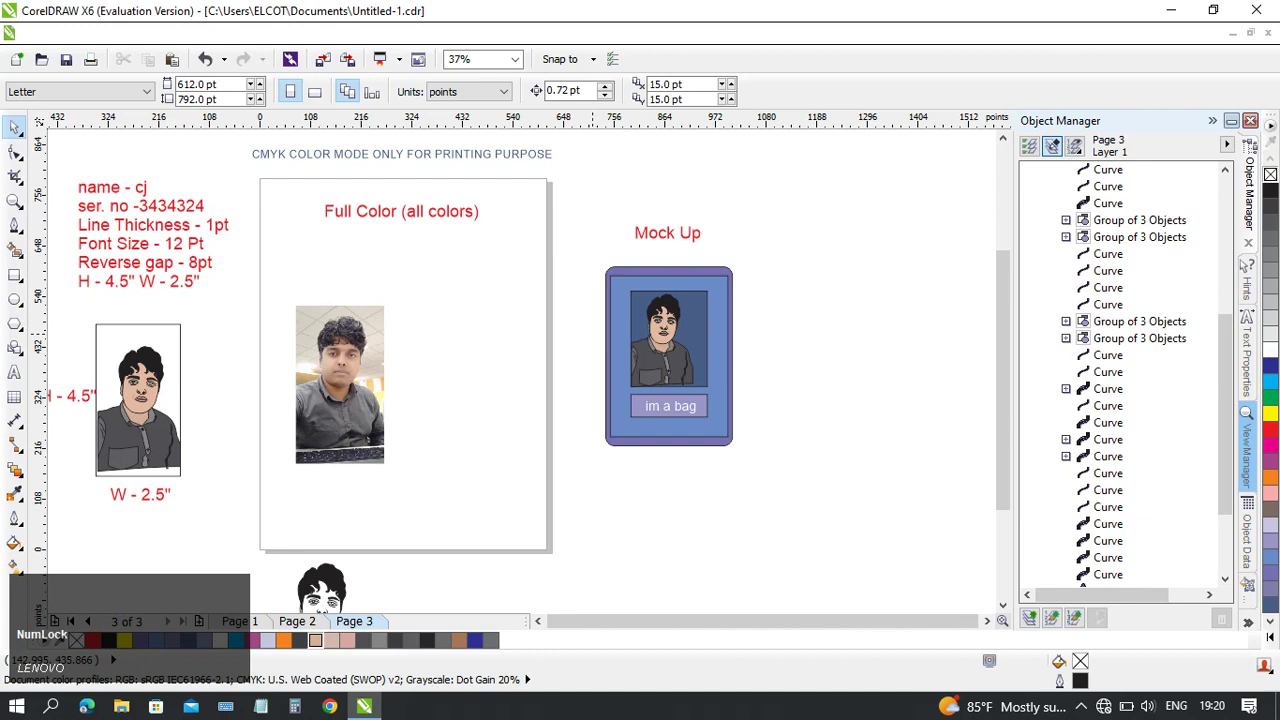
pyautogui.scroll(1, 782, 358)
pyautogui.middleClick(540, 360)
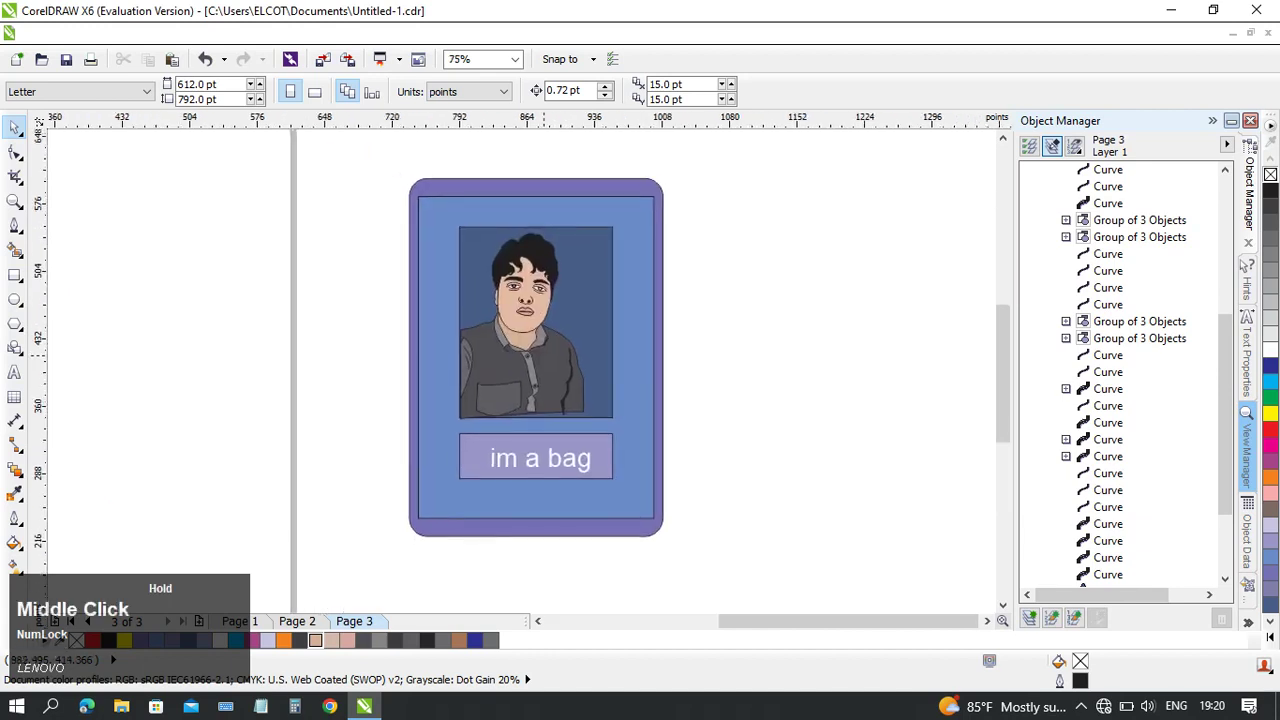
pyautogui.scroll(1, 540, 360)
pyautogui.middleClick(540, 360)
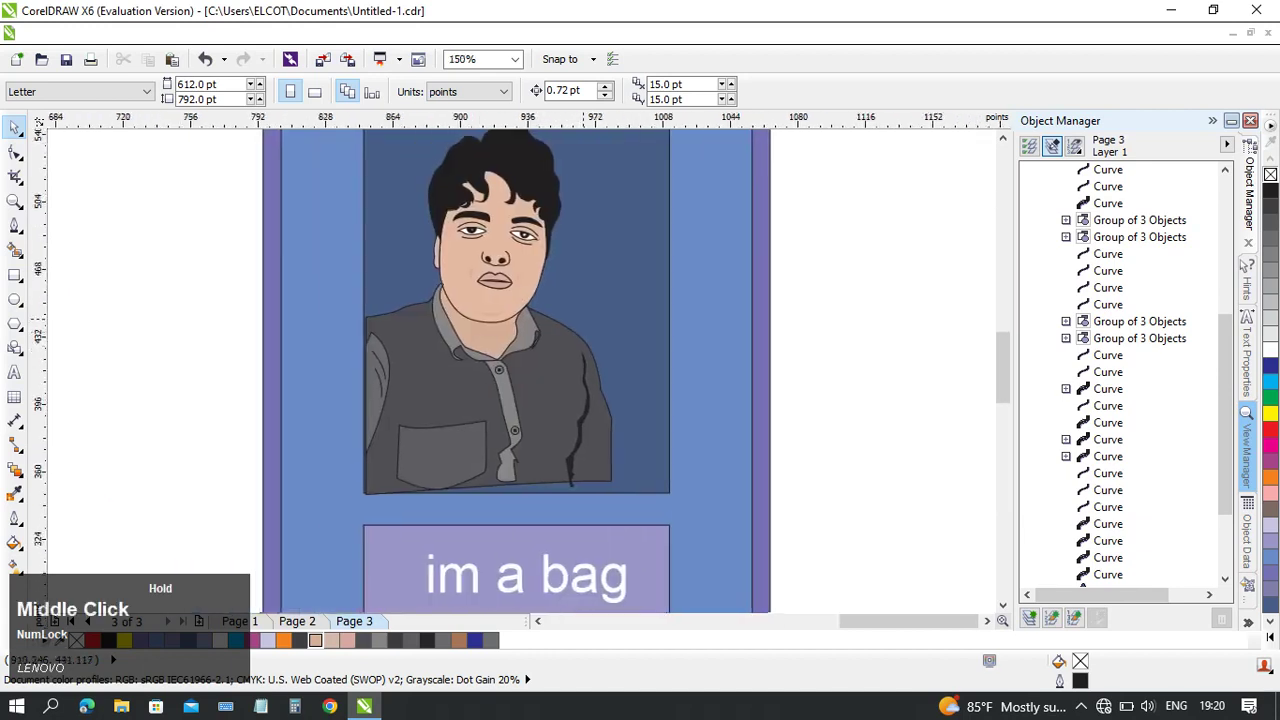
pyautogui.scroll(-3, 600, 330)
pyautogui.middleClick(600, 335)
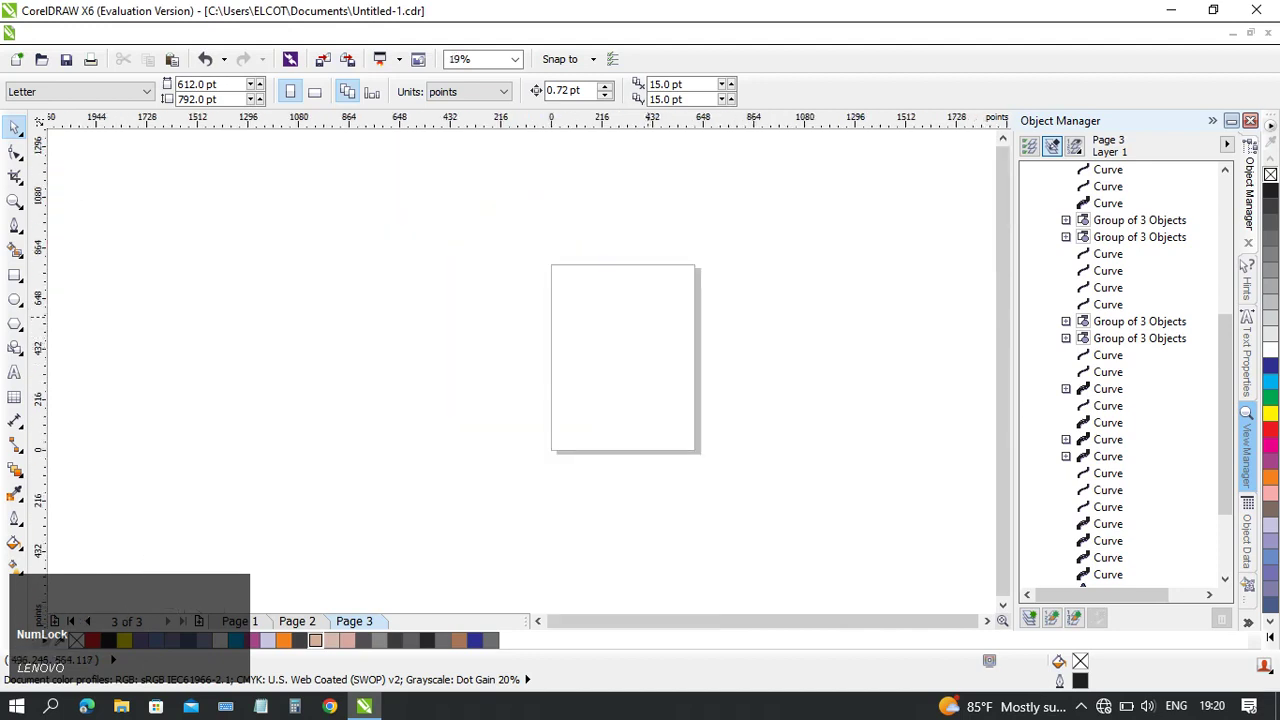
pyautogui.click(485, 374)
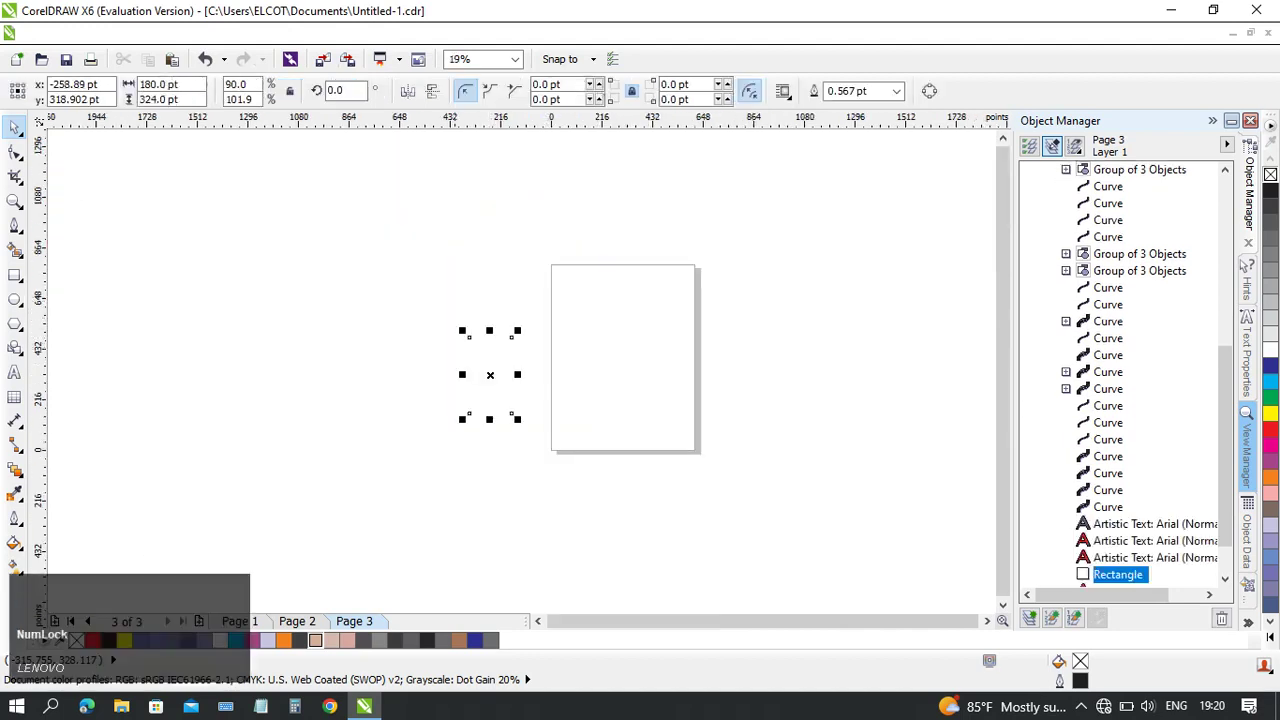
pyautogui.scroll(1, 579, 393)
pyautogui.middleClick(908, 369)
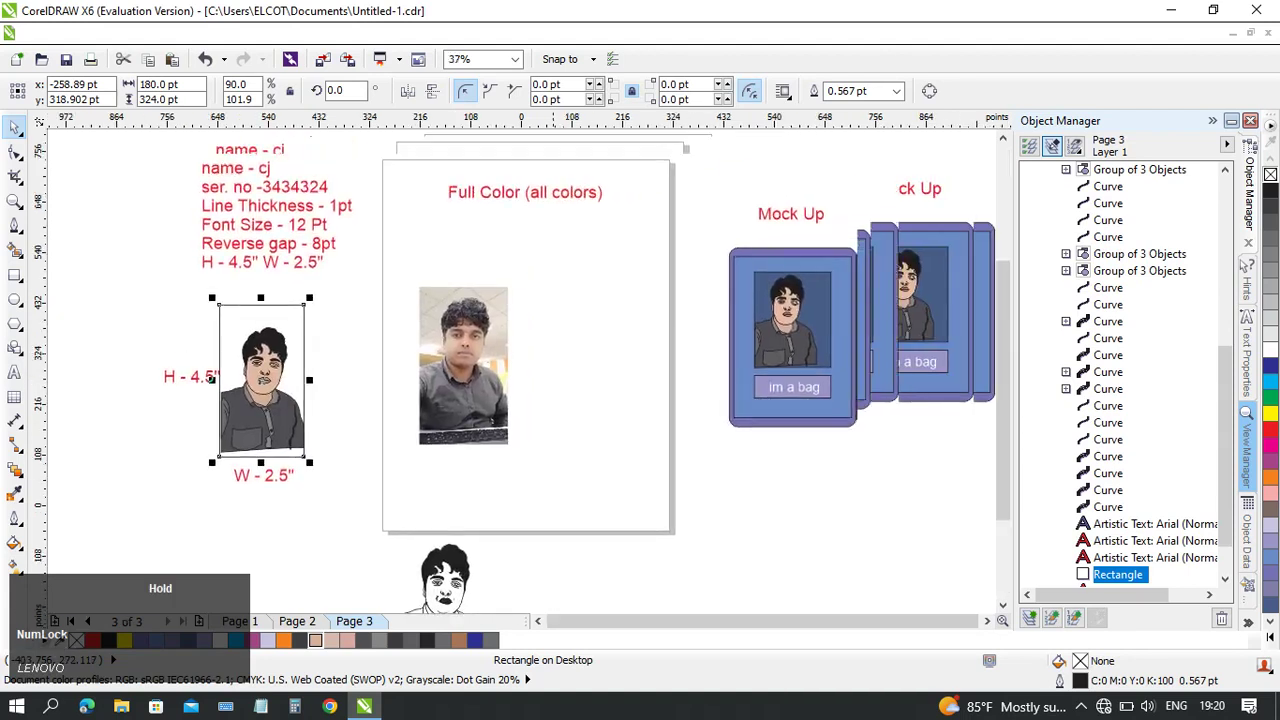
pyautogui.click(780, 398)
pyautogui.middleClick(605, 352)
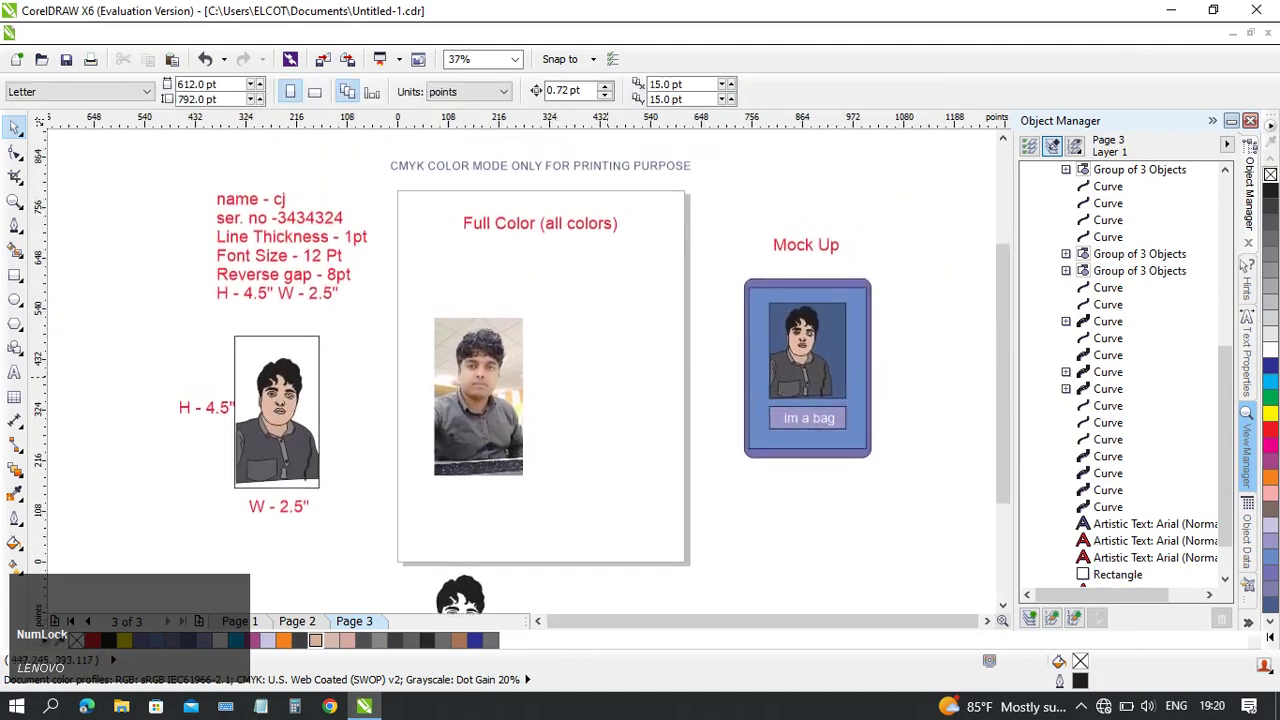